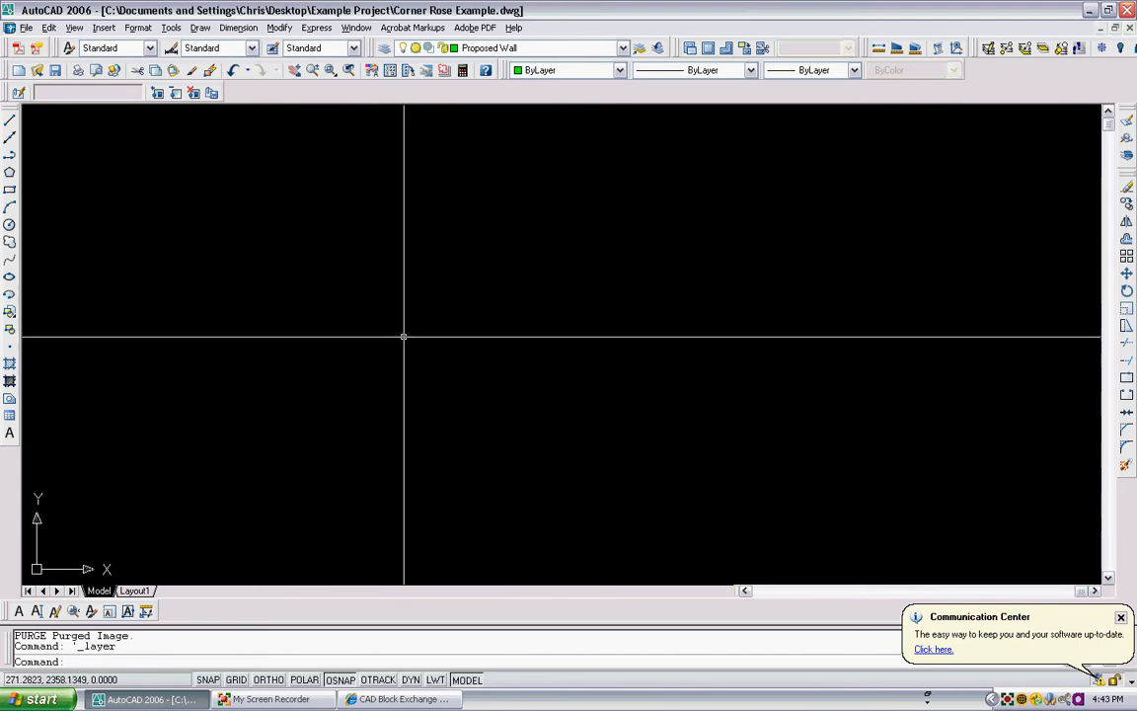
- Draw a short diagonal polyline segment in the empty drawing
type("pl")
key("Return")
left_click(520, 253)
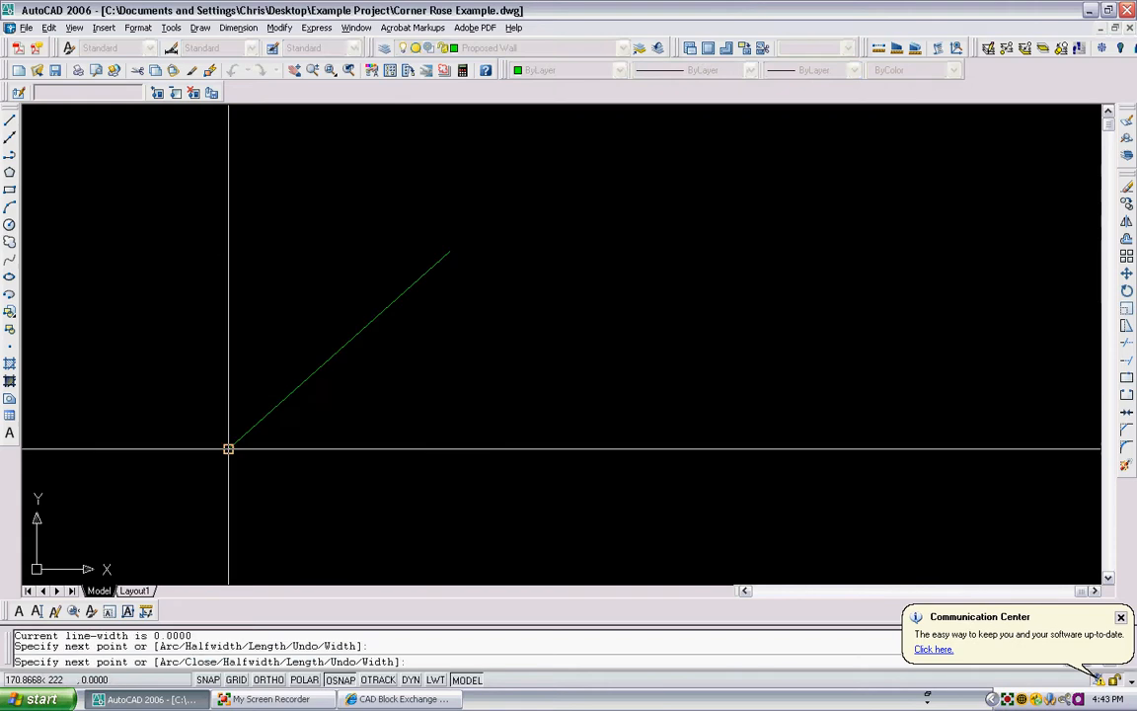
left_click(299, 447)
key("Escape")
- Select and erase the diagonal polyline segment
mouse_move(558, 387)
middle_mouse_down()
mouse_move(272, 373)
mouse_move(361, 355)
mouse_move(357, 335)
mouse_move(501, 344)
mouse_move(444, 332)
mouse_move(604, 330)
mouse_move(330, 334)
mouse_move(520, 323)
mouse_move(495, 292)
middle_mouse_up()
middle_click(457, 339)
scroll(495, 292, "down", 8)
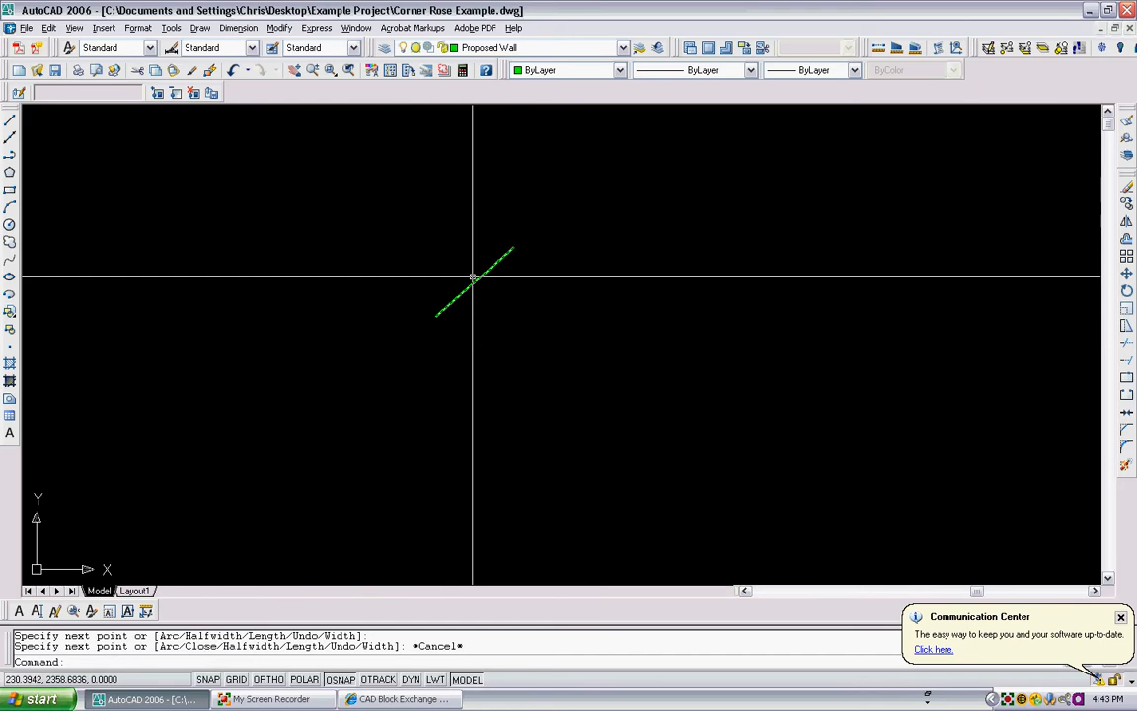
scroll(467, 305, "up", 9)
scroll(441, 322, "down", 3)
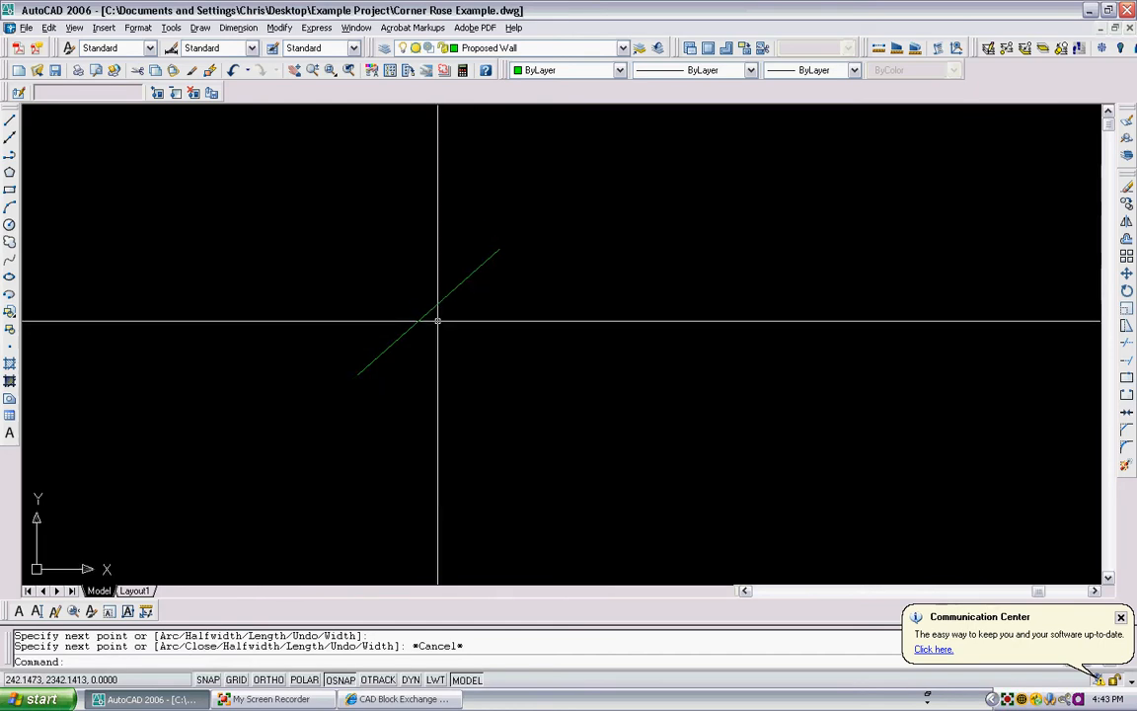
left_click(437, 321)
left_click(400, 292)
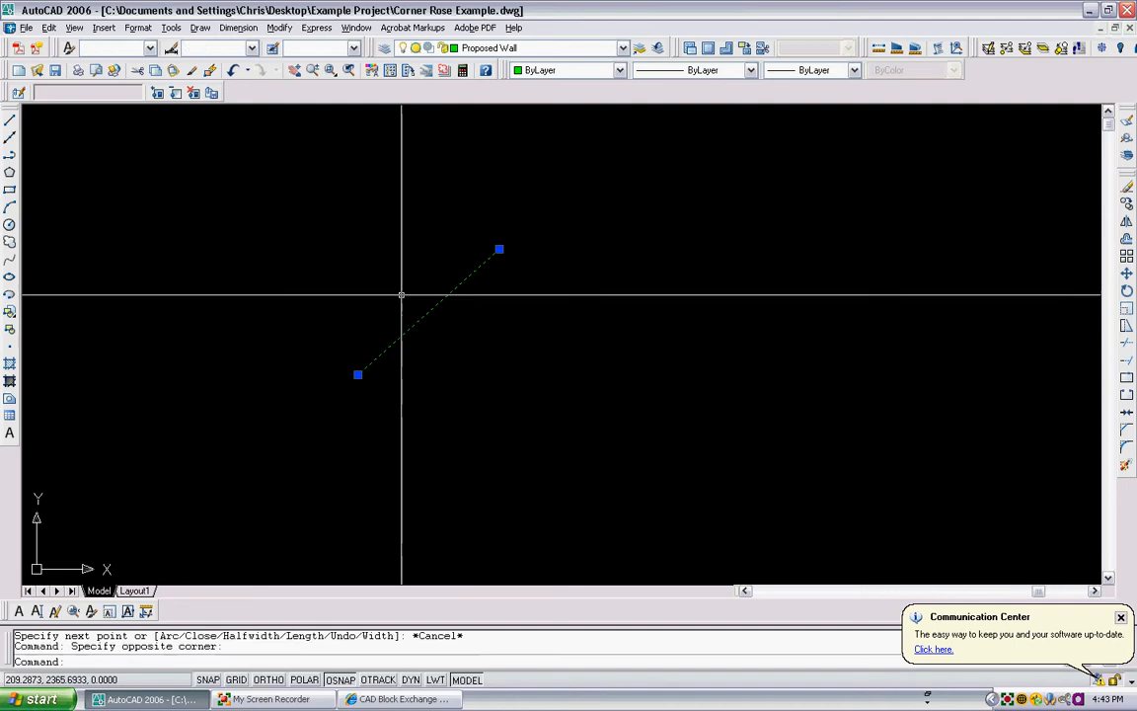
key("Delete")
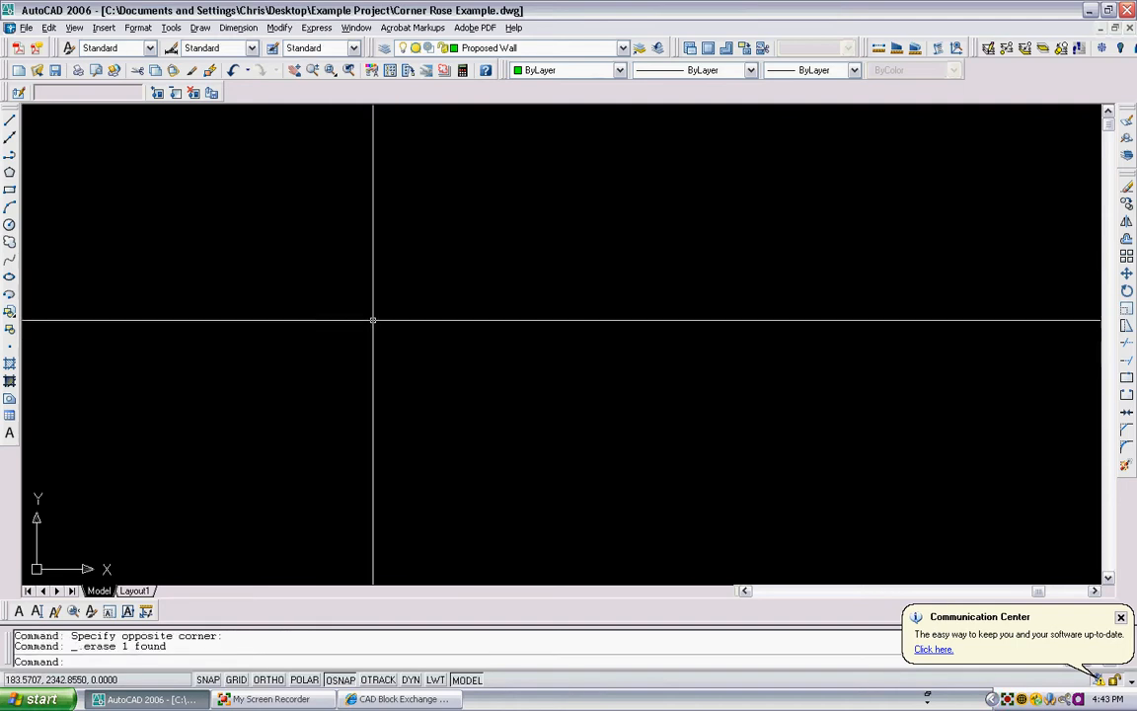
- Create a new layer named Image
left_click(384, 48)
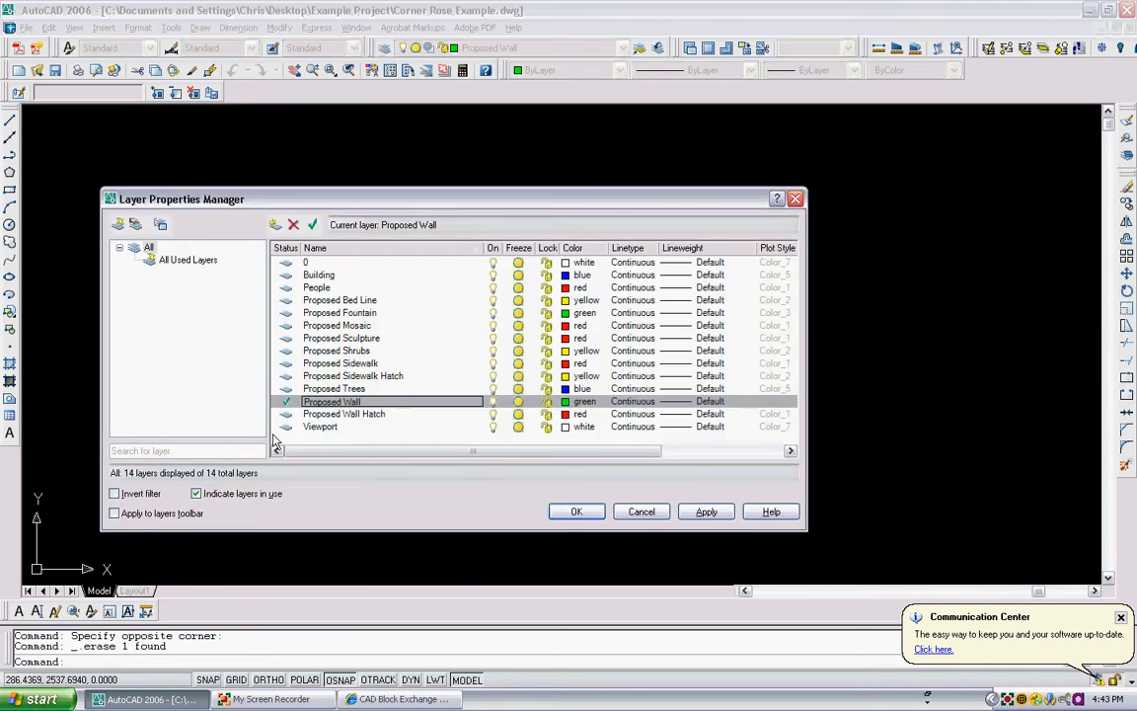
left_click(275, 225)
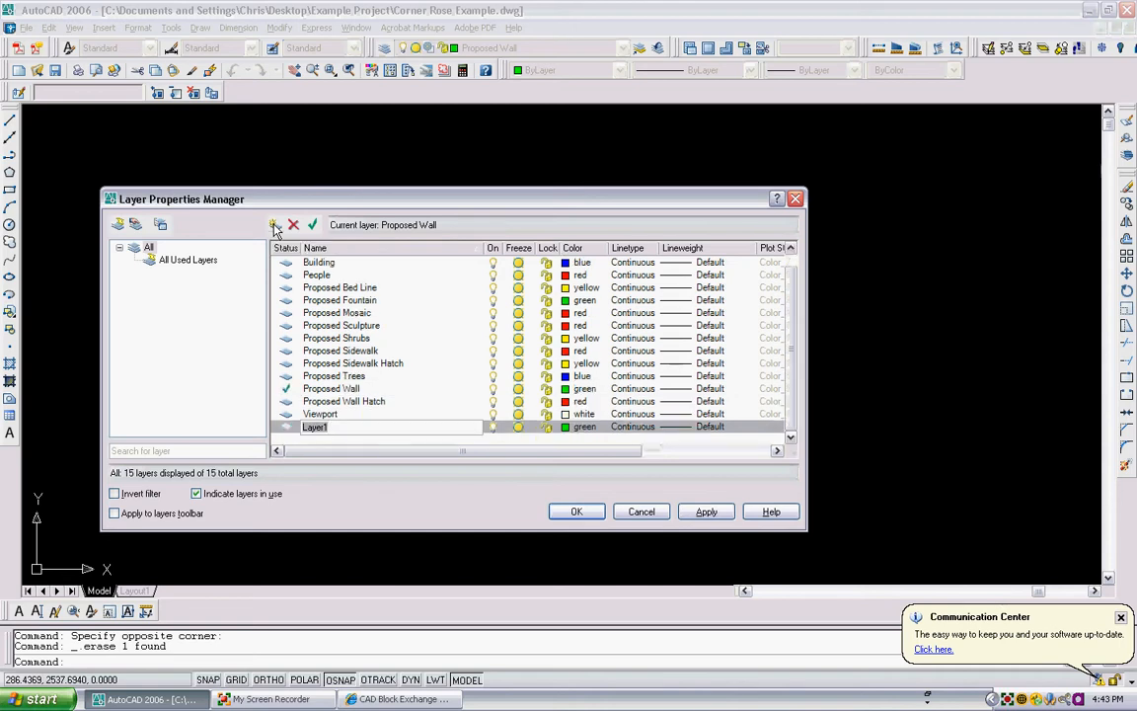
type("Image")
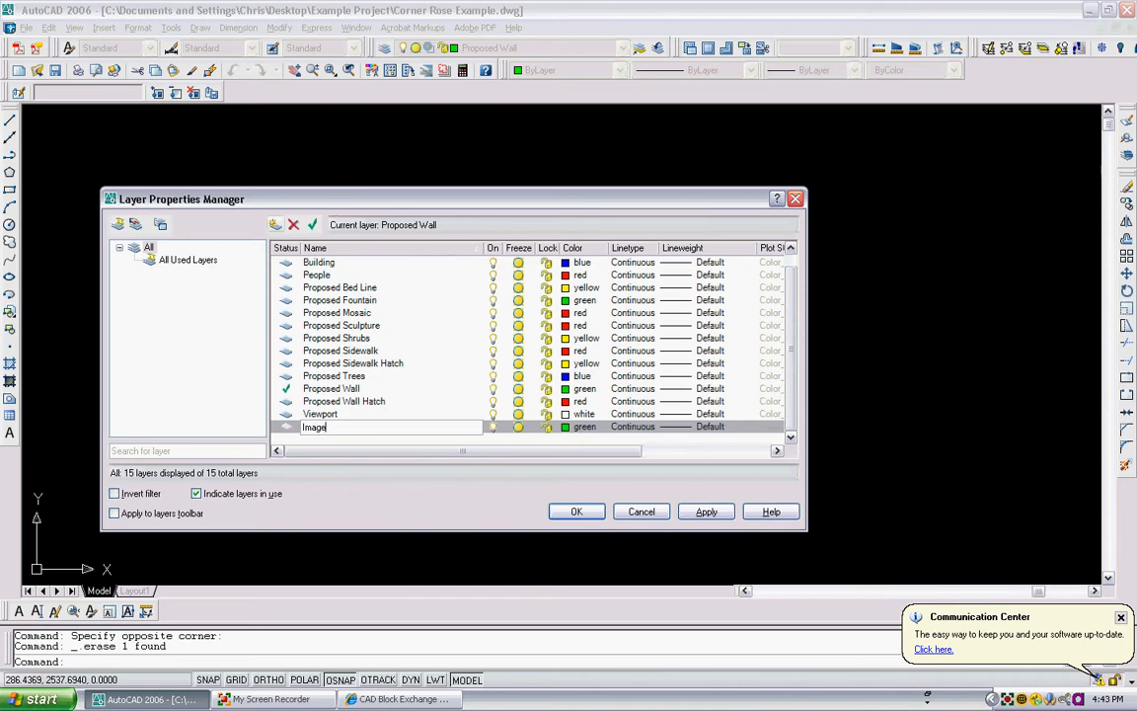
key("Return")
- Set the Image layer's colour to white and close the layer manager with Image as the current layer
left_click(565, 428)
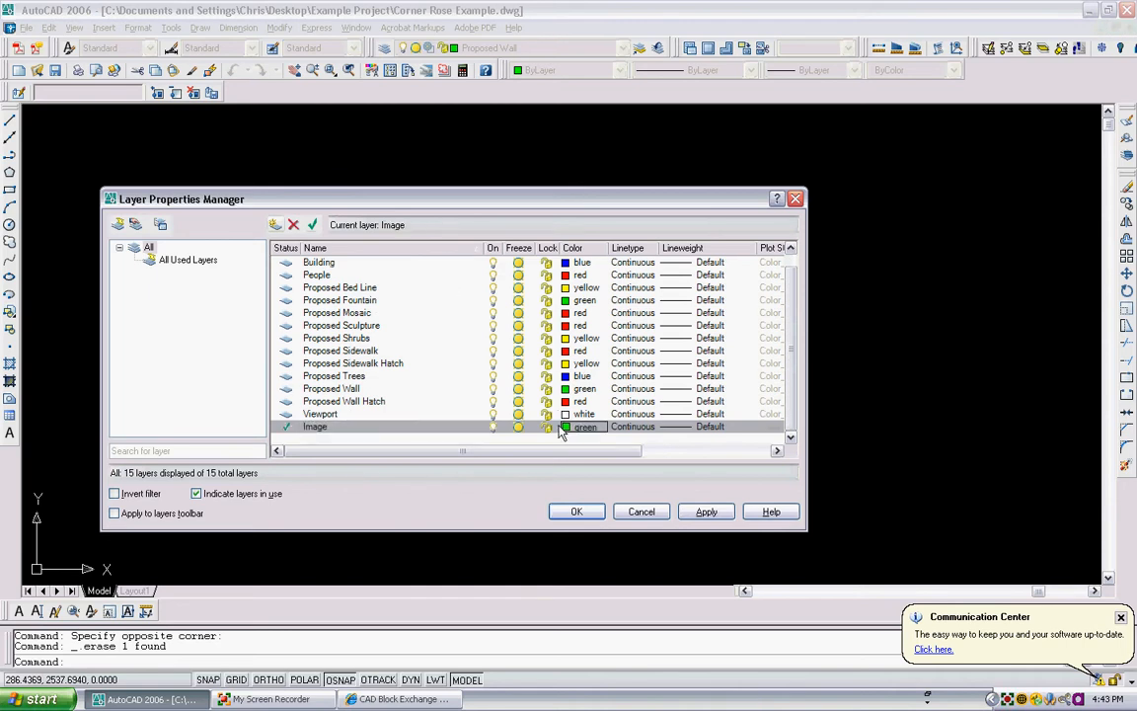
left_click(550, 351)
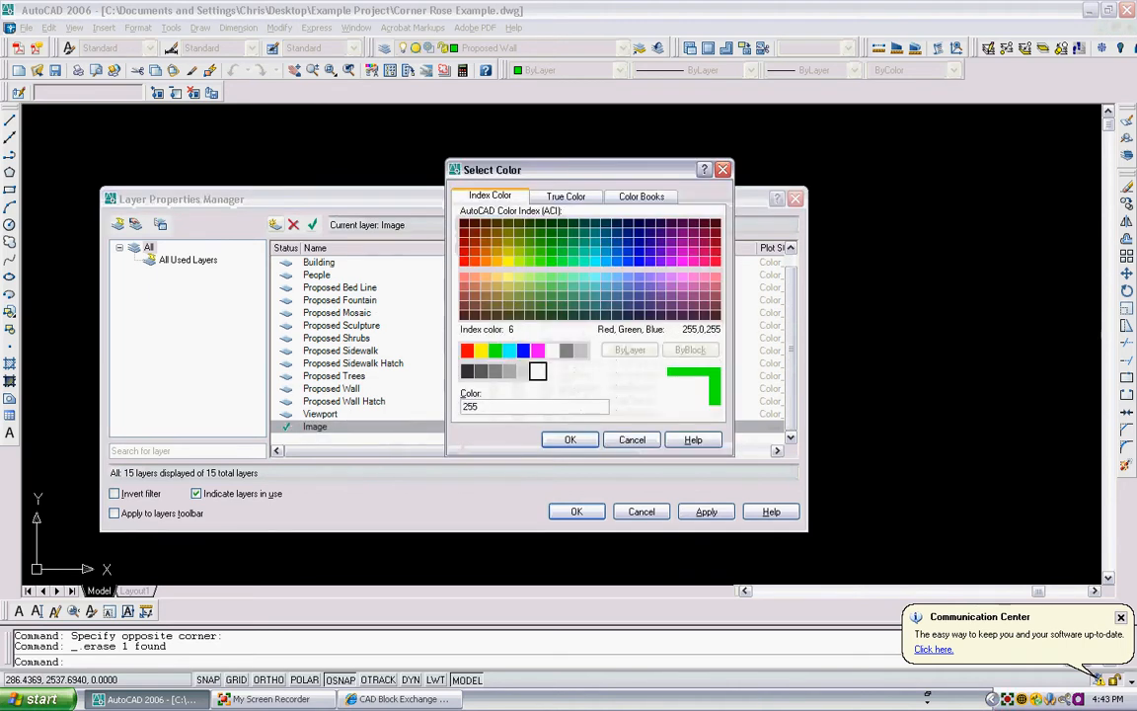
left_click(563, 439)
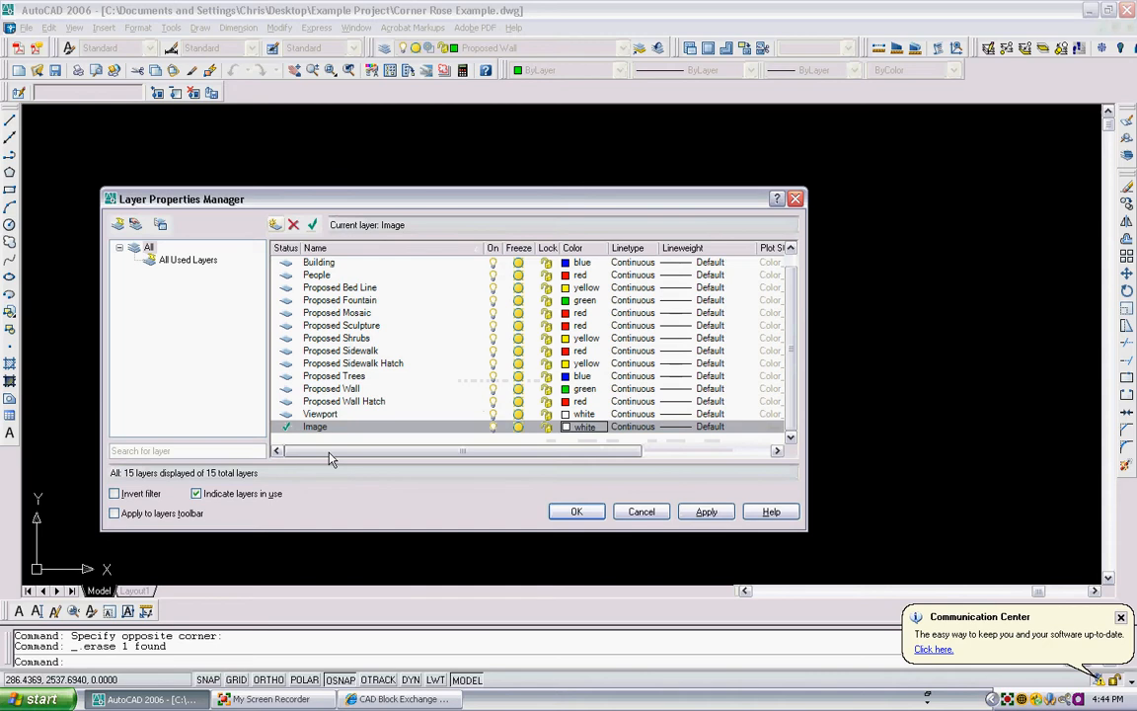
left_click(577, 426)
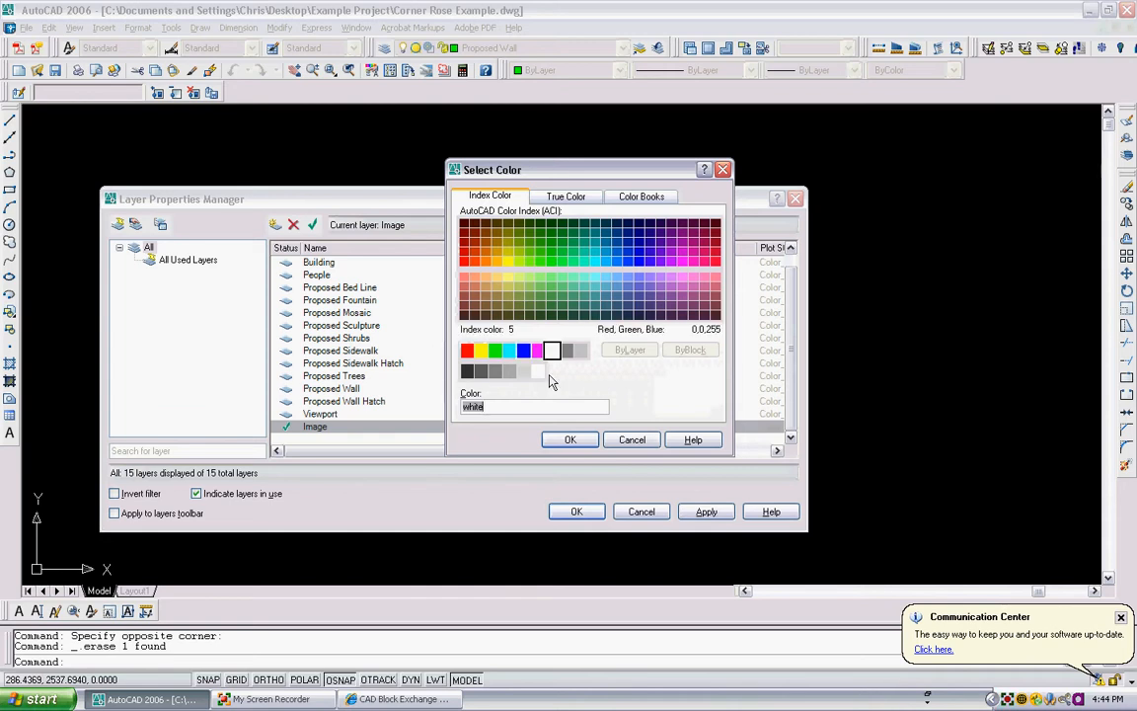
left_click(570, 440)
left_click(576, 511)
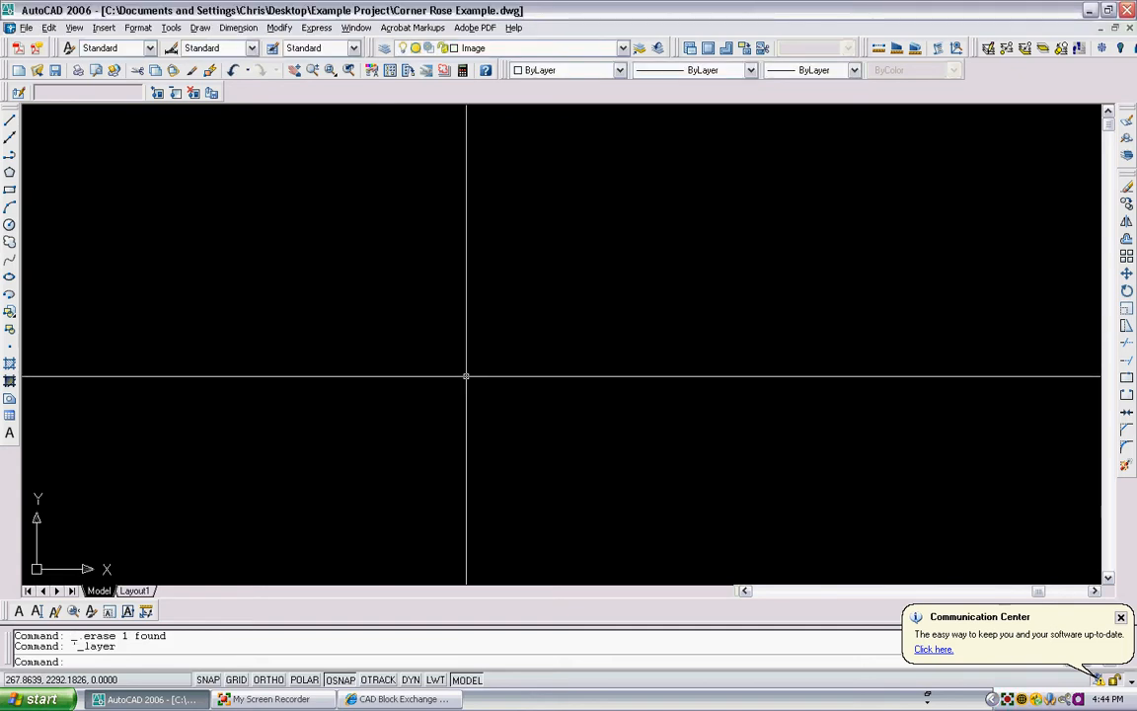
- Attach the image Corner Rose BW from the Example Project JPEGS folder
type("in")
key("Return")
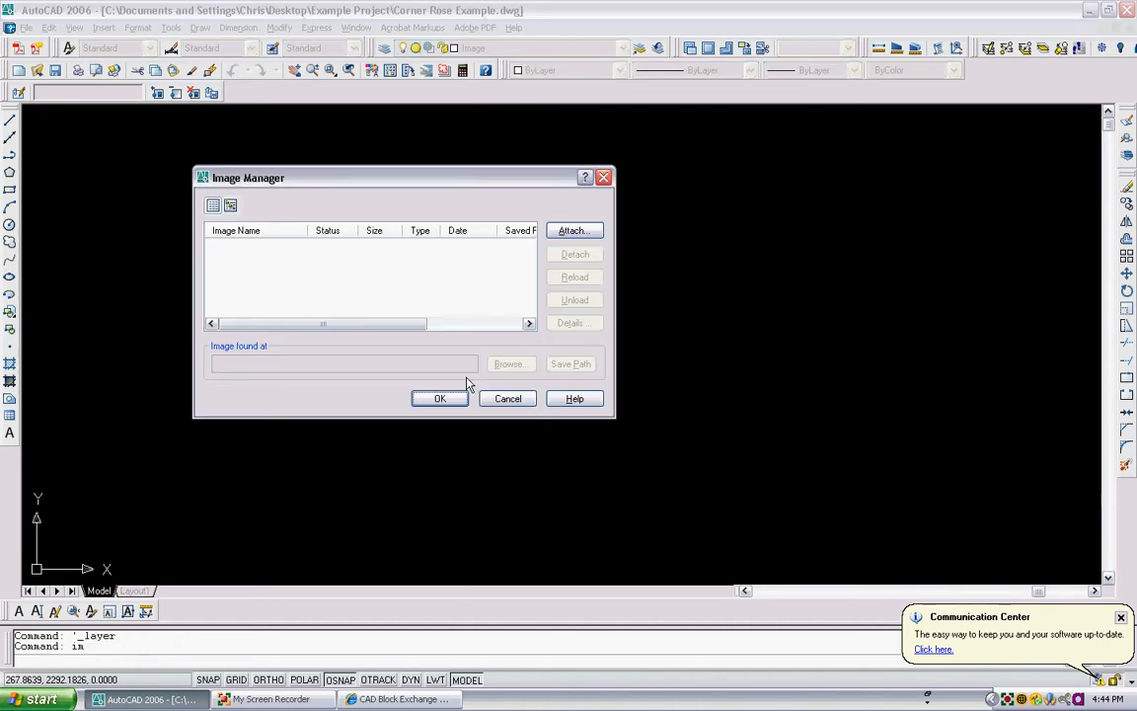
left_click(578, 234)
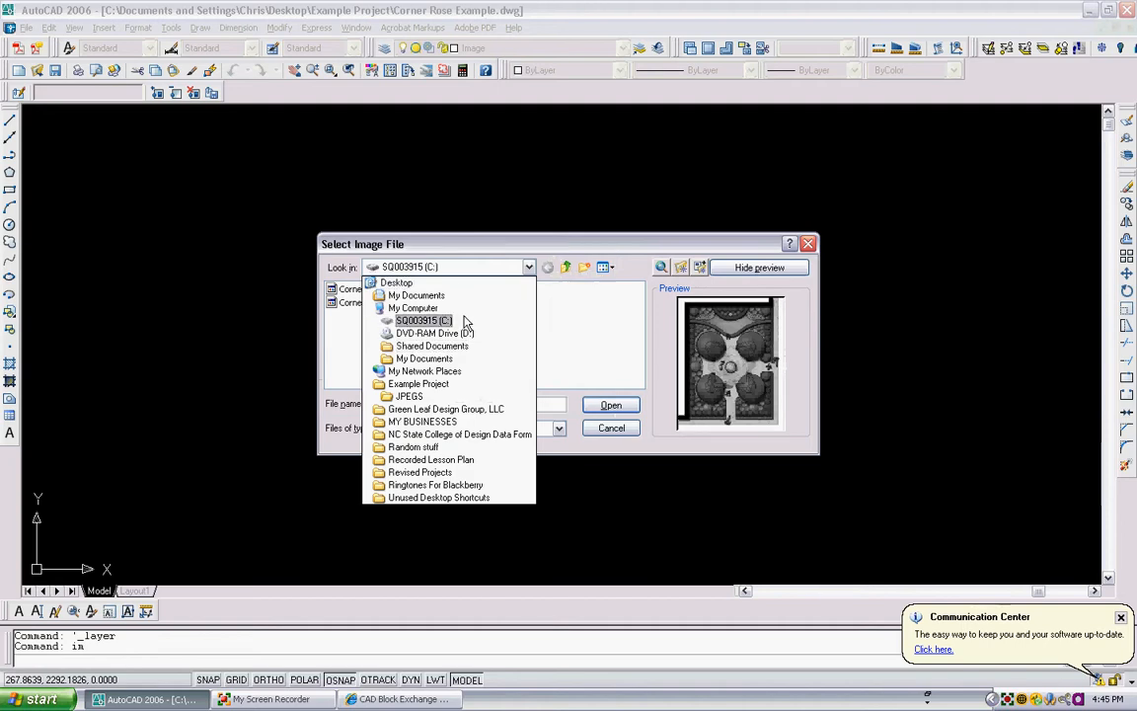
left_click(424, 283)
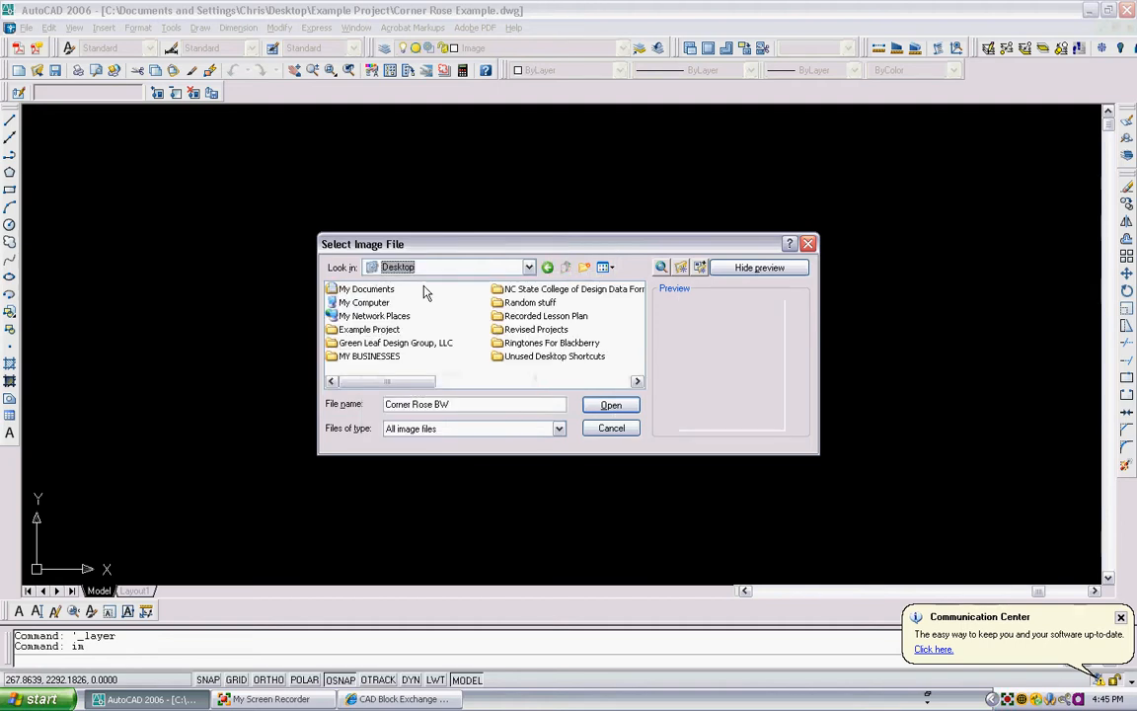
double_click(371, 331)
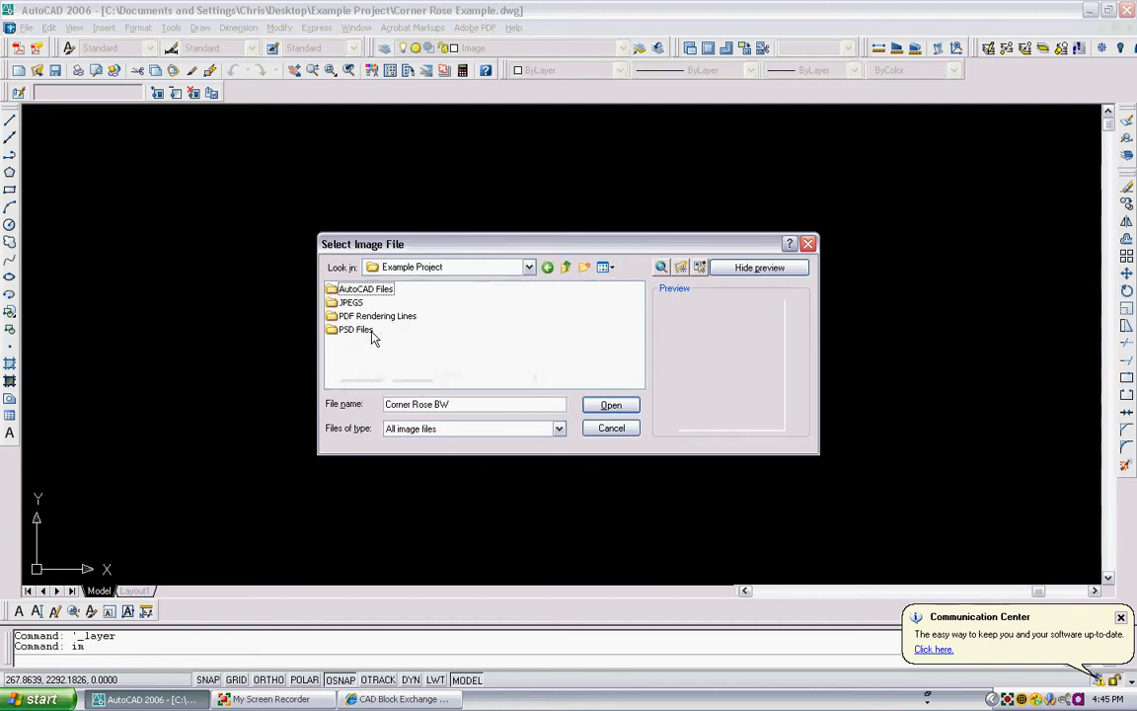
left_click(351, 304)
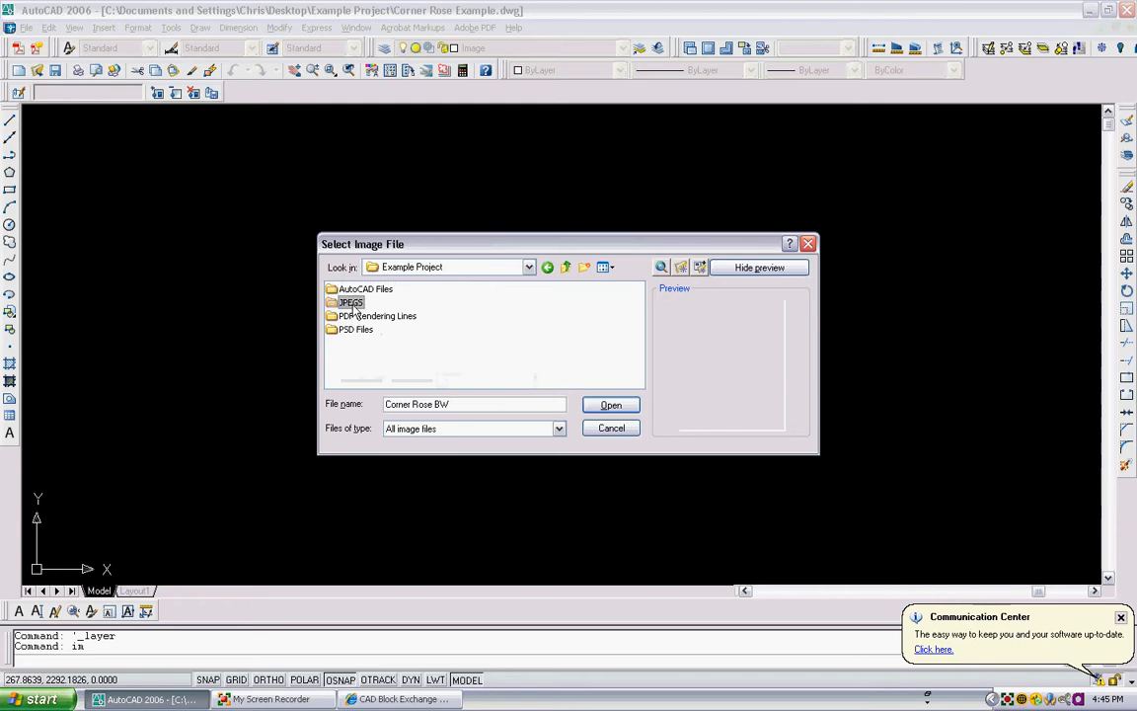
double_click(352, 304)
left_click(371, 303)
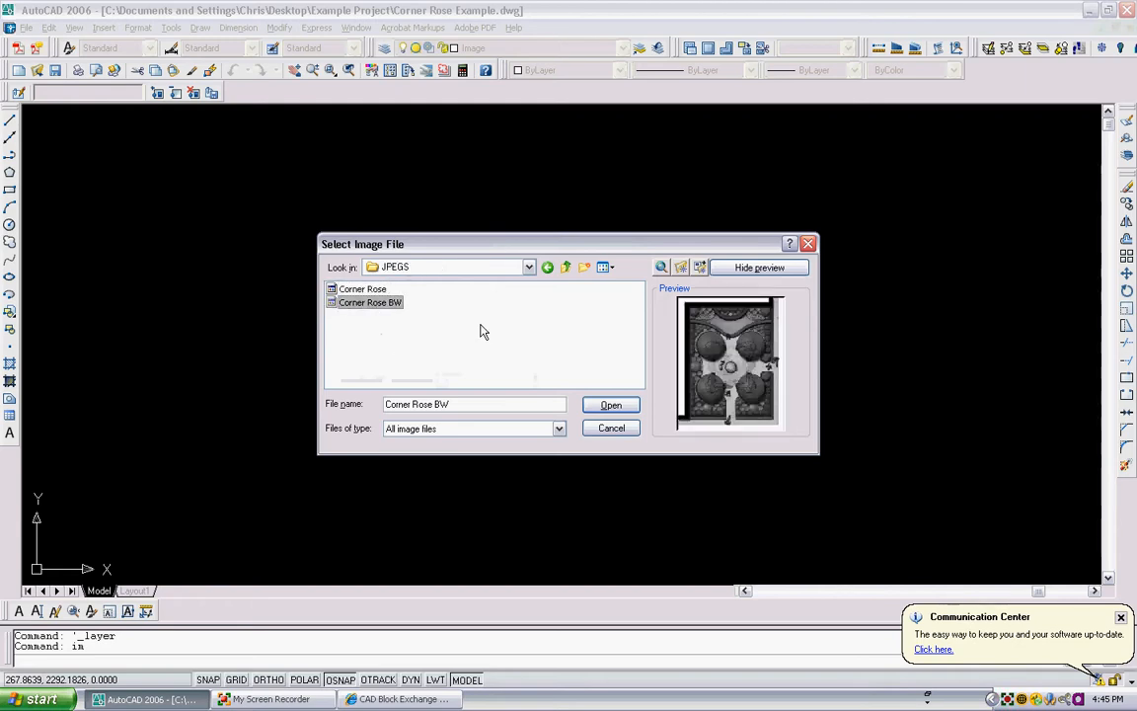
left_click(609, 404)
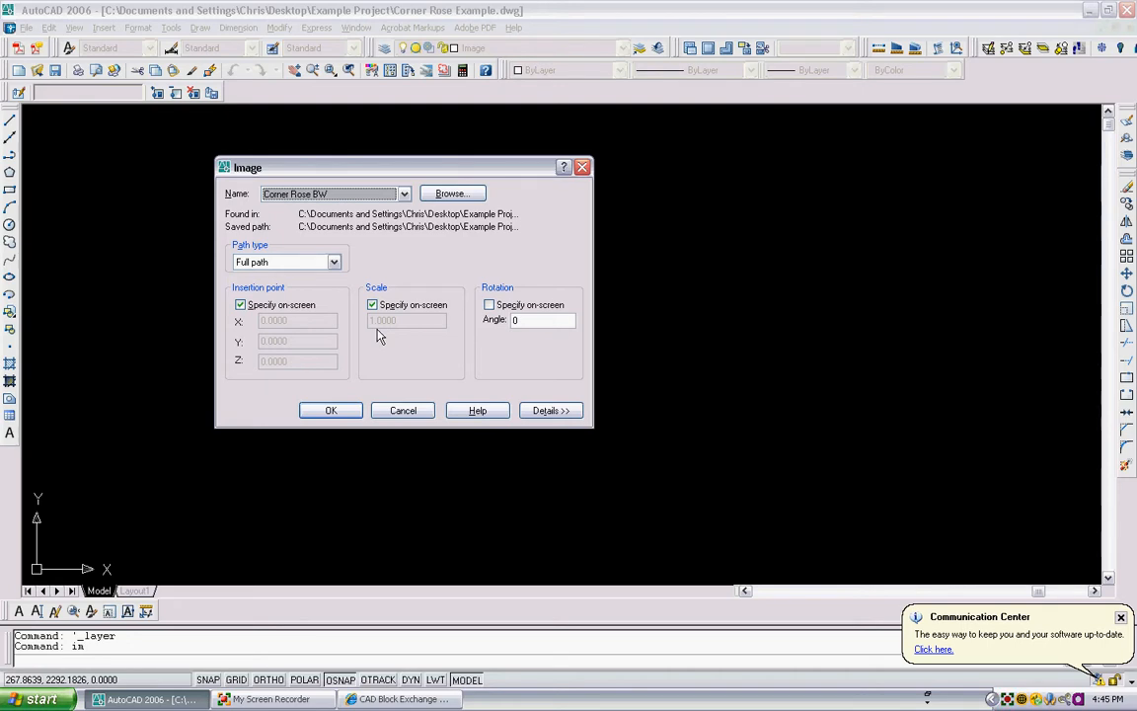
- Place the attached image in the drawing by picking its insertion point and scale on screen
left_click(331, 409)
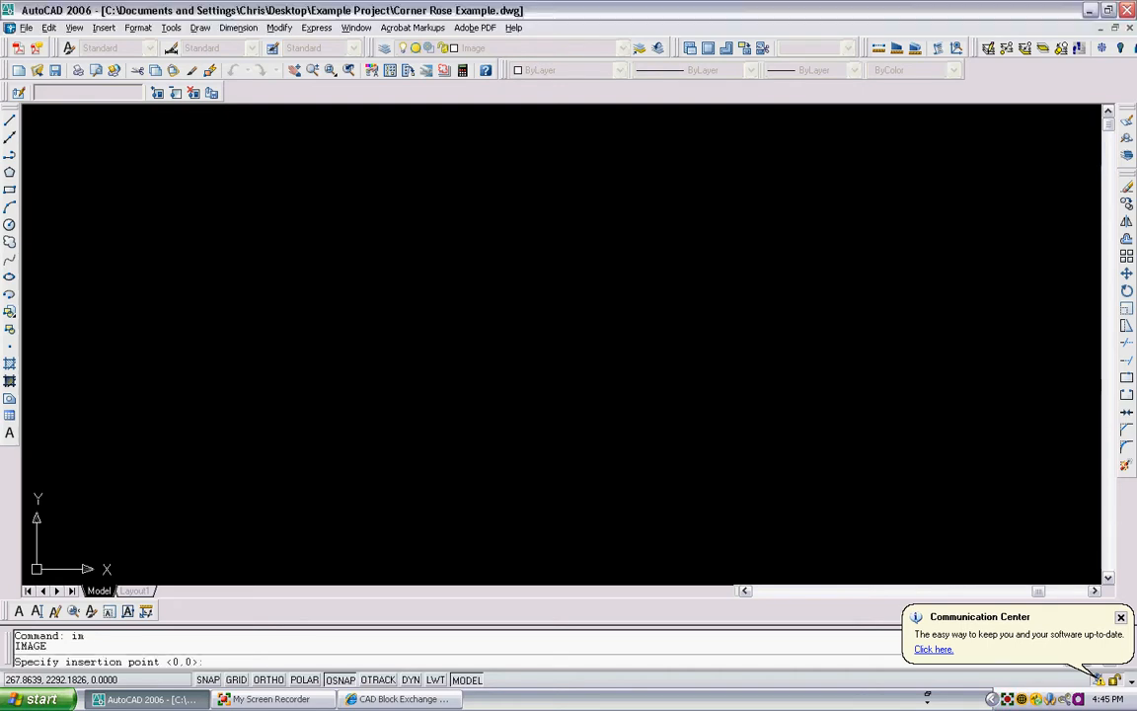
left_click(314, 465)
left_click(312, 414)
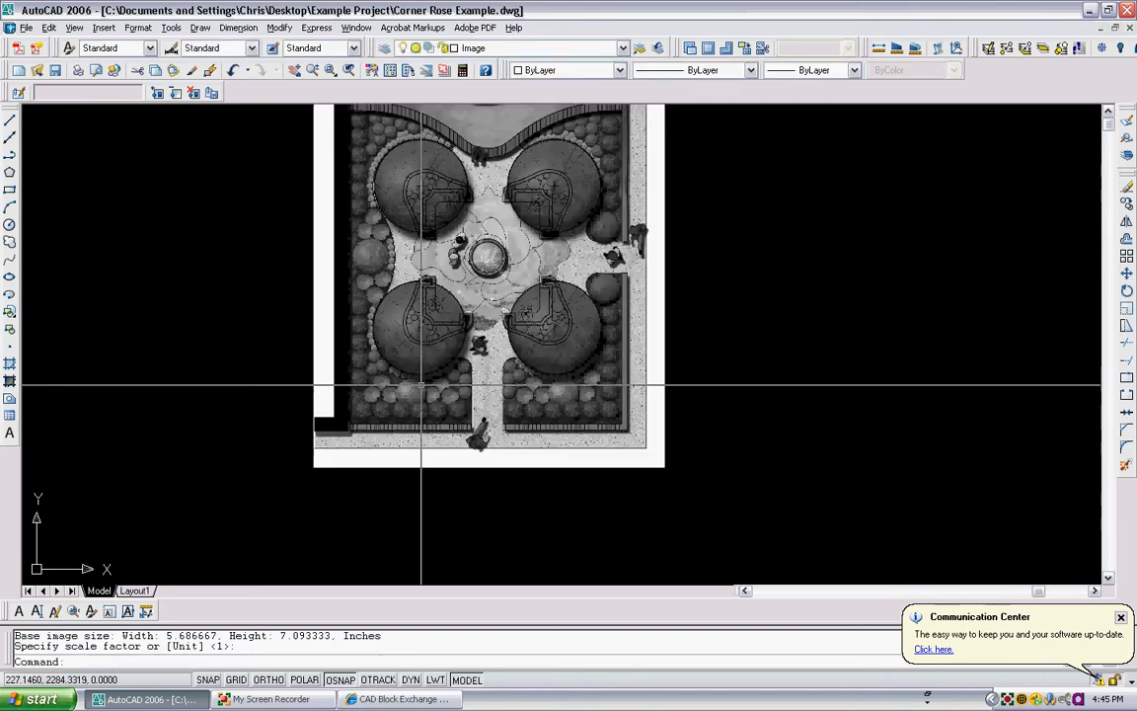
scroll(427, 420, "down", 2)
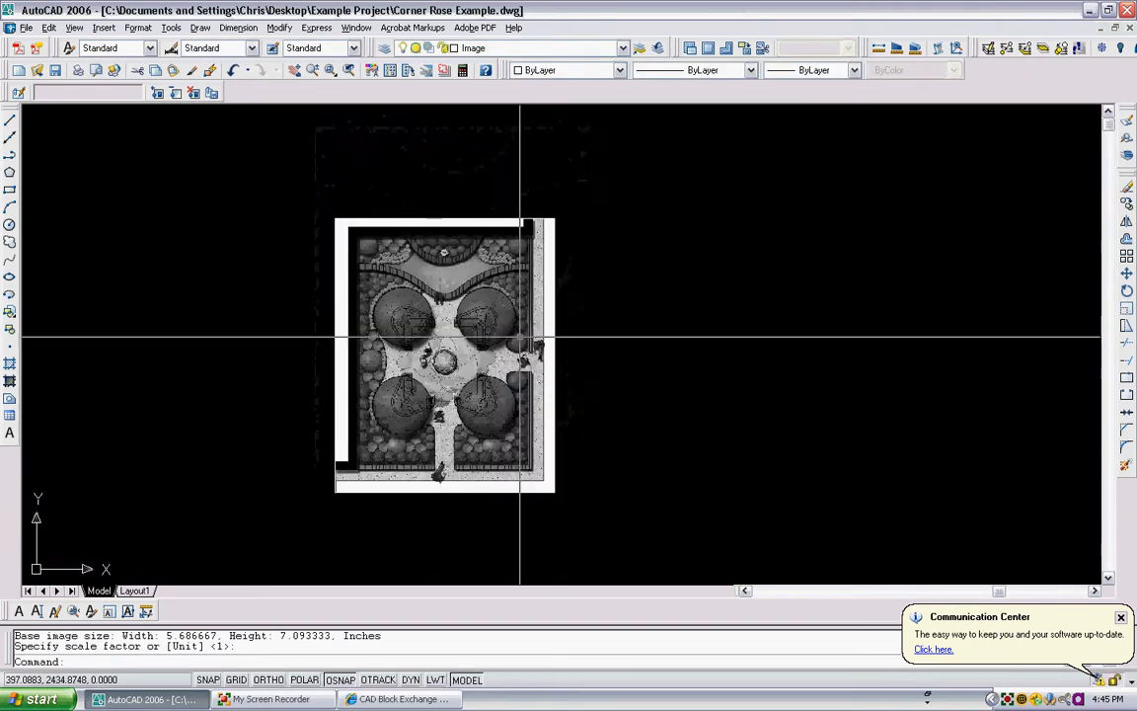
scroll(588, 324, "down", 1)
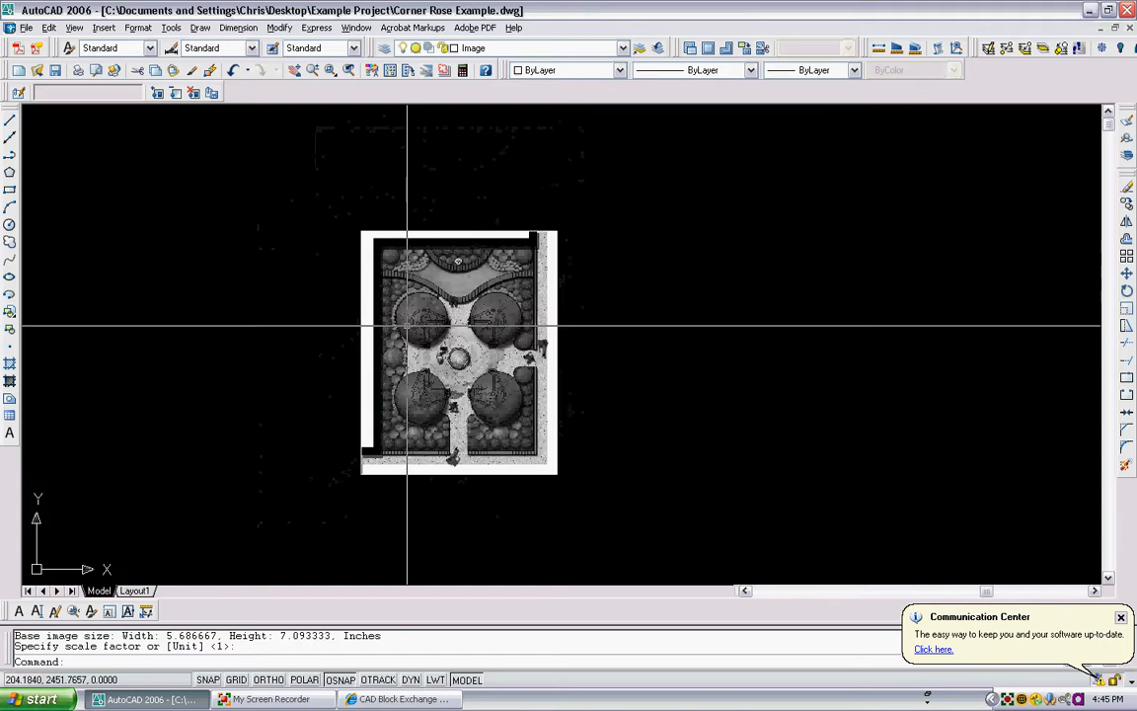
scroll(446, 304, "up", 3)
scroll(444, 304, "down", 4)
scroll(405, 342, "up", 3)
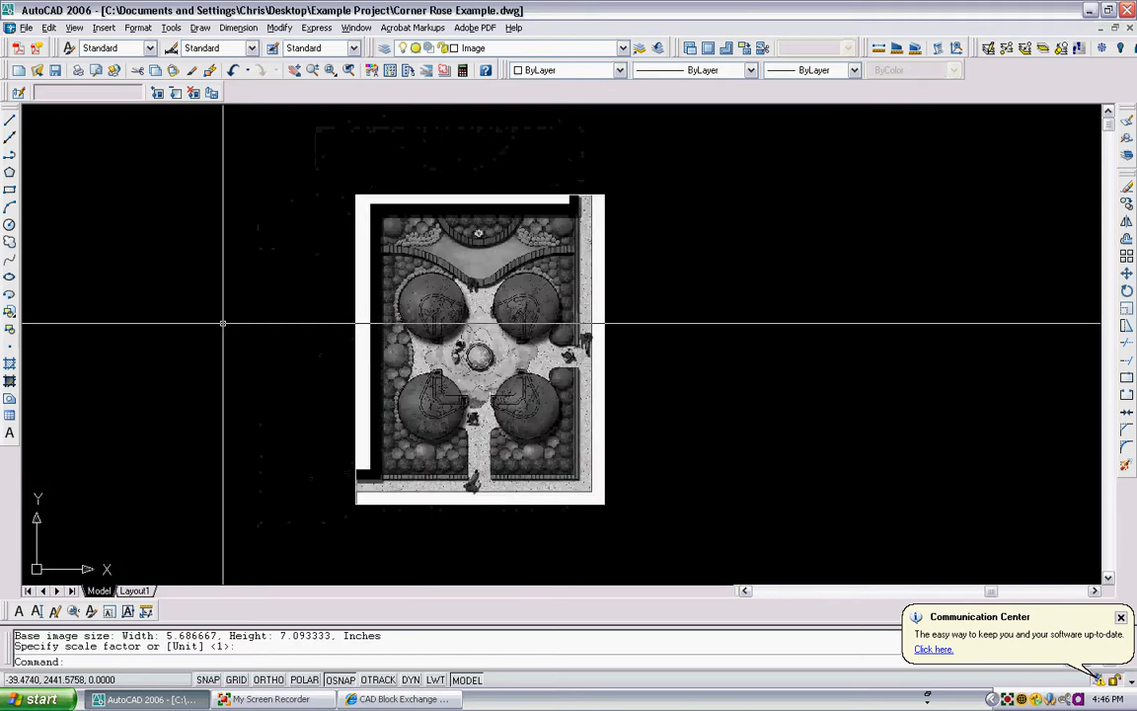
middle_click_drag(223, 322, 263, 322)
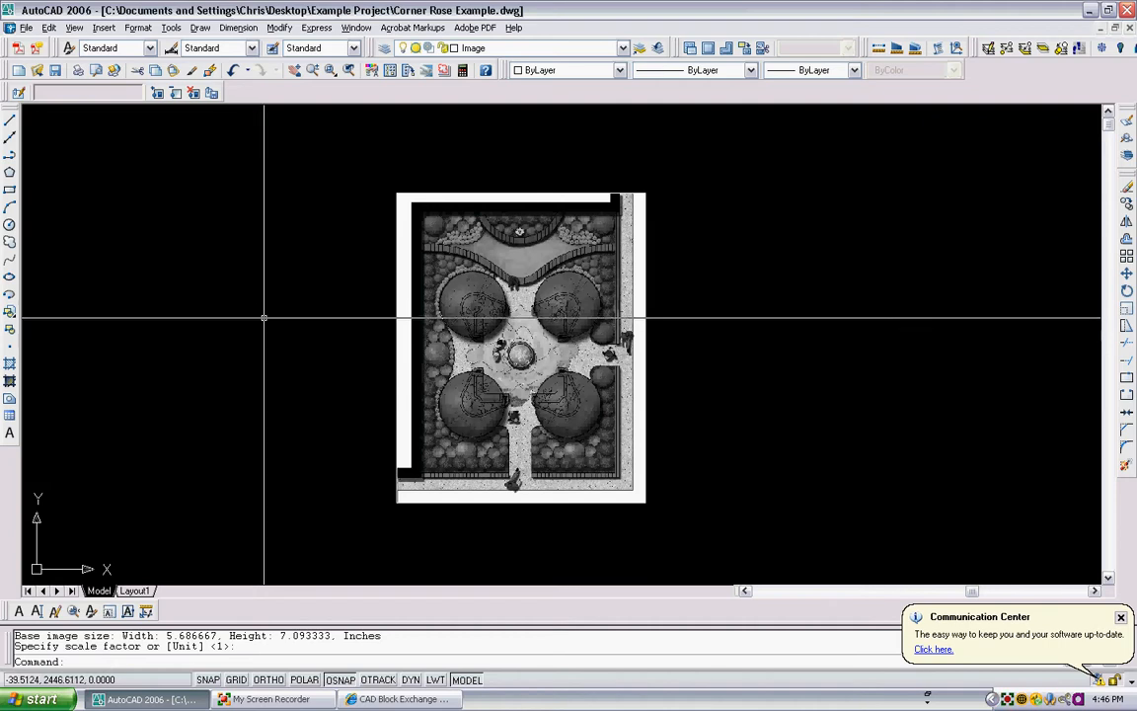
middle_click_drag(238, 237, 275, 228)
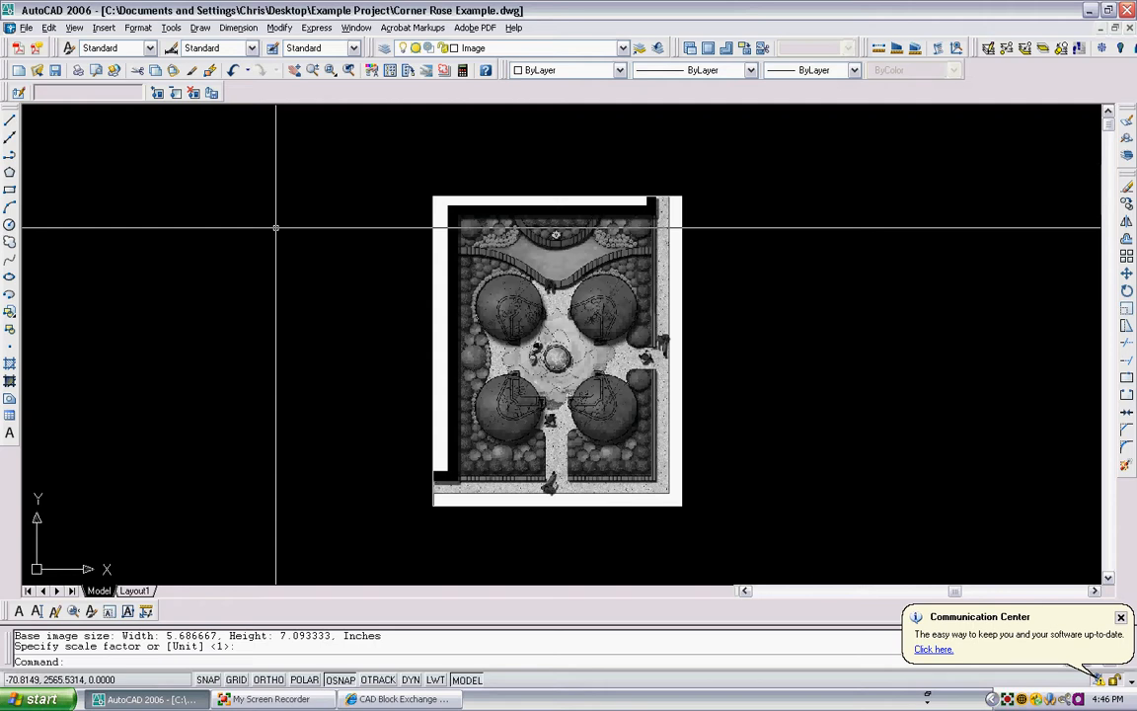
- Set the drawing length units type to Architectural
type("units")
key("Return")
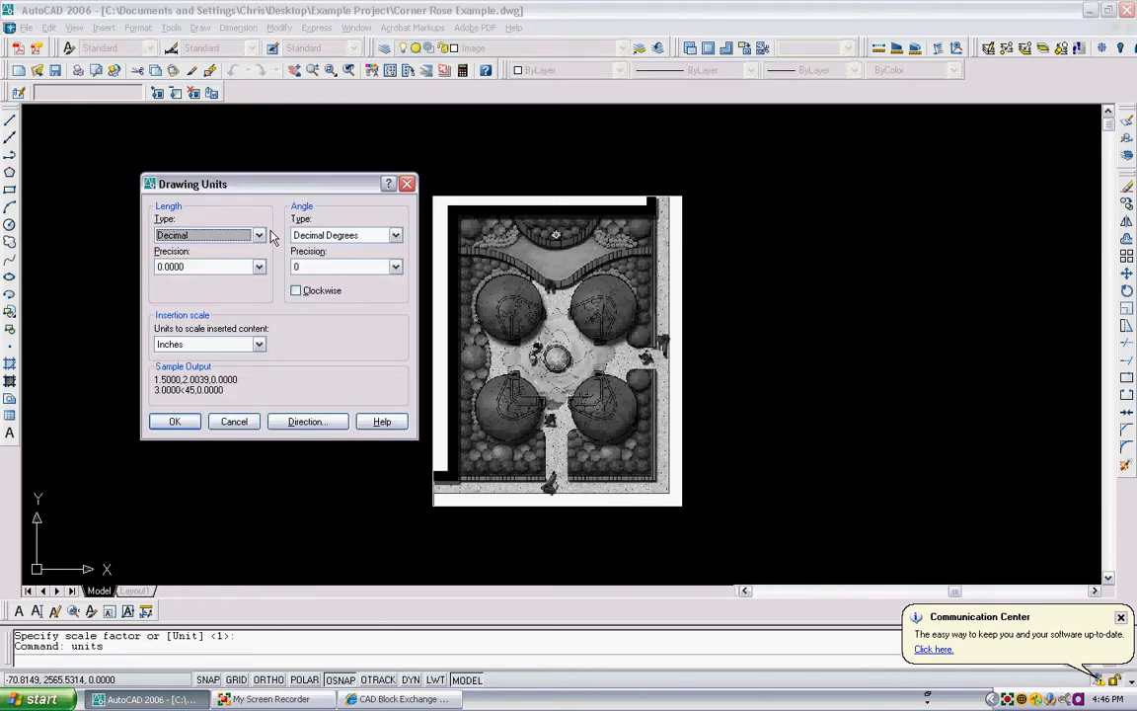
left_click(259, 235)
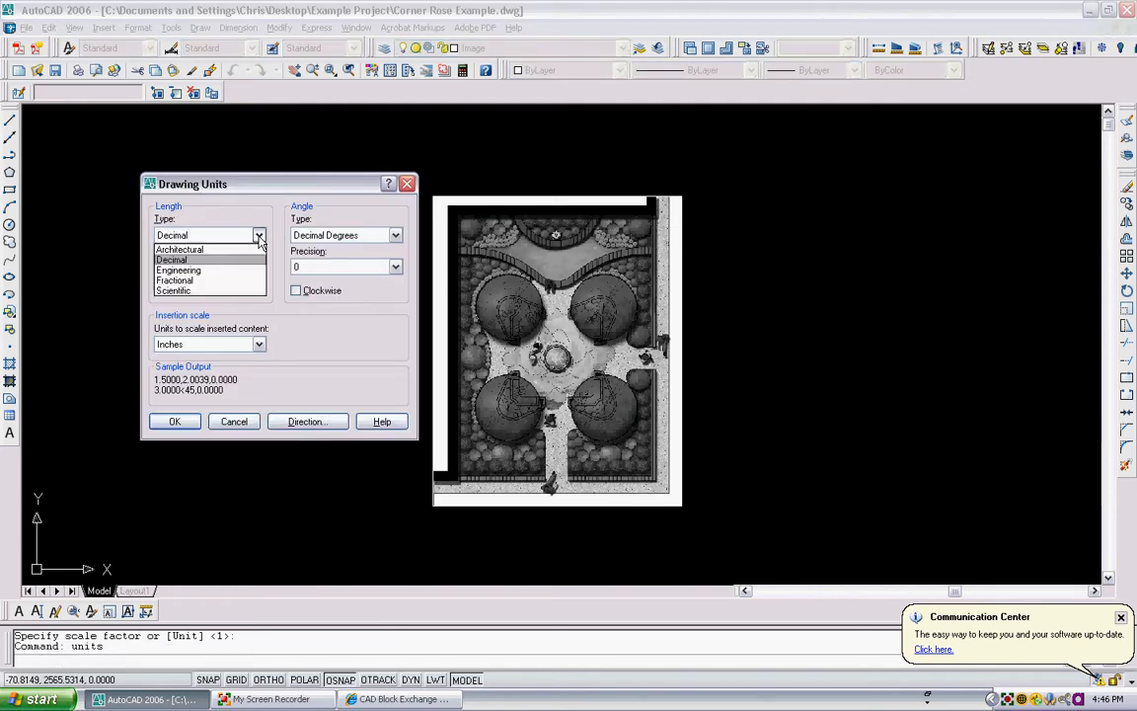
left_click(233, 249)
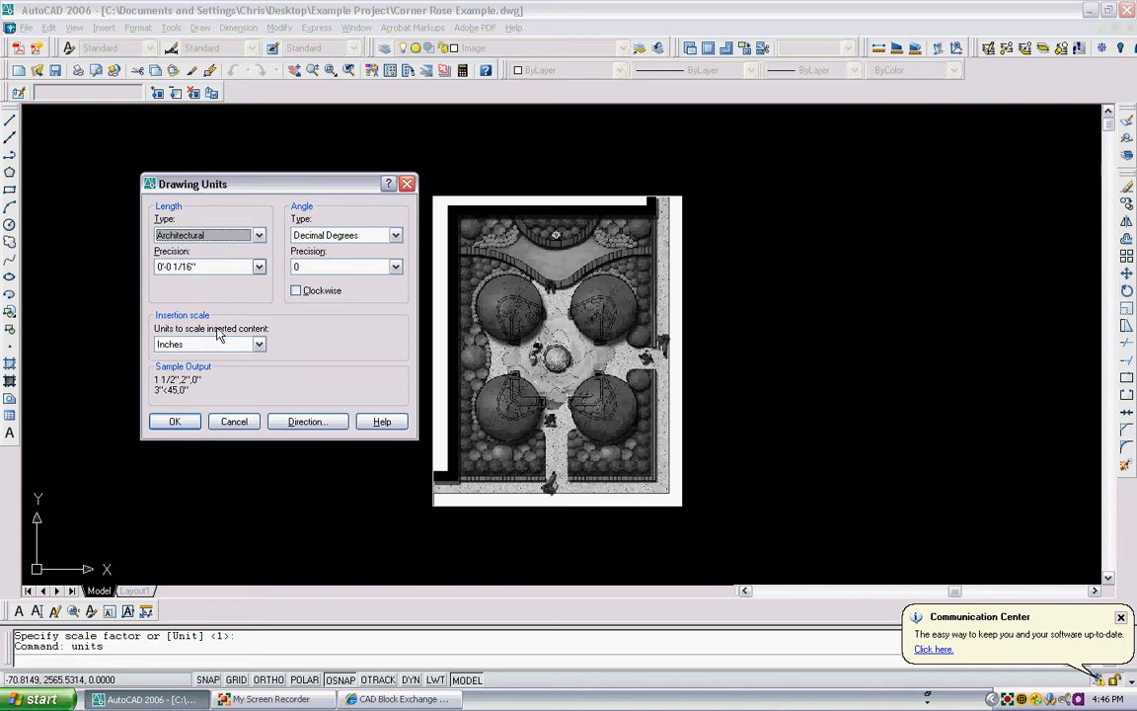
left_click(176, 422)
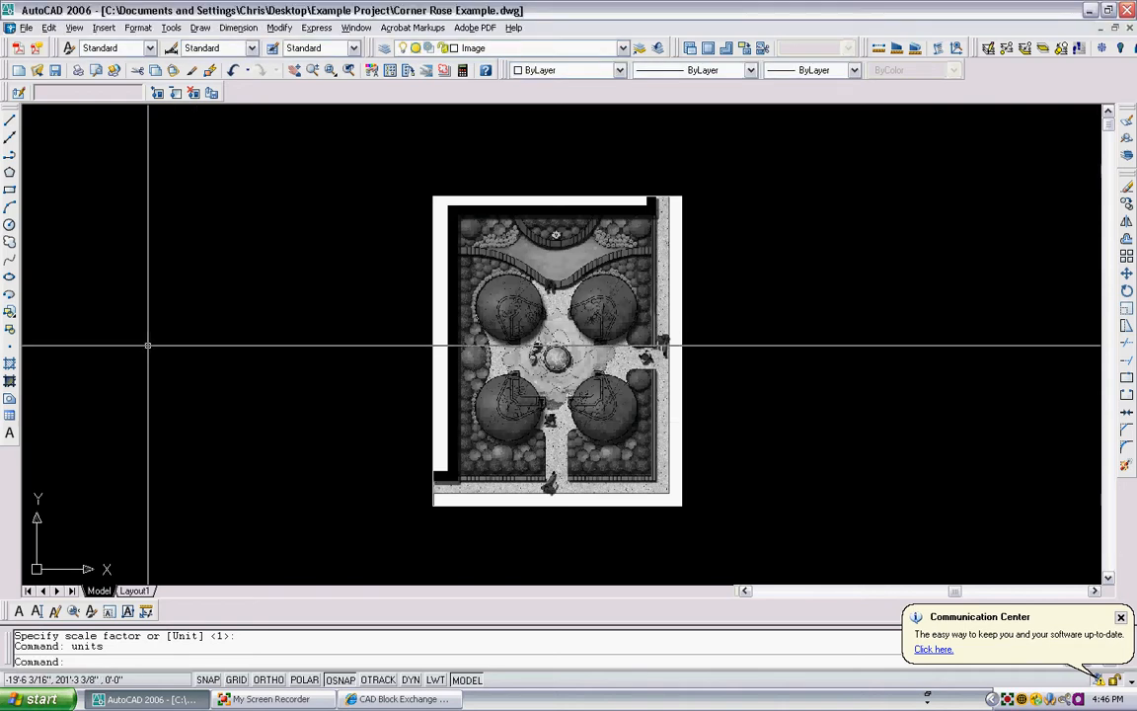
- Draw a diagonal polyline segment 3'-6" long to the left of the image
left_click(9, 155)
left_click(105, 447)
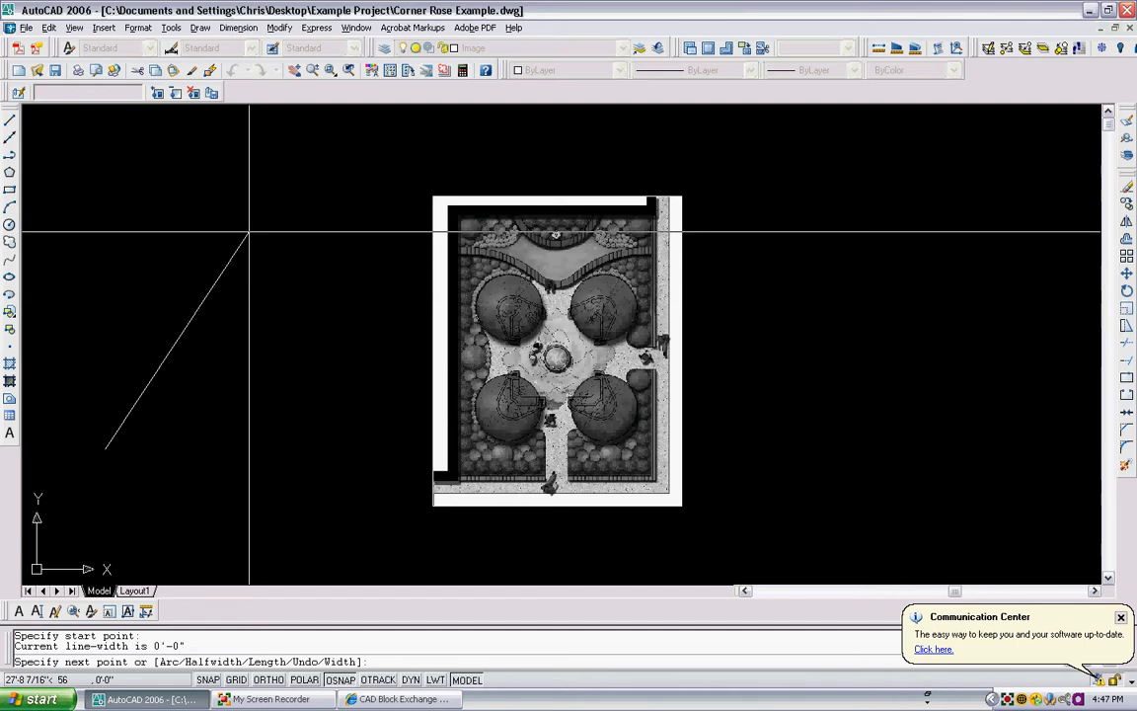
type("3'-6")
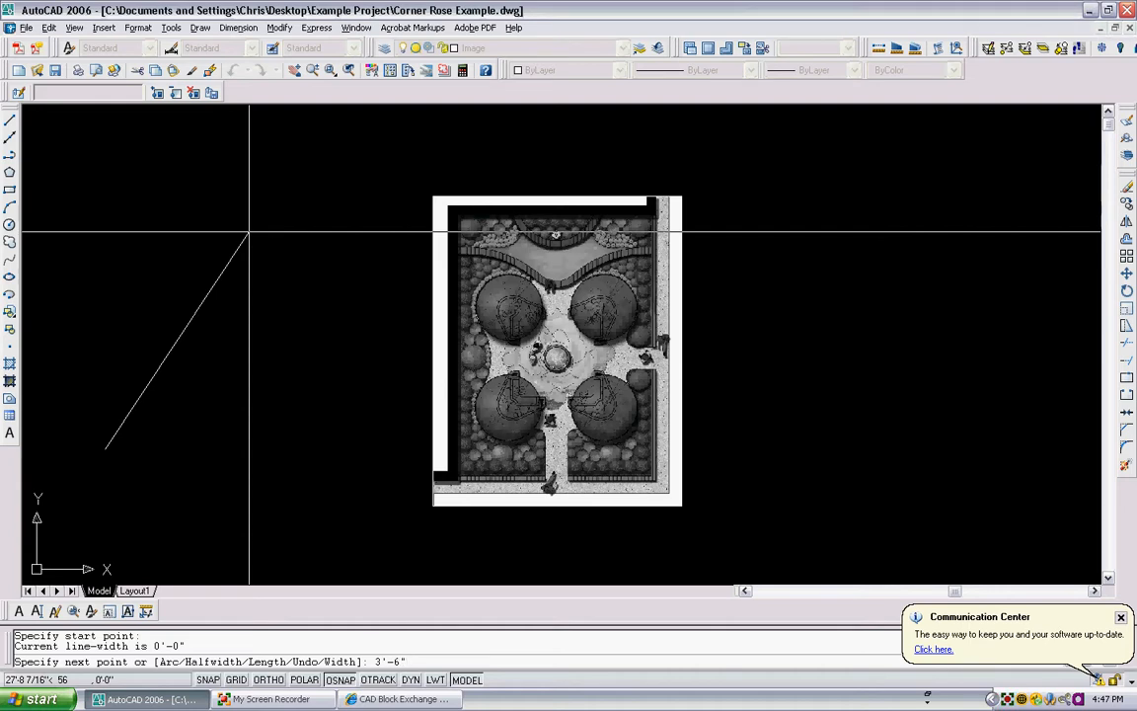
key("Return")
key("Escape")
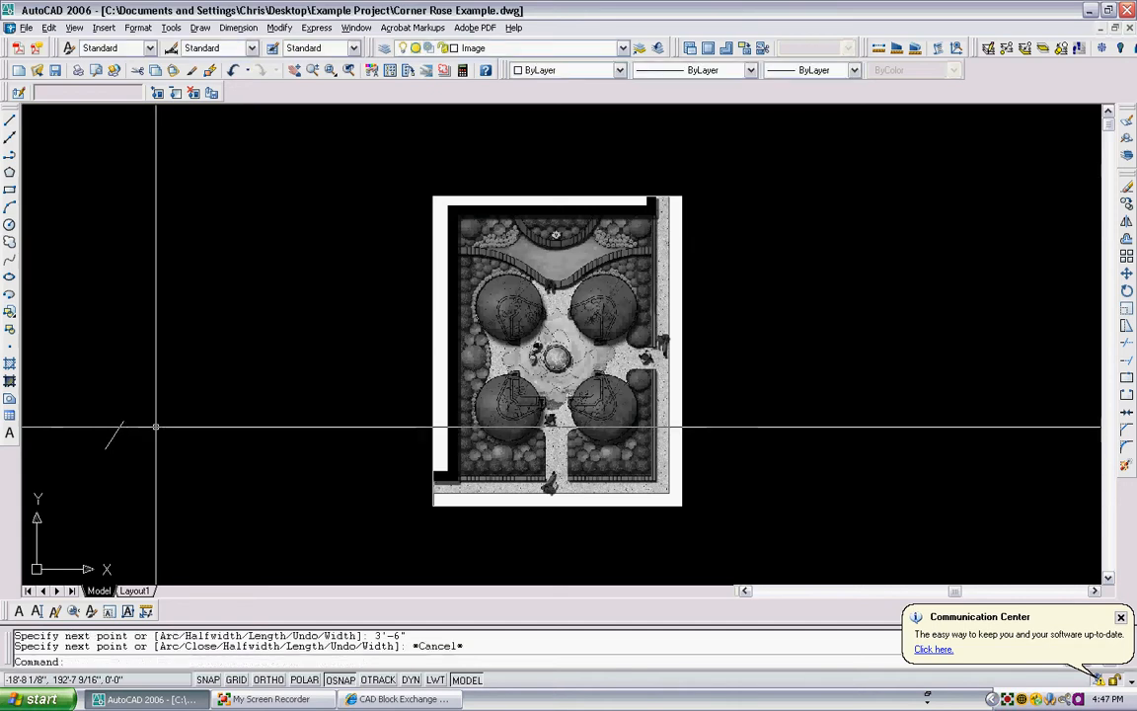
- Erase the diagonal polyline drawn to the left of the image
left_click(137, 452)
left_click(114, 392)
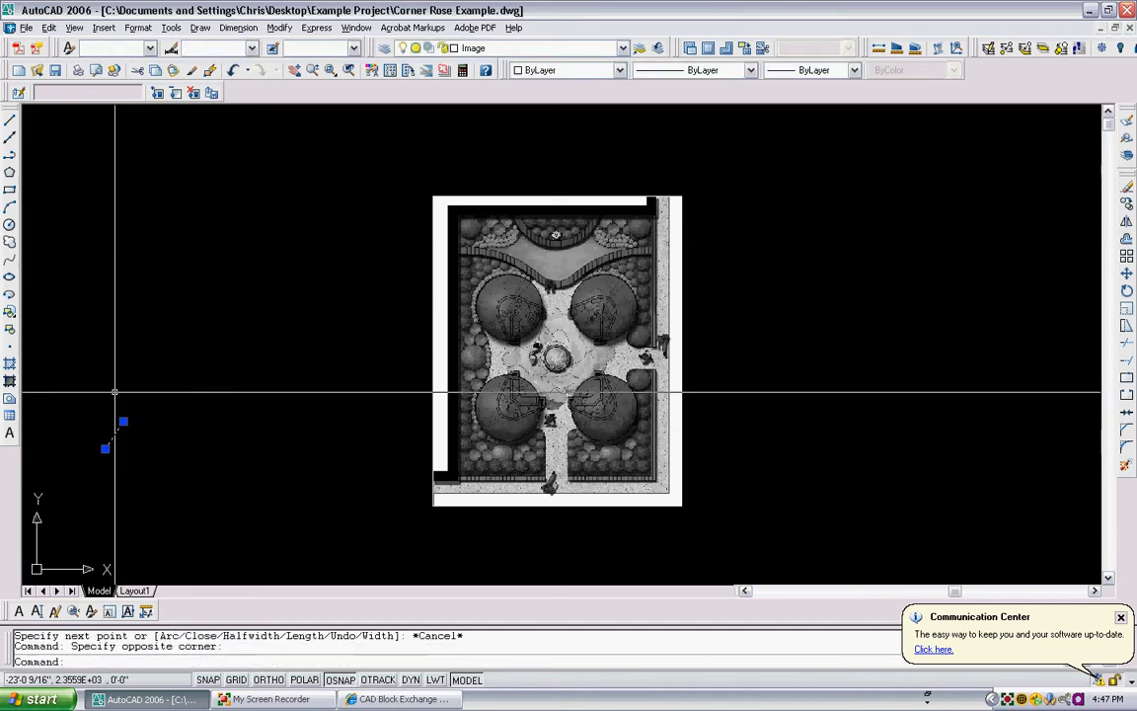
key("Delete")
- Set the drawing length units type to Decimal
type("units")
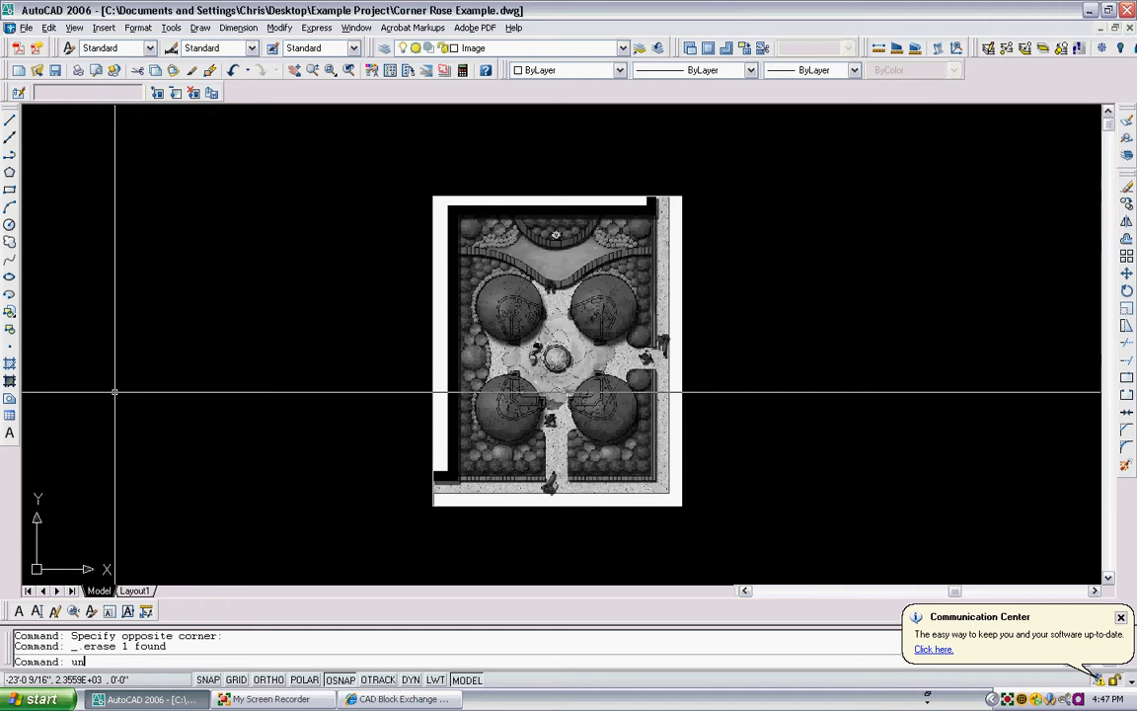
key("Return")
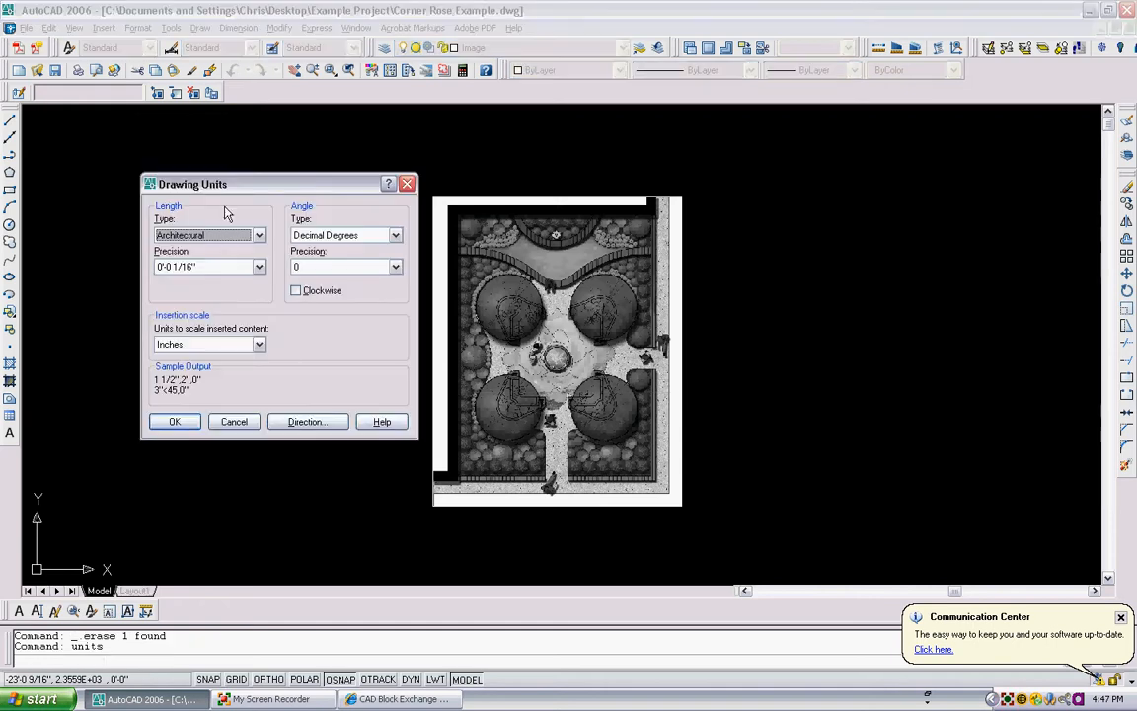
left_click(258, 235)
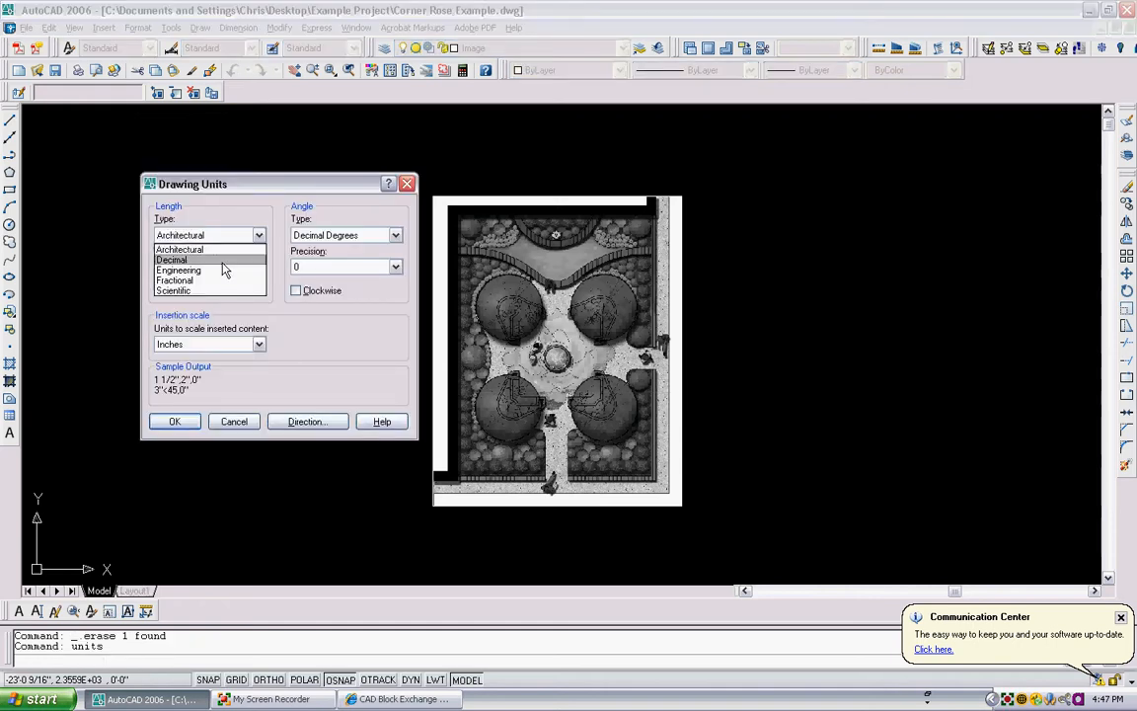
left_click(187, 256)
left_click(174, 421)
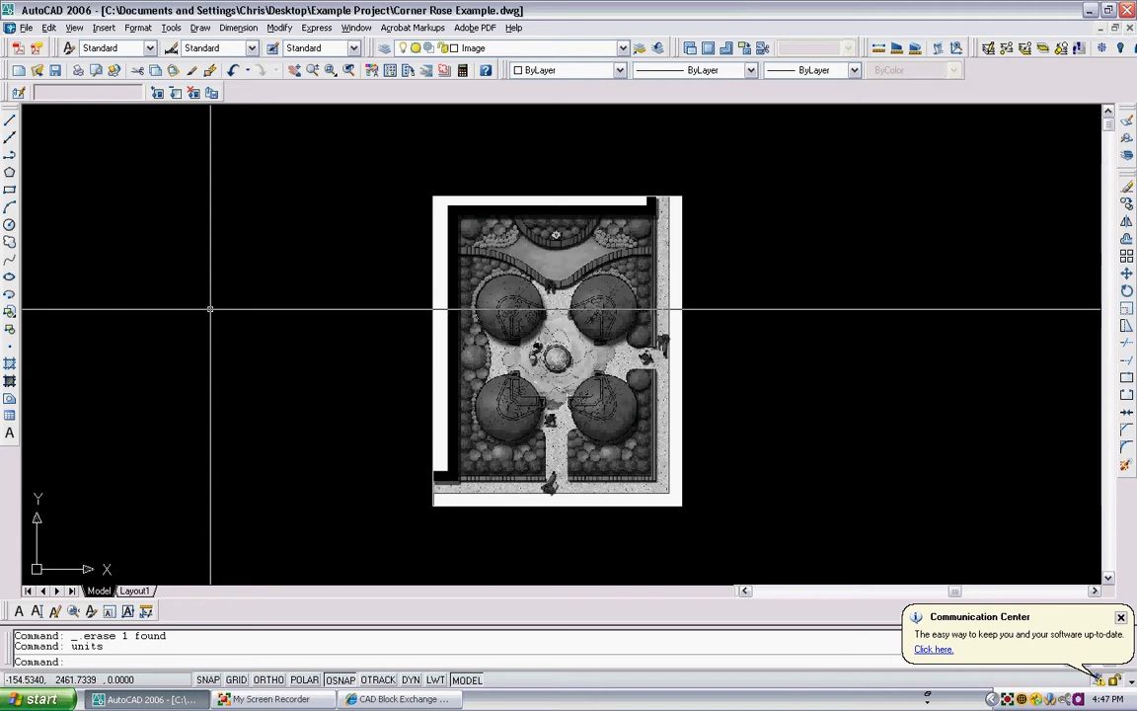
- Scale the image about base point 0 using the Reference option, picking a reference distance on the plan and a new length of 1
middle_click_drag(578, 292, 393, 274)
scroll(320, 224, "up", 3)
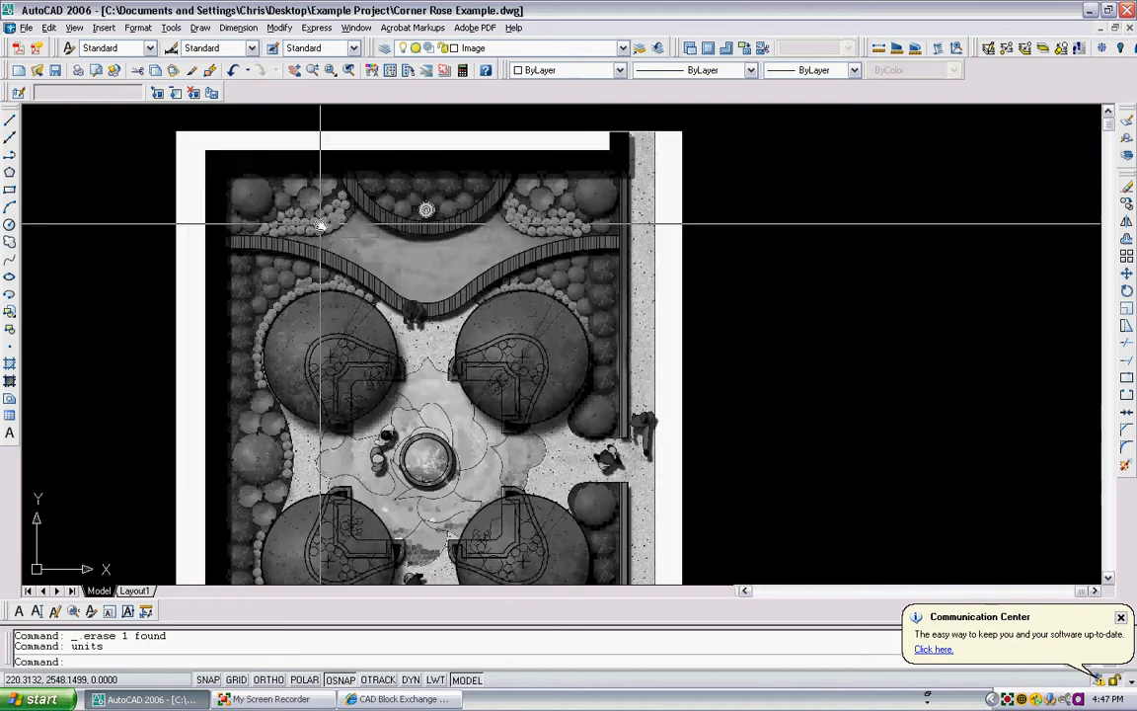
scroll(320, 231, "down", 1)
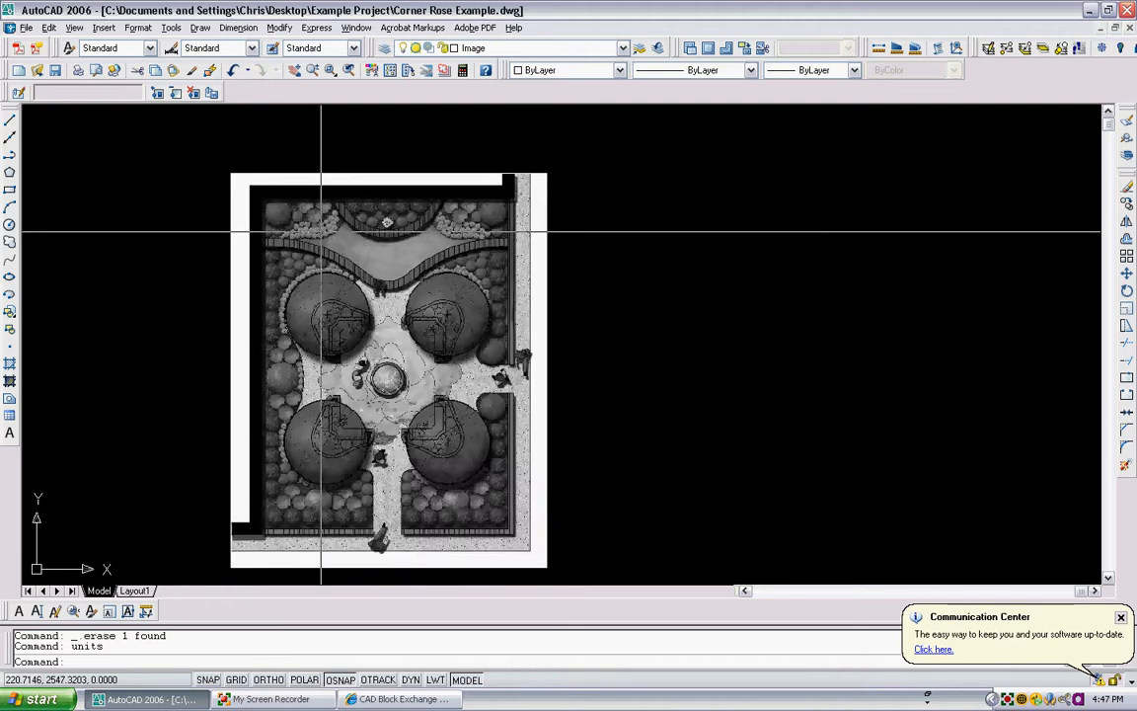
scroll(319, 232, "down", 1)
scroll(296, 241, "up", 1)
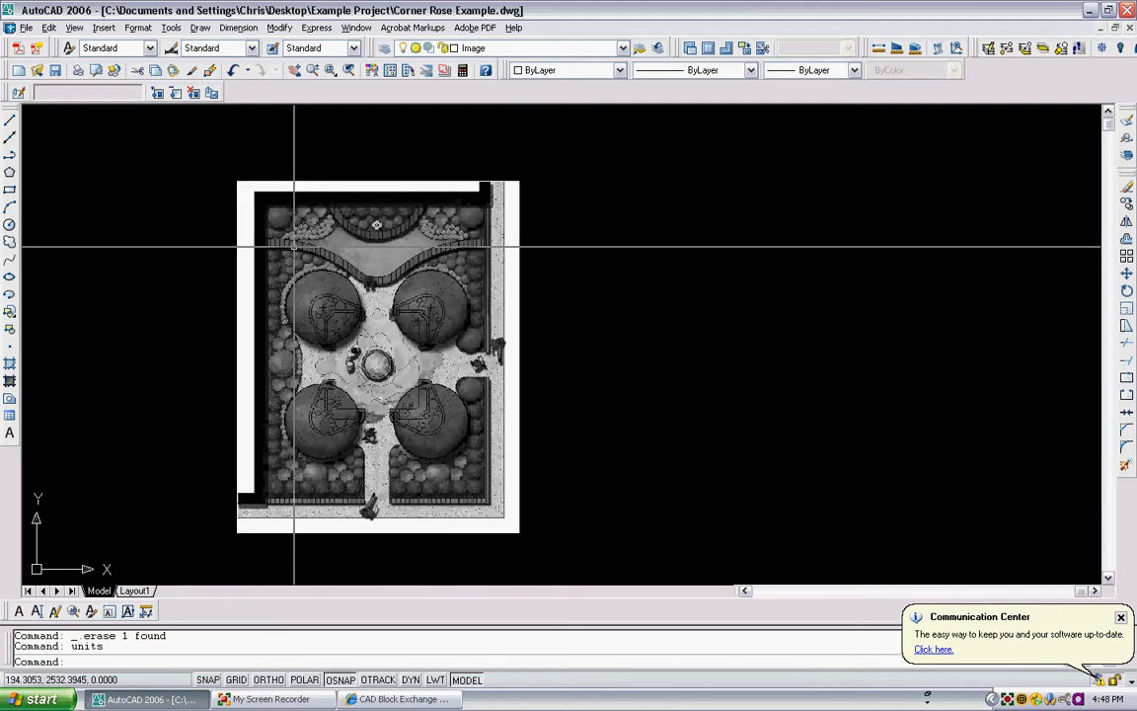
middle_click_drag(302, 242, 309, 320)
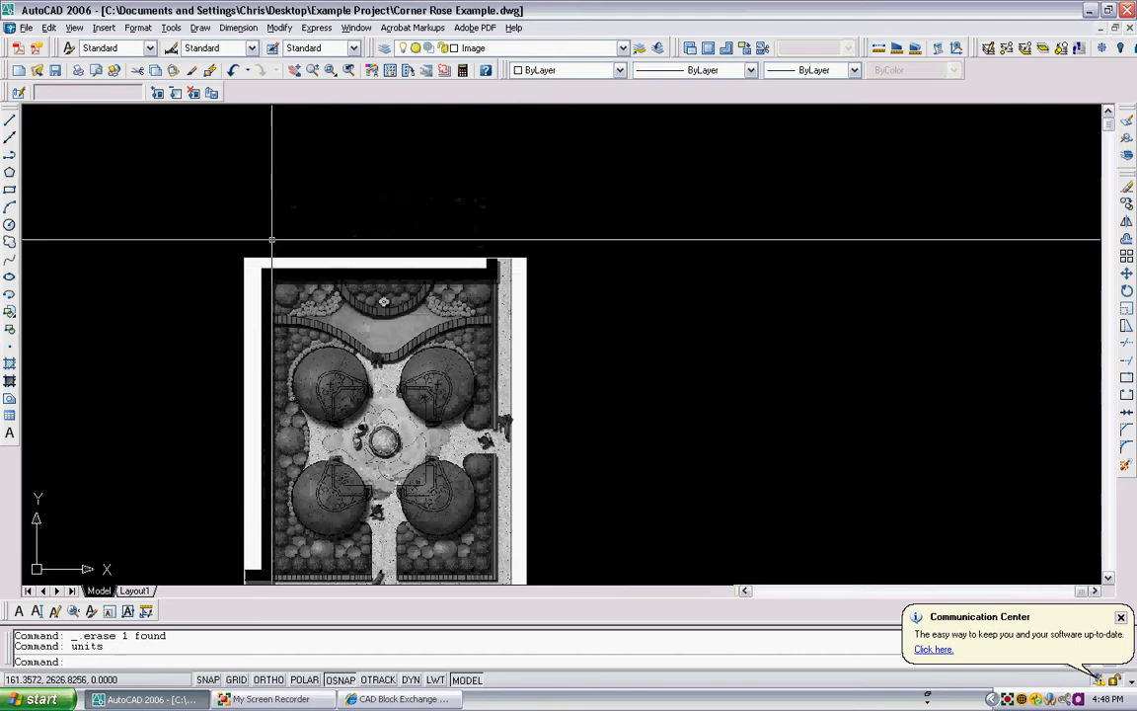
middle_click_drag(284, 289, 289, 242)
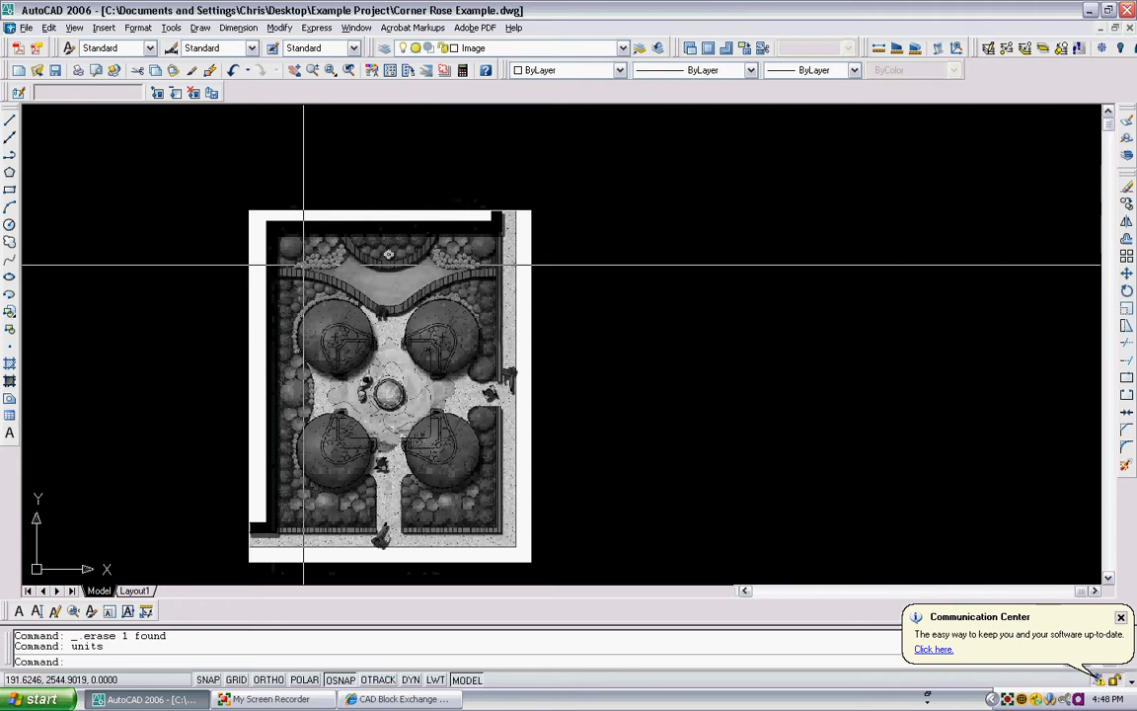
type("sc")
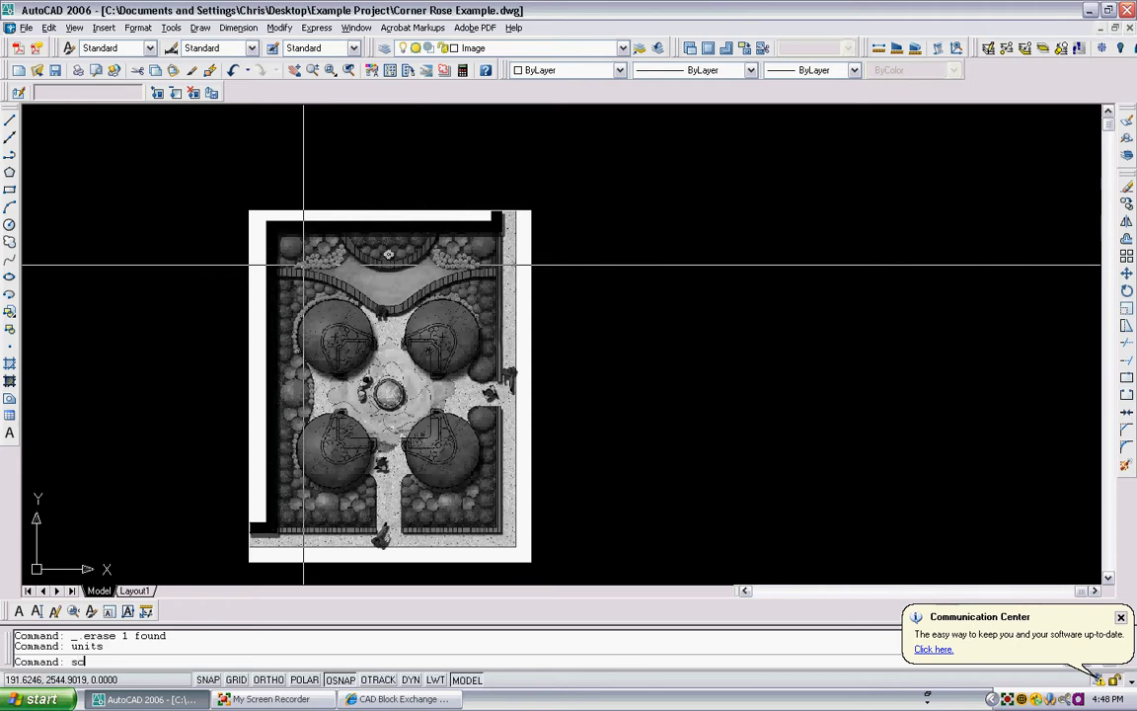
key("Return")
left_click(562, 342)
left_click(340, 171)
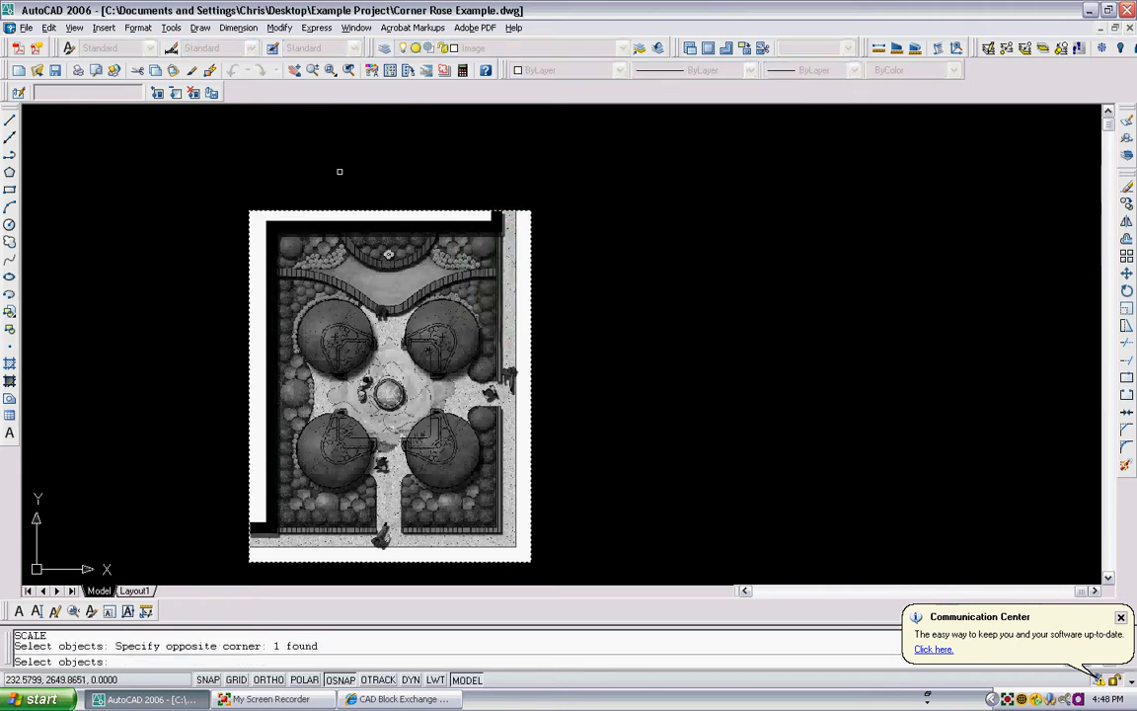
key("Return")
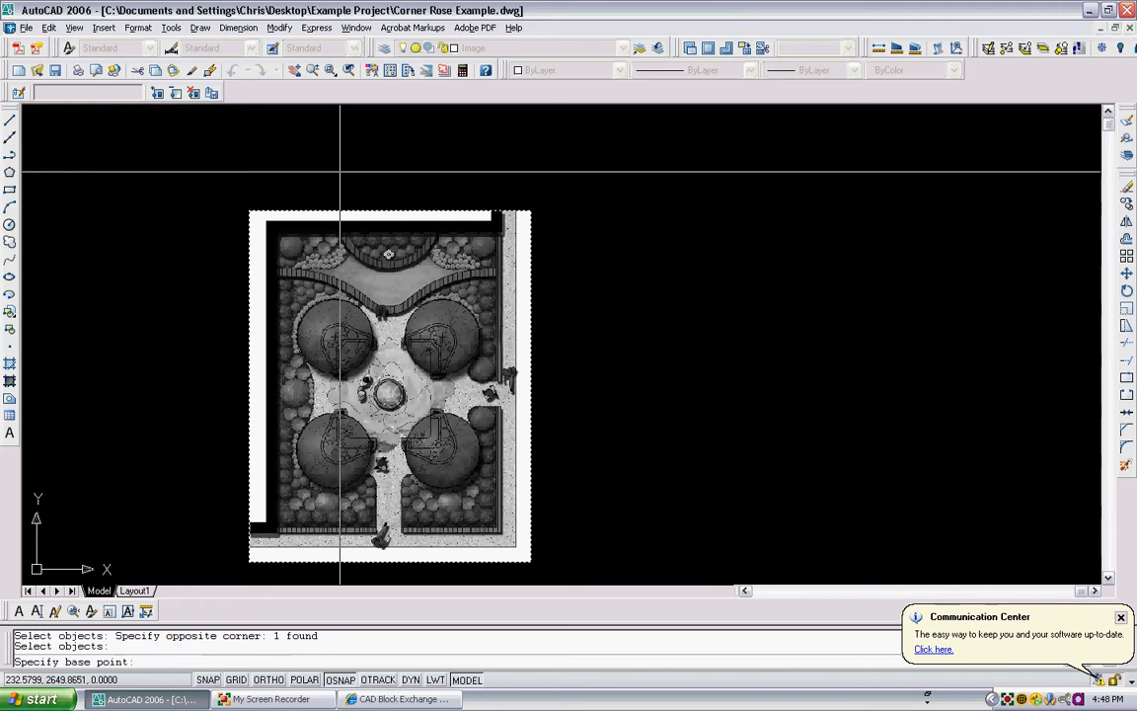
type("0")
key("Return")
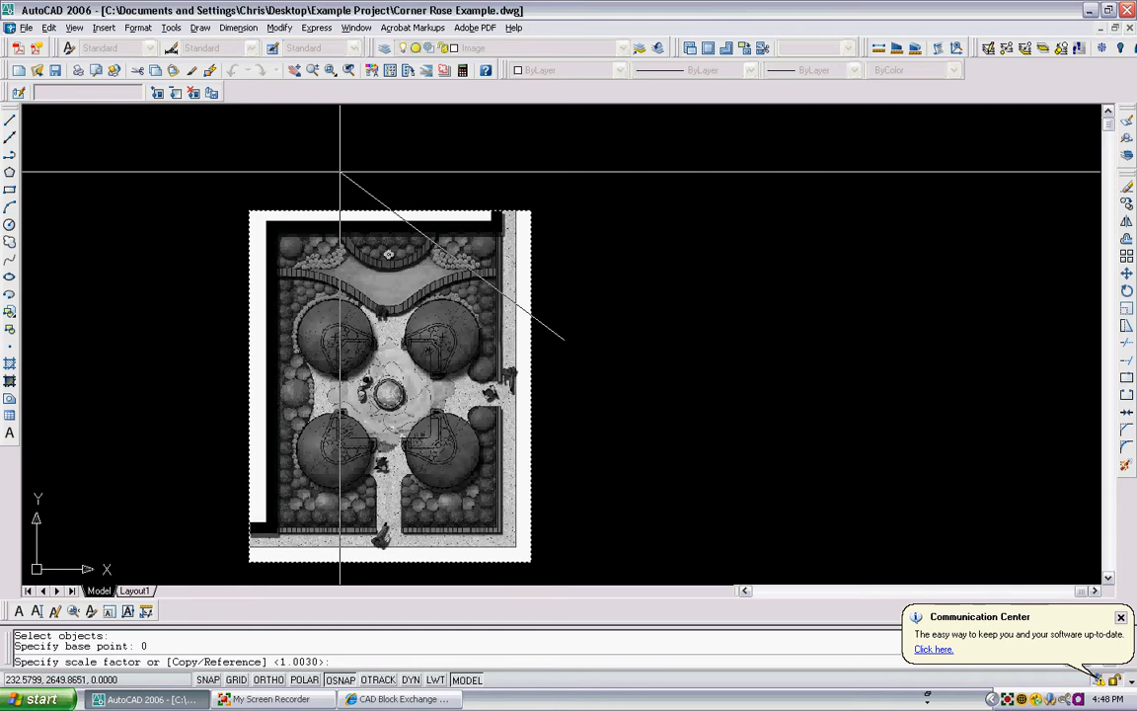
type("r")
key("Return")
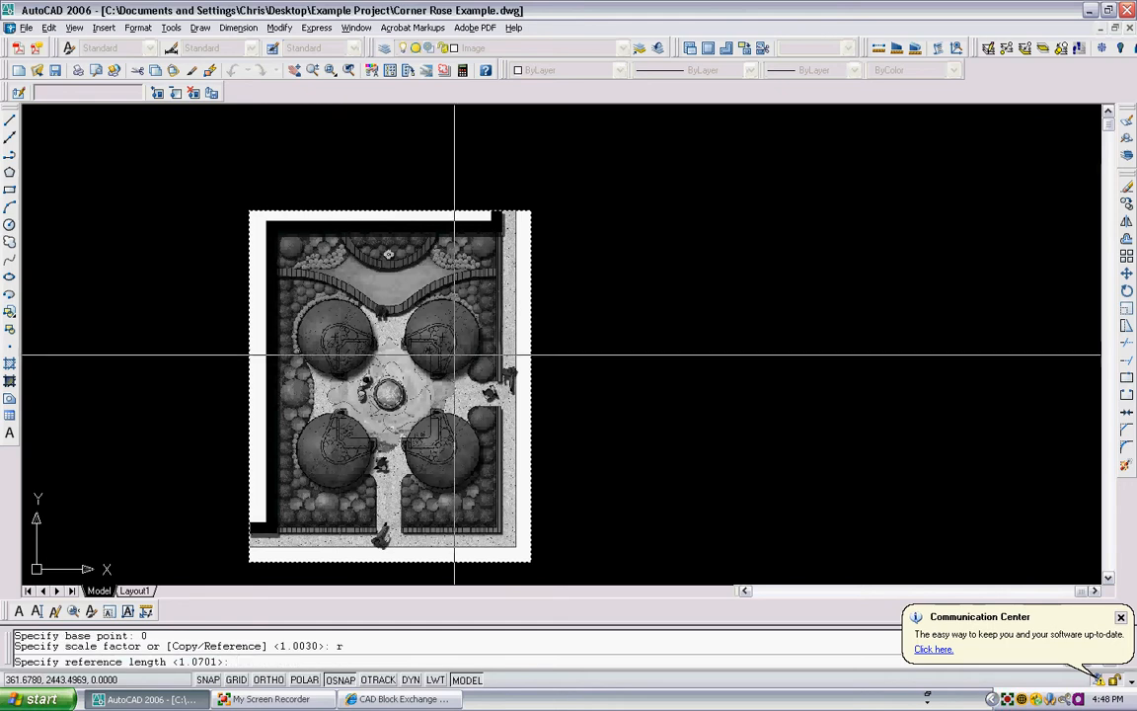
scroll(464, 389, "up", 2)
scroll(516, 374, "up", 5)
scroll(515, 374, "up", 5)
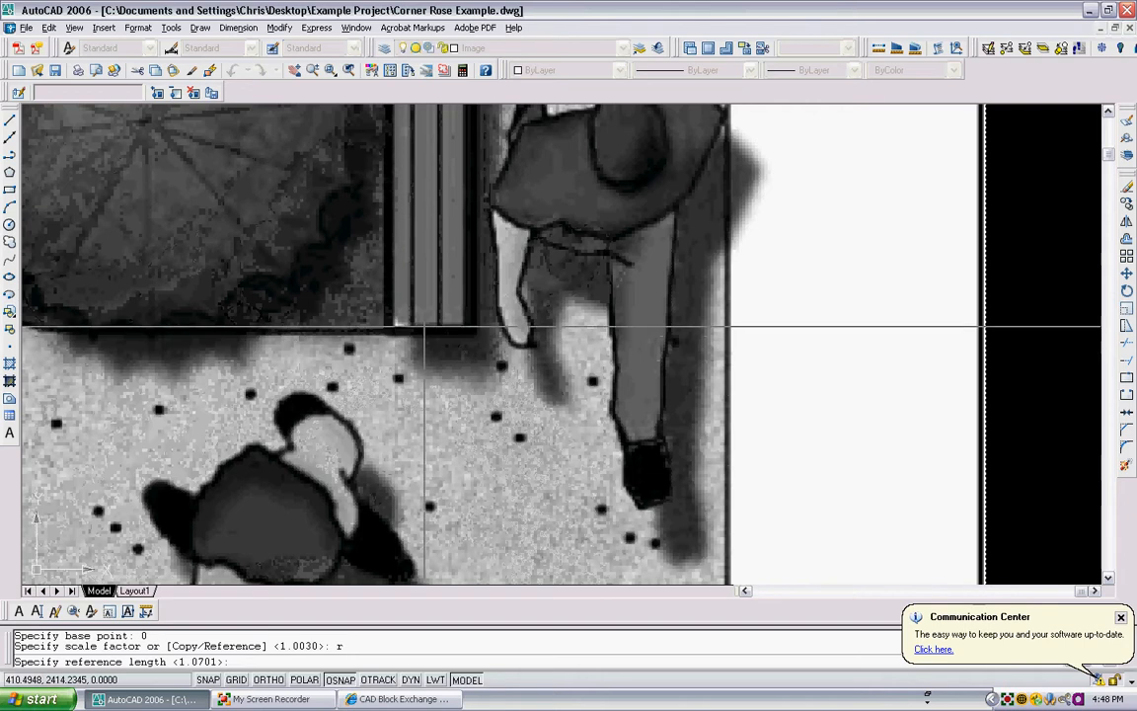
left_click(478, 336)
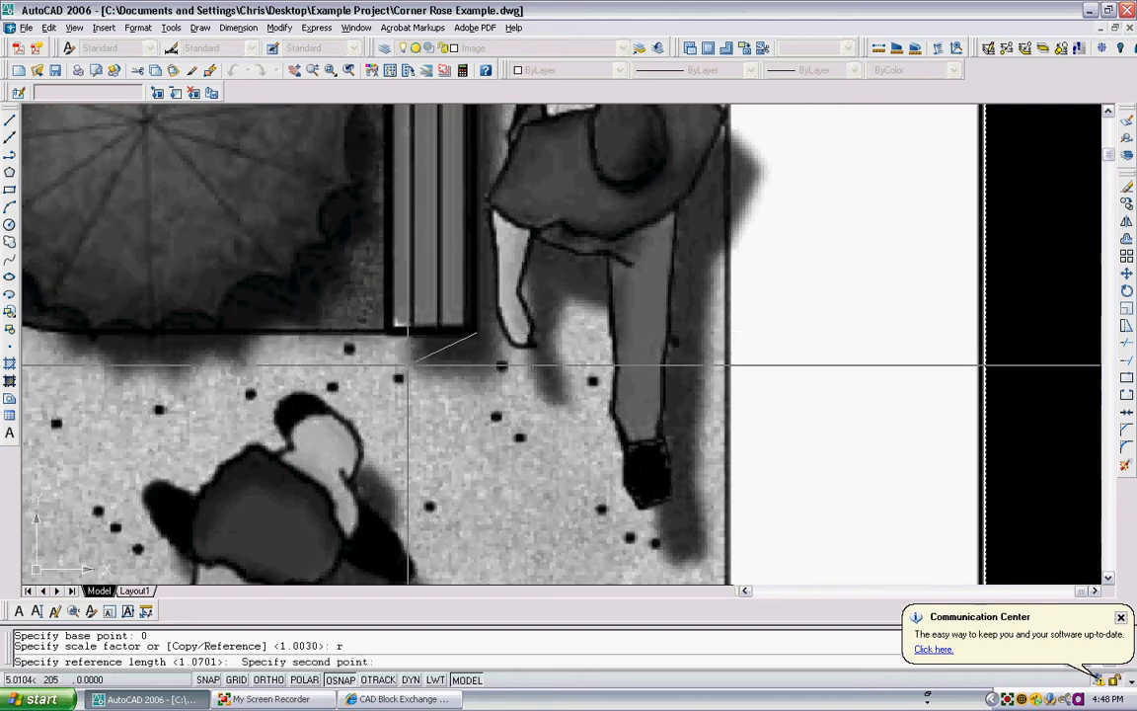
left_click(267, 680)
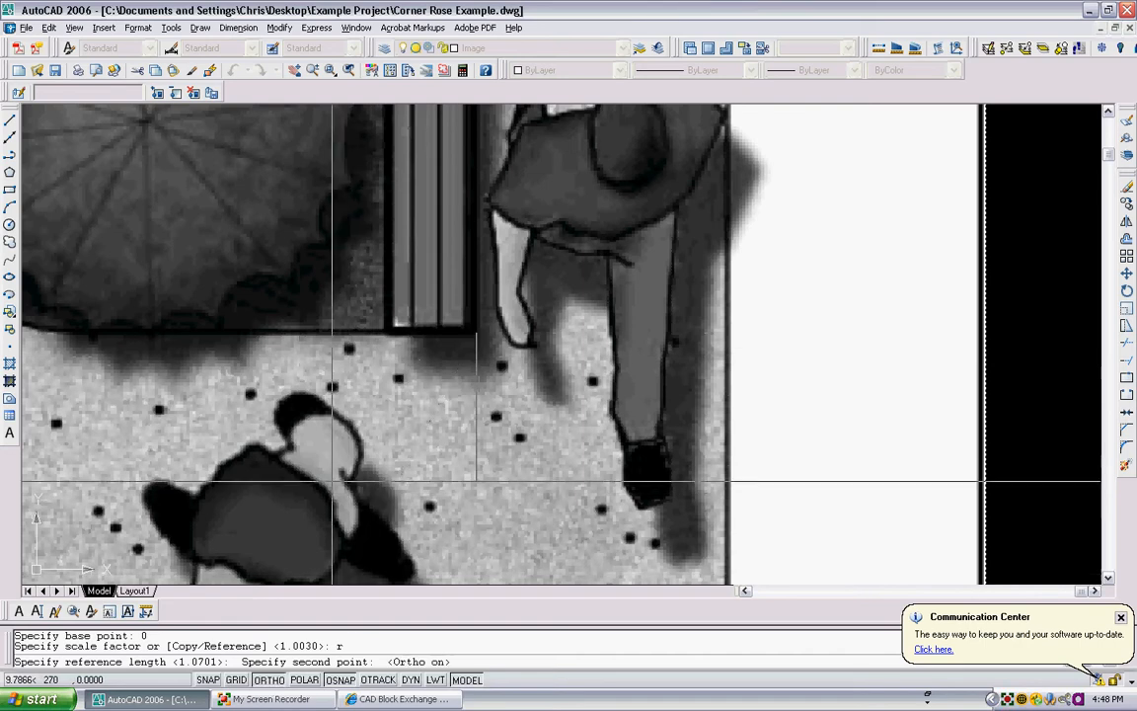
left_click(385, 335)
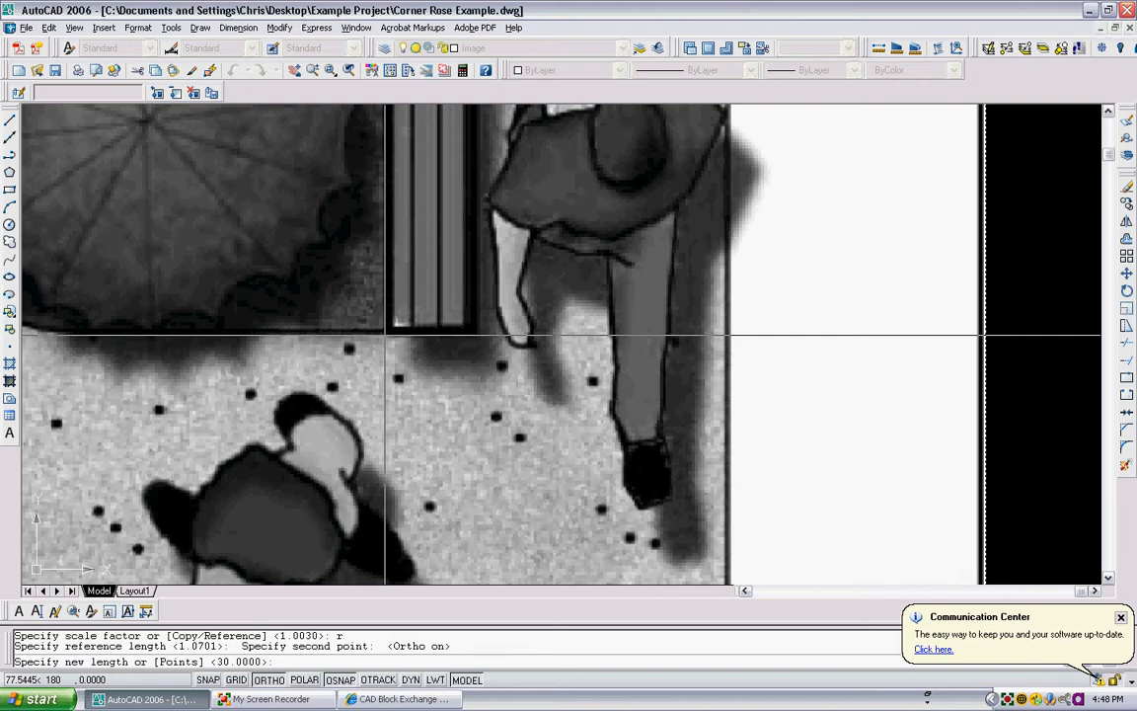
type("1")
key("Return")
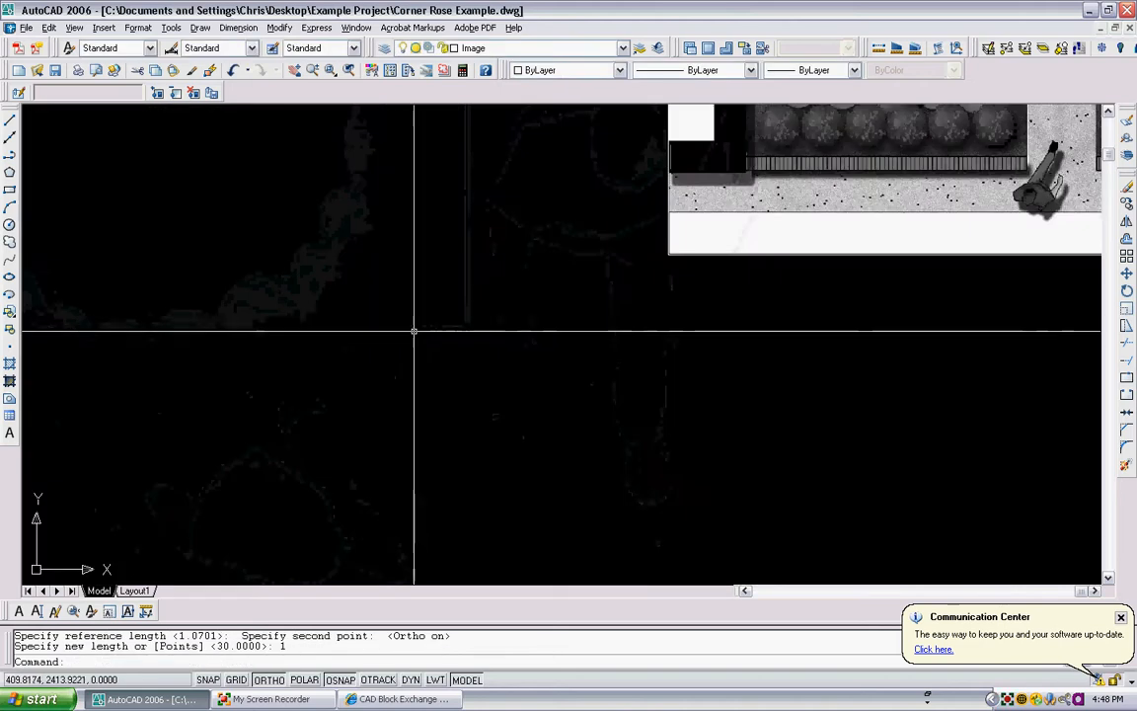
scroll(581, 325, "down", 4)
middle_click_drag(689, 310, 601, 388)
middle_click_drag(540, 415, 341, 553)
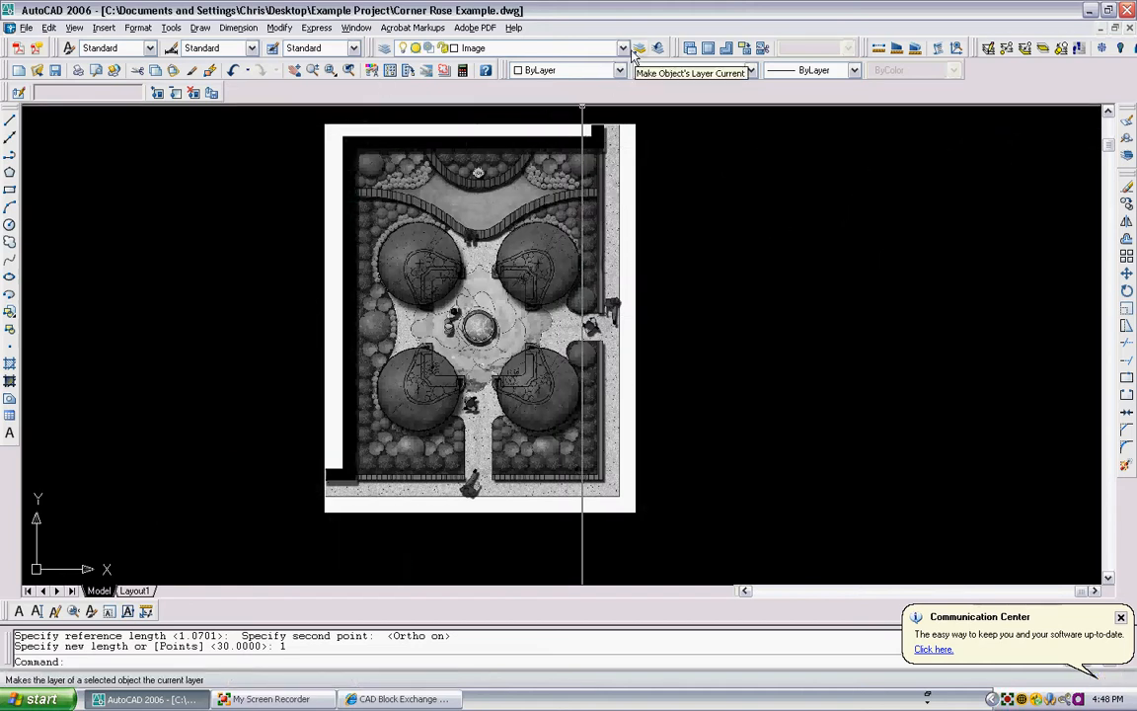
middle_click_drag(418, 187, 412, 249)
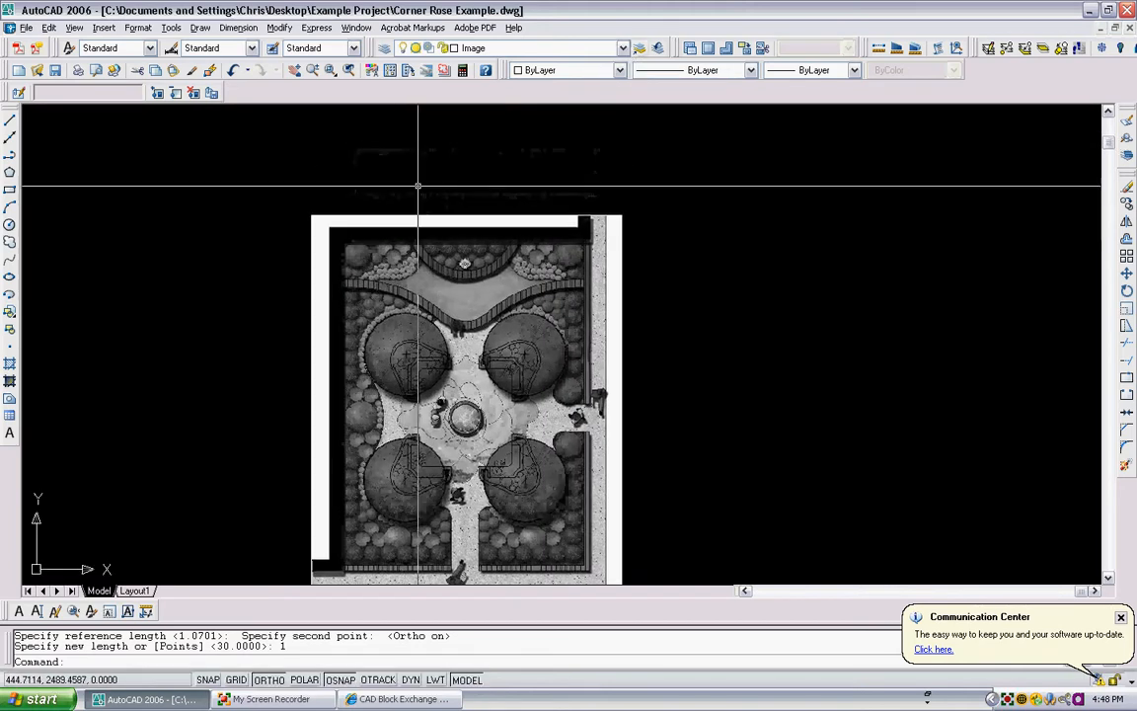
scroll(417, 184, "up", 2)
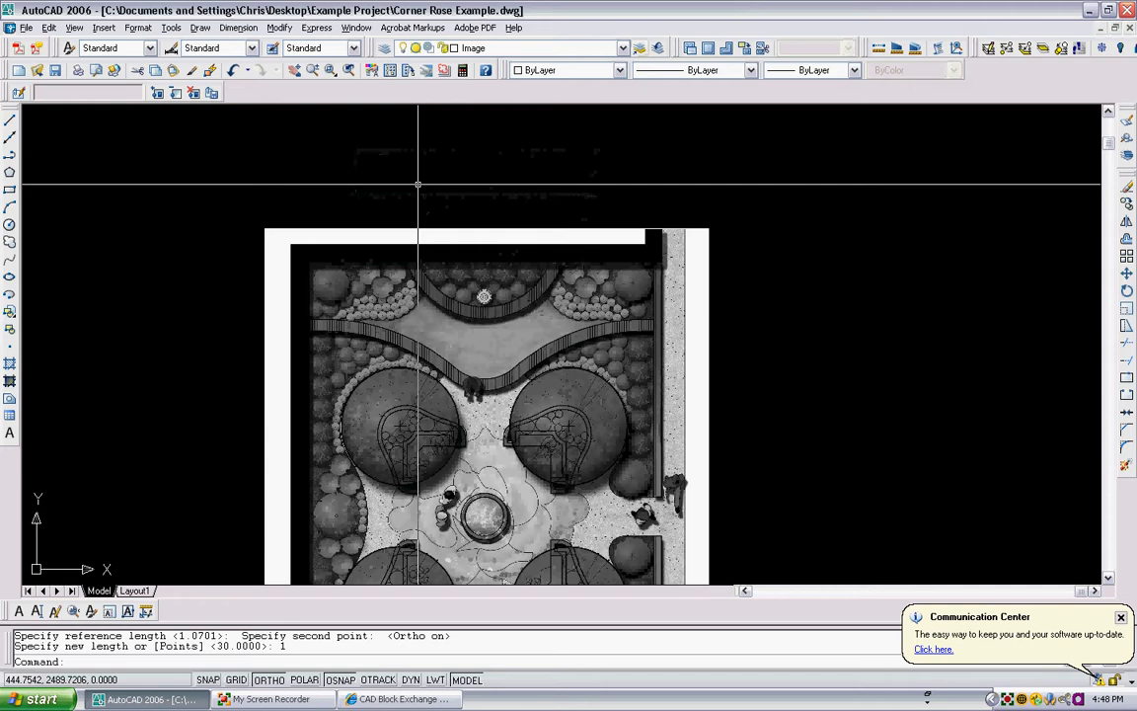
scroll(417, 184, "down", 4)
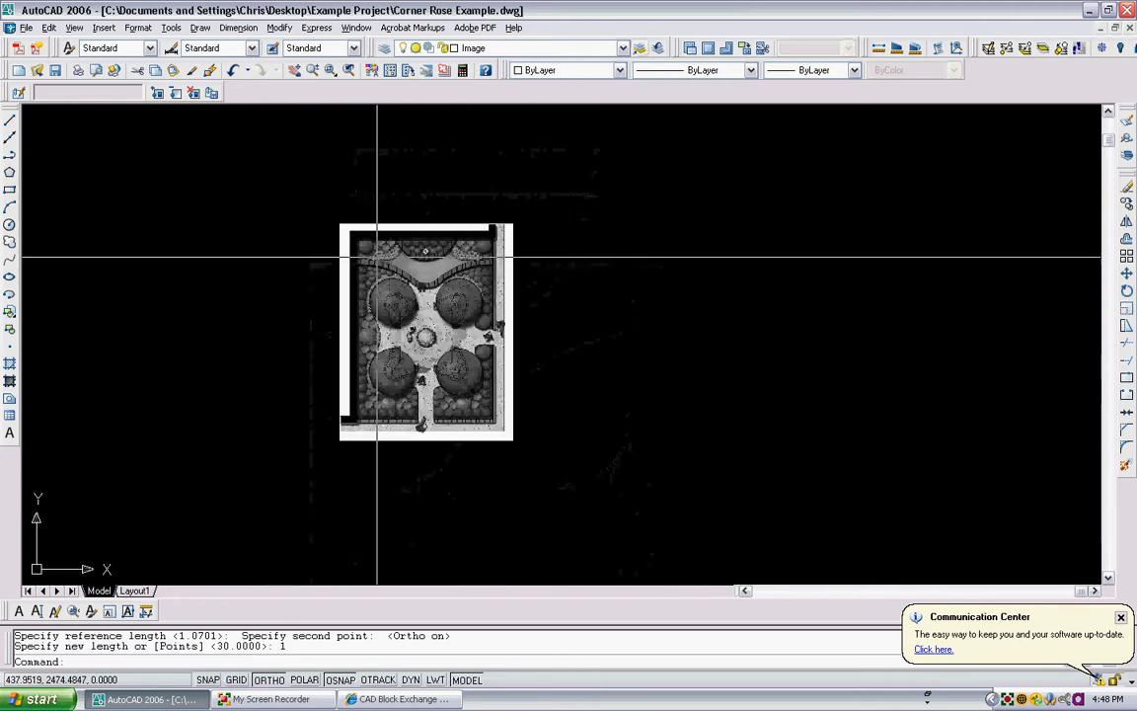
scroll(377, 256, "up", 2)
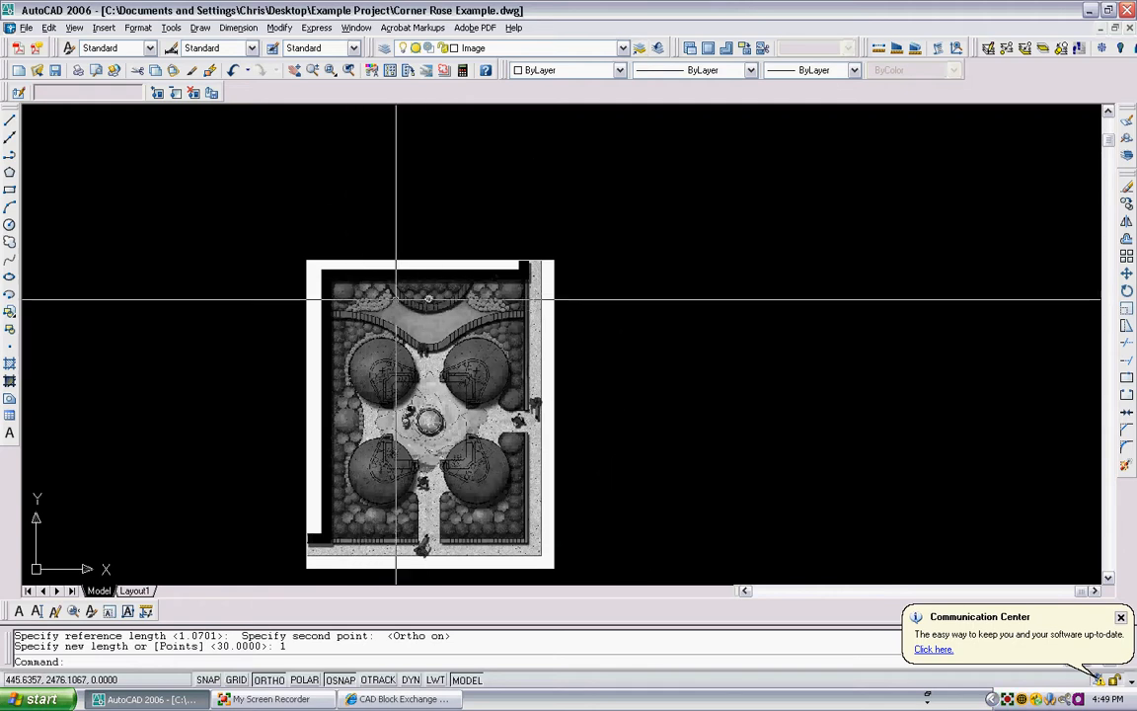
type("pl")
key("Return")
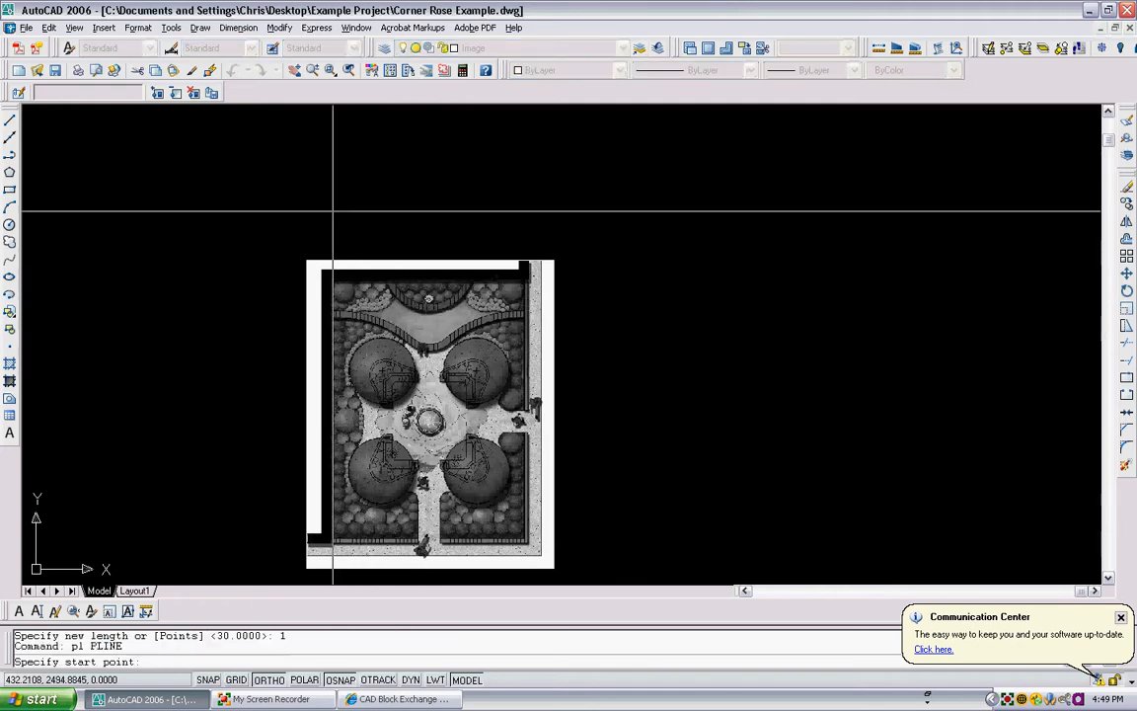
key("Escape")
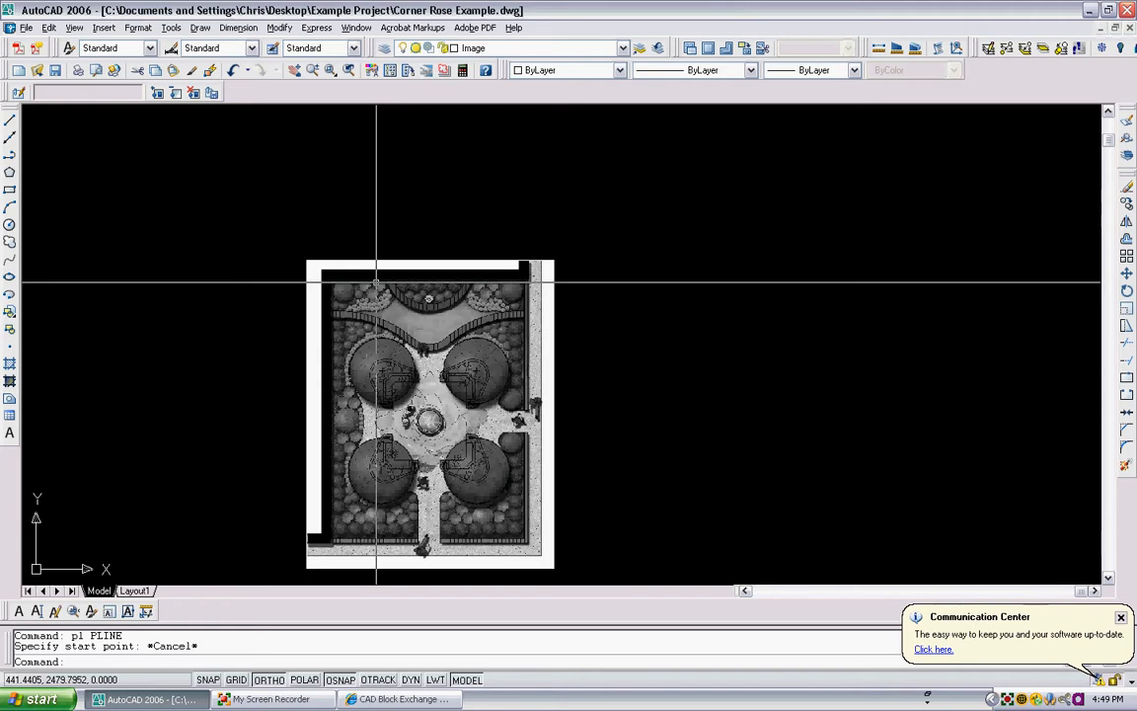
- Rotate the image about its upper-left corner by picking the rotation angle on screen
type("ro")
key("Return")
left_click(358, 312)
left_click(300, 244)
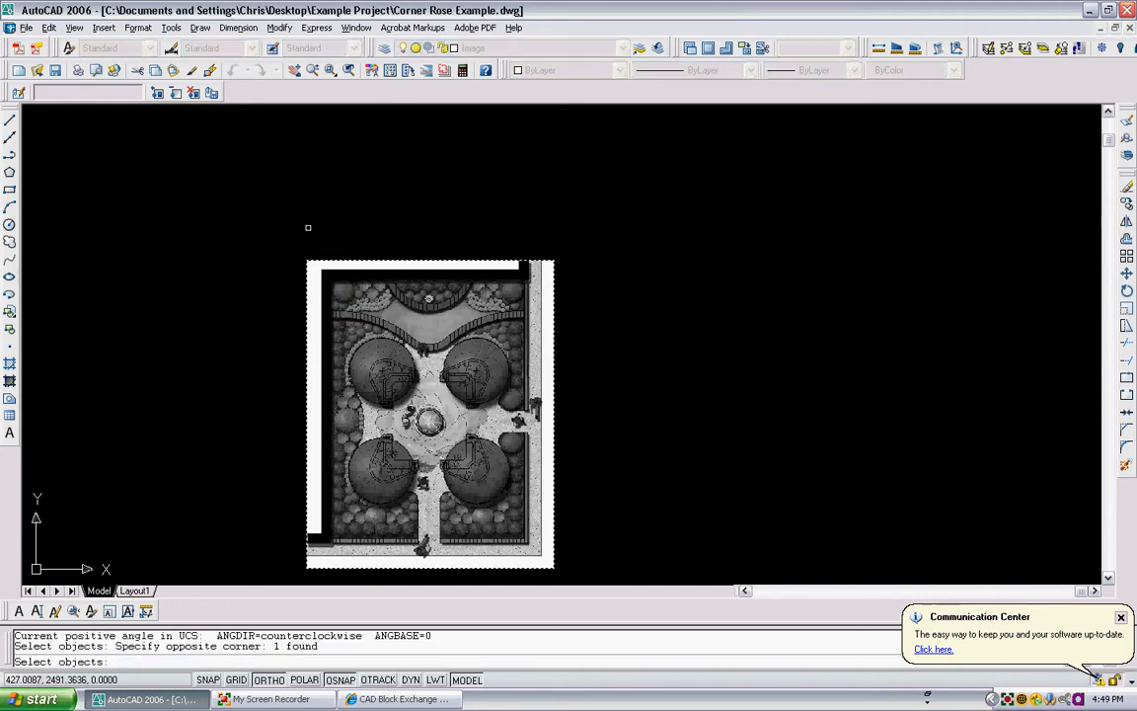
key("Return")
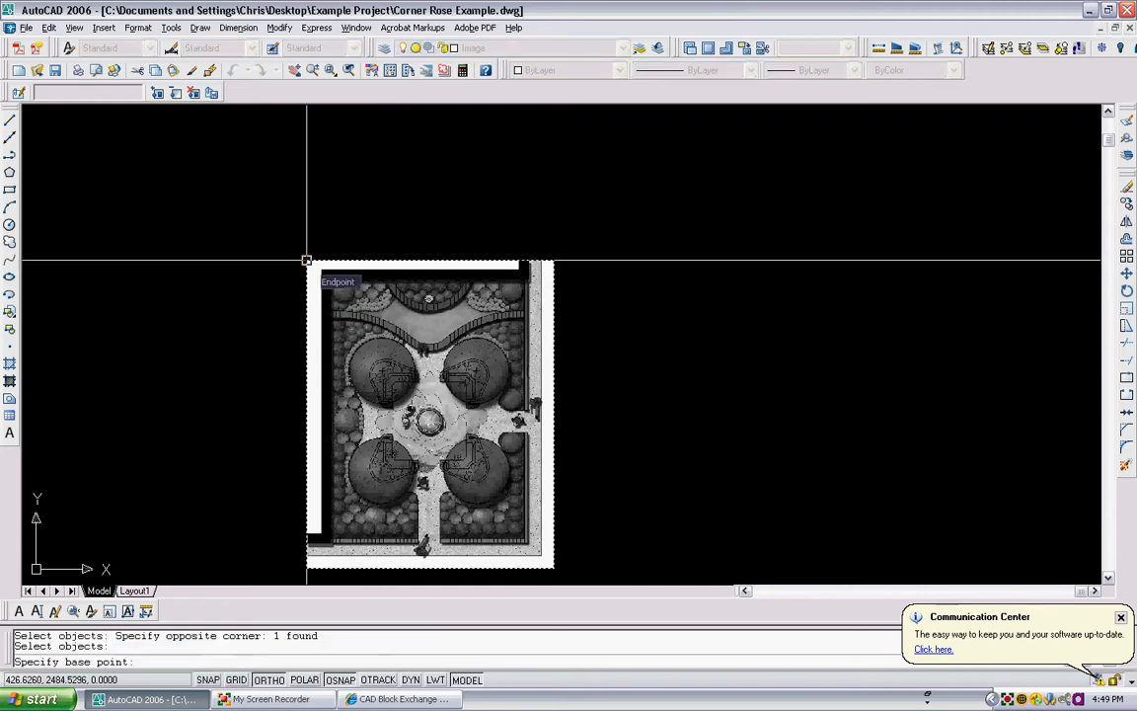
left_click(306, 260)
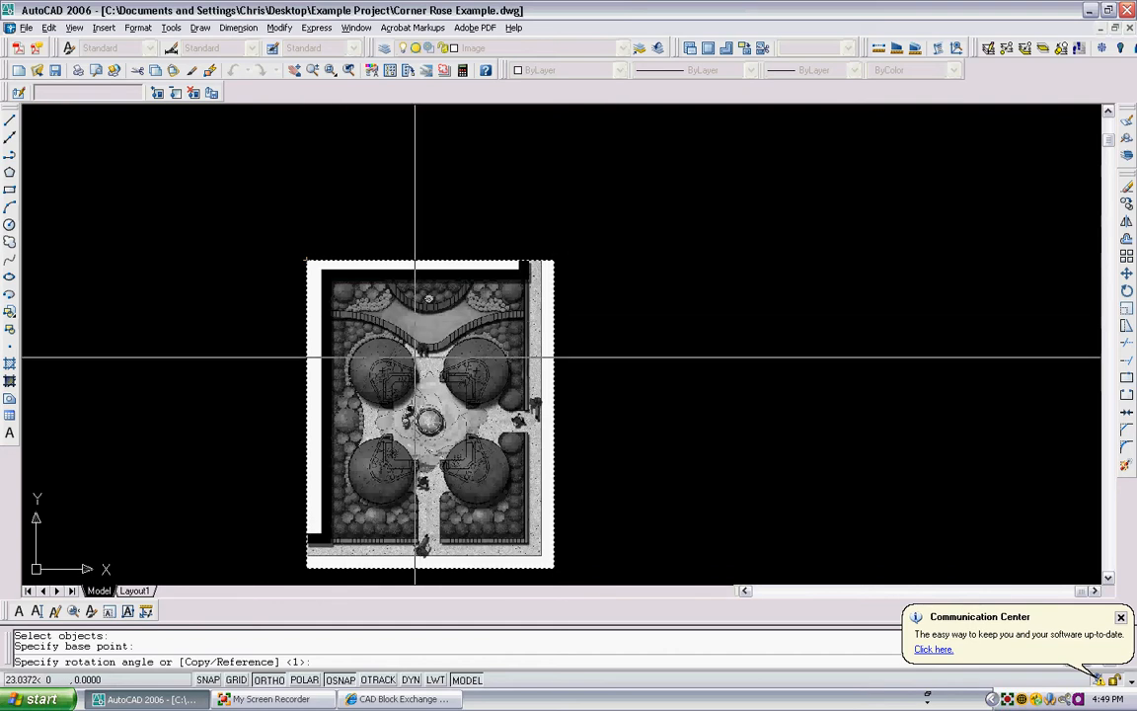
left_click(269, 679)
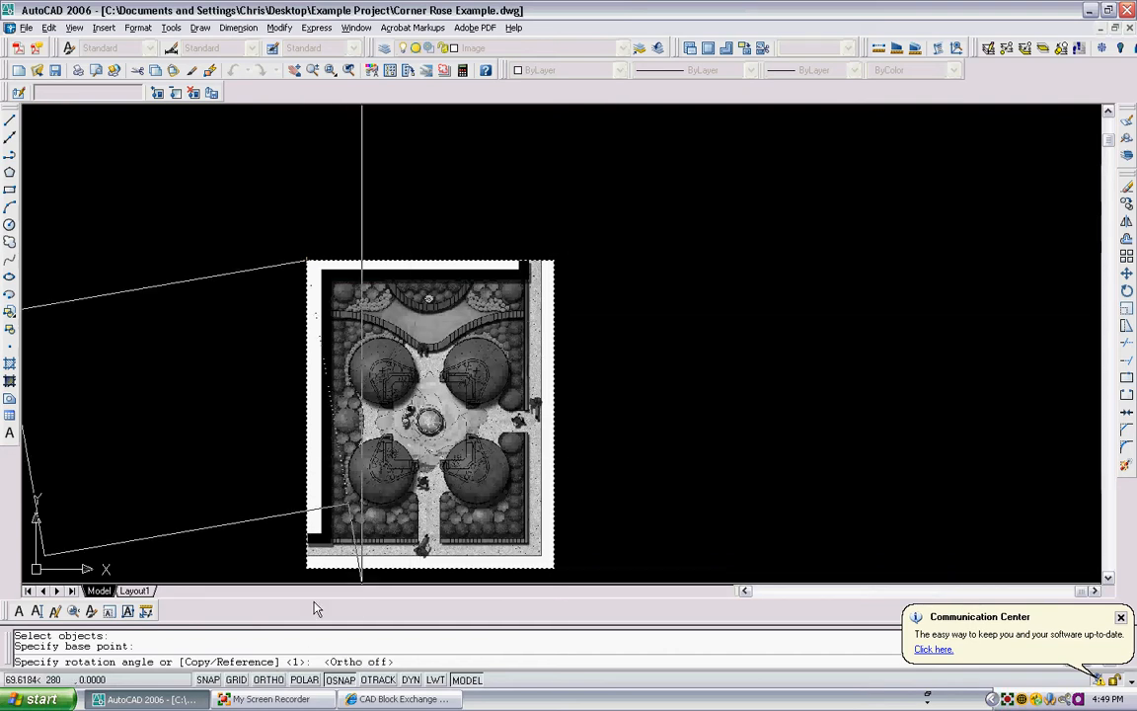
left_click(474, 228)
- Draw a horizontal reference polyline with Ortho on above the rotated image
scroll(419, 234, "down", 3)
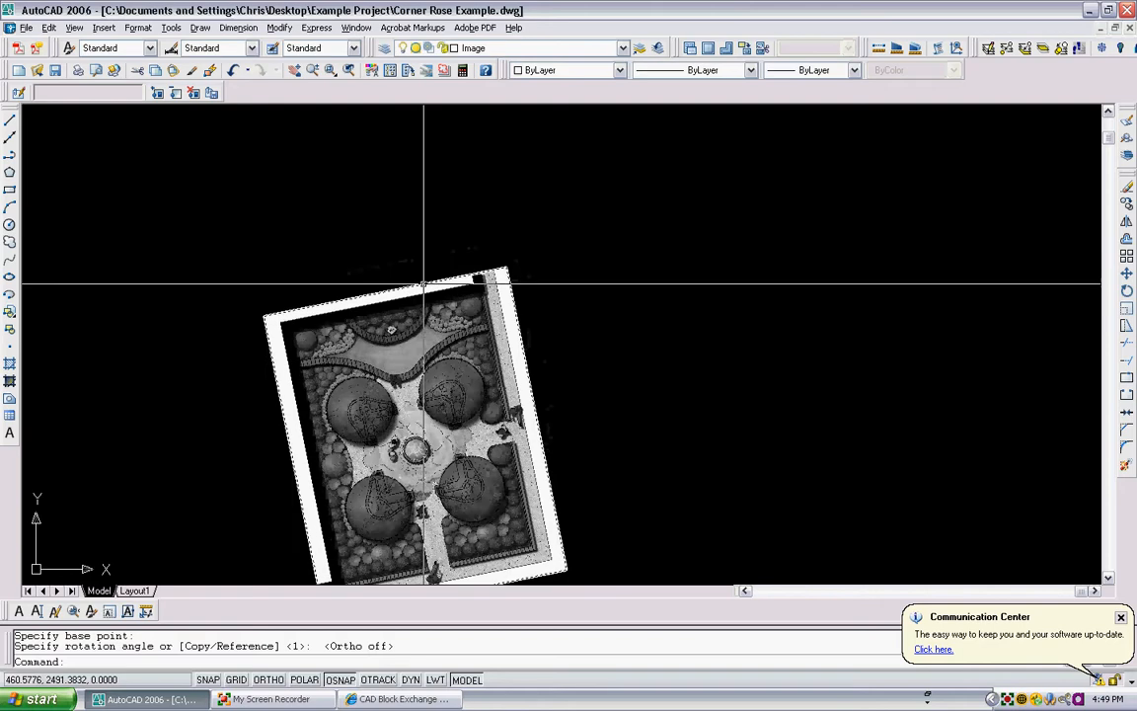
scroll(373, 316, "up", 3)
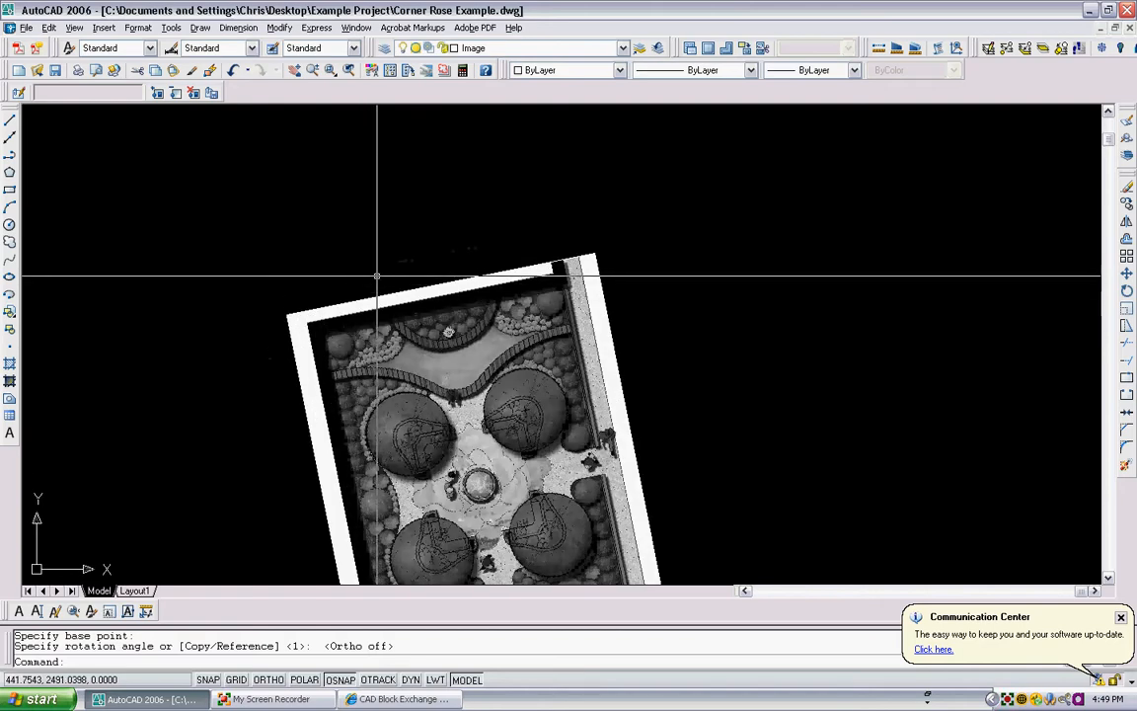
scroll(375, 252, "down", 3)
scroll(434, 320, "up", 1)
scroll(414, 321, "up", 3)
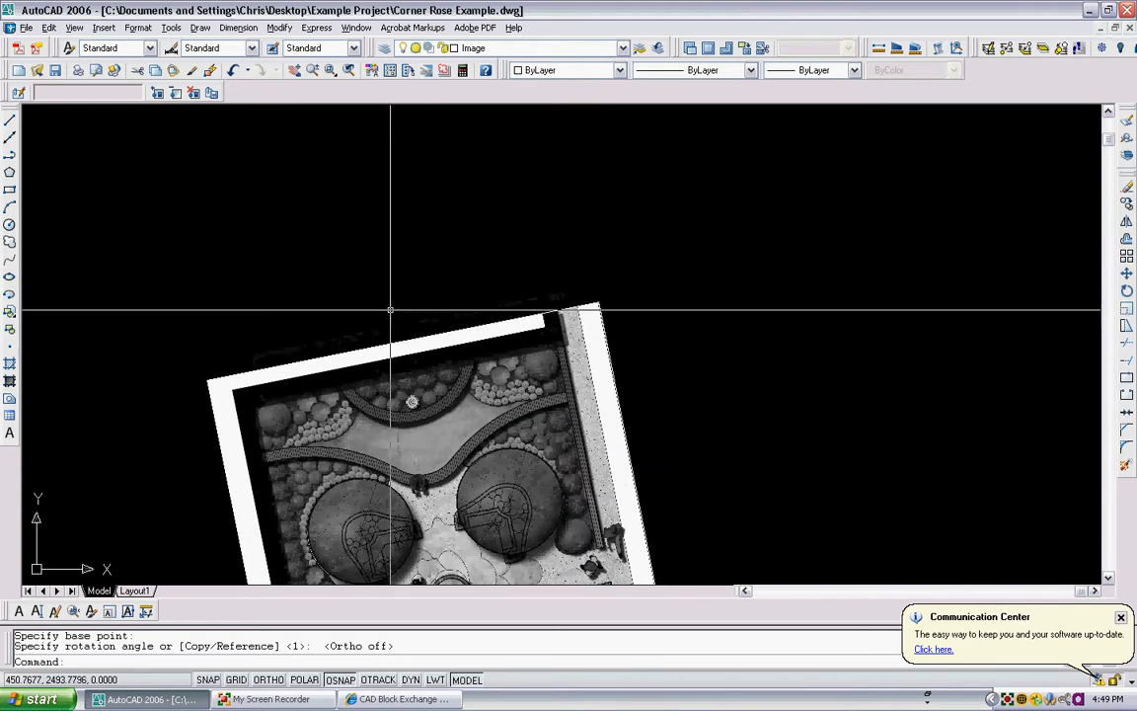
type("pl")
key("Return")
left_click(166, 215)
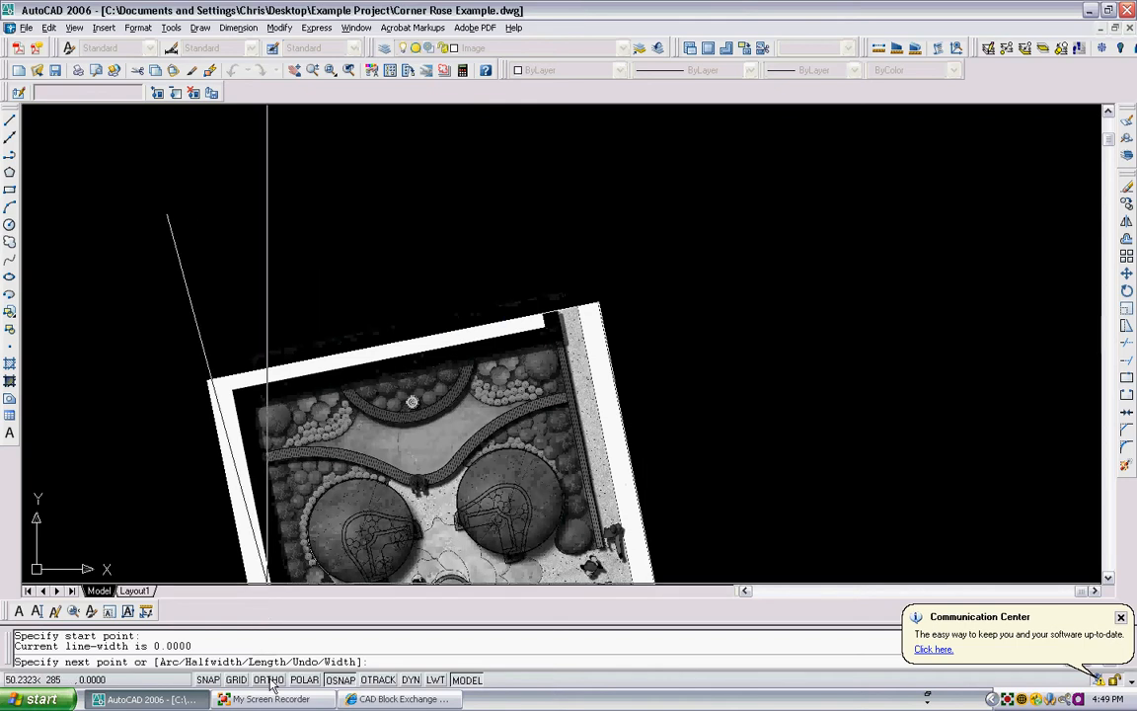
key("F8")
left_click(803, 227)
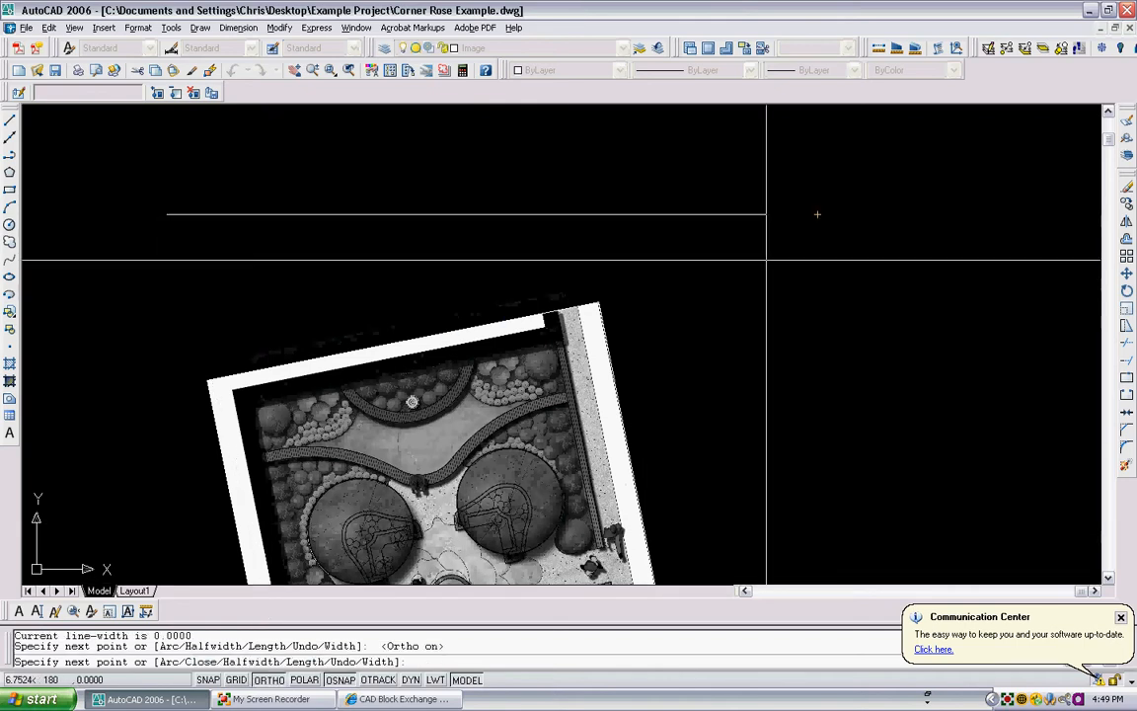
key("Escape")
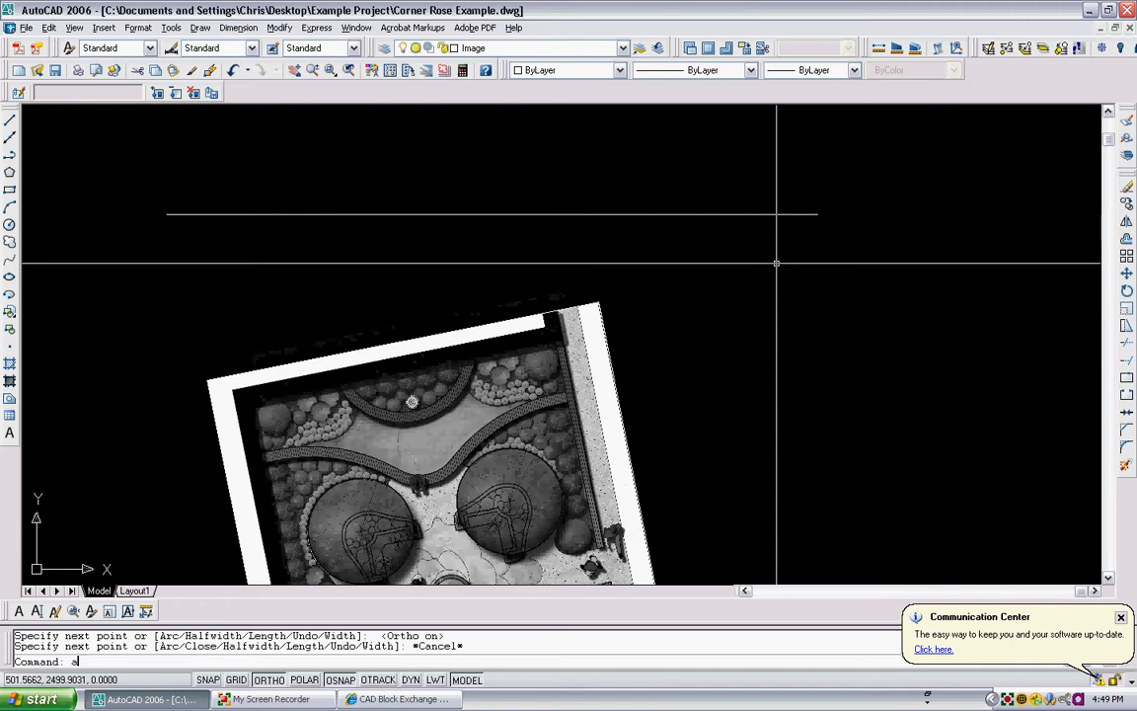
- Align the image to the horizontal reference line by matching two points on its top edge, without scaling
type("align")
key("Return")
left_click(723, 413)
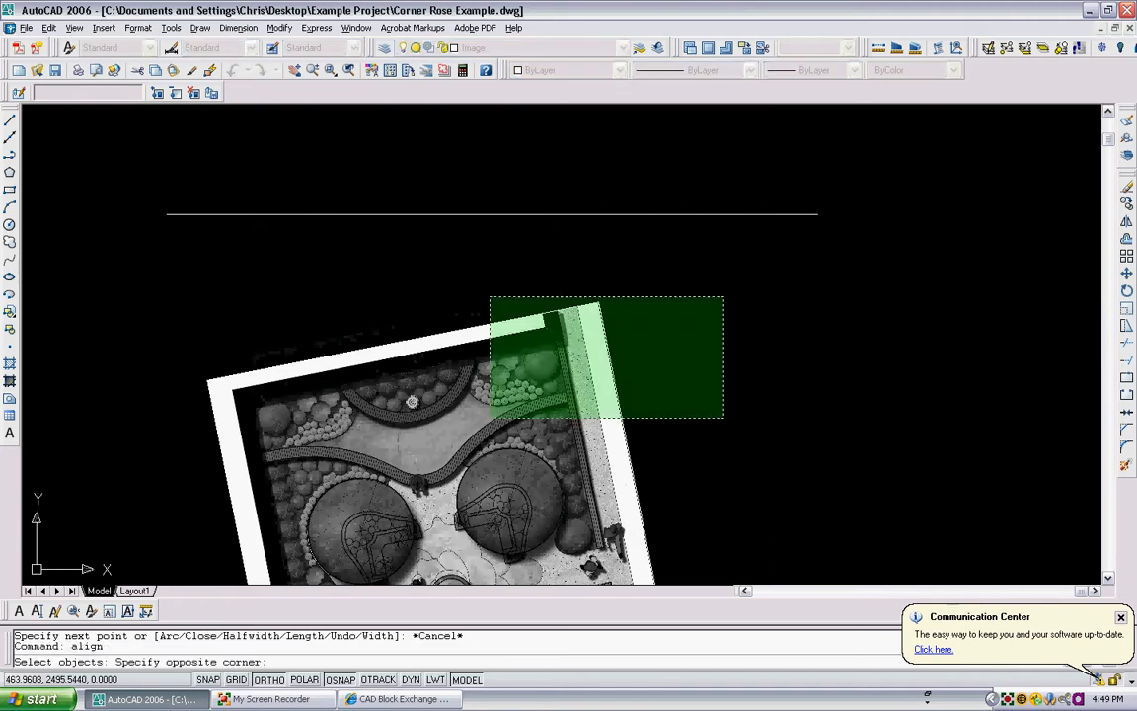
left_click(481, 291)
key("Return")
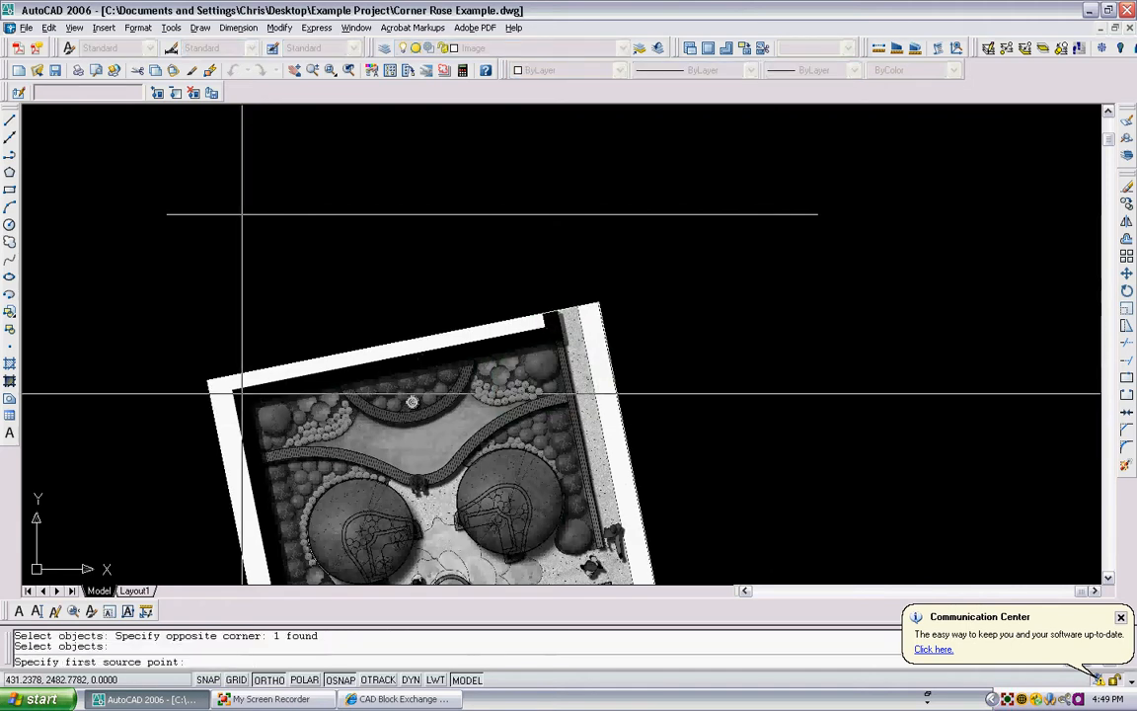
scroll(248, 393, "up", 2)
scroll(246, 392, "up", 2)
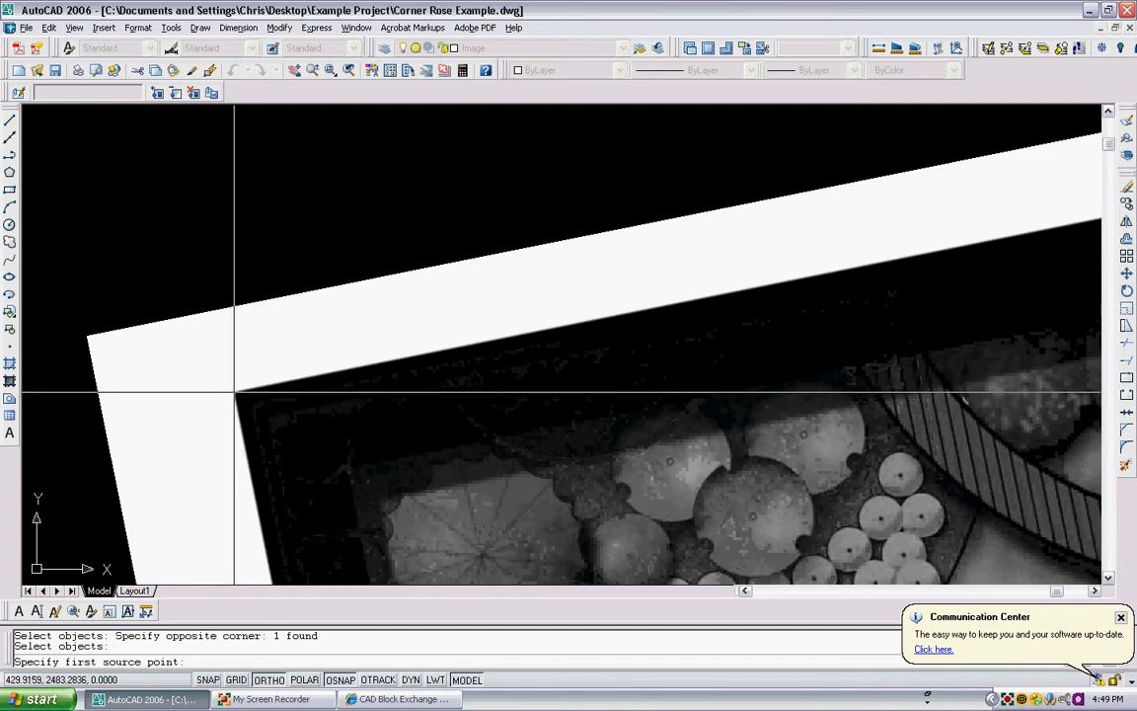
left_click(234, 393)
scroll(246, 333, "down", 5)
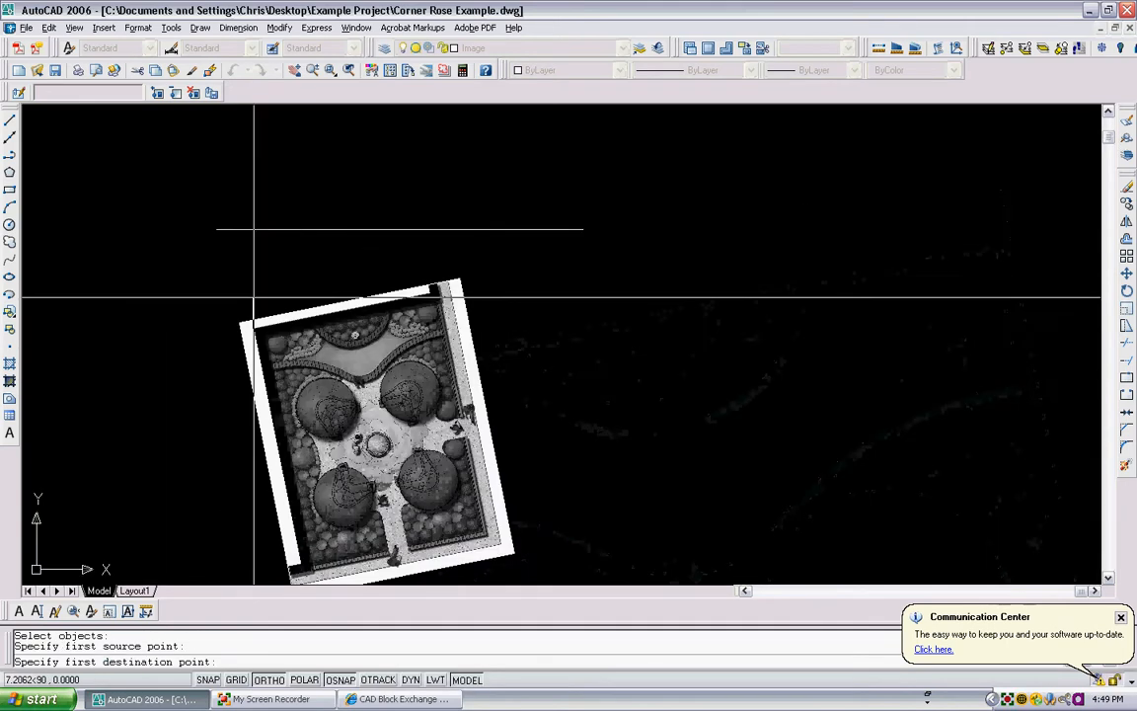
left_click(218, 230)
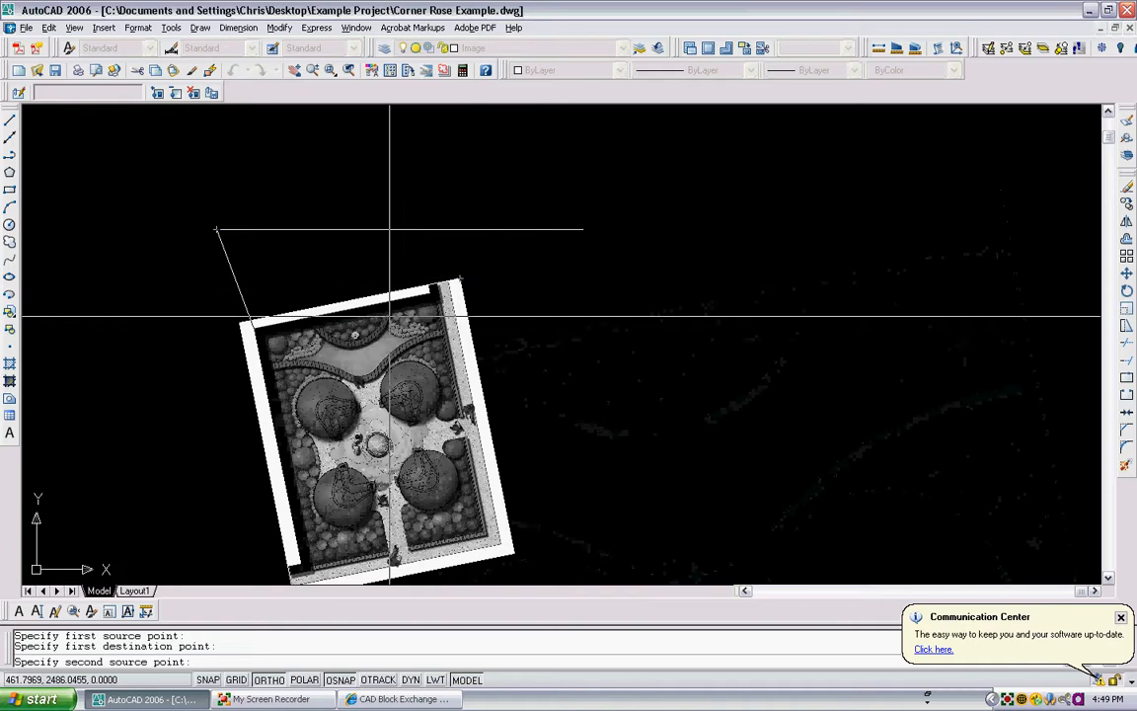
scroll(449, 289, "up", 5)
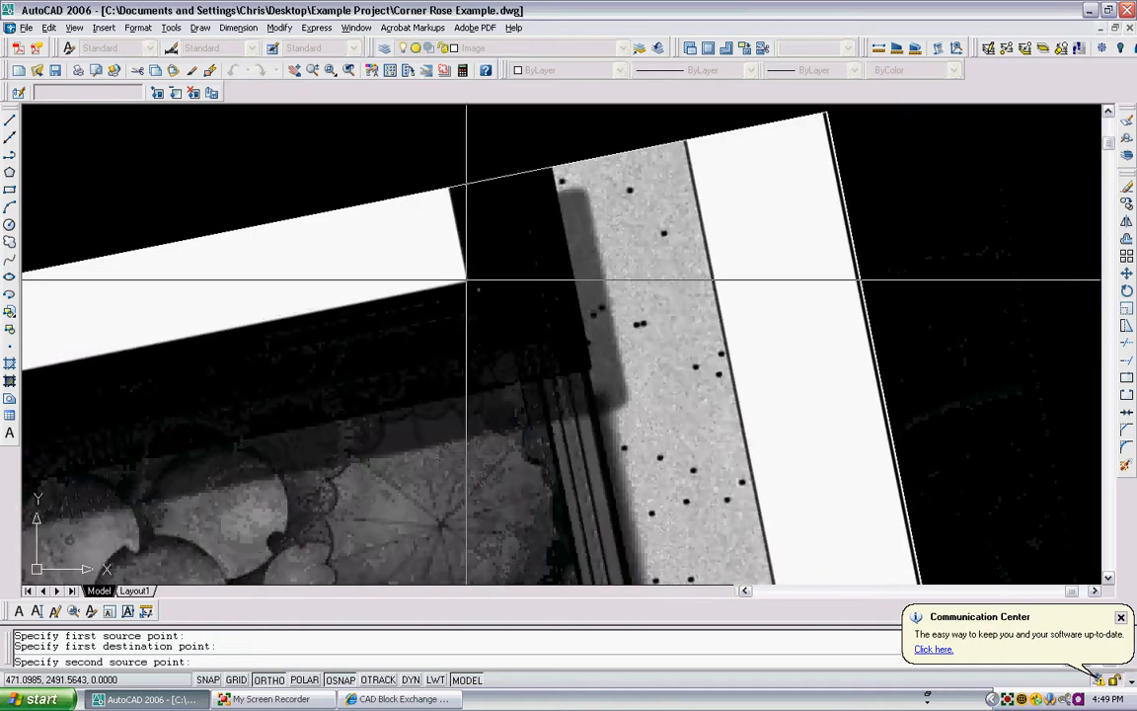
left_click(468, 283)
scroll(489, 272, "down", 6)
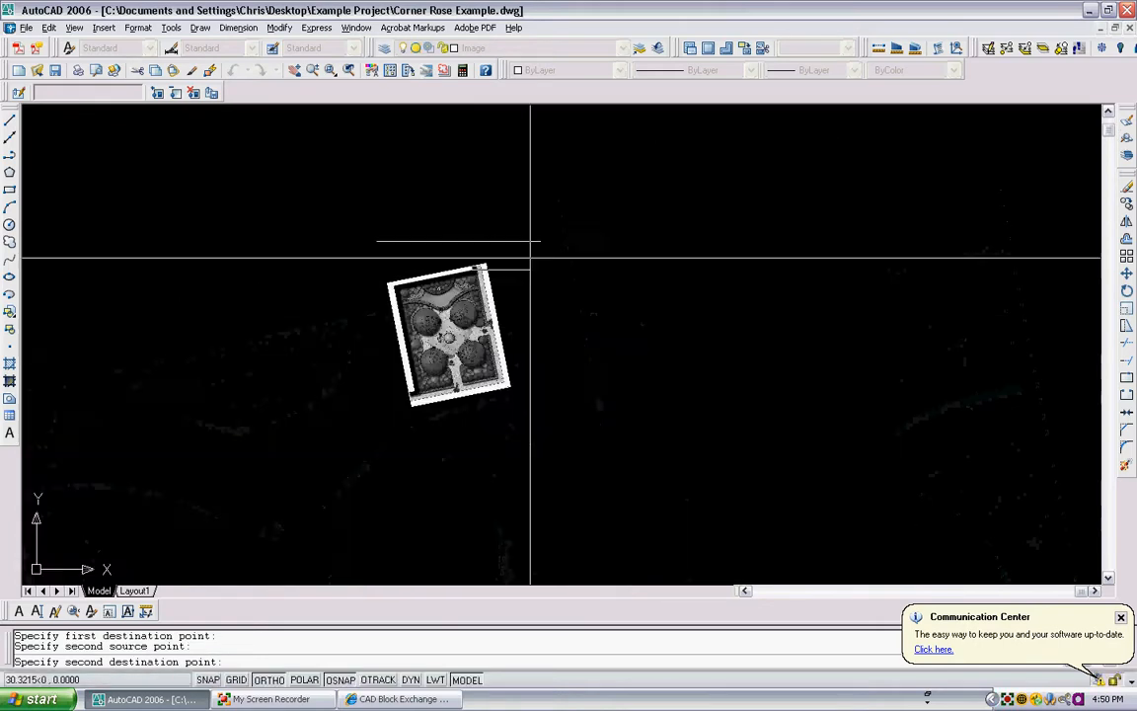
left_click(542, 241)
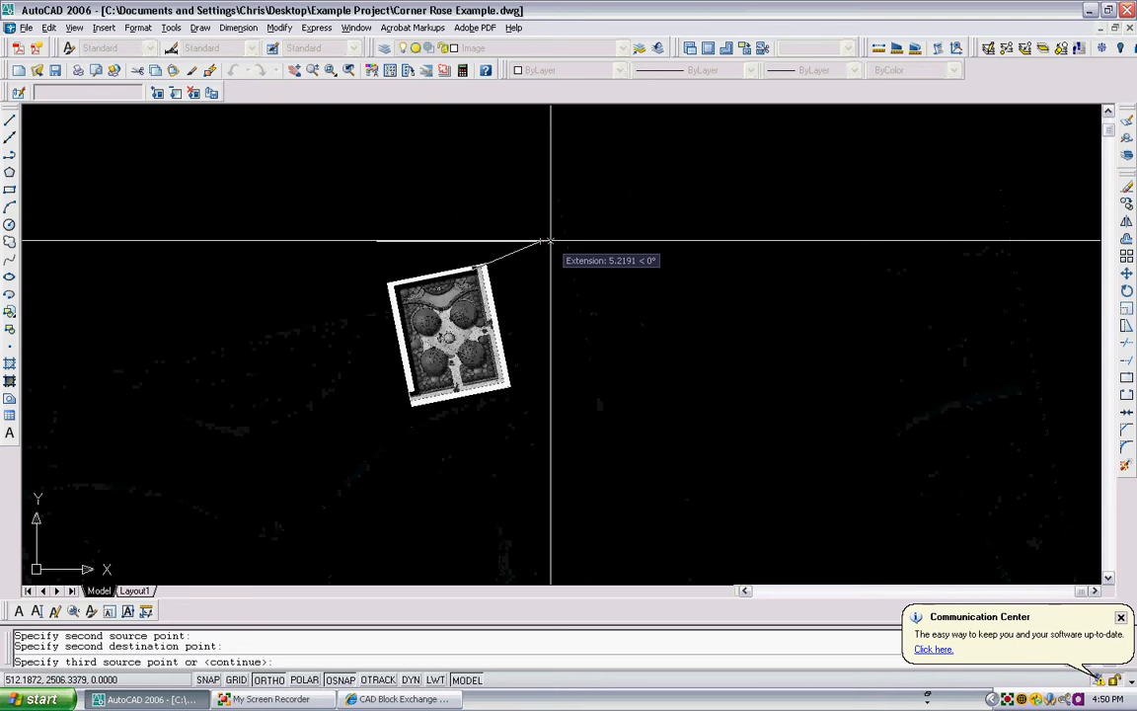
key("Return")
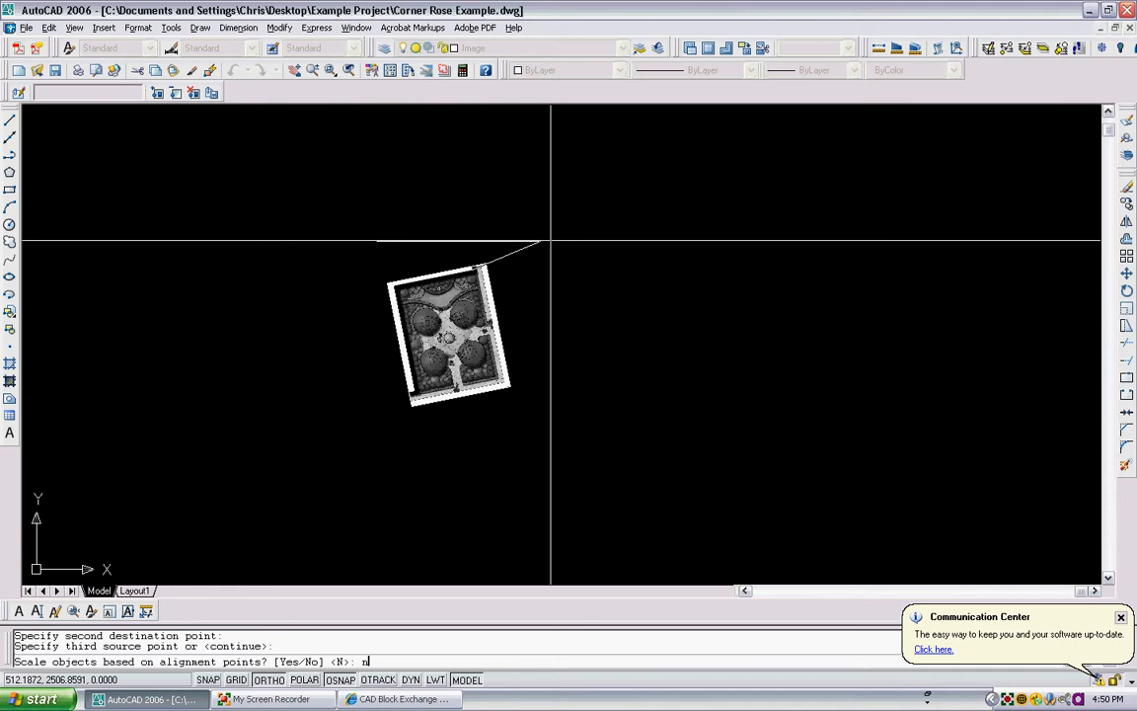
key("Return")
- Erase the horizontal reference polyline
scroll(452, 233, "up", 5)
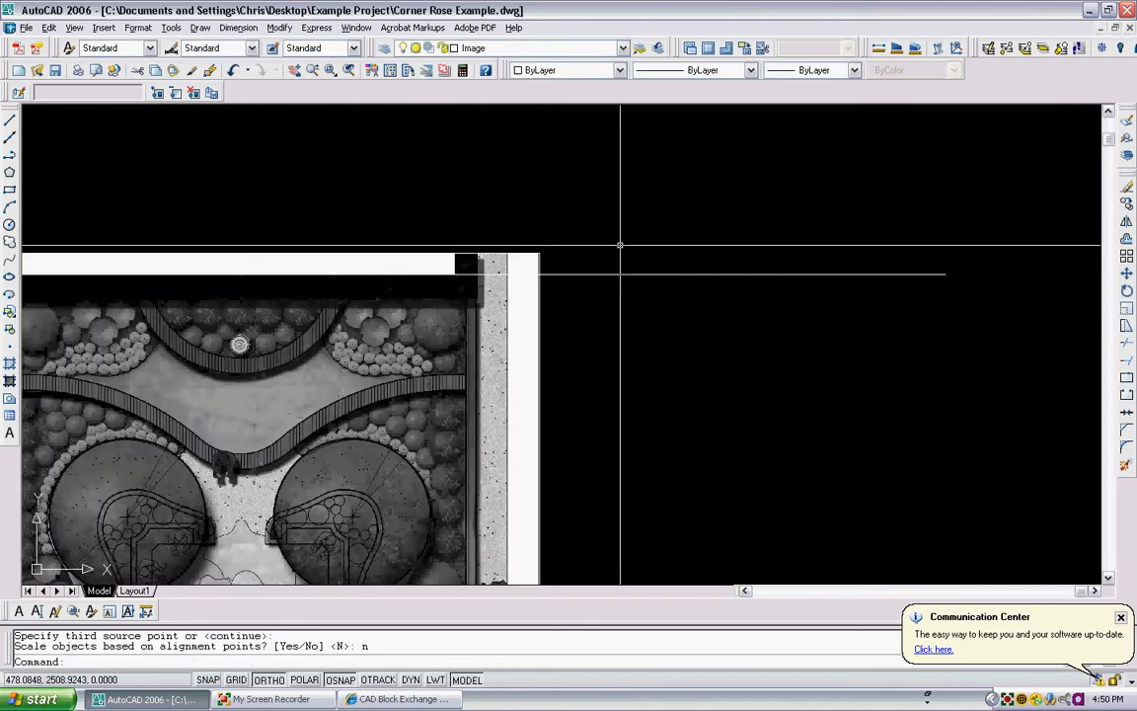
left_click(667, 355)
left_click(634, 233)
key("Delete")
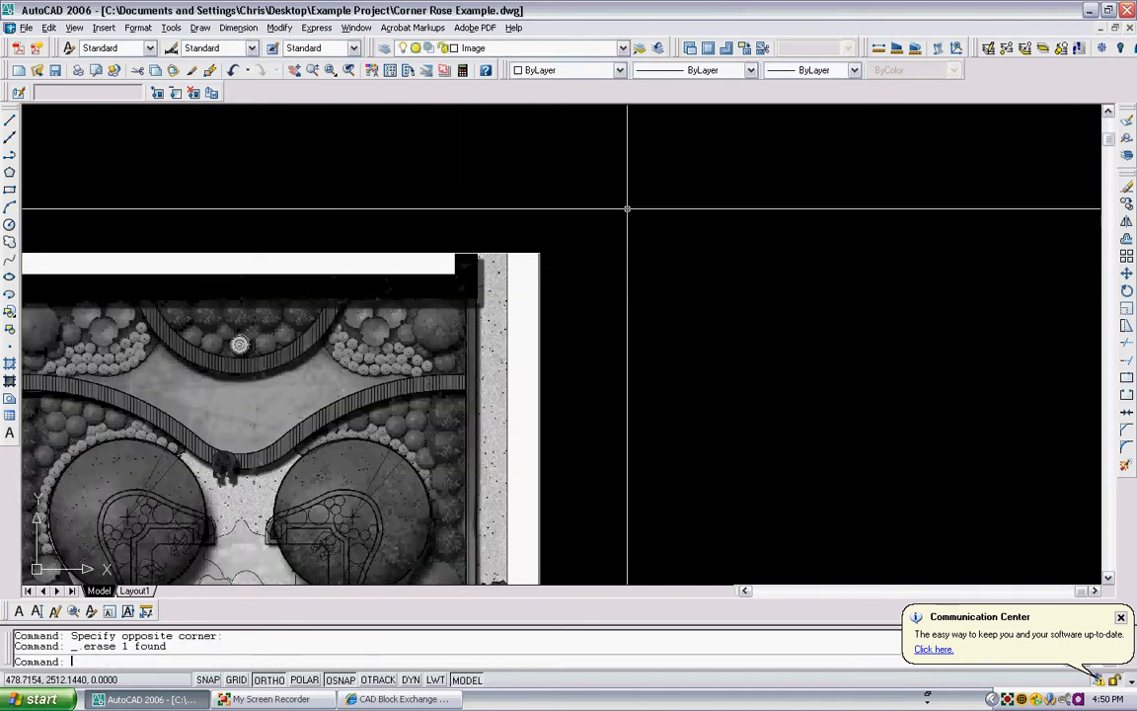
- Make Building the current layer and start a polyline, with Object Snap off, along the wall at the plan's upper-right corner
scroll(628, 210, "down", 4)
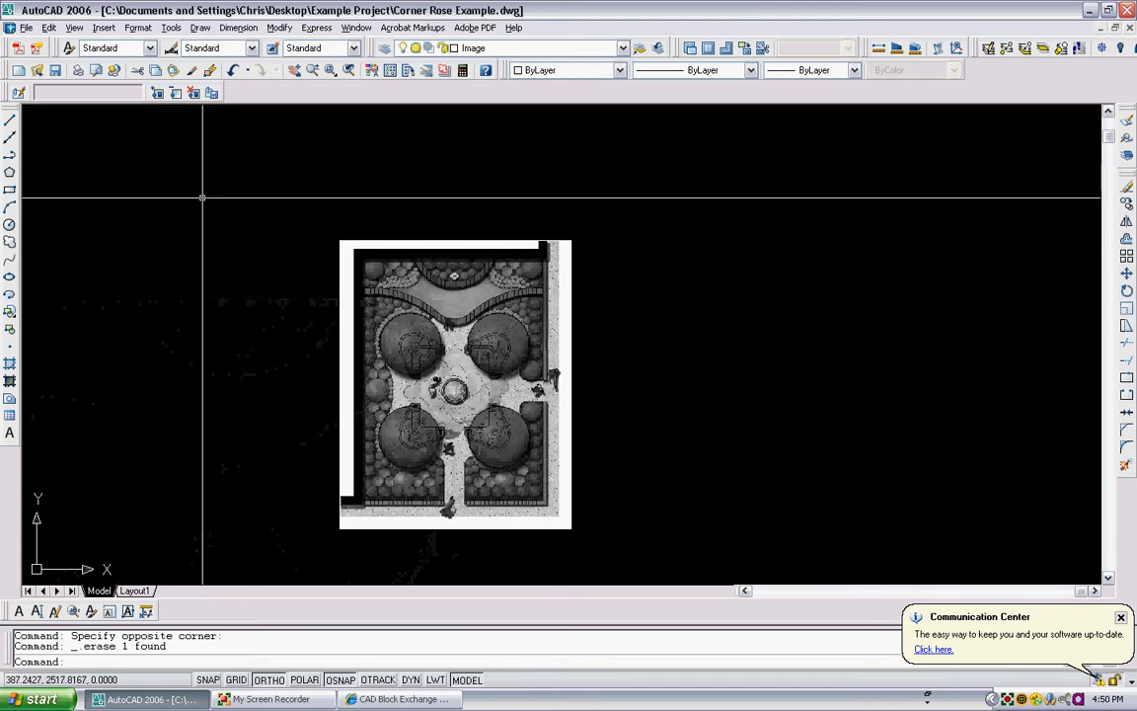
left_click(557, 47)
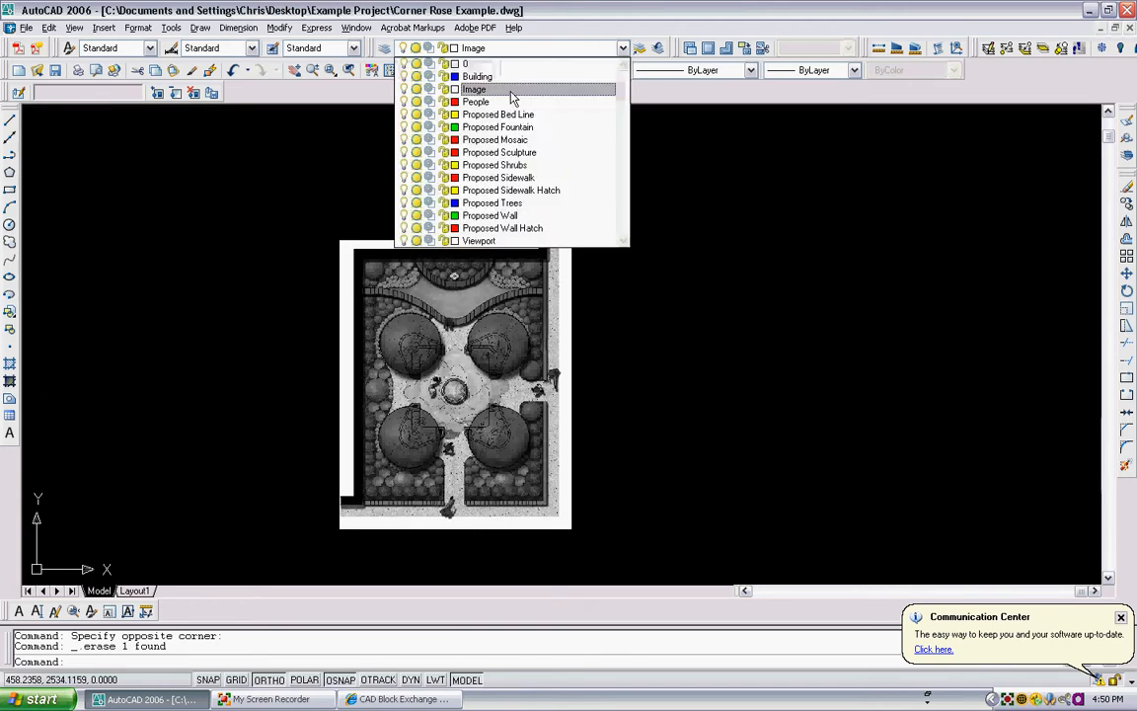
left_click(506, 77)
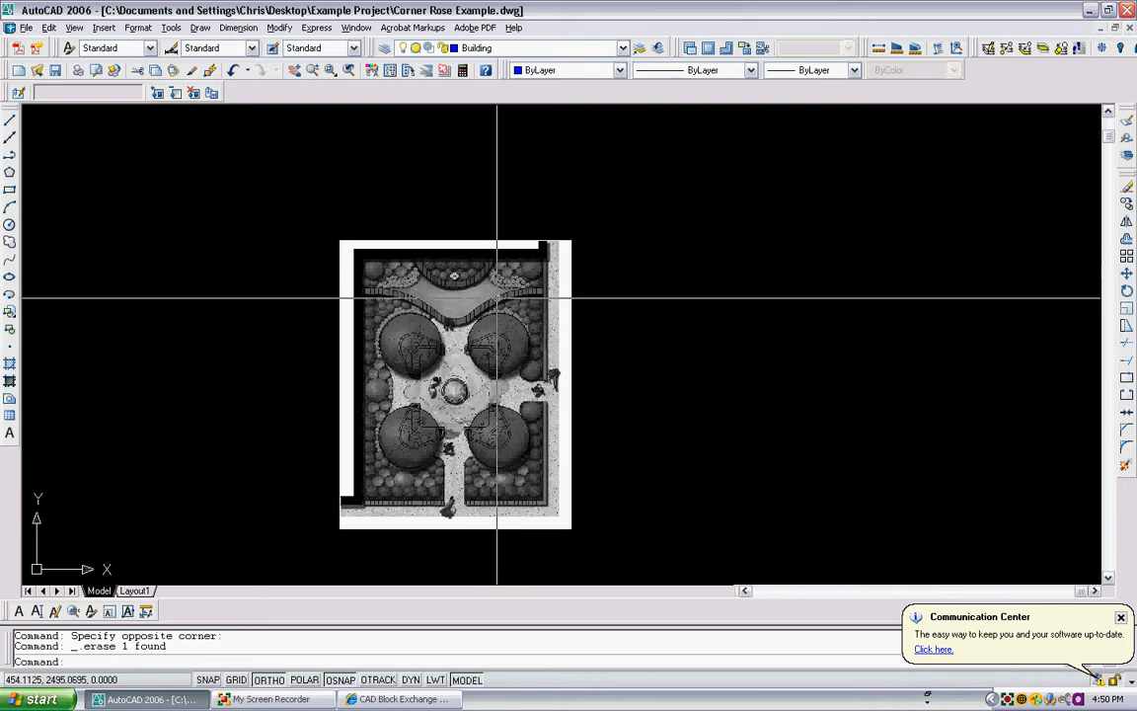
scroll(535, 246, "up", 5)
type("pl")
key("Return")
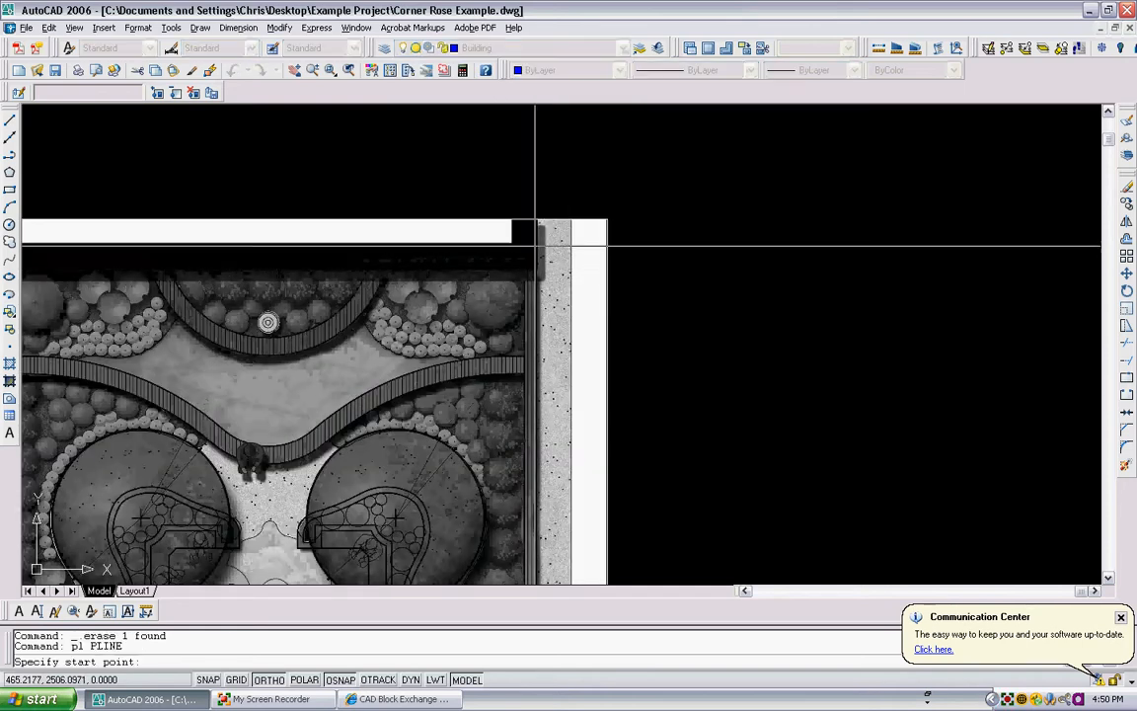
scroll(535, 246, "up", 3)
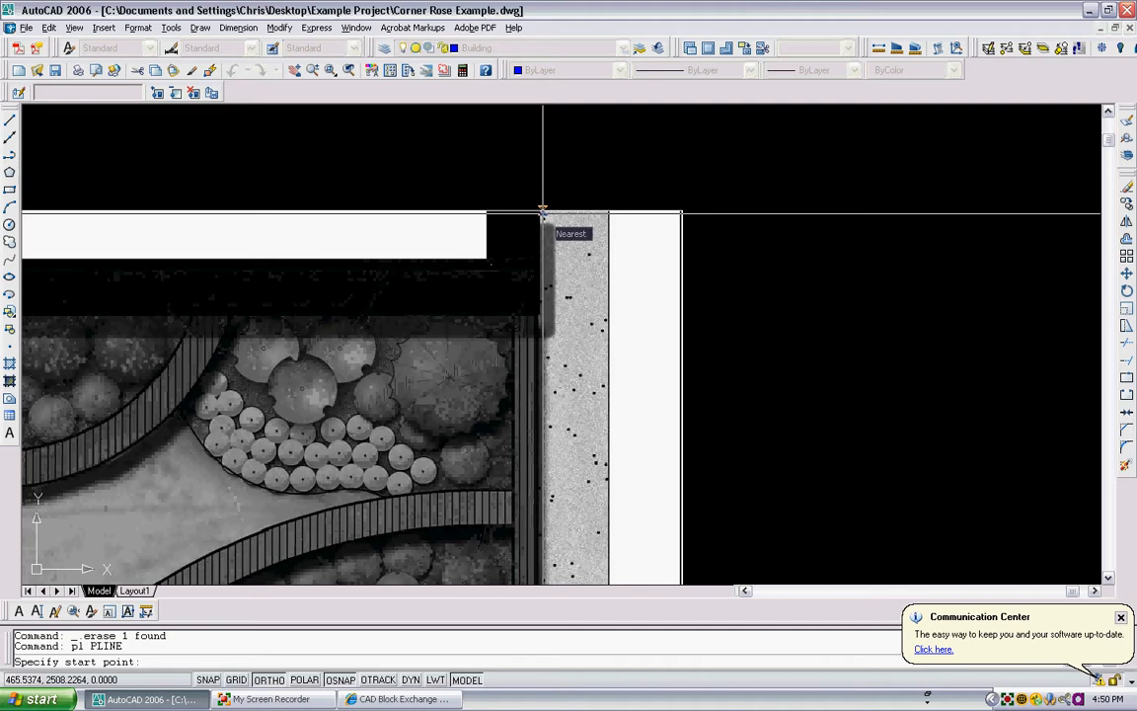
left_click(340, 679)
scroll(547, 234, "up", 2)
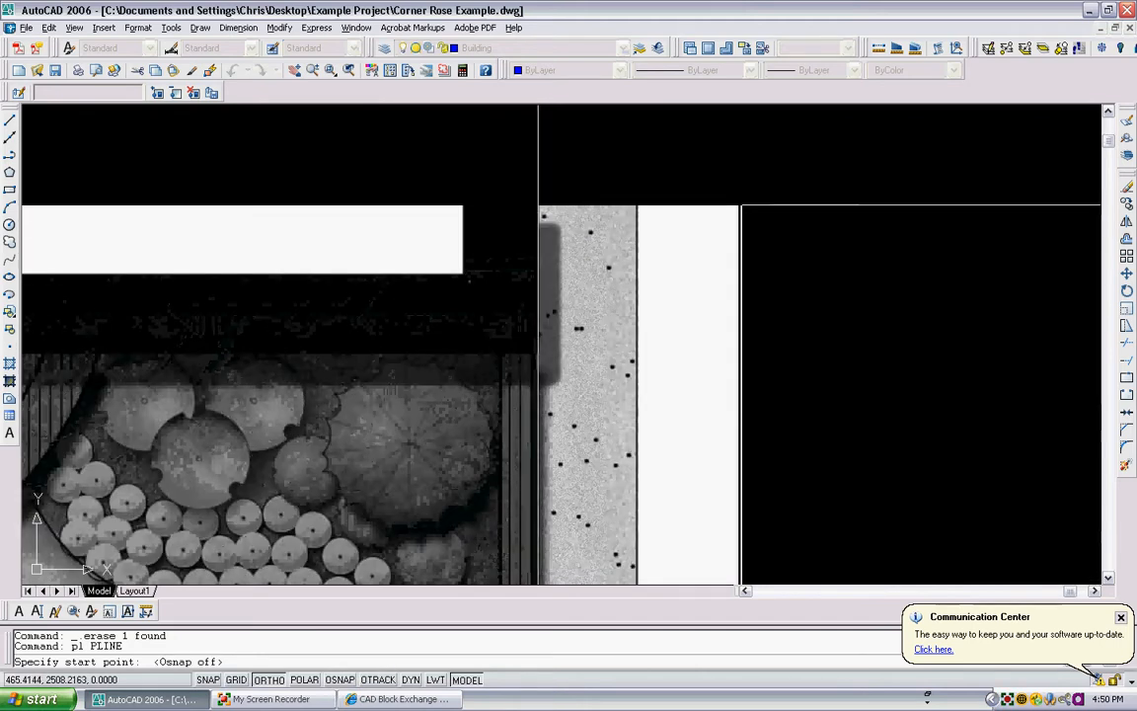
left_click(539, 205)
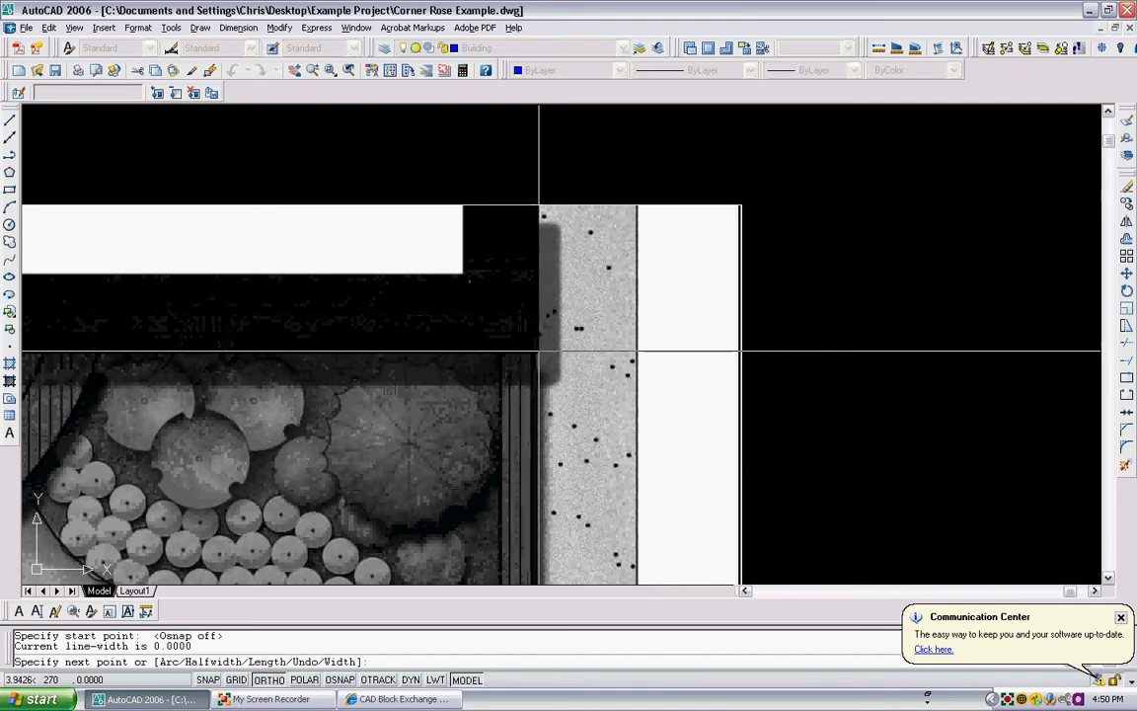
left_click(539, 352)
- Continue the polyline along the wall's inner top and left edges to trace the building outline, then finish it
scroll(473, 346, "down", 5)
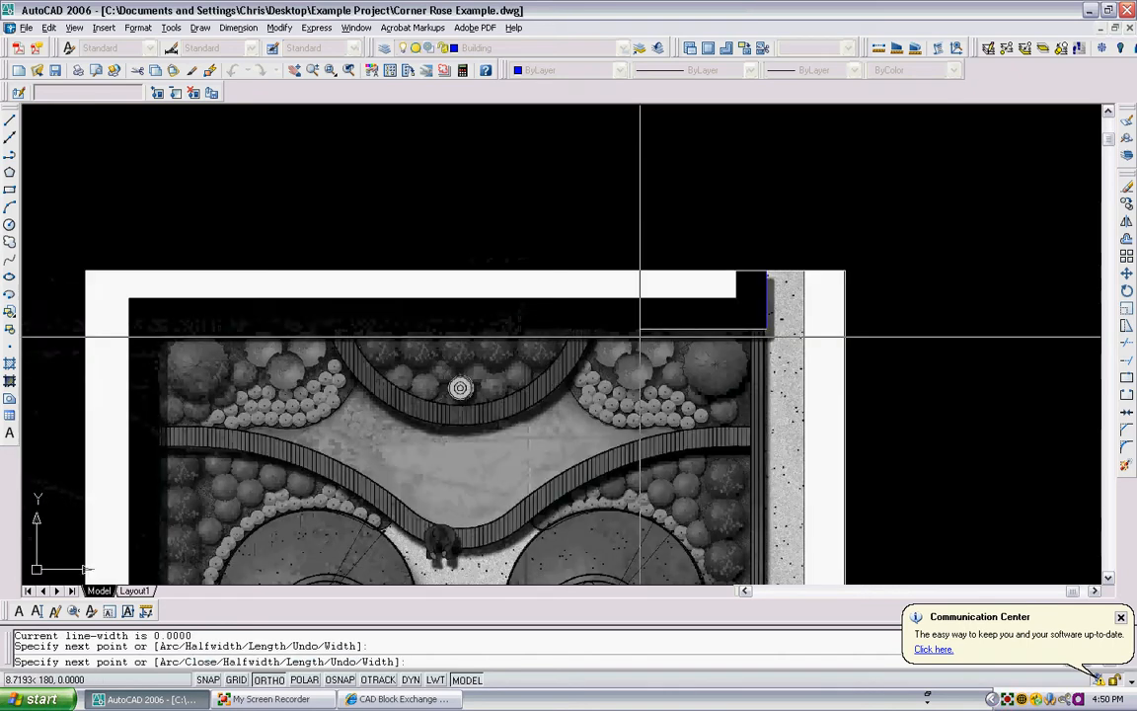
scroll(437, 361, "up", 2)
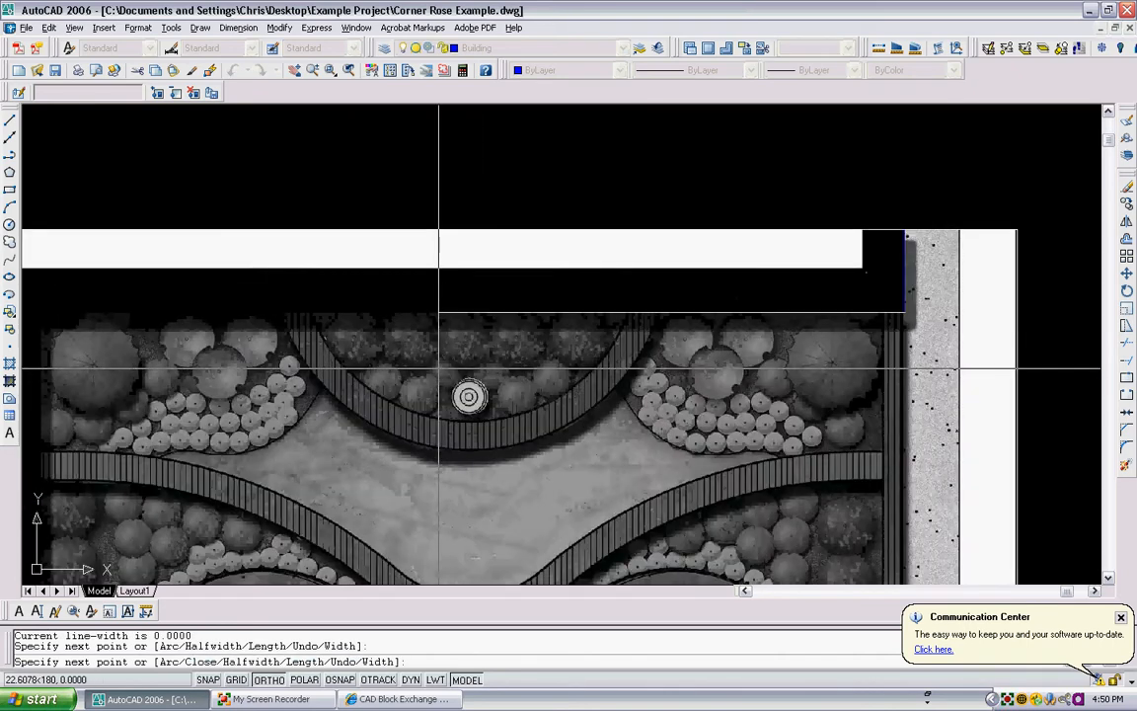
middle_click_drag(396, 325, 557, 341)
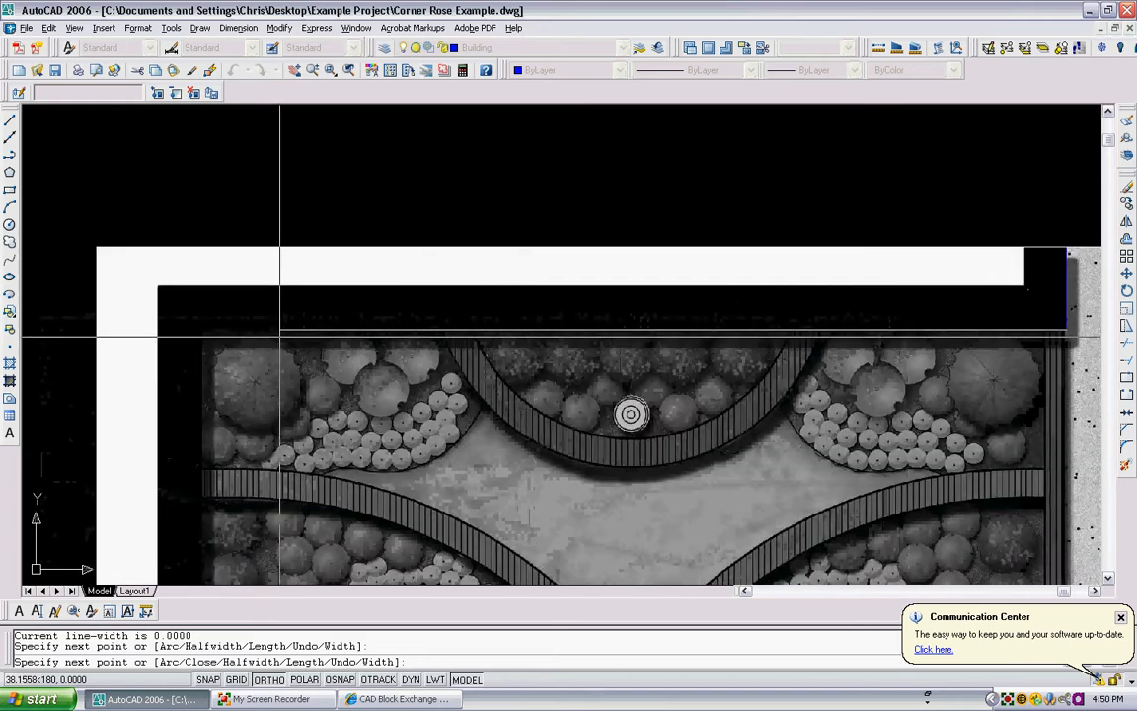
scroll(202, 338, "up", 4)
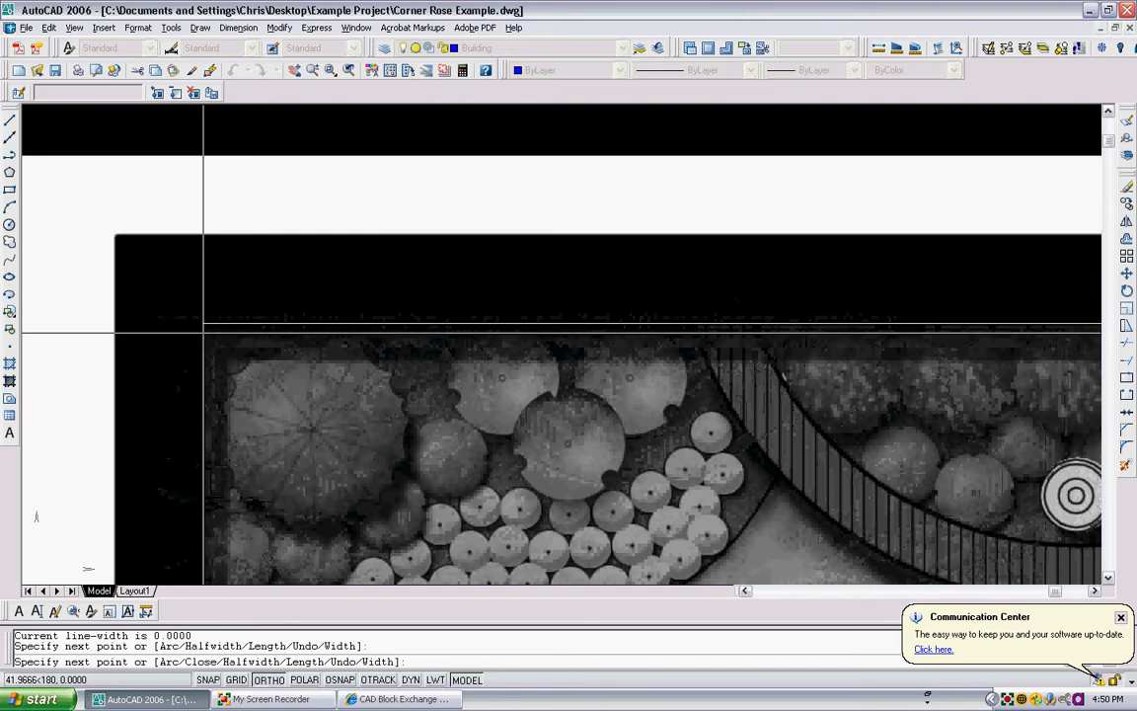
scroll(299, 262, "down", 4)
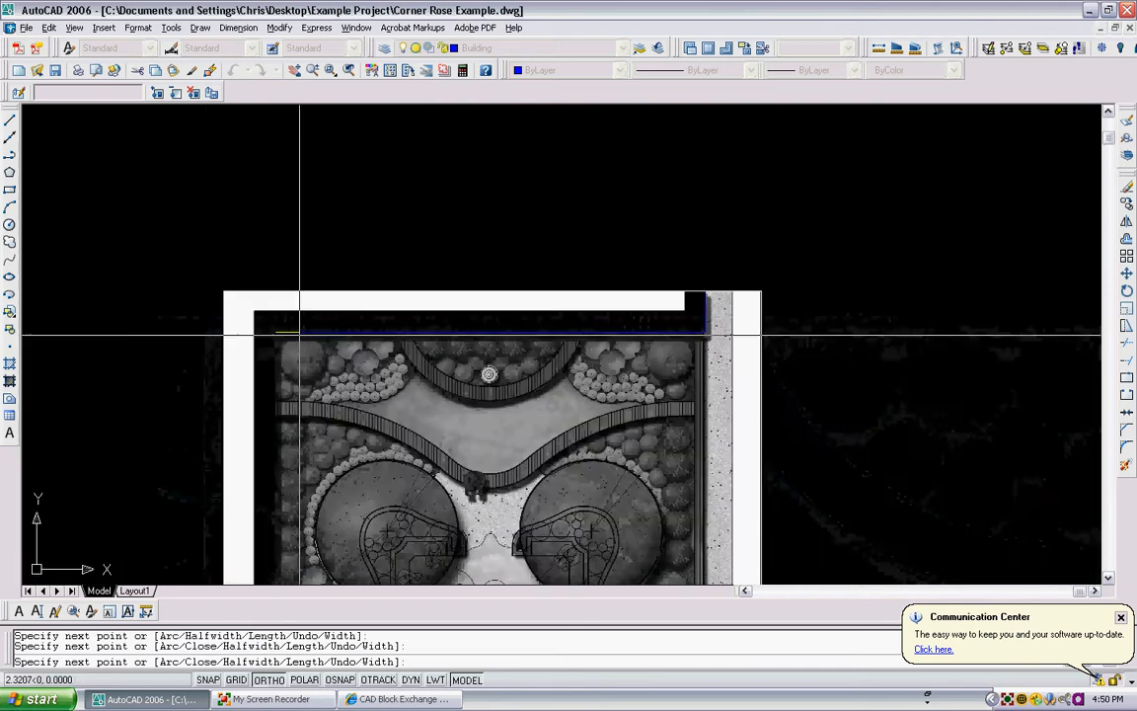
scroll(311, 272, "down", 3)
middle_click_drag(310, 374, 317, 268)
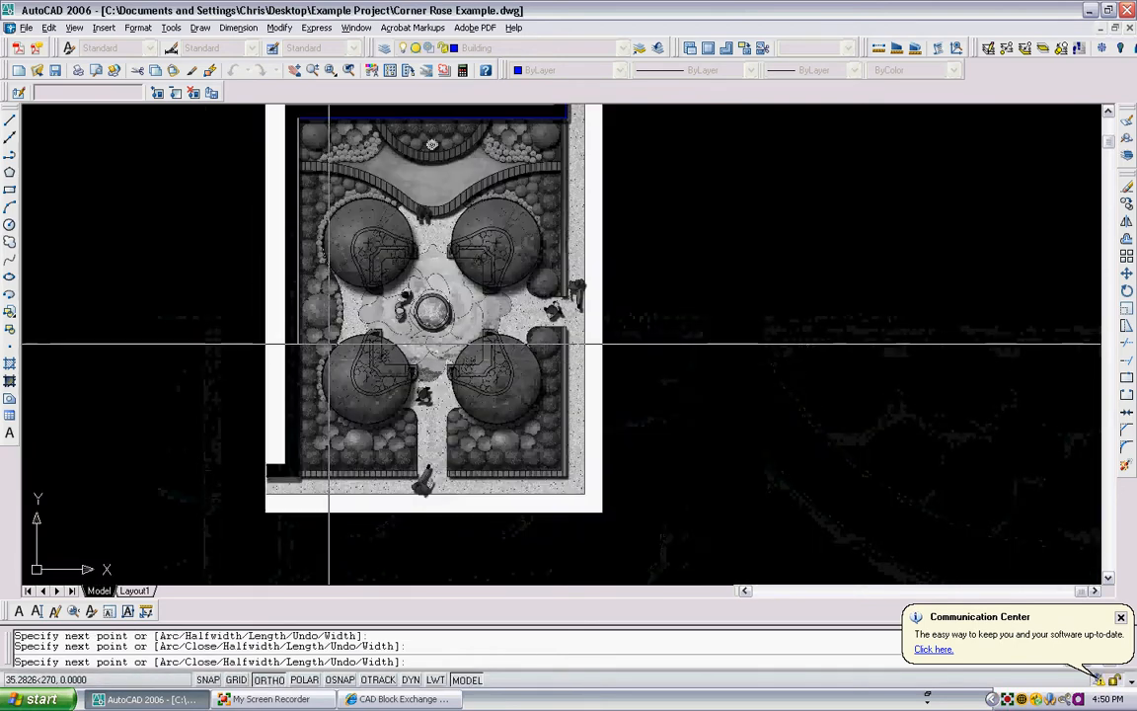
scroll(298, 481, "up", 3)
scroll(298, 480, "up", 5)
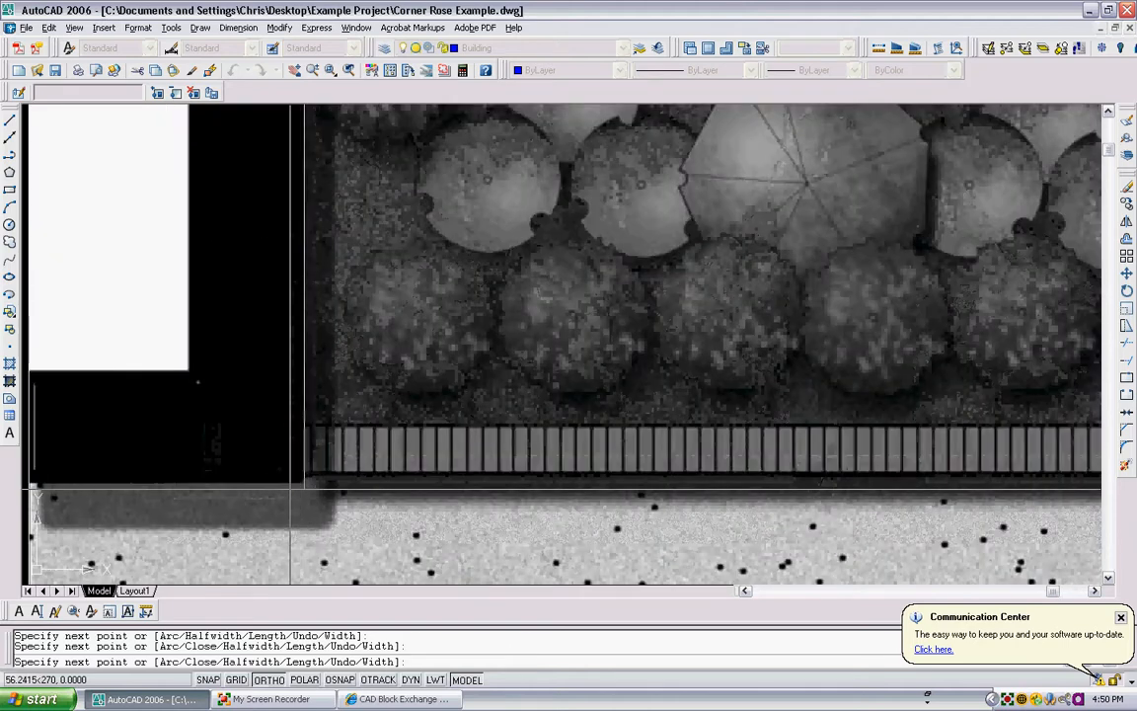
scroll(308, 481, "down", 2)
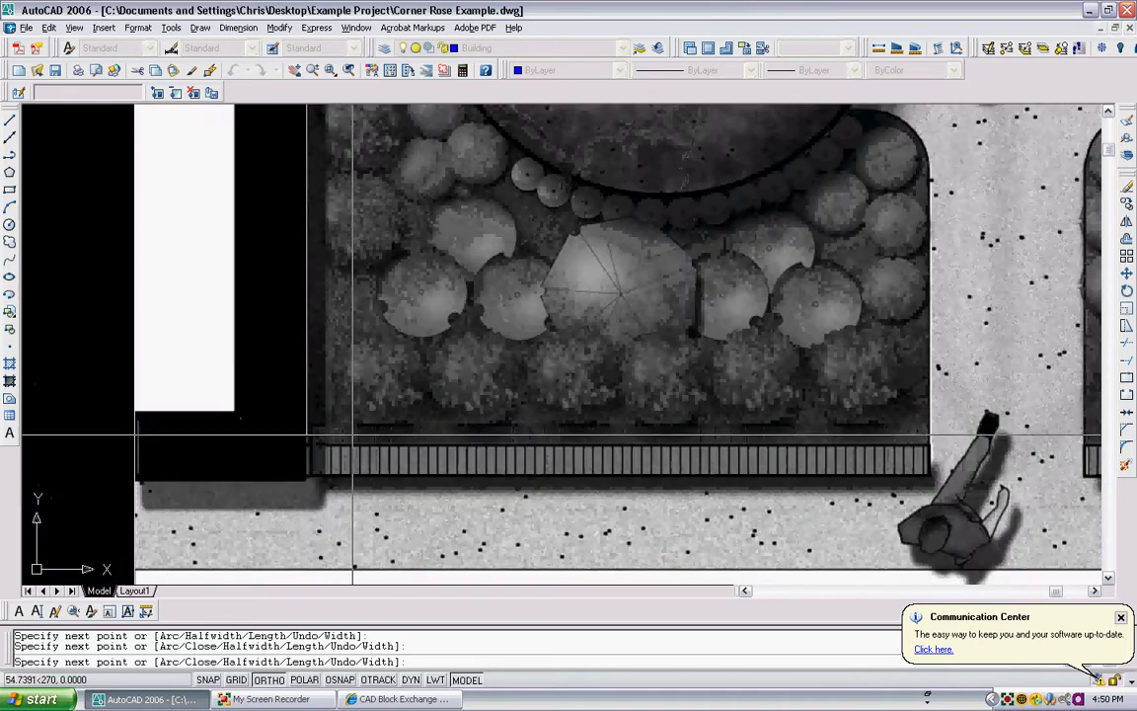
scroll(314, 476, "up", 4)
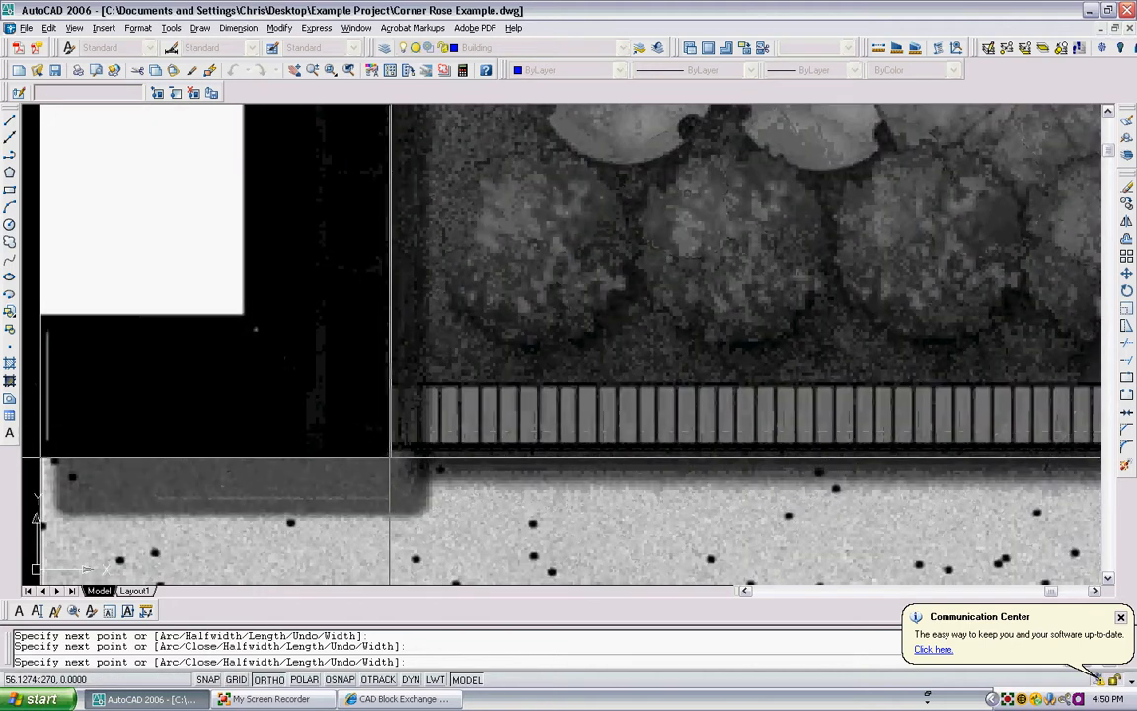
middle_click_drag(390, 457, 521, 453)
scroll(379, 438, "down", 3)
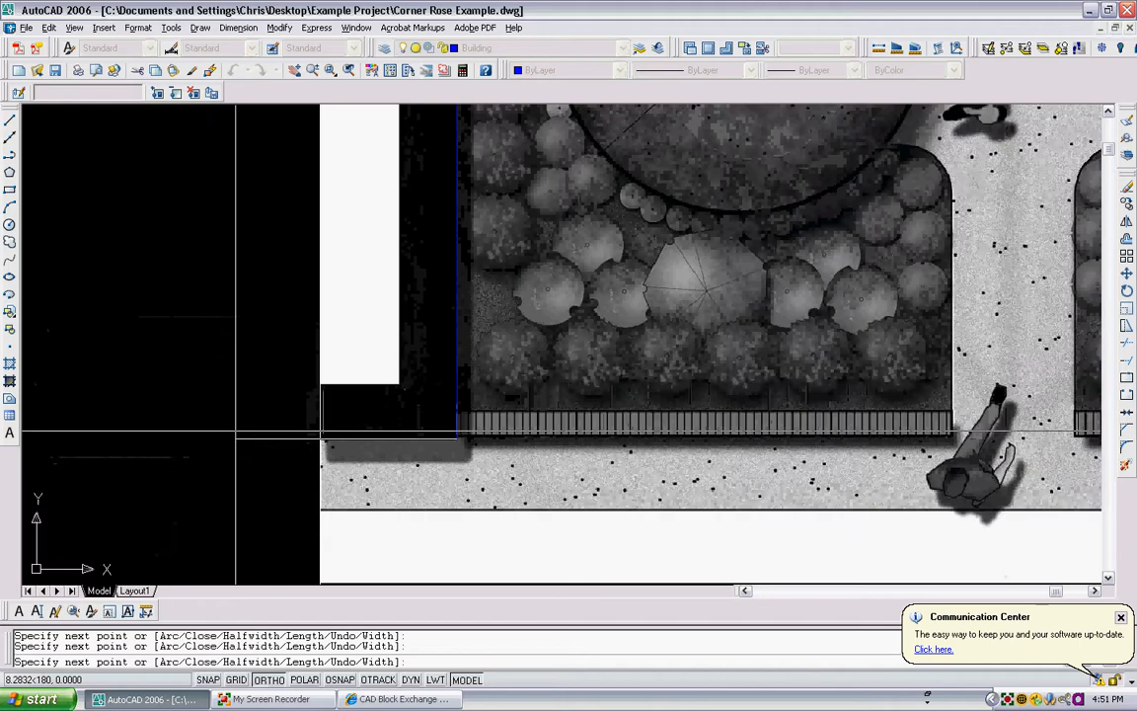
key("Return")
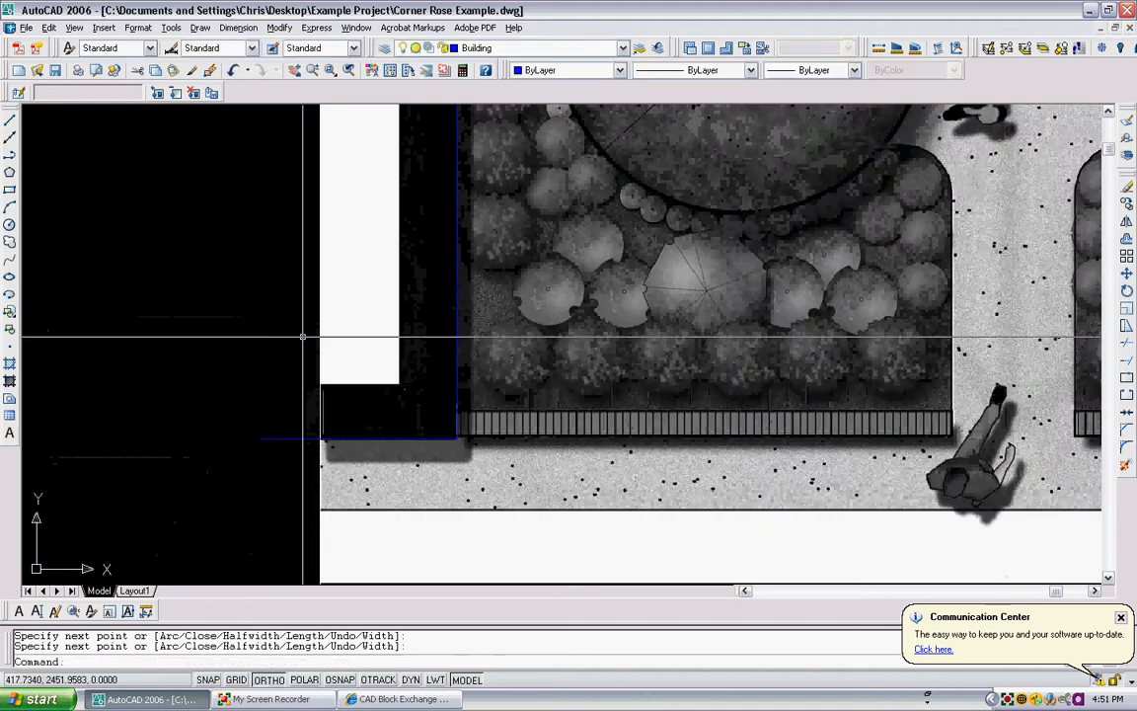
- Offset the traced building outline outward through a point on the outer edge of the plan's top wall
scroll(487, 257, "down", 3)
scroll(431, 375, "down", 5)
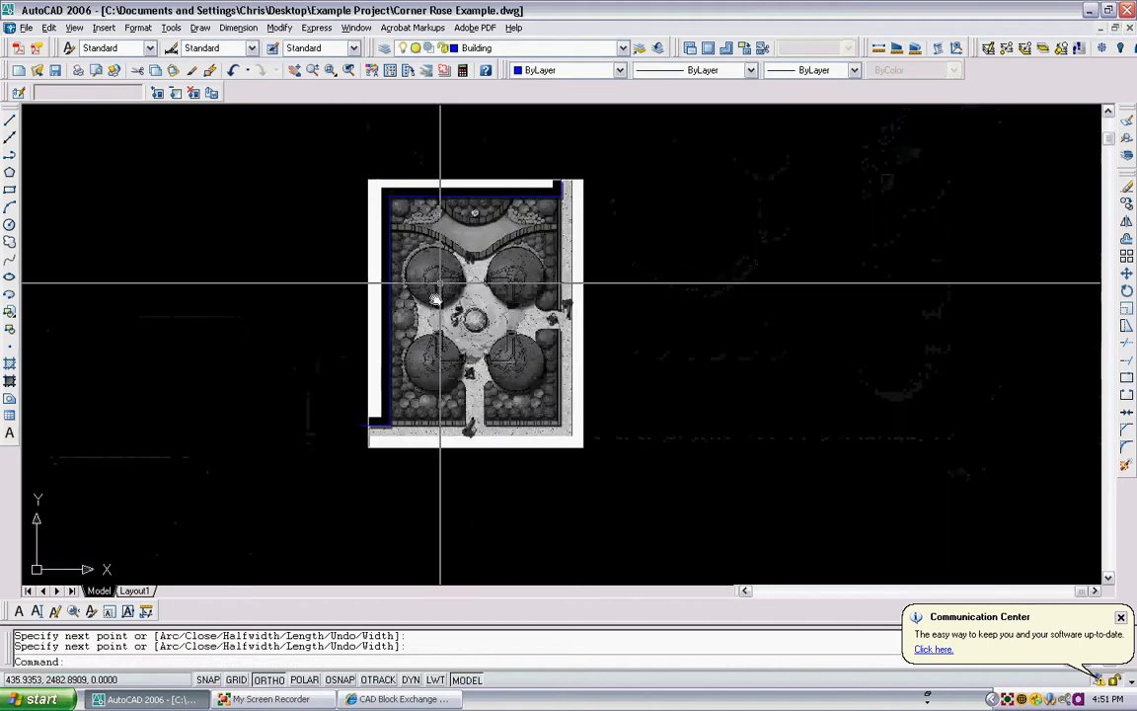
scroll(385, 234, "up", 5)
middle_click_drag(458, 208, 364, 240)
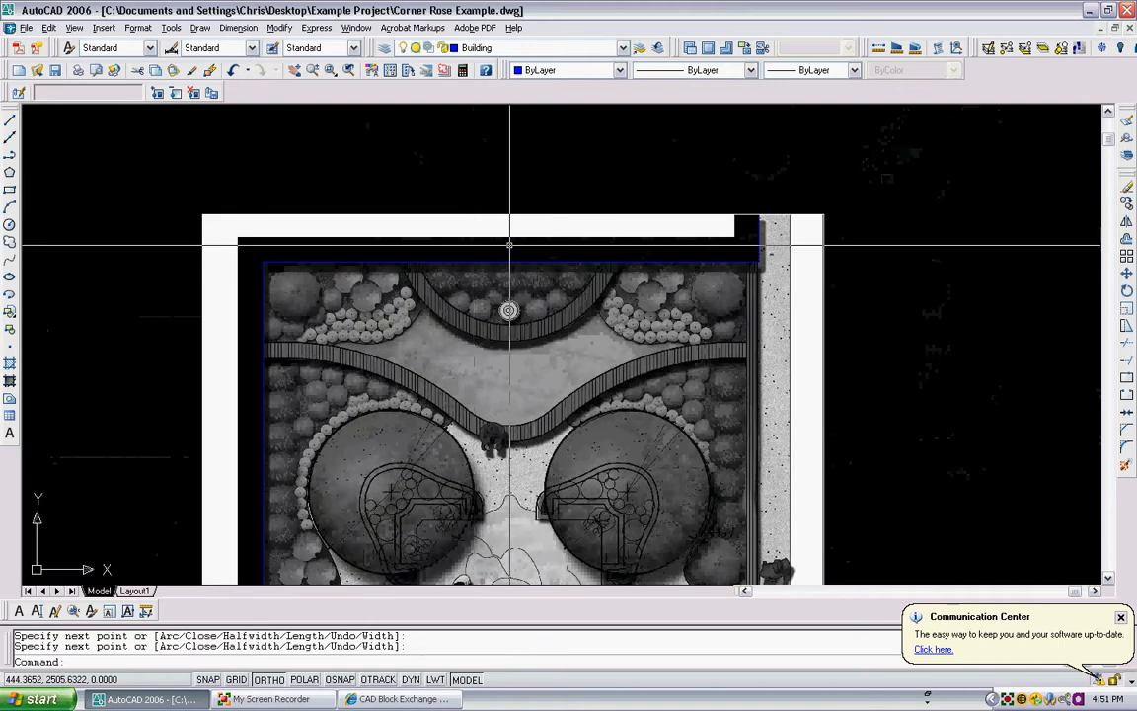
type("o")
key("Return")
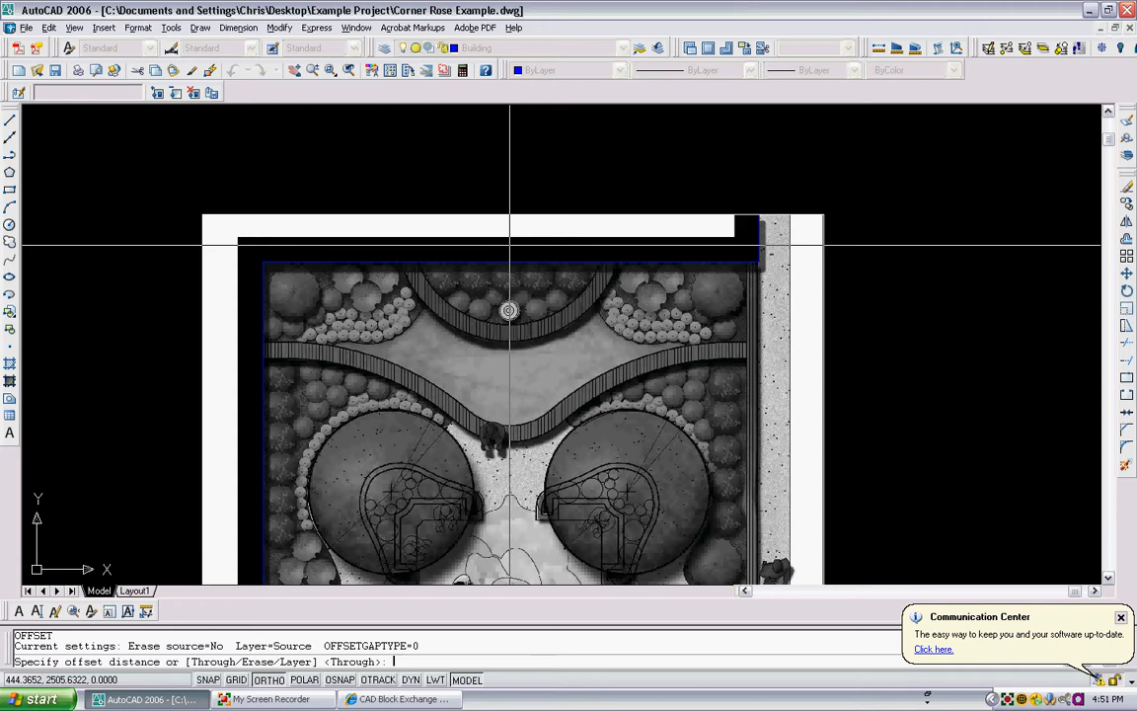
key("Return")
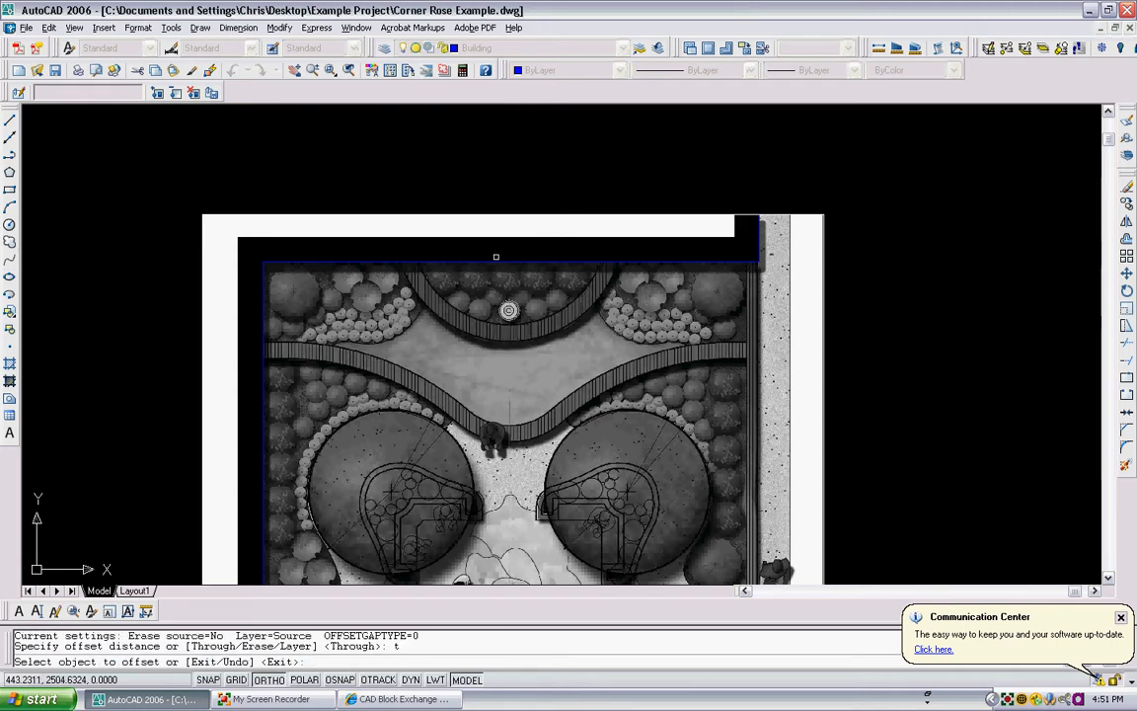
left_click(446, 235)
scroll(495, 237, "up", 5)
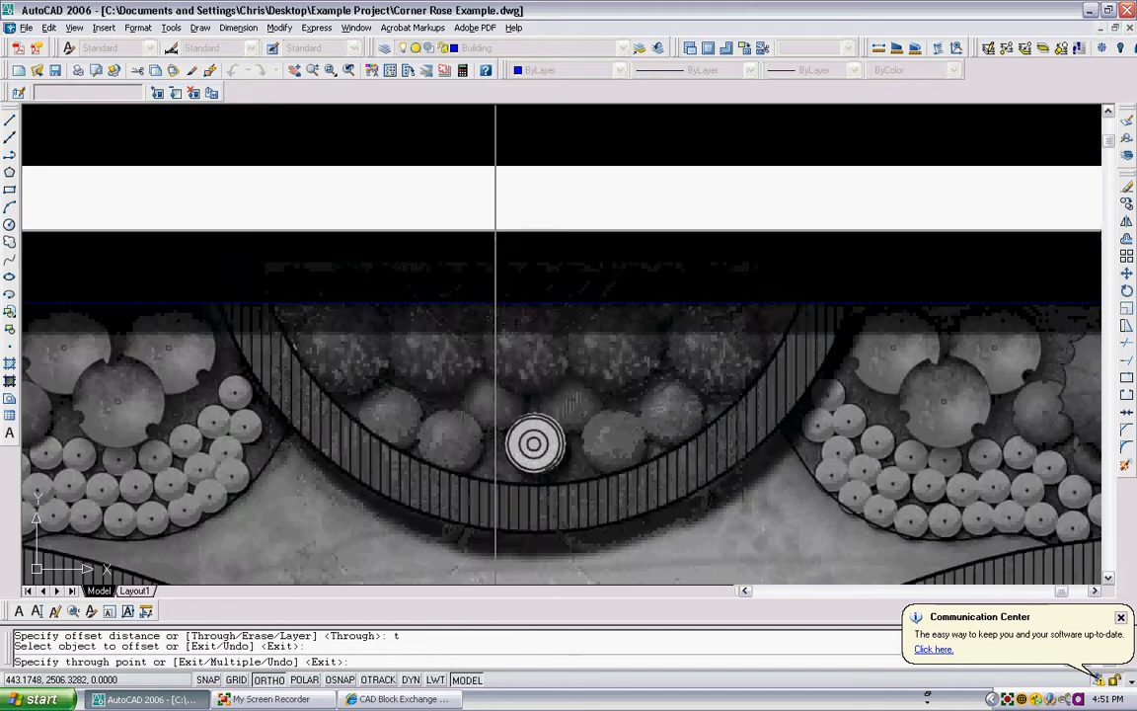
left_click(501, 209)
scroll(524, 191, "down", 5)
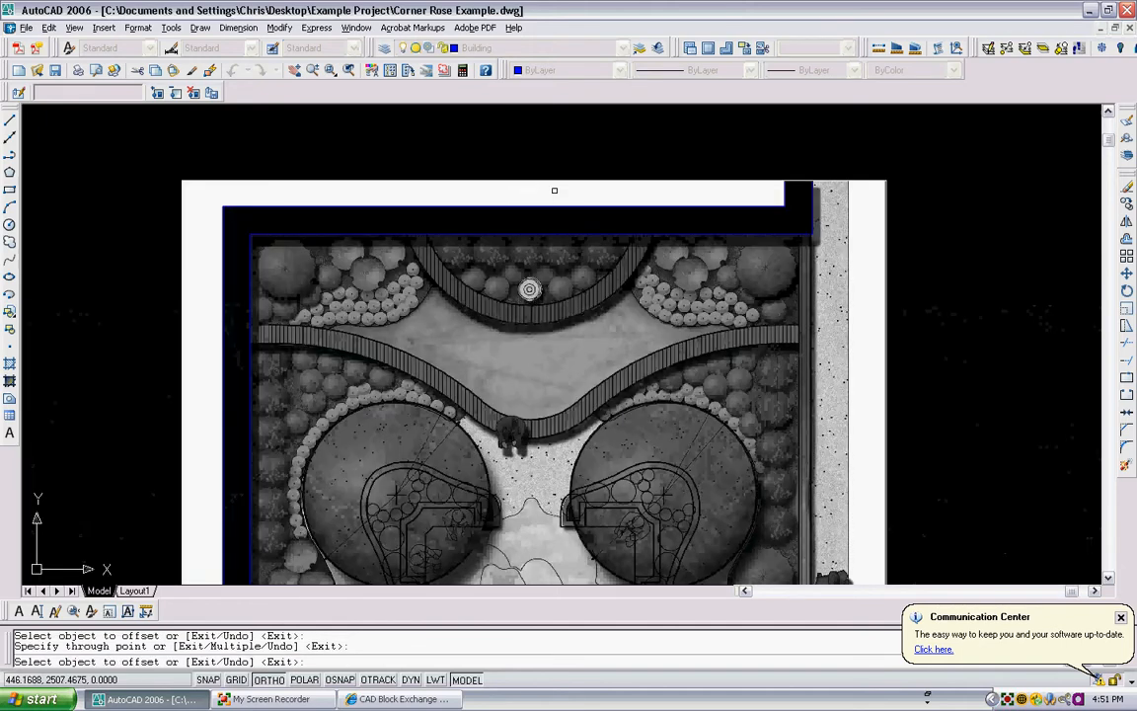
key("Escape")
- Inspect the offset outline around the plan's corners and wall ends
scroll(790, 190, "up", 2)
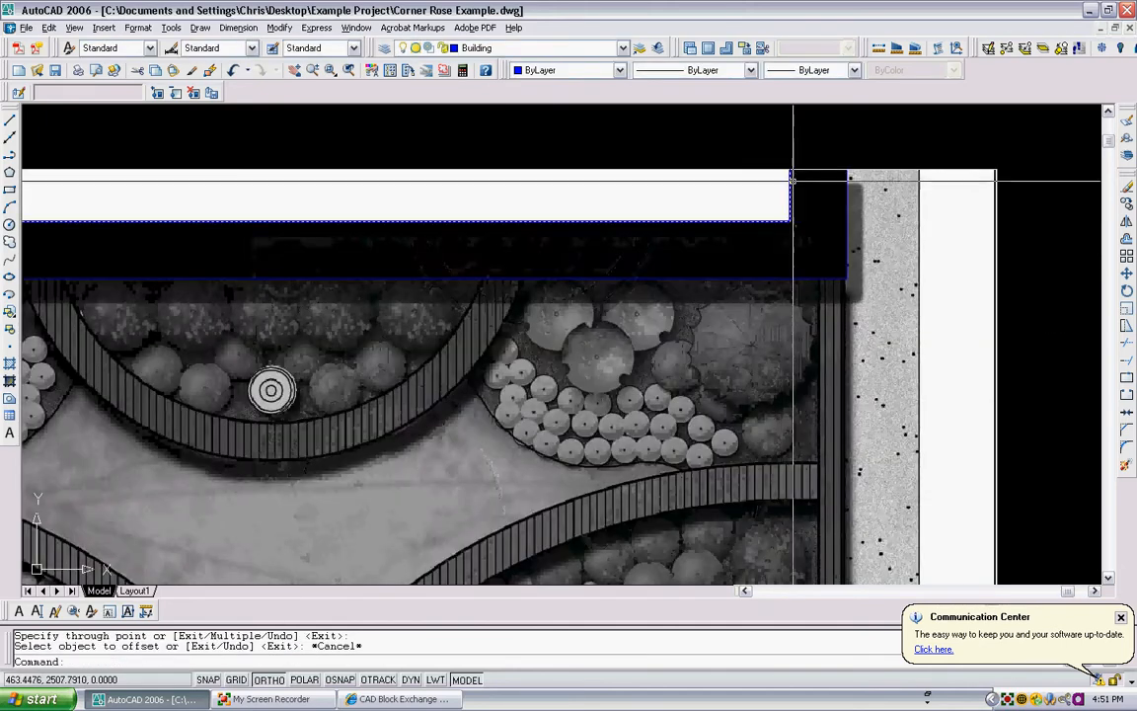
scroll(795, 208, "up", 3)
scroll(795, 208, "down", 5)
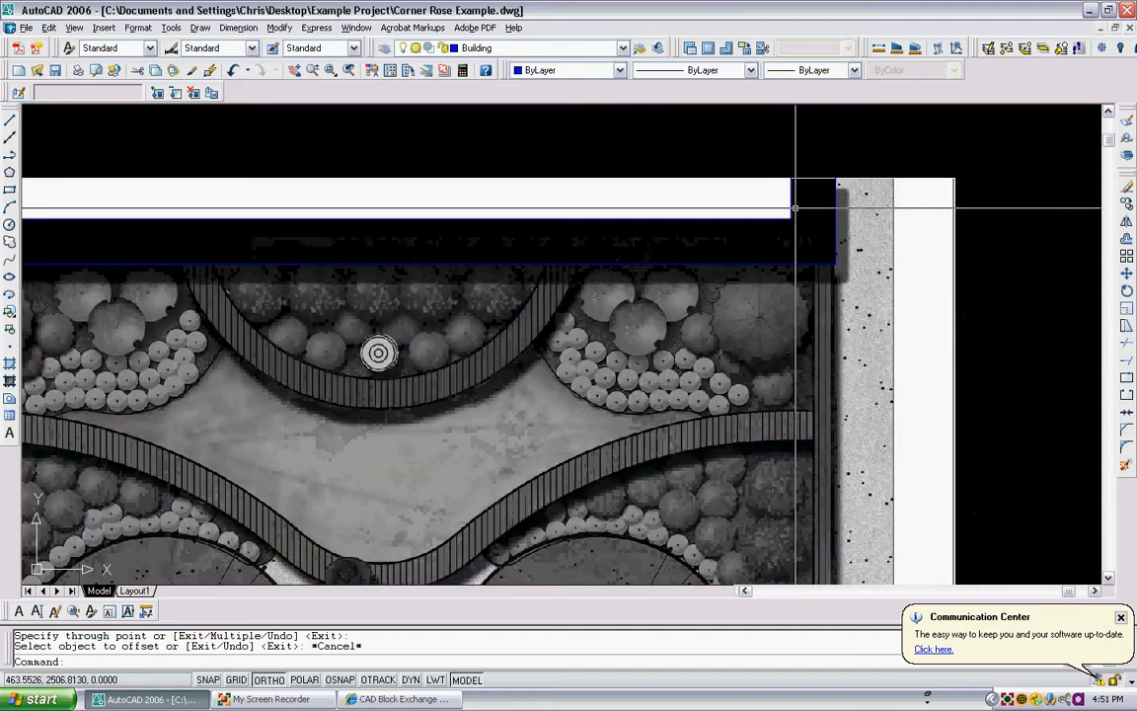
scroll(406, 228, "up", 5)
scroll(441, 206, "up", 2)
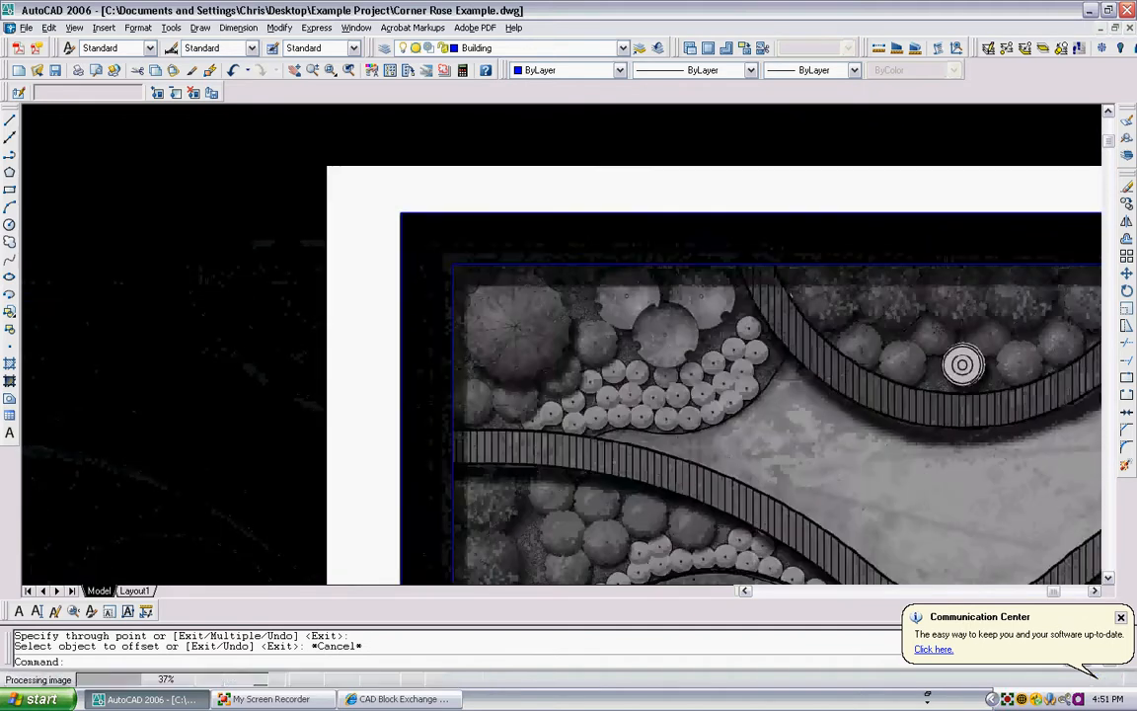
scroll(414, 197, "up", 2)
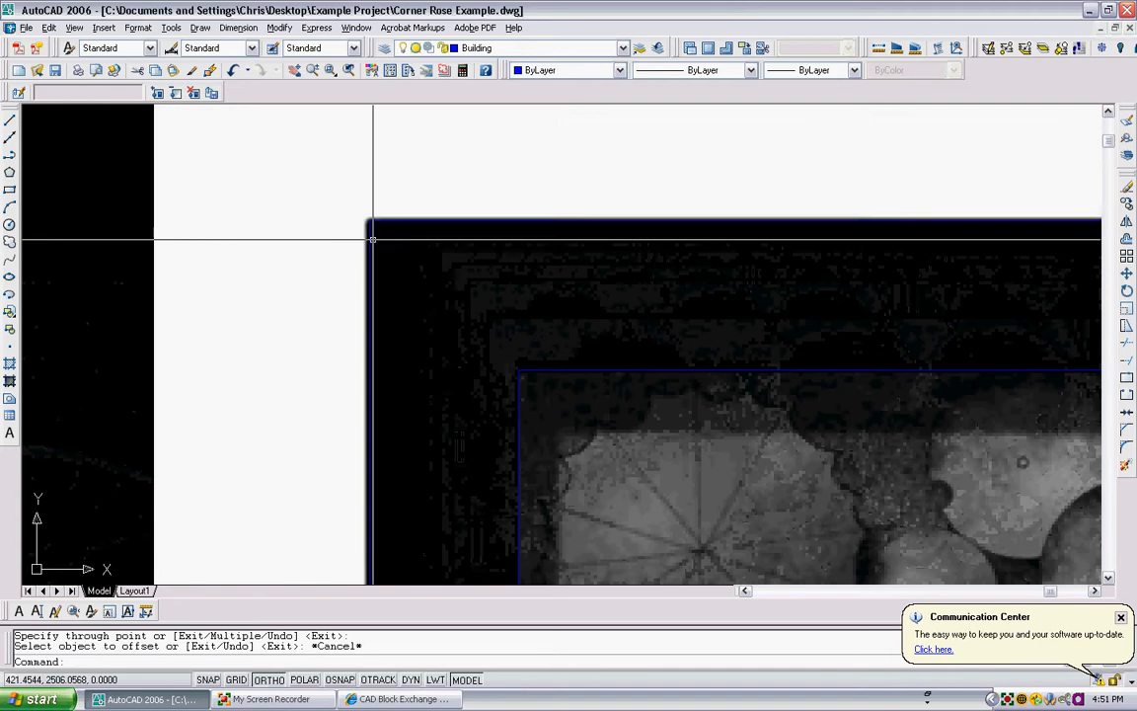
scroll(385, 214, "down", 5)
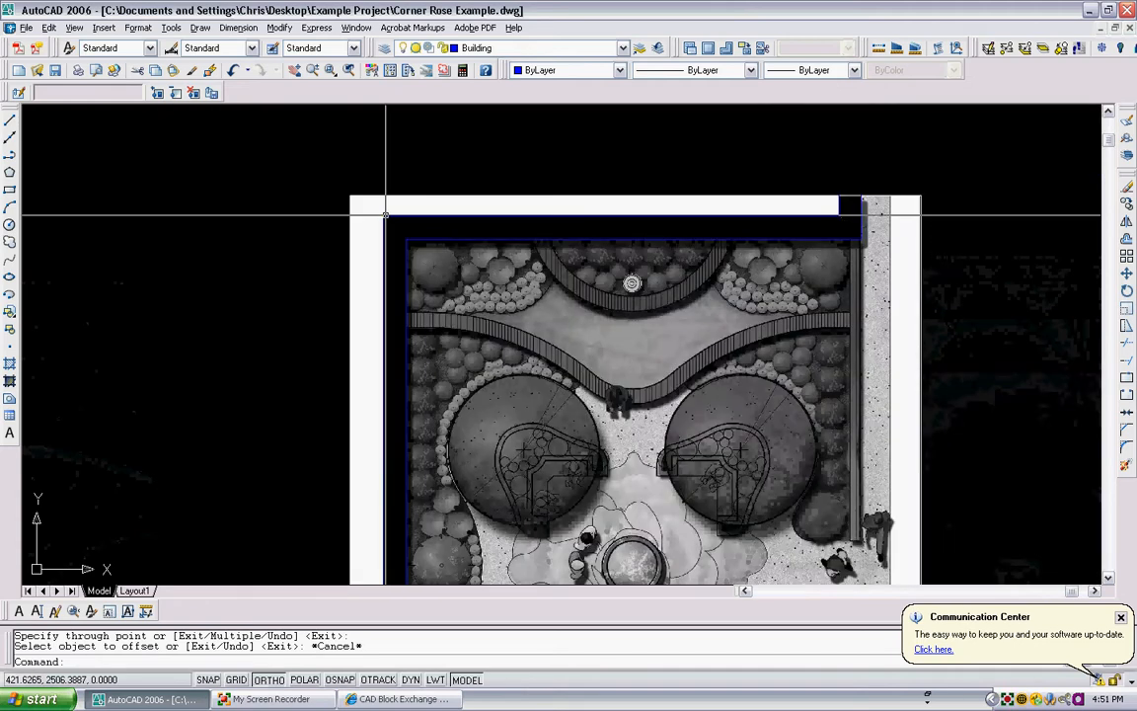
scroll(353, 506, "up", 3)
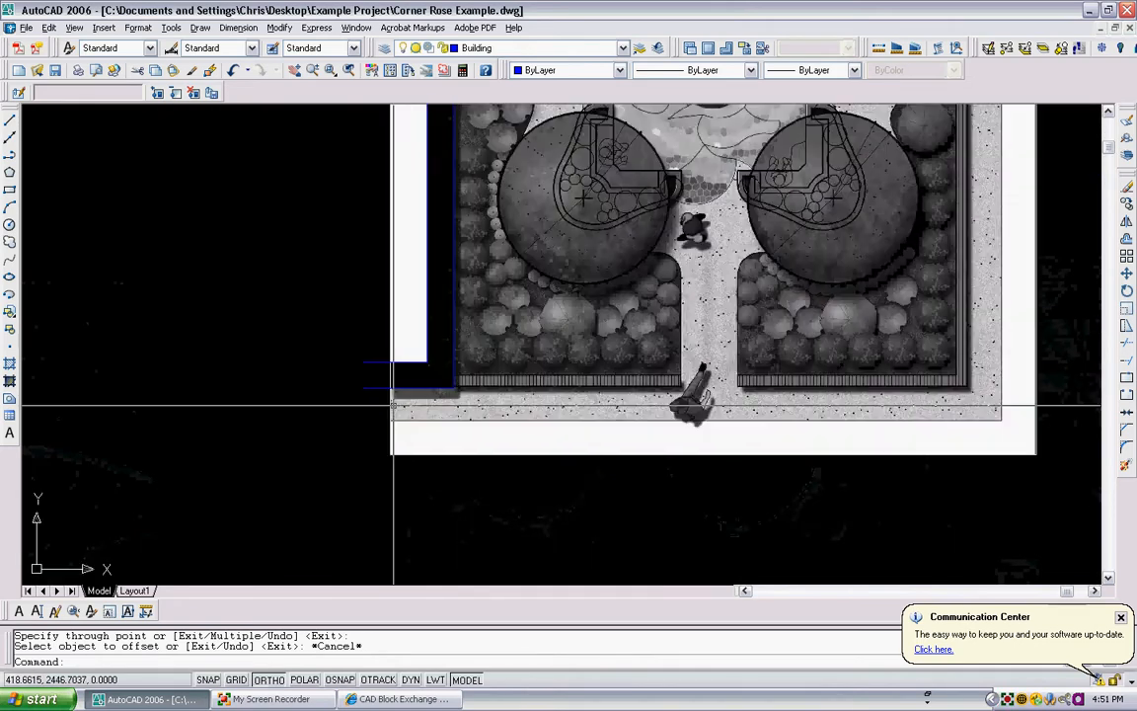
scroll(393, 404, "up", 3)
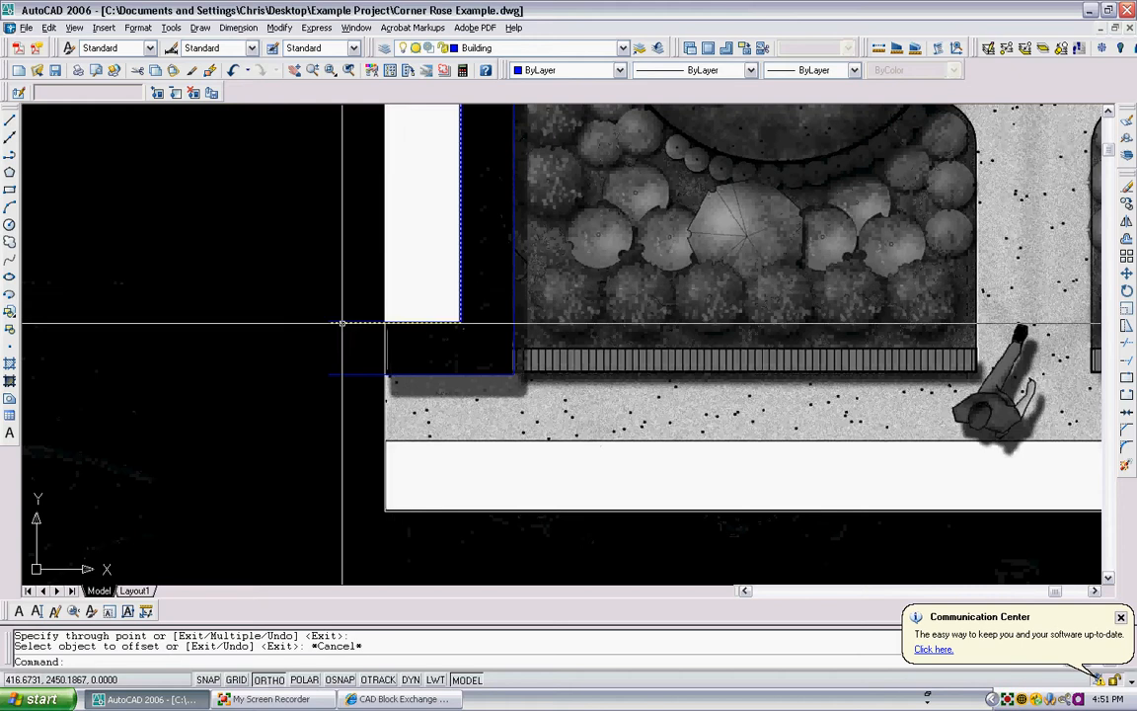
scroll(335, 296, "down", 4)
mouse_move(552, 260)
middle_mouse_down()
mouse_move(528, 282)
mouse_move(513, 363)
middle_mouse_up()
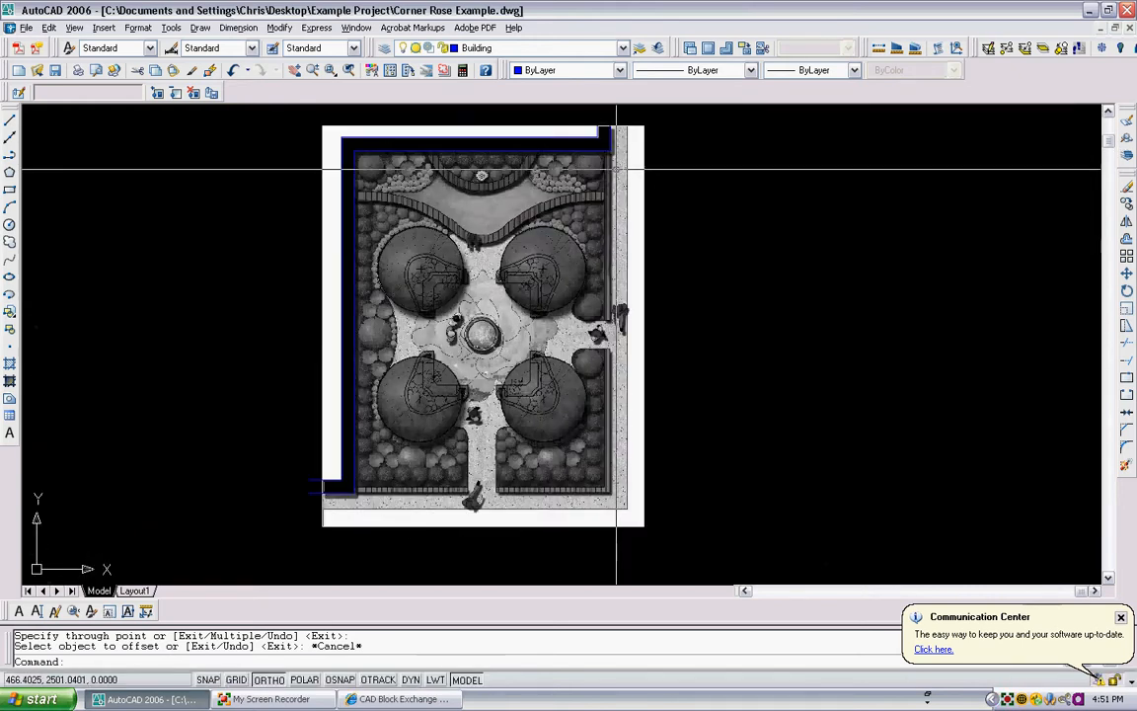
scroll(610, 153, "up", 2)
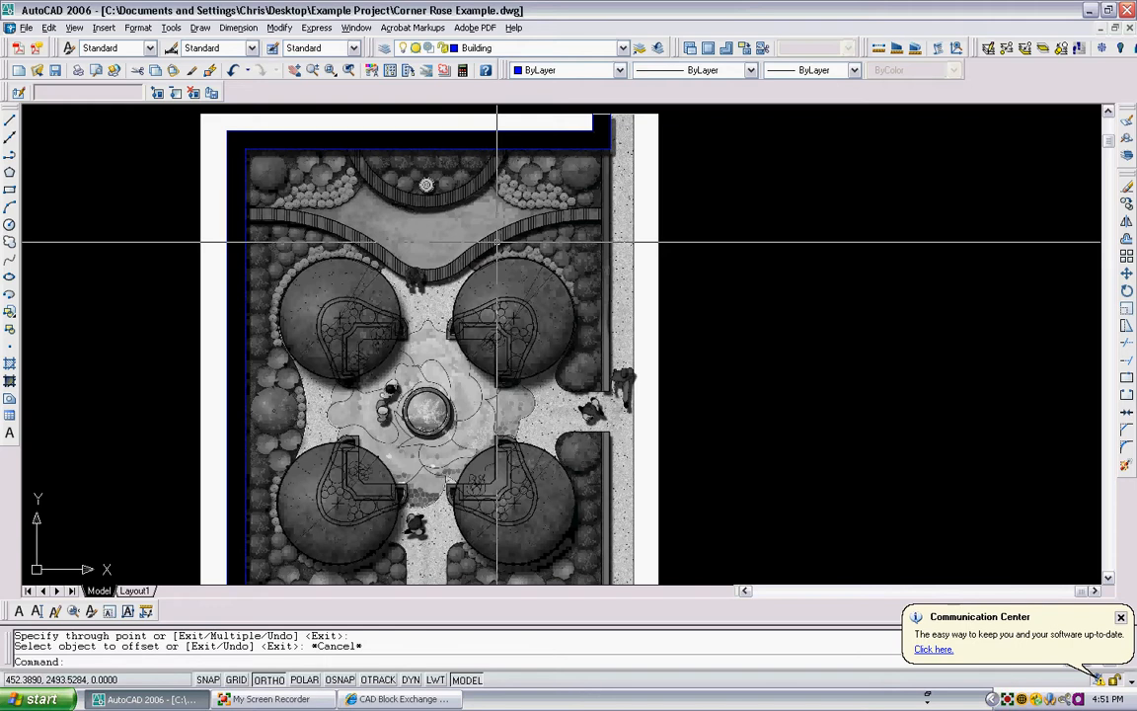
middle_click_drag(530, 149, 481, 254)
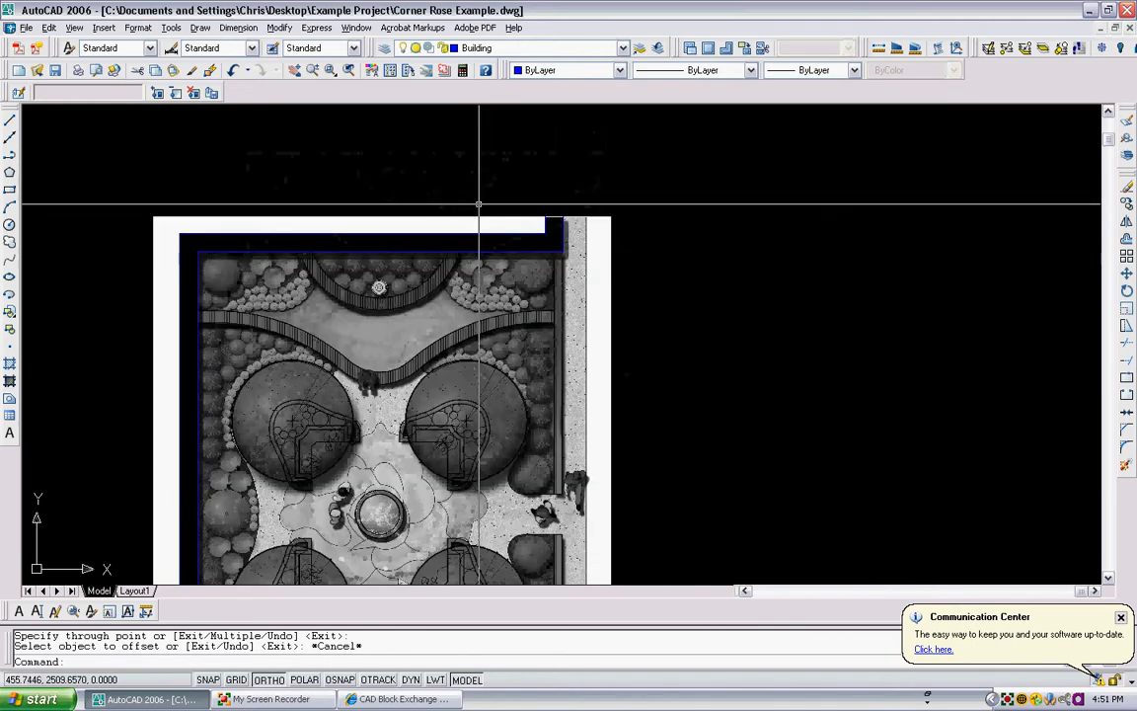
scroll(579, 215, "up", 2)
scroll(544, 217, "up", 8)
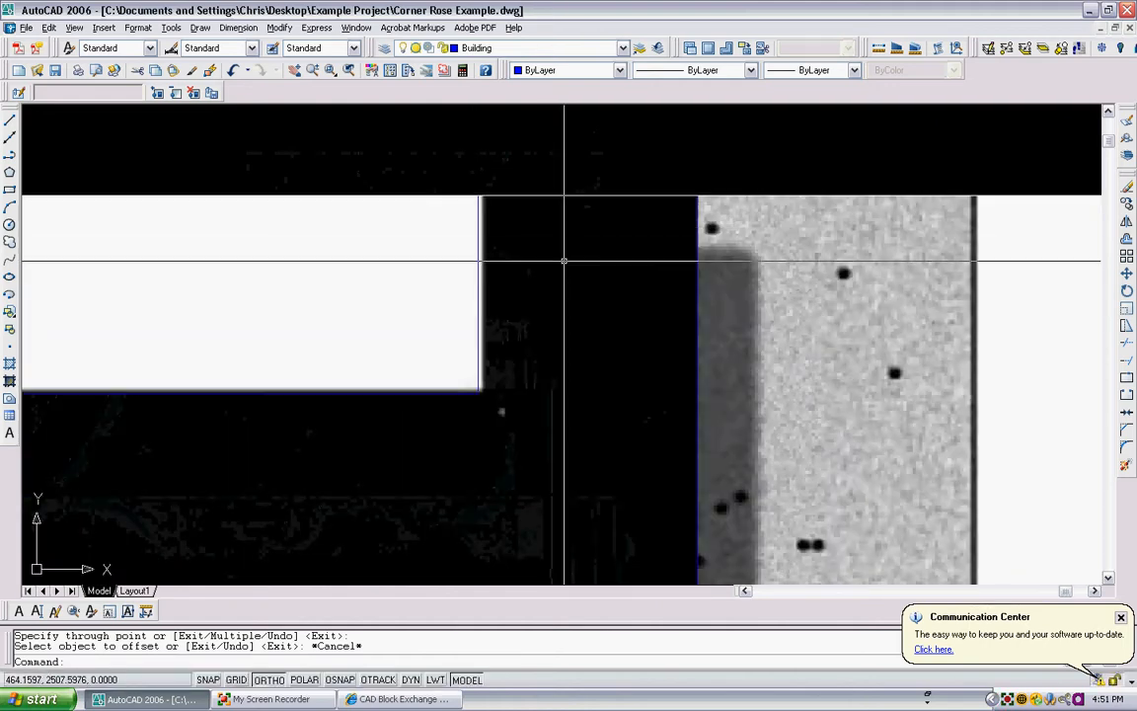
- Draw a horizontal polyline along the top outer edge, across the wall end at the plan's upper-right corner
key("l")
key("Return")
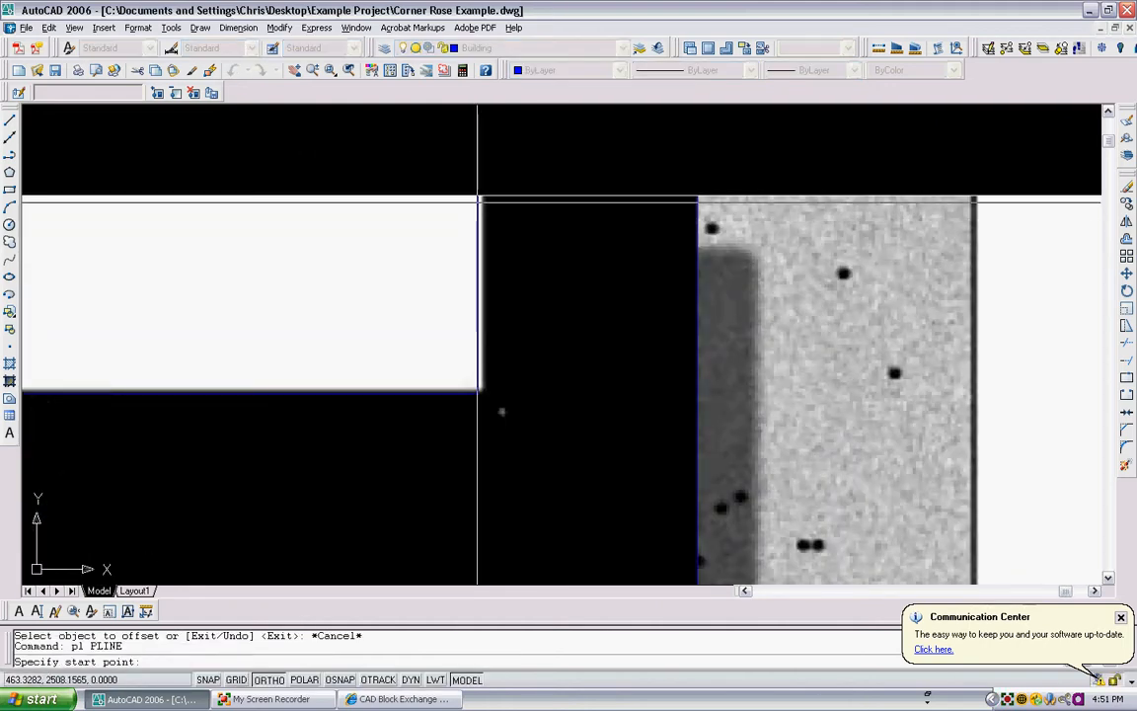
scroll(475, 198, "up", 3)
left_click(475, 199)
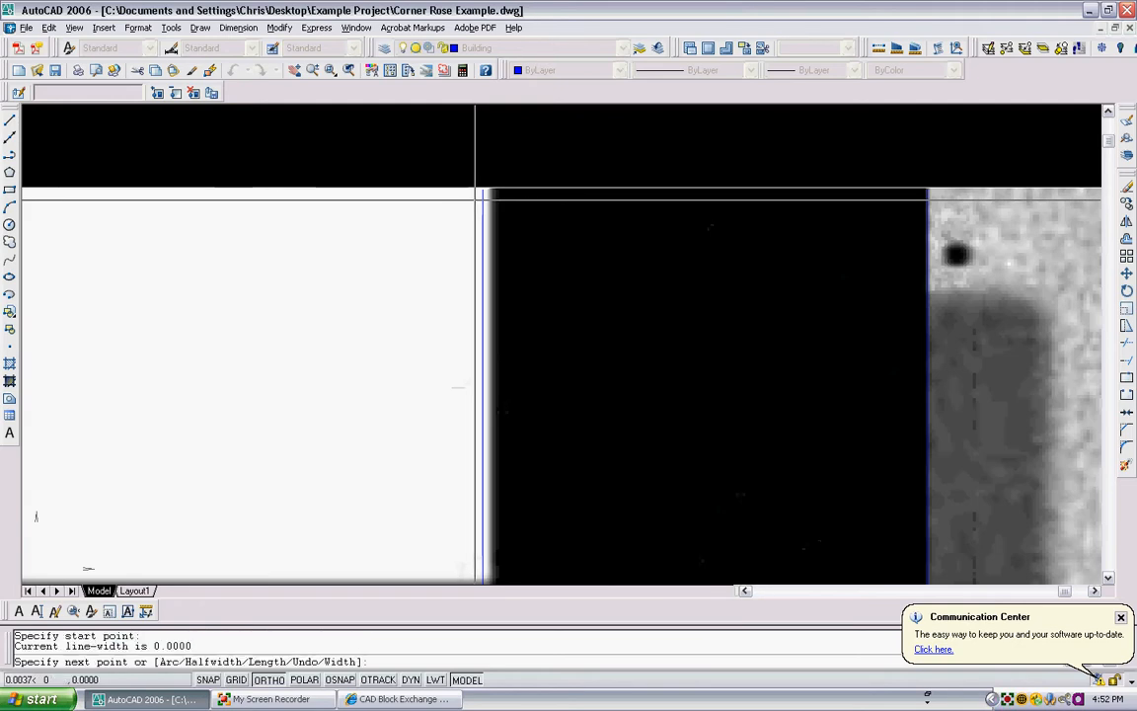
left_click(995, 206)
key("Return")
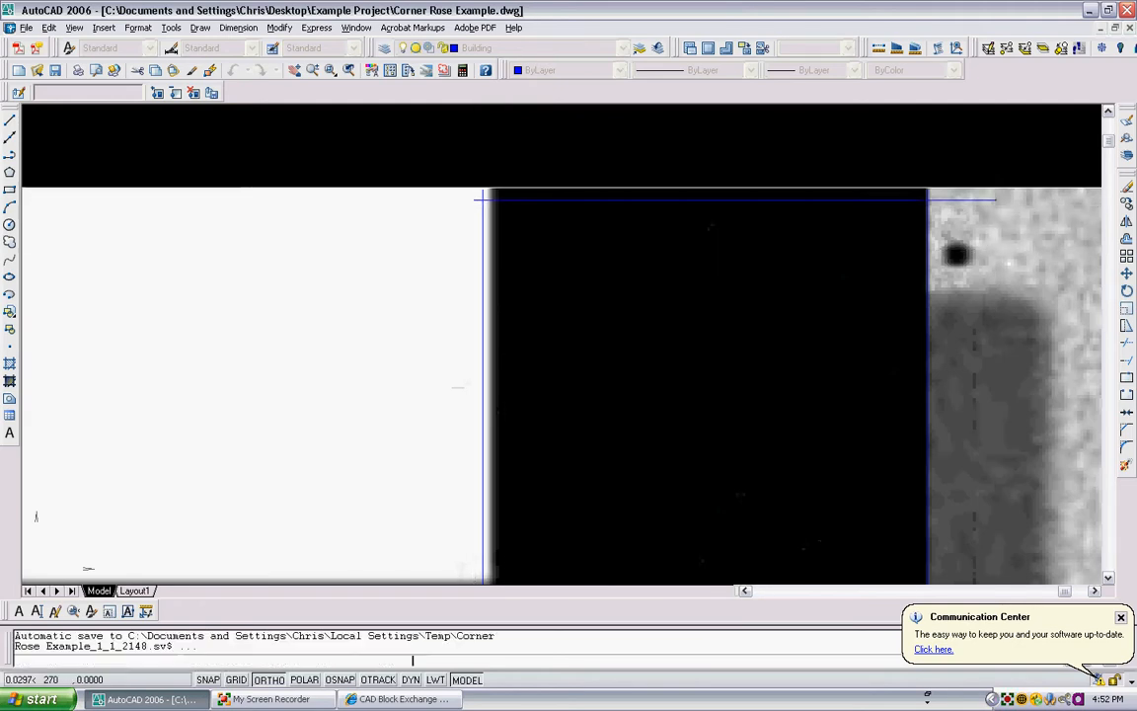
- Draw a short vertical polyline down across the wall end at the plan's lower-left corner
scroll(973, 202, "down", 2)
scroll(794, 268, "down", 5)
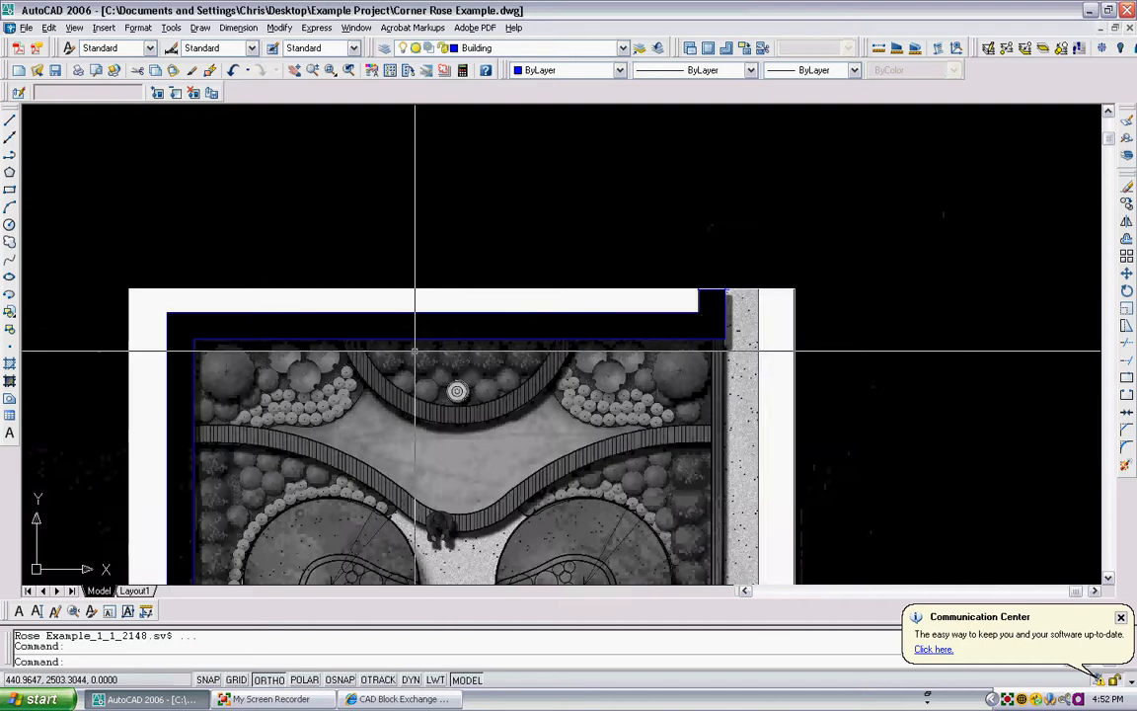
middle_click_drag(310, 509, 427, 378)
scroll(427, 378, "down", 2)
scroll(399, 463, "up", 4)
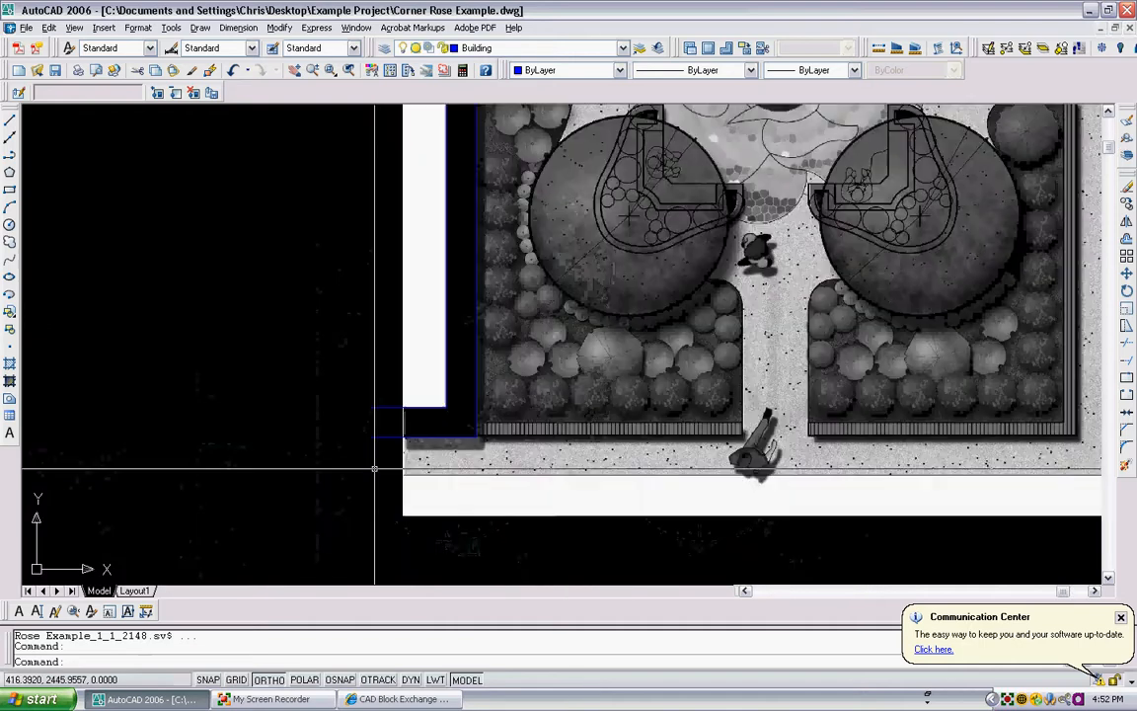
scroll(446, 306, "up", 4)
key("Return")
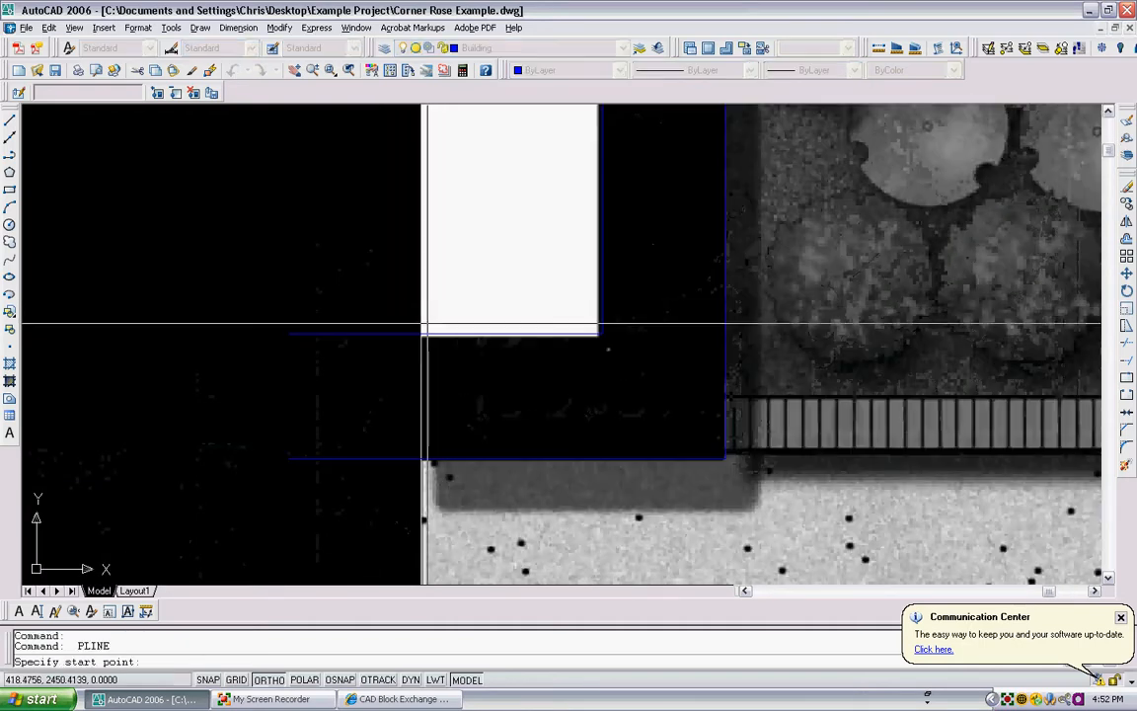
left_click(427, 327)
left_click(426, 457)
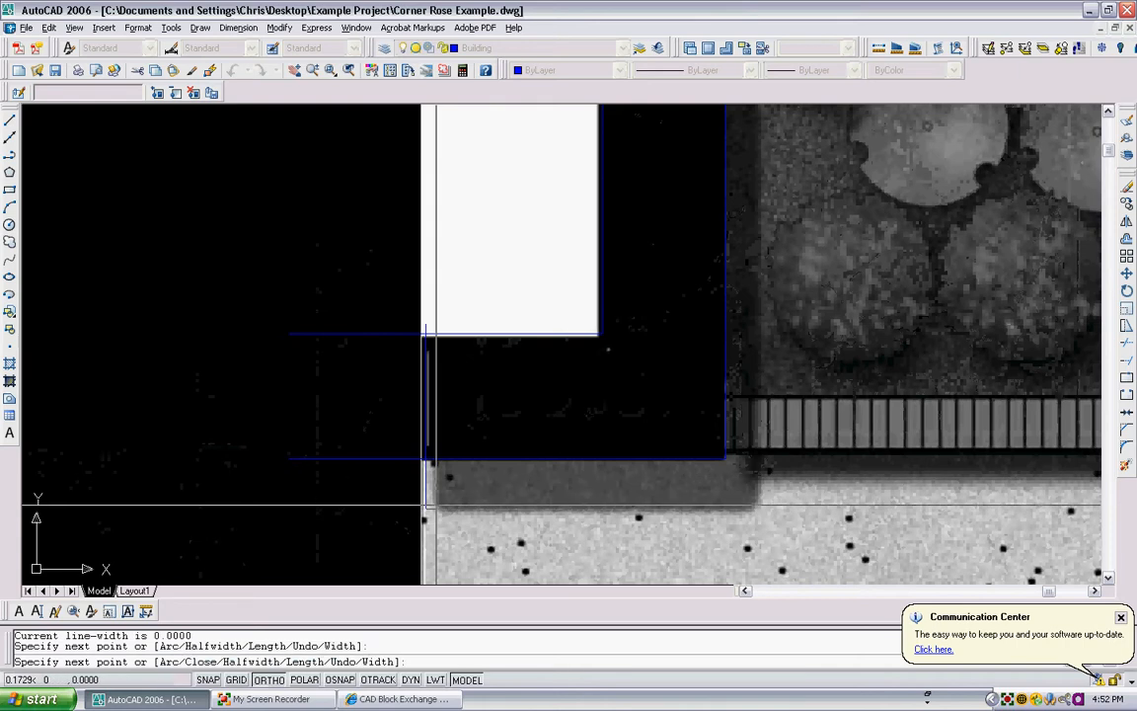
key("Escape")
- Trim the overlapping line ends at the lower-left wall corner so the outline segments meet cleanly
scroll(432, 382, "up", 3)
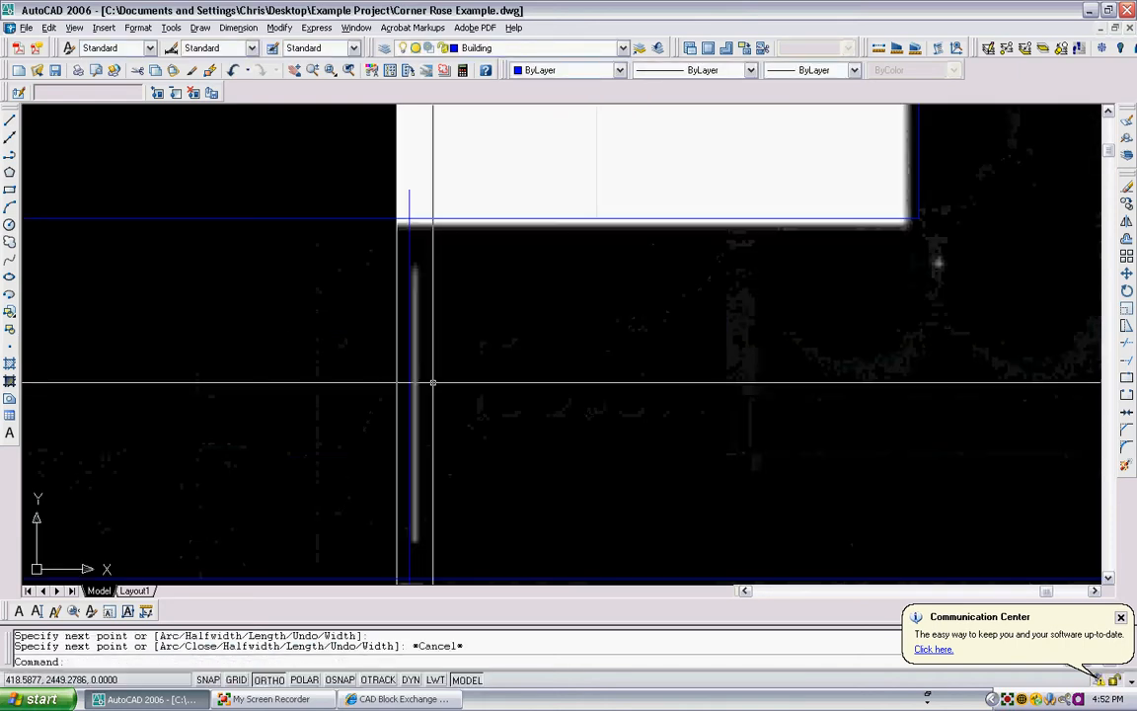
type("tr")
key("Return")
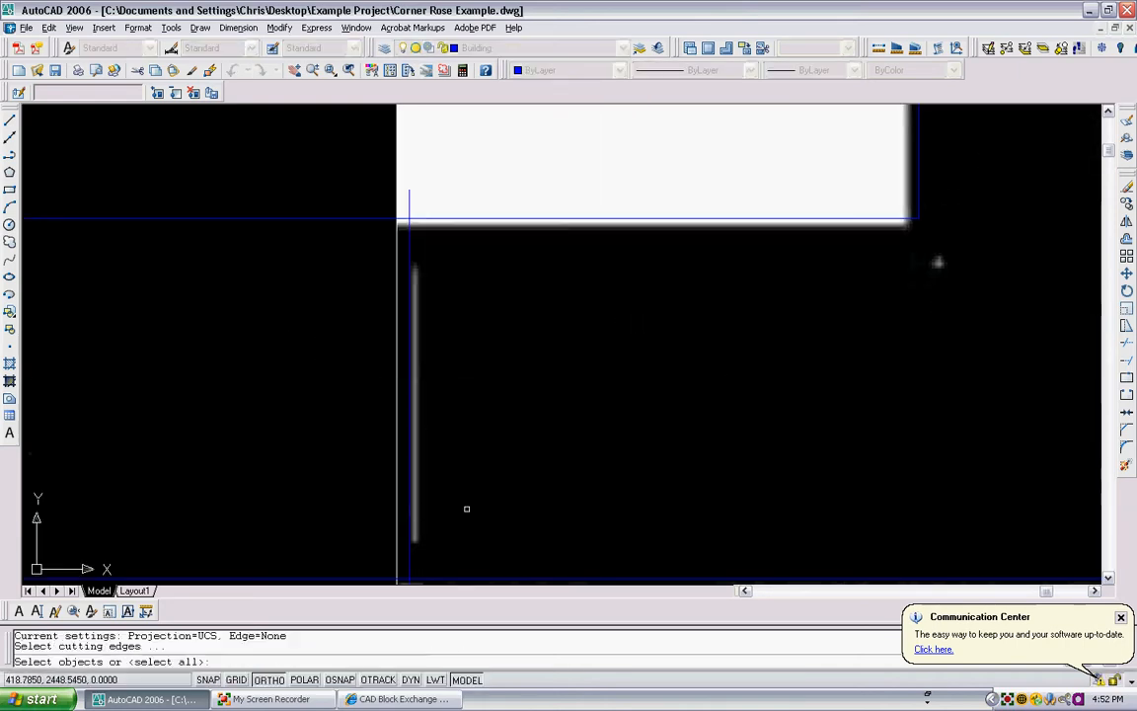
scroll(461, 482, "down", 2)
left_click(477, 570)
left_click(355, 311)
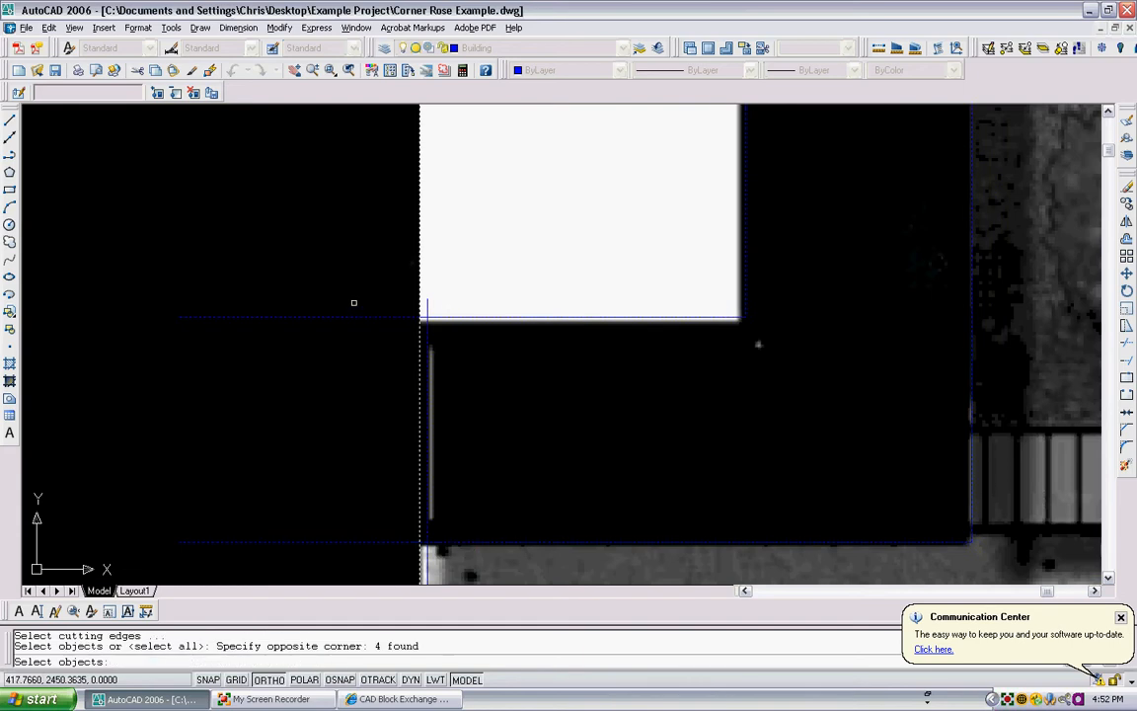
key("Return")
left_click(368, 297)
left_click(330, 381)
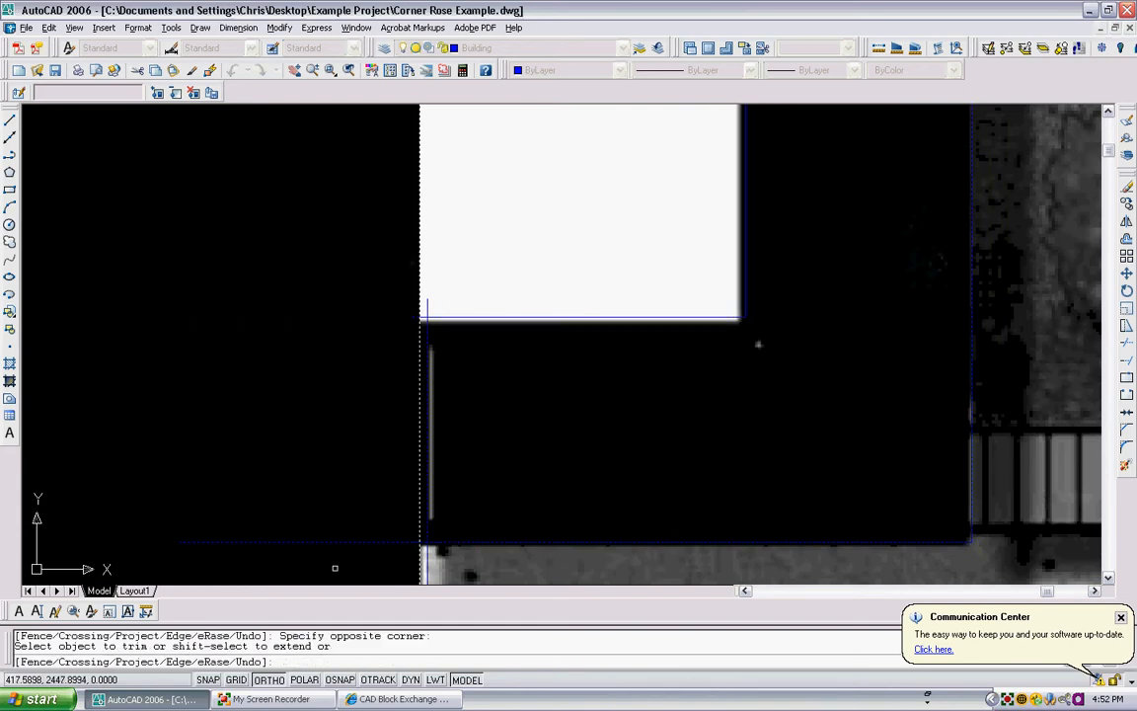
left_click(333, 545)
left_click(426, 304)
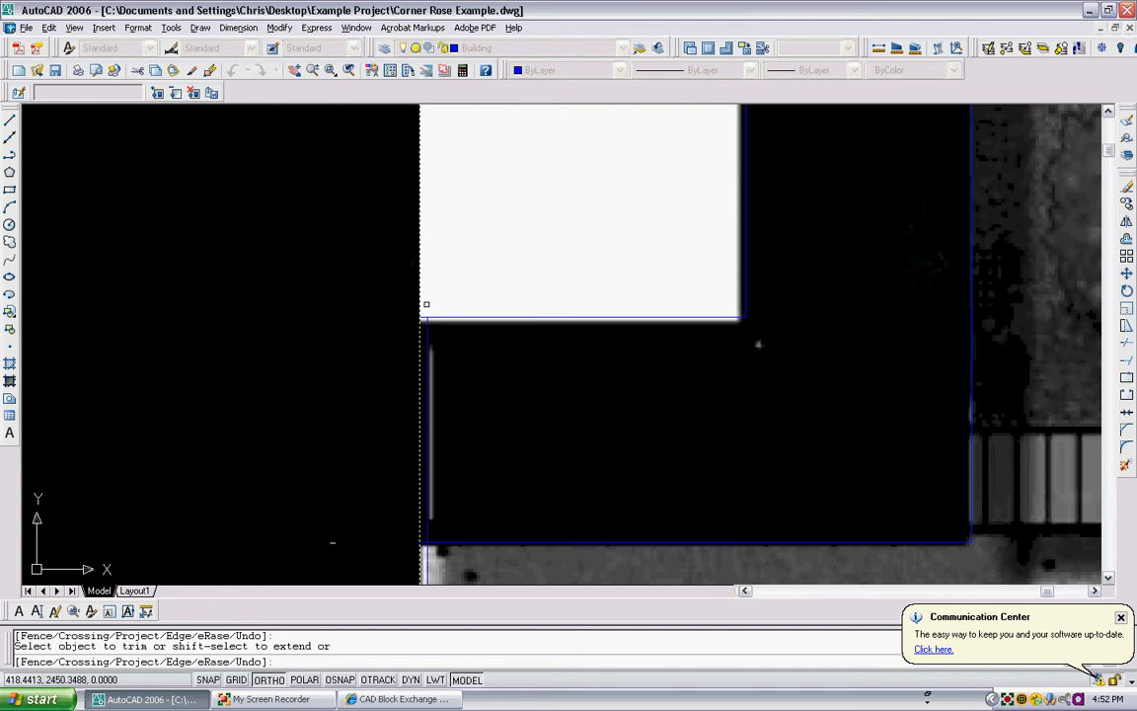
scroll(424, 324, "up", 4)
left_click(423, 312)
left_click(423, 313)
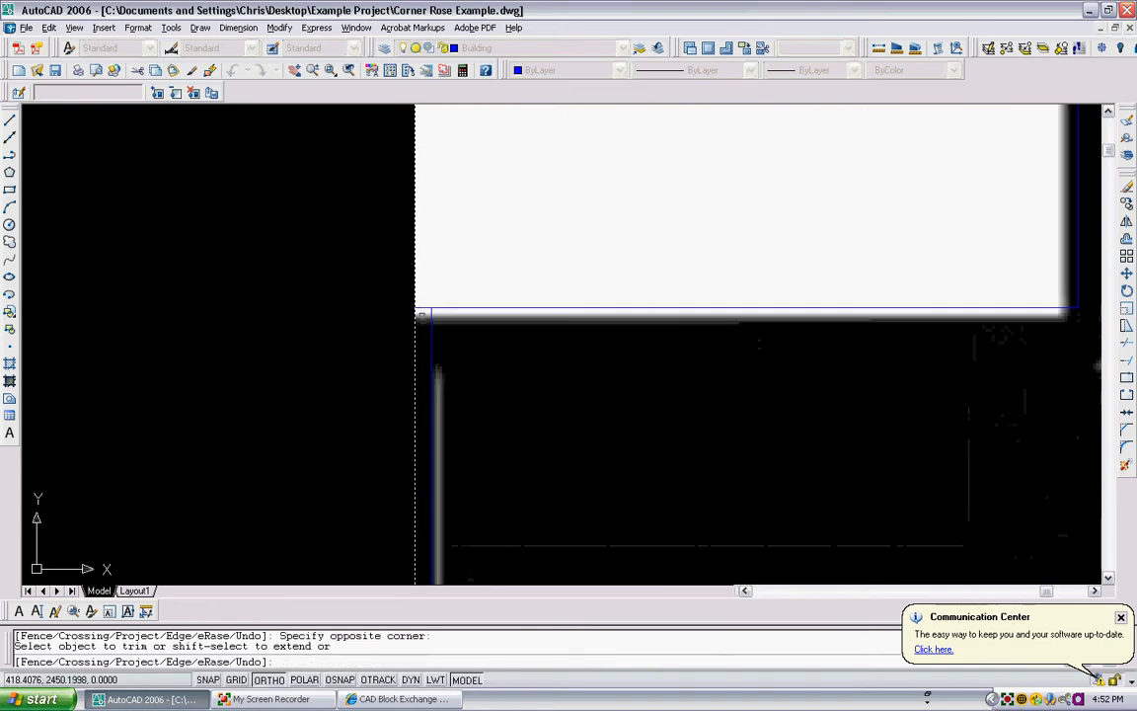
scroll(422, 310, "up", 3)
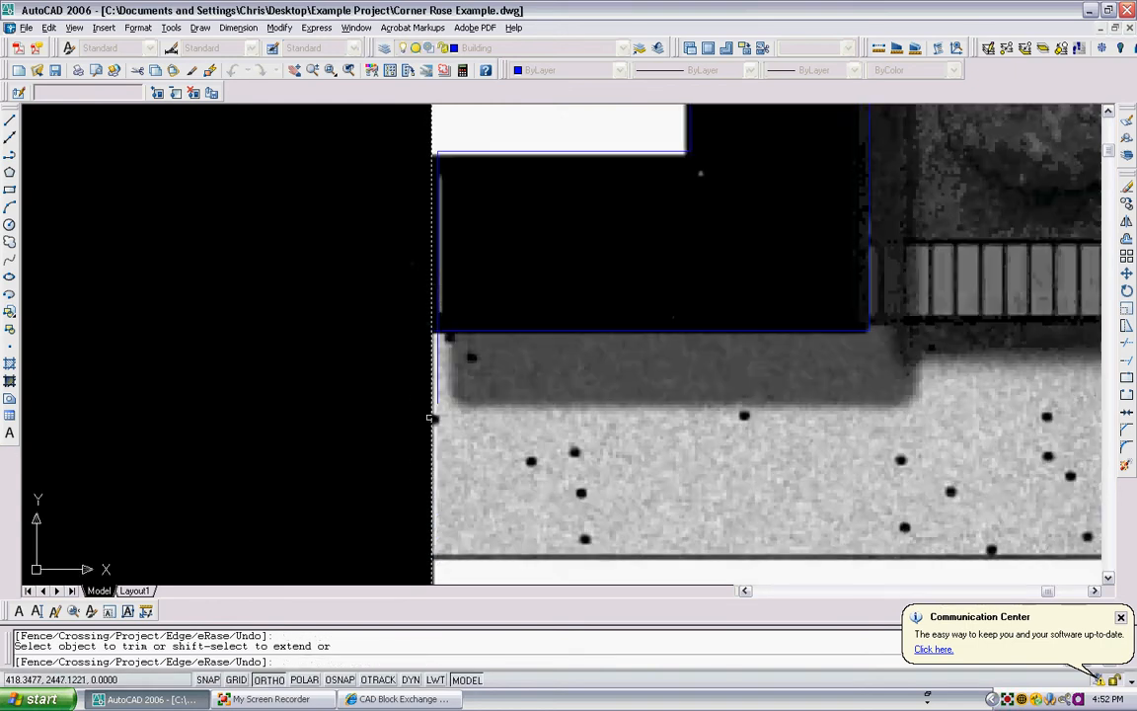
scroll(432, 323, "up", 3)
left_click(430, 324)
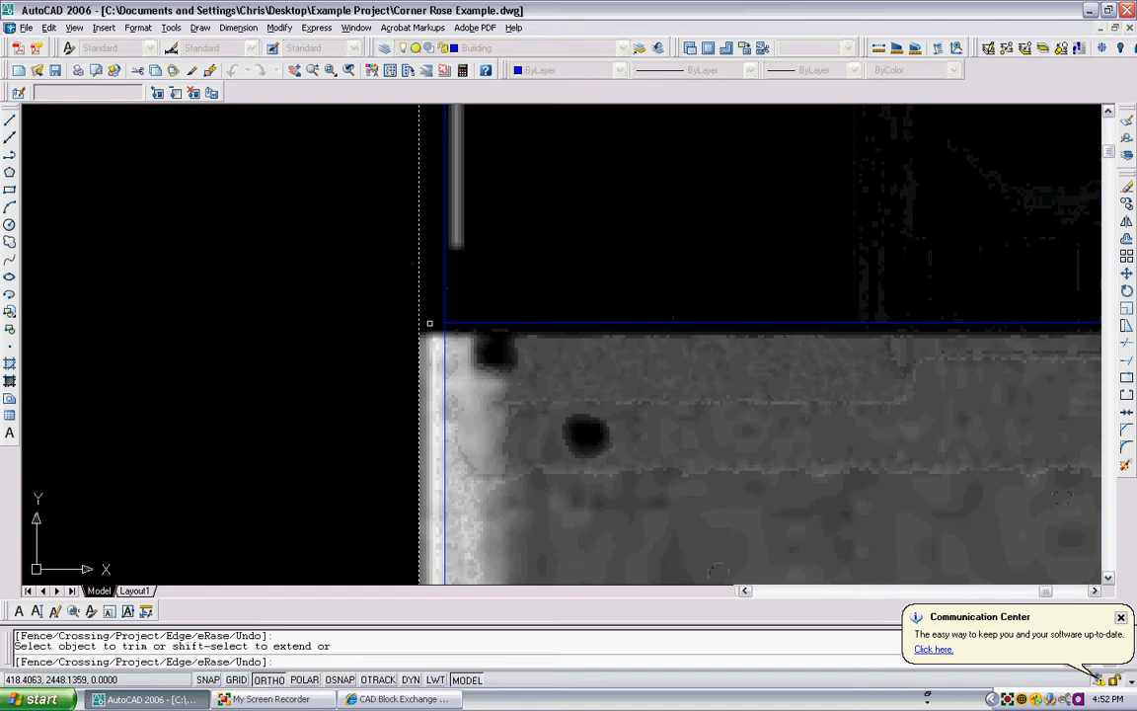
left_click(429, 323)
left_click(438, 351)
scroll(442, 347, "down", 10)
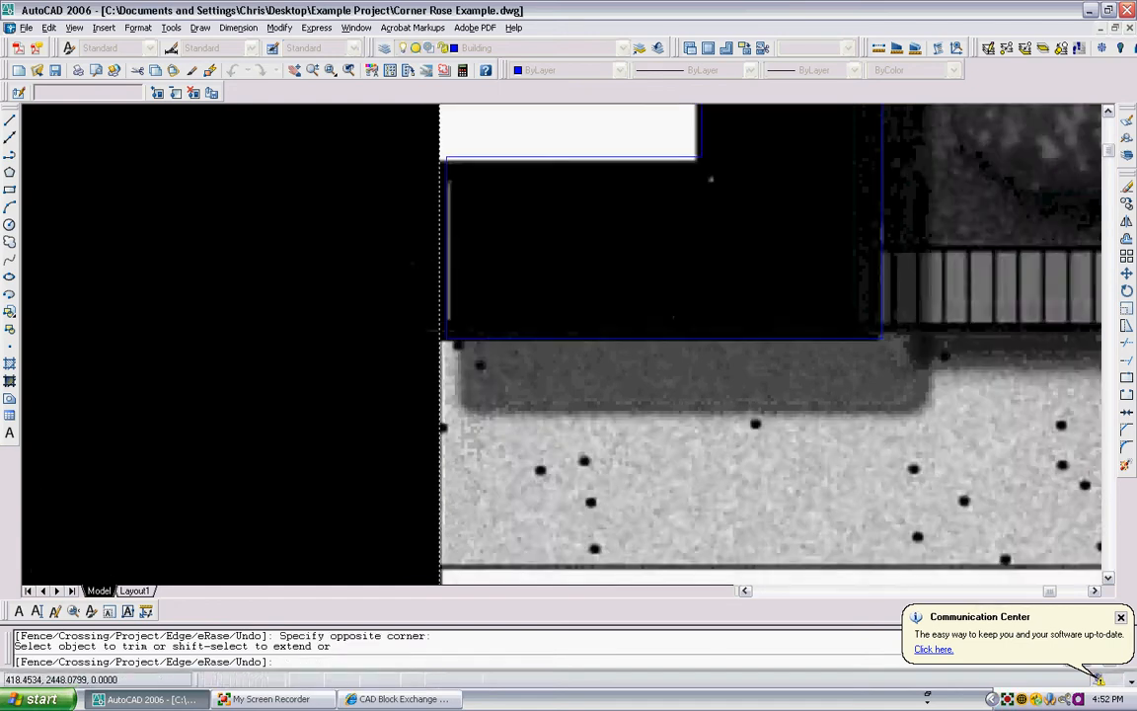
key("Return")
scroll(469, 307, "up", 3)
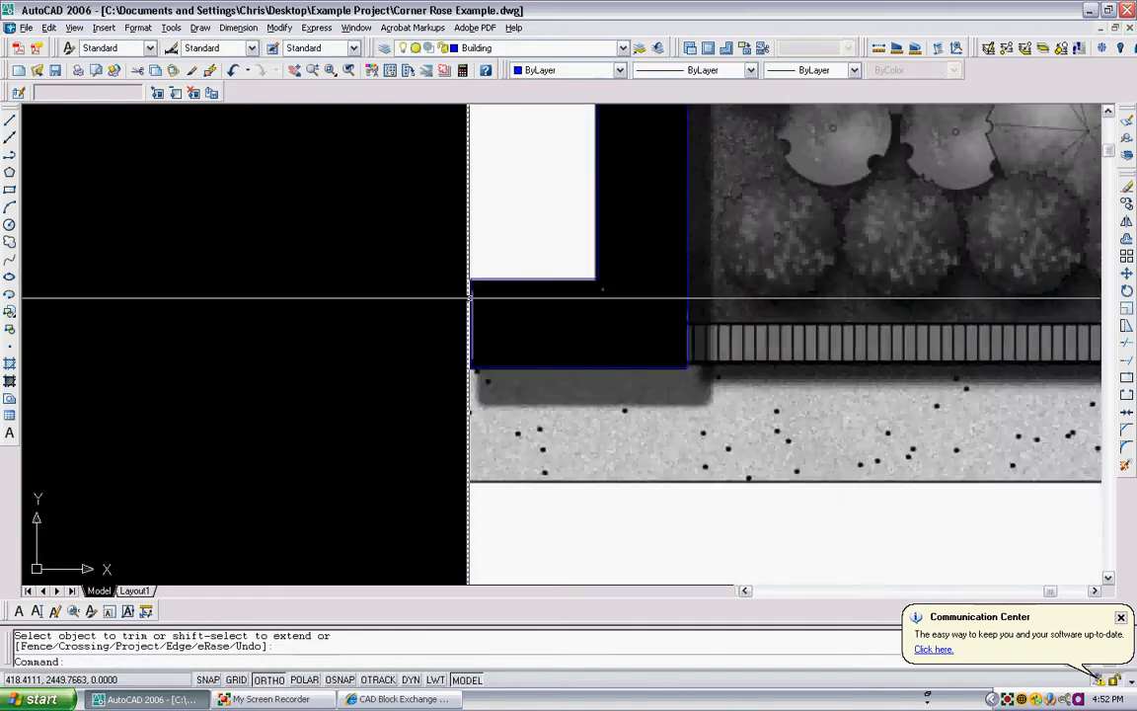
scroll(481, 287, "down", 3)
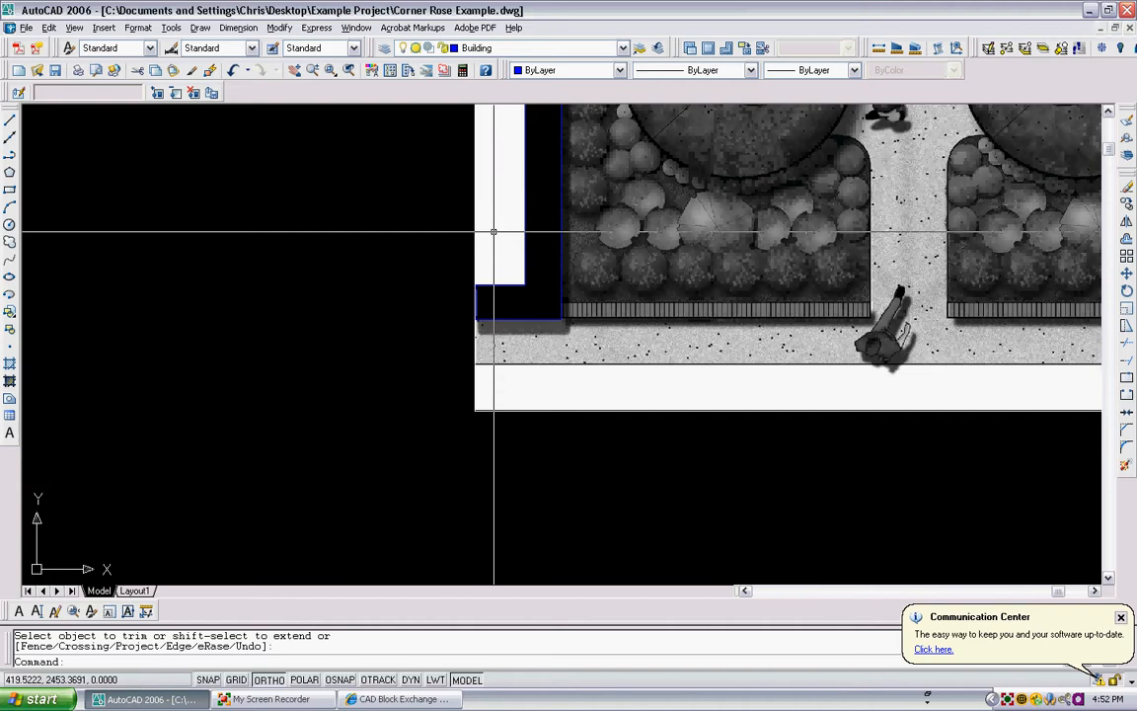
- Trim the overlapping line ends at the inner corner of the wall notch at the plan's upper-right corner
scroll(493, 232, "down", 4)
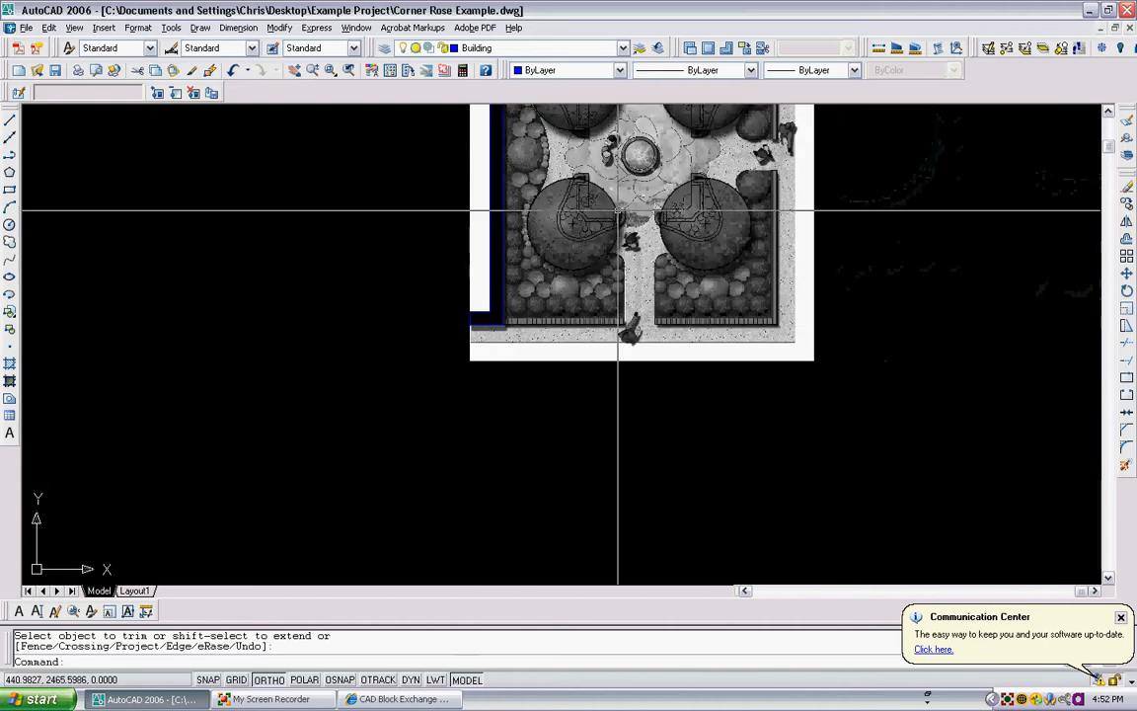
middle_click_drag(618, 210, 533, 343)
middle_click_drag(488, 216, 484, 370)
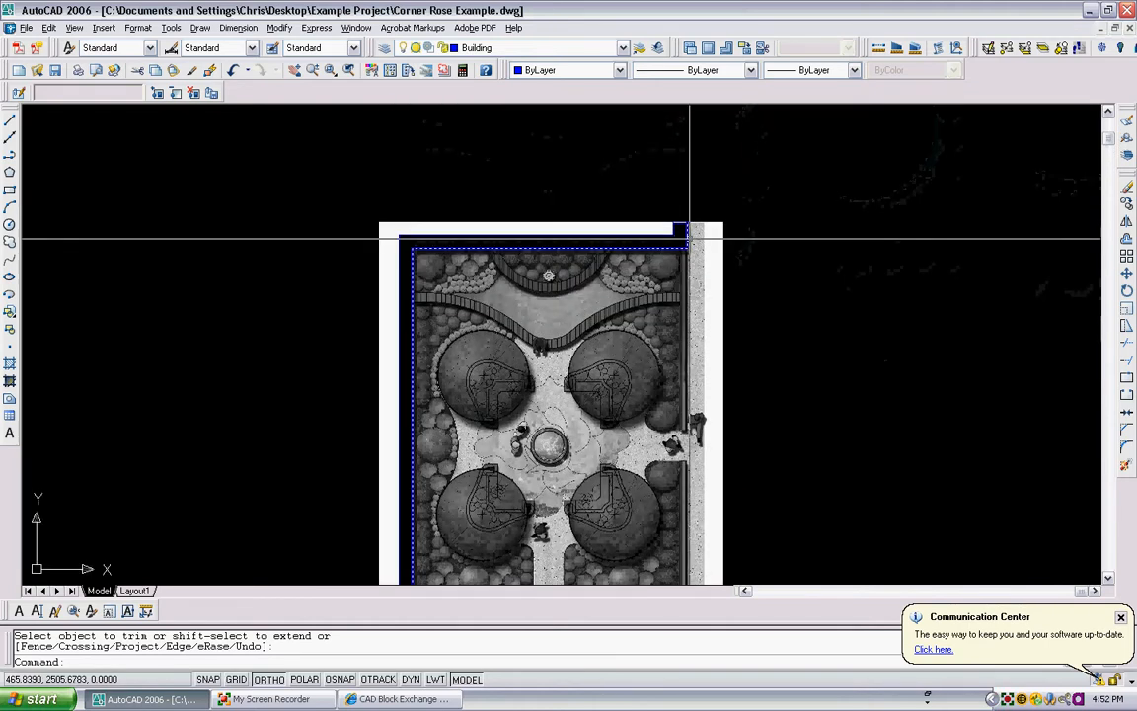
scroll(689, 238, "up", 3)
scroll(690, 233, "up", 8)
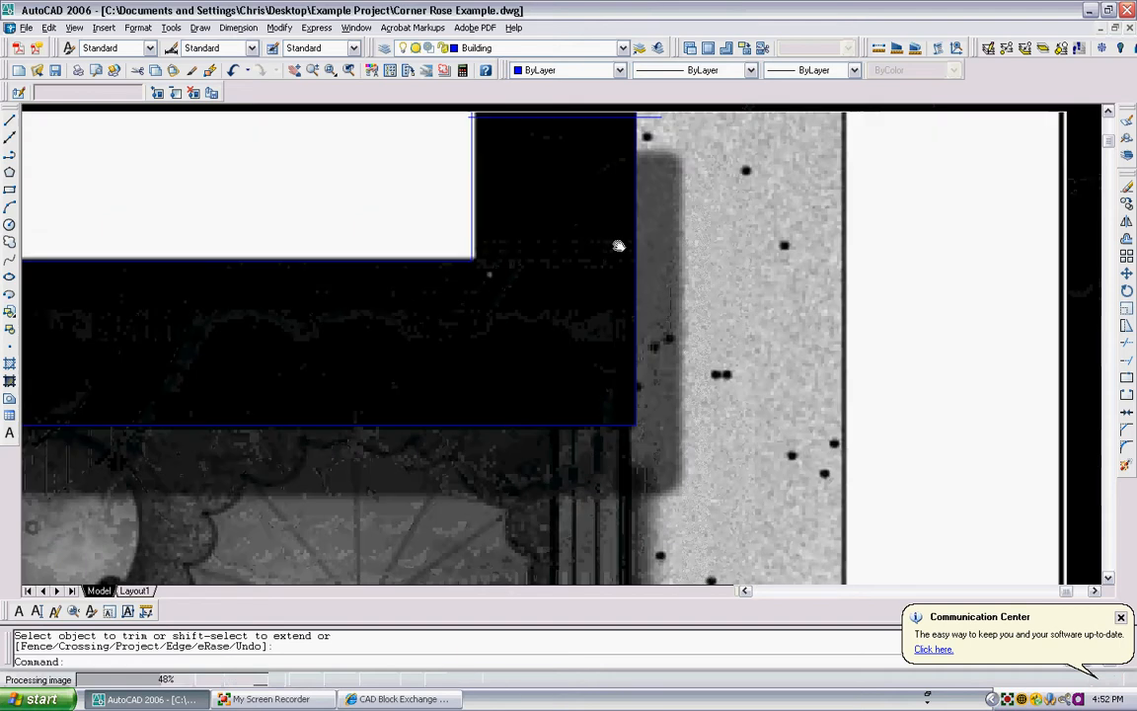
scroll(476, 203, "up", 3)
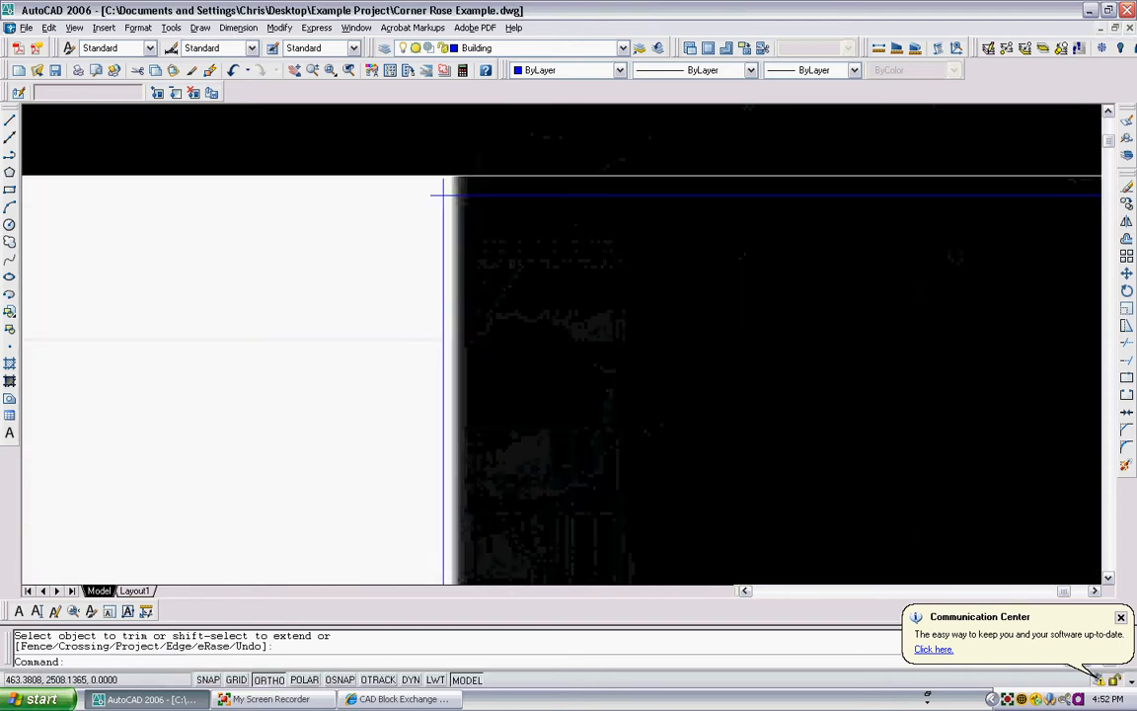
scroll(468, 218, "up", 2)
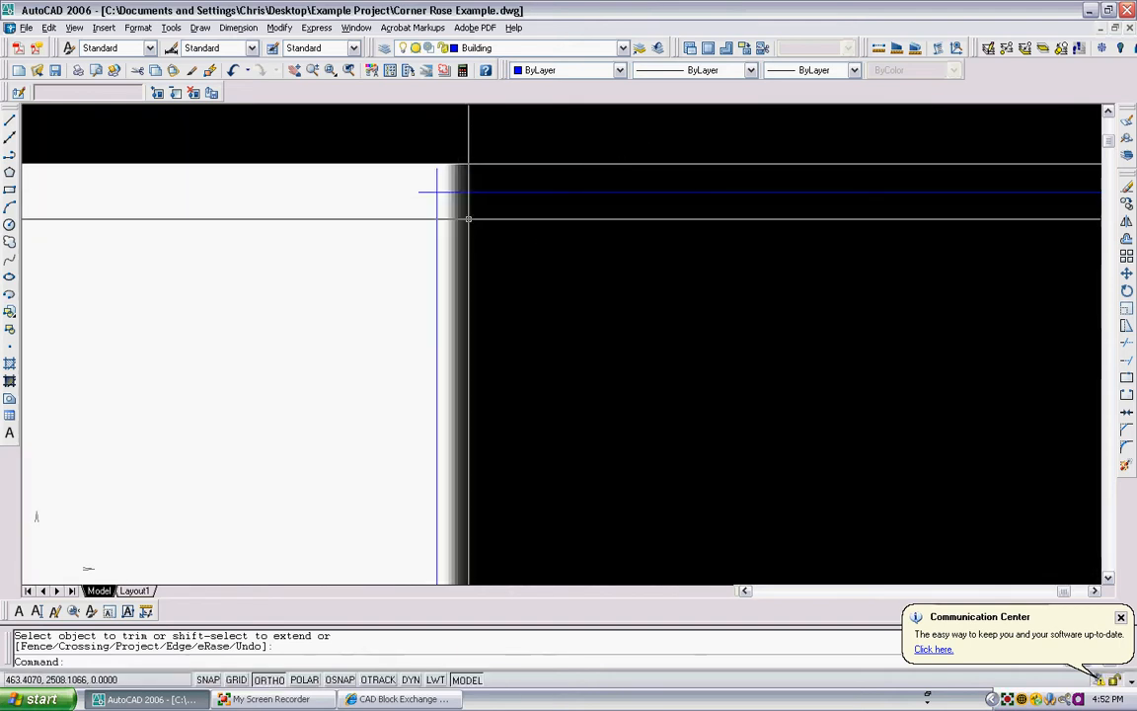
key("Return")
left_click(466, 216)
left_click(418, 170)
key("Return")
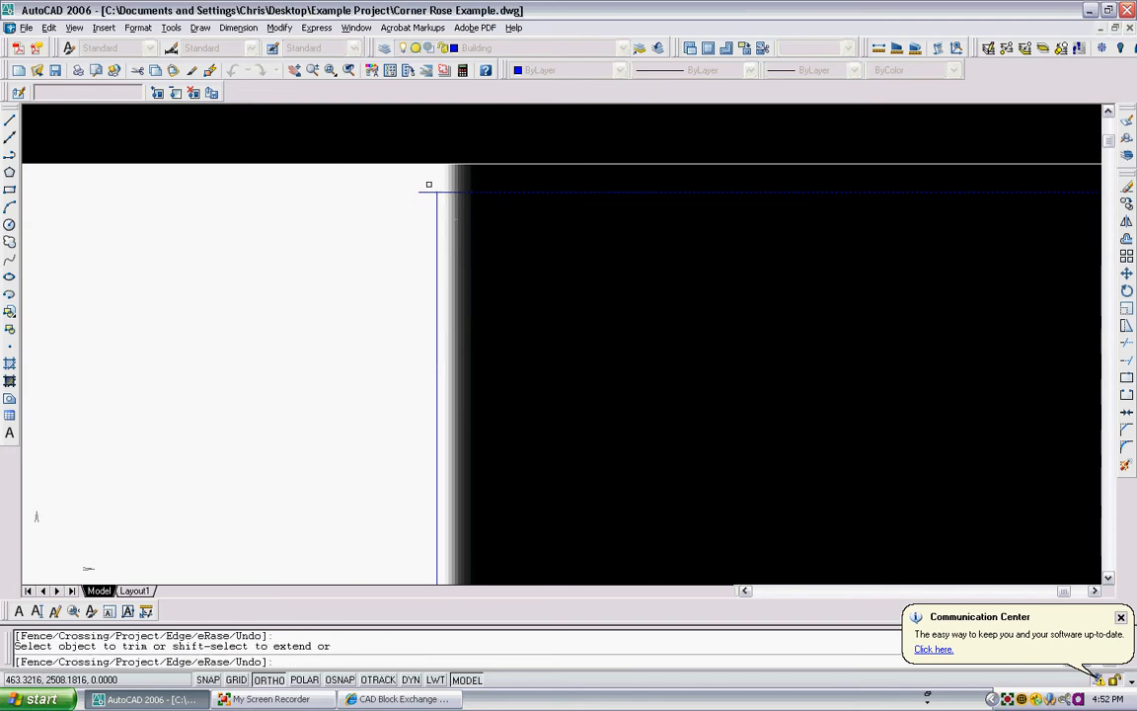
key("Return")
- Trim the crossing line ends along the outer edge of the upper-right wall notch
mouse_move(428, 185)
middle_mouse_down()
mouse_move(483, 263)
mouse_move(146, 291)
middle_mouse_up()
scroll(600, 249, "up", 4)
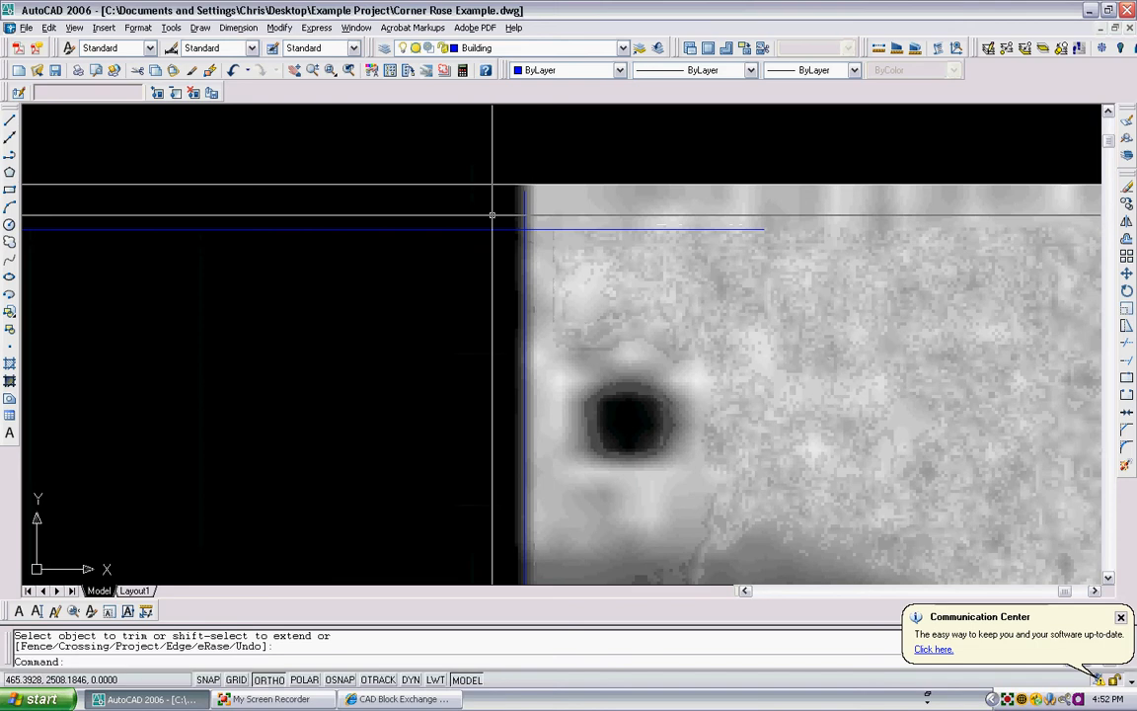
type("tr")
key("Return")
left_click(486, 224)
left_click(445, 186)
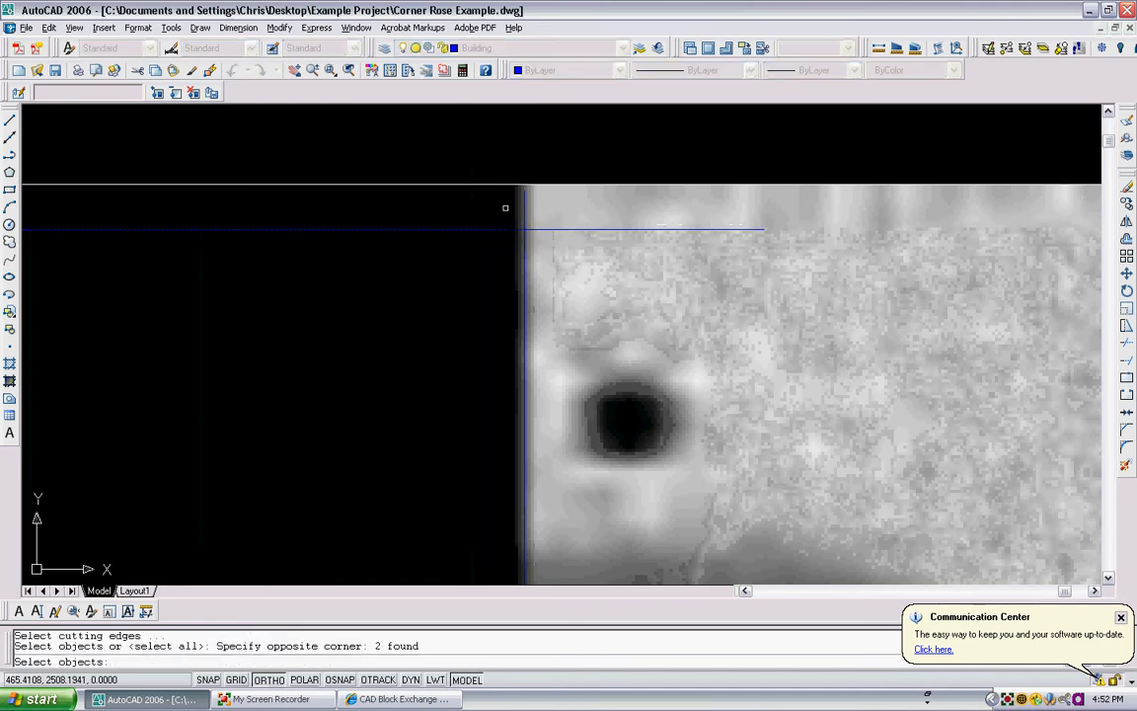
key("Return")
left_click(506, 208)
left_click(537, 202)
left_click(555, 241)
left_click(541, 213)
scroll(549, 215, "down", 4)
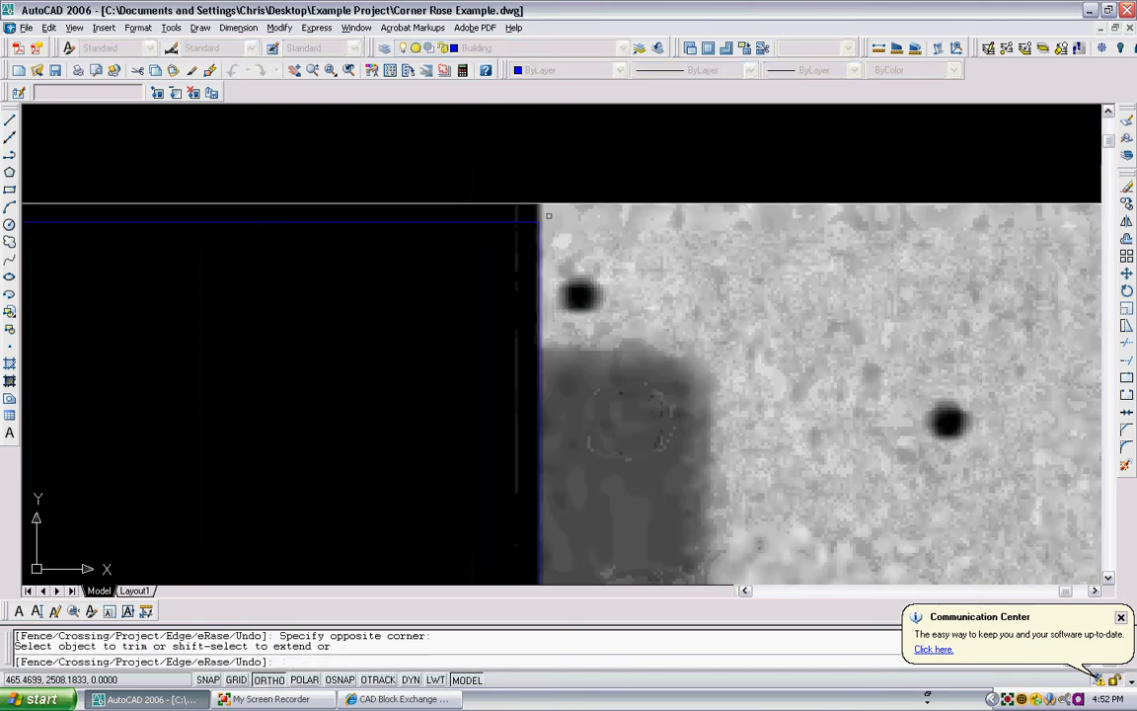
key("Escape")
- Start a Hatch with the SOLID pattern and pick an internal point inside the top wall band to fill it
scroll(545, 207, "down", 3)
scroll(549, 210, "down", 4)
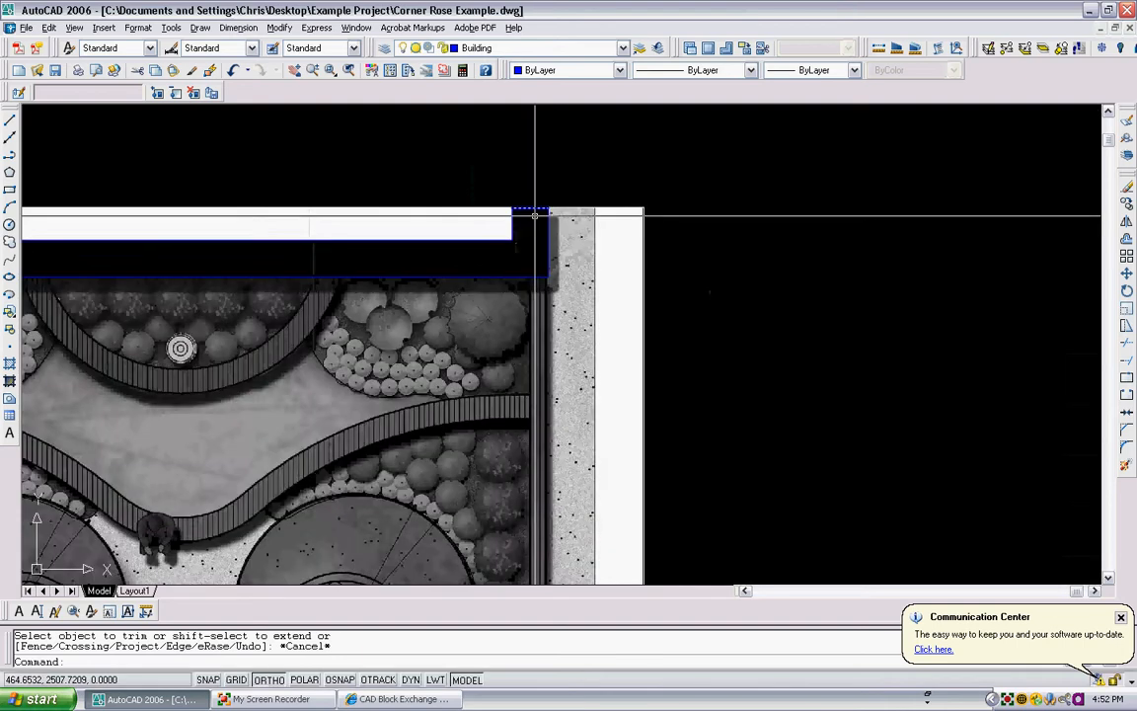
scroll(441, 269, "down", 2)
middle_click_drag(385, 290, 513, 214)
middle_click_drag(513, 213, 628, 149)
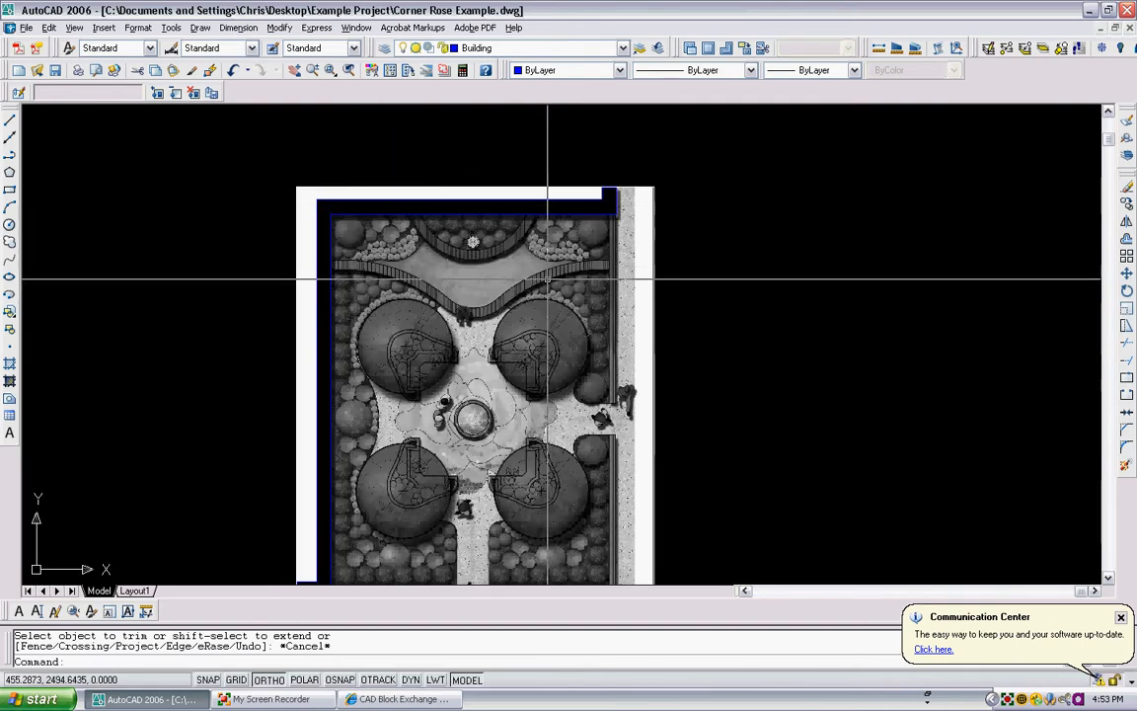
key("Return")
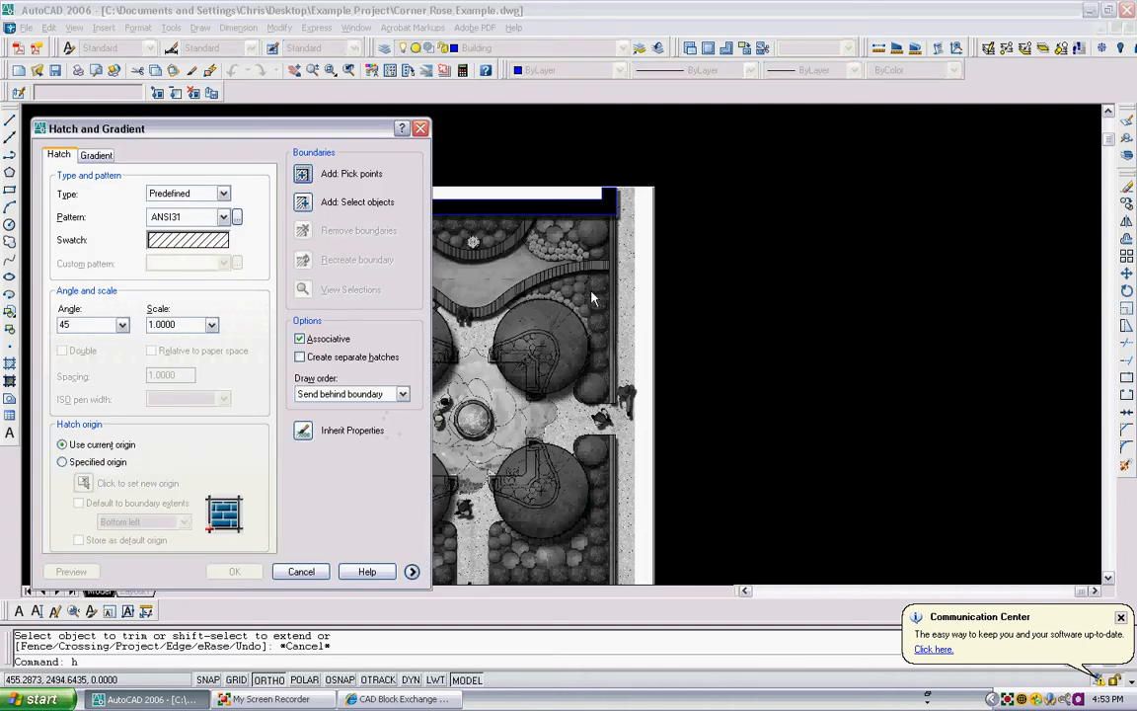
left_click(177, 242)
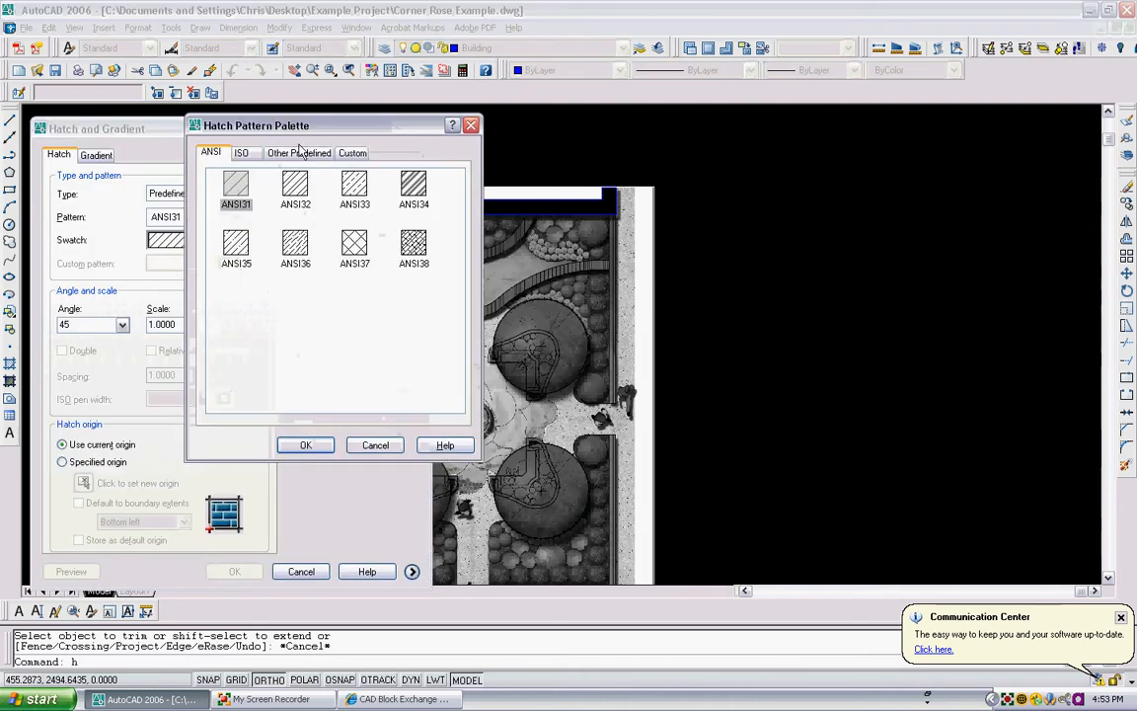
left_click(240, 152)
left_click(299, 152)
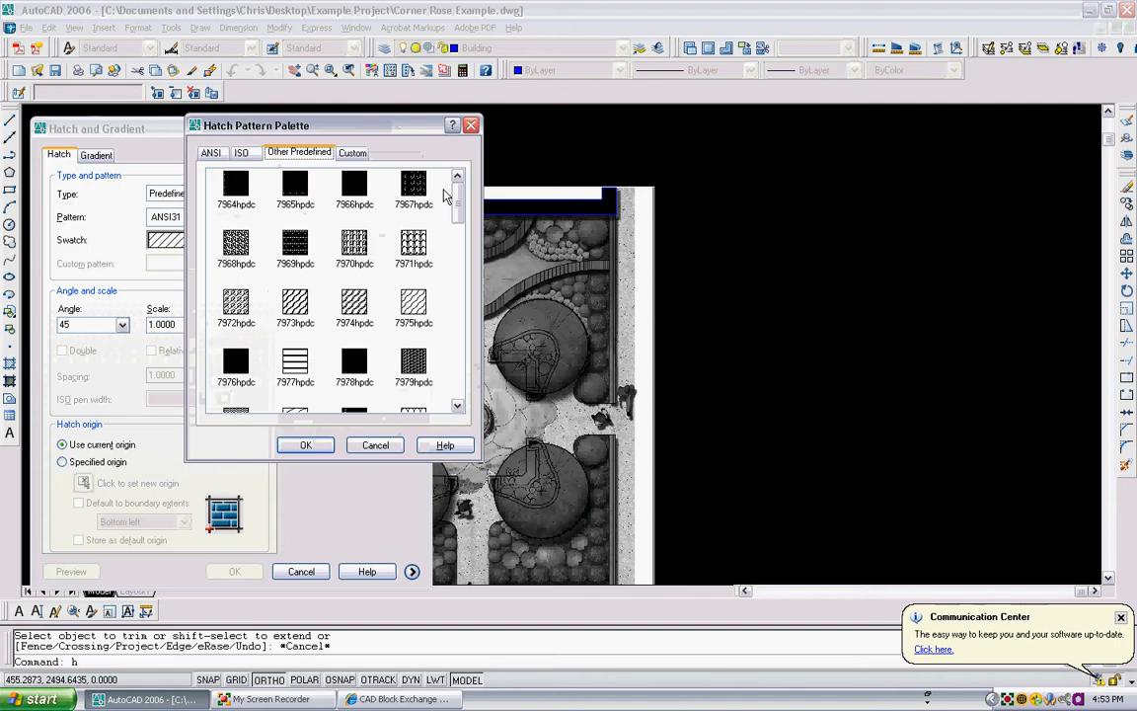
scroll(406, 217, "down", 8)
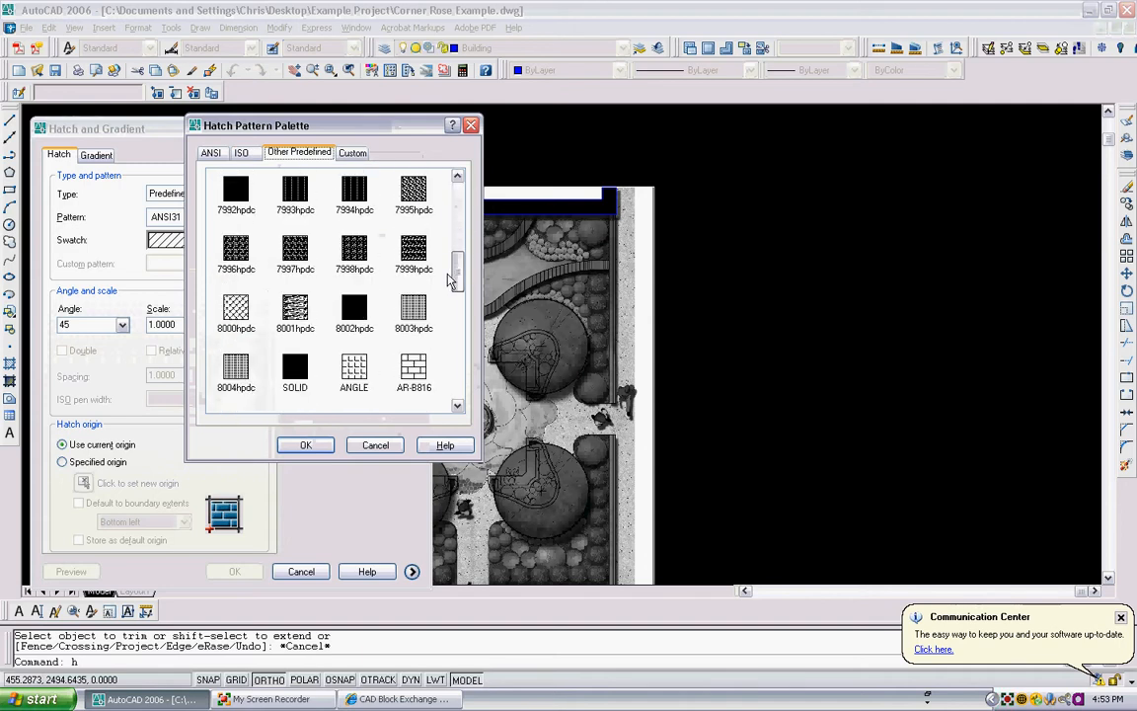
left_click(296, 306)
left_click(305, 445)
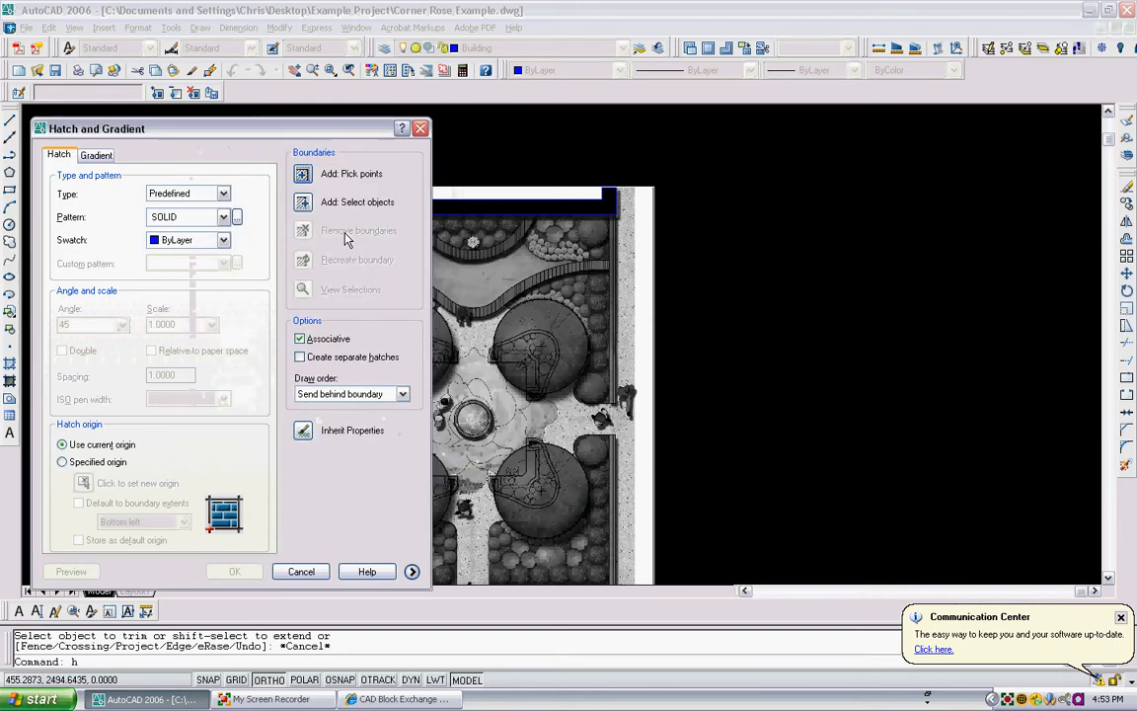
left_click(302, 174)
scroll(382, 197, "up", 3)
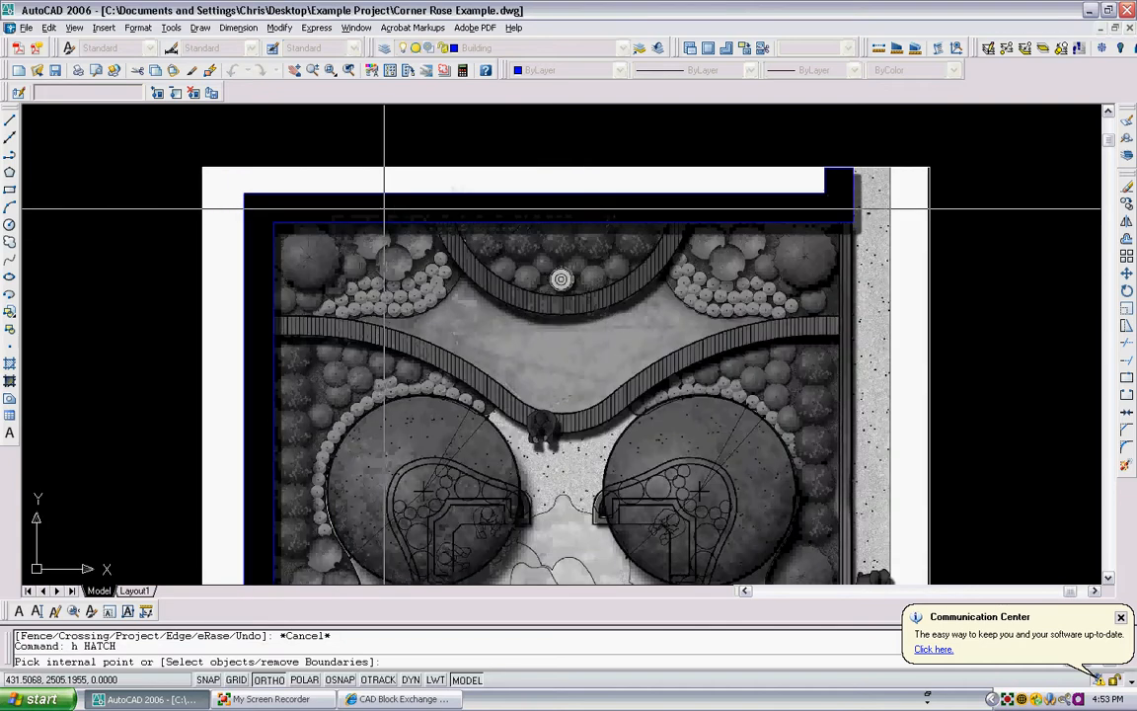
left_click(382, 207)
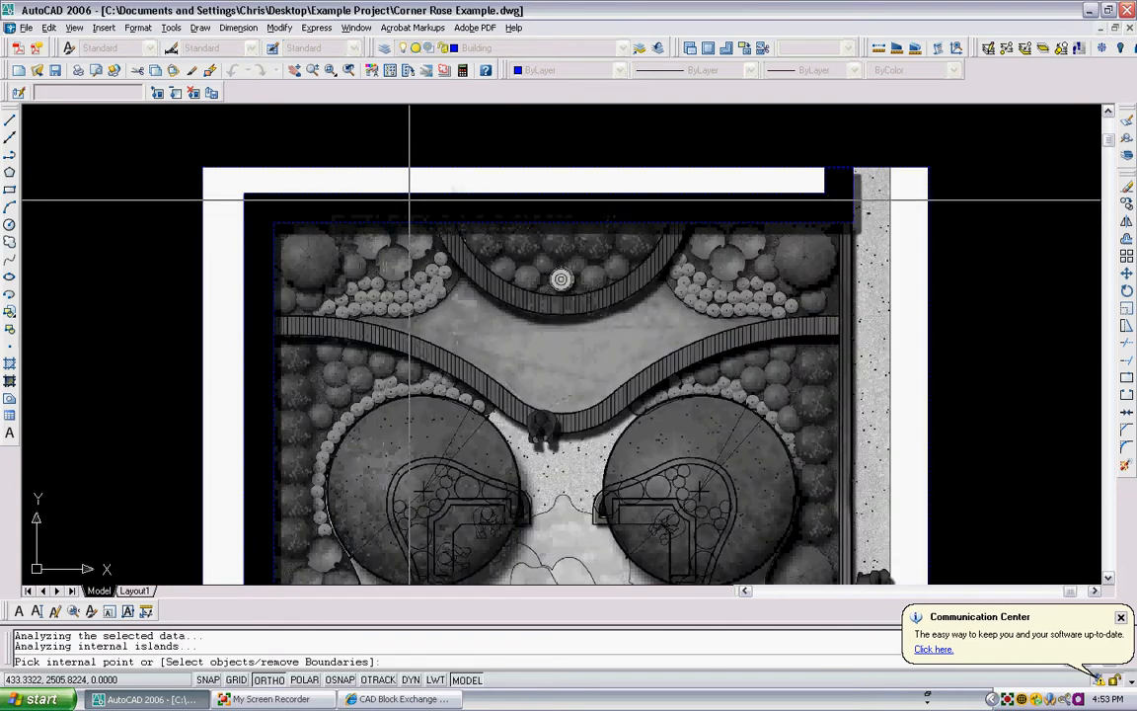
key("Return")
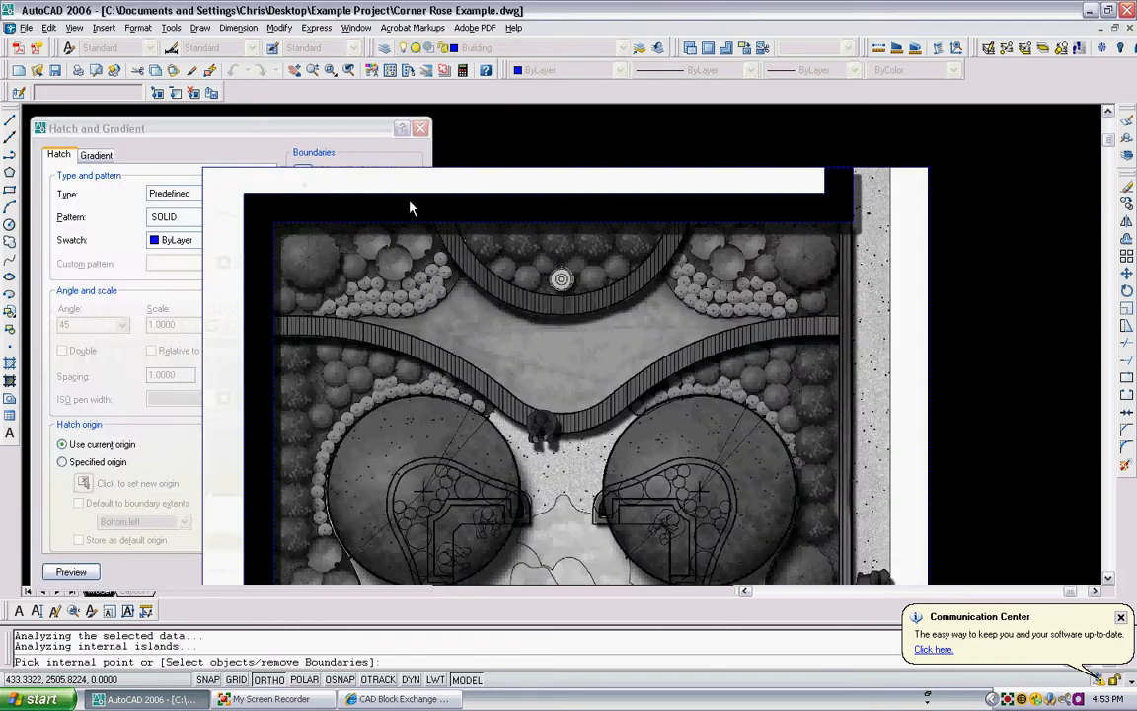
key("Return")
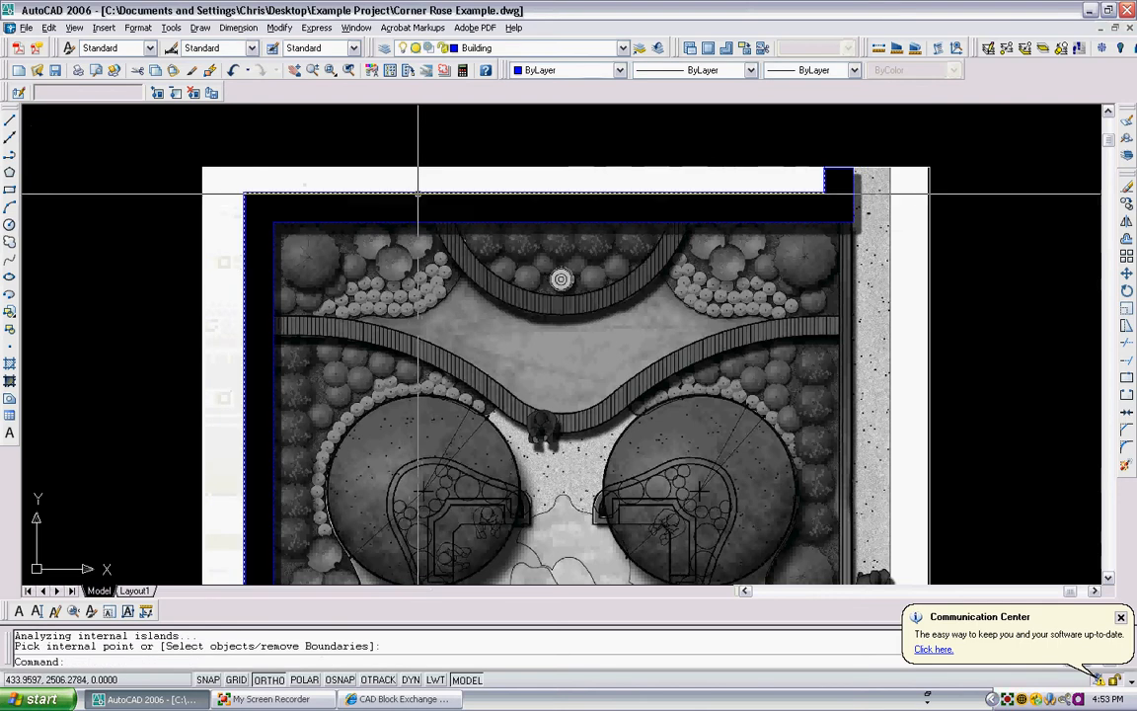
- Repeat the SOLID hatch by picking an internal point within the top wall area and applying it
scroll(406, 180, "up", 2)
left_click(406, 193)
left_click(399, 186)
scroll(399, 186, "down", 3)
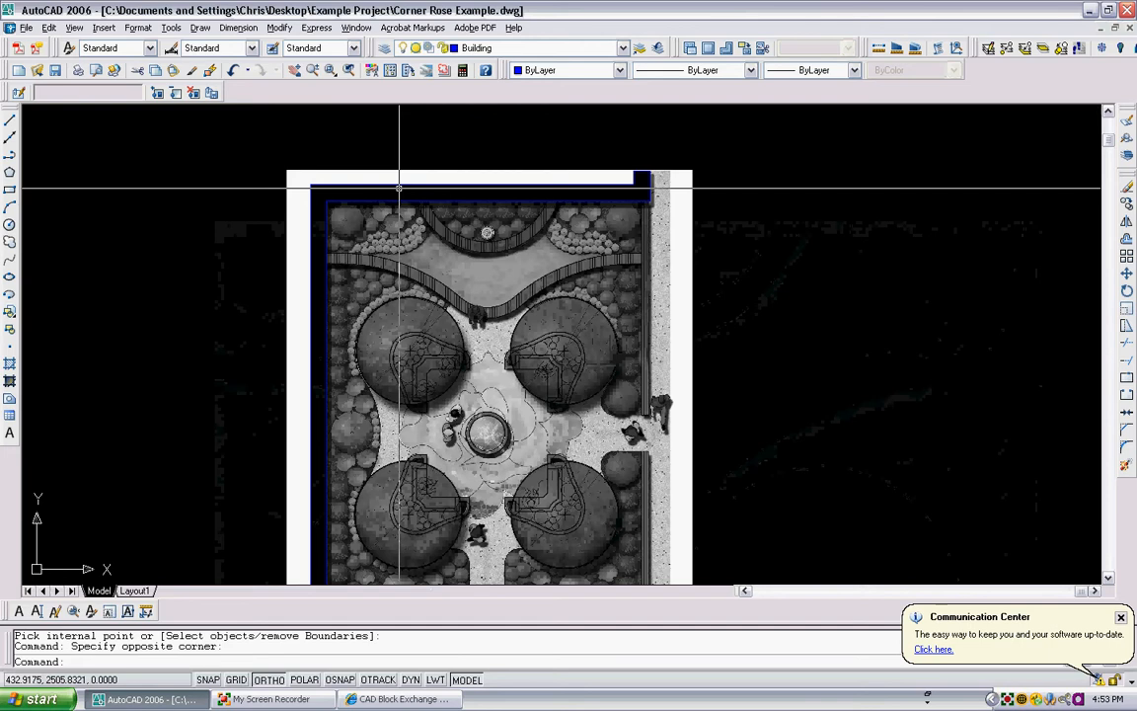
type("h")
key("Return")
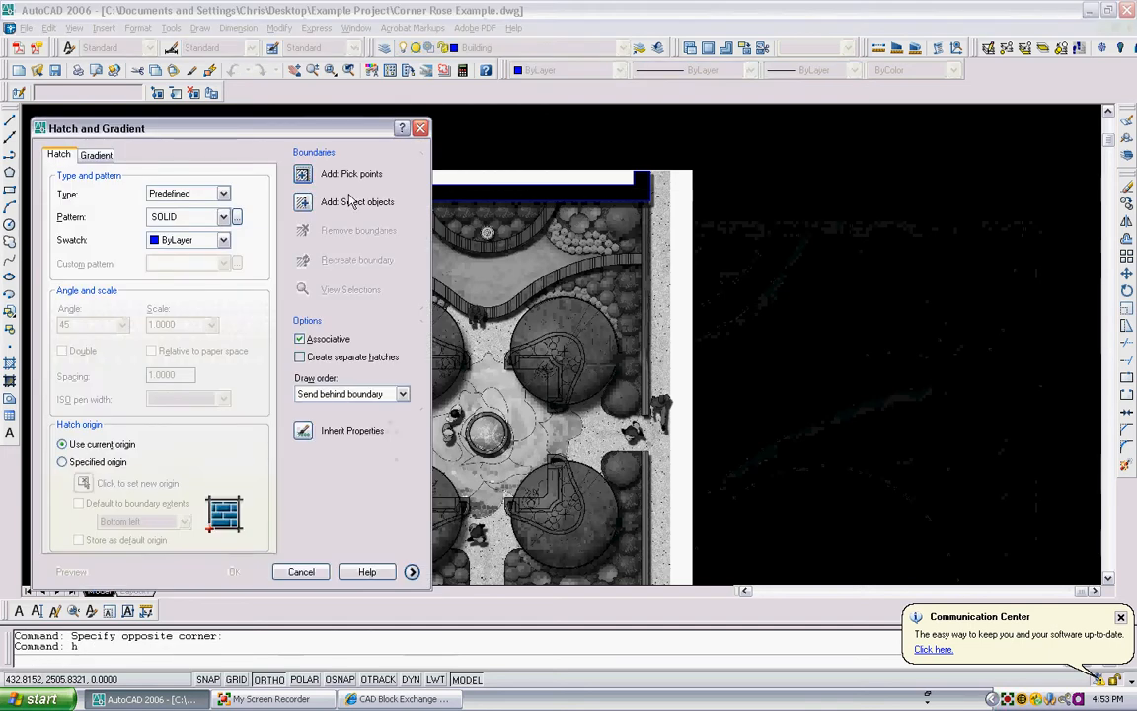
left_click(306, 175)
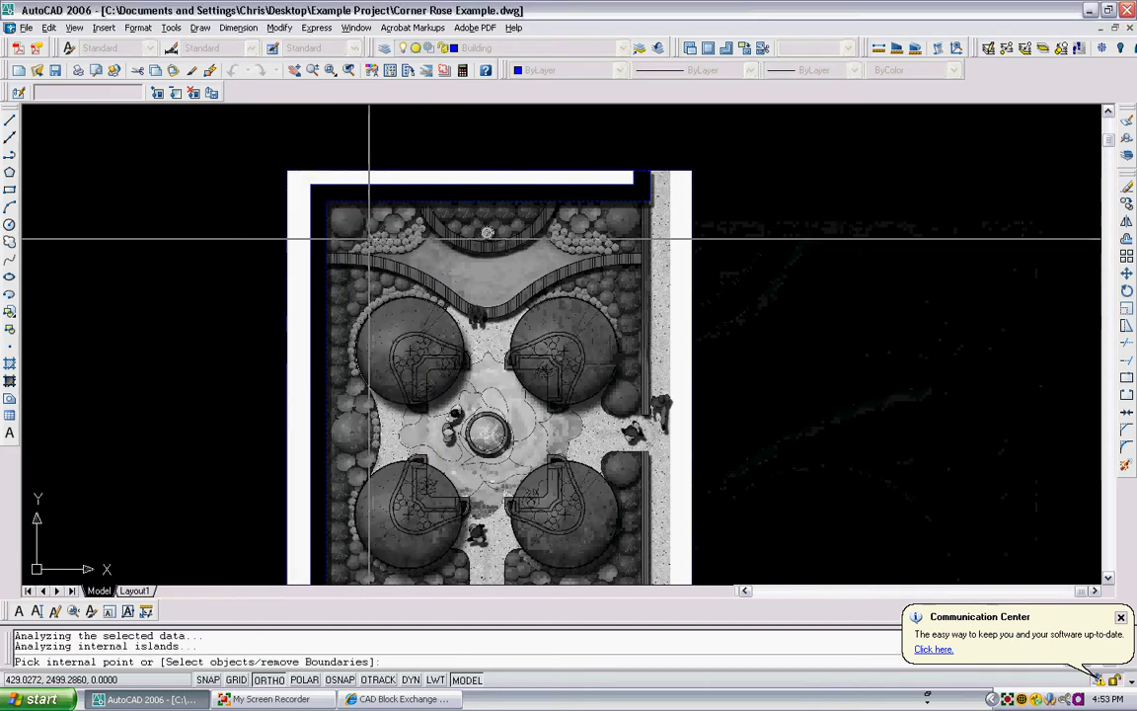
key("Return")
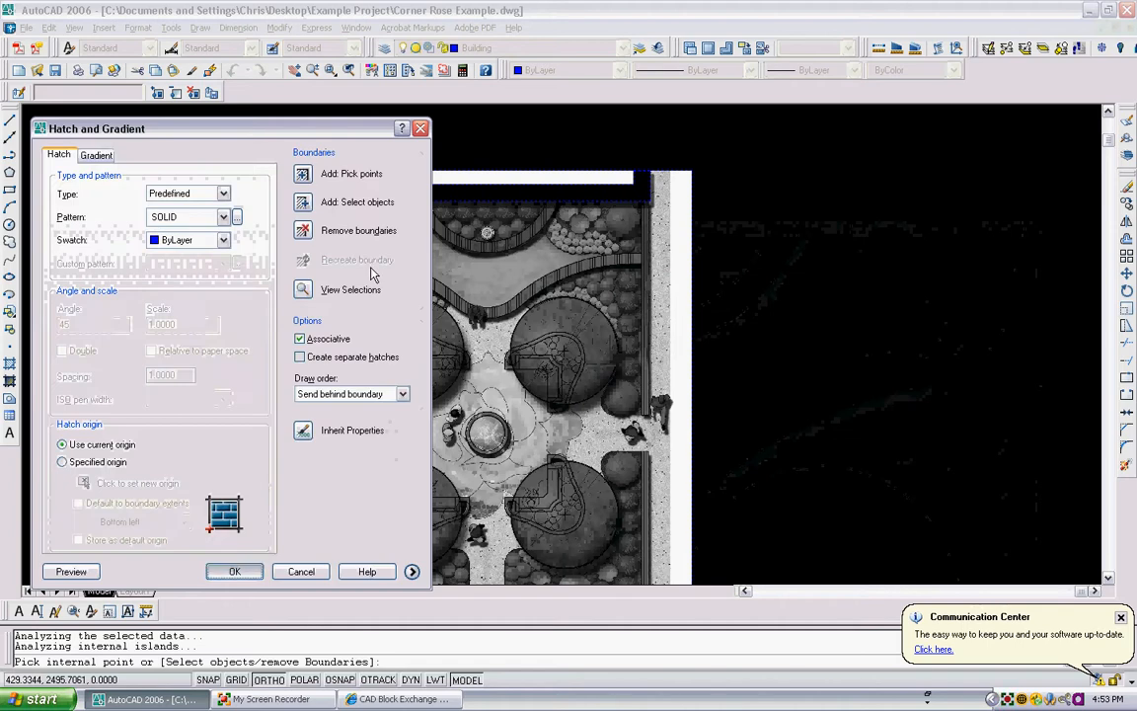
key("Return")
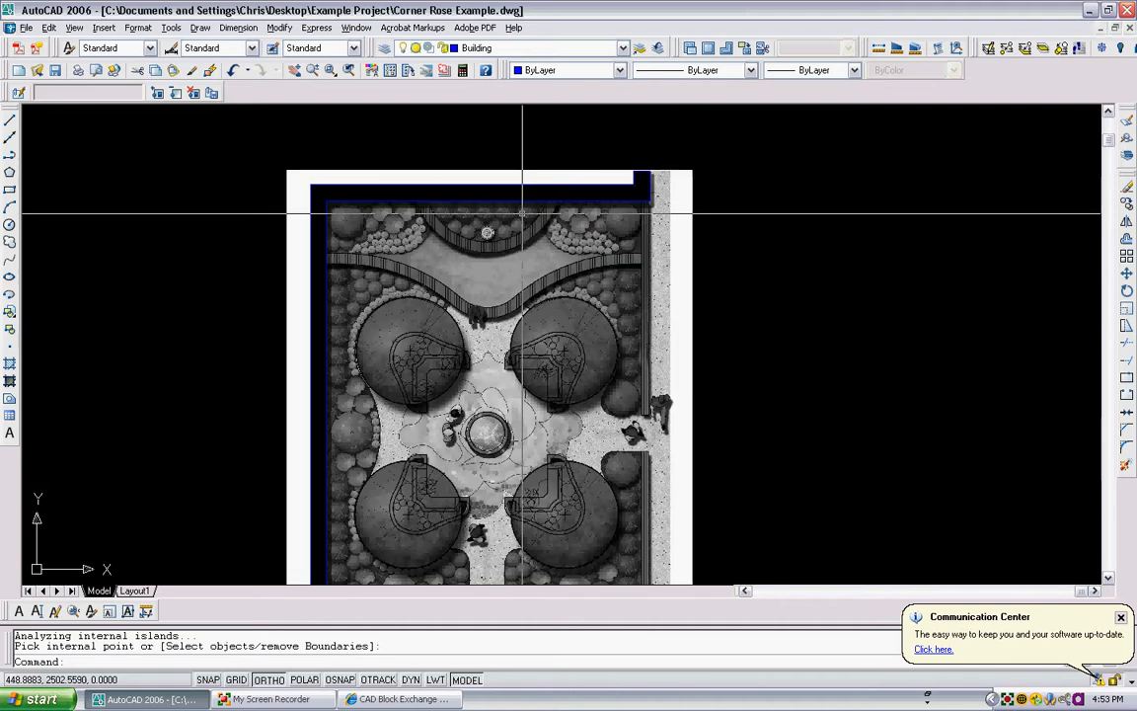
- Select the plan image and send it to the back of the draw order so the solid hatch shows
scroll(681, 170, "up", 2)
scroll(724, 146, "up", 4)
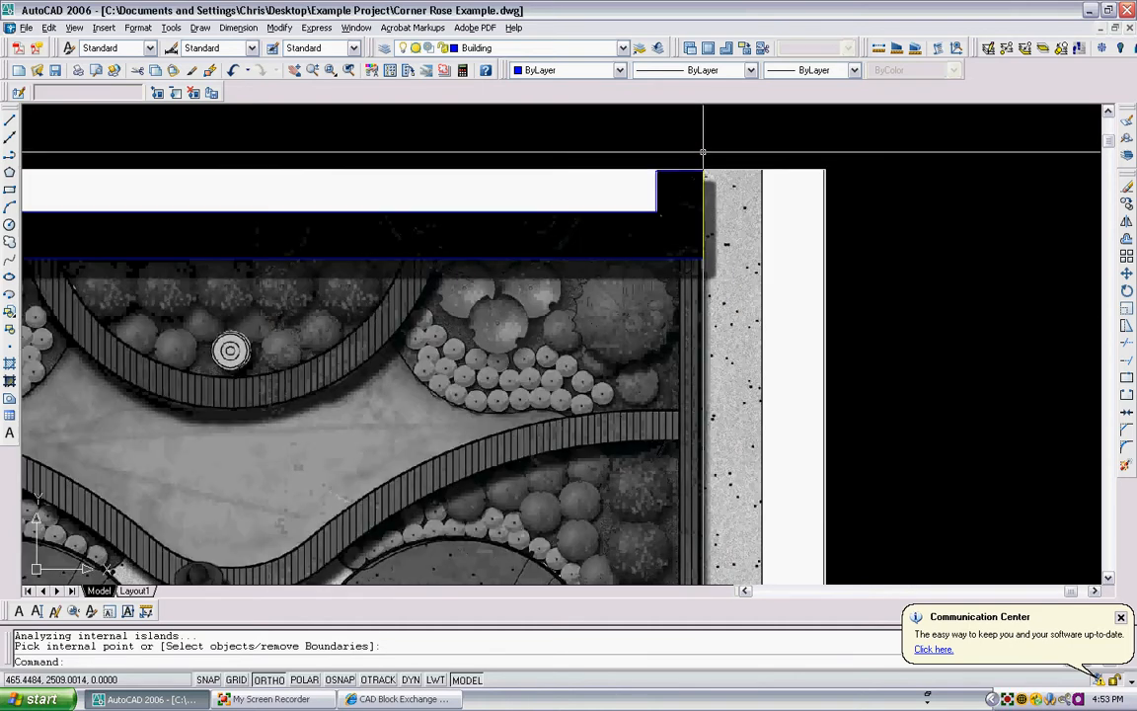
scroll(663, 169, "up", 2)
scroll(771, 155, "down", 5)
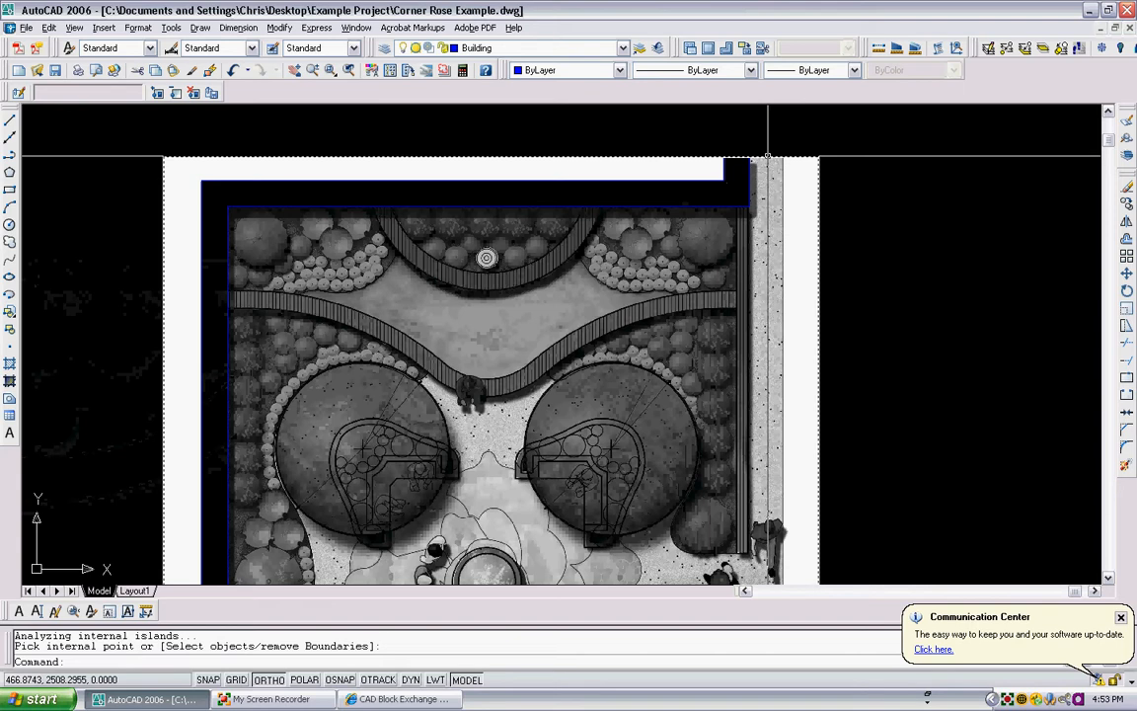
left_click(768, 155)
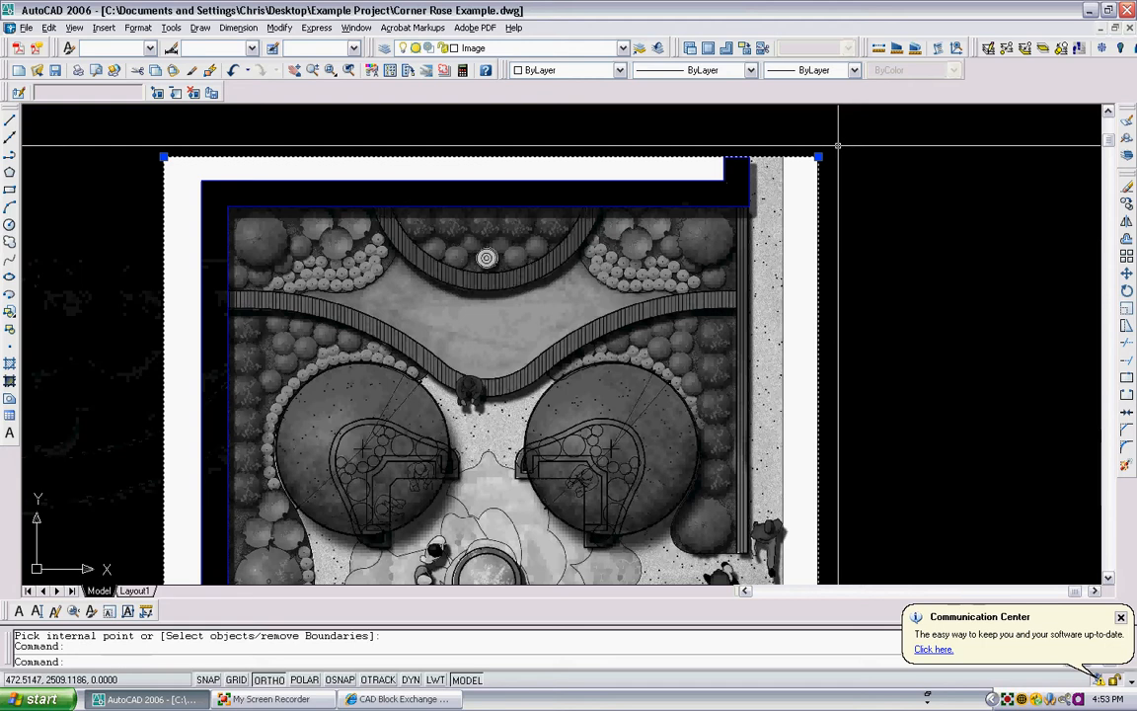
key("Escape")
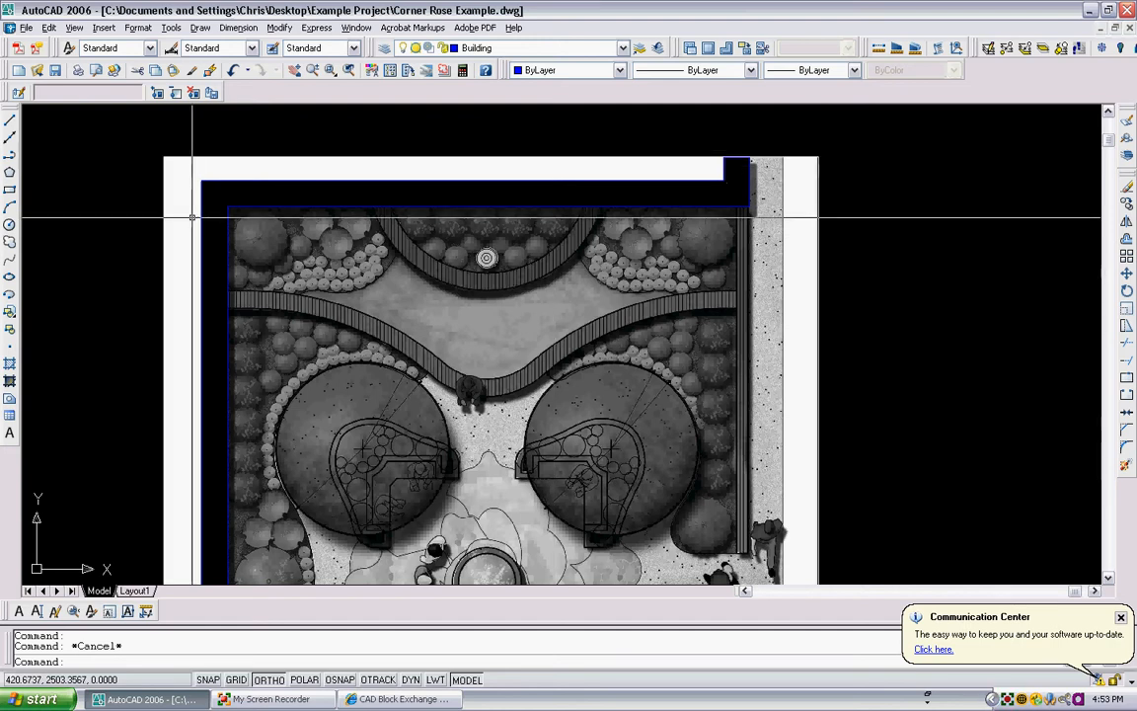
left_click(558, 48)
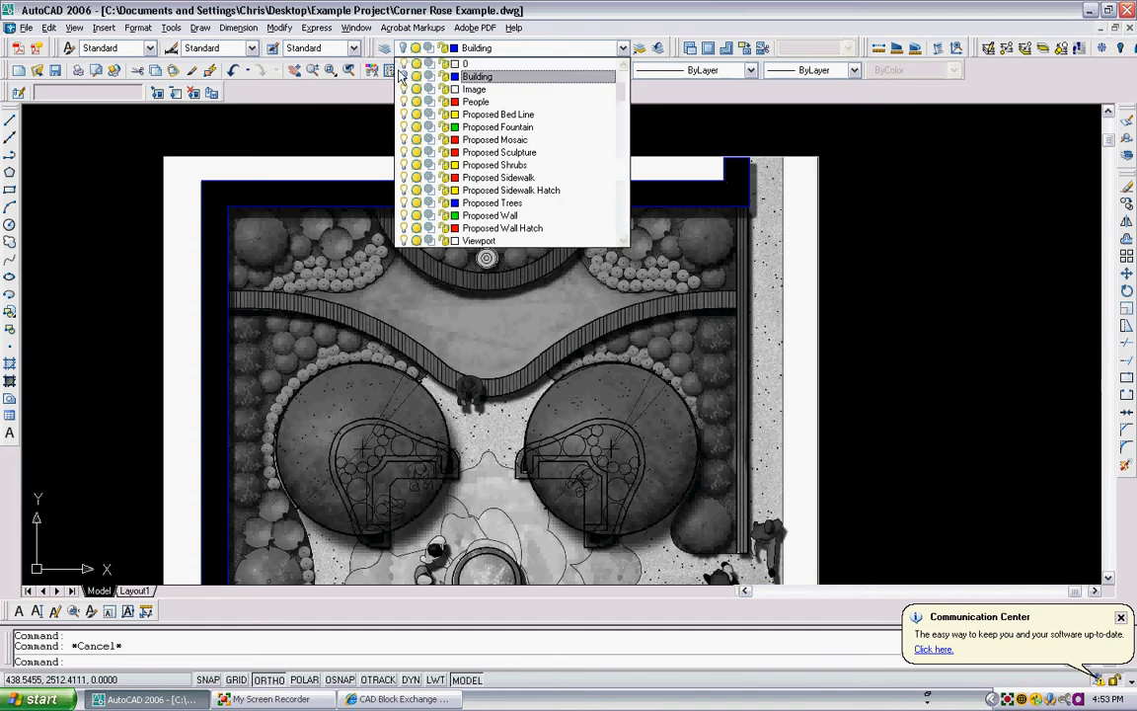
left_click(813, 178)
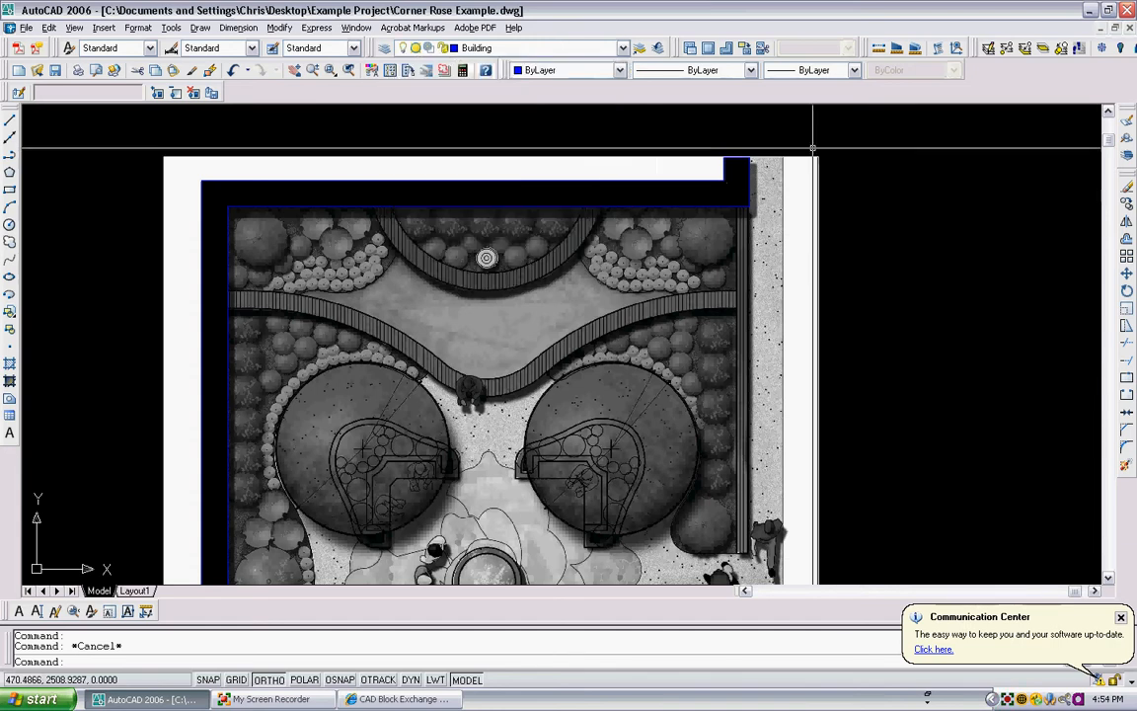
left_click(816, 170)
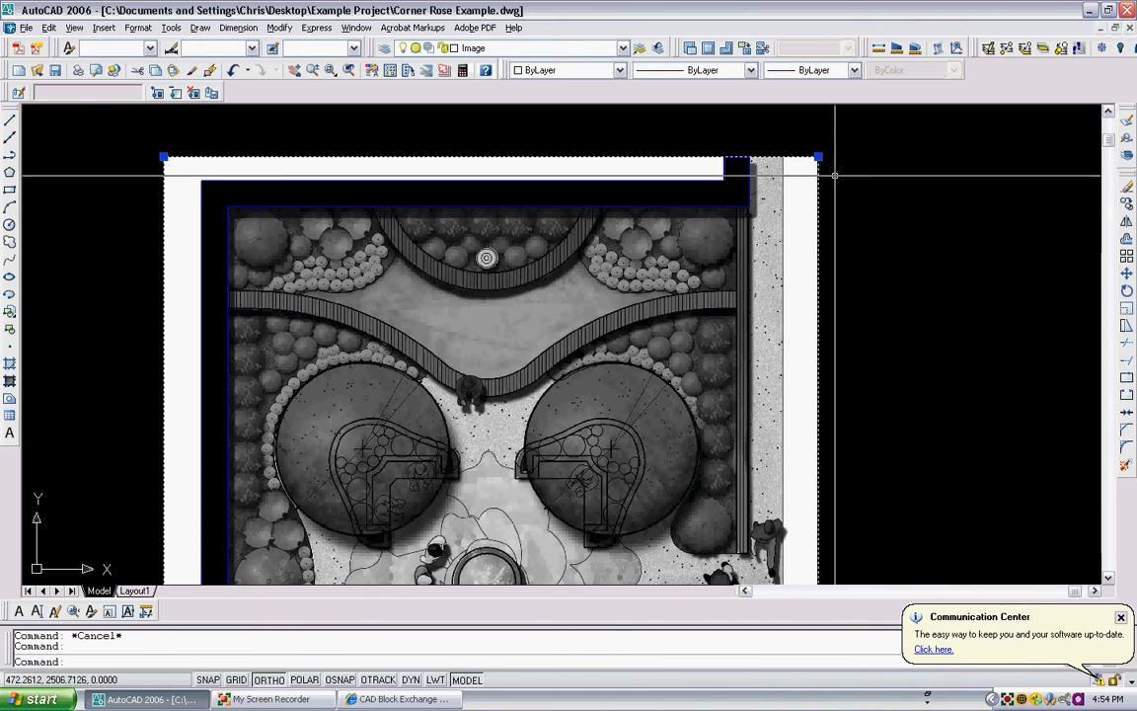
right_click(834, 168)
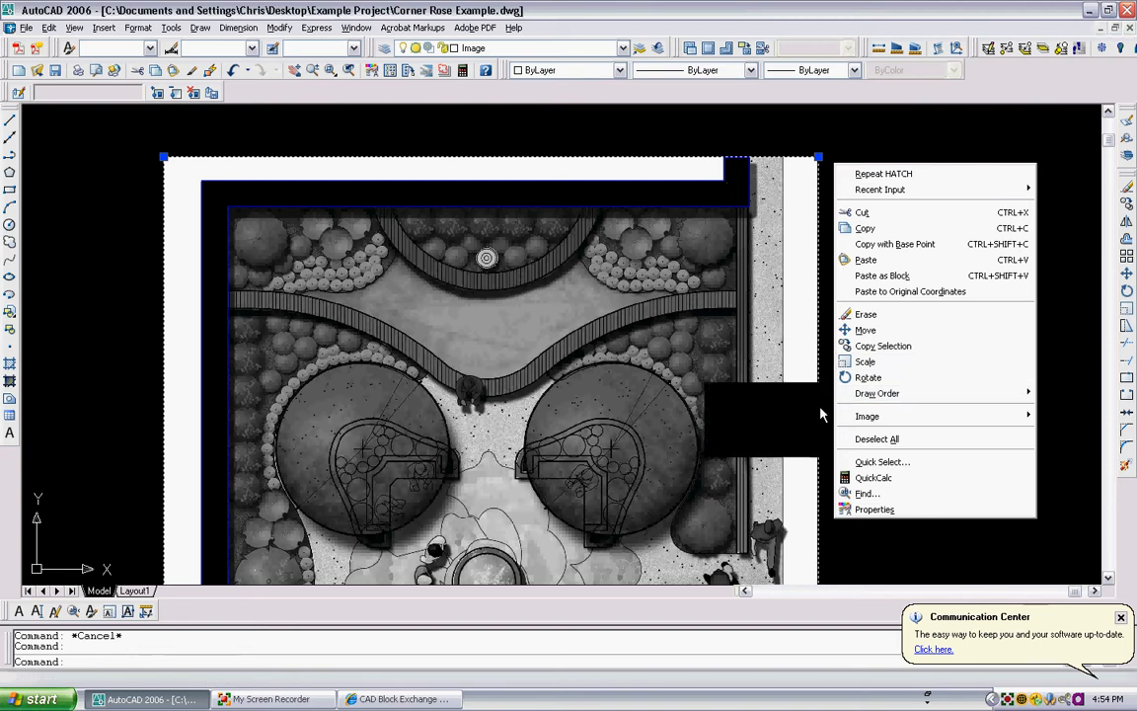
mouse_move(973, 398)
left_click(755, 408)
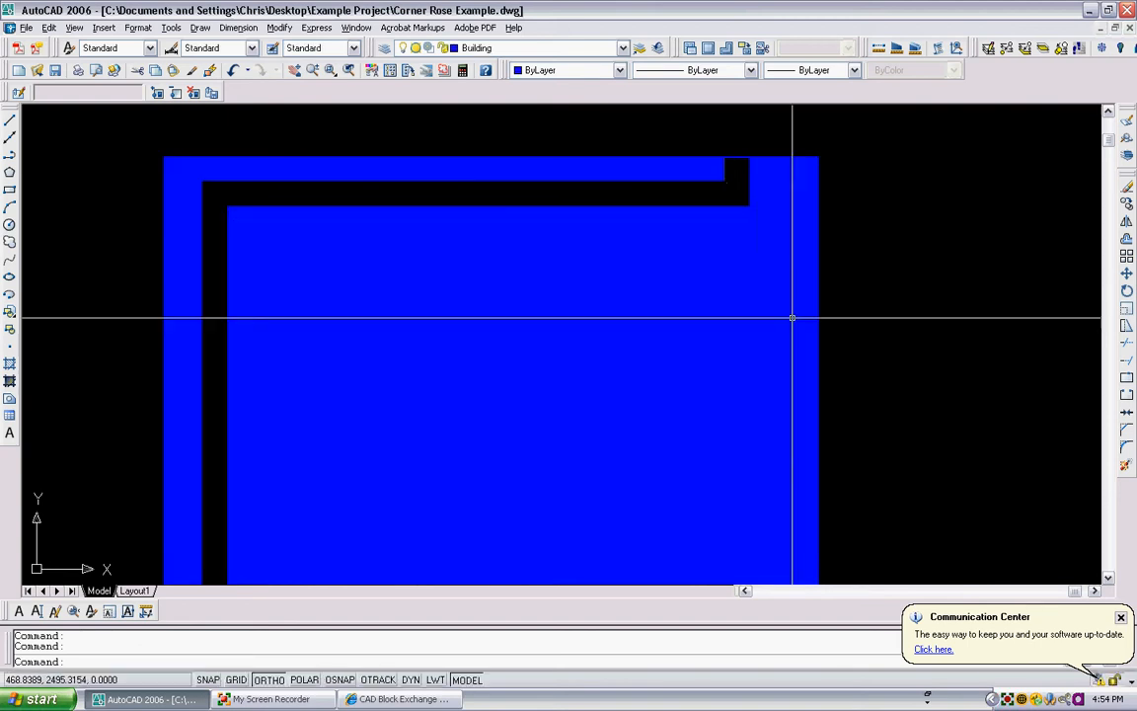
scroll(793, 317, "down", 3)
left_click(685, 186)
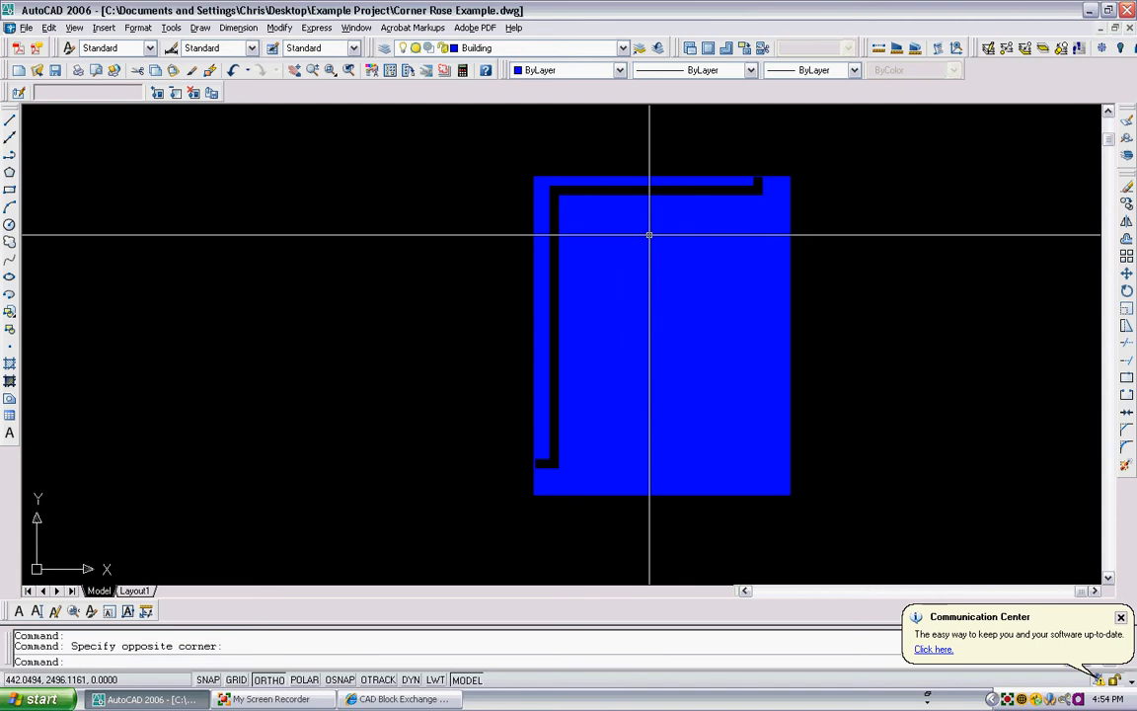
- Erase the two solid hatches that filled the whole plan area instead of only the wall band
double_click(764, 320)
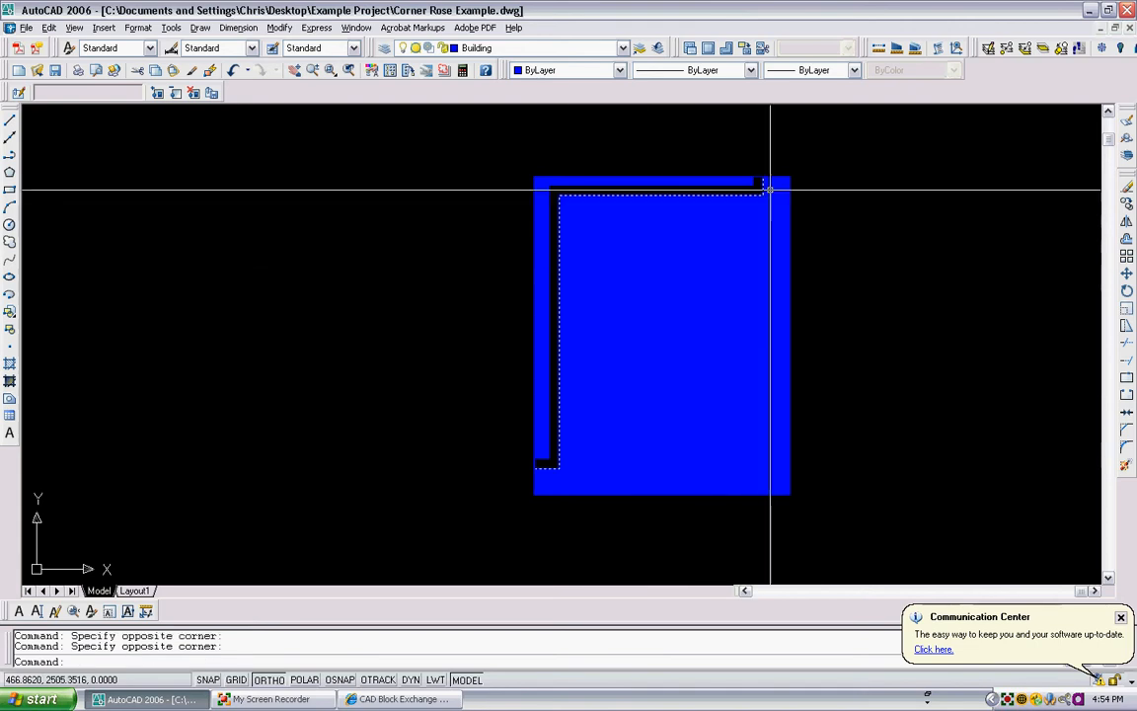
left_click(785, 184)
key("Delete")
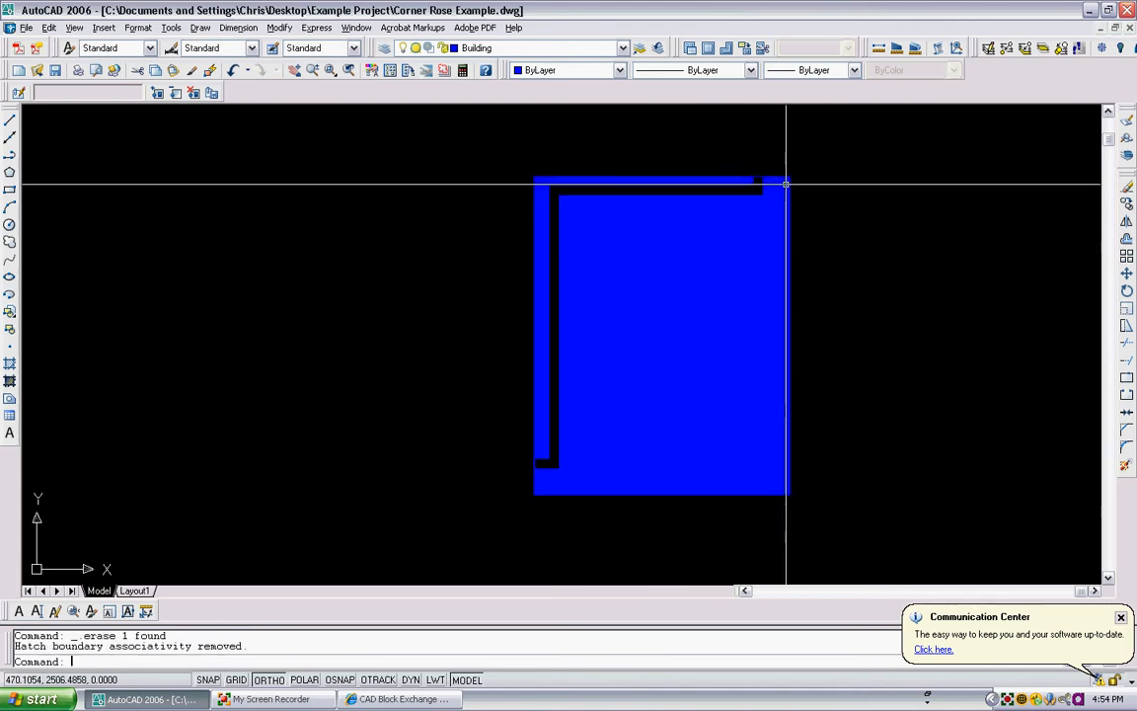
left_click(784, 185)
key("Delete")
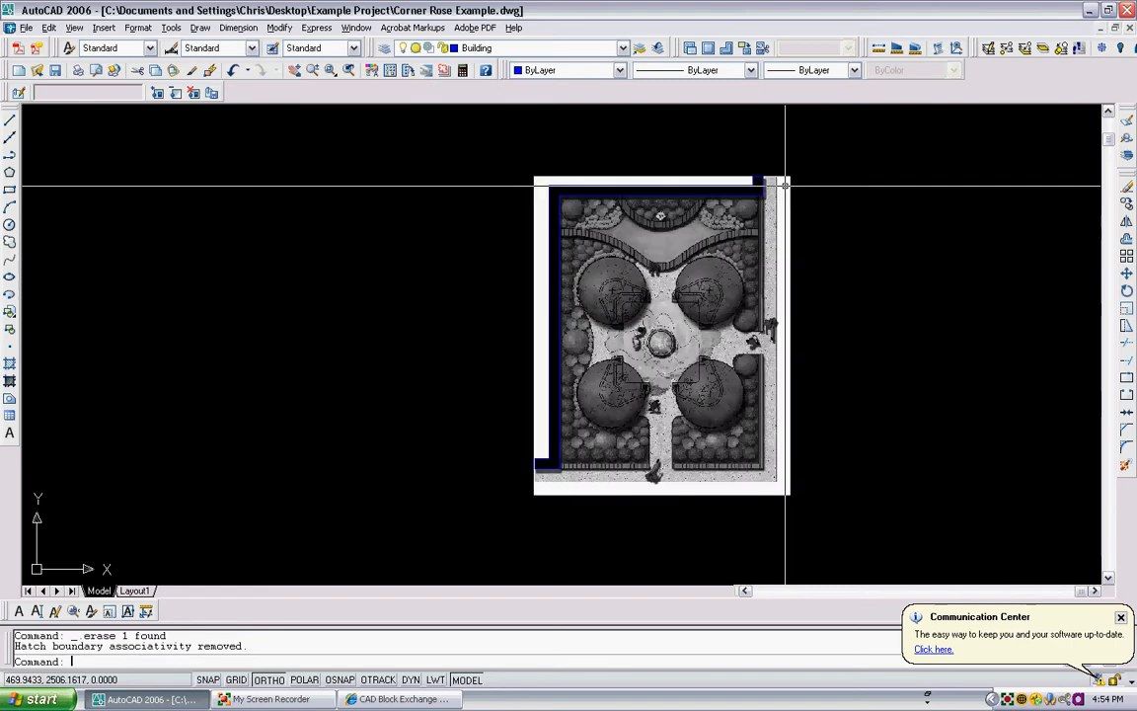
- Unload the Corner Rose BW image in the Image Manager
scroll(688, 139, "up", 3)
middle_click_drag(582, 221, 375, 191)
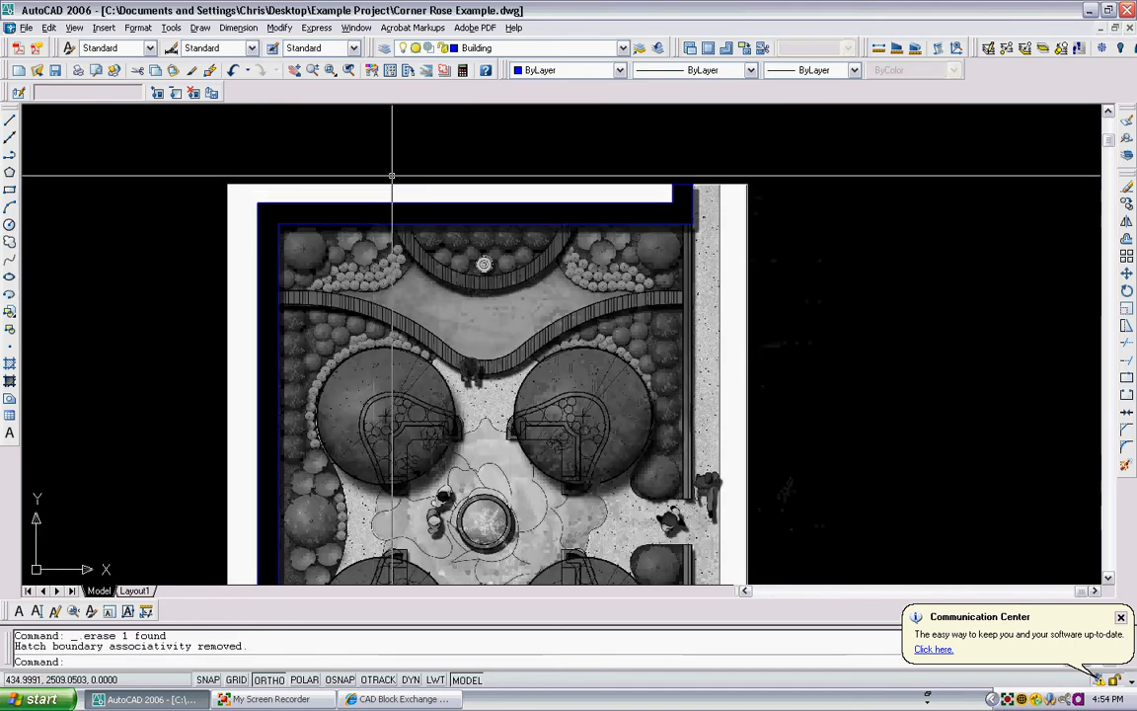
type("im")
key("Return")
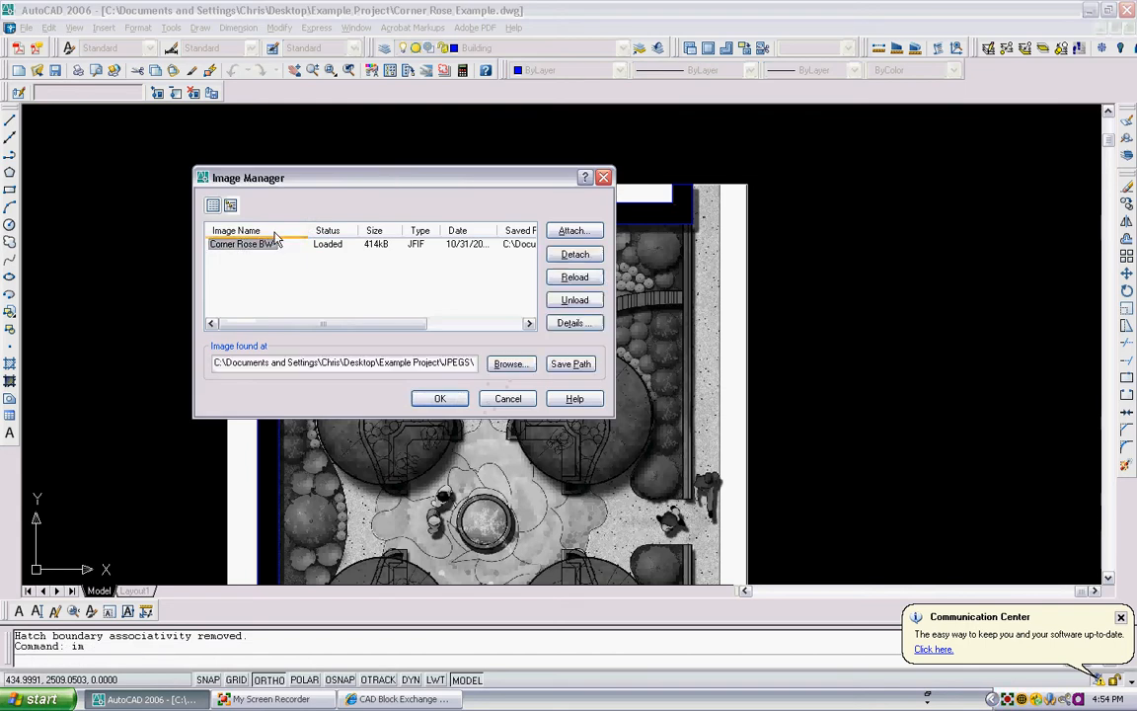
left_click(574, 299)
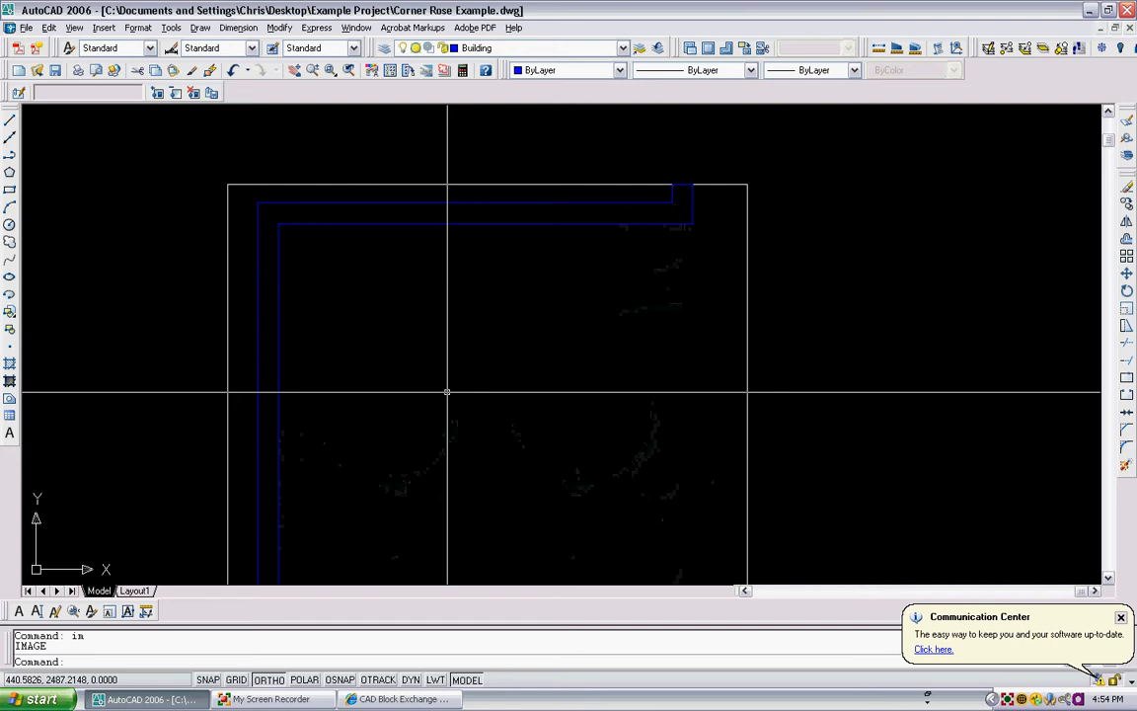
left_click(440, 398)
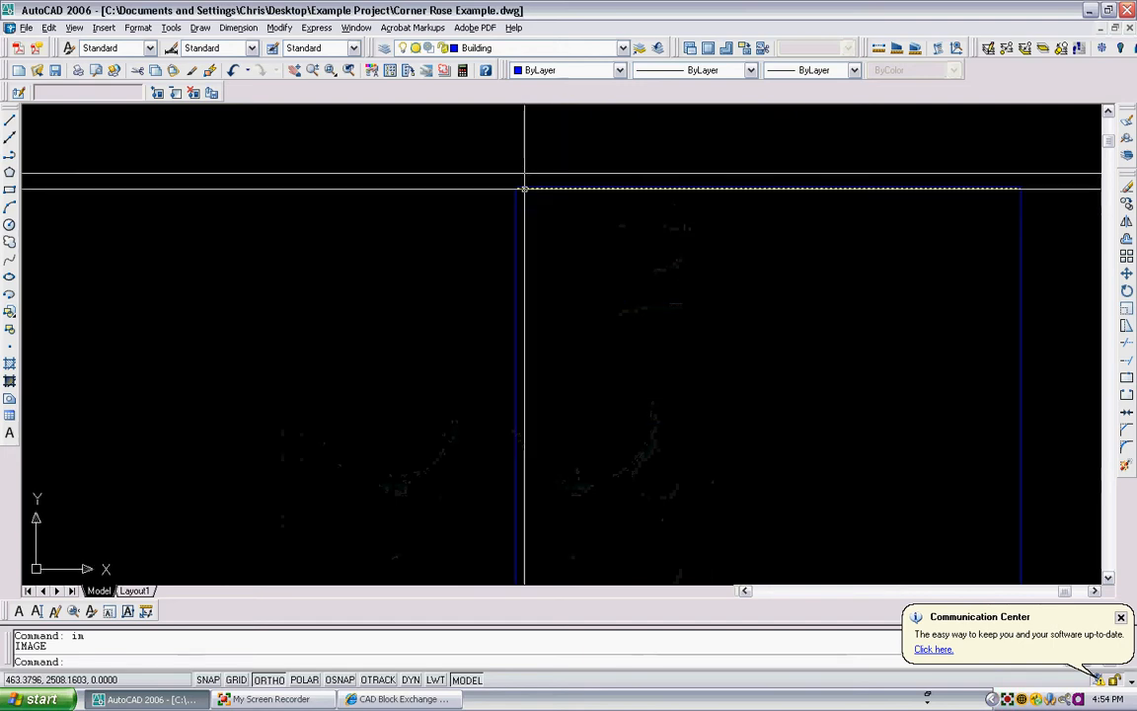
scroll(607, 266, "down", 7)
middle_click_drag(613, 278, 705, 195)
middle_click_drag(480, 381, 495, 229)
scroll(494, 229, "down", 3)
scroll(419, 363, "up", 12)
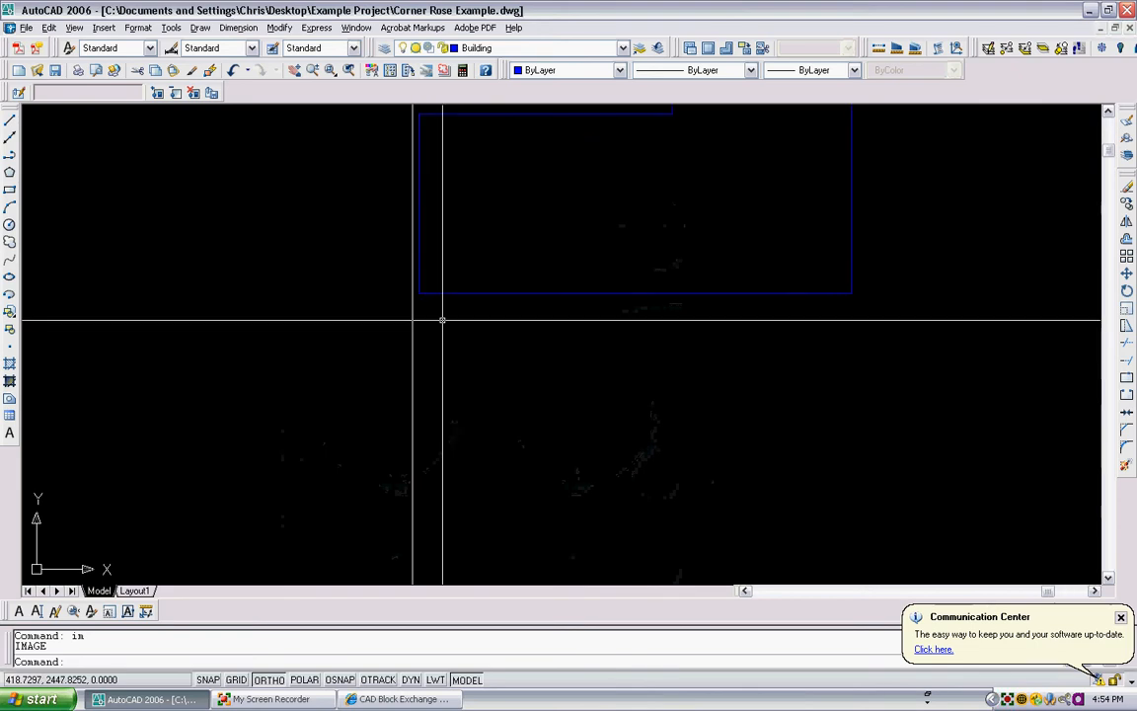
scroll(437, 307, "down", 3)
scroll(528, 231, "down", 2)
middle_click_drag(601, 216, 520, 278)
scroll(520, 277, "down", 2)
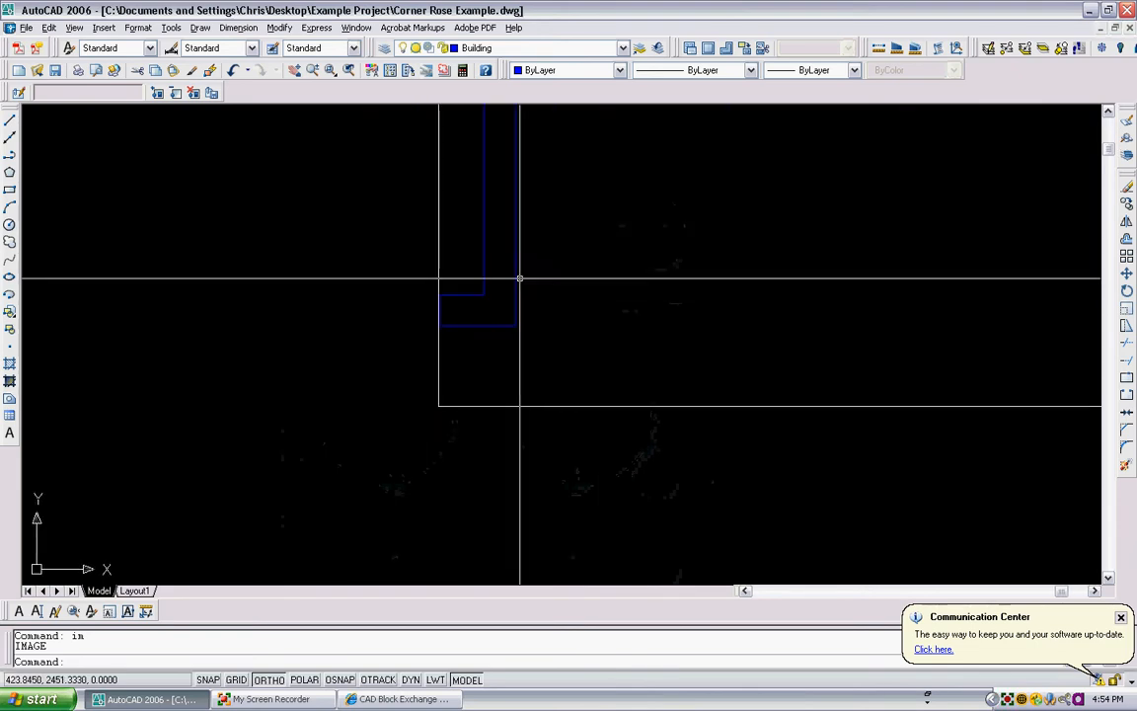
type("h")
key("Return")
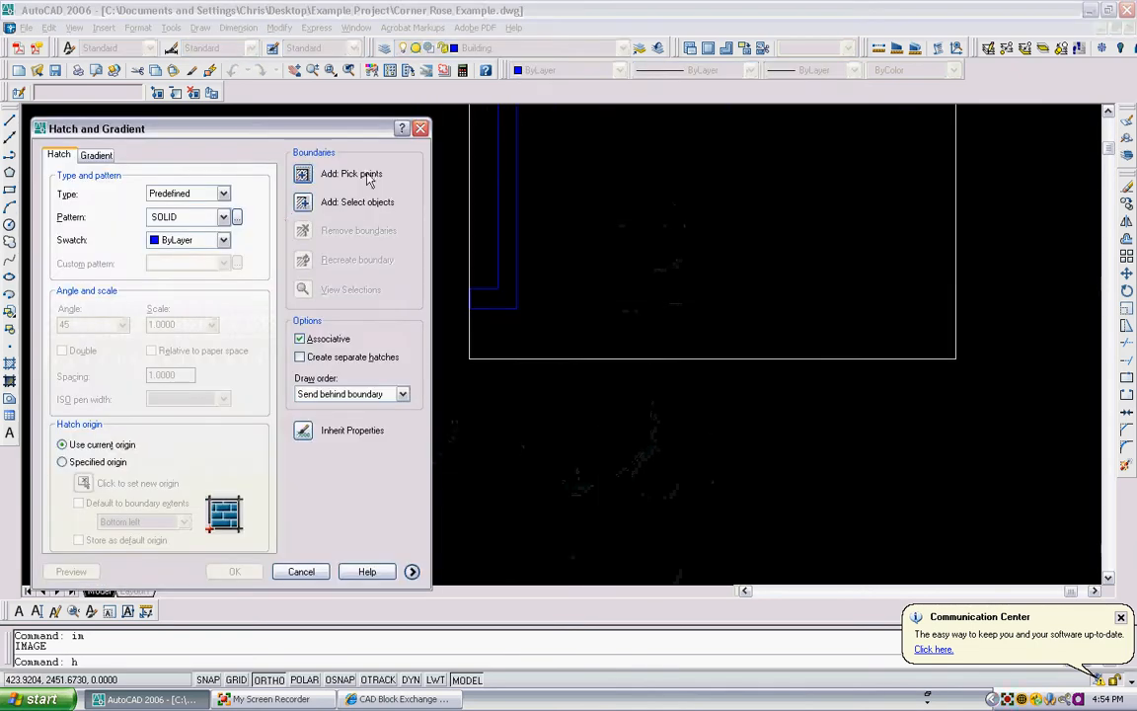
left_click(303, 175)
left_click(506, 222)
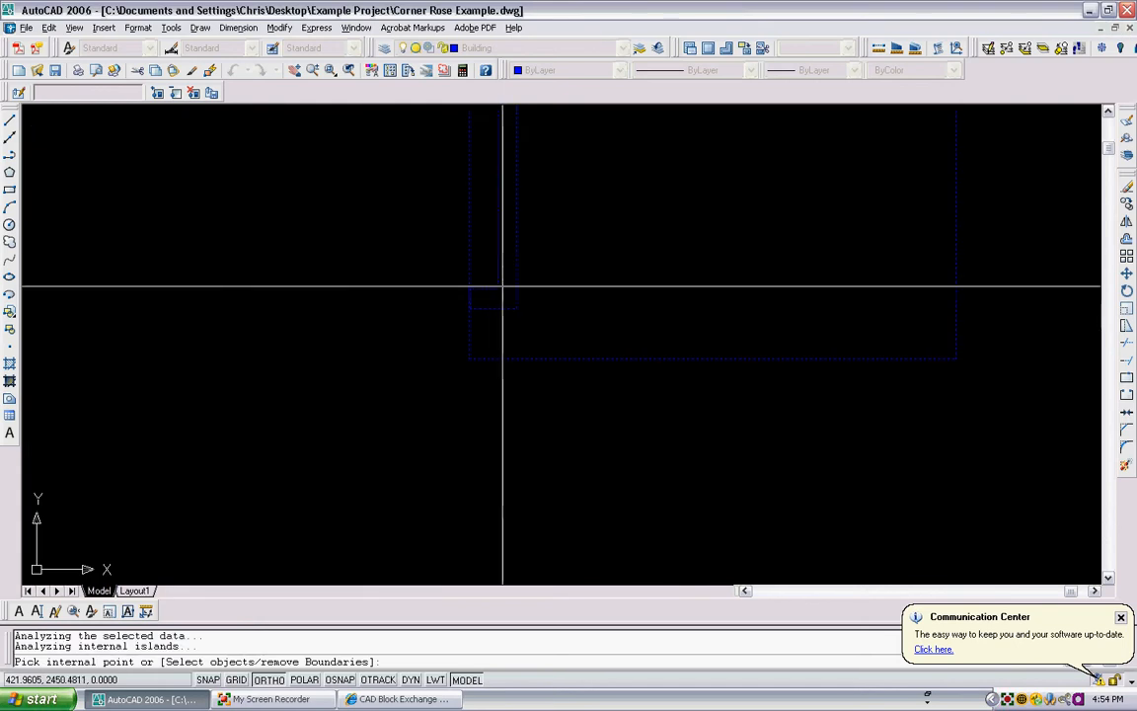
key("Return")
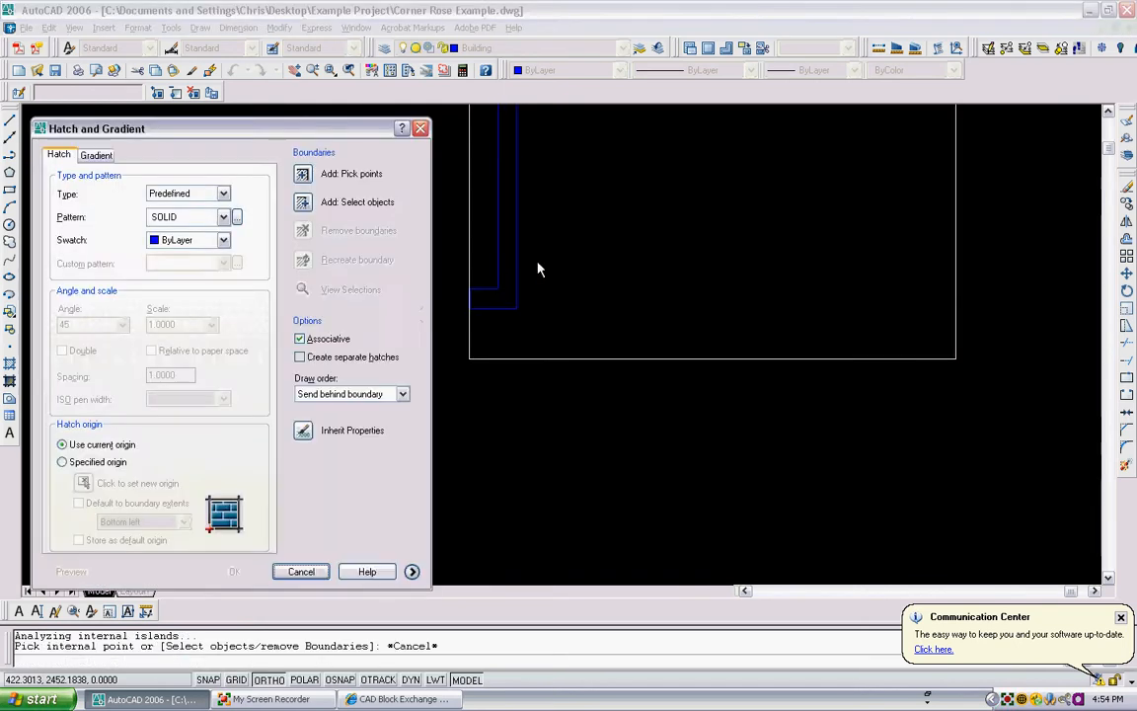
key("Escape")
- Examine the traced wall outline of the top band and its corners
scroll(457, 289, "up", 5)
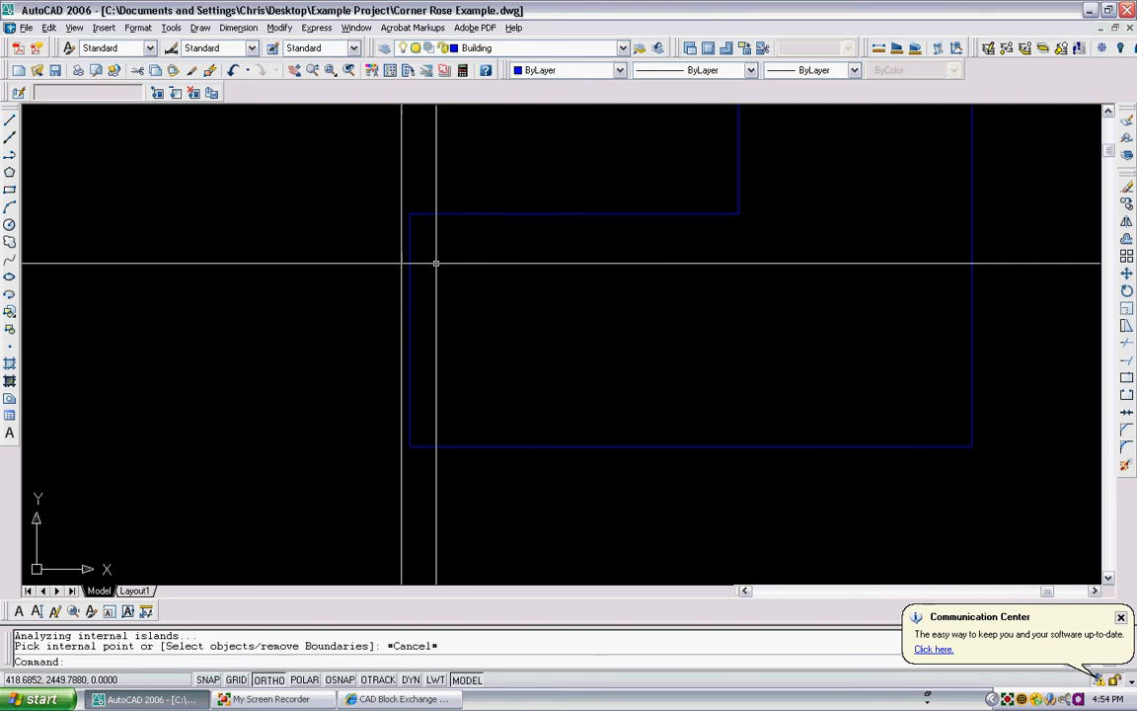
scroll(401, 220, "up", 5)
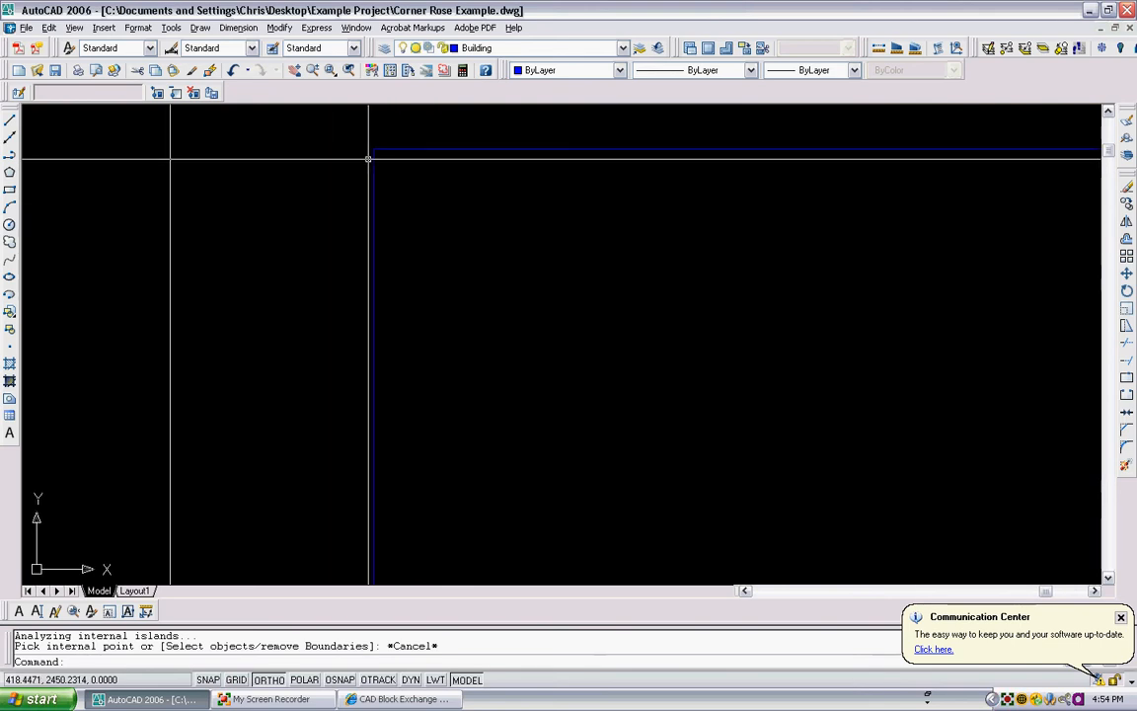
scroll(386, 142, "up", 3)
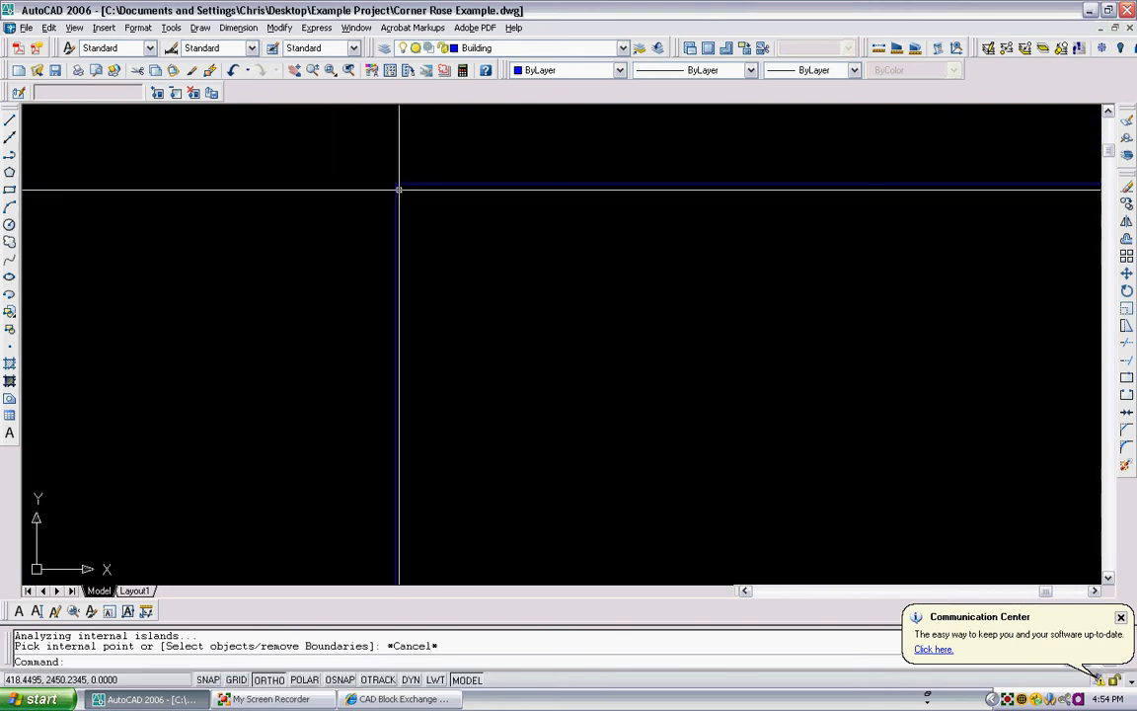
scroll(449, 406, "down", 6)
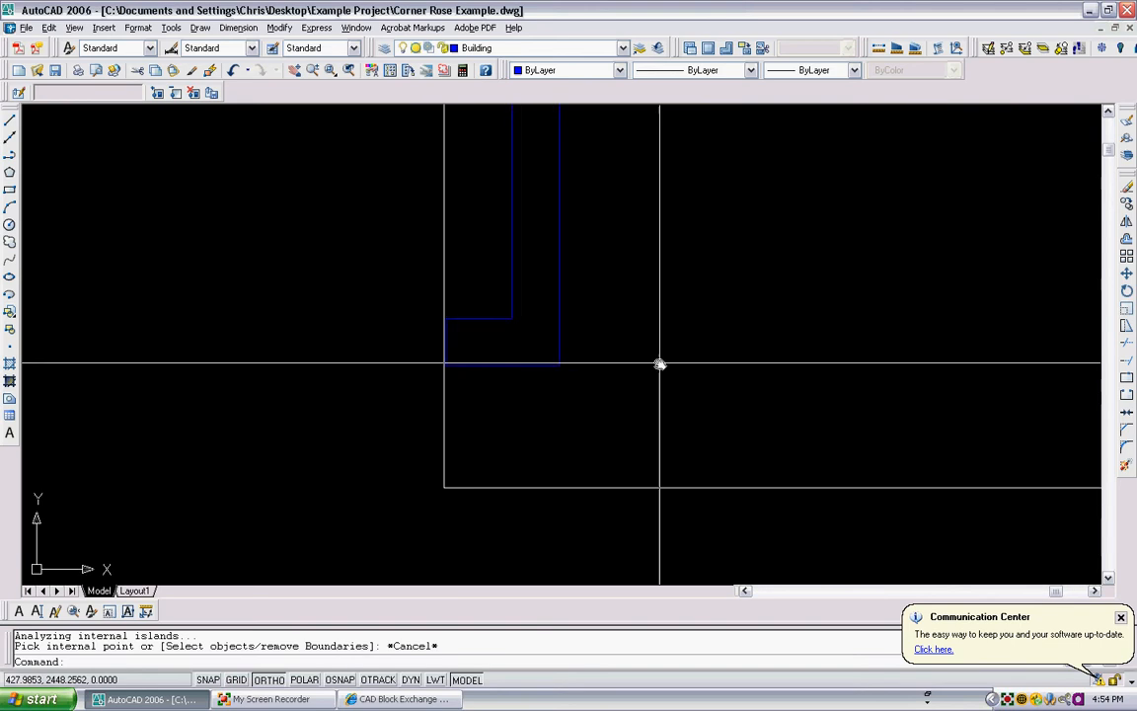
scroll(532, 341, "down", 4)
middle_click_drag(530, 341, 465, 380)
scroll(474, 296, "down", 3)
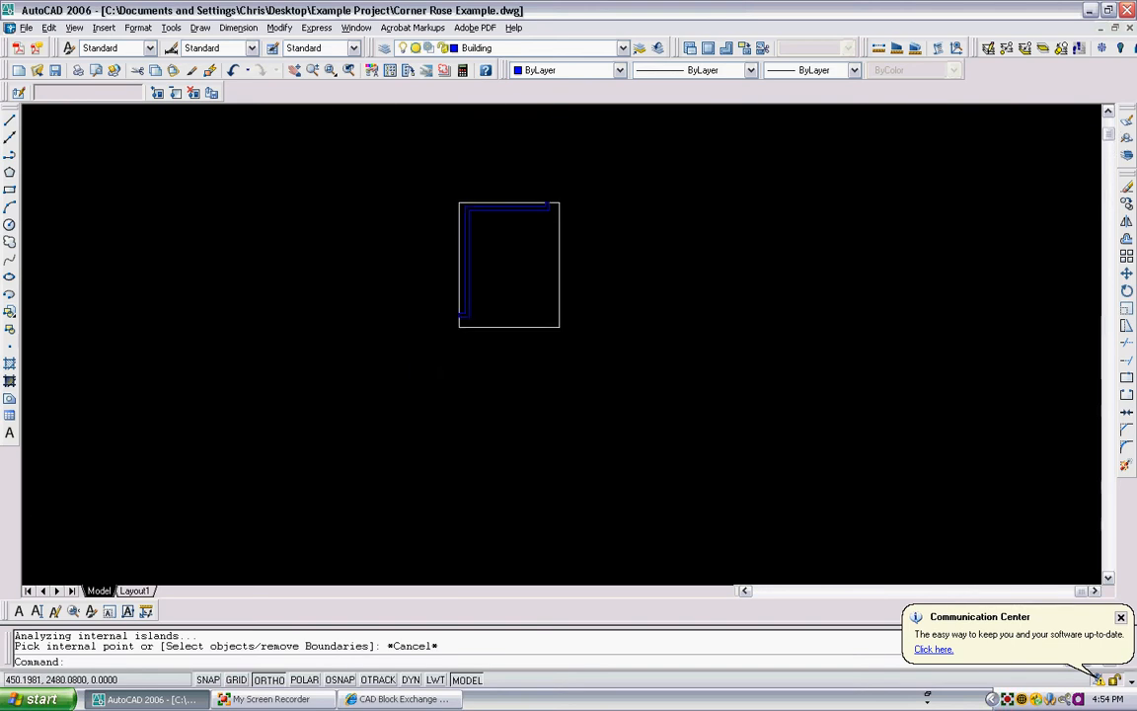
middle_click_drag(537, 208, 520, 227)
scroll(520, 226, "up", 1)
scroll(521, 227, "up", 3)
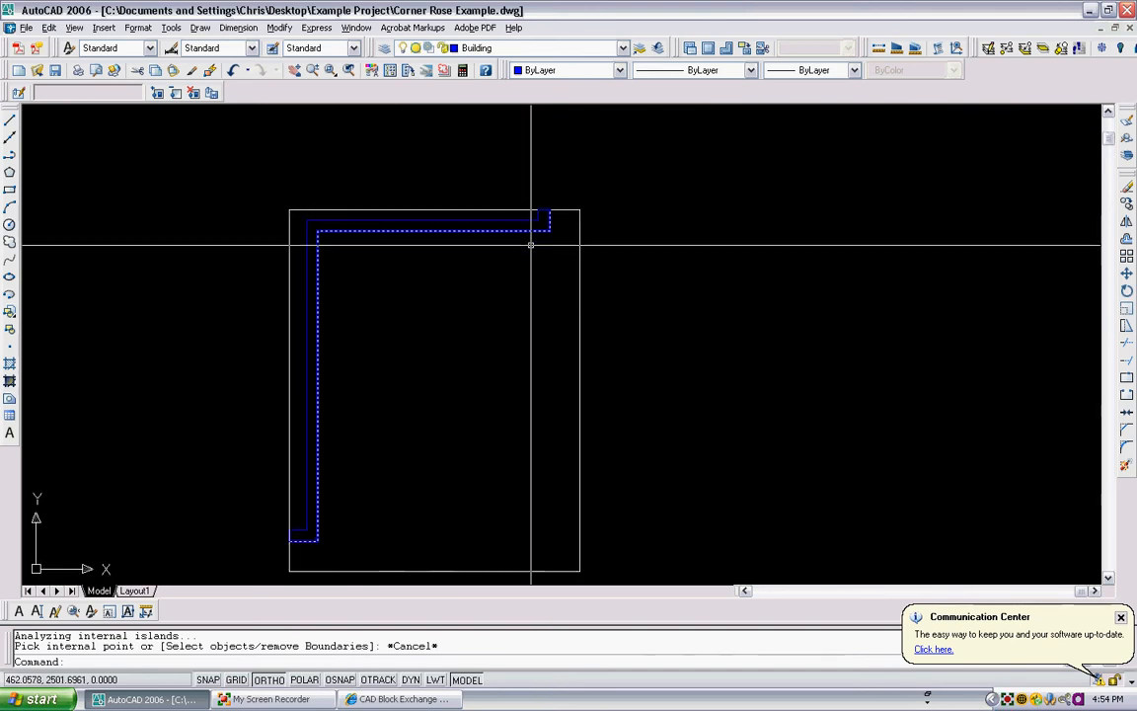
scroll(400, 234, "down", 5)
mouse_move(363, 249)
middle_mouse_down()
mouse_move(396, 239)
mouse_move(430, 267)
mouse_move(386, 279)
middle_mouse_up()
scroll(386, 280, "up", 2)
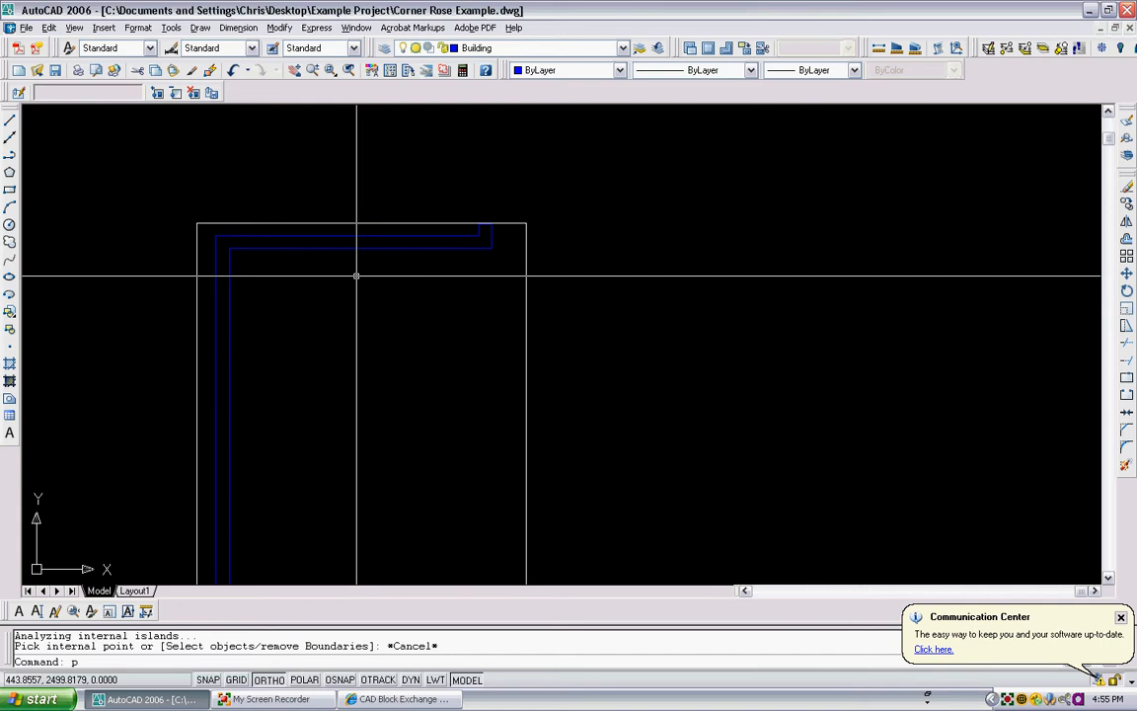
- Join the separate wall lines of the top band into a single polyline with PEDIT Multiple
key("Return")
type("m")
key("Return")
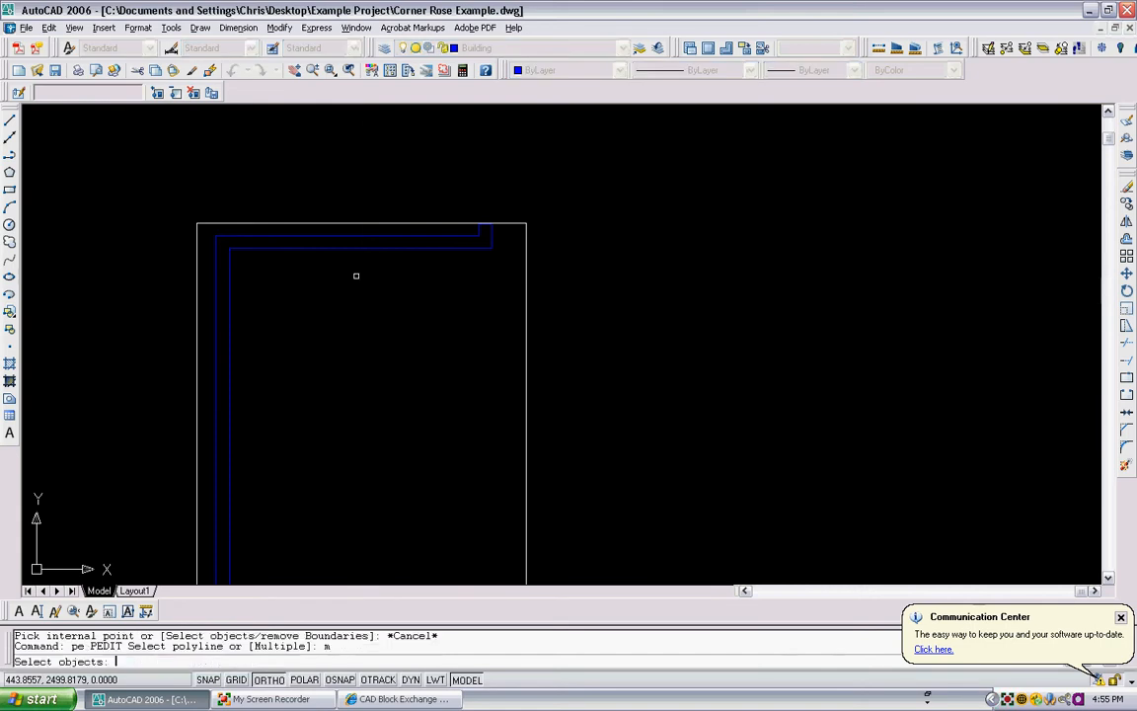
scroll(457, 240, "up", 4)
left_click(599, 210)
left_click(498, 301)
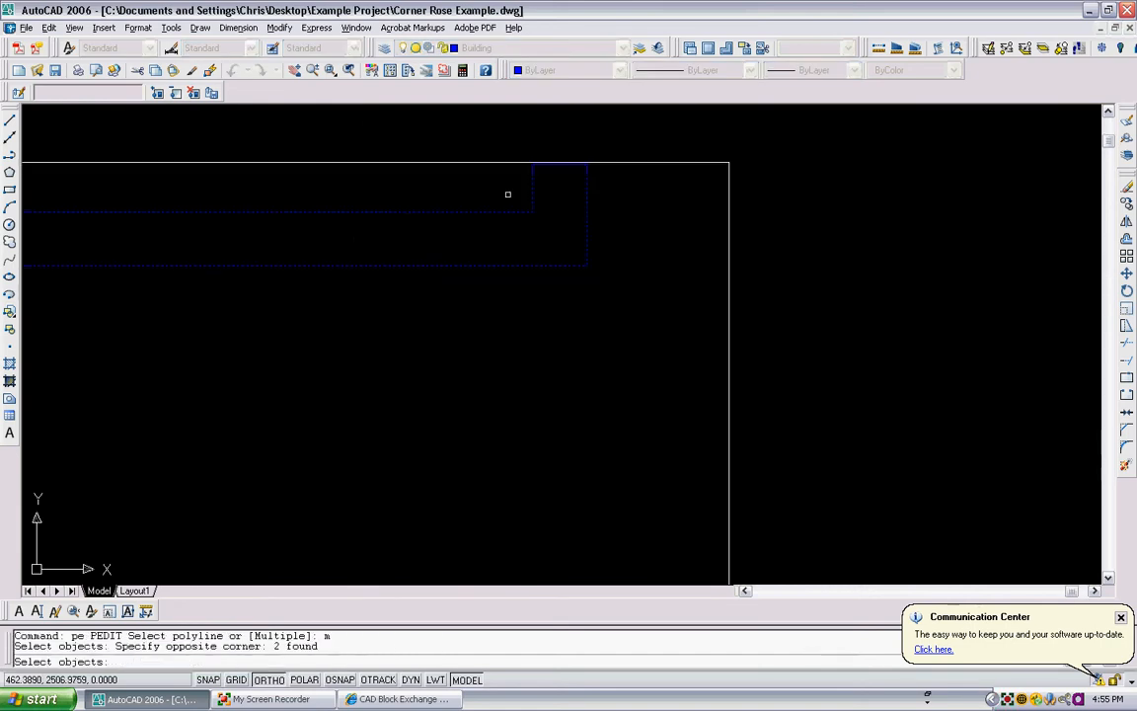
scroll(533, 181, "up", 2)
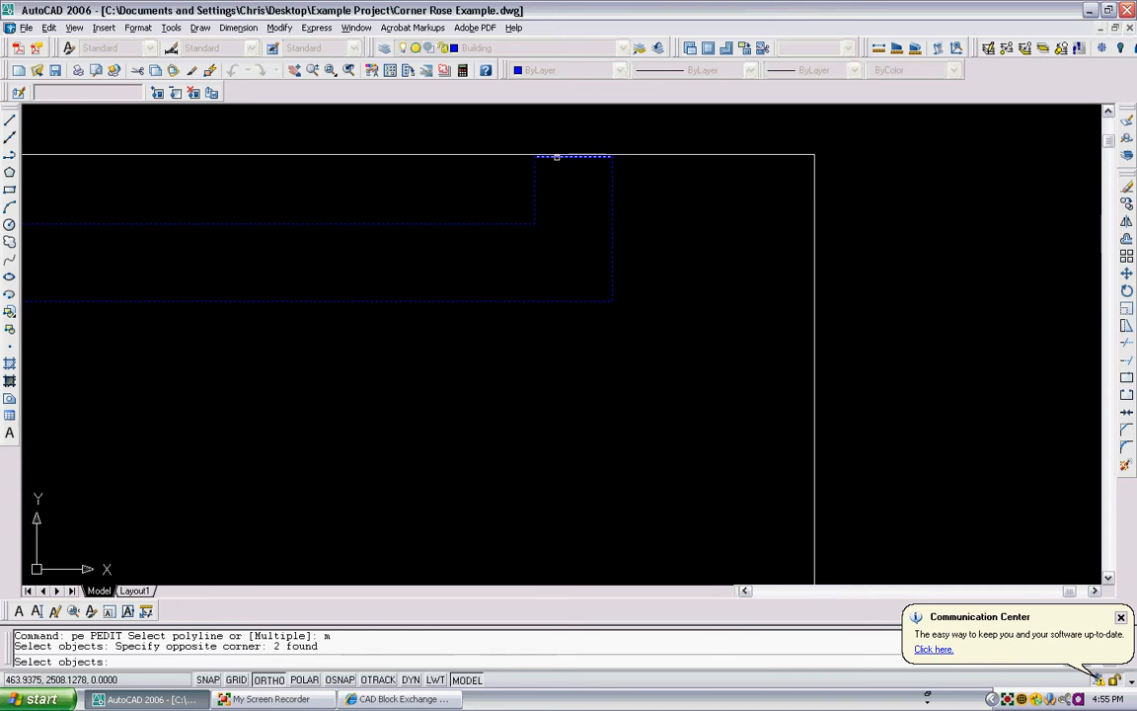
left_click(557, 158)
scroll(508, 244, "down", 10)
scroll(452, 309, "up", 6)
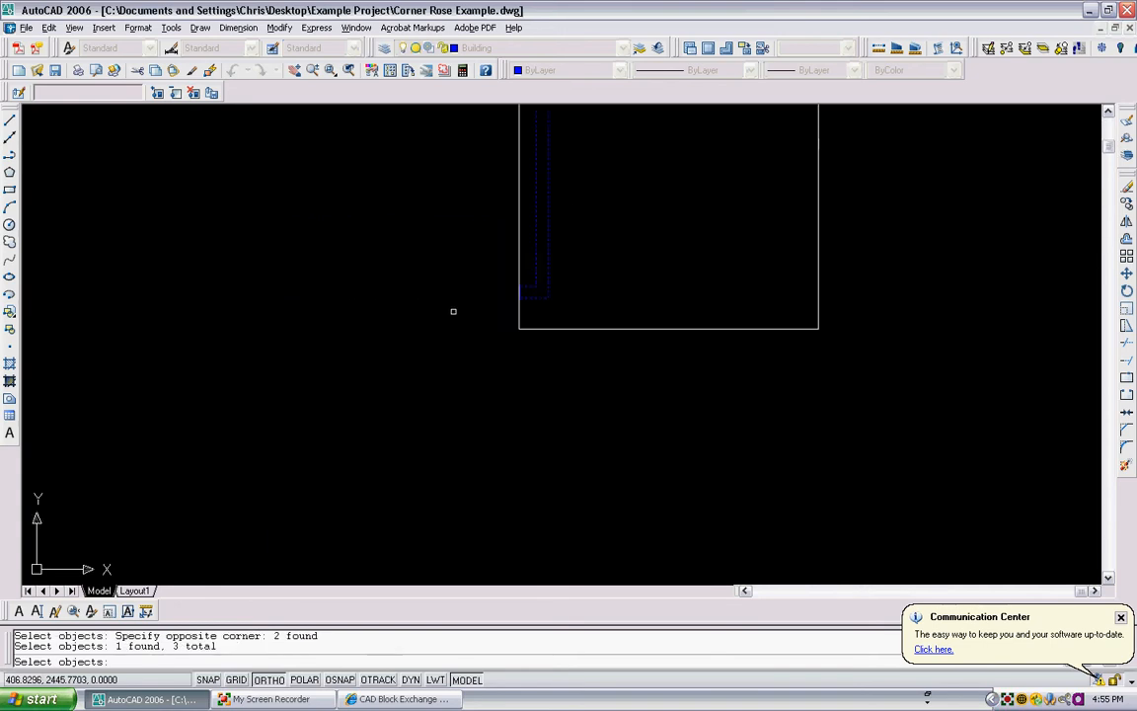
left_click(530, 268)
left_click(503, 309)
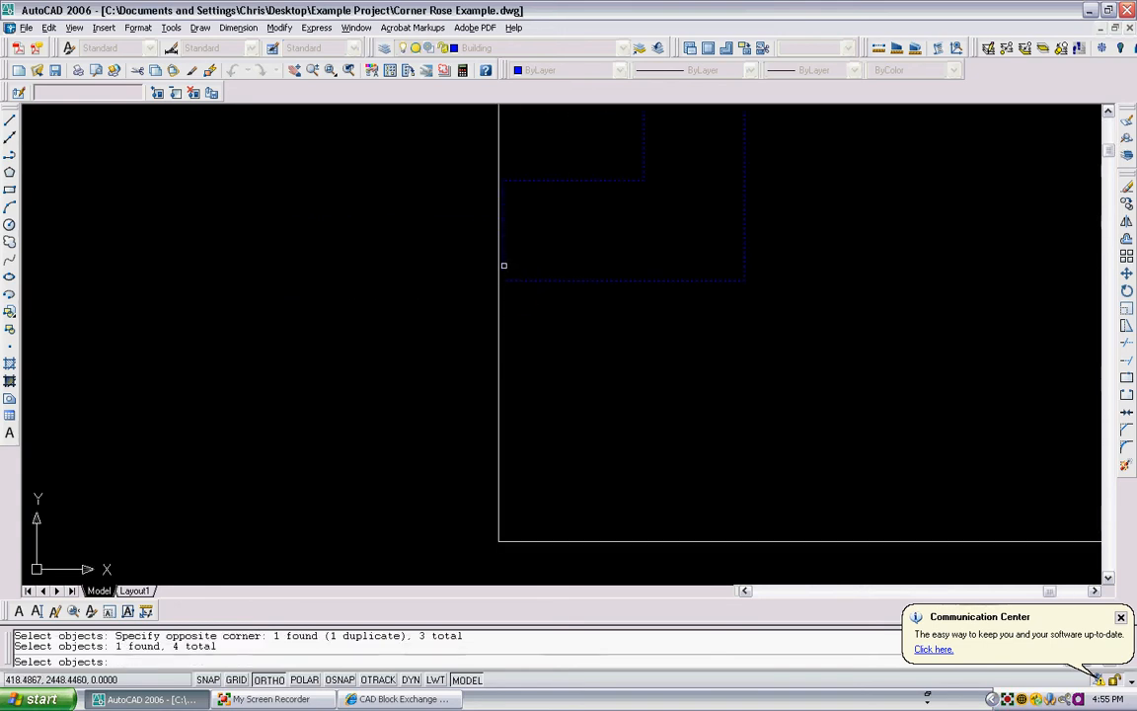
key("Return")
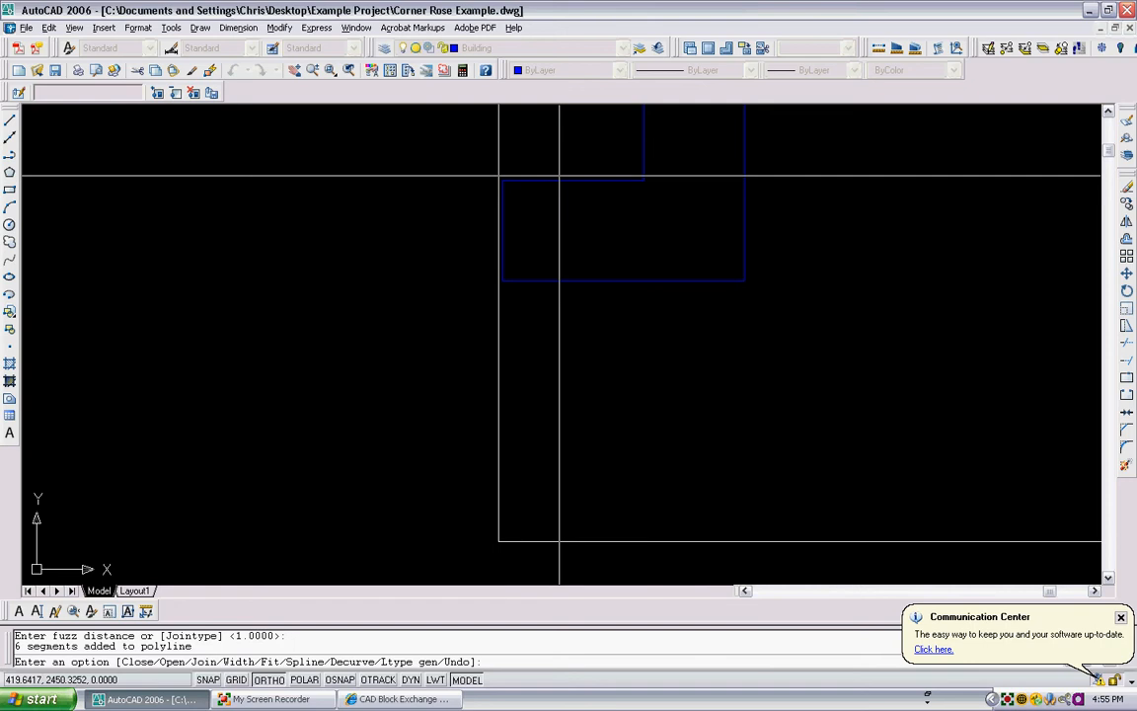
key("Escape")
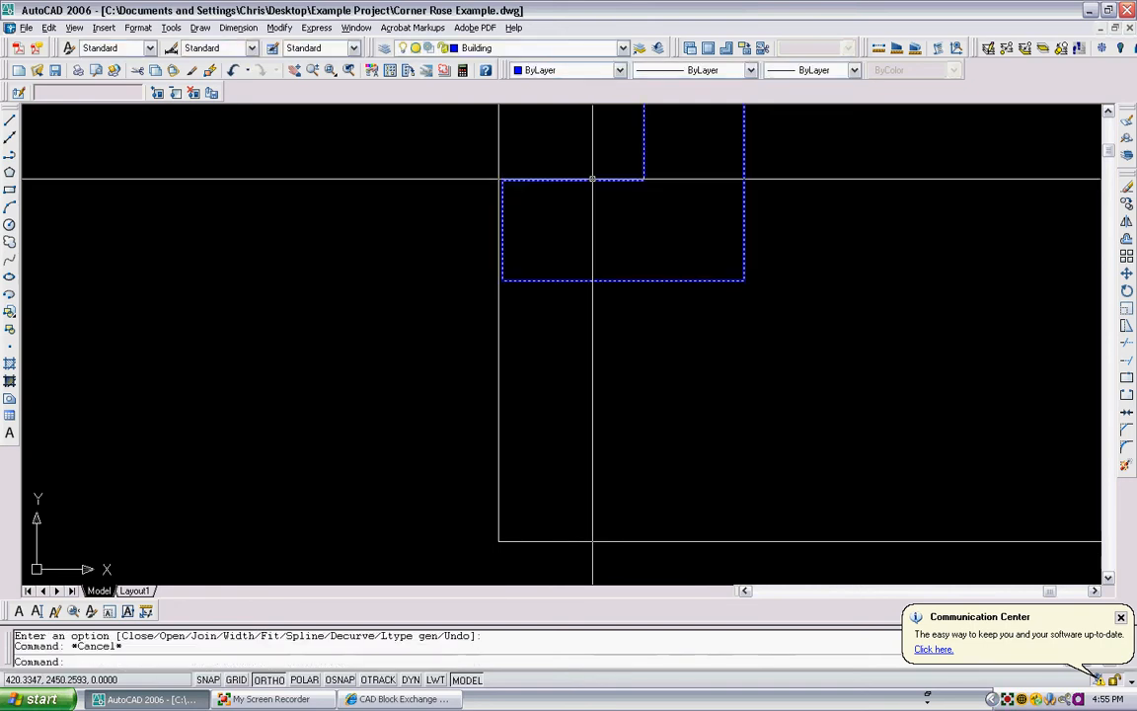
- Fill the joined top wall polyline with a SOLID hatch by selecting it as the boundary object
left_click(592, 178)
scroll(680, 198, "down", 4)
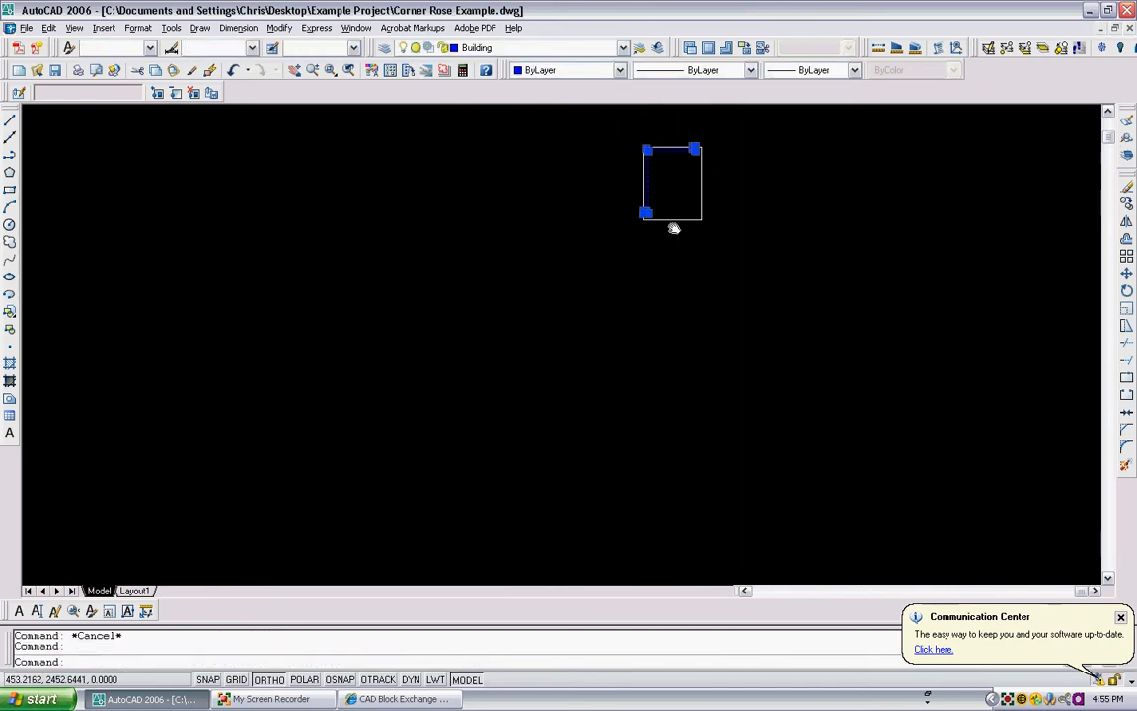
scroll(693, 164, "up", 8)
key("Escape")
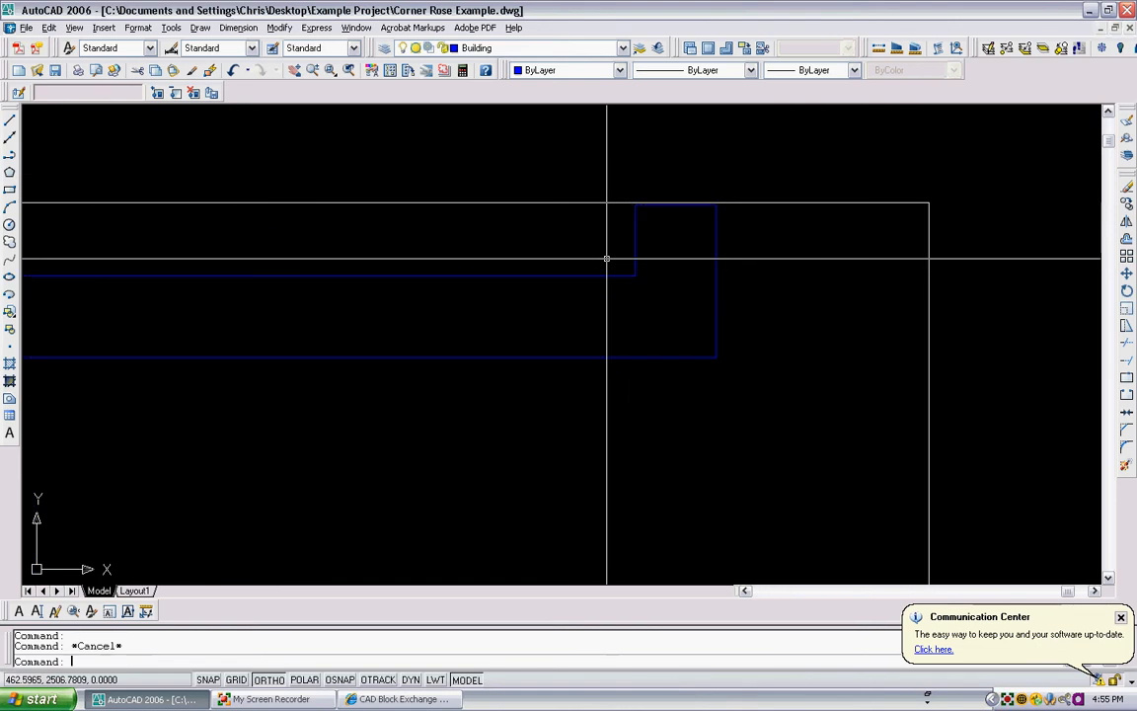
type("h")
key("Return")
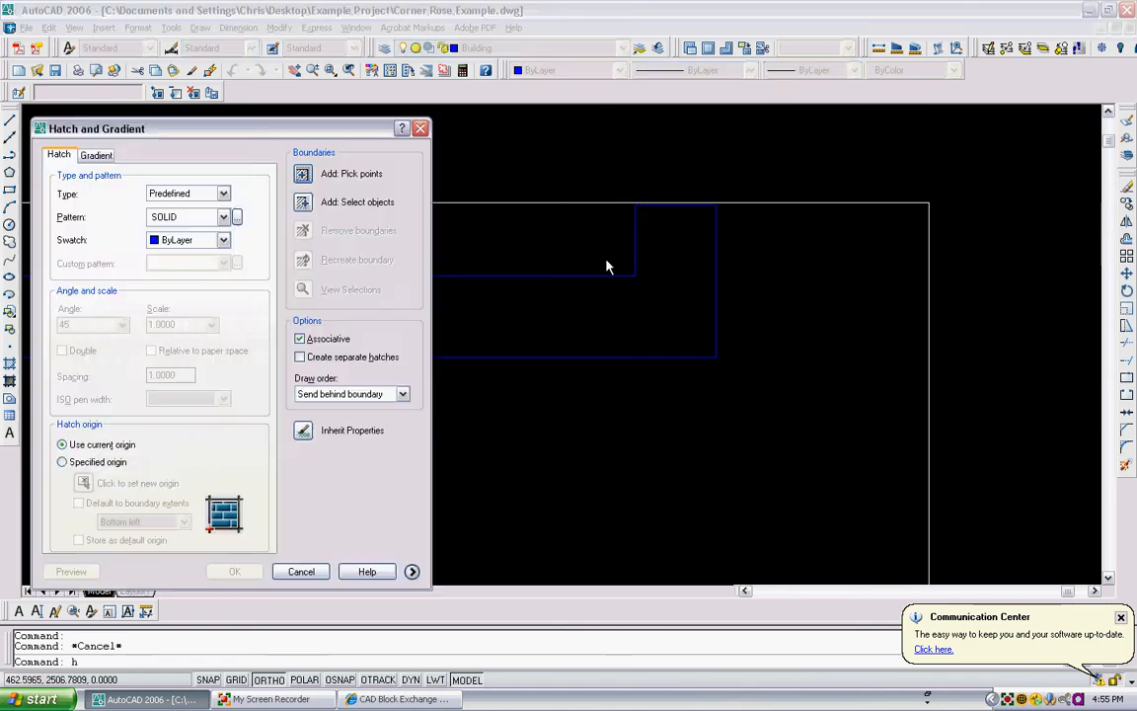
left_click(303, 201)
left_click(410, 275)
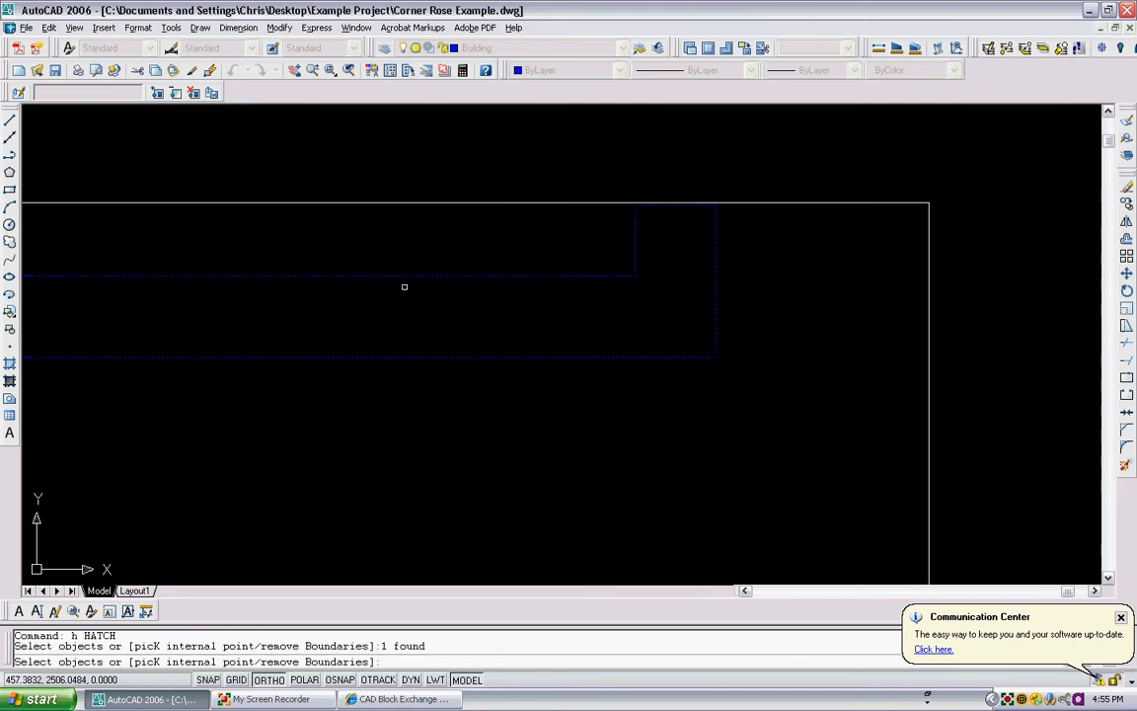
key("Return")
key("Return")
scroll(406, 286, "down", 5)
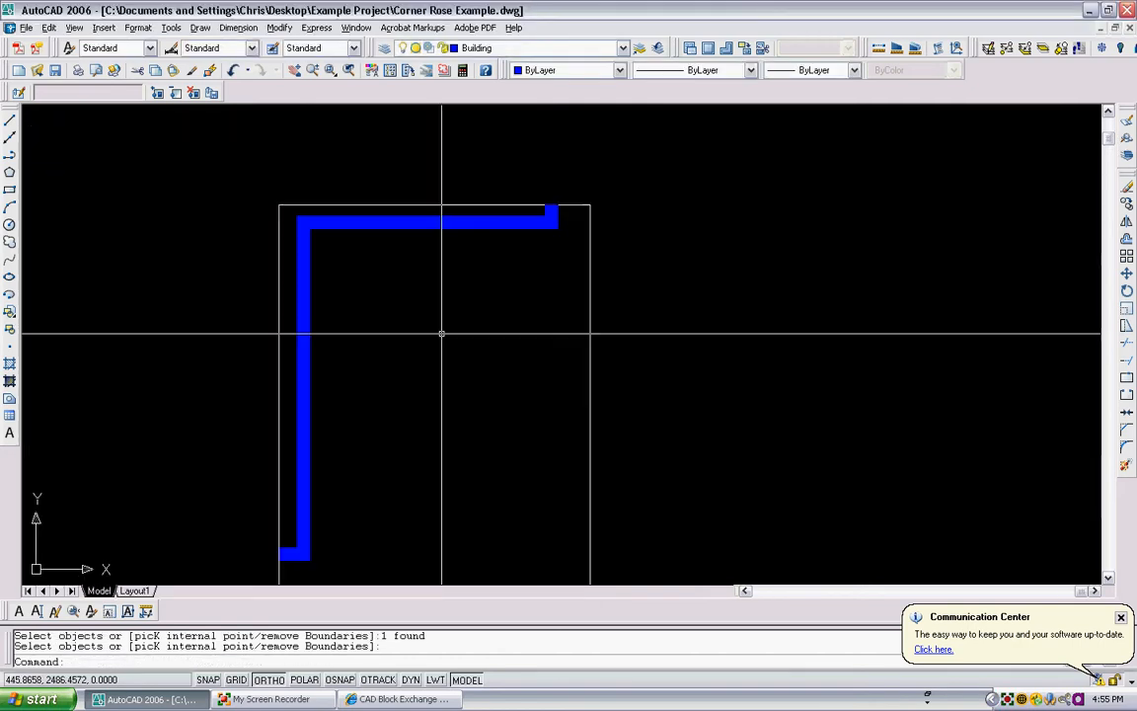
scroll(435, 330, "down", 2)
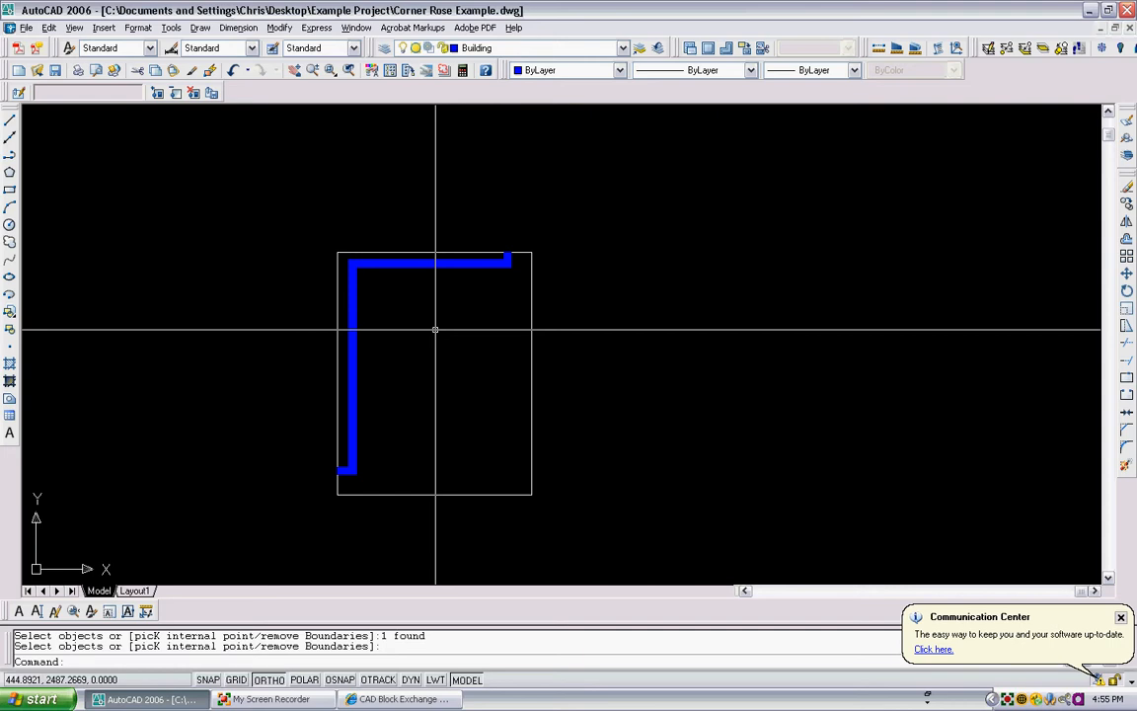
- Reload the Corner Rose BW image in the Image Manager
type("inm")
key("Return")
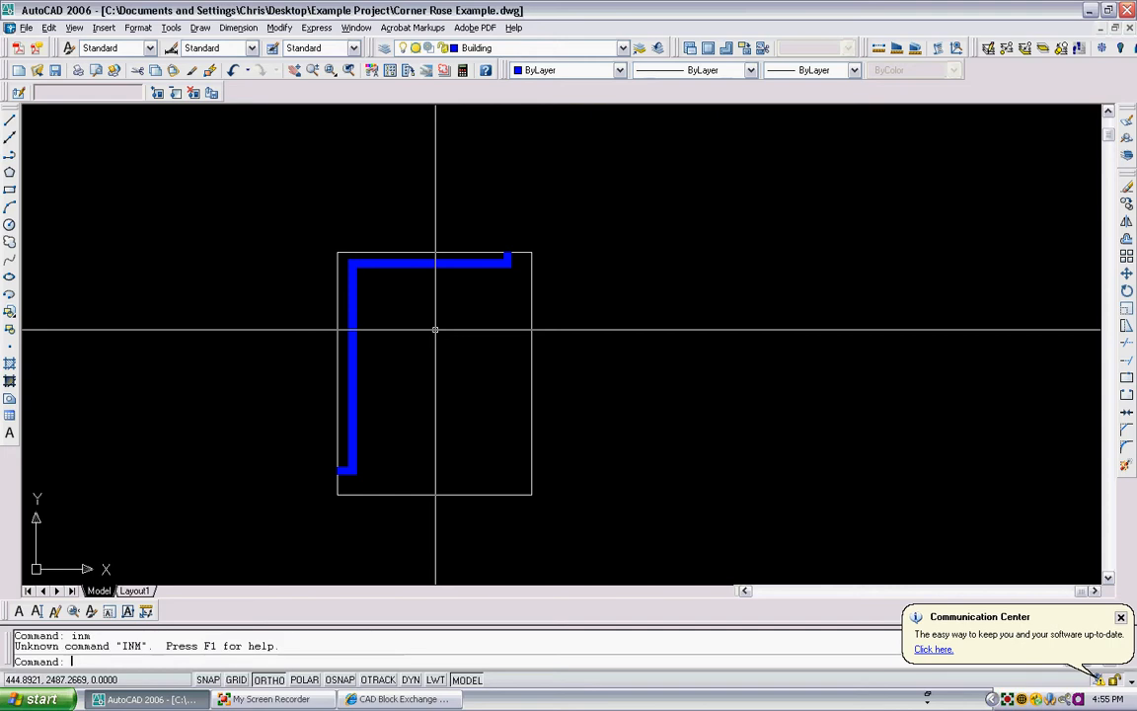
type("im")
key("Return")
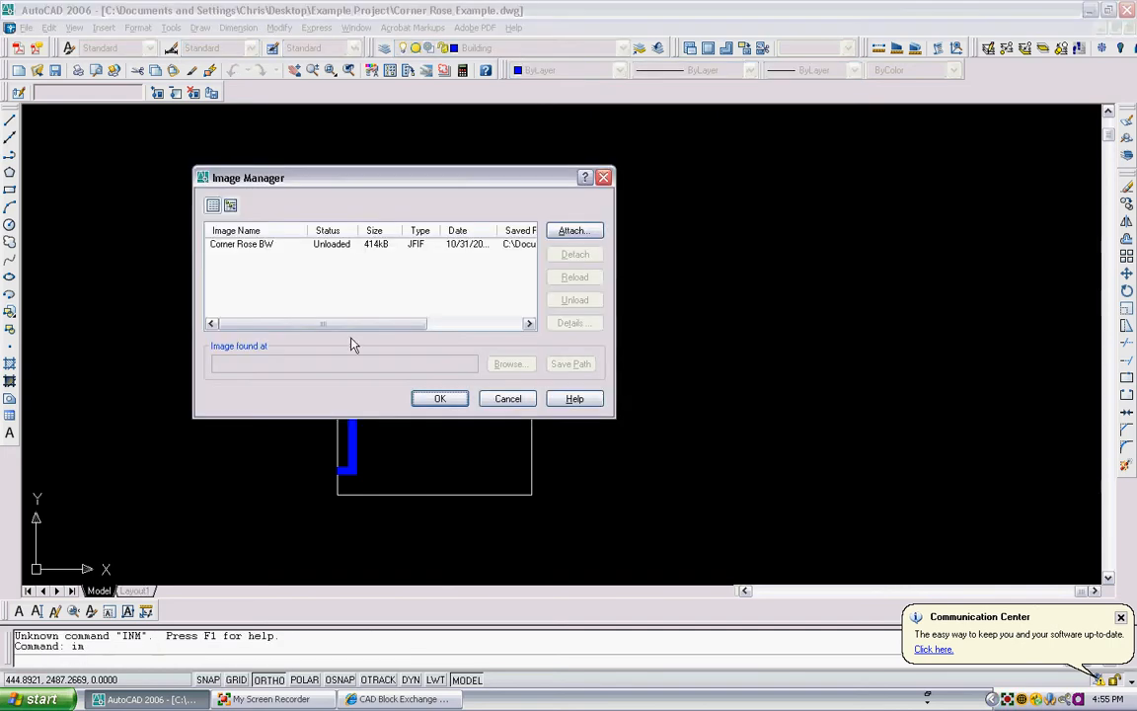
left_click(252, 243)
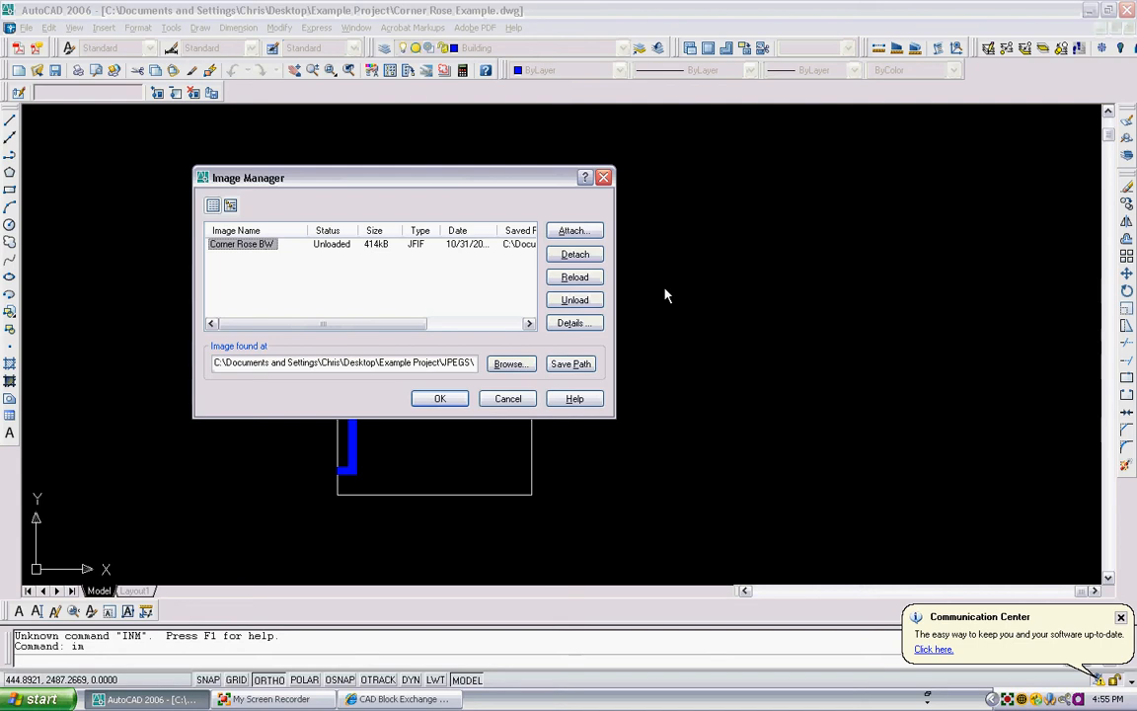
left_click(575, 276)
left_click(440, 398)
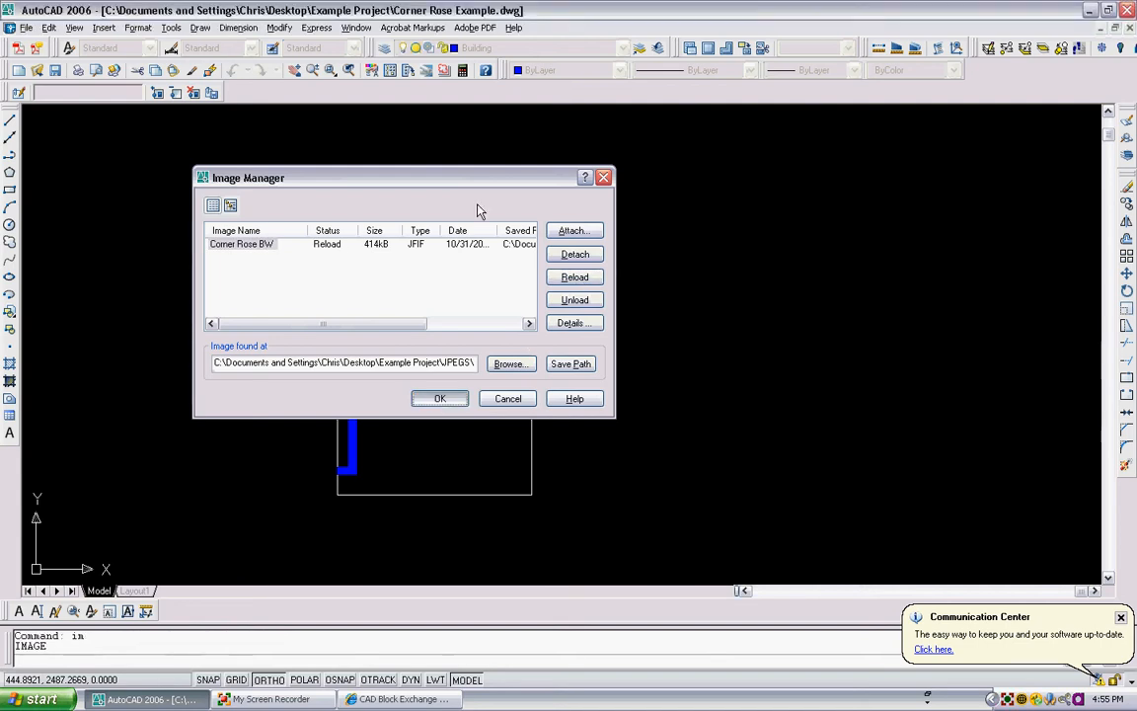
scroll(469, 256, "up", 3)
middle_click_drag(345, 366, 332, 242)
scroll(333, 243, "up", 2)
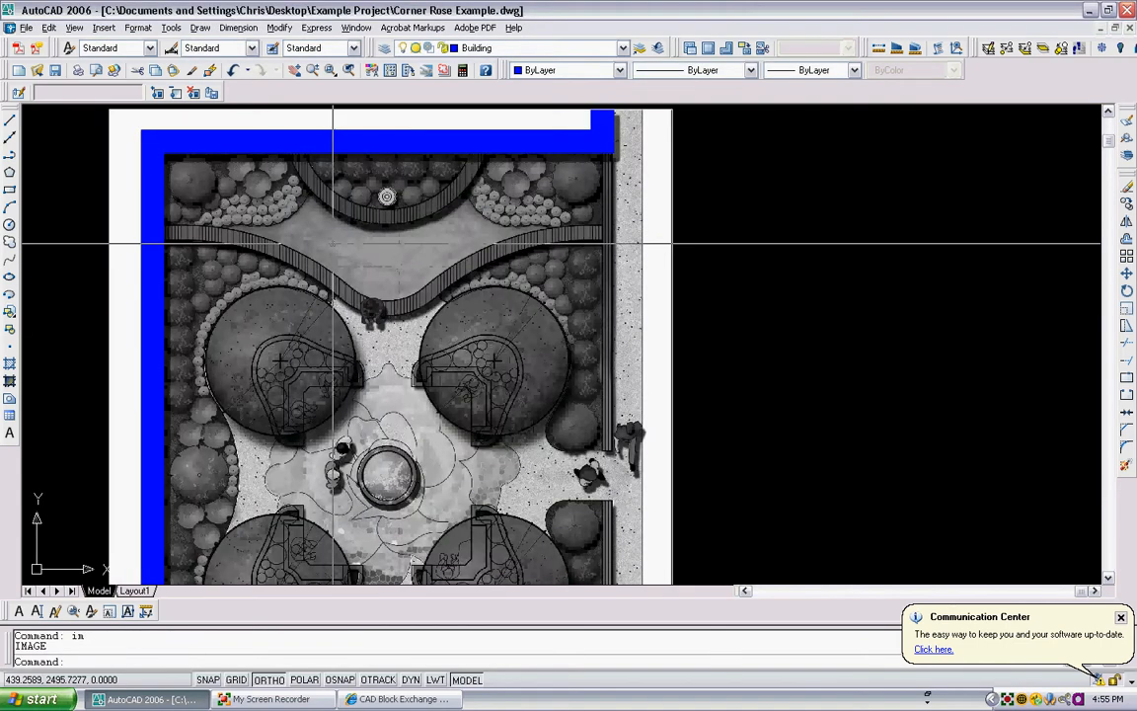
scroll(332, 243, "down", 4)
middle_click_drag(330, 117, 375, 142)
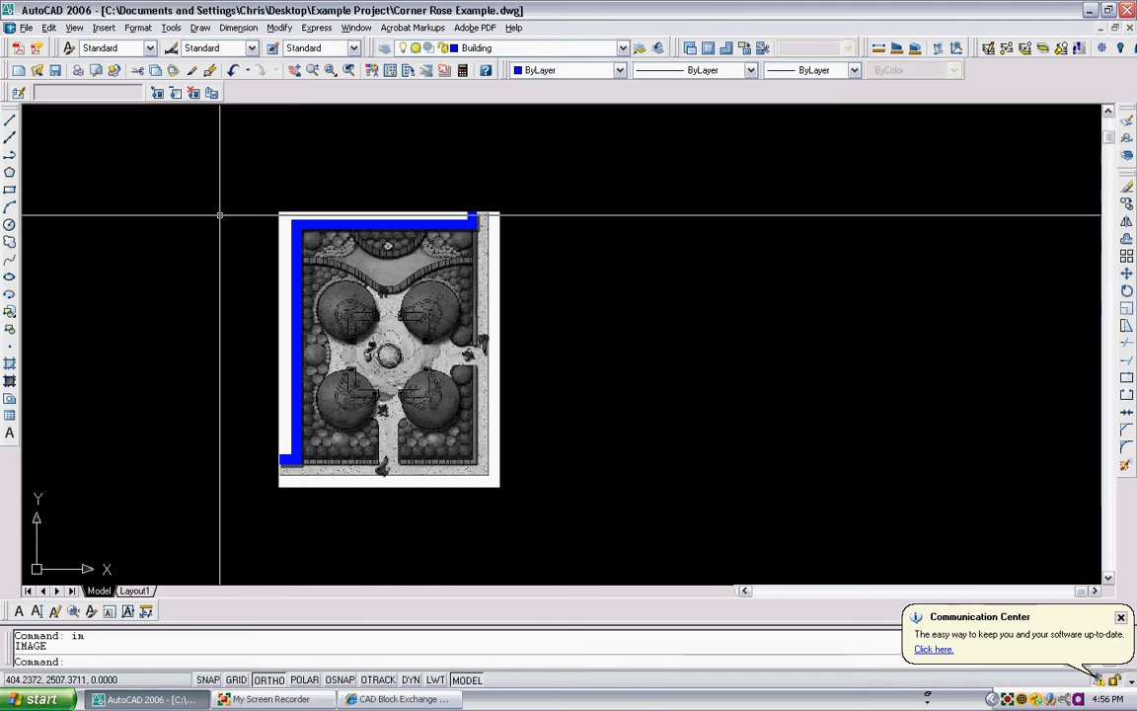
- Set the crosshair size to 20 in the display options
left_click(172, 28)
left_click(236, 580)
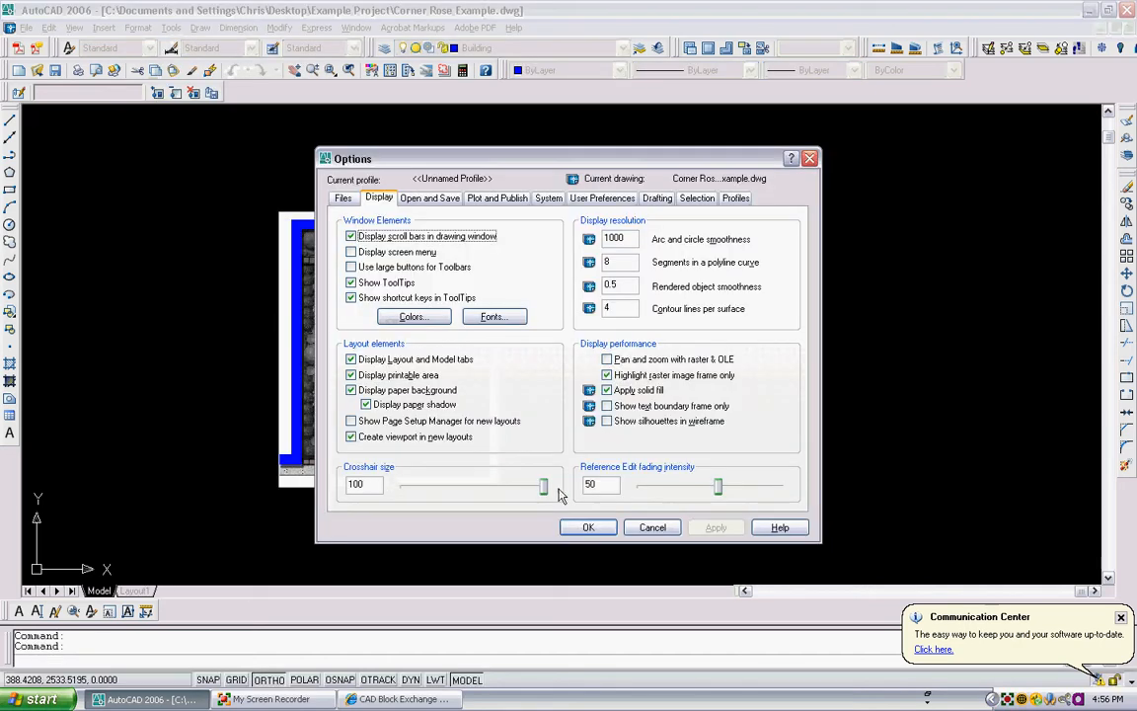
left_click_drag(544, 488, 430, 487)
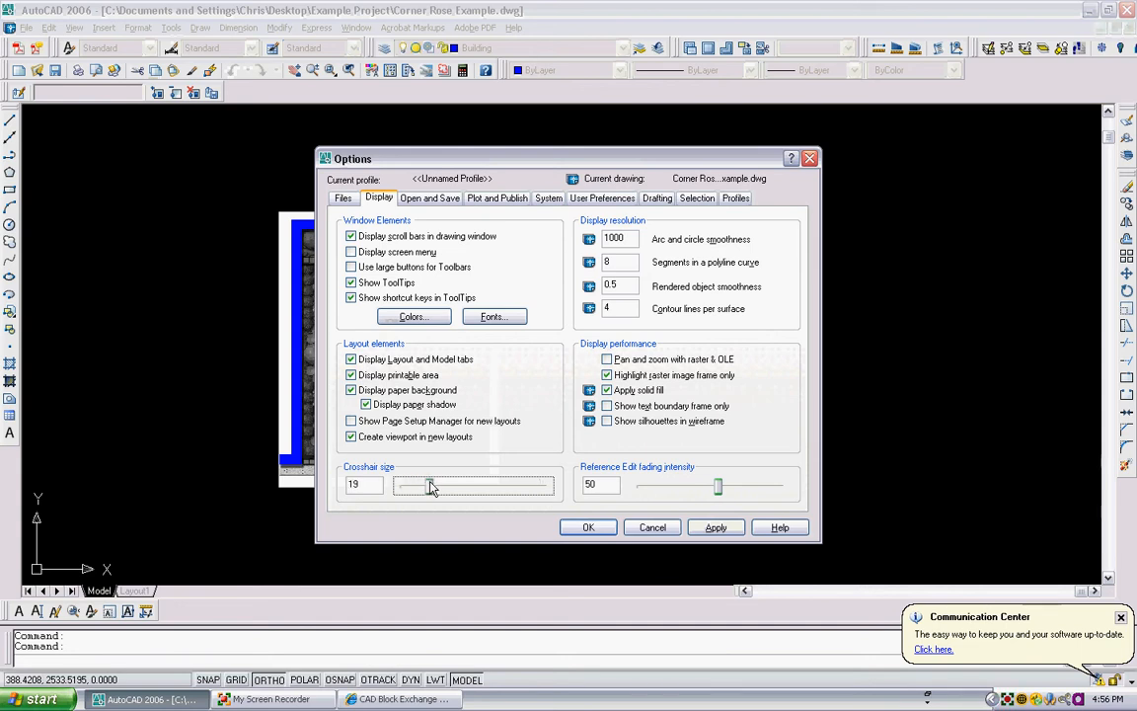
left_click(587, 528)
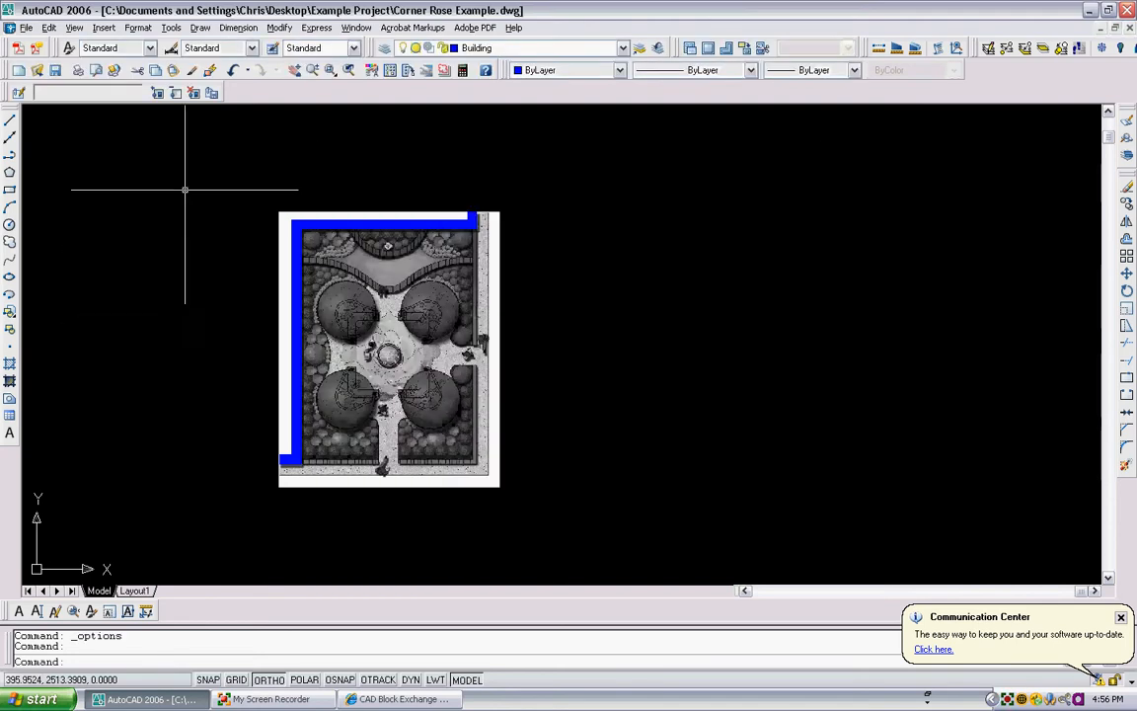
- Set the crosshair size back to 100 in the display options
left_click(172, 28)
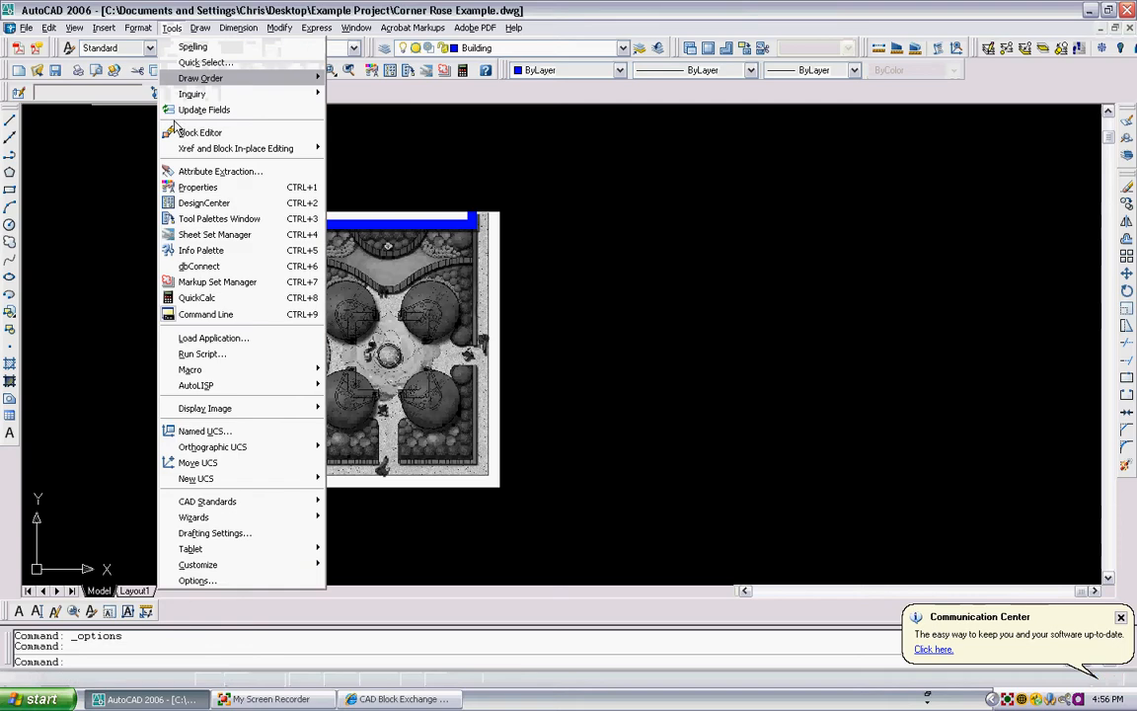
left_click(210, 580)
left_click_drag(431, 488, 544, 488)
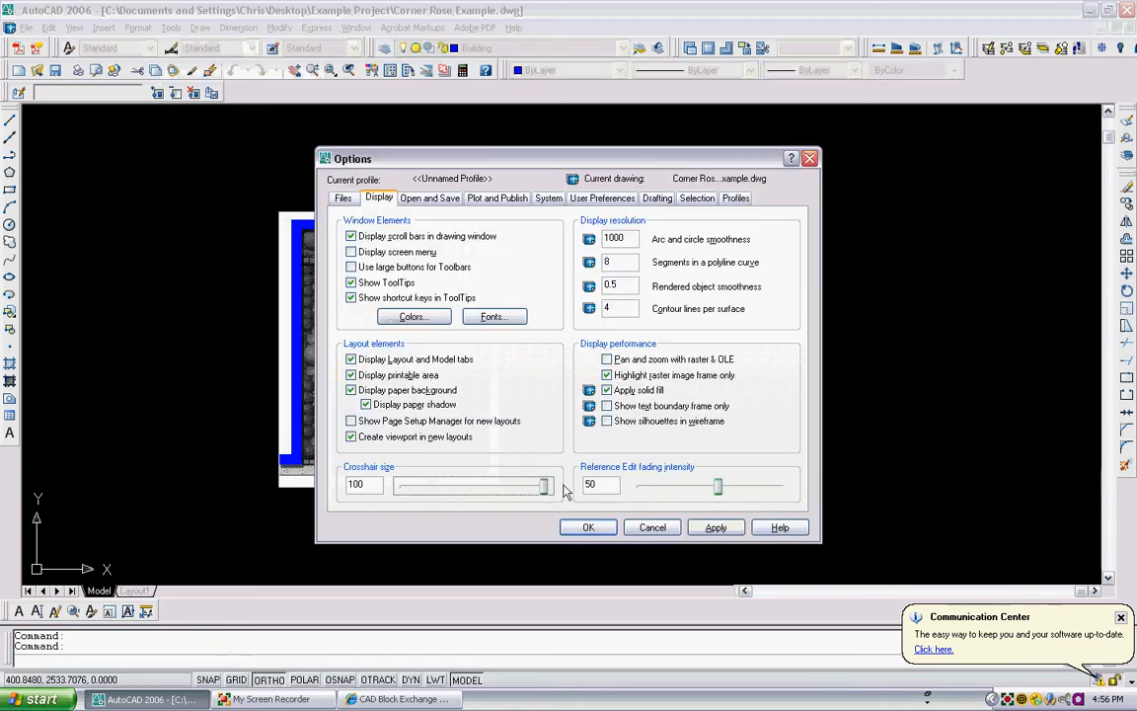
- Change the model tab background to the true colour 183,131,26
left_click(432, 320)
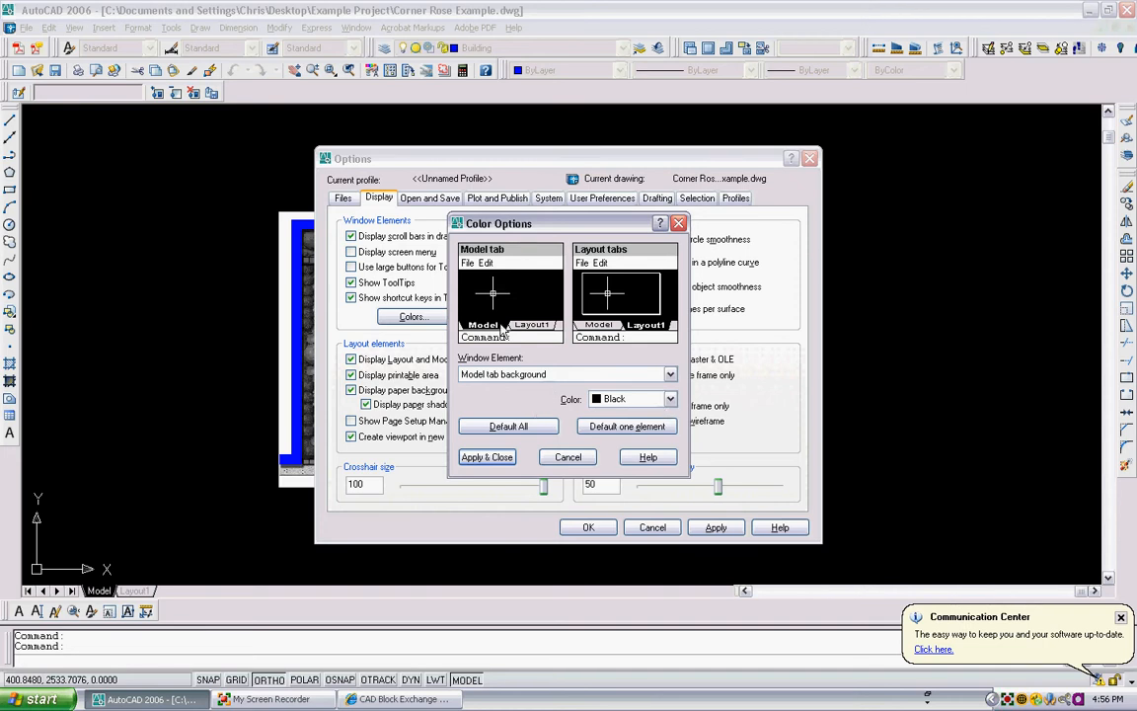
left_click(602, 399)
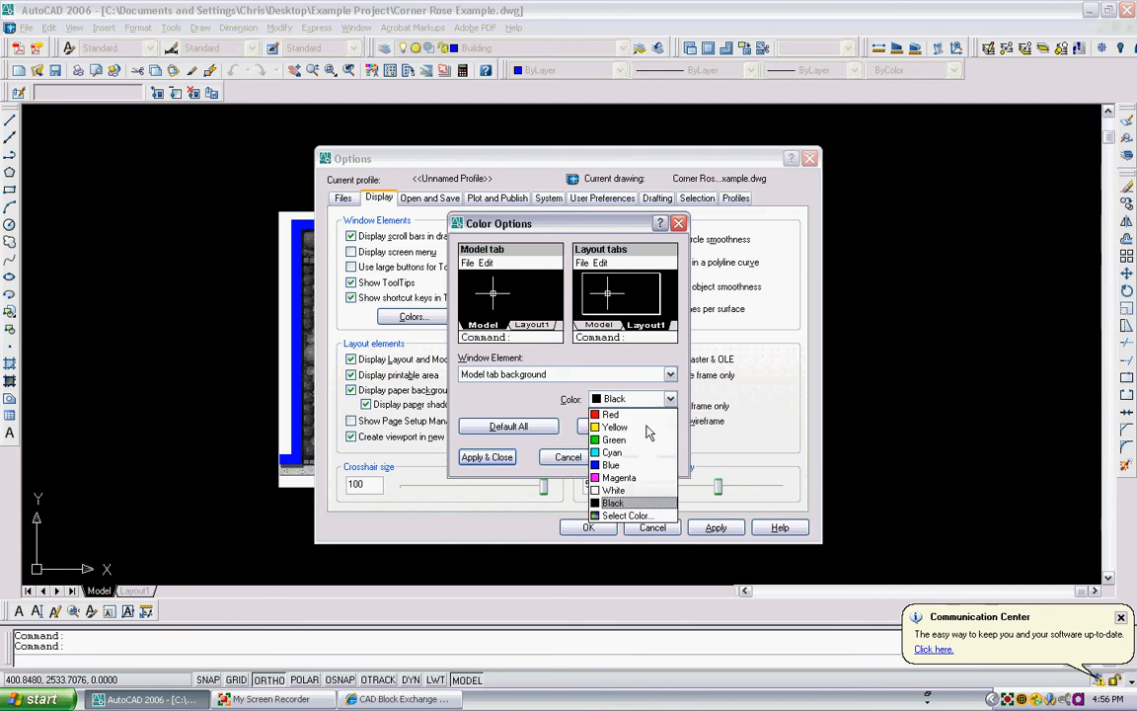
left_click(627, 515)
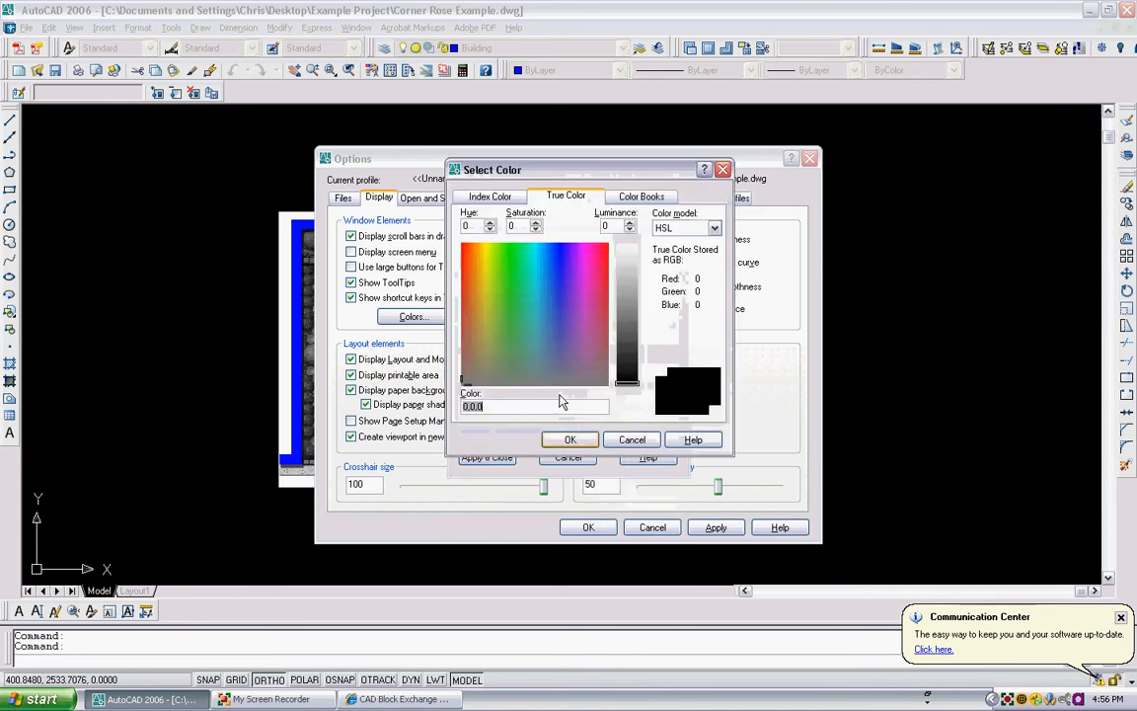
left_click(476, 322)
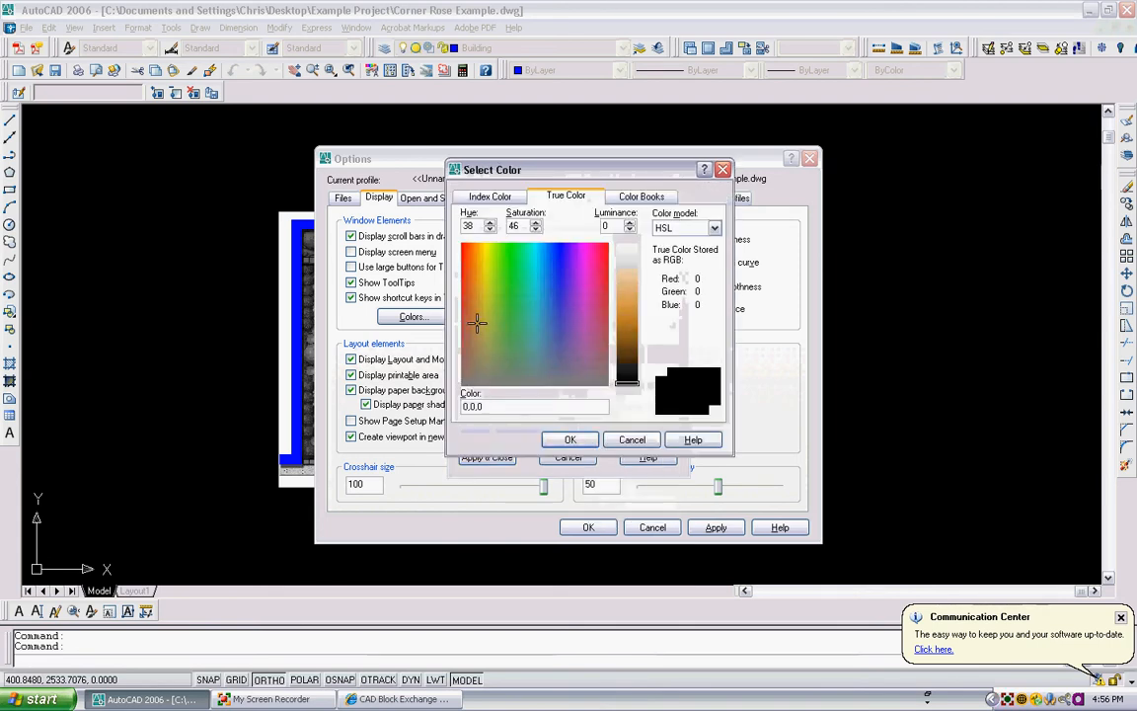
left_click(476, 277)
left_click(624, 312)
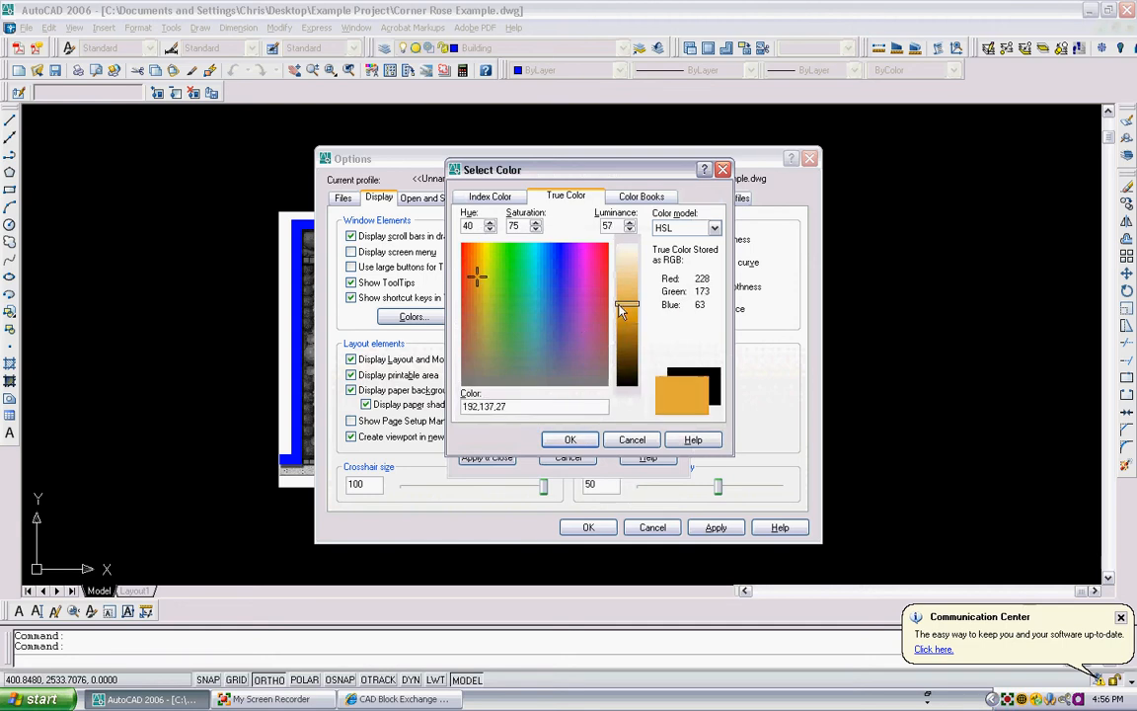
left_click(624, 316)
left_click(571, 439)
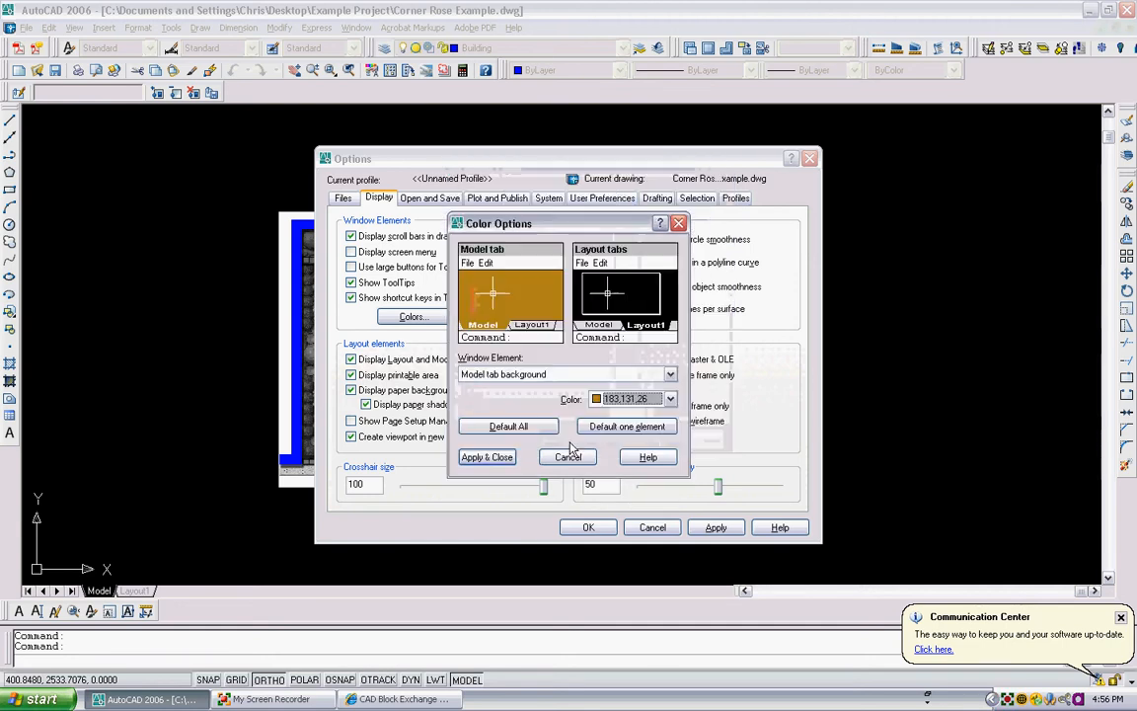
left_click(487, 457)
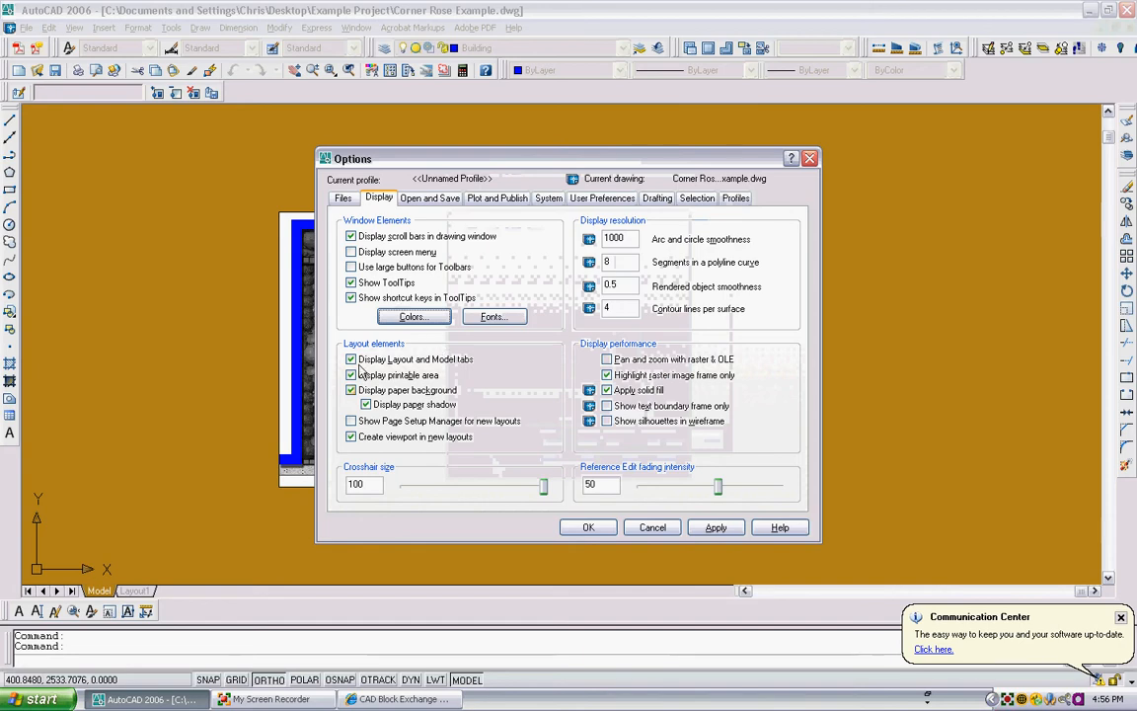
- Reset the model tab background colour to Black and apply the options
left_click(407, 317)
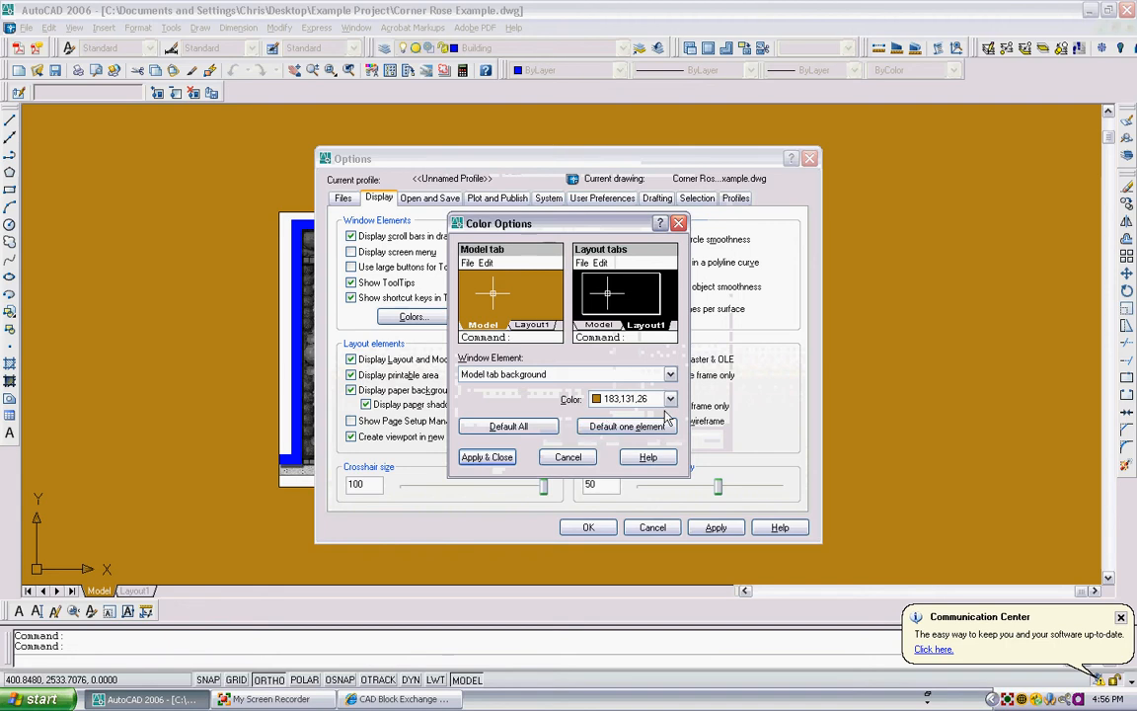
left_click(670, 399)
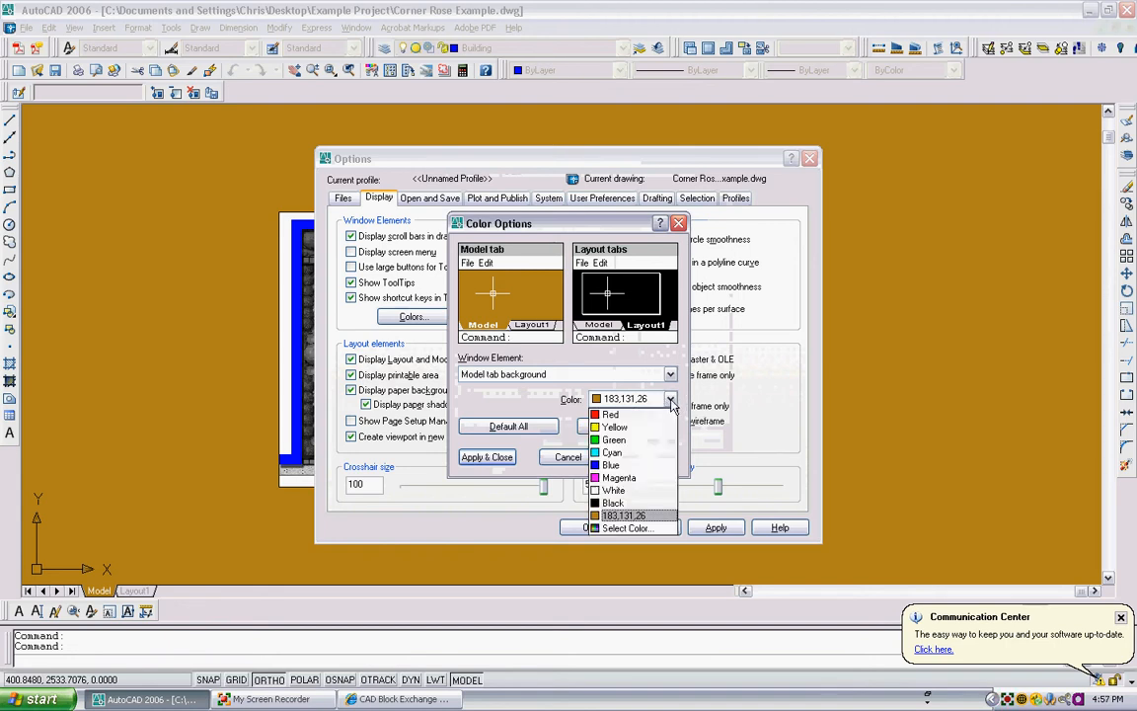
left_click(607, 502)
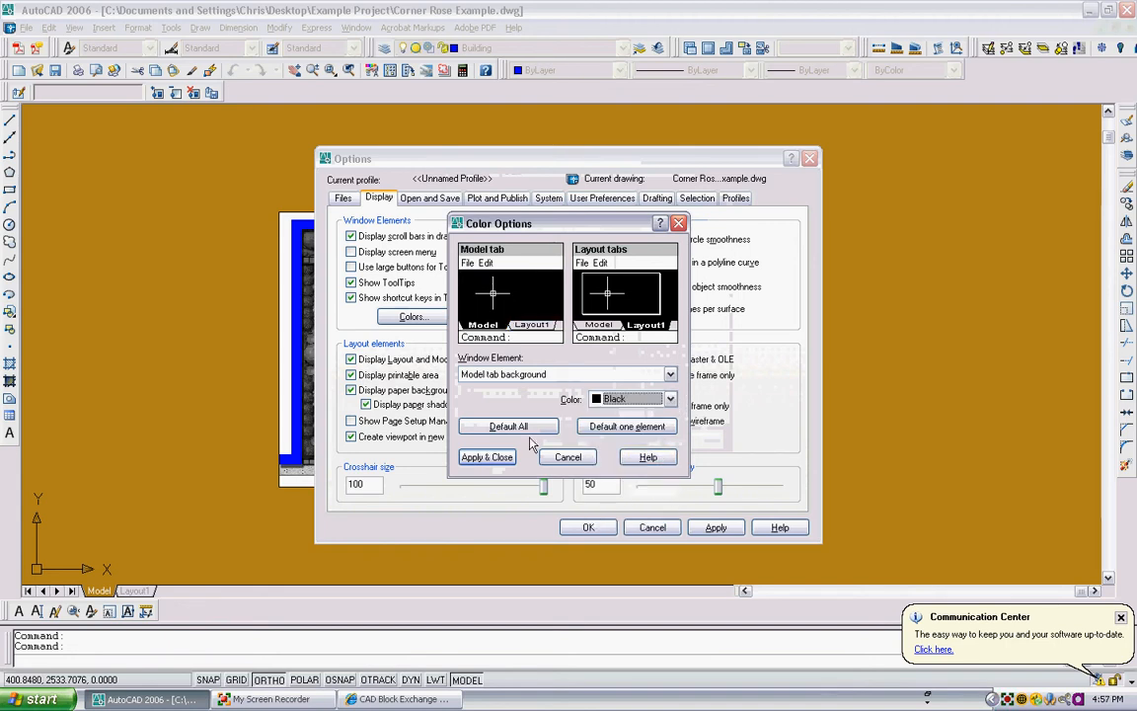
left_click(484, 458)
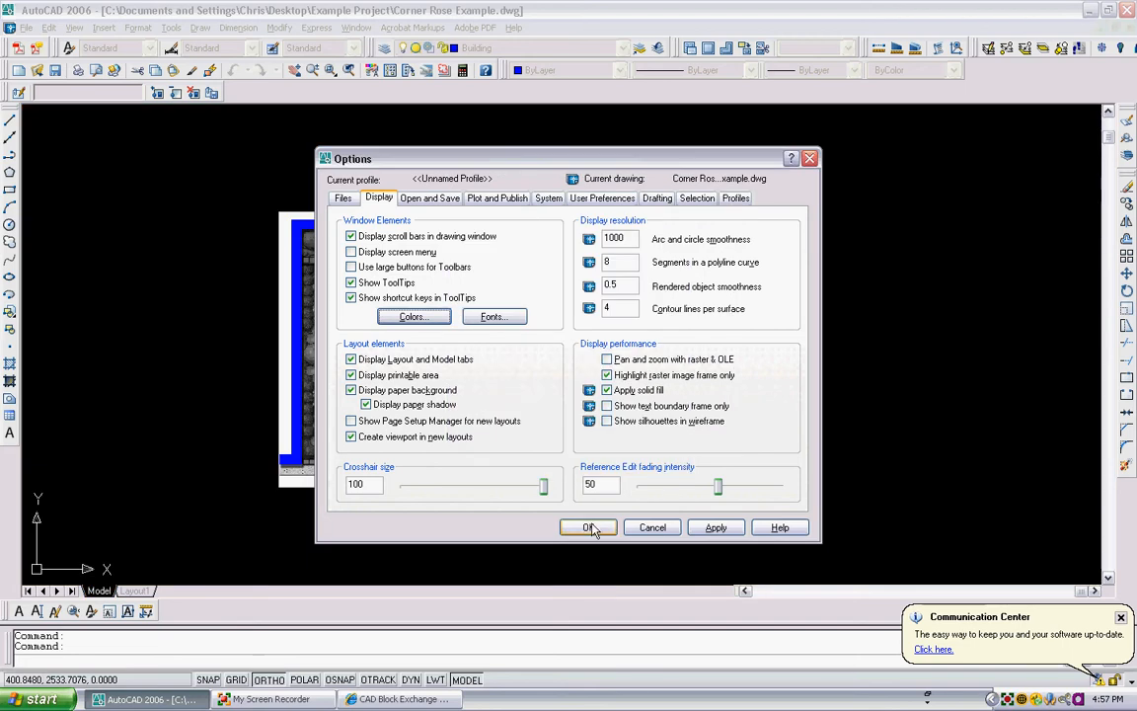
left_click(716, 527)
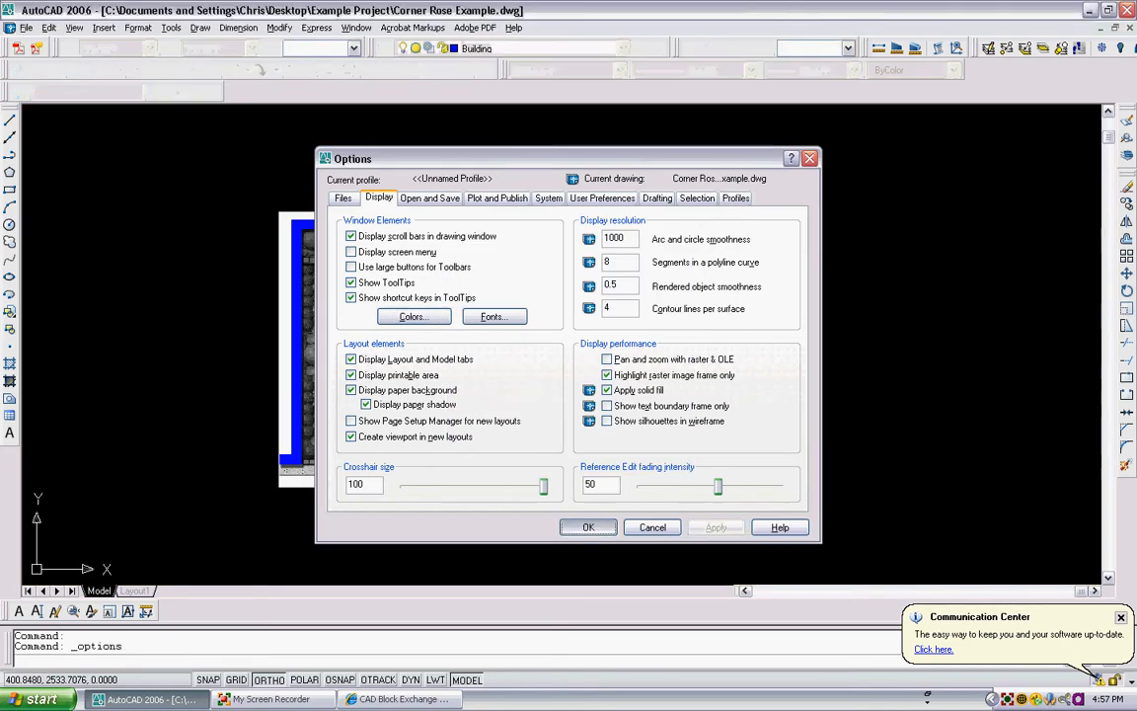
left_click(589, 526)
- Examine the traced wall outline against the plan image around the whole site
scroll(473, 212, "up", 4)
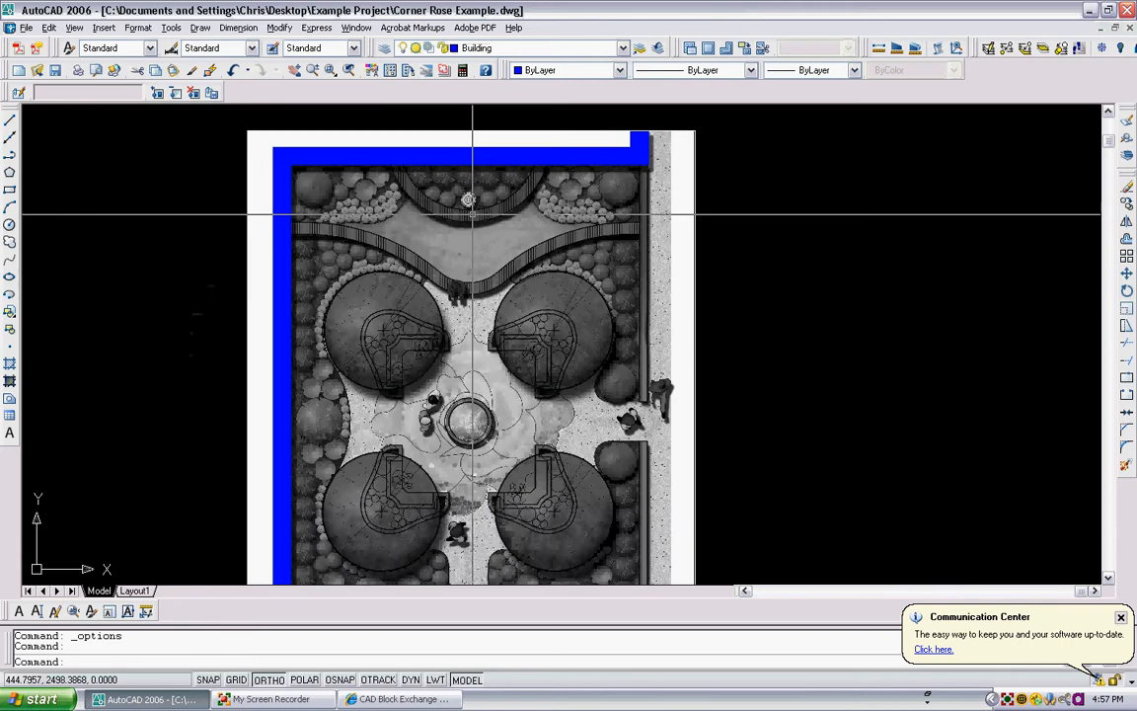
scroll(473, 212, "down", 5)
scroll(412, 168, "up", 2)
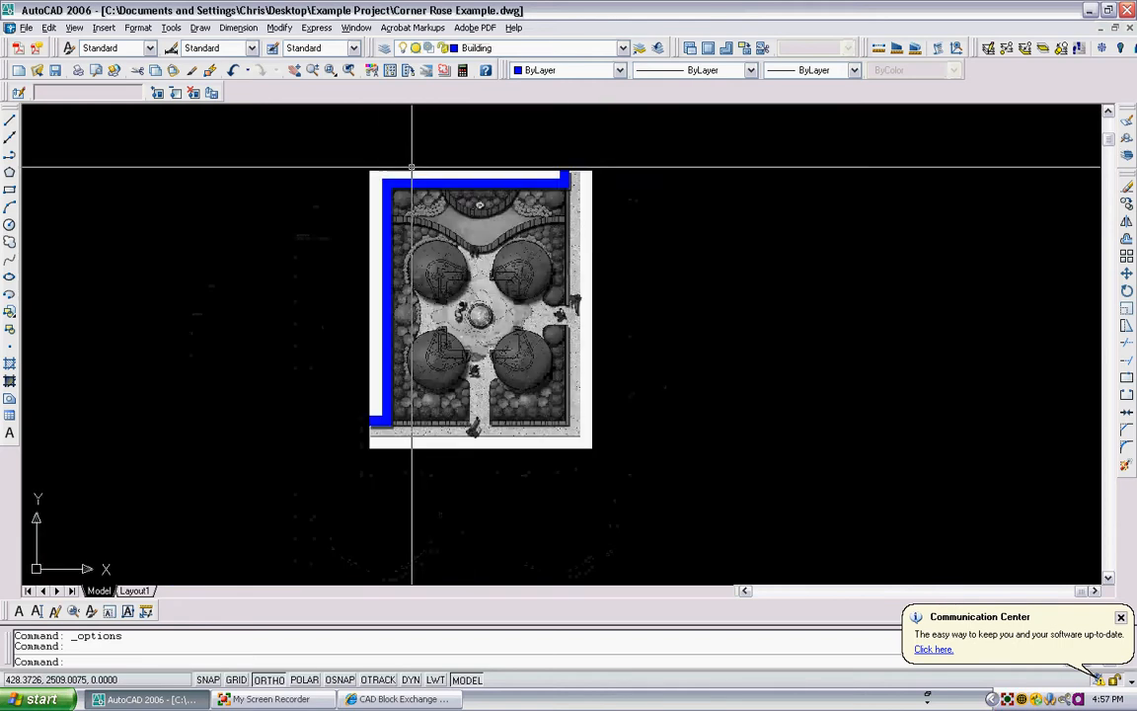
scroll(412, 167, "up", 2)
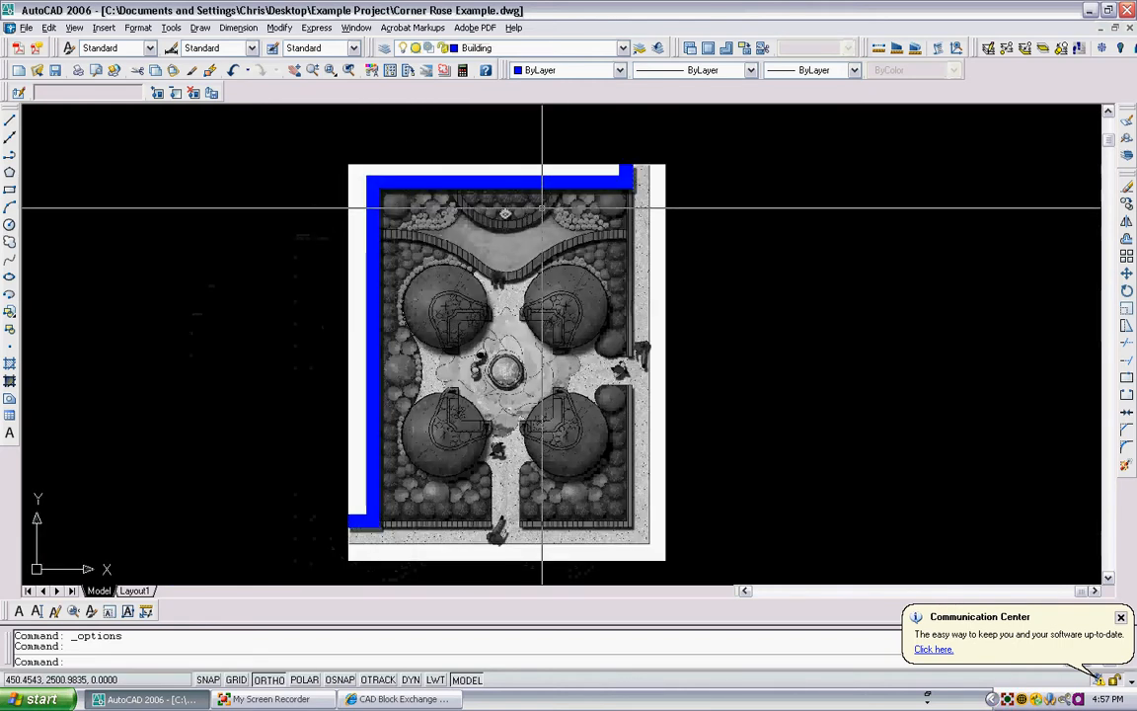
middle_click_drag(542, 208, 472, 190)
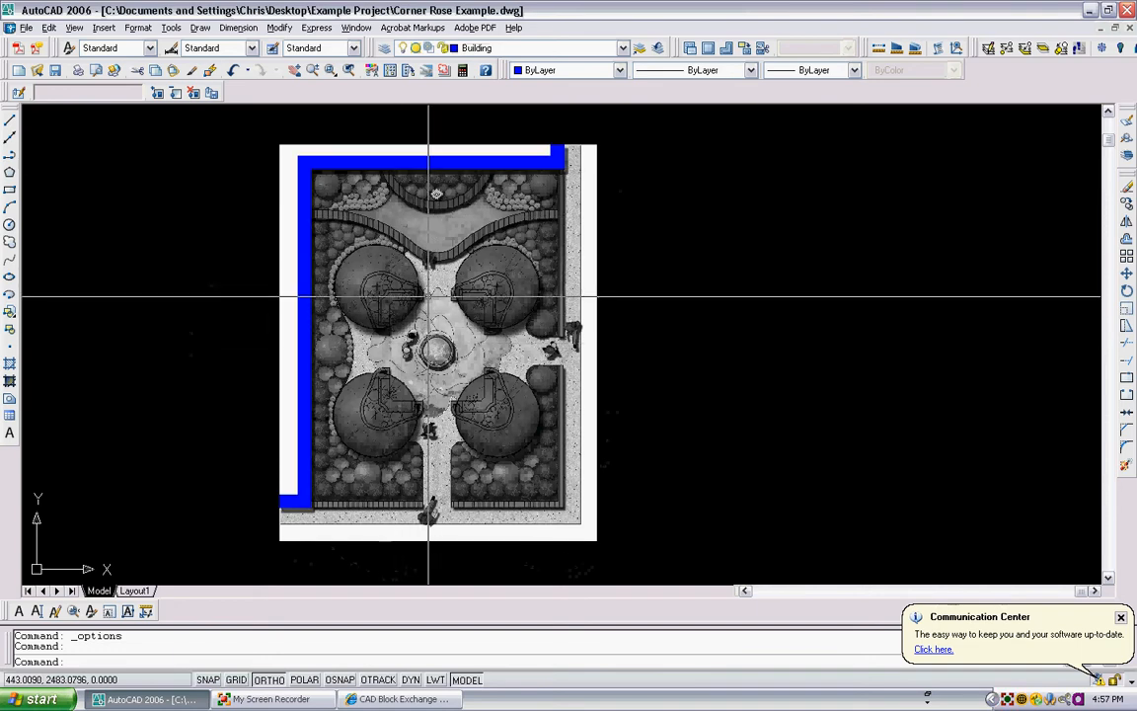
scroll(428, 295, "down", 1)
scroll(425, 293, "up", 3)
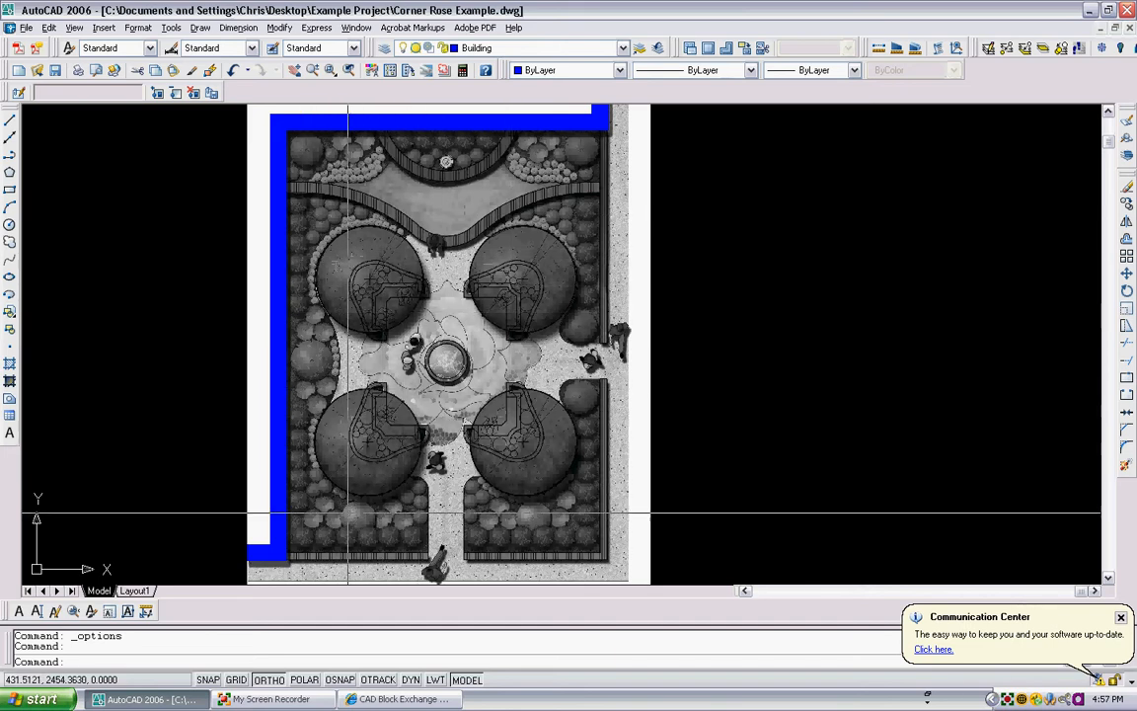
middle_click_drag(440, 471, 423, 404)
scroll(444, 300, "down", 4)
scroll(432, 232, "up", 3)
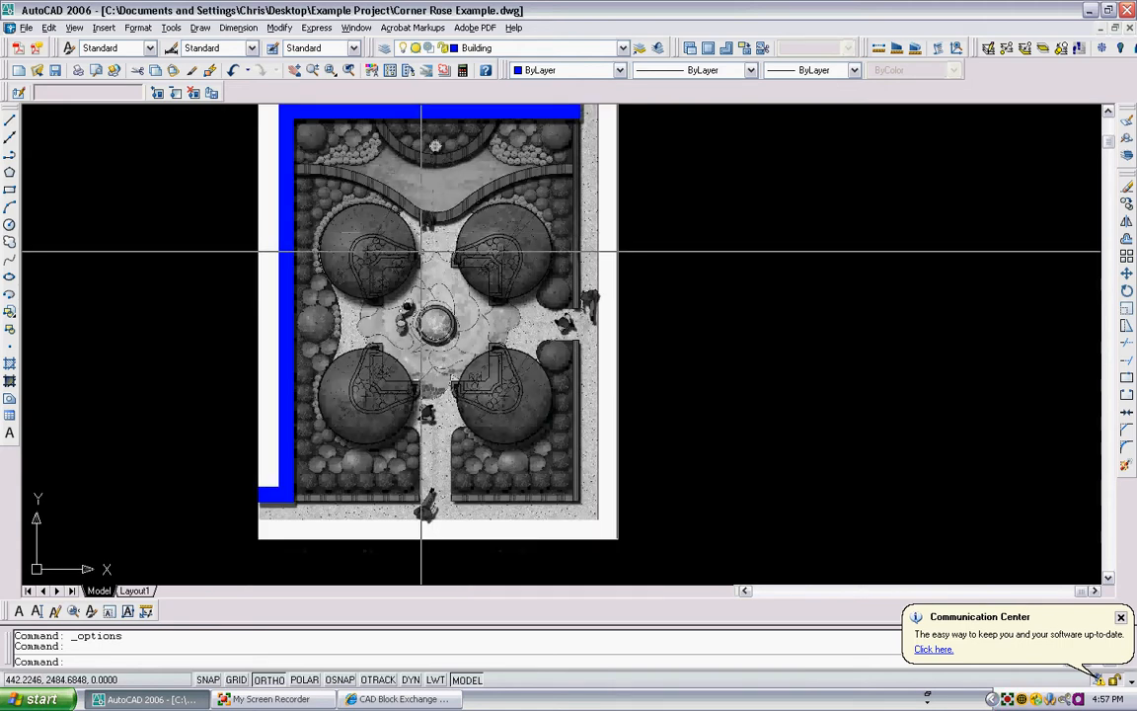
middle_click_drag(445, 145, 423, 179)
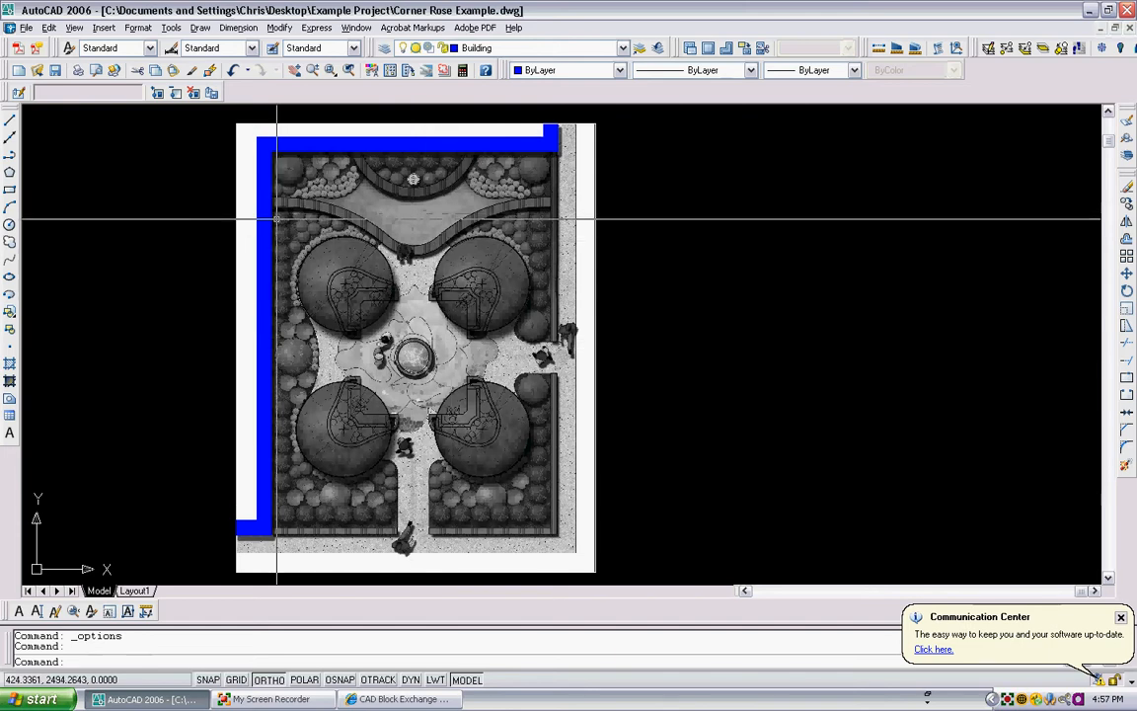
scroll(372, 234, "up", 2)
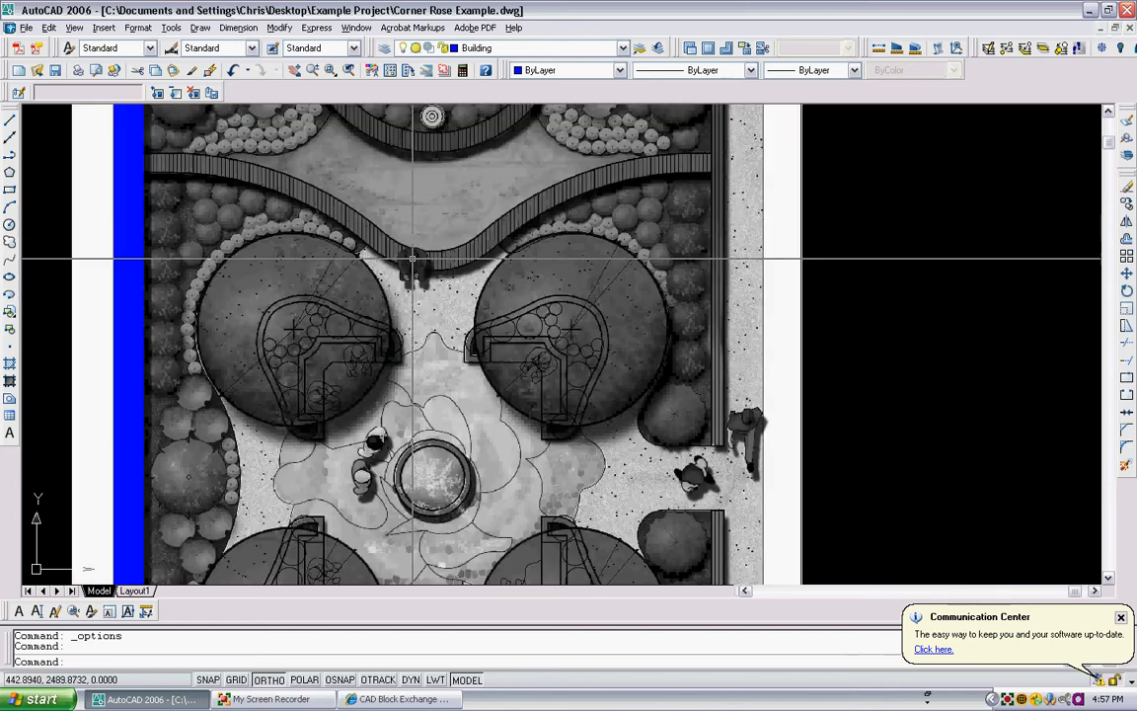
scroll(443, 258, "down", 3)
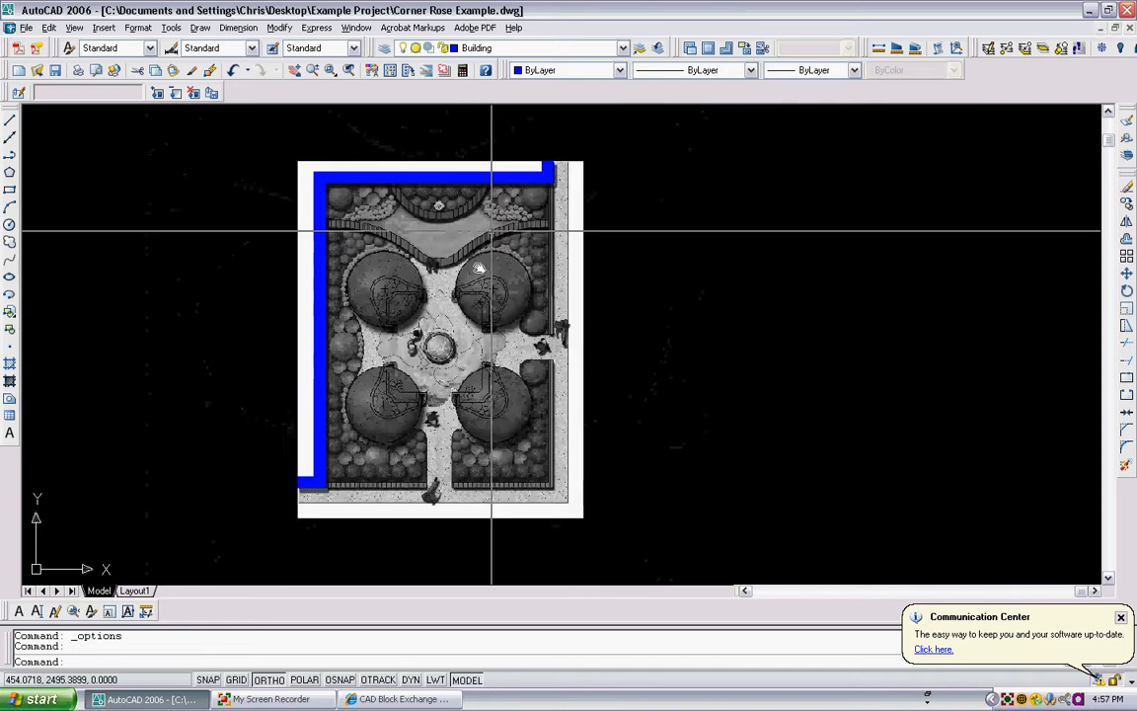
- Open the layer list to change the current layer
left_click(624, 49)
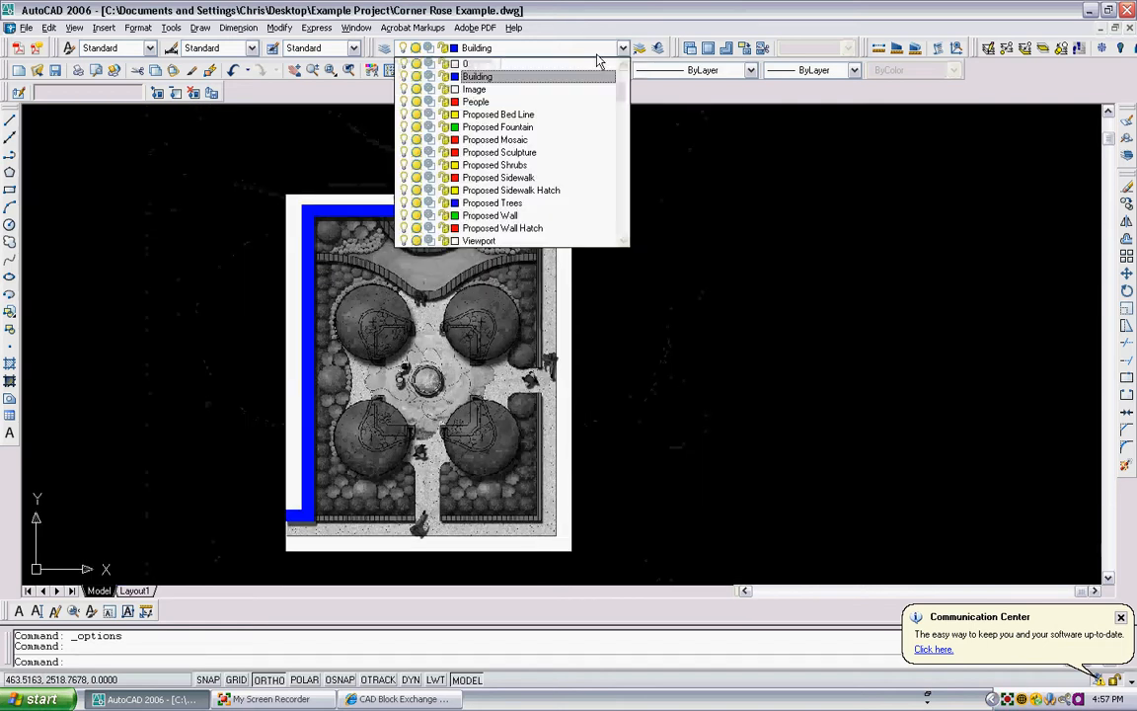
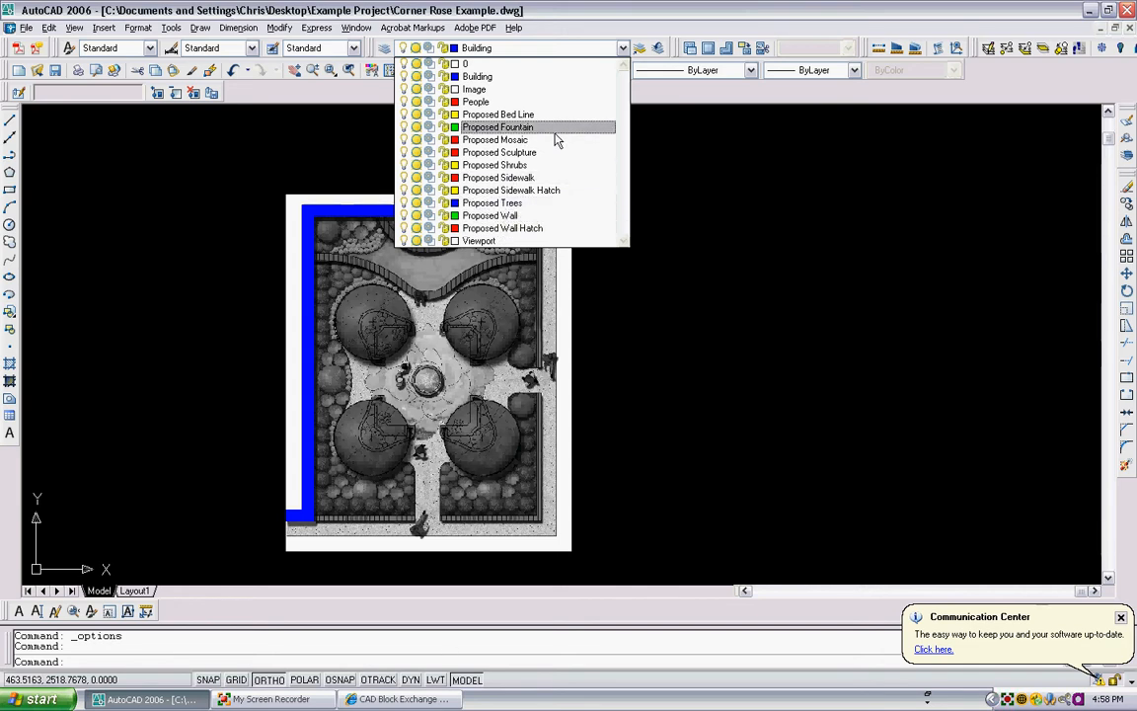
- Make Proposed Wall the current layer and turn on object snap for a new polyline
left_click(541, 215)
type("p")
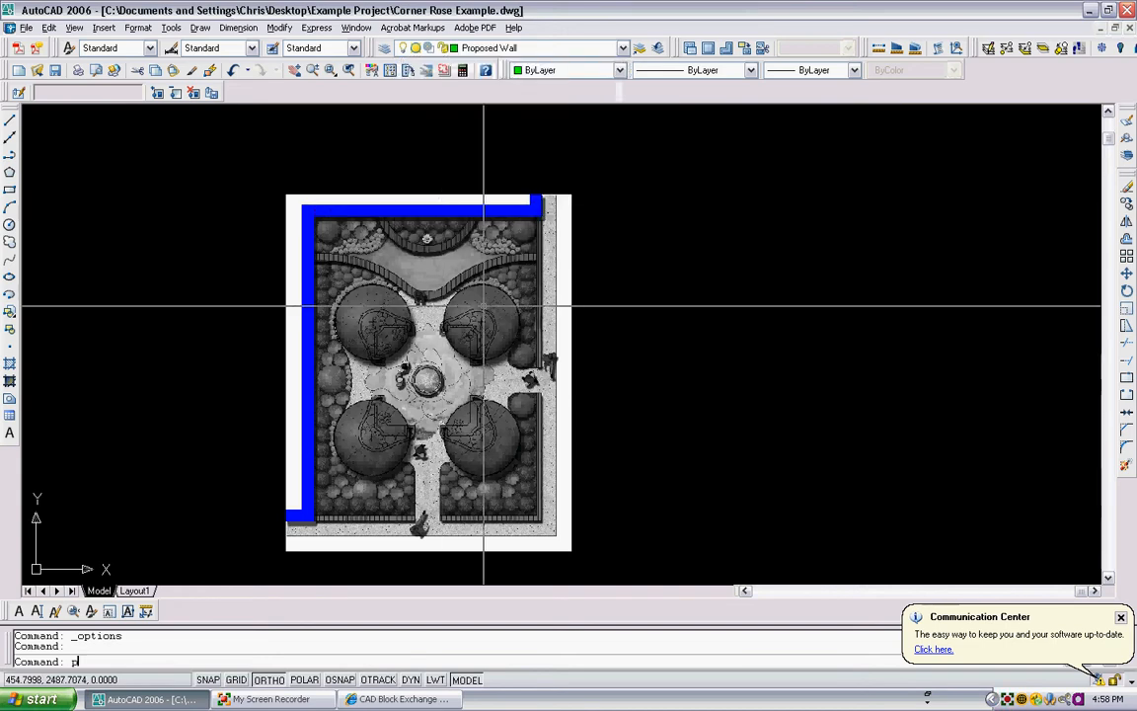
type("l")
key("Return")
scroll(546, 207, "up", 3)
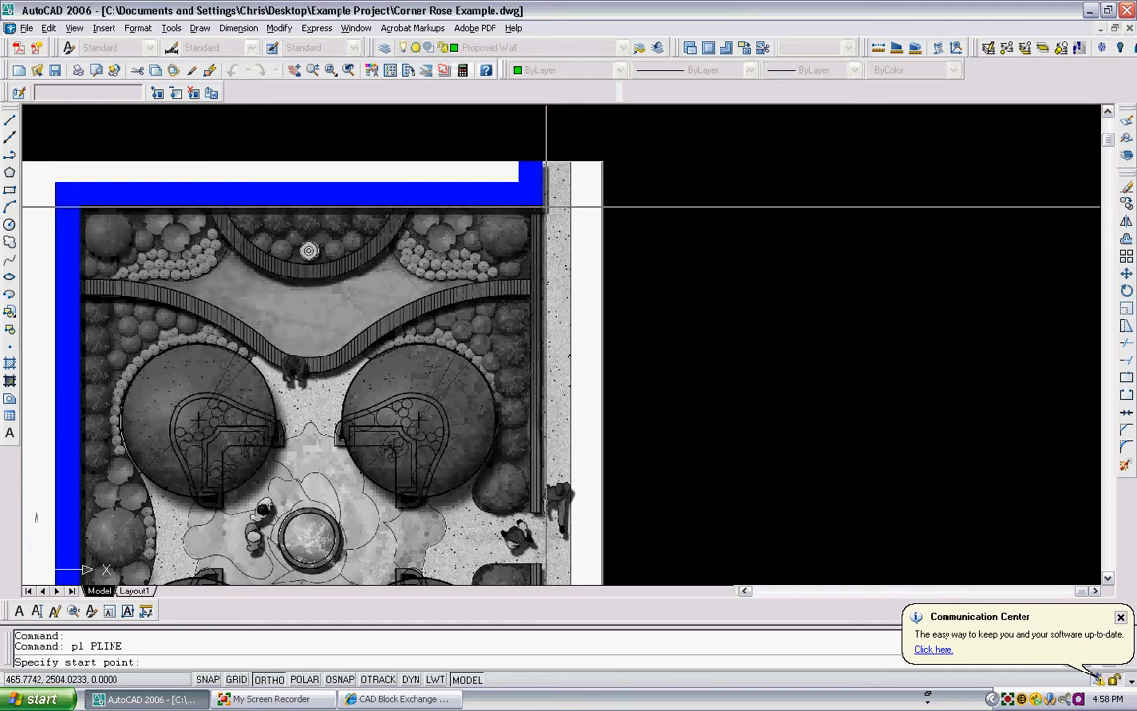
key("F3")
- Try to trace the outer garden wall as one polyline from the building's upper-right corner to the site corner and across to the lower-left building corner
left_click(542, 206)
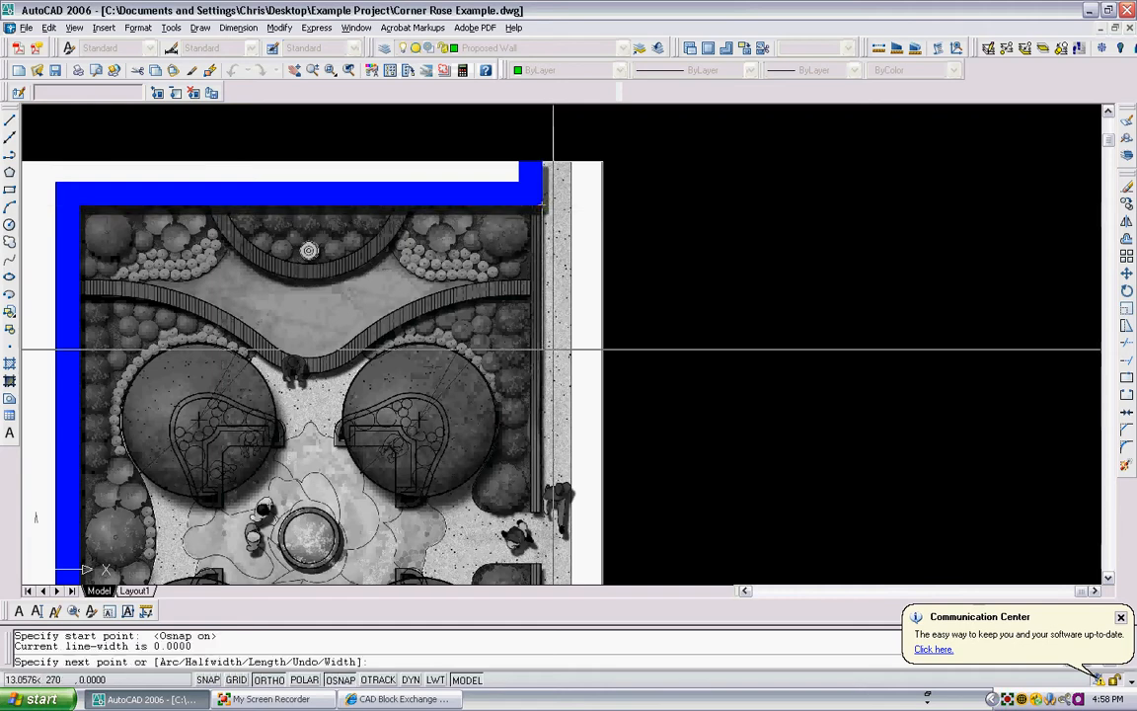
scroll(523, 425, "up", 4)
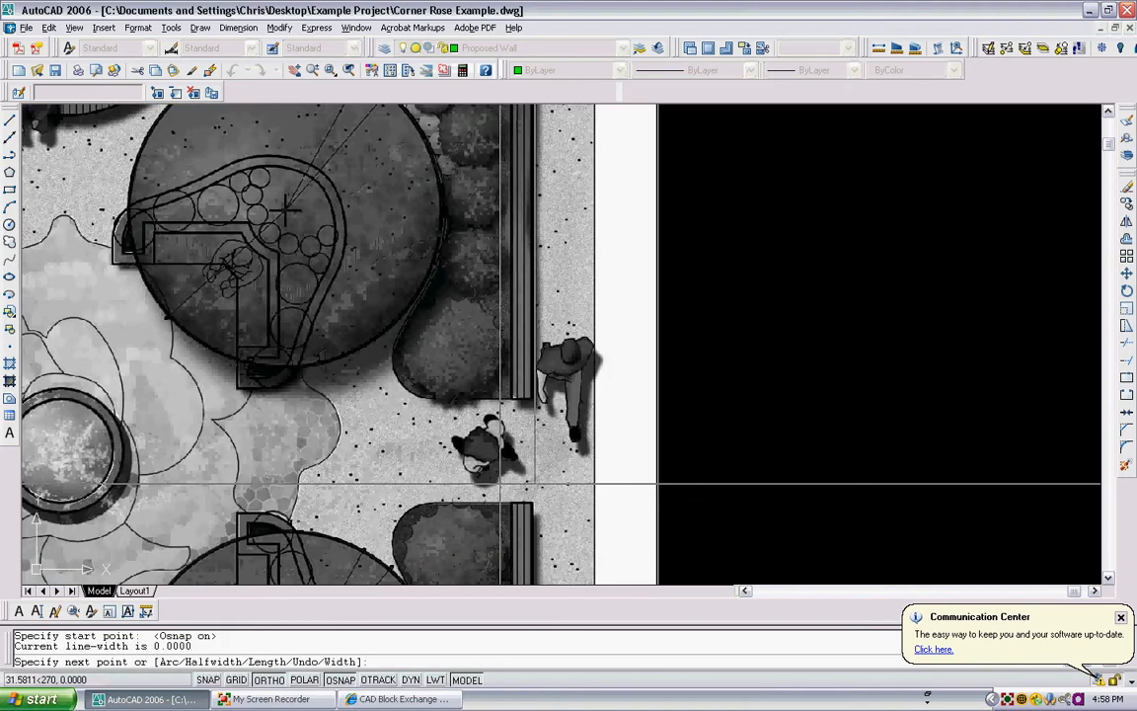
scroll(498, 484, "down", 6)
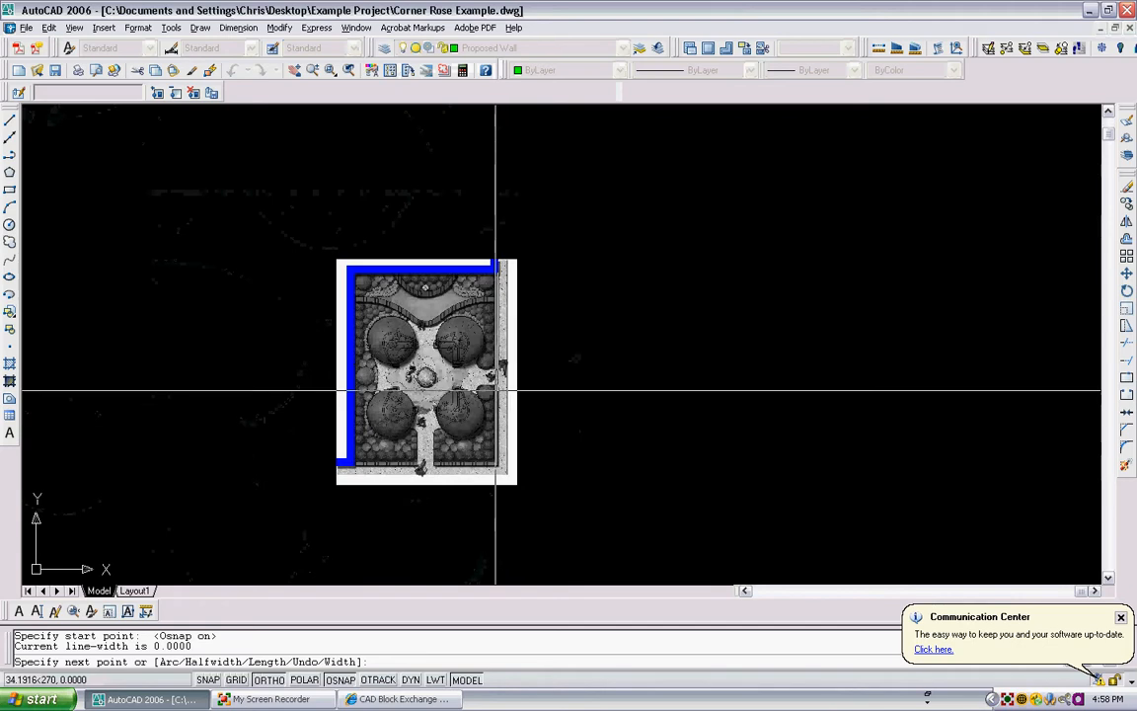
scroll(495, 391, "up", 5)
scroll(504, 454, "up", 2)
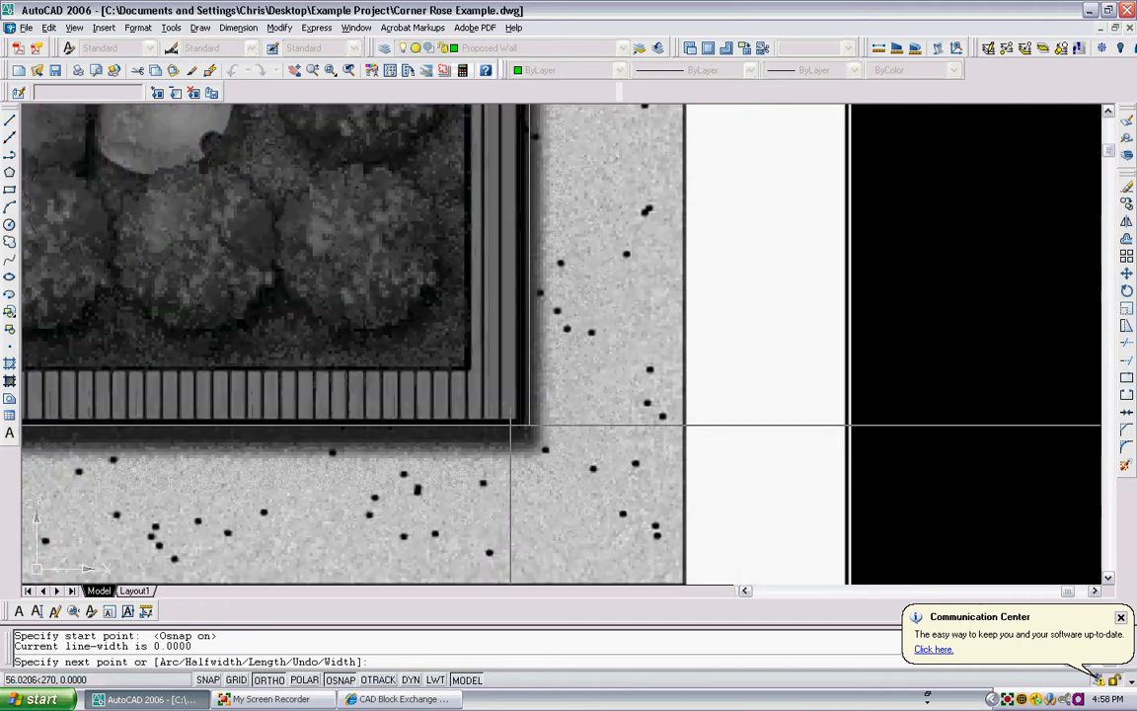
left_click(511, 427)
scroll(409, 453, "down", 4)
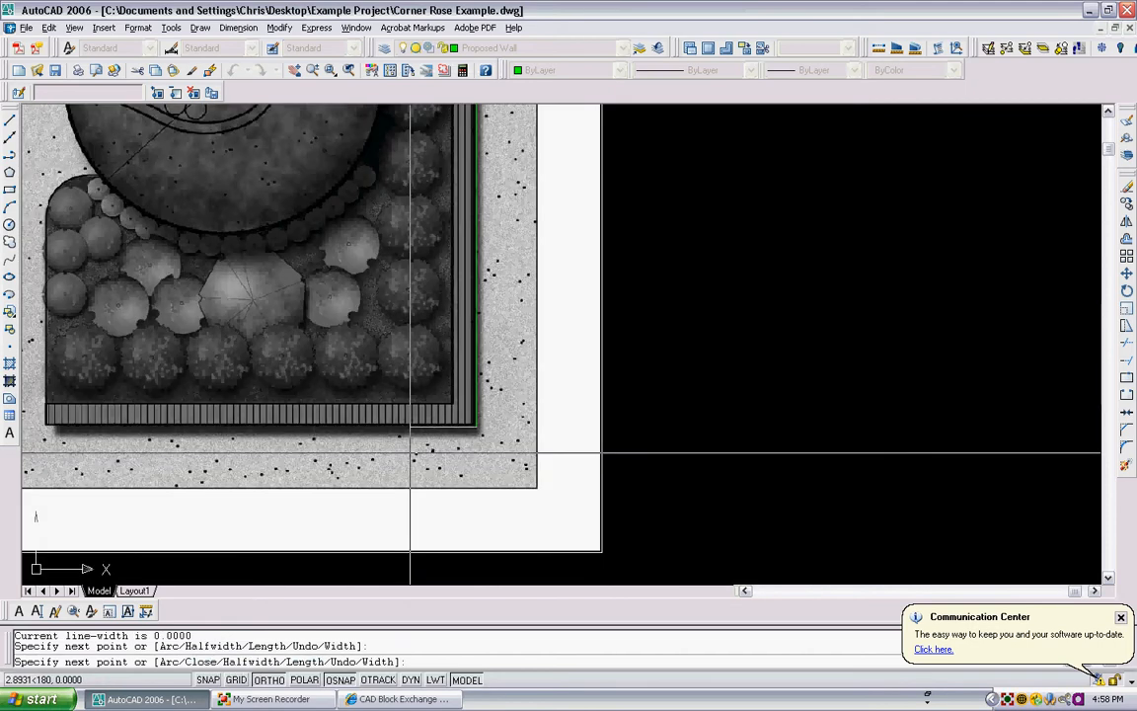
scroll(750, 375, "down", 4)
scroll(278, 408, "up", 3)
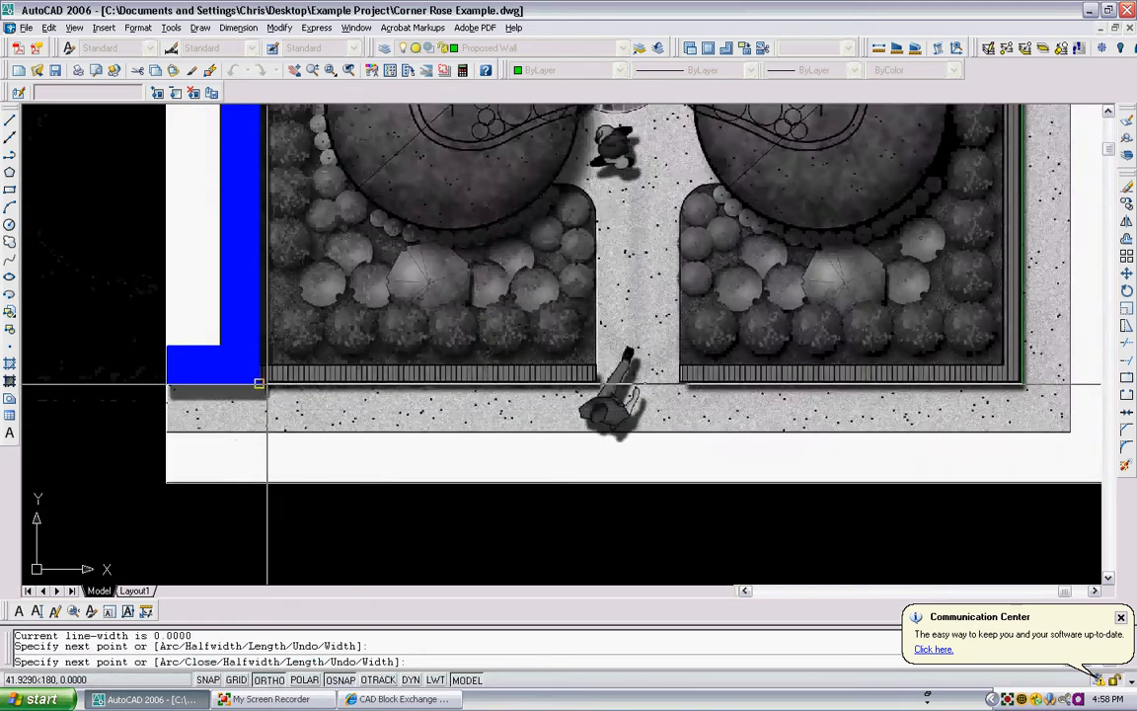
scroll(267, 383, "up", 2)
scroll(264, 383, "up", 2)
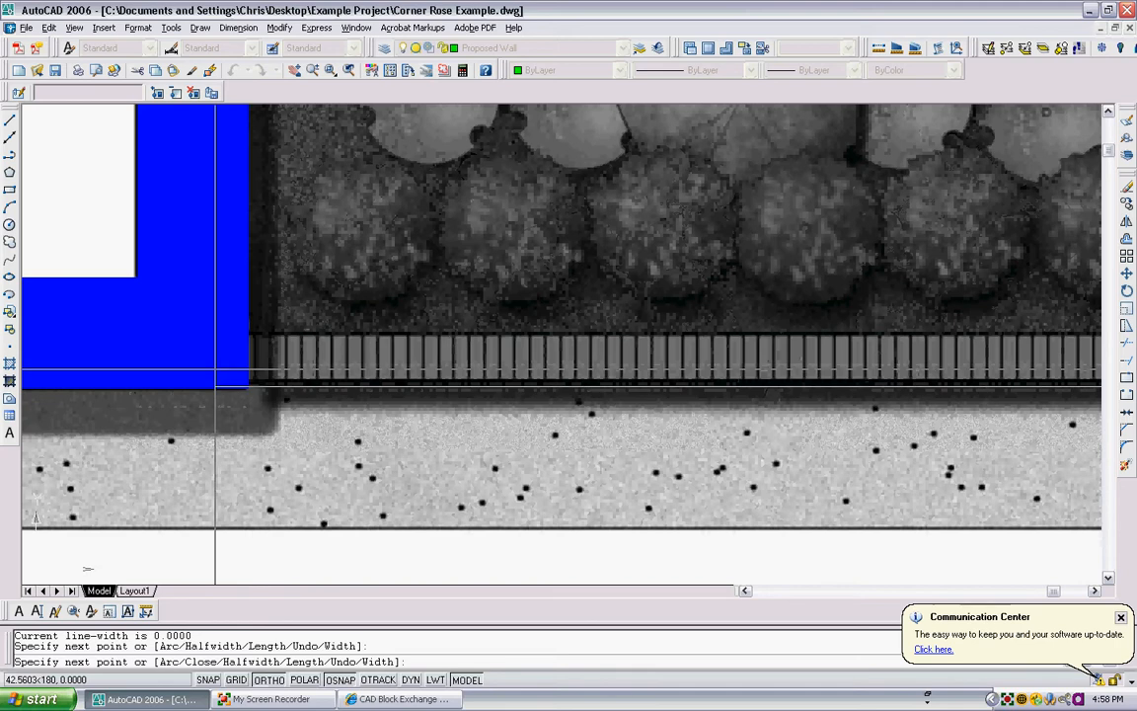
left_click(216, 375)
key("Escape")
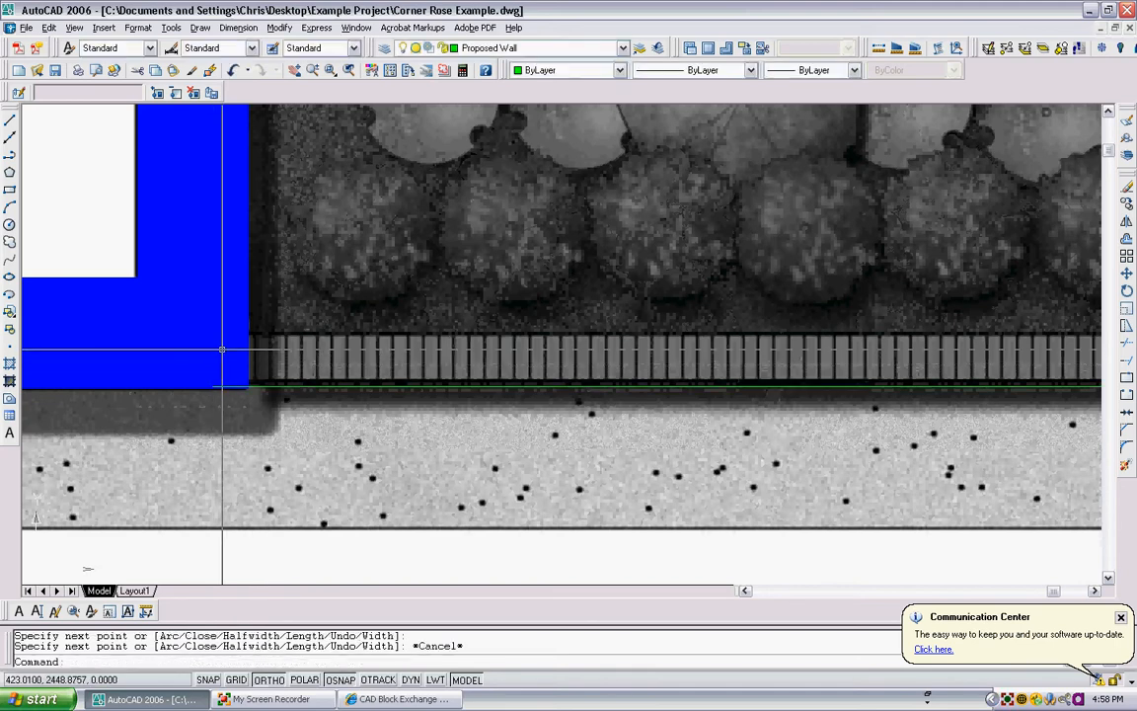
- Erase the L-shaped outer wall polyline just traced
scroll(264, 385, "up", 3)
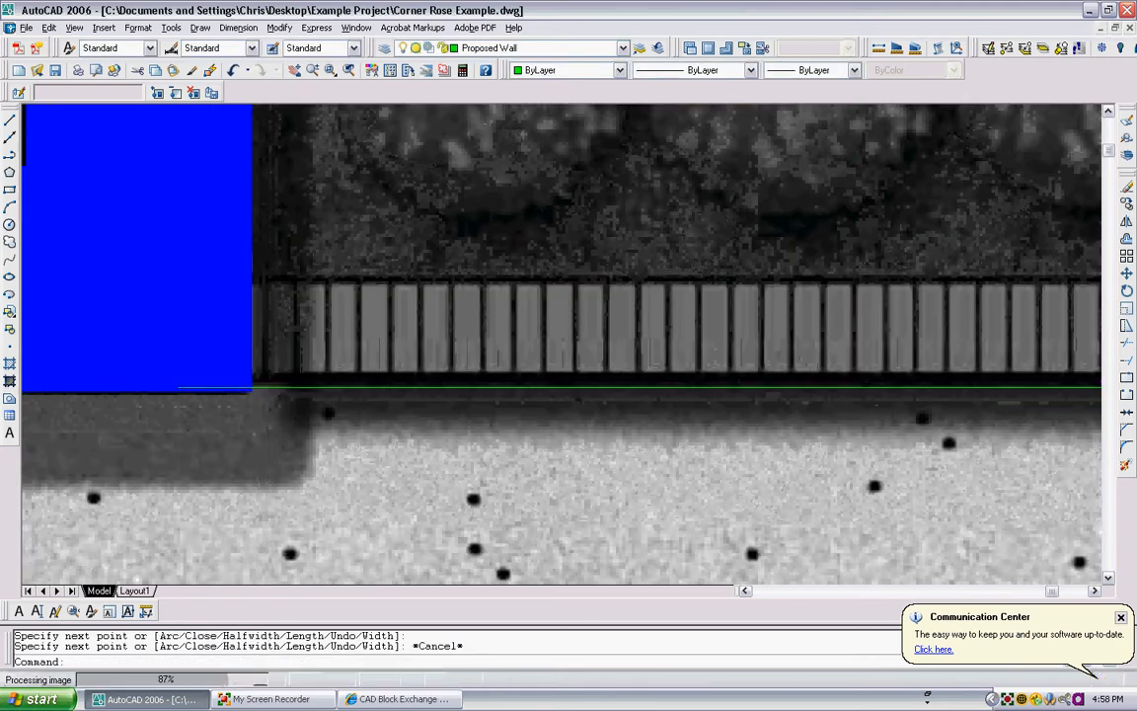
scroll(267, 385, "down", 2)
scroll(724, 376, "down", 2)
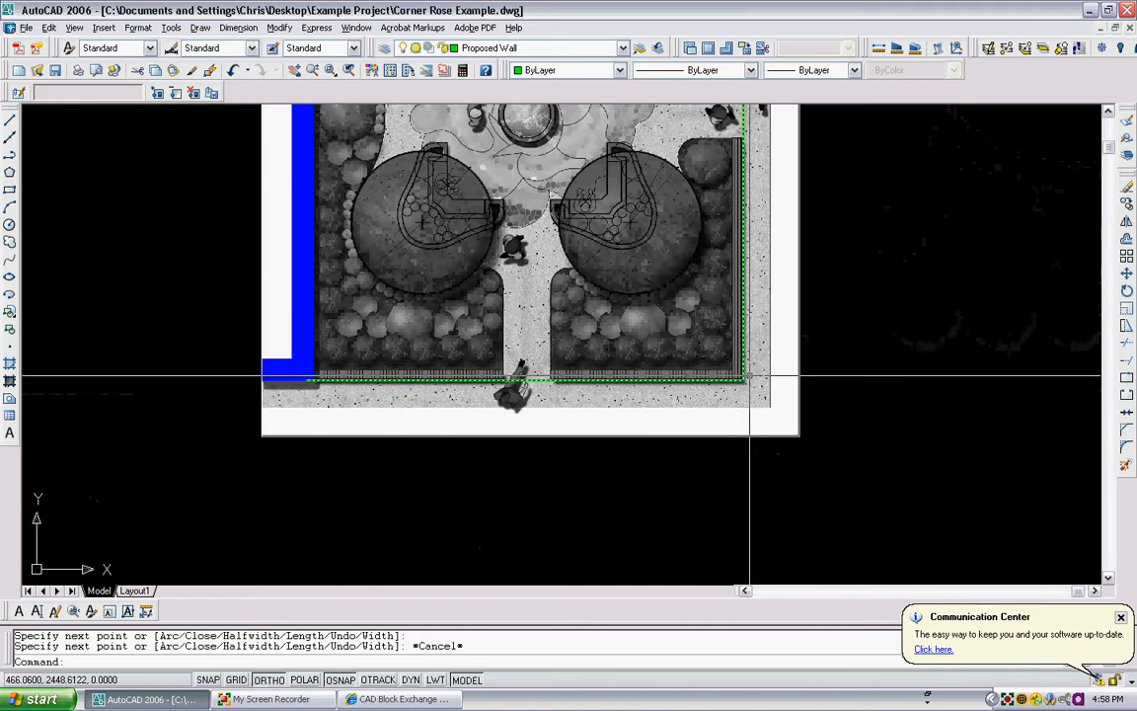
left_click(750, 376)
left_click(736, 378)
key("Delete")
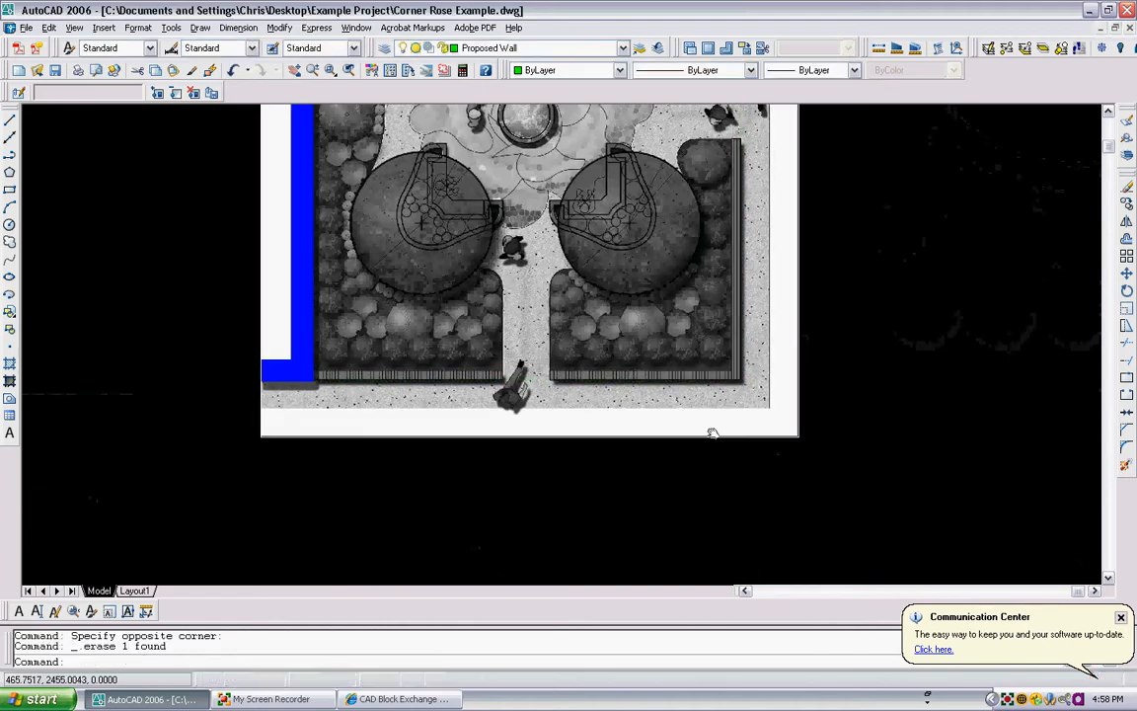
- Draw a vertical polyline from the building's upper-right corner along the outer wall edge, extending past the bottom of the plan image
middle_click_drag(712, 432, 680, 557)
middle_click_drag(629, 384, 547, 592)
middle_click_drag(629, 224, 614, 253)
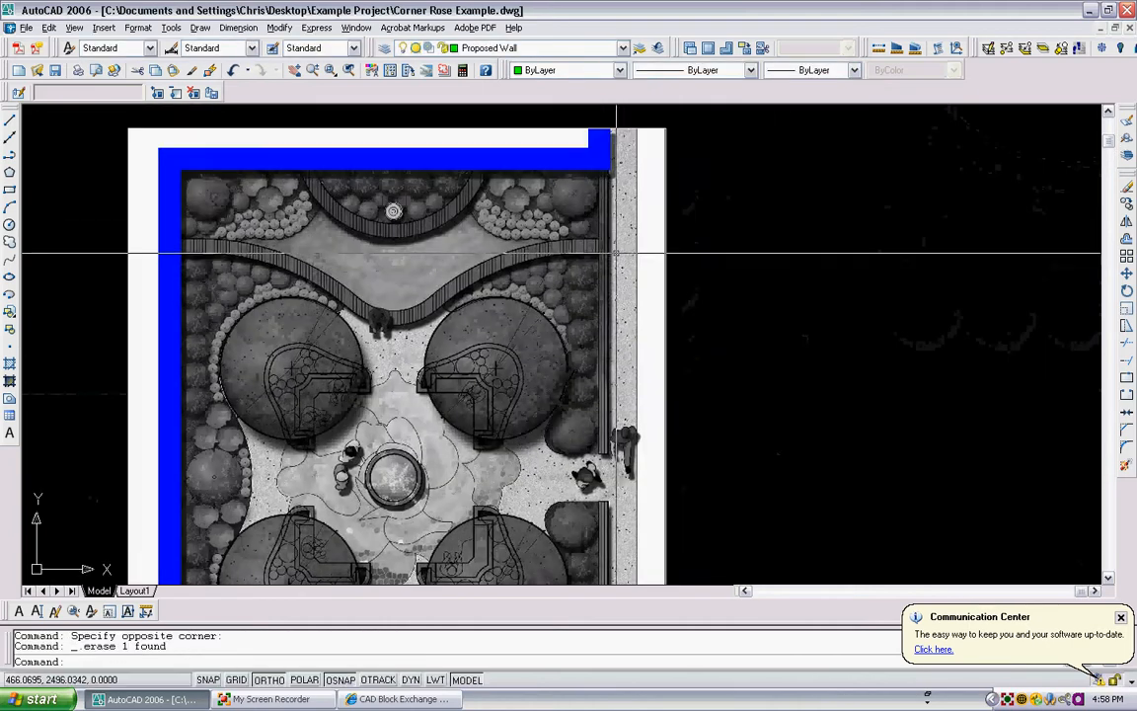
type("pl")
key("Return")
left_click(610, 170)
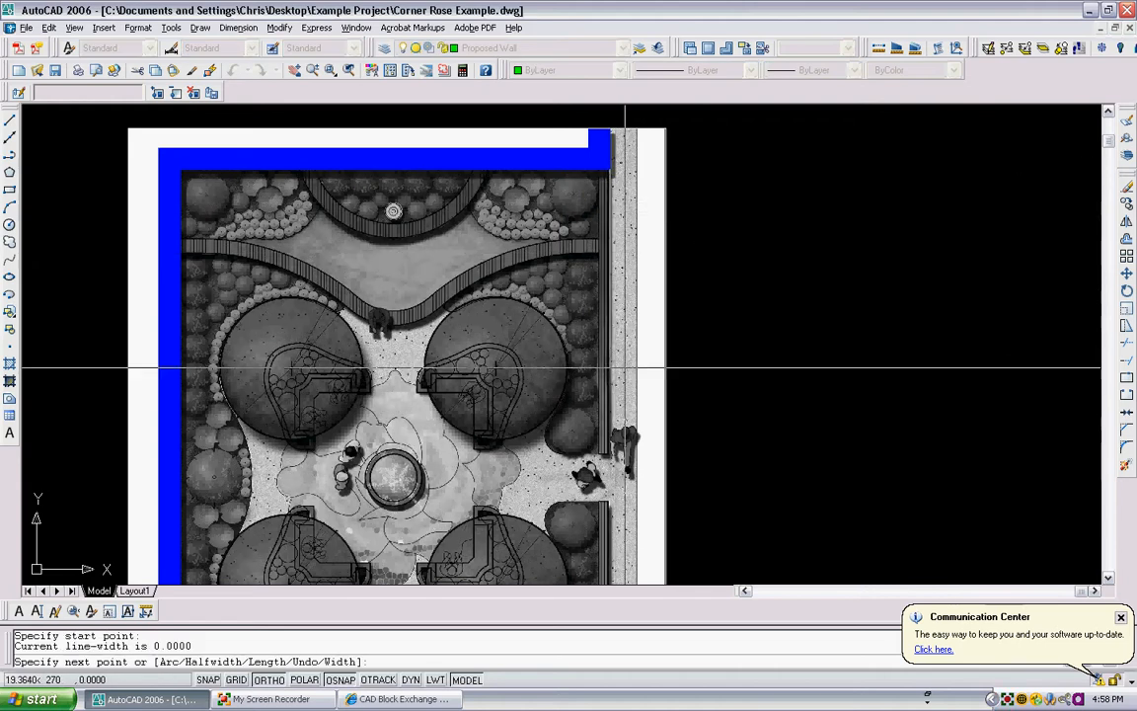
middle_click_drag(626, 536, 599, 394)
middle_click_drag(592, 348, 580, 271)
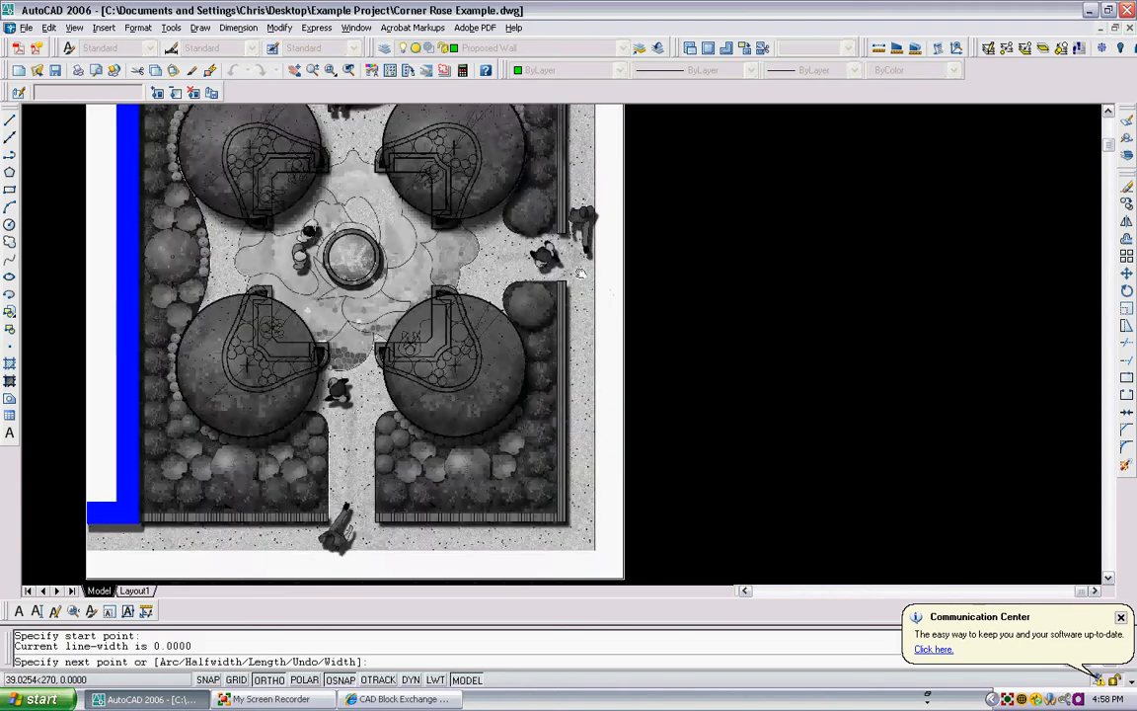
scroll(577, 266, "down", 2)
scroll(572, 418, "up", 3)
left_click(570, 516)
key("Return")
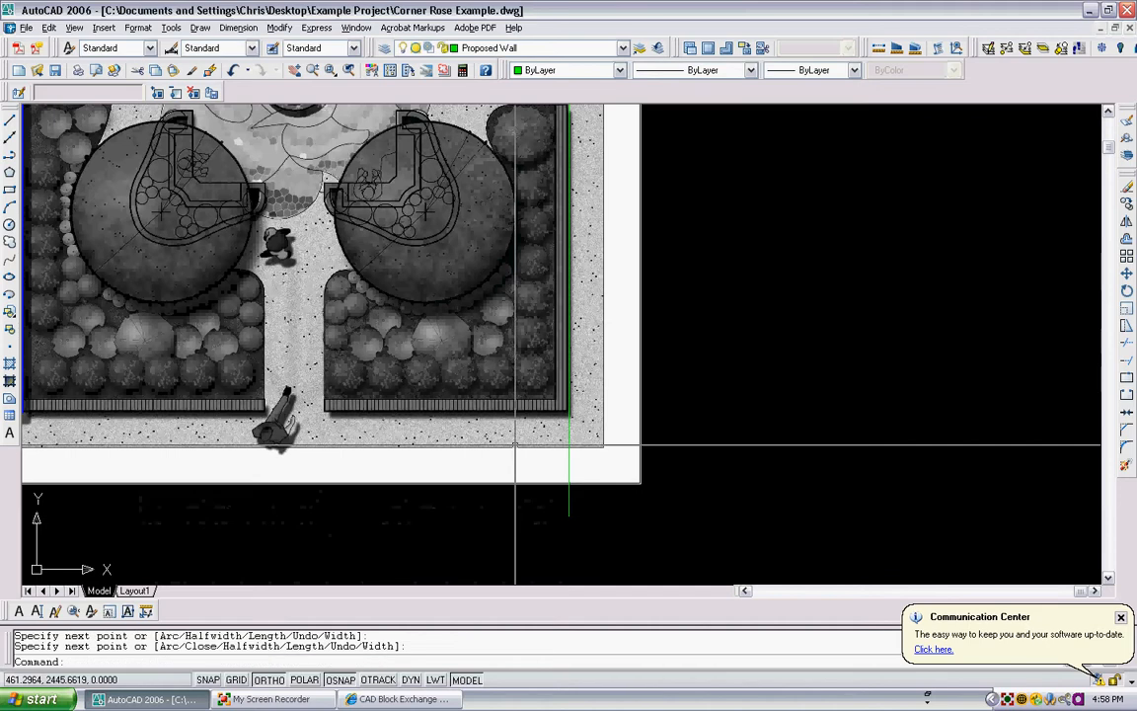
- Draw a horizontal polyline from the building's lower-left outer corner along the bottom wall edge, extending past the plan image's right side
scroll(881, 329, "down", 2)
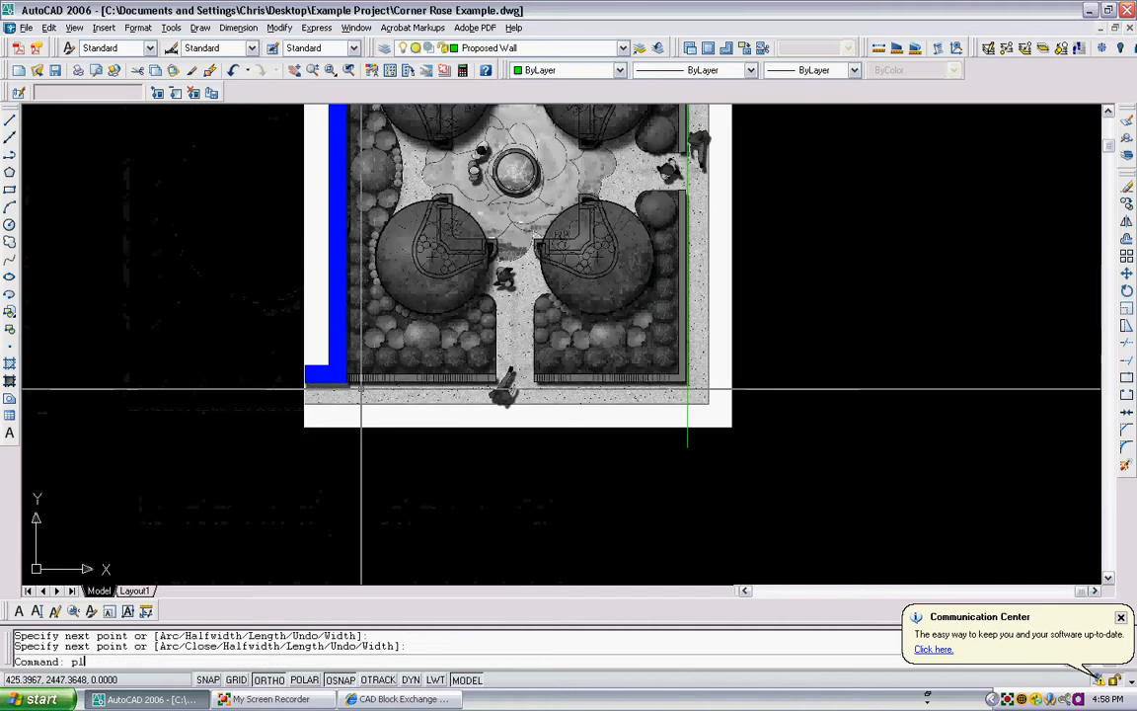
type("pl")
key("Return")
scroll(361, 388, "up", 2)
left_click(342, 376)
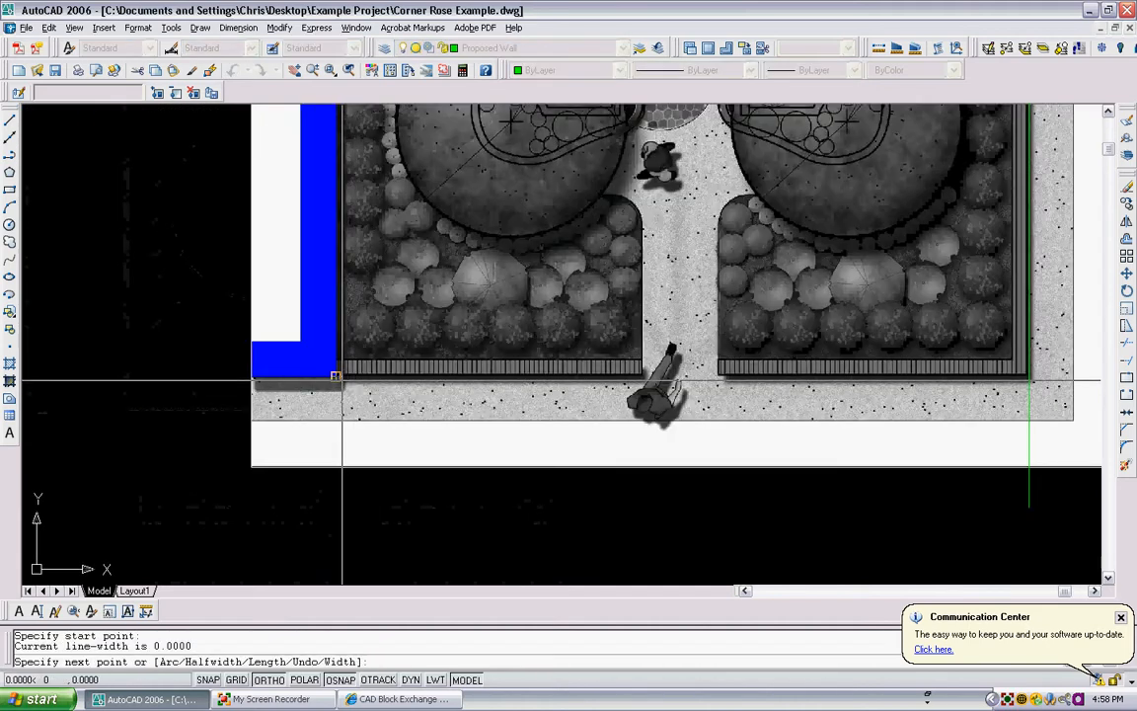
scroll(424, 359, "down", 3)
middle_click_drag(604, 361, 567, 361)
left_click(638, 329)
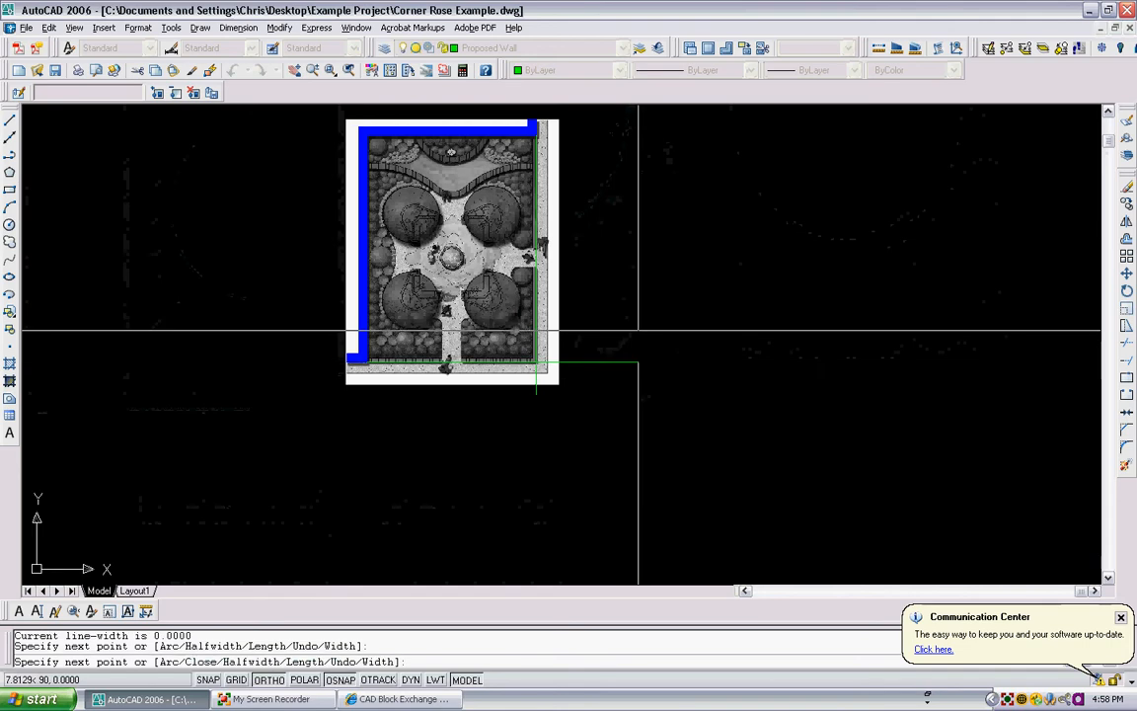
key("Escape")
- Trim the overhanging ends of both wall lines to meet at the site's lower-right corner
scroll(540, 369, "up", 3)
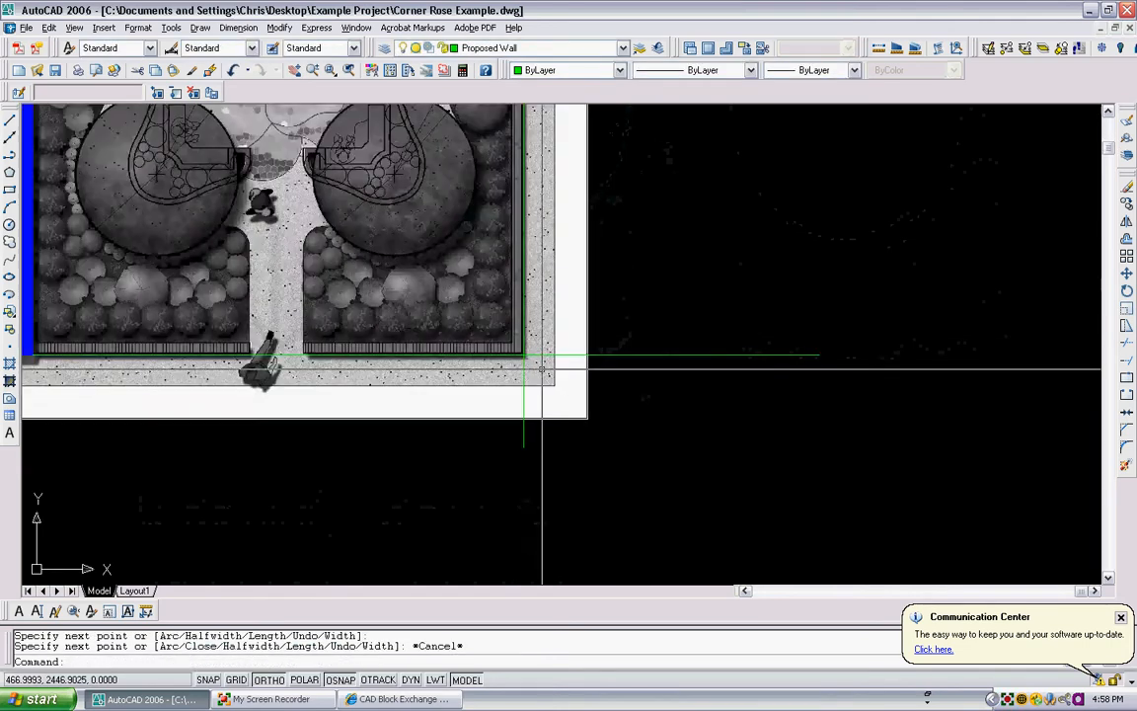
scroll(540, 369, "up", 3)
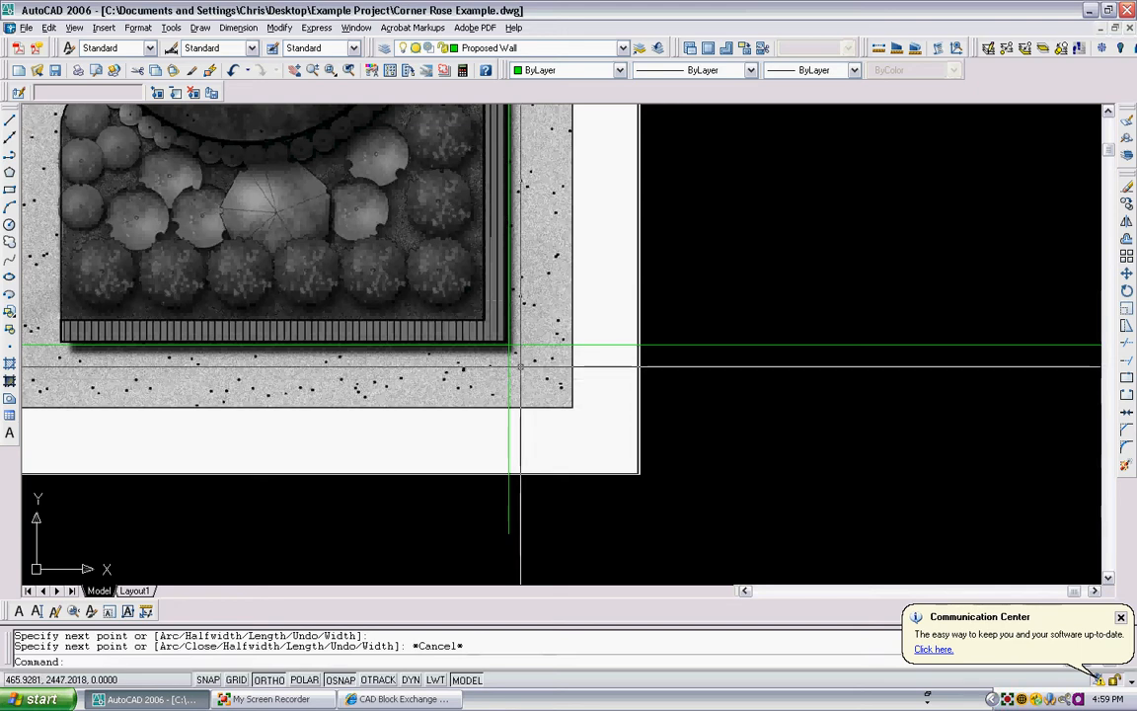
type("tr")
key("Return")
left_click(521, 365)
left_click(492, 308)
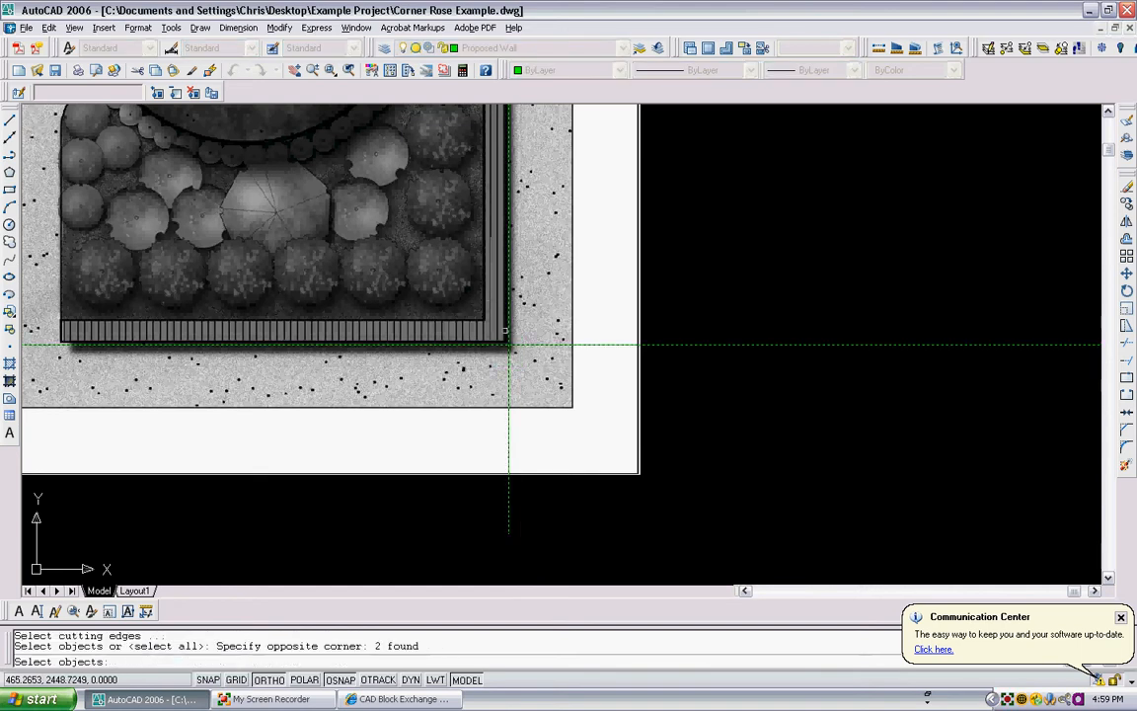
key("Return")
left_click(586, 368)
left_click(560, 328)
left_click(530, 424)
left_click(486, 398)
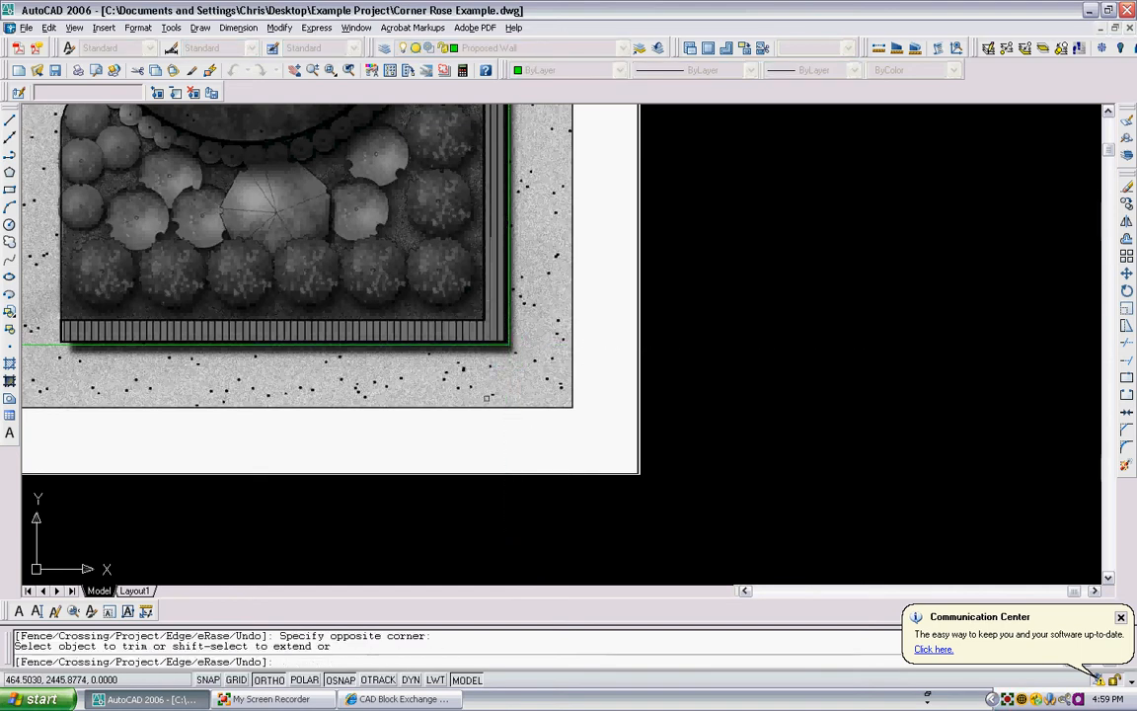
key("Escape")
- Offset the vertical and horizontal outer wall lines inward by 1 unit to form the wall's inner edges
scroll(507, 414, "down", 3)
middle_click_drag(495, 369, 494, 388)
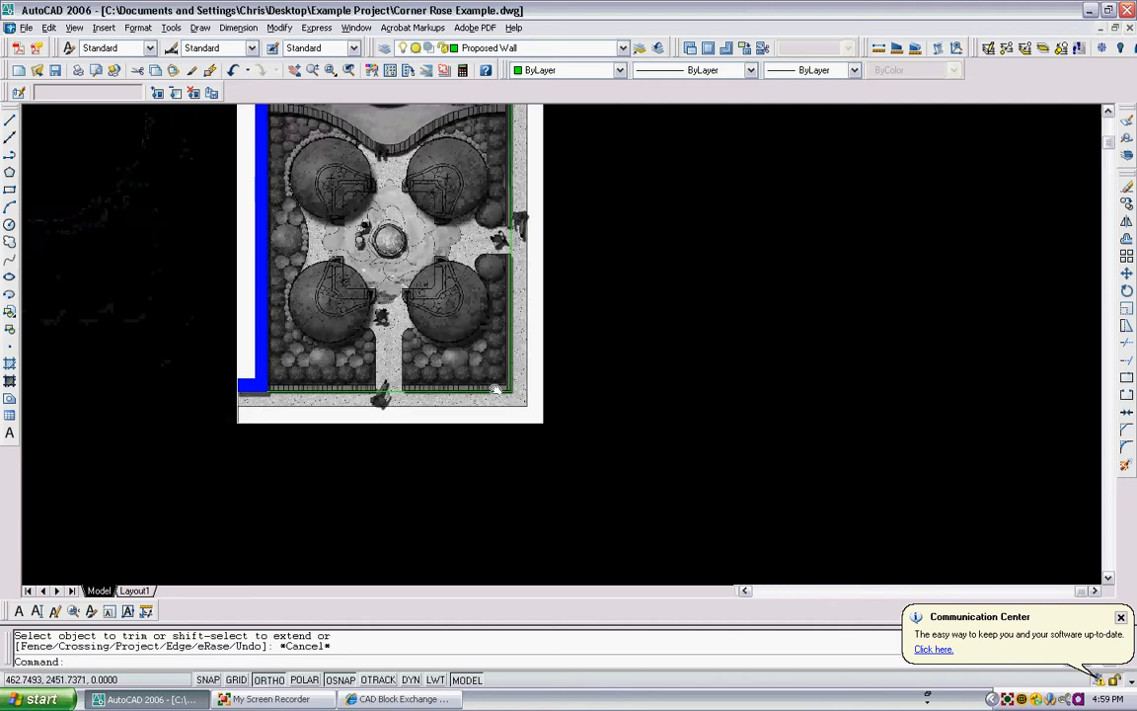
middle_click_drag(505, 297, 480, 369)
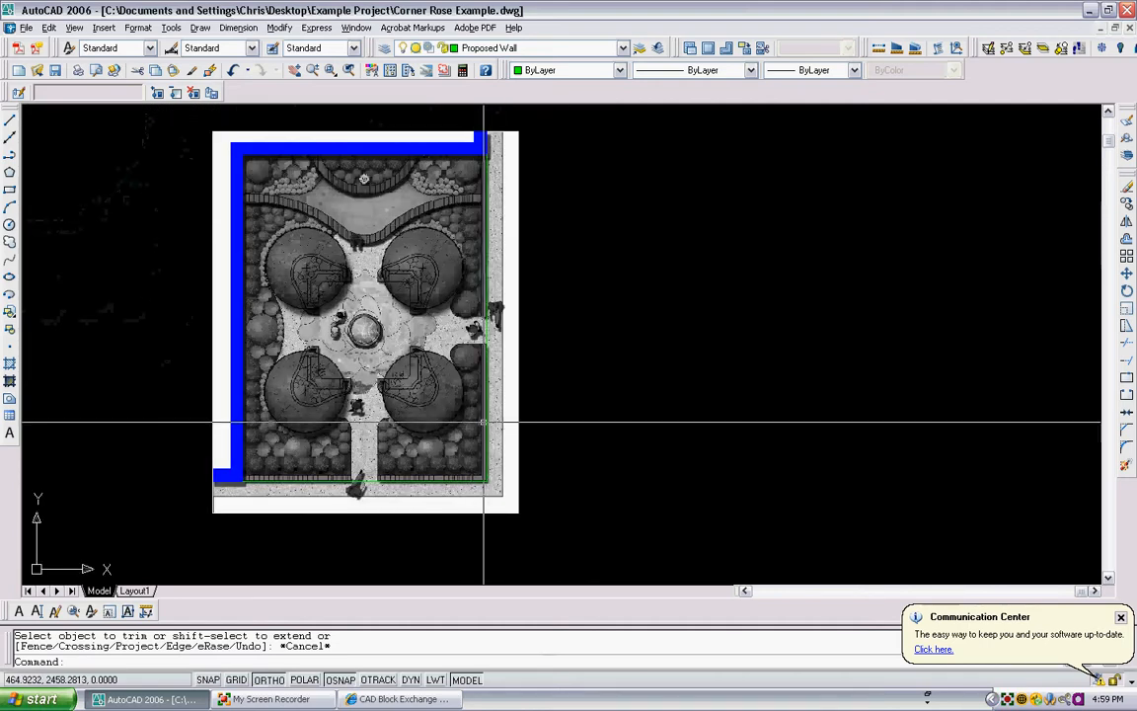
type("o")
key("Return")
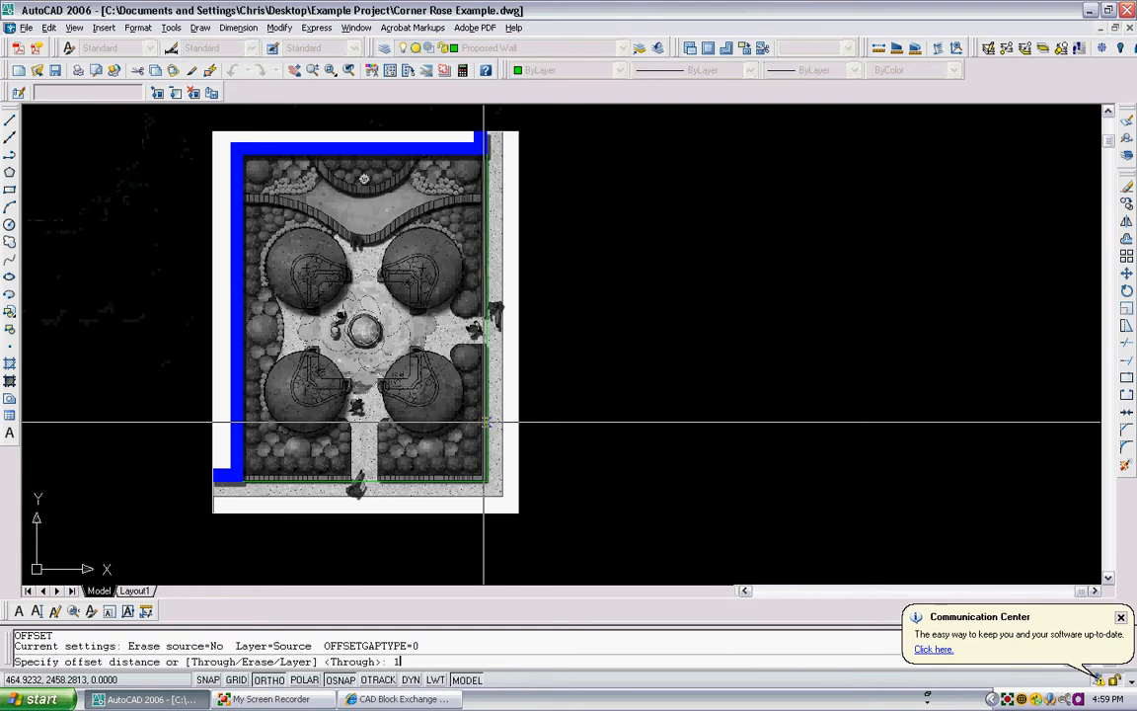
type("1")
key("Return")
left_click(487, 272)
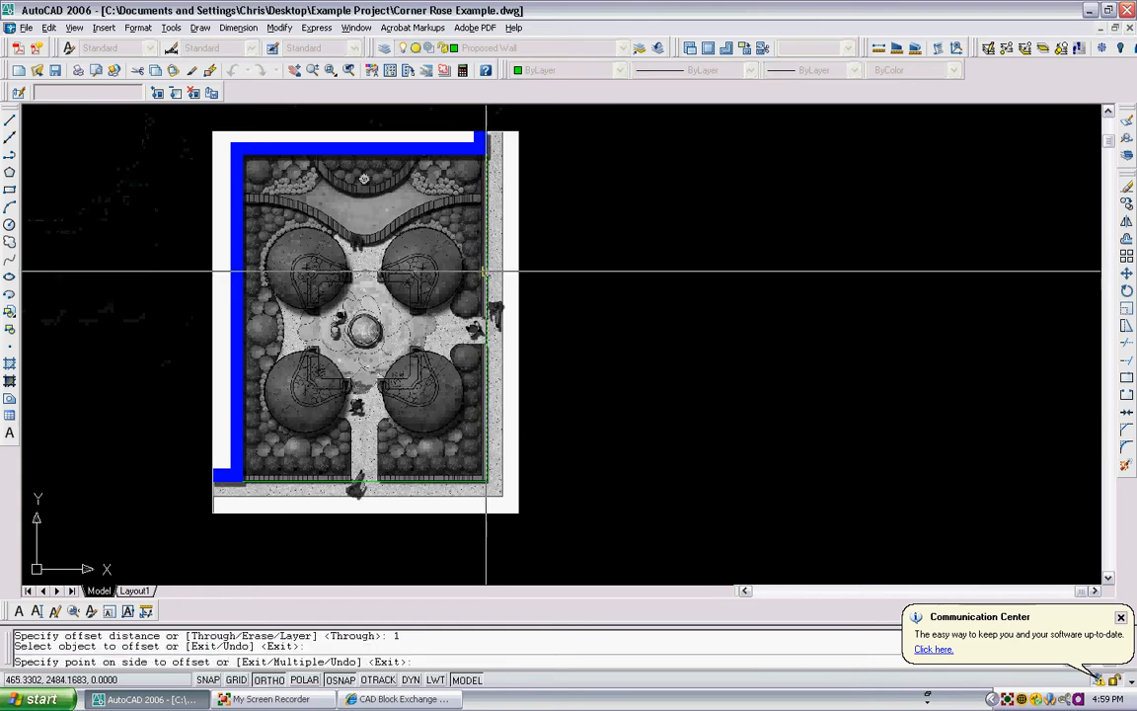
left_click(465, 273)
left_click(415, 481)
left_click(420, 428)
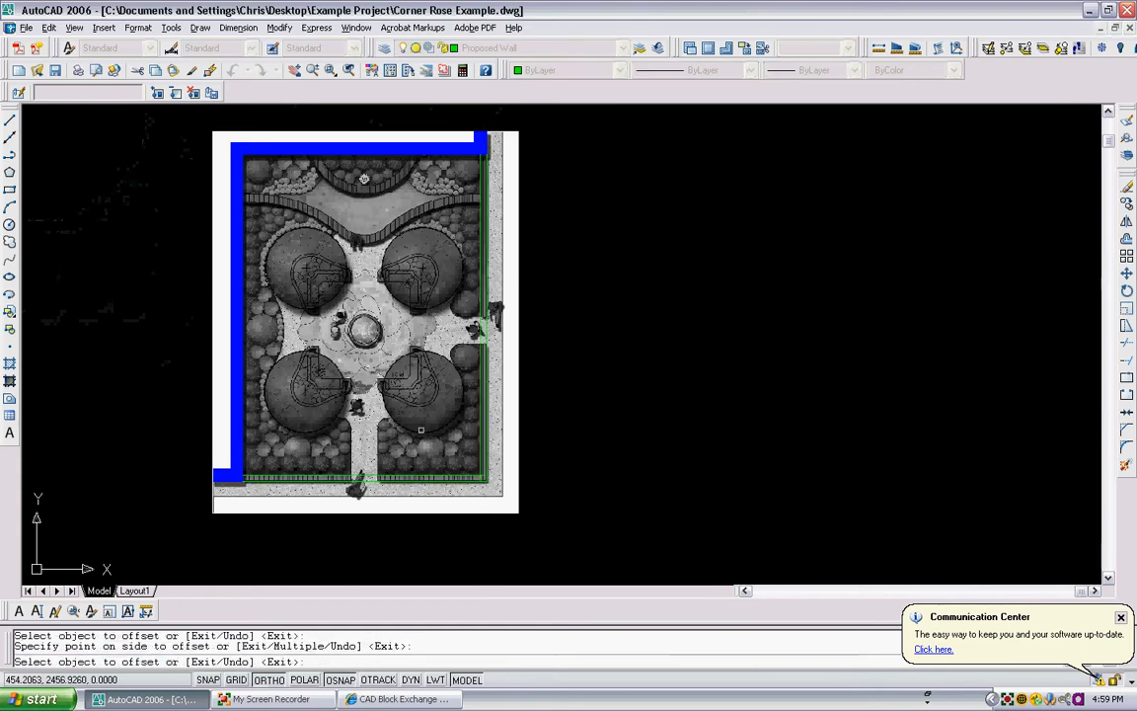
key("Escape")
- Draw a horizontal polyline across both wall lines at the upper edge of the right-side entrance opening, extending past the outer one
type("pl")
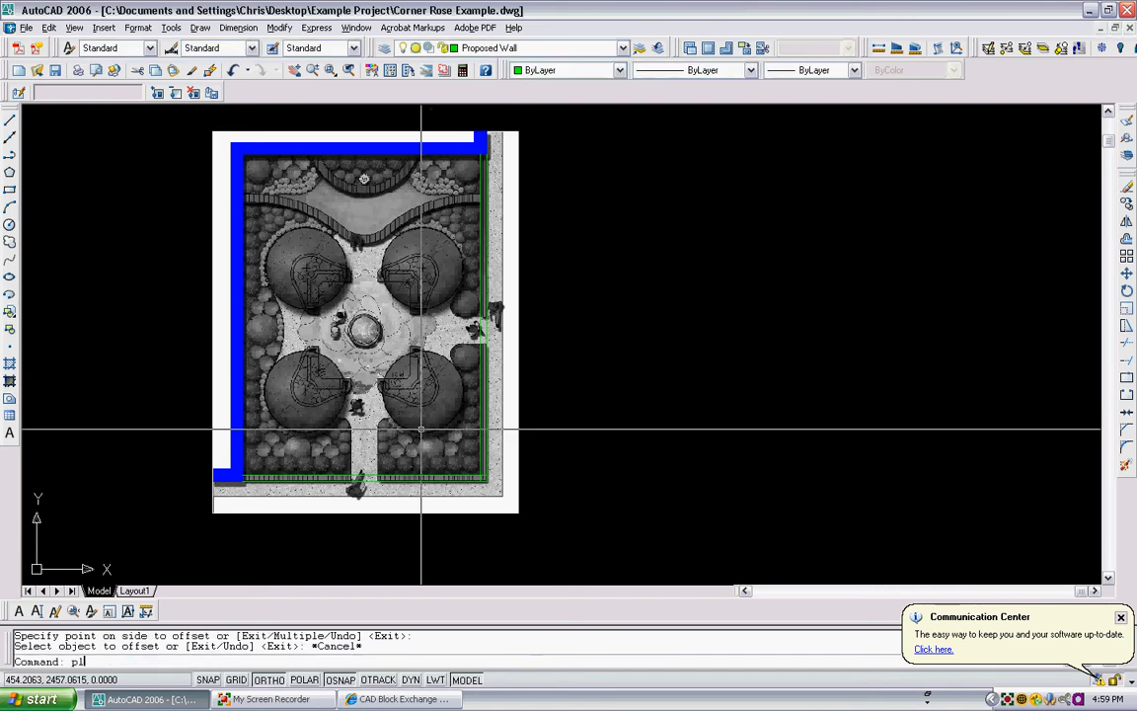
scroll(505, 305, "up", 3)
key("Escape")
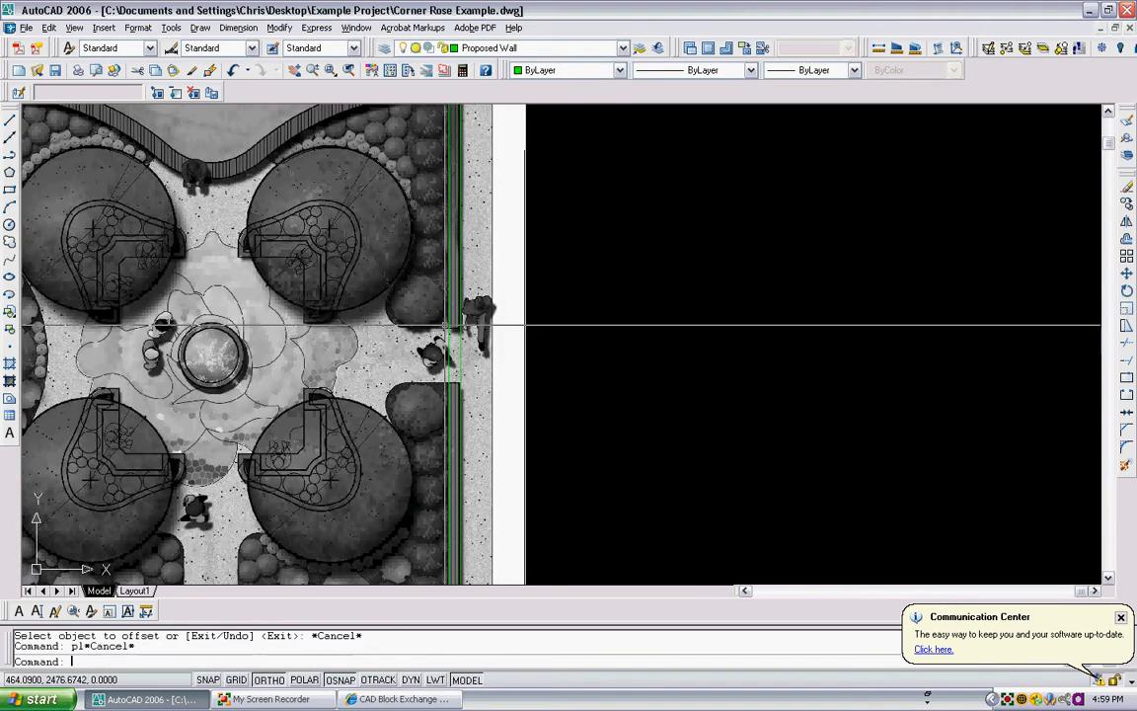
type("pl")
key("Return")
scroll(439, 327, "up", 5)
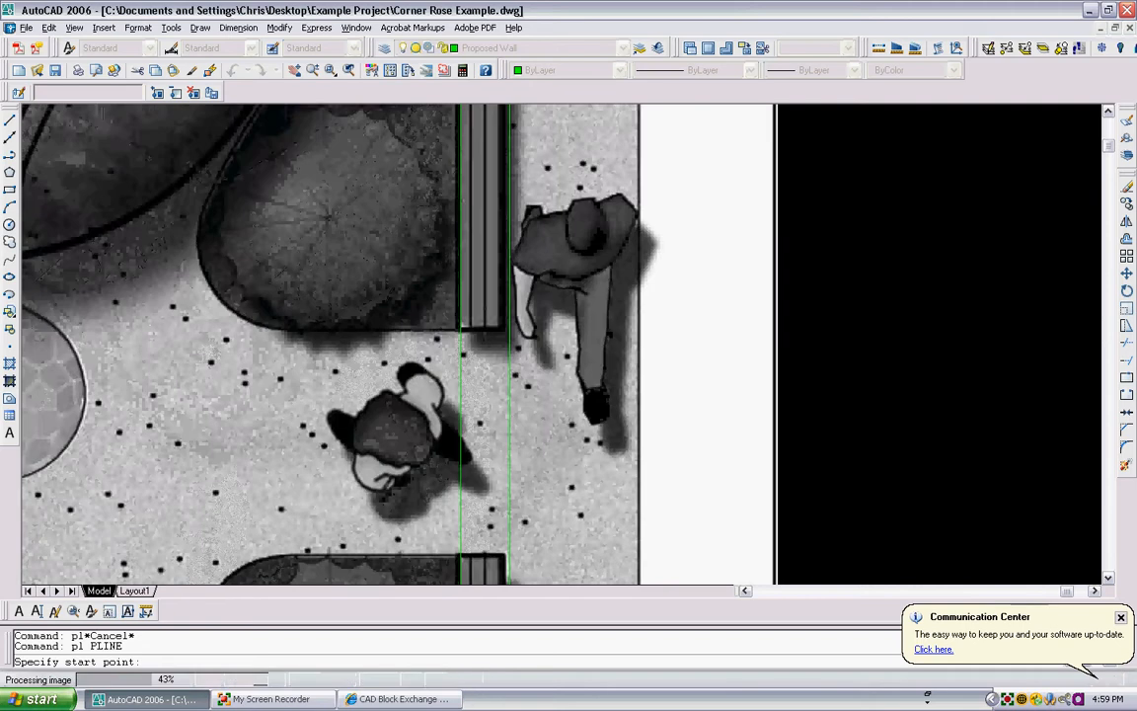
left_click(467, 333)
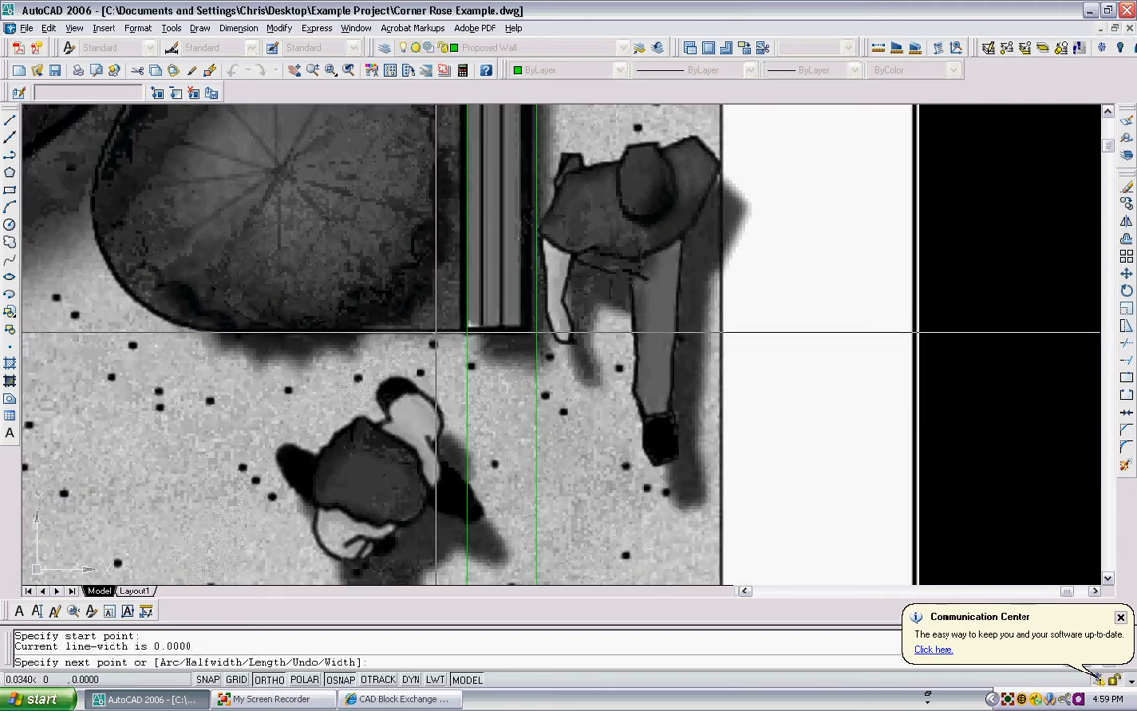
left_click(619, 333)
key("Return")
scroll(621, 316, "down", 5)
scroll(578, 368, "up", 2)
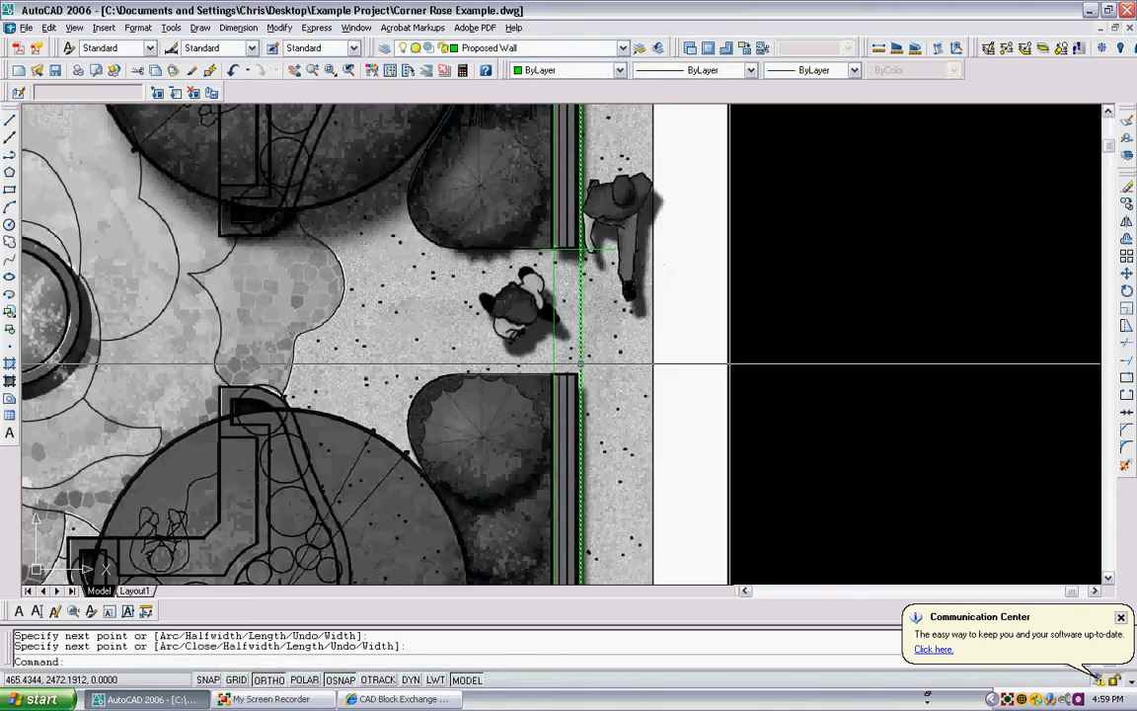
- Draw a horizontal polyline across both wall lines at the lower edge of the right-side entrance opening, extending past the outer one
key("Return")
scroll(540, 369, "up", 4)
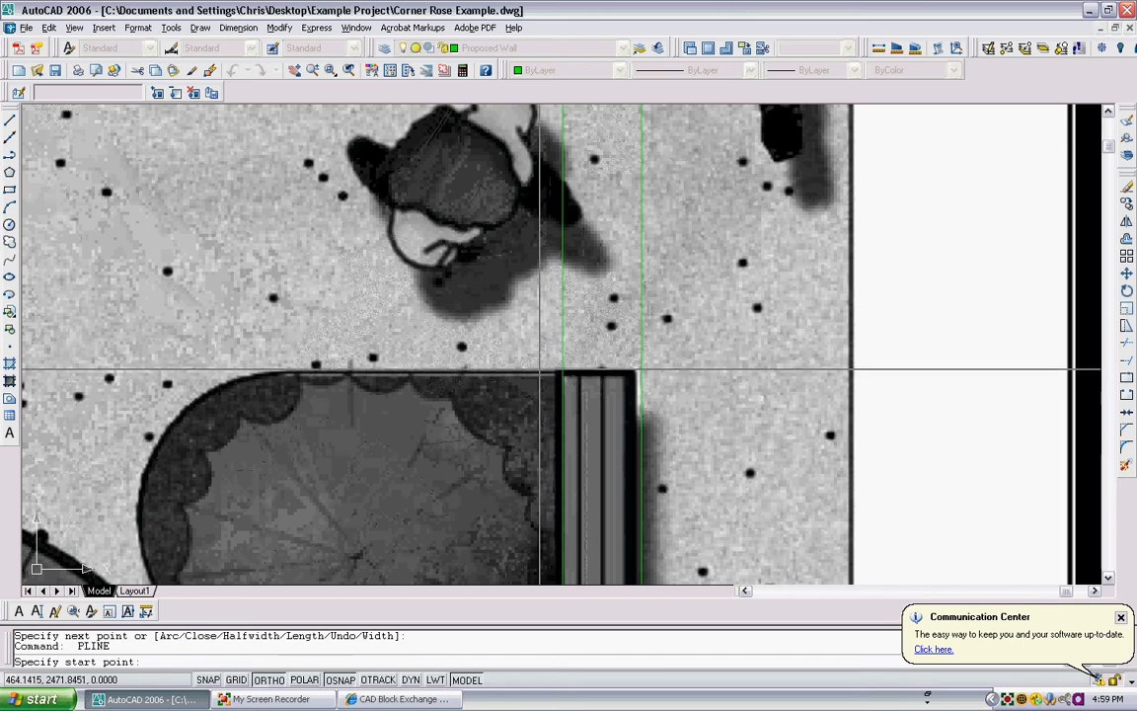
left_click(552, 369)
key("Return")
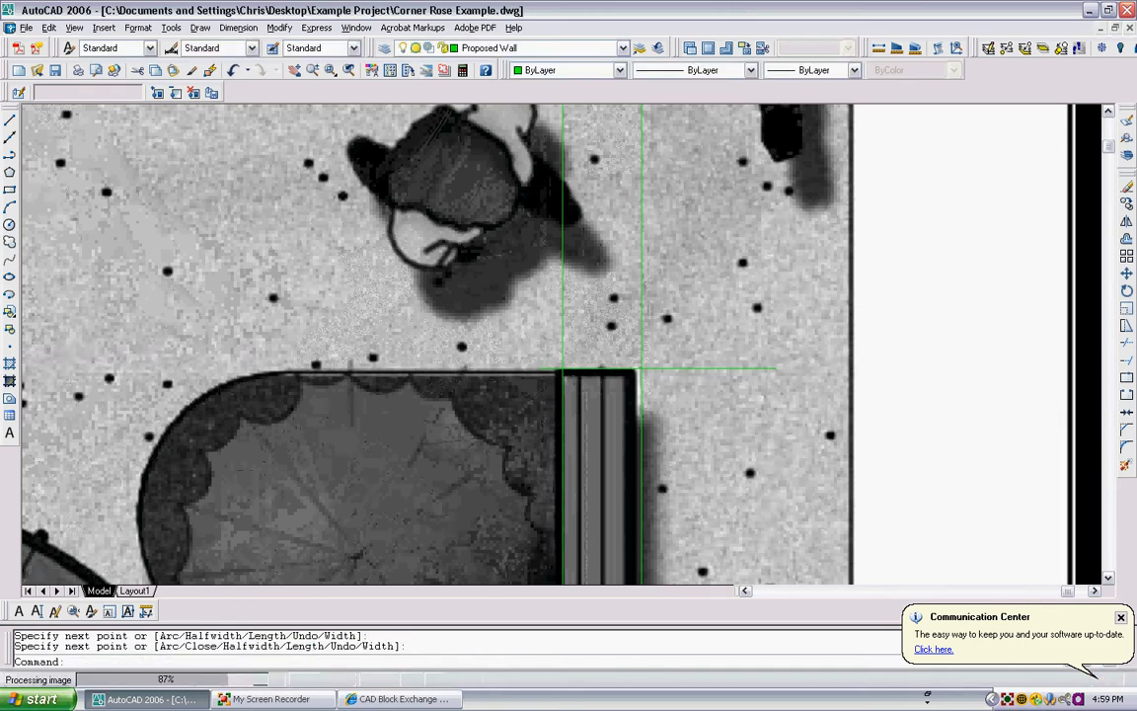
- Draw a vertical polyline across both bottom wall lines at the left edge of the bottom entrance opening, extending past them
scroll(727, 267, "down", 3)
scroll(727, 268, "down", 3)
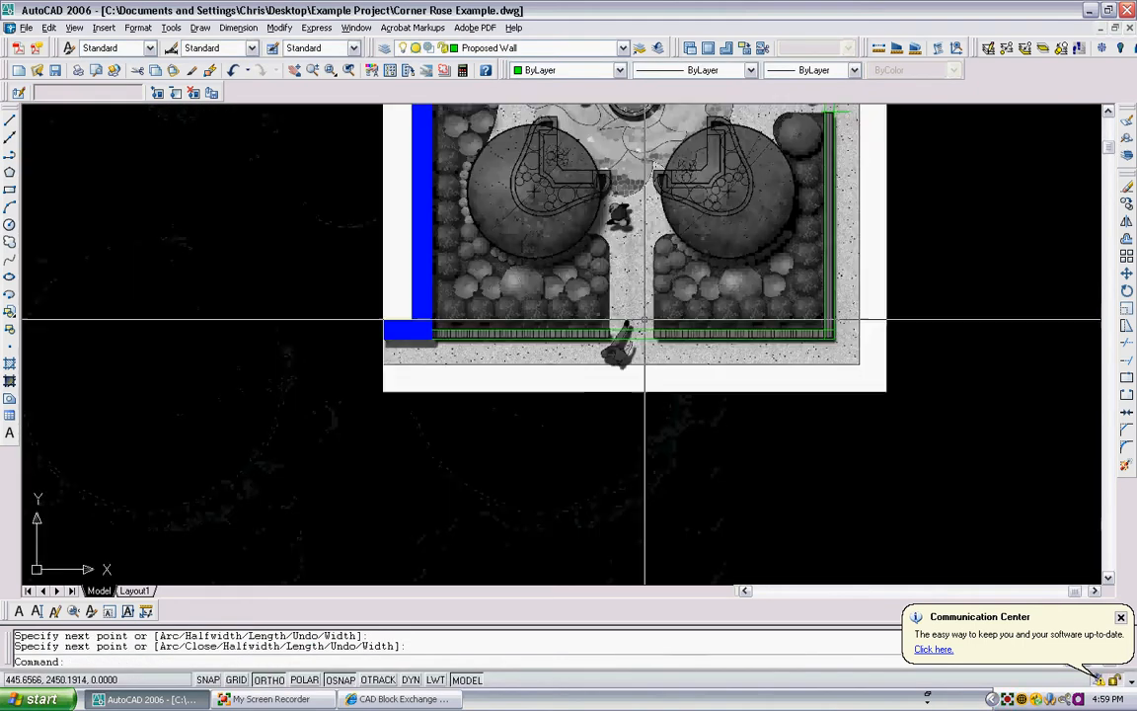
scroll(641, 325, "up", 5)
key("Return")
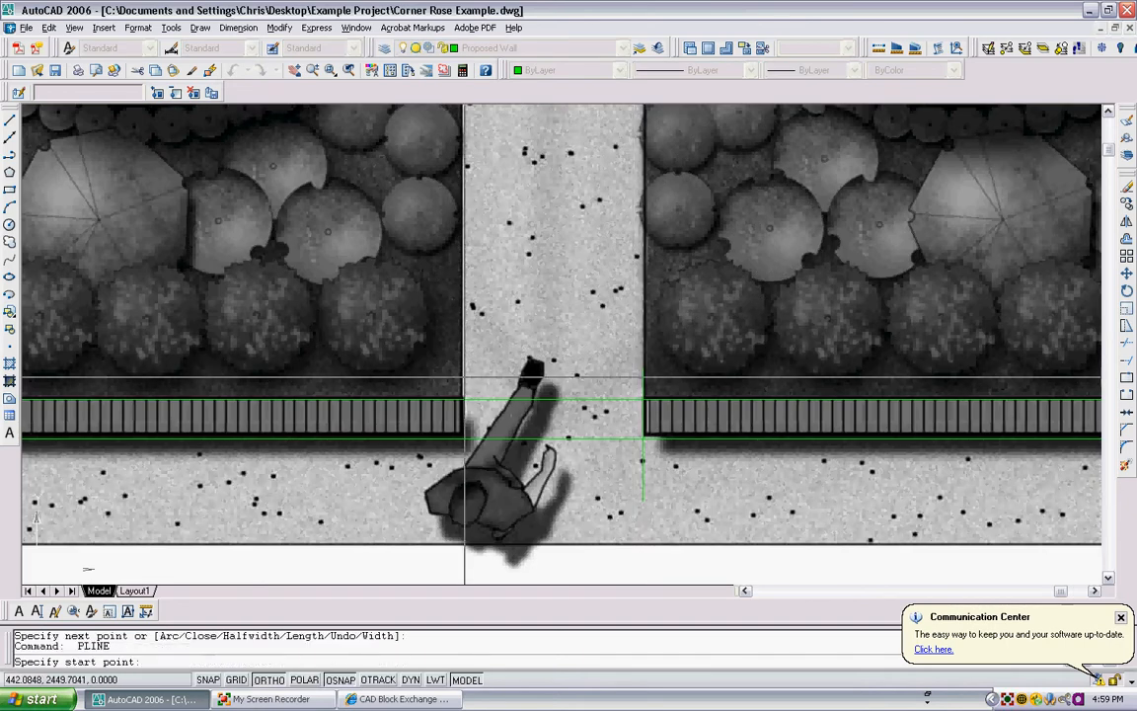
left_click(465, 377)
left_click(459, 463)
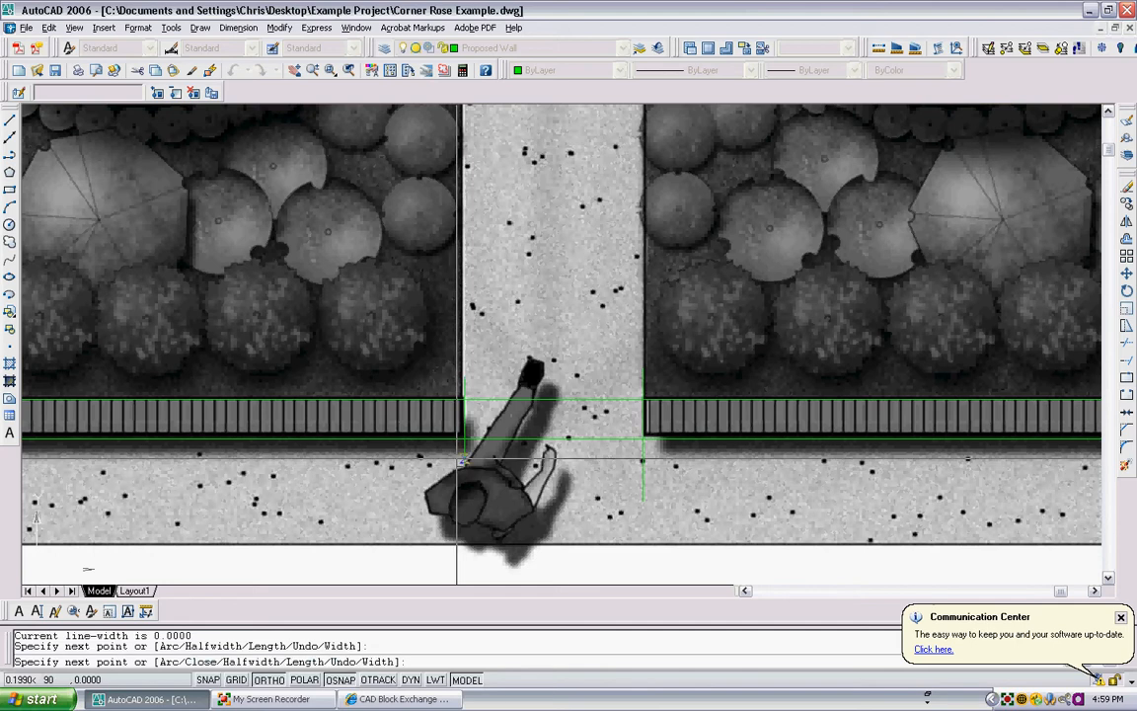
key("Escape")
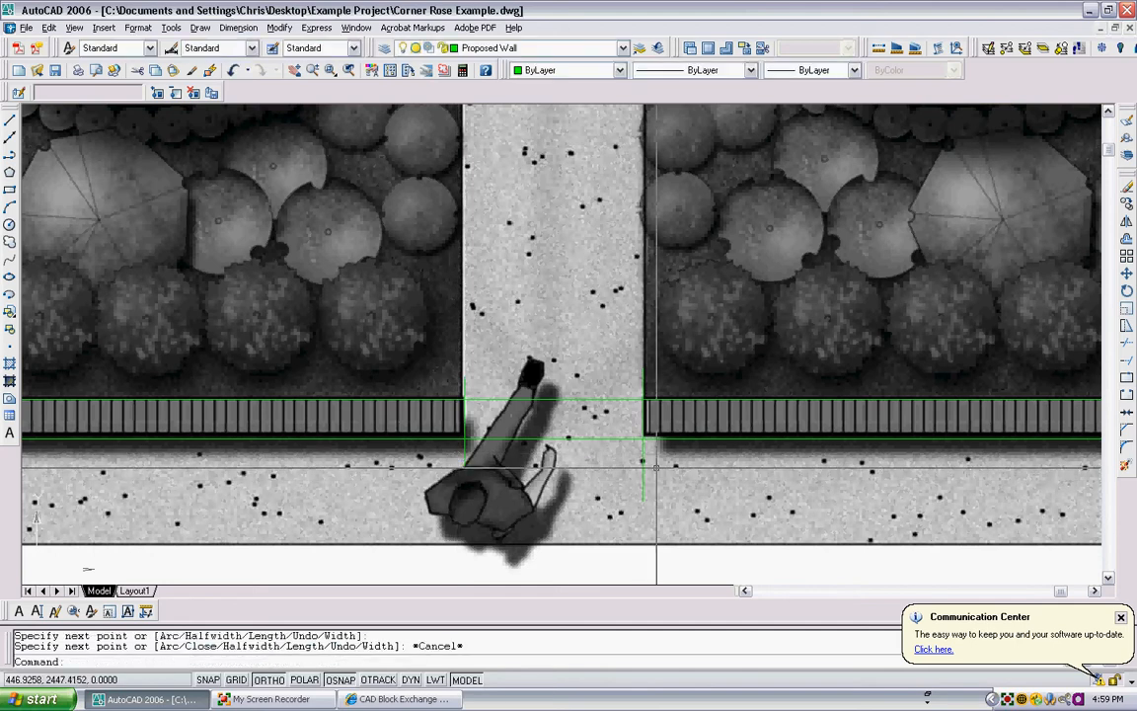
- Trim the wall lines out of the bottom entrance opening and remove the lower overhangs of both end lines
type("tr")
key("Return")
left_click(712, 488)
left_click(429, 328)
key("Return")
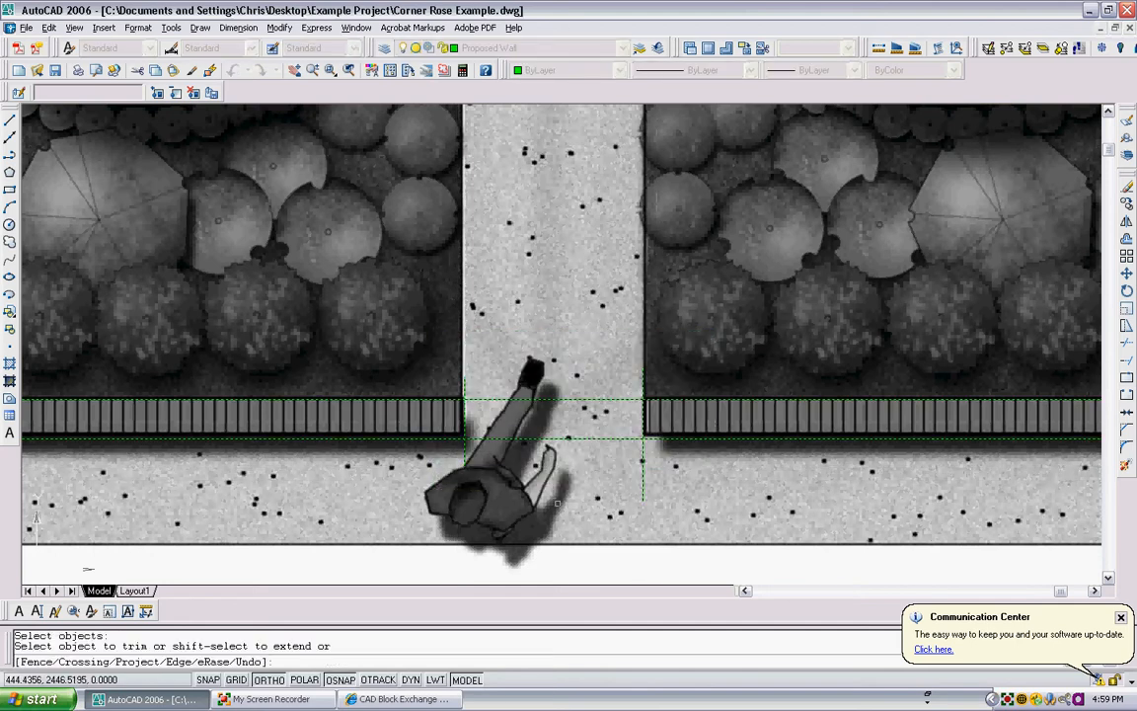
left_click(565, 510)
left_click(535, 380)
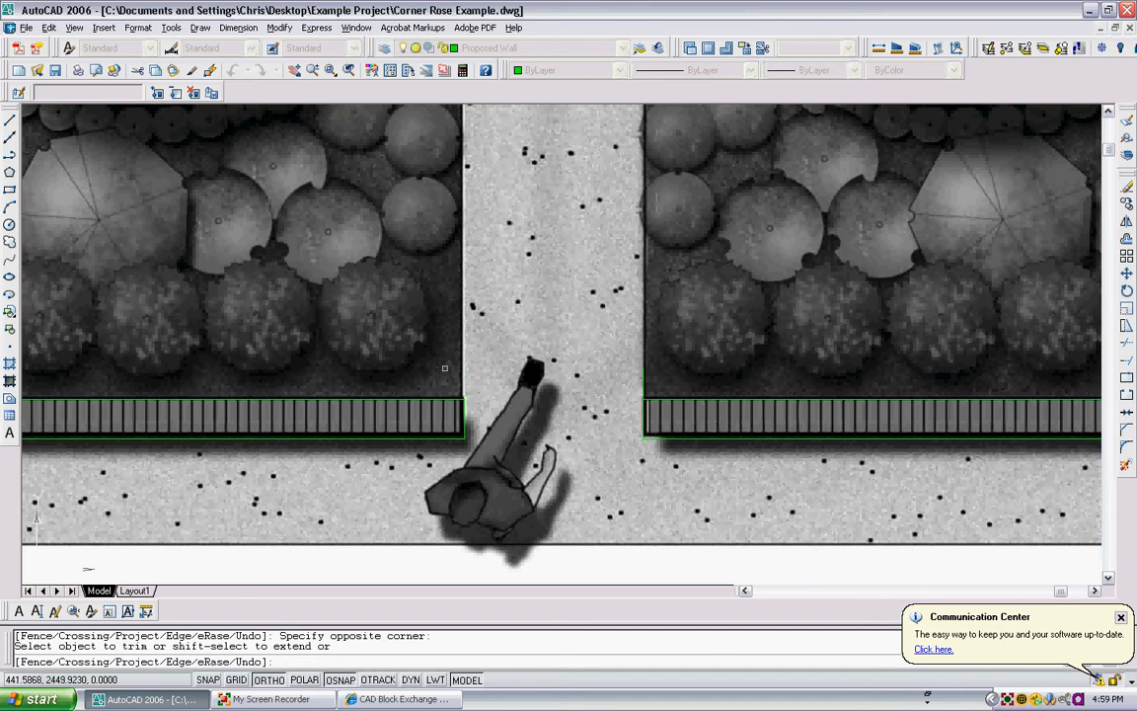
key("Return")
- Using the right-side entrance's wall and end lines as cutting edges, trim the lower end line's overhang outside the wall
scroll(612, 336, "down", 5)
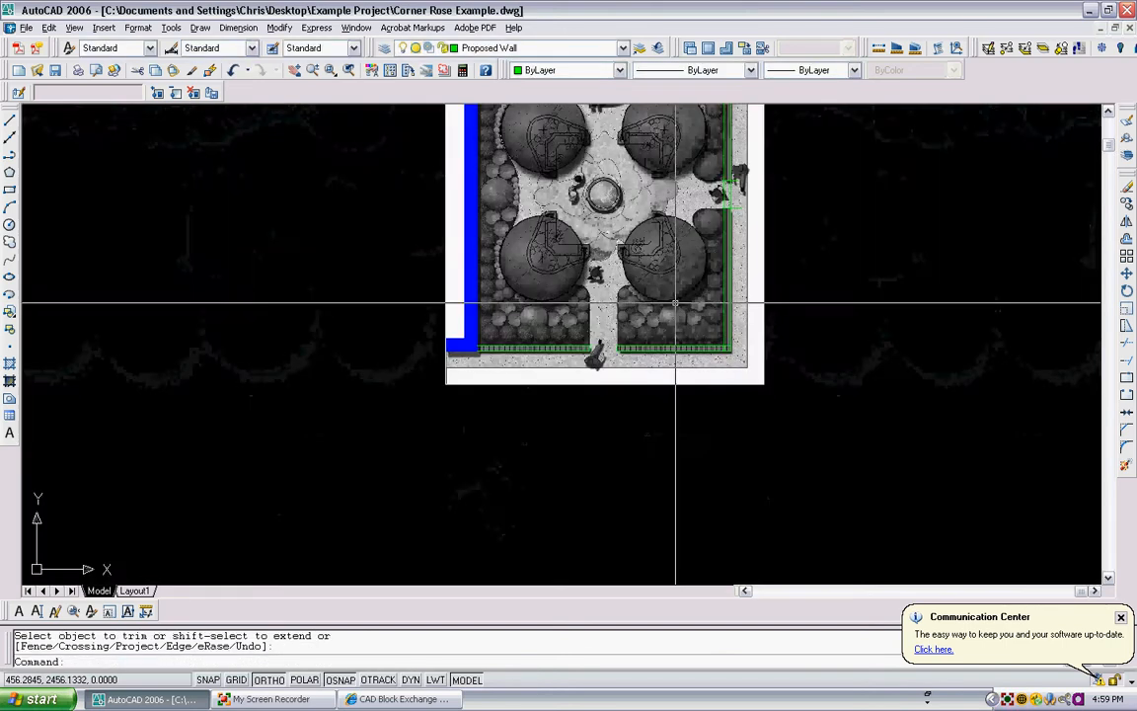
scroll(675, 303, "up", 5)
type("tr")
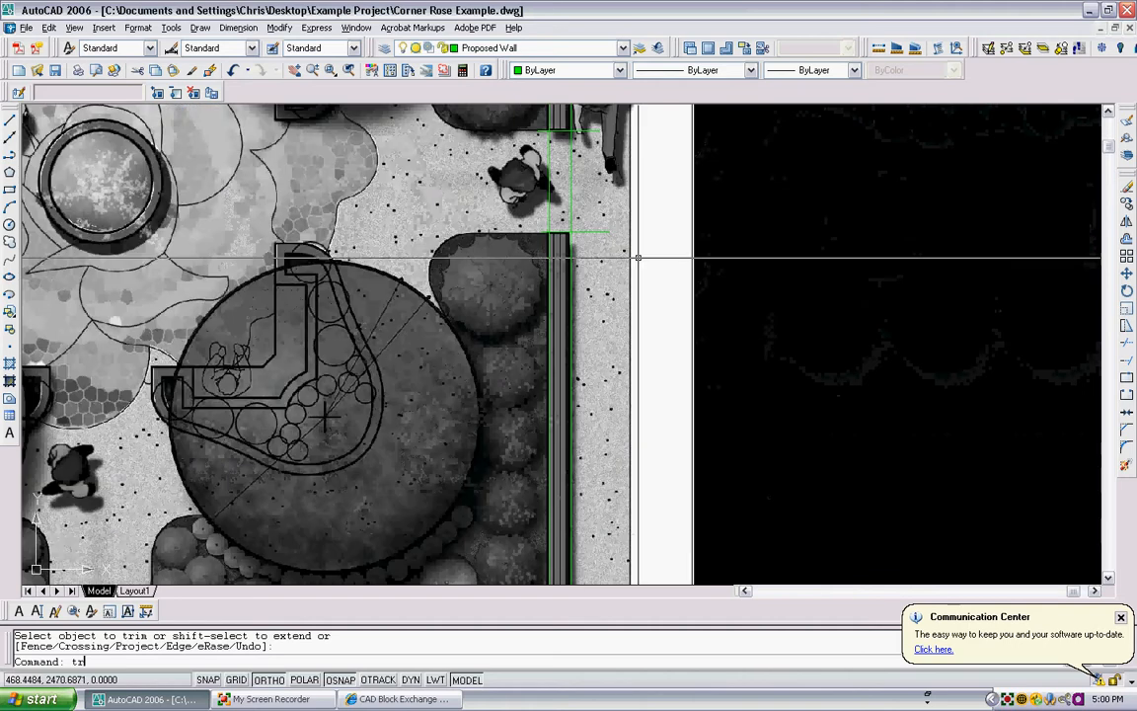
key("Return")
left_click(604, 304)
left_click(505, 119)
scroll(563, 163, "up", 2)
key("Return")
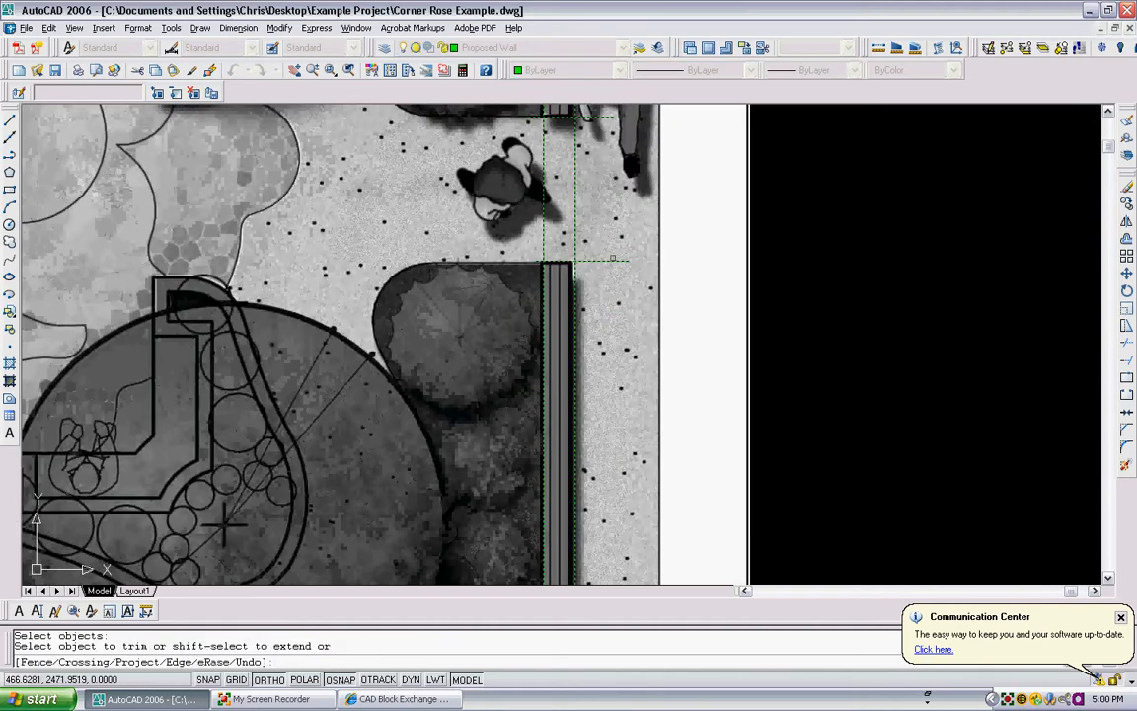
left_click(626, 314)
left_click(223, 526)
scroll(352, 479, "down", 2)
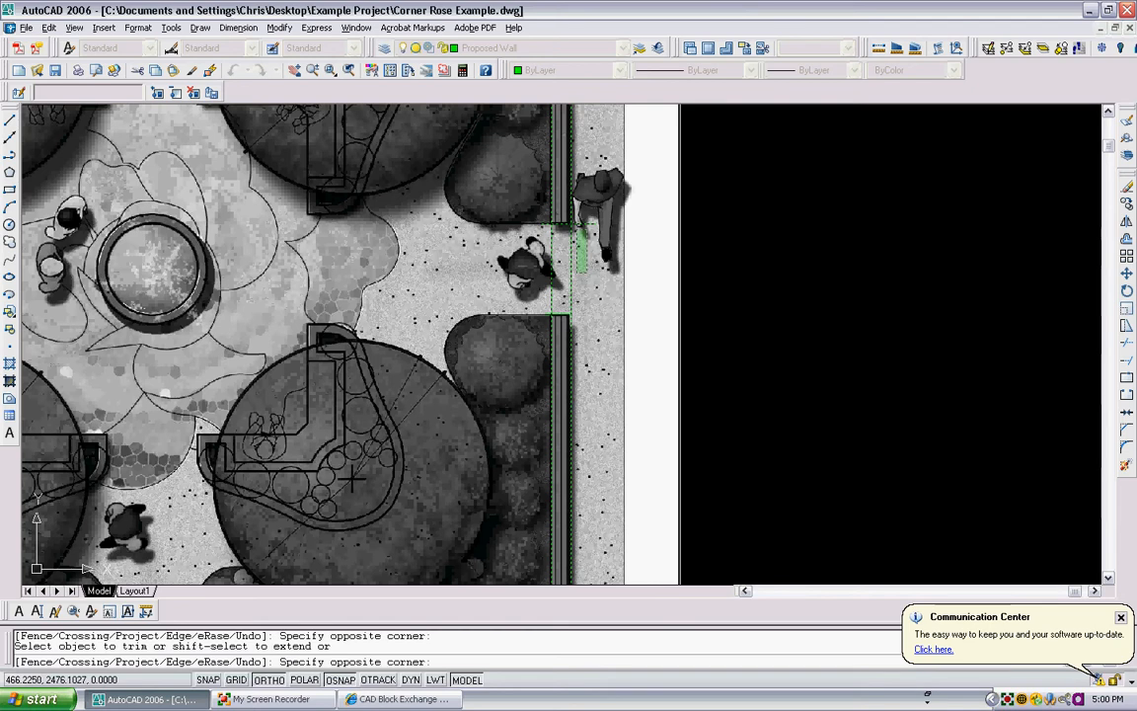
- Trim the wall lines out of the right-side entrance opening and remove the remaining end line overhangs on the garden side
left_click(596, 287)
left_click(540, 240)
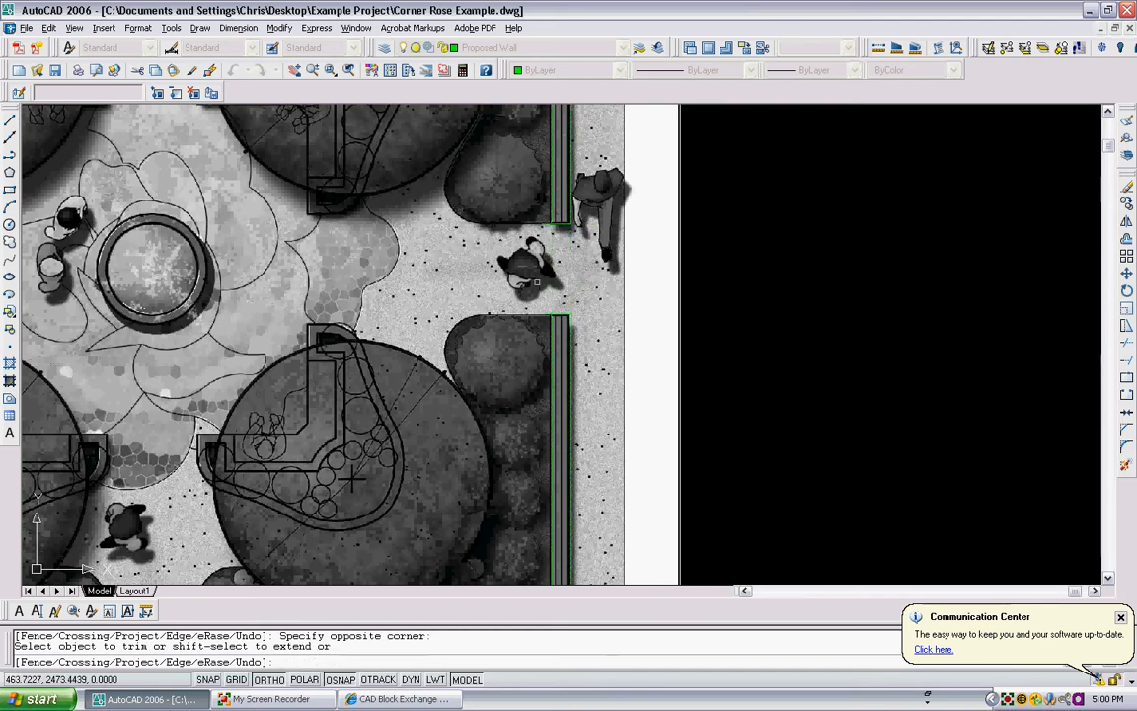
left_click(539, 234)
left_click(544, 226)
left_click(543, 225)
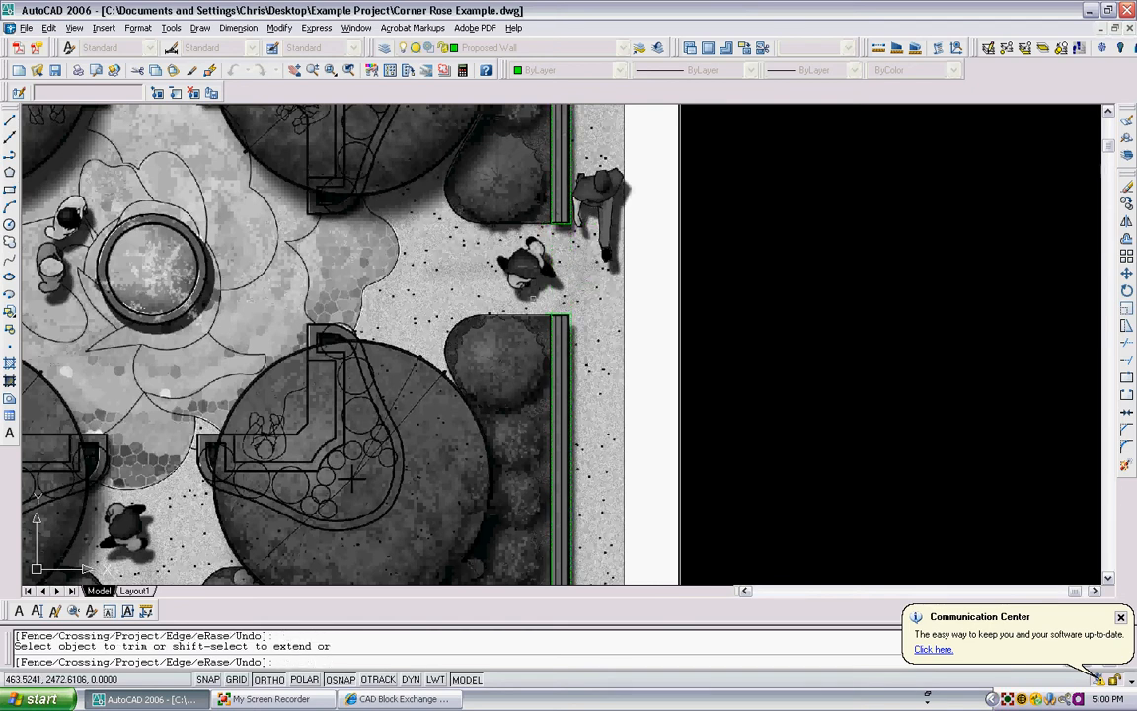
scroll(543, 320, "up", 3)
left_click(550, 316)
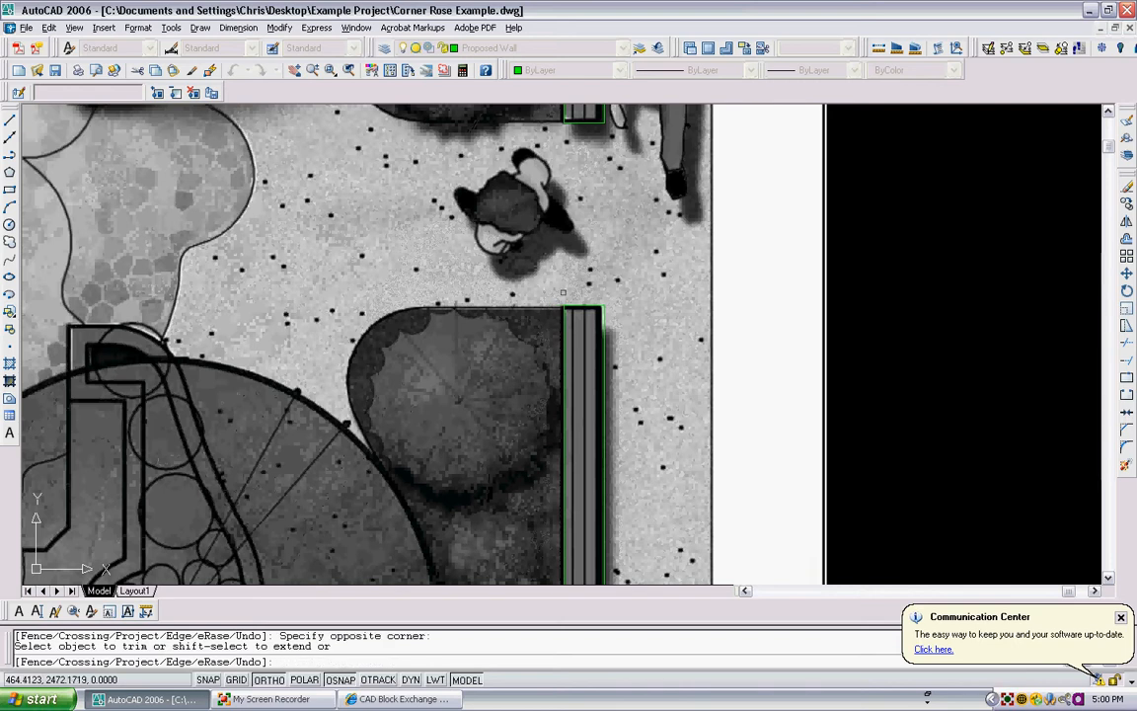
scroll(551, 277, "down", 3)
key("Escape")
- Start a polyline at the building's inner edge with Ortho off, drawing a short segment along the semicircular wall's outer left edge
scroll(544, 186, "down", 2)
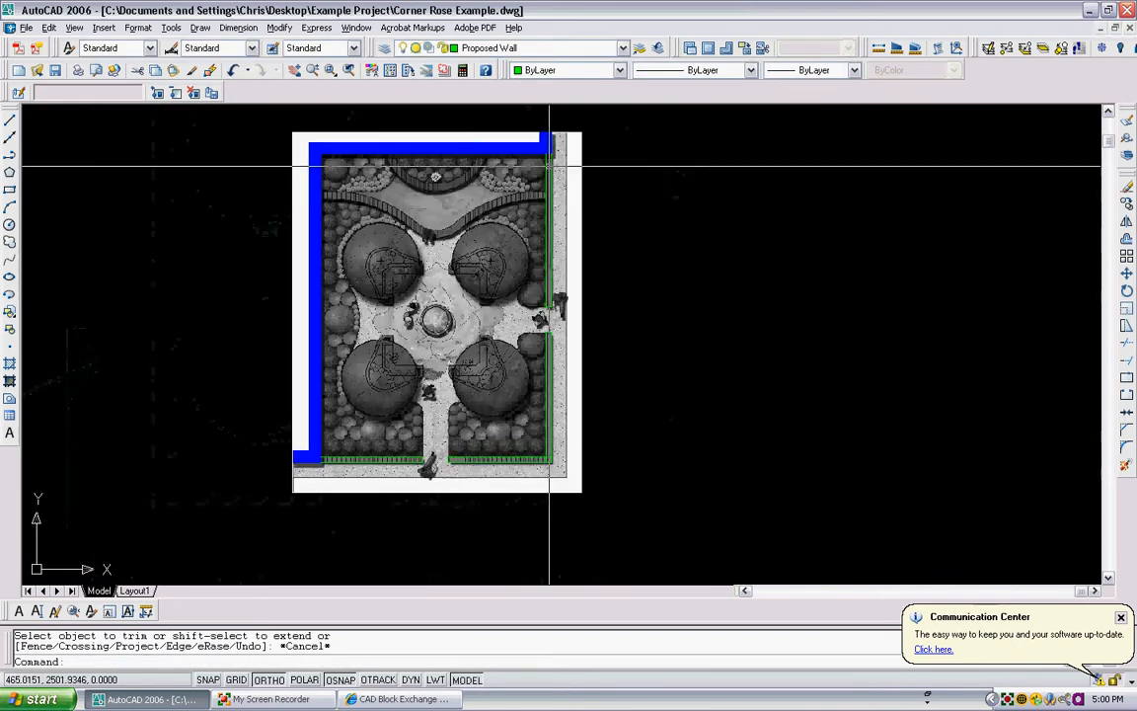
scroll(484, 183, "up", 4)
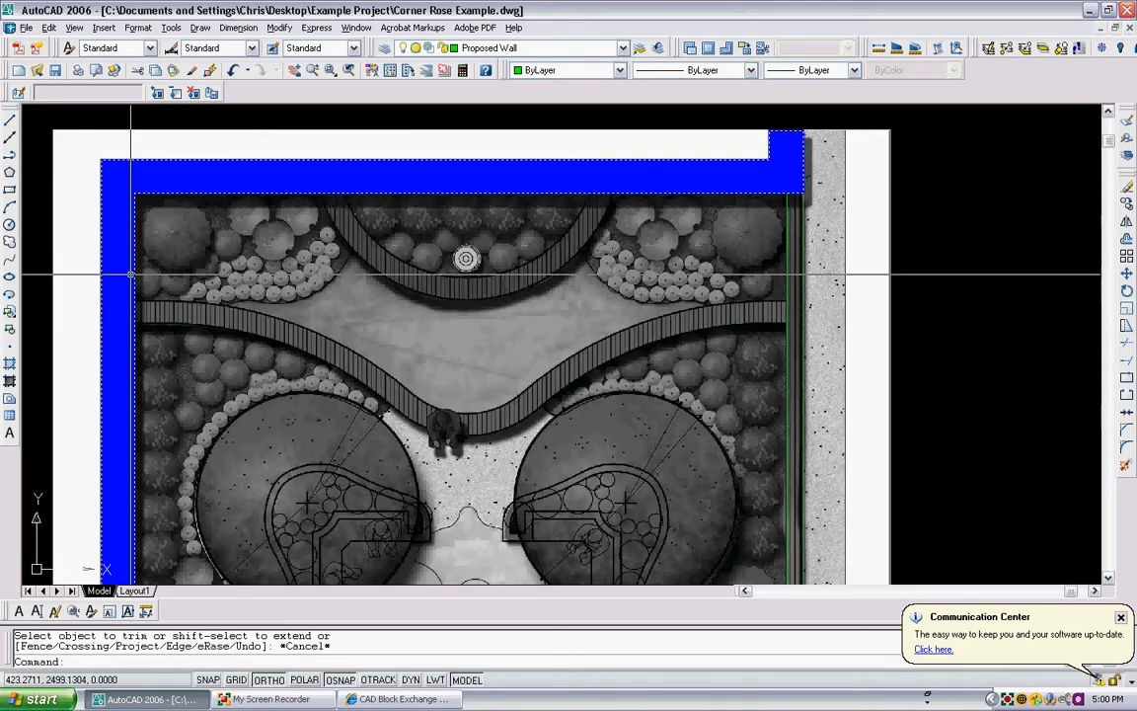
key("Return")
scroll(331, 174, "up", 4)
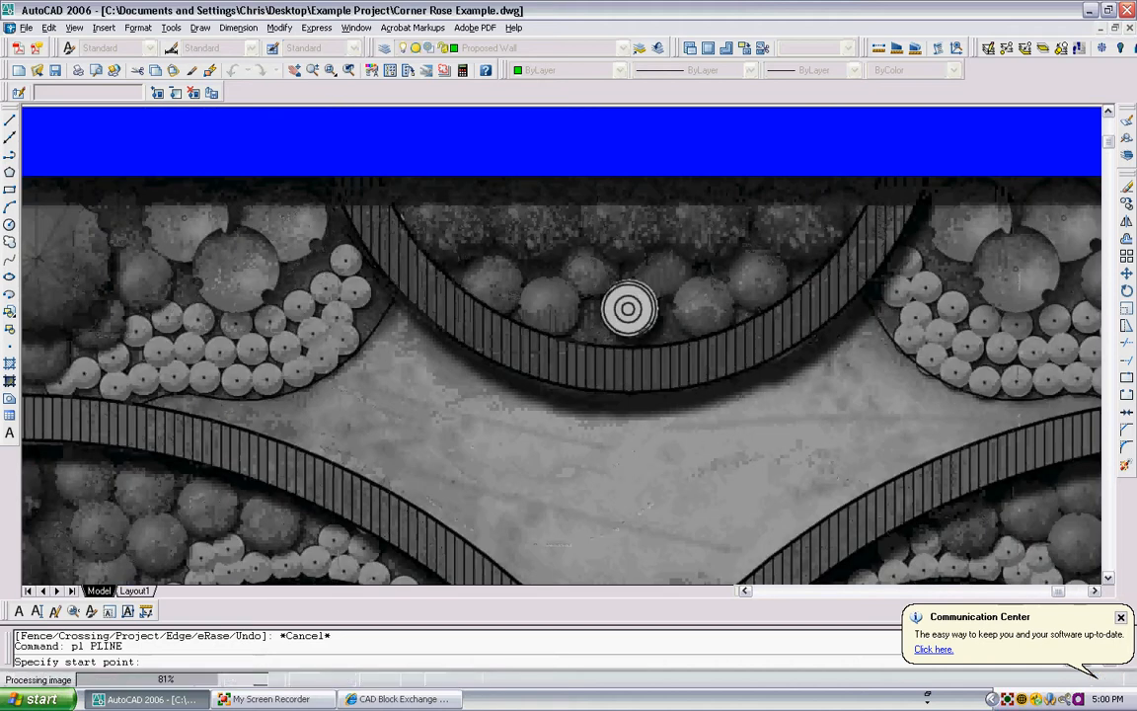
scroll(330, 174, "up", 2)
left_click(339, 193)
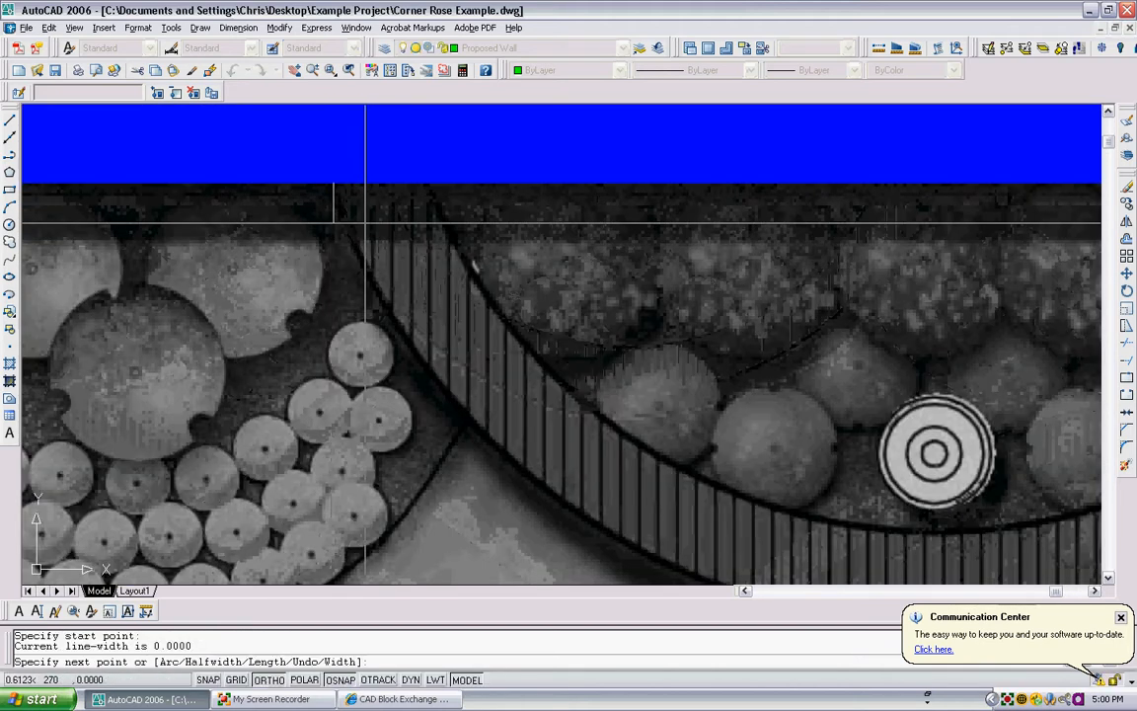
left_click(270, 679)
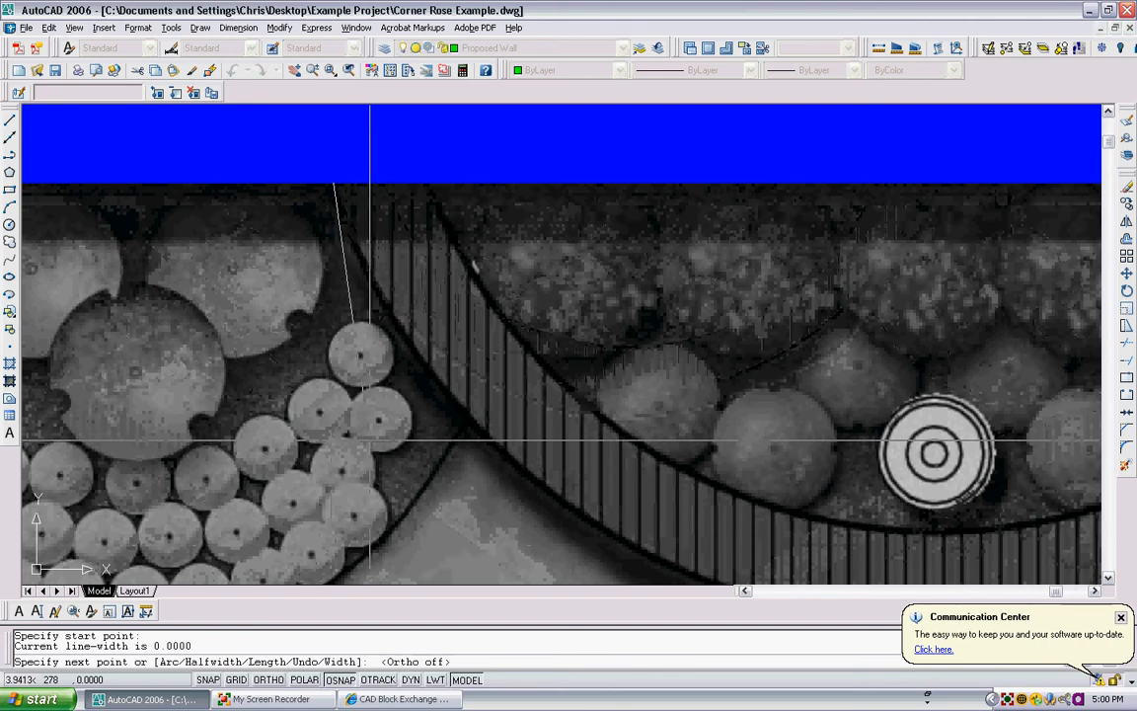
left_click(339, 205)
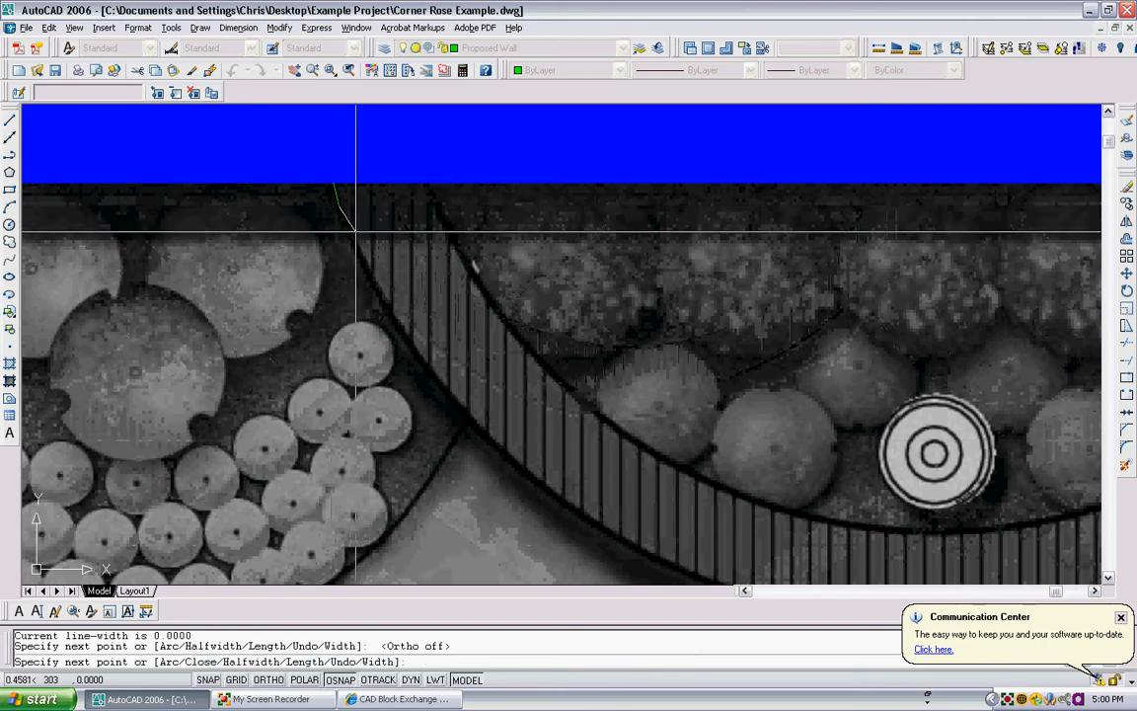
- Continue the polyline as an arc around the semicircular wall, ending inside the building outline beyond the wall's right end
type("a")
key("Return")
scroll(375, 237, "down", 4)
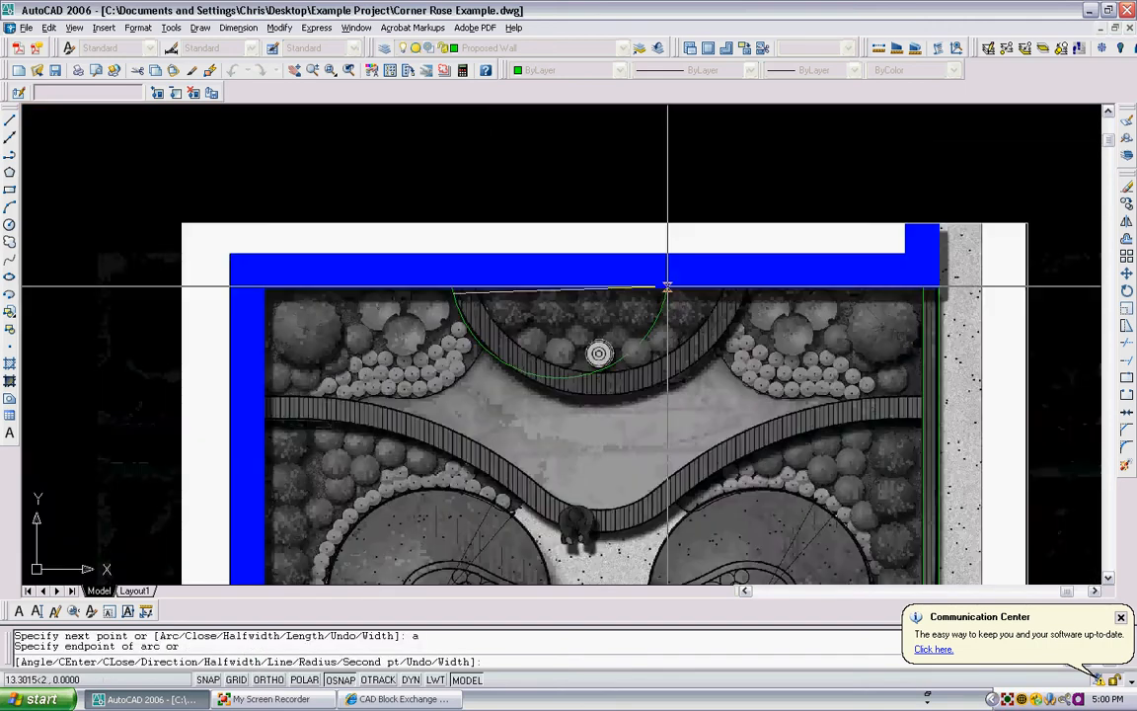
scroll(747, 272, "up", 3)
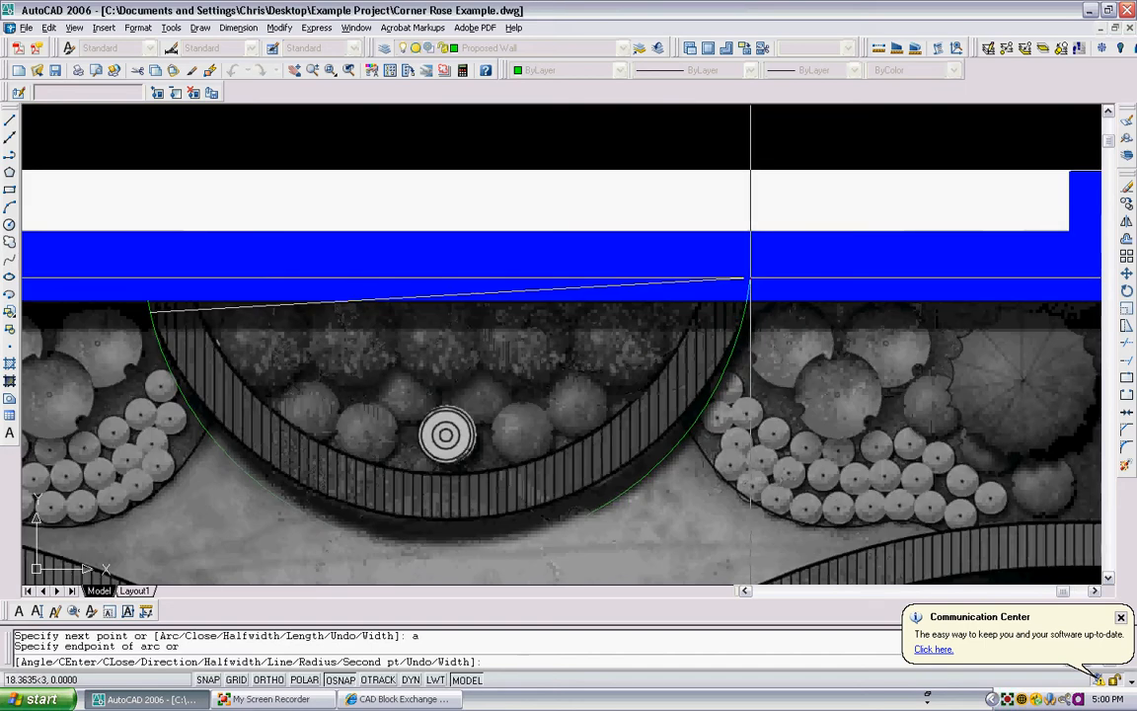
scroll(750, 278, "up", 2)
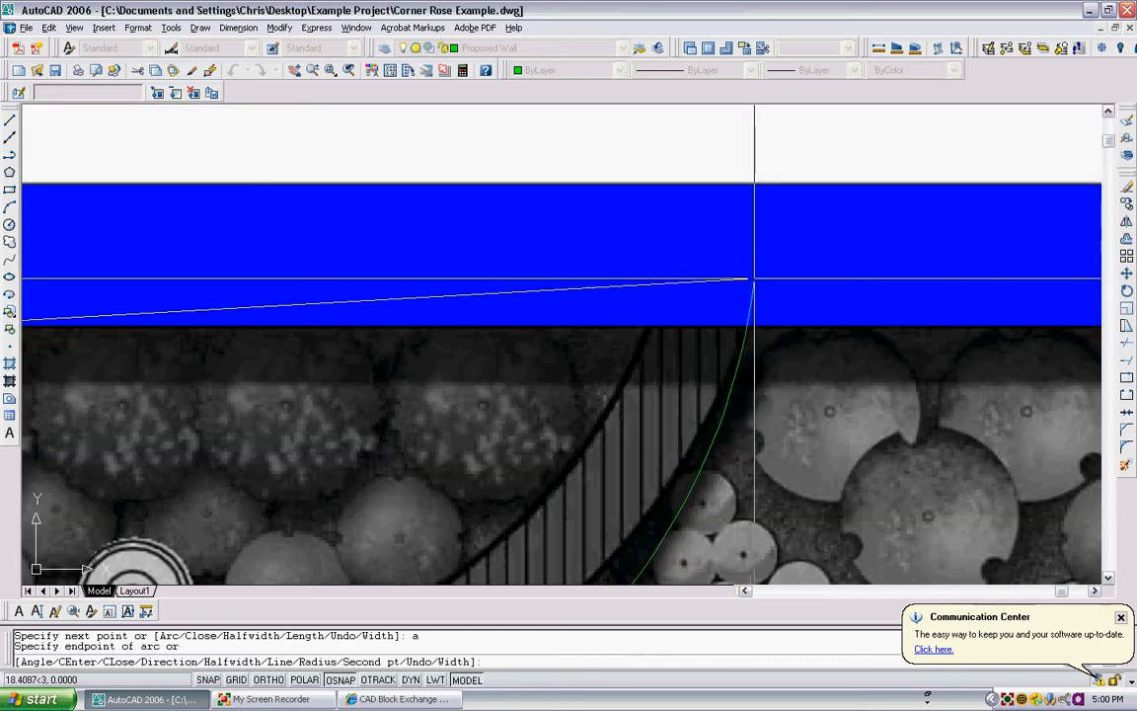
left_click(754, 278)
key("Escape")
scroll(485, 533, "down", 3)
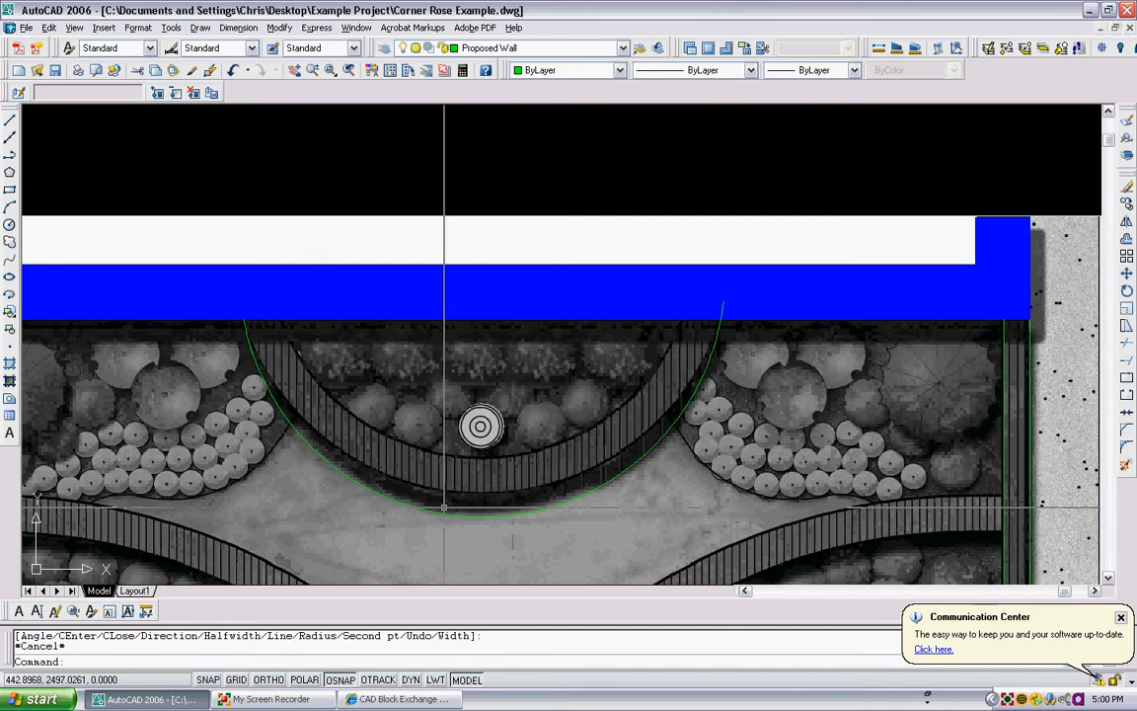
- Stretch the arc's midpoint upward so the curve follows the outer edge of the semicircular wall
left_click(483, 524)
left_click(477, 514)
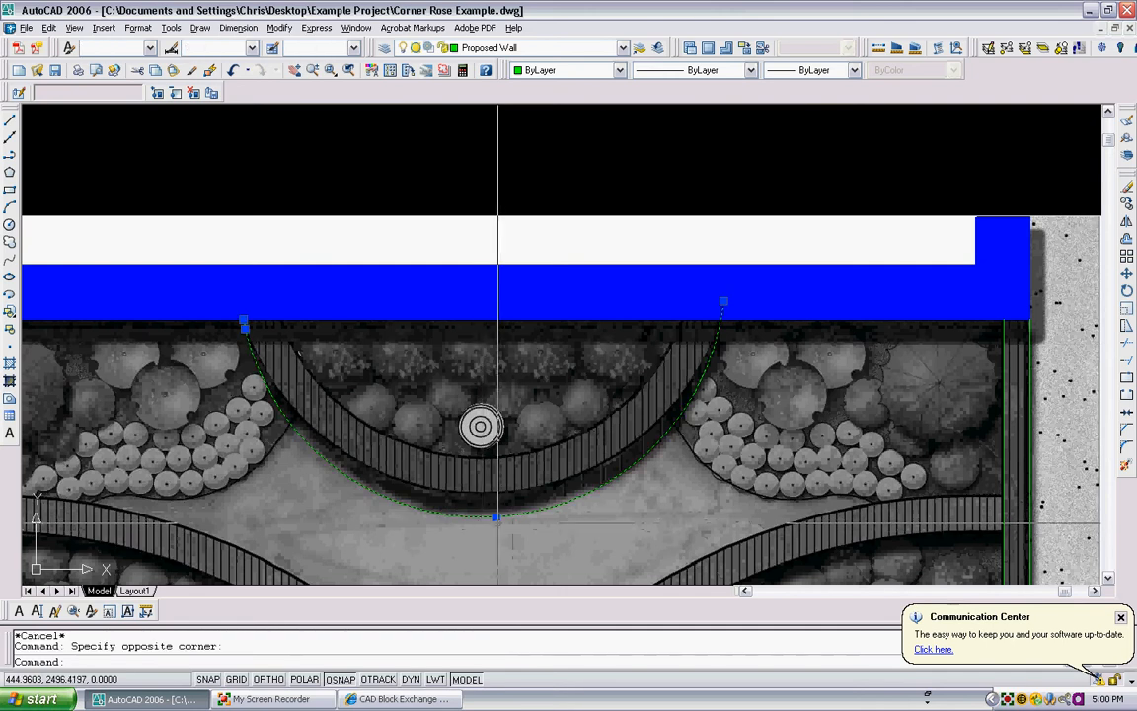
left_click(496, 515)
scroll(495, 515, "up", 2)
scroll(496, 515, "up", 2)
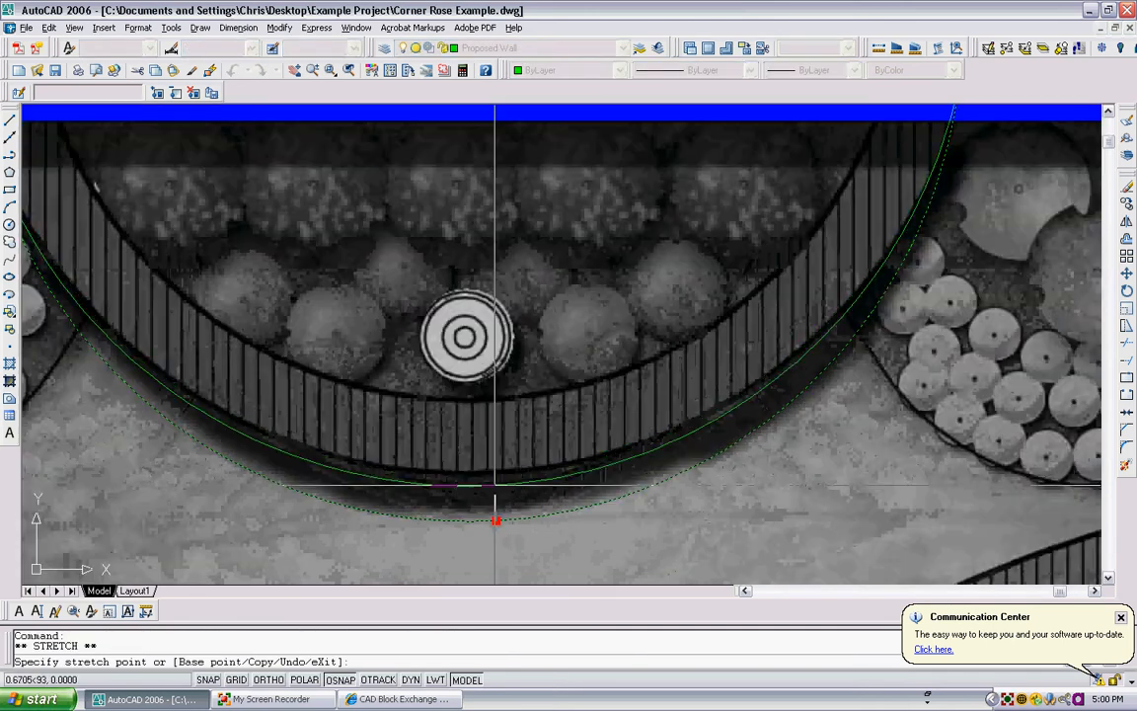
left_click(493, 474)
scroll(506, 419, "down", 4)
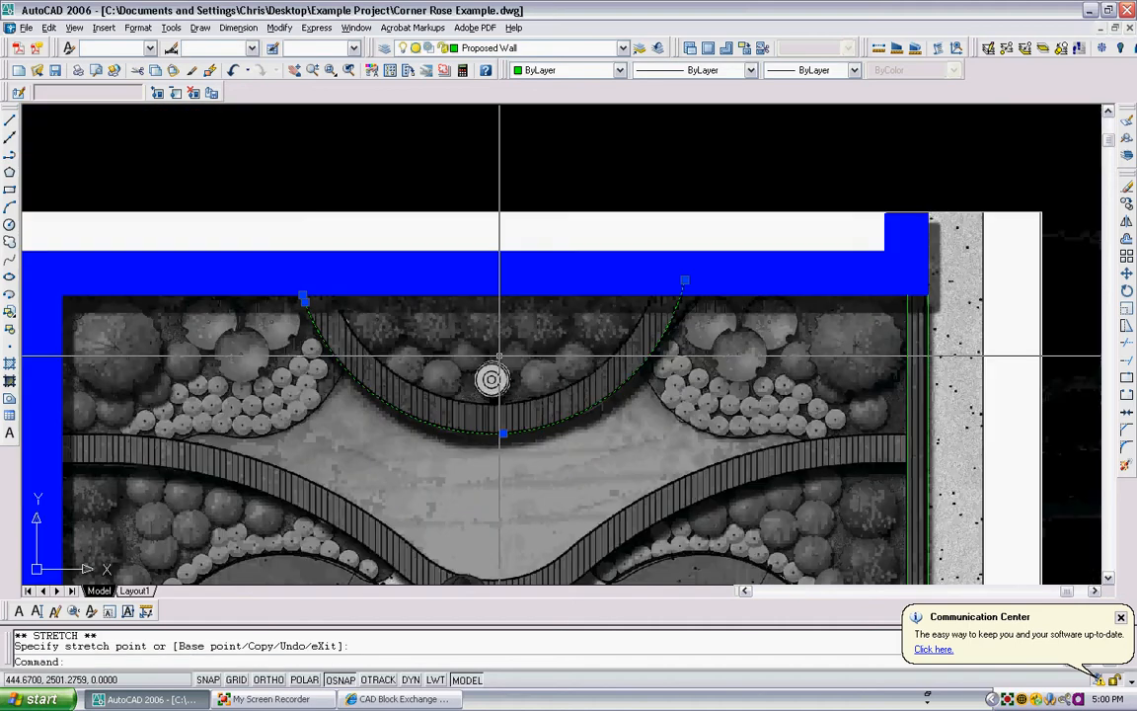
key("Escape")
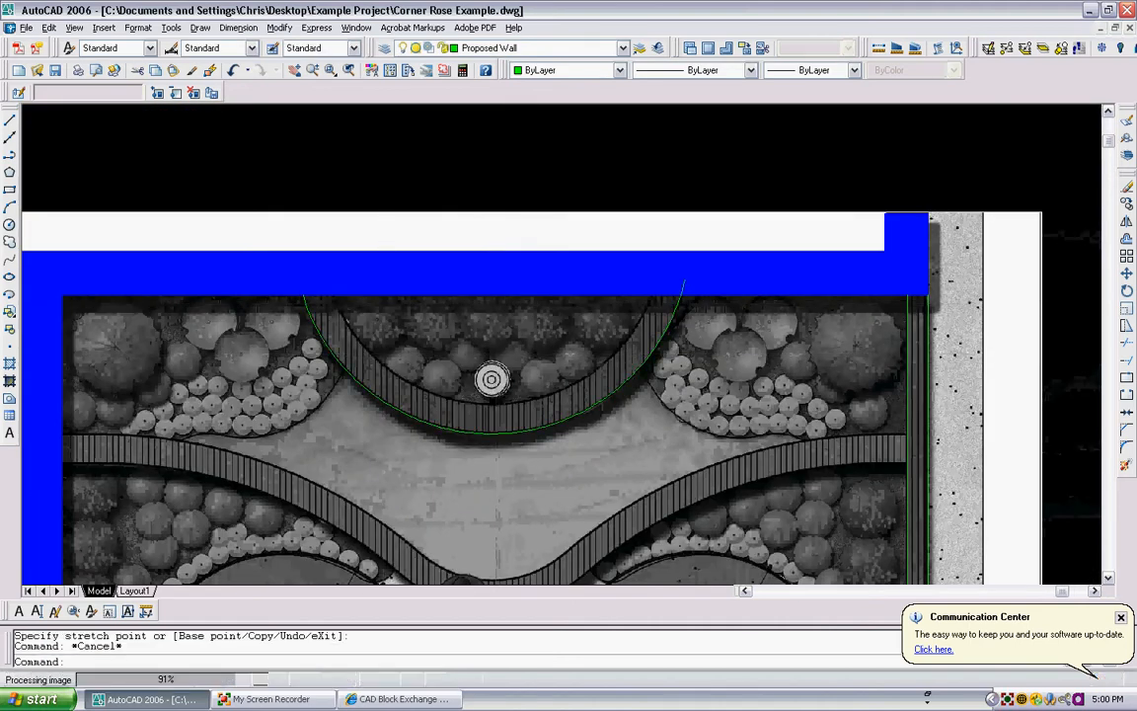
scroll(375, 311, "up", 3)
left_click(288, 297)
scroll(286, 296, "up", 2)
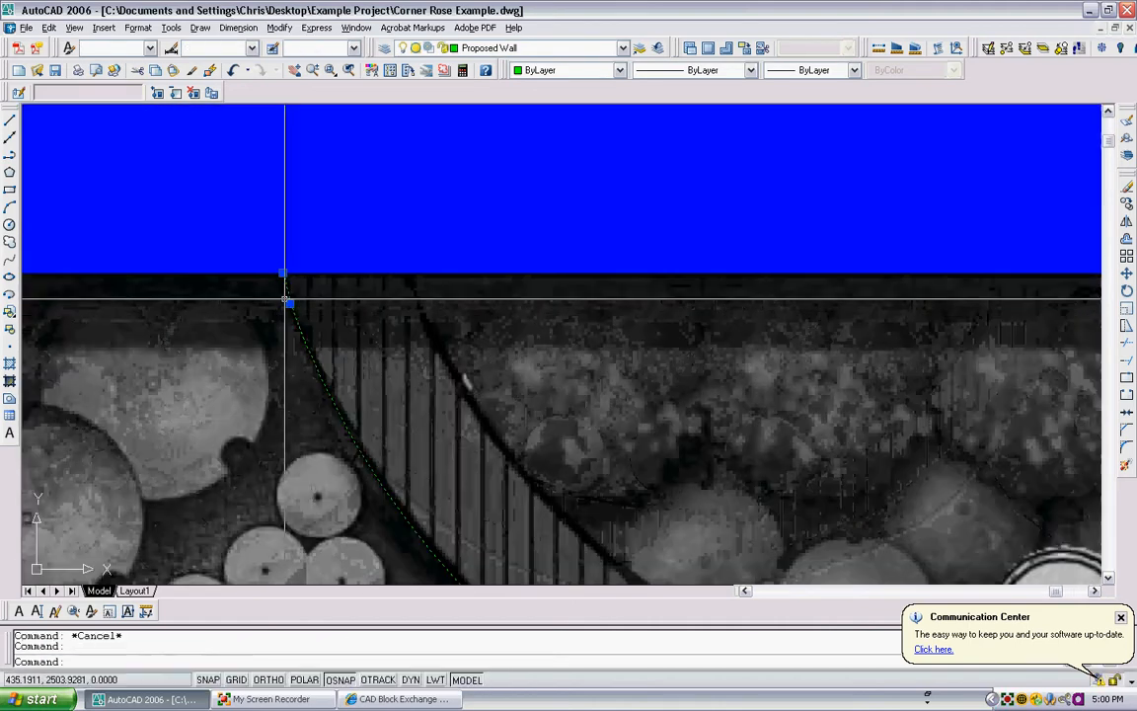
left_click(290, 302)
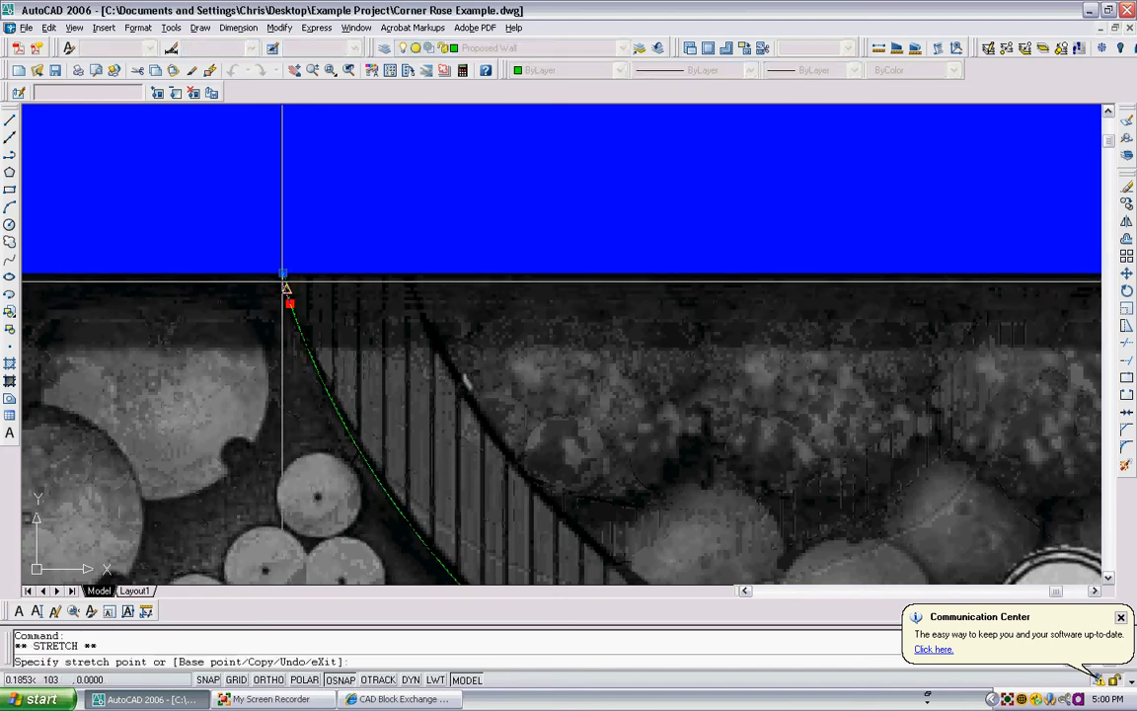
key("Escape")
scroll(341, 281, "down", 4)
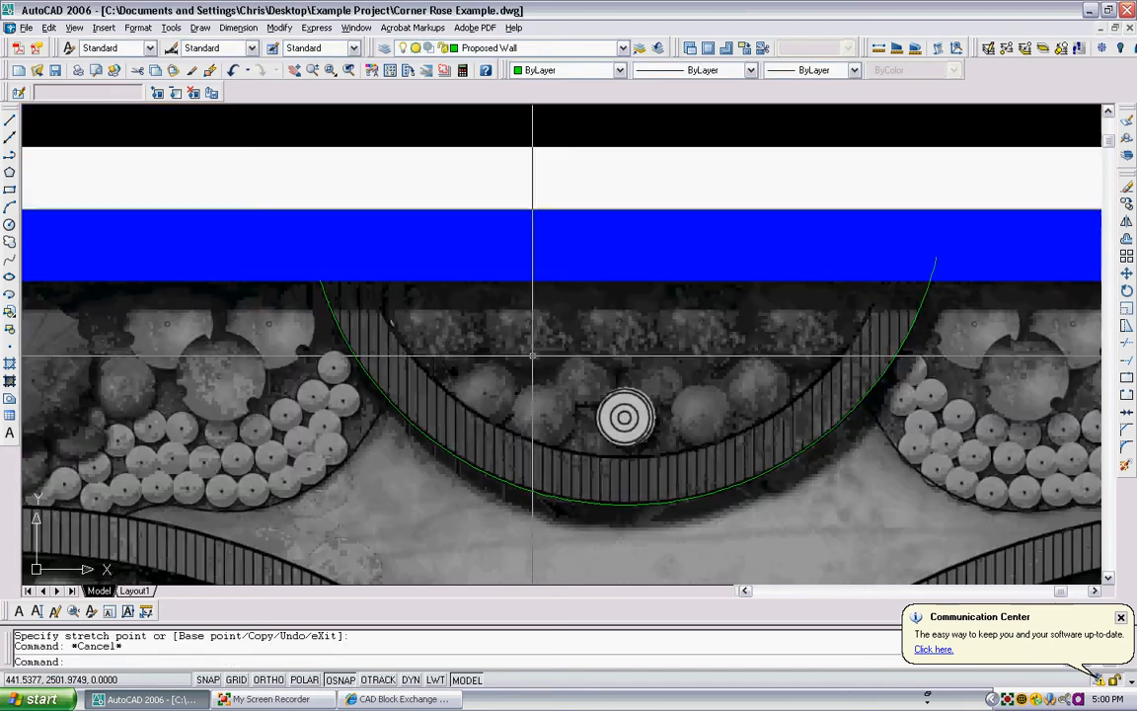
- Trim the overhanging right end of the semicircular wall's outer arc back to the building's inner edge
scroll(947, 286, "up", 1)
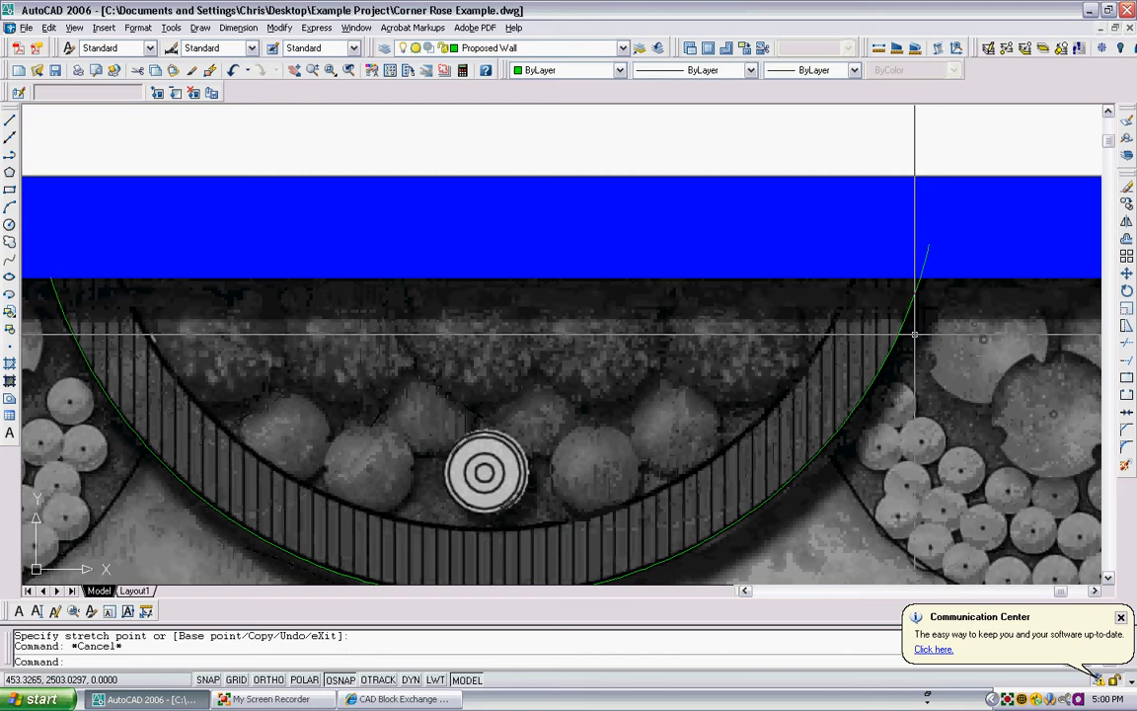
scroll(301, 412, "down", 1)
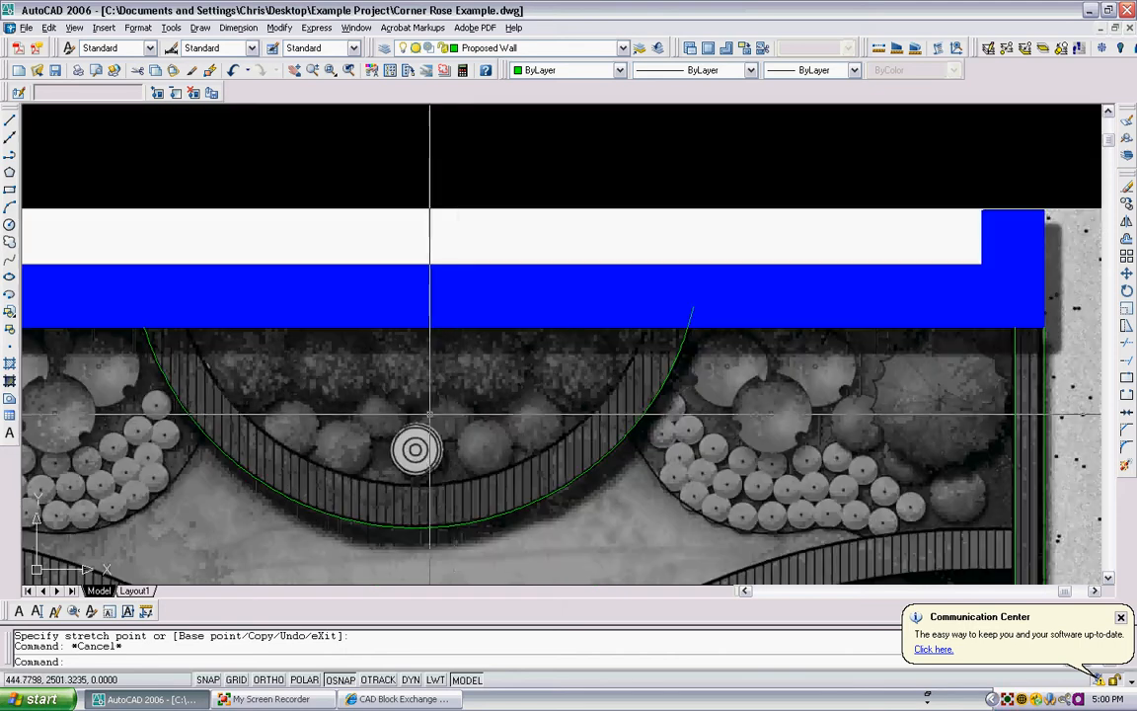
type("tr")
key("Return")
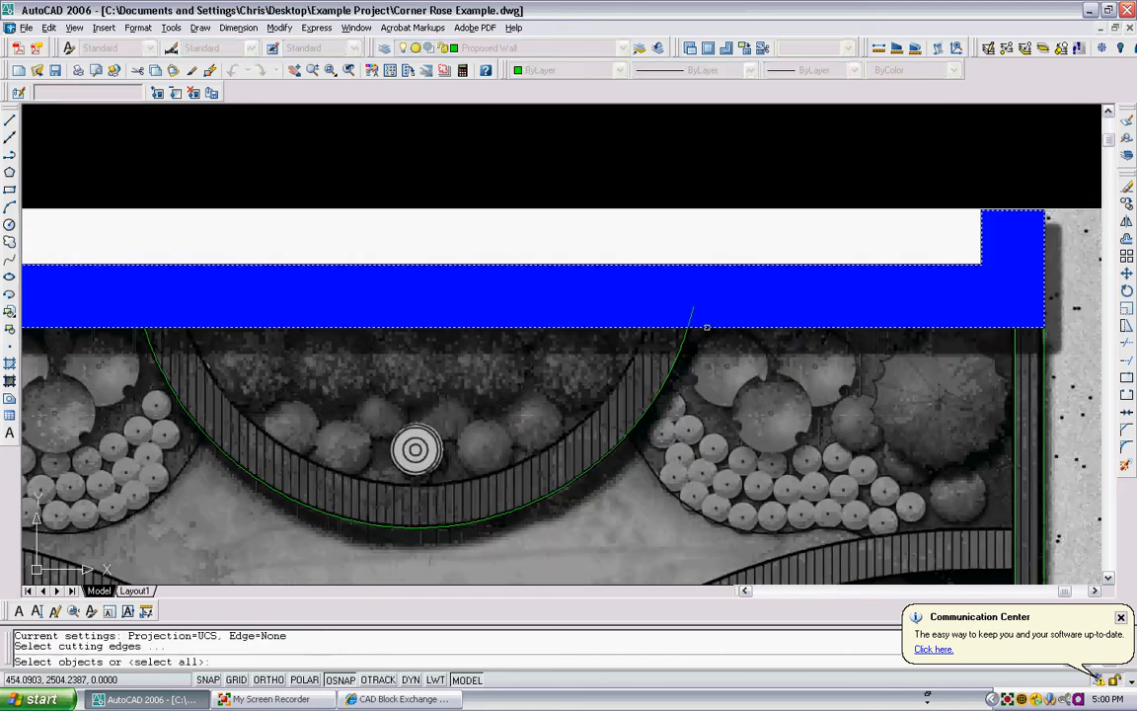
key("Return")
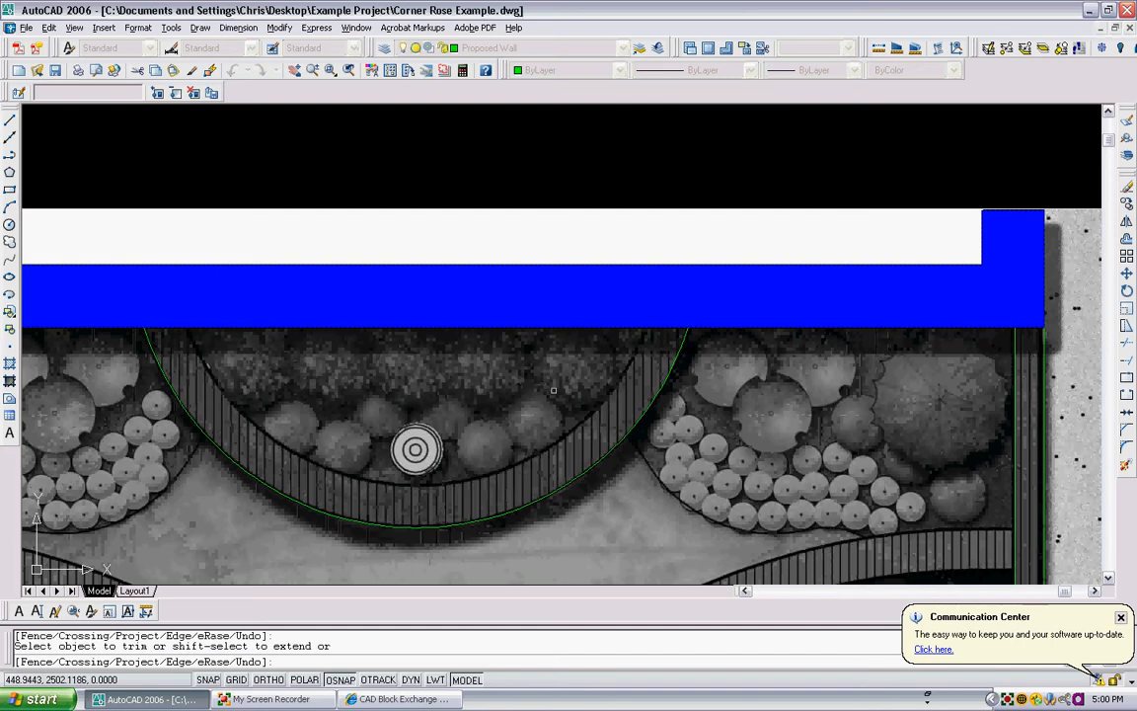
key("Escape")
- Offset the semicircular wall's outer arc with the Through option to a point on the wall's inner edge
type("o")
key("Return")
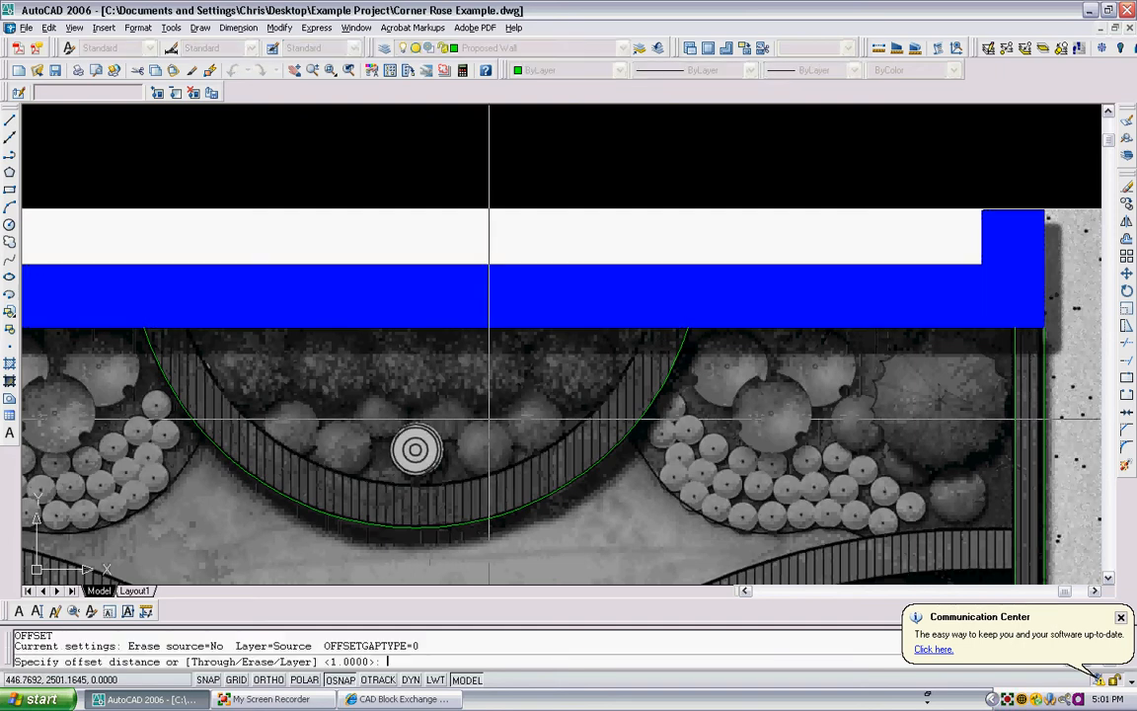
type("t")
key("Return")
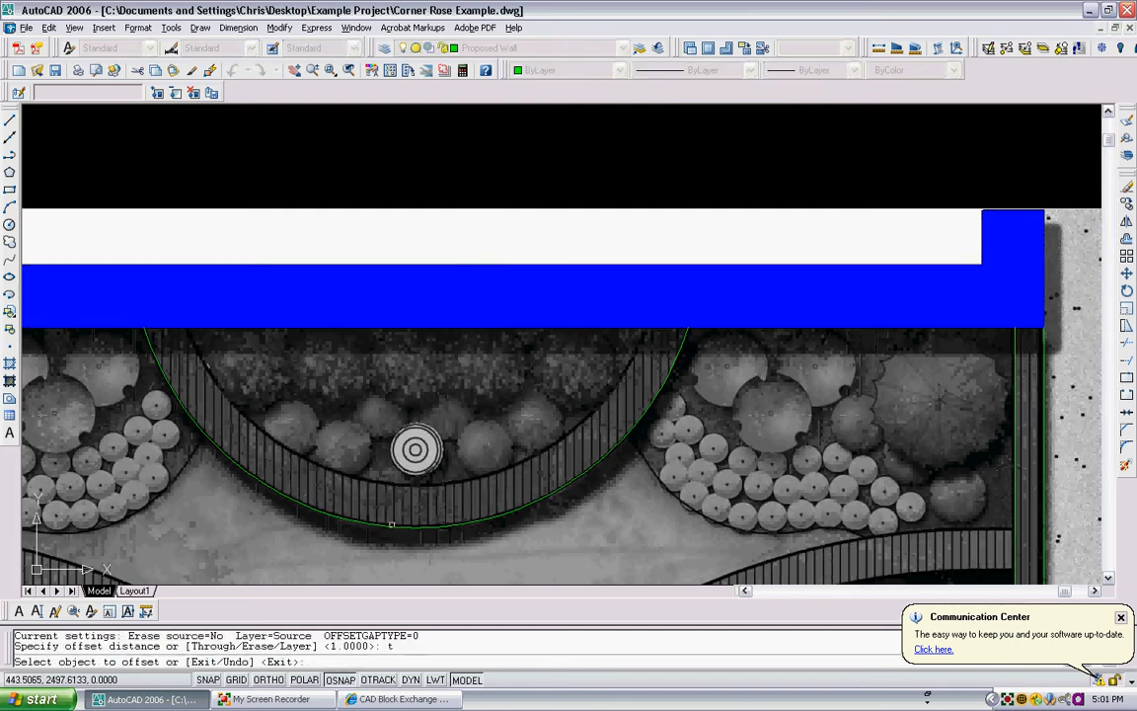
left_click(392, 524)
scroll(394, 483, "up", 3)
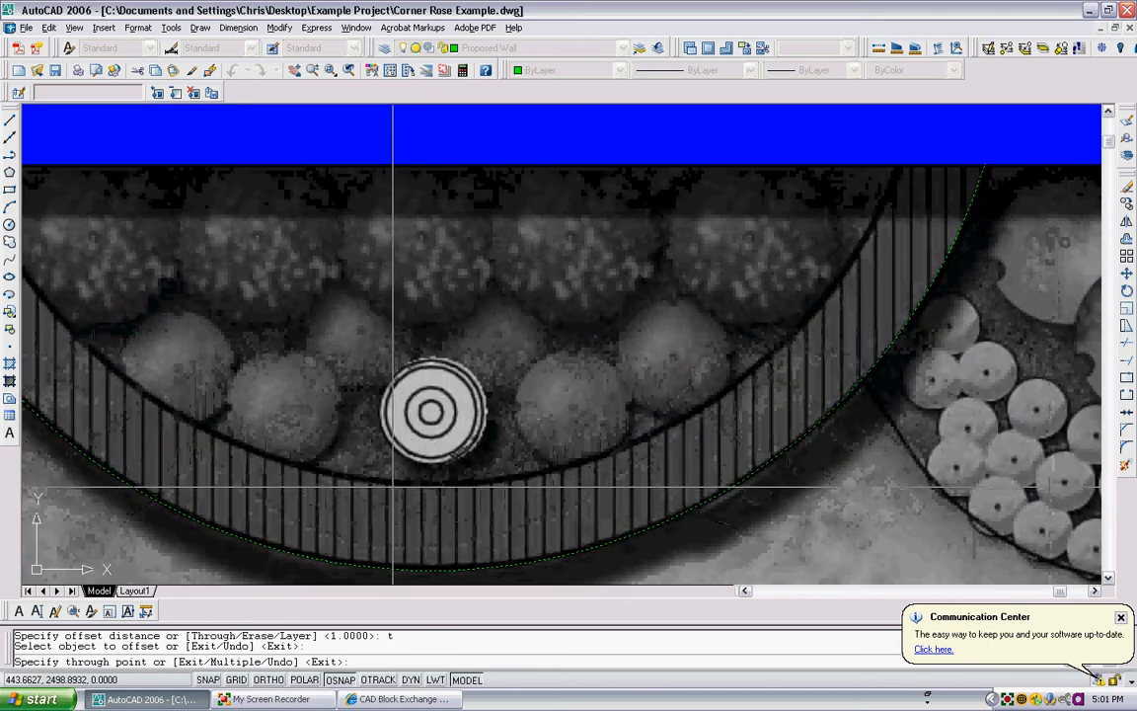
left_click(393, 481)
scroll(416, 427, "down", 3)
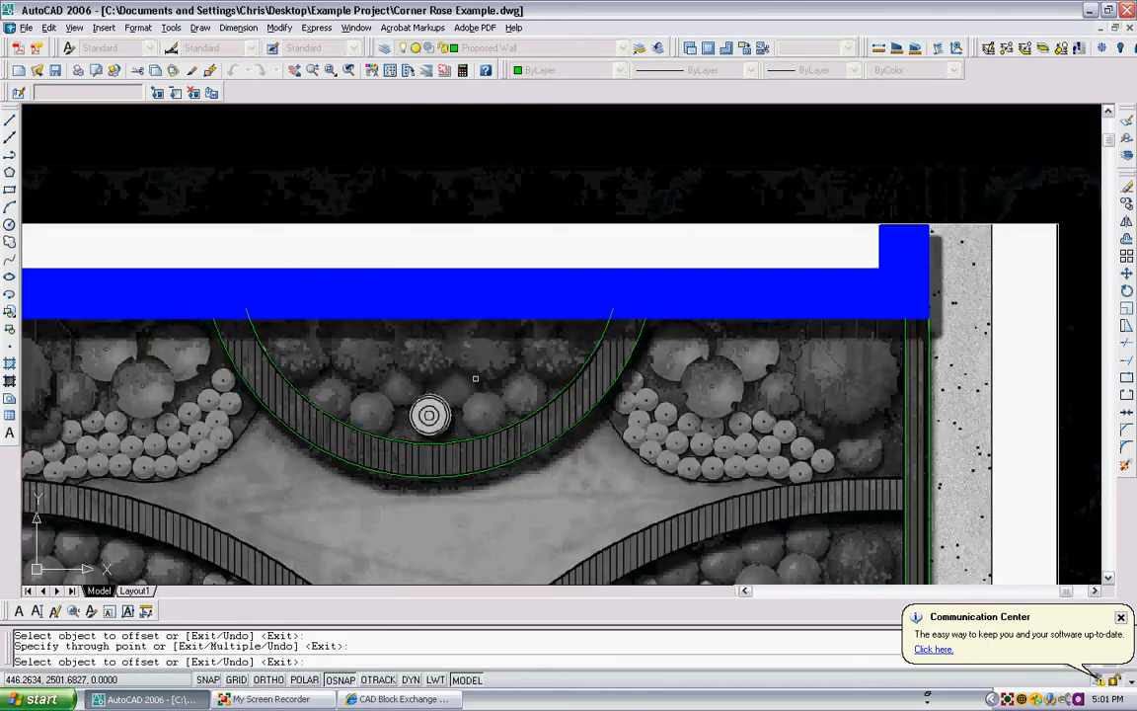
key("Escape")
- Trim both overhanging ends of the semicircular wall's inner arc using the building's inner edge as the cutting edge
type("tr")
key("Return")
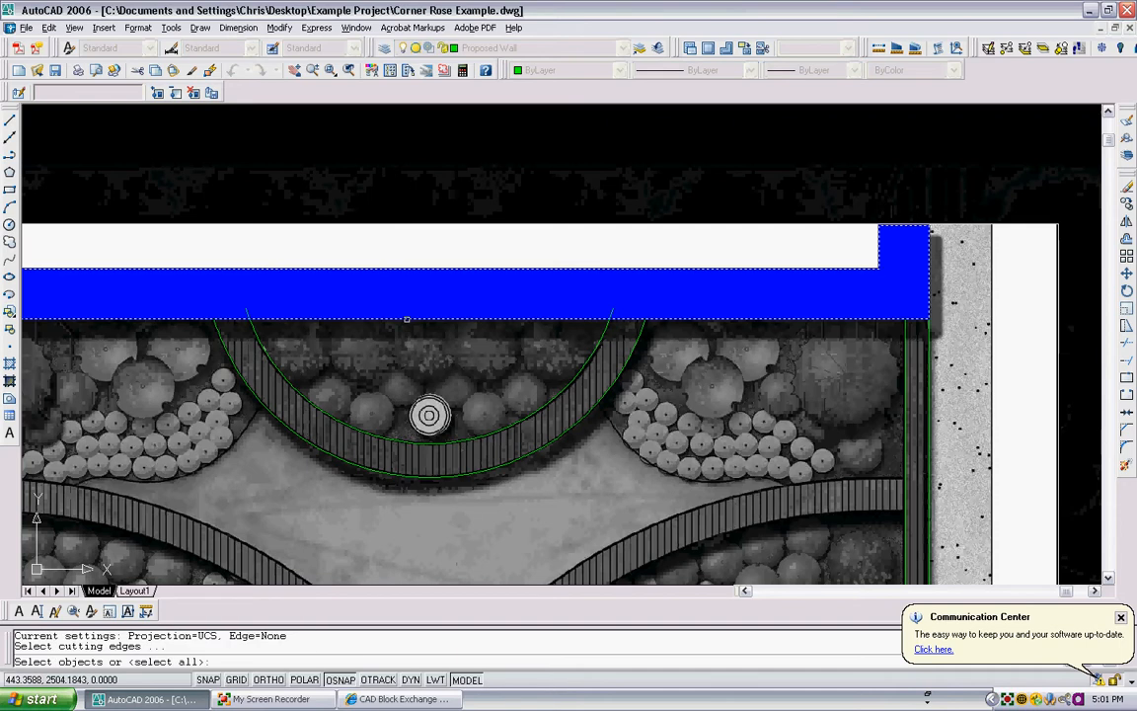
left_click(381, 321)
key("Return")
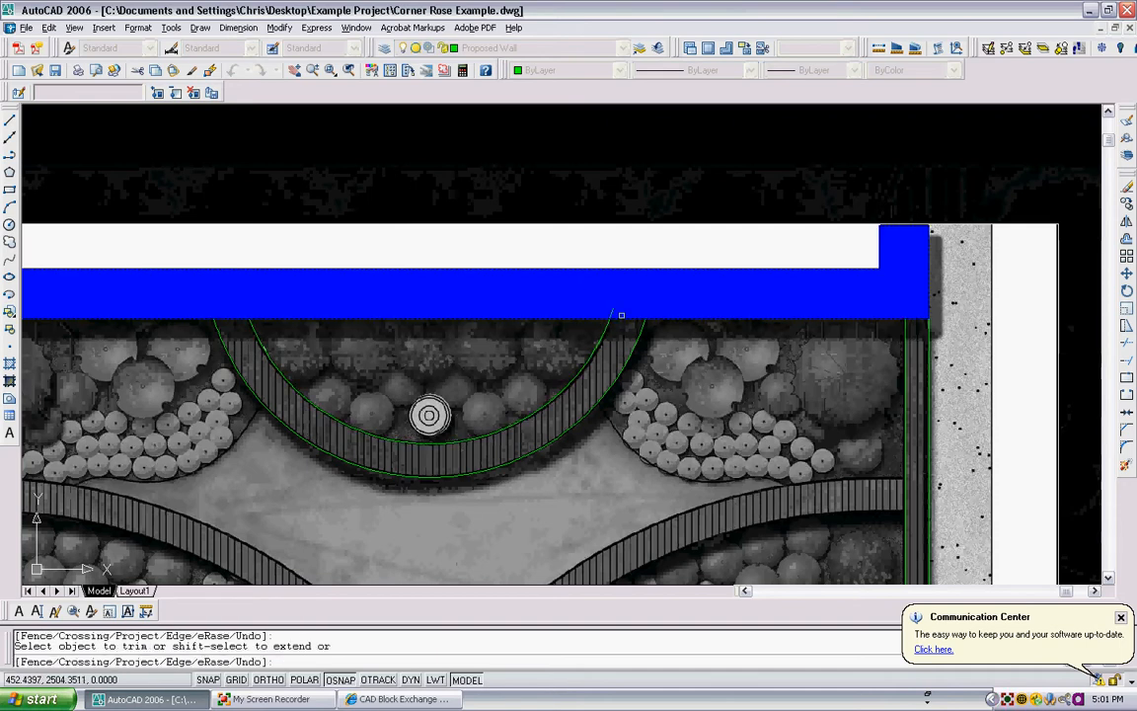
key("Return")
- Examine the whole plan for walls still to trace, including the curved seat wall below the semicircular wall
scroll(490, 310, "down", 4)
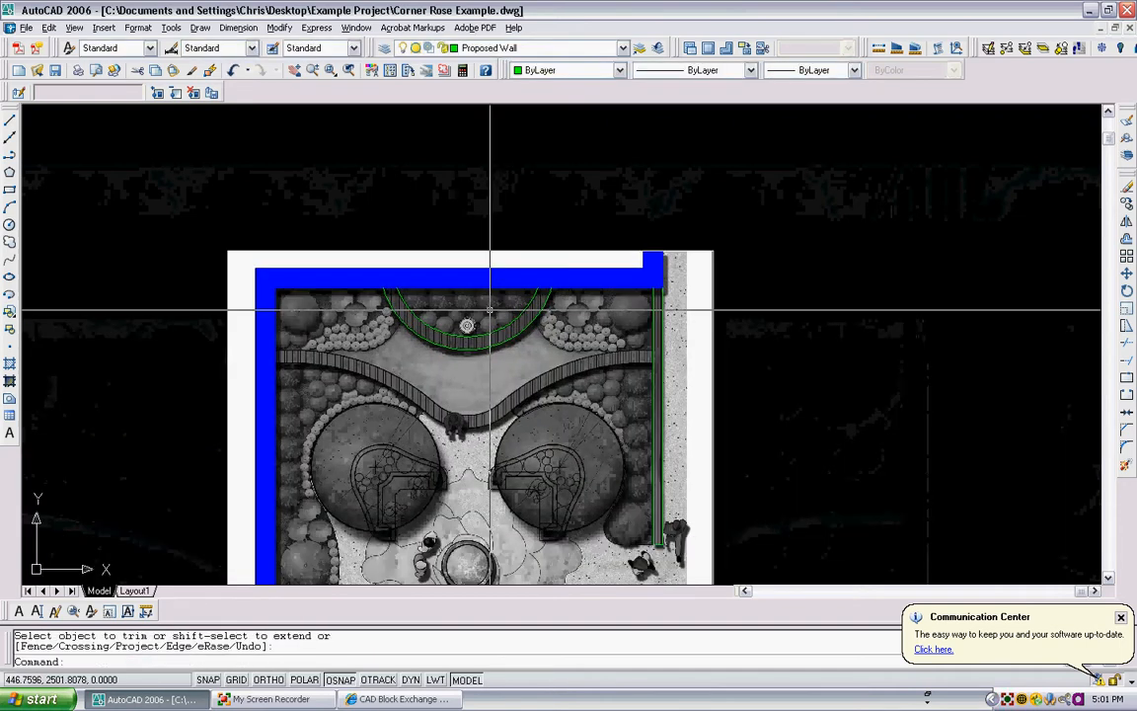
scroll(489, 310, "down", 3)
scroll(525, 239, "up", 1)
scroll(500, 310, "up", 3)
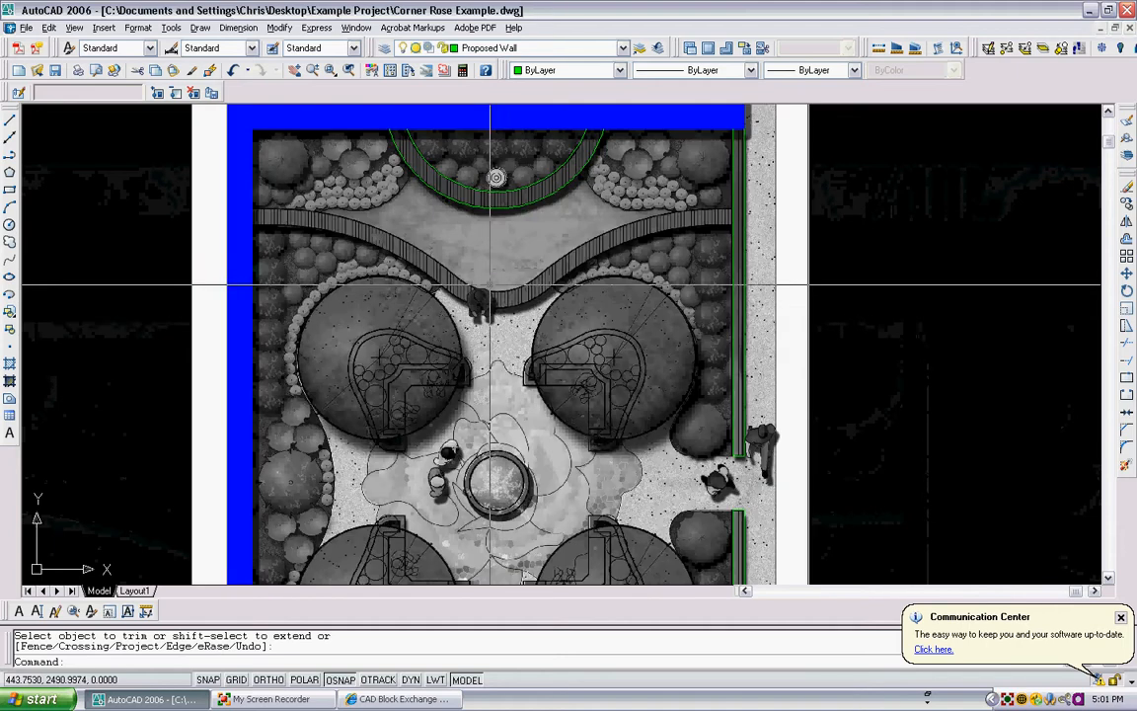
scroll(492, 298, "down", 2)
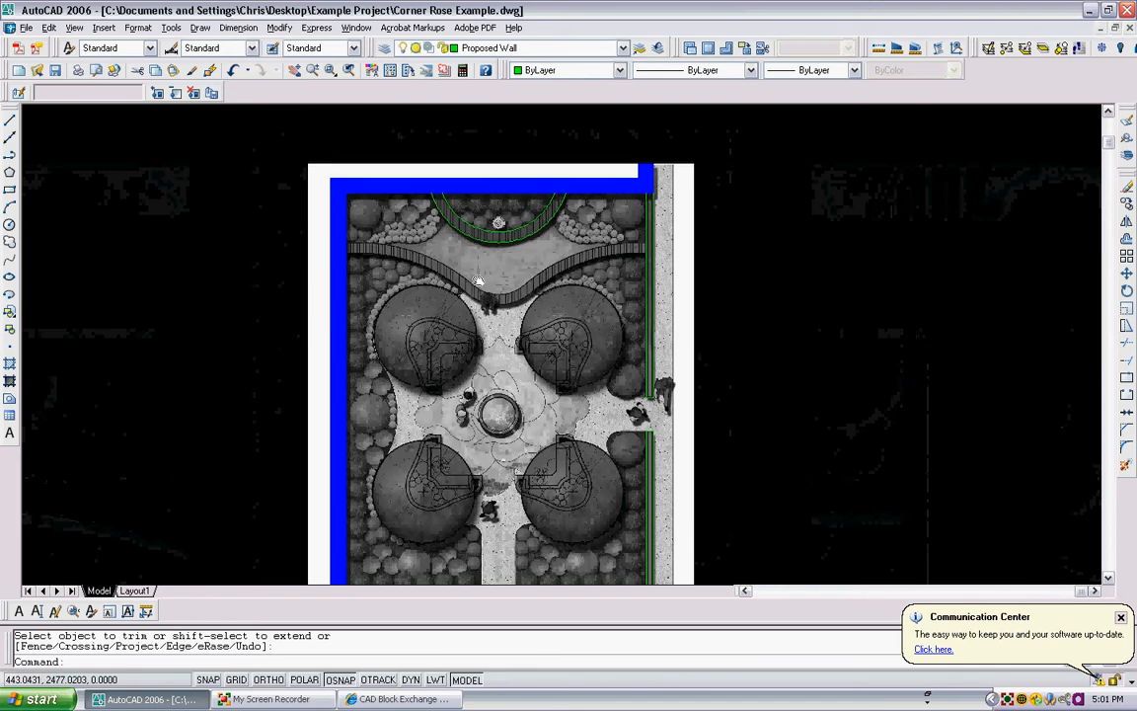
scroll(460, 252, "up", 3)
scroll(461, 237, "up", 1)
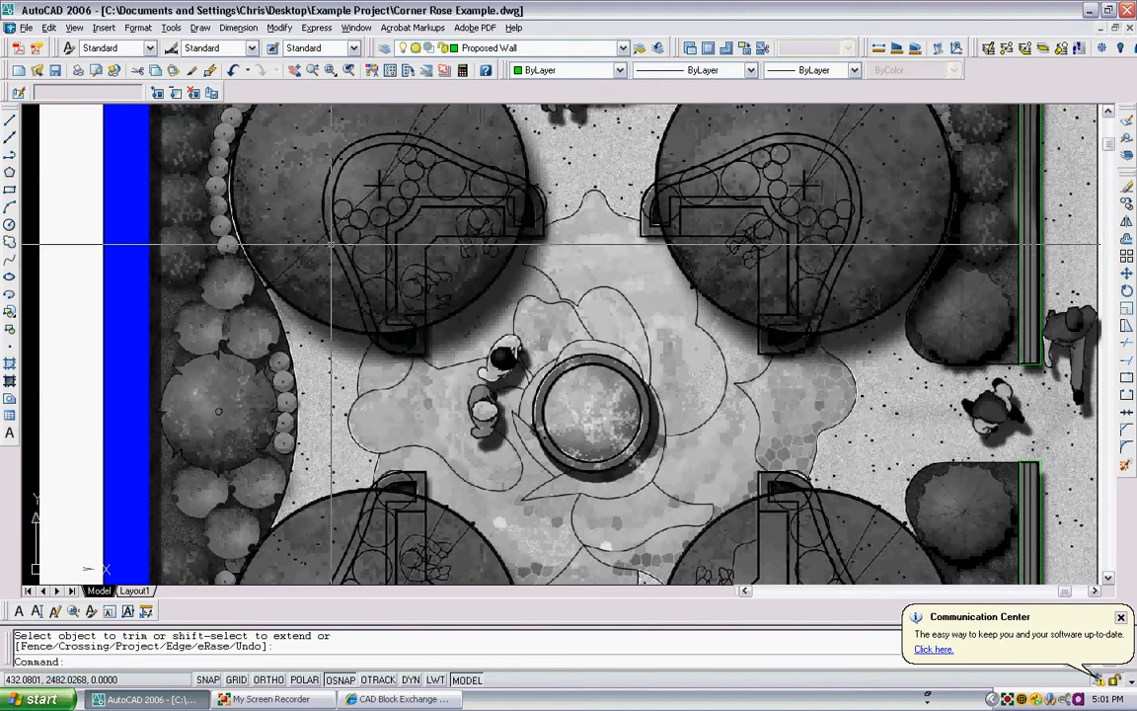
scroll(714, 230, "down", 4)
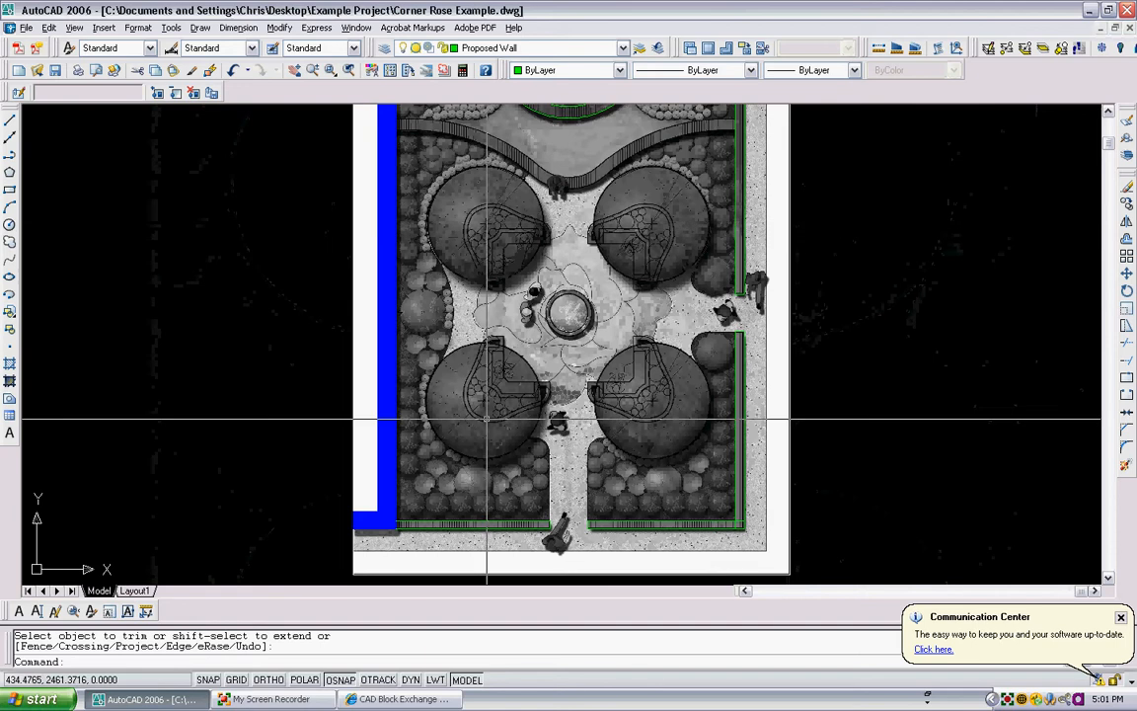
scroll(524, 347, "down", 4)
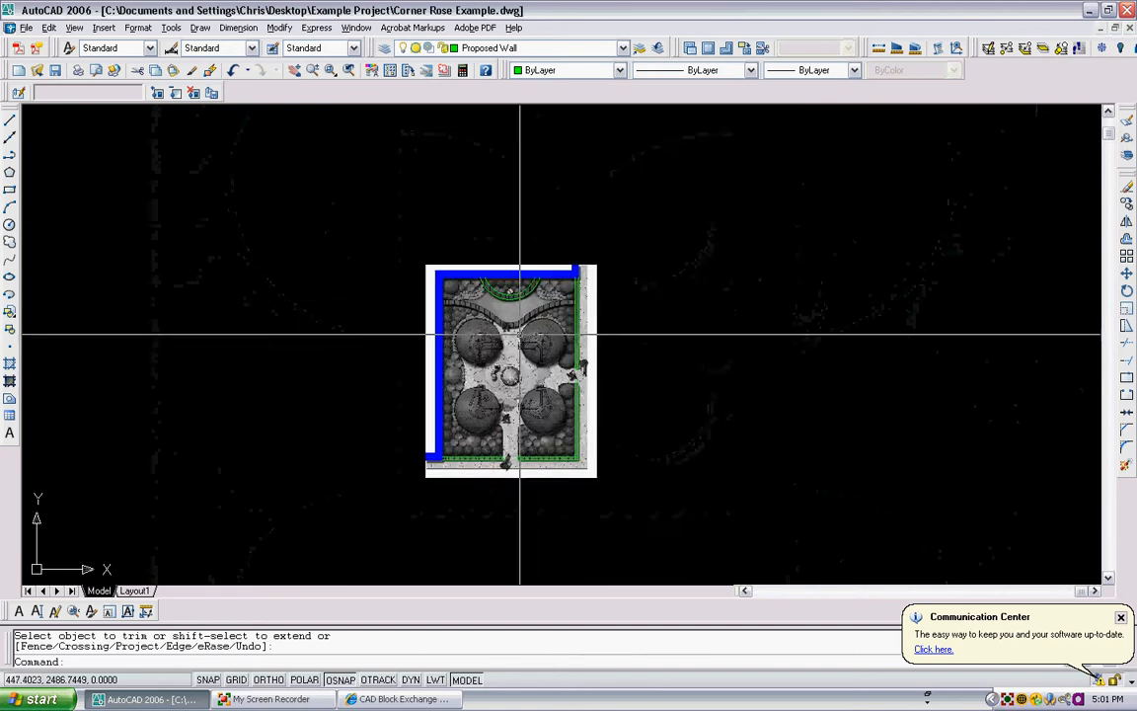
scroll(545, 235, "up", 5)
scroll(435, 314, "up", 2)
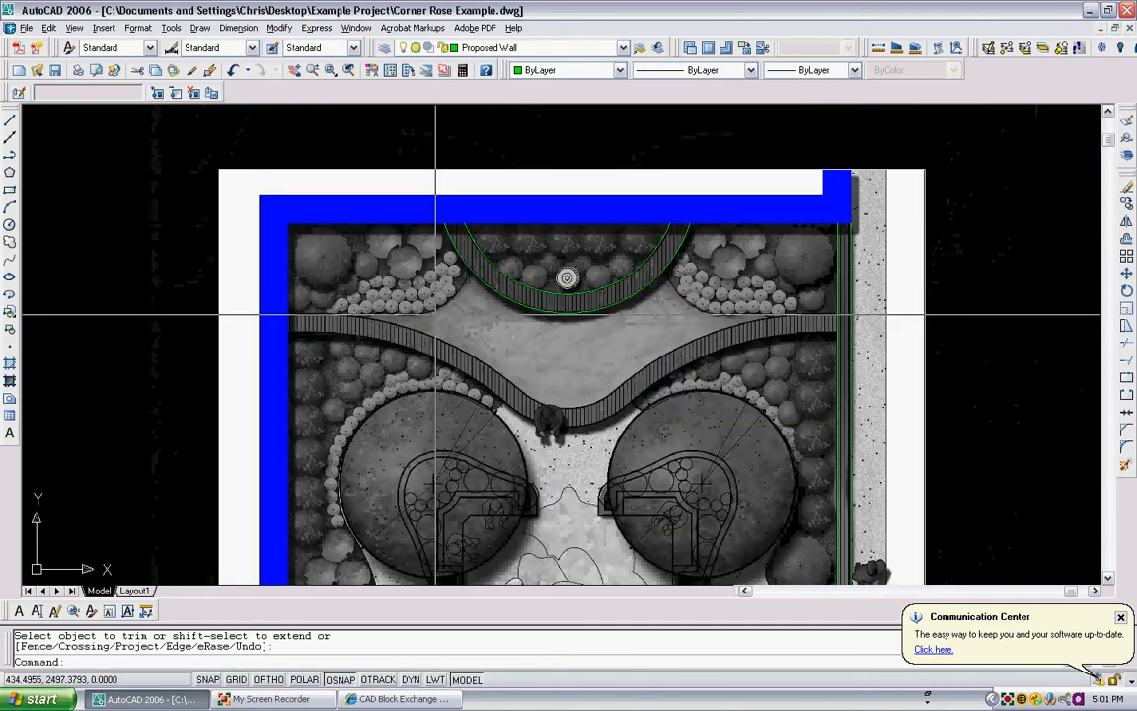
- Start a polyline where the wavy seat wall's upper edge meets the building's left inner edge, drawing a short segment along it
key("Return")
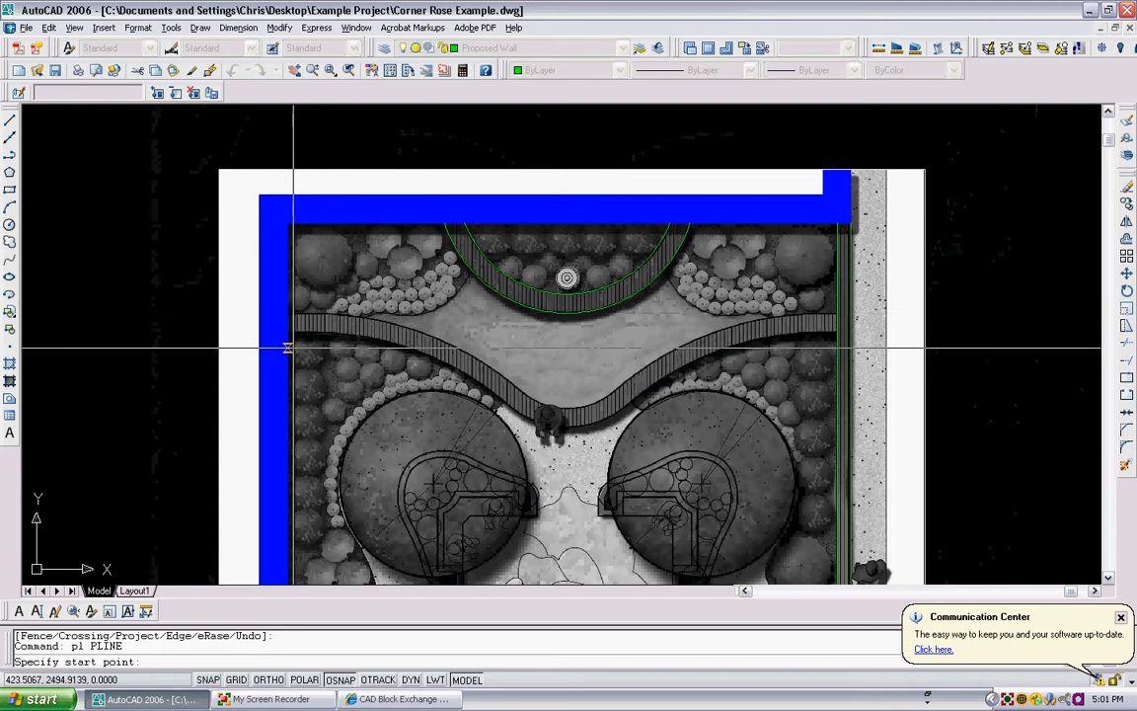
scroll(287, 342, "up", 1)
scroll(286, 342, "up", 2)
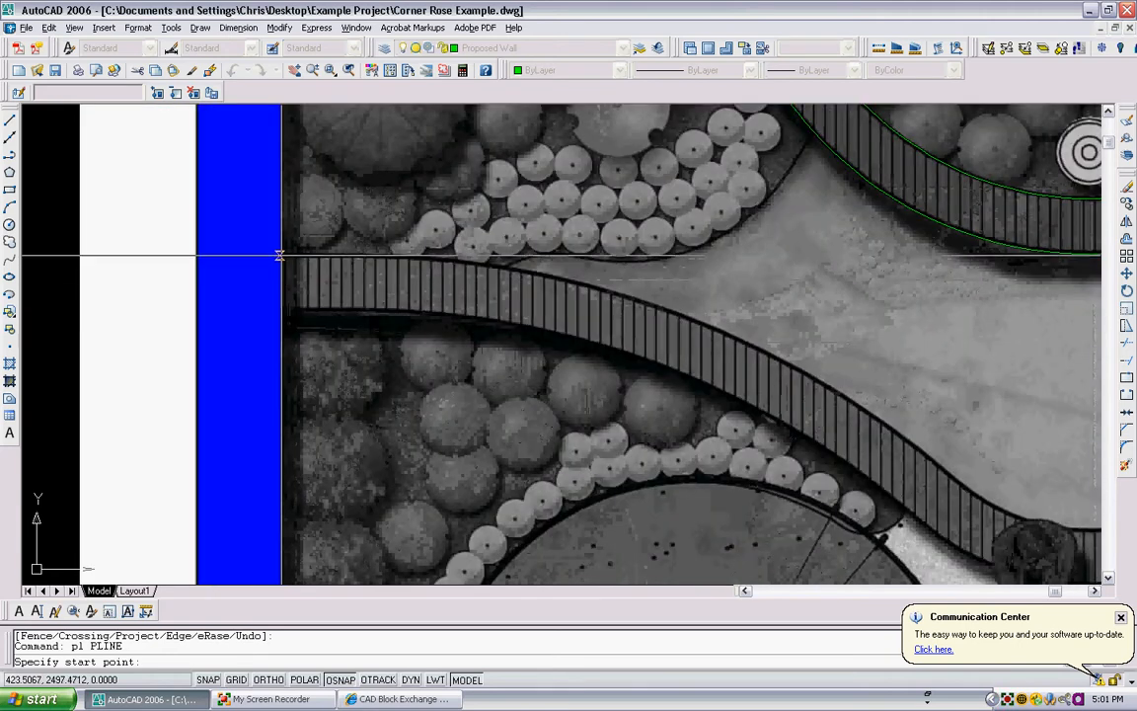
left_click(281, 256)
scroll(352, 254, "up", 2)
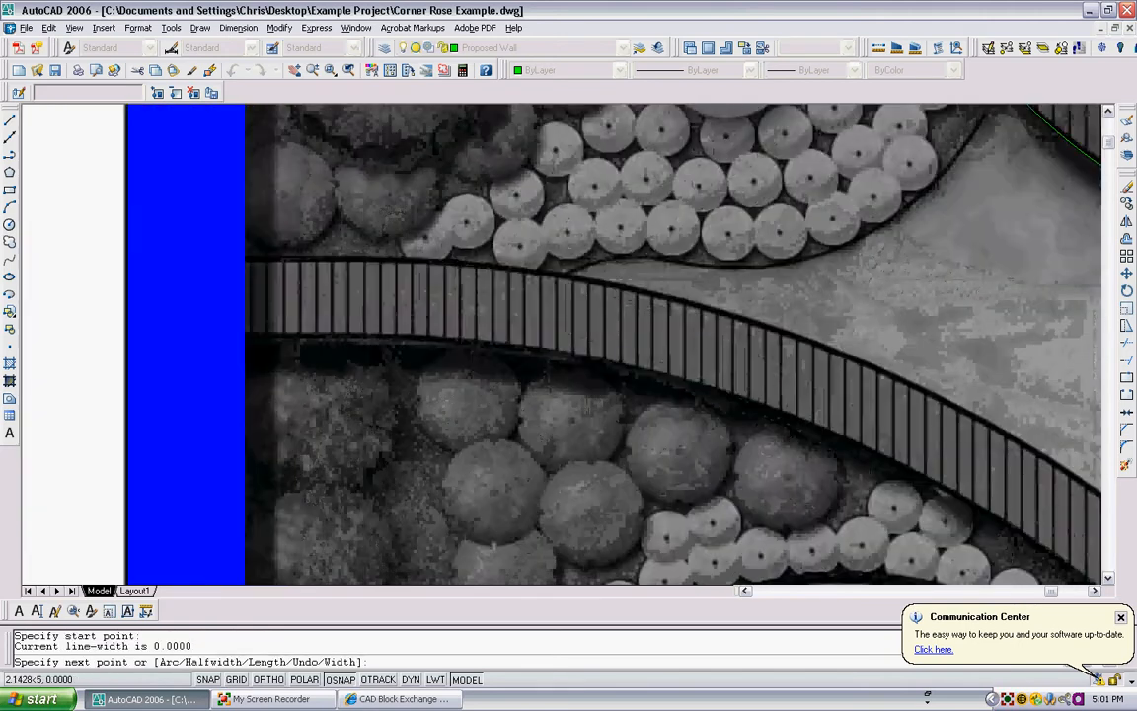
left_click(337, 261)
scroll(336, 262, "down", 1)
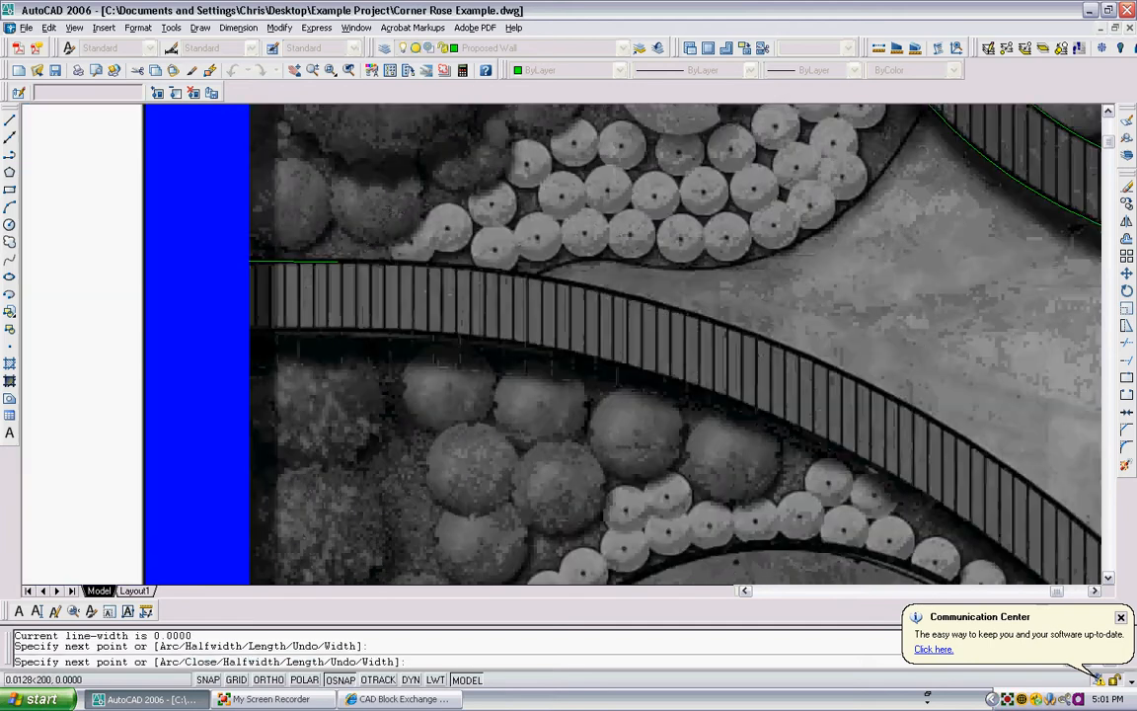
- Continue the polyline with two arcs along the seat wall's upper edge, down to where the curve reverses before the central dip
type("a")
key("Return")
scroll(337, 261, "down", 1)
middle_click_drag(670, 345, 548, 324)
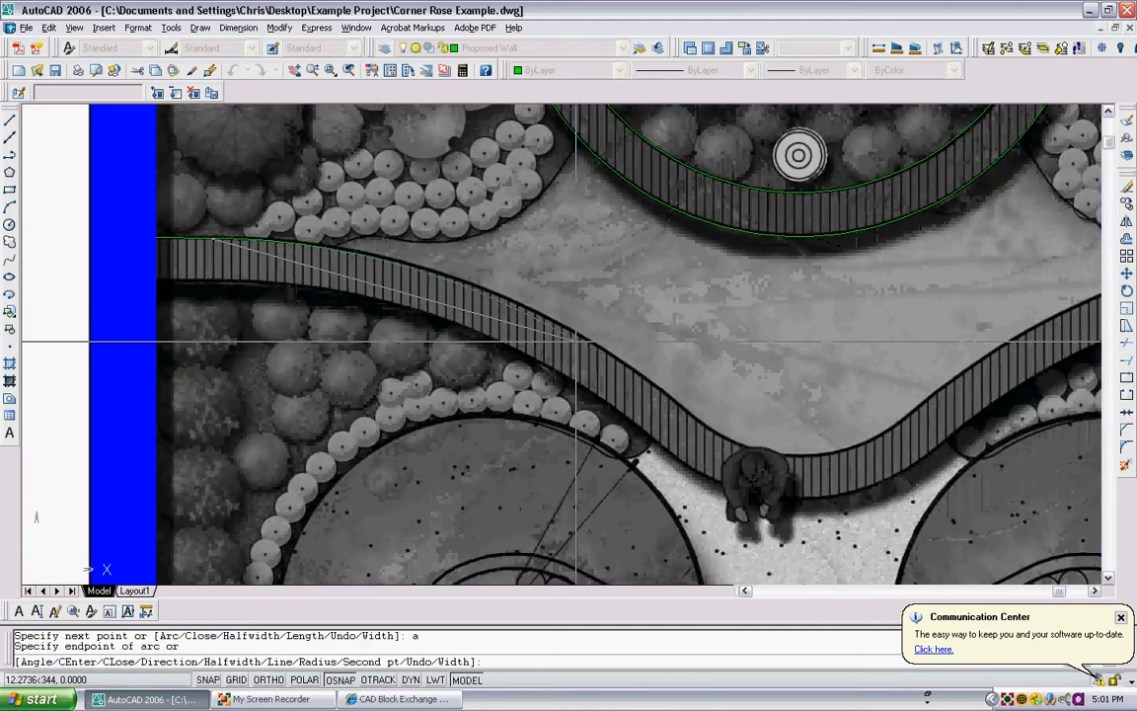
left_click(534, 311)
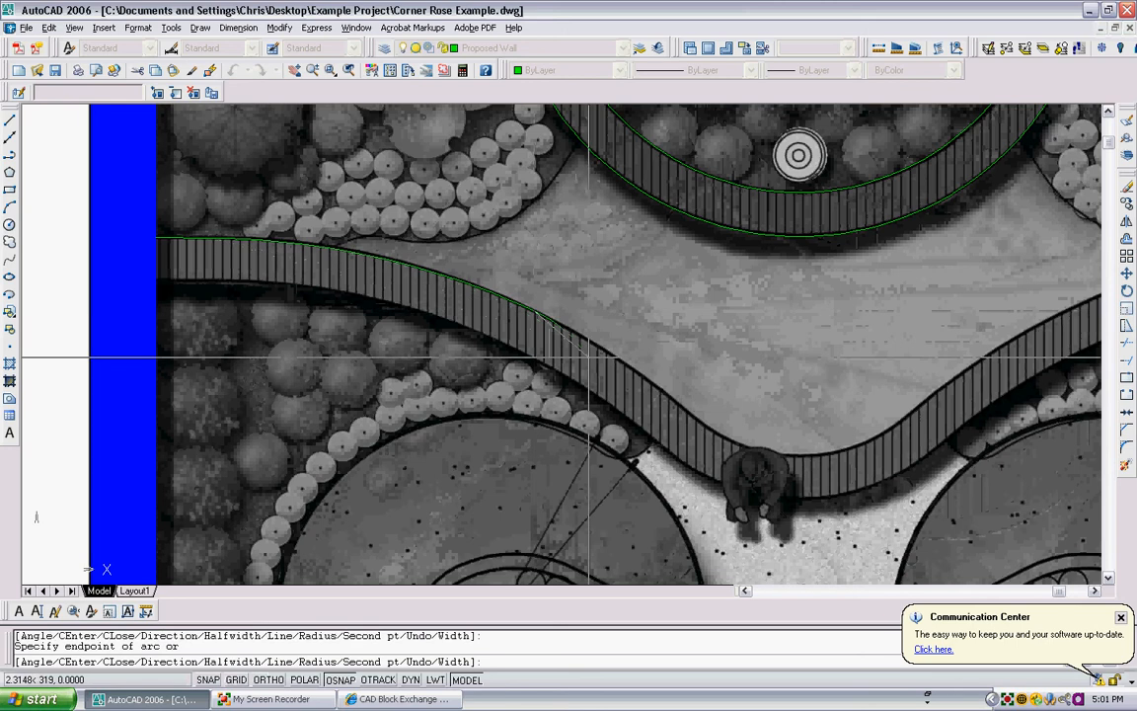
scroll(632, 345, "up", 1)
scroll(687, 405, "up", 1)
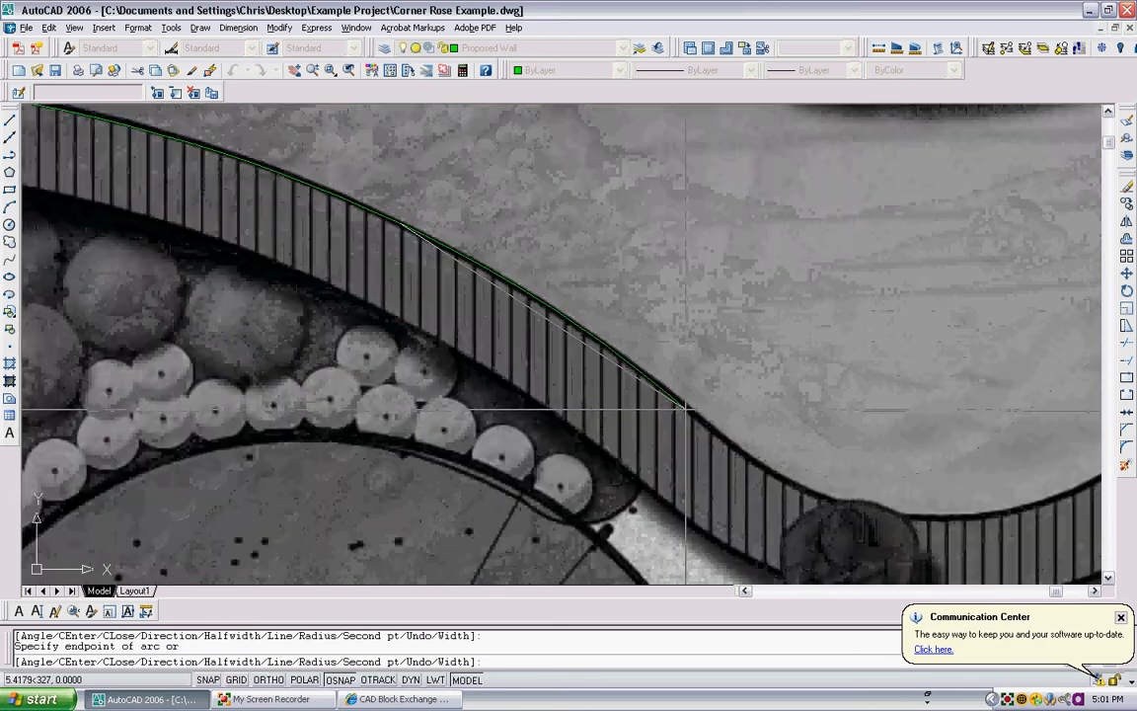
left_click(687, 404)
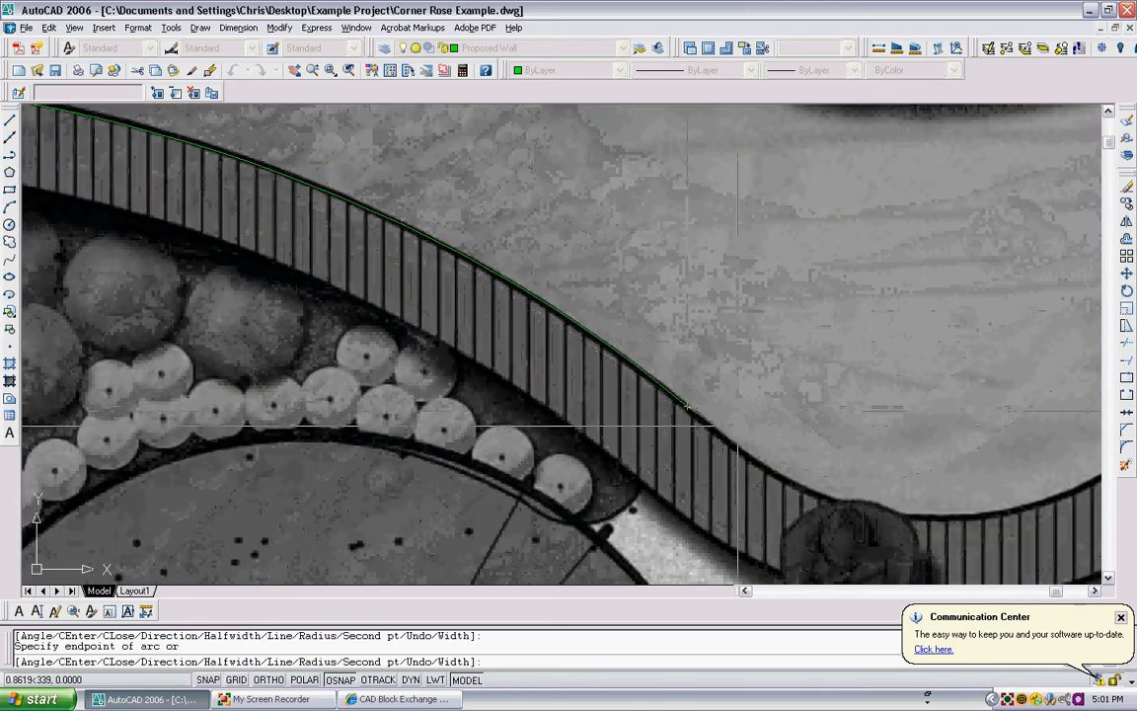
- Add an arc across the seat wall's central dip, ending on the upper edge of its rising right side
mouse_move(764, 425)
middle_mouse_down()
mouse_move(650, 325)
mouse_move(612, 329)
middle_mouse_up()
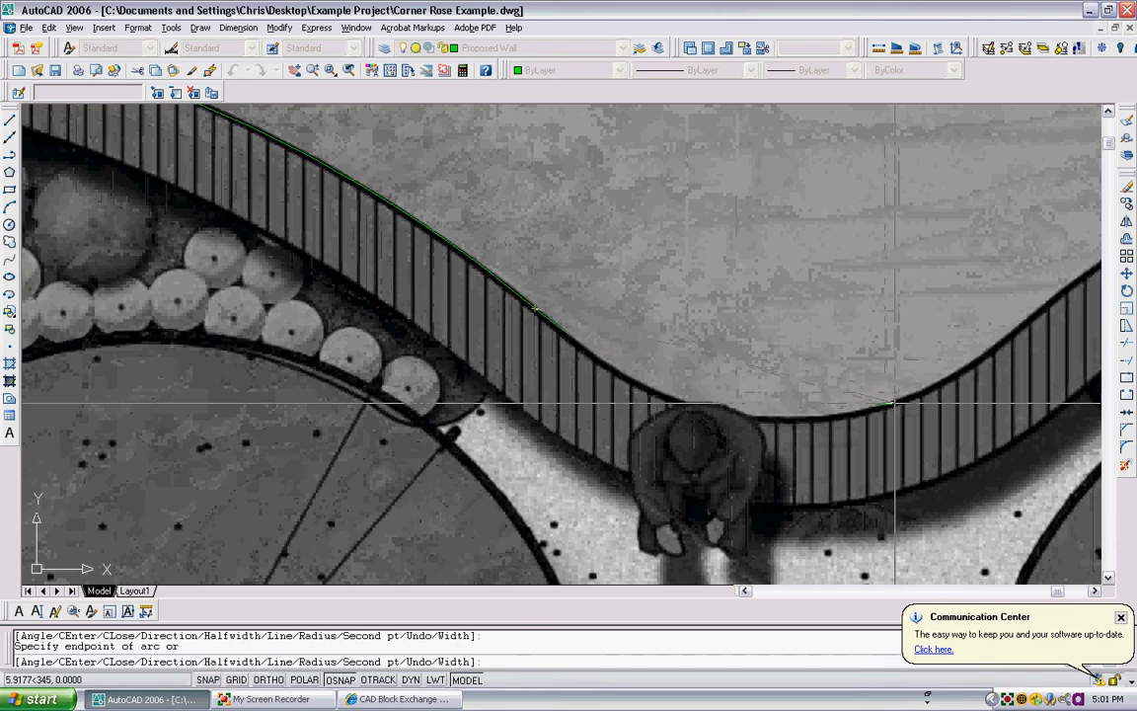
left_click(1056, 294)
key("Escape")
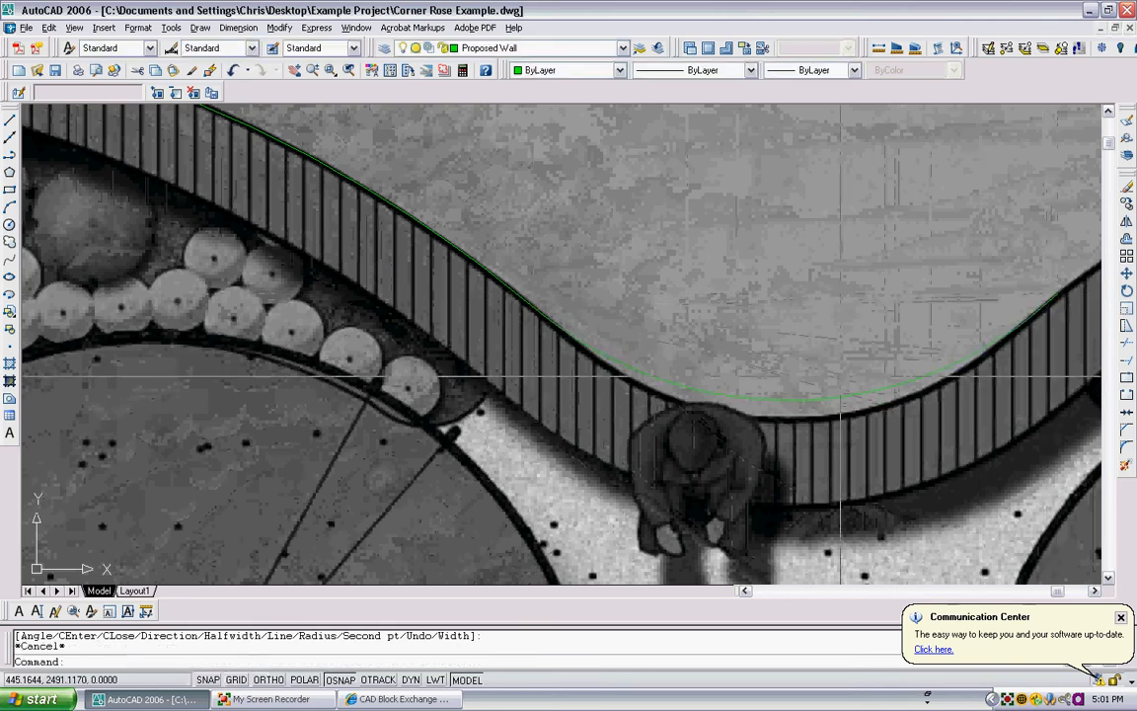
- Stretch the dip arc's midpoint down onto the seat wall's upper edge and fine-tune the joint vertex left of the dip
left_click(792, 404)
left_click(797, 398)
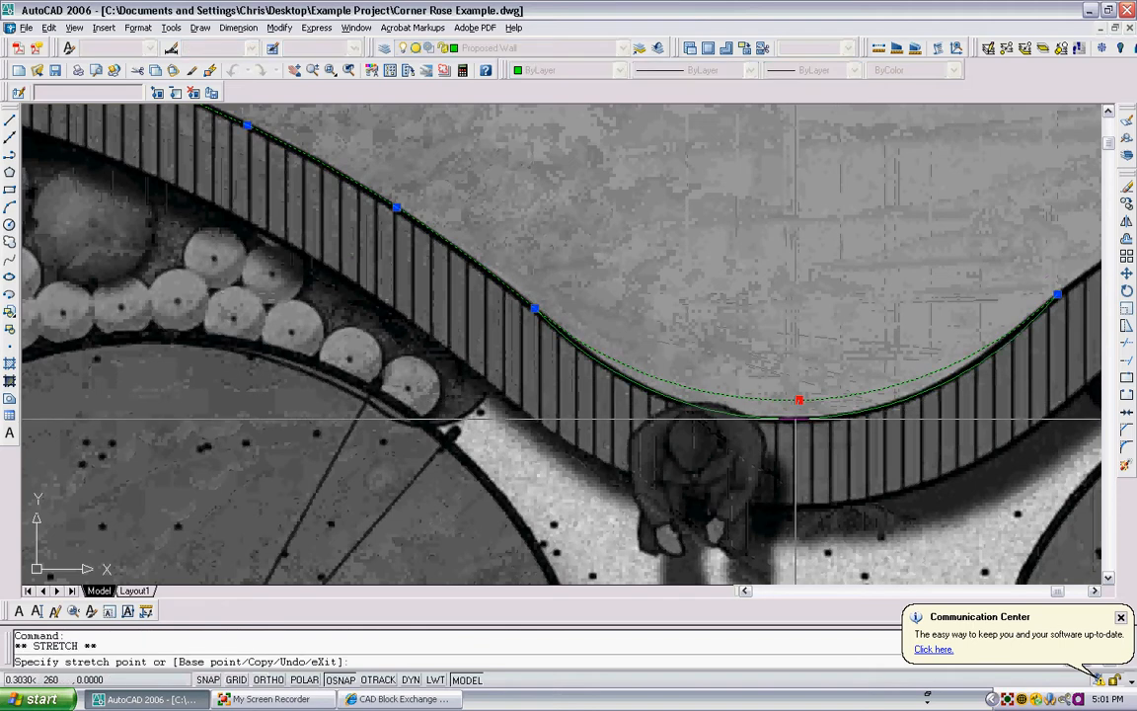
key("Escape")
scroll(535, 318, "up", 3)
left_click(551, 317)
left_click(534, 302)
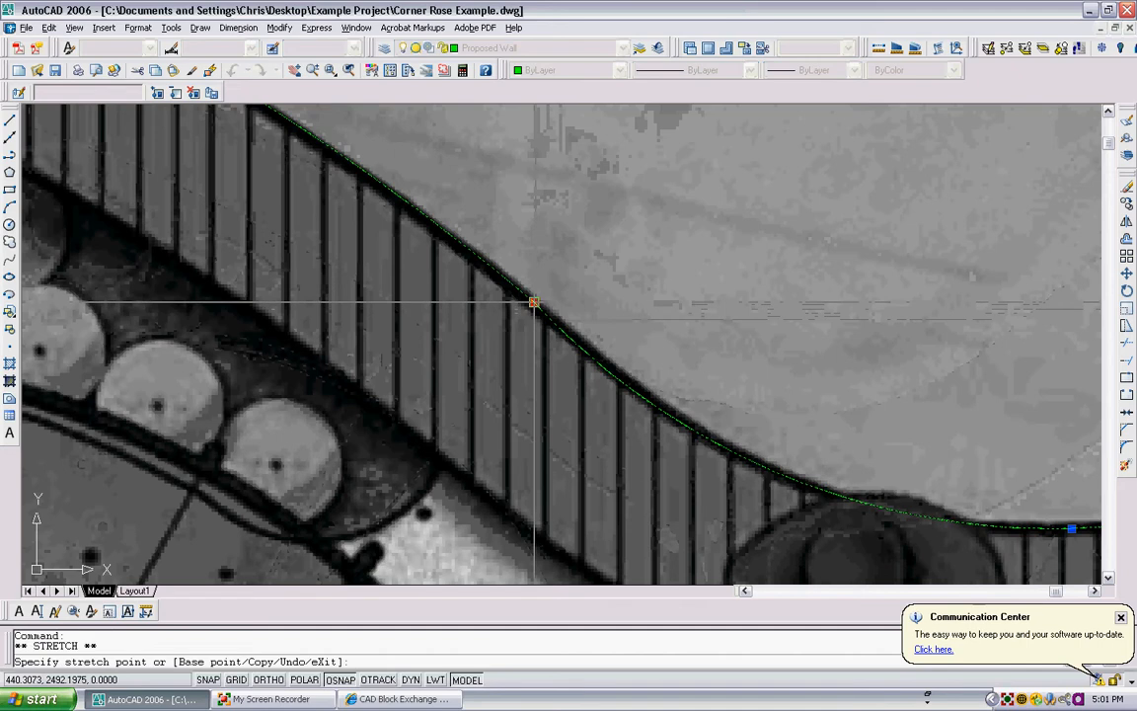
key("Escape")
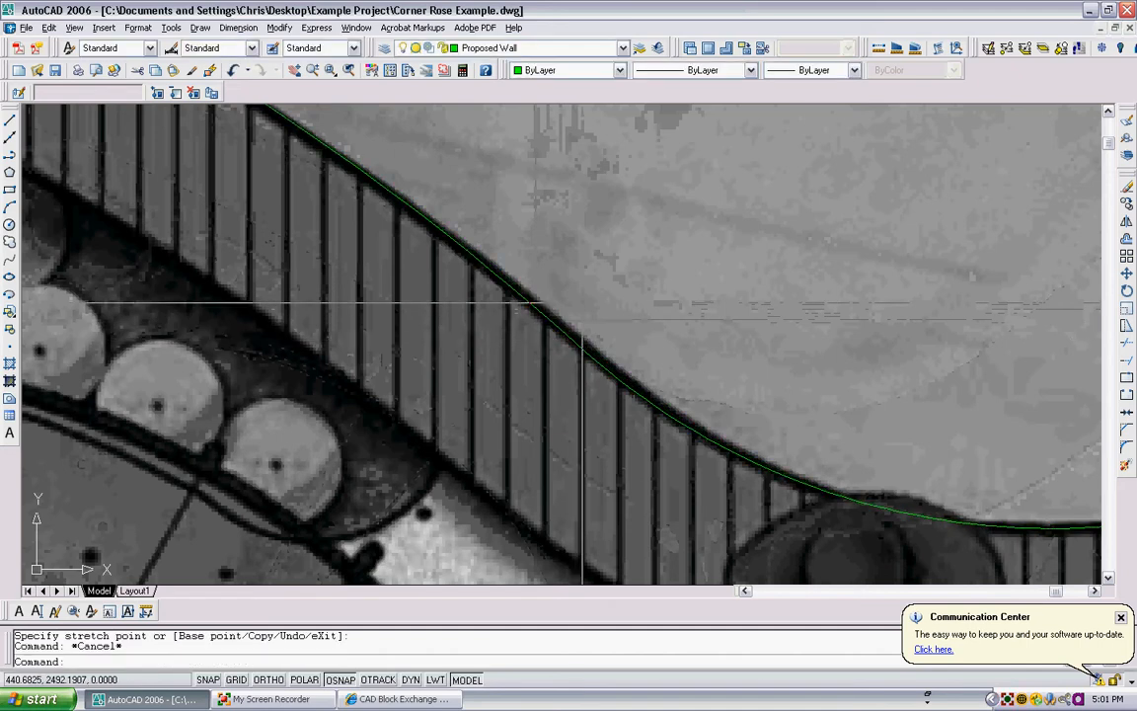
- Draw a straight polyline along the building's upper inner edge, from its upper-left inner corner to the right wall's outer corner
scroll(582, 305, "down", 5)
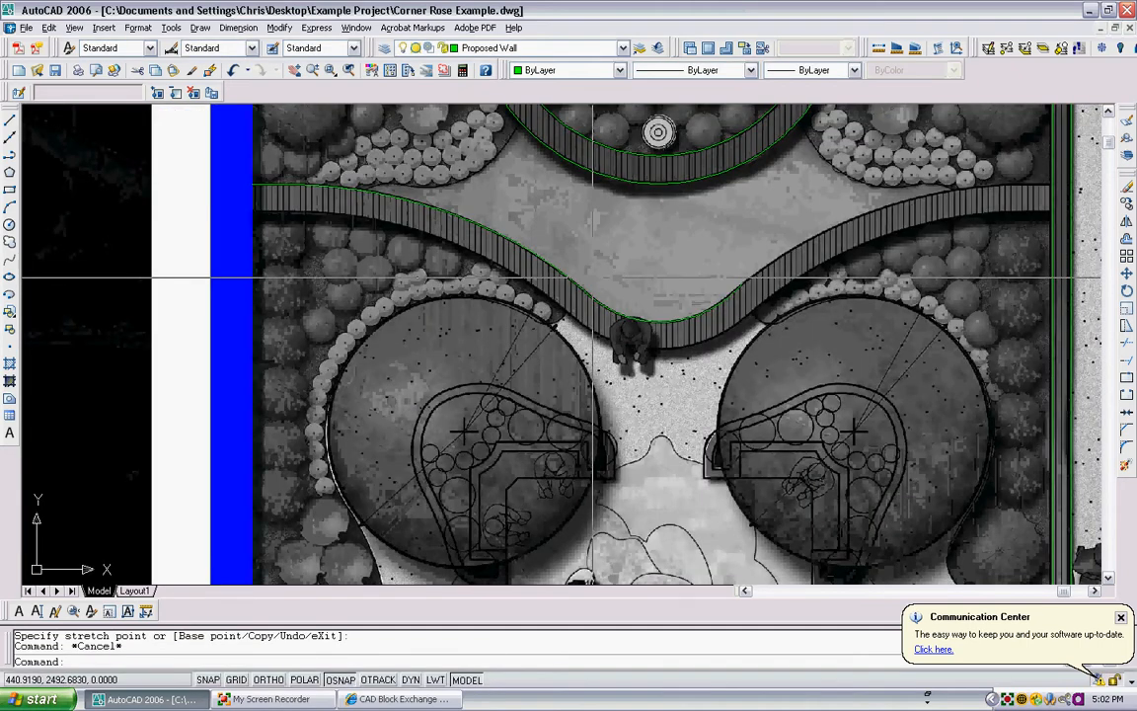
scroll(558, 281, "down", 5)
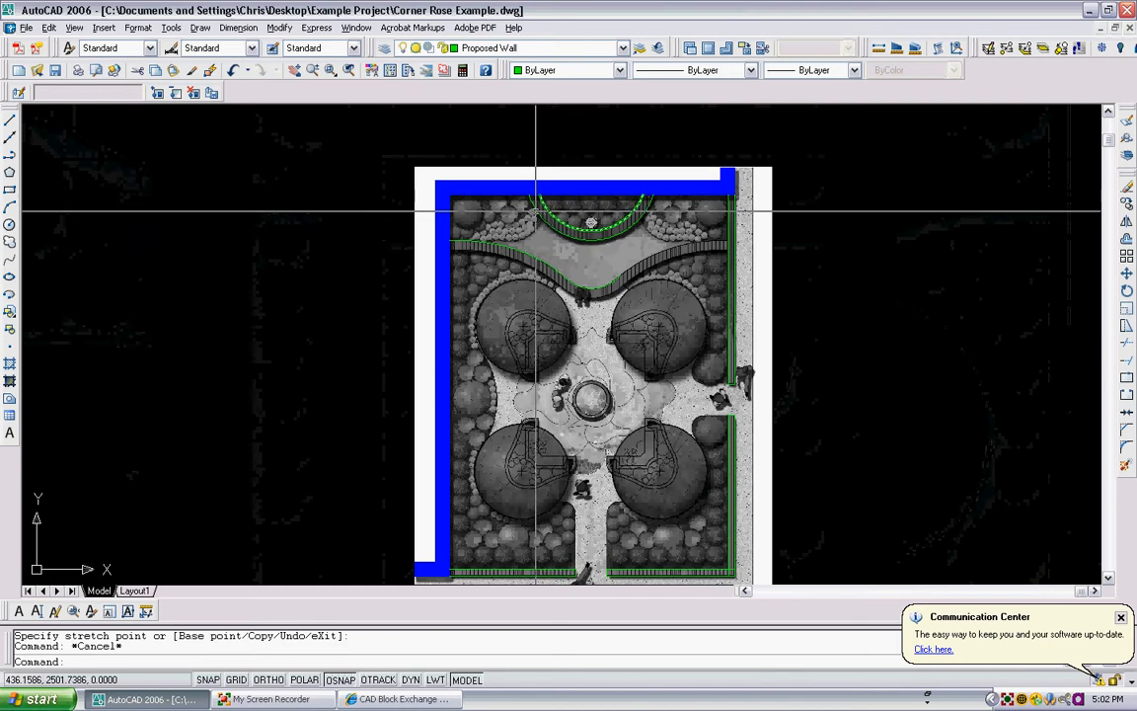
scroll(458, 205, "up", 2)
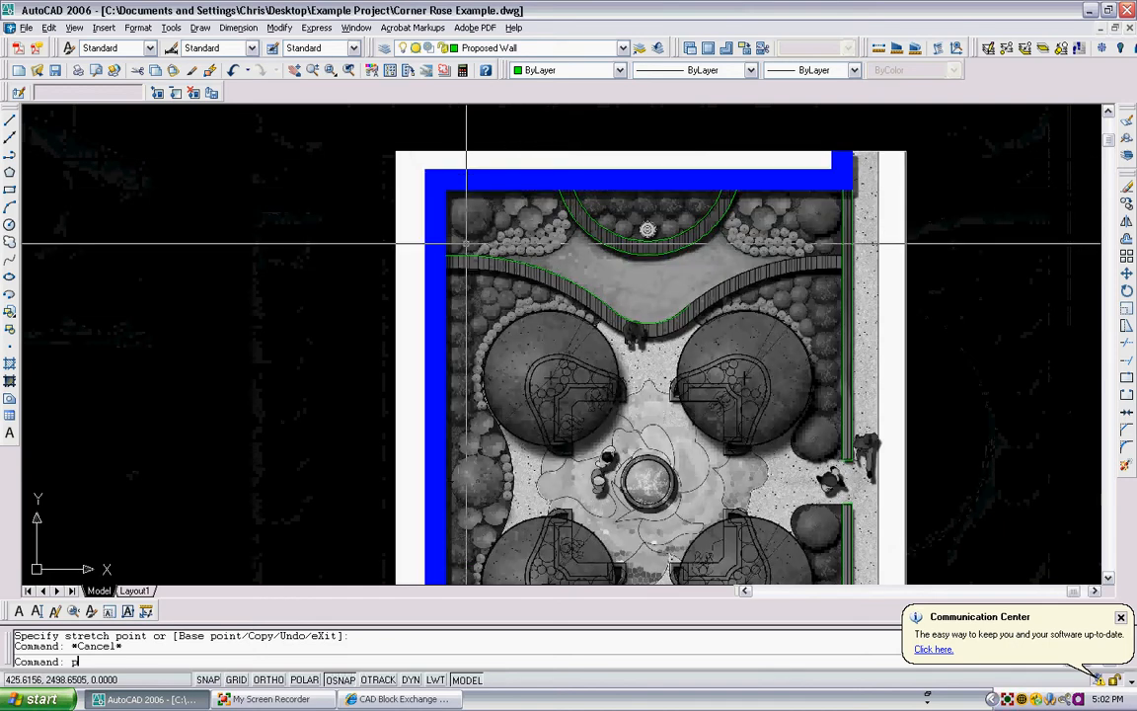
type("l")
key("Return")
left_click(447, 190)
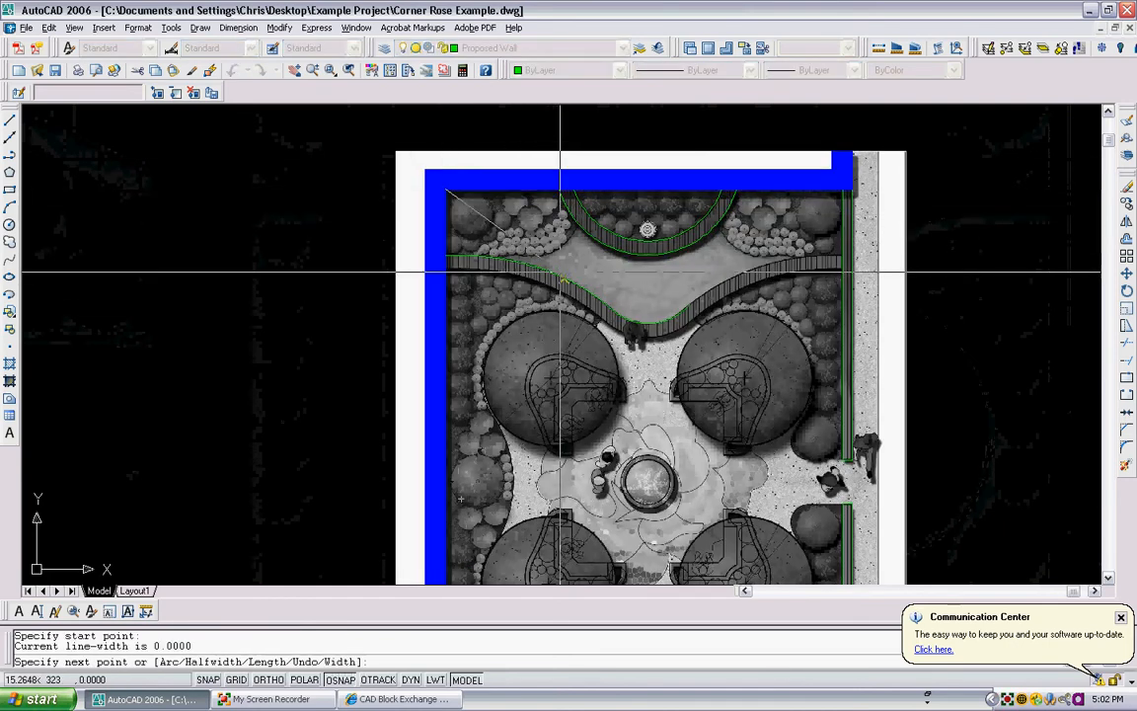
left_click(850, 189)
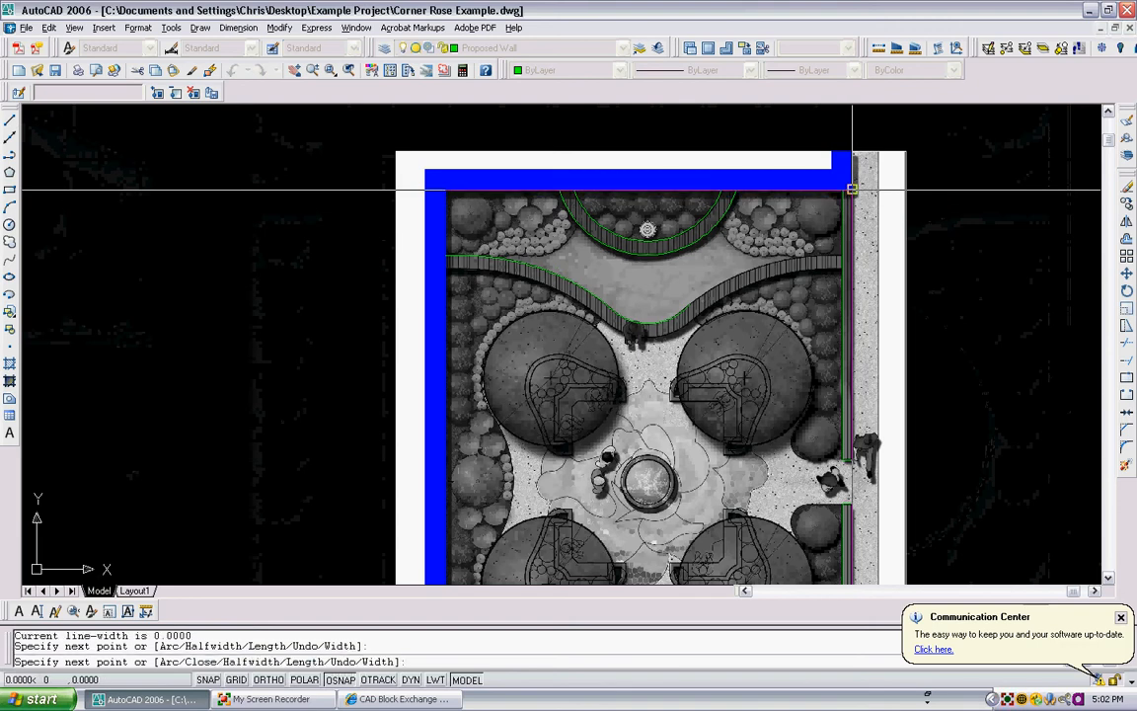
key("Return")
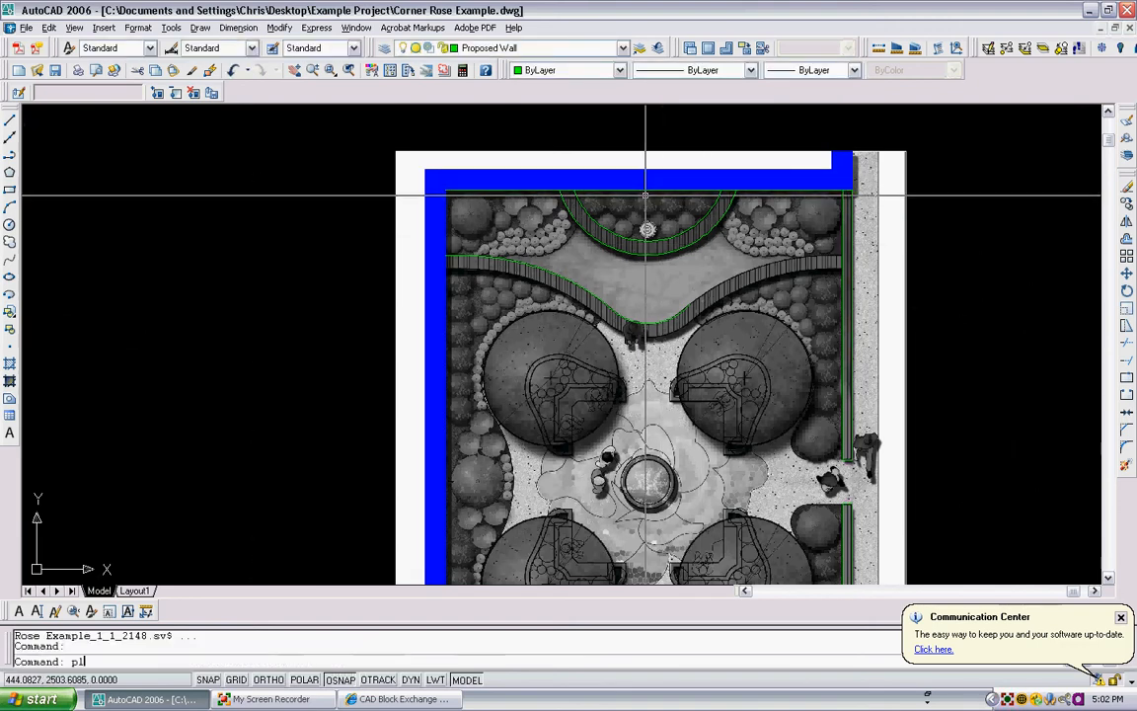
- Draw a vertical centreline polyline with Ortho on, from the upper edge line's midpoint down past the central fountain
type("pl")
key("Return")
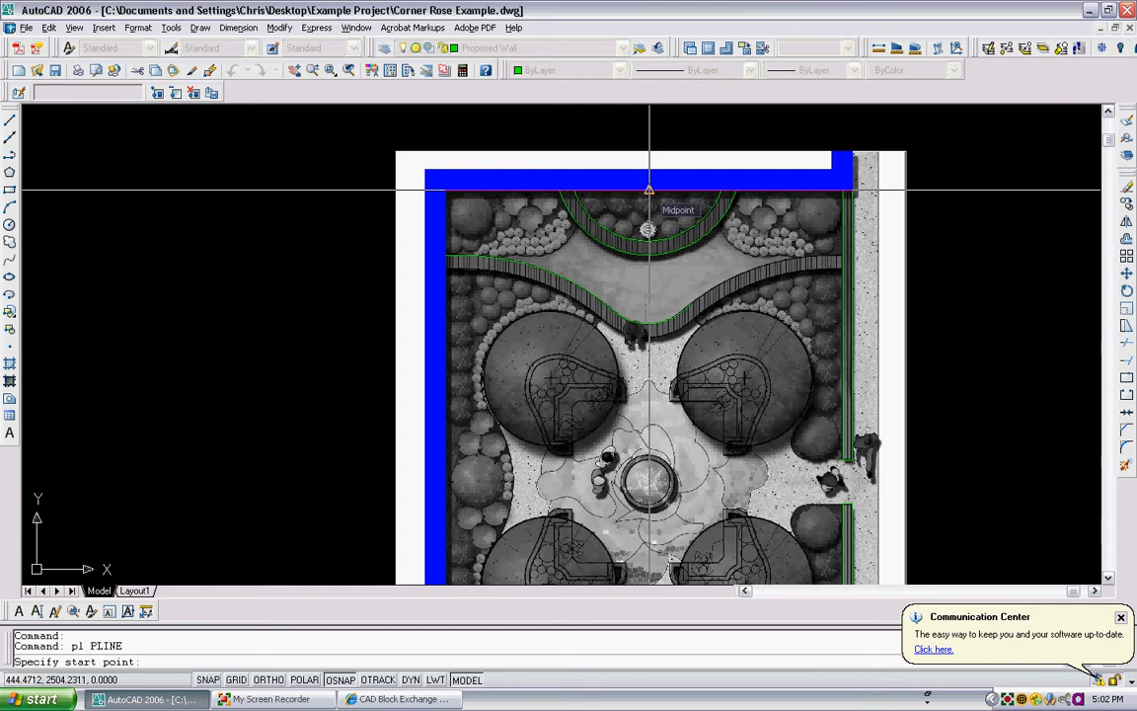
left_click(648, 189)
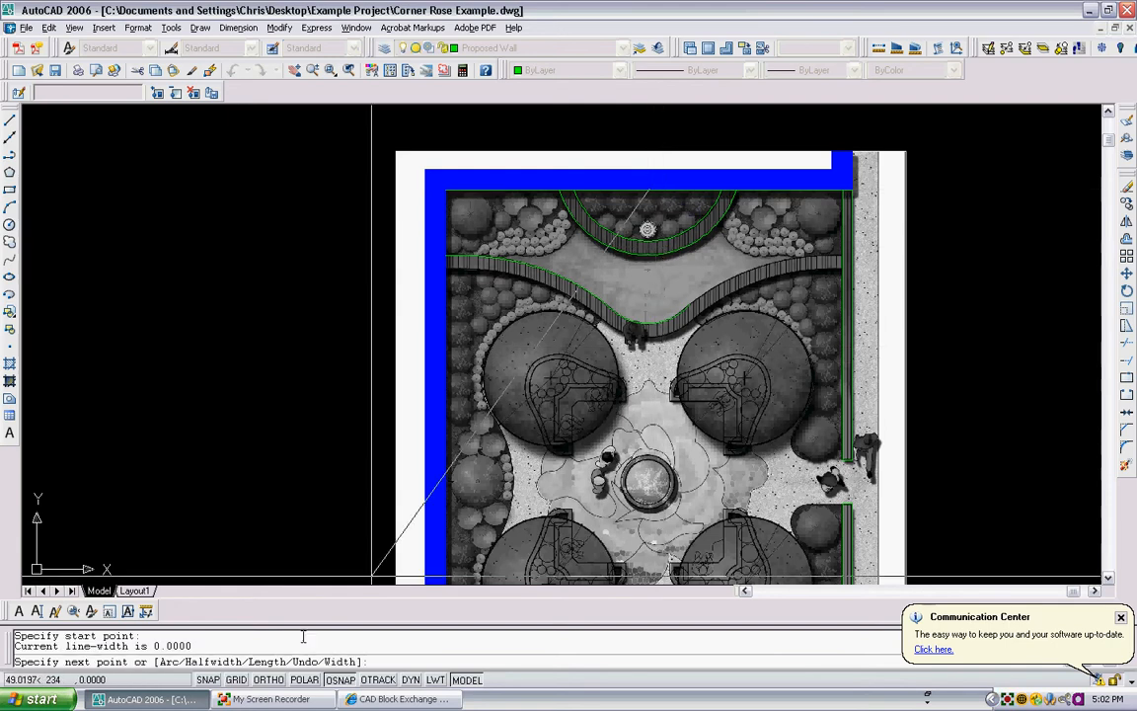
left_click(276, 682)
middle_click_drag(624, 513, 595, 389)
left_click(619, 400)
key("Escape")
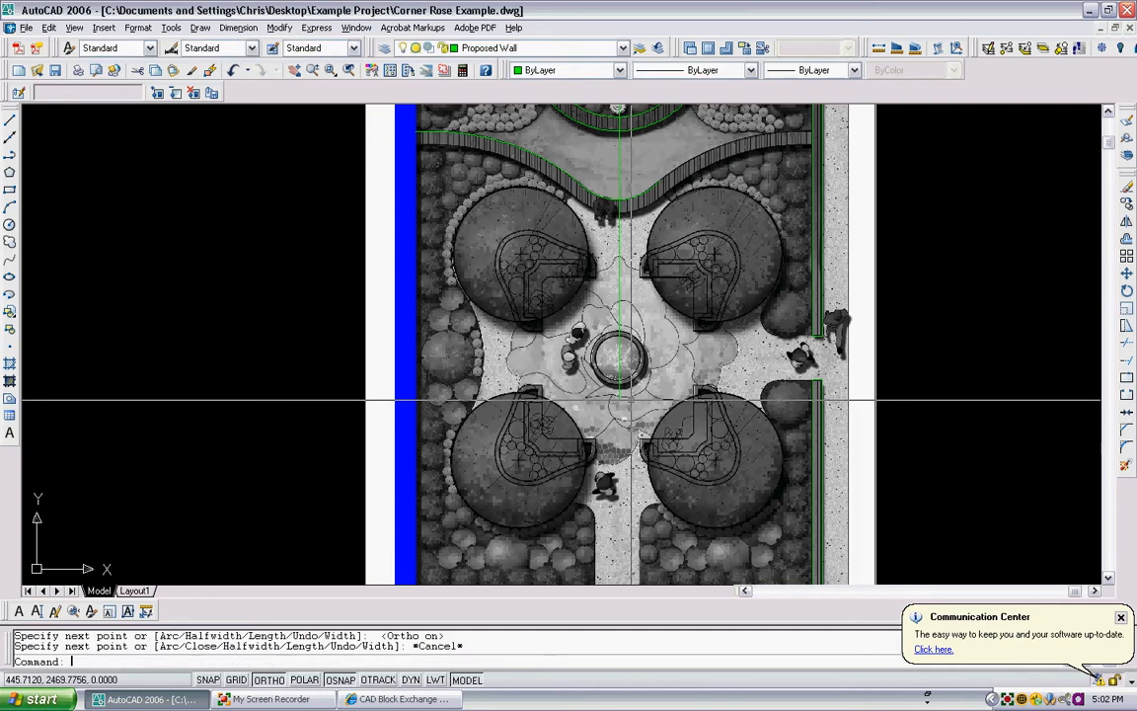
- Trim off the part of the wavy seat wall curve that extends right of the centreline
type("tr")
key("Return")
scroll(619, 173, "up", 3)
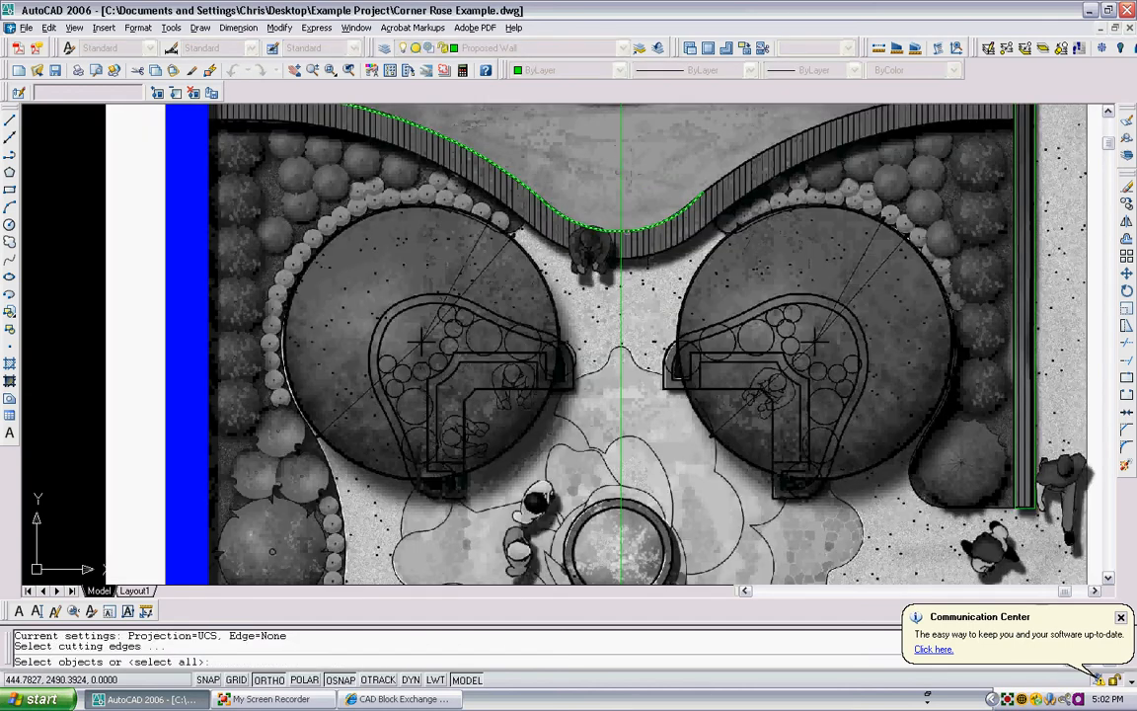
left_click(620, 206)
key("Return")
left_click(643, 213)
left_click(628, 237)
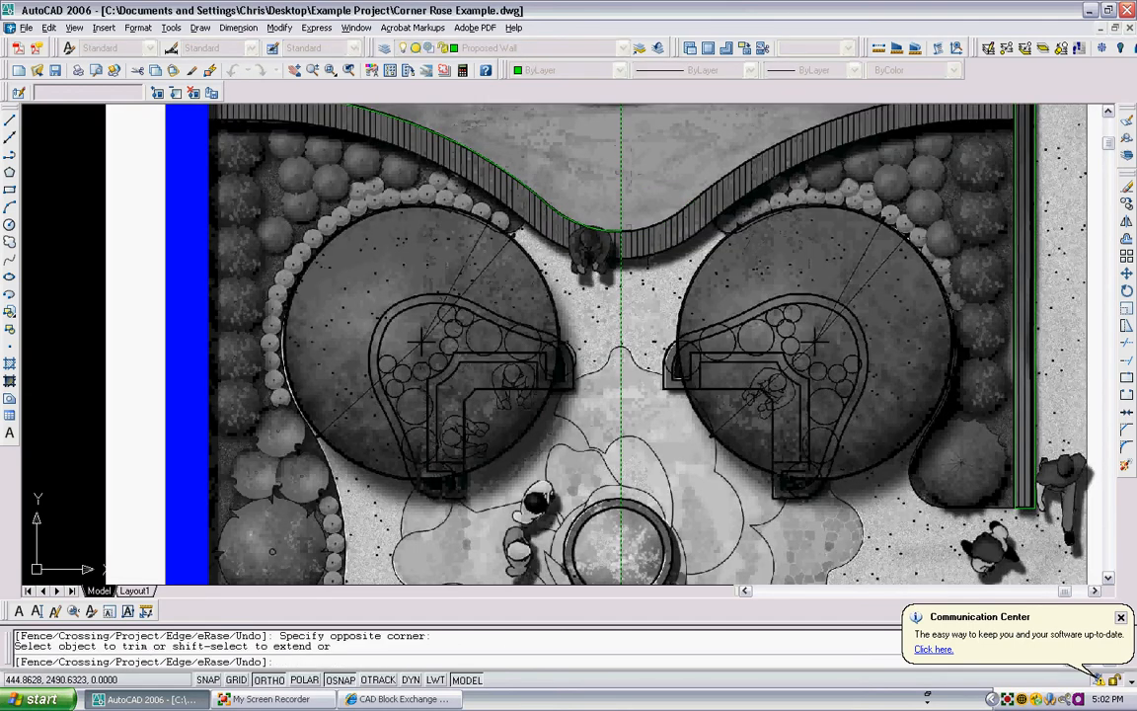
key("Escape")
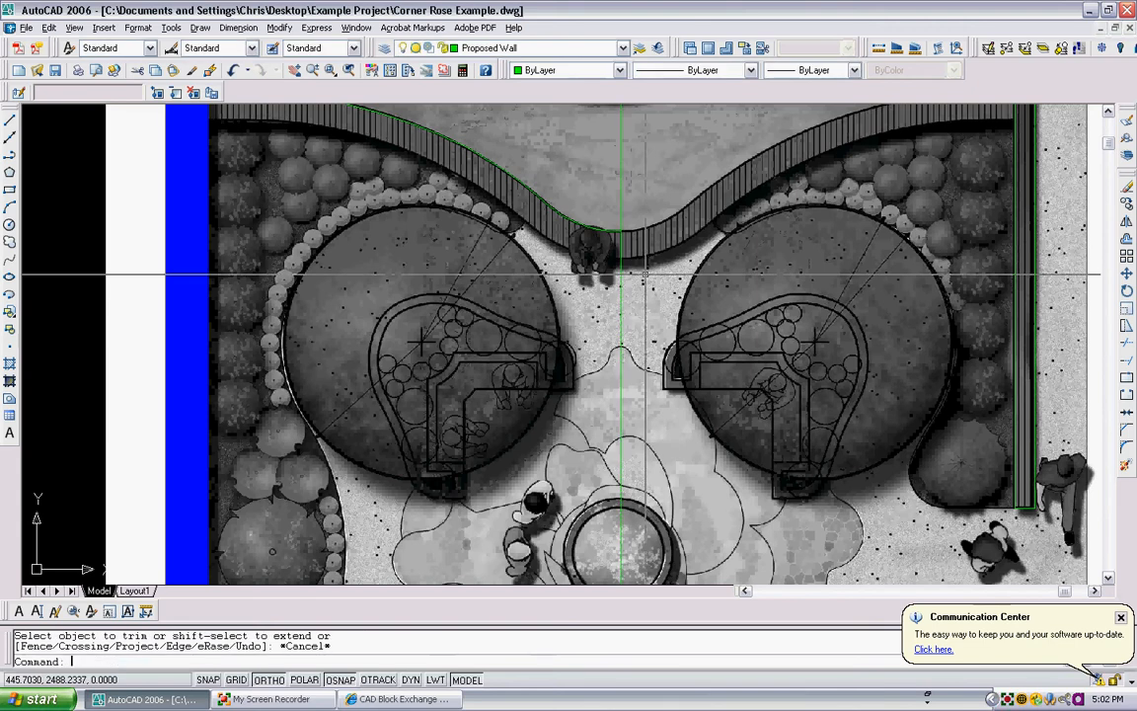
- Mirror the left half of the wavy seat wall curve across the vertical centreline, keeping the original
type("mirror")
key("Return")
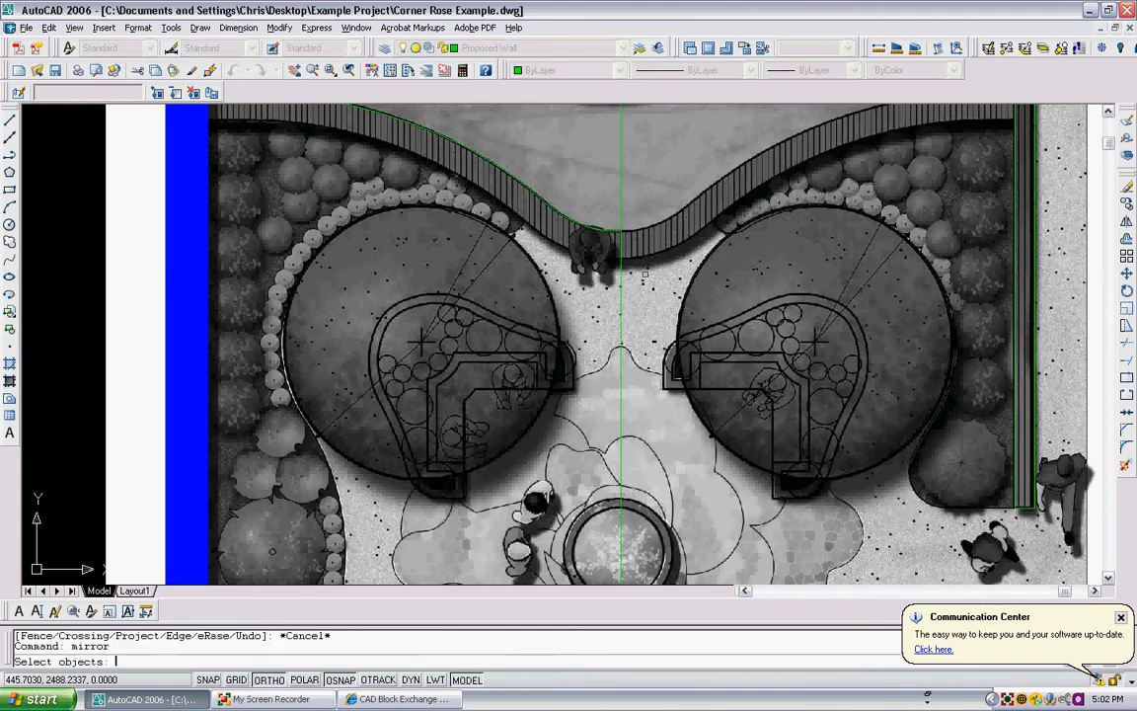
left_click(515, 172)
left_click(497, 185)
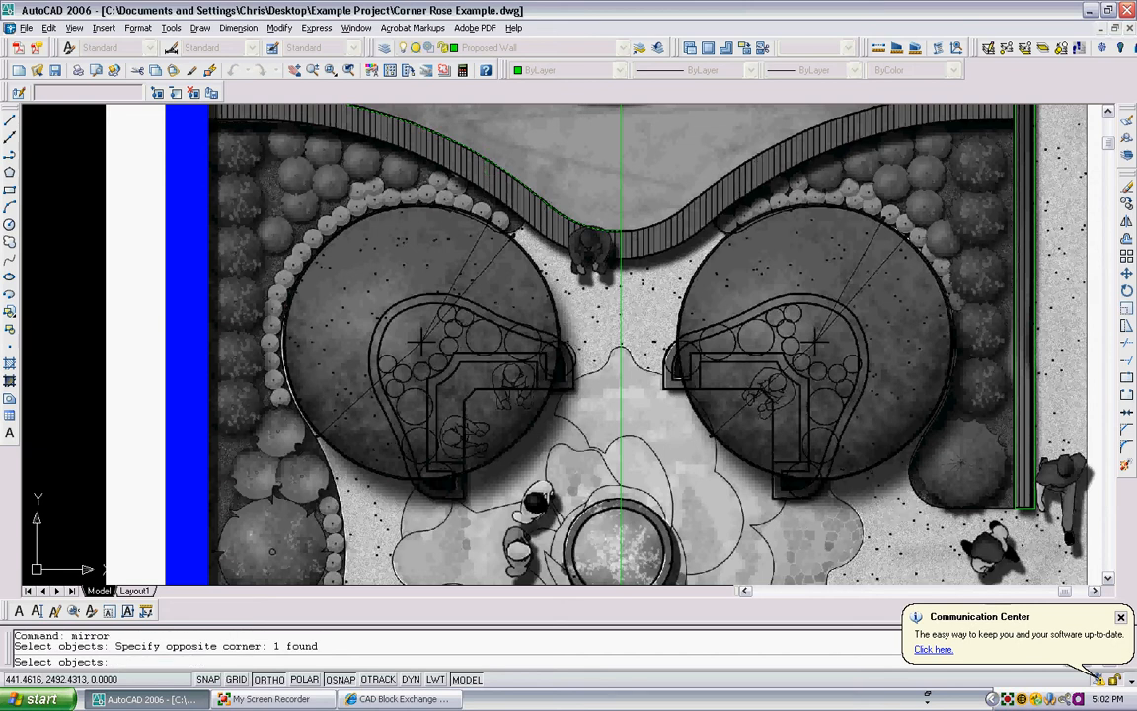
scroll(592, 222, "down", 4)
key("Return")
left_click(602, 193)
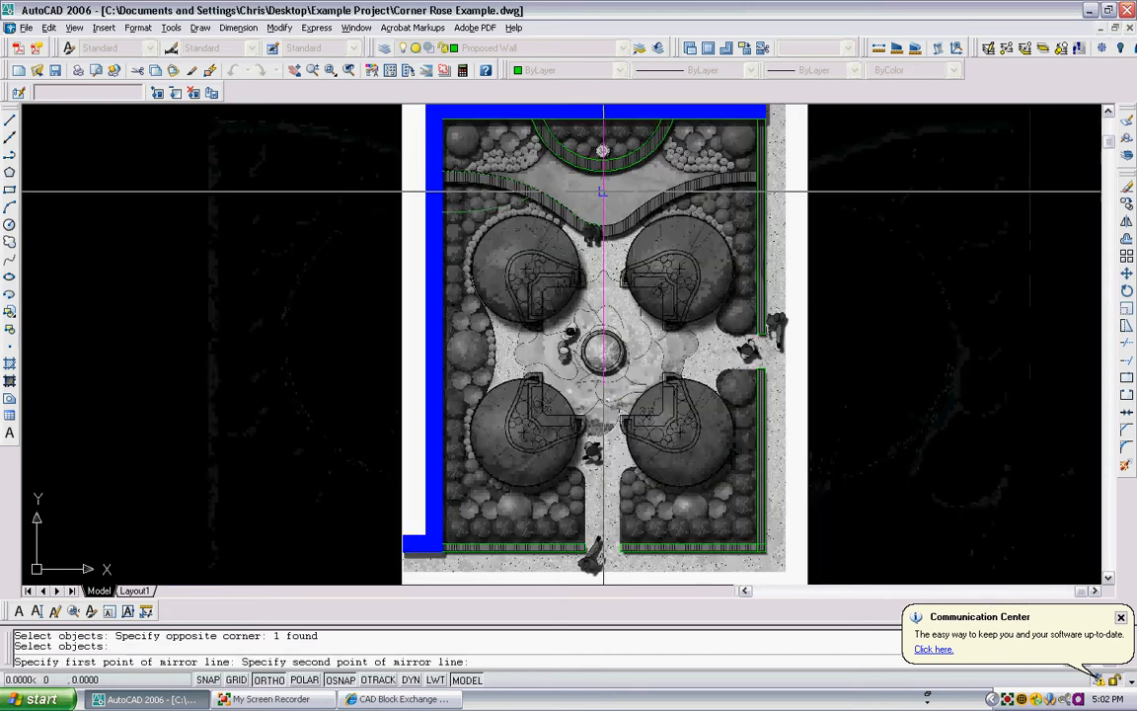
left_click(602, 425)
key("Return")
scroll(731, 128, "up", 3)
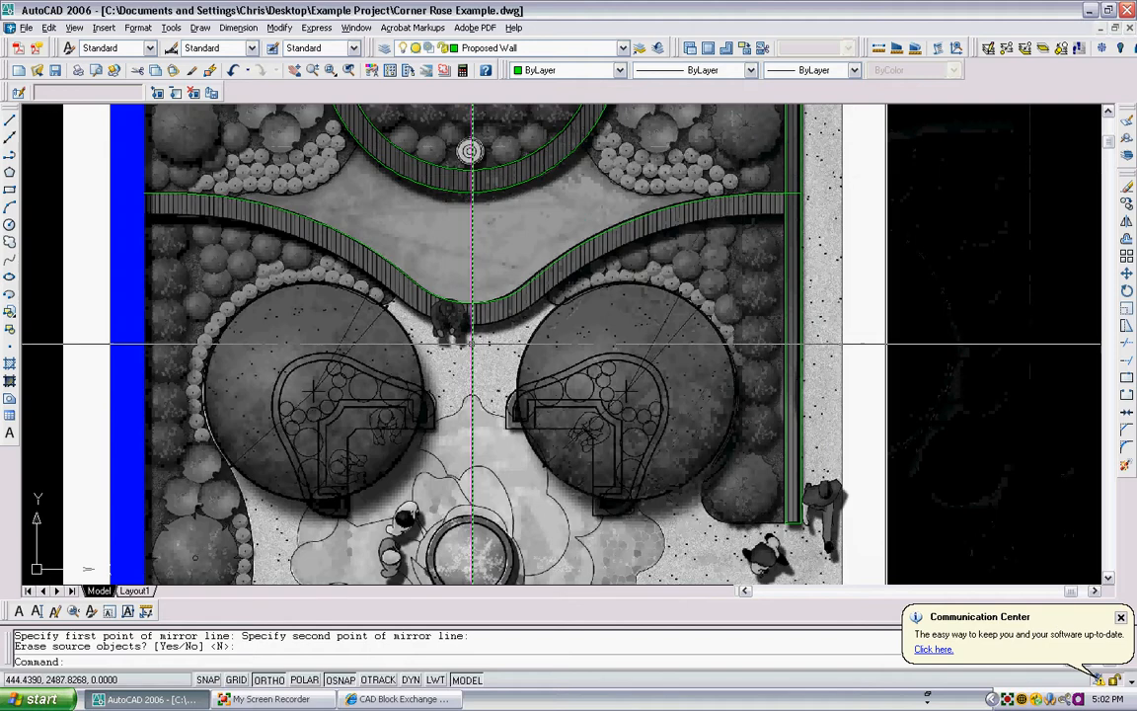
- Examine how closely the mirrored seat wall curve follows the image at the central dip and along both sides
scroll(471, 344, "up", 2)
scroll(592, 155, "down", 3)
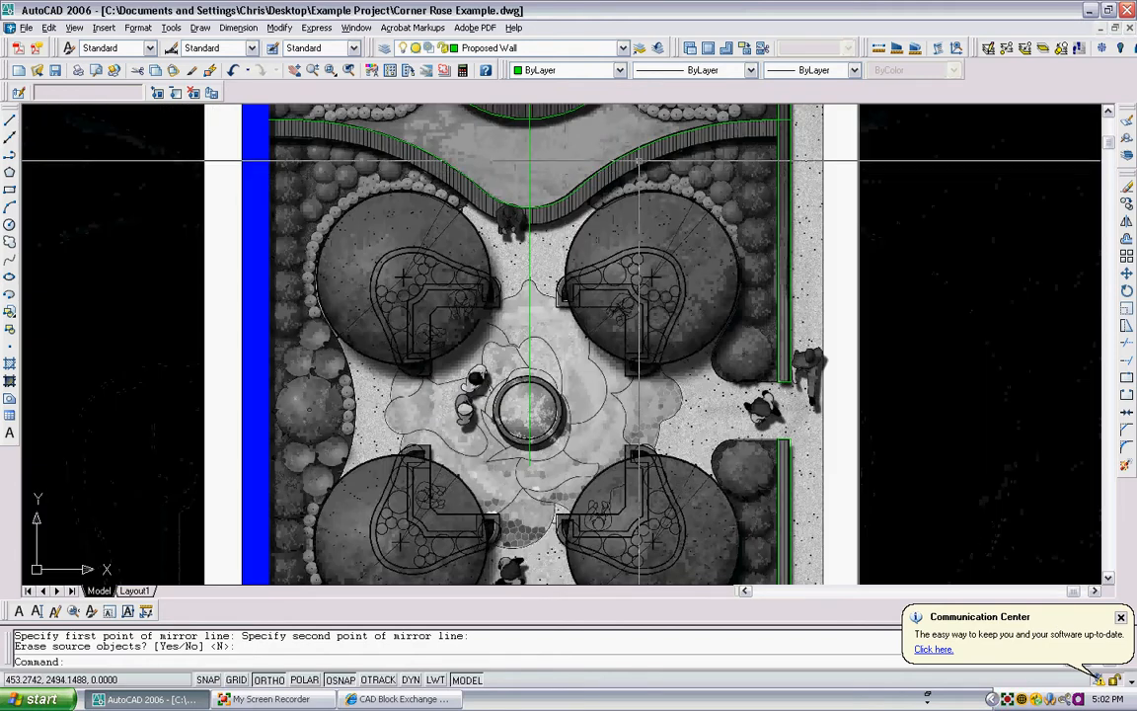
scroll(595, 135, "up", 3)
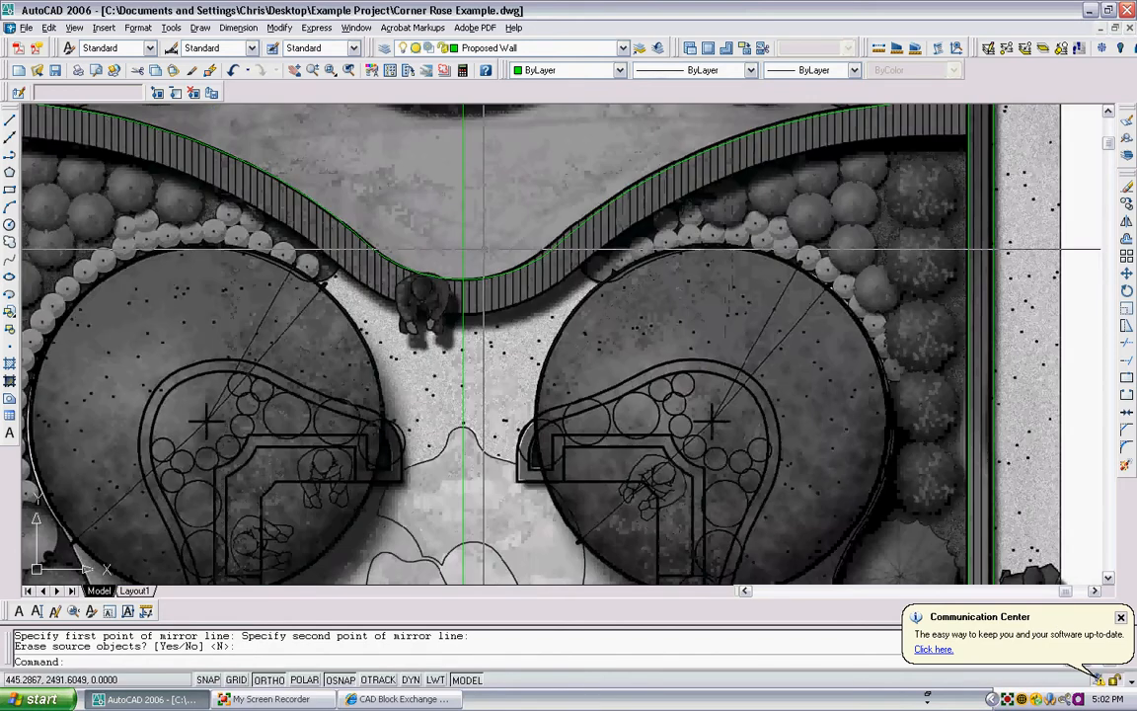
scroll(469, 252, "up", 3)
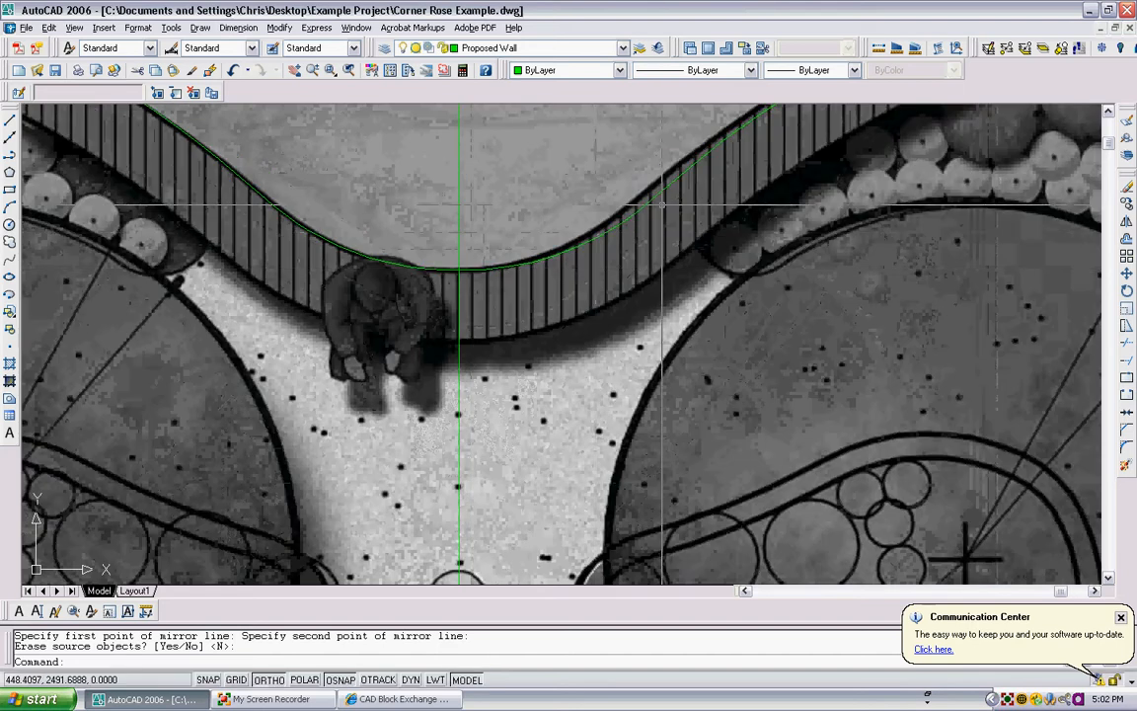
scroll(471, 205, "down", 2)
scroll(727, 238, "down", 3)
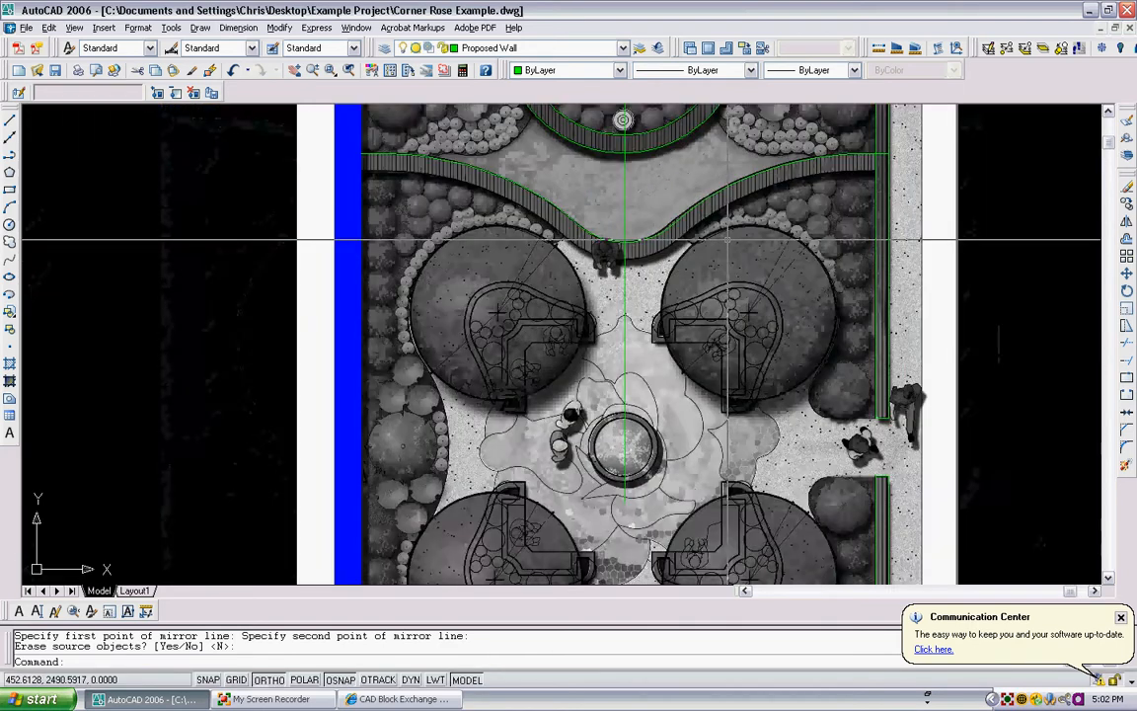
scroll(990, 296, "up", 1)
scroll(989, 298, "up", 1)
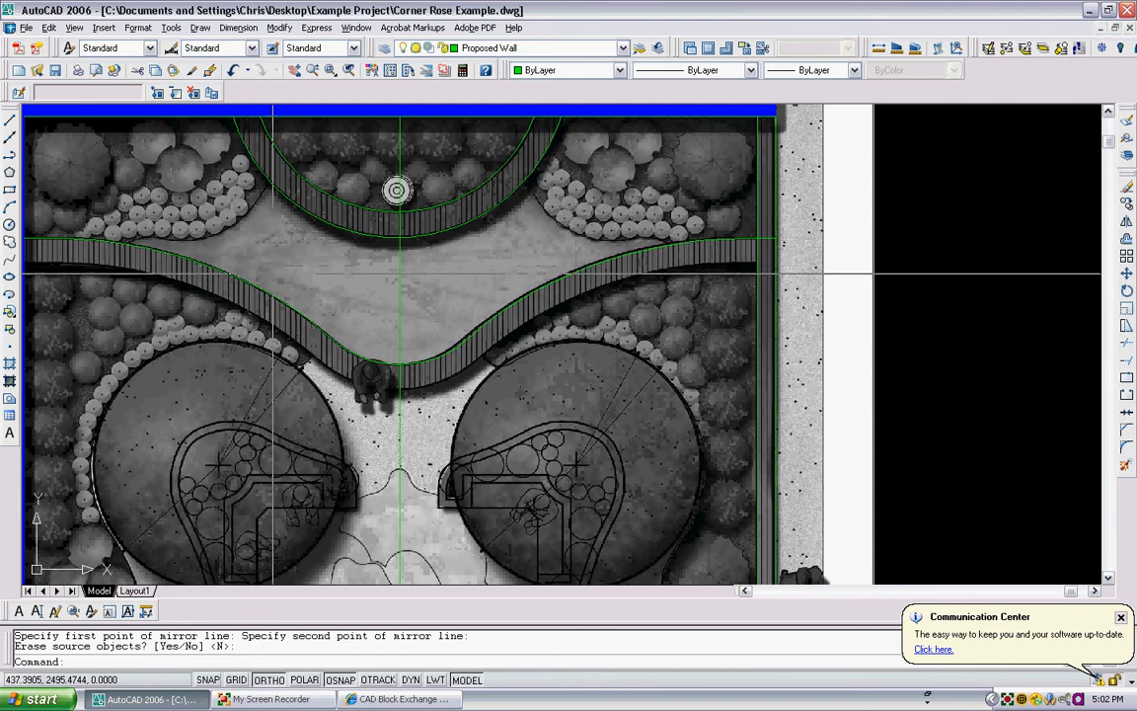
scroll(414, 373, "up", 2)
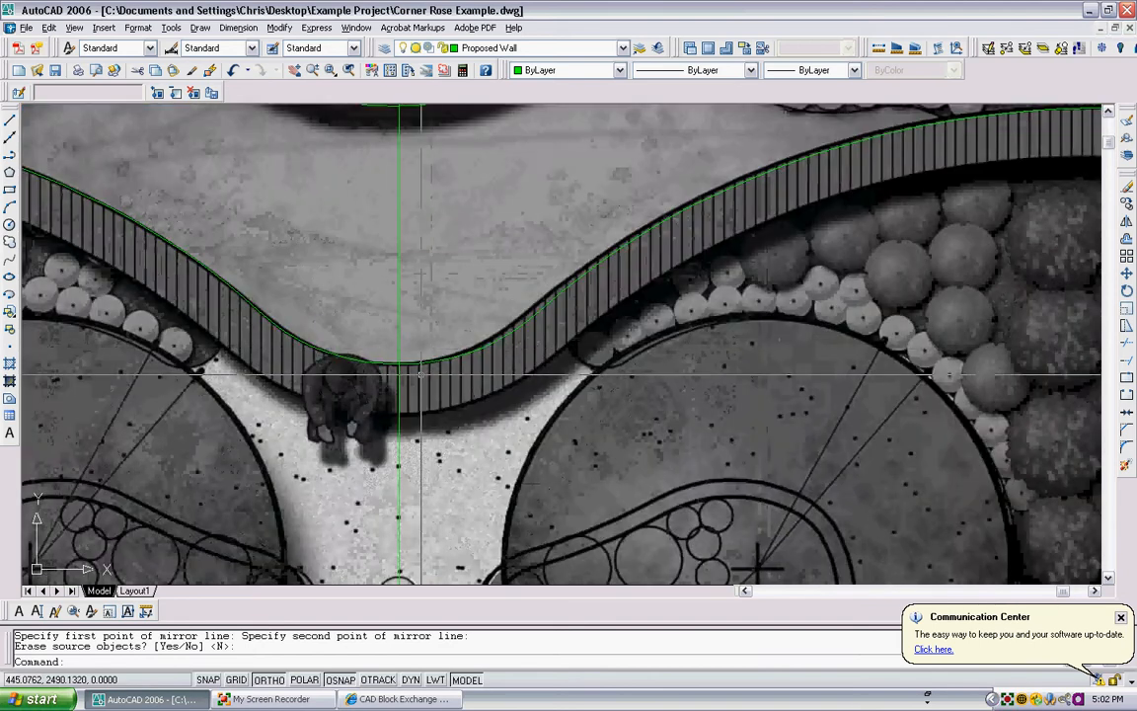
scroll(592, 315, "down", 4)
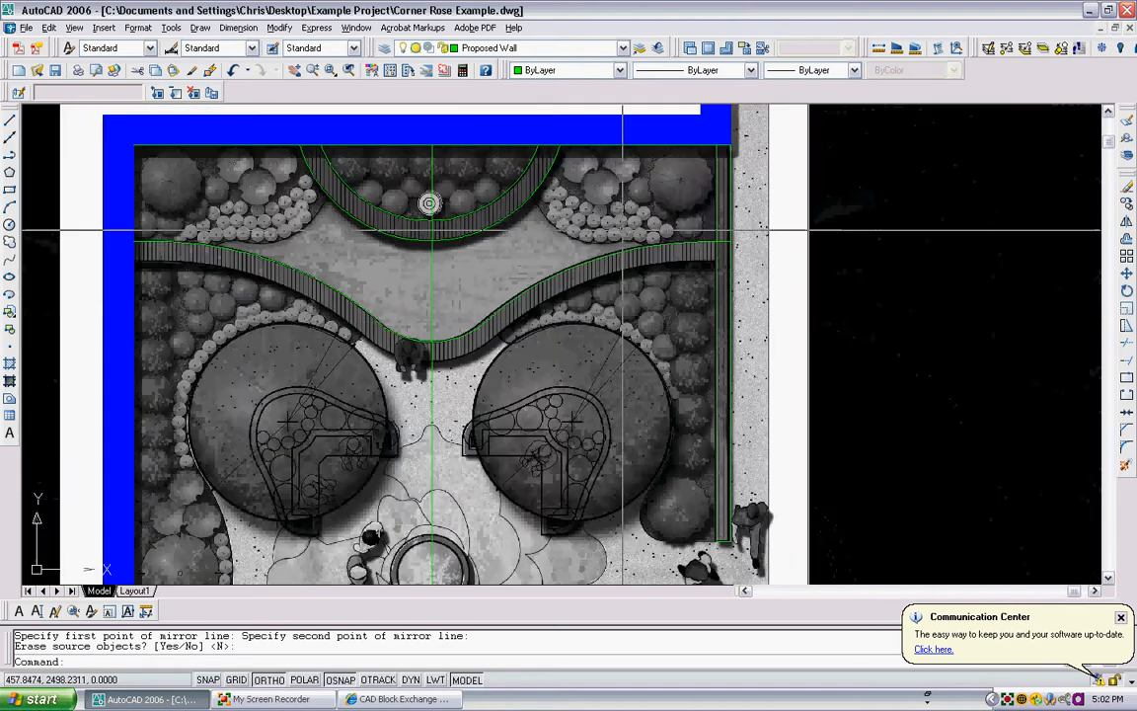
scroll(231, 246, "up", 3)
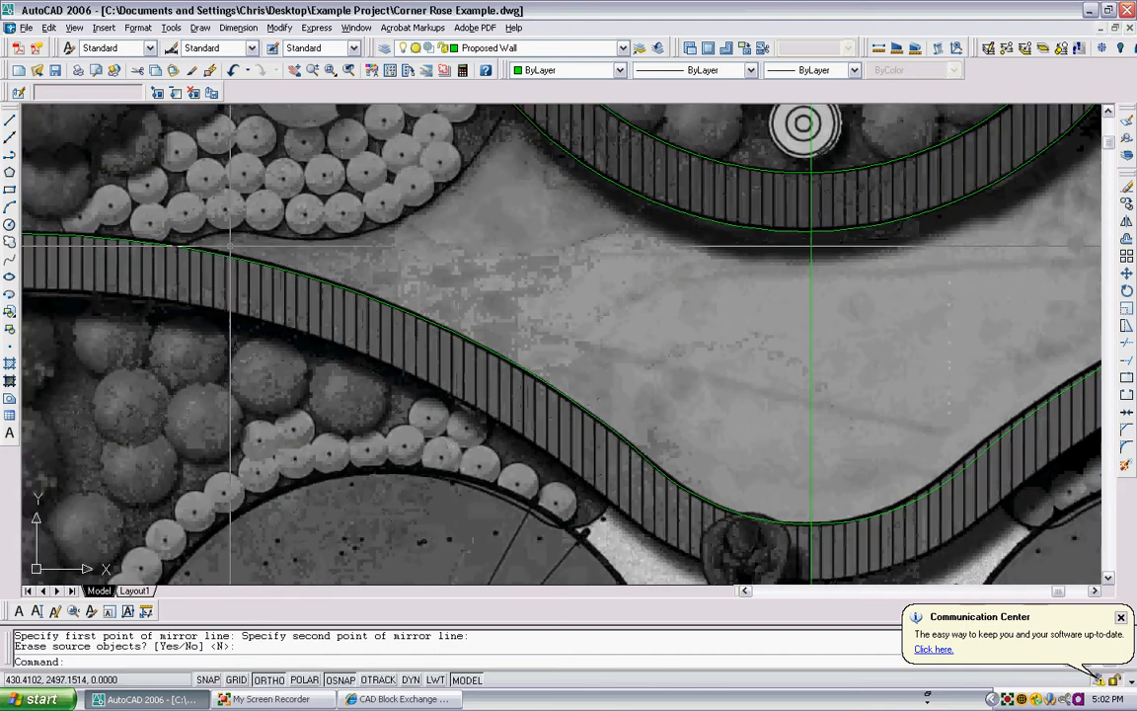
scroll(230, 244, "down", 2)
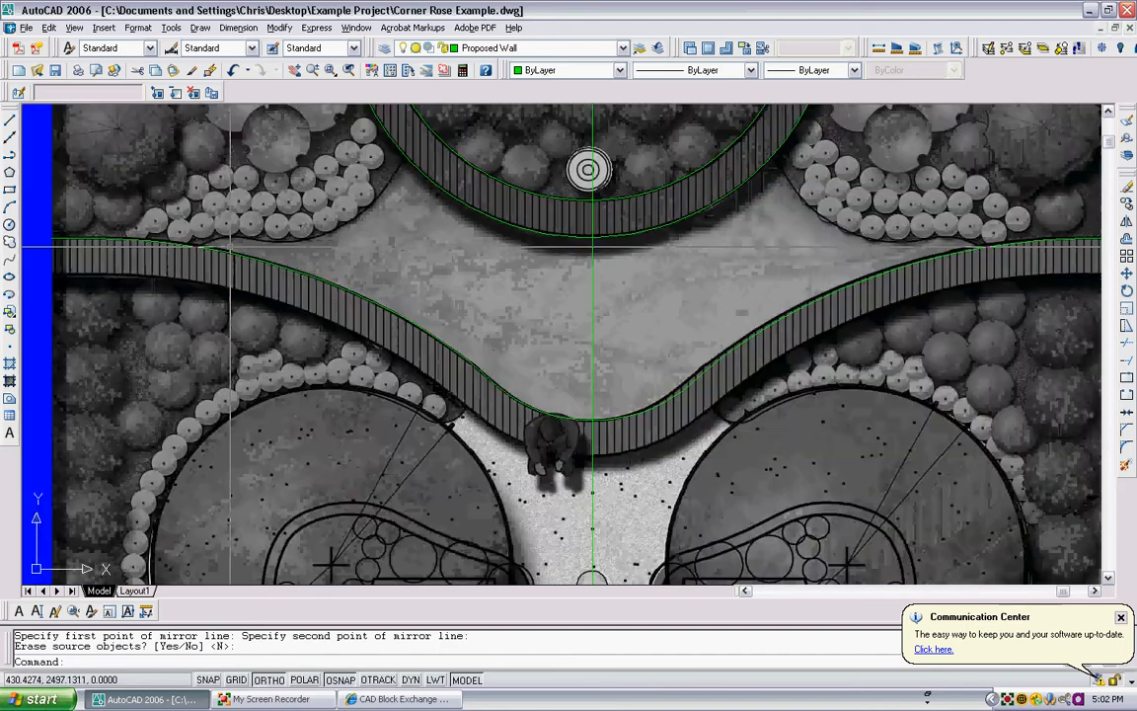
- Erase the mirrored right half of the wavy seat wall curve
left_click(662, 431)
left_click(653, 388)
key("Delete")
mouse_move(654, 388)
middle_mouse_down()
mouse_move(631, 372)
mouse_move(572, 367)
middle_mouse_up()
scroll(515, 346, "down", 2)
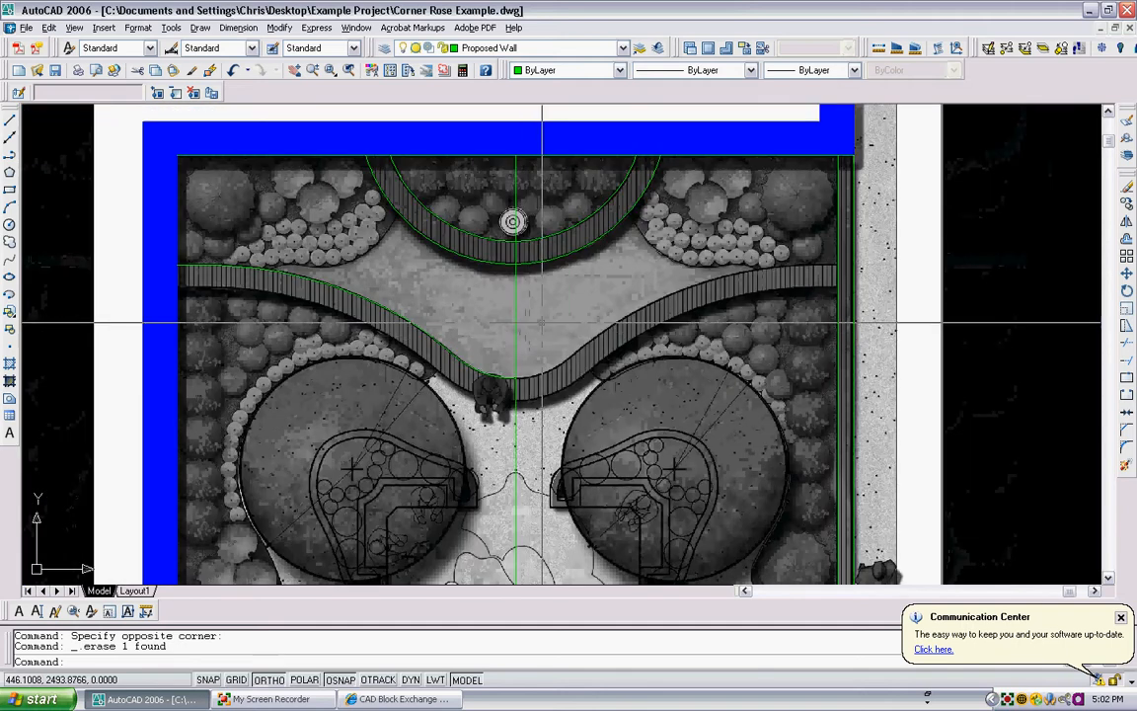
left_click(538, 311)
key("Escape")
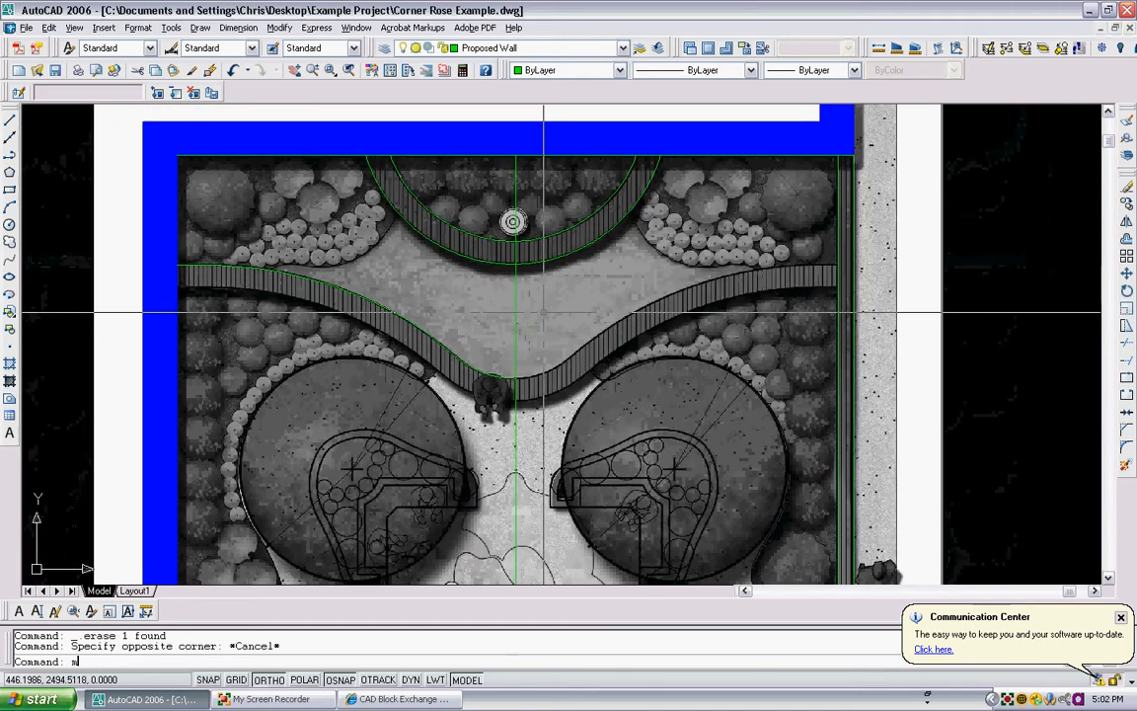
- Mirror the left seat wall curve about the vertical centreline to form the right half, keeping the source object
type("mirror")
key("Return")
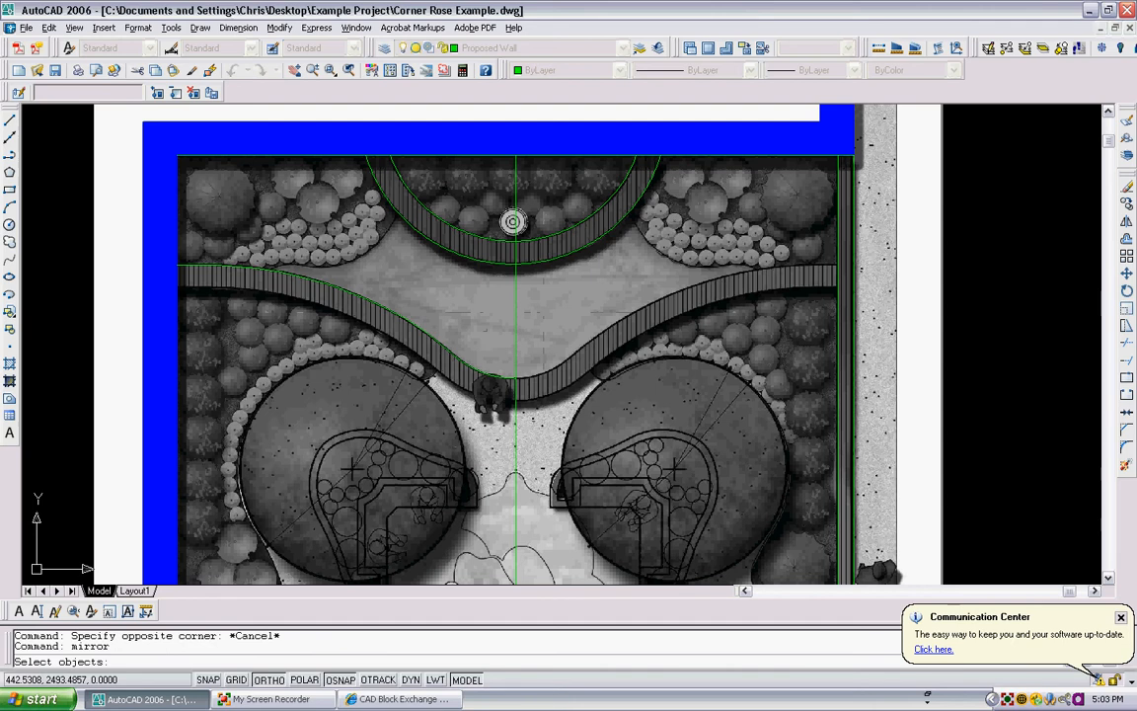
left_click(435, 359)
left_click(410, 314)
key("Return")
left_click(516, 157)
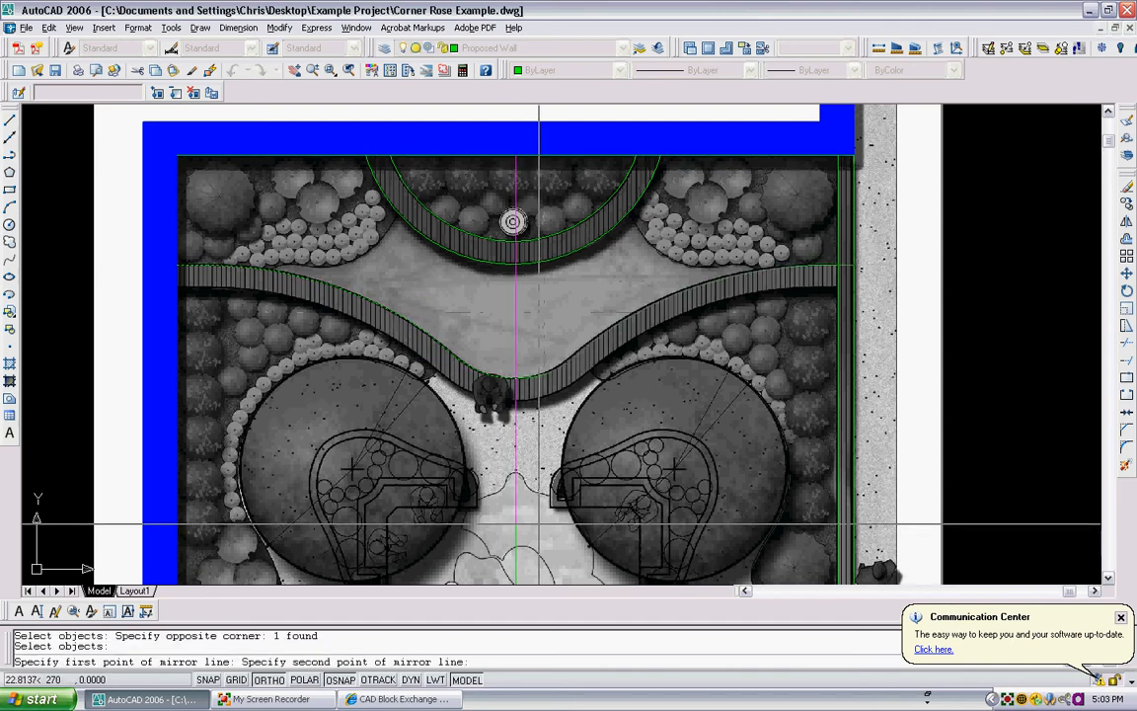
left_click(541, 478)
key("Return")
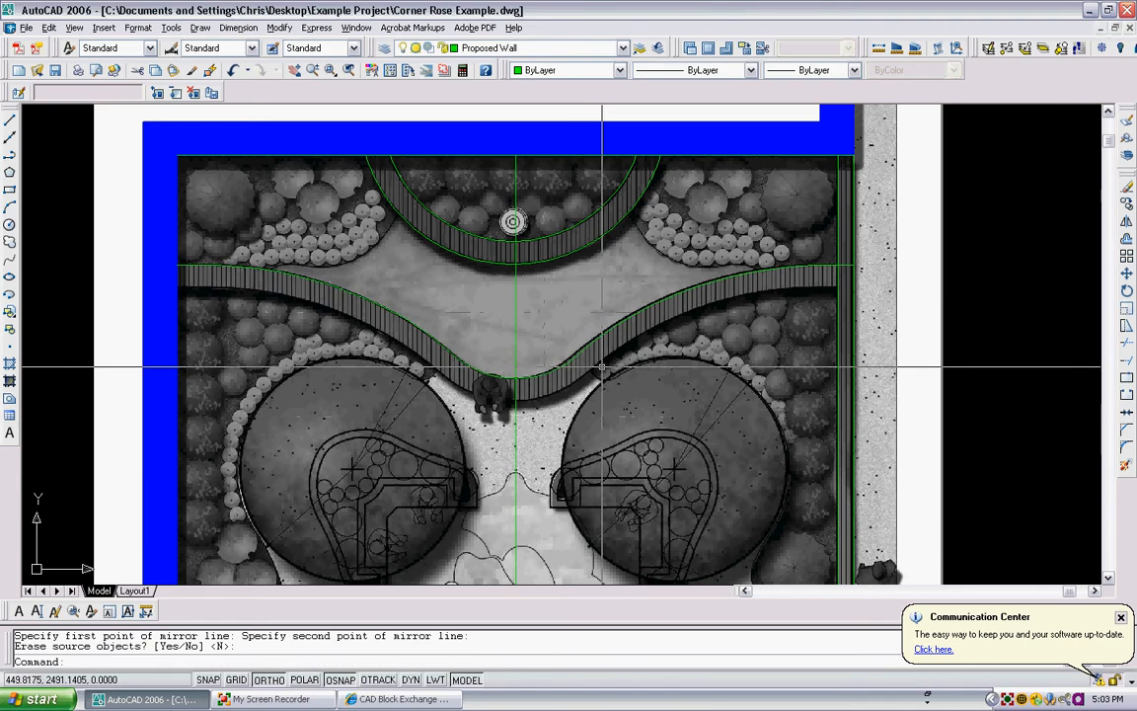
- Erase the vertical centreline polyline used for mirroring the seat wall
scroll(605, 342, "down", 4)
scroll(592, 385, "up", 3)
middle_click_drag(592, 386, 531, 369)
scroll(532, 368, "down", 4)
left_click(515, 416)
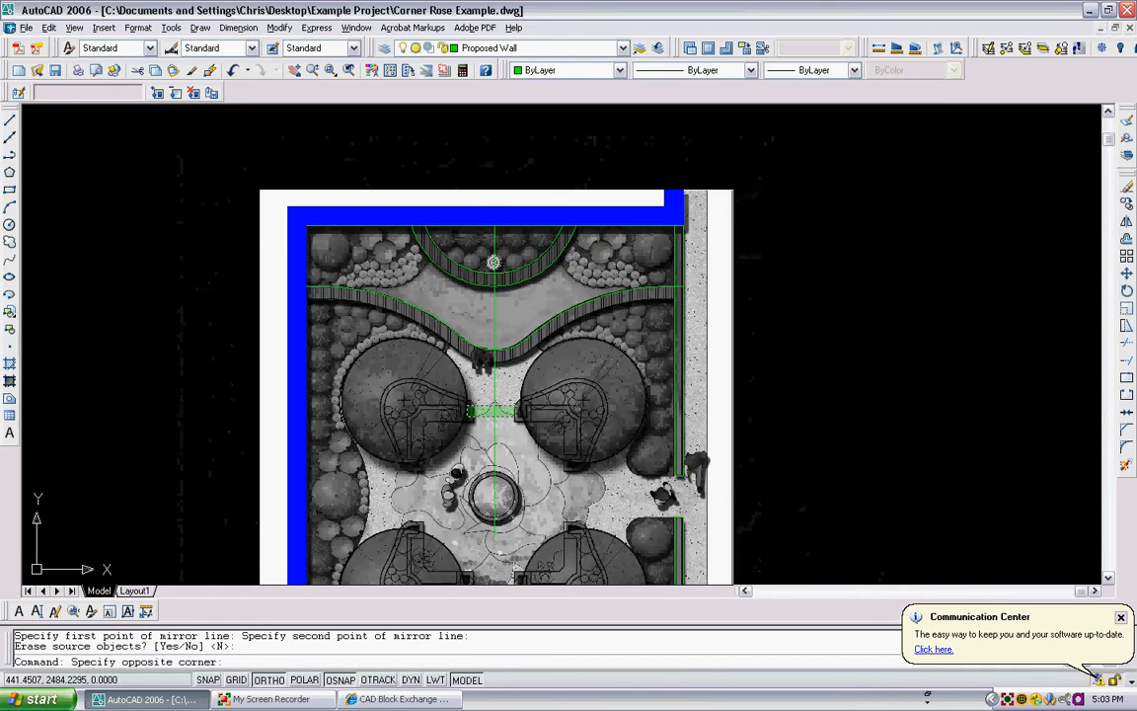
left_click(494, 376)
key("Delete")
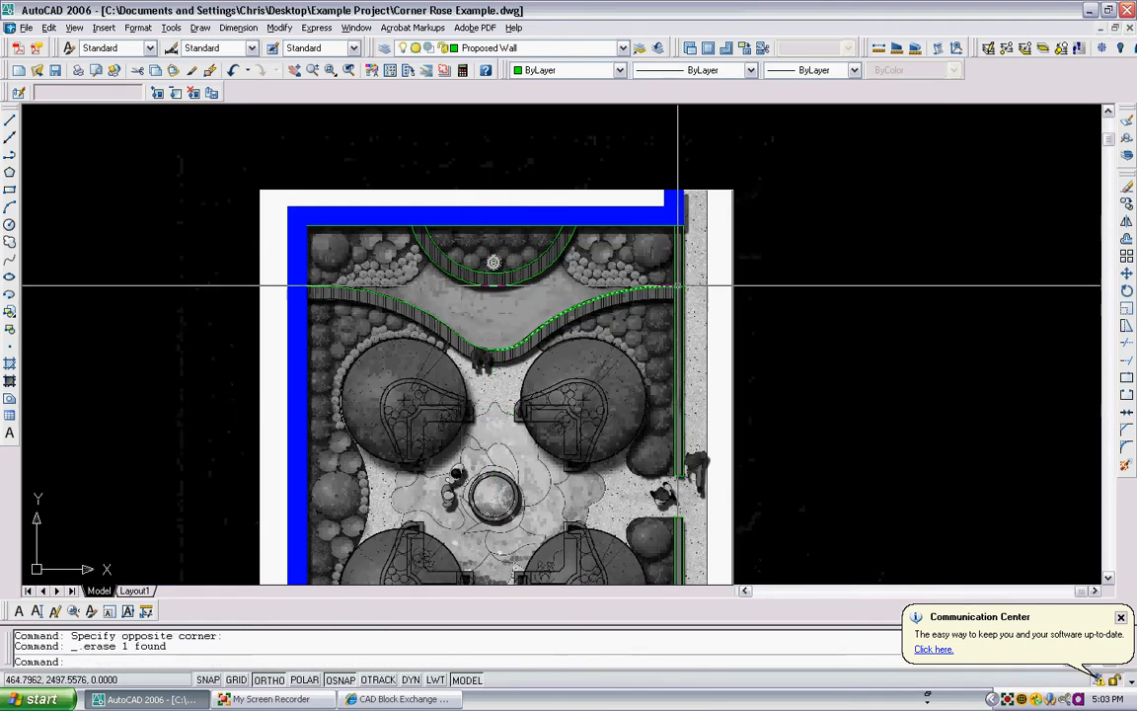
- Trim the right end of the mirrored seat wall curve back to the inner edge of the right boundary wall
scroll(677, 286, "up", 3)
type("tr")
key("Return")
scroll(673, 279, "up", 3)
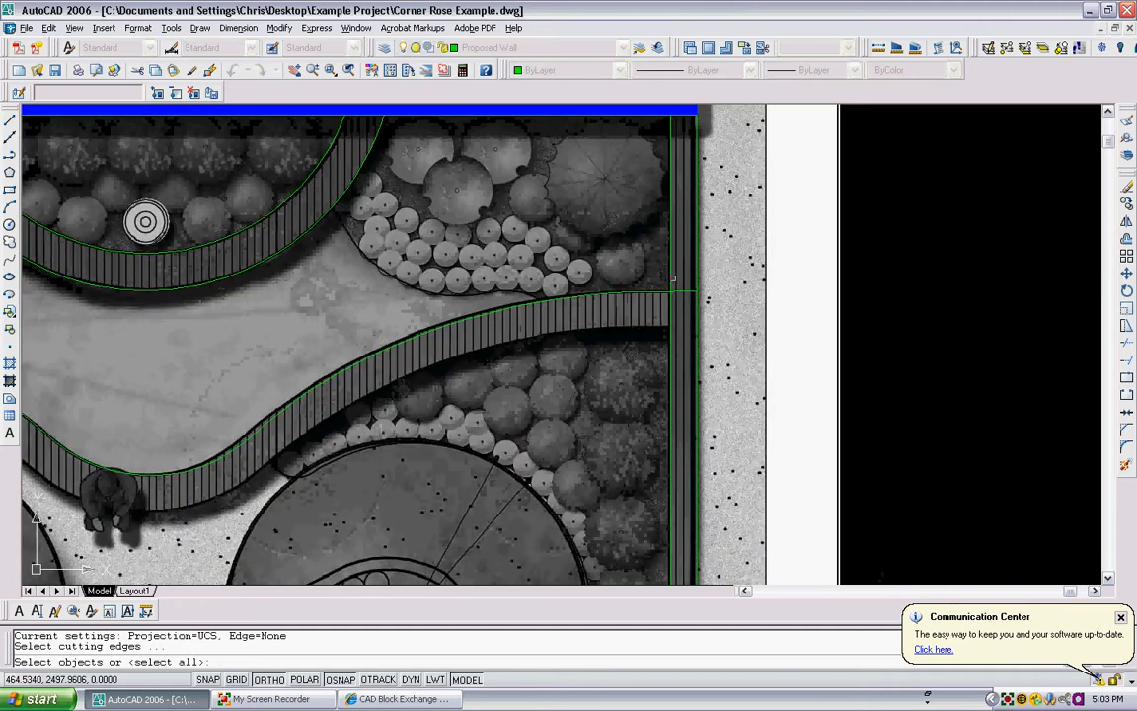
left_click(673, 280)
key("Return")
key("Escape")
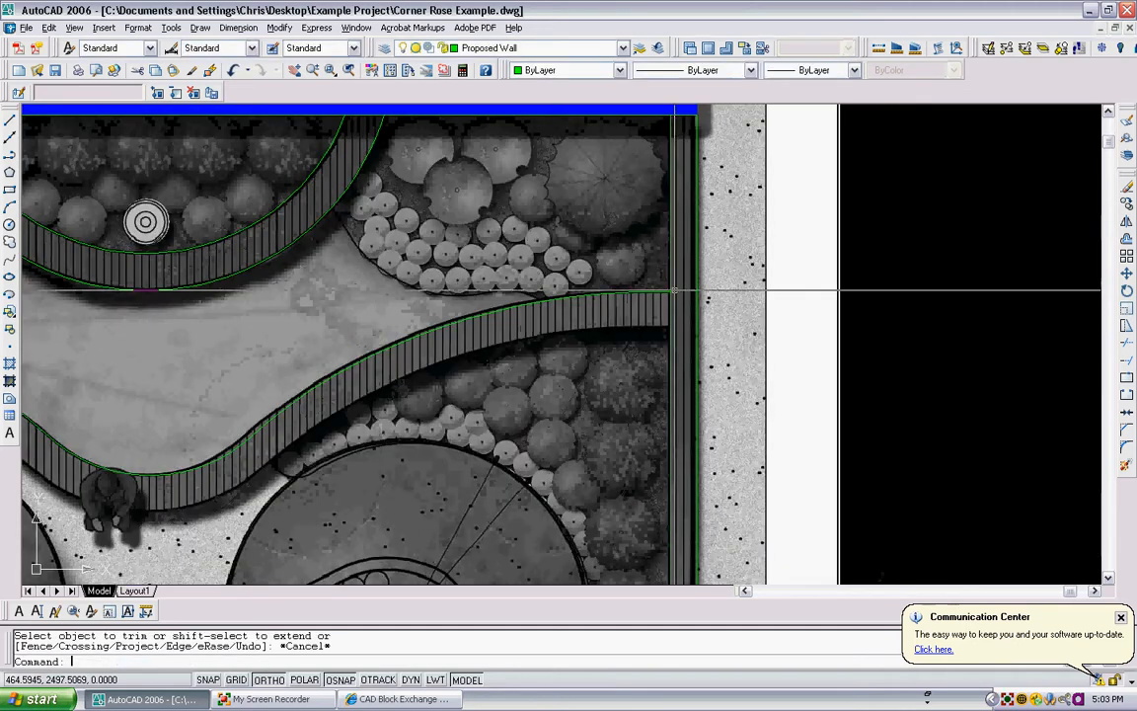
scroll(337, 231, "down", 4)
scroll(347, 372, "up", 4)
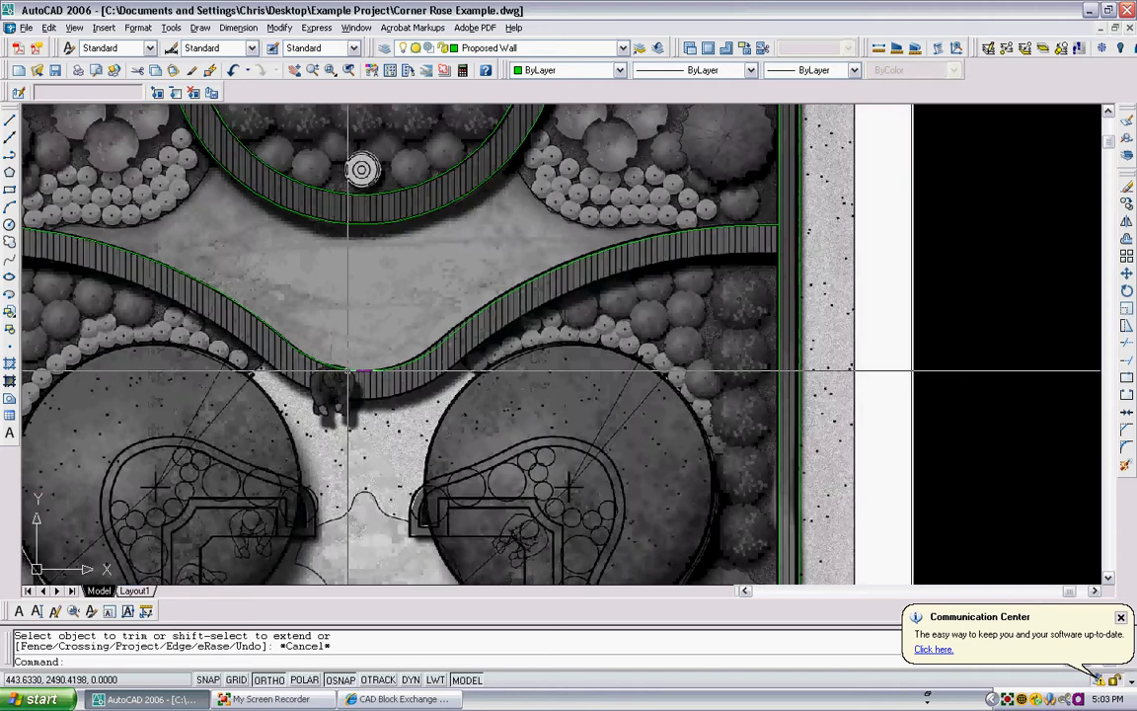
- Inspect the centre of the wavy seat wall where the left and mirrored right curves meet
scroll(347, 372, "up", 4)
left_click(354, 375)
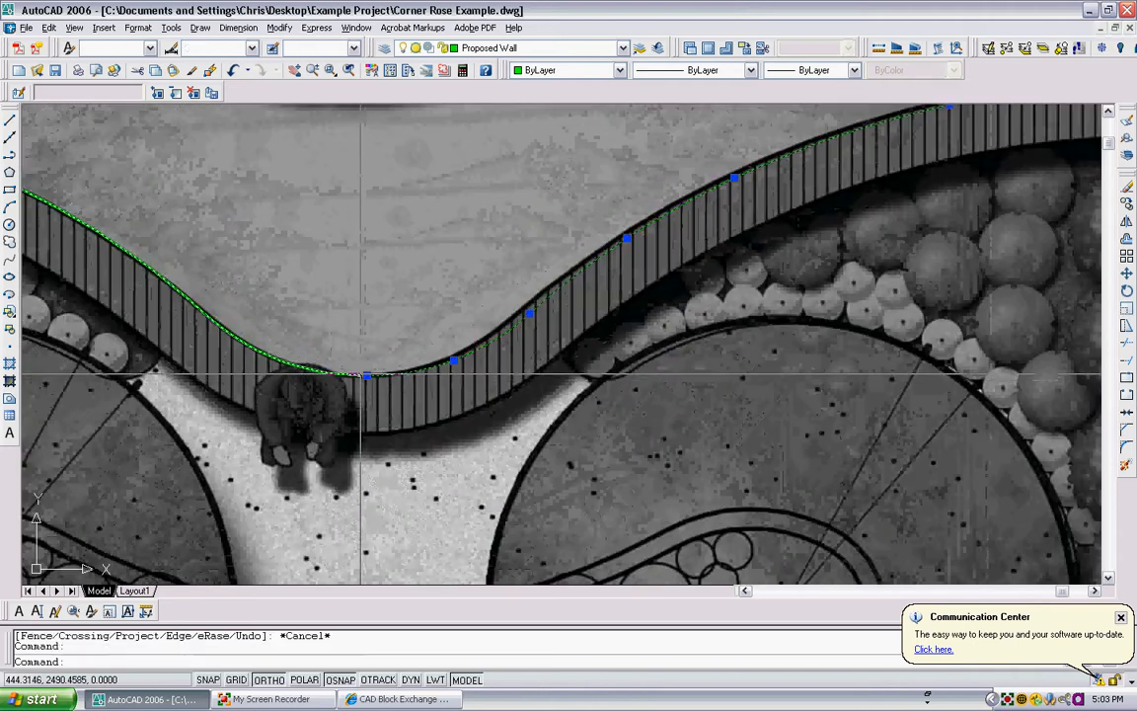
key("Escape")
scroll(353, 375, "down", 1)
scroll(330, 326, "down", 2)
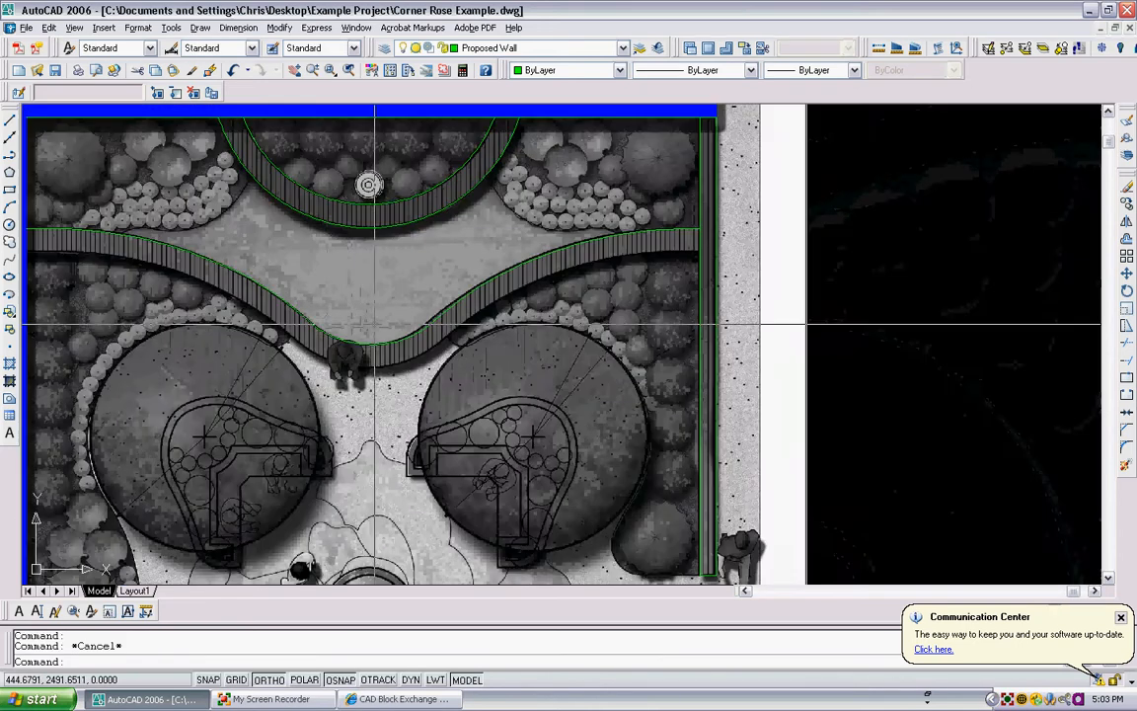
scroll(329, 318, "down", 2)
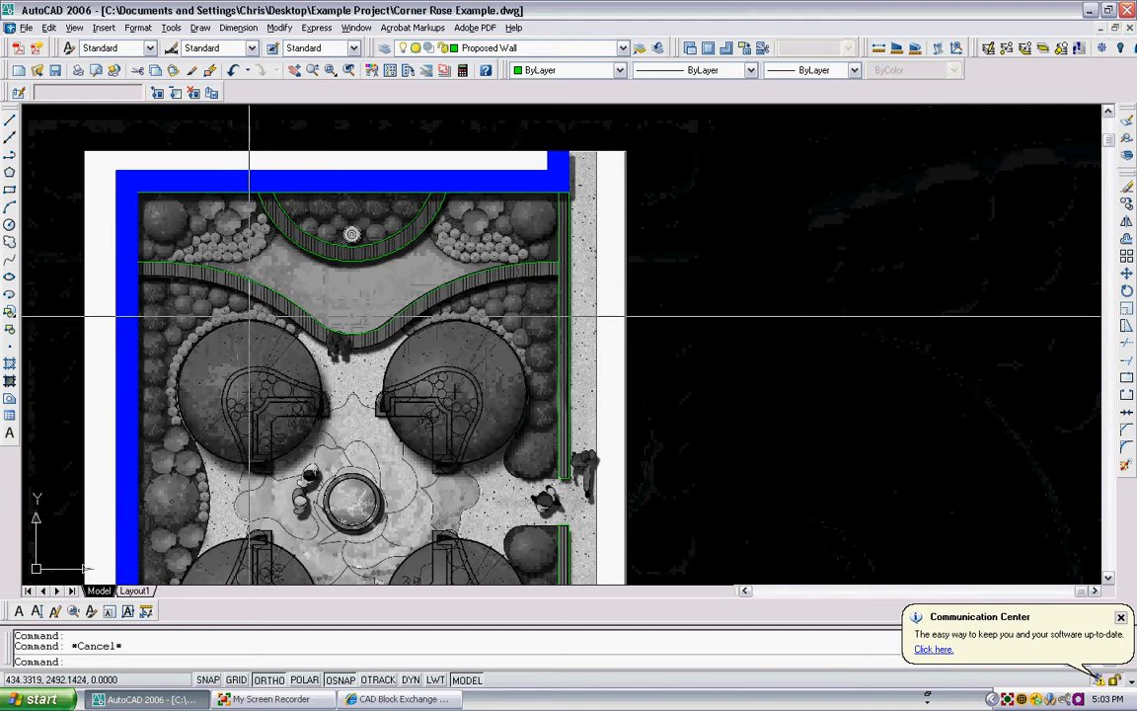
- Join the left and right halves of the wavy seat wall curve into one polyline with multiple-object PEDIT
type("pe")
key("Return")
type("m")
key("Return")
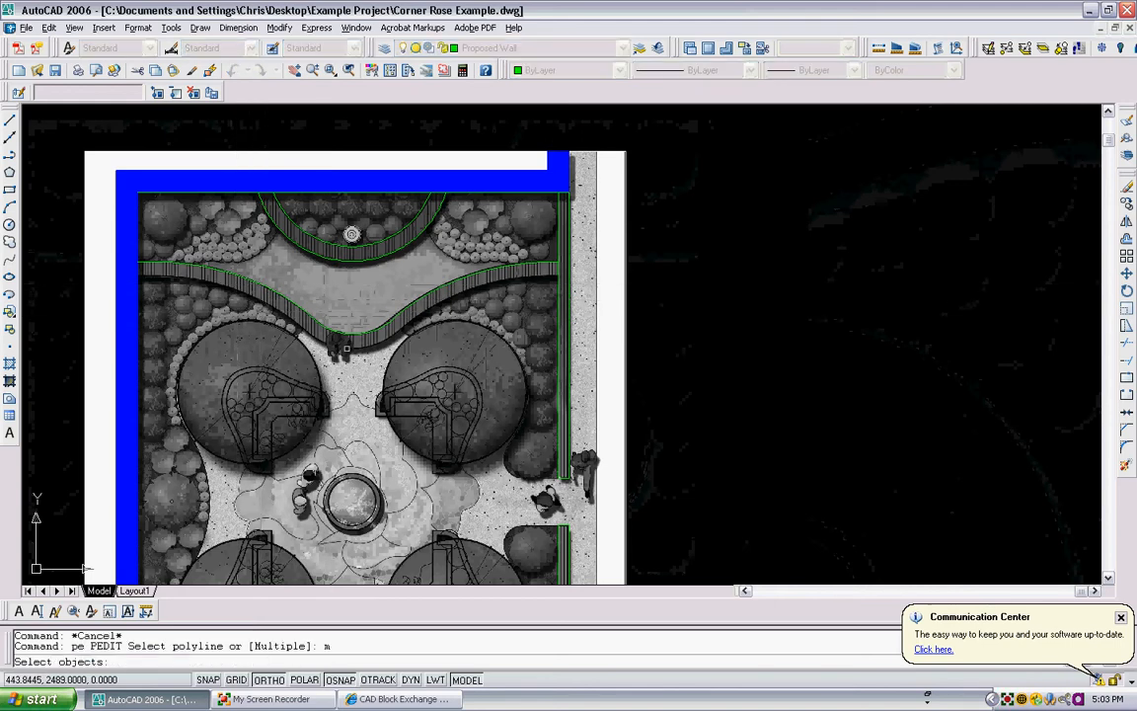
left_click(315, 316)
left_click(303, 310)
key("Return")
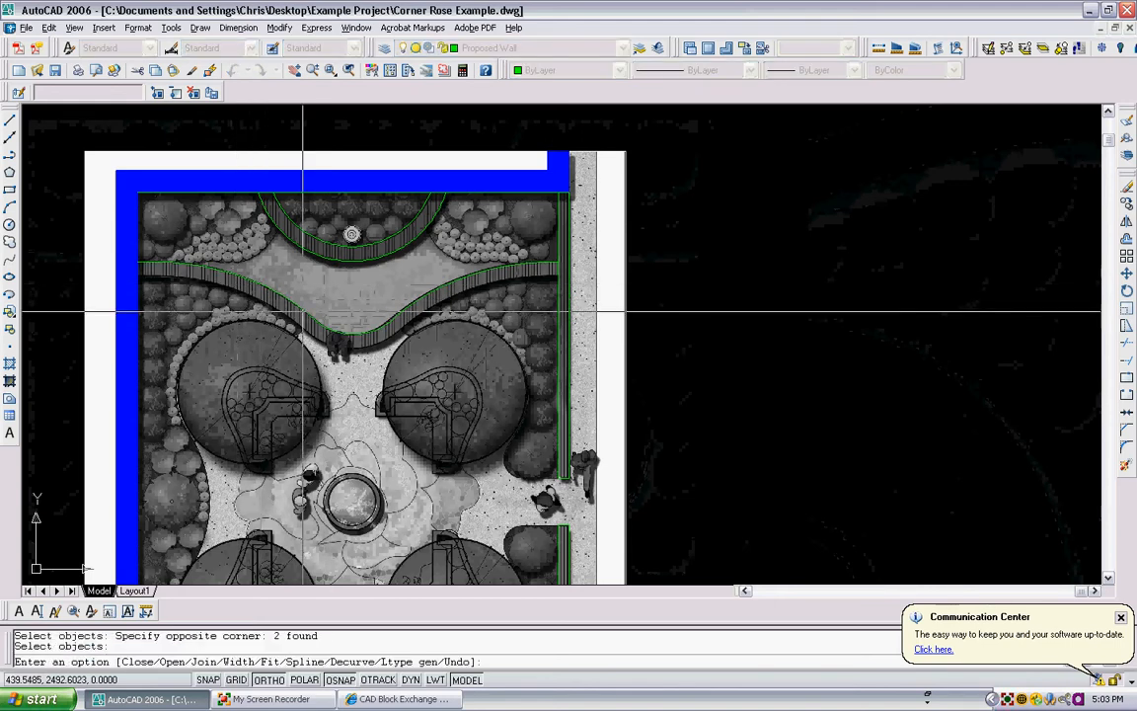
type("j")
key("Return")
key("Return")
key("Return")
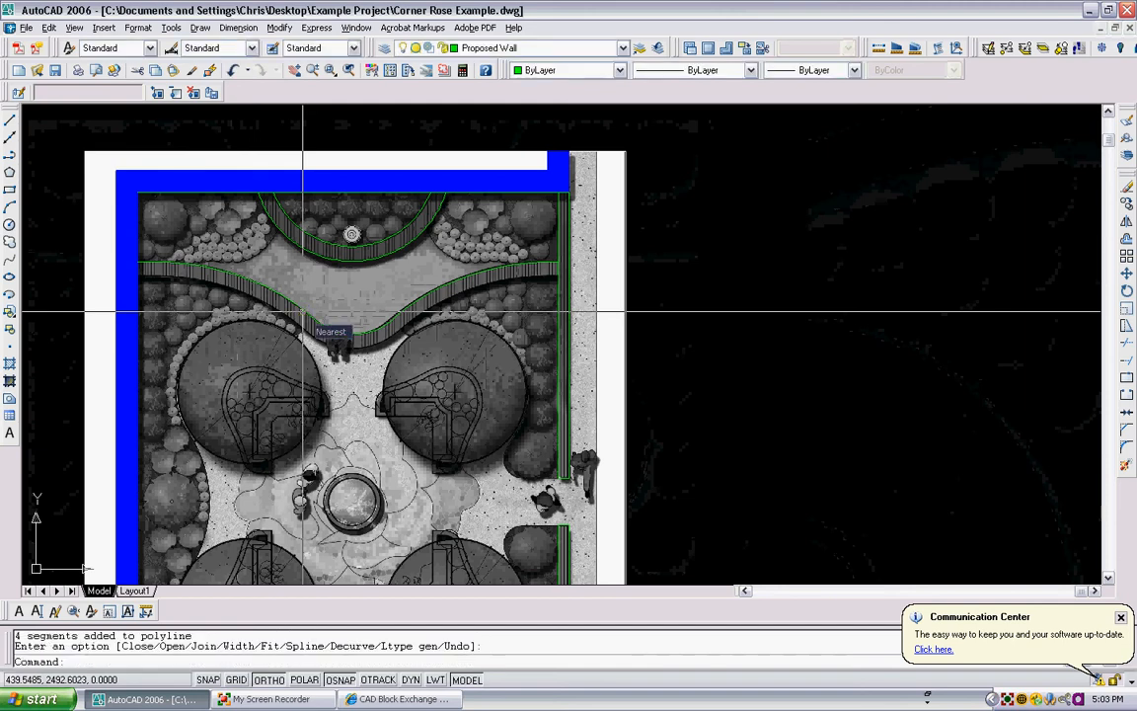
key("Return")
key("Escape")
left_click(302, 308)
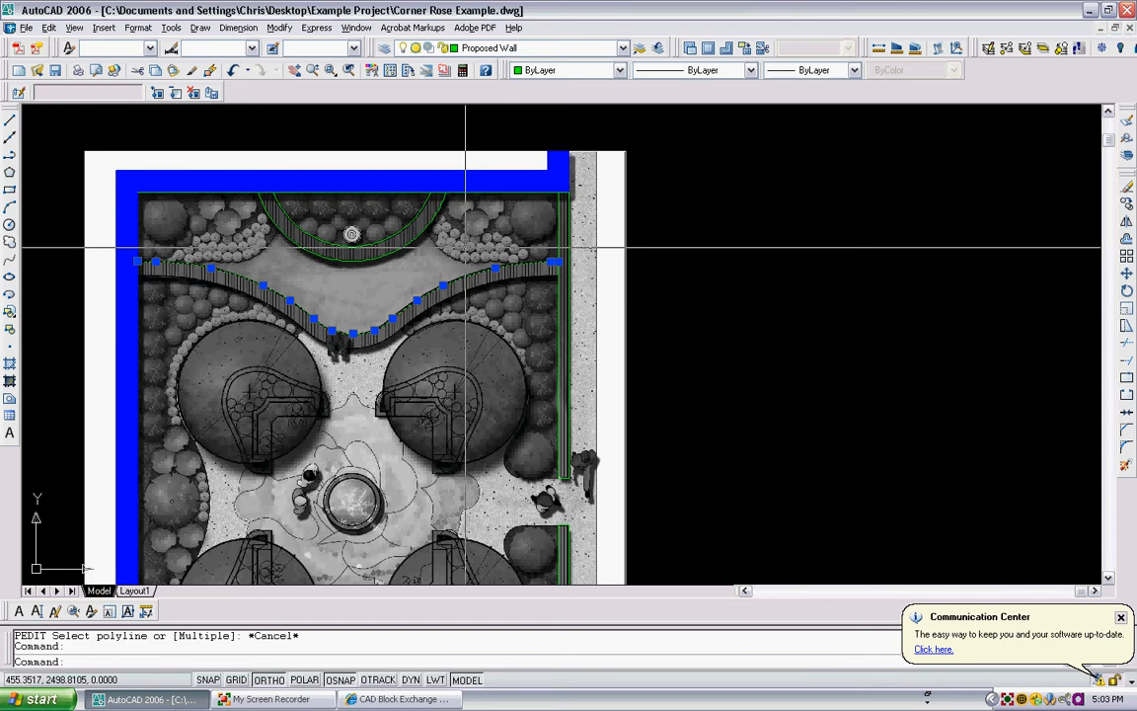
key("Escape")
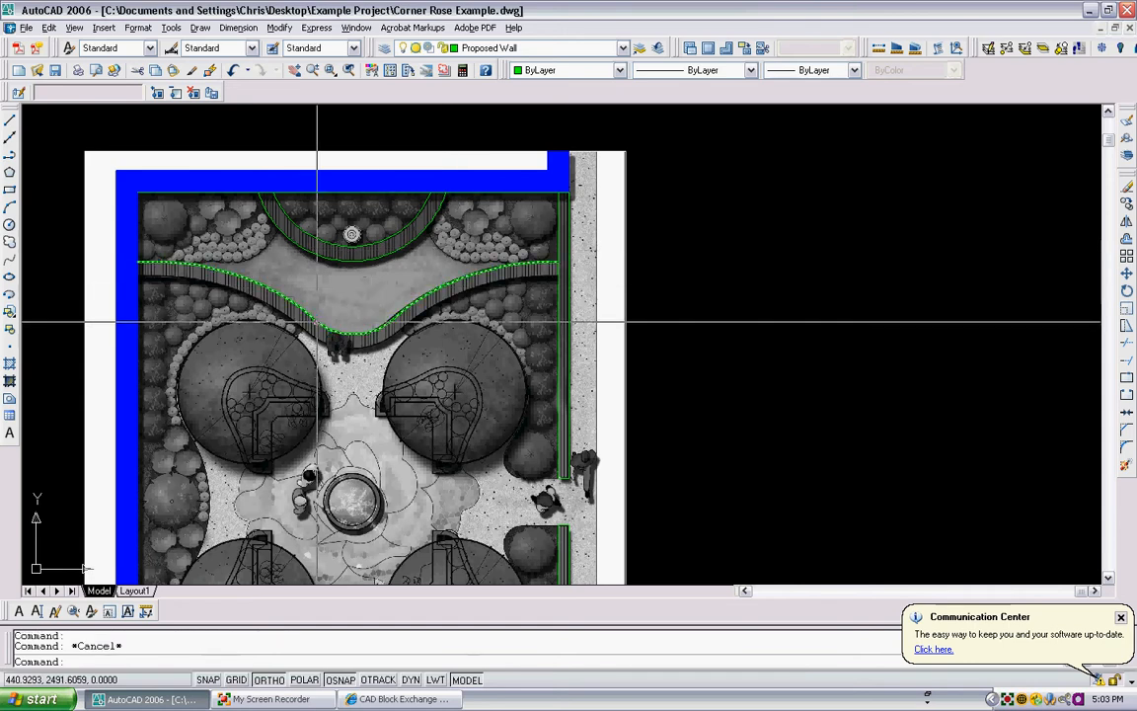
- Offset the joined seat wall polyline by 1.5 towards the circular trees to form the wall's lower edge
type("o")
key("Return")
type("1.5")
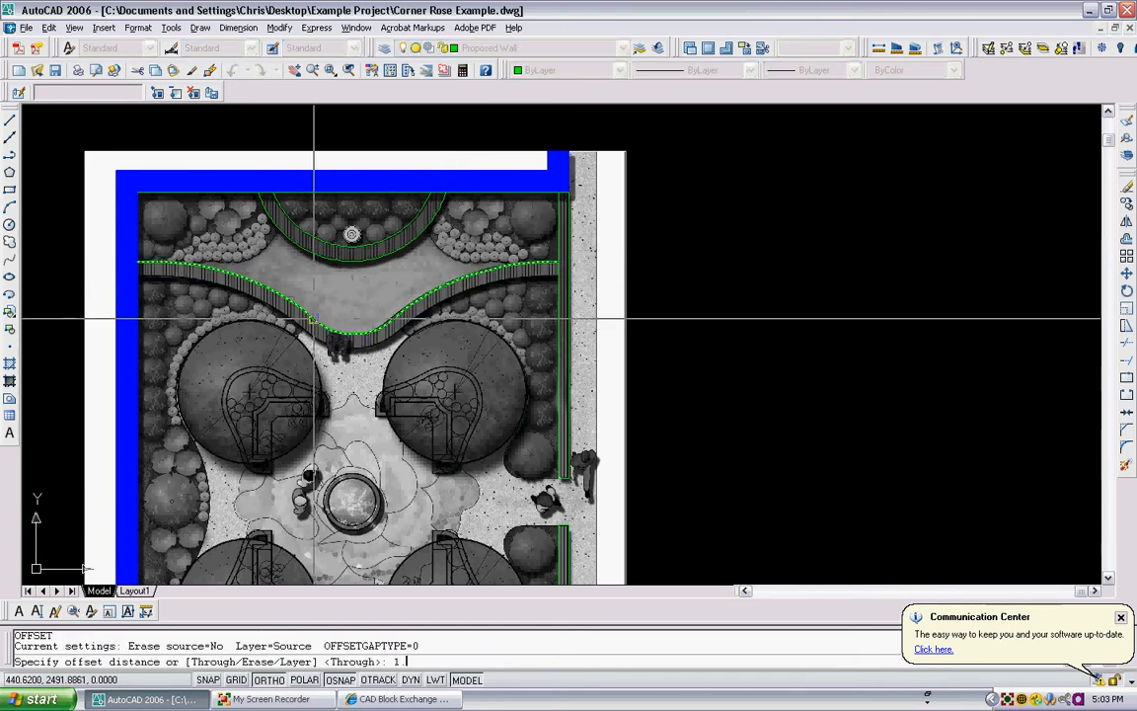
key("Return")
scroll(315, 320, "up", 3)
left_click(299, 345)
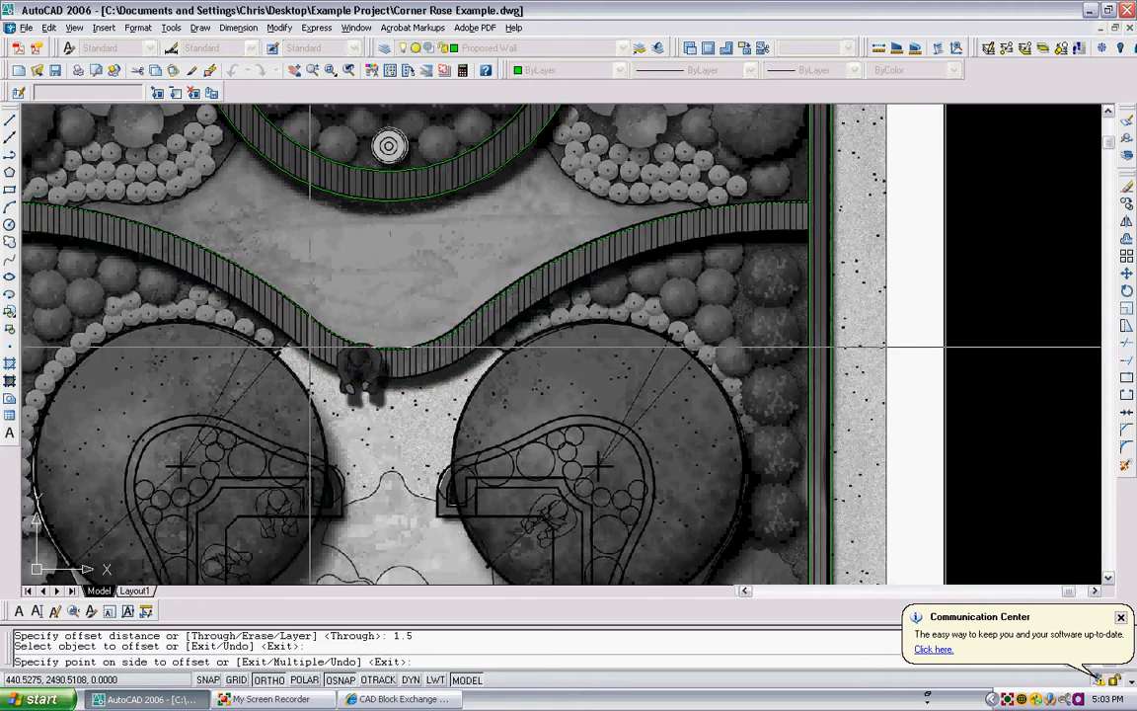
left_click(302, 364)
key("Escape")
- Examine the offset seat wall edges and the other traced walls against the underlying plan image
scroll(568, 234, "down", 2)
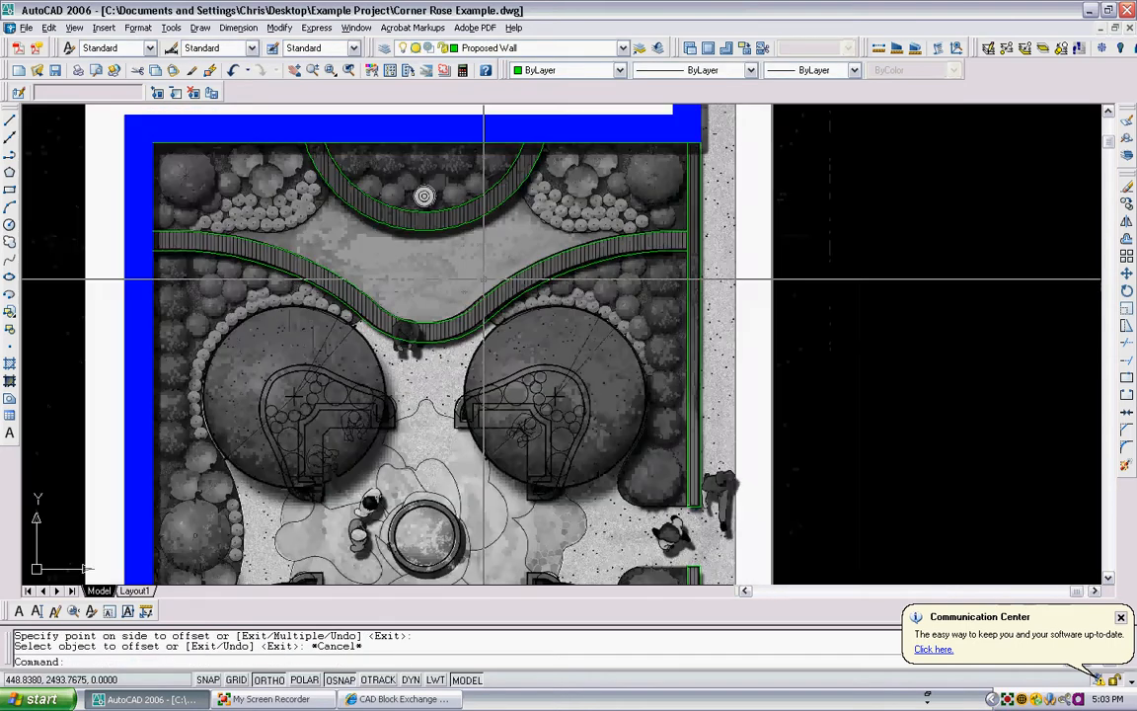
scroll(567, 234, "down", 2)
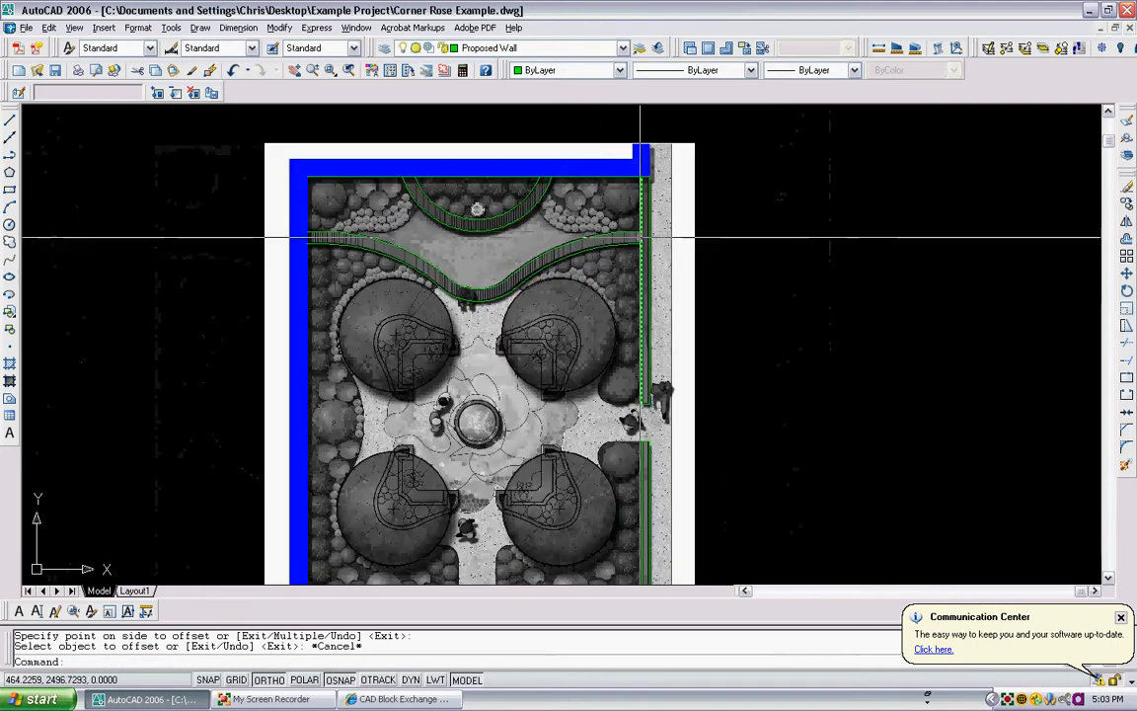
scroll(604, 241, "up", 6)
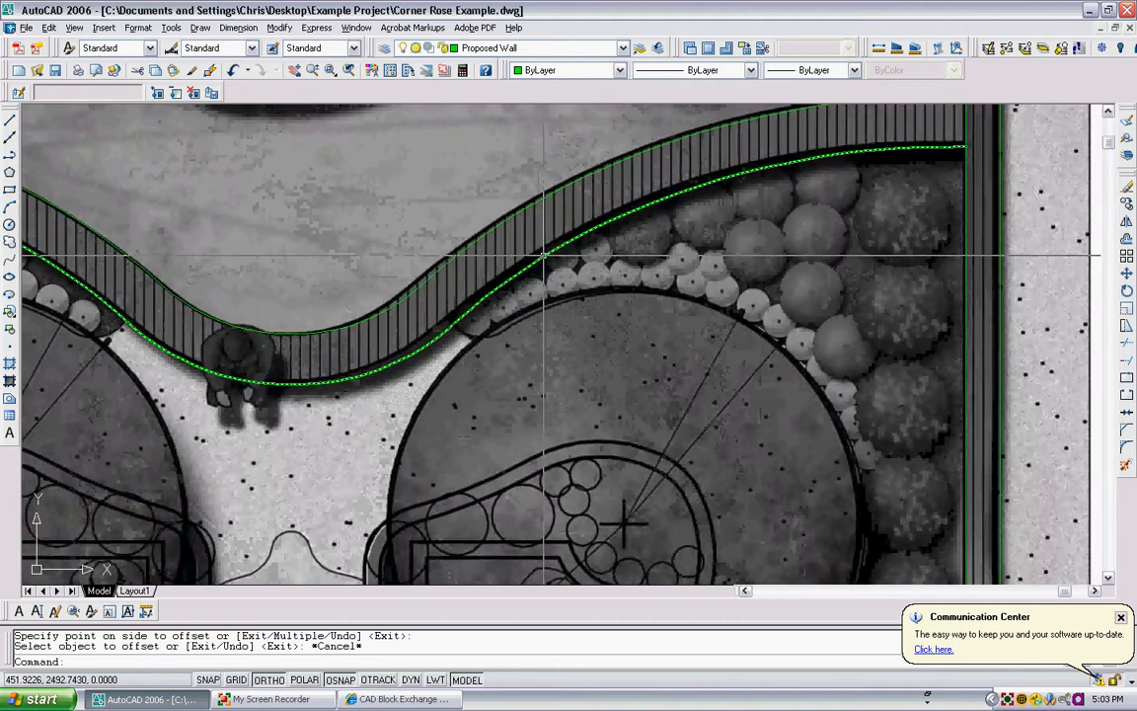
scroll(550, 241, "down", 2)
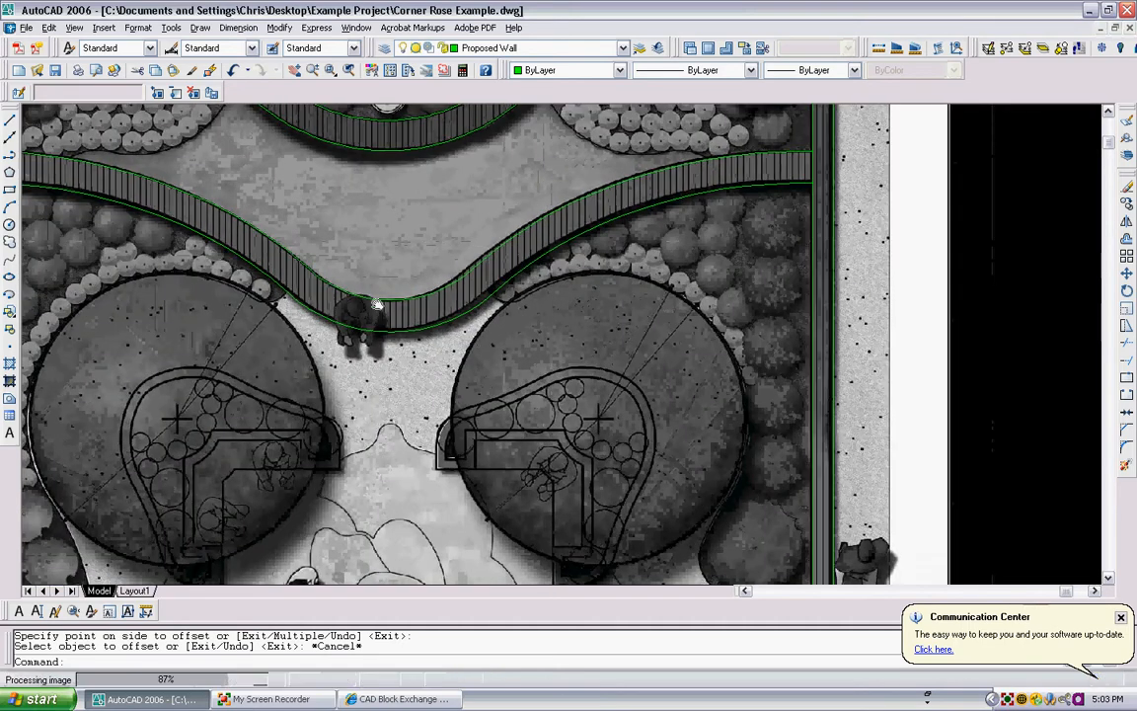
scroll(181, 234, "up", 2)
scroll(182, 234, "down", 2)
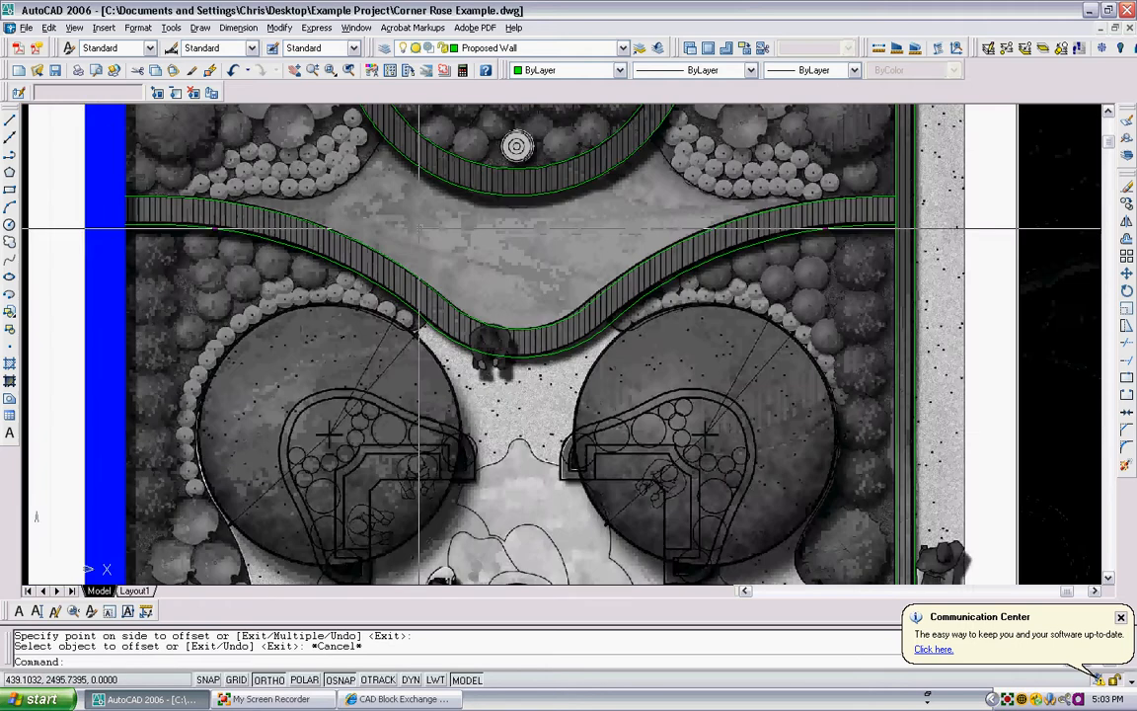
scroll(572, 235, "down", 4)
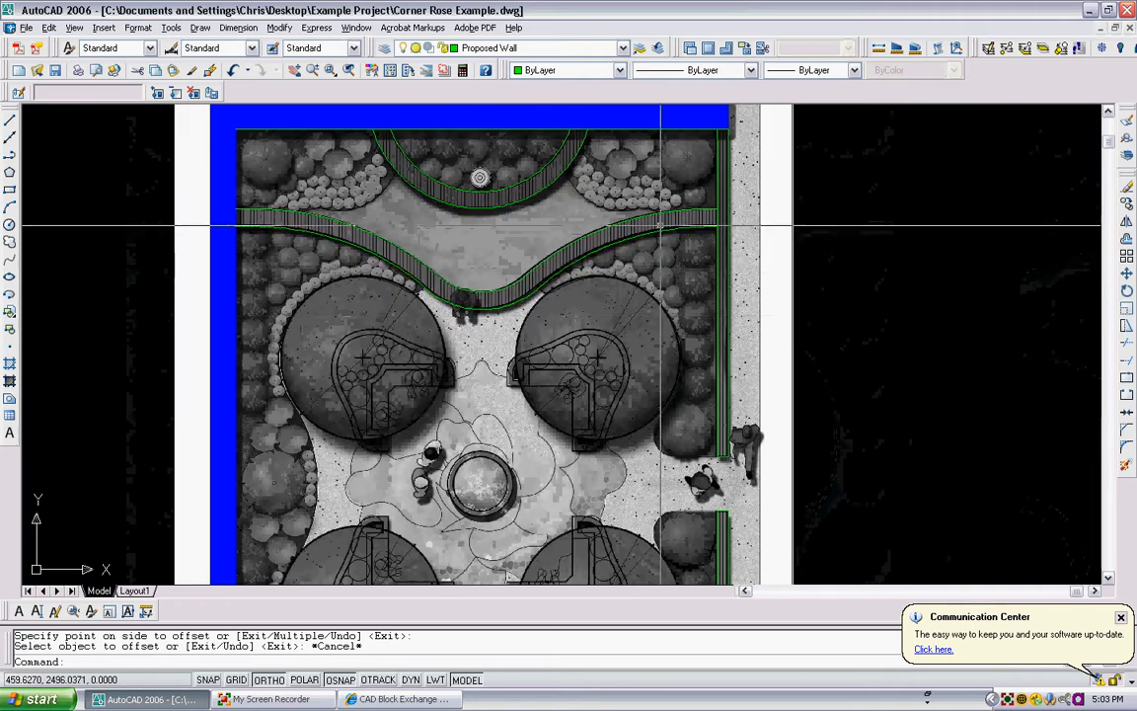
scroll(578, 241, "up", 3)
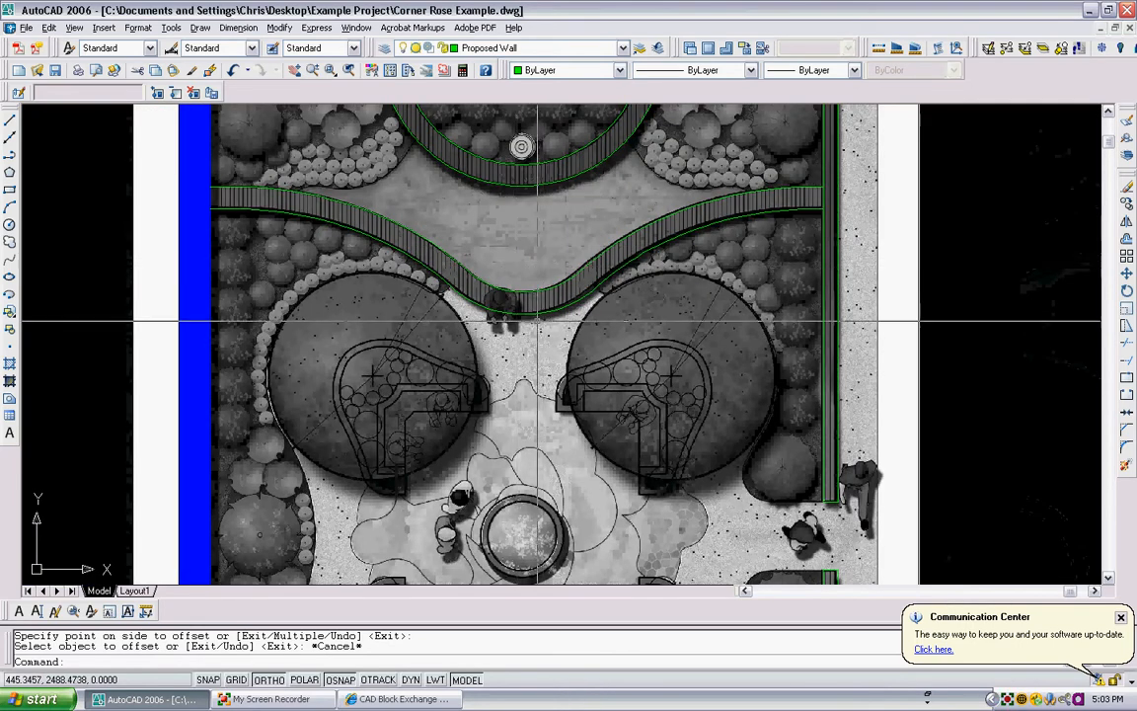
scroll(537, 320, "up", 3)
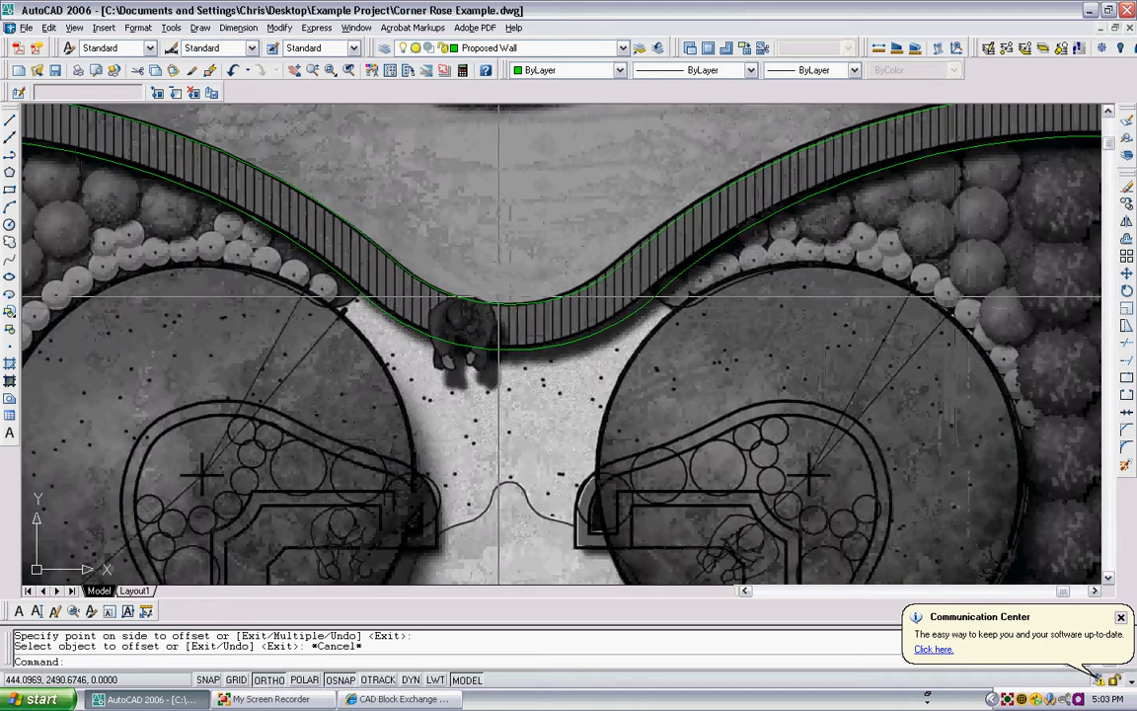
scroll(499, 296, "down", 4)
middle_click_drag(499, 296, 461, 331)
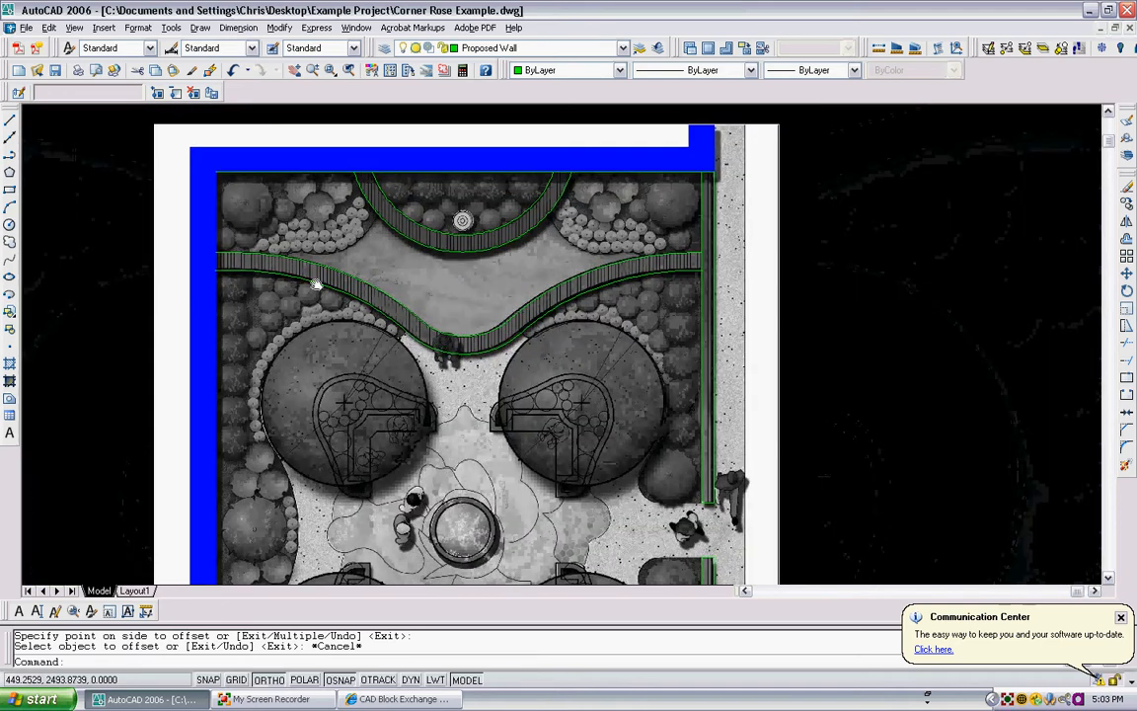
scroll(316, 285, "up", 3)
scroll(422, 287, "down", 1)
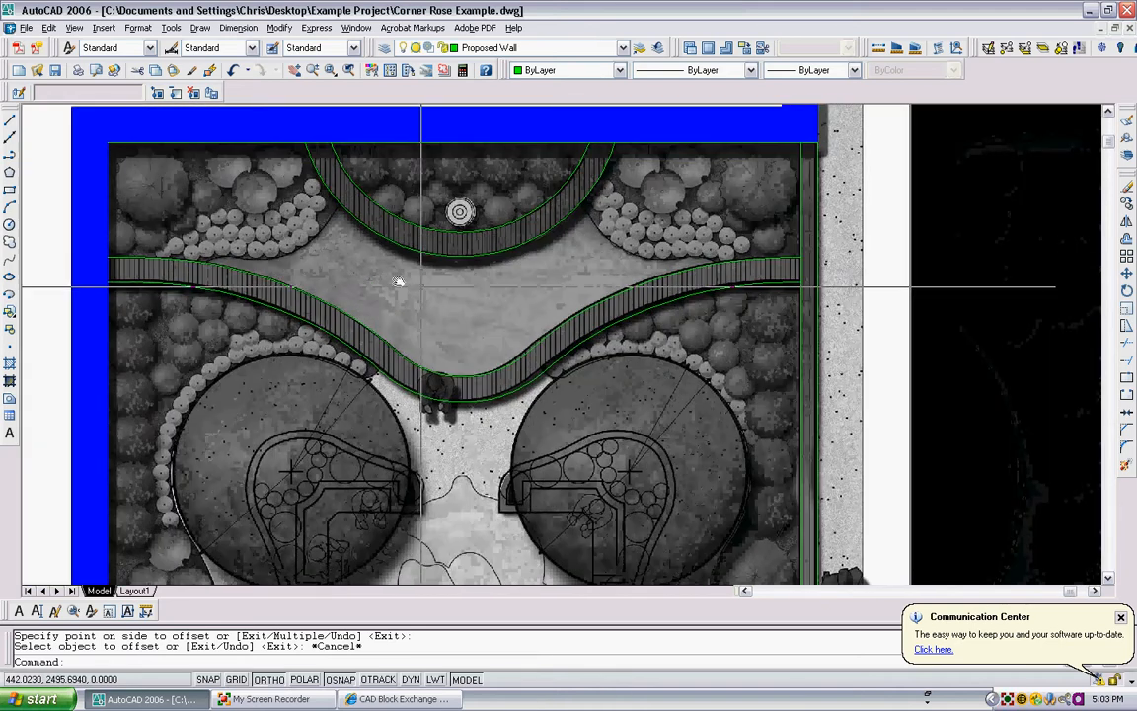
middle_click_drag(398, 282, 385, 281)
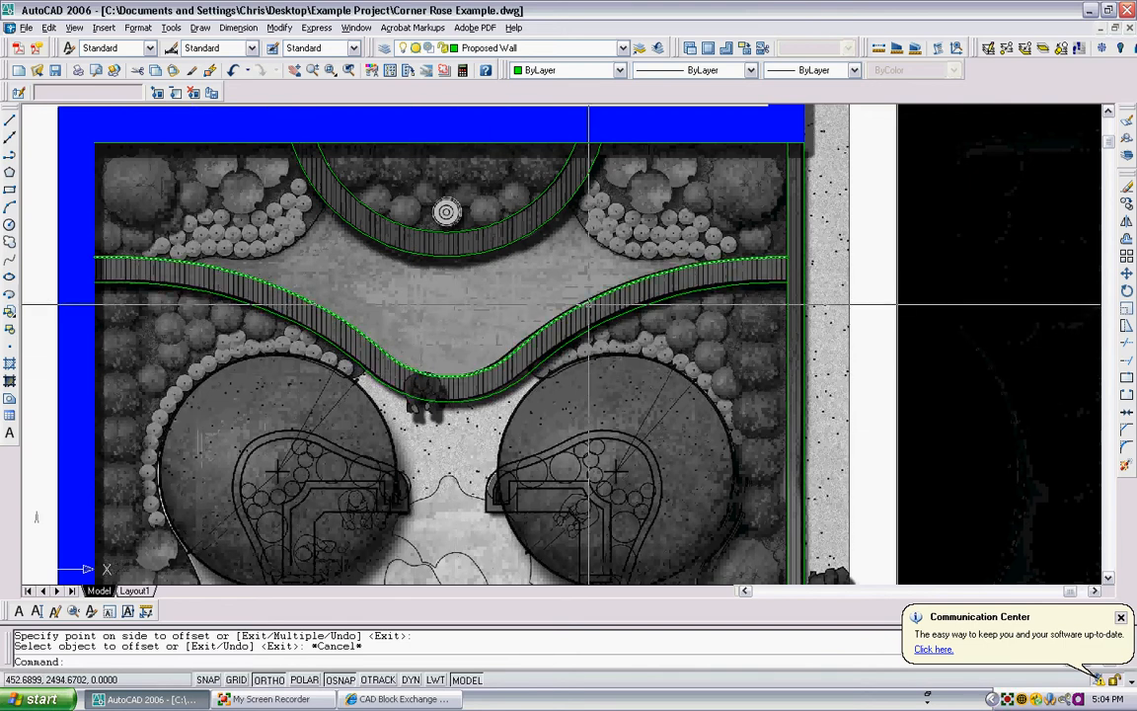
scroll(498, 357, "up", 2)
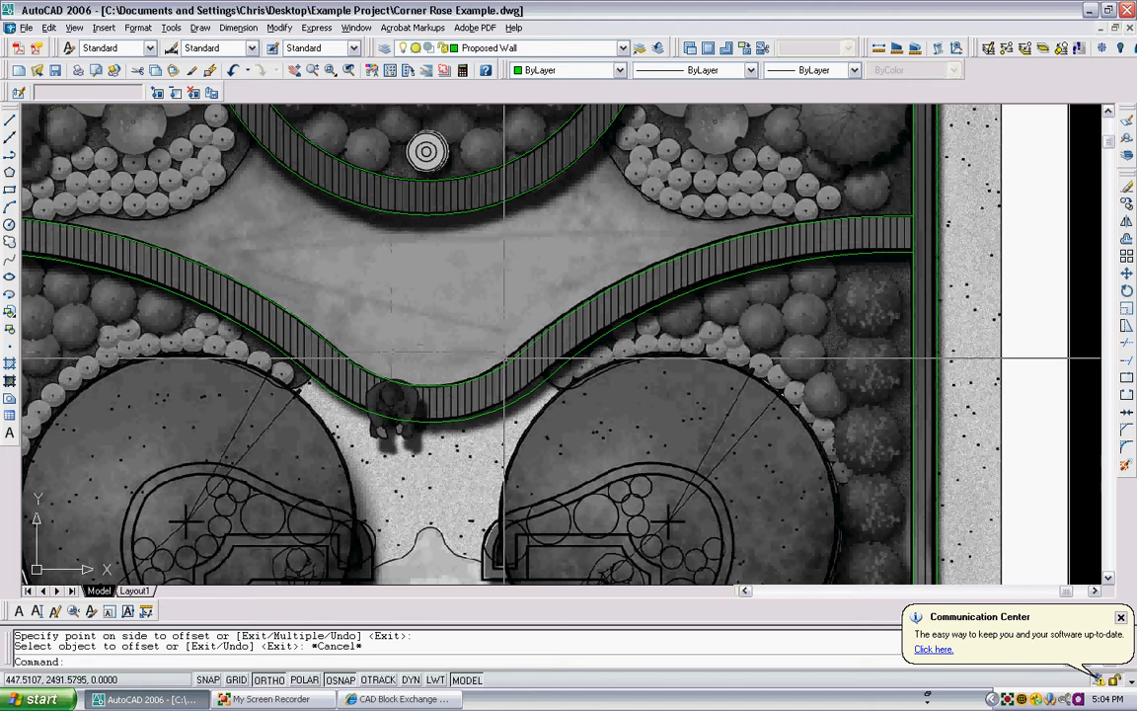
scroll(504, 357, "down", 2)
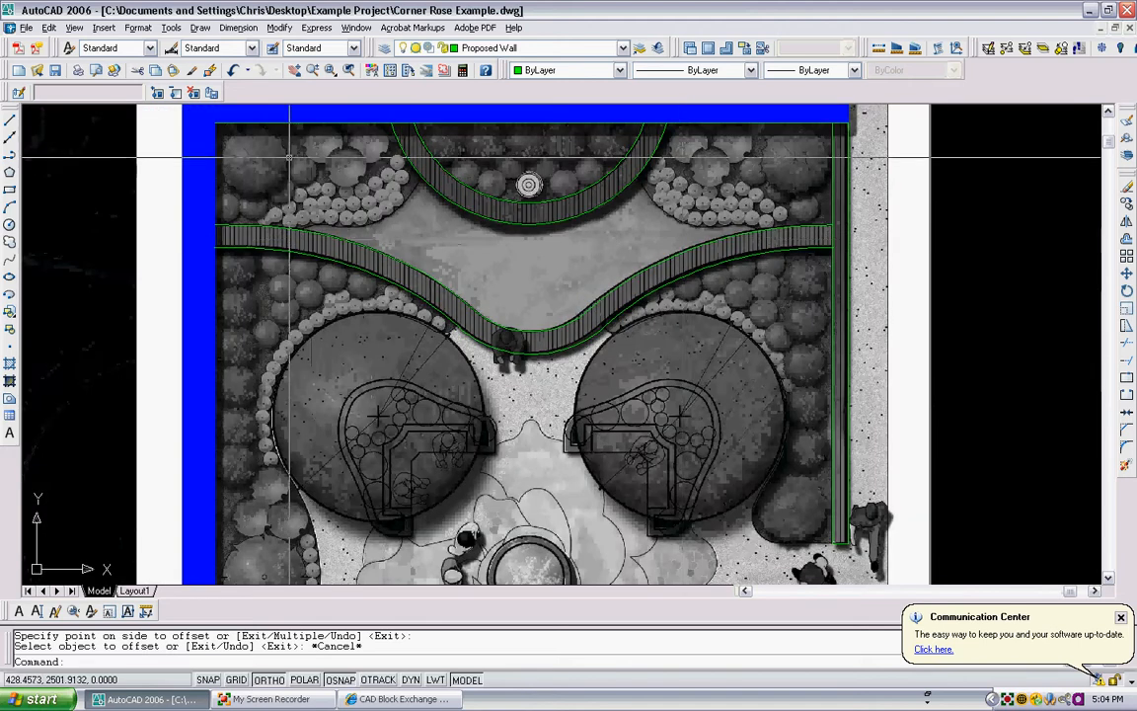
middle_click_drag(289, 156, 283, 231)
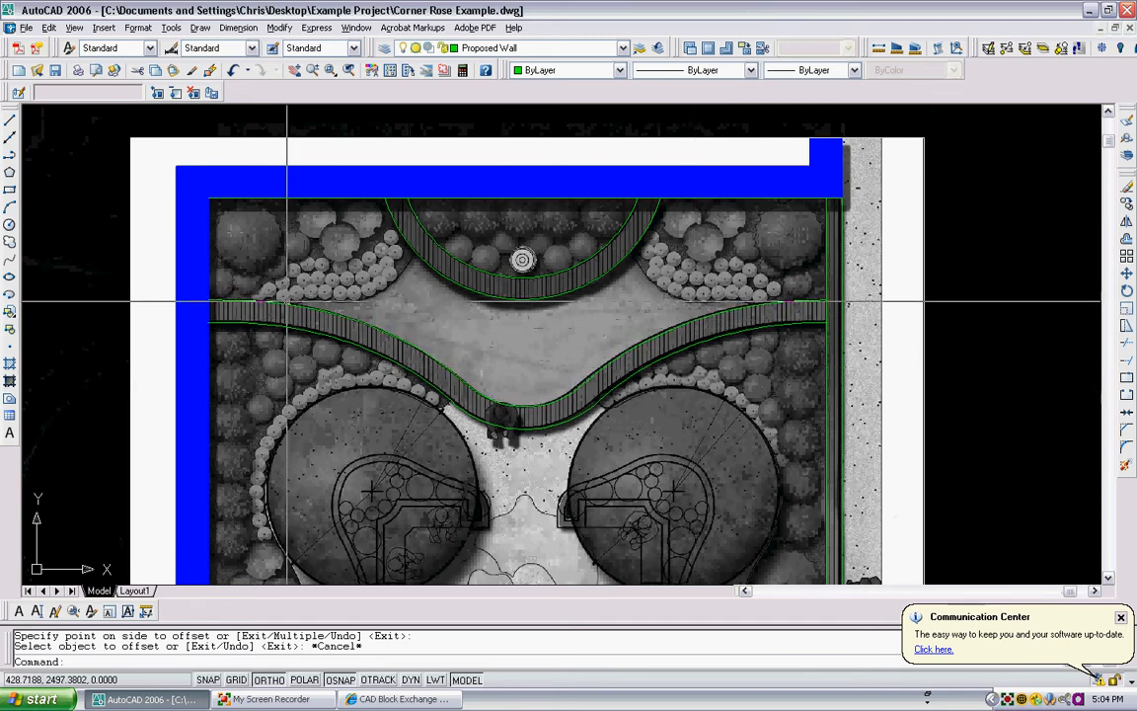
scroll(287, 300, "up", 3)
scroll(287, 300, "down", 4)
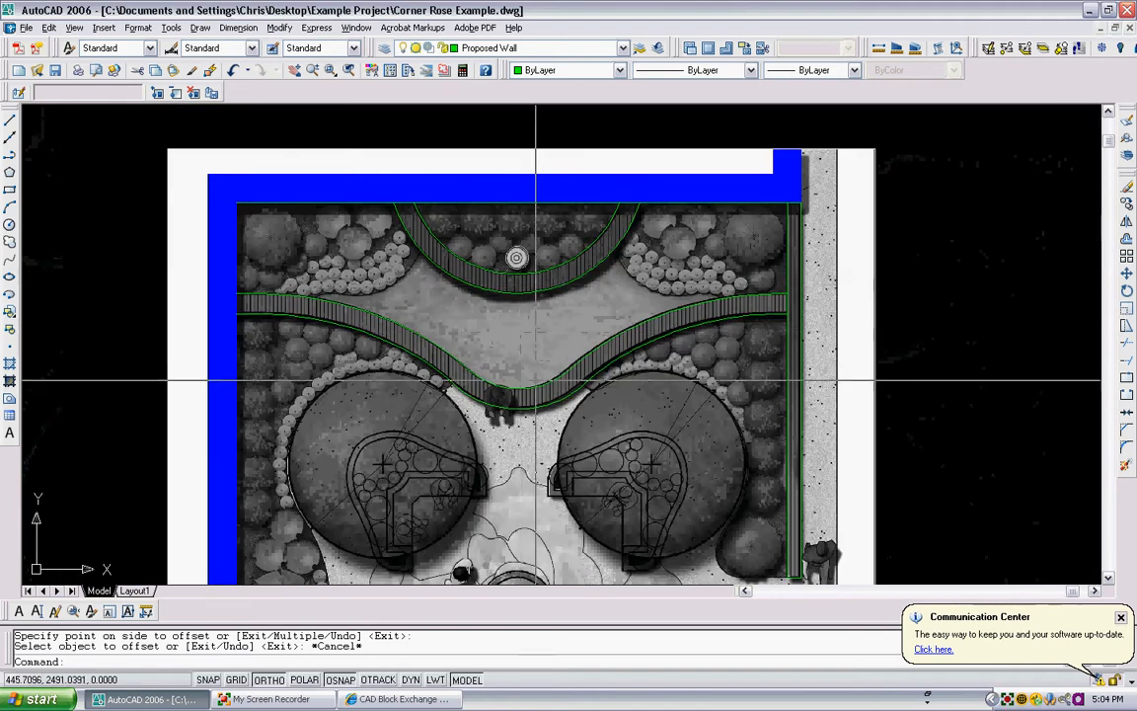
scroll(523, 365, "down", 2)
scroll(430, 316, "up", 3)
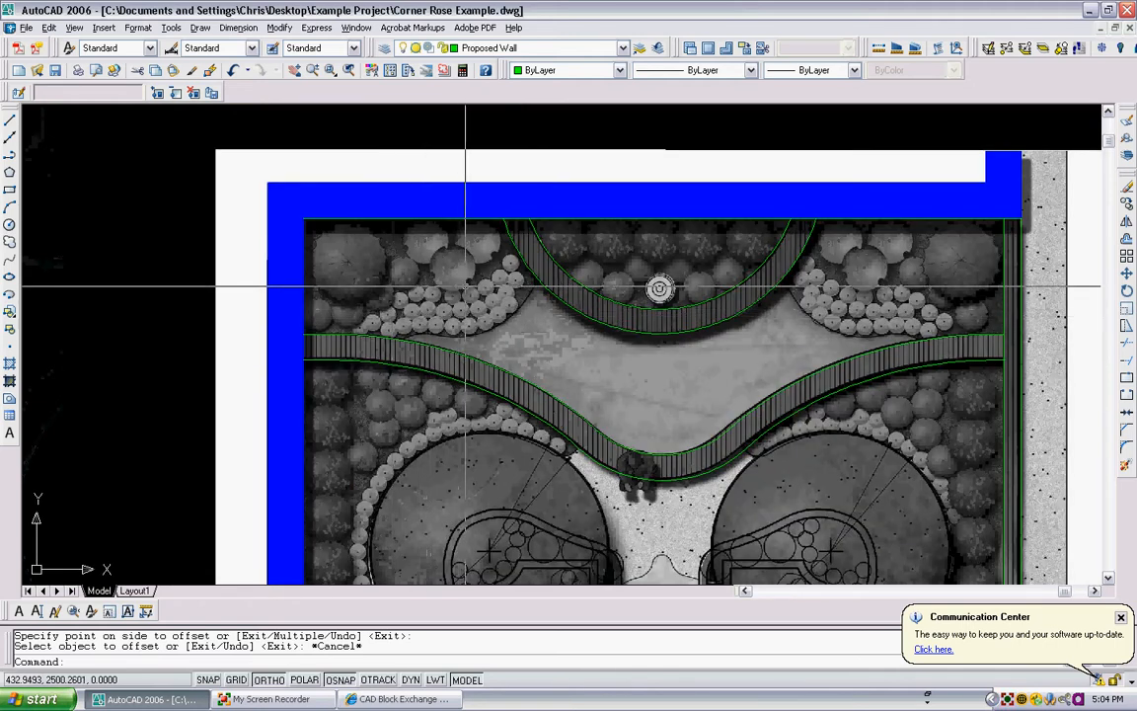
key("Escape")
scroll(444, 281, "down", 4)
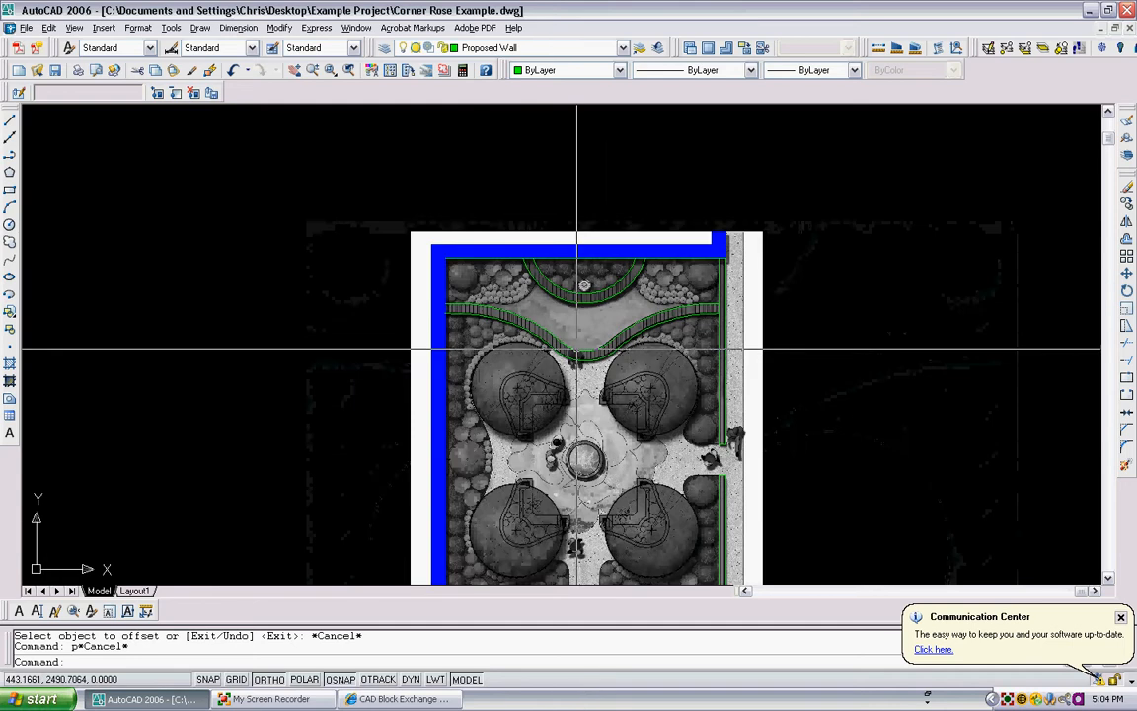
scroll(680, 253, "up", 1)
scroll(631, 415, "up", 2)
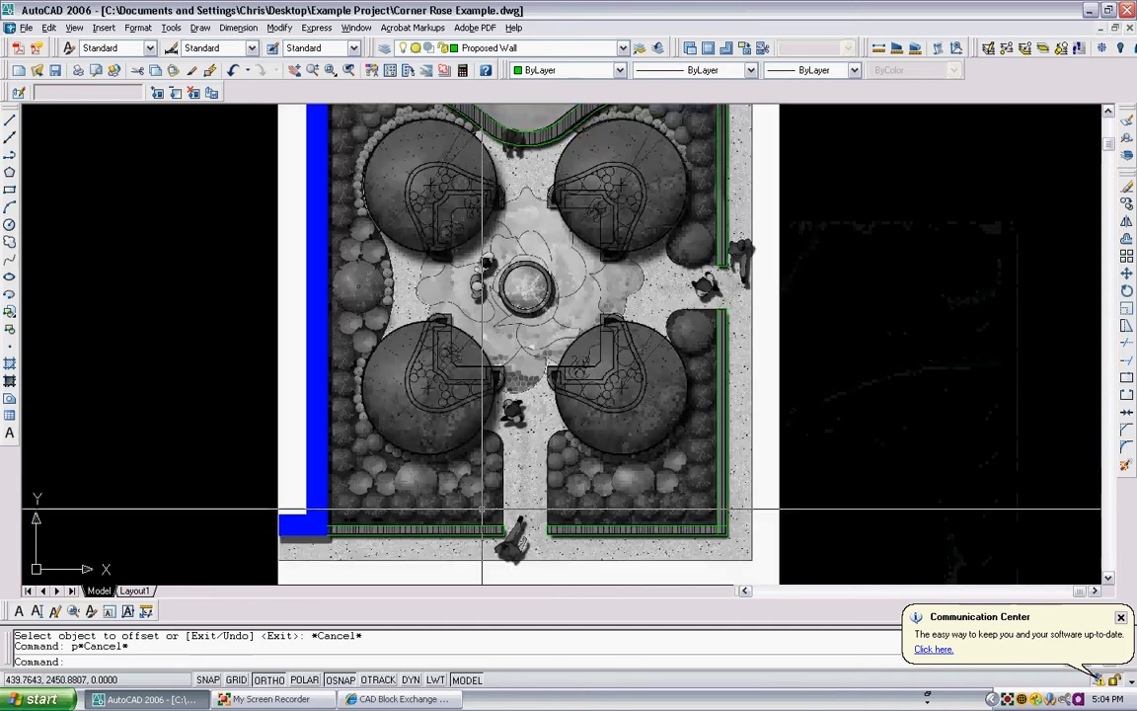
scroll(495, 335, "down", 2)
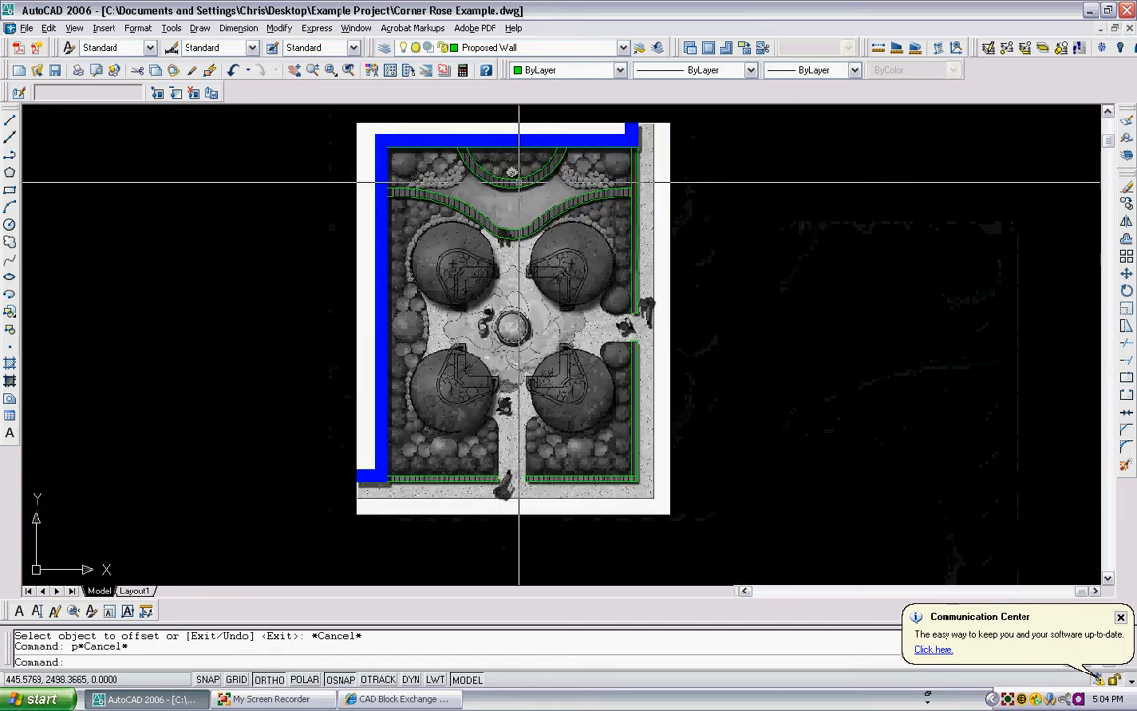
- Make Proposed Wall Hatch the current layer and choose the ANSI31 pattern for a new hatch
left_click(597, 47)
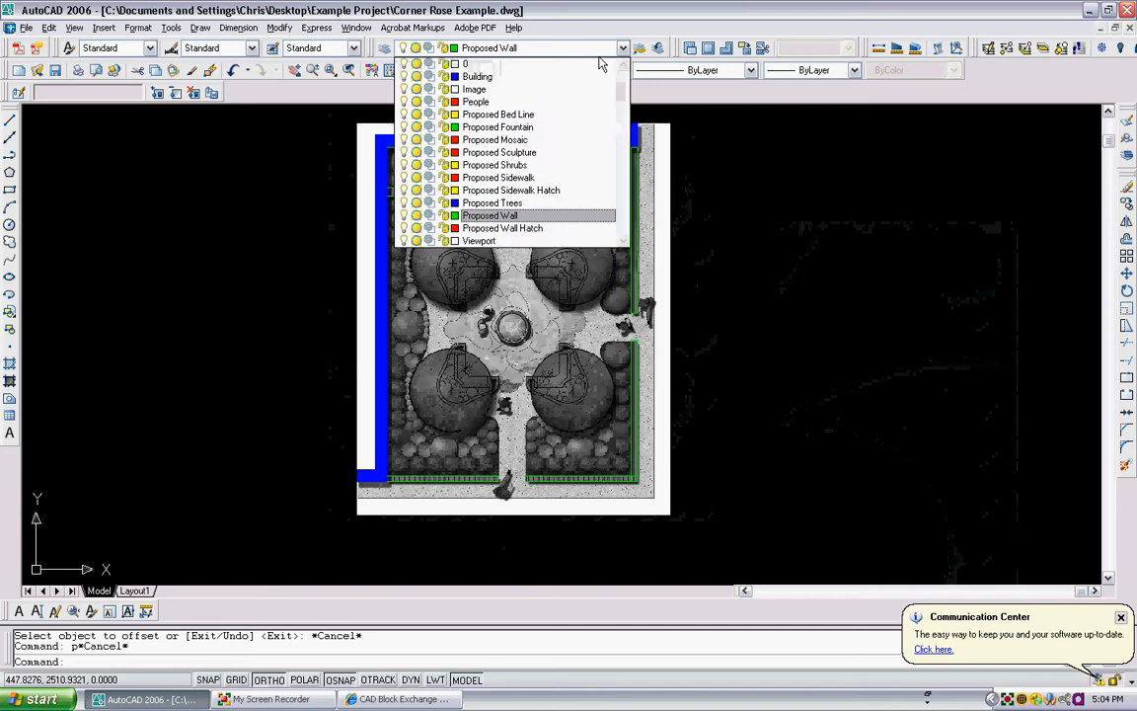
left_click(502, 228)
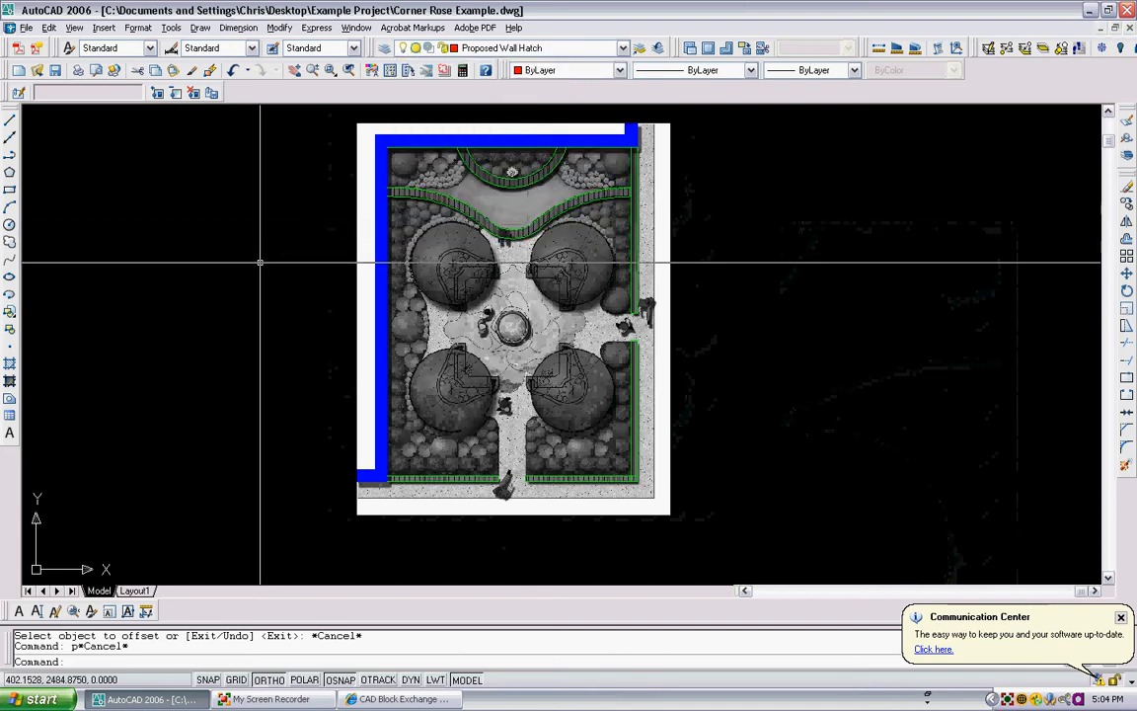
type("h")
key("Return")
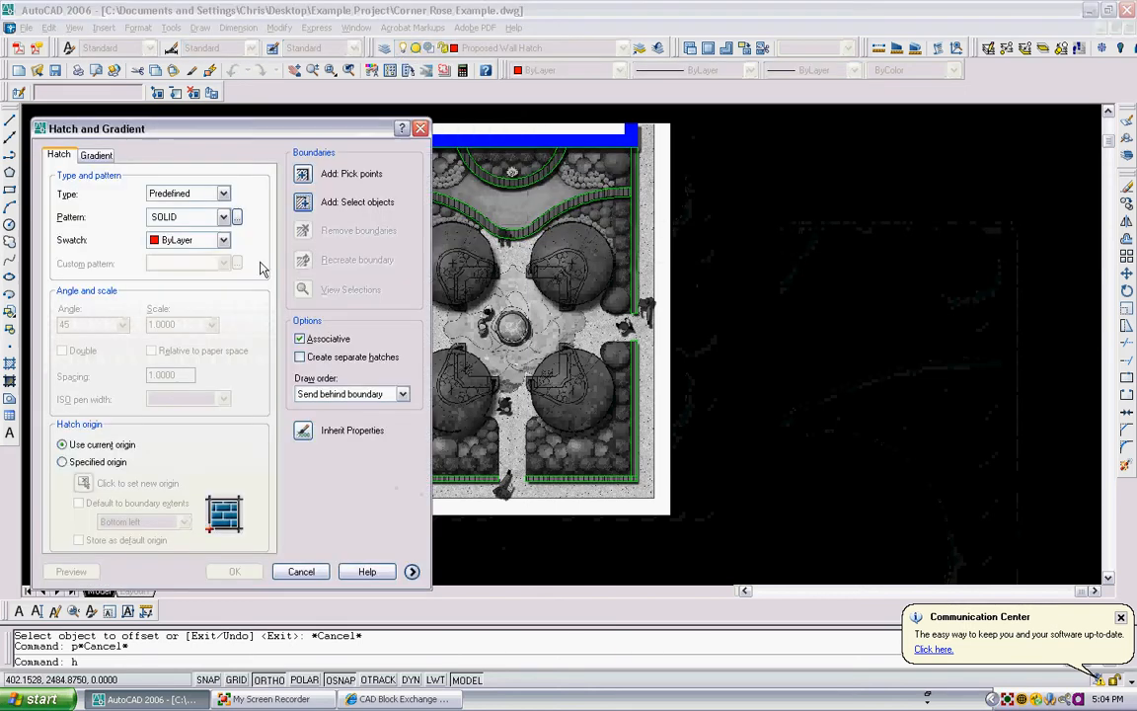
left_click(223, 219)
left_click(237, 217)
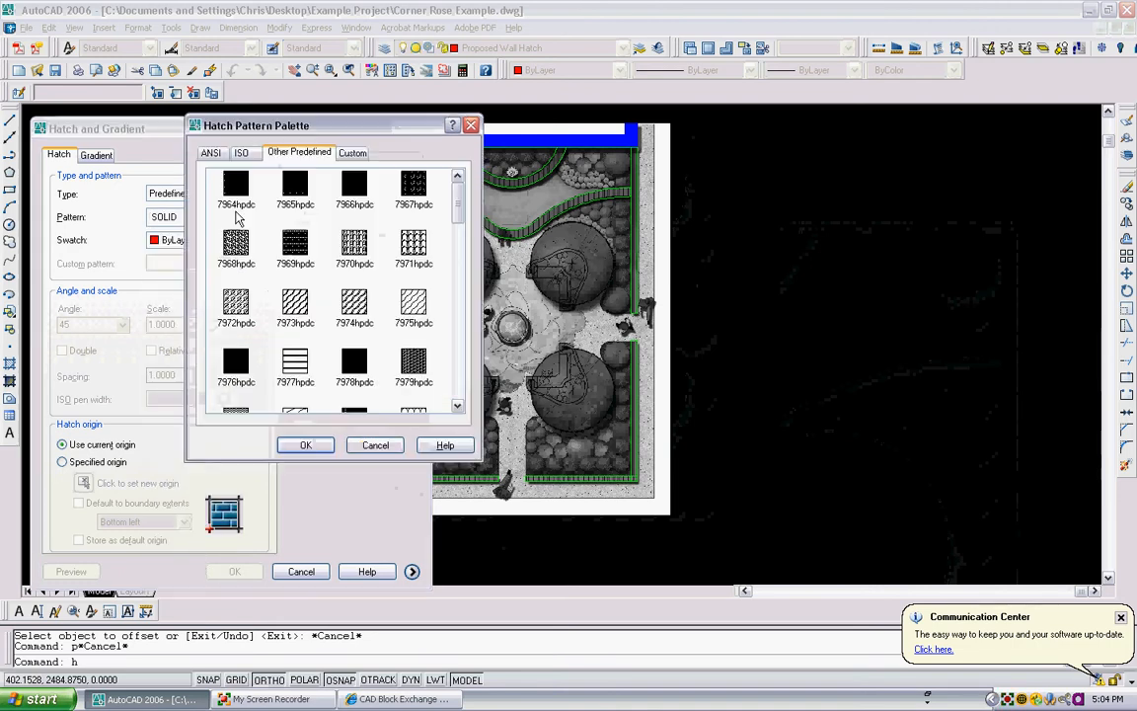
left_click(210, 152)
left_click(233, 190)
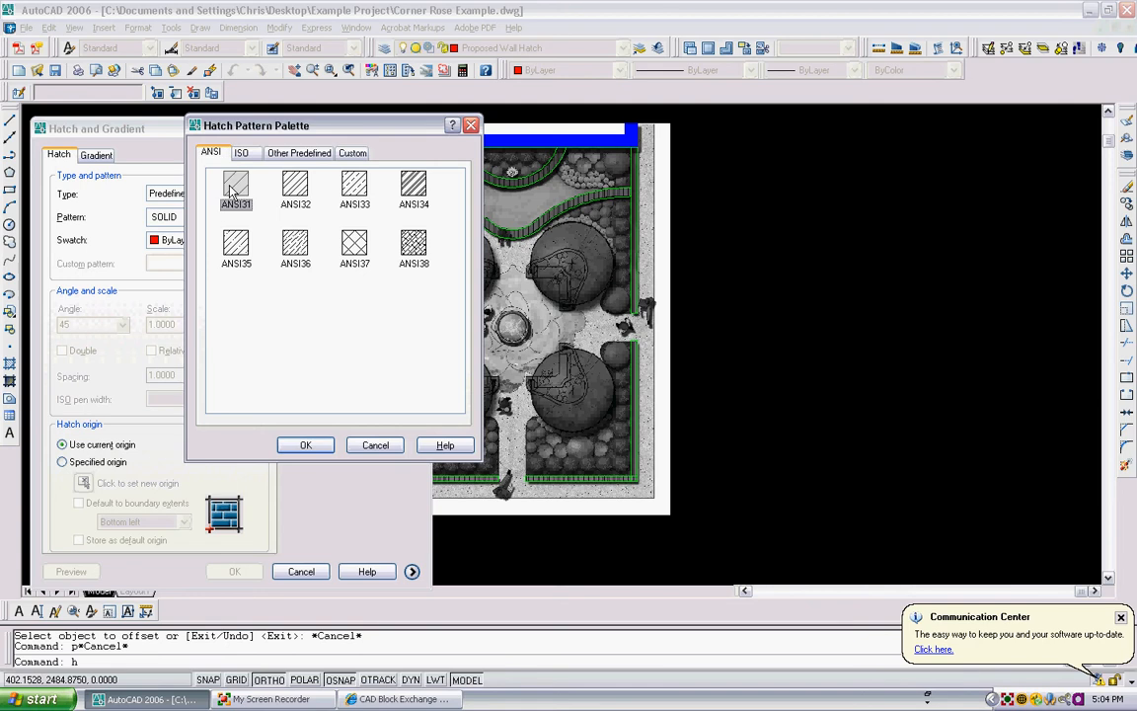
left_click(306, 445)
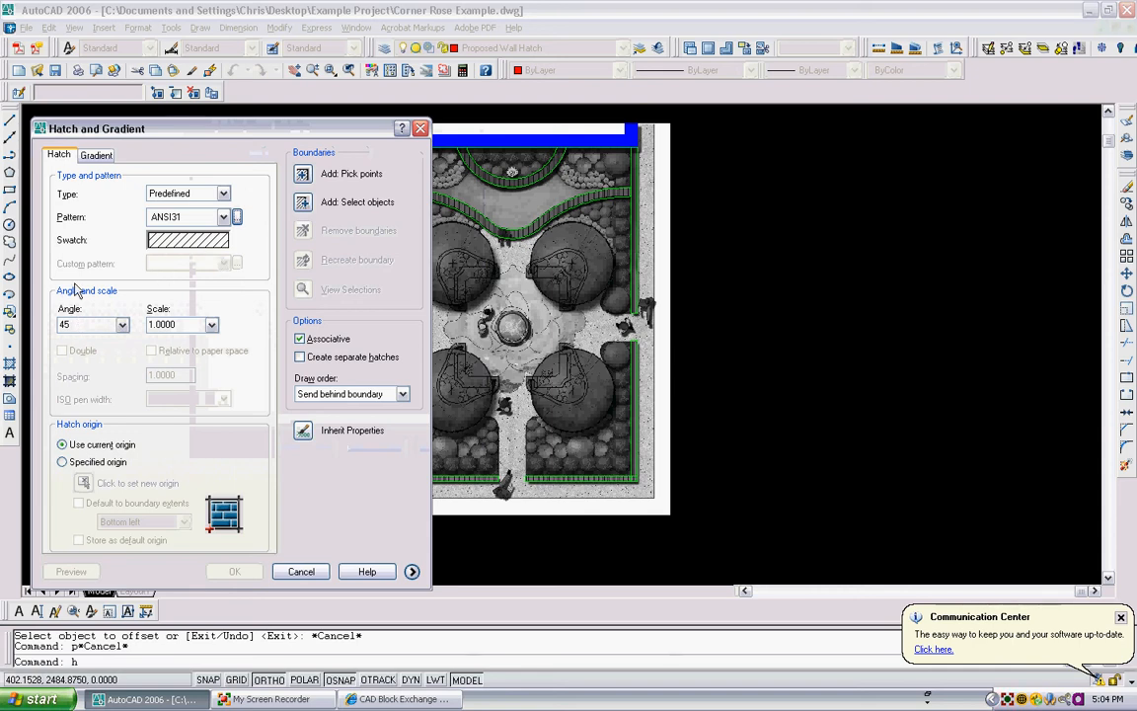
left_click(302, 174)
left_click(505, 184)
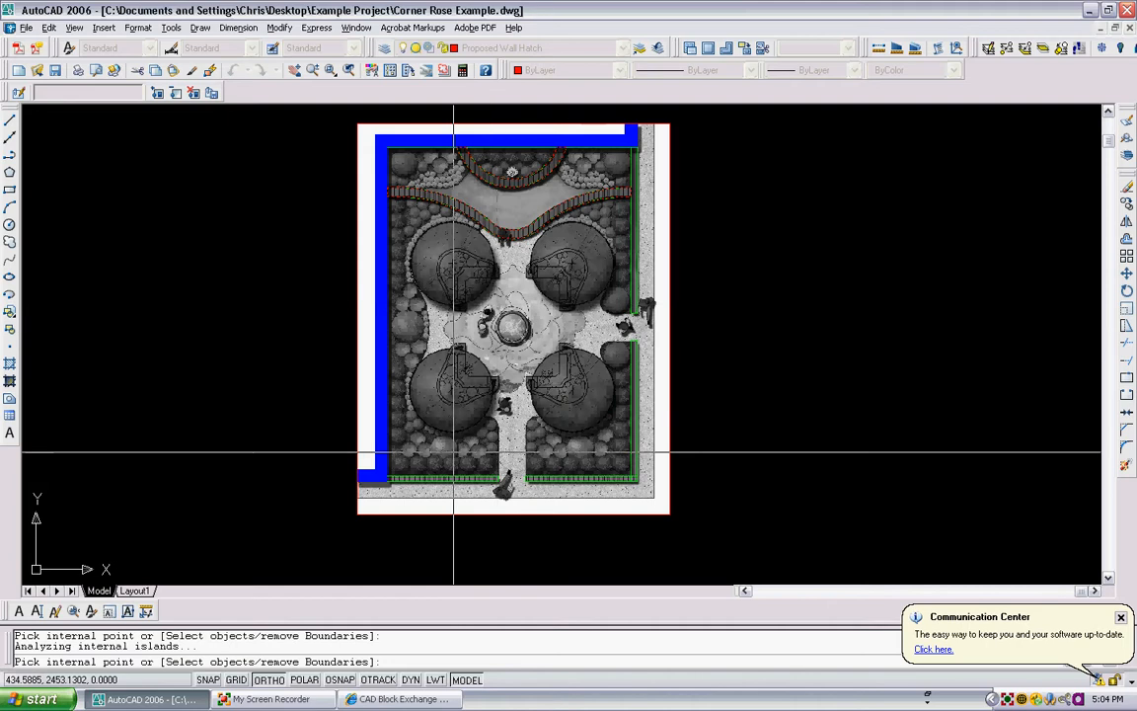
scroll(446, 473, "up", 3)
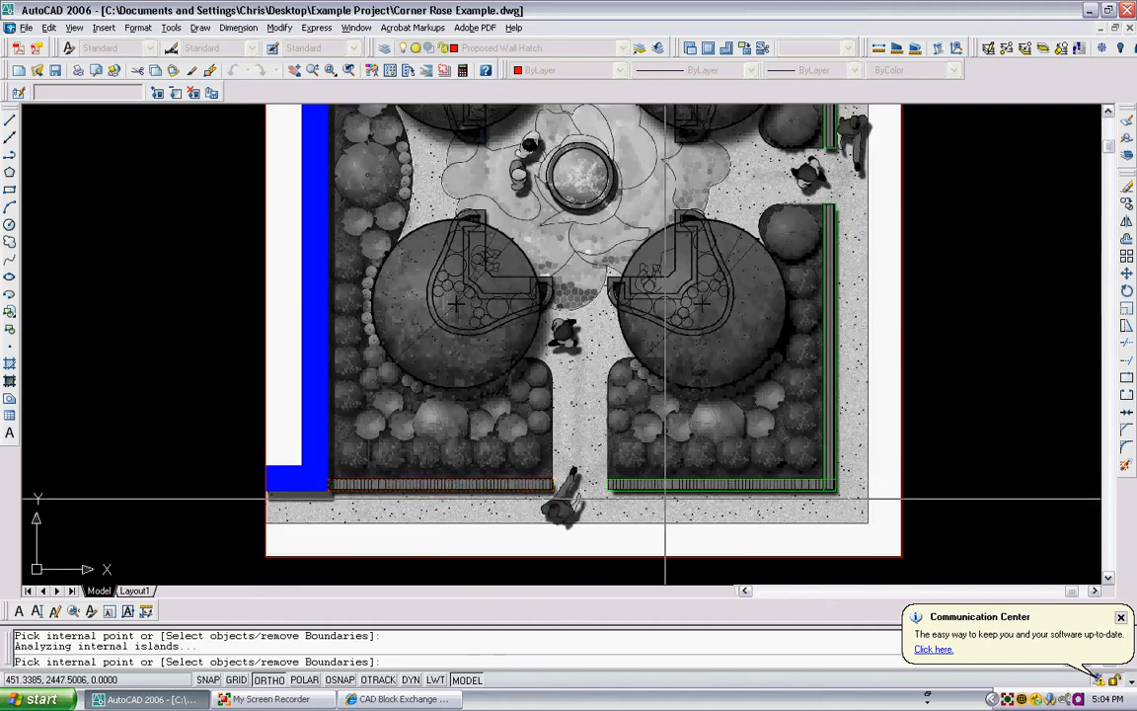
middle_click_drag(675, 444, 524, 454)
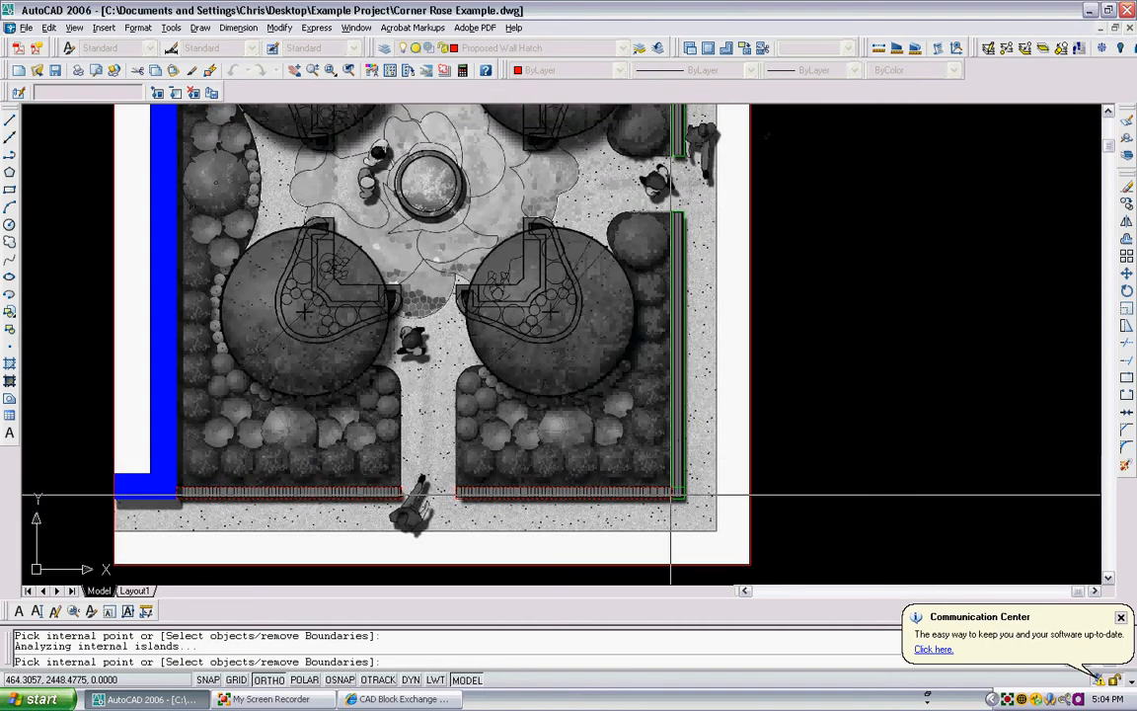
scroll(671, 494, "up", 3)
scroll(648, 440, "down", 4)
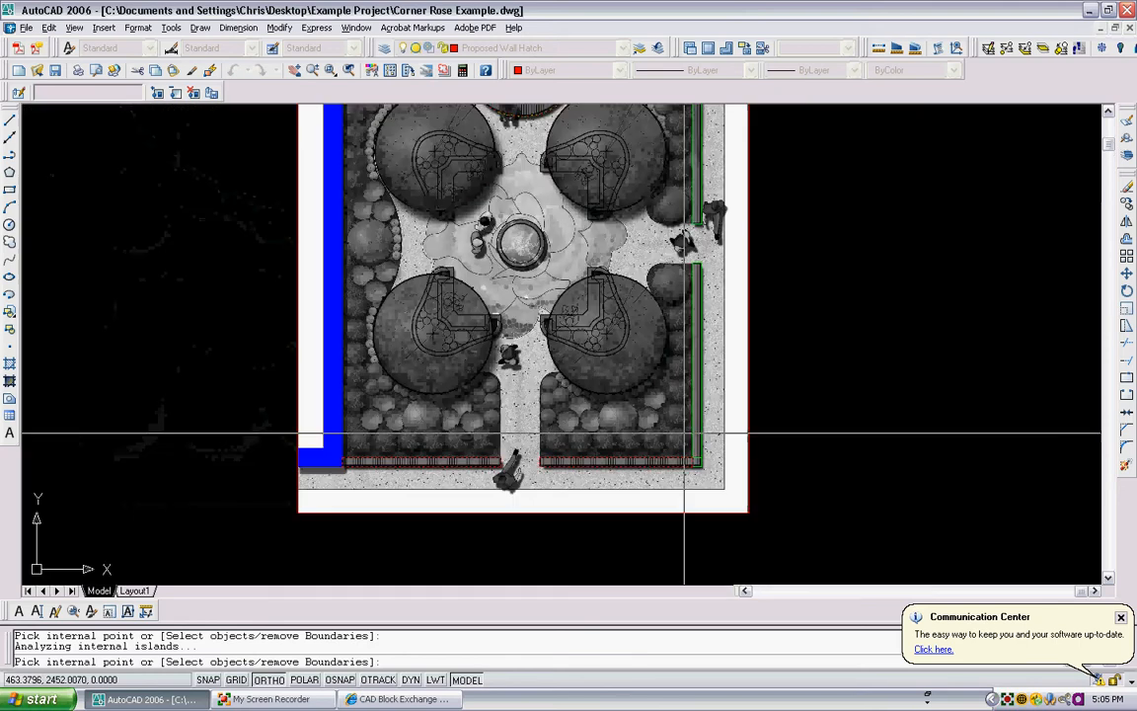
left_click(609, 471)
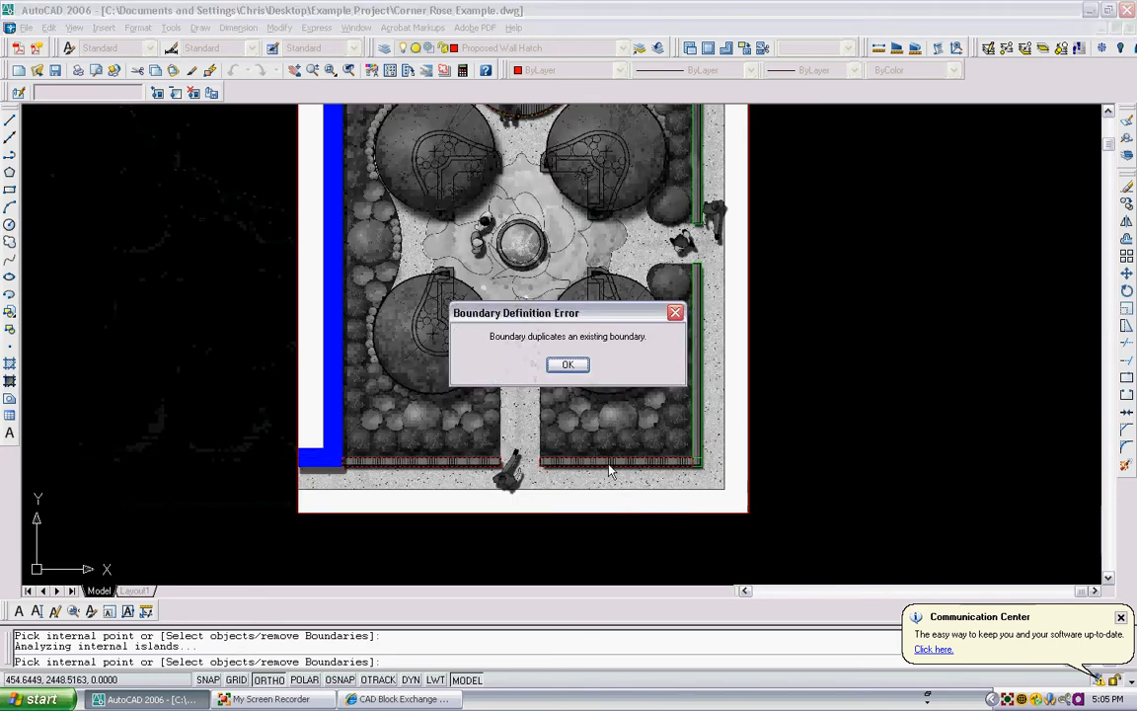
key("Escape")
key("Escape")
key("Escape")
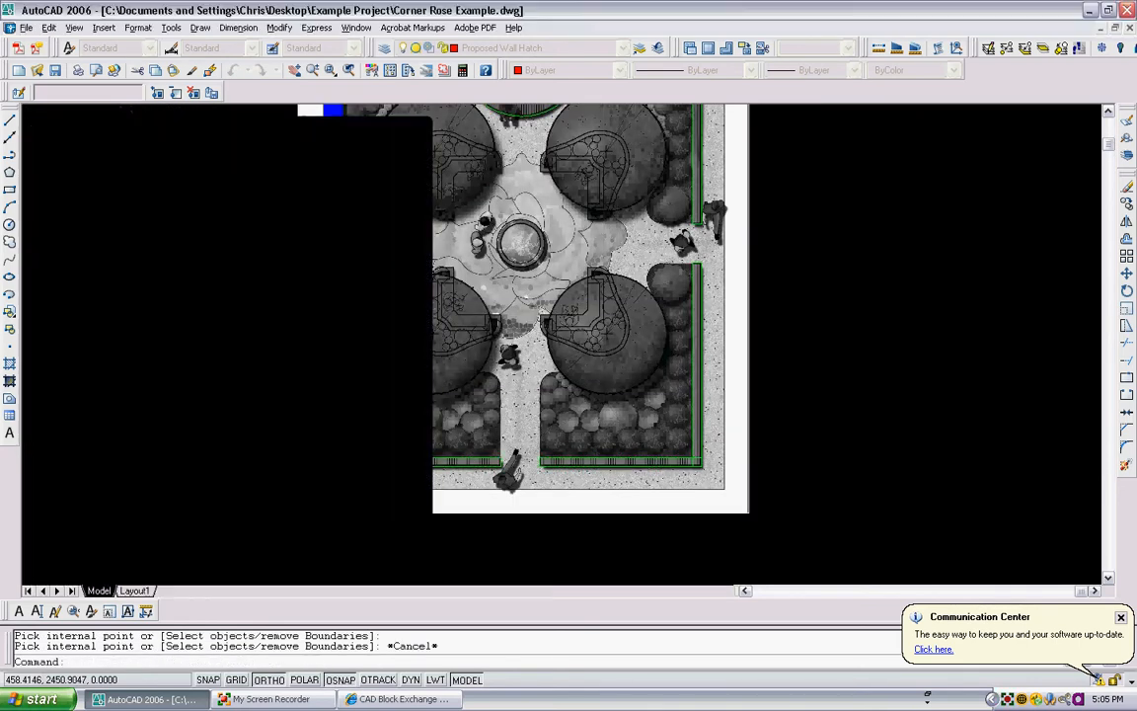
- Trim the overlapping wall lines where the bottom wall meets the right-hand wall so they form one clean corner
scroll(698, 463, "up", 2)
type("tr")
key("Return")
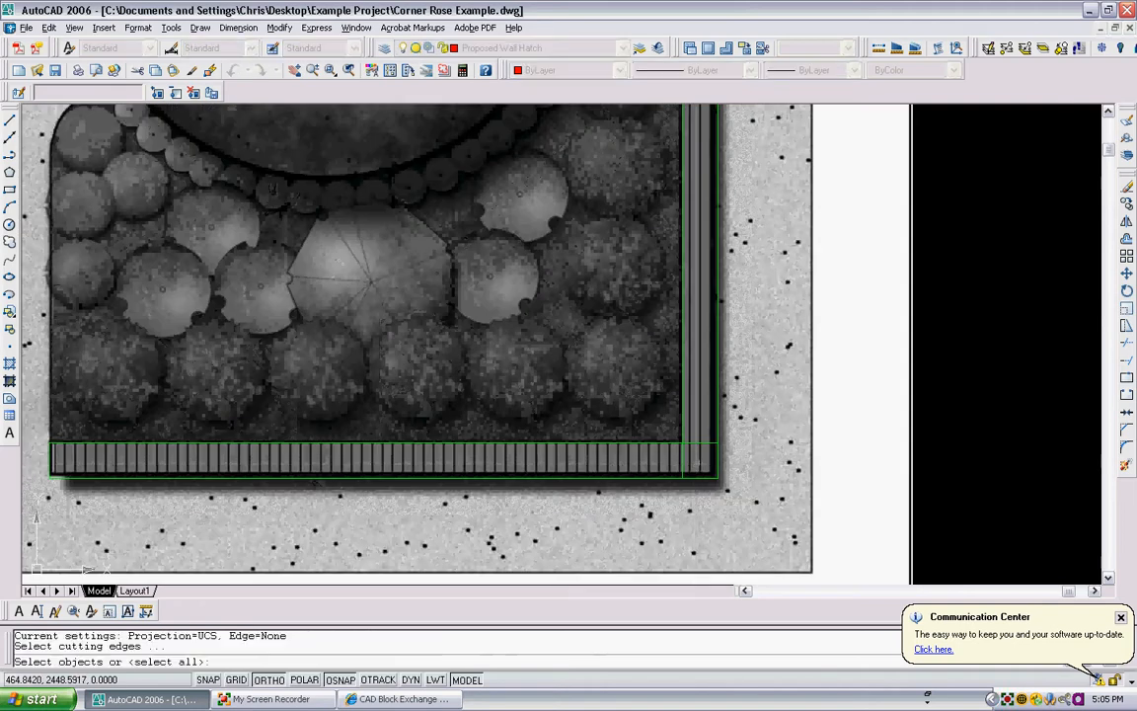
left_click(698, 461)
left_click(681, 436)
key("Return")
left_click(701, 437)
left_click(695, 447)
left_click(680, 463)
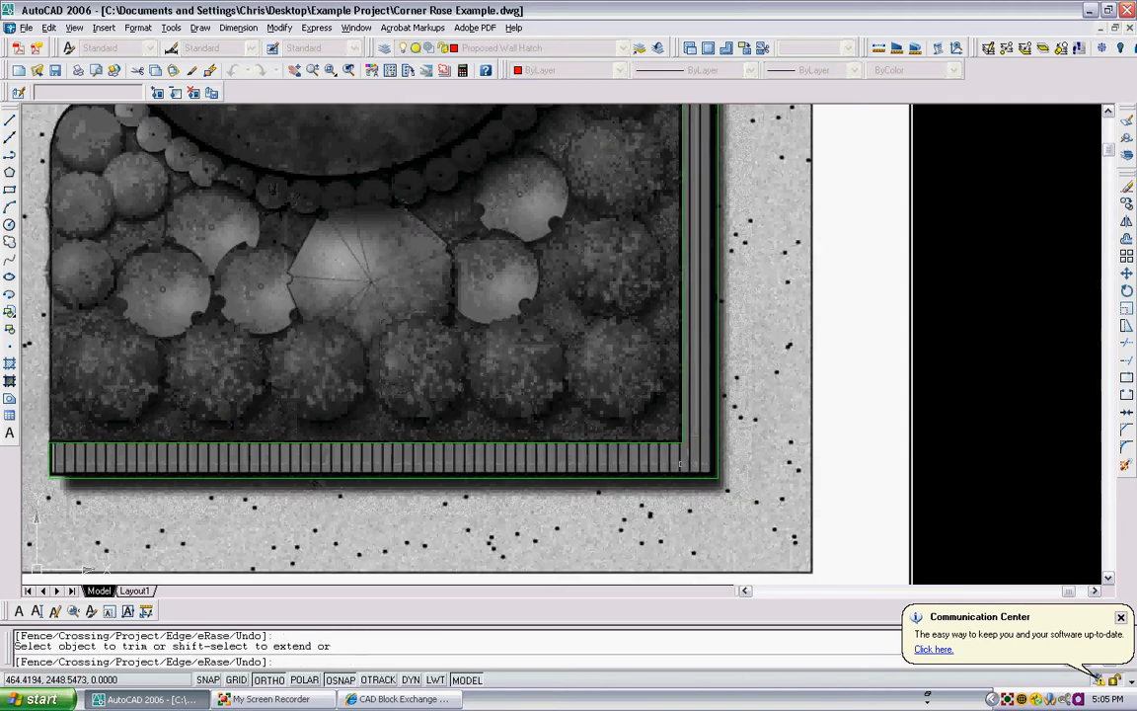
key("Escape")
type("h")
key("Return")
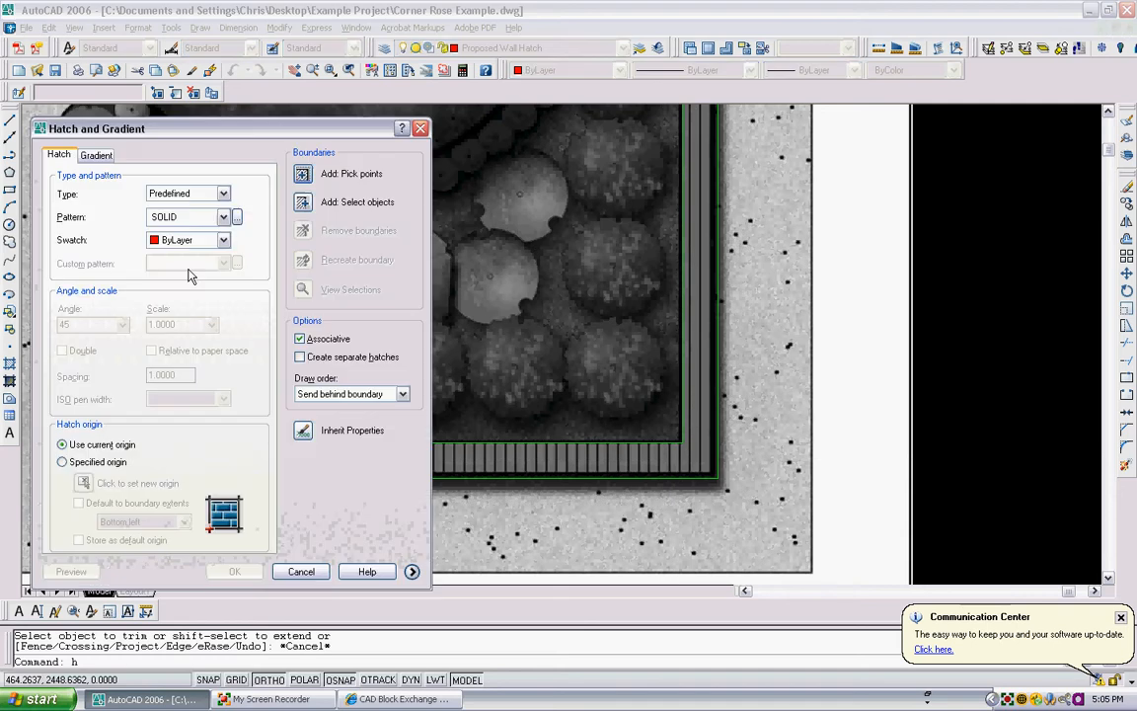
left_click(223, 218)
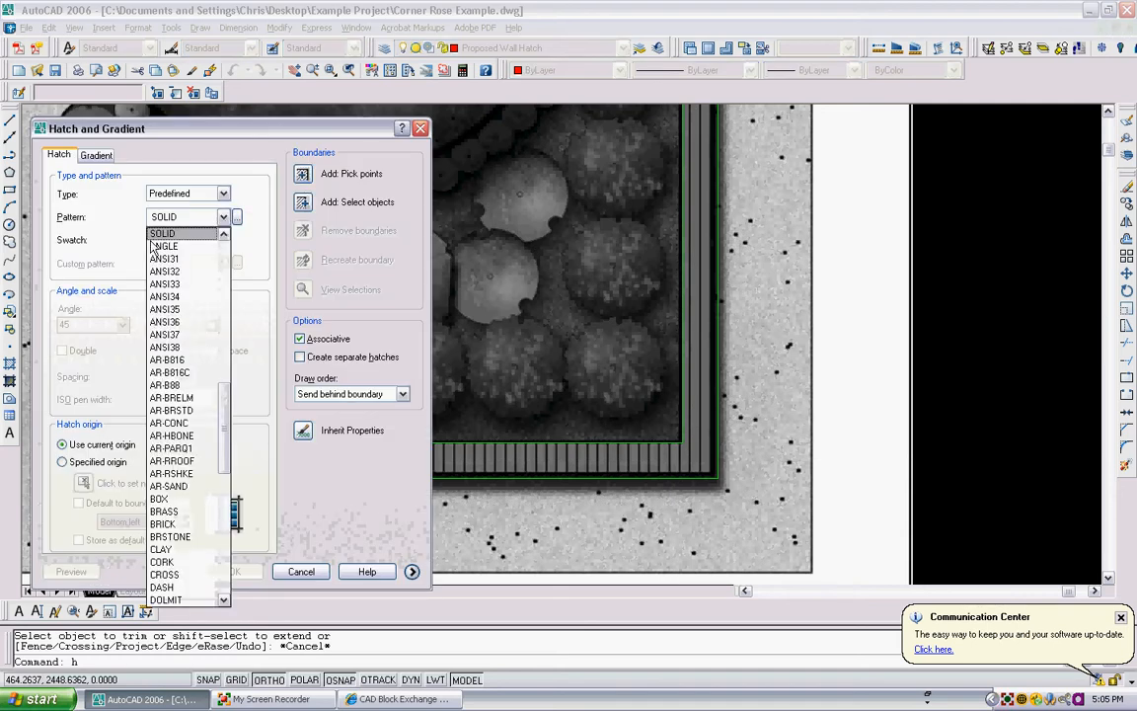
left_click(234, 215)
left_click(234, 215)
left_click(211, 152)
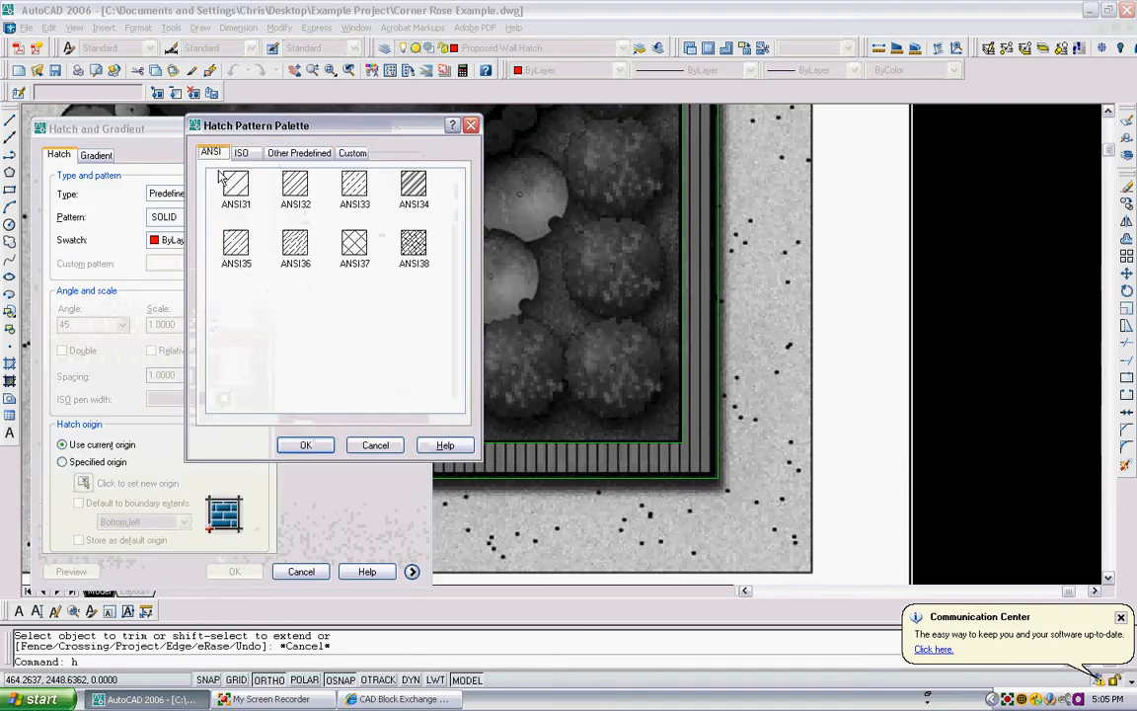
left_click(229, 188)
left_click(306, 445)
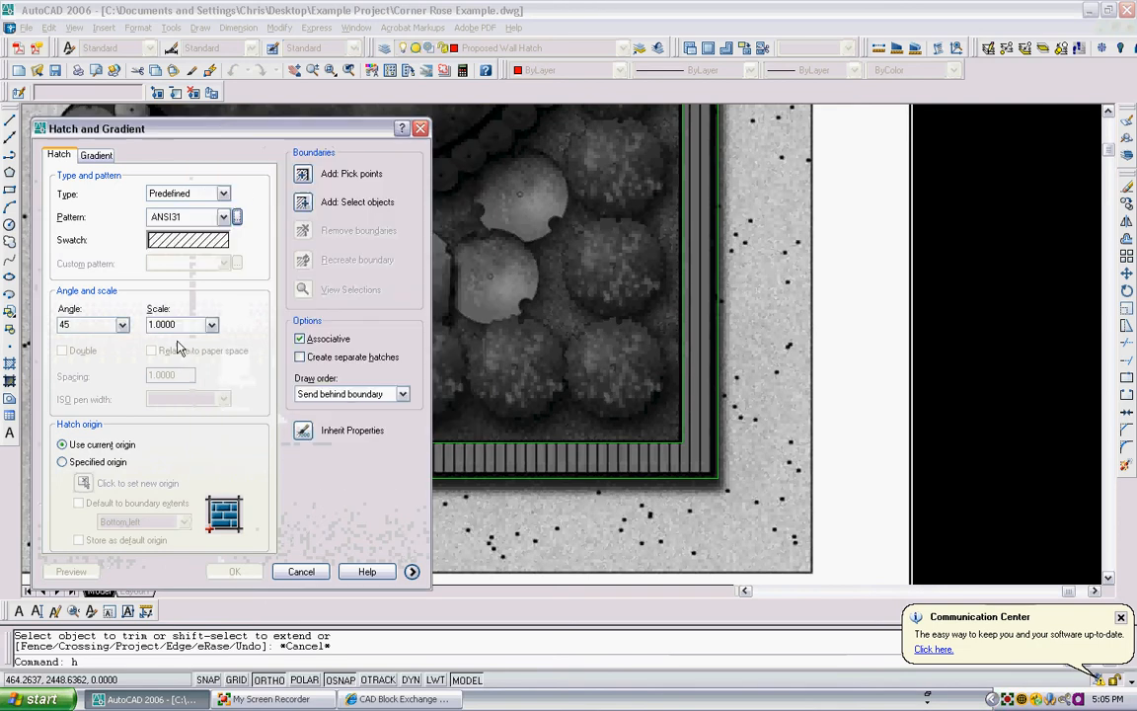
left_click(337, 172)
left_click(381, 462)
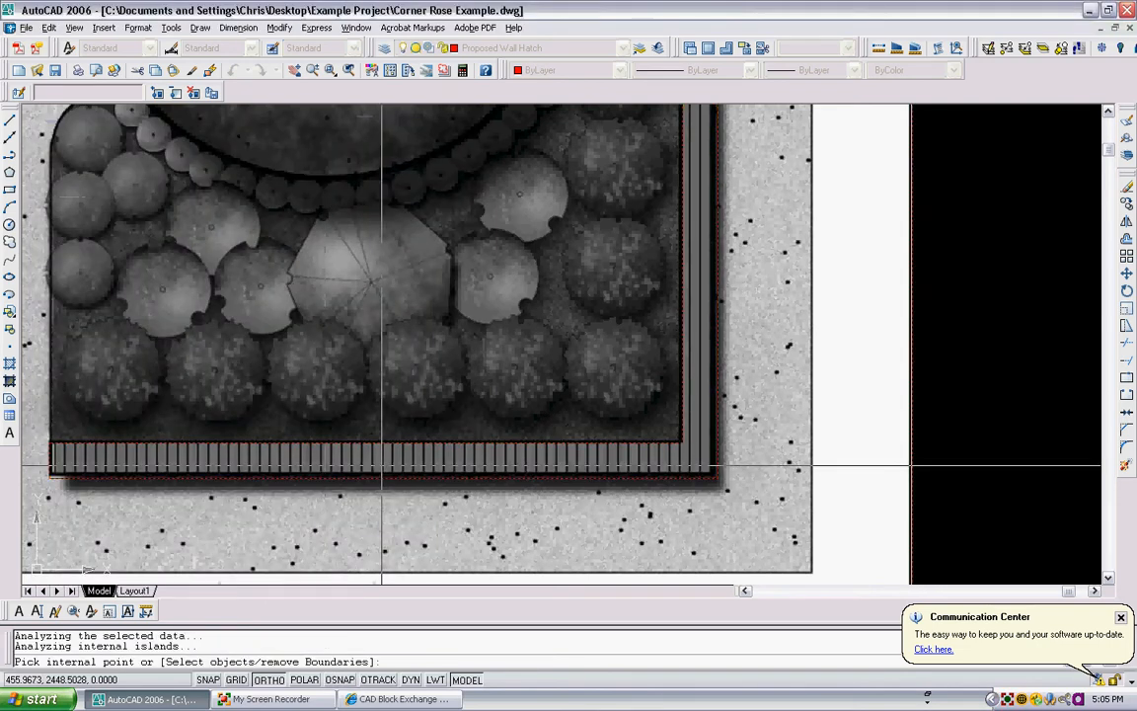
scroll(392, 456, "up", 2)
scroll(316, 444, "down", 1)
scroll(254, 432, "down", 1)
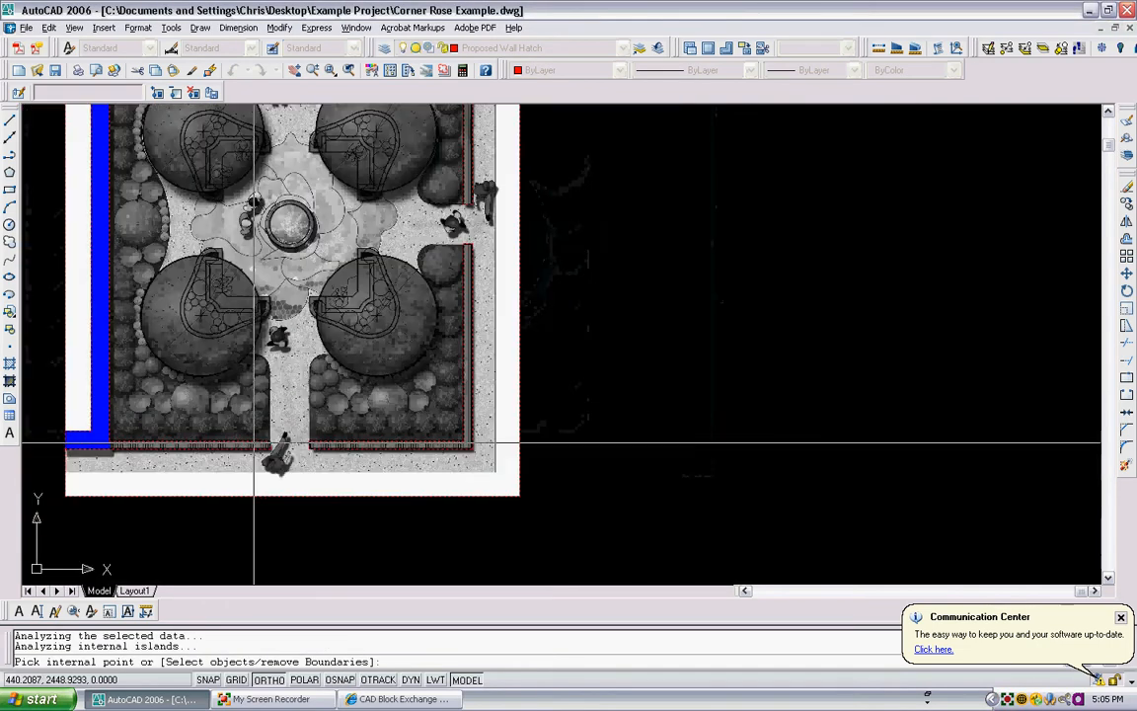
key("Escape")
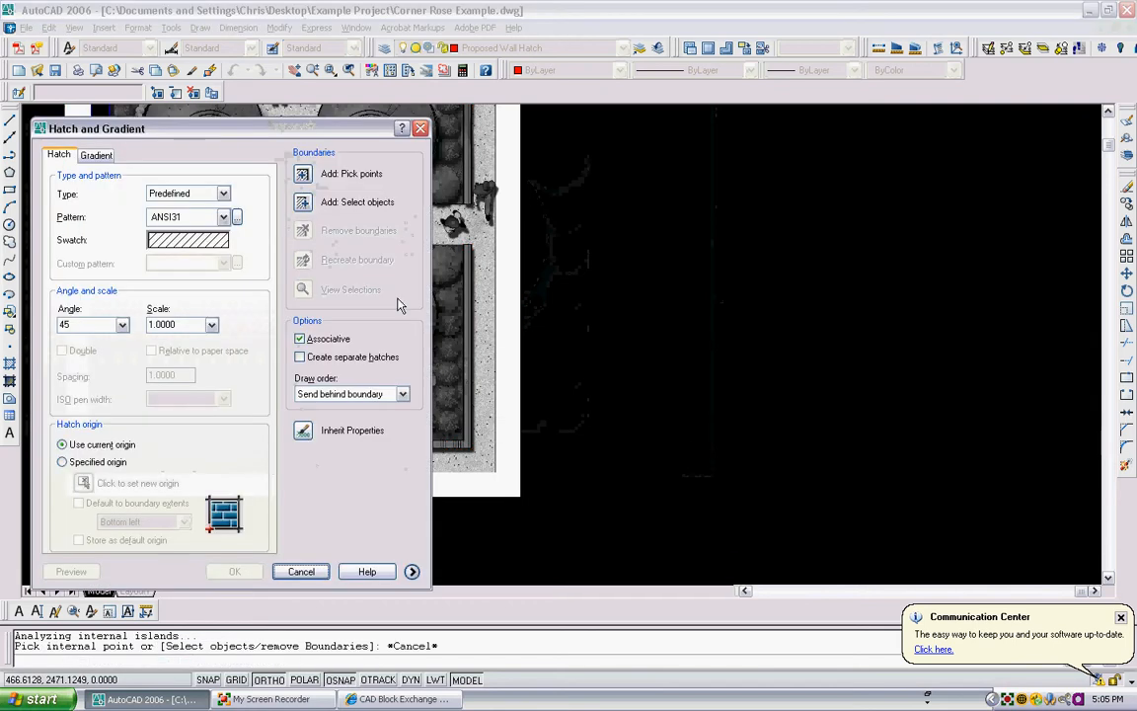
left_click(302, 174)
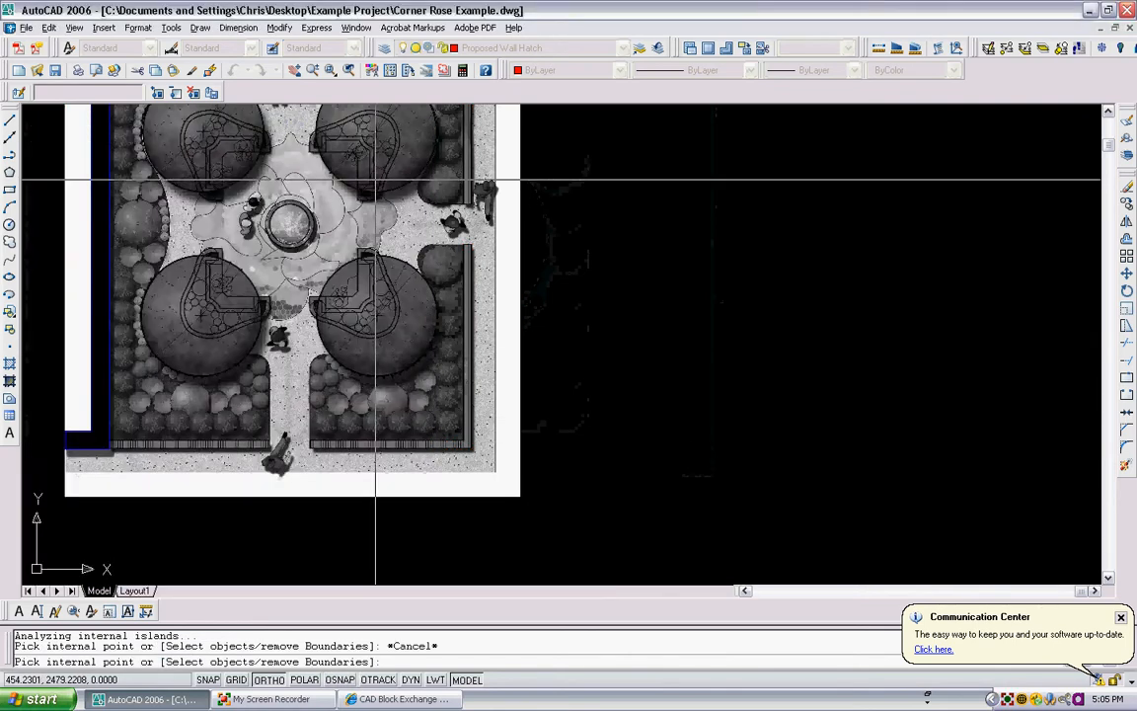
scroll(381, 258, "down", 3)
scroll(372, 168, "up", 3)
scroll(338, 241, "up", 3)
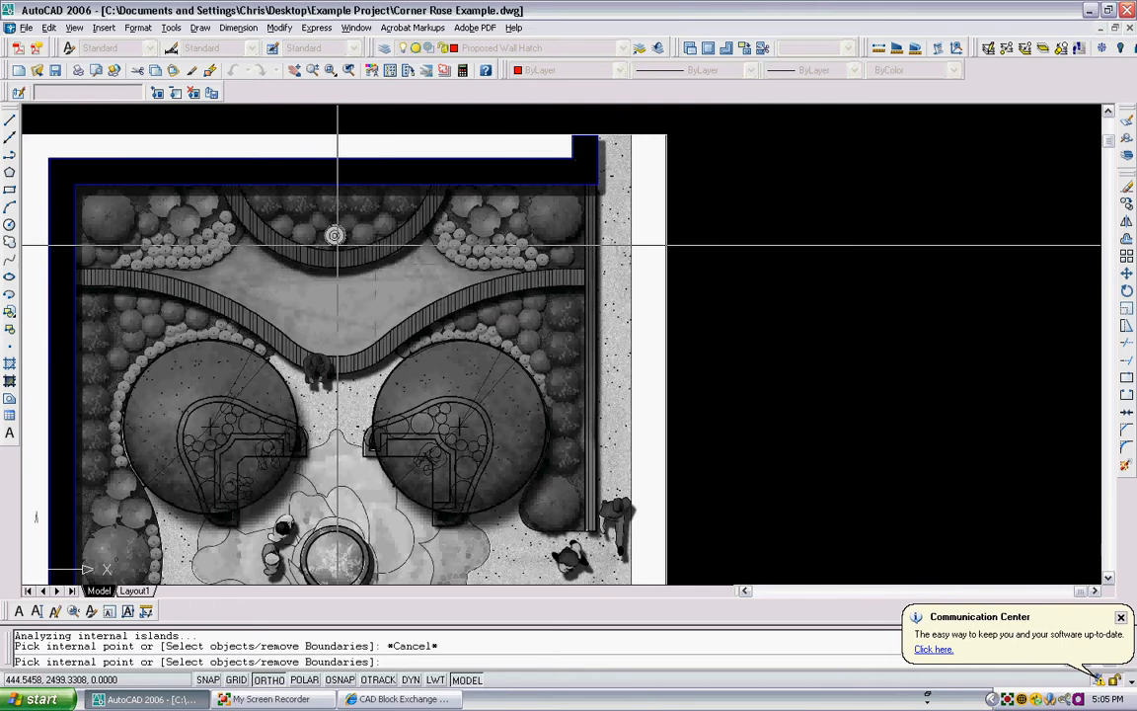
key("Escape")
key("Escape")
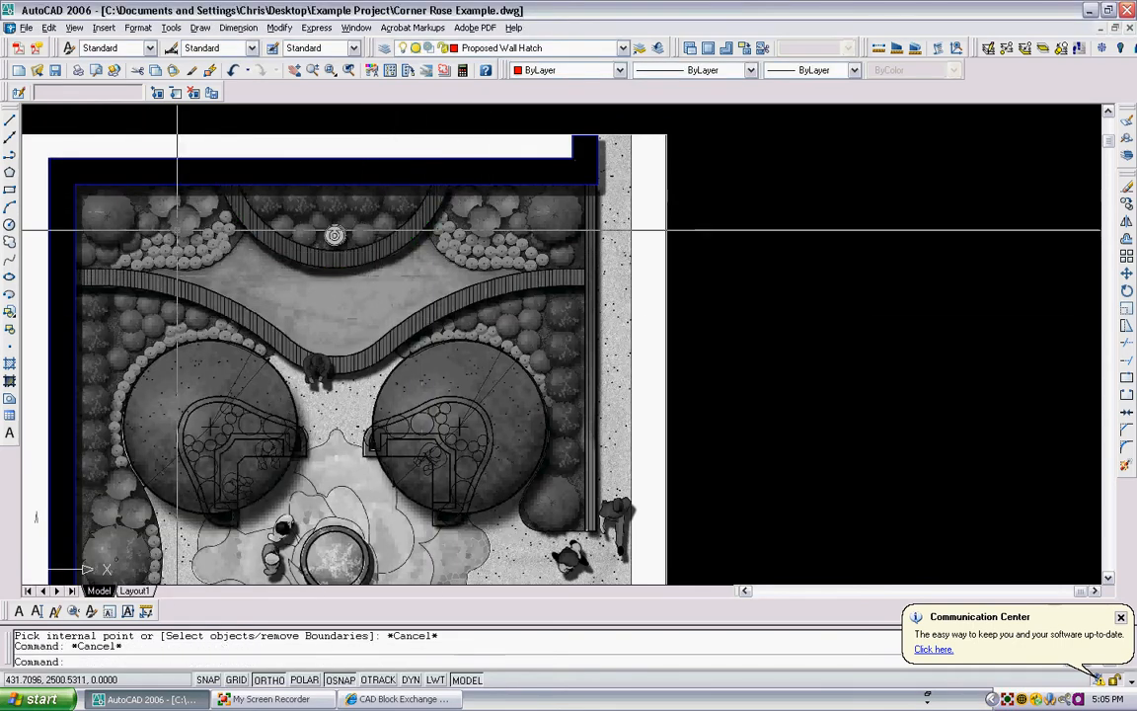
- Send the plan image to the back of the draw order and regenerate the model
scroll(173, 209, "down", 1)
middle_click_drag(203, 163, 340, 150)
scroll(335, 150, "down", 1)
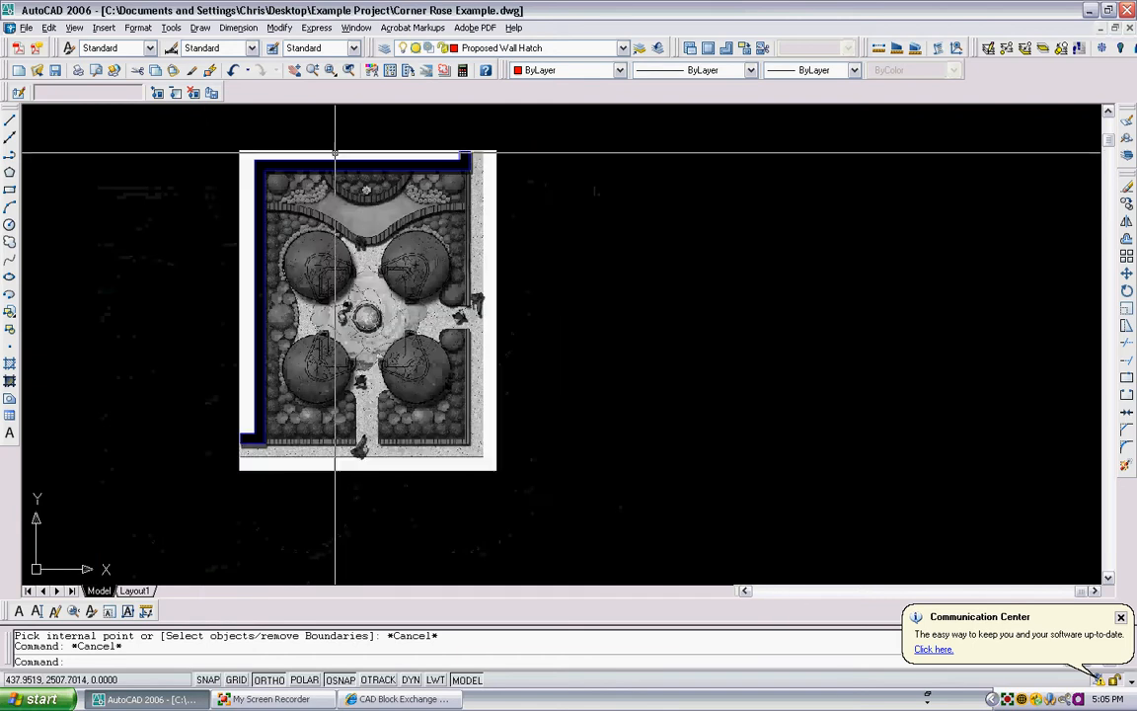
scroll(335, 150, "up", 1)
left_click(582, 166)
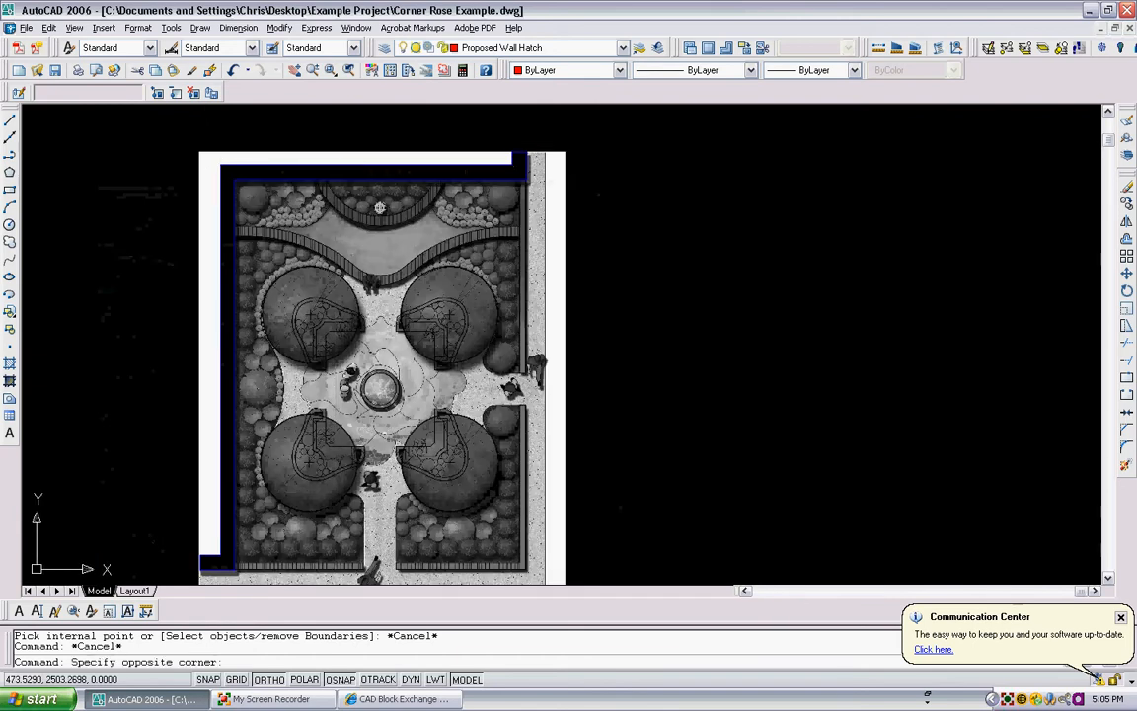
left_click(560, 164)
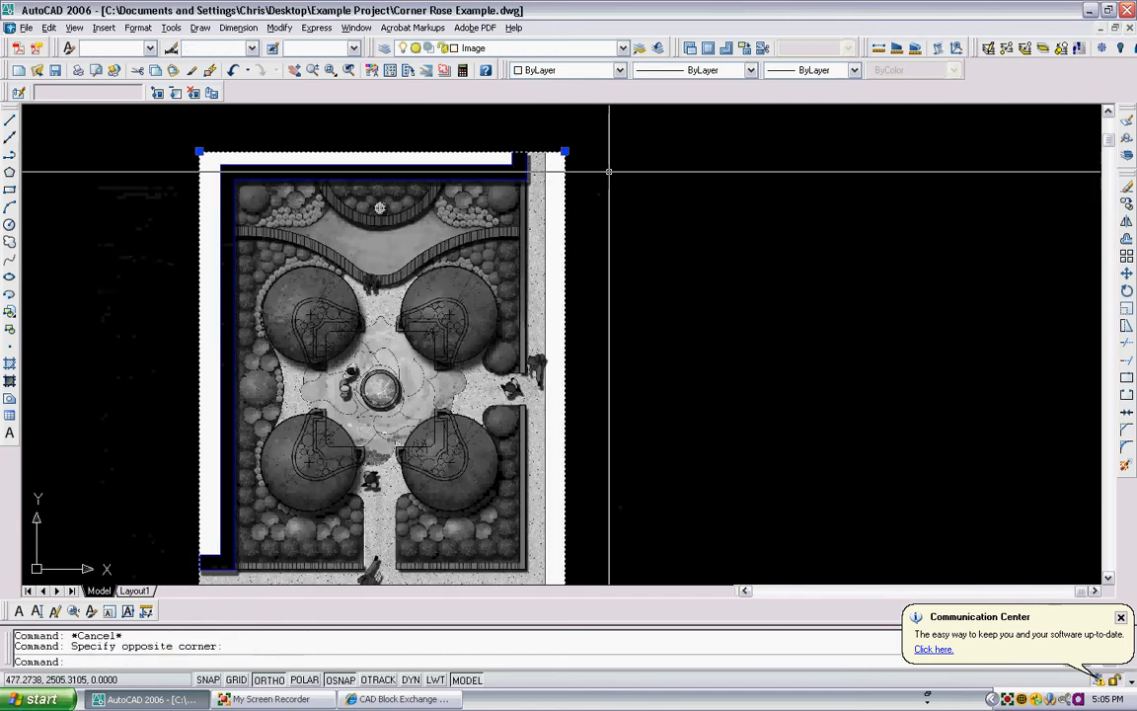
right_click(593, 177)
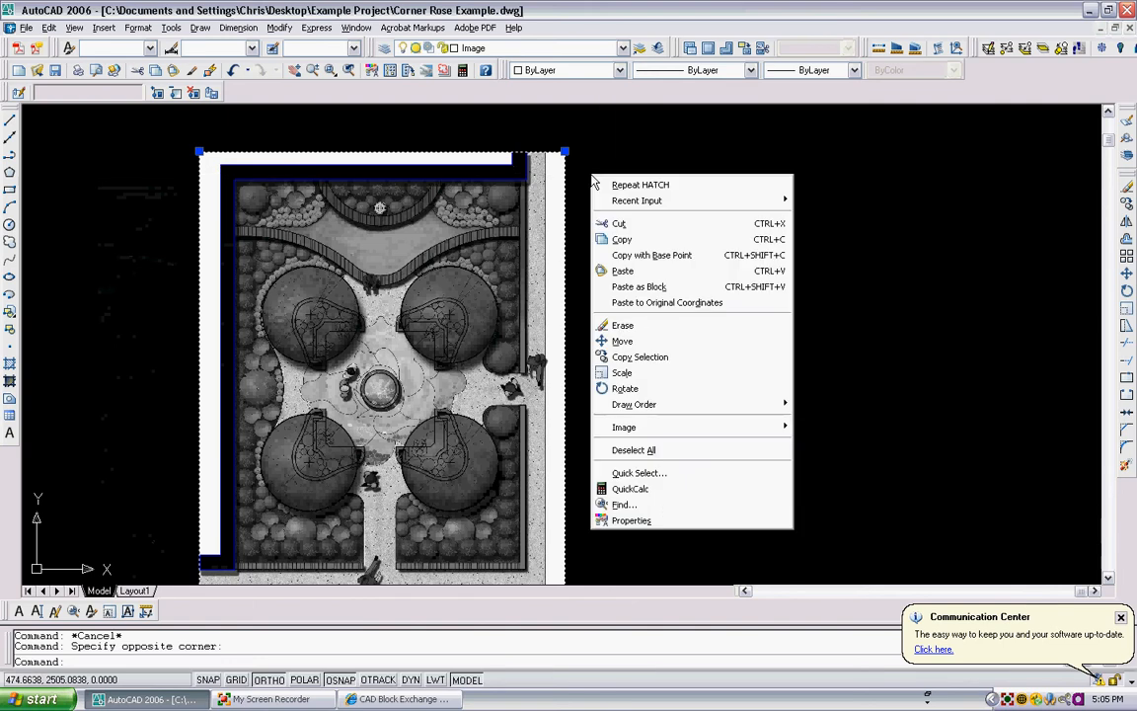
mouse_move(712, 413)
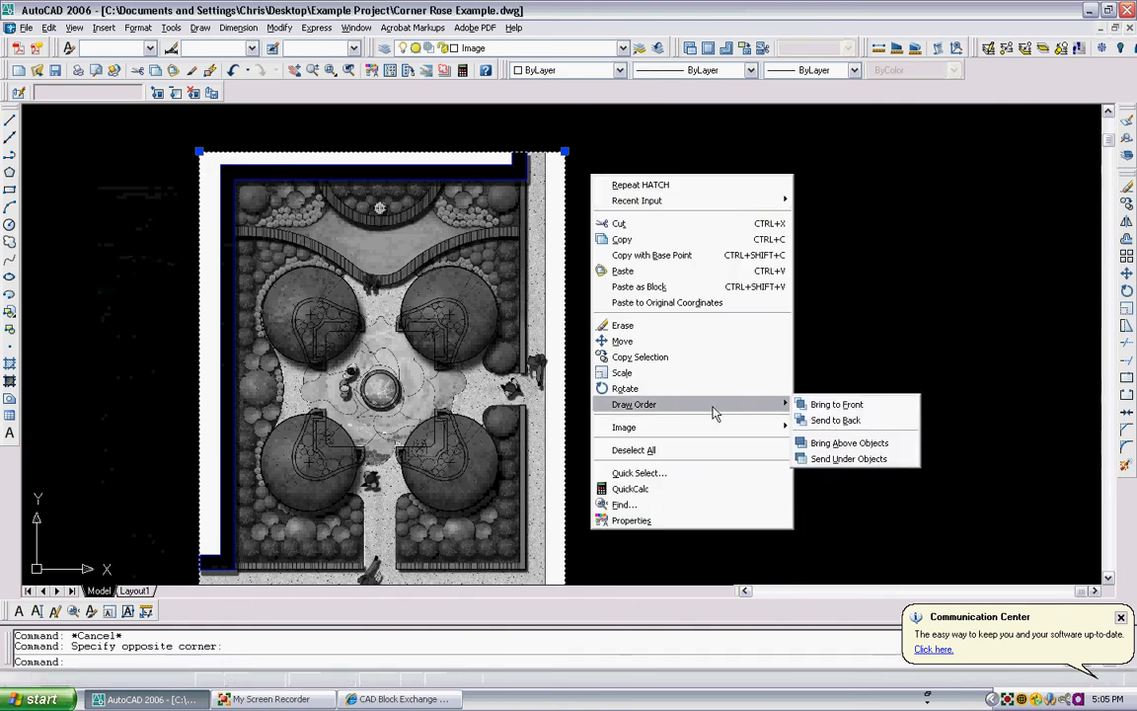
left_click(823, 419)
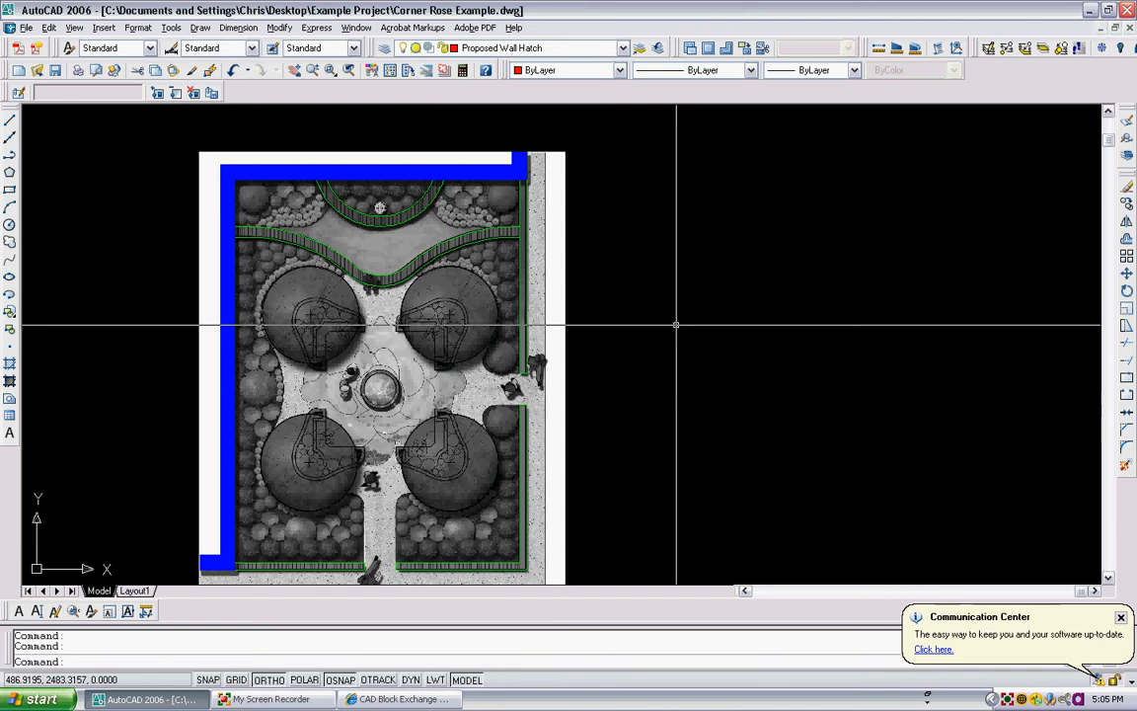
type("re")
key("Return")
scroll(424, 246, "up", 2)
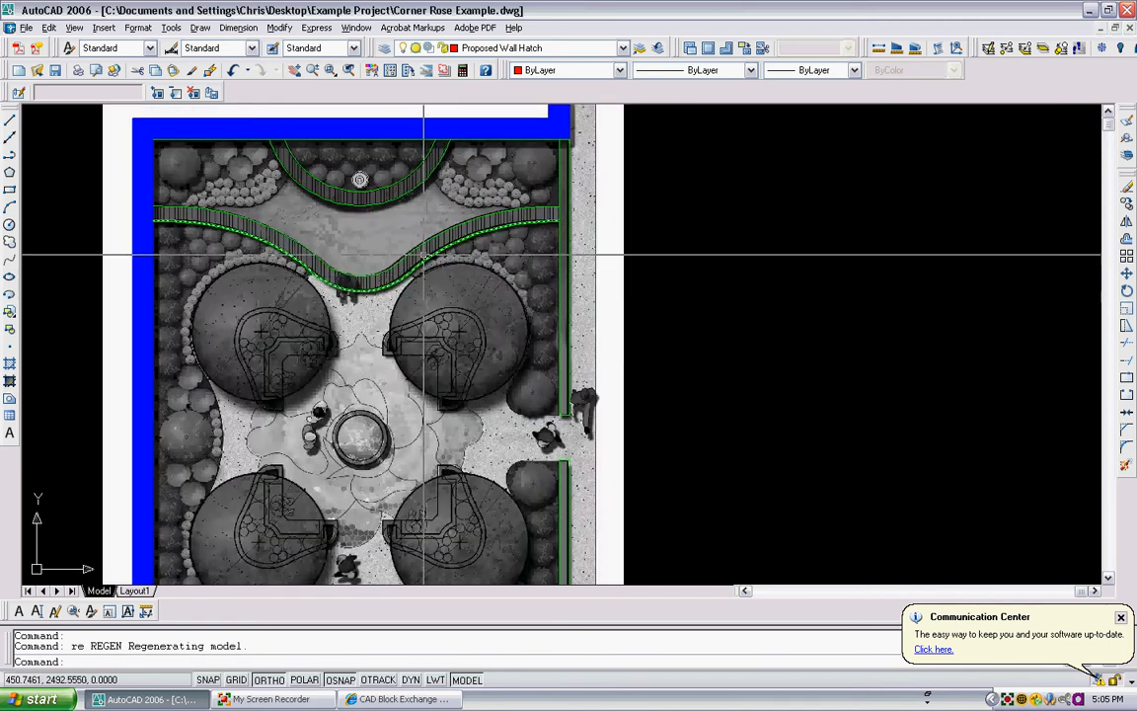
- Start a new hatch with the ANSI31 pattern
type("h")
key("Return")
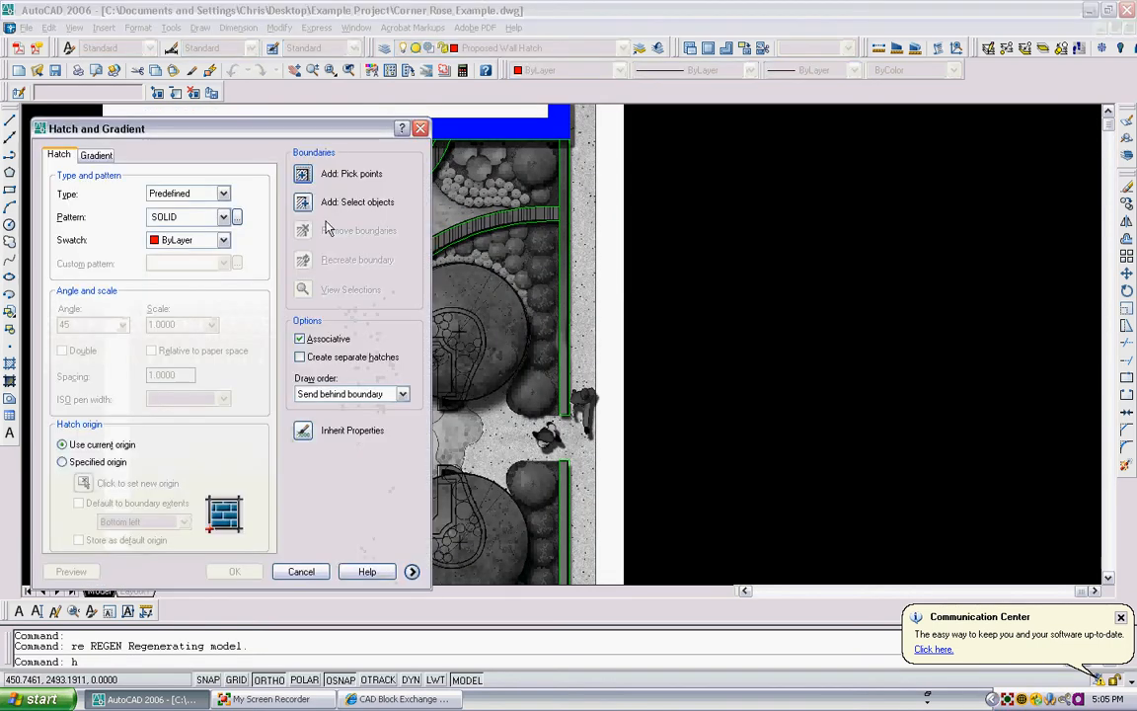
left_click(236, 216)
left_click(209, 154)
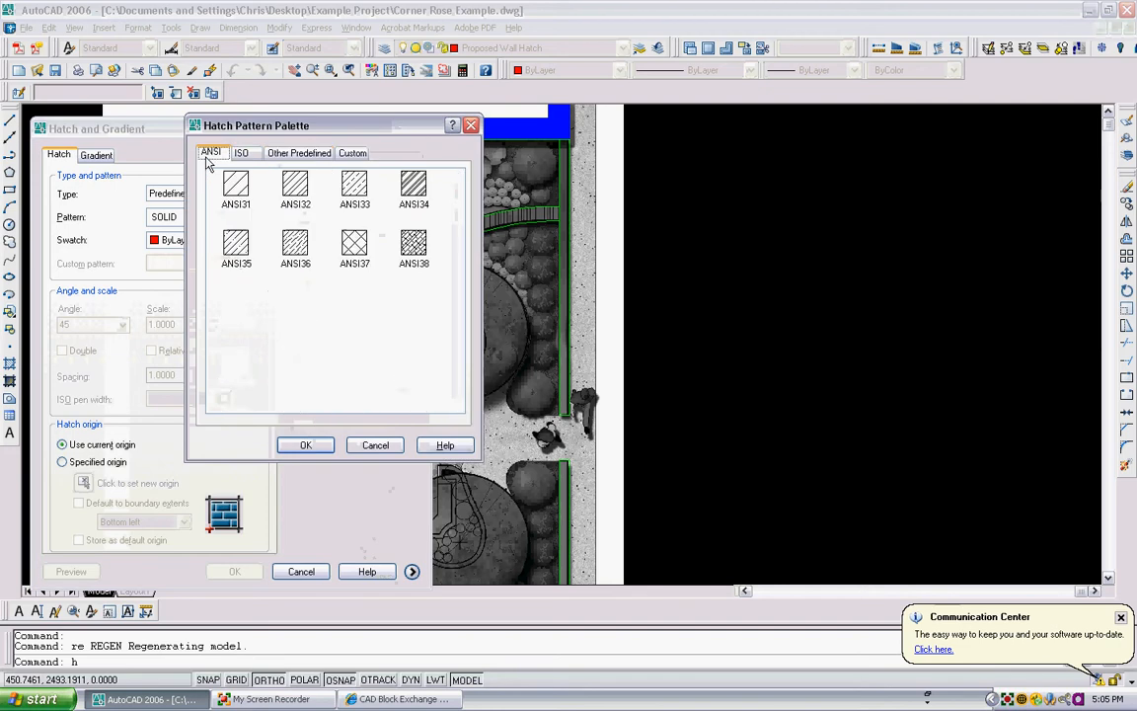
left_click(233, 186)
left_click(305, 445)
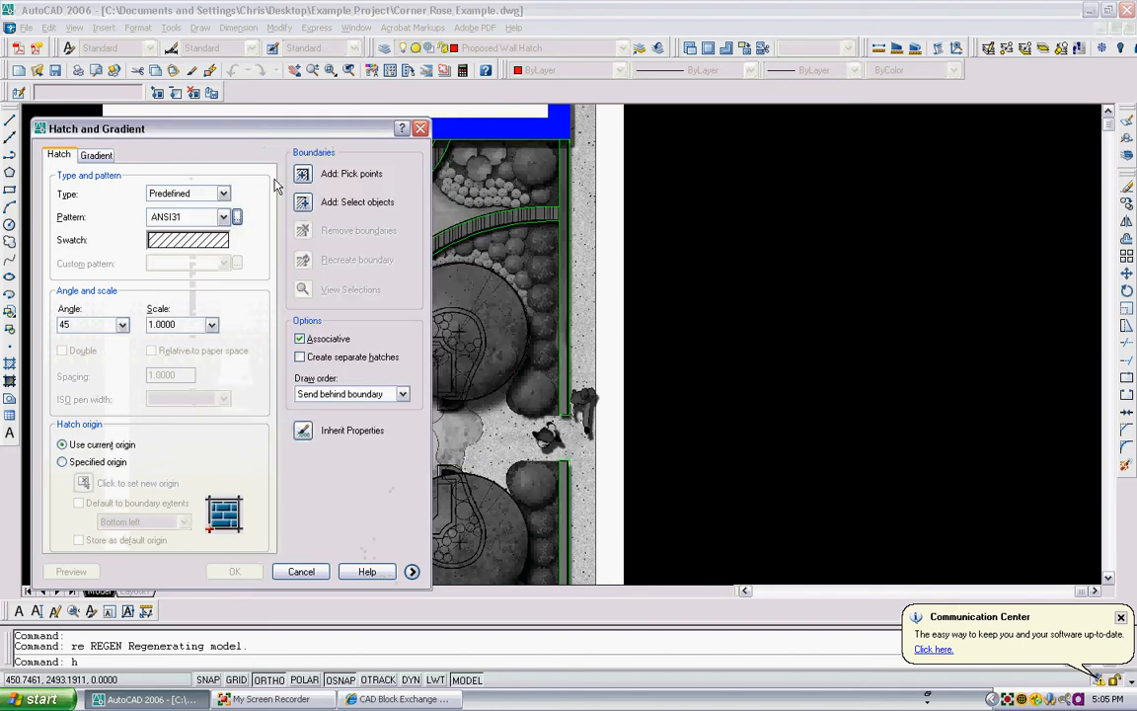
- Try to hatch the curved seat walls and the right and bottom perimeter walls by picking points inside them
left_click(302, 175)
left_click(400, 189)
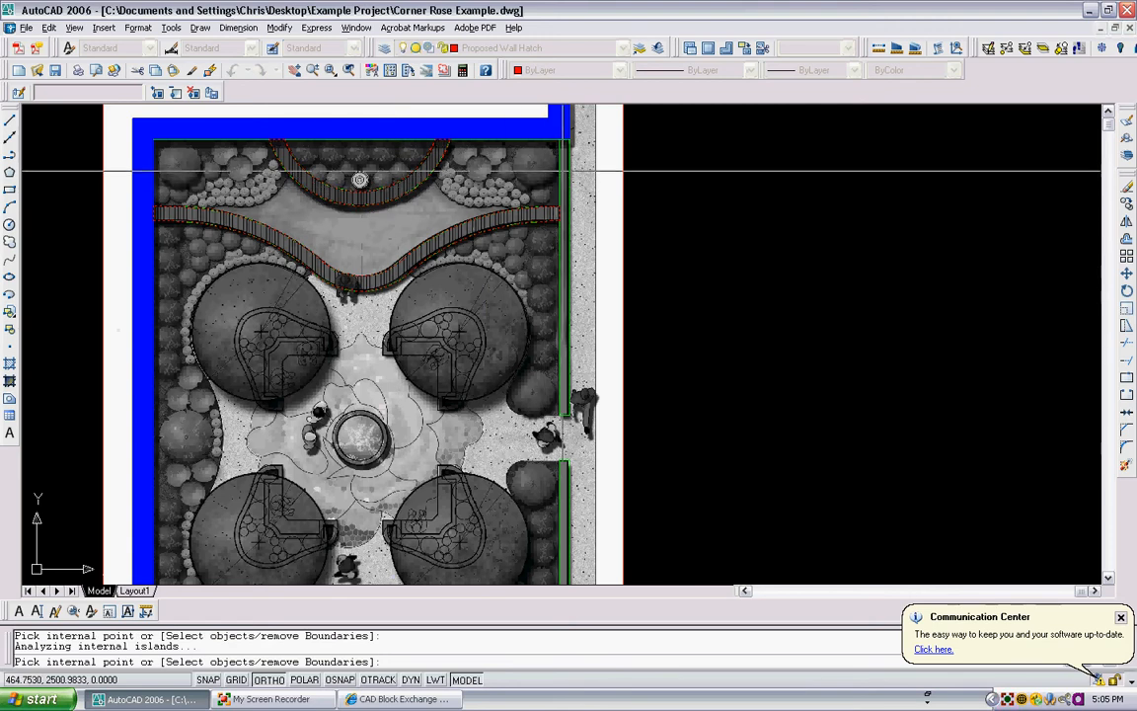
scroll(553, 305, "down", 1)
middle_click_drag(554, 305, 525, 238)
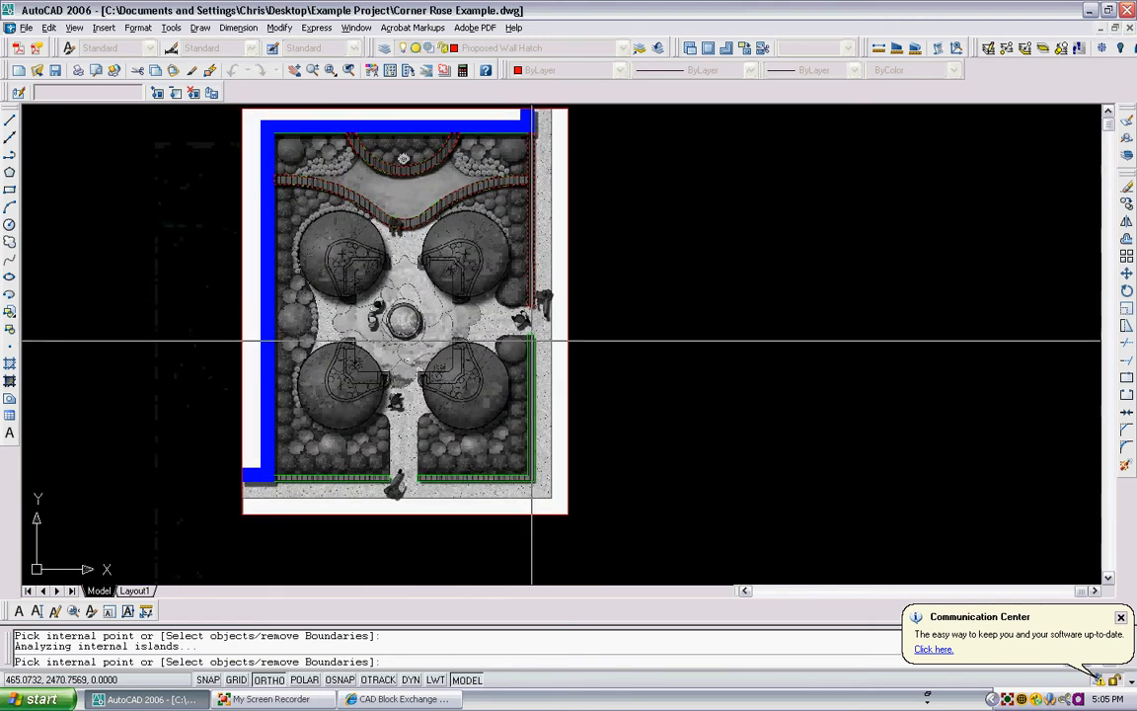
left_click(369, 483)
left_click(567, 365)
scroll(371, 484, "up", 4)
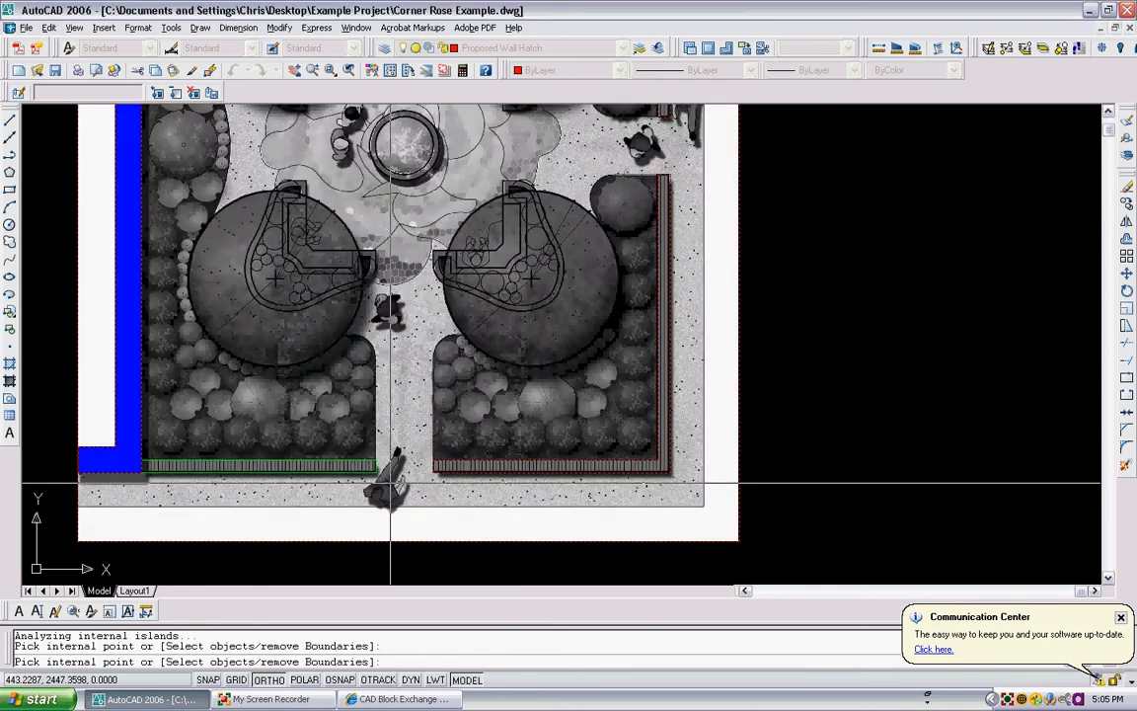
scroll(397, 346, "down", 3)
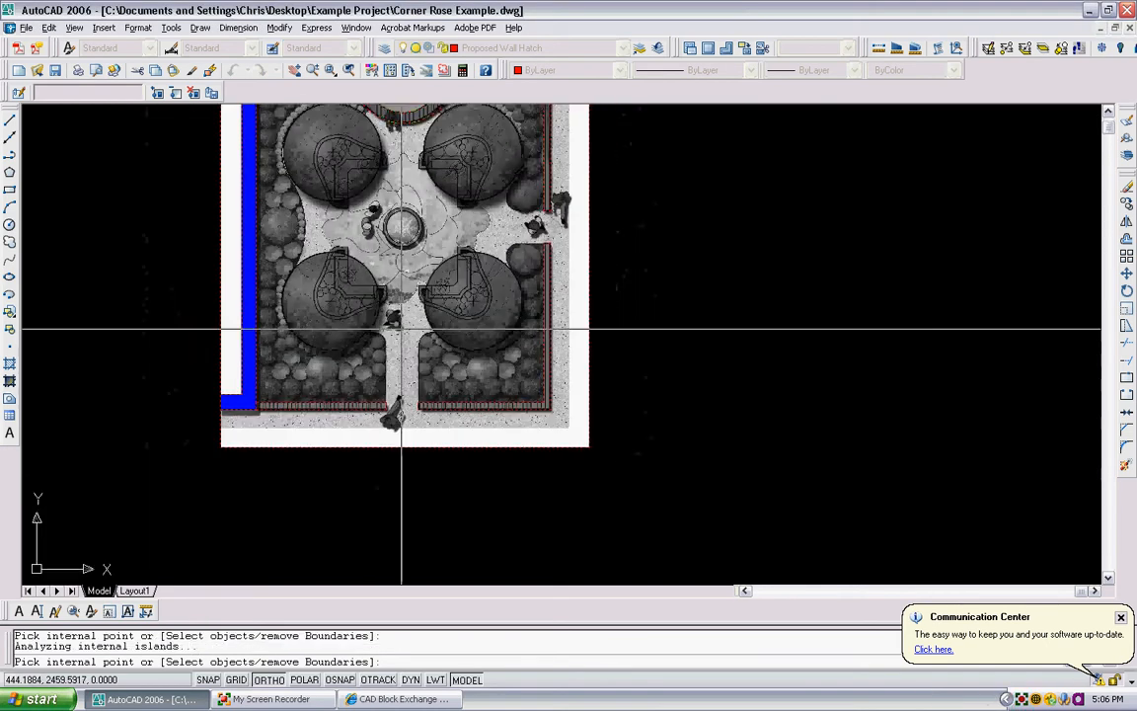
key("Return")
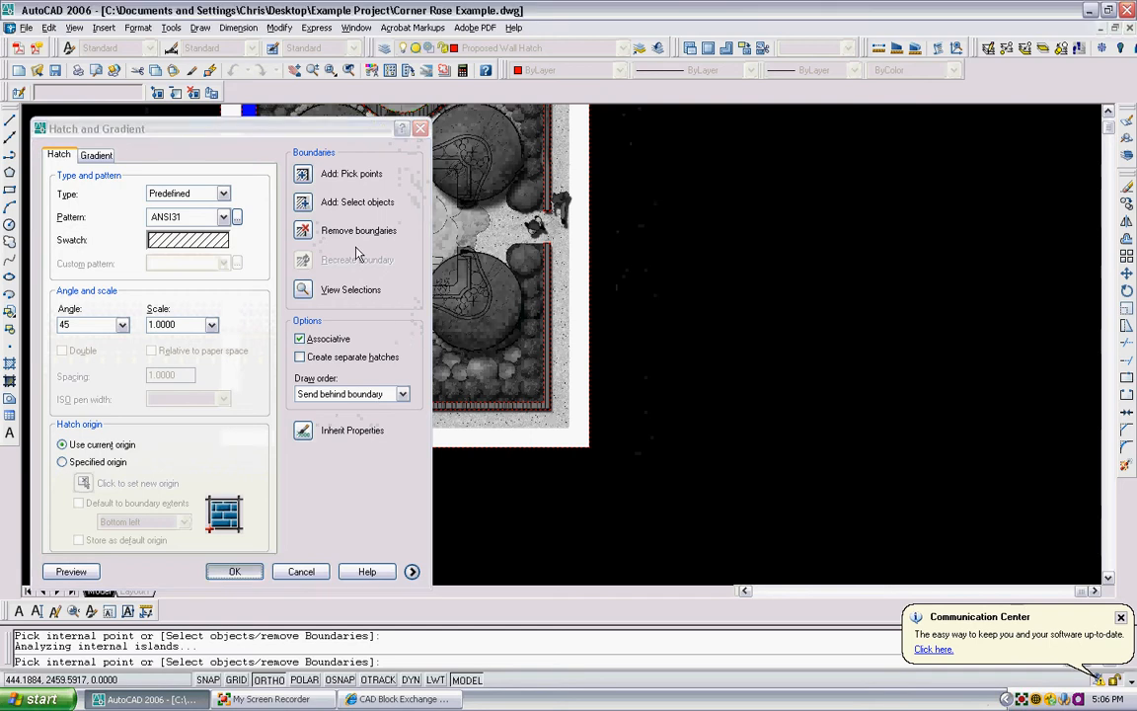
key("Escape")
- Unload the Corner Rose BW image from the drawing
scroll(389, 284, "down", 3)
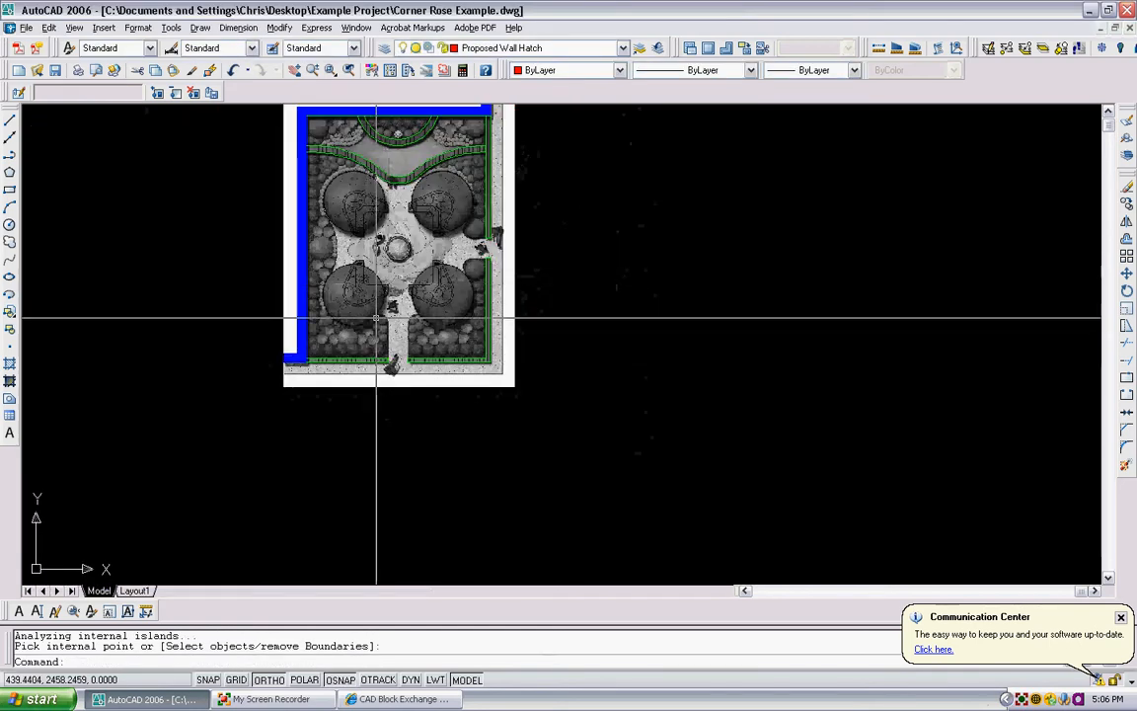
type("im")
key("Return")
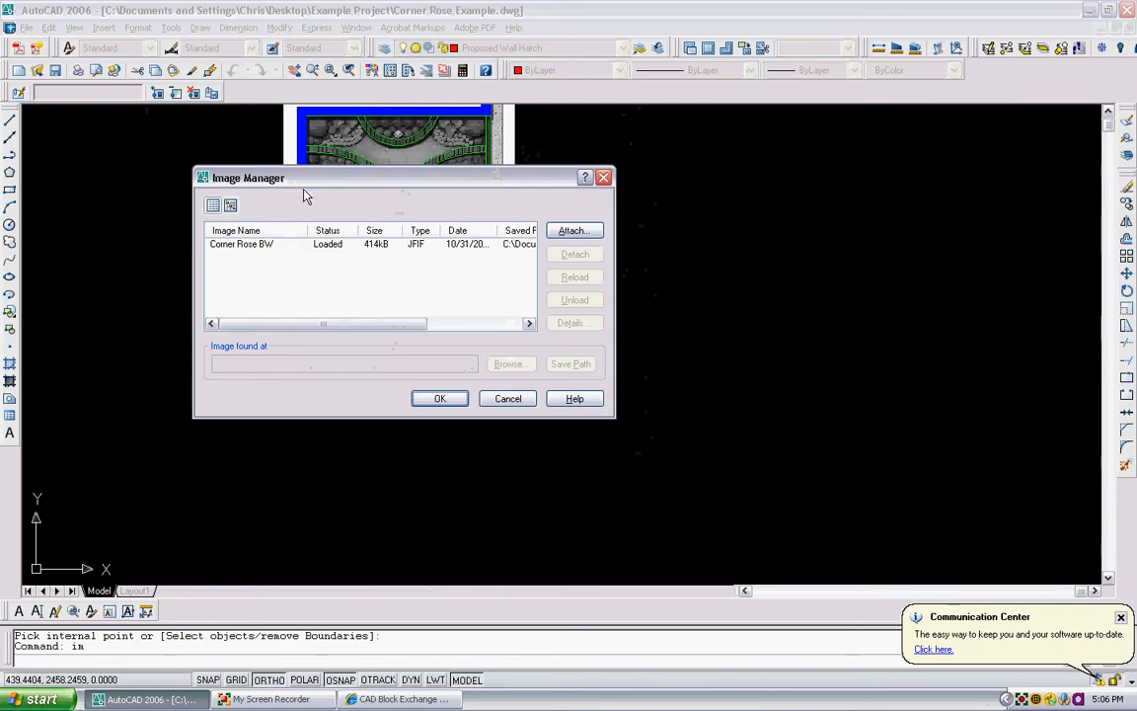
left_click(241, 244)
left_click(590, 300)
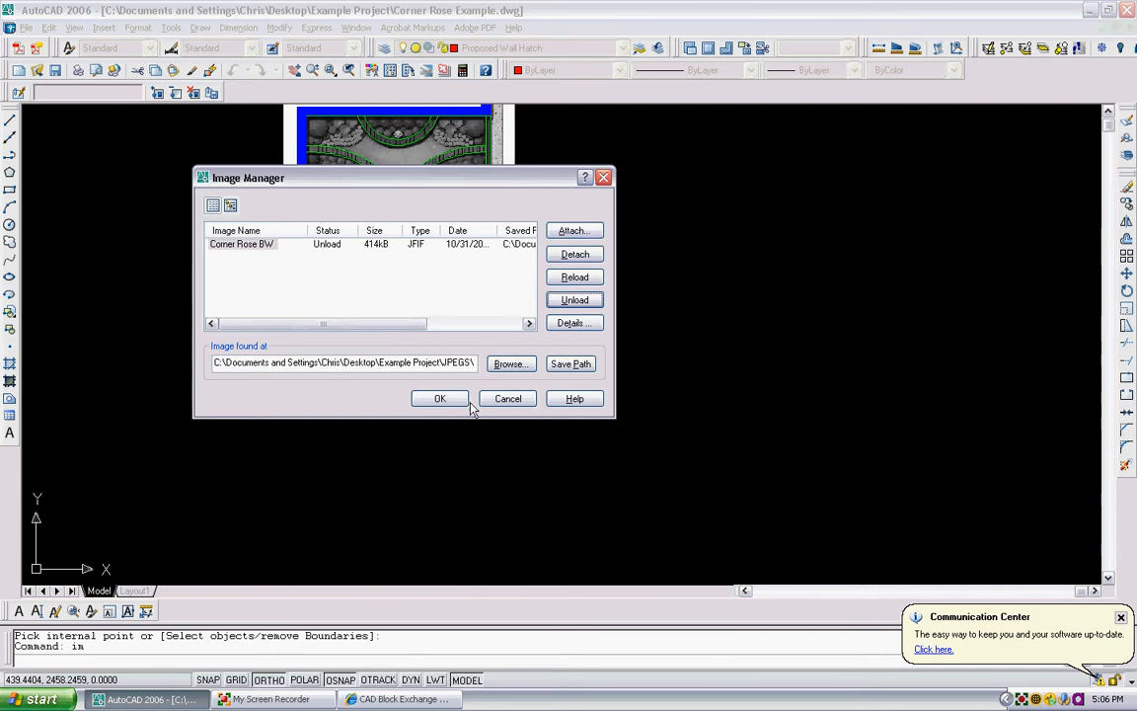
left_click(441, 400)
- Erase the red hatch that spills out of the walls into the surrounding areas
scroll(360, 175, "up", 3)
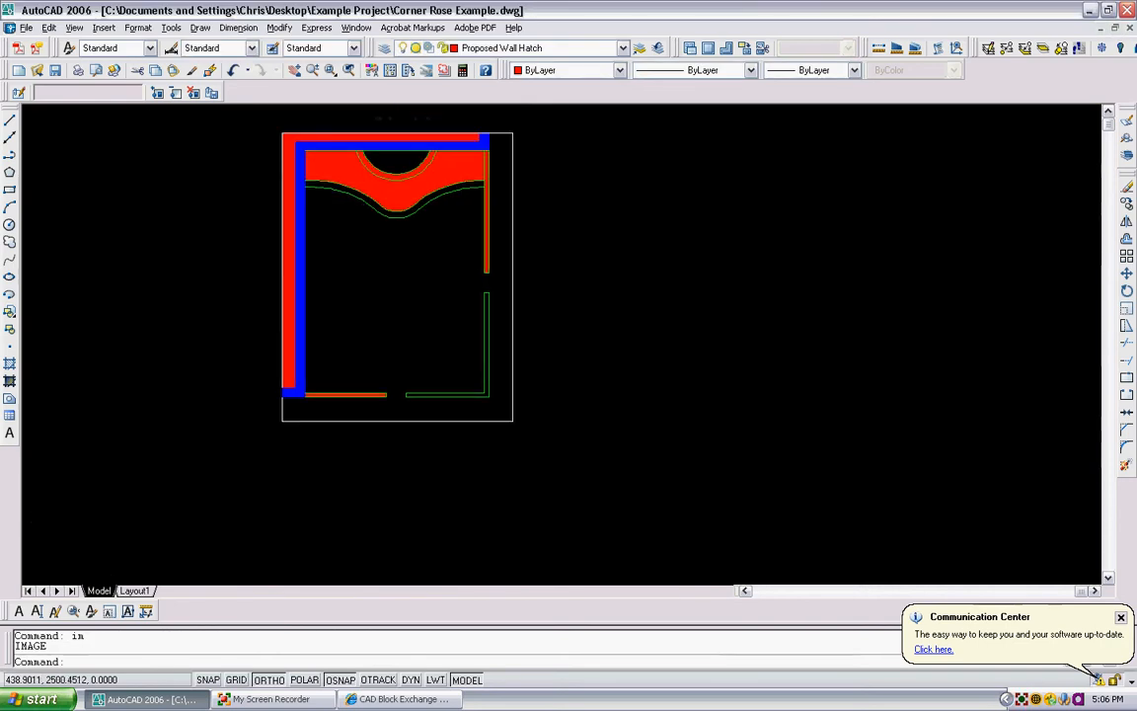
left_click(318, 161)
key("Delete")
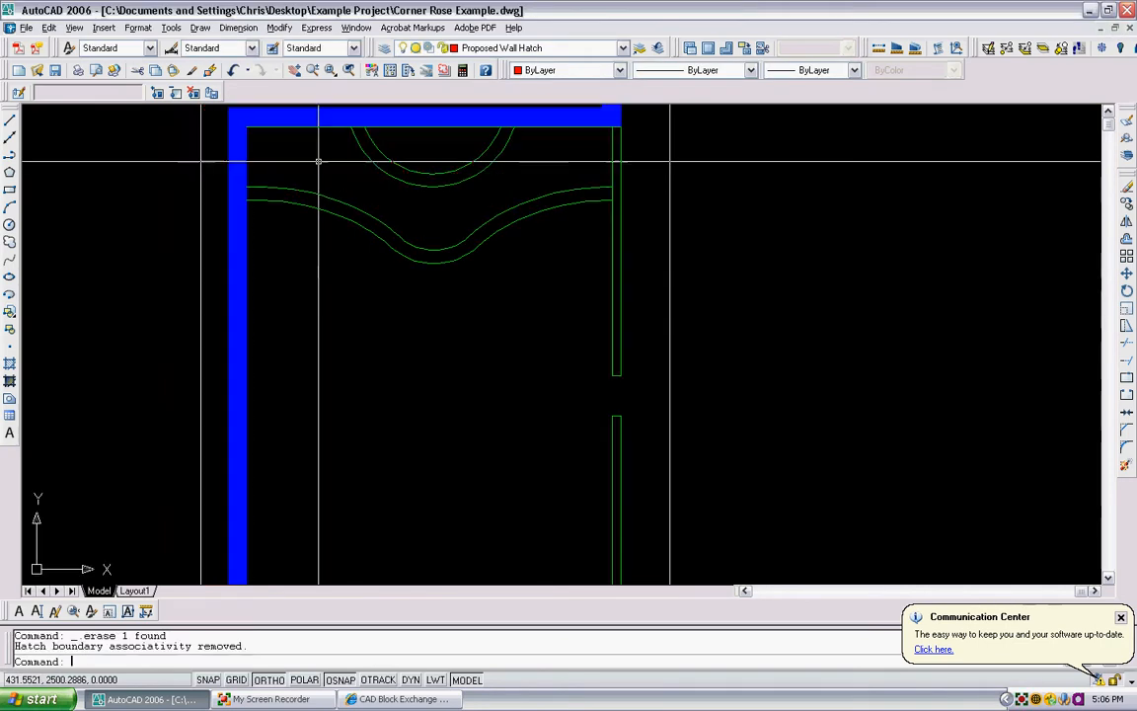
- Examine the curved seat walls and their junctions with the perimeter walls for gaps in the hatch boundaries
scroll(348, 145, "up", 1)
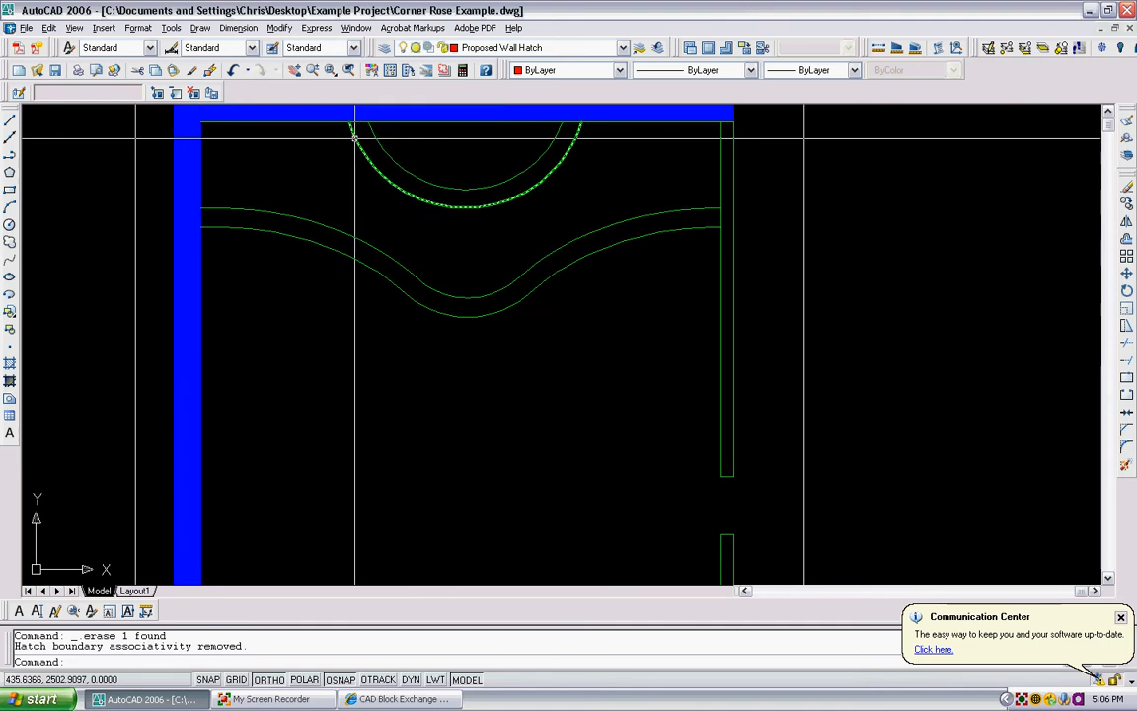
scroll(361, 158, "down", 4)
scroll(515, 176, "up", 2)
scroll(386, 177, "up", 4)
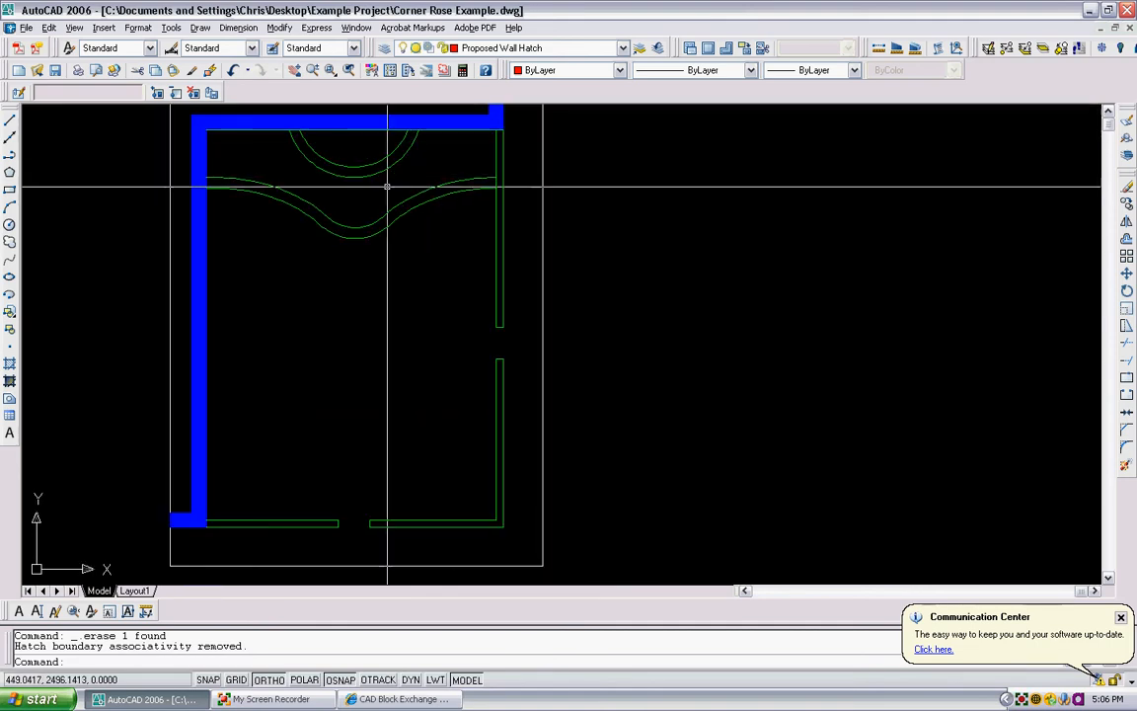
scroll(547, 177, "up", 2)
scroll(547, 177, "down", 5)
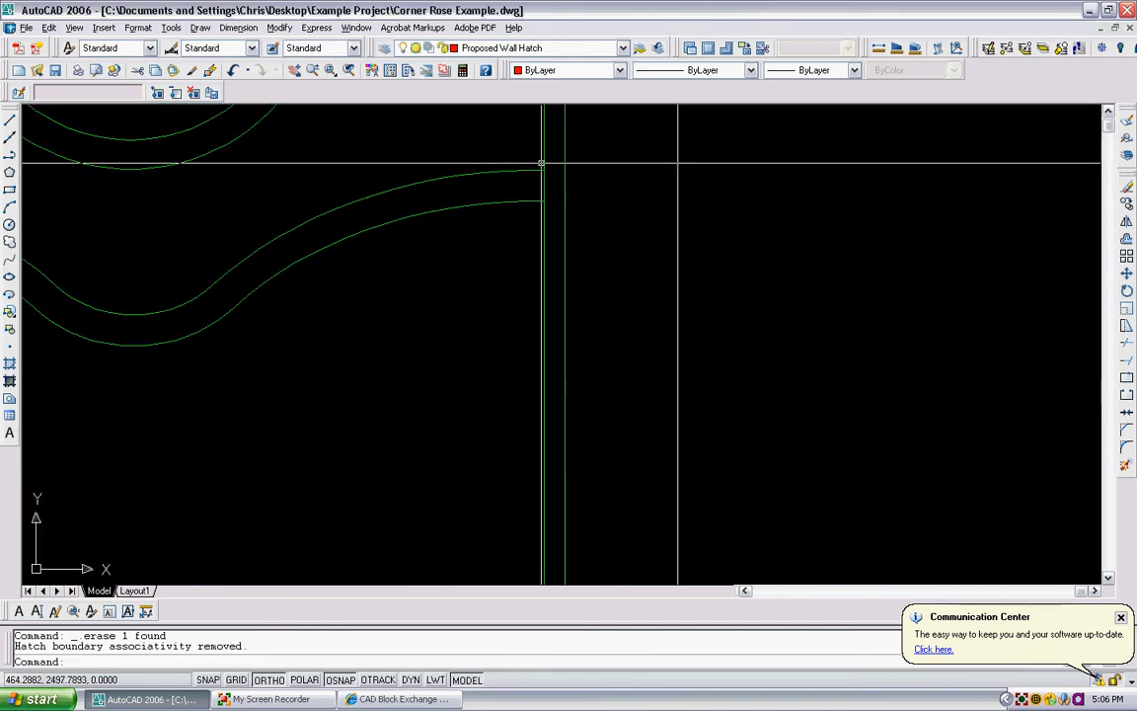
scroll(330, 184, "up", 3)
scroll(428, 250, "down", 4)
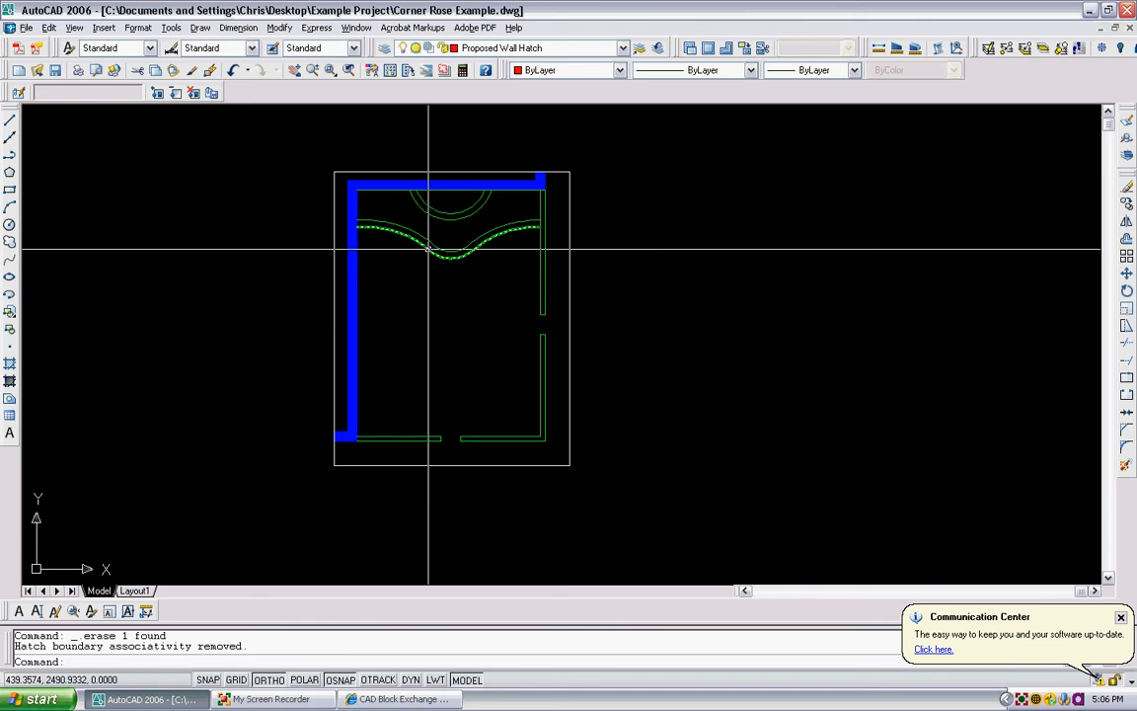
- Isolate the Proposed Wall layer by picking the lower curved wall line
type("layiso")
key("Return")
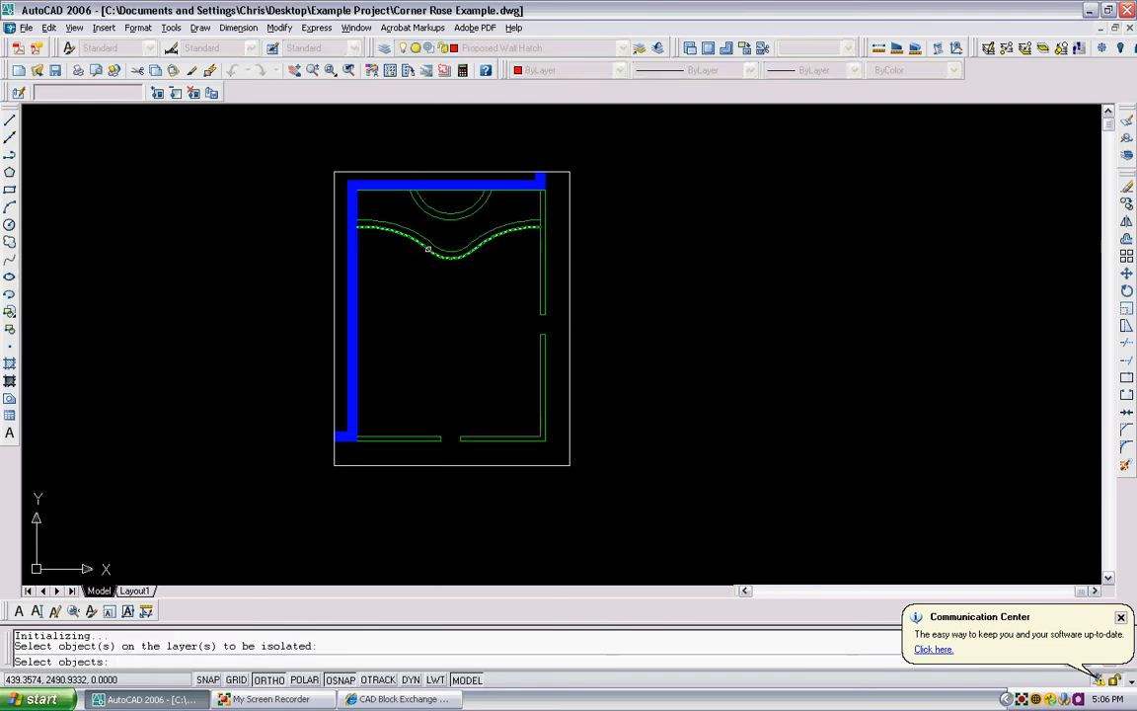
left_click(428, 249)
key("Return")
- Close the open left end of the lower curved wall with a short polyline between its two edges
scroll(360, 206, "up", 3)
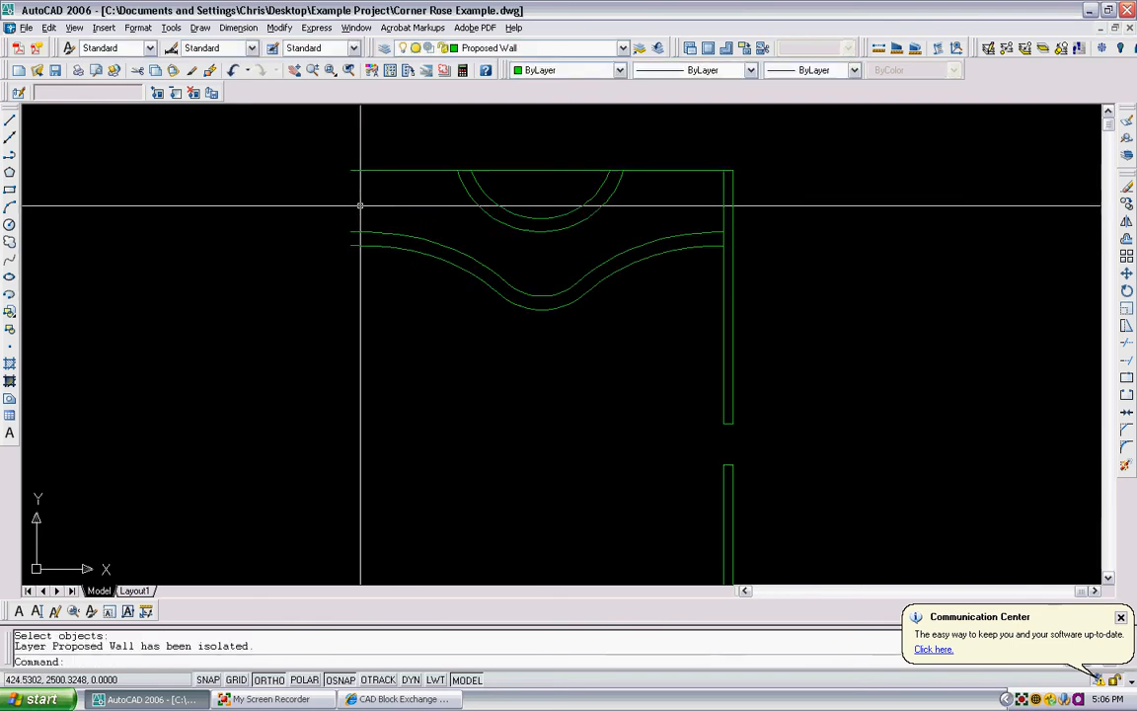
type("pl")
key("Return")
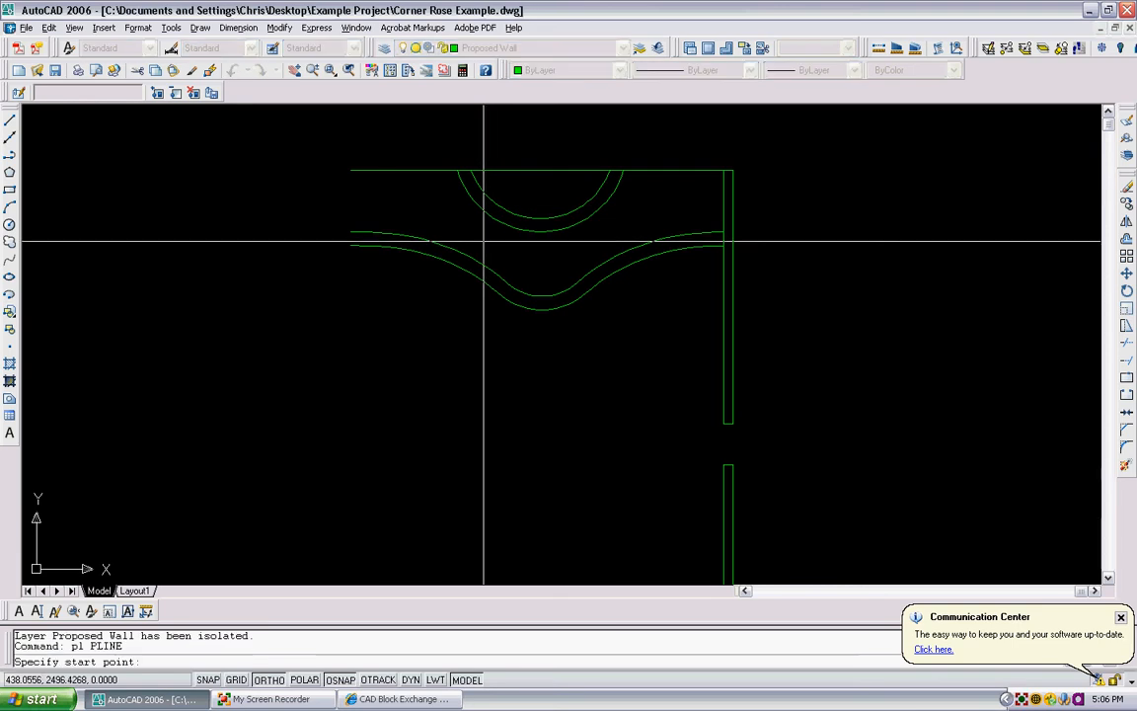
left_click(351, 243)
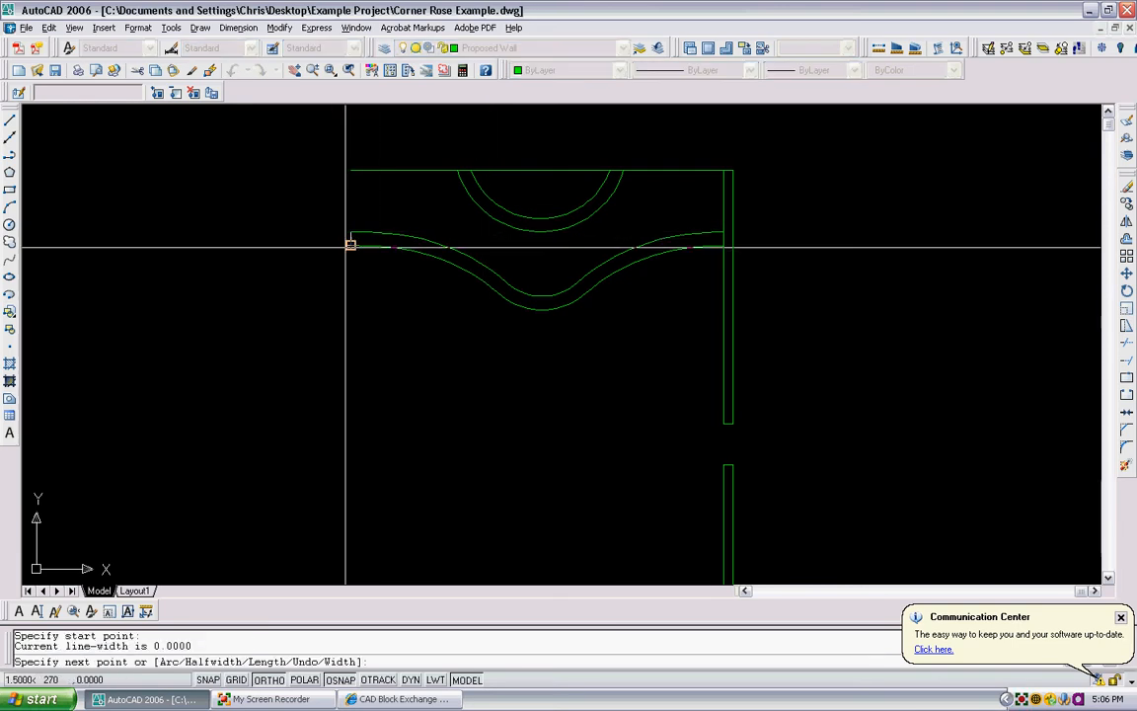
left_click(345, 247)
key("Return")
- Close the open left end of the bottom perimeter wall with a short polyline between its two edges
scroll(376, 213, "down", 2)
middle_click_drag(402, 279, 428, 213)
scroll(391, 336, "up", 4)
key("Return")
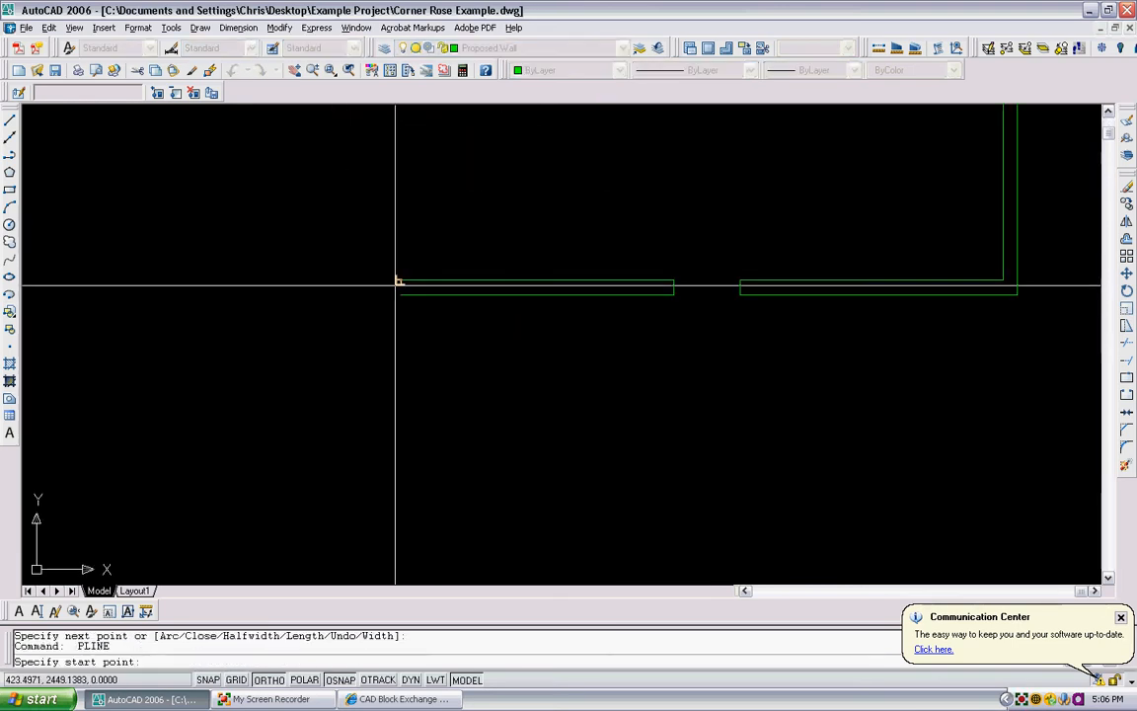
scroll(398, 280, "up", 3)
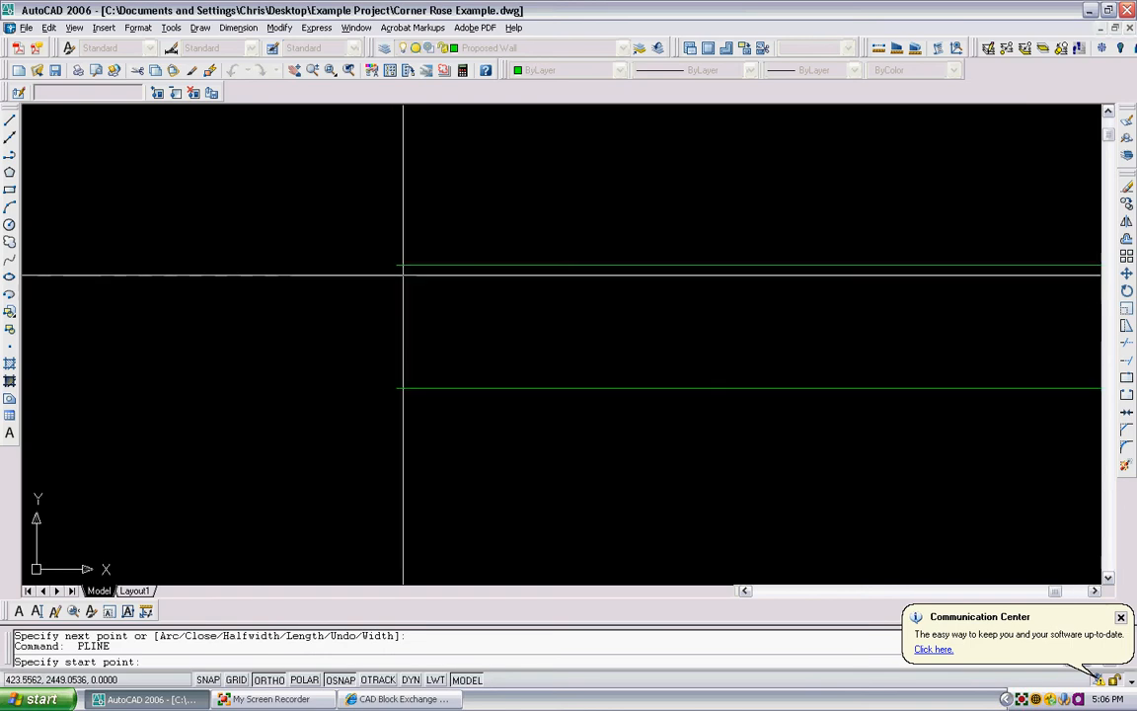
left_click(397, 265)
left_click(396, 388)
key("Return")
scroll(449, 317, "down", 5)
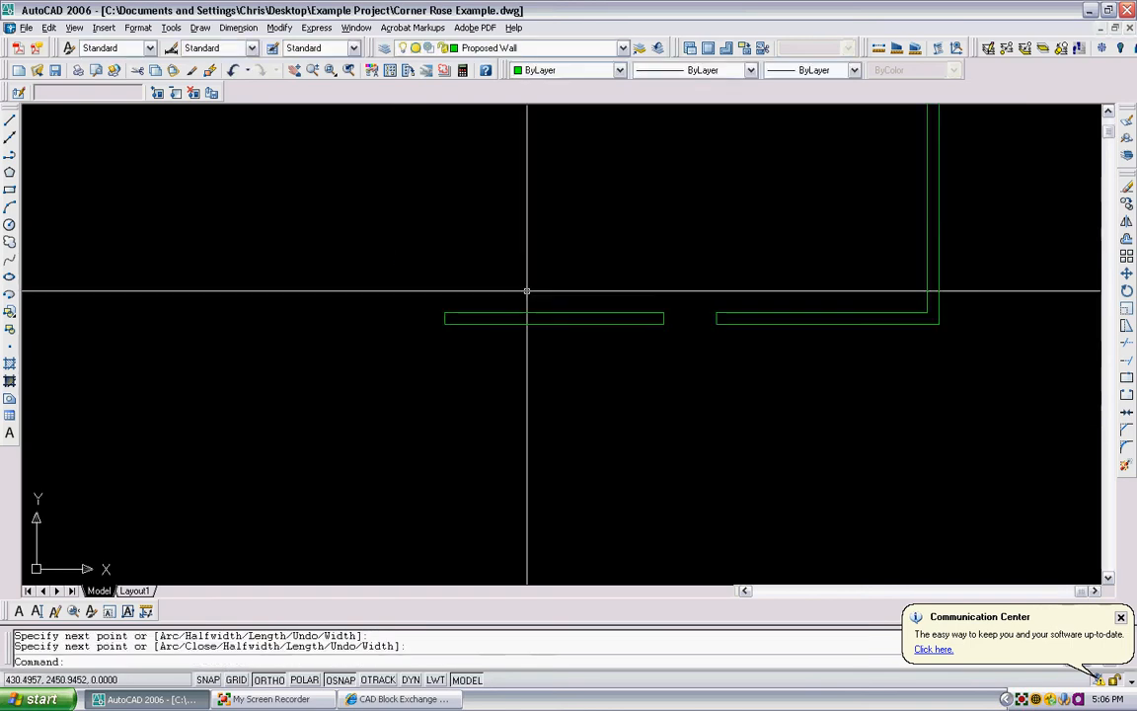
- Hatch both curved walls and all right and bottom perimeter wall segments with the ANSI31 pattern by picking points inside them
scroll(527, 291, "down", 5)
middle_click_drag(718, 173, 678, 290)
scroll(652, 180, "up", 2)
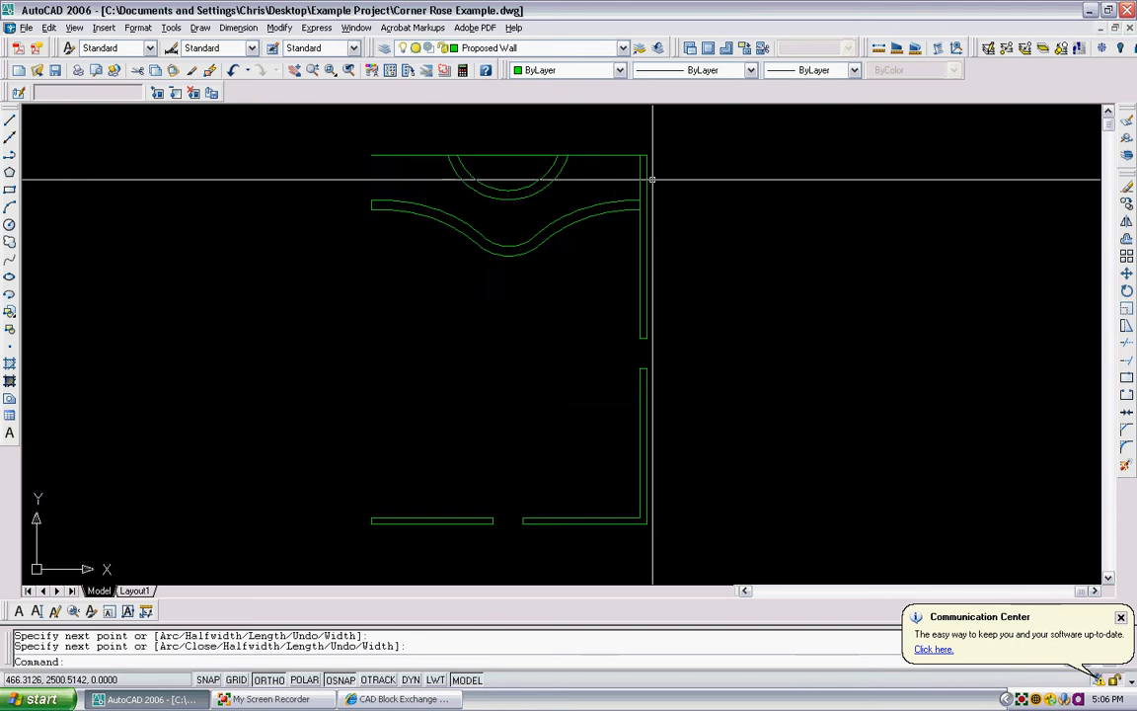
scroll(569, 304, "down", 2)
type("h")
key("Return")
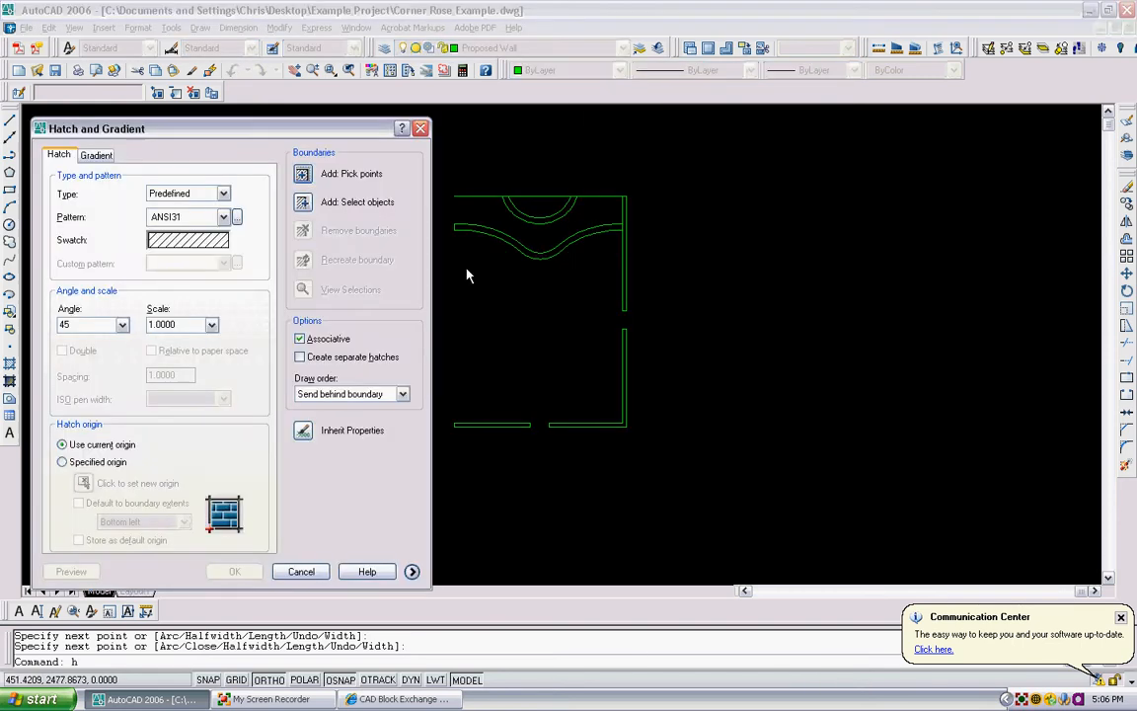
left_click(322, 173)
scroll(481, 173, "up", 3)
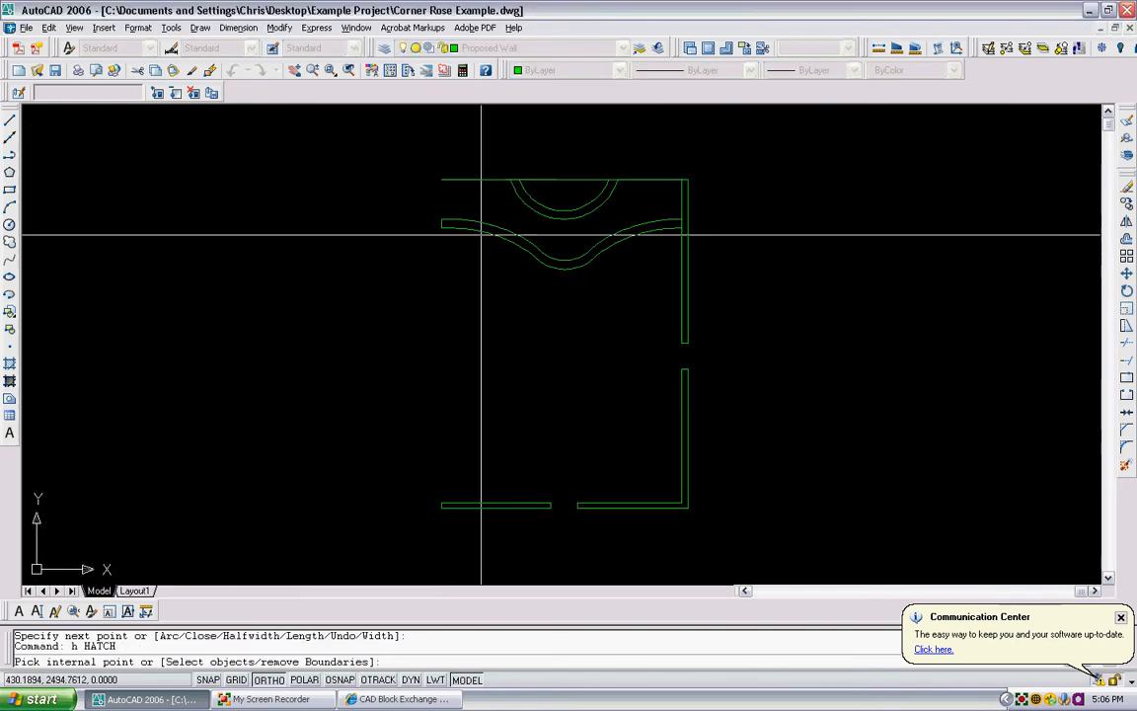
left_click(542, 176)
scroll(632, 246, "down", 2)
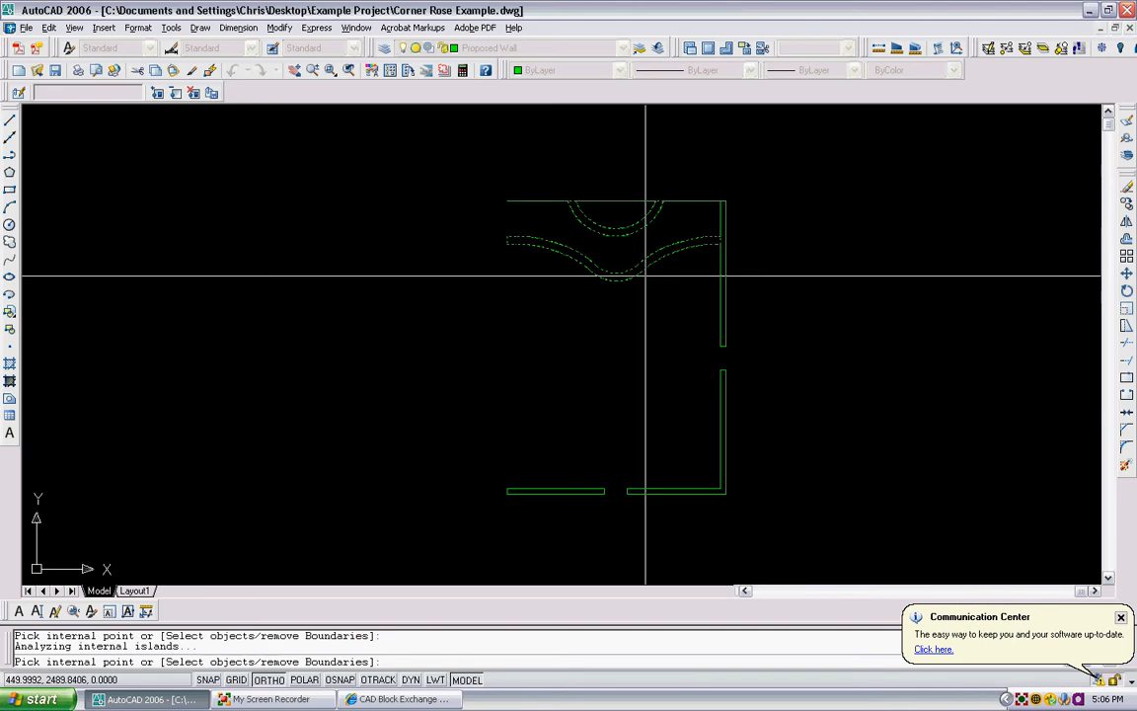
left_click(724, 395)
key("Return")
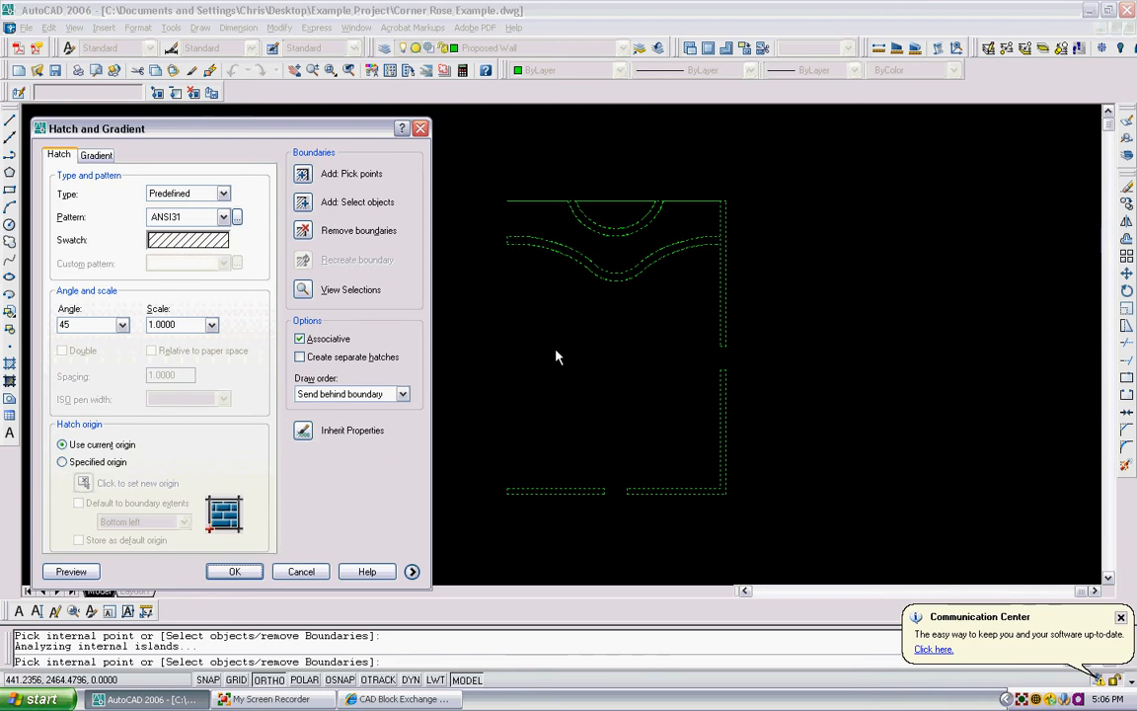
key("Return")
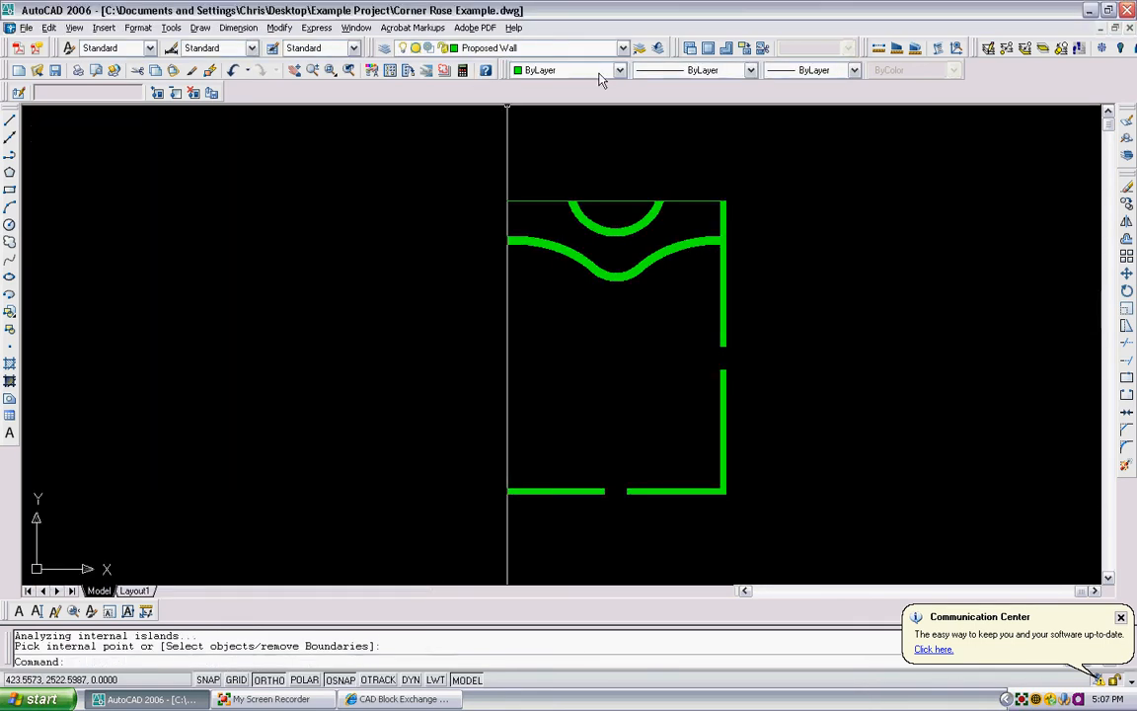
- Turn all drawing layers back on
scroll(611, 153, "up", 2)
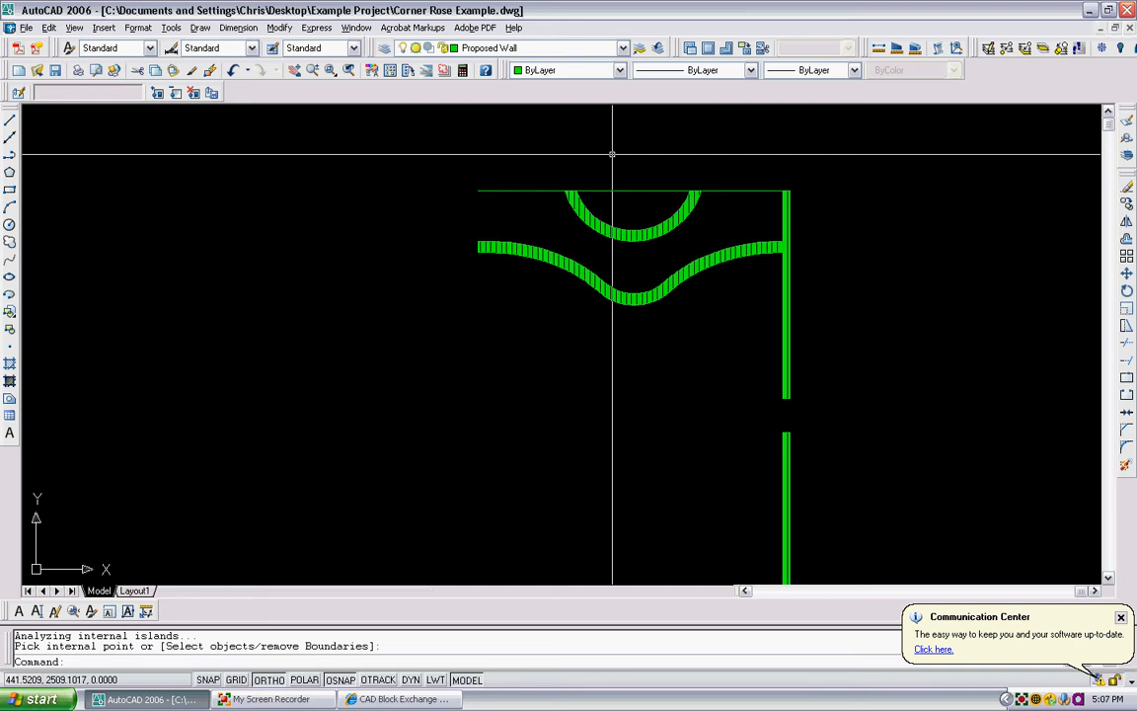
type("layon")
key("Return")
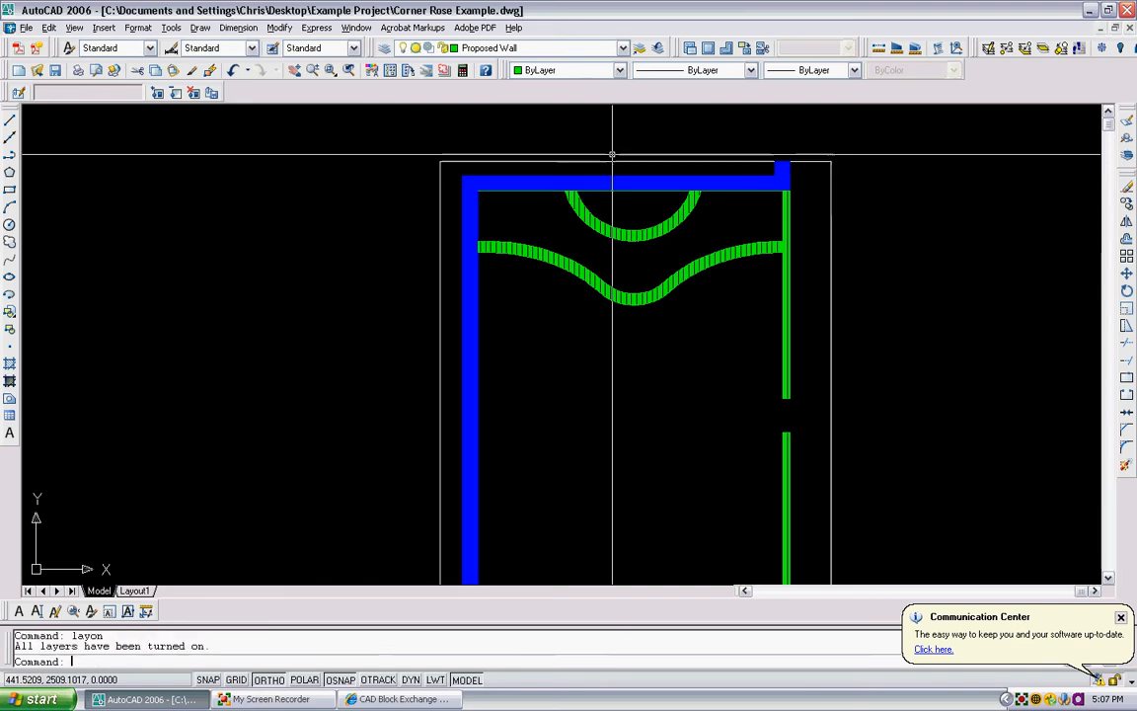
- Move the new wall hatch to the Proposed Wall Hatch layer and clear the selection
scroll(600, 209, "up", 3)
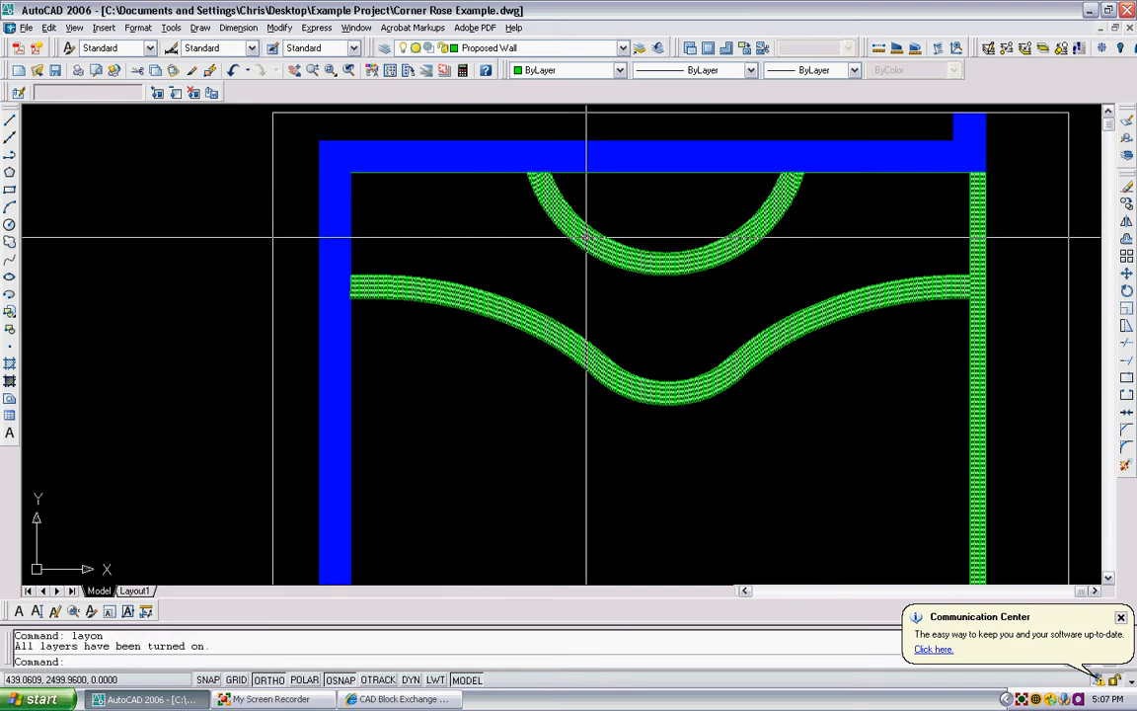
left_click(623, 49)
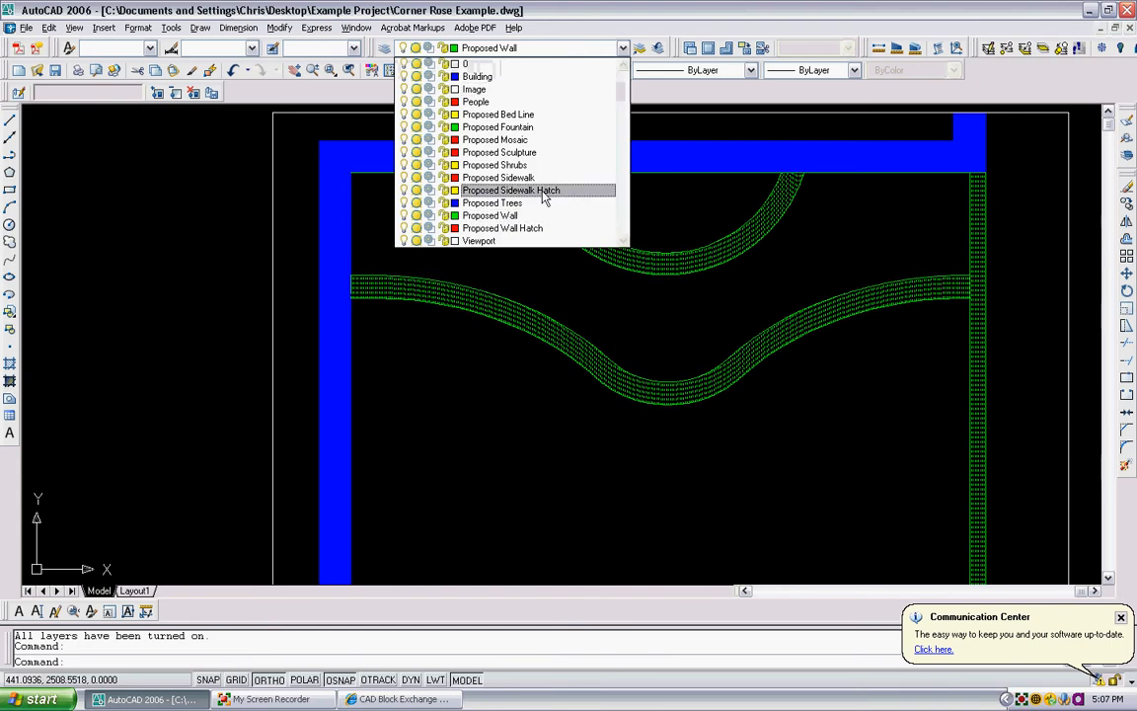
left_click(533, 228)
key("Escape")
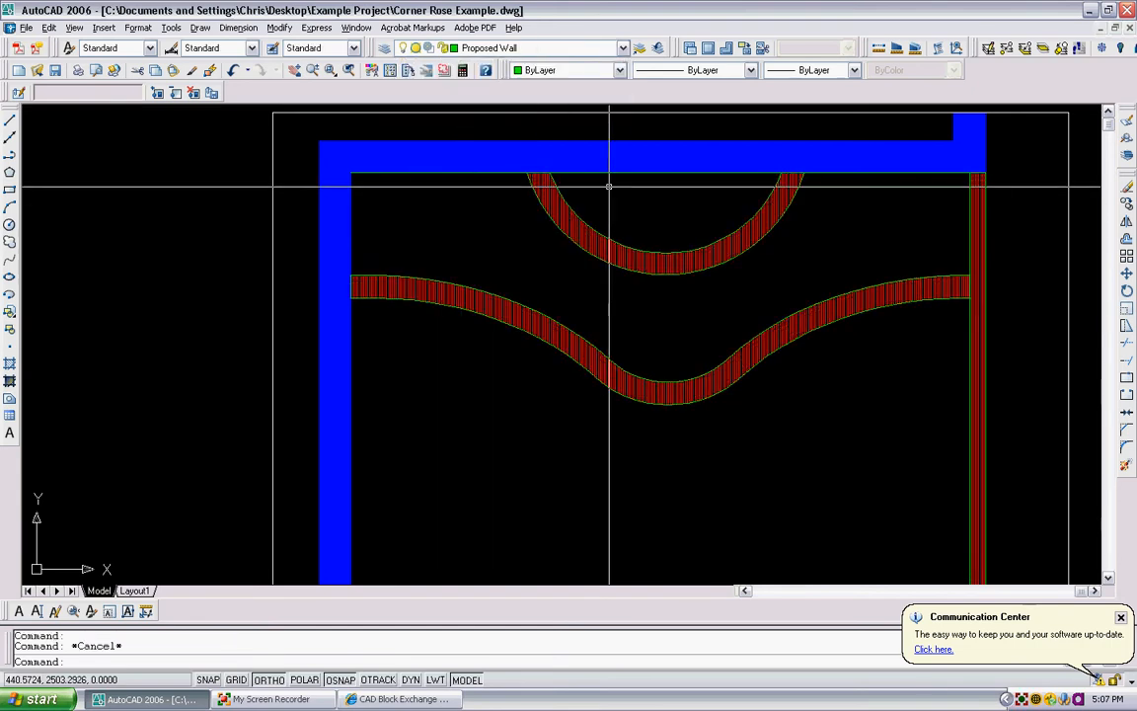
- Reload the Corner Rose BW image beneath the linework
scroll(619, 227, "down", 3)
type("im")
key("Return")
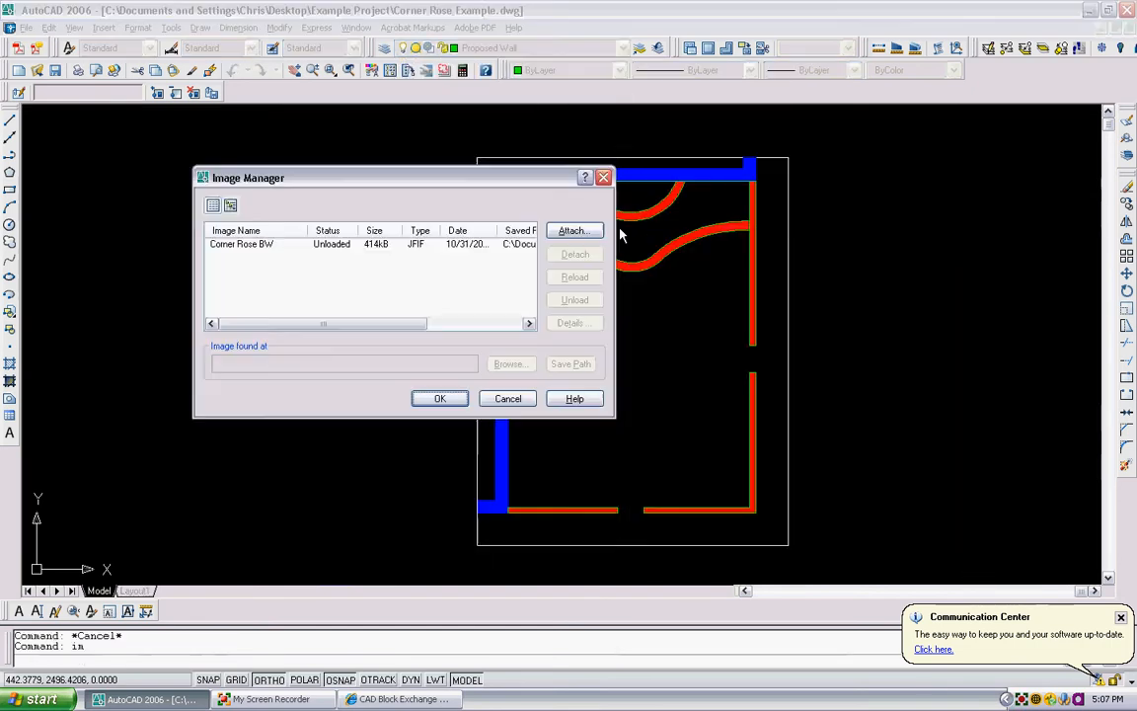
left_click(241, 246)
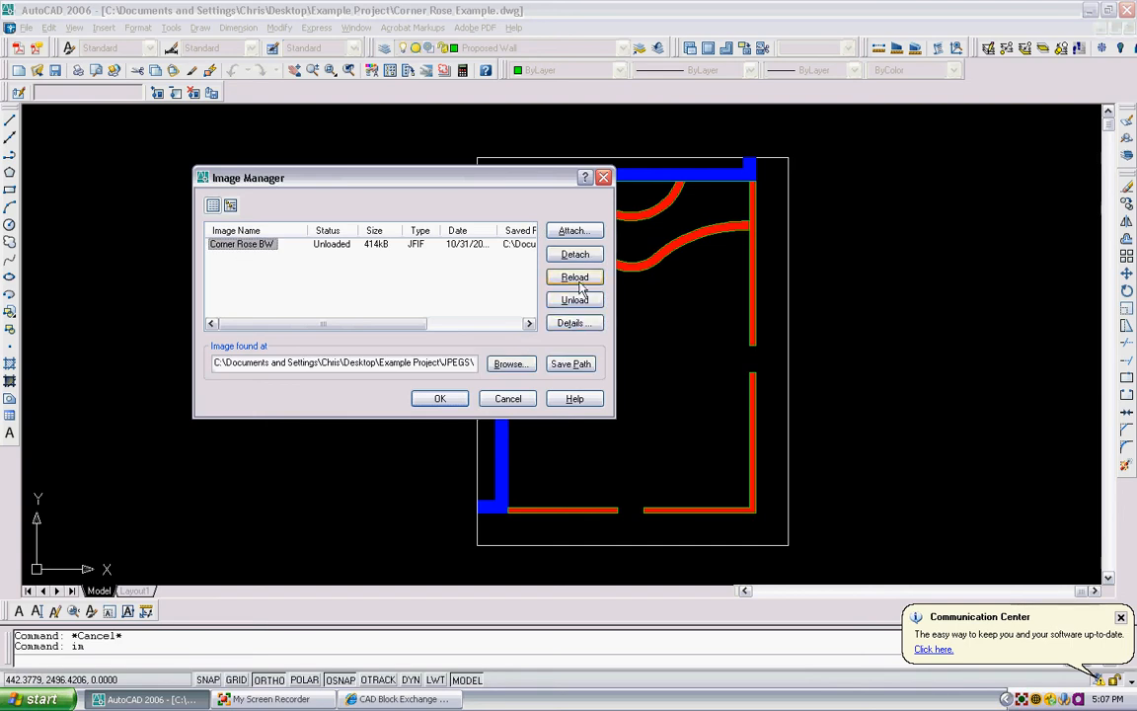
left_click(574, 277)
key("Return")
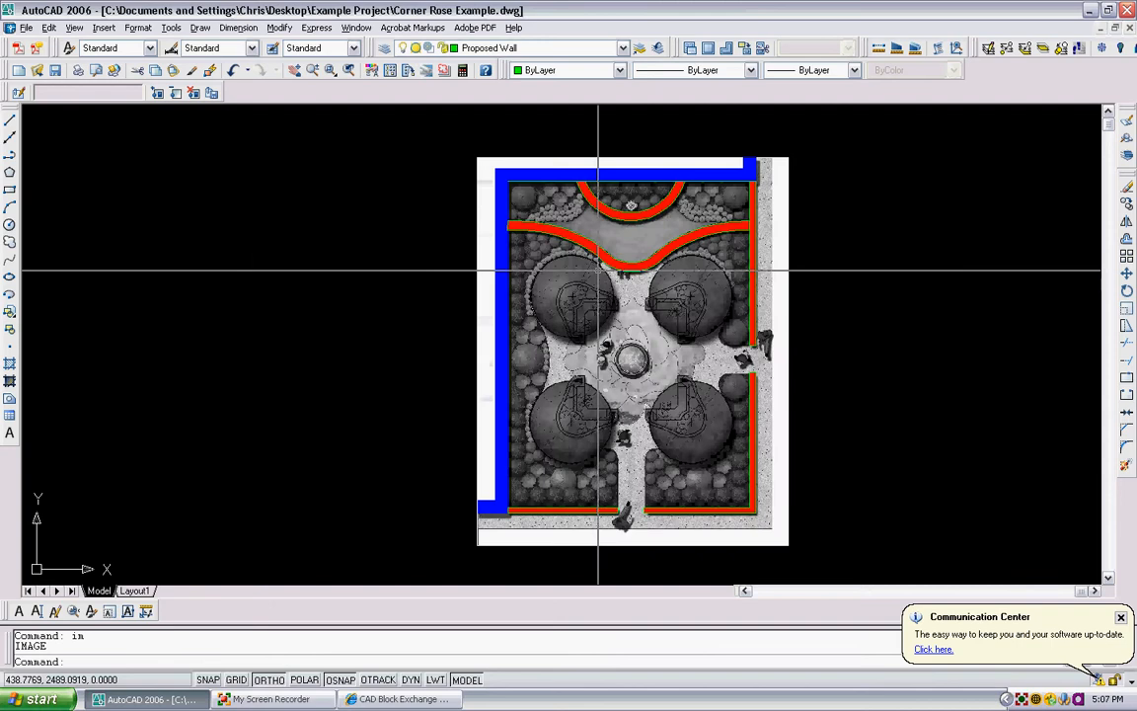
- Set the pattern scale of the ANSI31 hatch in the proposed walls to 3
scroll(629, 212, "up", 5)
scroll(628, 212, "up", 4)
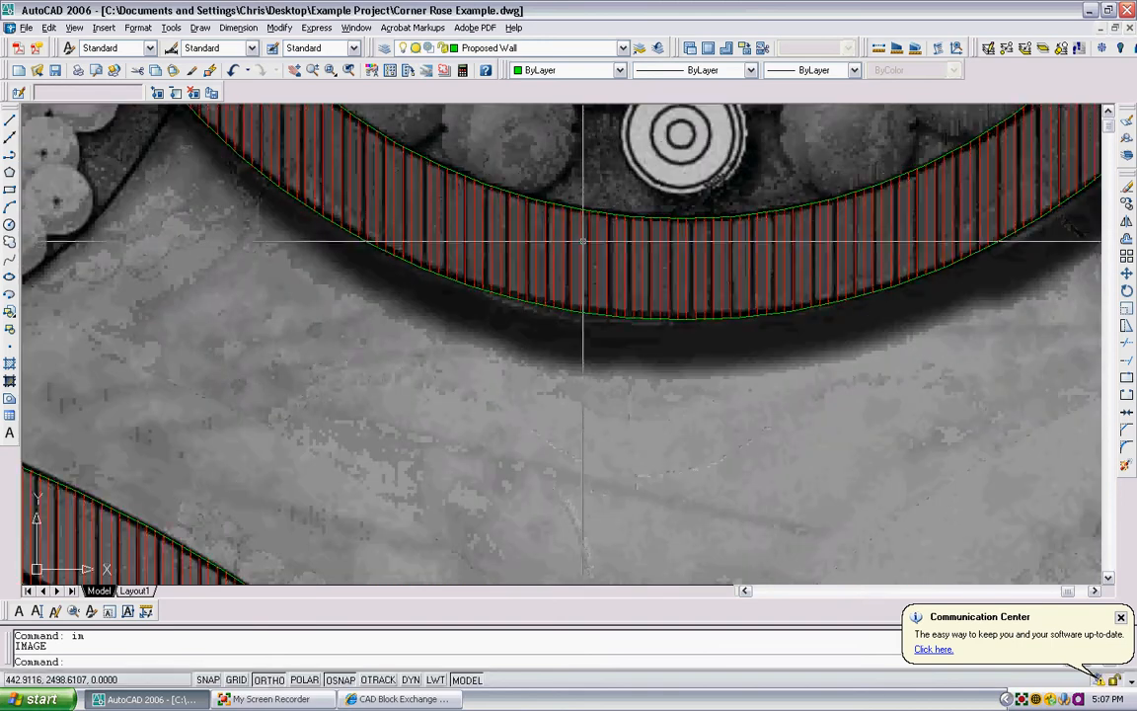
left_click(578, 246)
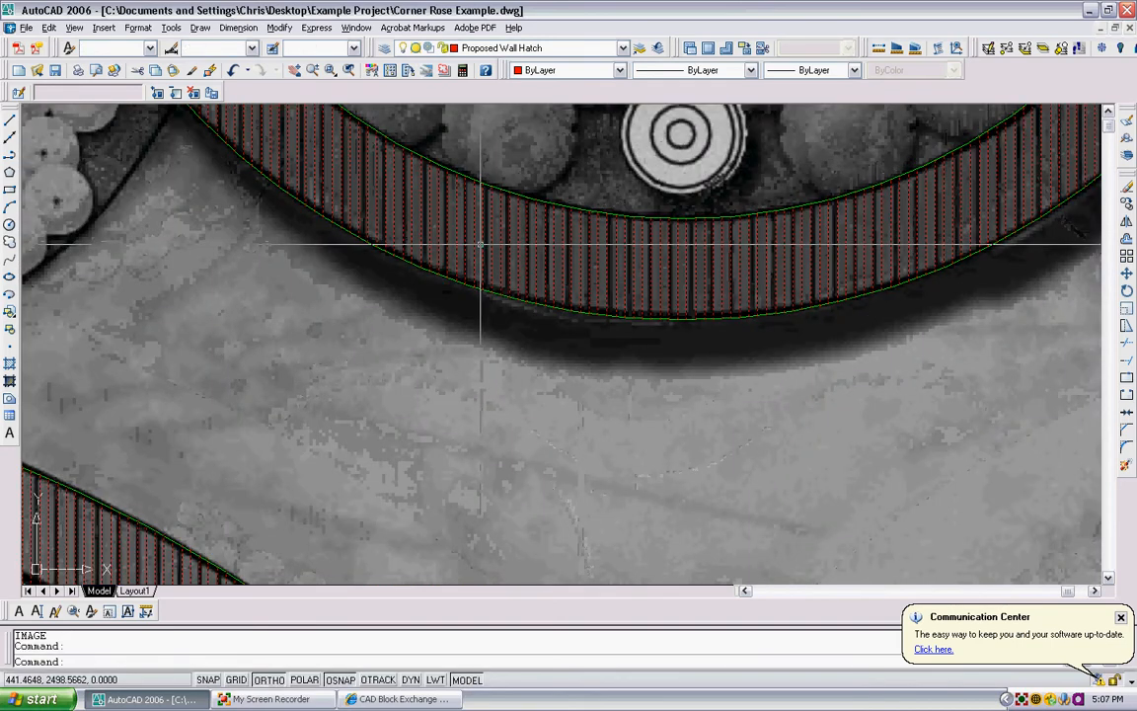
scroll(481, 244, "down", 6)
right_click(431, 292)
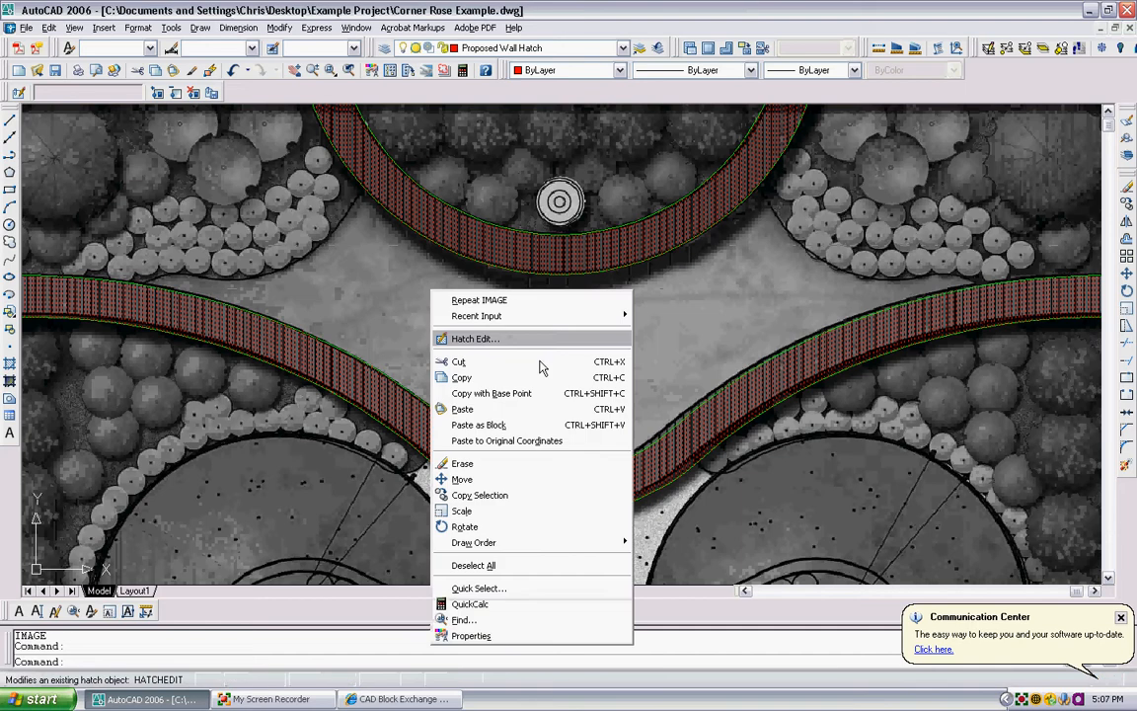
left_click(503, 634)
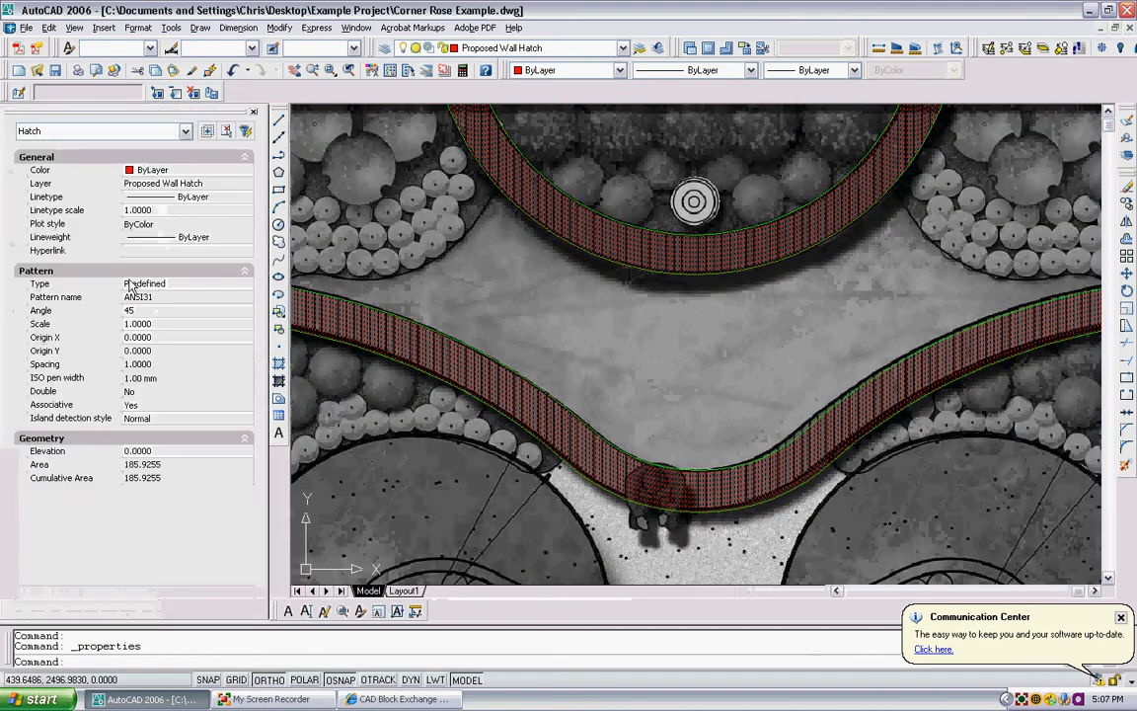
left_click(149, 323)
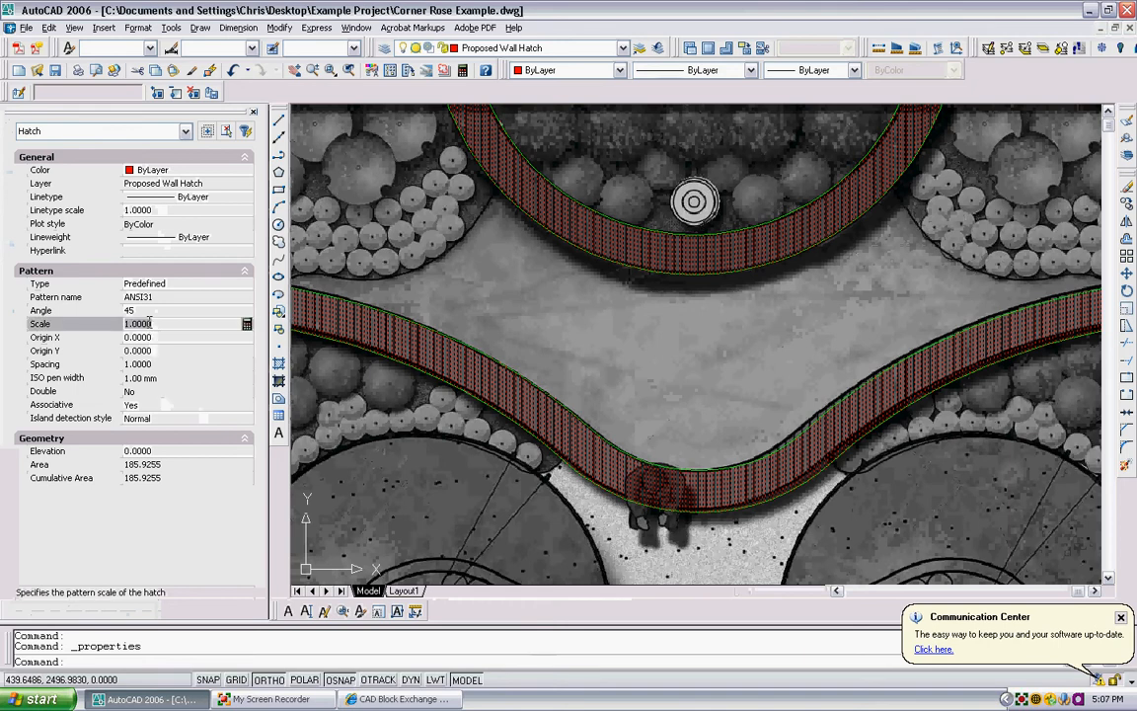
type("3")
key("Return")
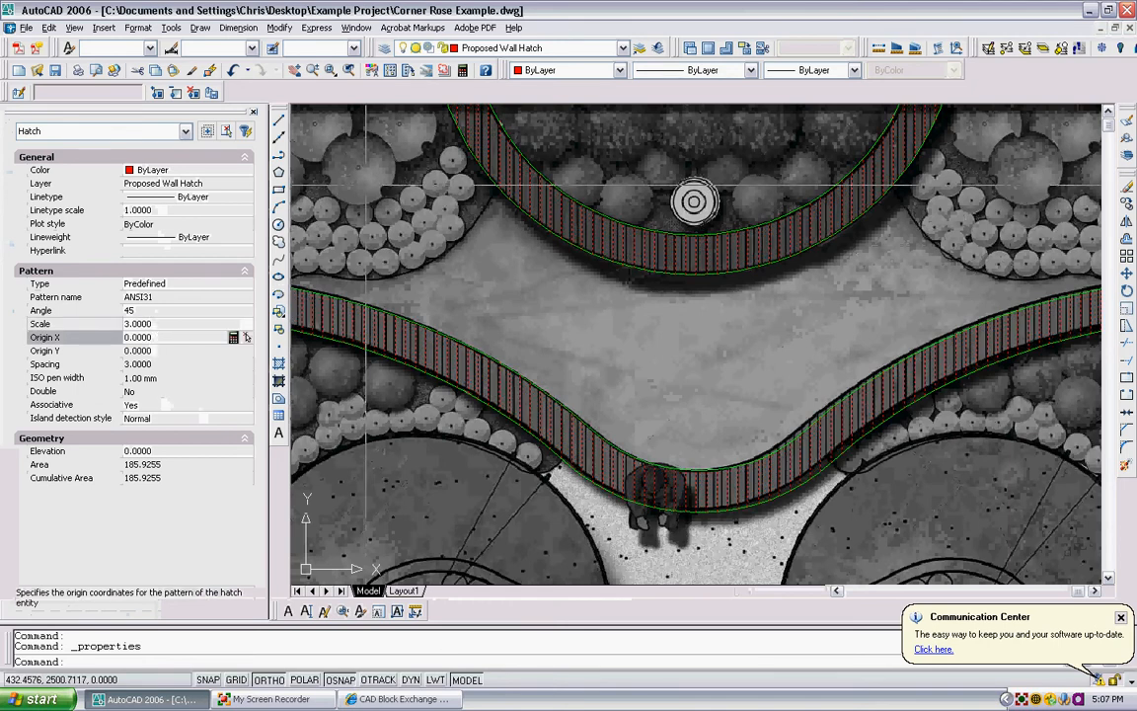
- Inspect the rescaled wall hatch, clear its selection and close the object properties
scroll(488, 186, "up", 5)
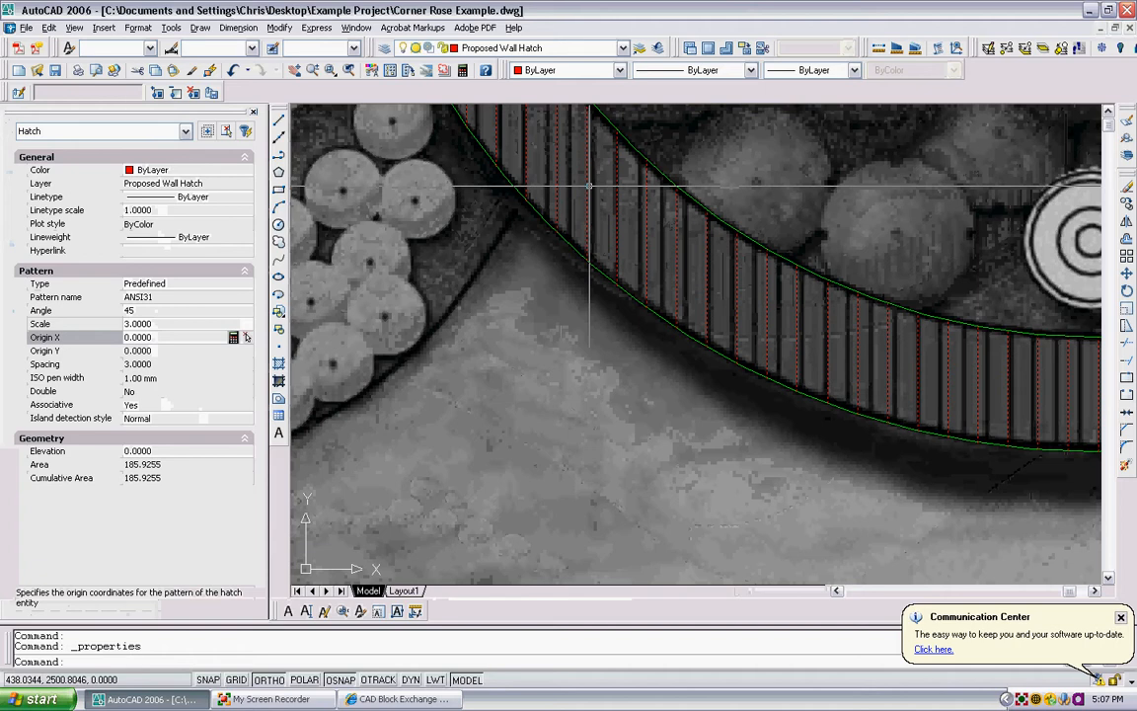
scroll(592, 187, "down", 10)
key("Escape")
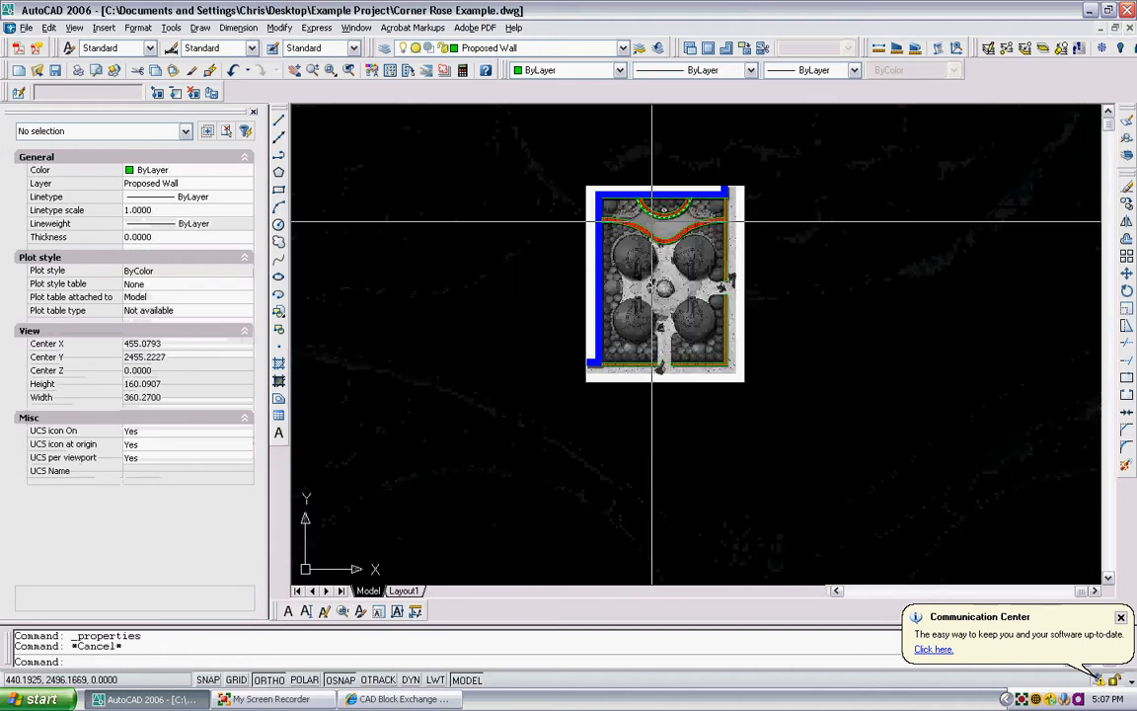
scroll(691, 247, "up", 5)
scroll(691, 197, "down", 1)
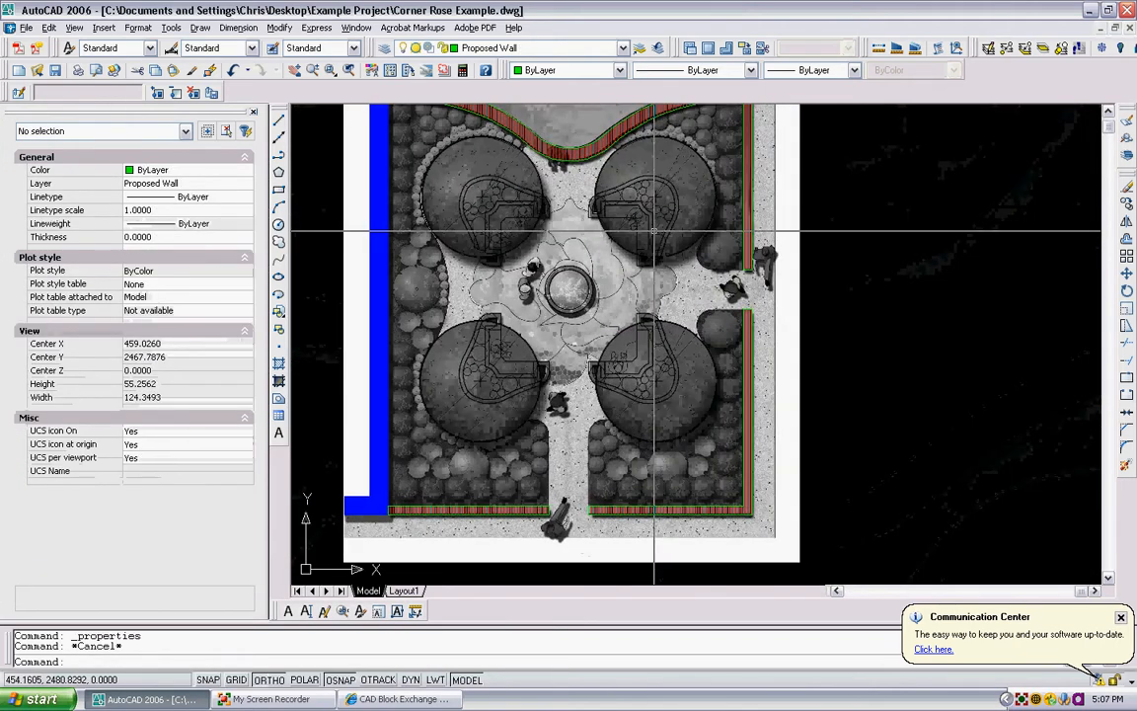
scroll(507, 244, "down", 3)
scroll(406, 164, "up", 2)
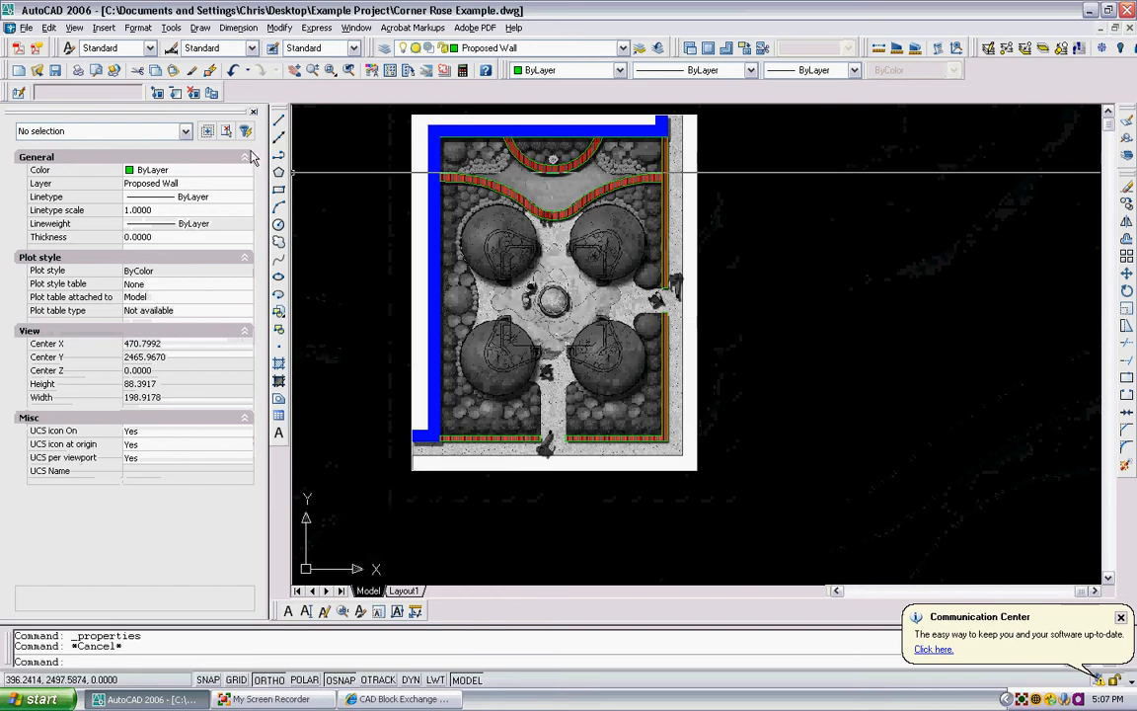
left_click(253, 114)
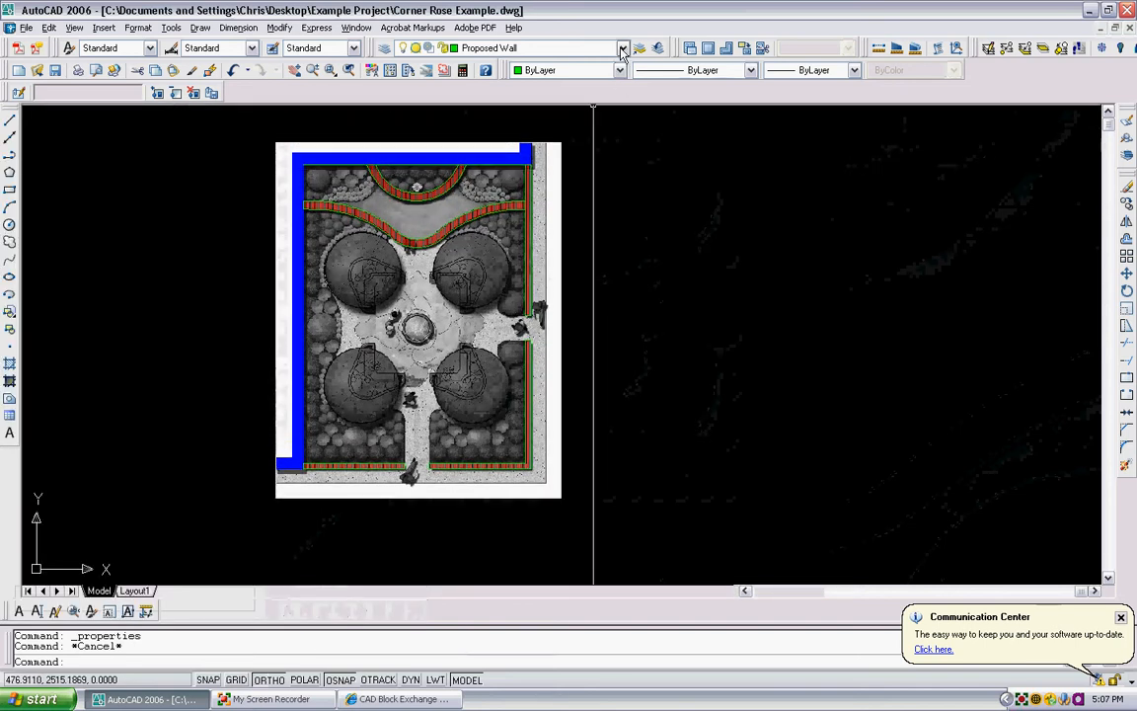
- Open the list of drawing layers with nothing selected
left_click(622, 48)
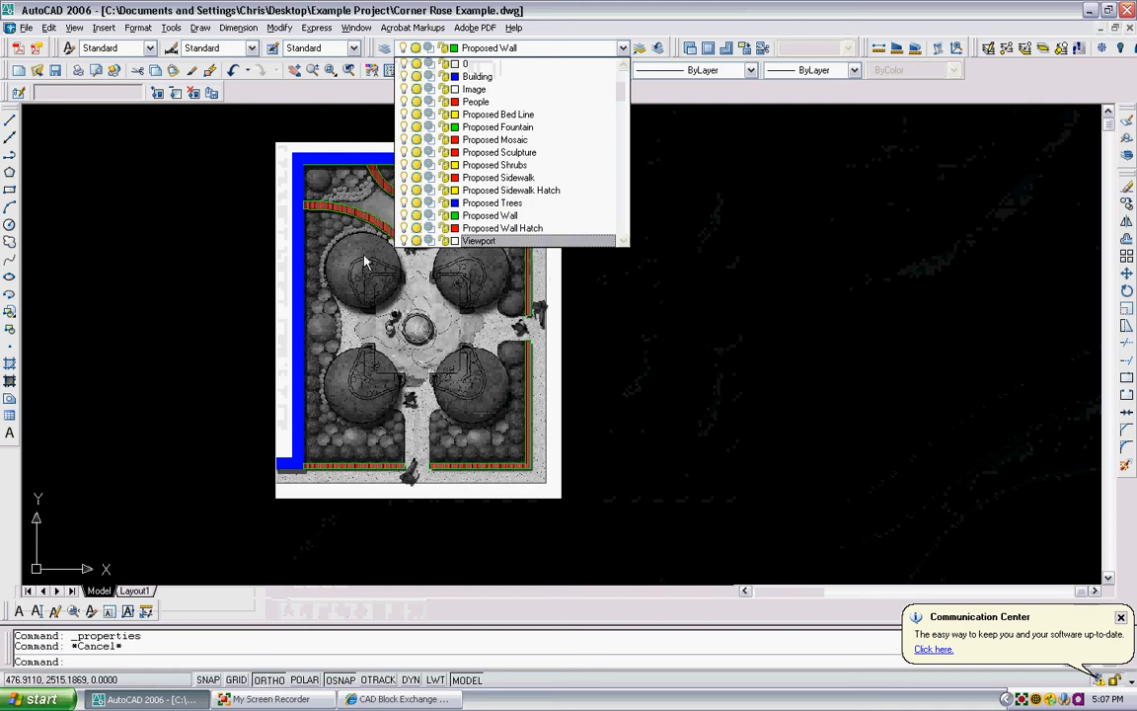
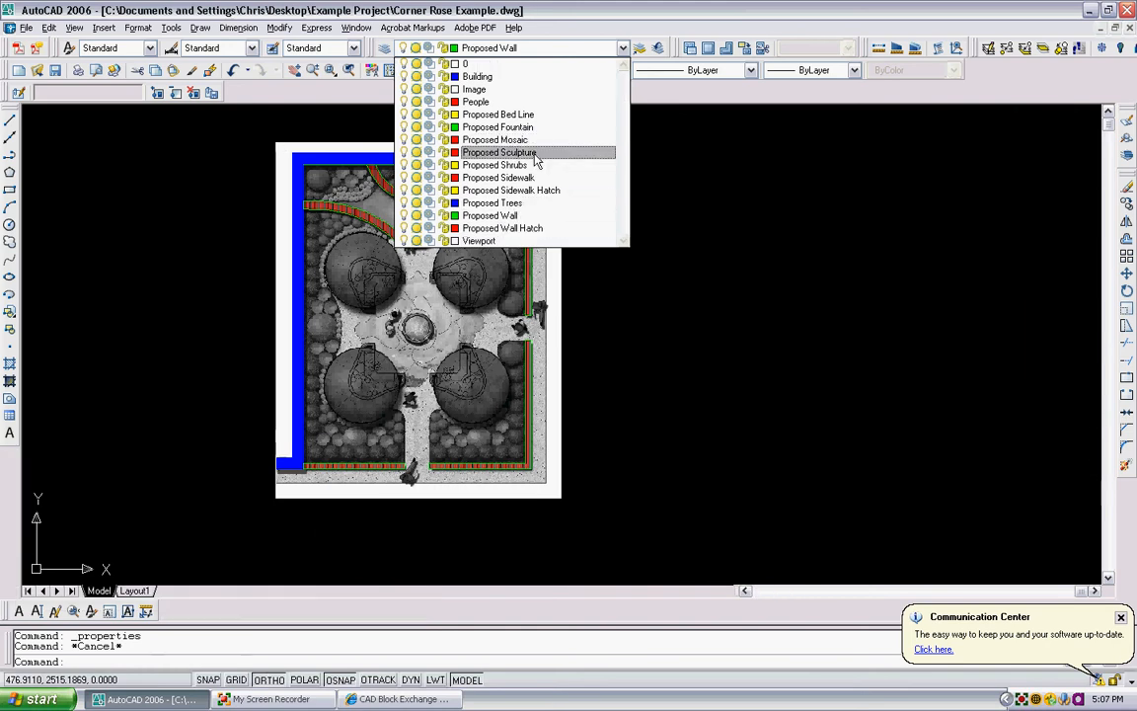
- Make Proposed Wall the current layer and start a polyline at the lower-right corner of the upper-left planter wall
left_click(508, 215)
scroll(508, 214, "up", 6)
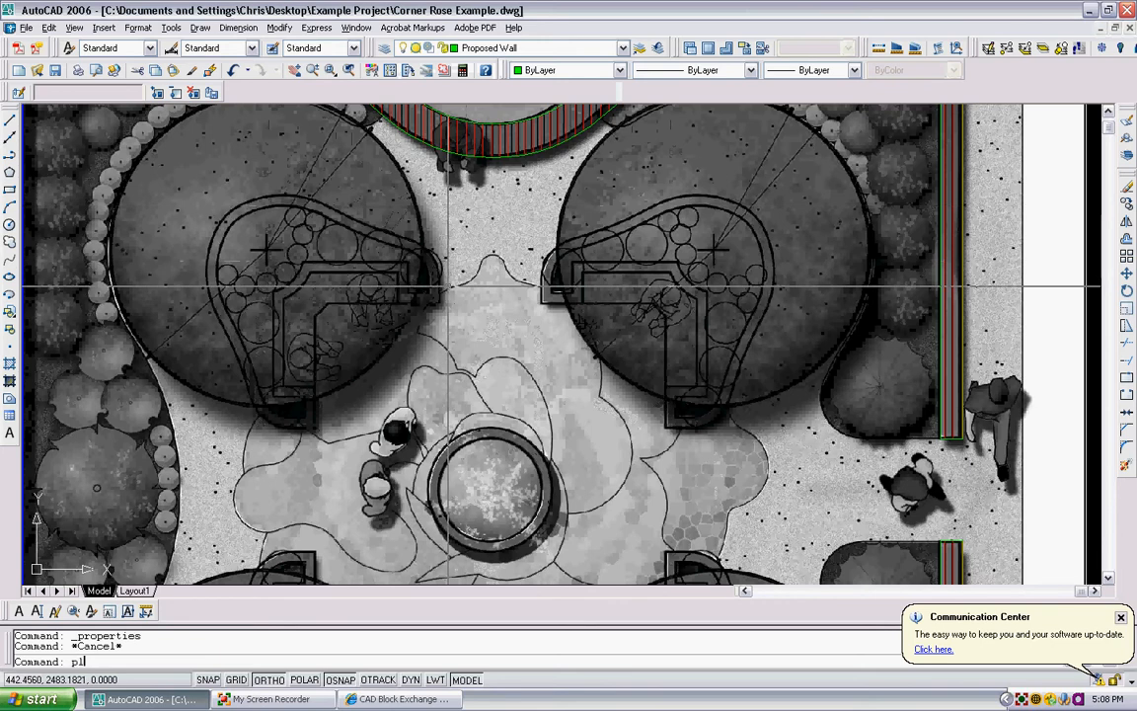
key("Return")
scroll(434, 306, "up", 3)
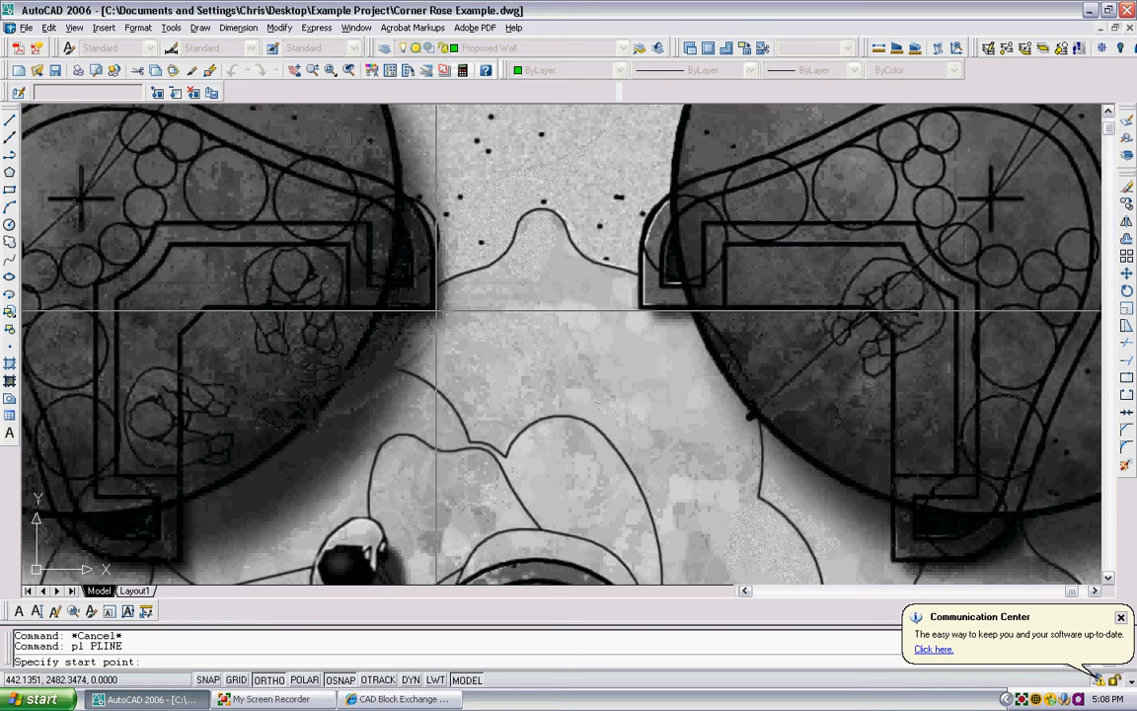
scroll(444, 313, "up", 3)
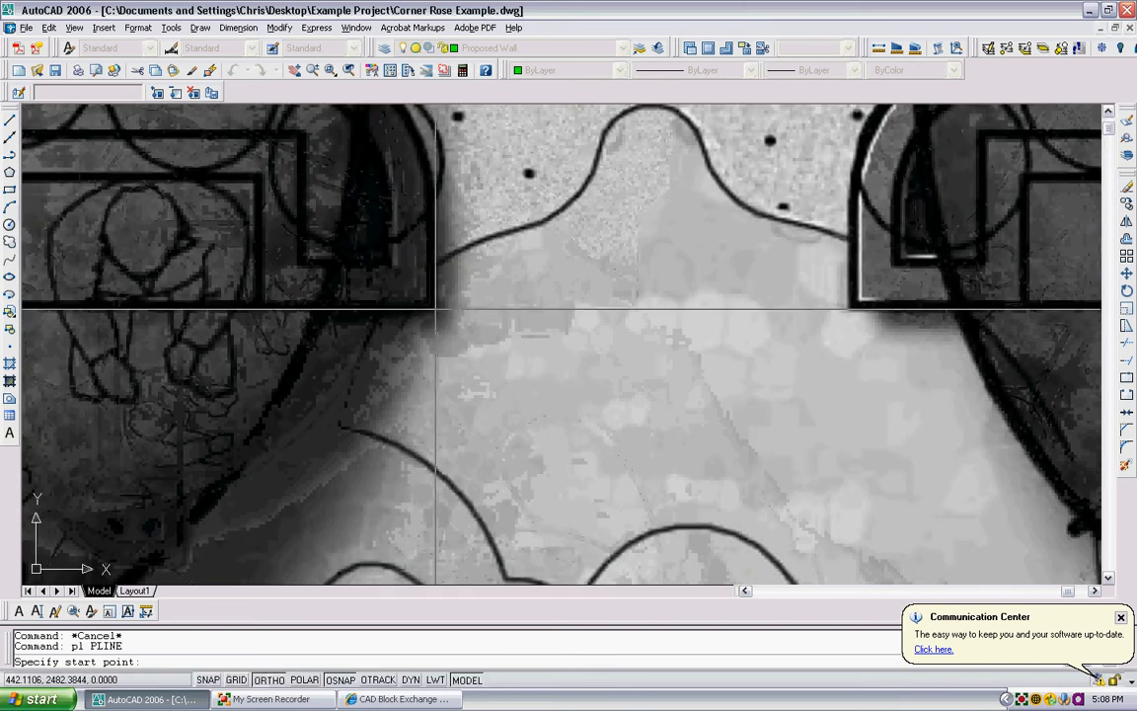
left_click(217, 315)
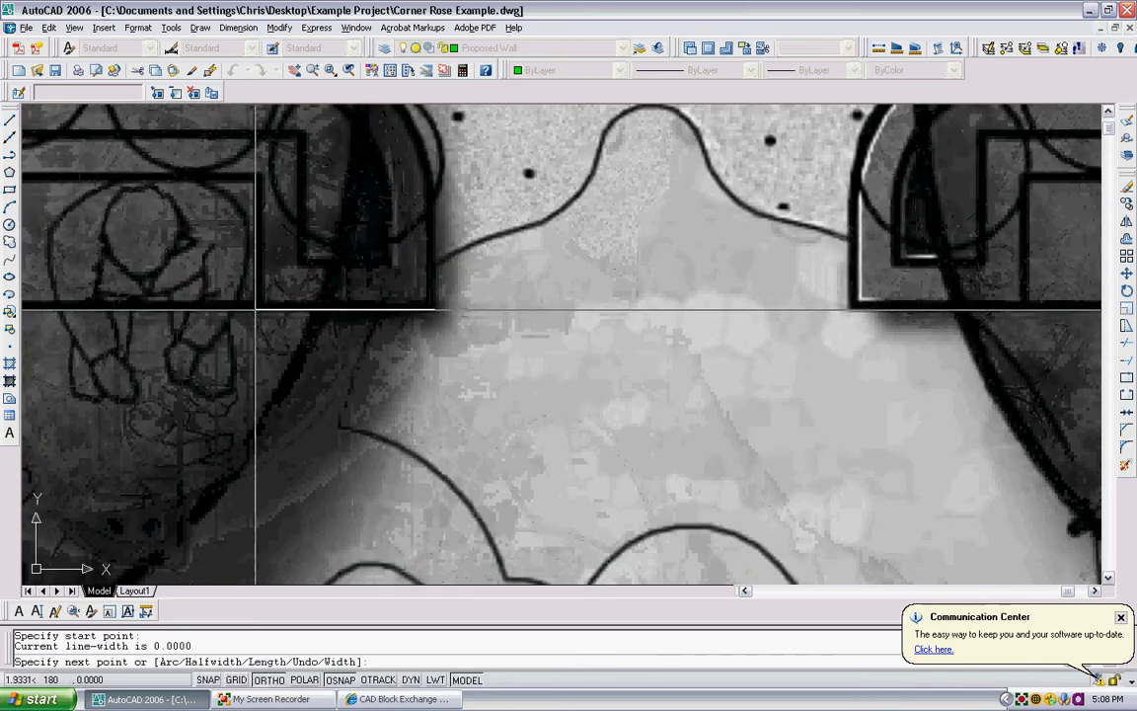
- Trace the planter wall's right end about 1.9 units leftward, up its inner side and left along the inner edge to the curved corner
scroll(254, 310, "down", 3)
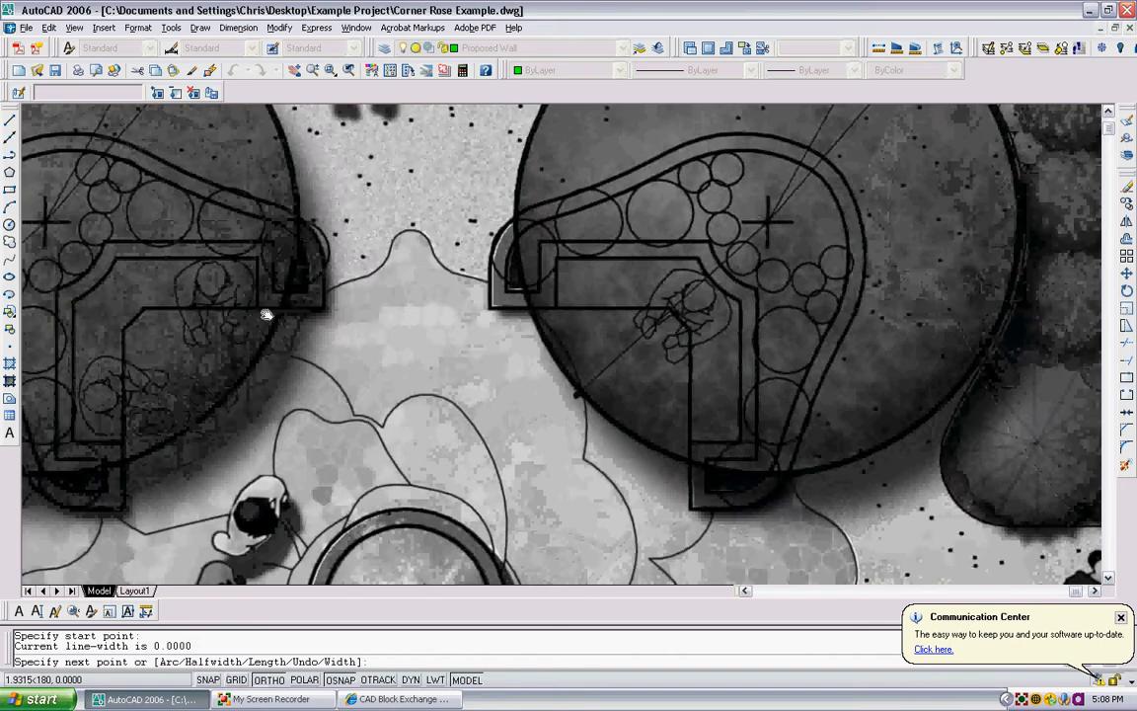
scroll(262, 316, "up", 3)
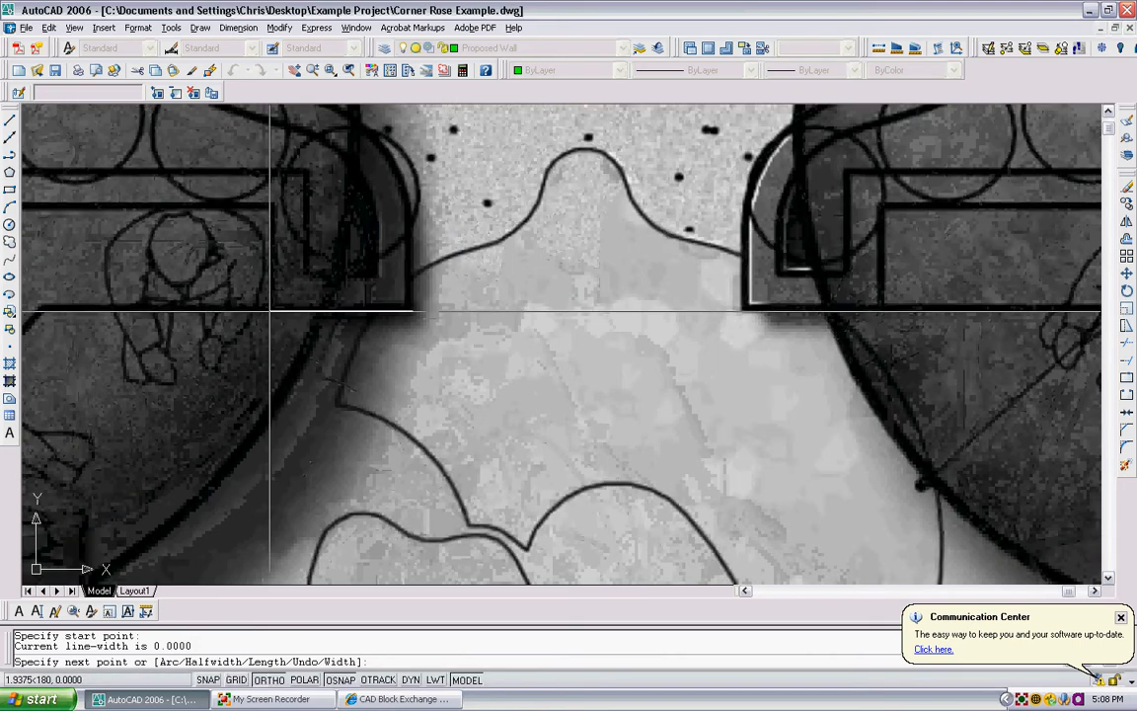
left_click(267, 310)
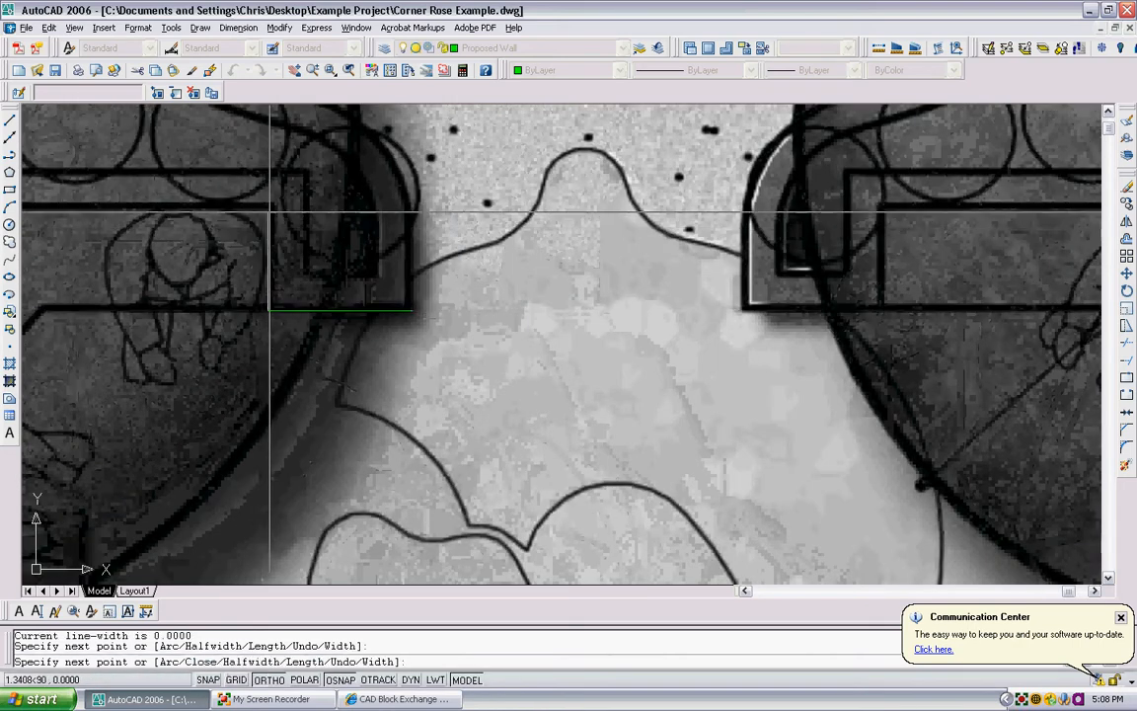
left_click(268, 208)
middle_click_drag(422, 218, 590, 215)
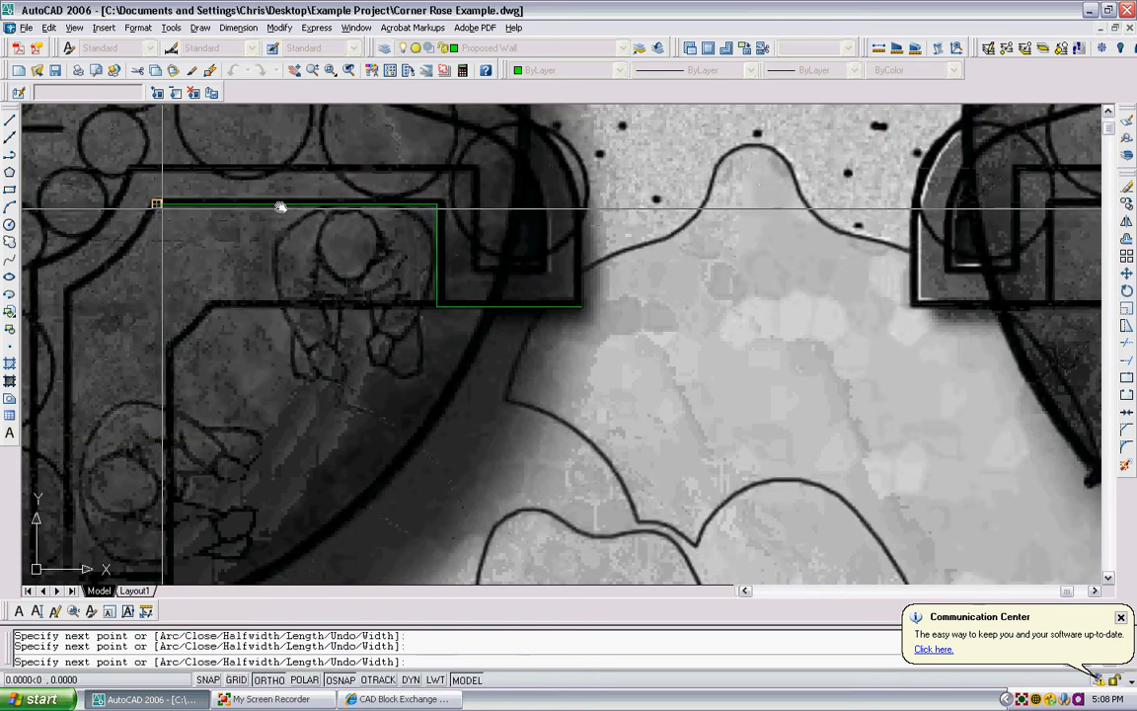
middle_click_drag(125, 202, 412, 200)
- Switch the polyline to arcs with Ortho off and trace the planter wall's curved inner corner
scroll(411, 201, "up", 1)
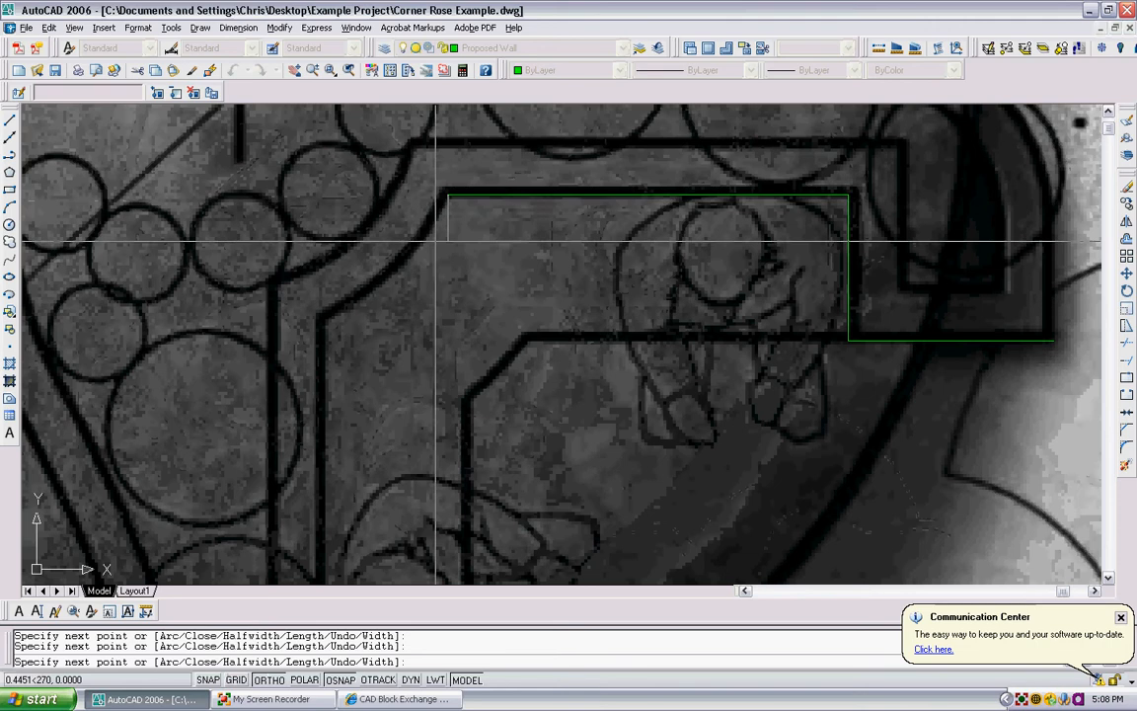
type("a")
key("Return")
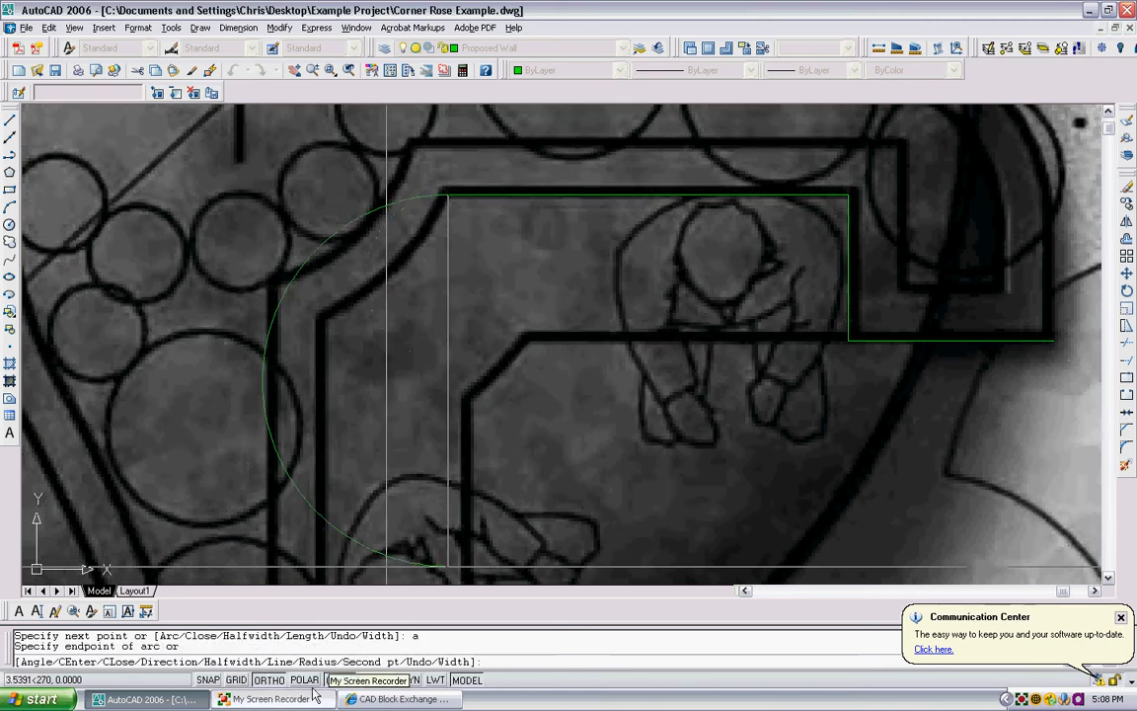
key("F8")
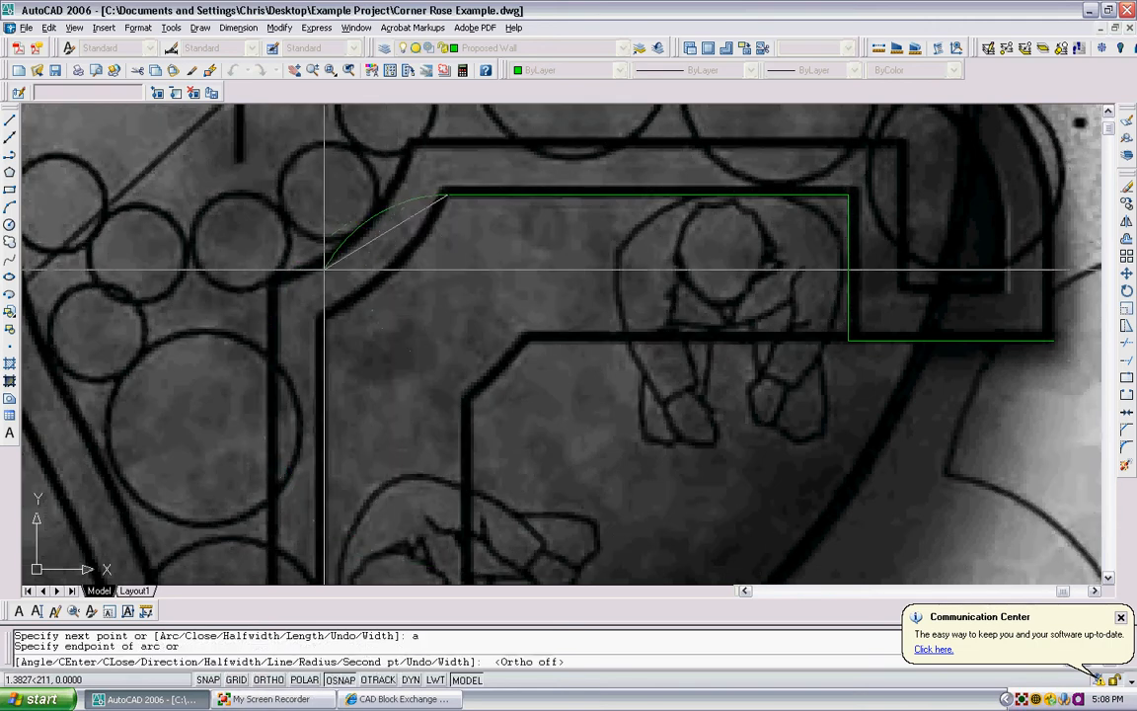
scroll(325, 253, "up", 3)
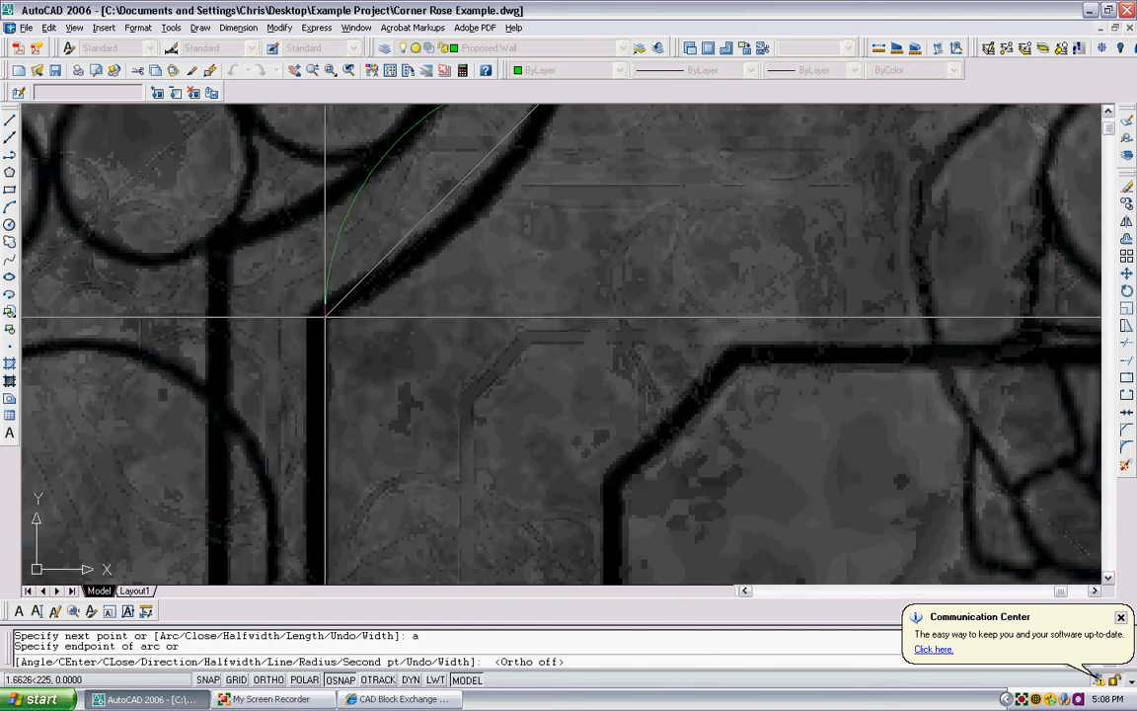
scroll(323, 316, "down", 4)
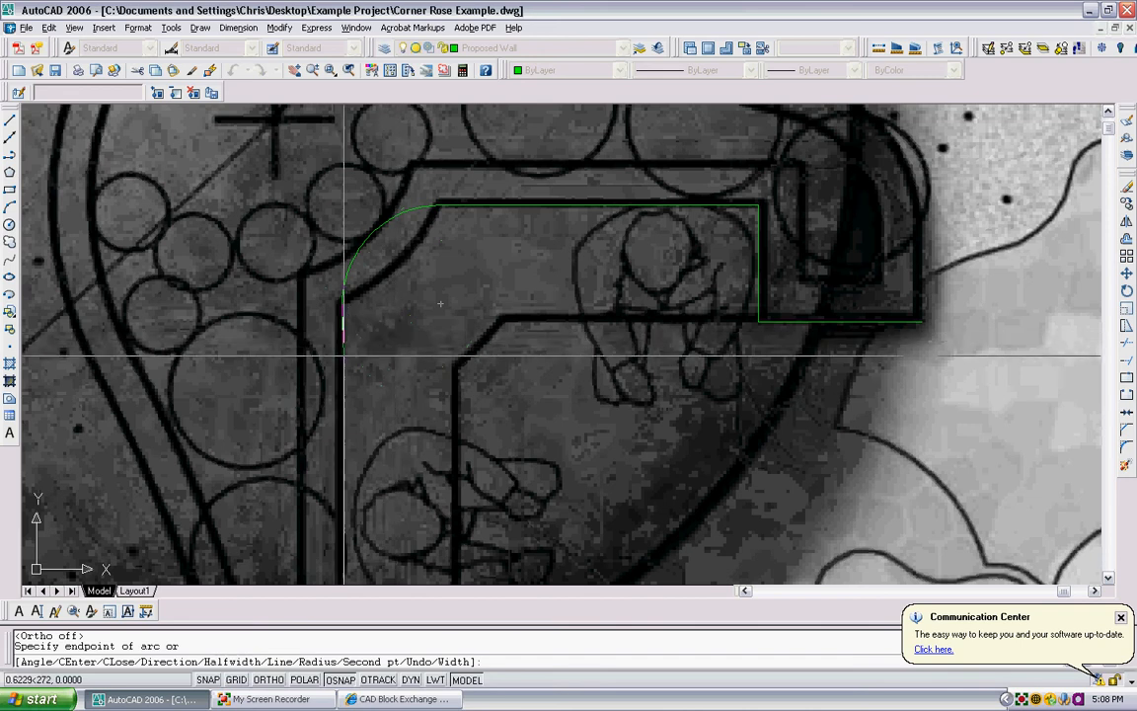
- Turn Ortho on and extend the polyline straight down the planter wall's inner vertical edge to its lower corner
left_click(268, 680)
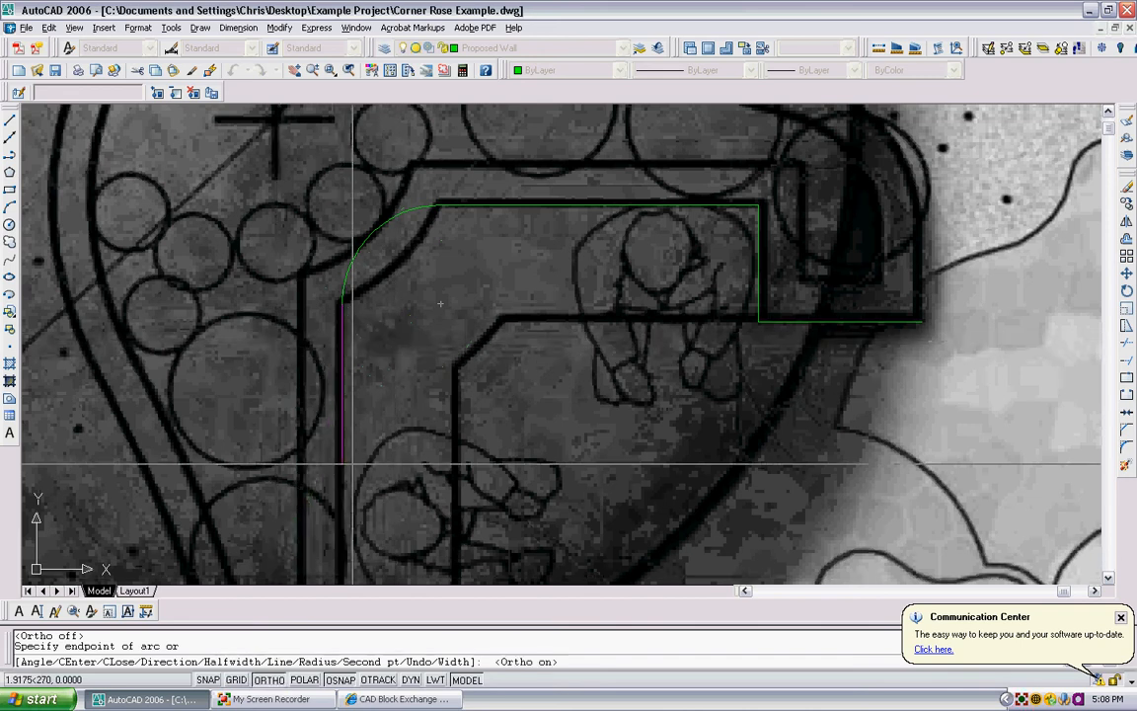
scroll(356, 434, "down", 3)
scroll(355, 439, "up", 4)
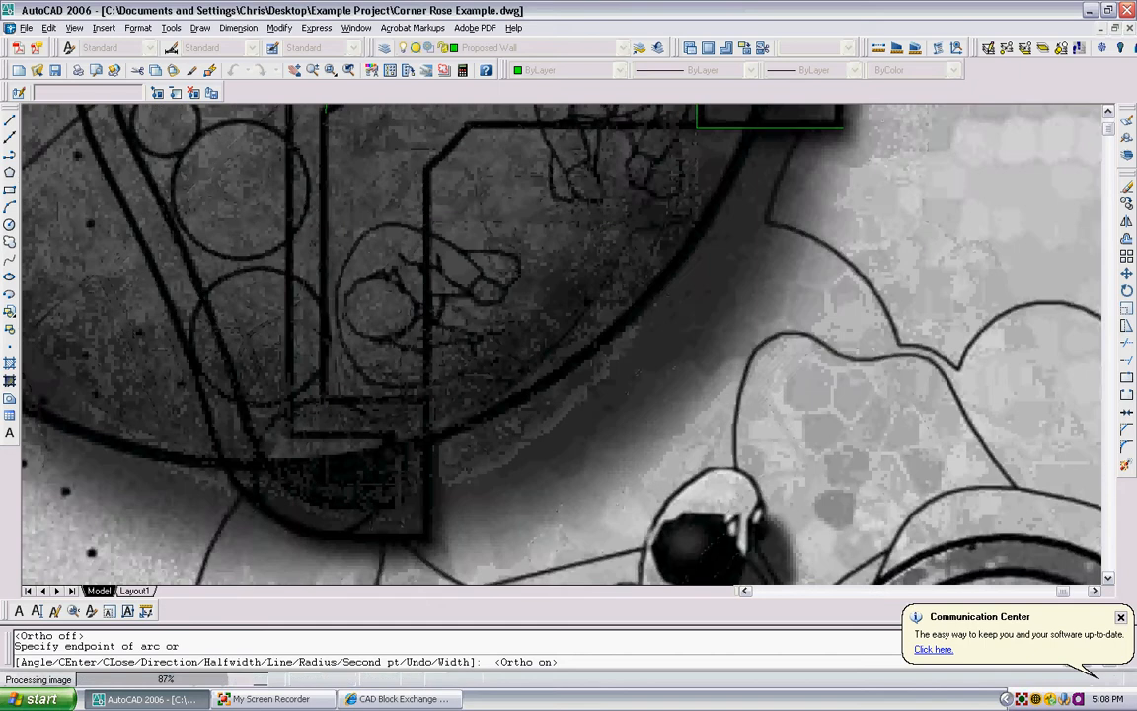
left_click(322, 389)
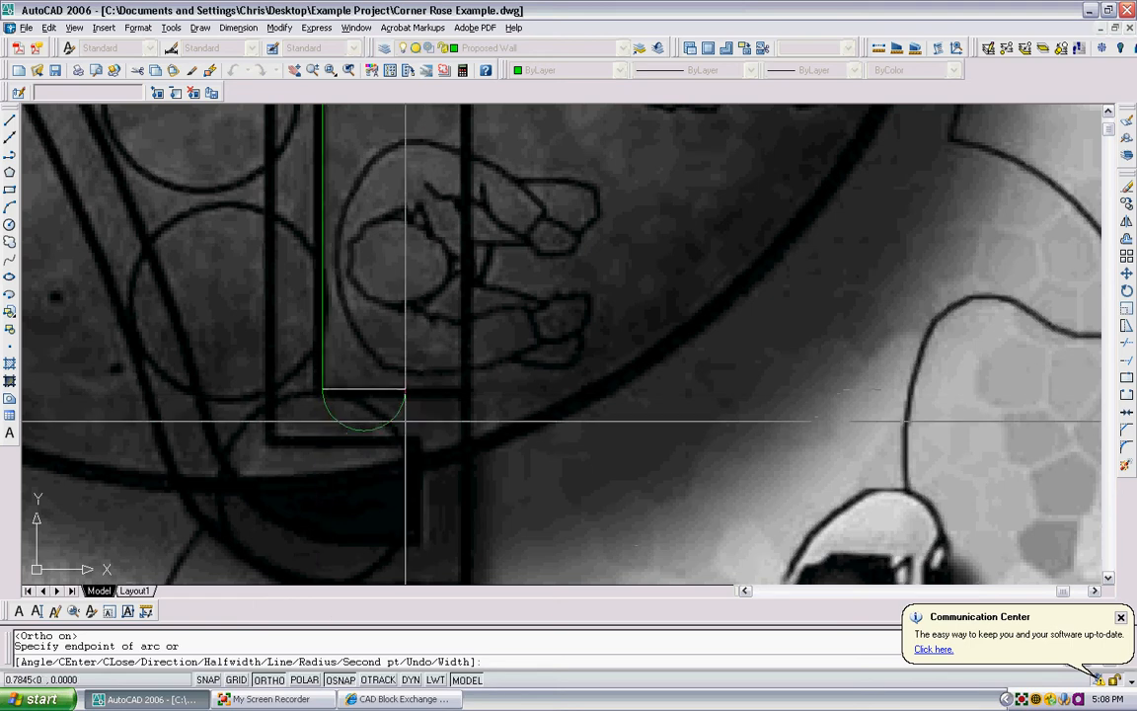
- Return to line segments and trace the wall's lower end about 1.4 units right, down its side and left along the bottom
type("l")
key("Return")
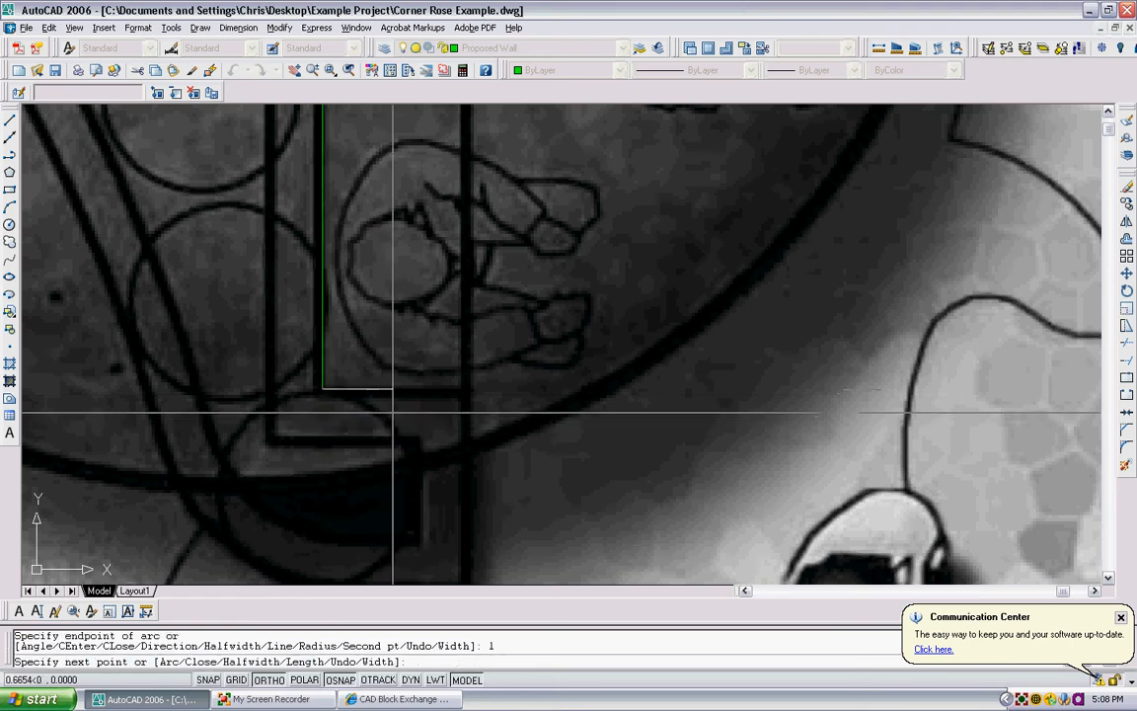
scroll(418, 388, "up", 2)
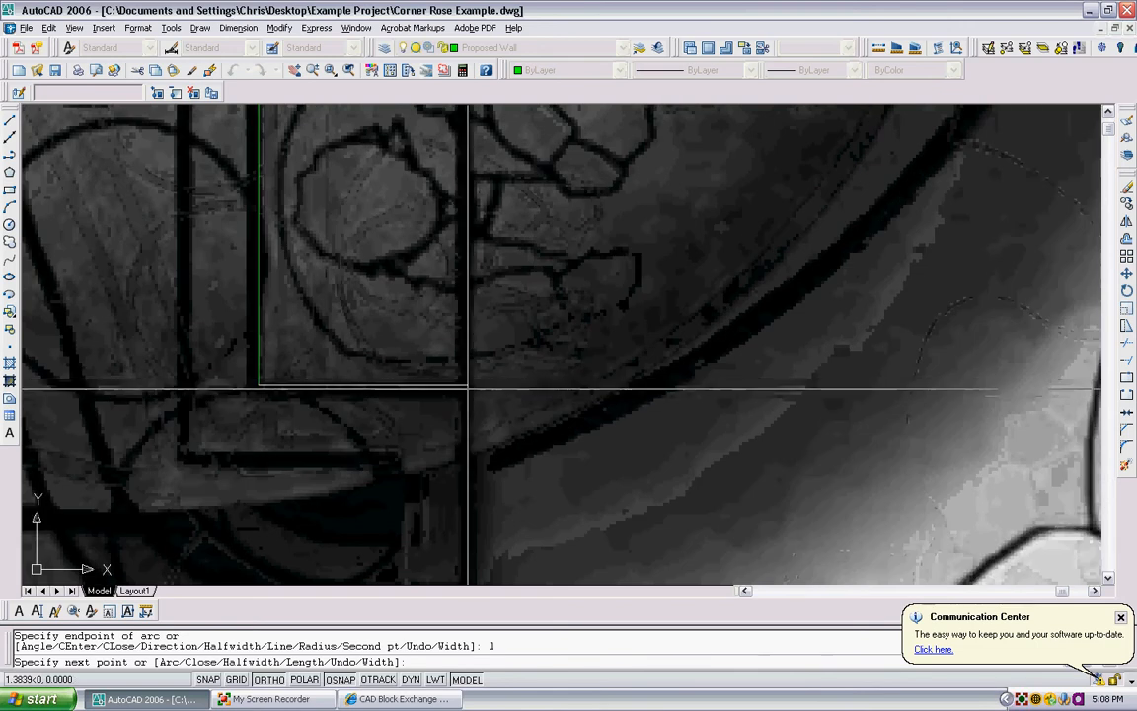
left_click(470, 385)
scroll(474, 365, "down", 4)
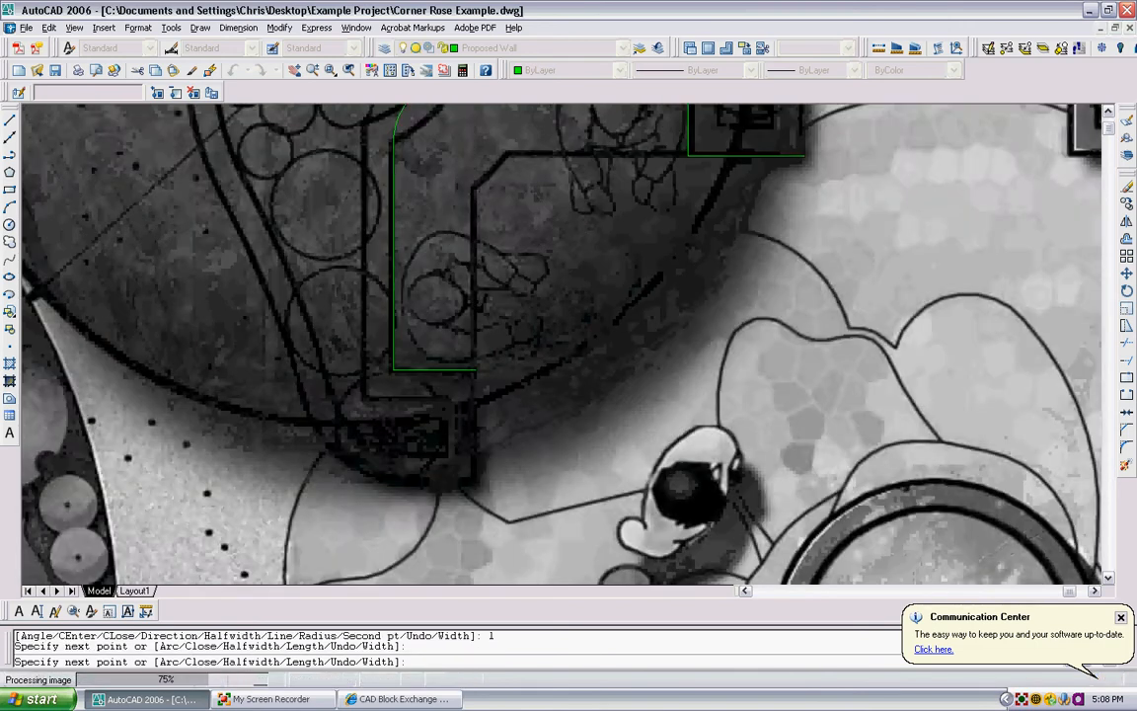
scroll(476, 450, "up", 2)
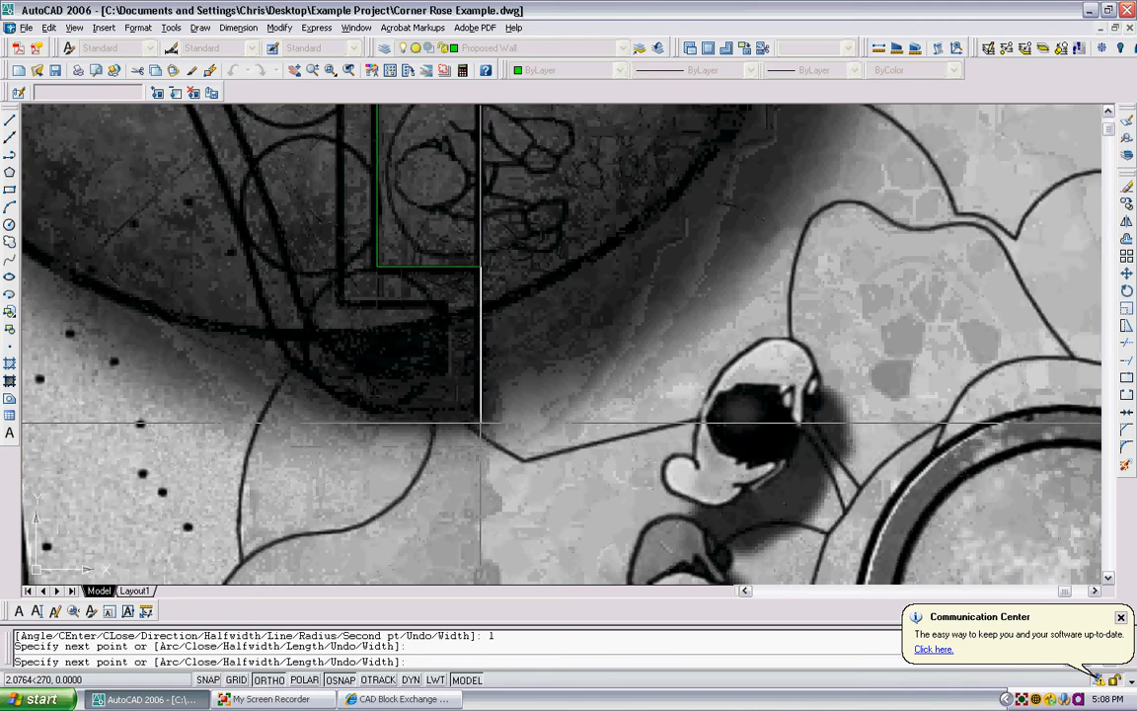
scroll(480, 414, "up", 3)
left_click(480, 406)
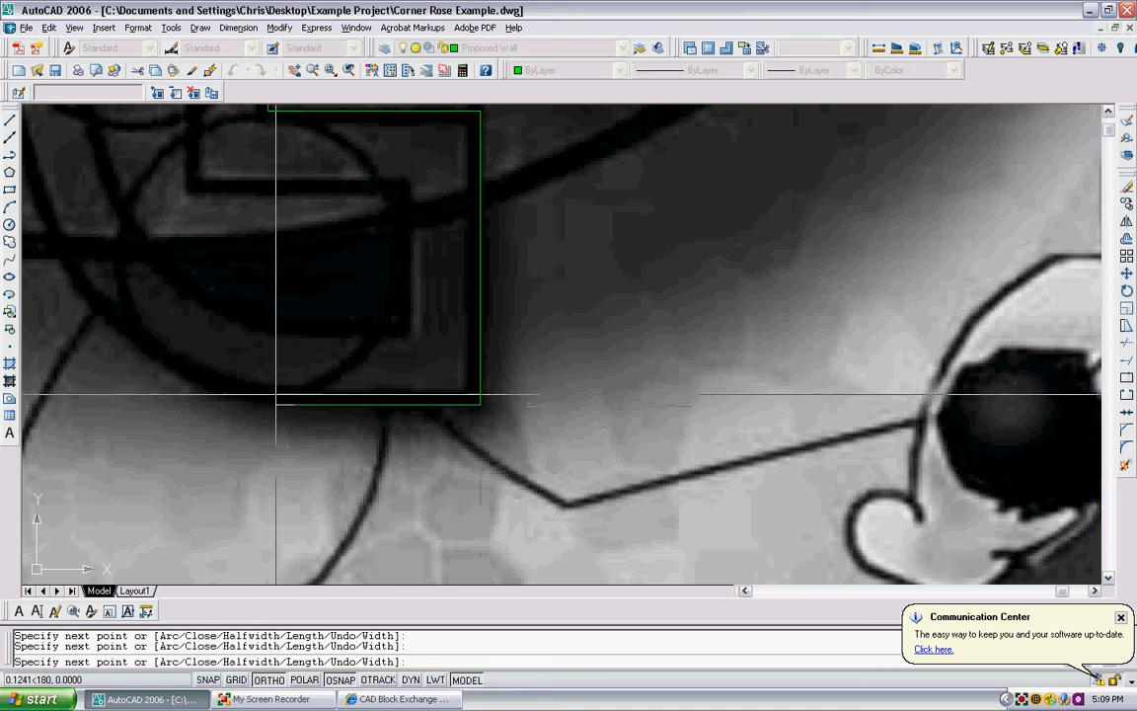
- Switch back to arcs with Ortho off and trace the rounded bottom corner of the planter wall, about 2 units across
type("a")
key("Return")
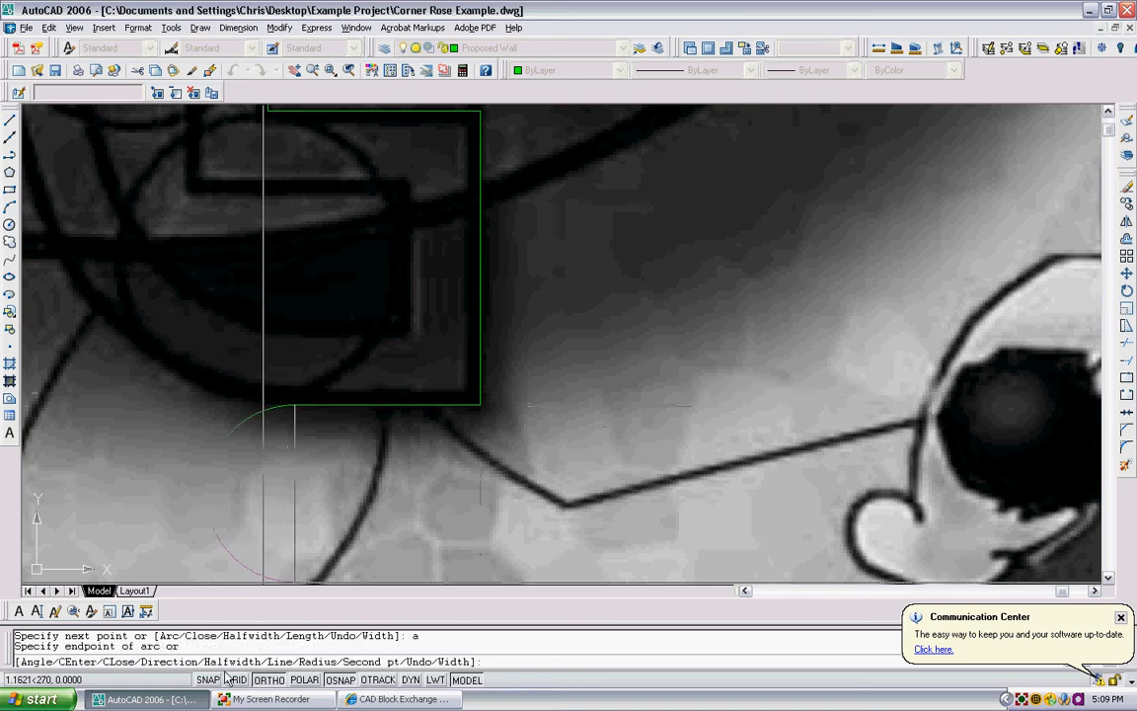
left_click(265, 680)
scroll(273, 441, "up", 3)
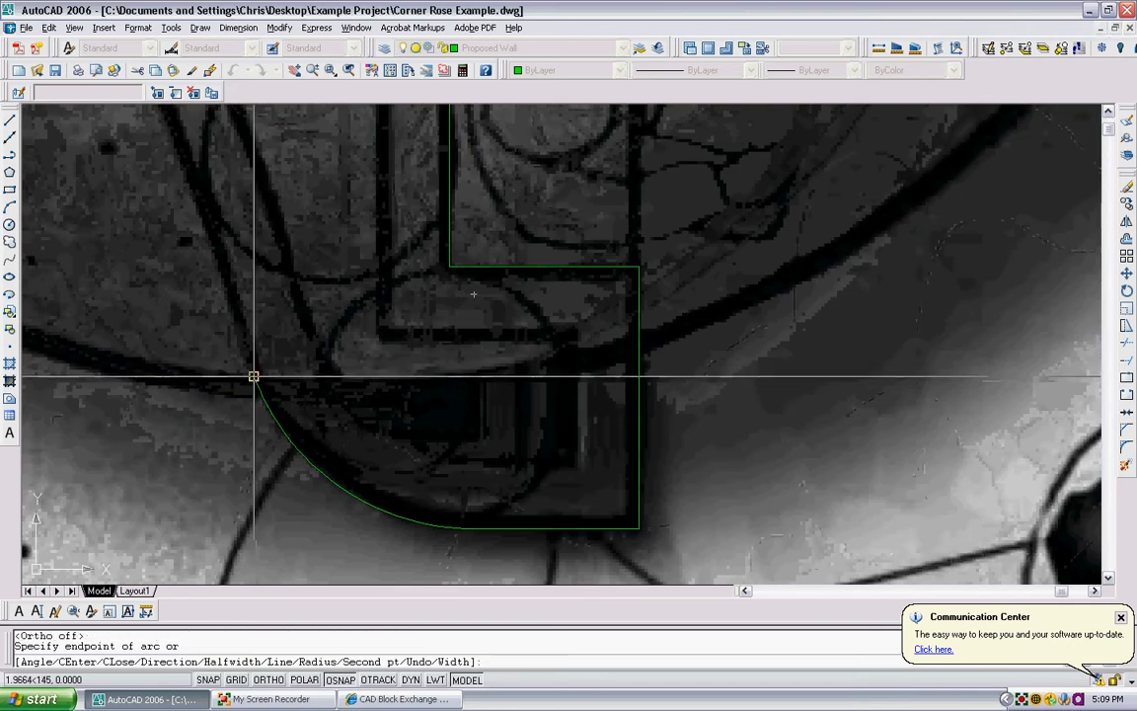
scroll(255, 379, "down", 2)
- Continue the arc segments about 4.7 units up the planter wall's sloping outer left edge
scroll(271, 300, "down", 2)
scroll(230, 254, "up", 3)
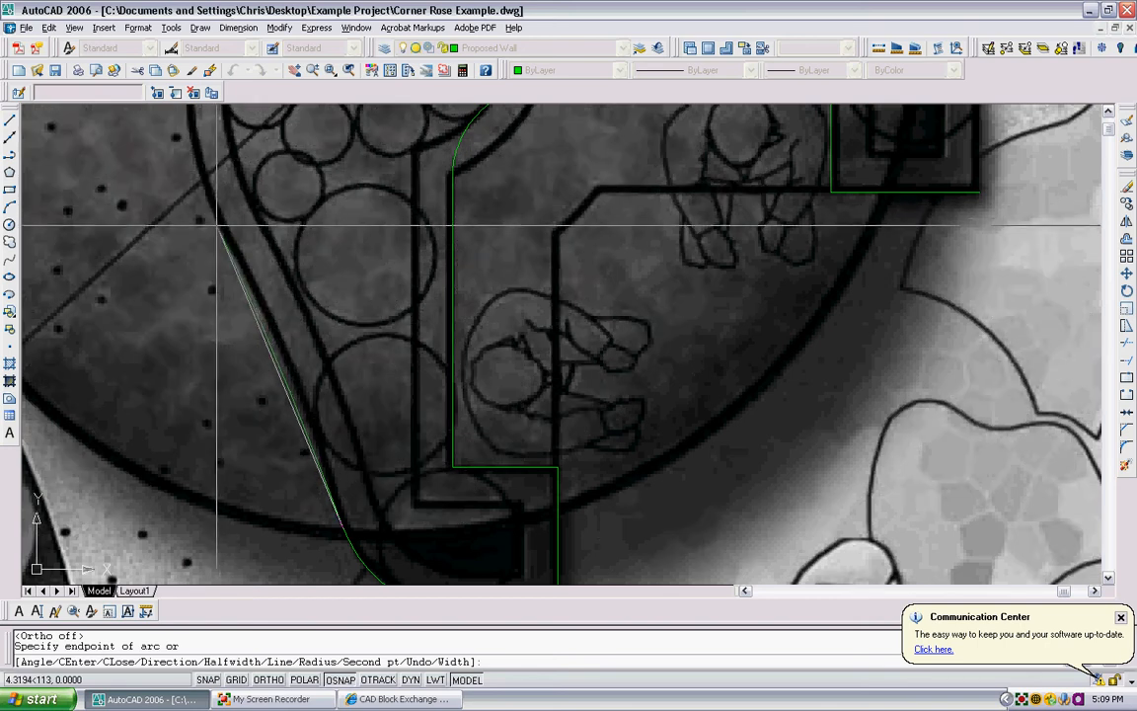
middle_click_drag(226, 242, 323, 388)
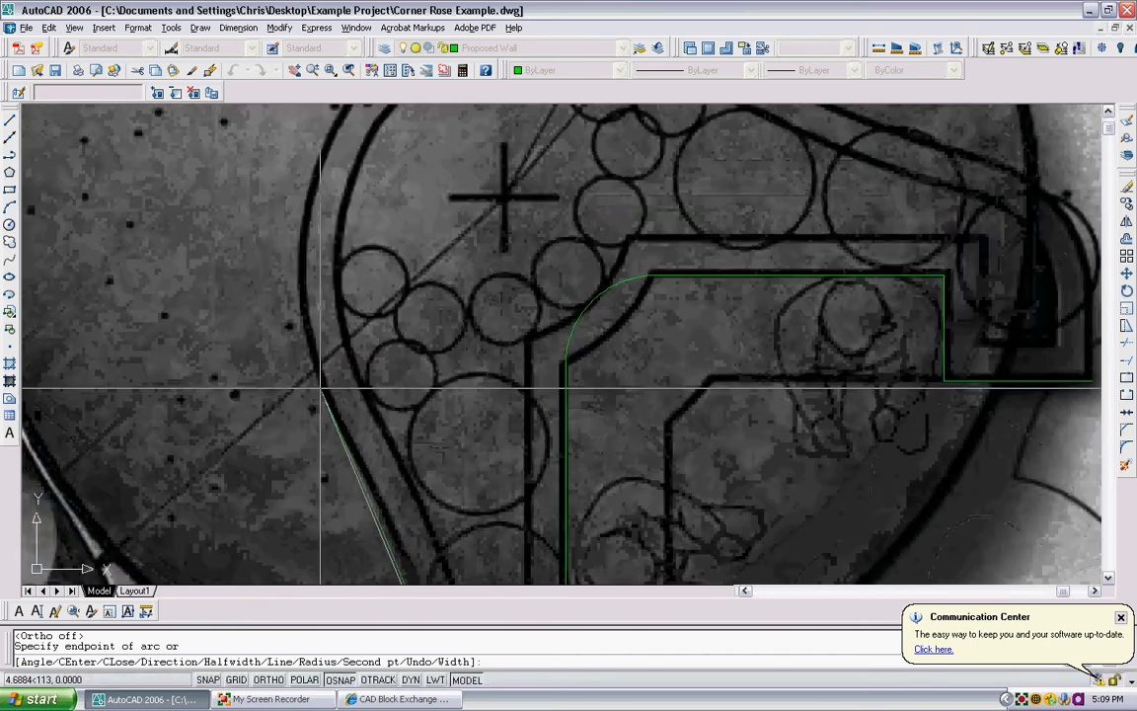
scroll(311, 293, "down", 2)
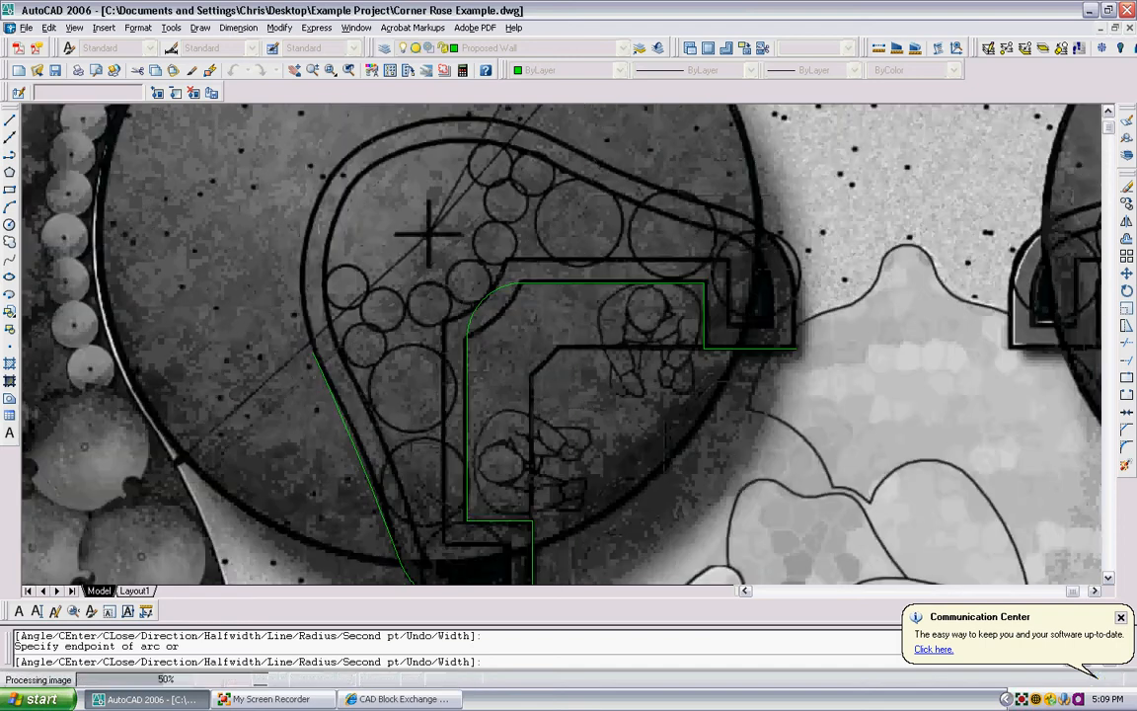
- Trace the rounded upper-left shoulder and crown of the planter wall's outer edge with arc segments
scroll(303, 295, "down", 2)
scroll(303, 295, "up", 3)
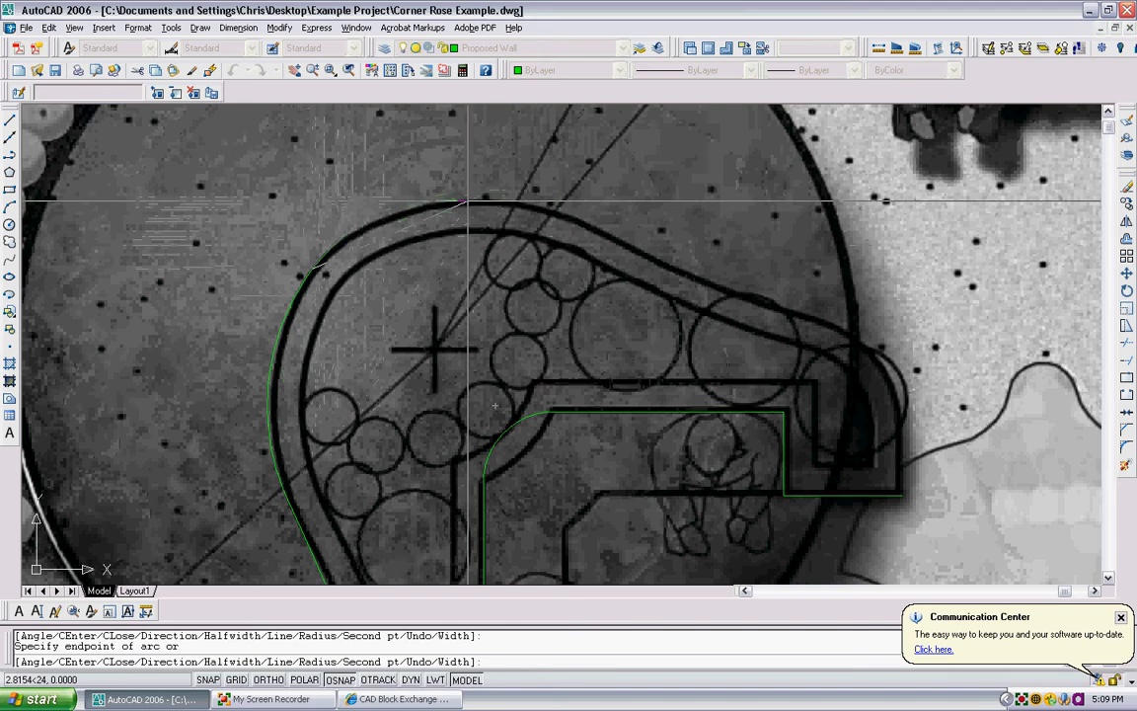
scroll(380, 222, "up", 3)
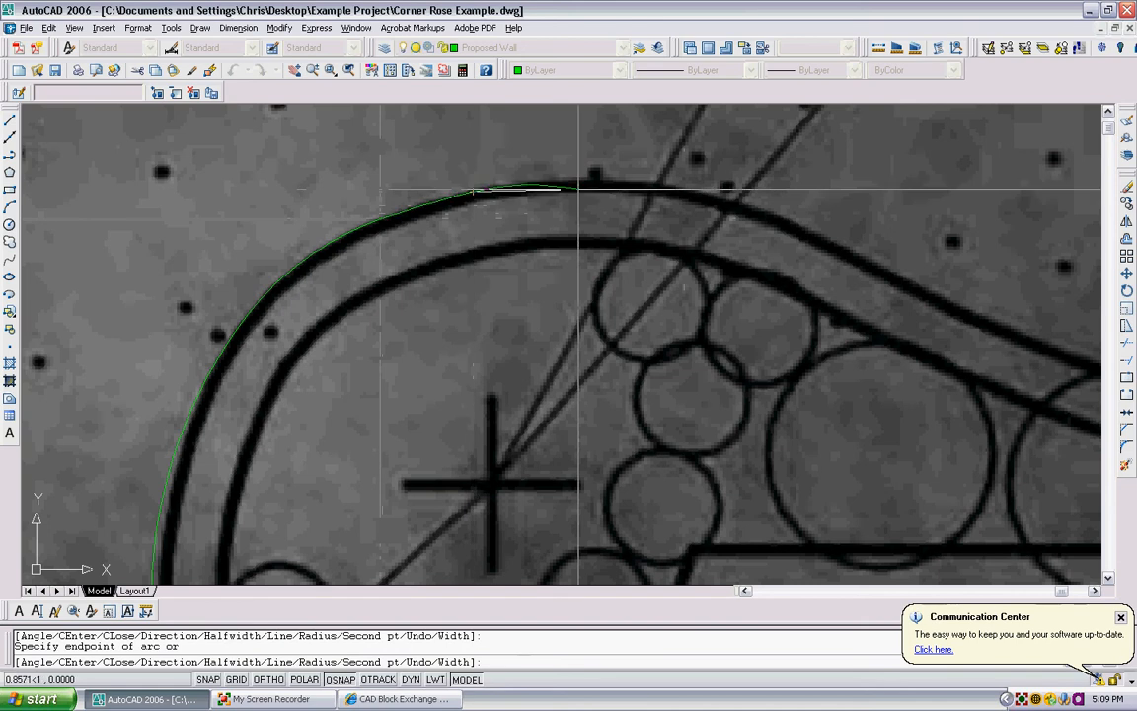
middle_click_drag(815, 217, 495, 148)
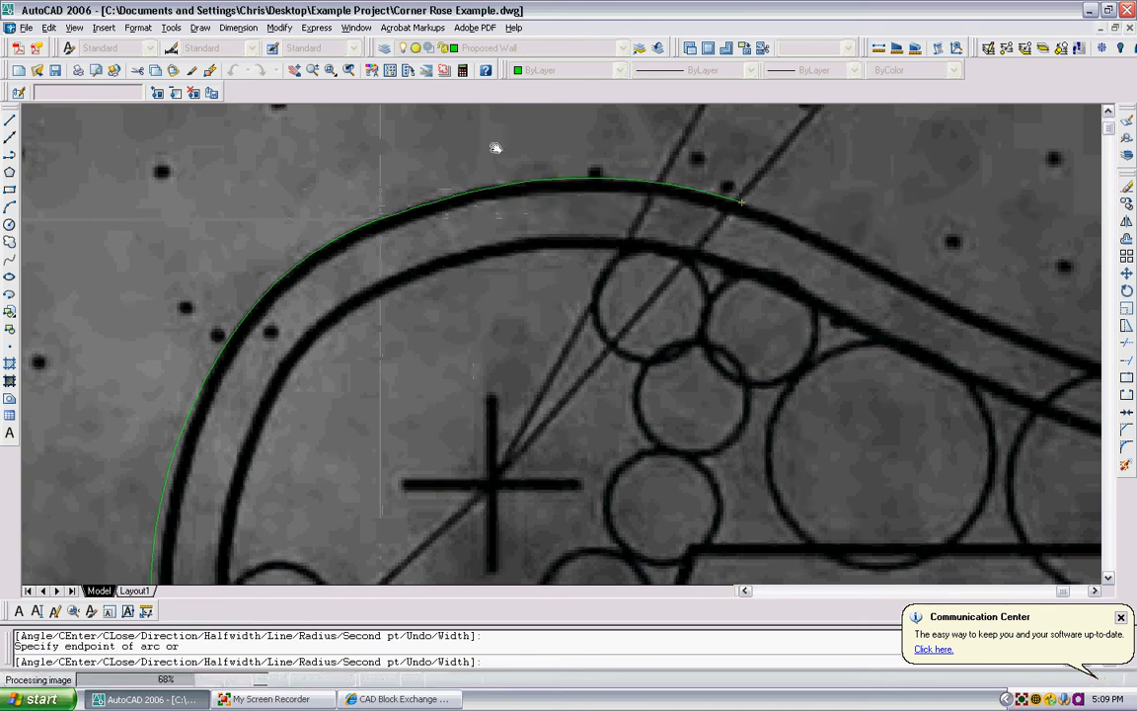
- Continue the arc segments down the planter wall's sloping upper-right outer edge toward its rounded right end
scroll(542, 217, "down", 4)
scroll(547, 208, "up", 3)
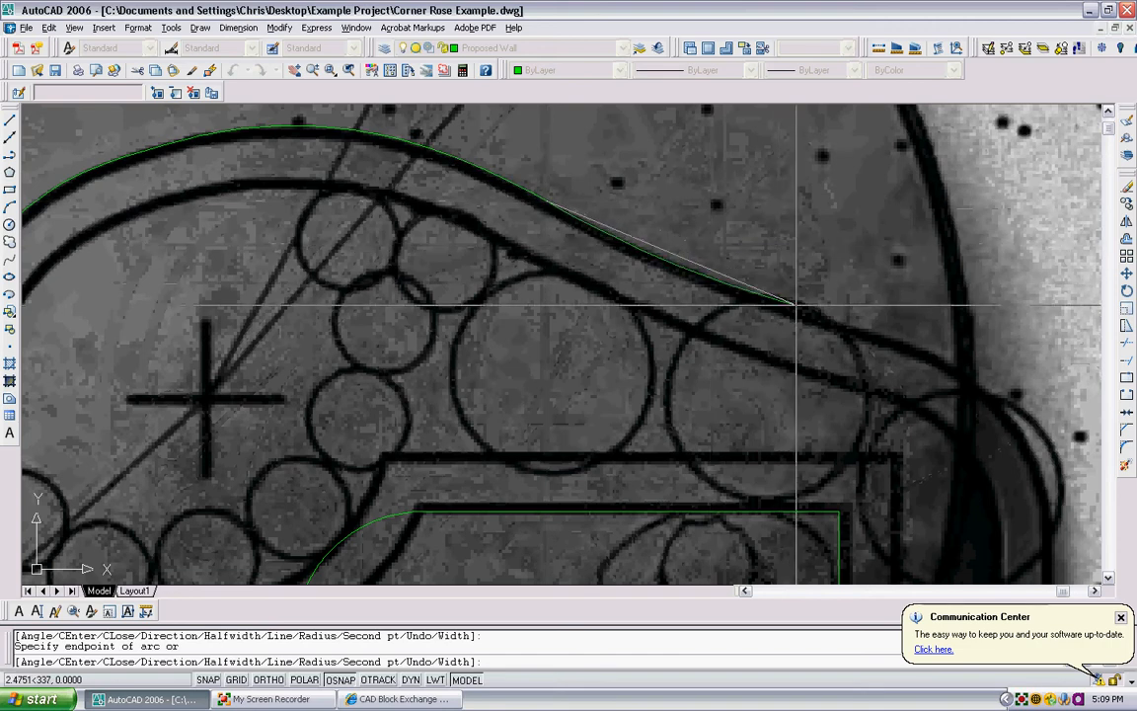
middle_click_drag(790, 294, 739, 272)
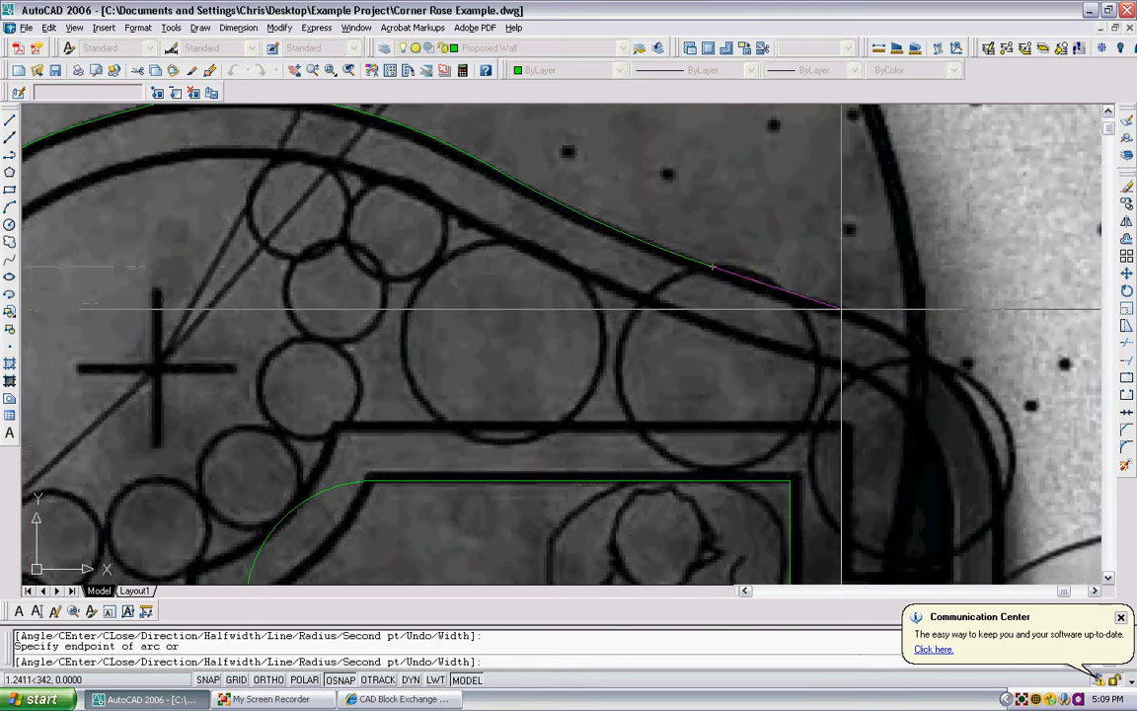
scroll(844, 305, "up", 4)
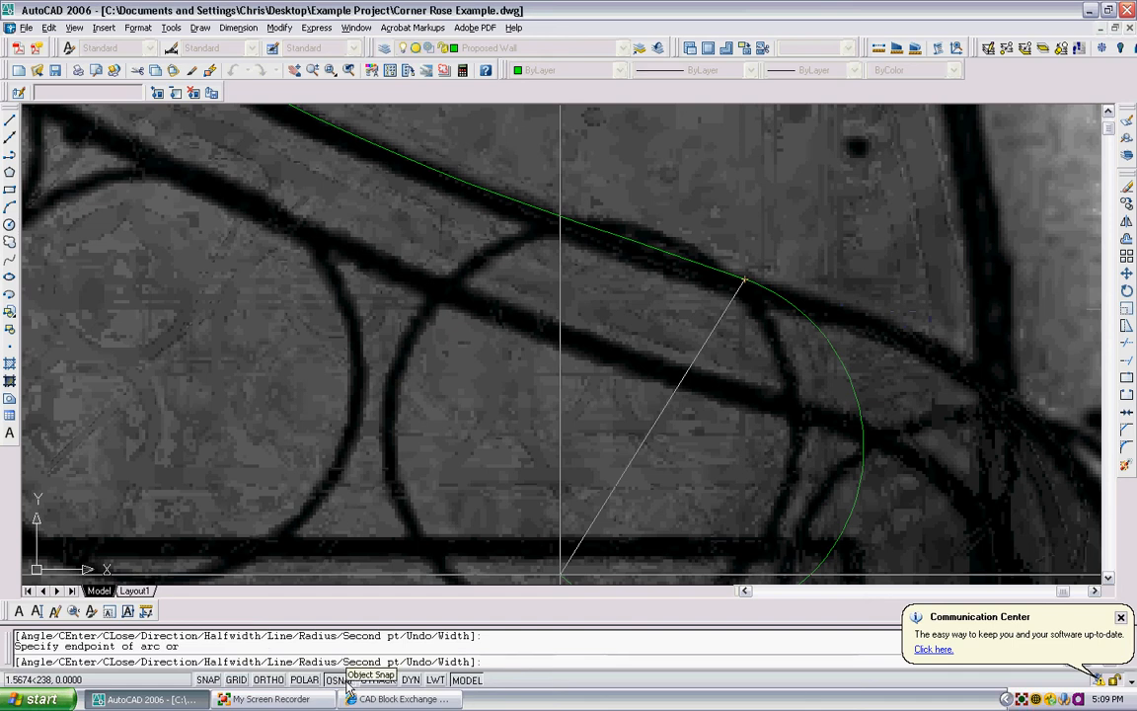
- Turn object snap off, undo the misplaced arc, and trace the planter wall's rounded right end with arc segments
key("F3")
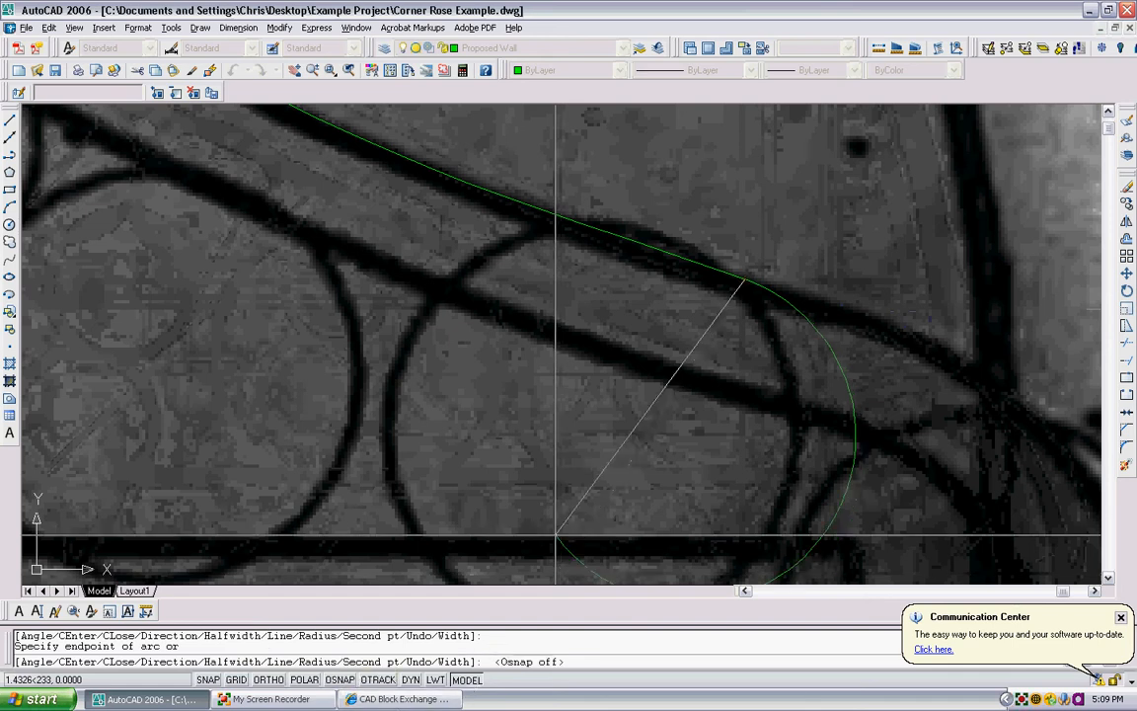
scroll(856, 306, "down", 3)
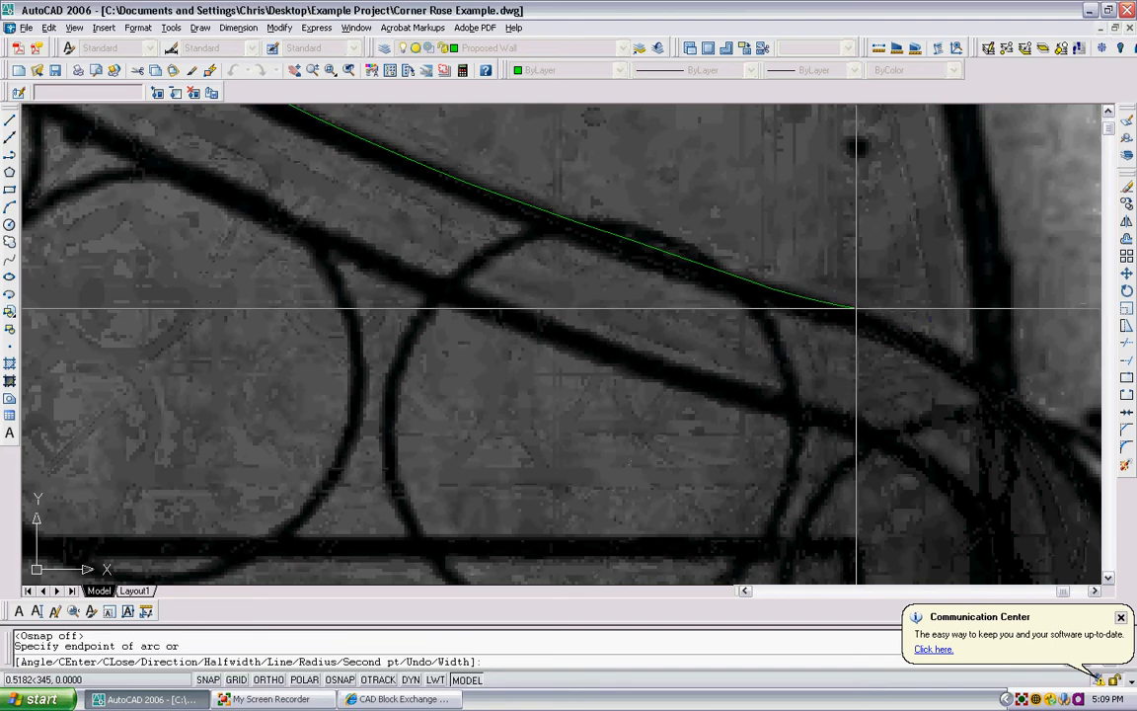
scroll(820, 330, "down", 2)
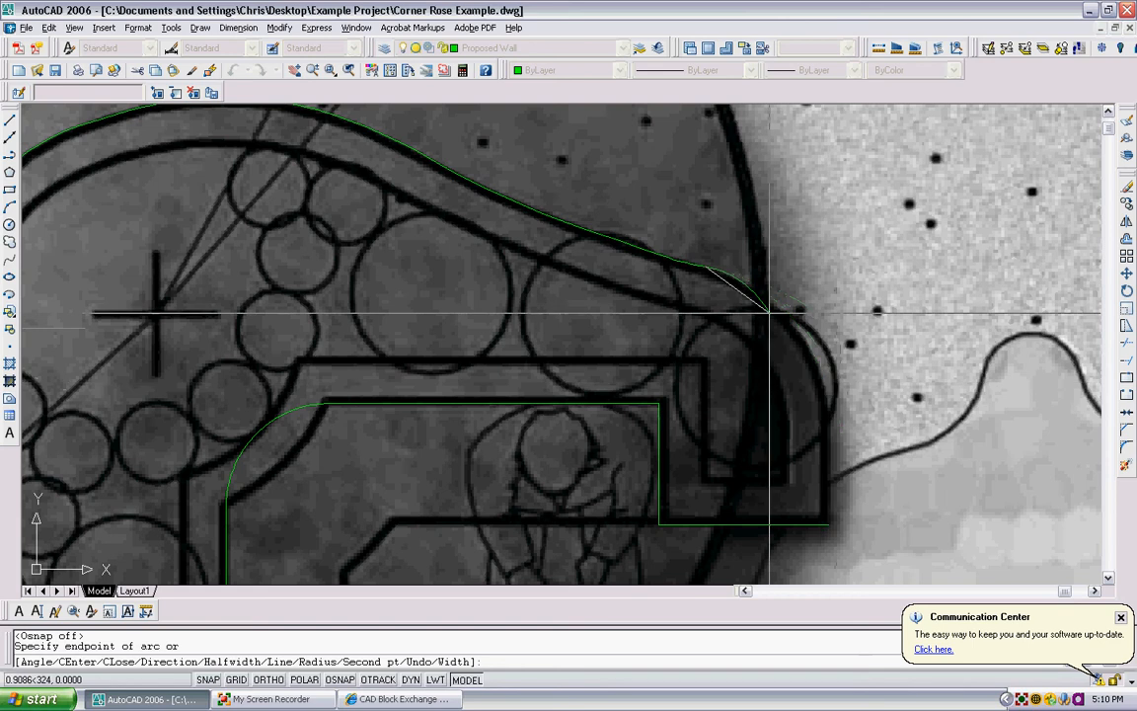
scroll(804, 326, "up", 4)
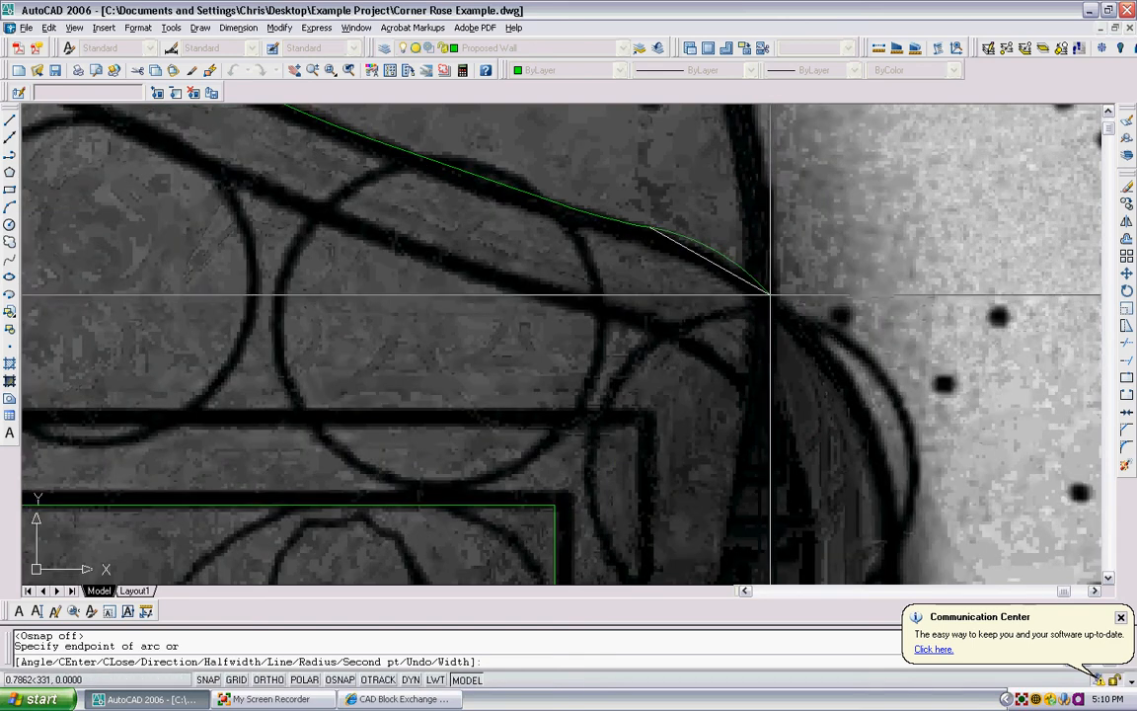
key("ctrl+z")
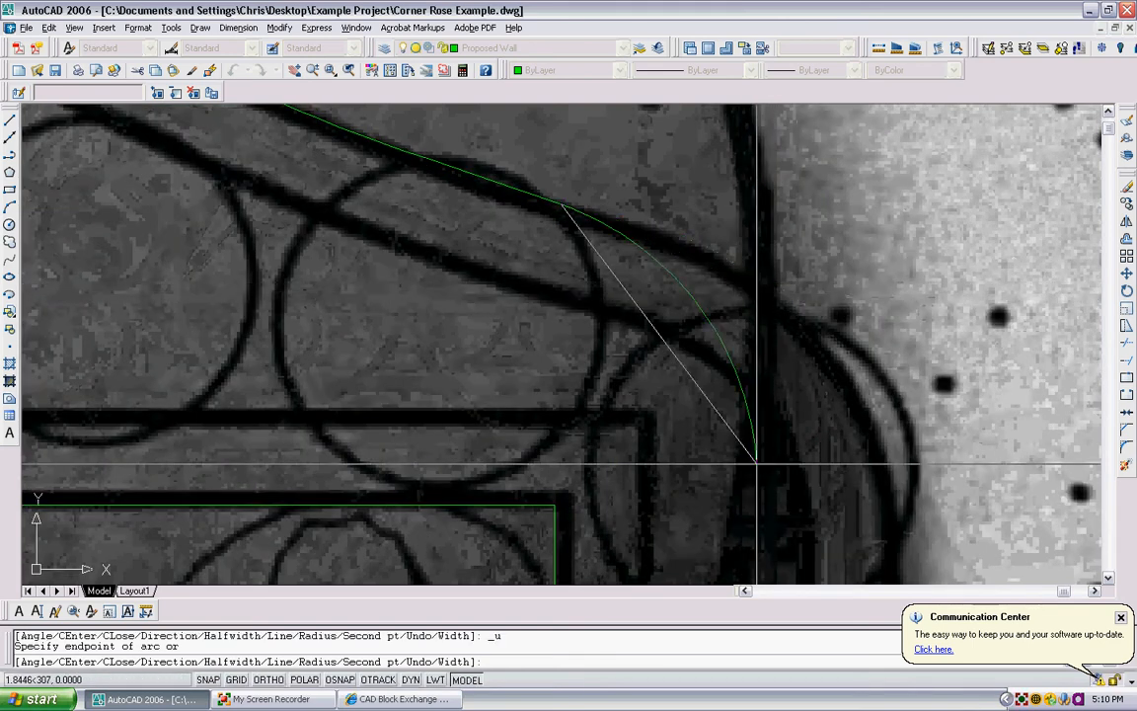
left_click(691, 252)
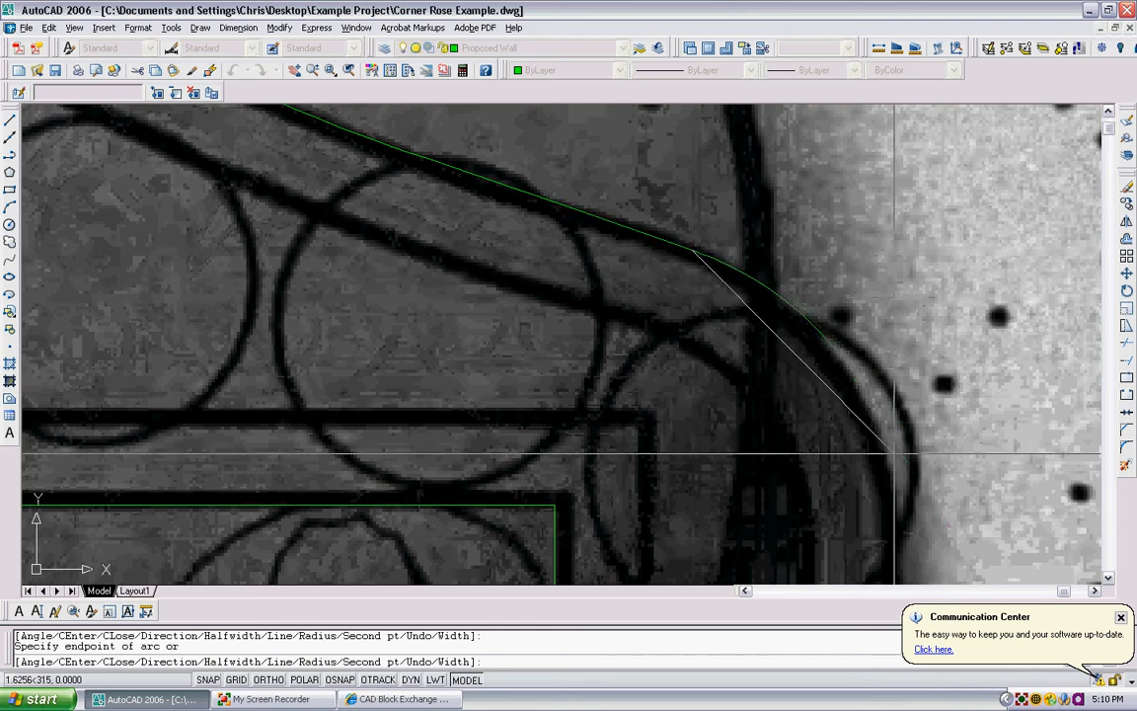
left_click(891, 472)
middle_click_drag(795, 275, 693, 84)
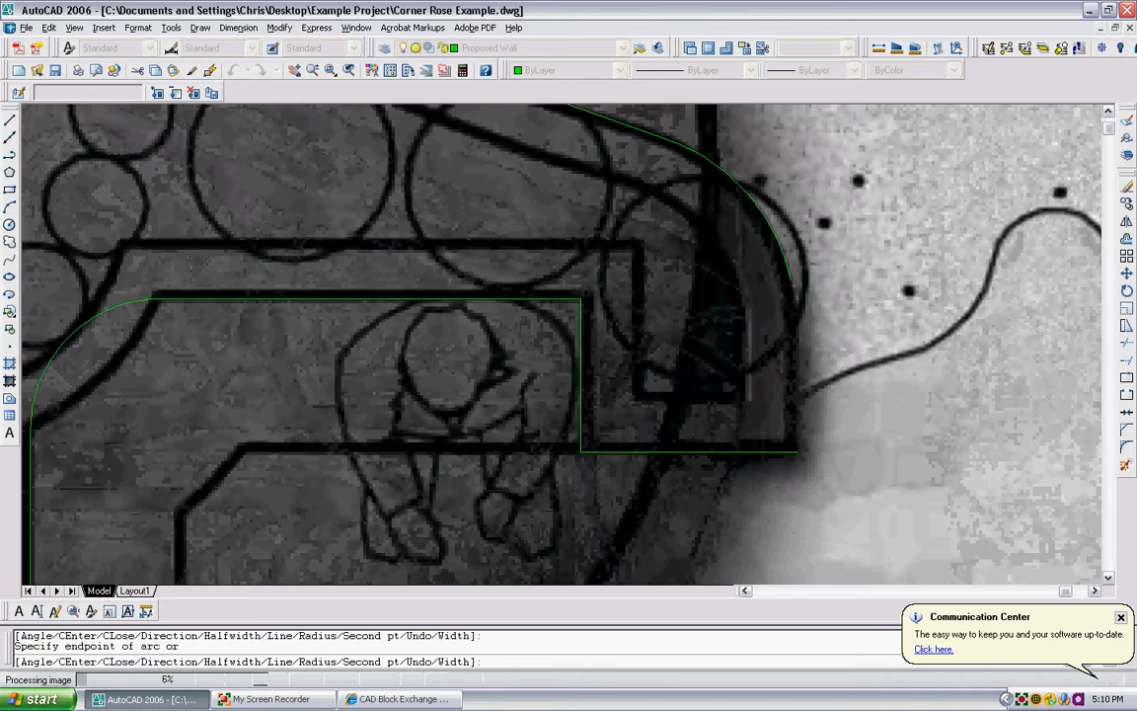
scroll(800, 380, "down", 4)
scroll(799, 377, "up", 6)
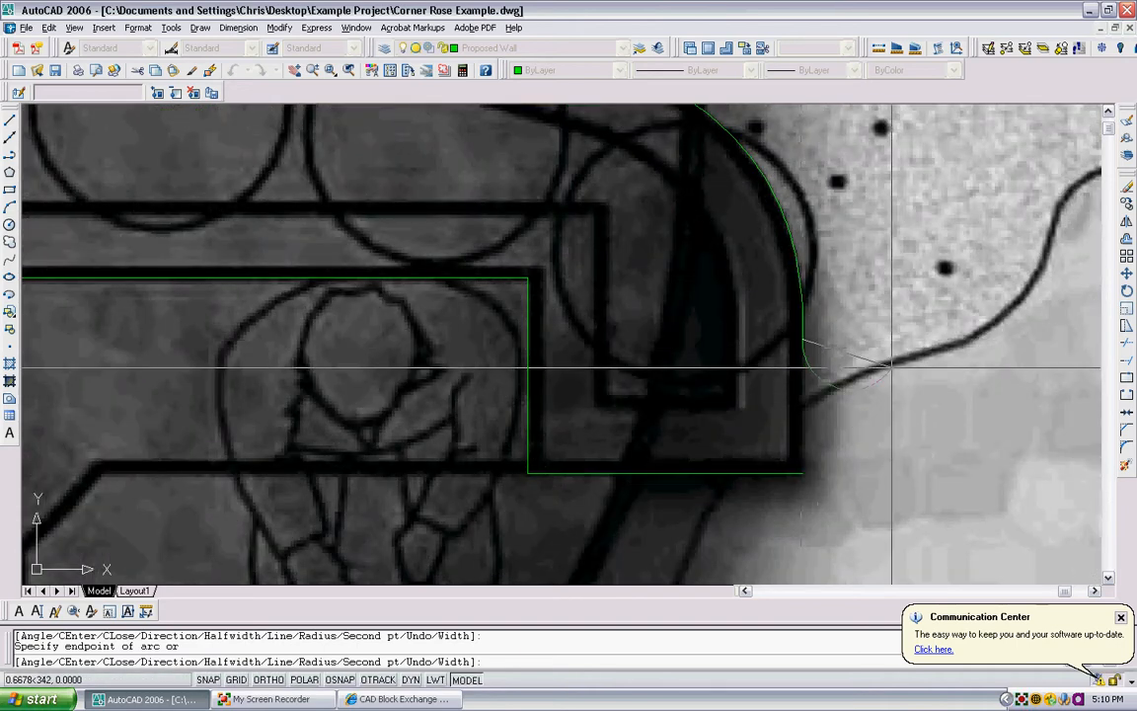
- Switch to line segments with Ortho on, extend the outer right edge straight down past the bottom edge, and end the polyline
type("l")
key("Return")
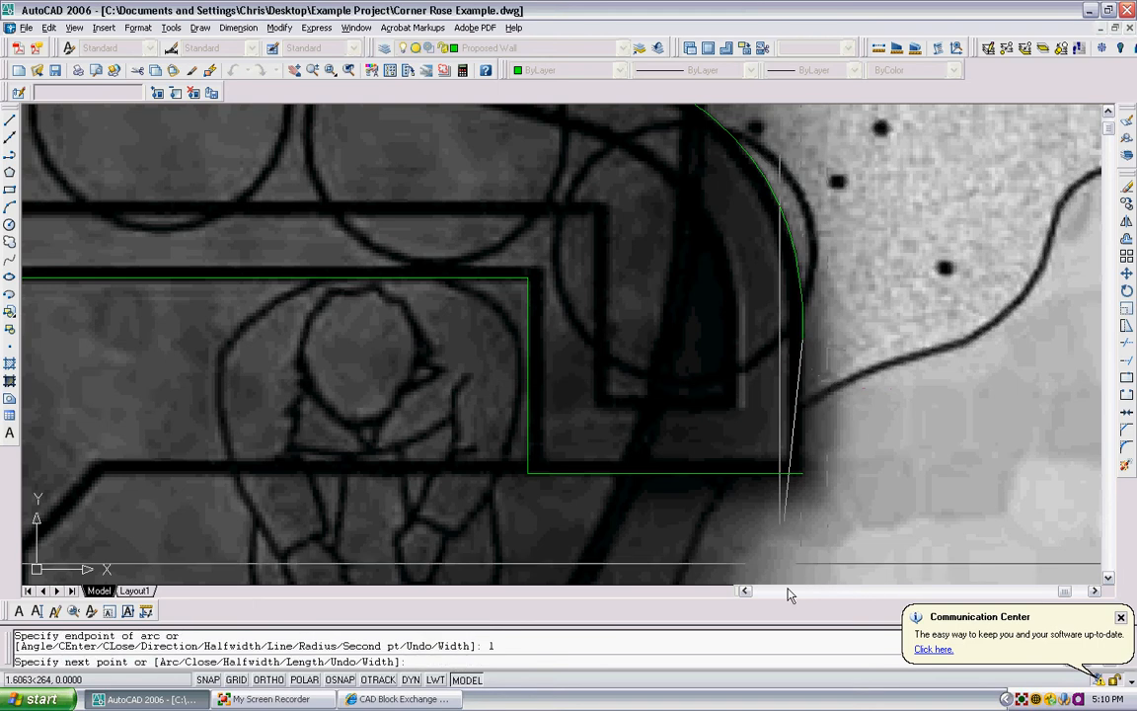
left_click(269, 680)
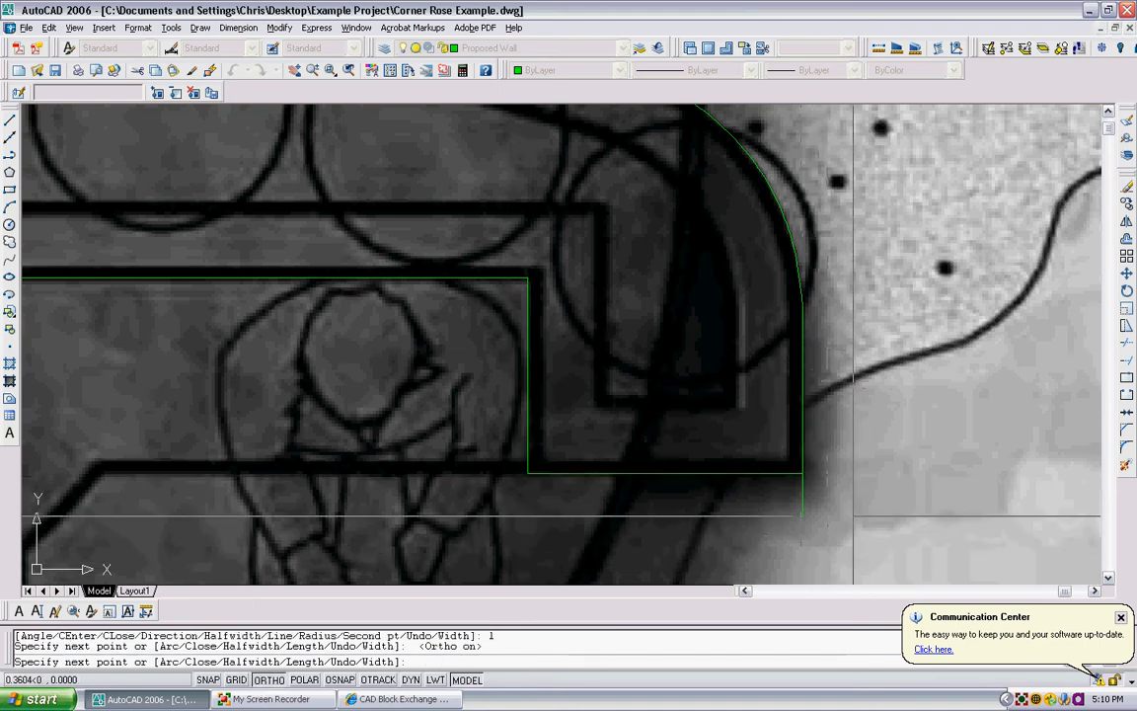
key("Escape")
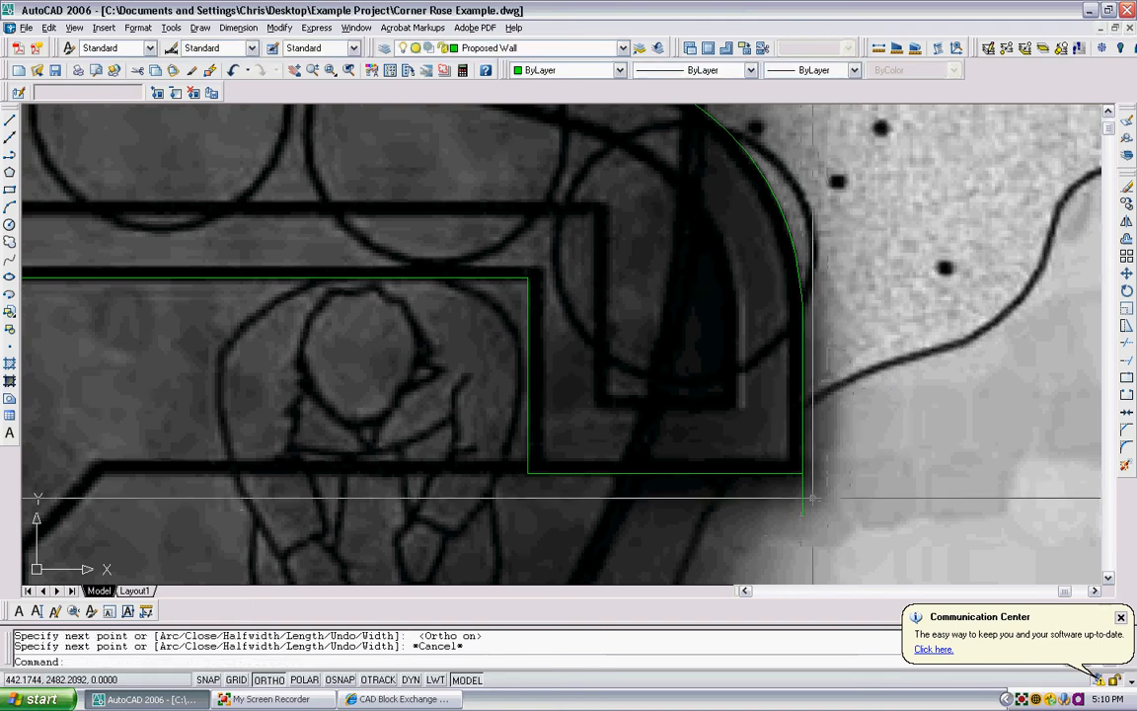
- Trim both overshooting line ends at the planter wall's lower-right corner so they meet cleanly
scroll(806, 498, "up", 4)
scroll(796, 411, "up", 2)
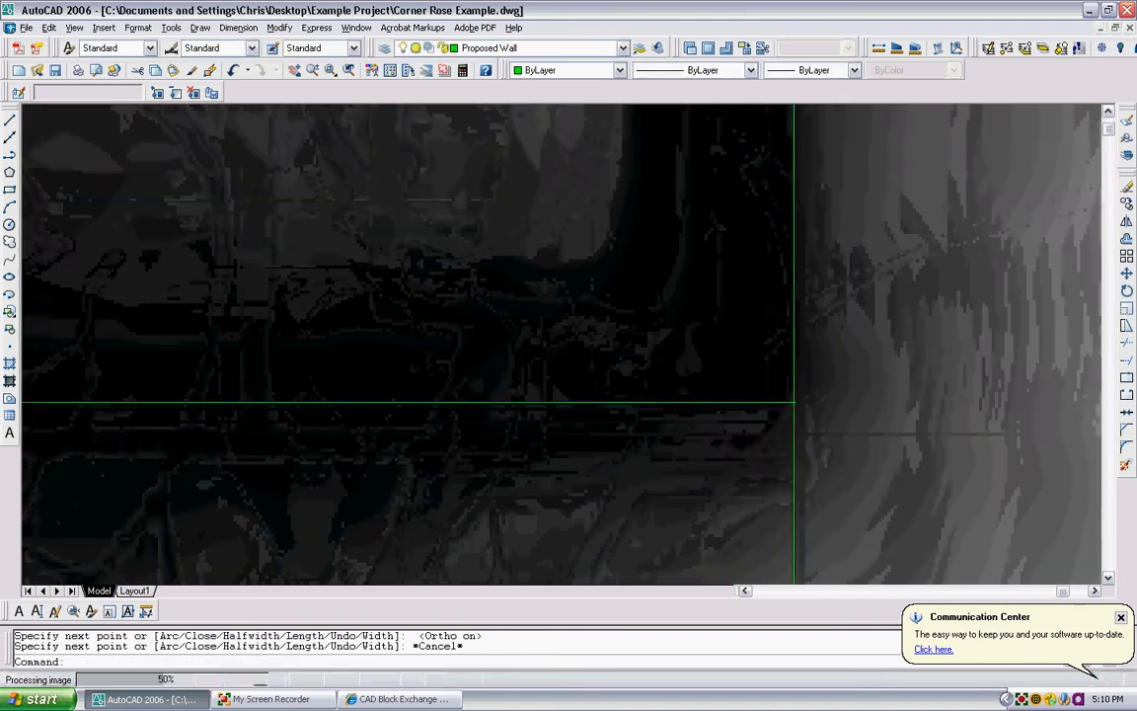
scroll(813, 425, "up", 1)
type("tr")
key("Return")
left_click(812, 424)
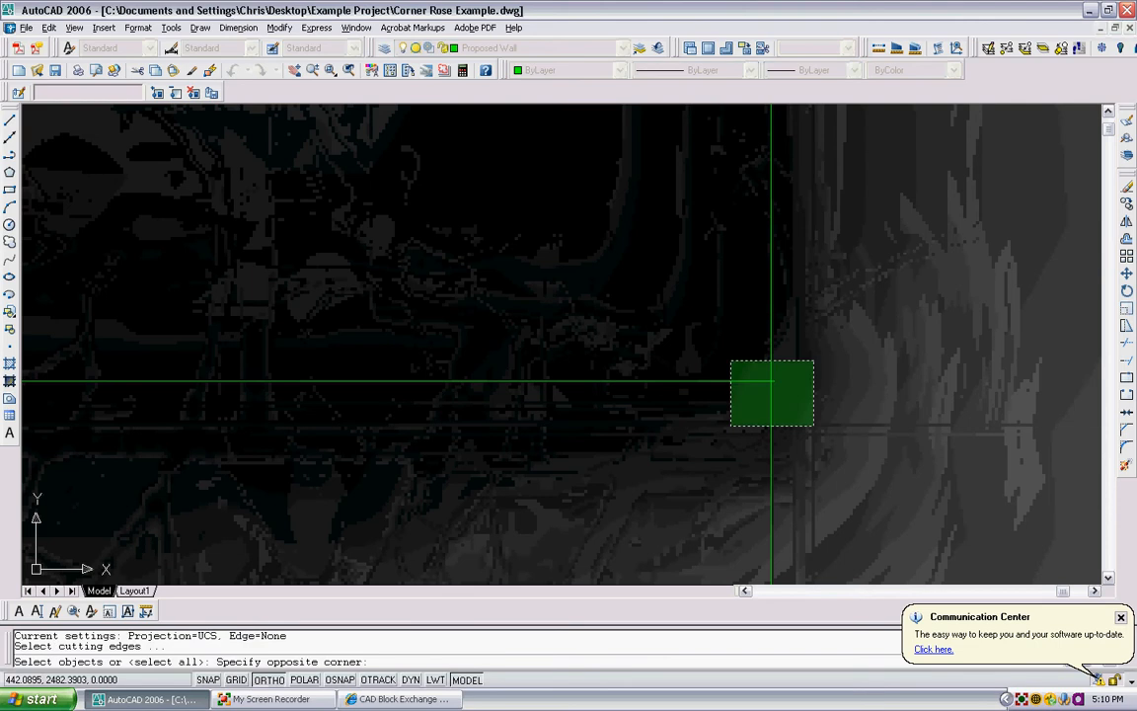
left_click(730, 360)
key("Return")
left_click(775, 384)
left_click(776, 405)
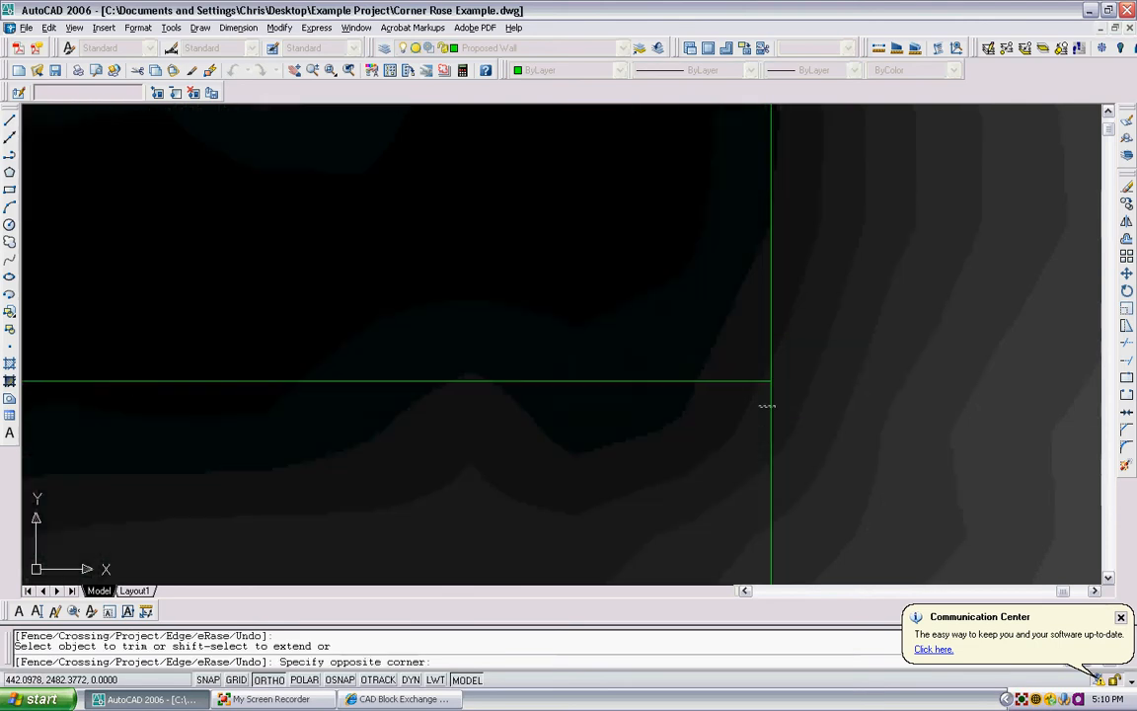
left_click(763, 406)
key("Escape")
scroll(771, 403, "up", 3)
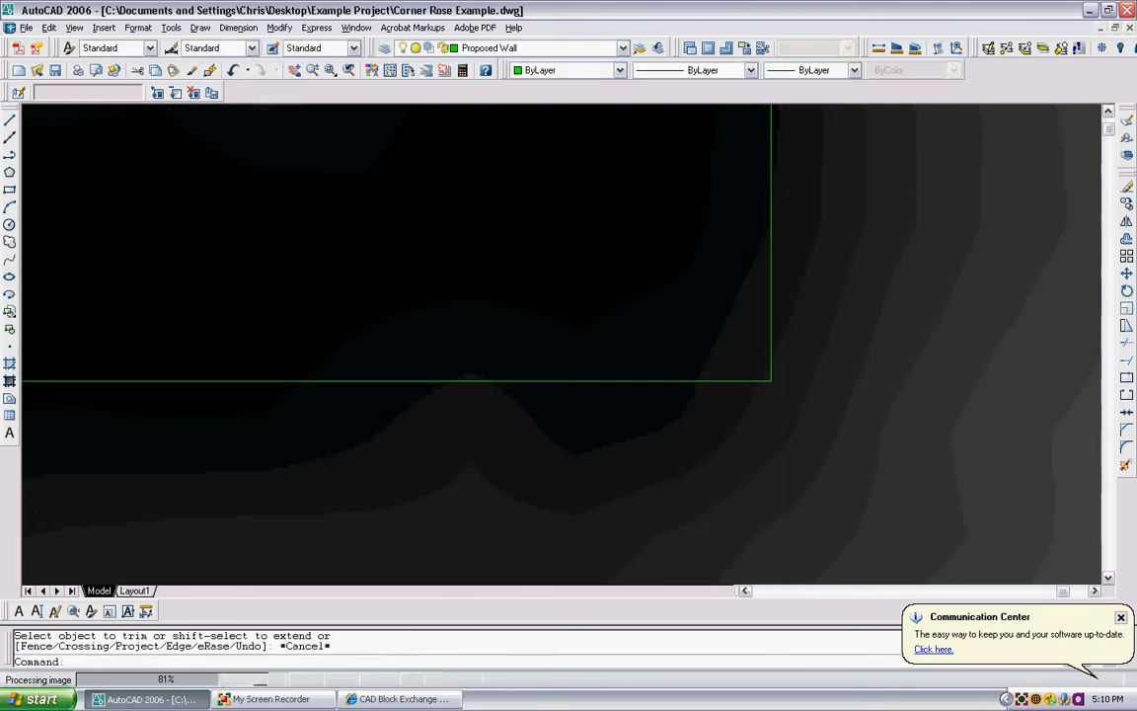
- With Ortho off, stretch the inner corner arc's midpoint toward the seating side to match the curve in the image
scroll(770, 355, "down", 3)
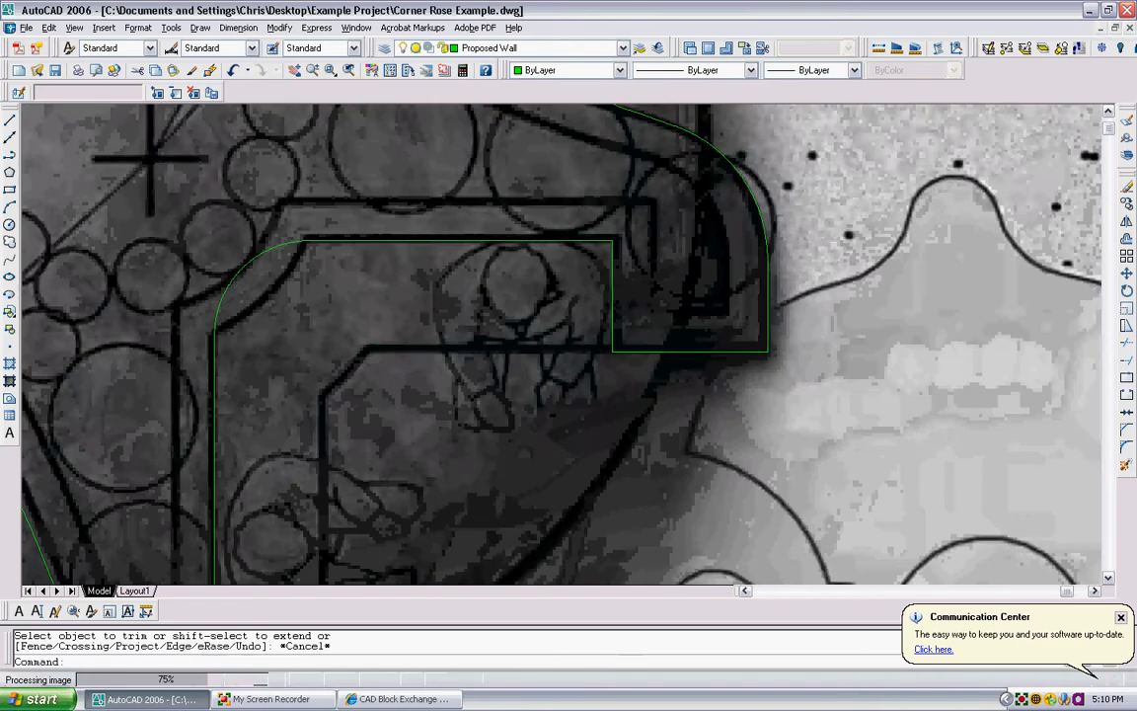
scroll(430, 334, "up", 5)
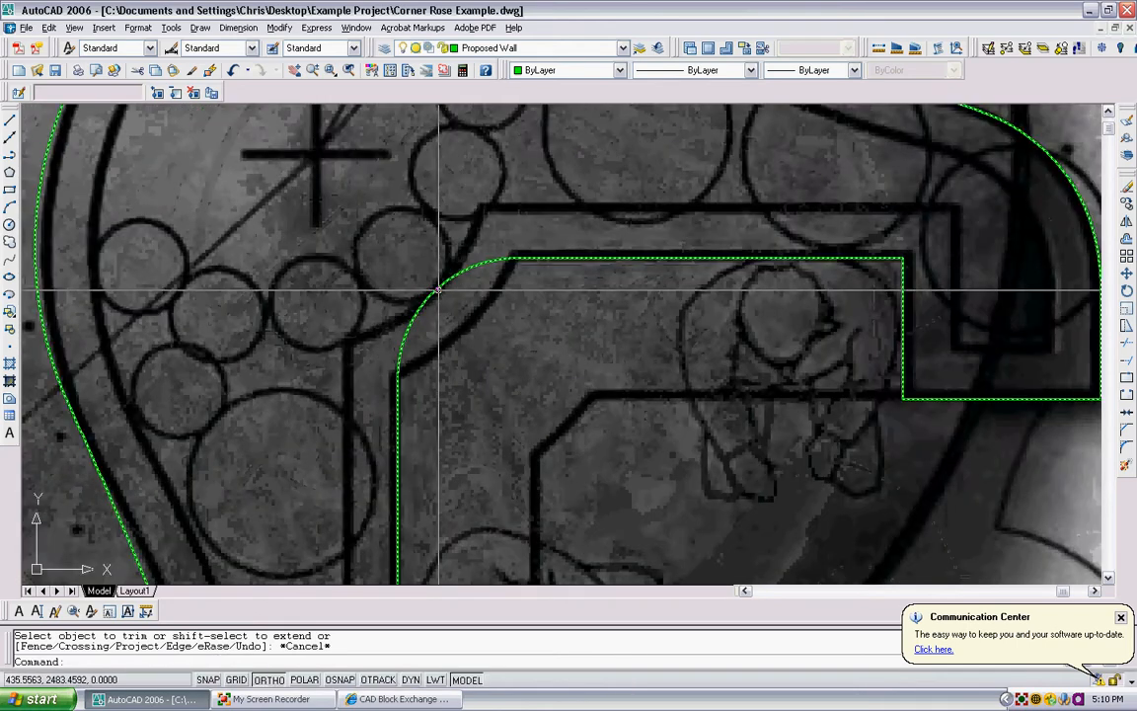
left_click(430, 288)
left_click(430, 288)
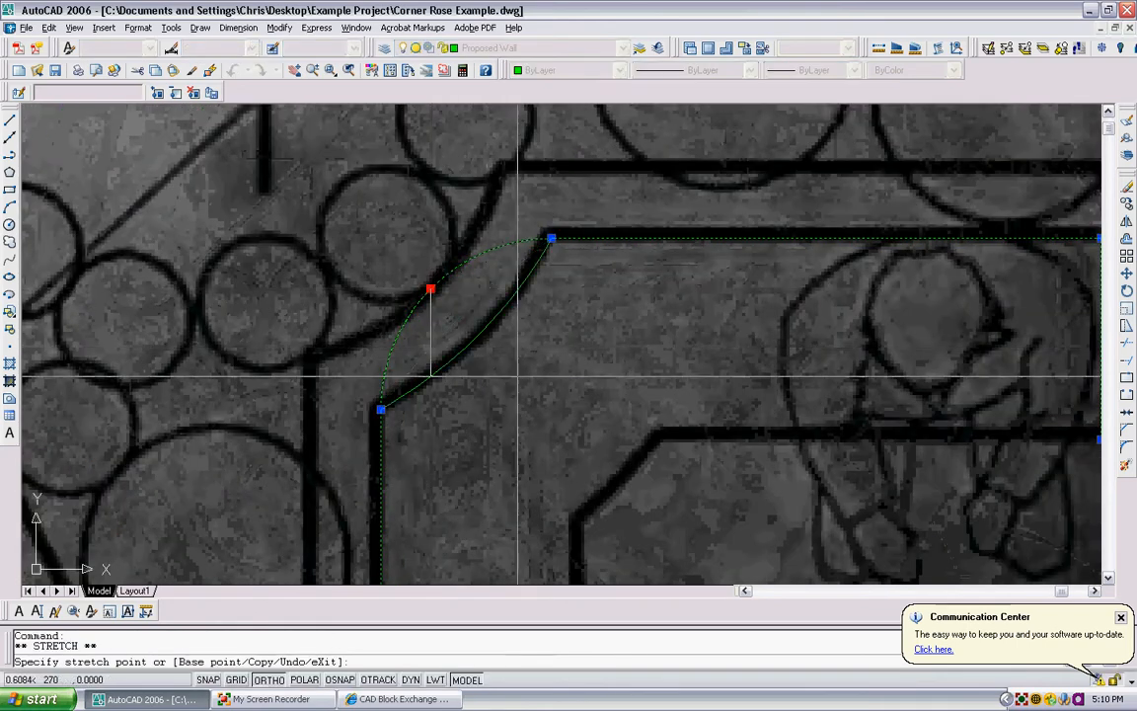
left_click(269, 679)
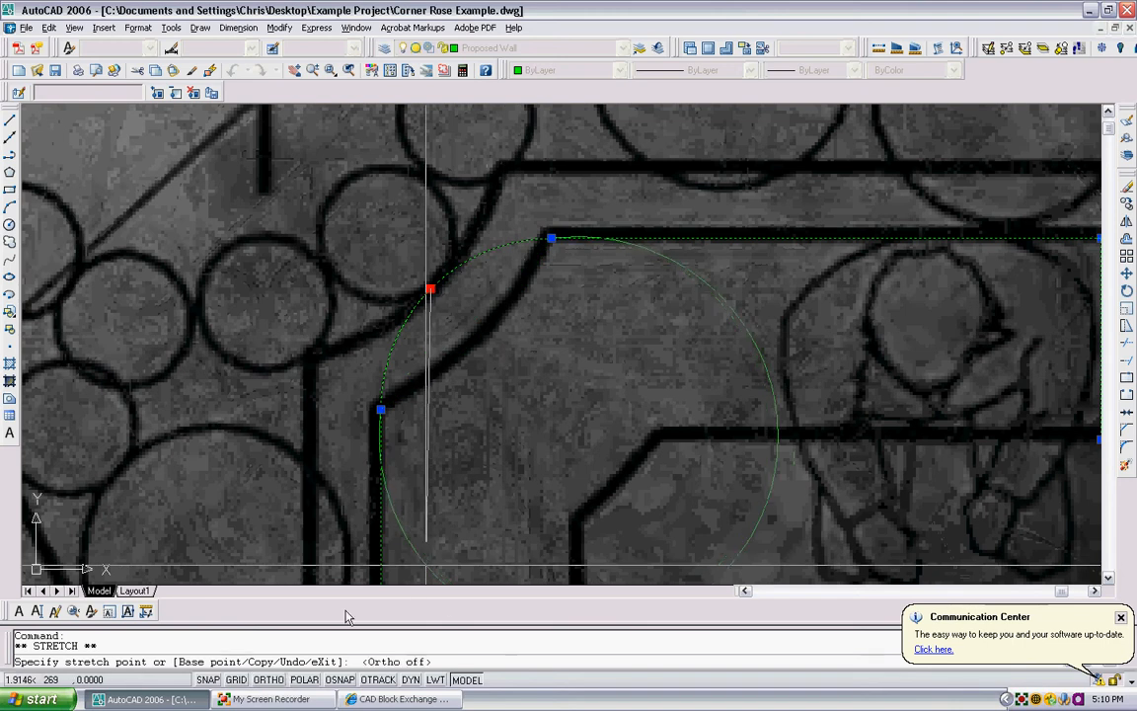
left_click(484, 340)
key("Escape")
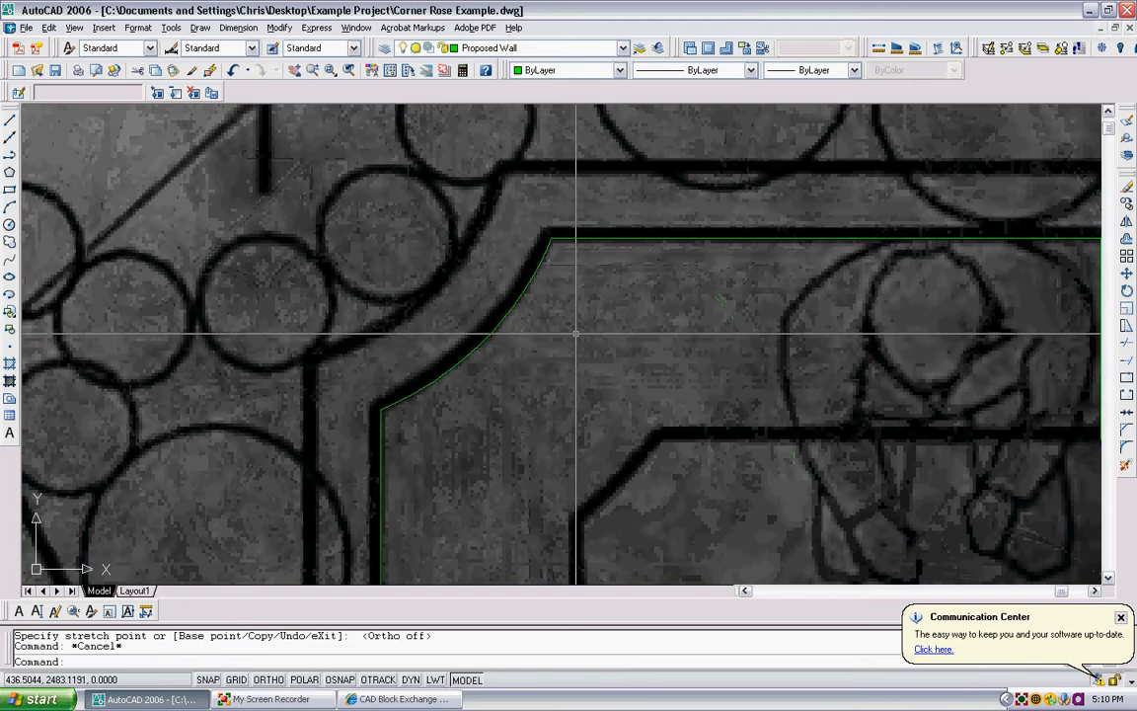
- Offset the planter wall outline with the Through option to the bench's front edge at the angled inner corner
scroll(575, 334, "down", 5)
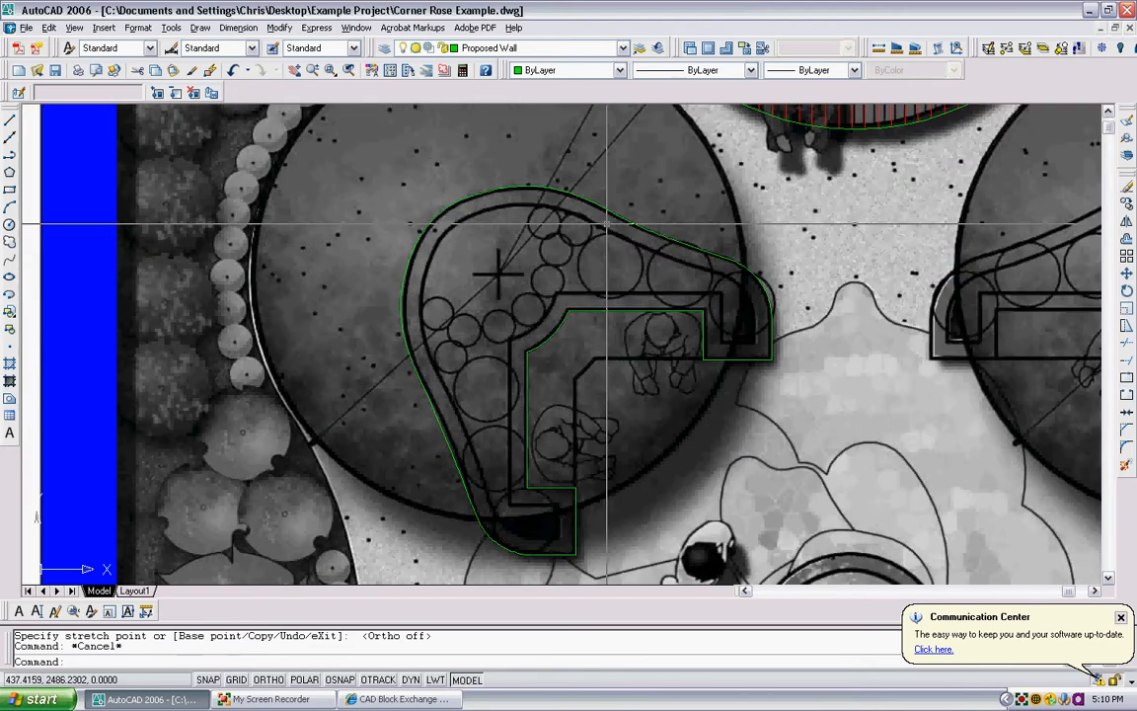
scroll(612, 247, "down", 3)
scroll(601, 296, "down", 2)
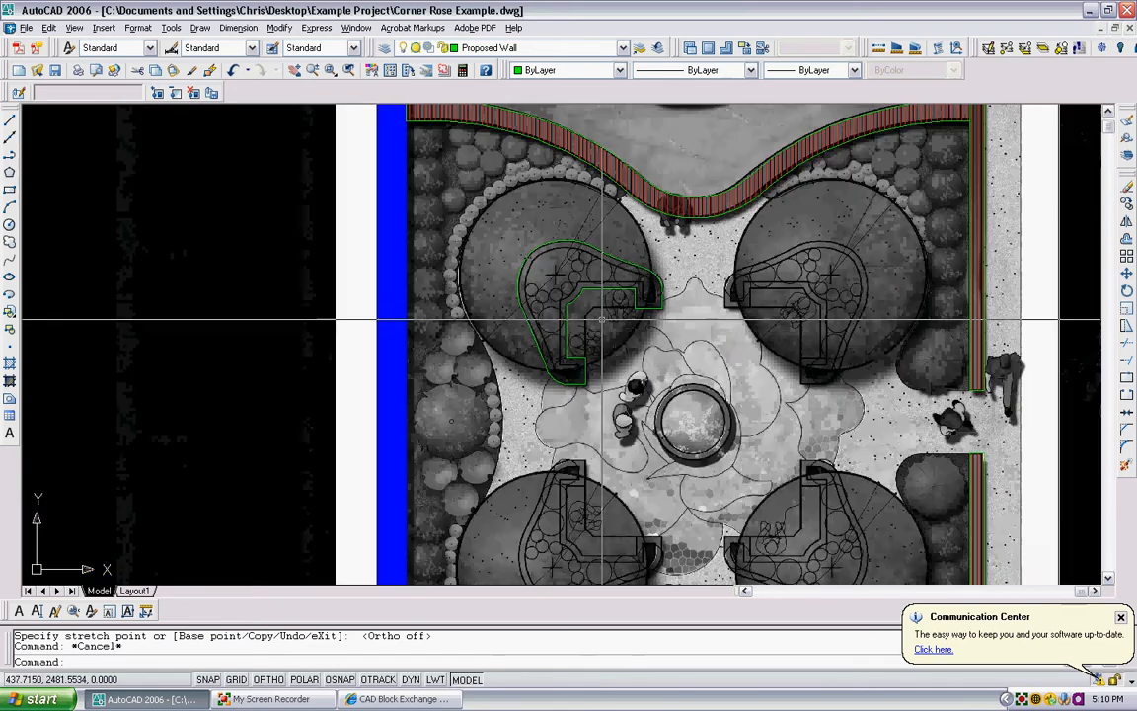
scroll(601, 319, "up", 3)
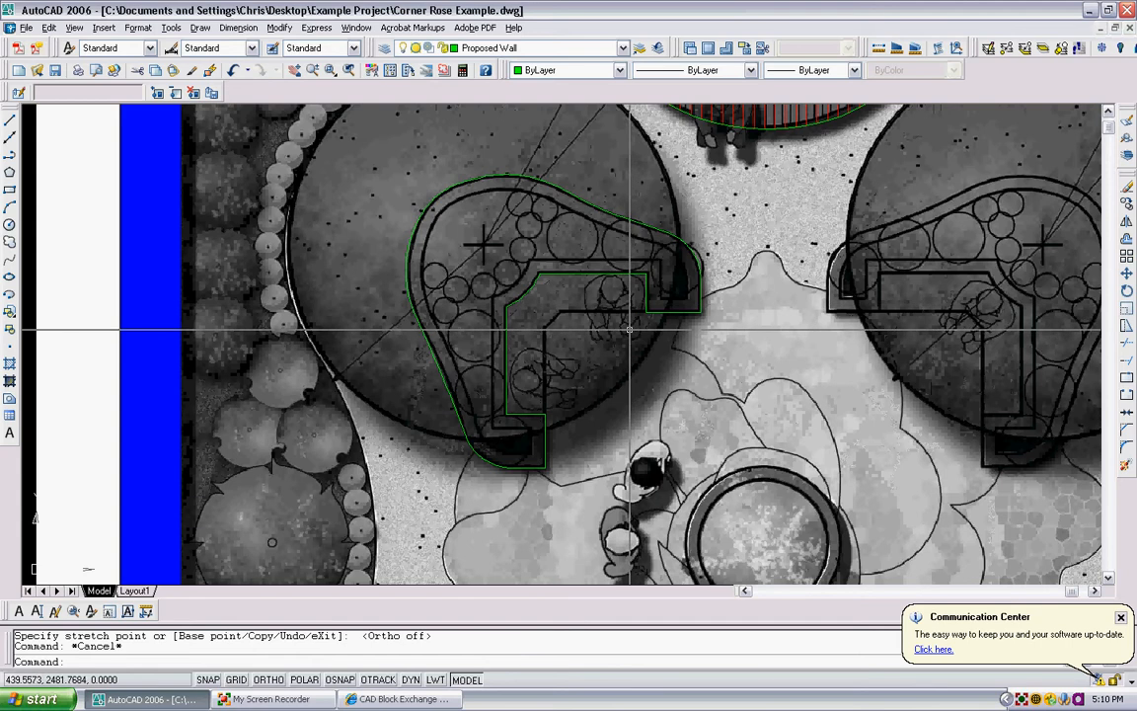
scroll(592, 314, "up", 4)
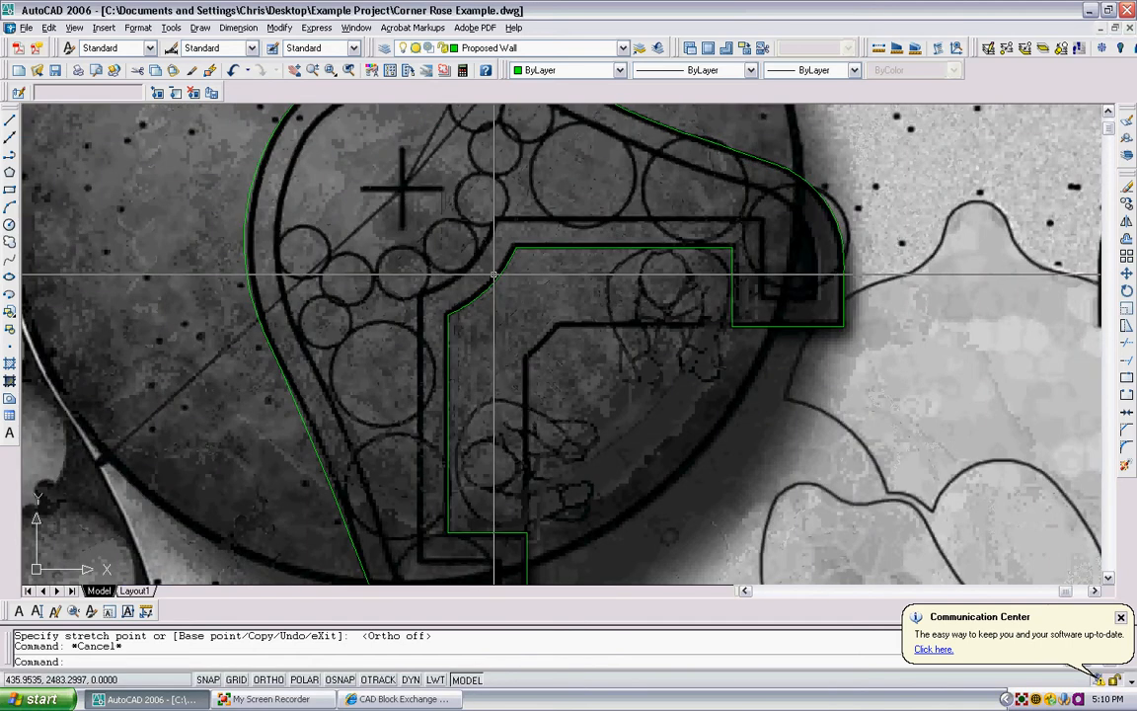
key("Return")
type("t")
key("Return")
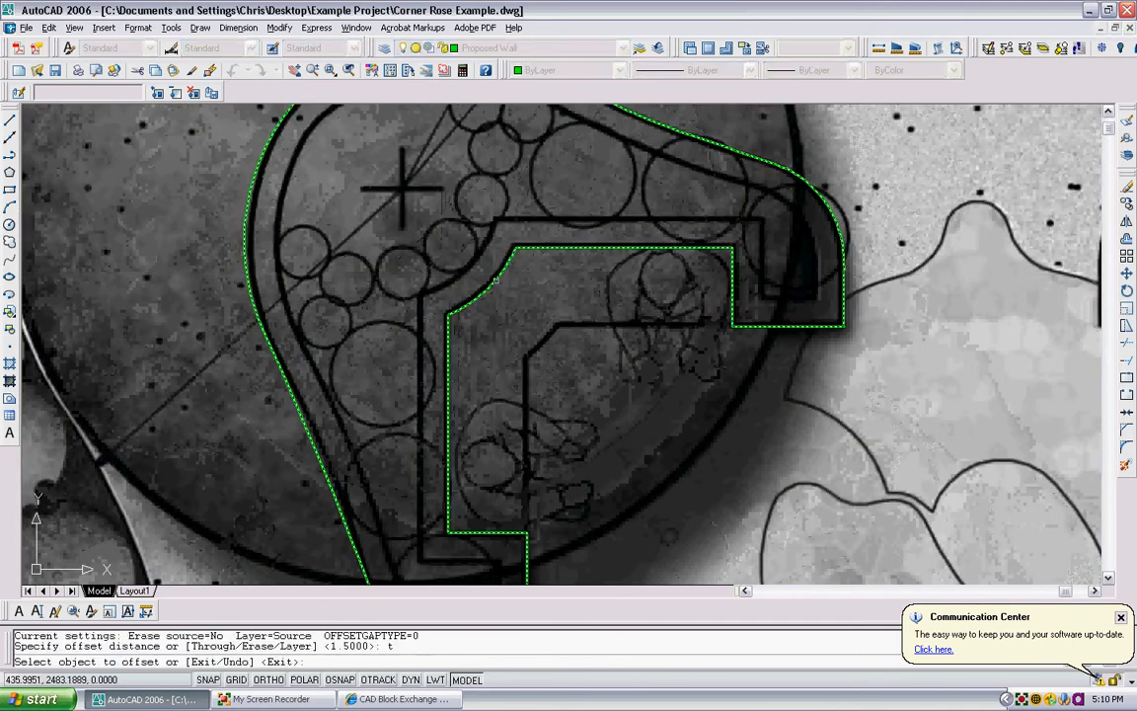
left_click(493, 274)
scroll(532, 326, "up", 2)
scroll(540, 342, "up", 2)
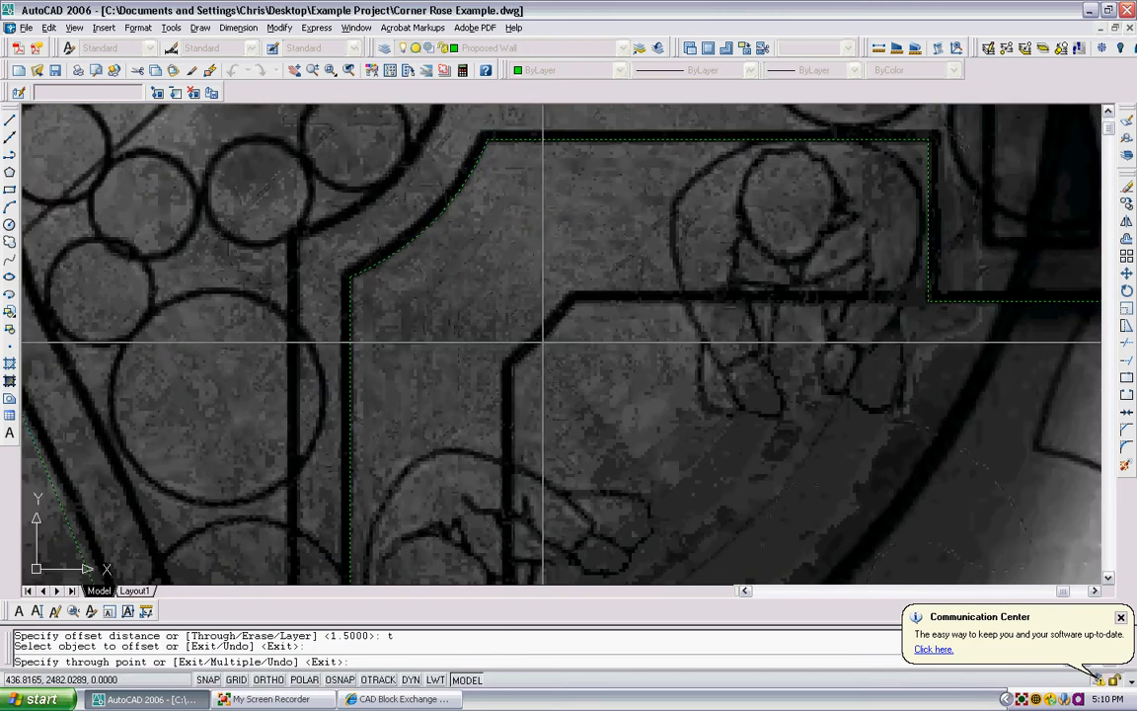
left_click(540, 341)
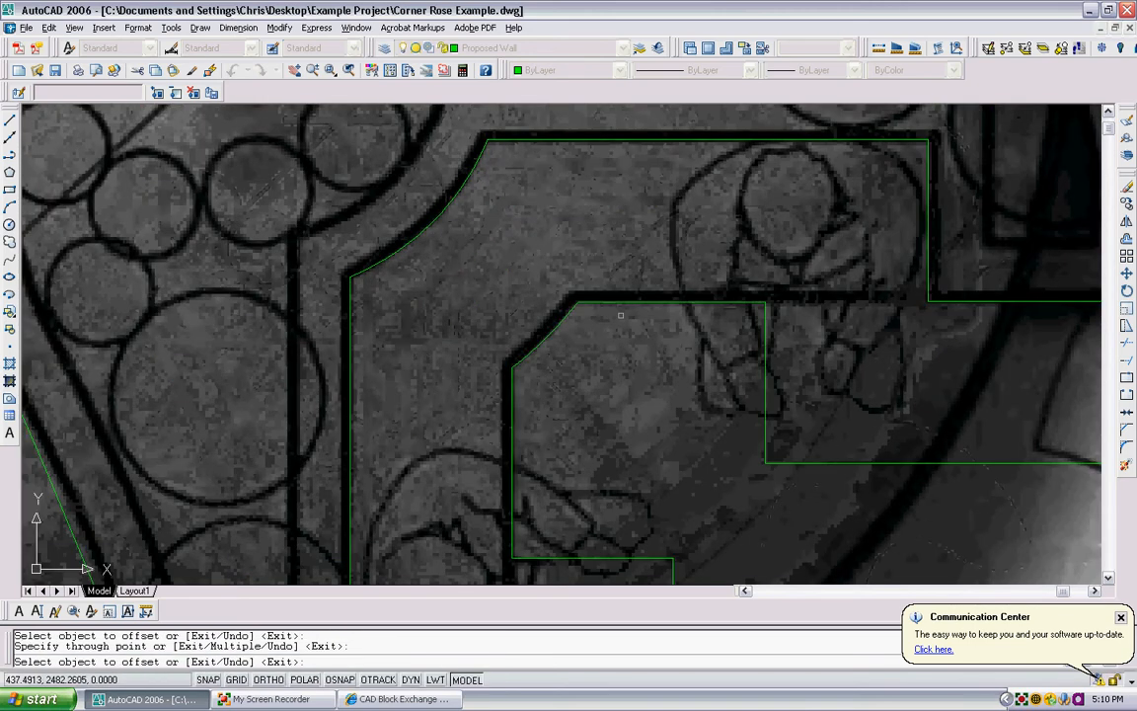
key("Escape")
- Break the offset outline along its upper horizontal bench edge, just right of the angled corner
scroll(686, 293, "down", 4)
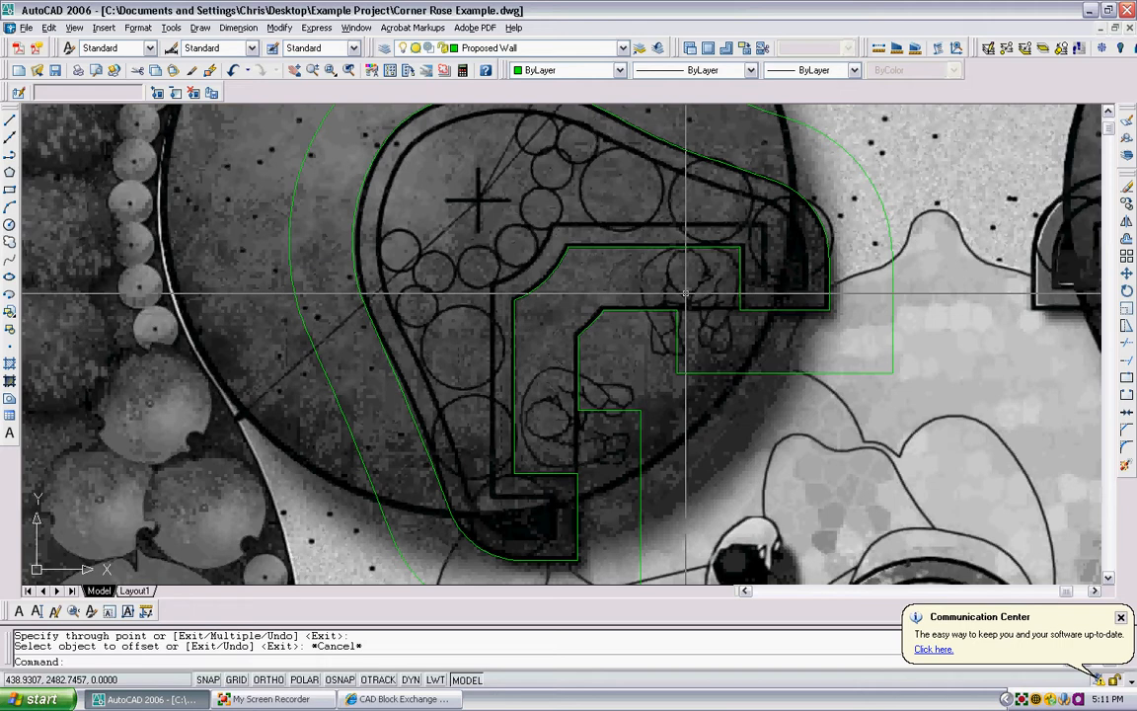
scroll(686, 293, "up", 4)
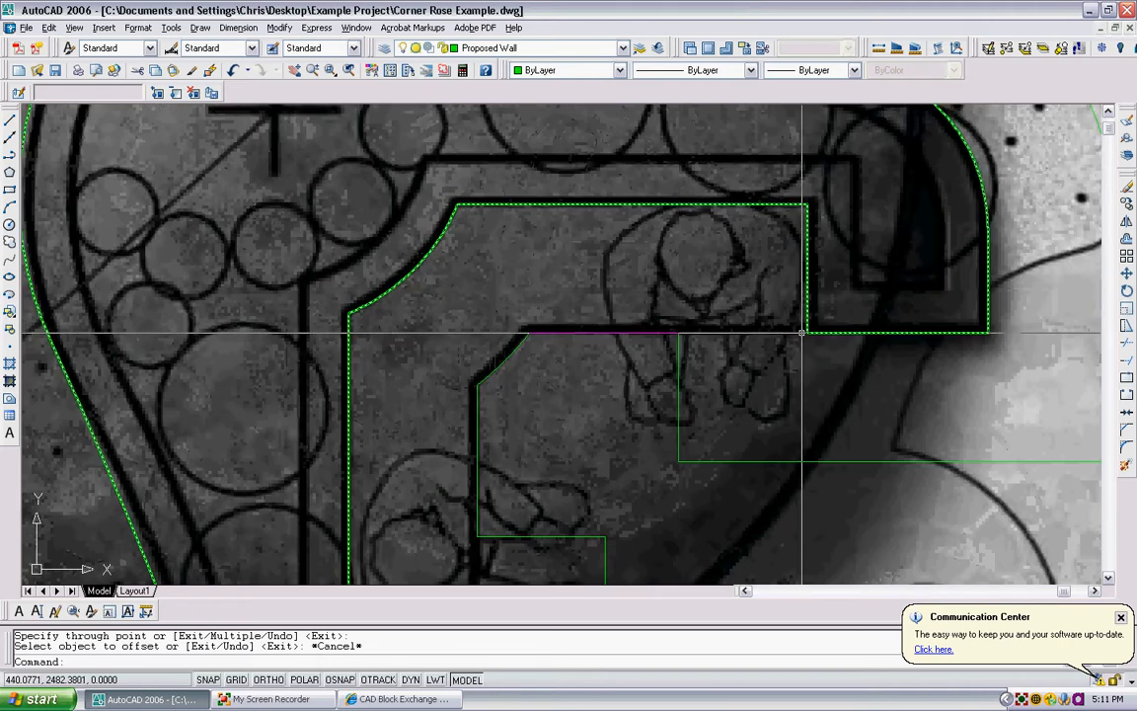
scroll(578, 328, "up", 2)
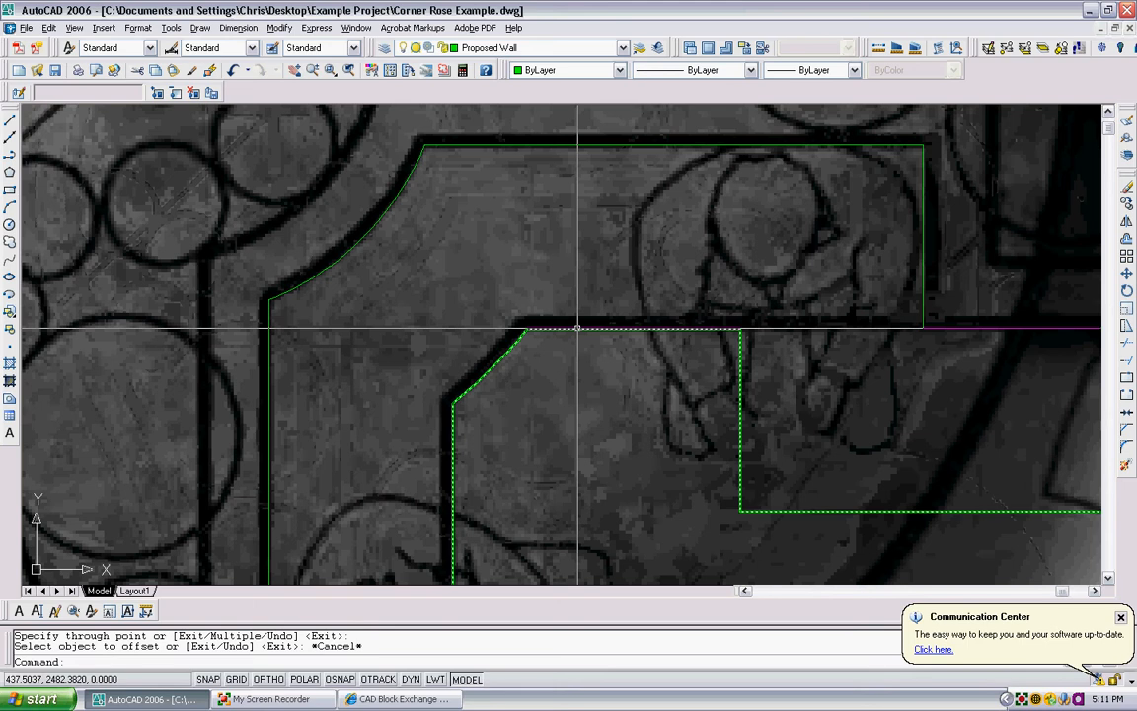
key("Return")
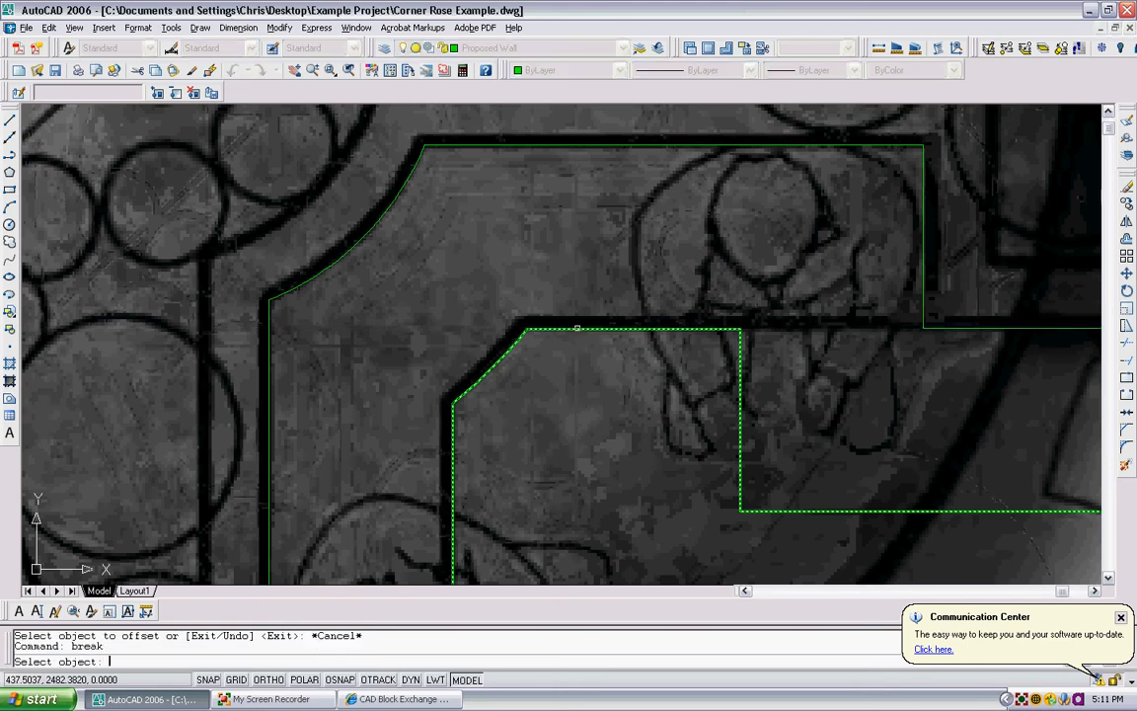
left_click(568, 327)
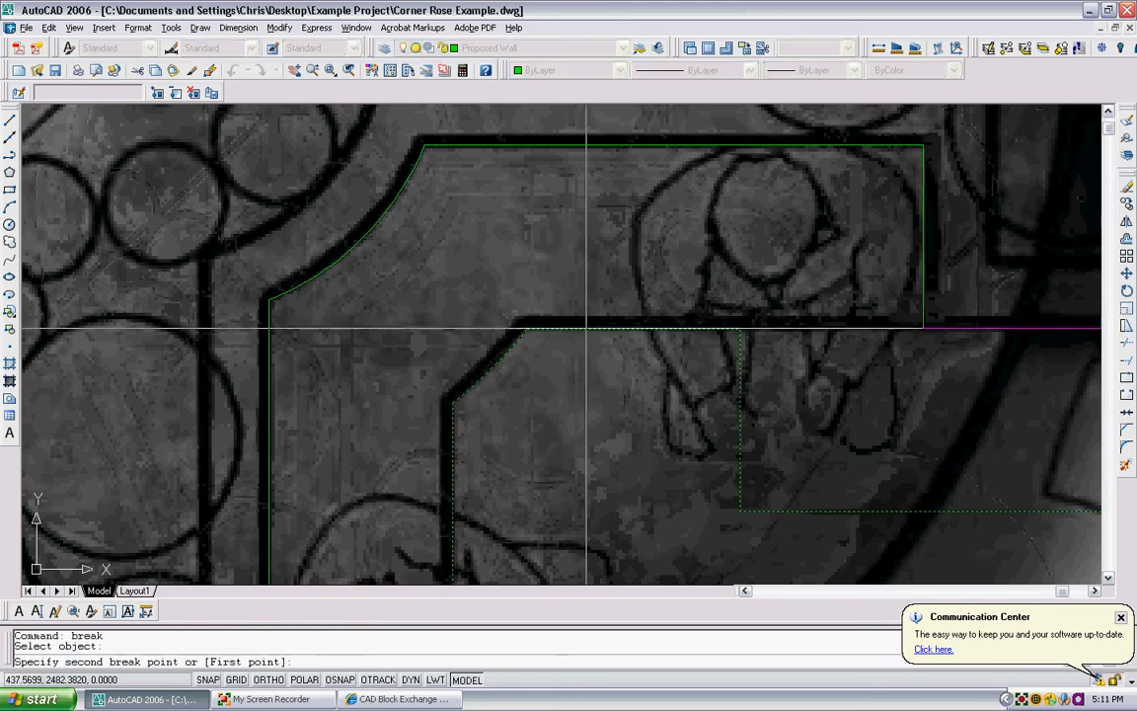
left_click(590, 327)
- Break the offset outline along its vertical bench edge below the angled corner
scroll(577, 317, "down", 5)
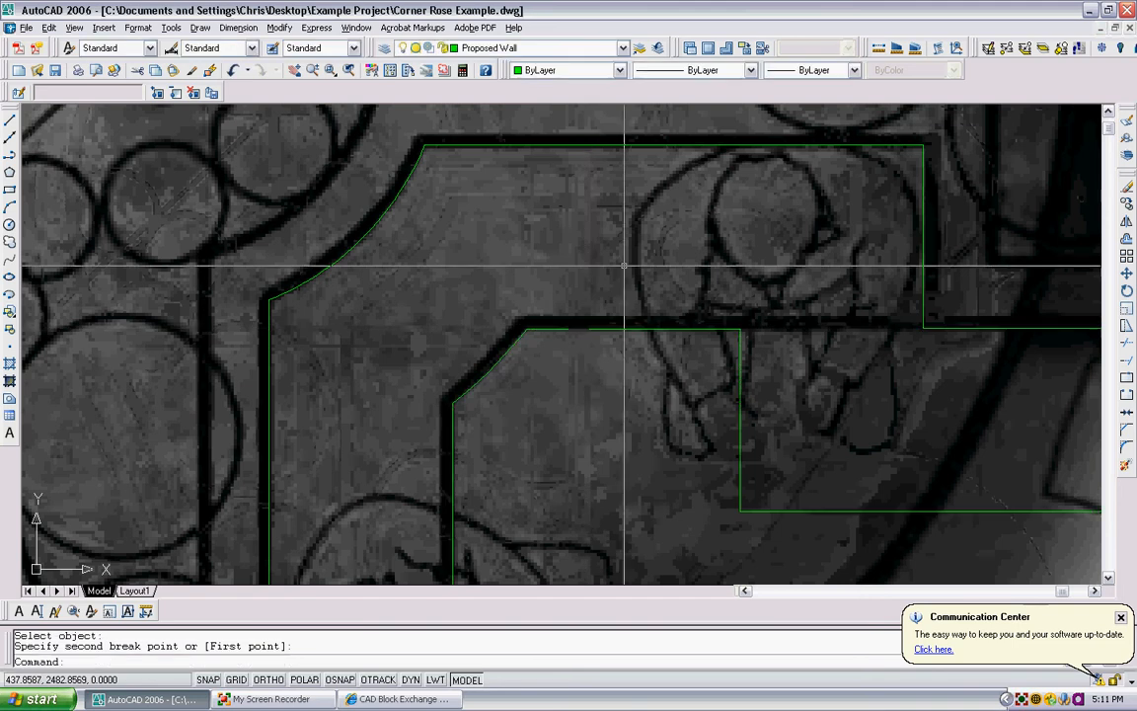
scroll(523, 508, "up", 4)
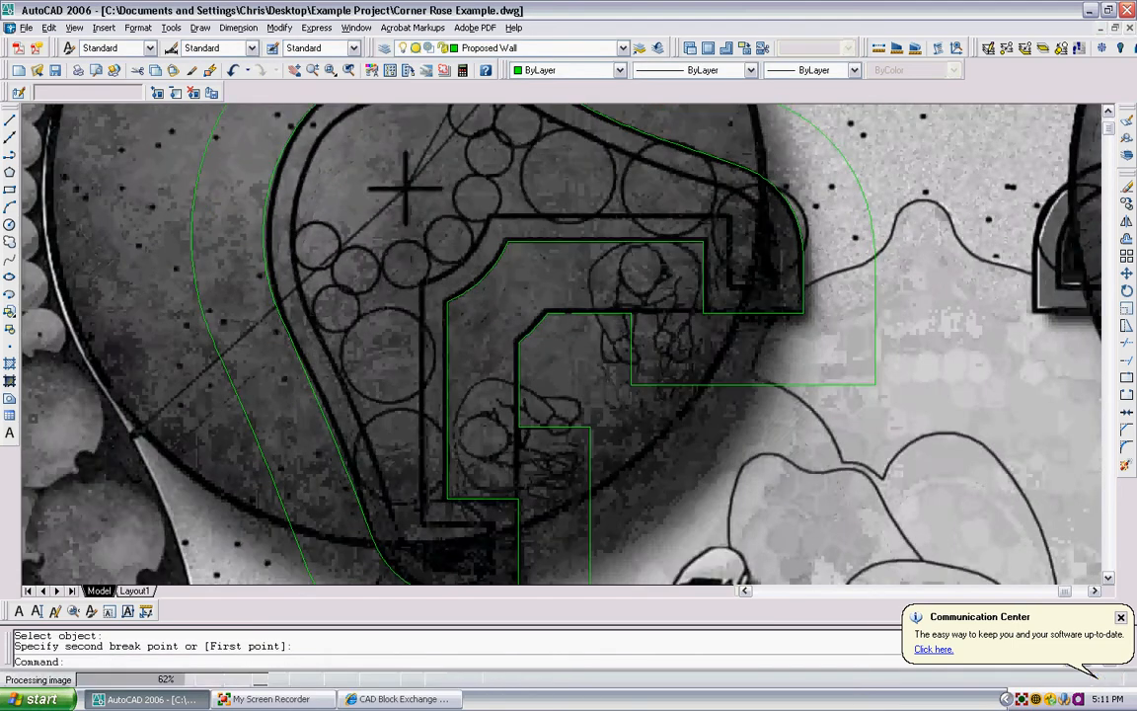
key("Return")
left_click(514, 363)
left_click(549, 360)
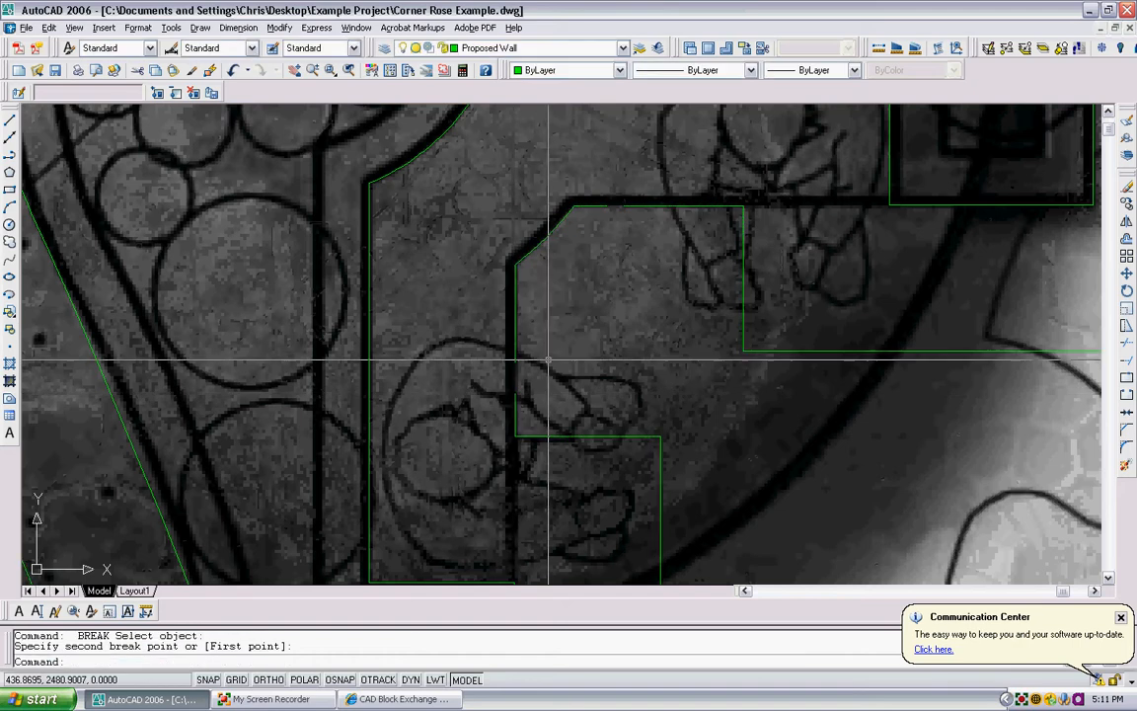
- Erase the unneeded outer remainder of the offset outline, keeping the piece at the bench's angled inner corner
scroll(549, 371, "down", 5)
left_click(589, 437)
left_click(581, 397)
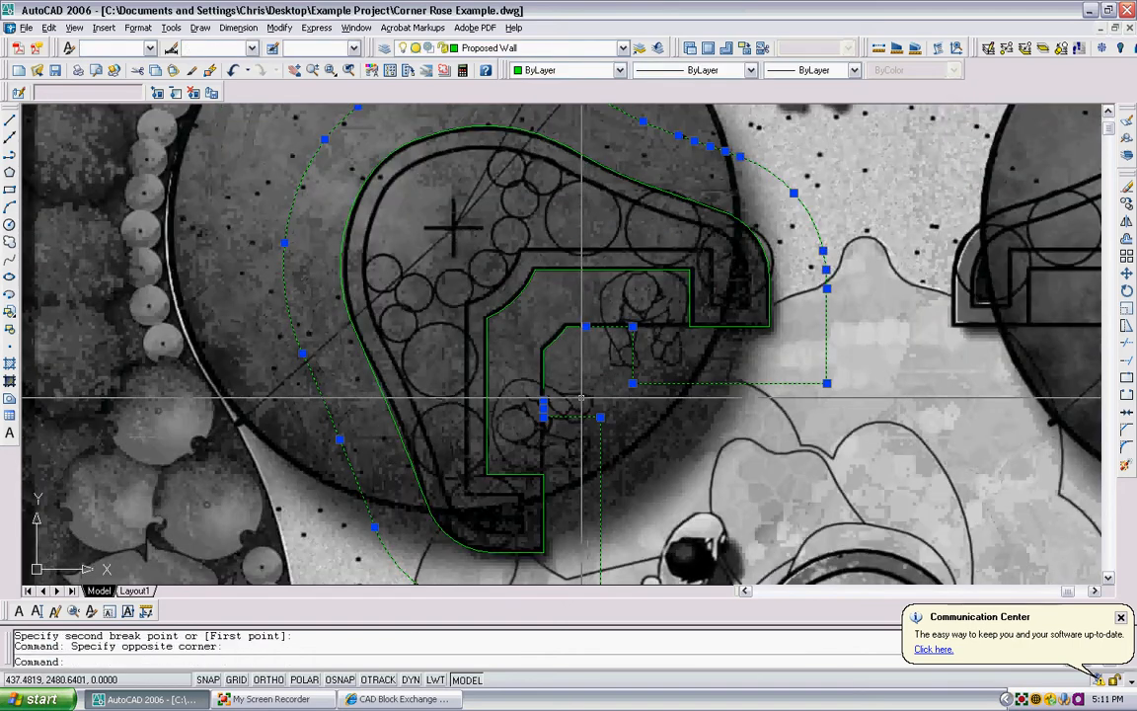
key("Delete")
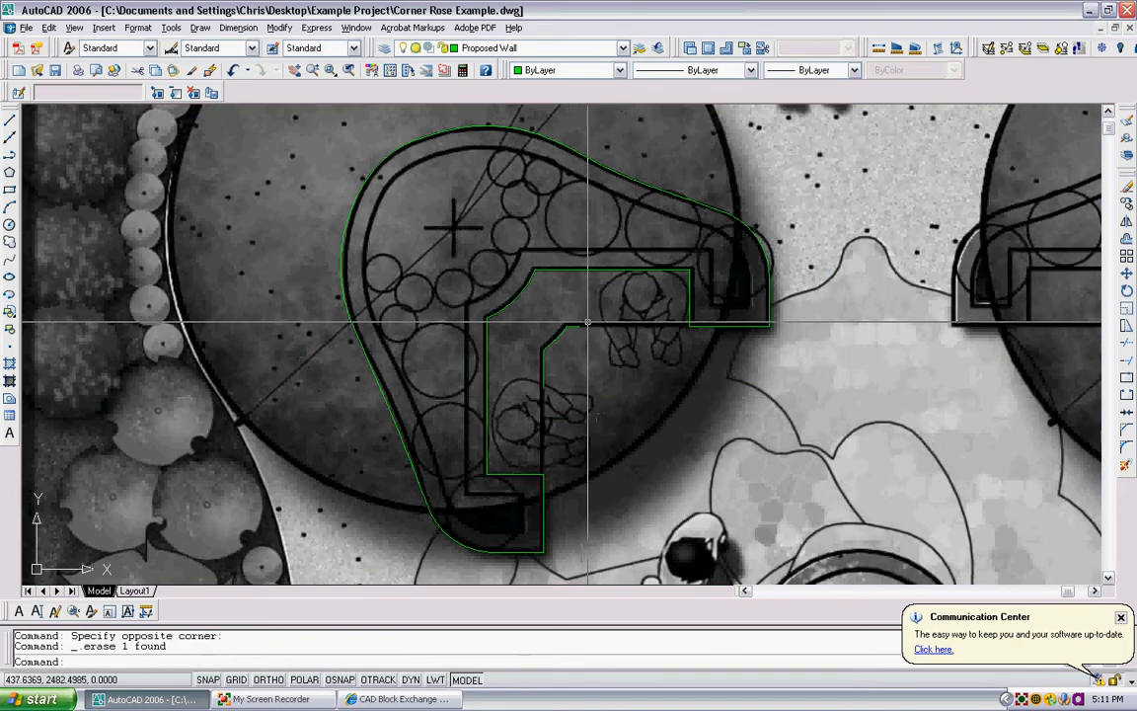
- With object snap and Ortho on, draw a horizontal polyline from the planter wall's right inner corner along the bench front, past the angled corner
type("pl")
key("Return")
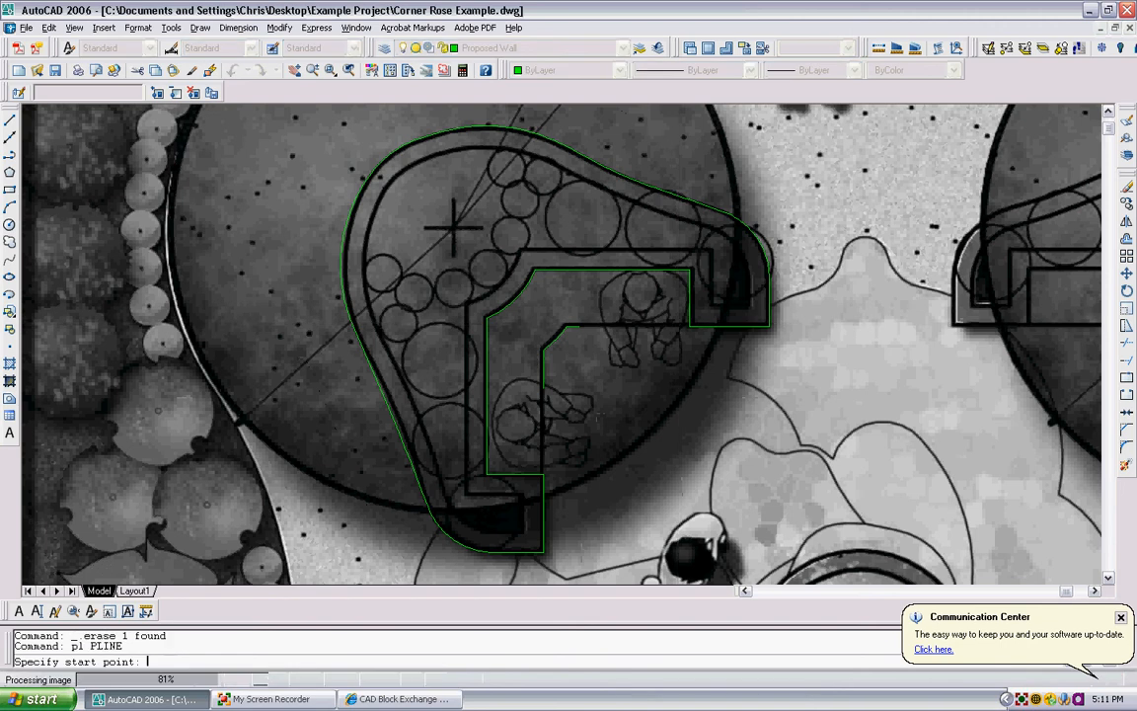
scroll(681, 325, "up", 3)
key("F3")
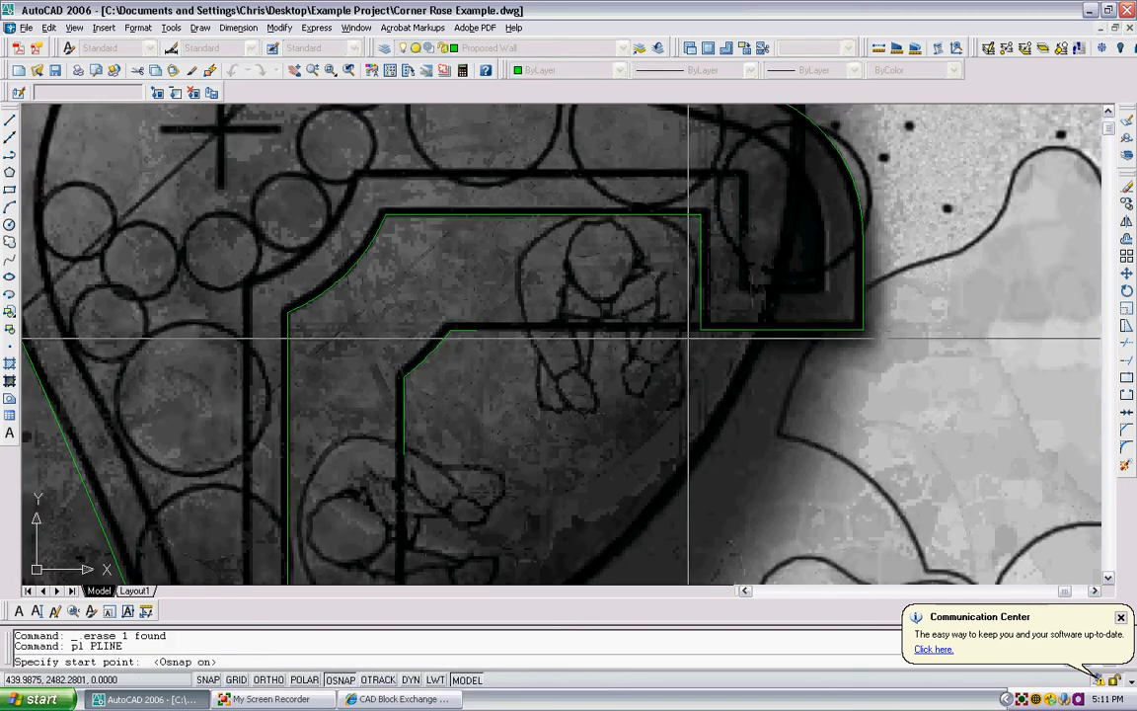
left_click(700, 328)
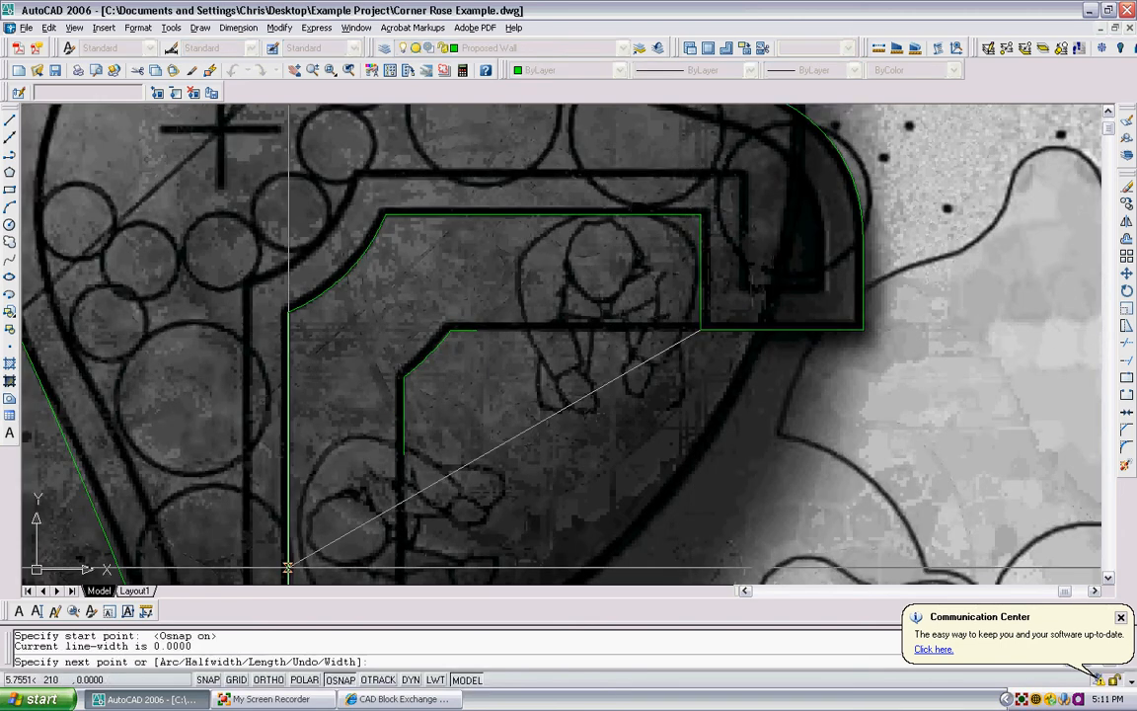
key("F8")
left_click(449, 326)
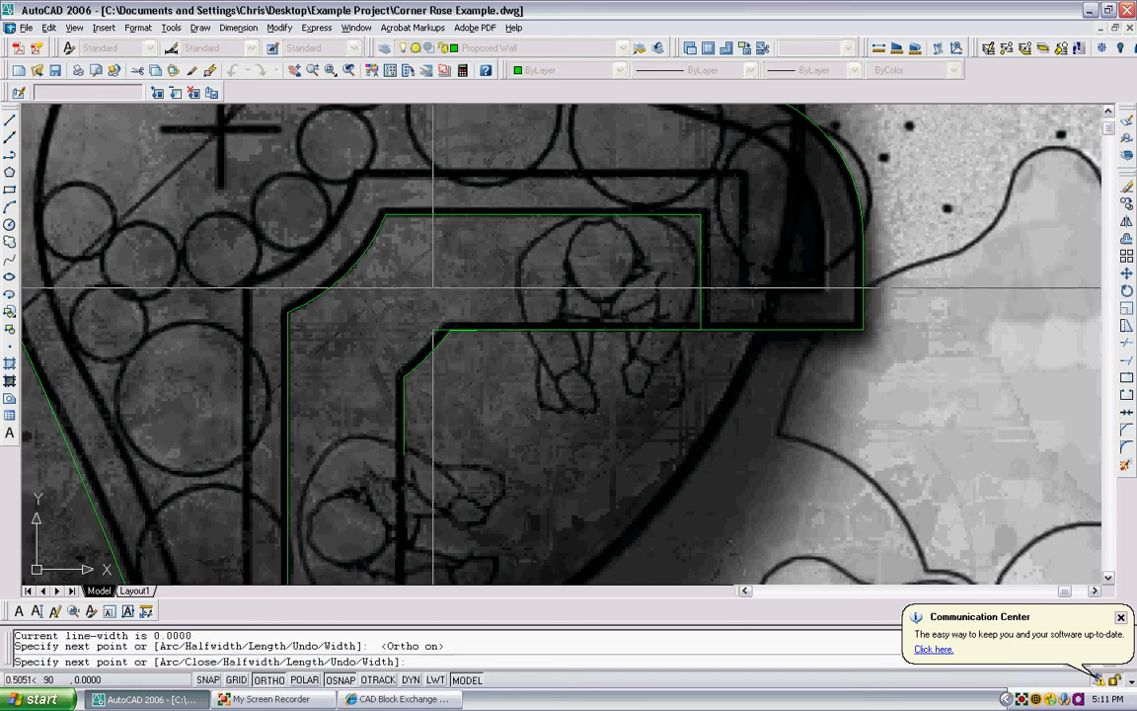
key("Return")
- Break the angled corner piece just below its upper end and erase the short horizontal stub
scroll(449, 322, "up", 5)
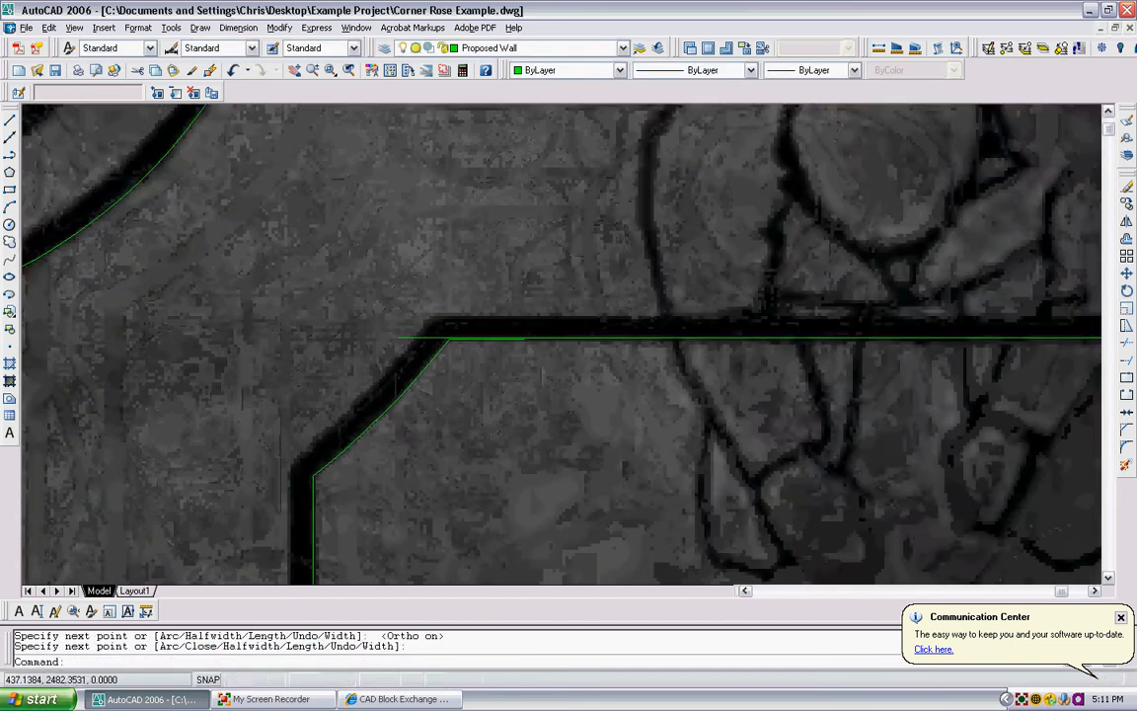
scroll(450, 372, "up", 1)
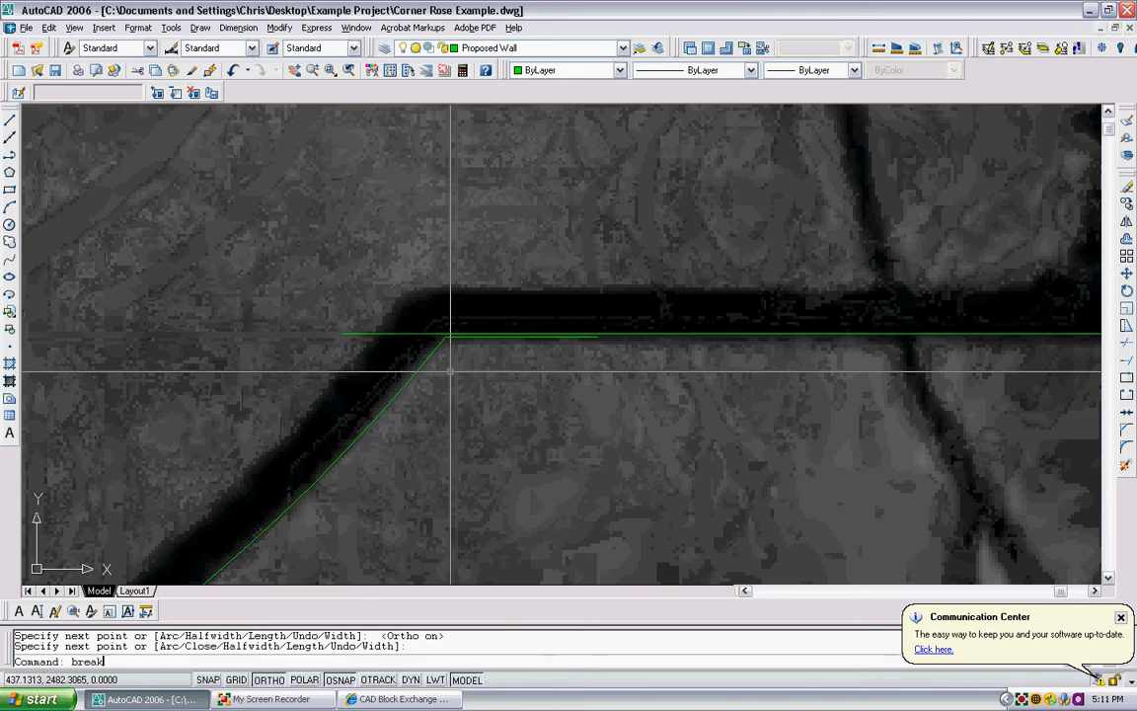
type("break")
key("Return")
left_click(429, 355)
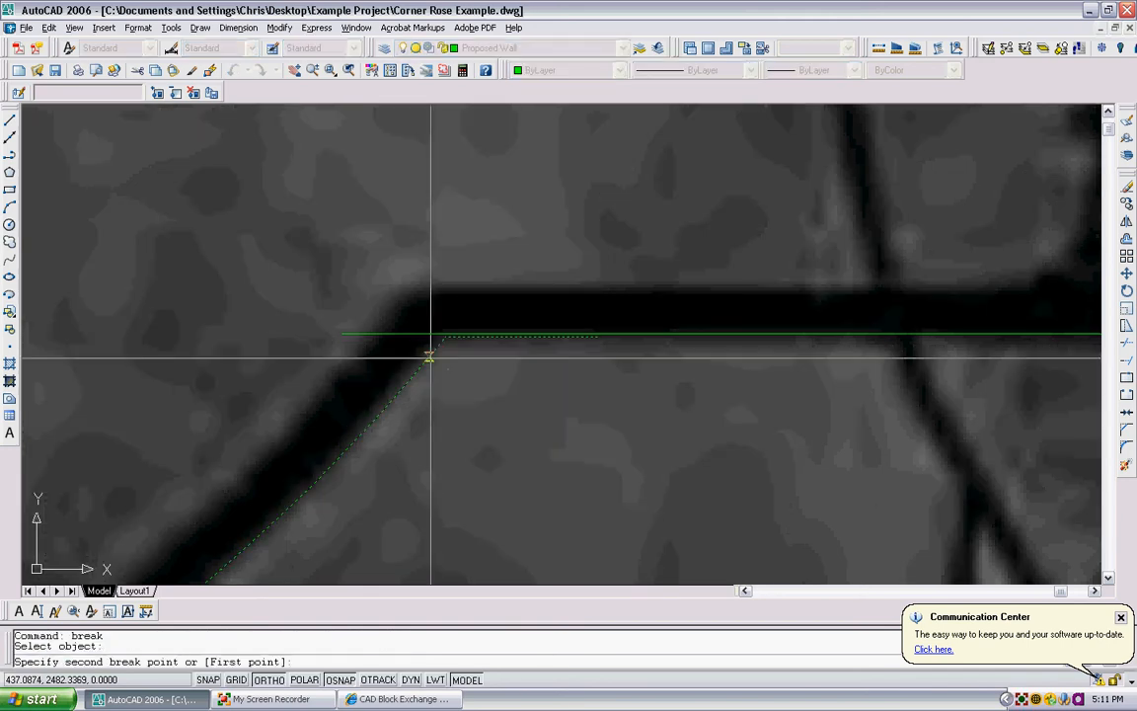
left_click(431, 340)
left_click(431, 337)
key("Delete")
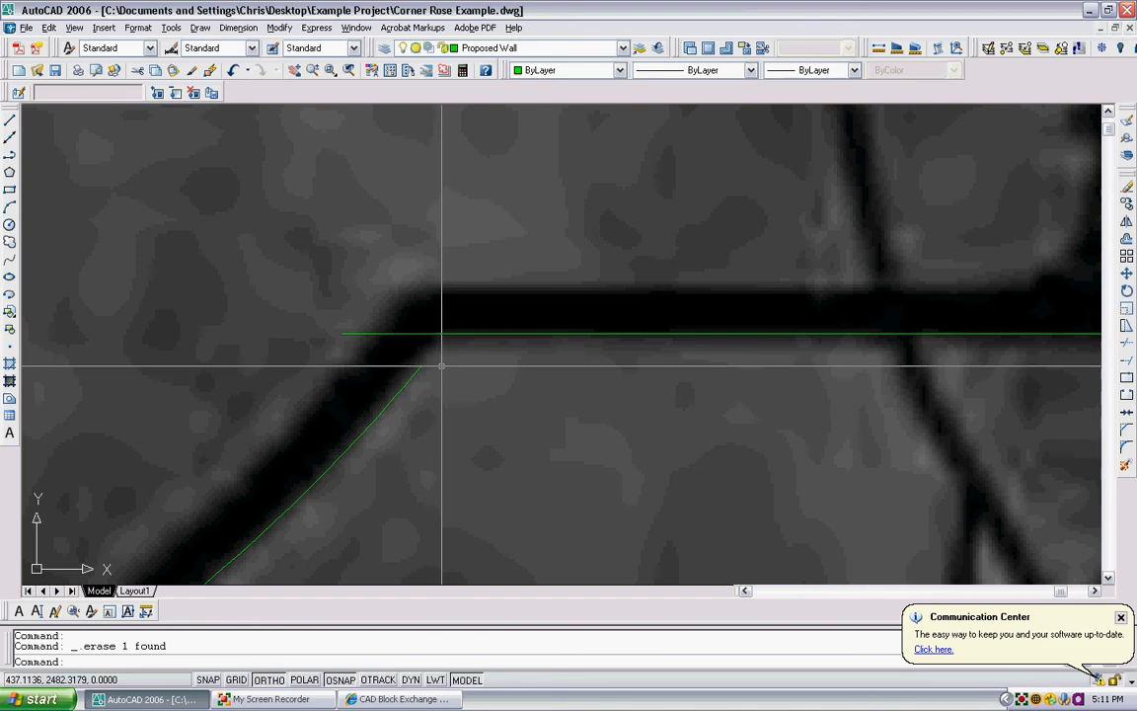
- Extend the angled corner piece up to the new horizontal bench front edge
type("ex")
key("Return")
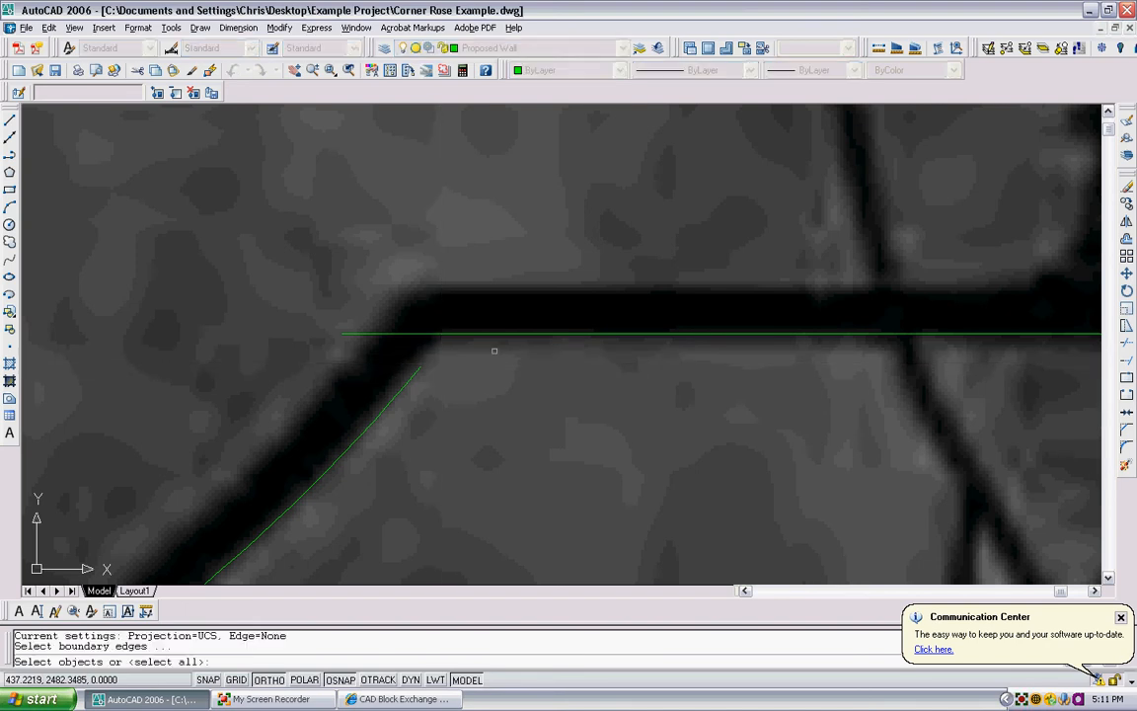
left_click(494, 351)
left_click(479, 315)
key("Return")
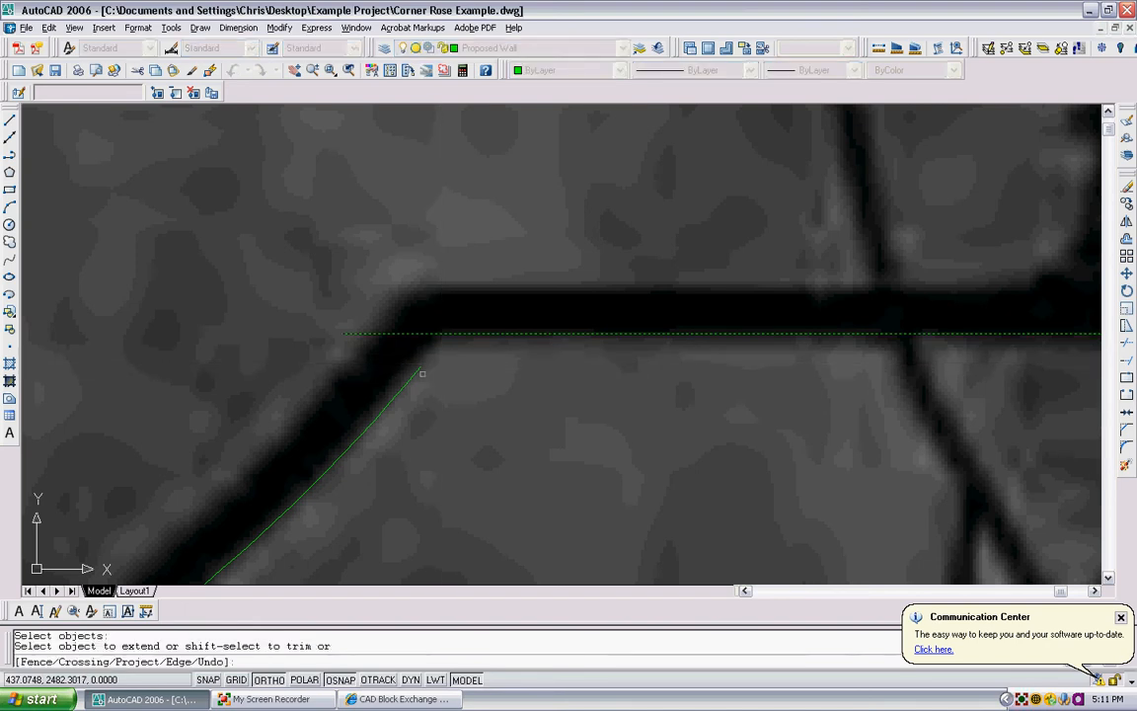
left_click(418, 366)
key("Escape")
- Trim the horizontal bench front edge where it overshoots the angled corner piece
type("tr")
key("Return")
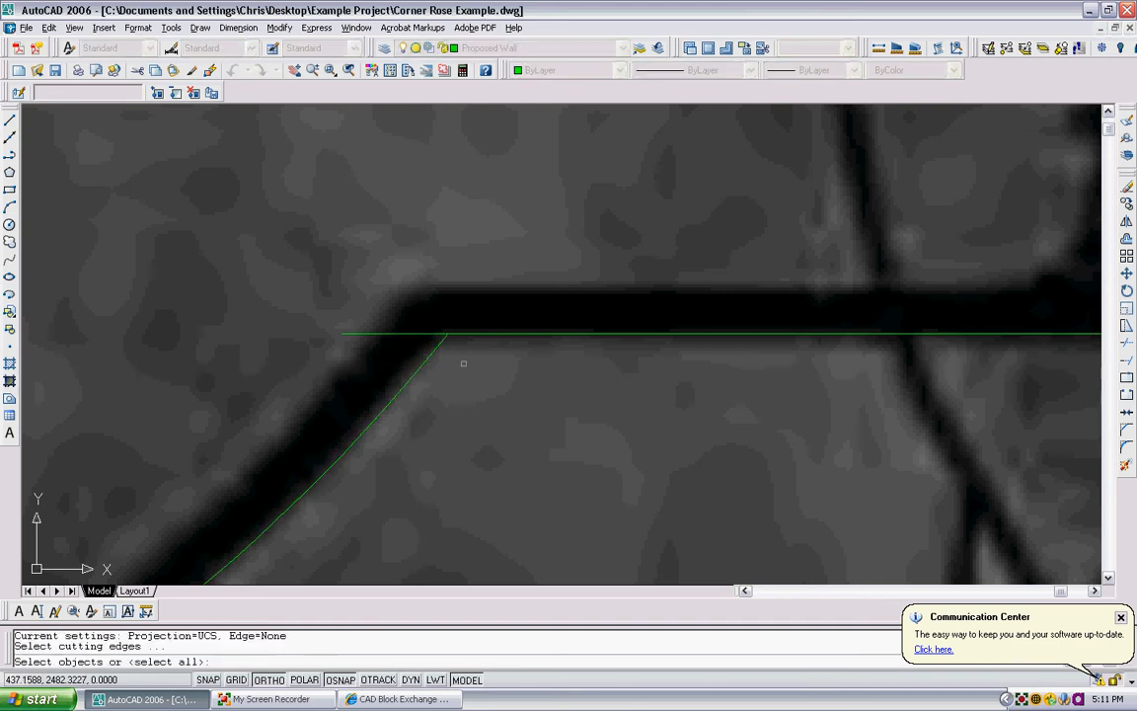
left_click(462, 363)
left_click(434, 318)
key("Return")
left_click(419, 345)
left_click(410, 326)
key("Return")
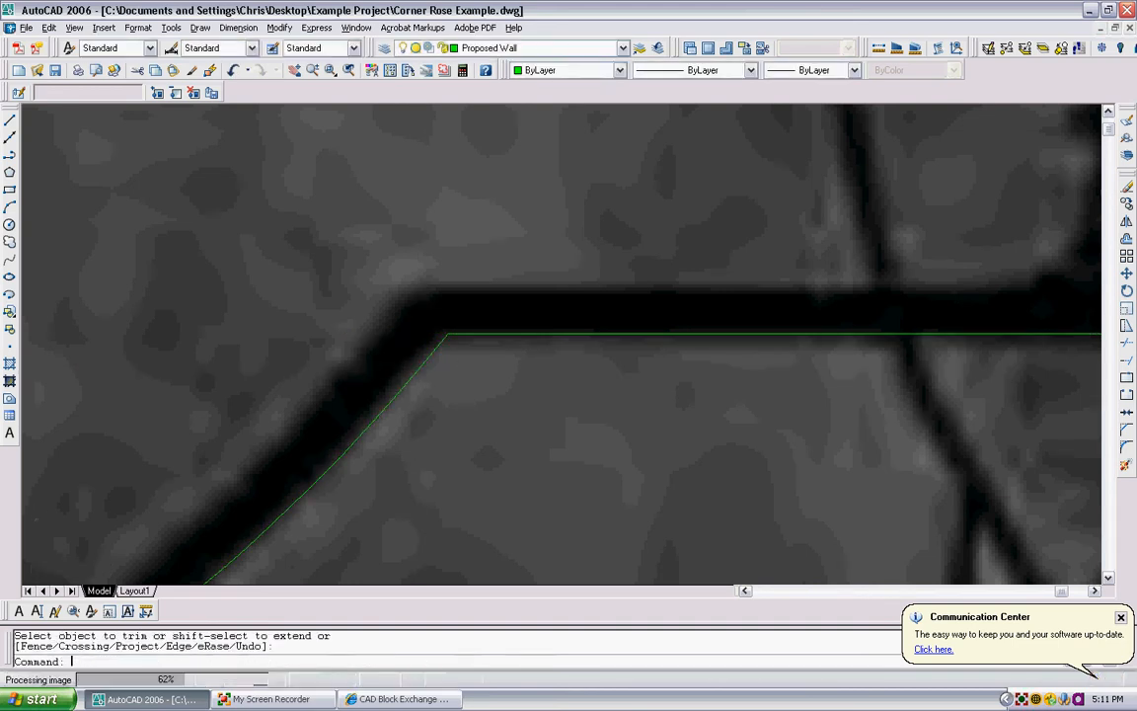
- Draw a vertical polyline from the planter wall's lower inner corner up along the bench front, past the angled corner
scroll(424, 363, "down", 8)
middle_click_drag(401, 505, 404, 430)
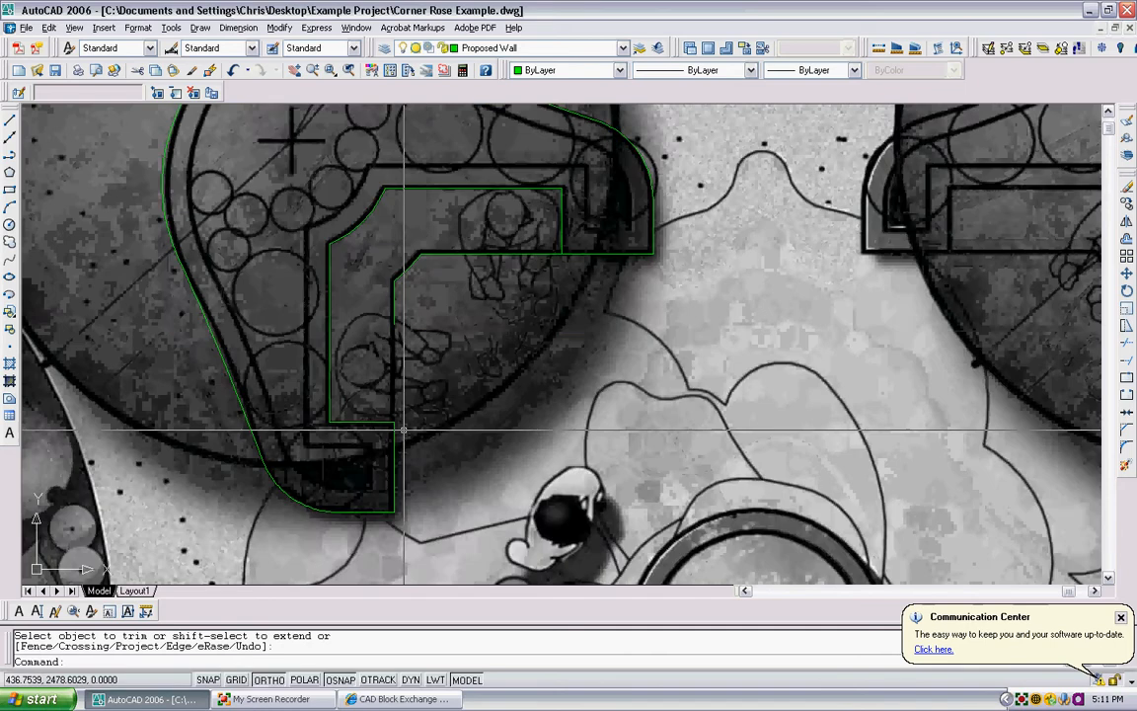
scroll(403, 430, "up", 3)
type("pl")
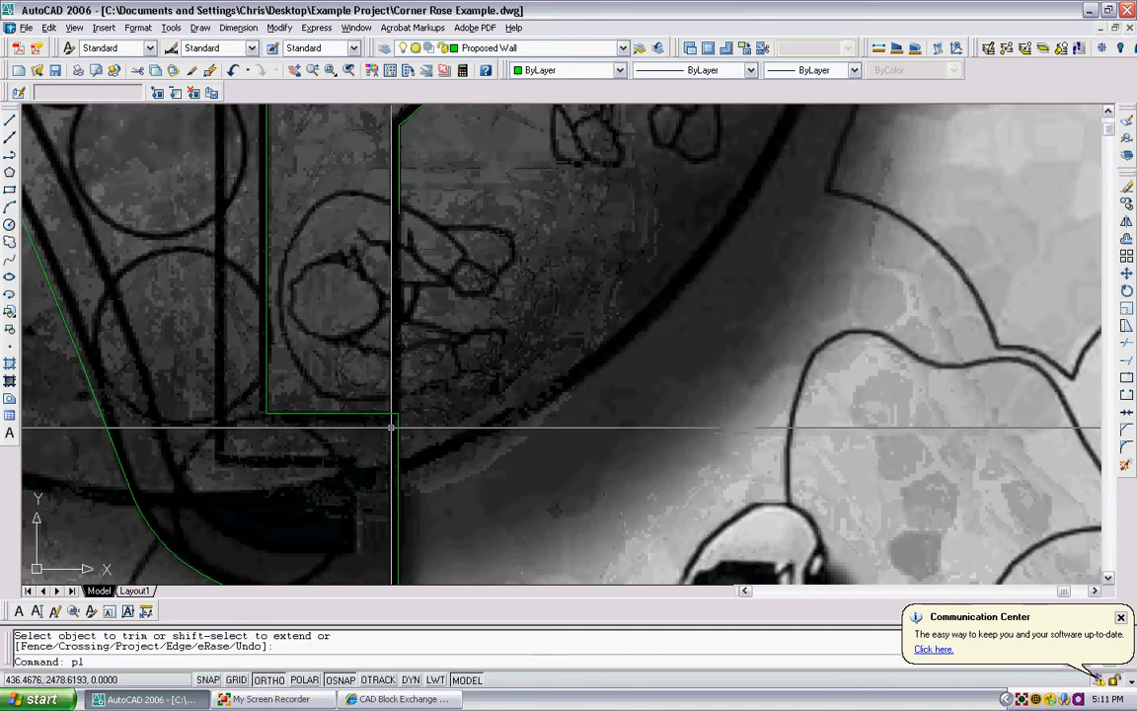
key("Return")
left_click(399, 409)
middle_click_drag(356, 206, 369, 323)
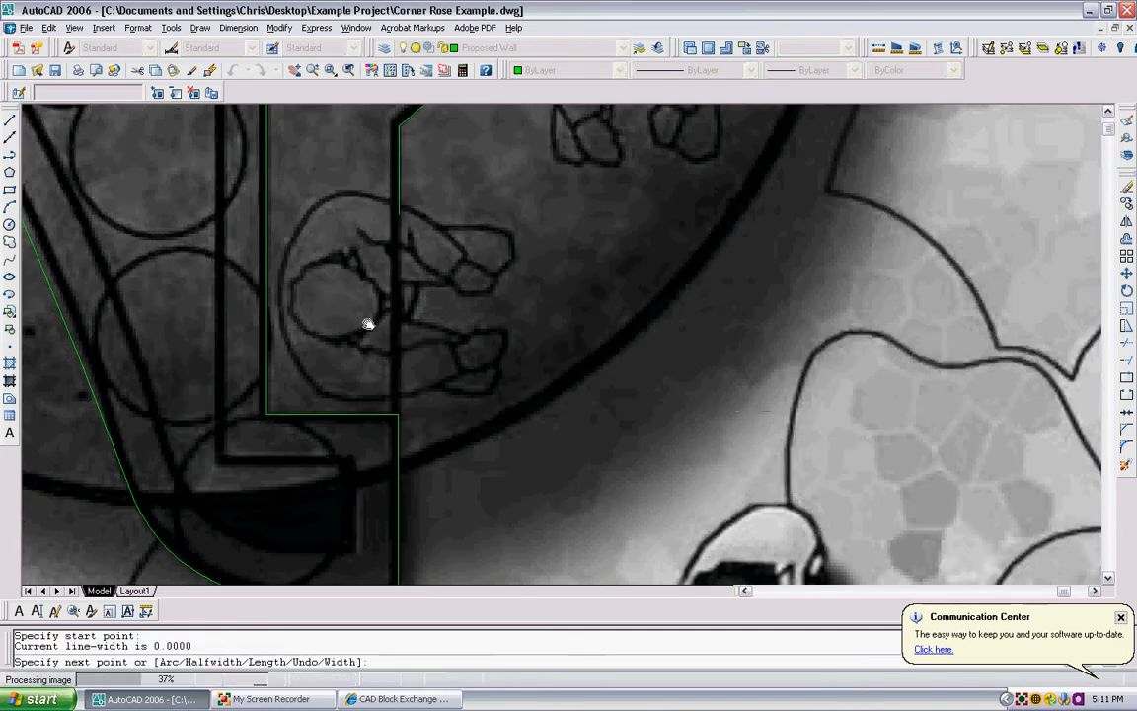
left_click(399, 194)
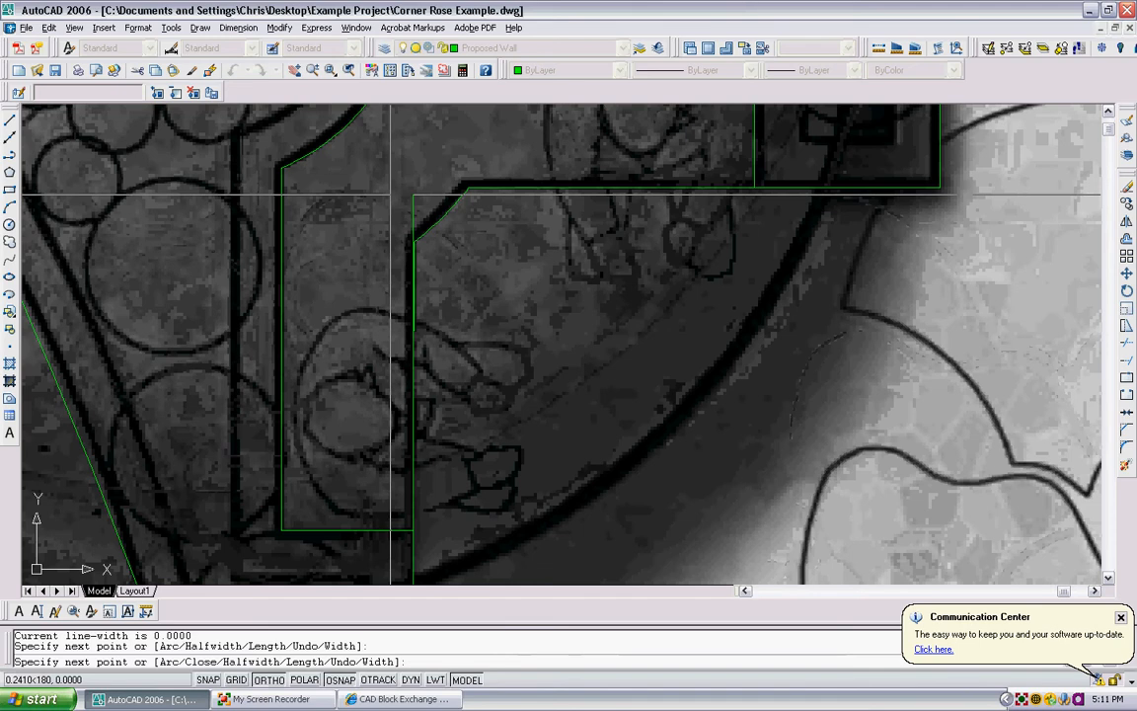
key("Escape")
- Break off and erase the vertical stub below the angled corner piece, and extend that piece to the vertical bench front edge
type("breac")
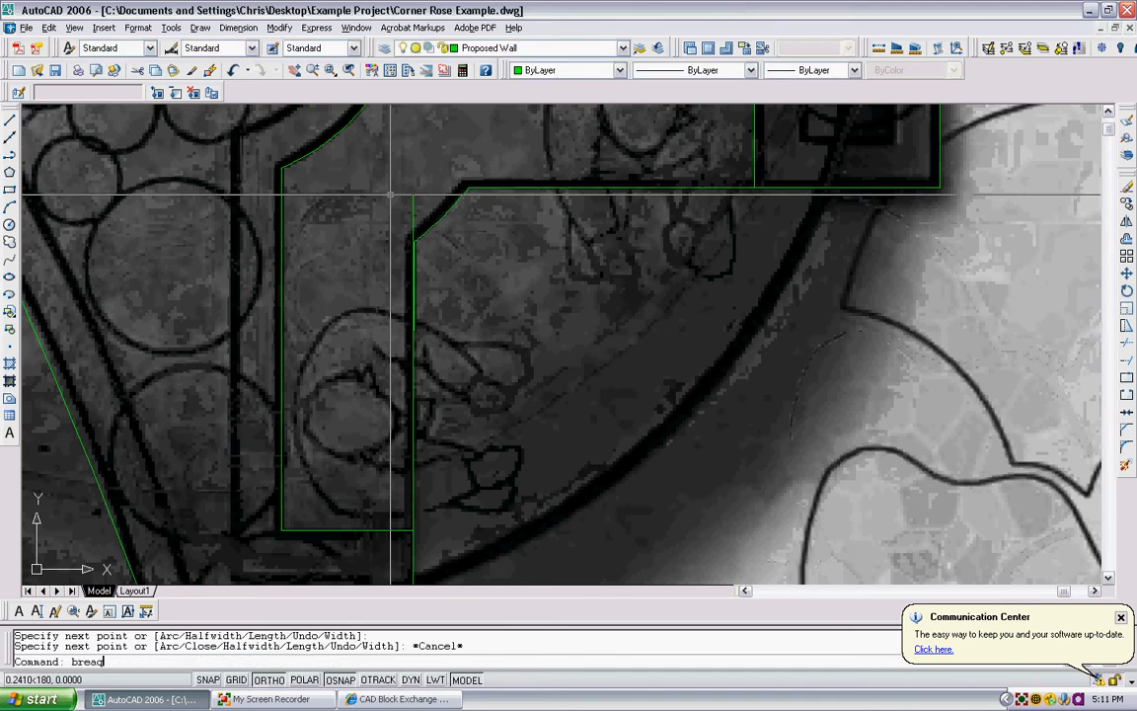
key("Return")
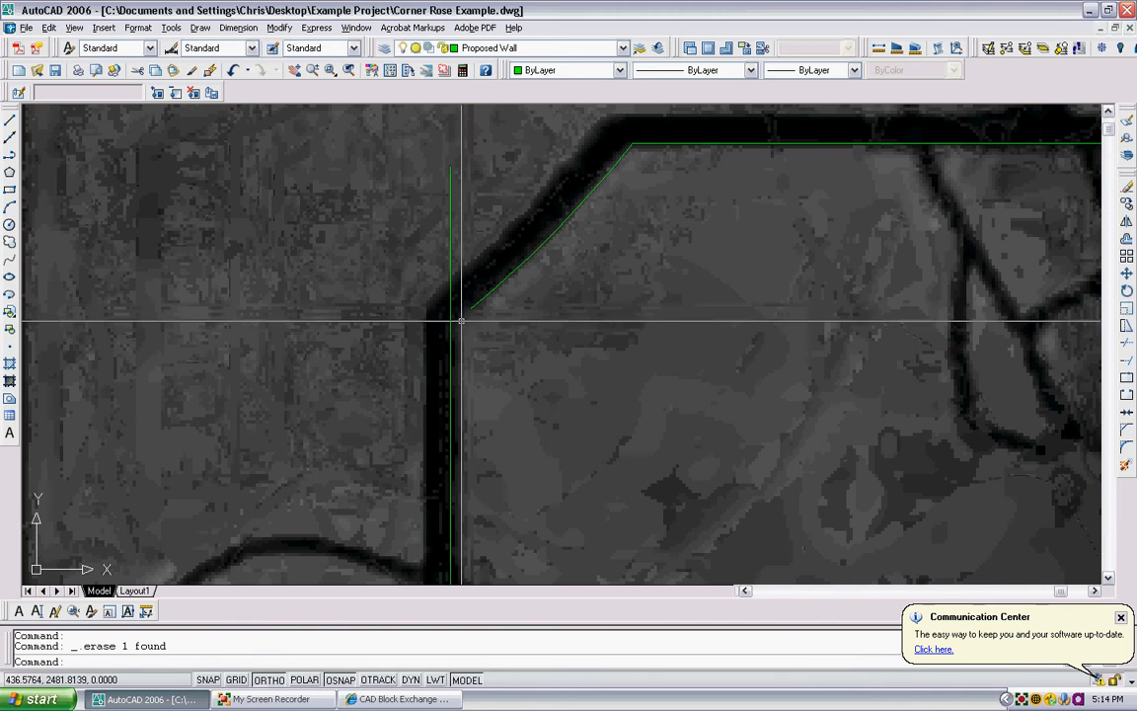
type("ex")
key("Return")
left_click(461, 321)
left_click(444, 329)
key("Return")
left_click(479, 316)
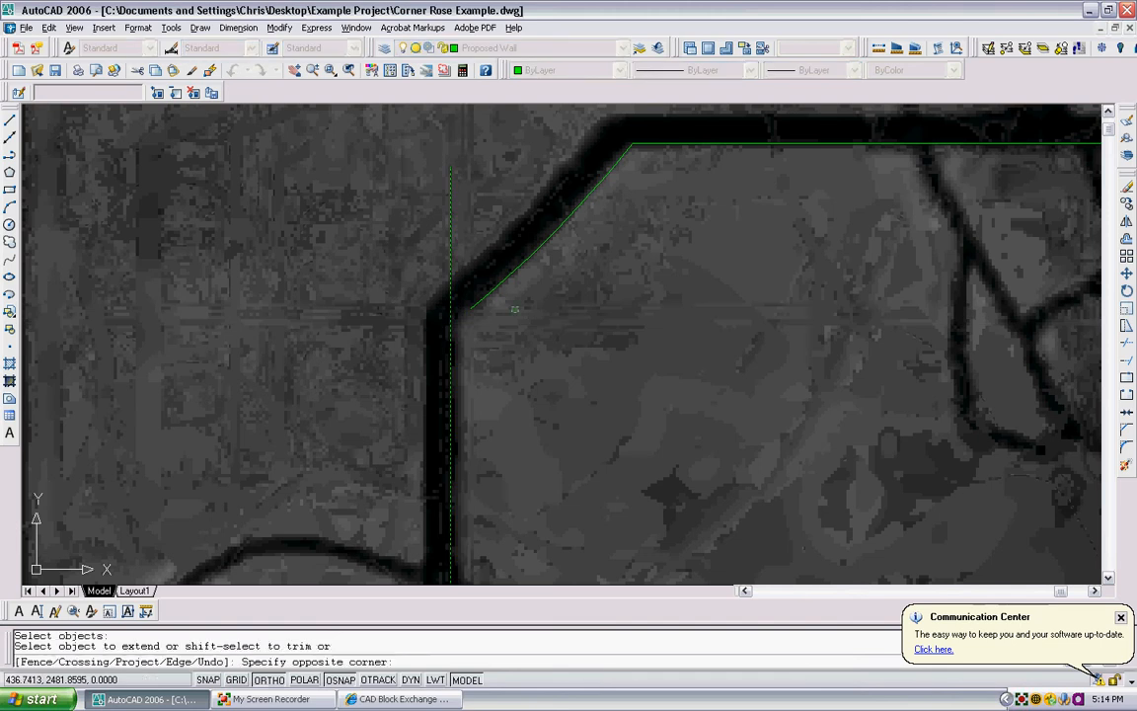
left_click(470, 302)
key("Escape")
- Trim the vertical bench front edge where it overshoots the angled corner piece
type("tr")
key("Return")
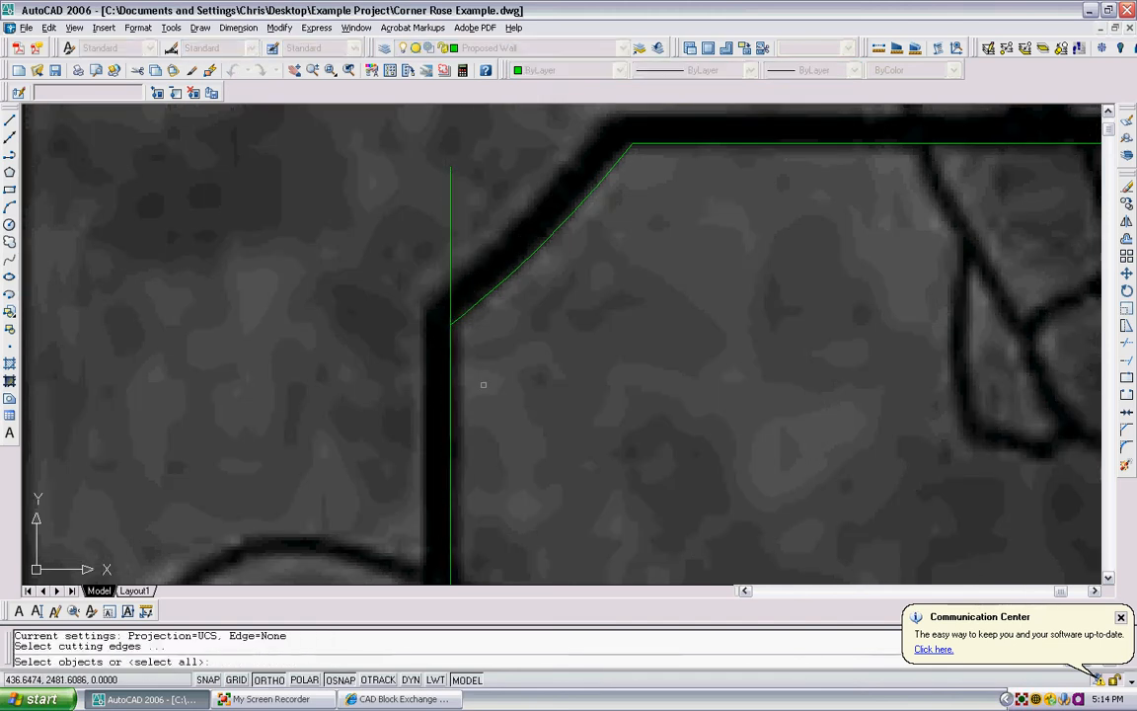
left_click(484, 384)
left_click(464, 301)
key("Return")
left_click(475, 263)
left_click(413, 229)
key("Escape")
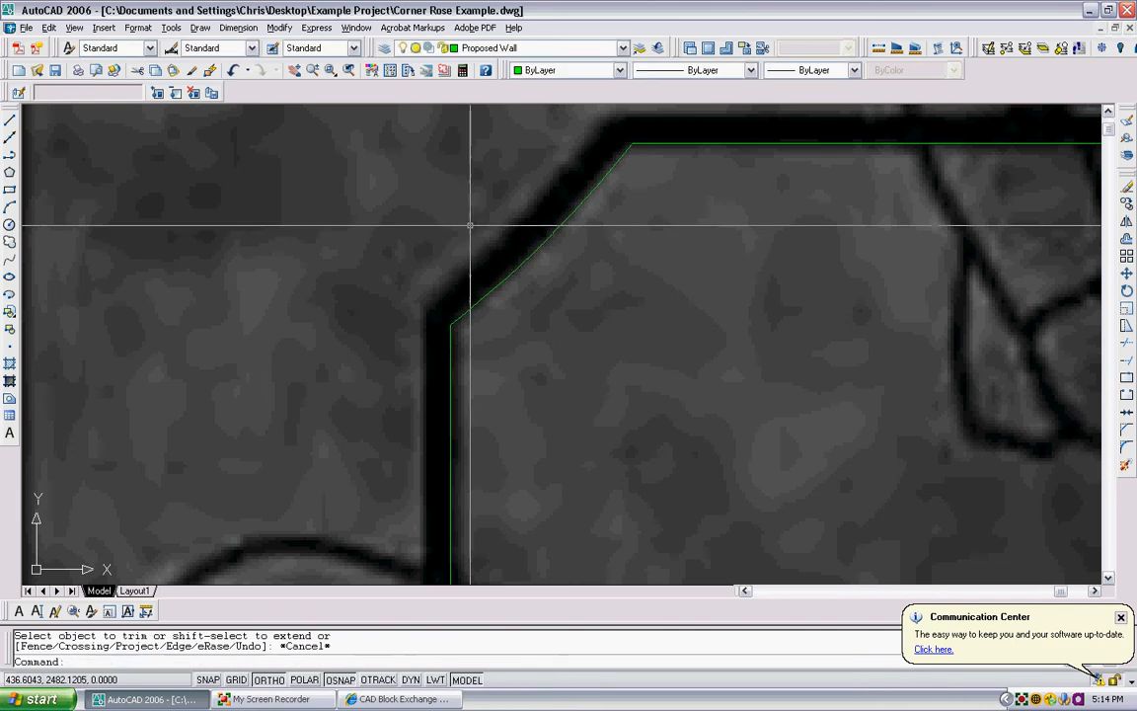
- Draw a vertical guide polyline about 2.8 units long, upward from the lower-left corner of the upper-right planter wall
scroll(470, 226, "down", 6)
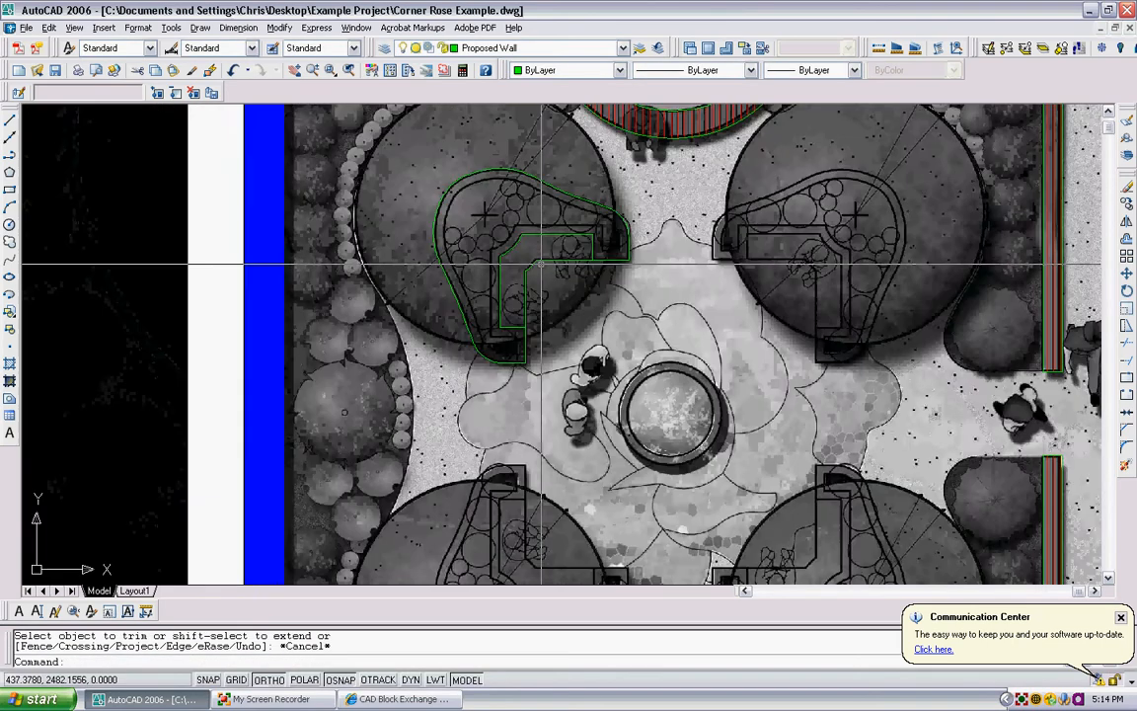
scroll(508, 168, "down", 6)
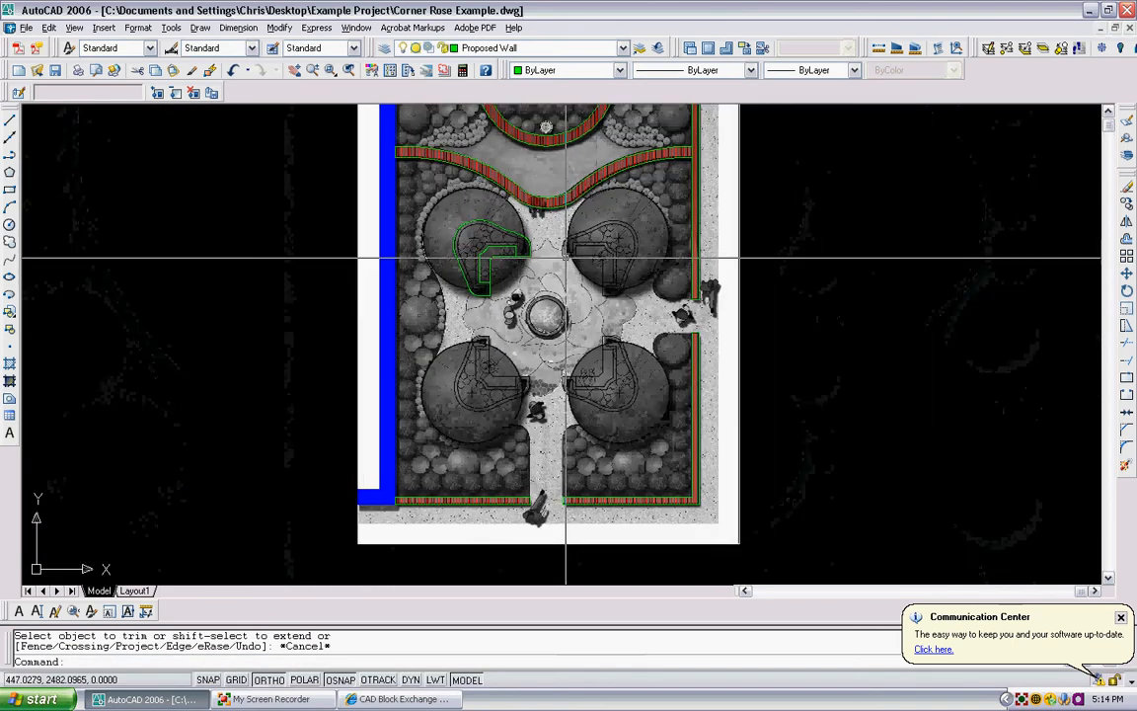
scroll(543, 262, "up", 4)
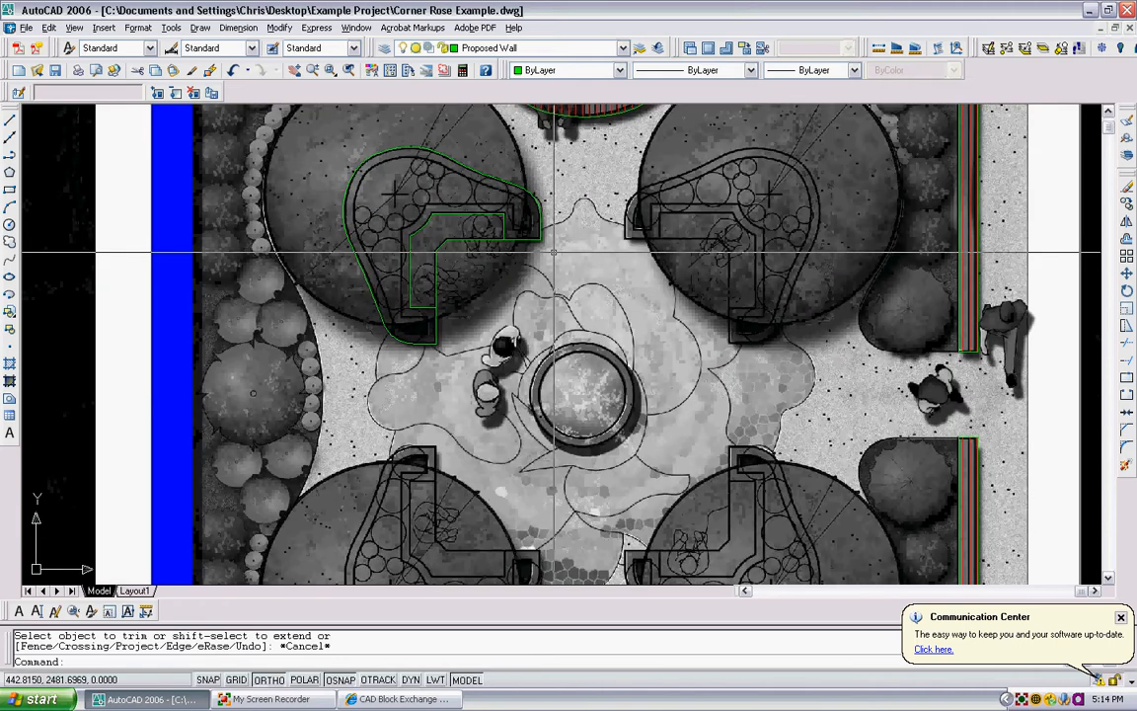
key("Return")
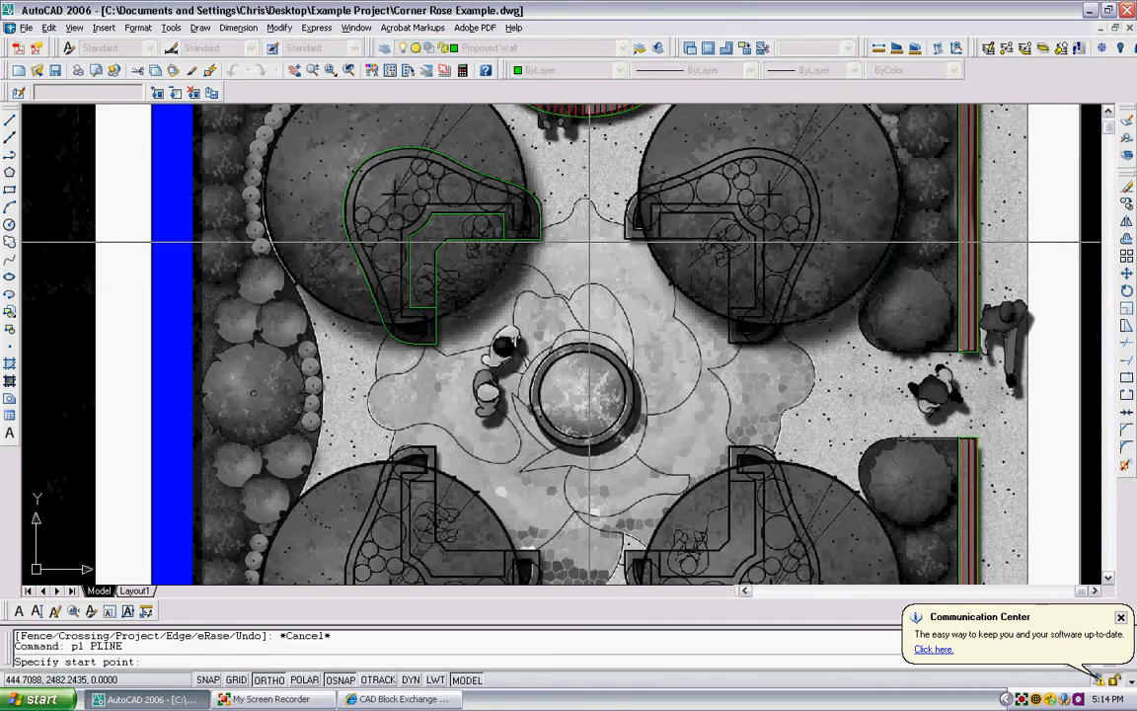
scroll(623, 240, "up", 3)
scroll(623, 241, "up", 3)
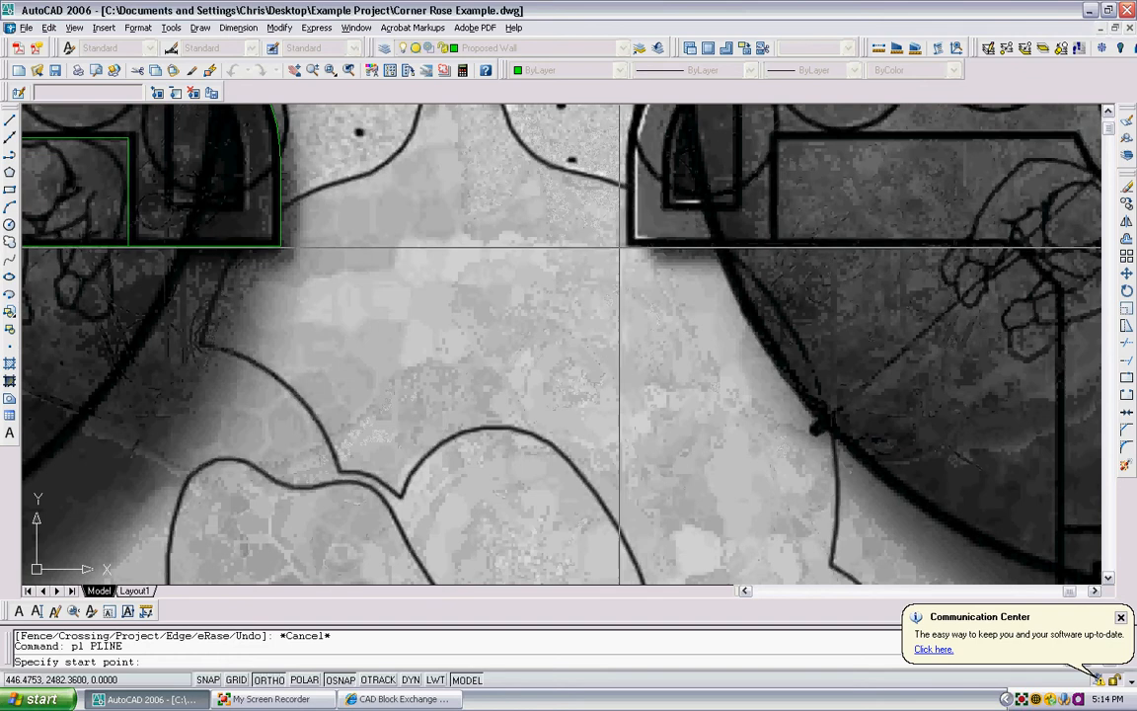
left_click(628, 234)
middle_click_drag(620, 237, 612, 405)
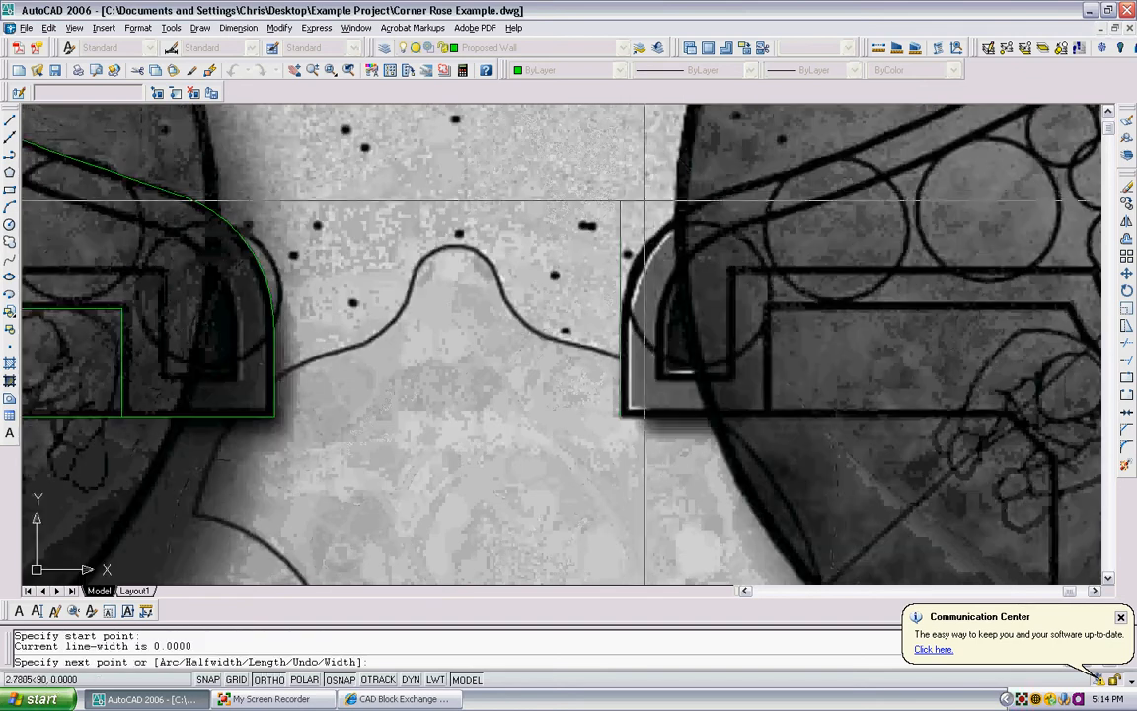
left_click(649, 193)
key("Return")
- Draw a horizontal polyline about 4.5 units long from the upper-left planter's lower-right corner to the base of the vertical guide
type("pl")
key("Return")
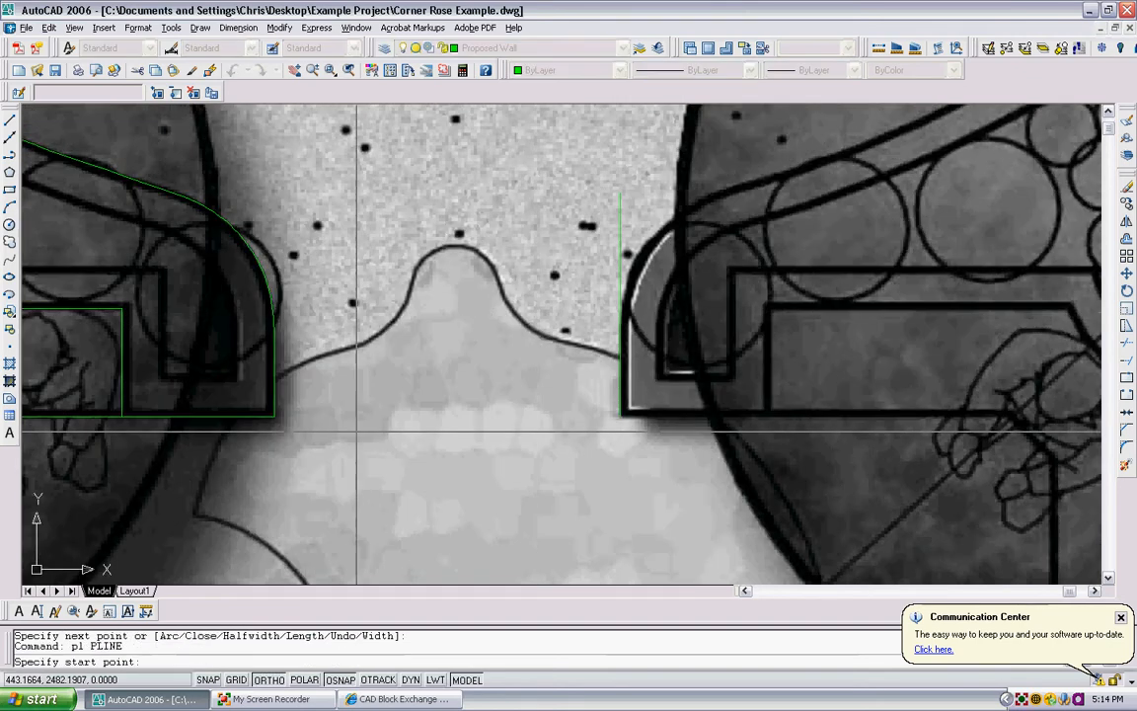
left_click(274, 416)
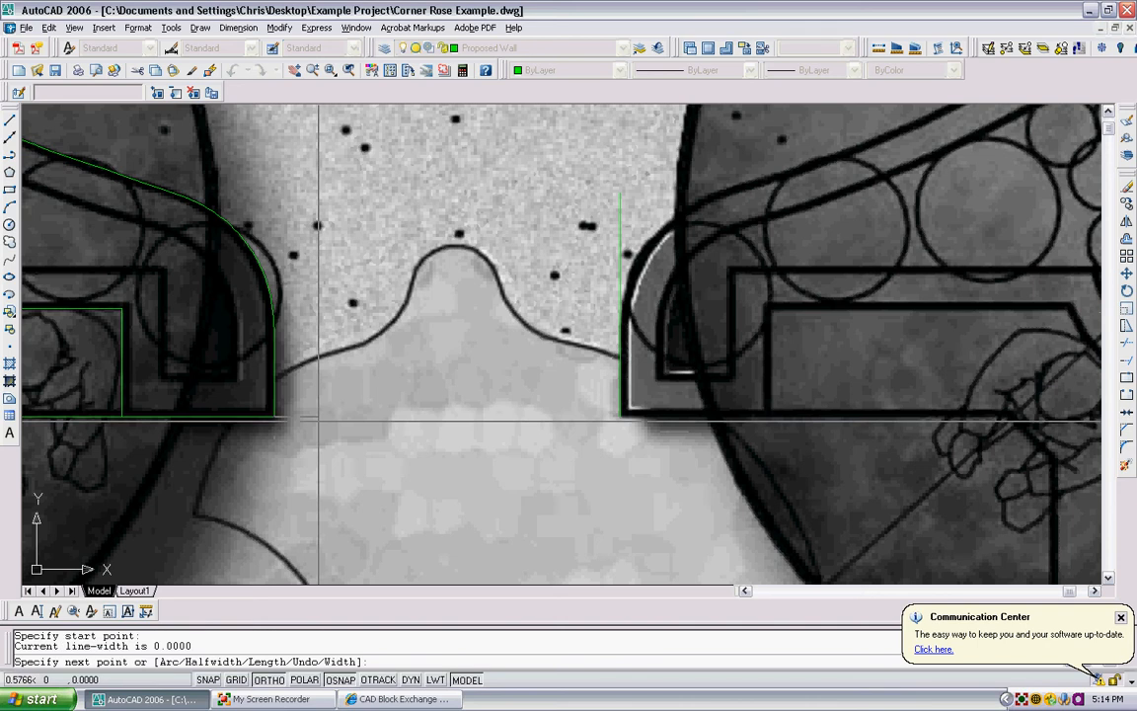
left_click(619, 417)
key("Escape")
- Erase the vertical guide line at the upper-right planter, keeping the horizontal line between the planters
left_click(653, 355)
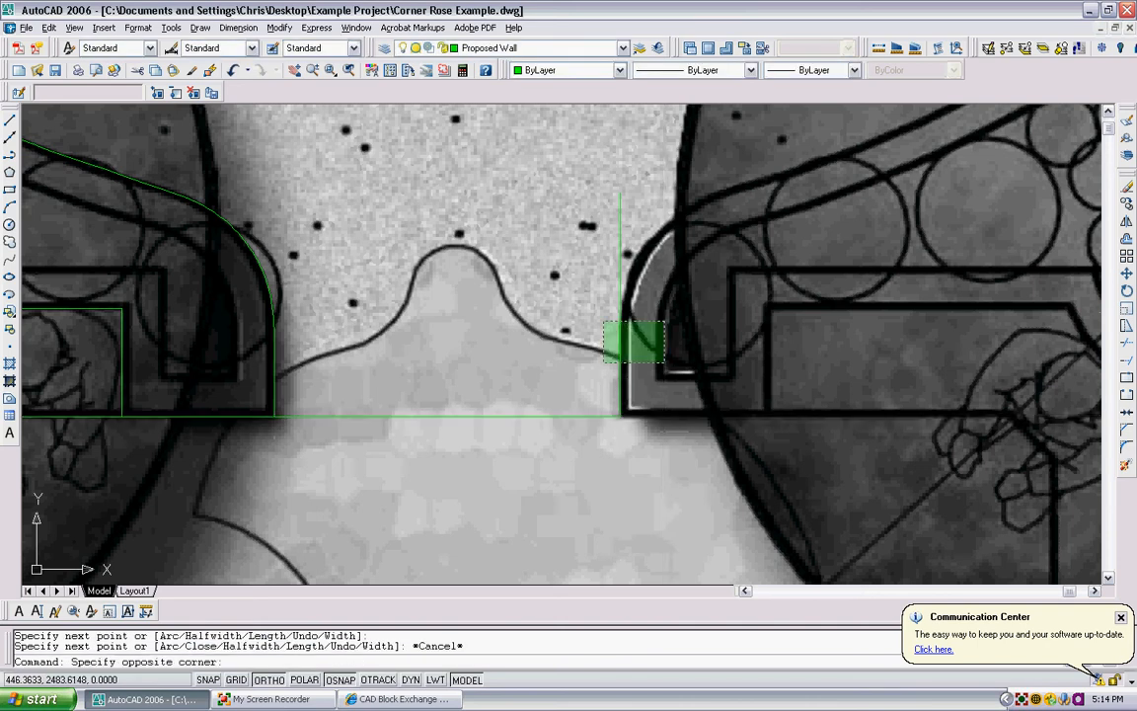
left_click(600, 316)
key("Delete")
- Mirror the upper-left planter wall and bench outlines about a vertical axis through the midpoint of the horizontal guide line, keeping the originals
scroll(600, 316, "down", 4)
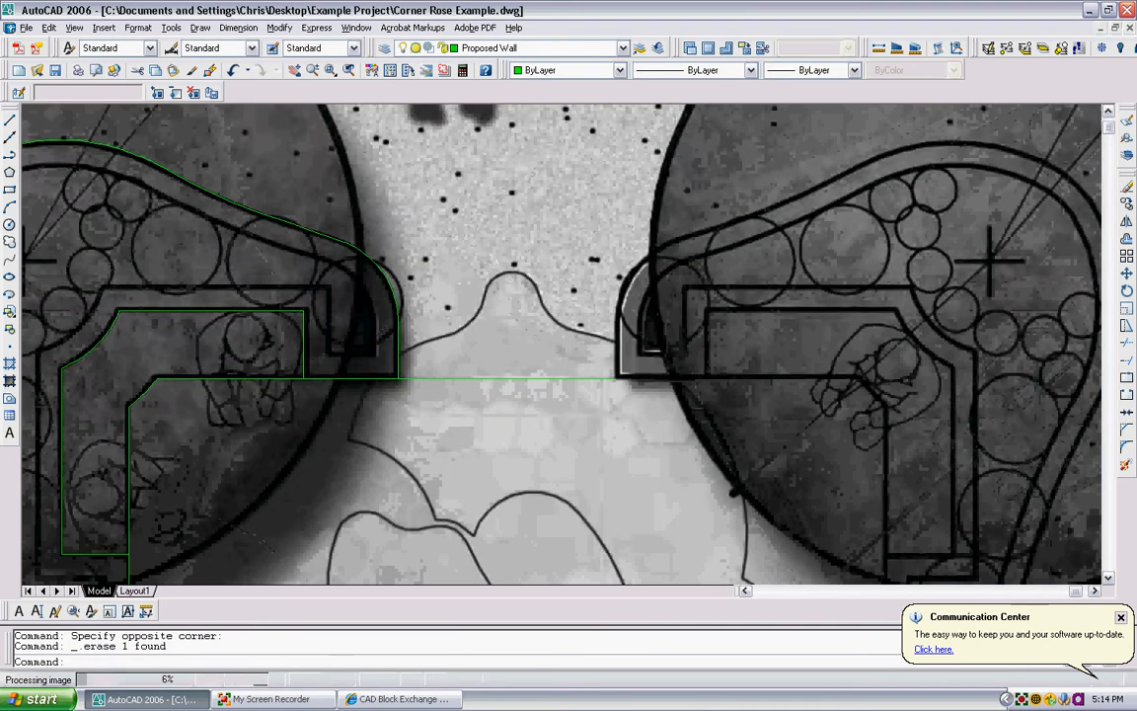
type("mirror")
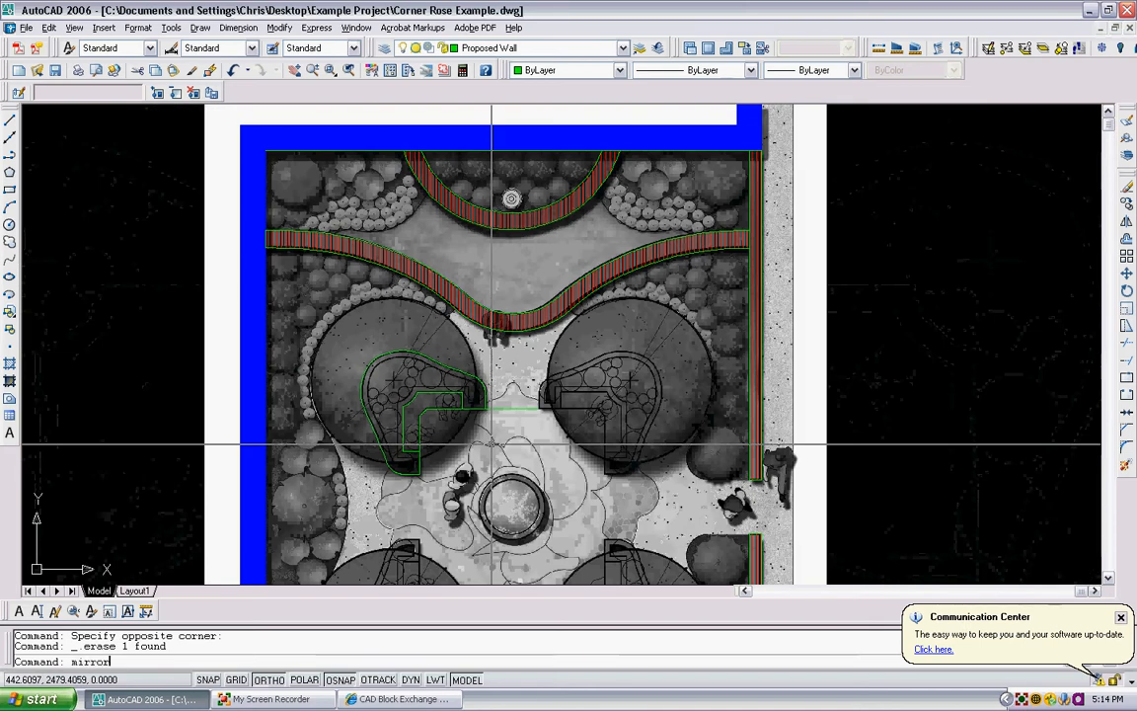
key("Return")
left_click(498, 492)
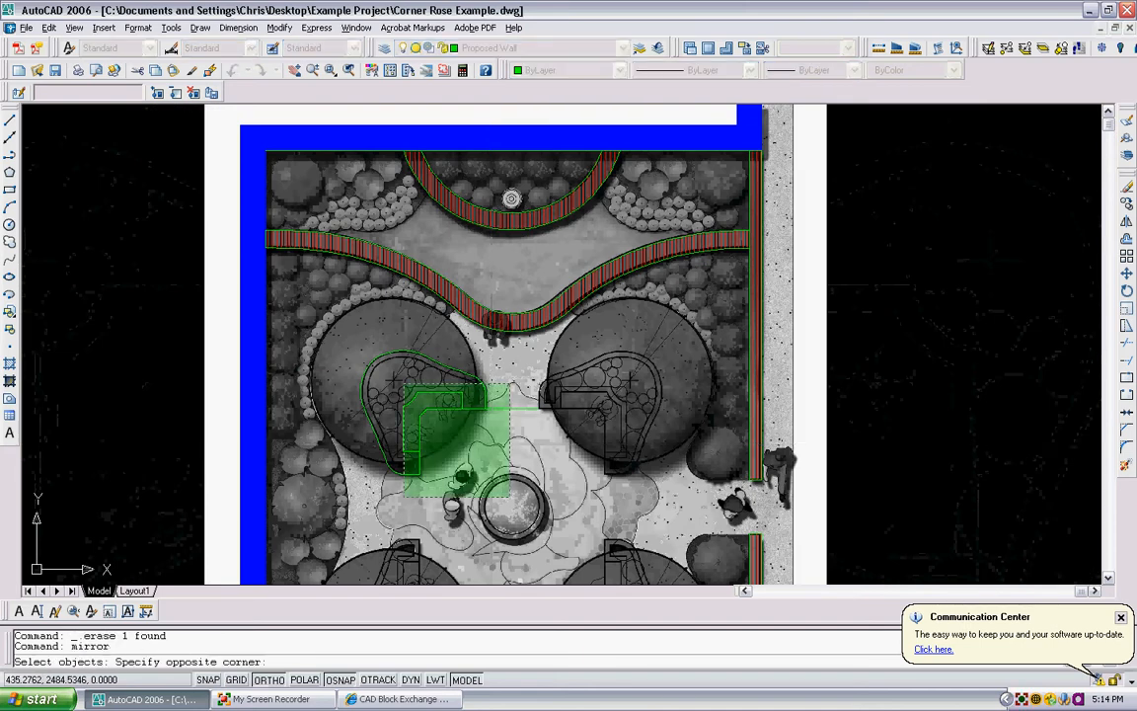
left_click(352, 344)
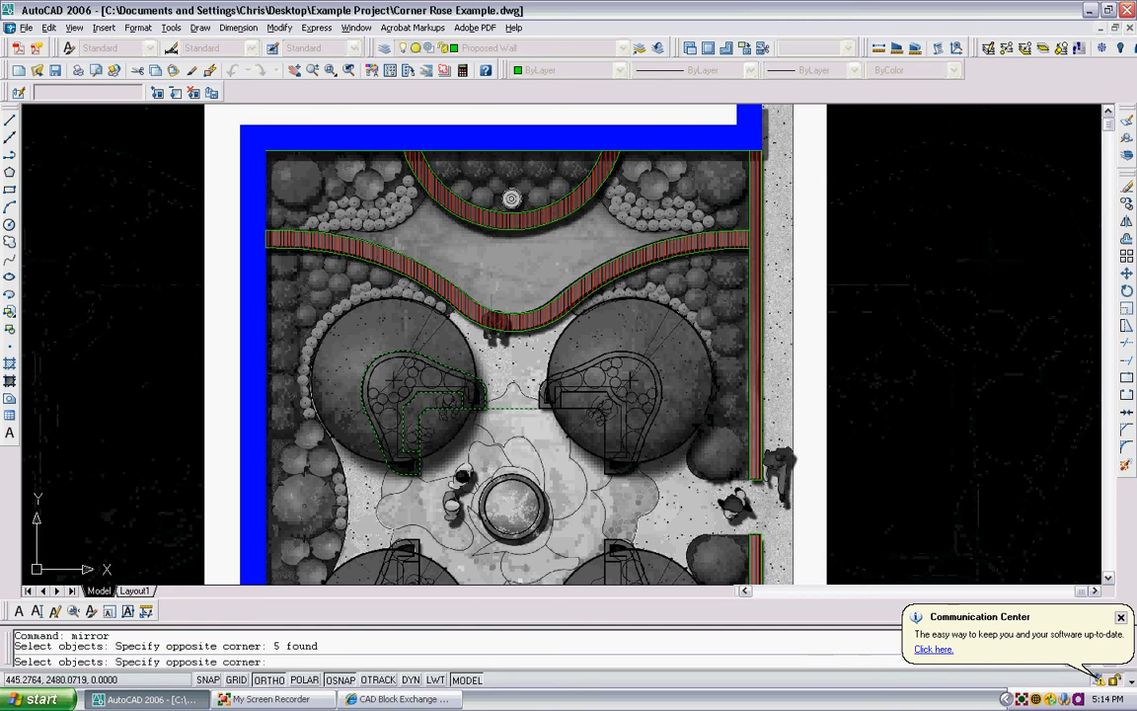
left_click(513, 410, "shift")
key("Return")
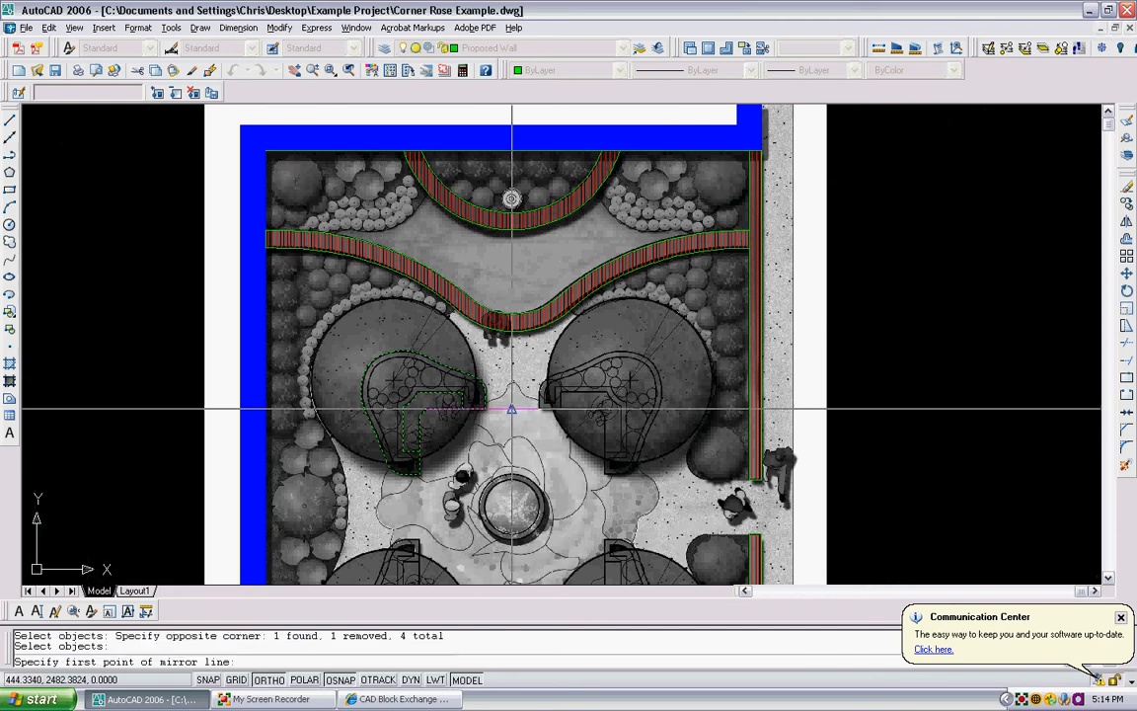
left_click(512, 409)
middle_click_drag(511, 416, 504, 356)
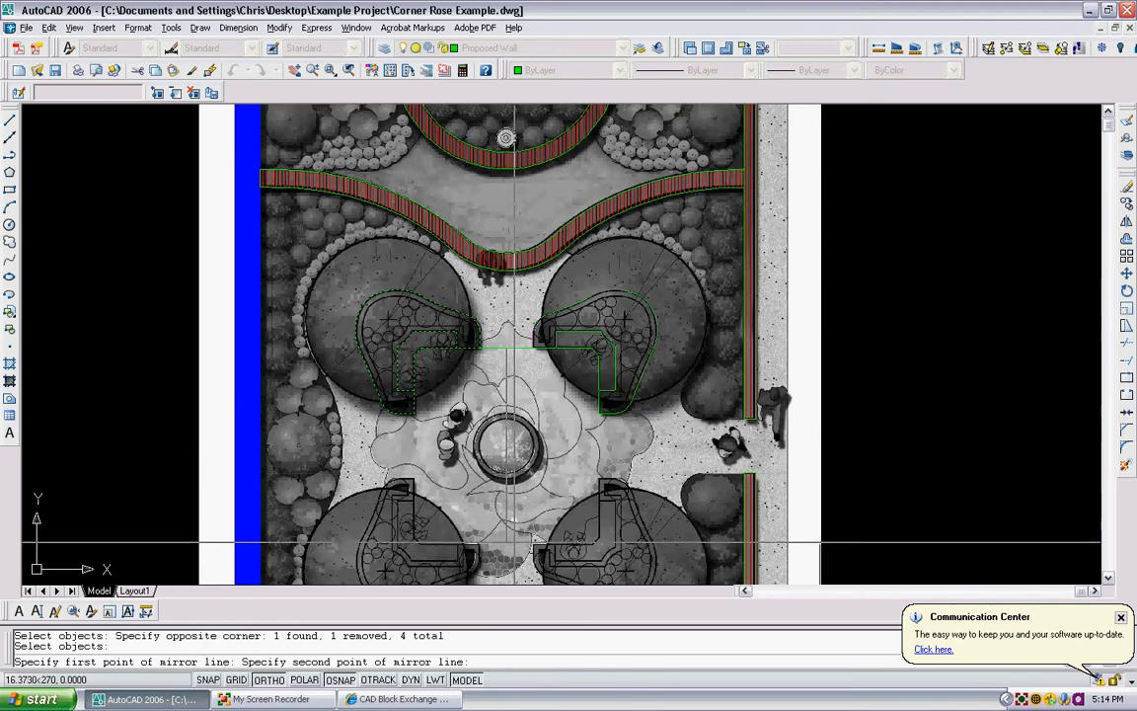
middle_click_drag(514, 543, 507, 459)
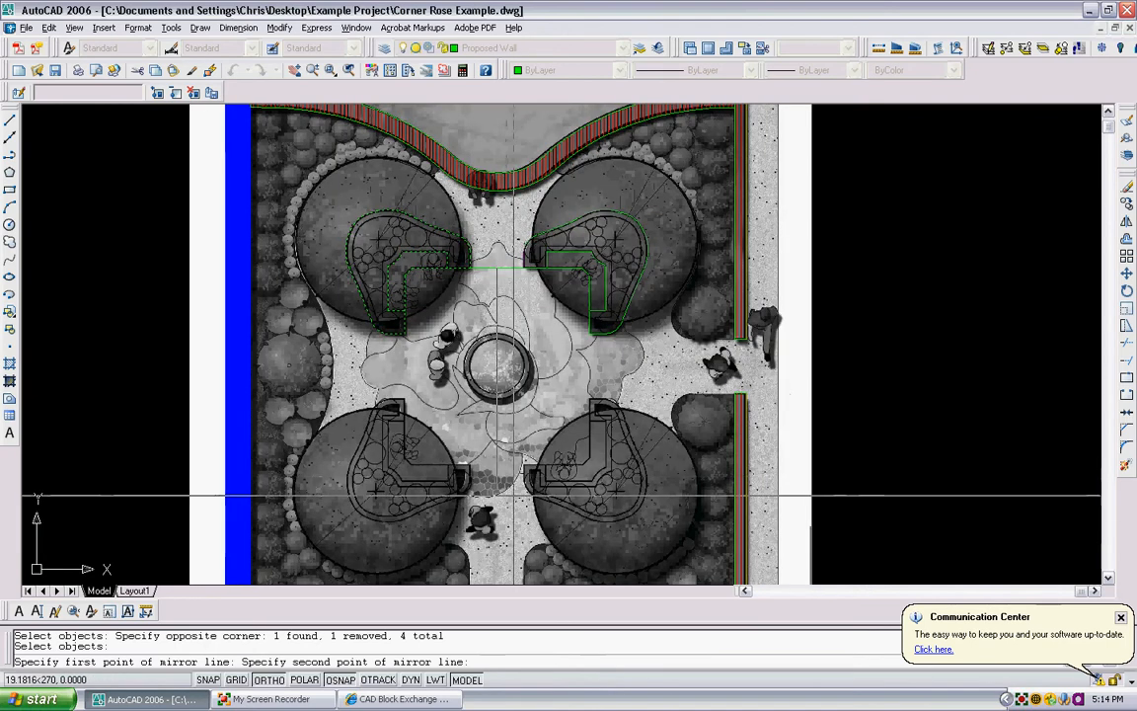
left_click(517, 497)
key("Return")
- Erase the horizontal guide line between the two upper planters
left_click(505, 276)
left_click(493, 257)
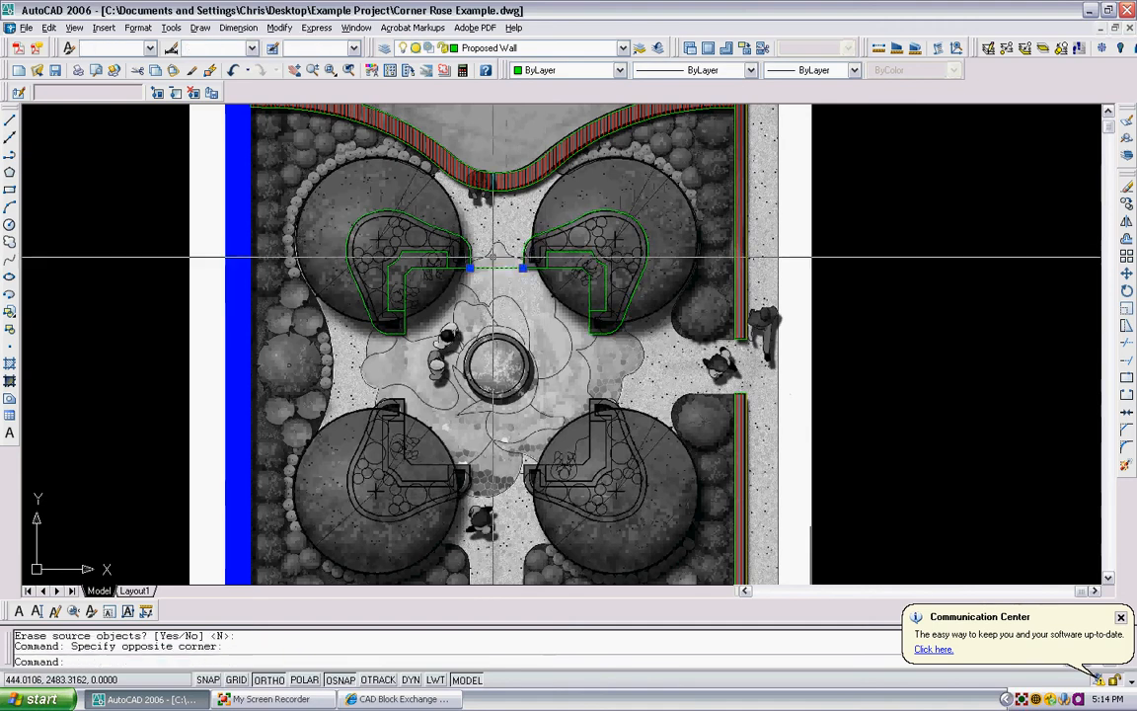
key("Delete")
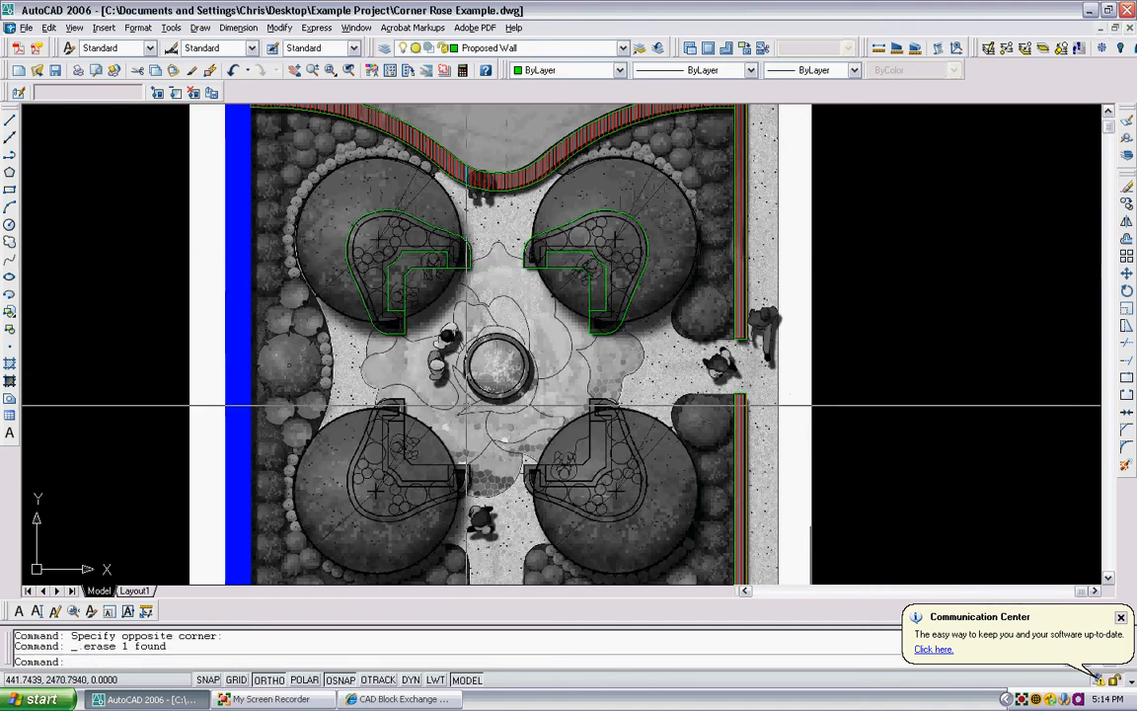
- Draw a vertical guide polyline about 5.3 units long from the upper-left planter's bottom corner down to the lower-left planter's top corner
type("pl")
key("Return")
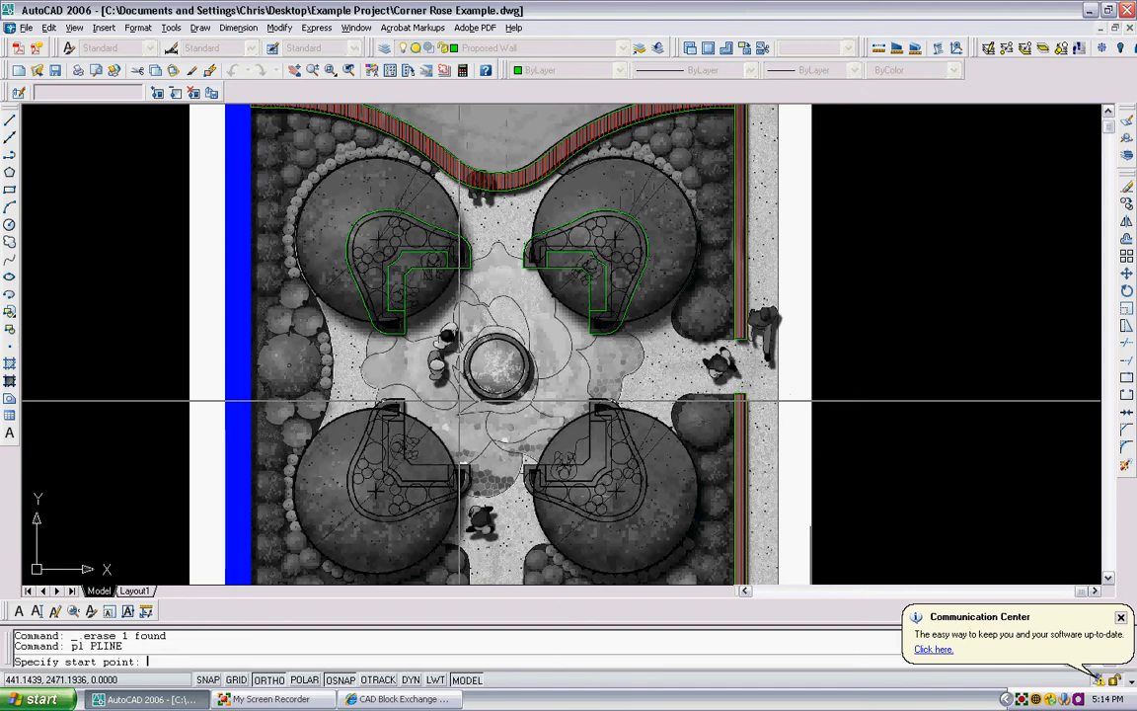
scroll(403, 341, "up", 3)
left_click(408, 324)
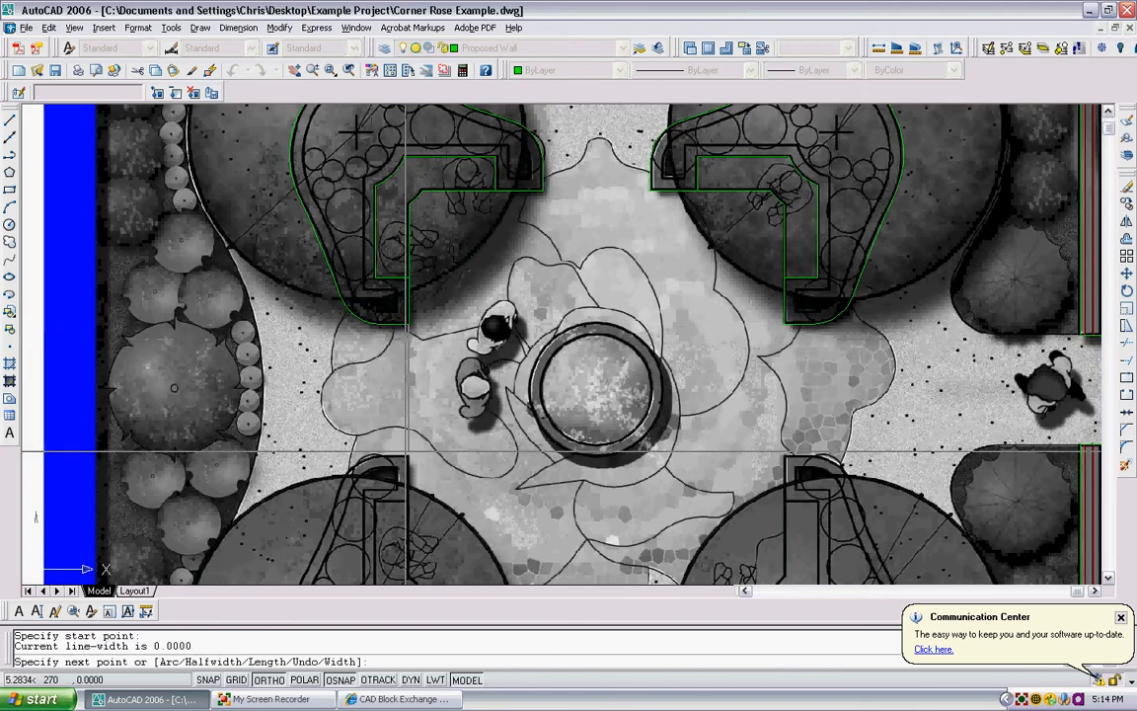
left_click(408, 455)
key("Return")
- Draw a horizontal guide polyline from the midpoint of the vertical guide across the fountain, past the two right-hand planters' inner edges
key("Return")
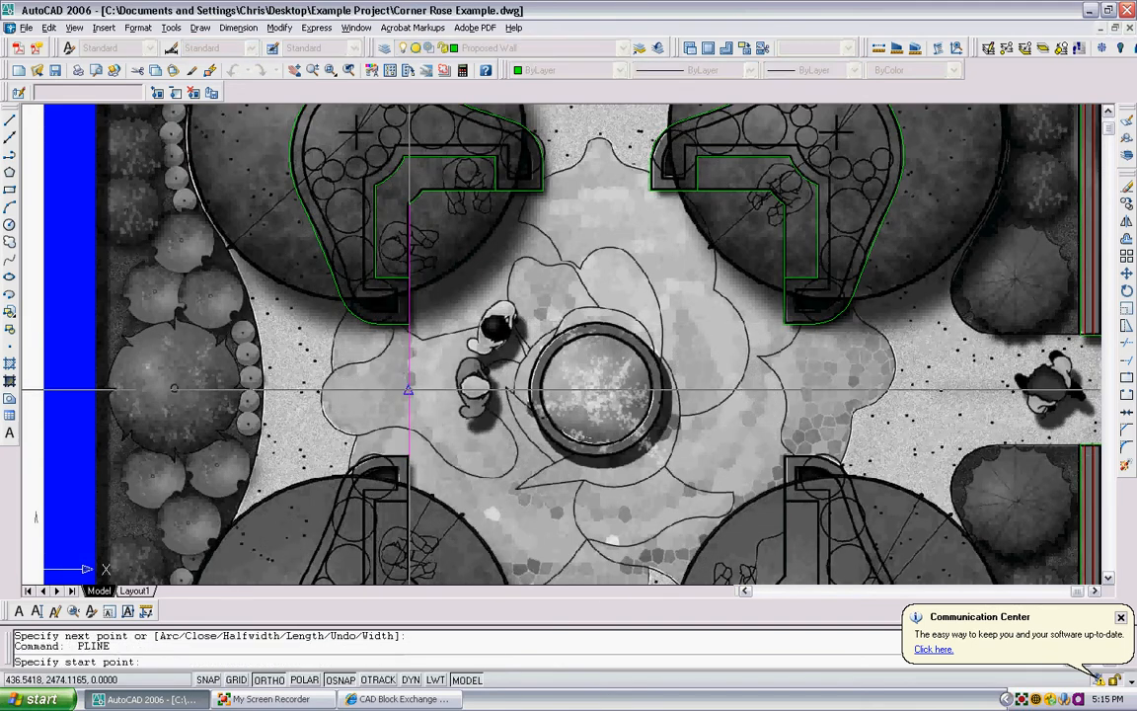
left_click(409, 389)
middle_click_drag(676, 387, 645, 375)
left_click(848, 354)
key("Return")
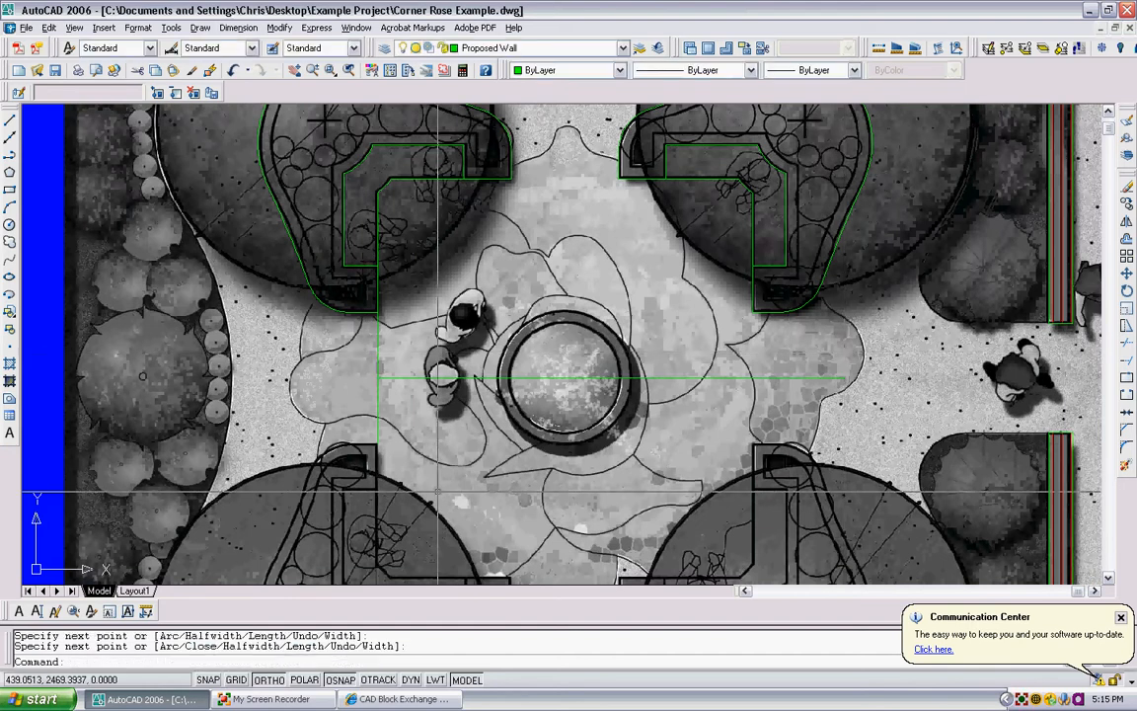
- Mirror both upper planter wall and bench outlines about the horizontal guide onto the lower planters, excluding the guides and keeping the originals
scroll(437, 490, "down", 2)
type("i")
key("Return")
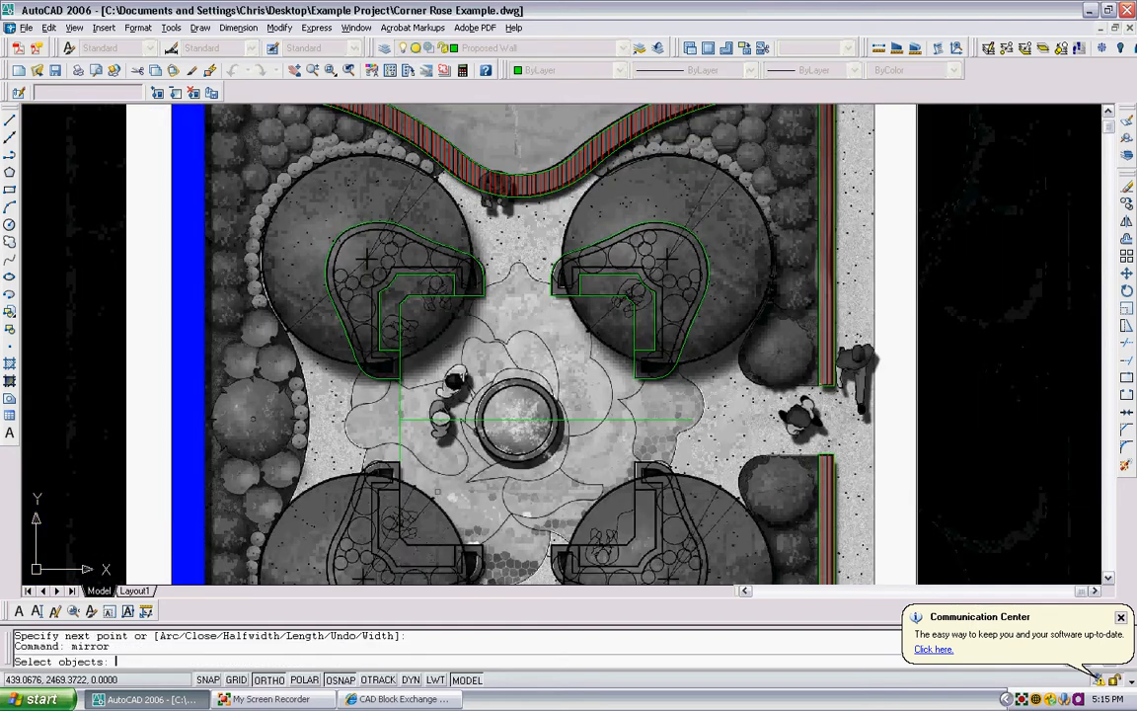
left_click(671, 369)
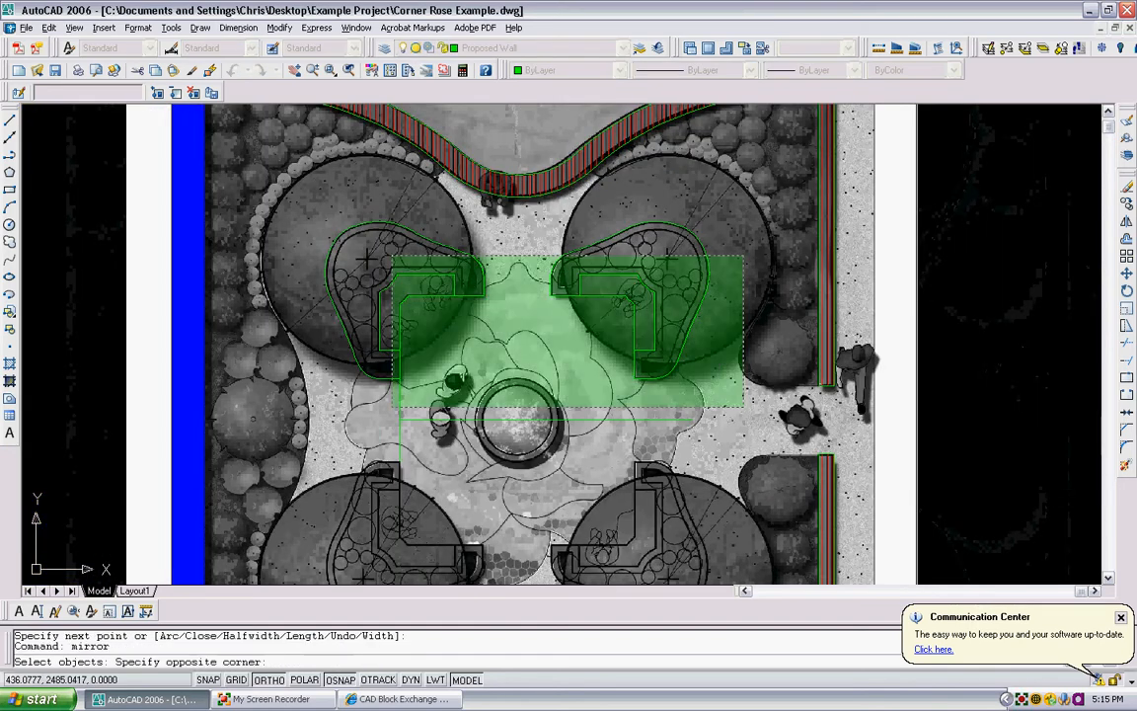
left_click(284, 197)
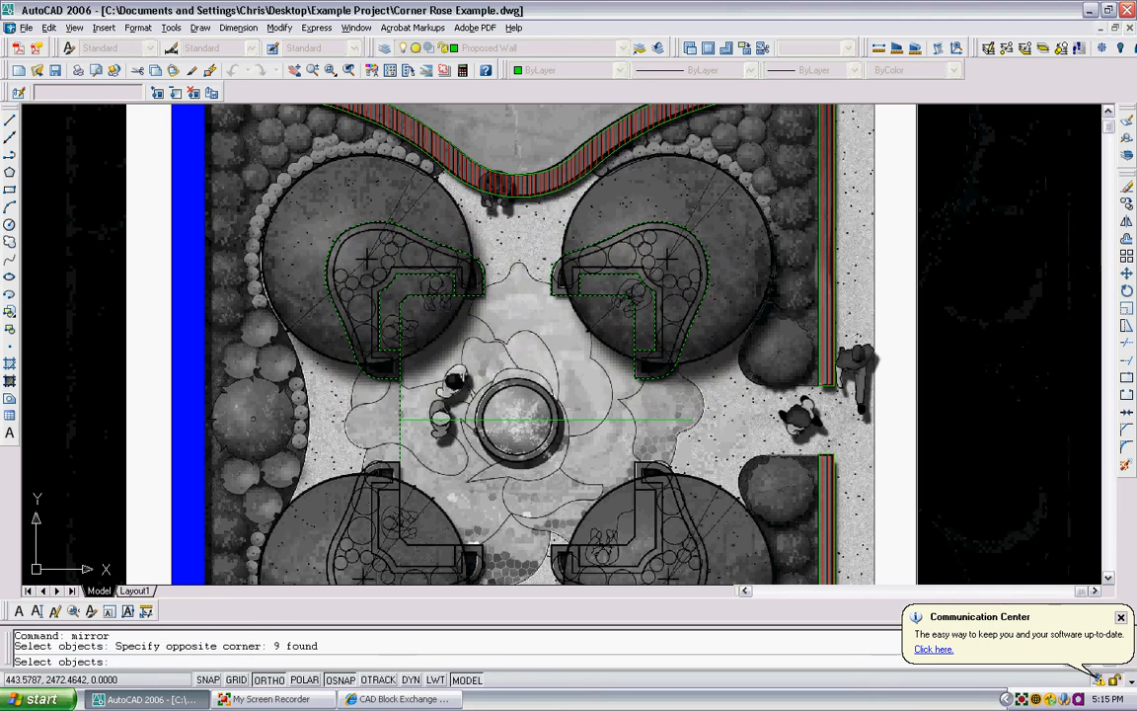
left_click(431, 433, "shift")
left_click(406, 406, "shift")
left_click(435, 447, "shift")
left_click(371, 426, "shift")
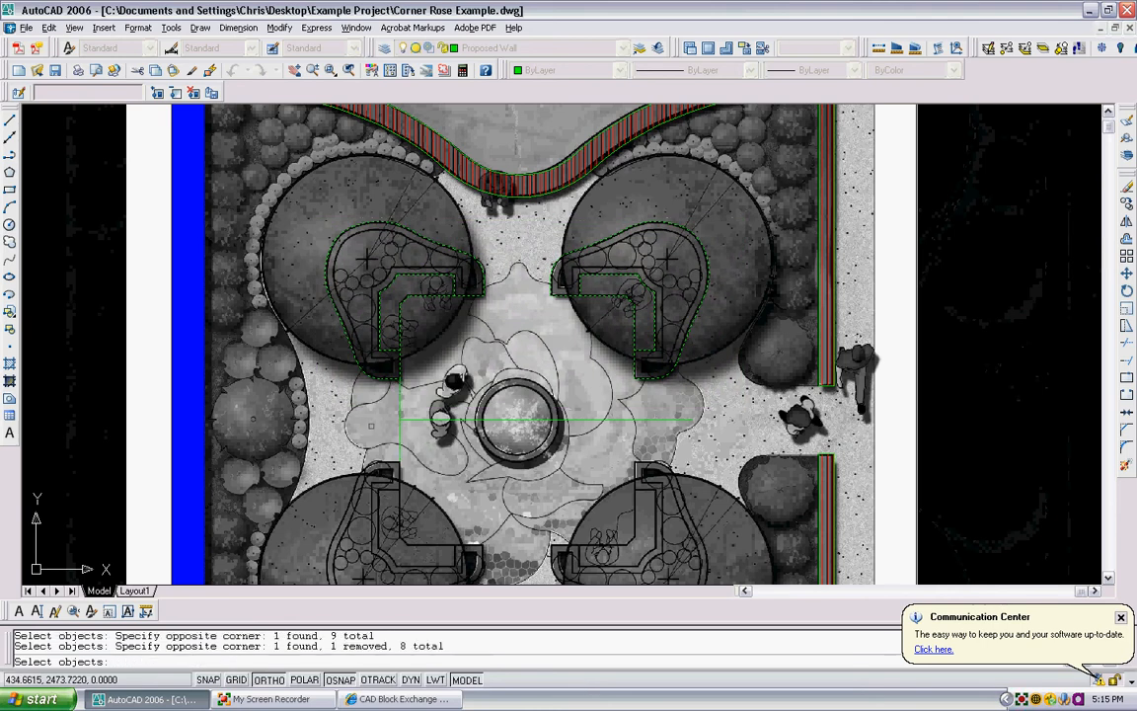
key("Return")
left_click(399, 420)
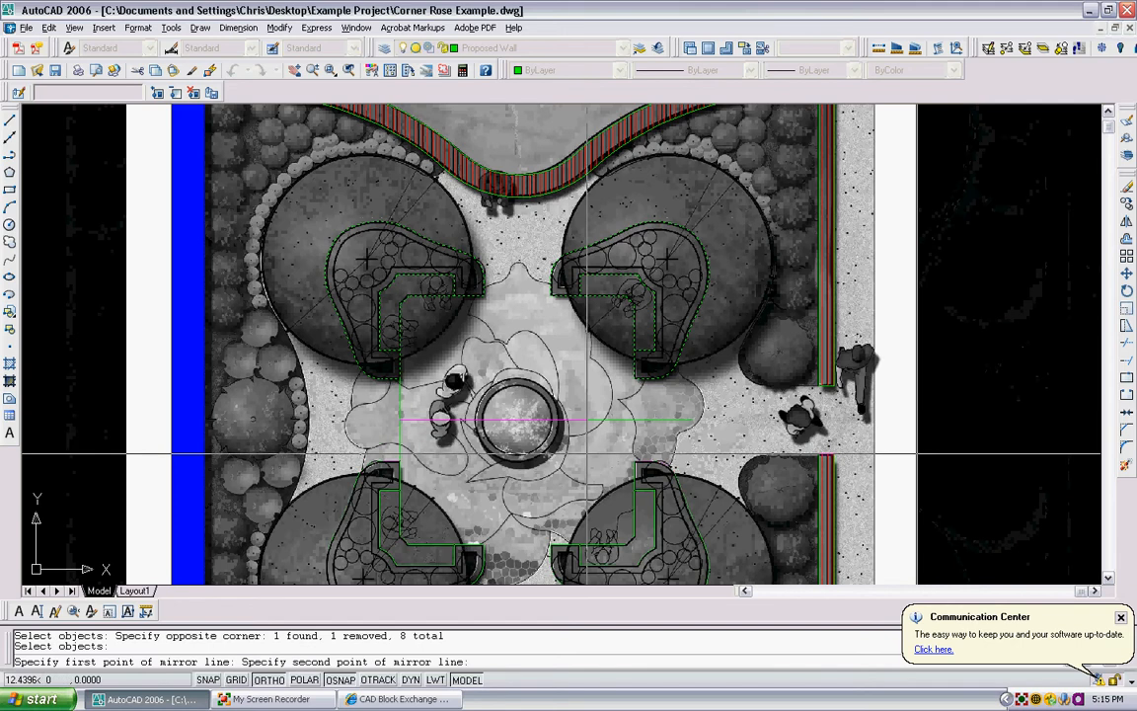
left_click(743, 408)
key("Return")
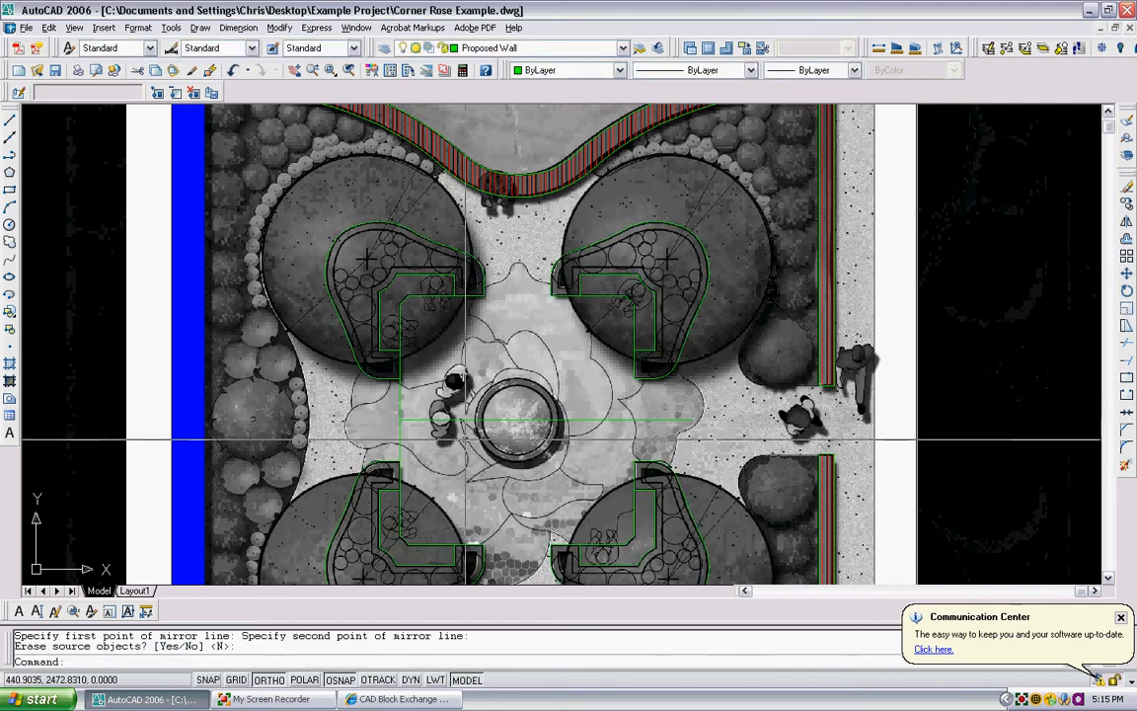
- Erase the vertical and horizontal guide lines around the fountain
left_click(484, 444)
left_click(360, 417)
key("Delete")
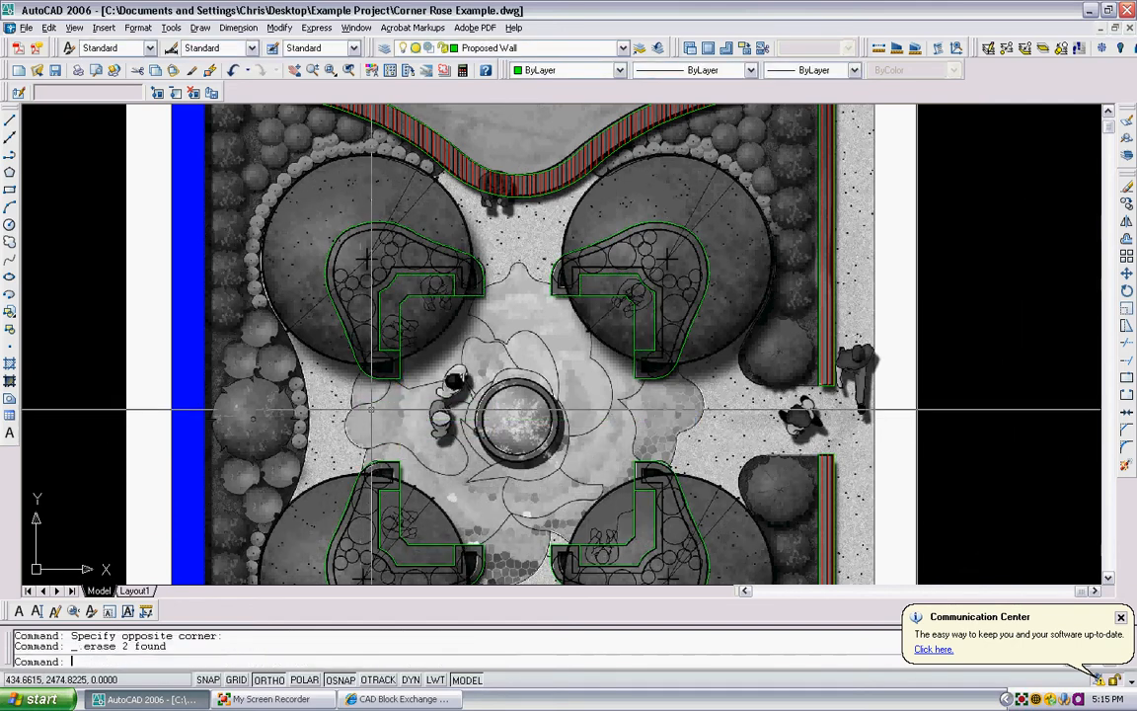
- Make Proposed Shrubs the current layer
scroll(496, 369, "down", 5)
scroll(553, 296, "up", 4)
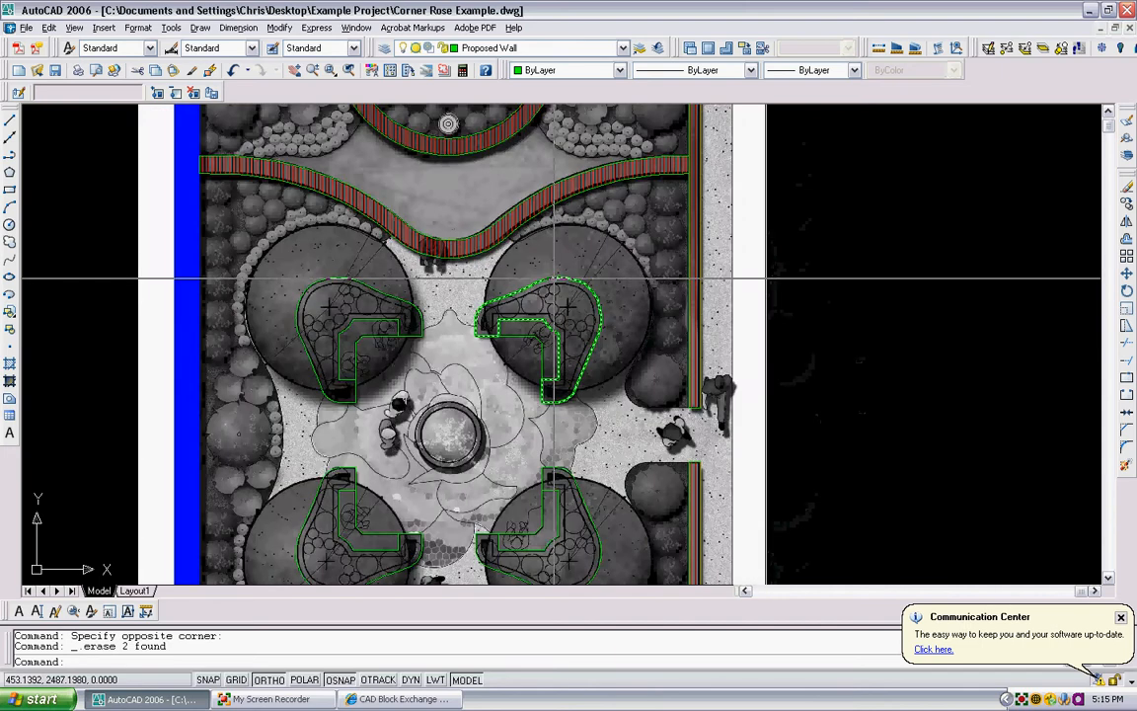
scroll(381, 241, "down", 3)
scroll(345, 311, "up", 1)
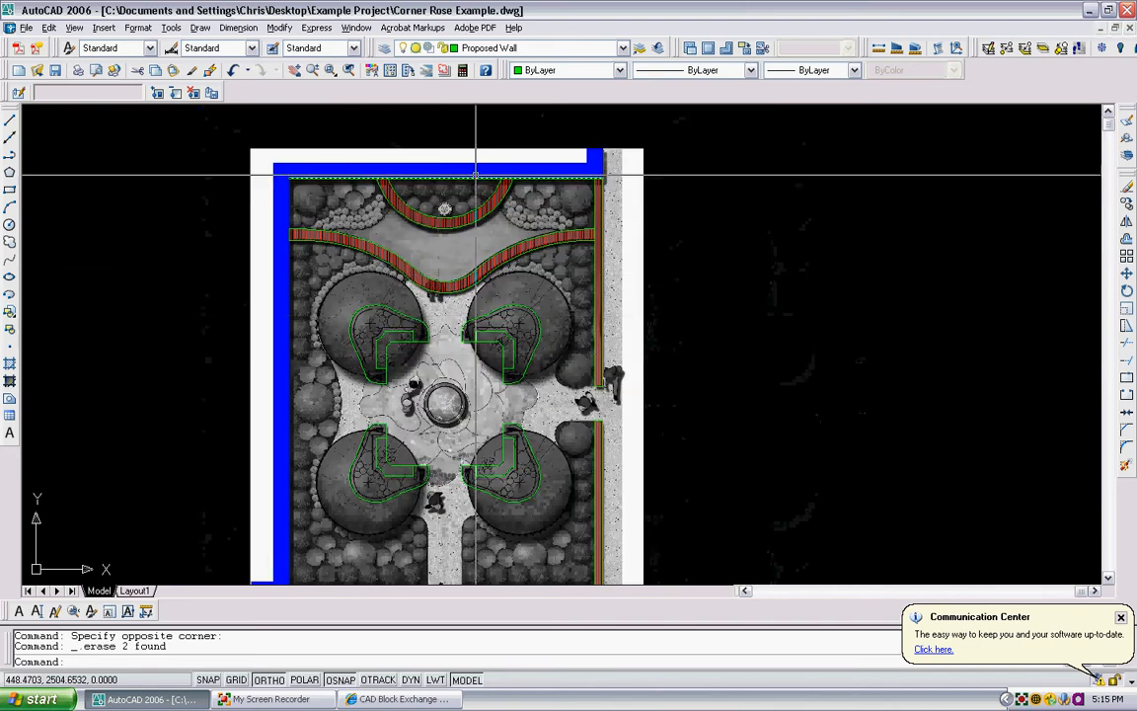
left_click(621, 49)
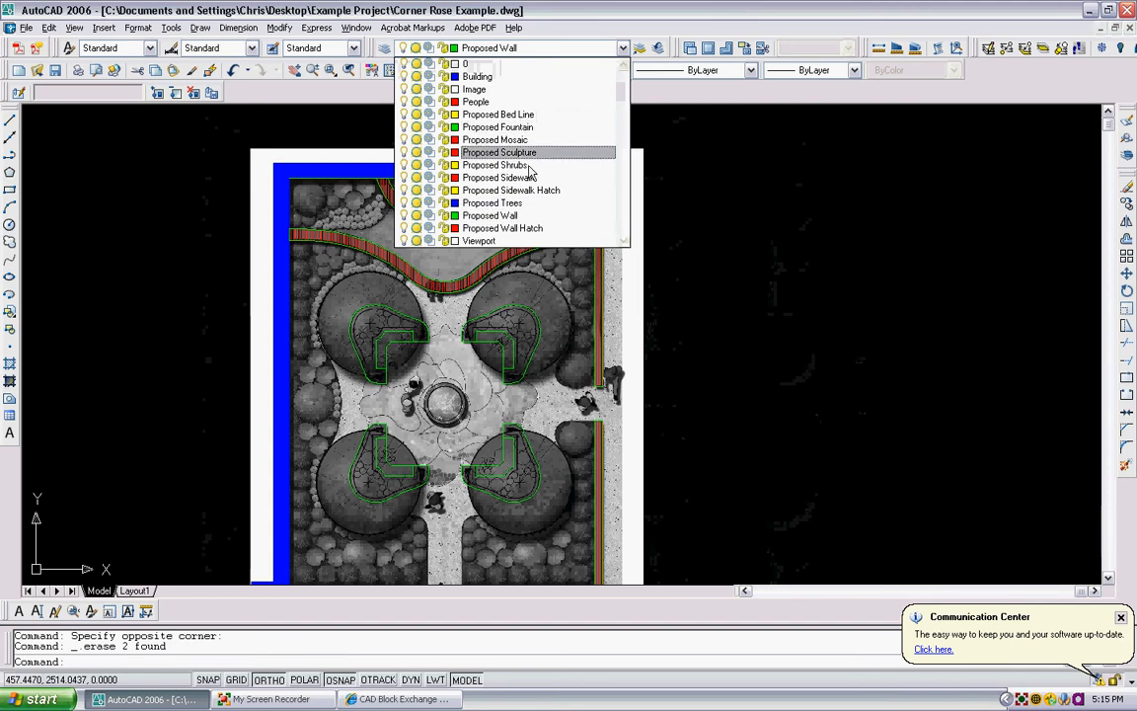
left_click(494, 165)
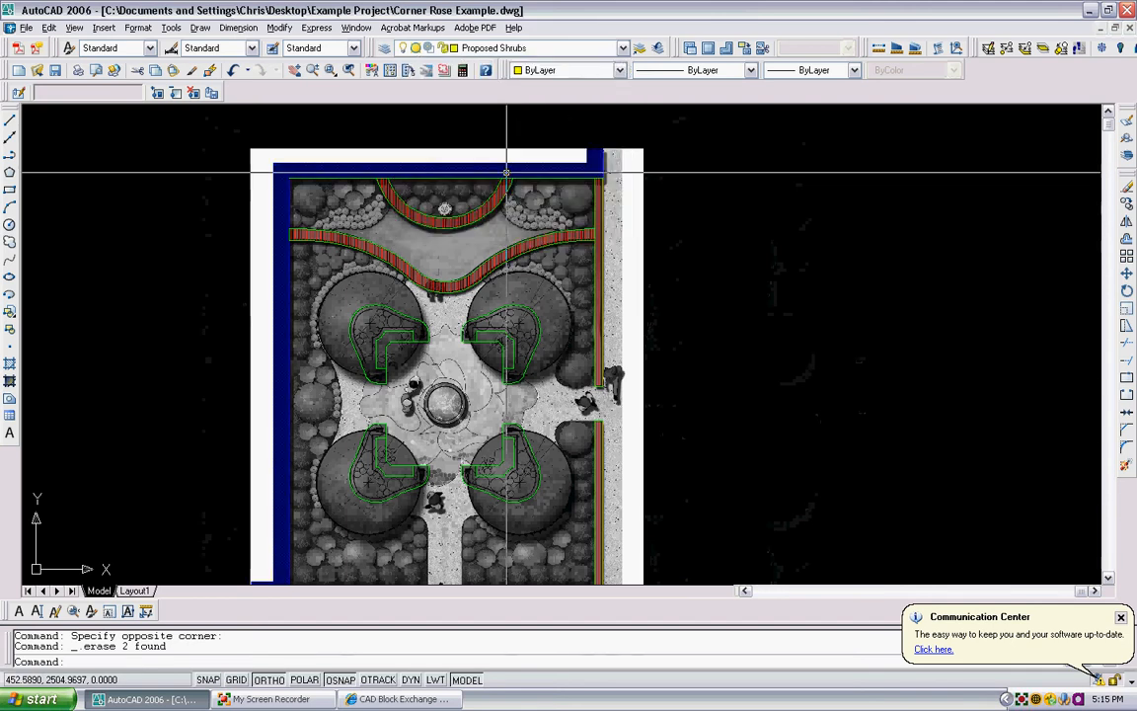
- Draw a circle of diameter 2 over the shrubs in the bed above the upper-left tree
left_click(10, 225)
scroll(331, 268, "up", 3)
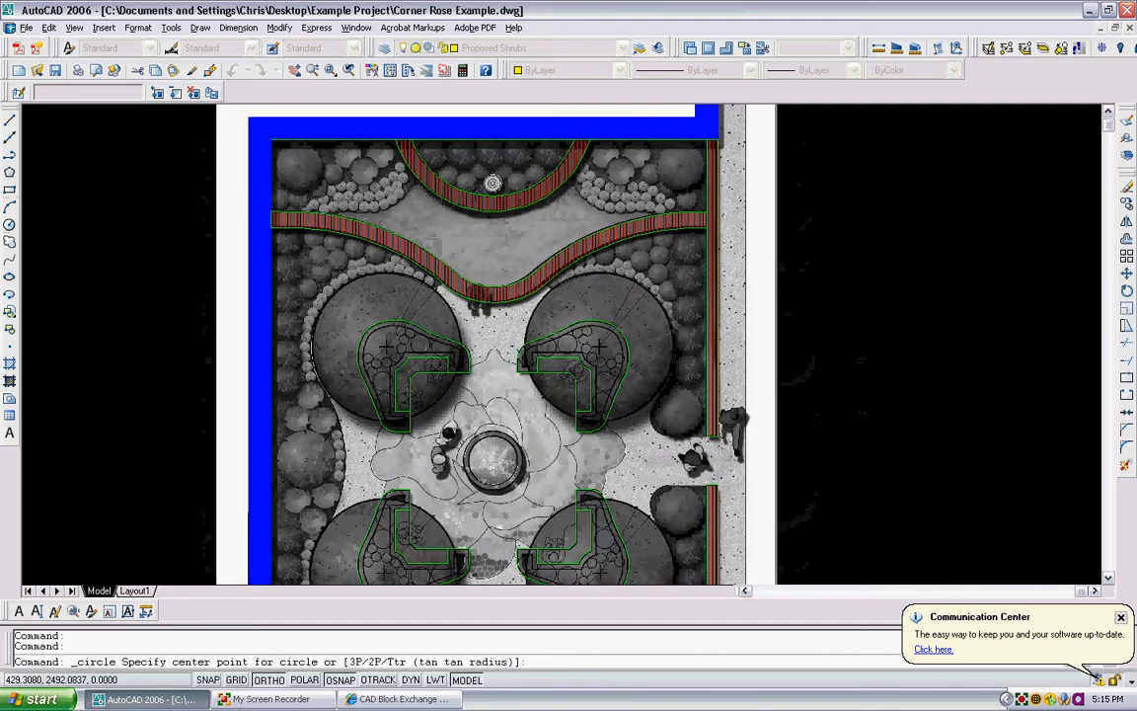
left_click(306, 264)
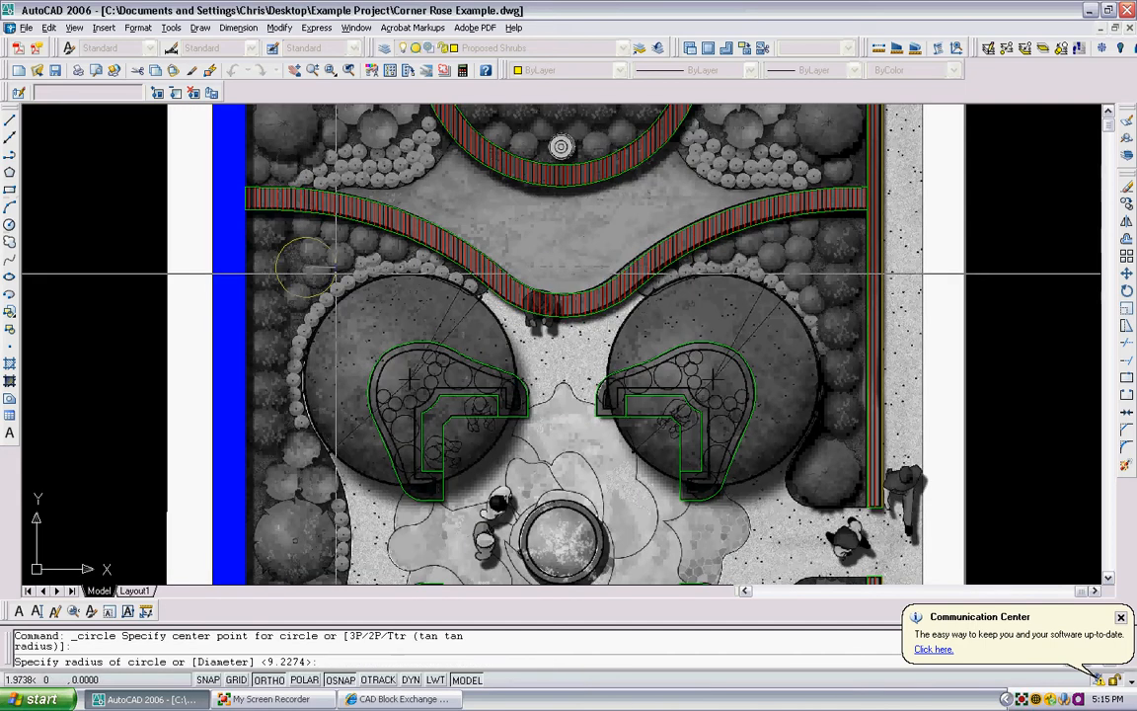
type("d")
key("Return")
type("2")
key("Return")
- Move the shrub circle, with ortho mode off, onto the lowest round shrub beside the upper-left tree's border planting
type("m")
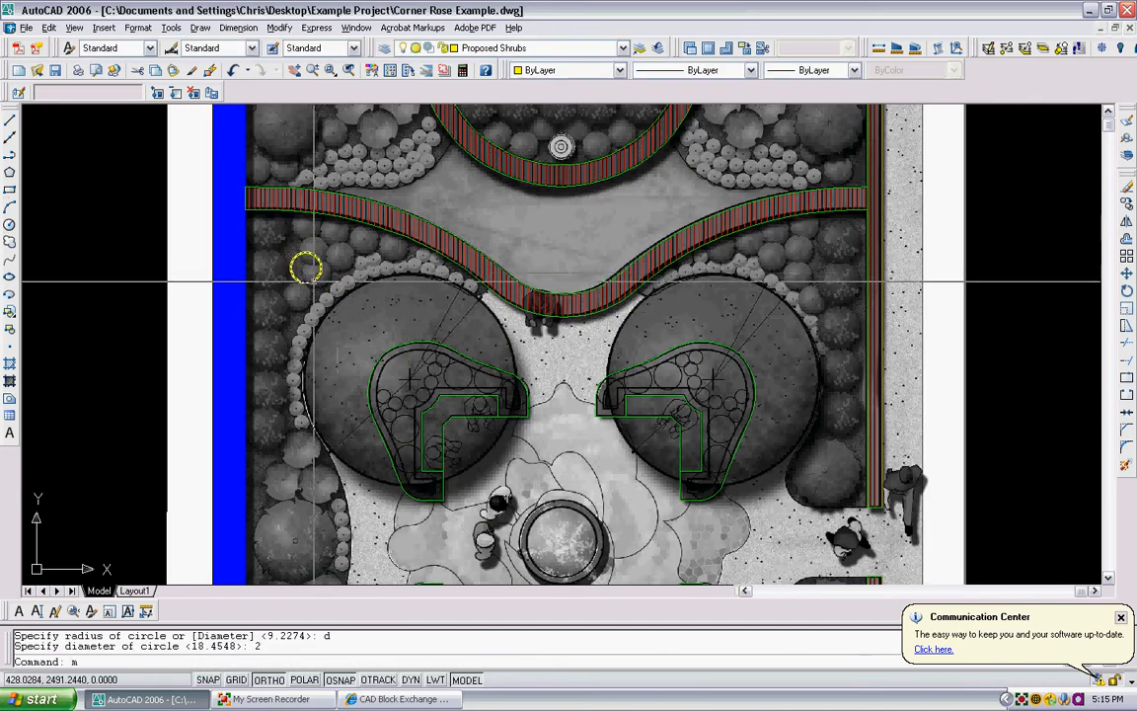
key("Return")
scroll(314, 281, "up", 4)
left_click(320, 280)
left_click(292, 245)
key("Return")
left_click(294, 244)
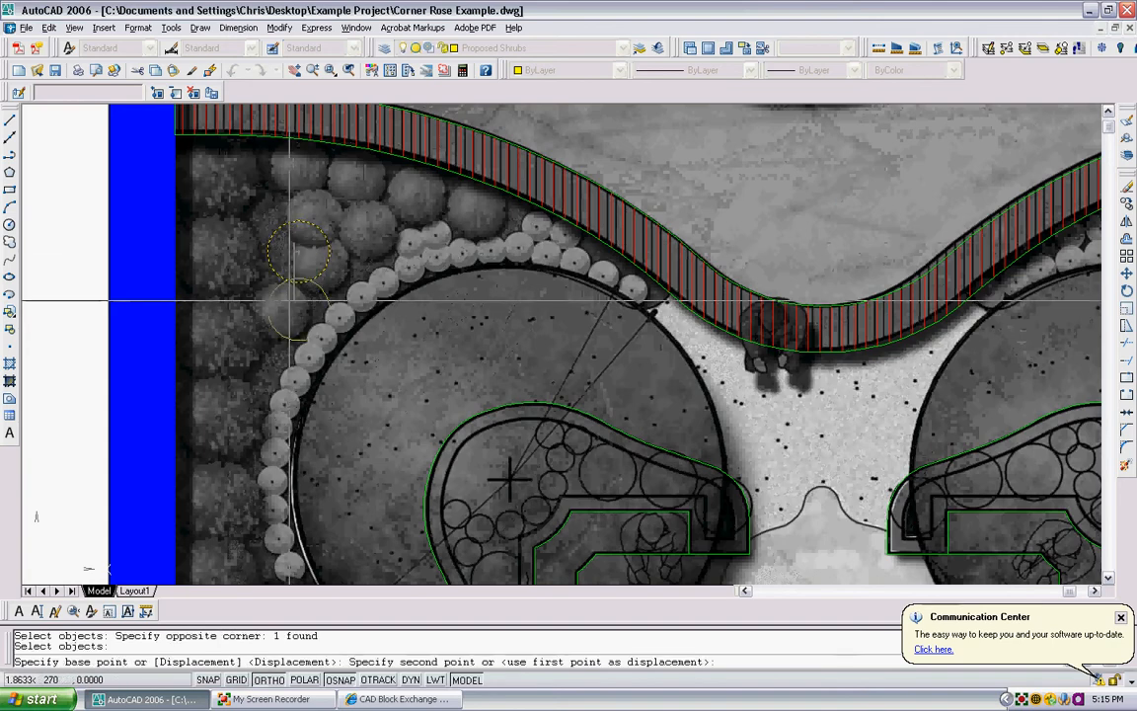
left_click(266, 680)
left_click(277, 301)
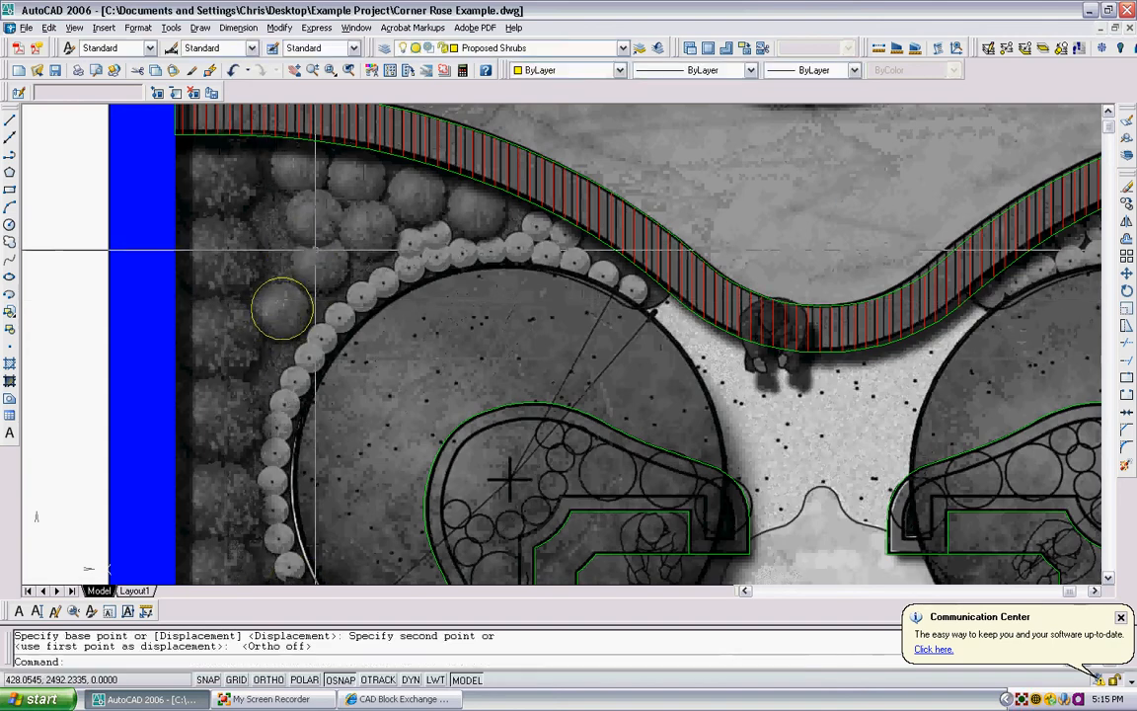
- Copy the shrub circle onto the seven other round shrubs in the bed between the curved brick band and the upper-left tree
type("copy")
key("Return")
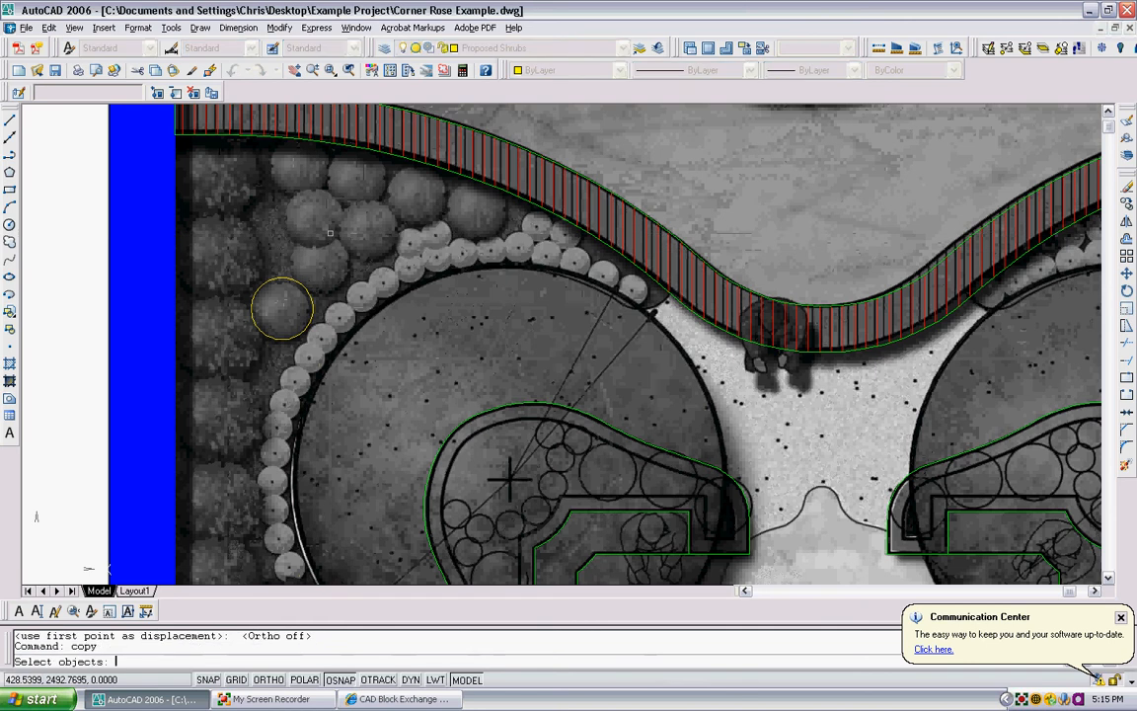
left_click(326, 303)
left_click(300, 310)
key("Return")
left_click(300, 310)
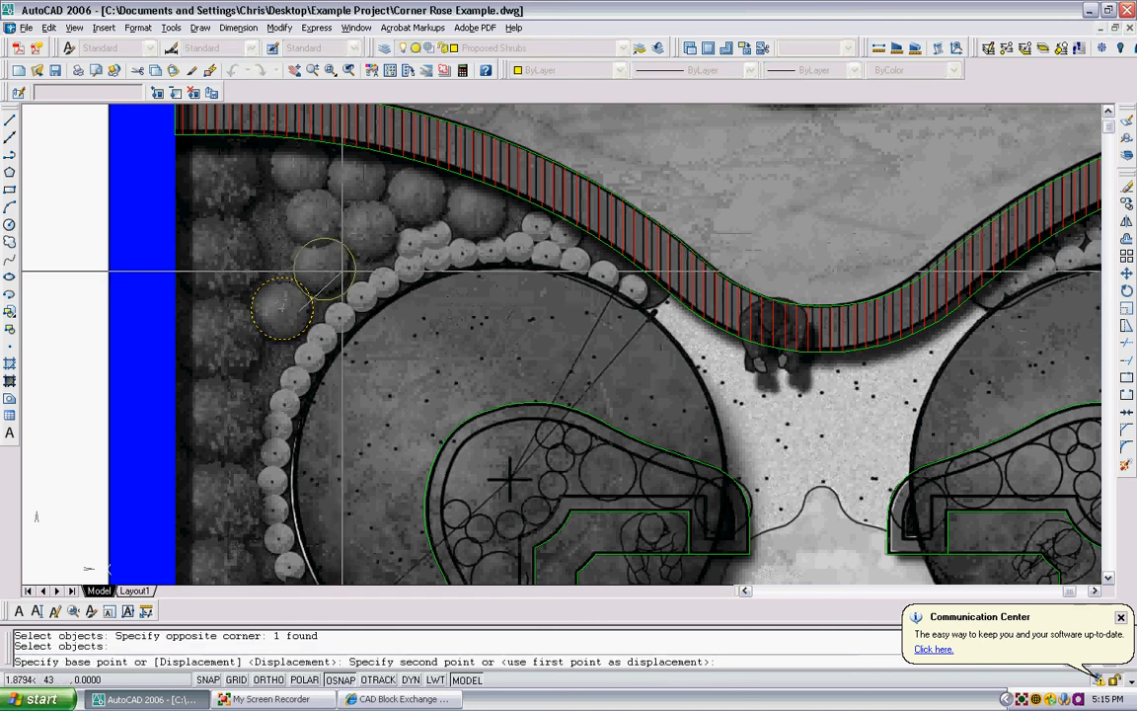
left_click(337, 263)
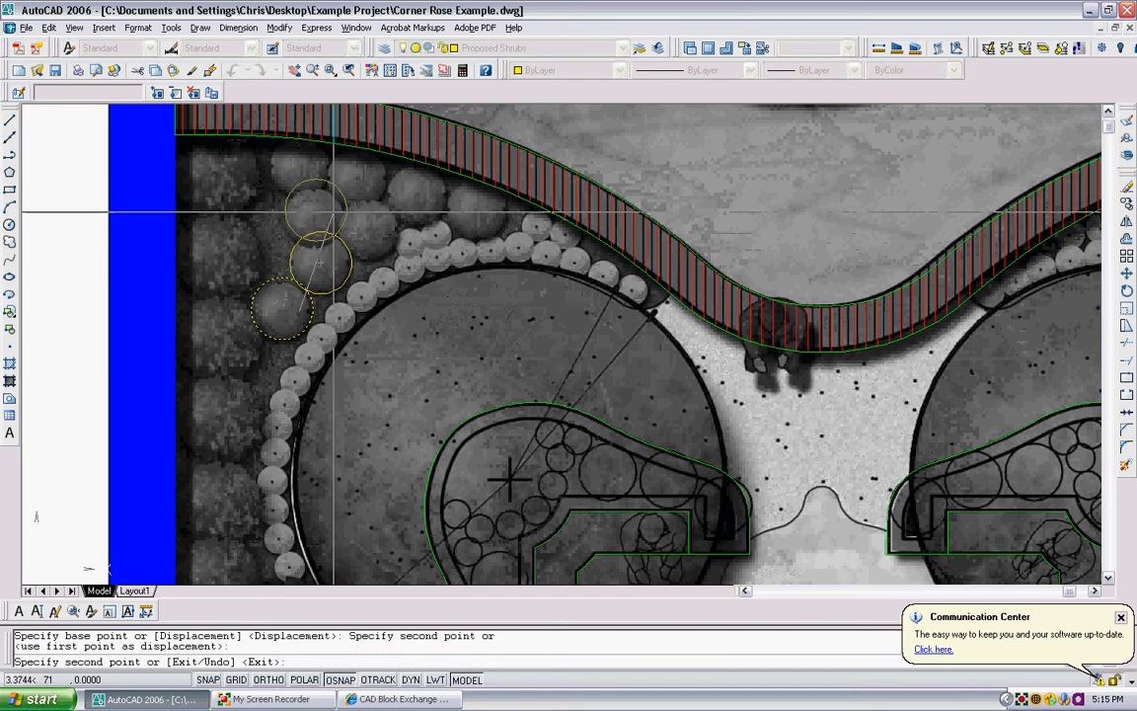
left_click(328, 219)
left_click(316, 172)
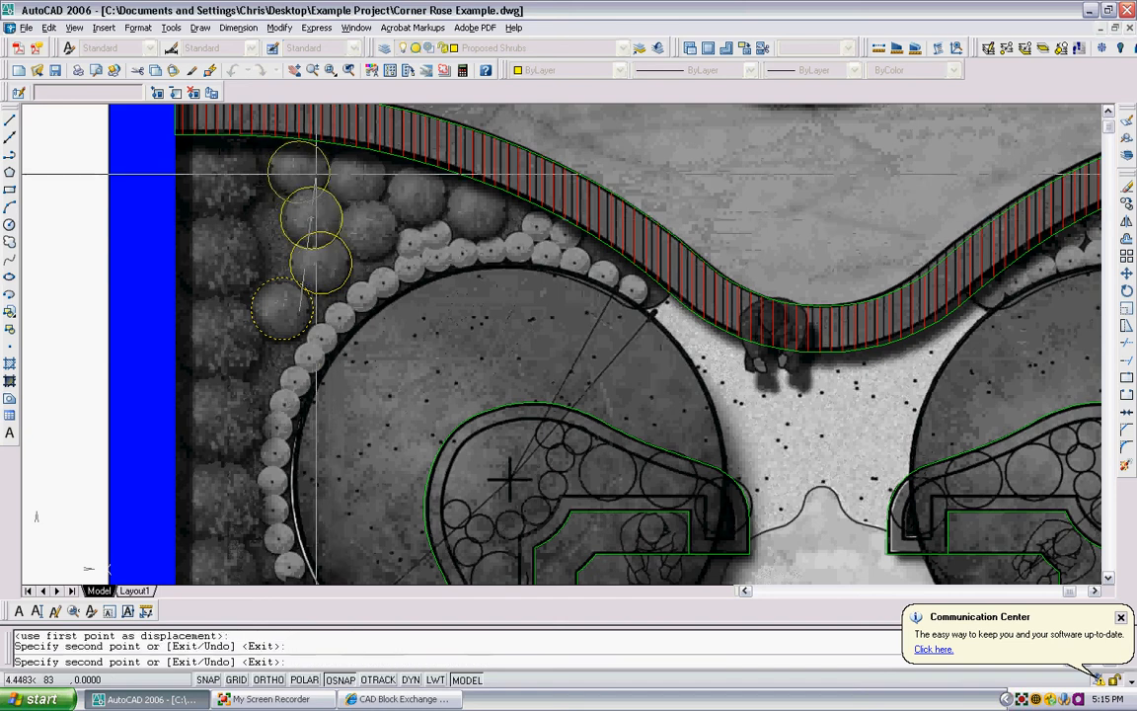
left_click(385, 234)
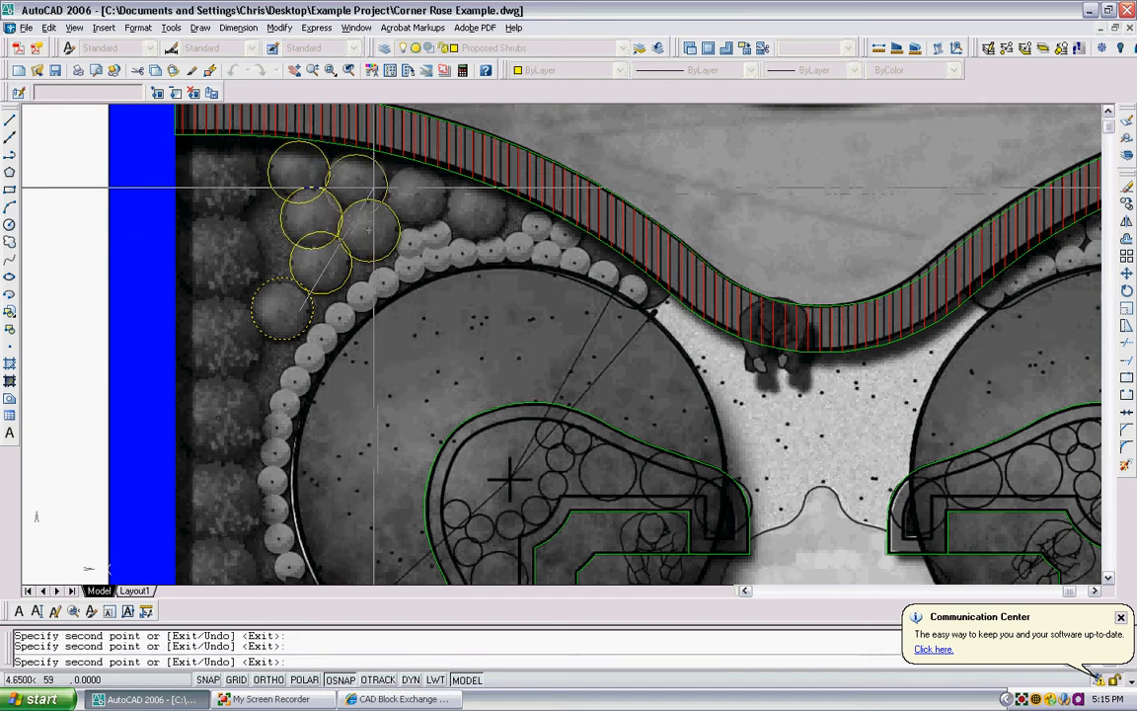
left_click(371, 188)
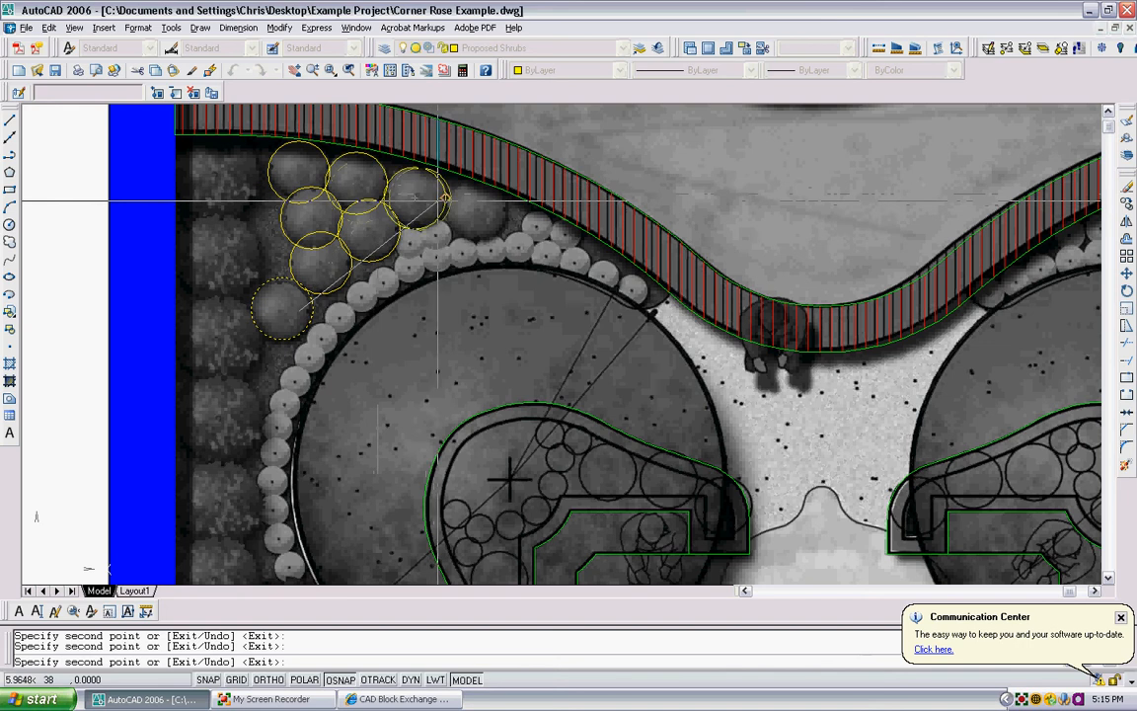
left_click(435, 200)
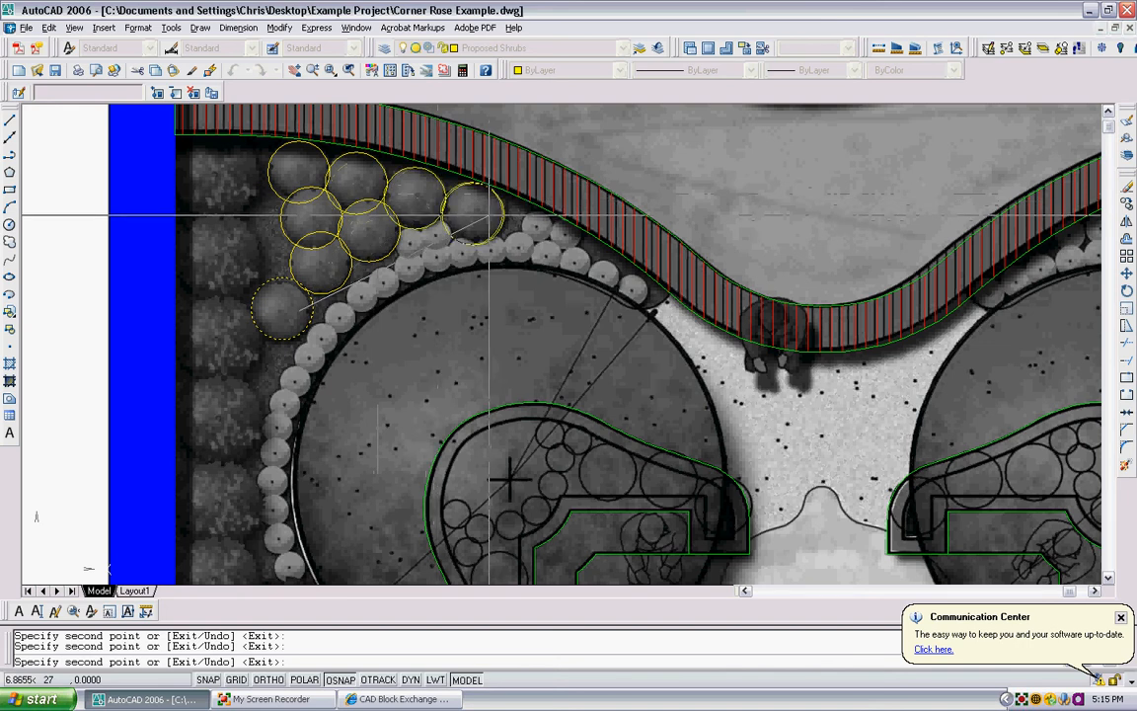
scroll(453, 261, "down", 4)
middle_click_drag(453, 262, 431, 251)
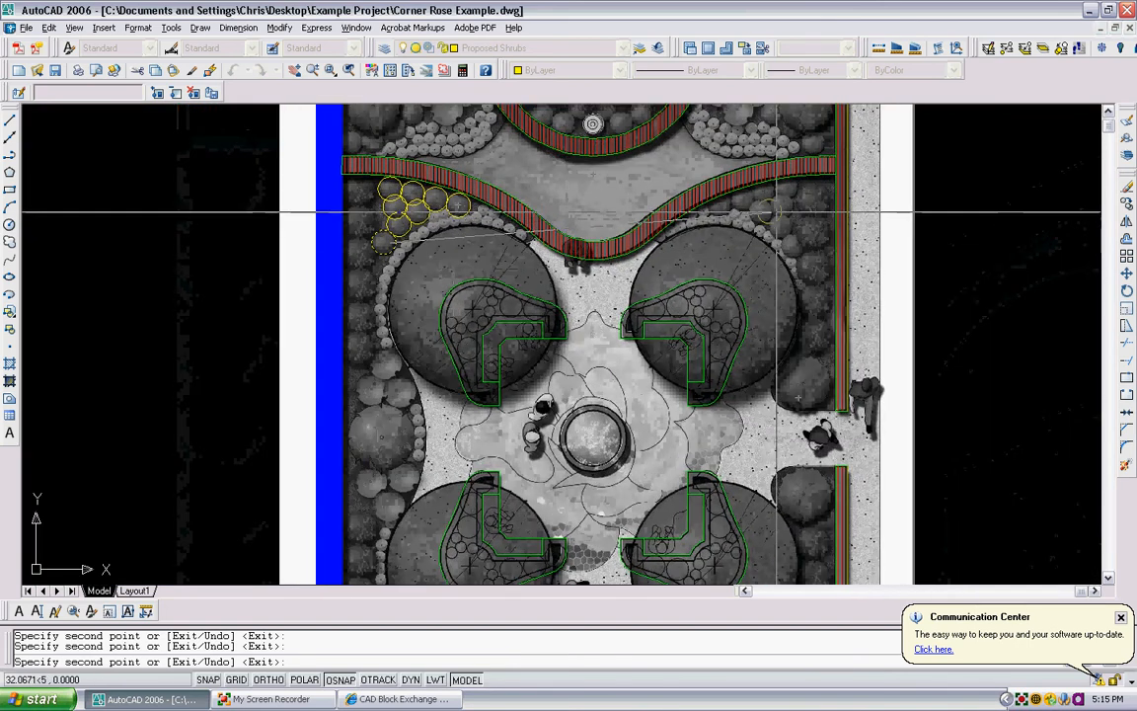
scroll(792, 193, "up", 4)
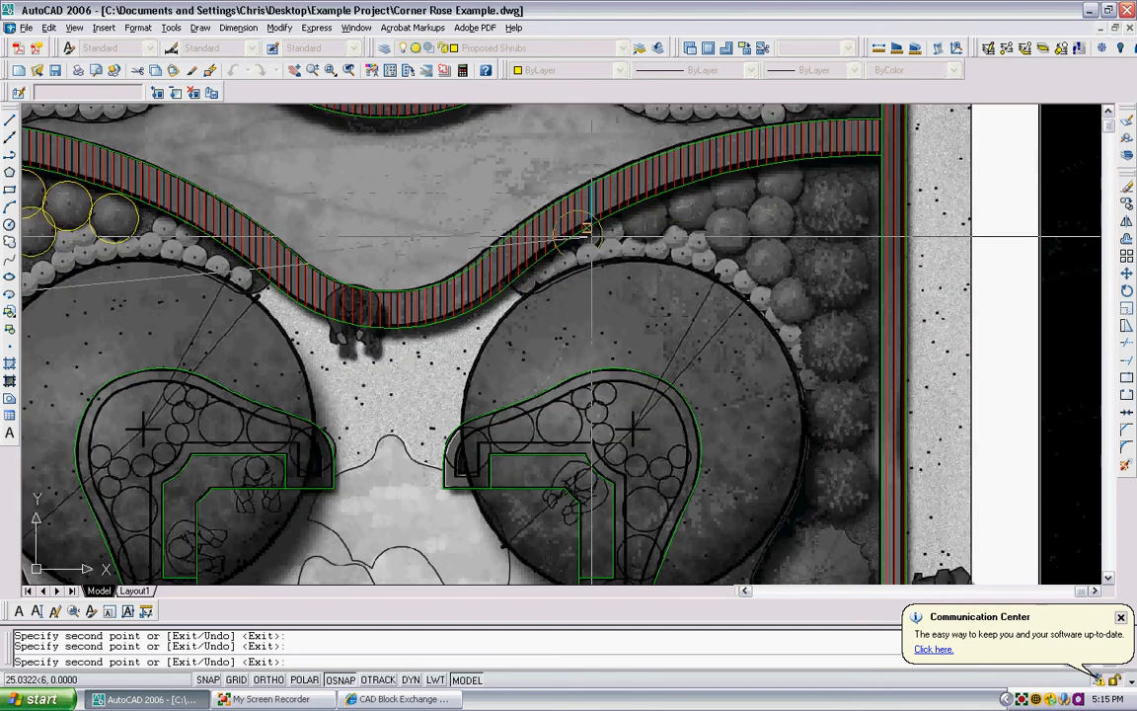
scroll(582, 237, "down", 4)
key("Escape")
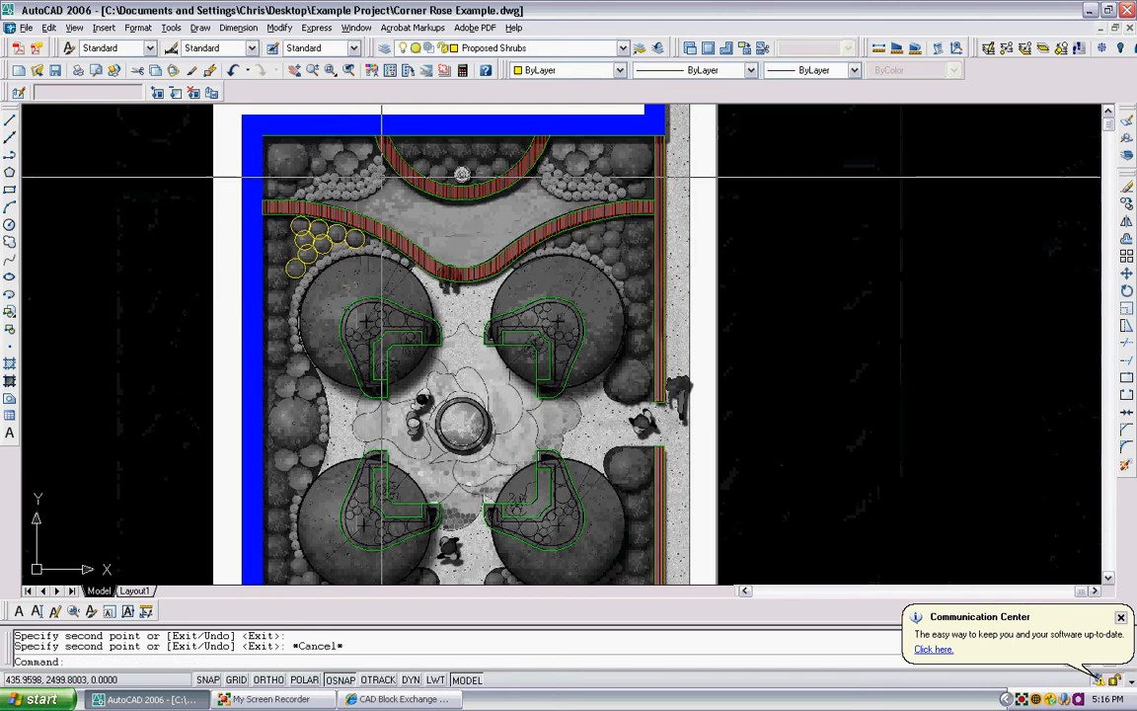
- Examine the planting bed edges and rounded corners where the paths enter the garden
scroll(599, 235, "up", 2)
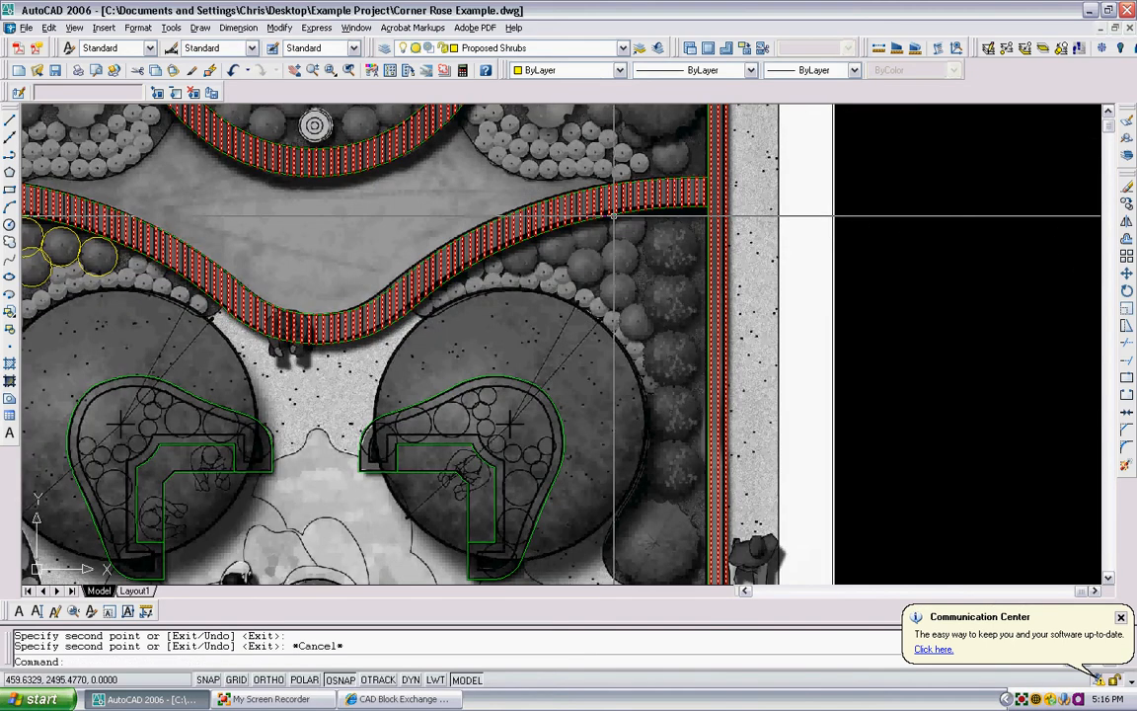
scroll(415, 235, "down", 5)
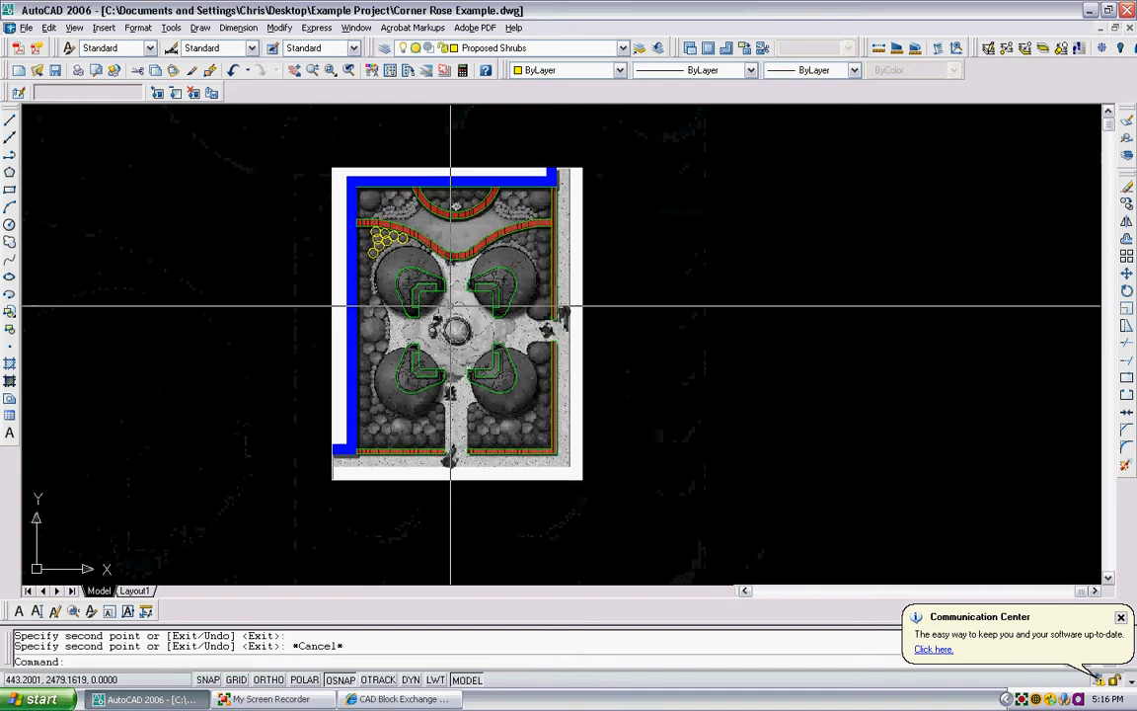
scroll(457, 246, "up", 3)
scroll(507, 234, "down", 4)
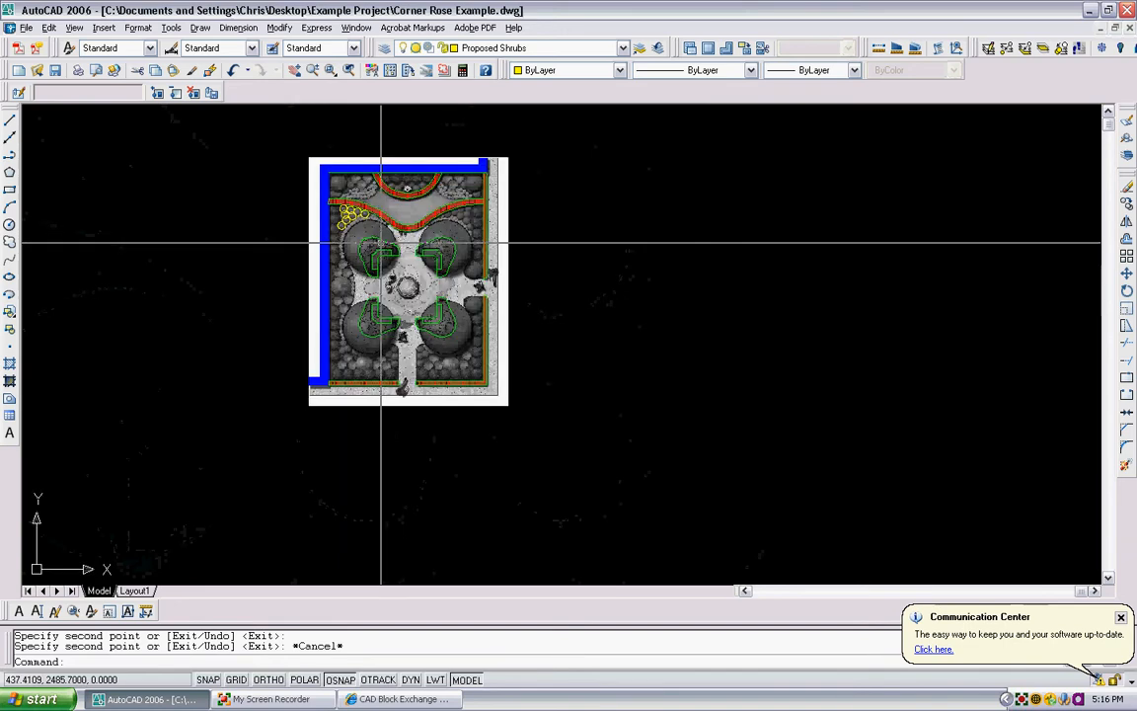
scroll(482, 213, "up", 3)
scroll(414, 267, "up", 1)
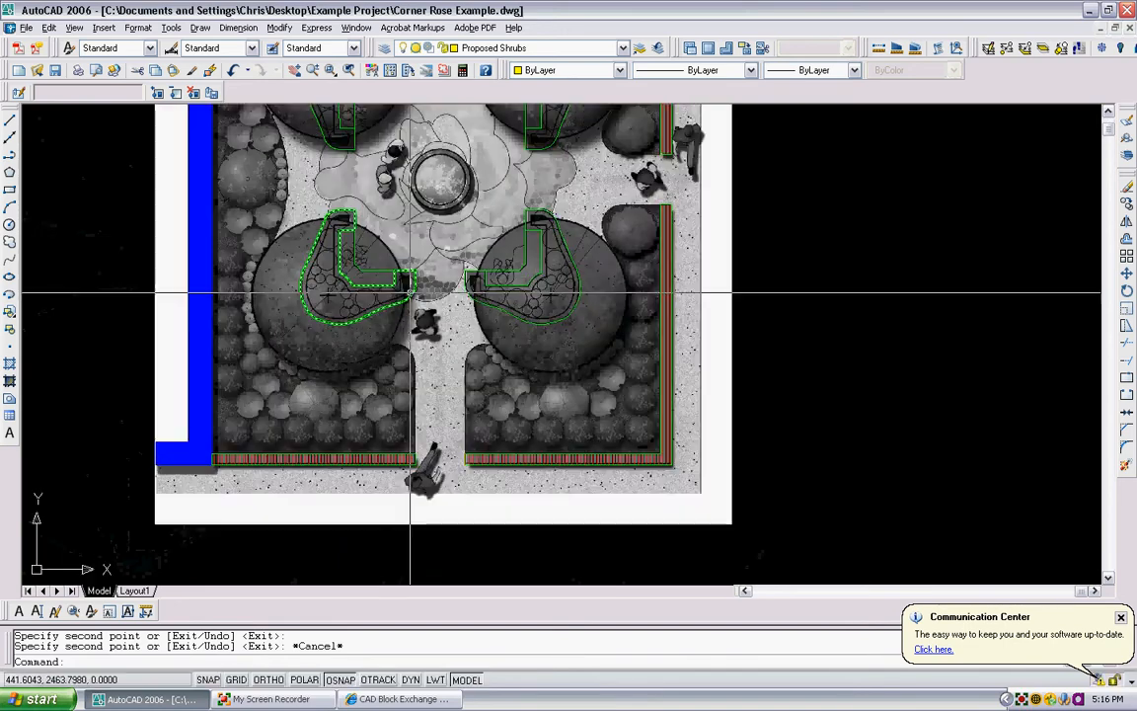
scroll(424, 266, "down", 4)
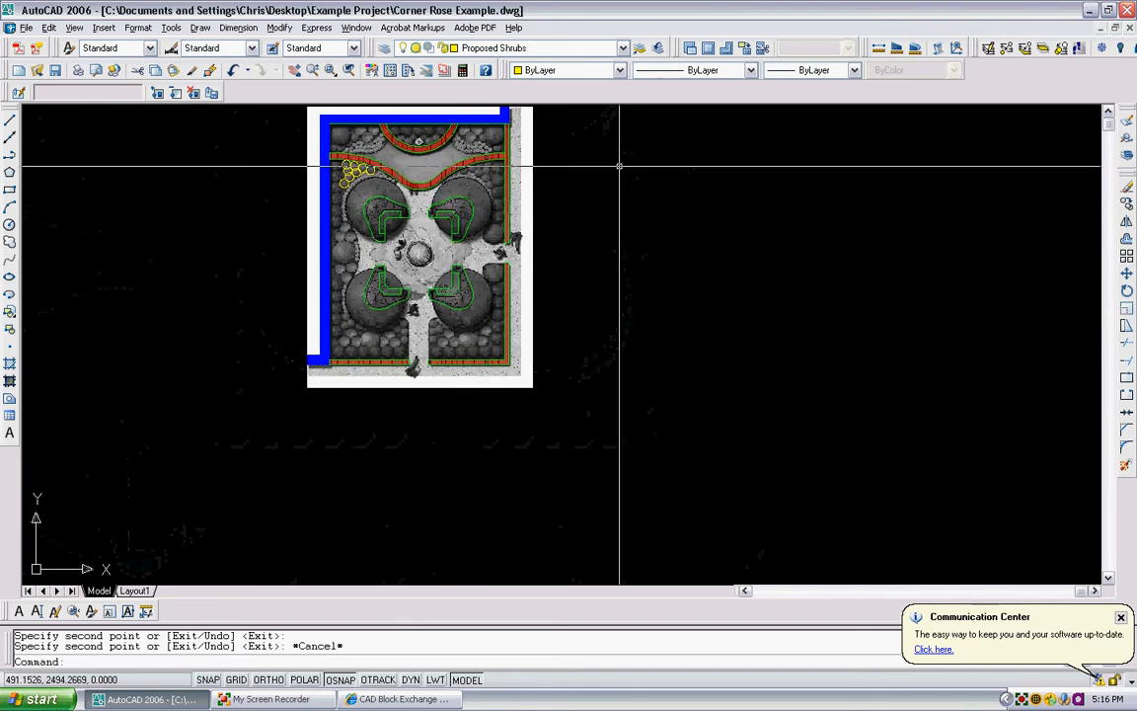
scroll(414, 264, "up", 5)
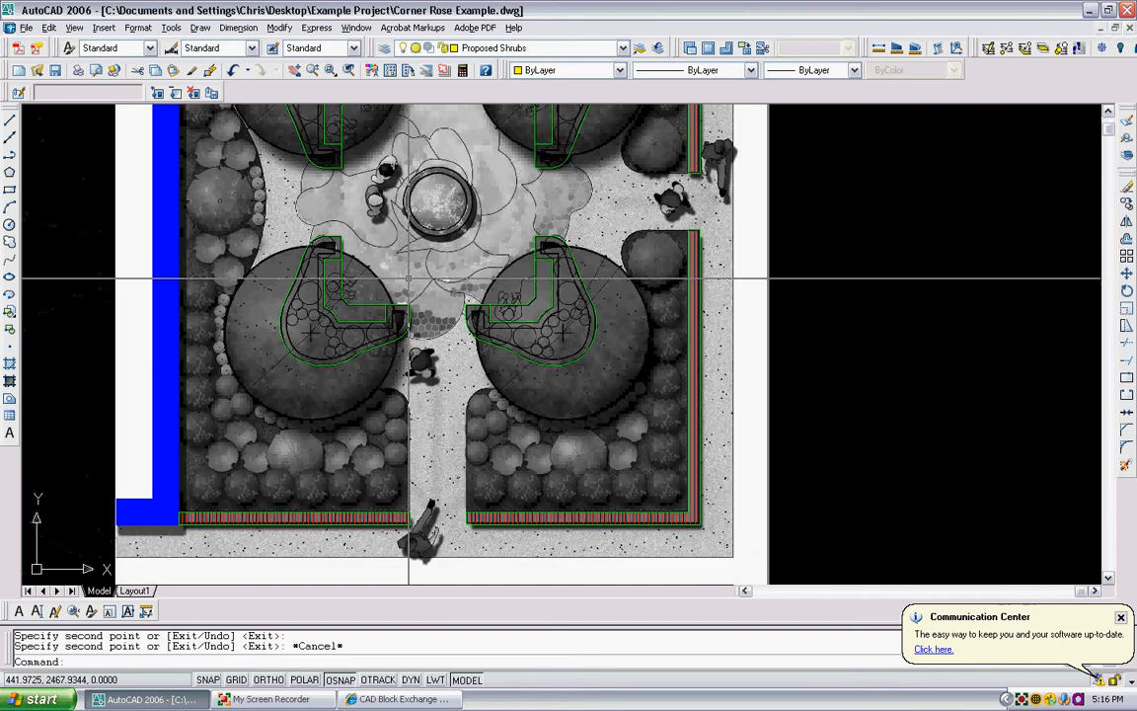
scroll(434, 365, "down", 5)
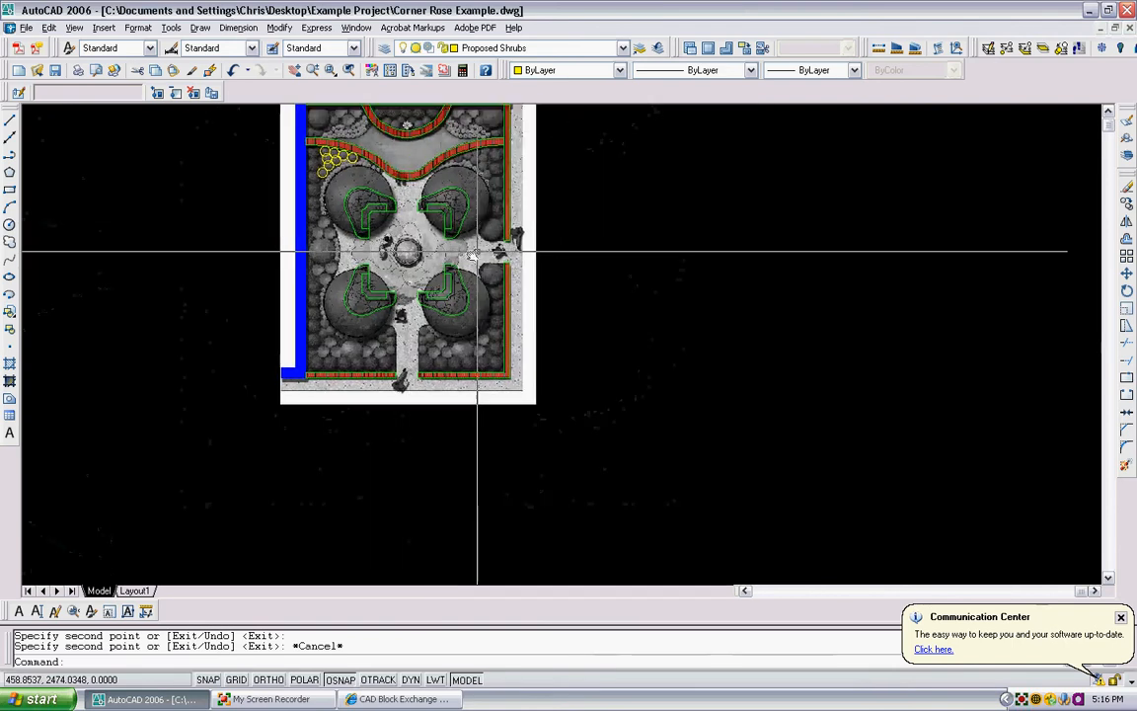
scroll(481, 182, "up", 2)
scroll(485, 264, "up", 1)
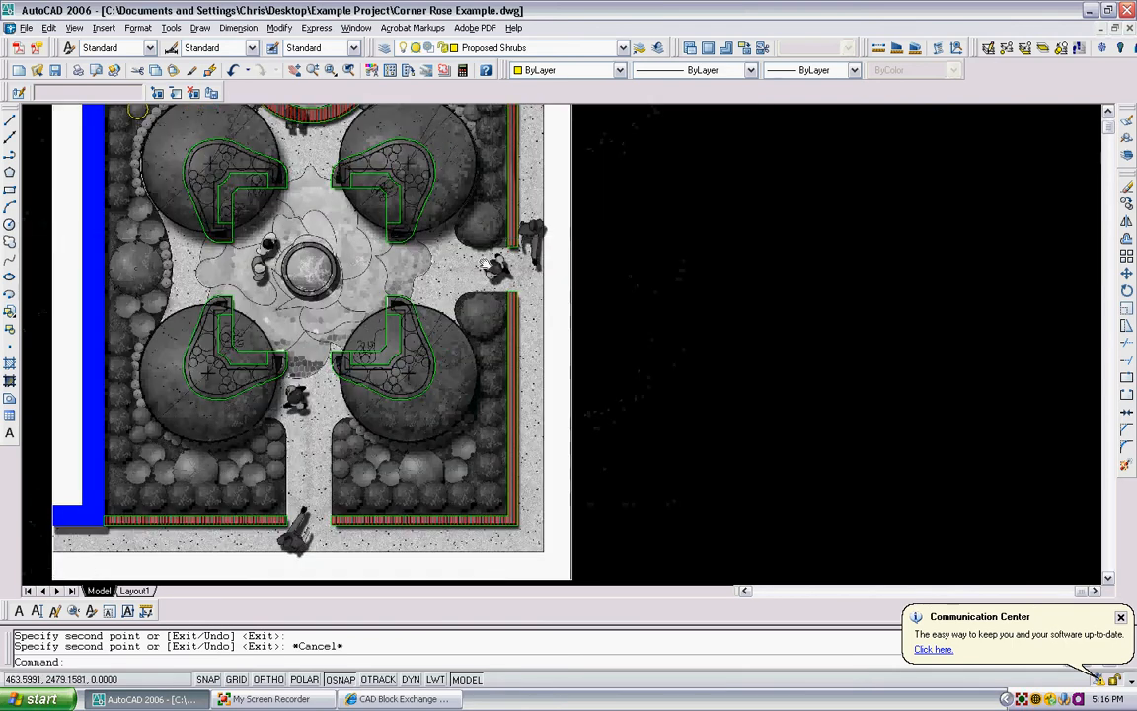
middle_click_drag(486, 265, 451, 351)
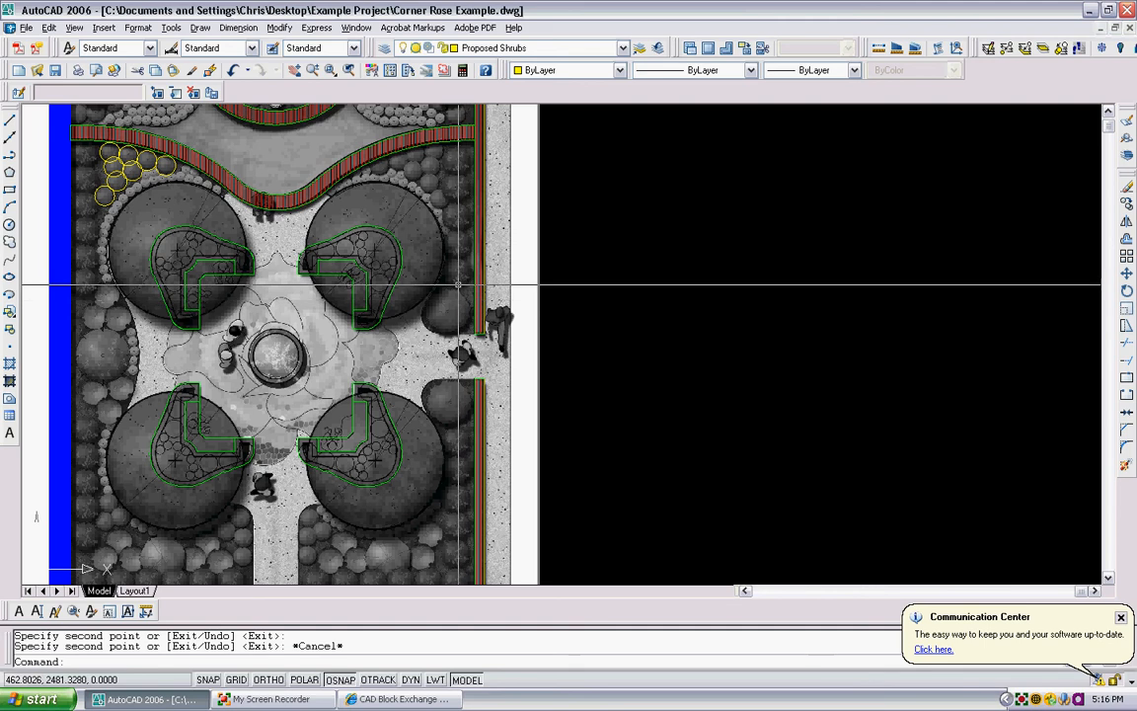
scroll(431, 326, "up", 3)
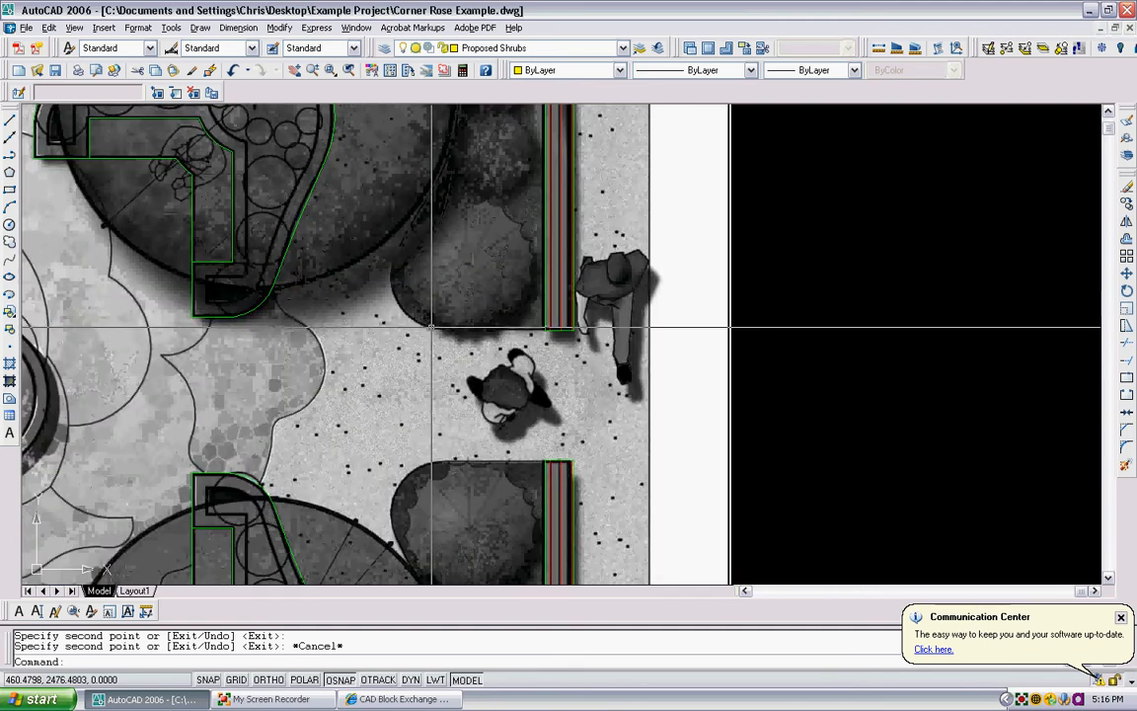
scroll(502, 314, "down", 1)
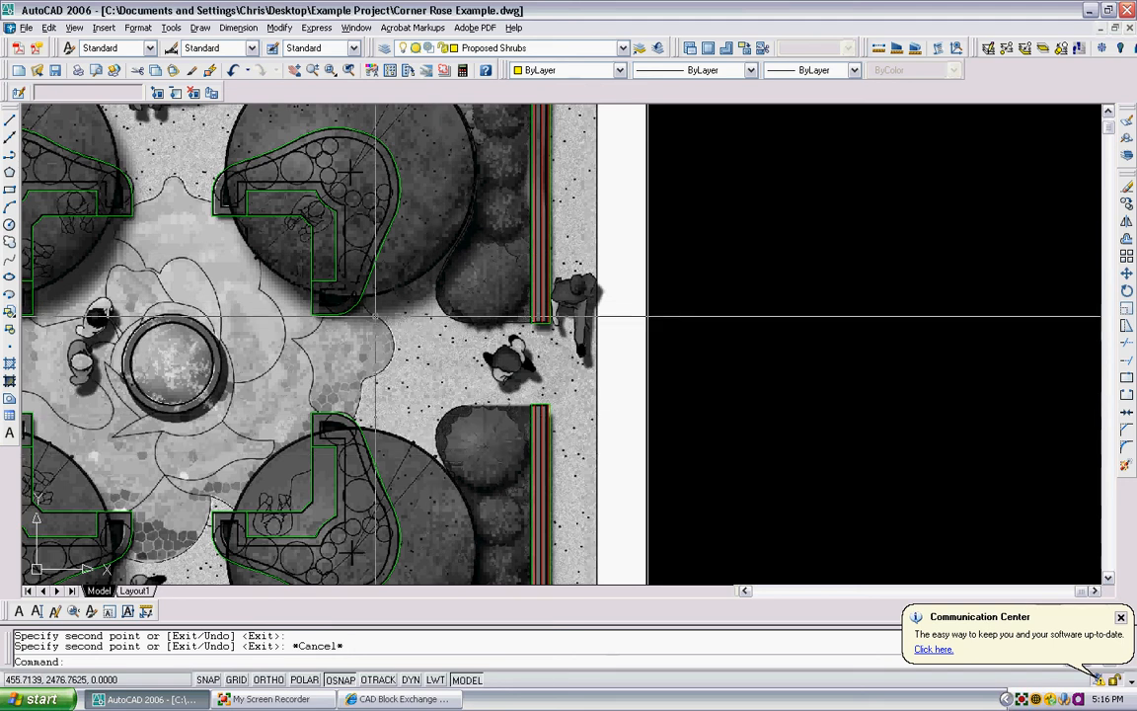
scroll(375, 315, "down", 2)
- Draw a horizontal polyline and a vertical one about 25 units long, meeting at a square corner beside the plan, with ortho mode on
left_click(9, 155)
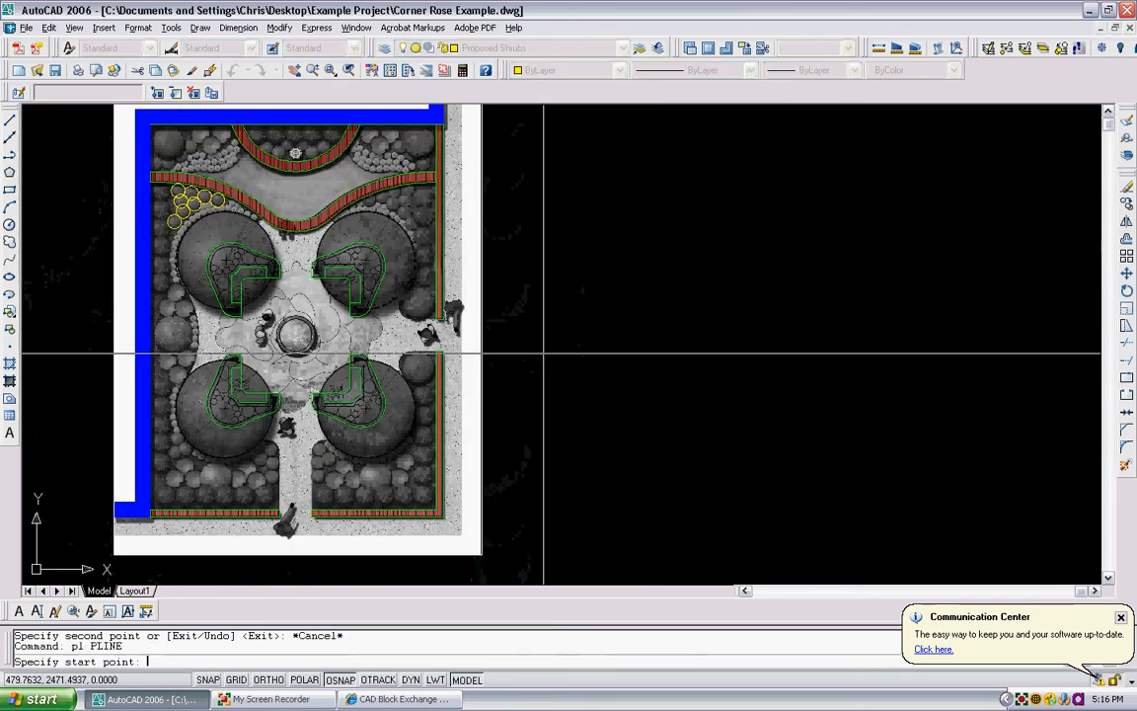
left_click(754, 303)
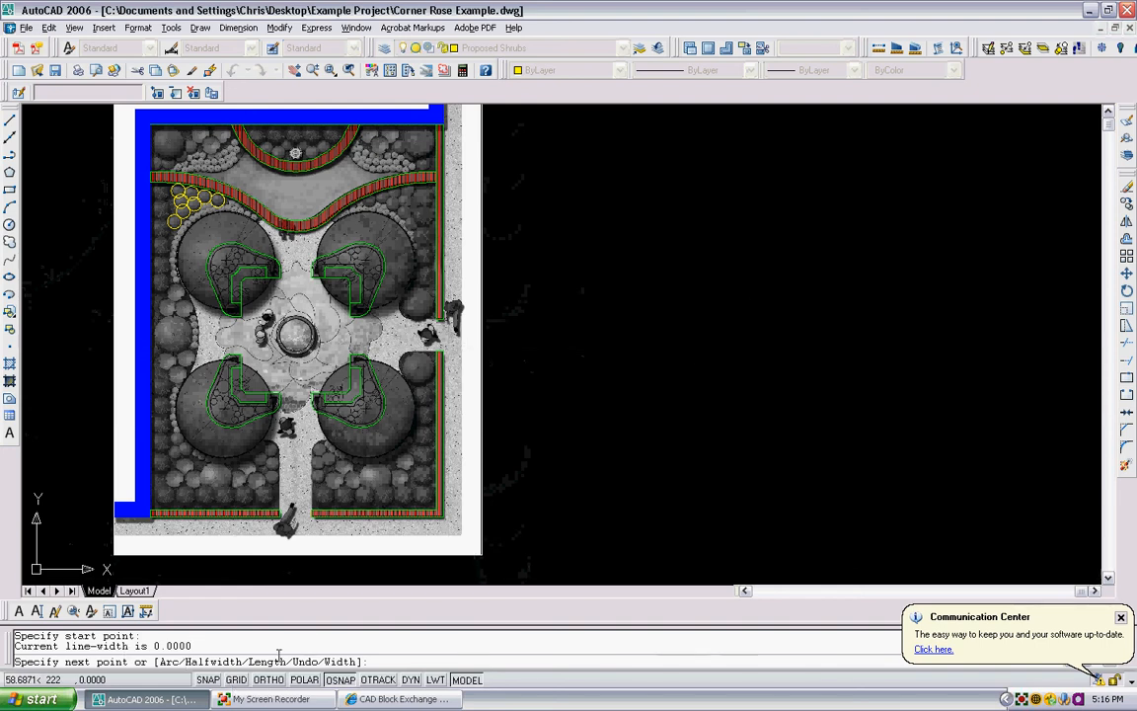
key("F8")
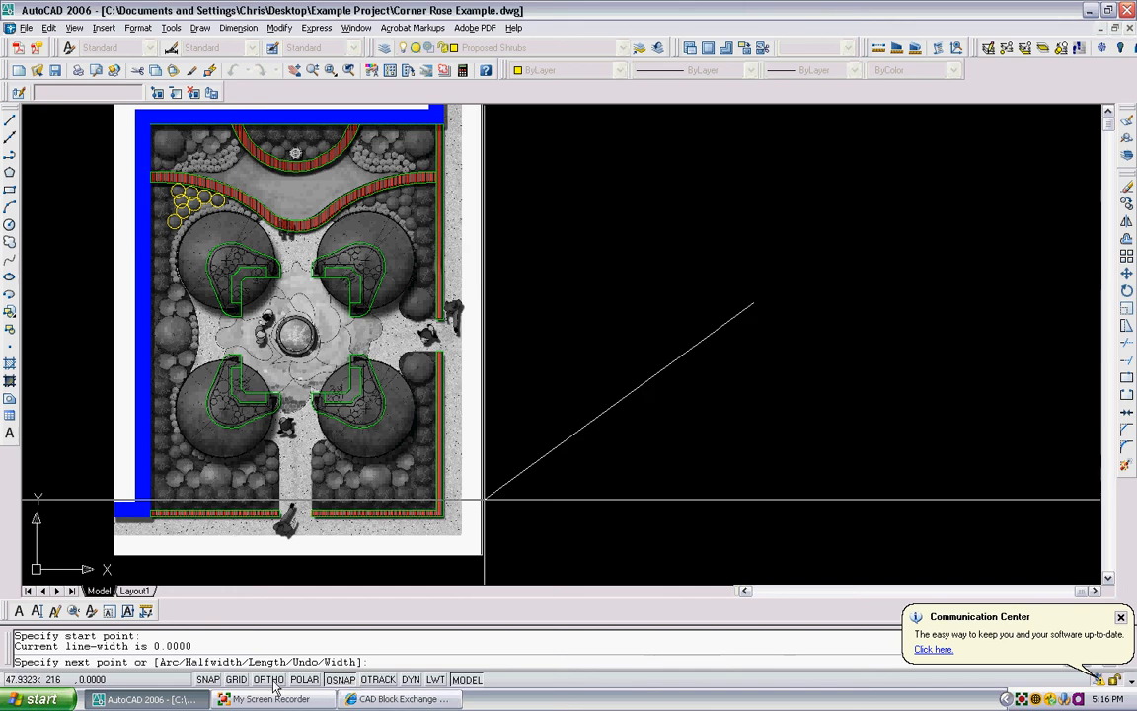
key("Return")
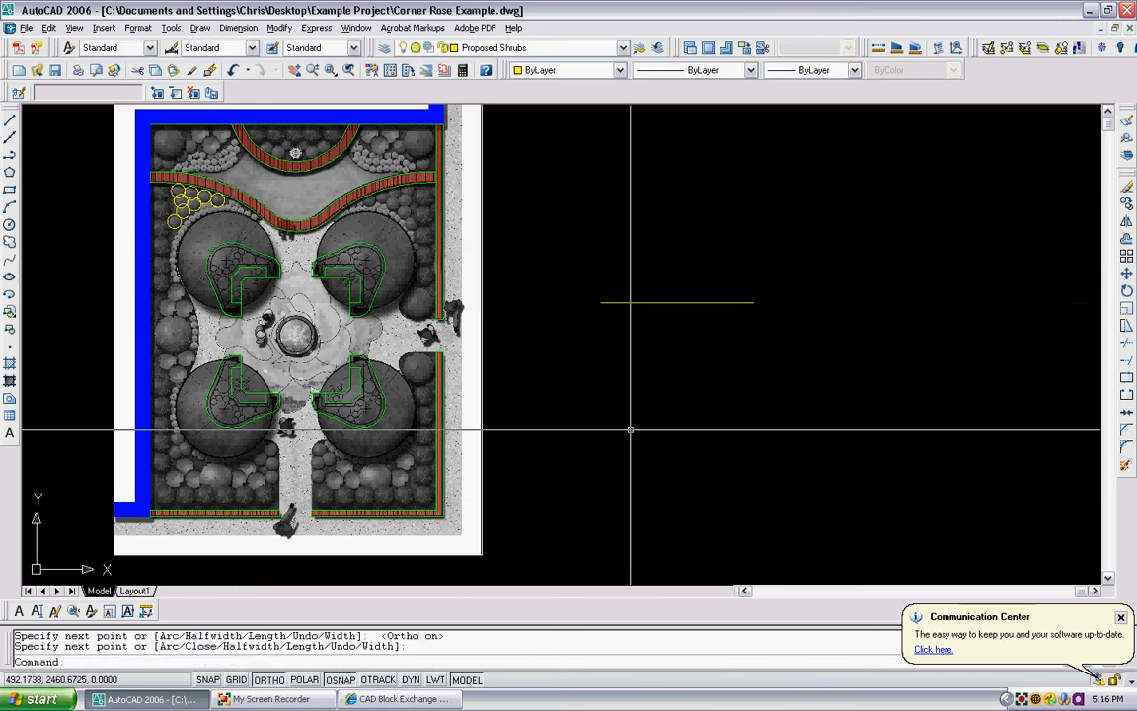
type("pl")
key("Return")
left_click(601, 303)
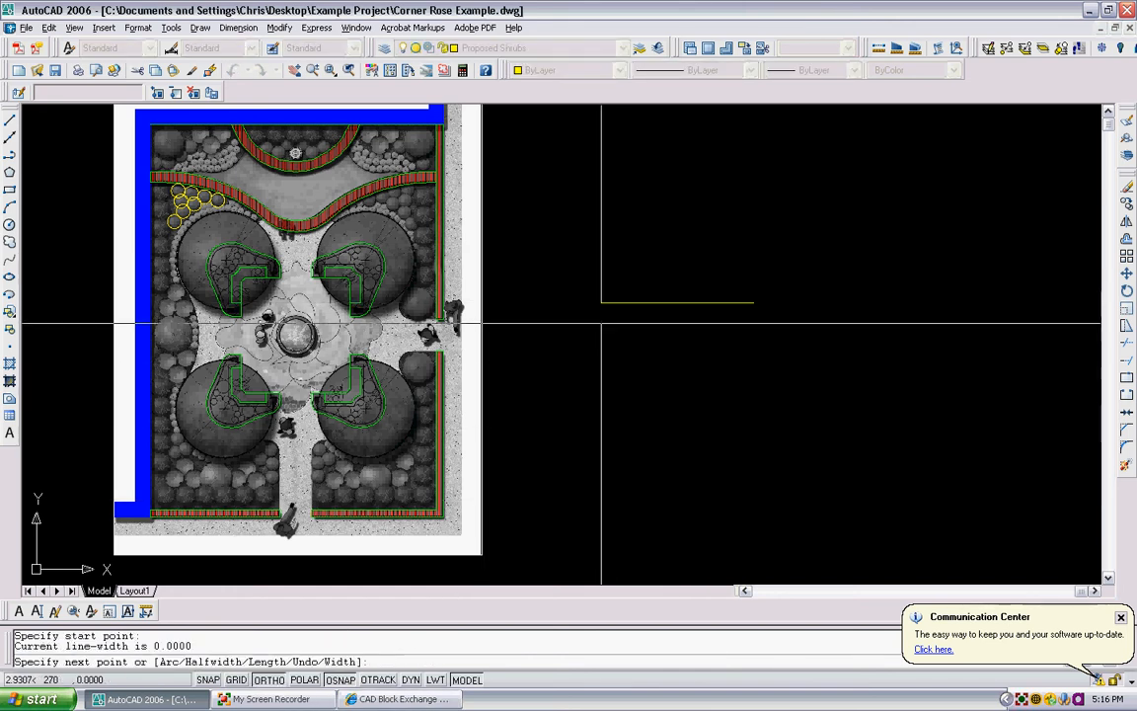
left_click(601, 480)
key("Escape")
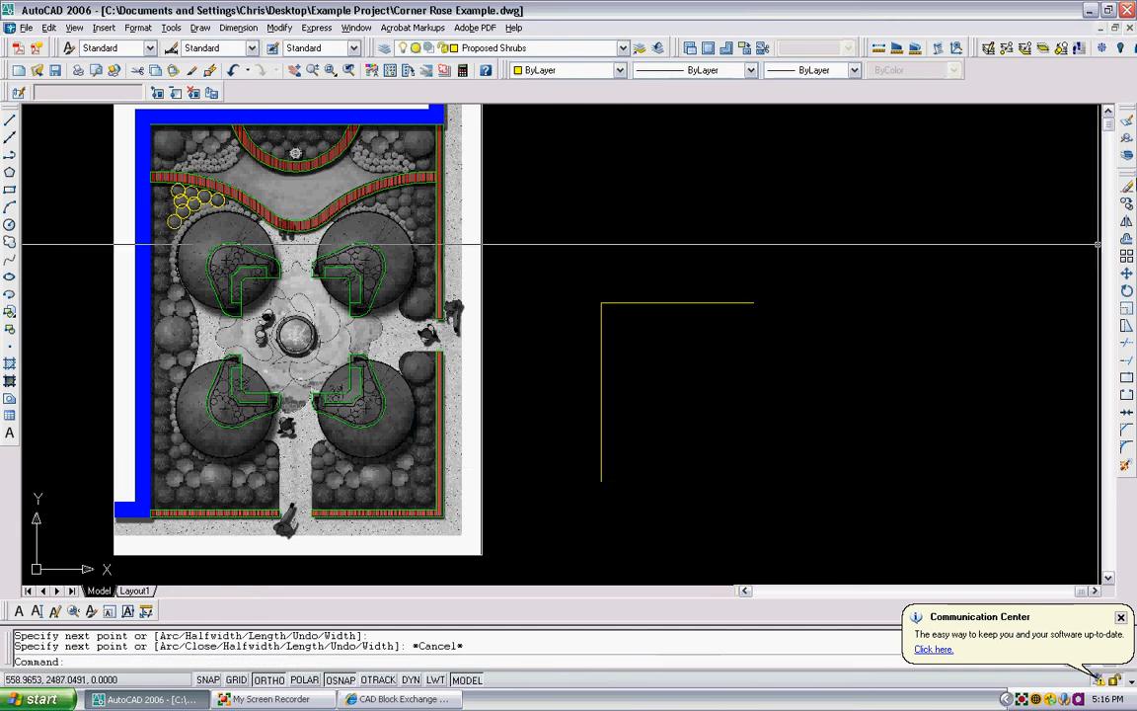
left_click(1127, 450)
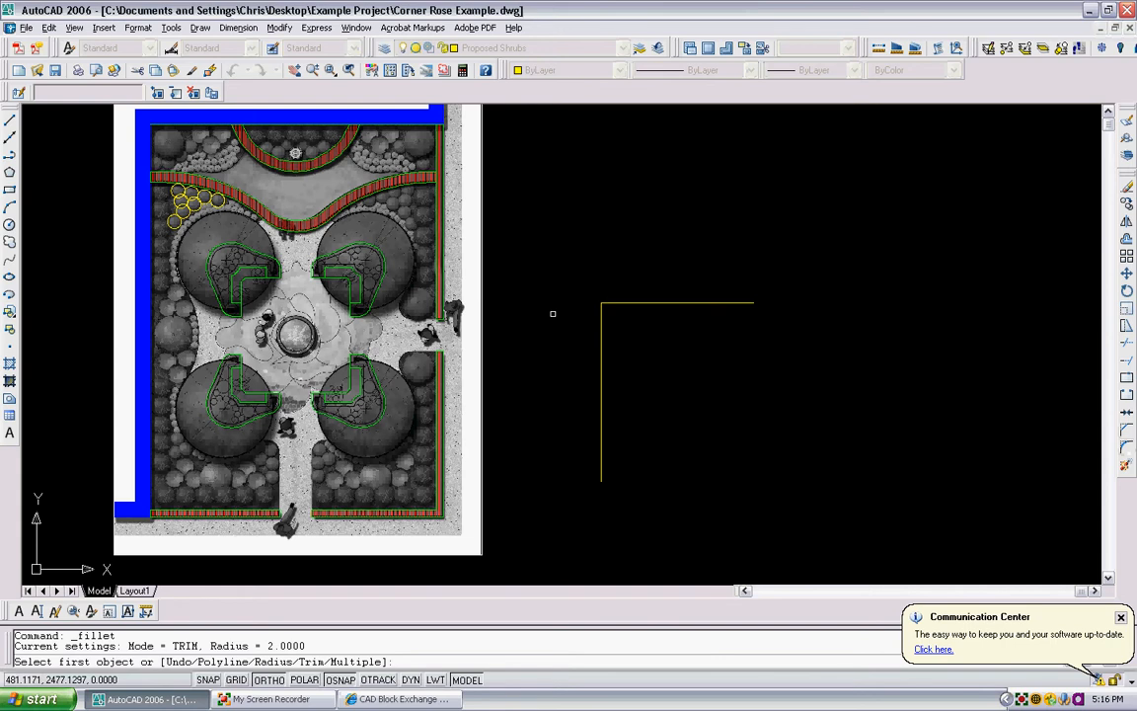
scroll(552, 314, "up", 4)
left_click(609, 324)
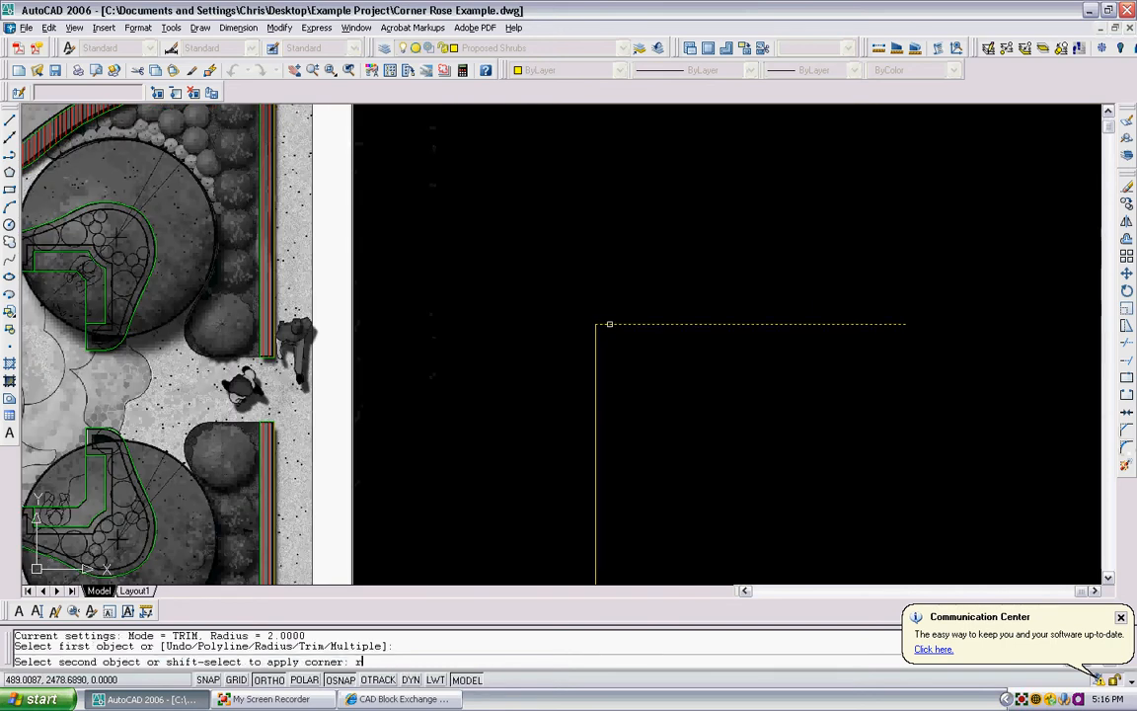
key("Return")
key("Escape")
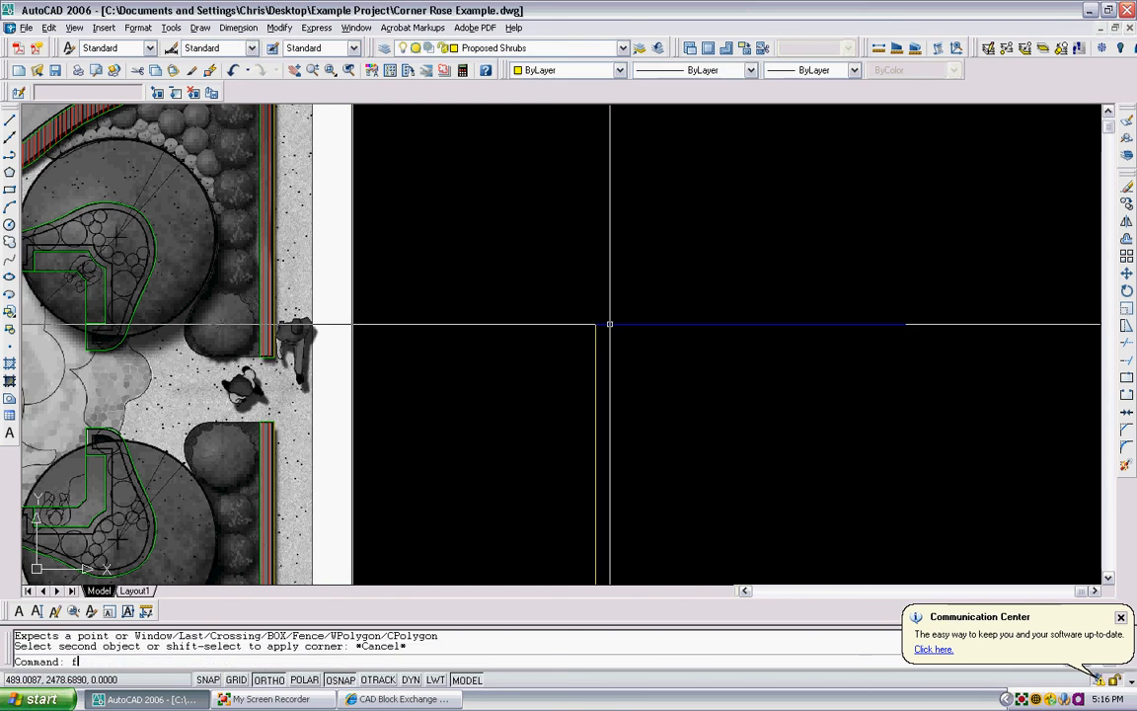
- Fillet the corner between the horizontal and vertical polylines beside the plan with a radius of 3
type("fillet")
key("Return")
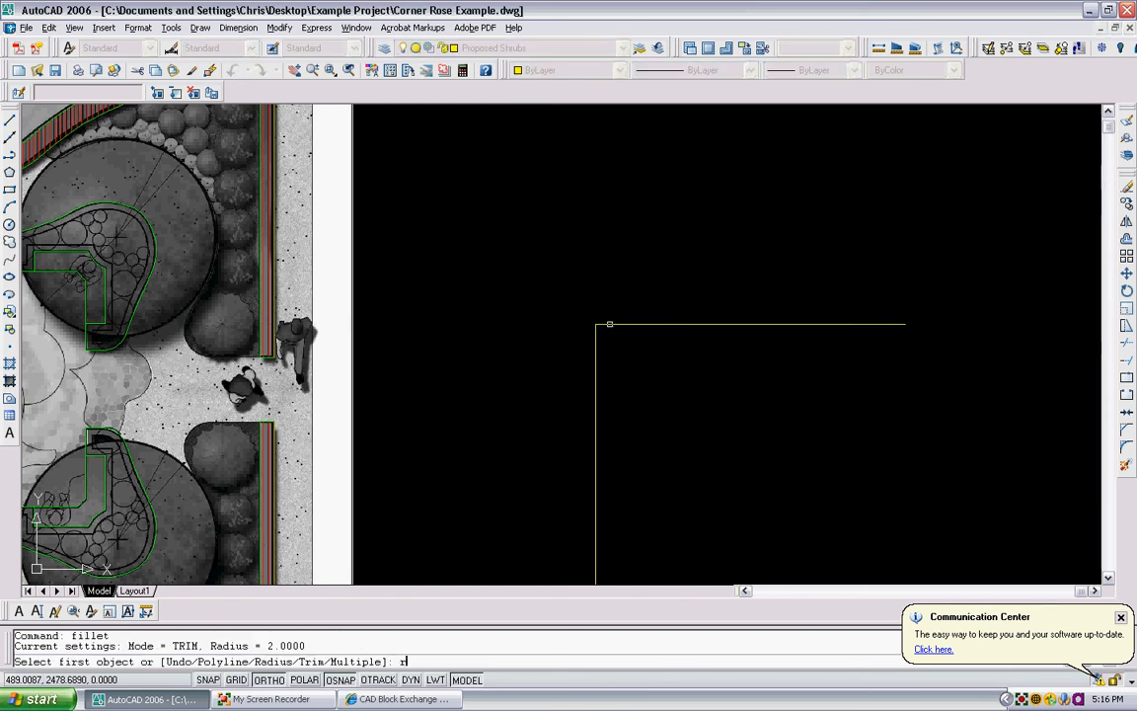
type("r")
key("Return")
type("3")
key("Return")
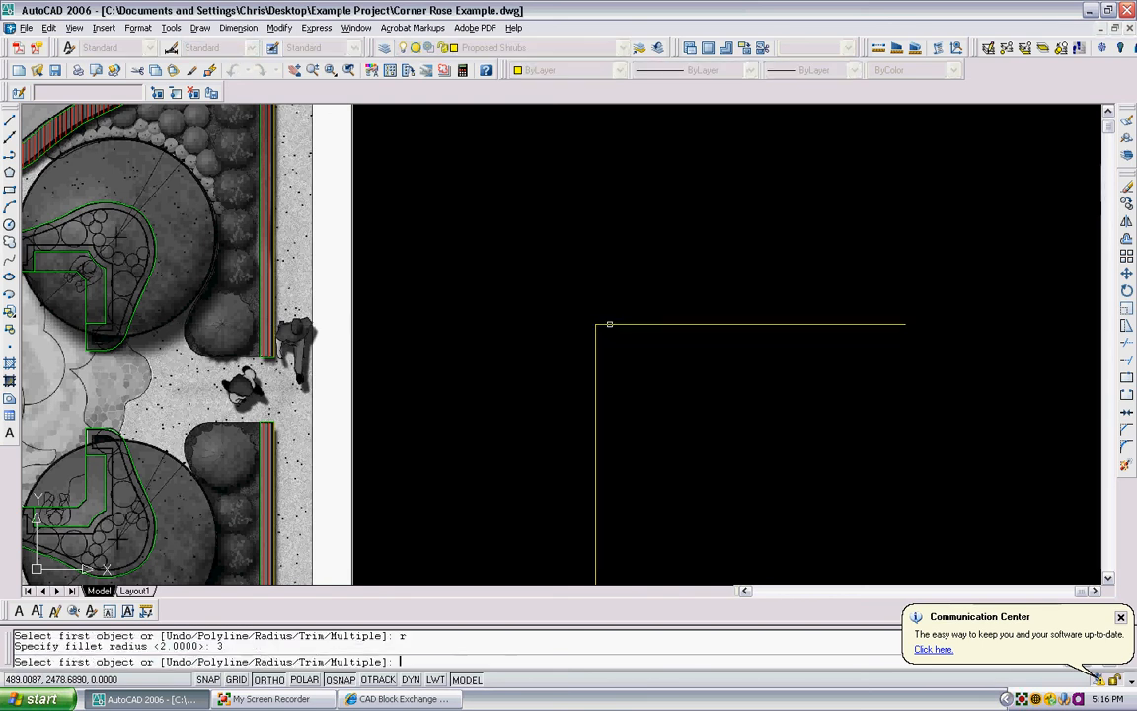
left_click(602, 324)
left_click(596, 365)
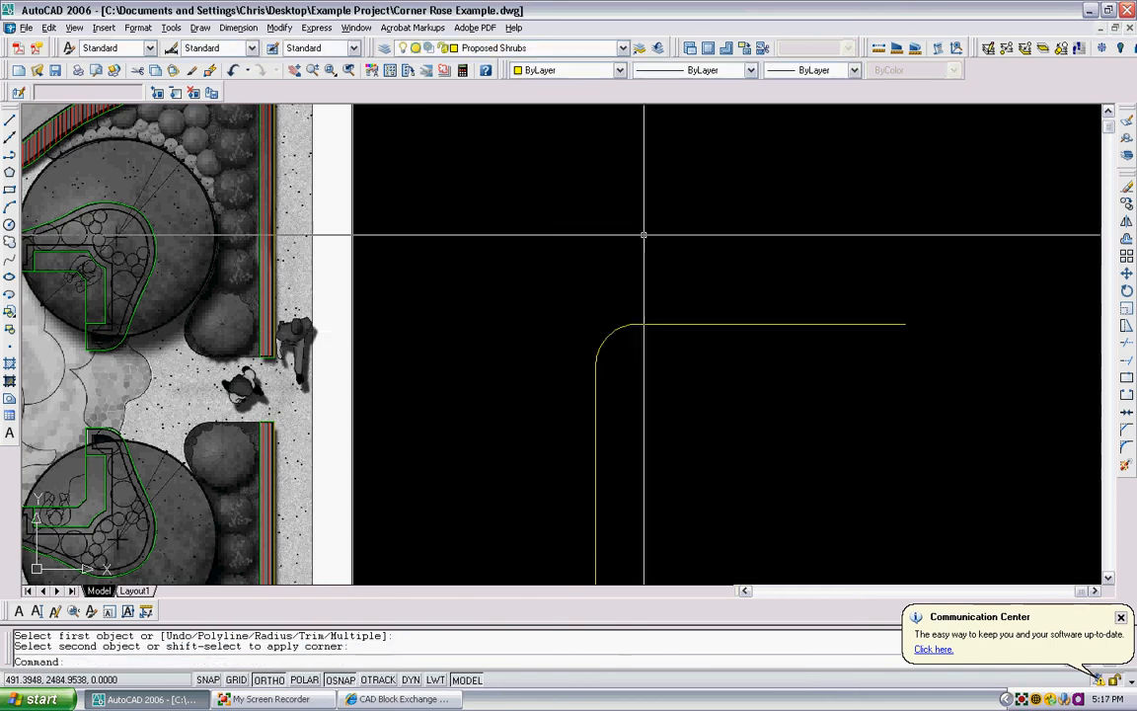
scroll(740, 237, "down", 3)
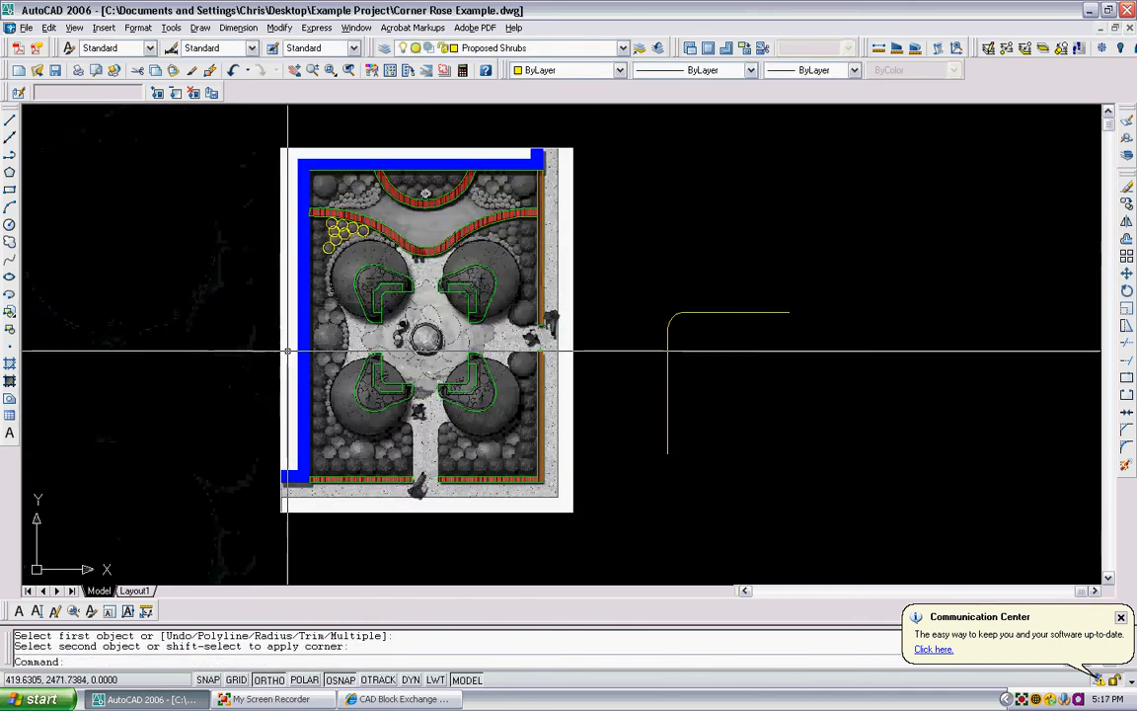
scroll(543, 308, "up", 3)
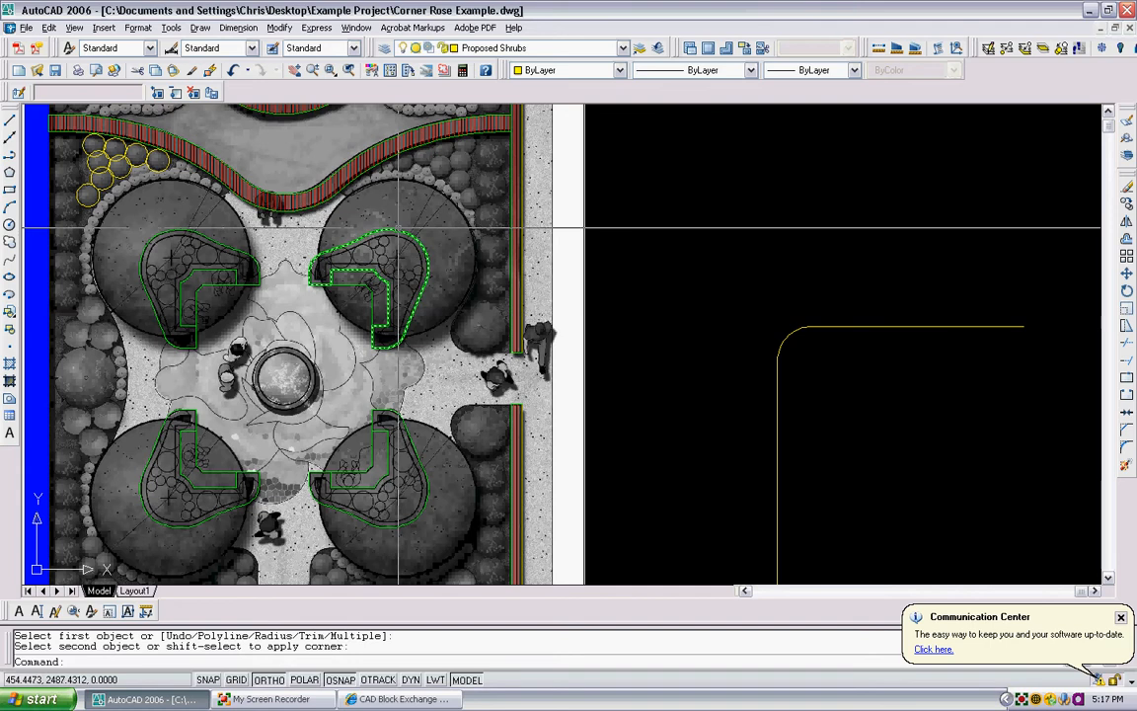
- Draw a horizontal polyline about 7 units long from the end of the straight brick band at the side path opening toward the fountain
scroll(488, 340, "up", 2)
scroll(494, 345, "up", 2)
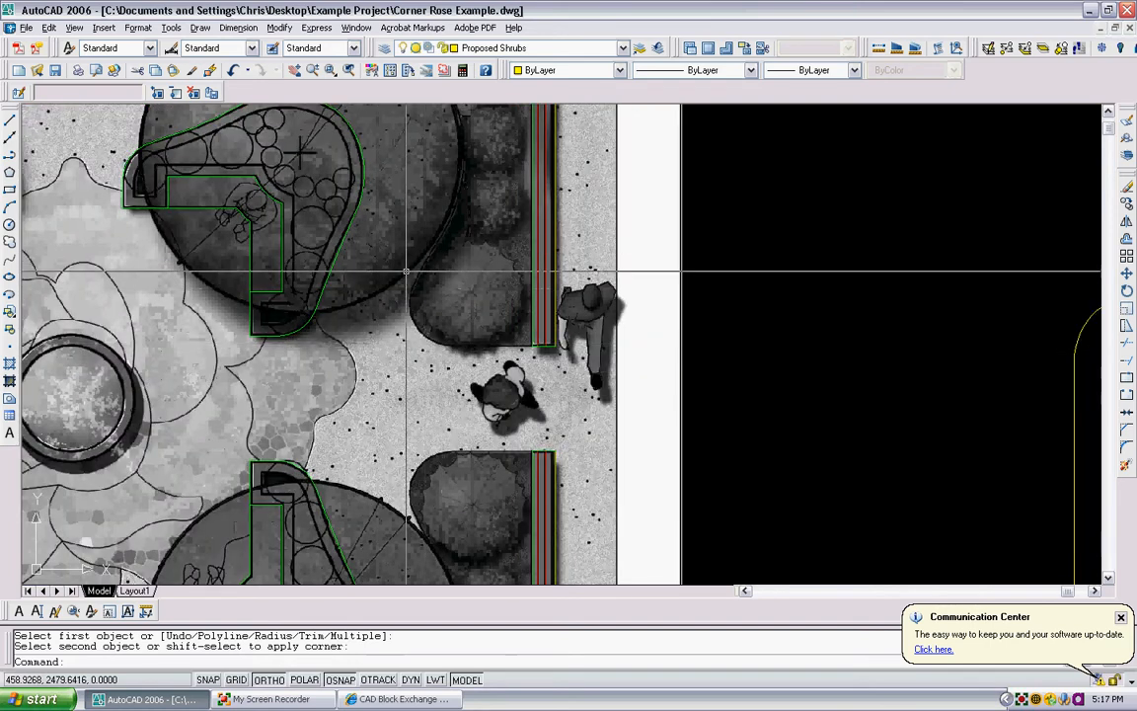
type("pl")
key("Return")
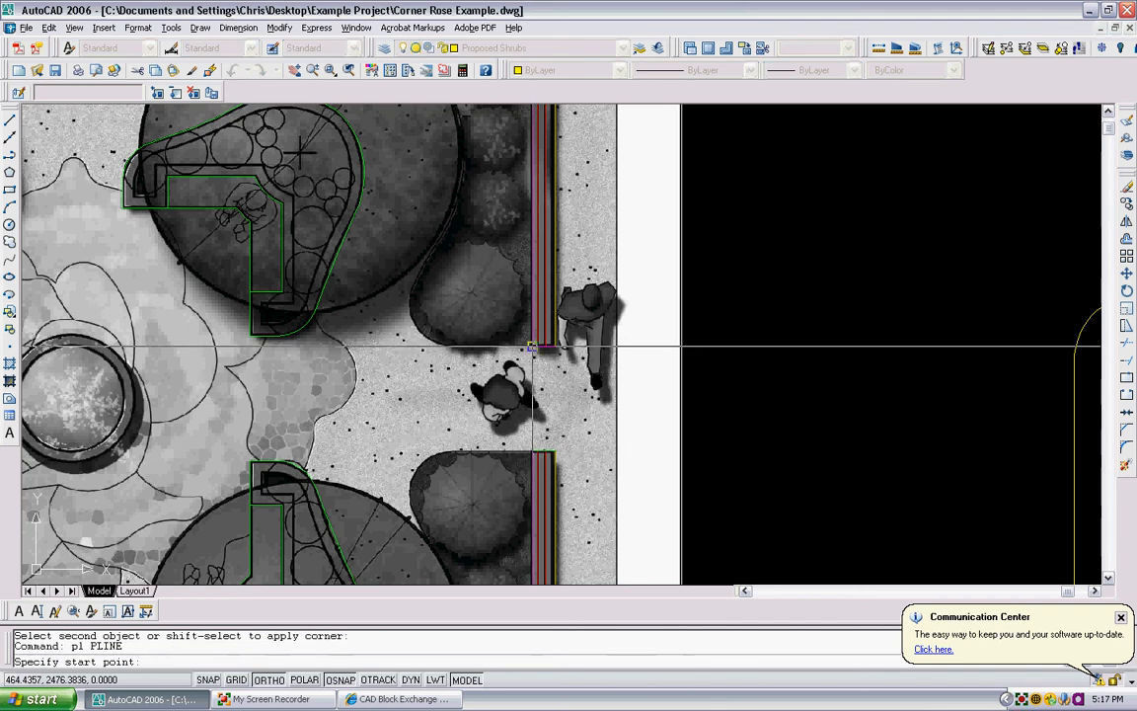
left_click(532, 346)
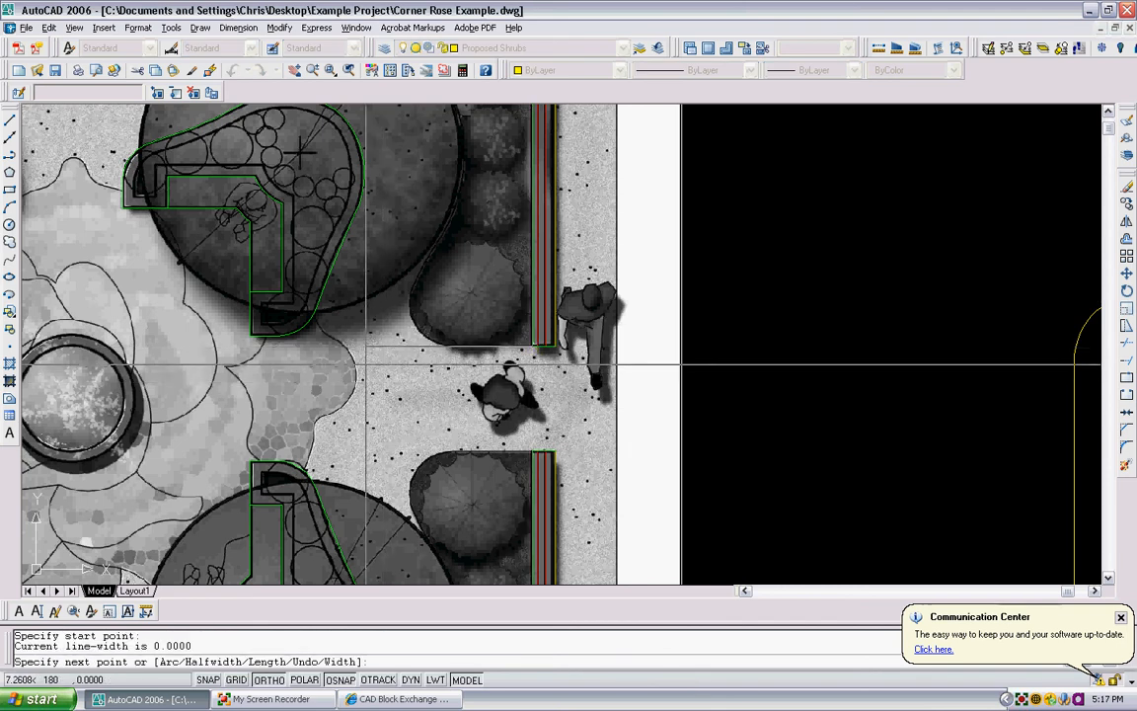
left_click(366, 367)
key("Return")
- Trace the bed edge beside the upper-right tree with a polyline of a short straight segment followed by arcs, with ortho mode off
middle_click_drag(446, 120, 430, 225)
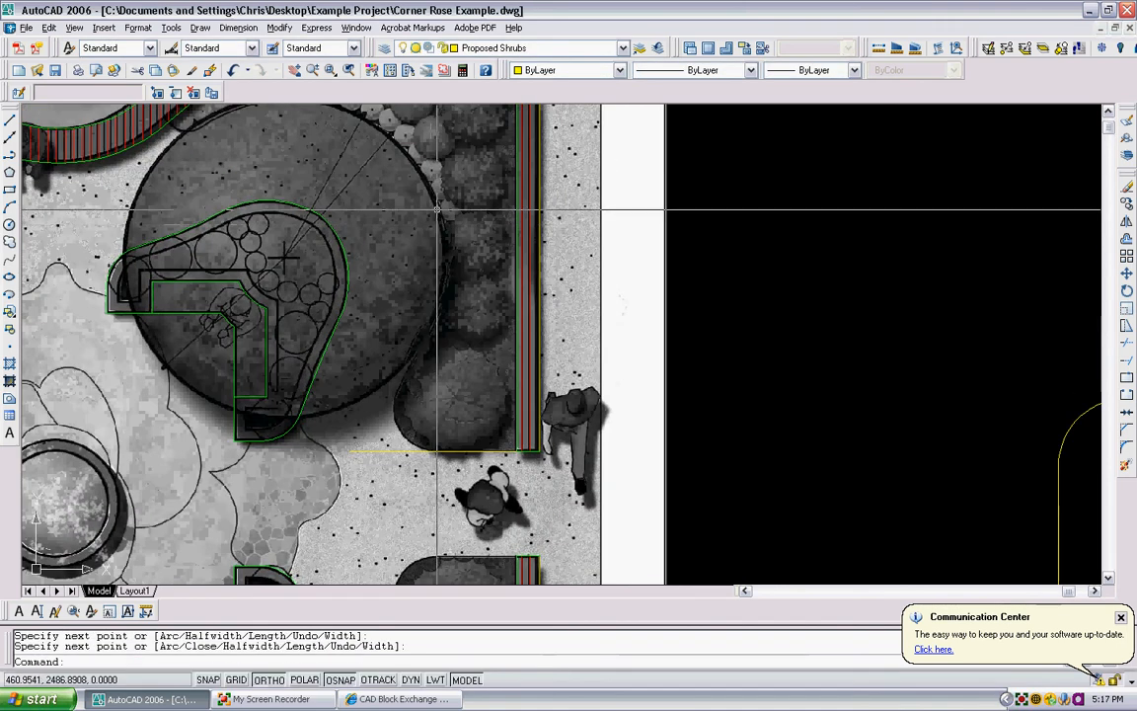
type("pl")
key("Return")
scroll(456, 243, "up", 3)
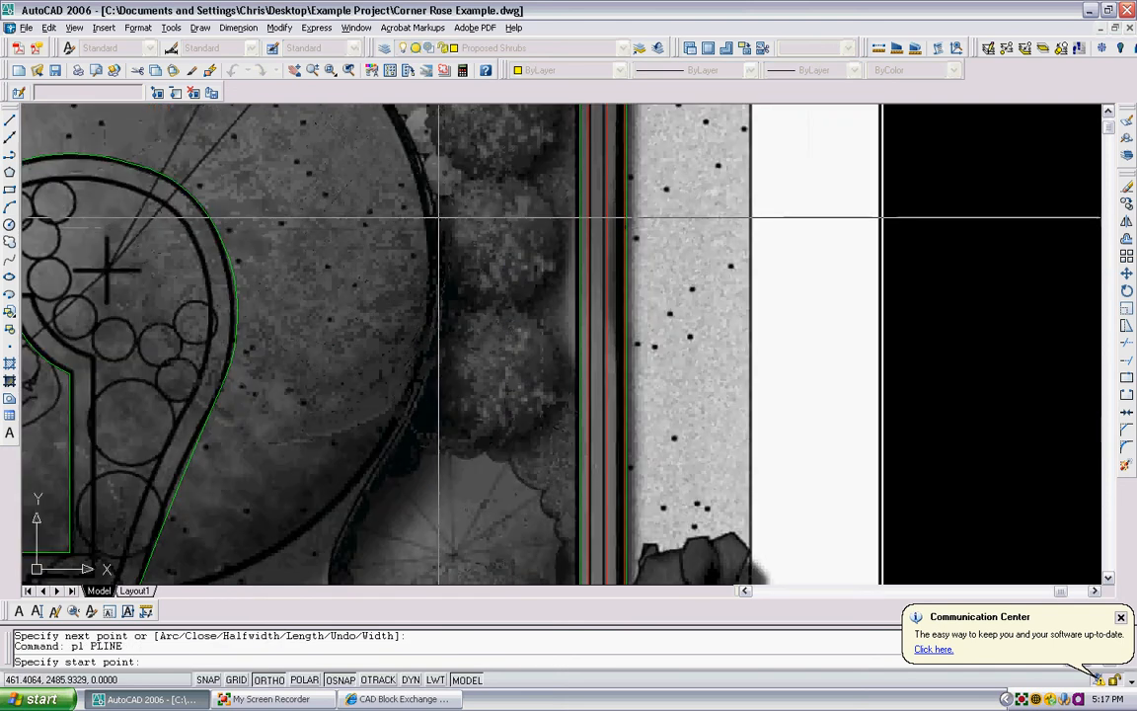
left_click(435, 209)
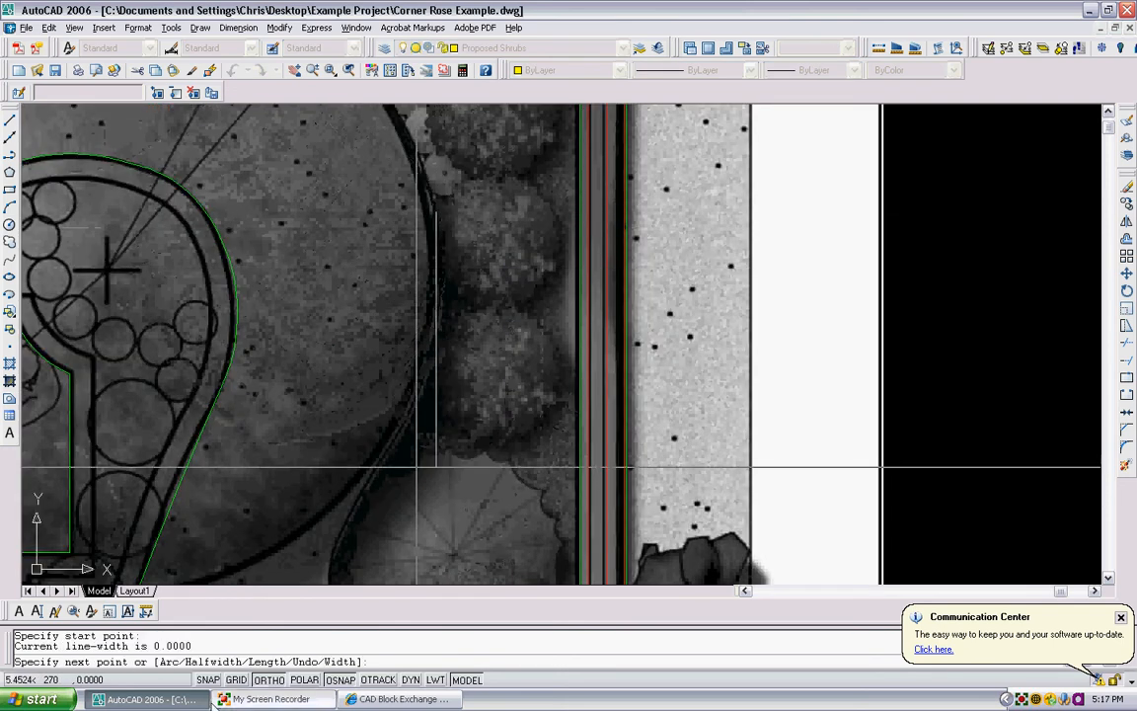
left_click(279, 680)
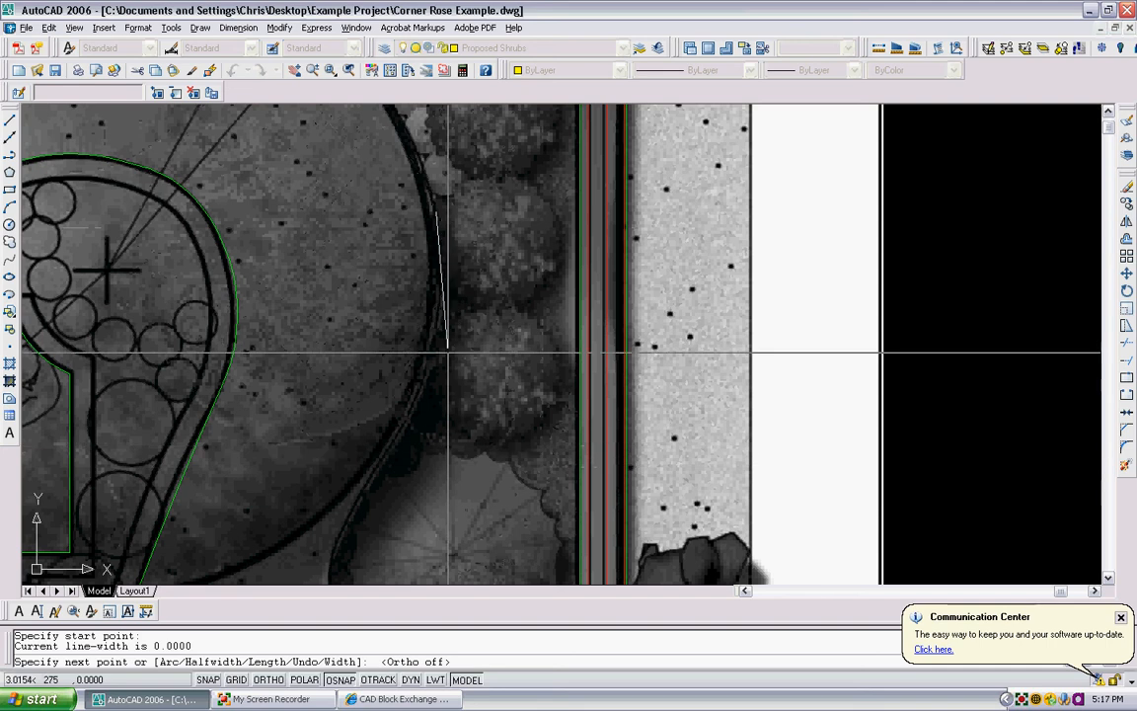
left_click(439, 264)
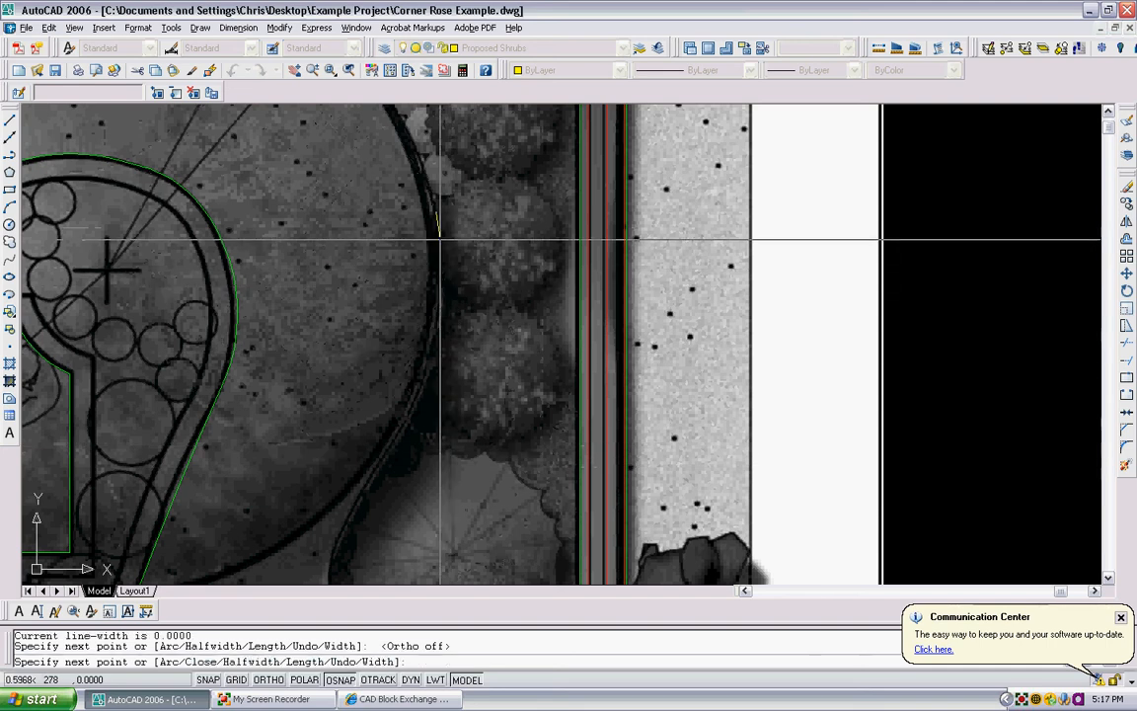
type("a")
key("Return")
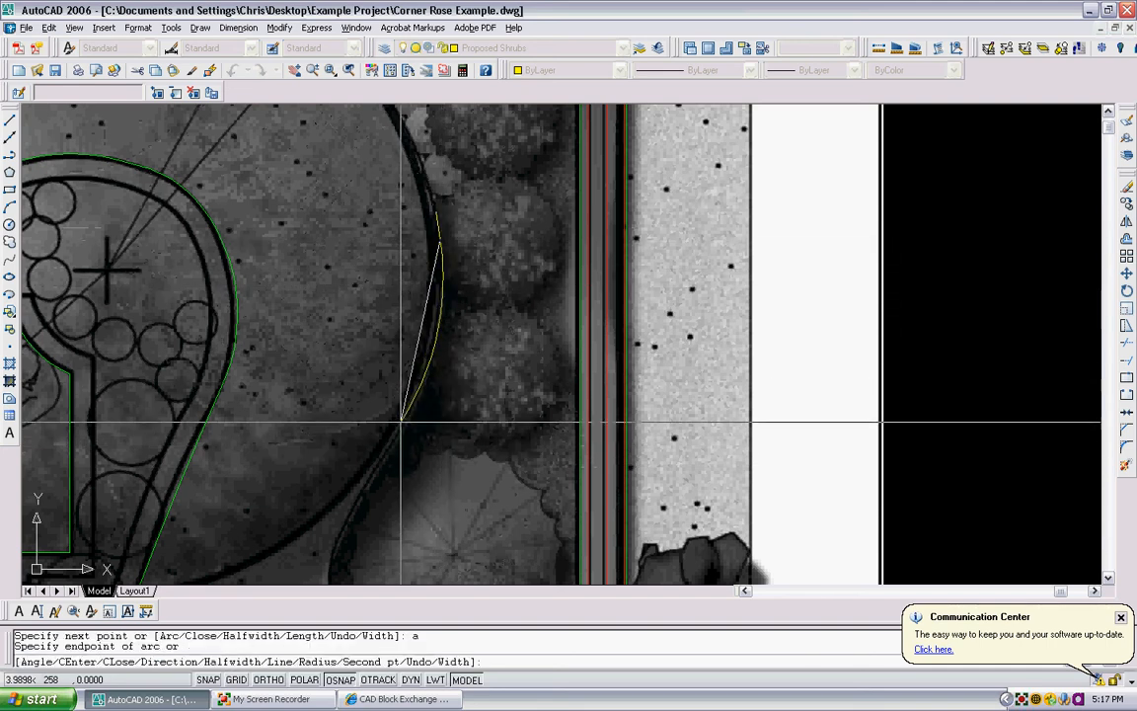
left_click(405, 420)
middle_click_drag(405, 419, 418, 264)
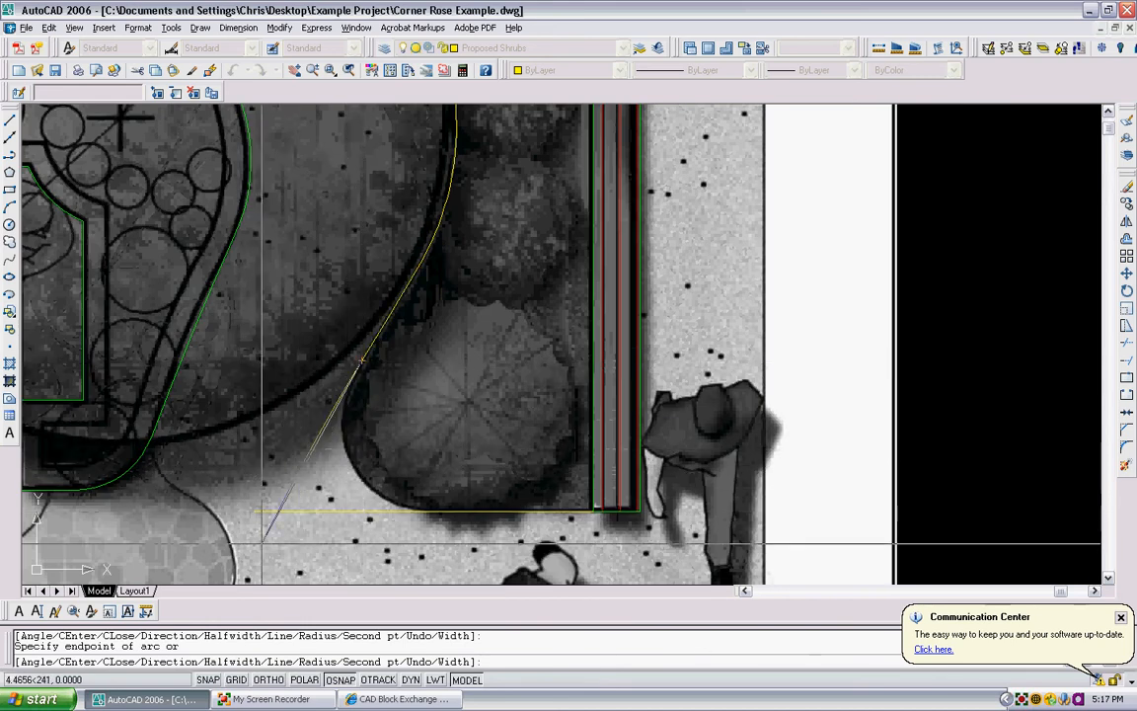
- Finish the bed edge polyline with a straight segment running past the large round shrub and crossing the horizontal line
type("1")
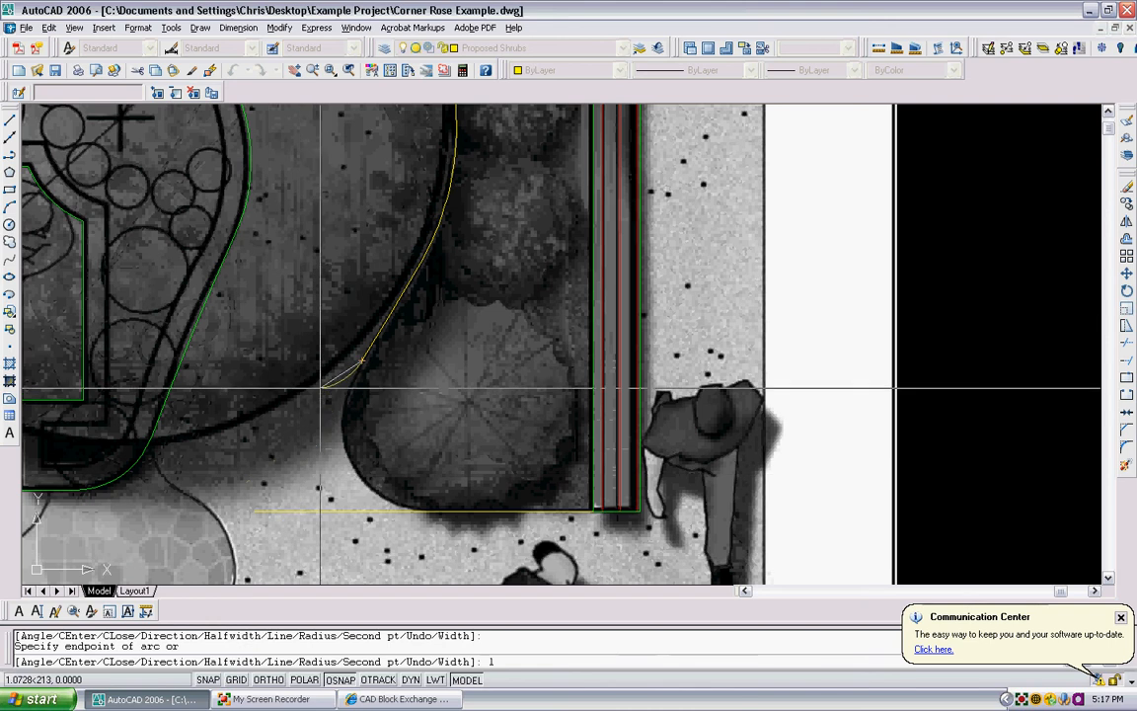
key("Return")
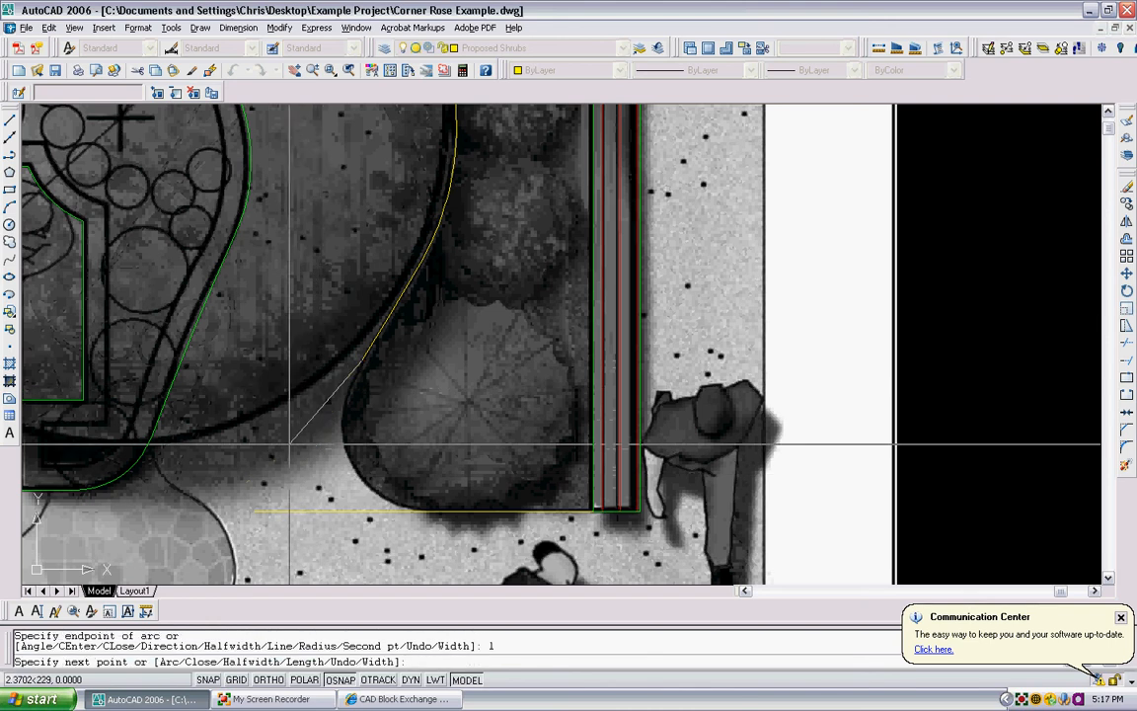
left_click(238, 571)
key("Escape")
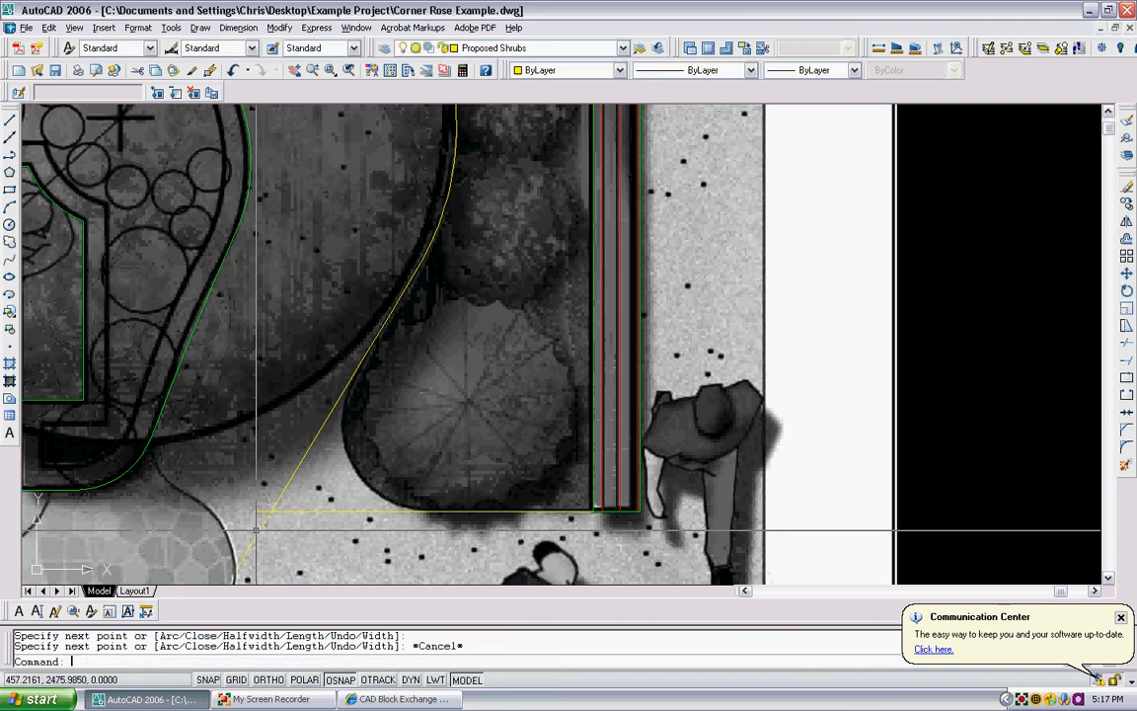
- Trim the overhanging ends of the bed edge polyline and the horizontal line so they meet at a sharp corner
type("tr")
key("Return")
left_click(264, 523)
key("Return")
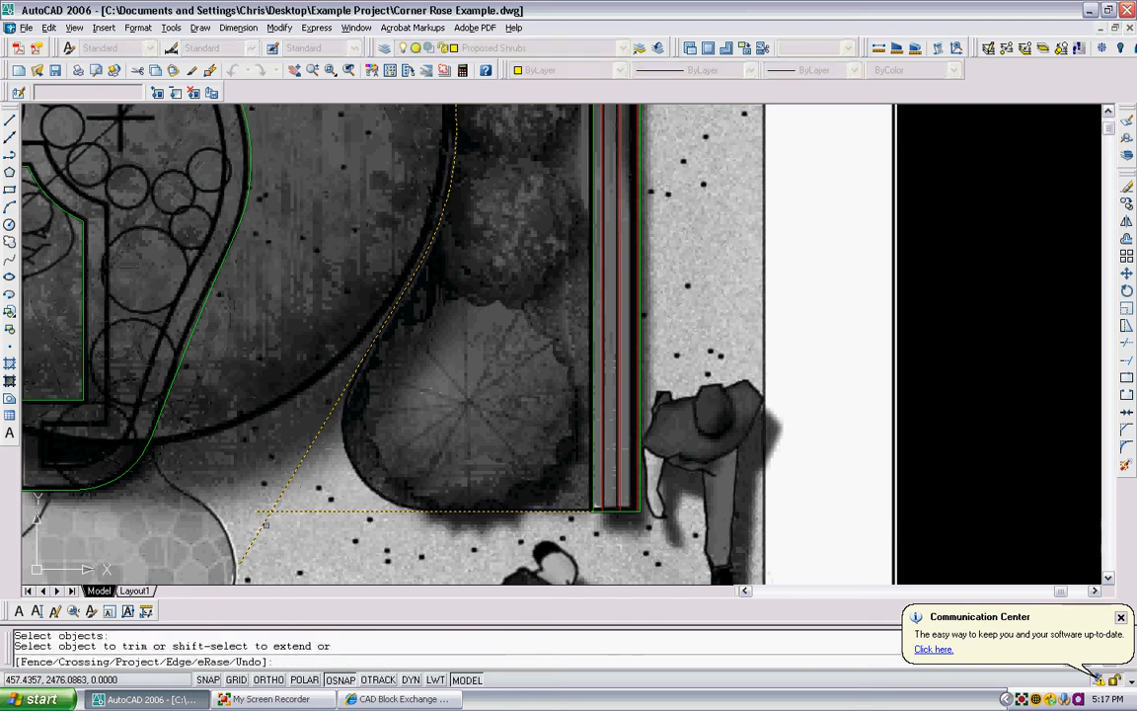
left_click(265, 524)
left_click(258, 520)
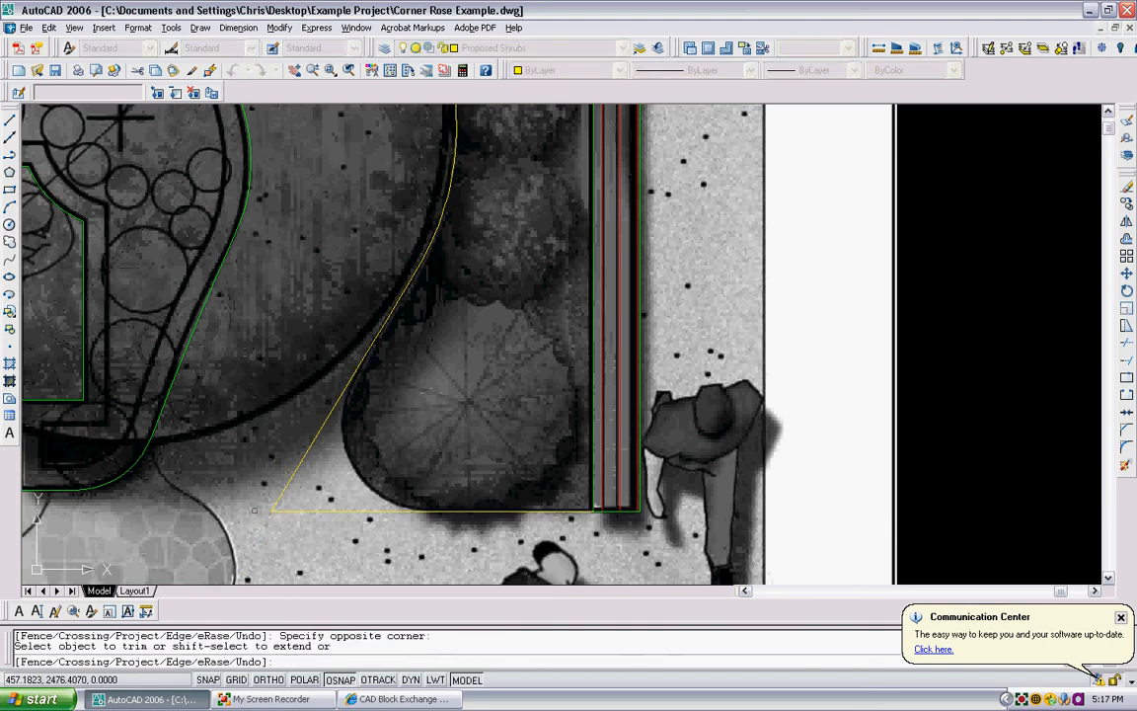
key("Escape")
- Try a radius 3 fillet on the corner around the large round shrub, and undo it
type("f")
key("Return")
type("r")
key("Return")
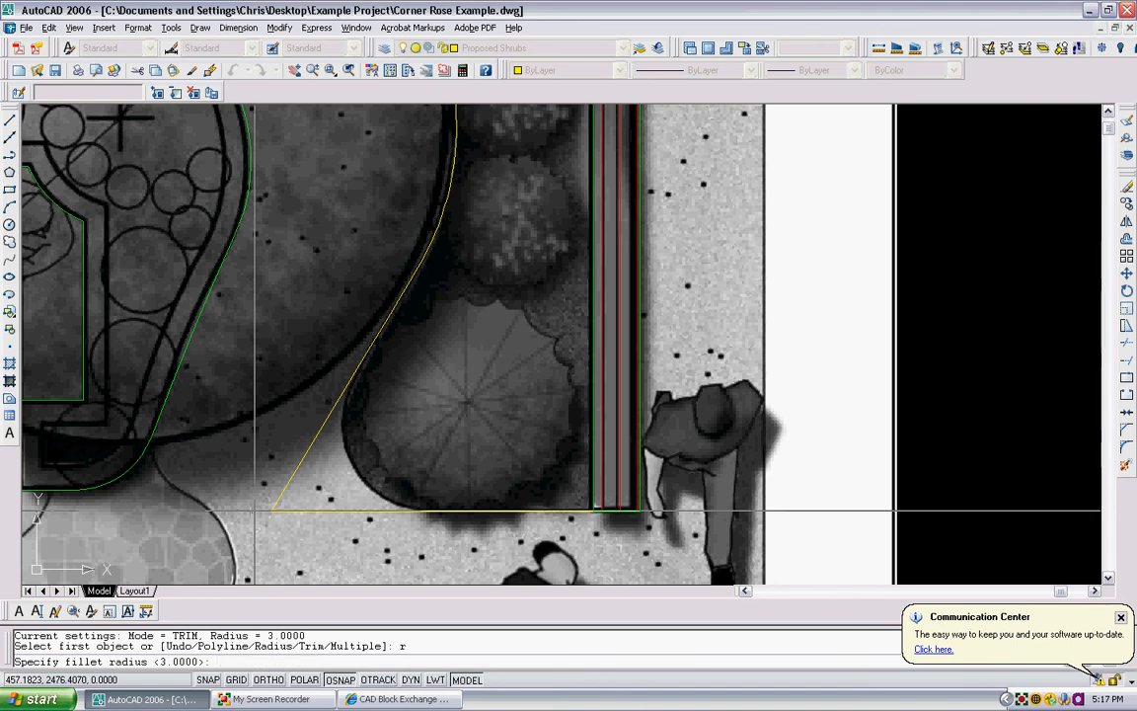
key("Return")
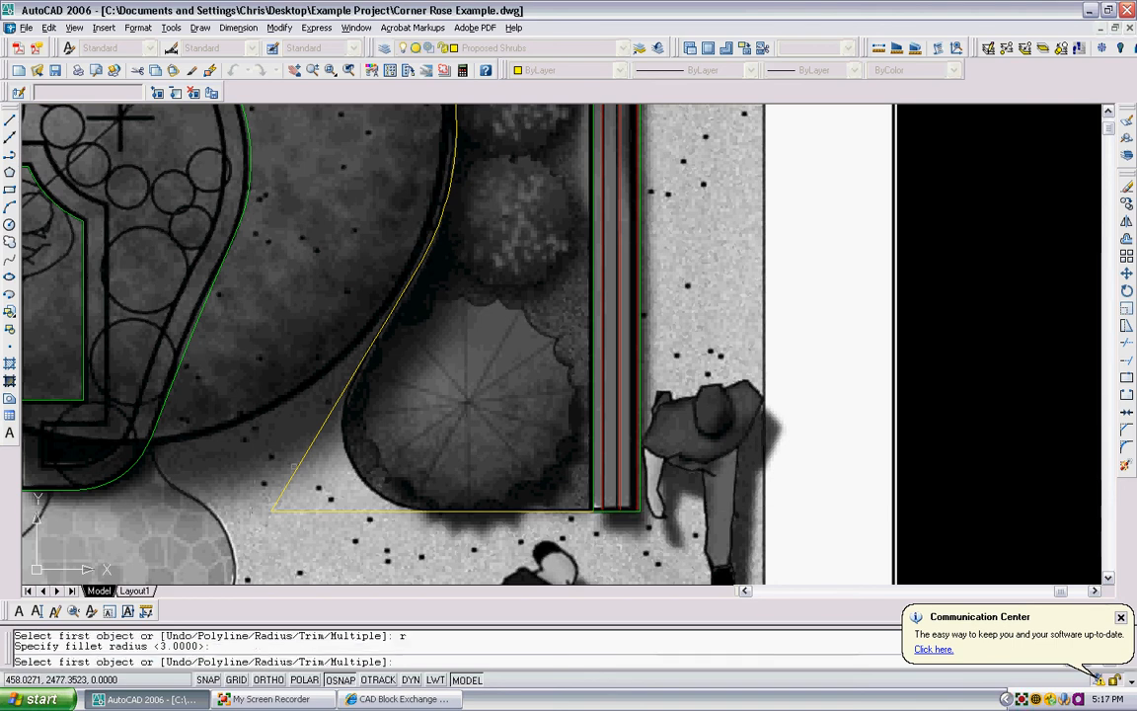
left_click(288, 510)
left_click(288, 511)
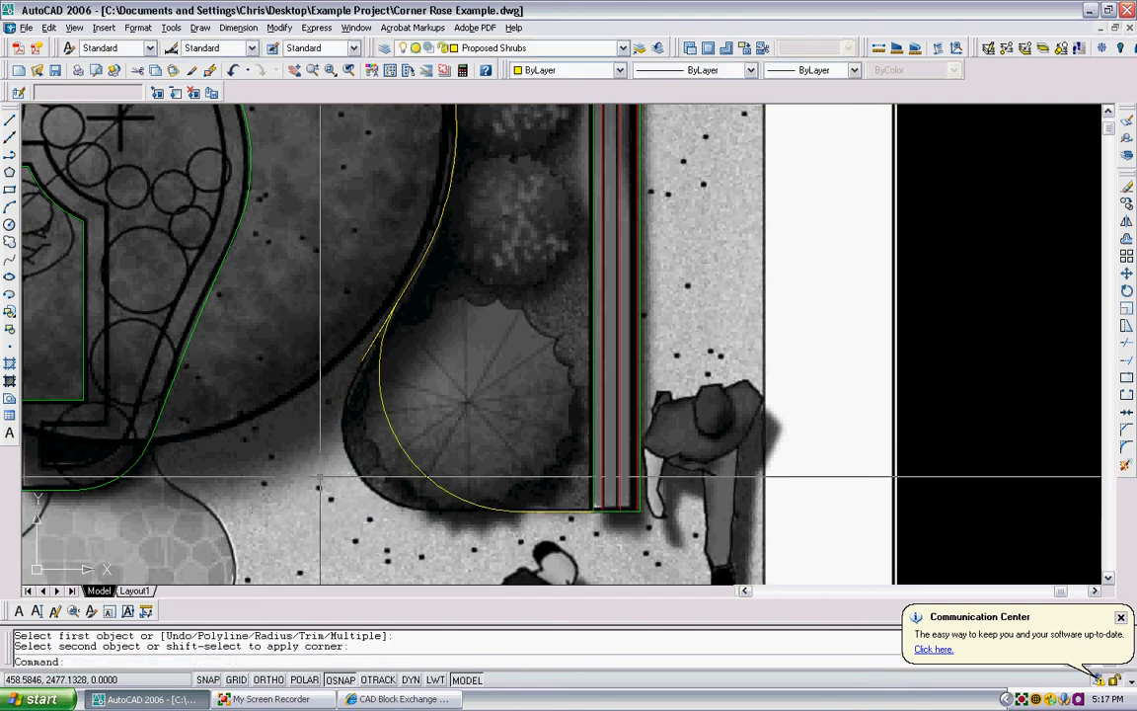
key("ctrl+z")
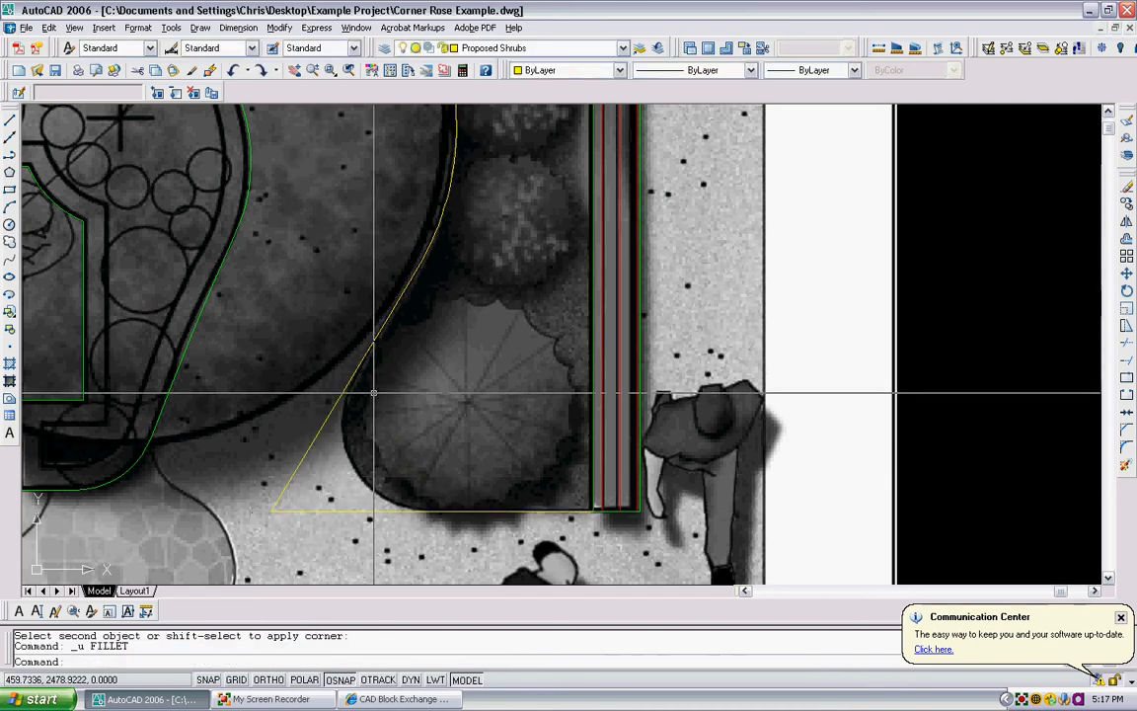
- Try a radius 1.5 fillet on the same bed corner by the side path, and undo it
type("f")
key("Return")
type("r")
key("Return")
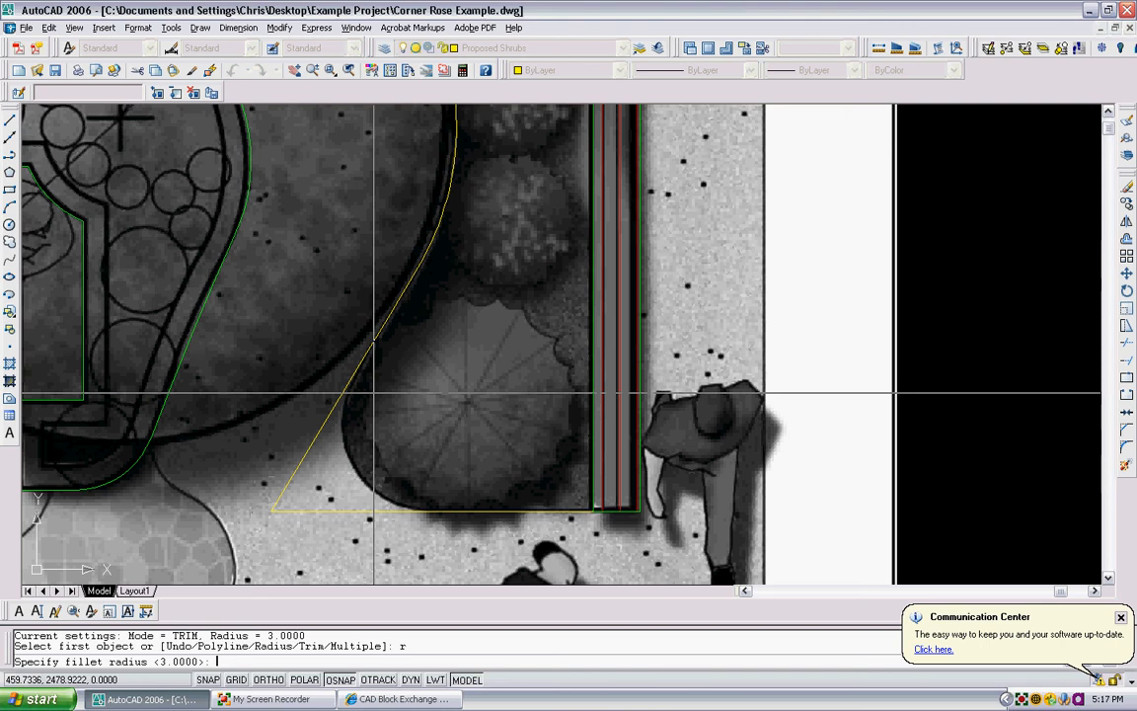
type("1.5")
key("Return")
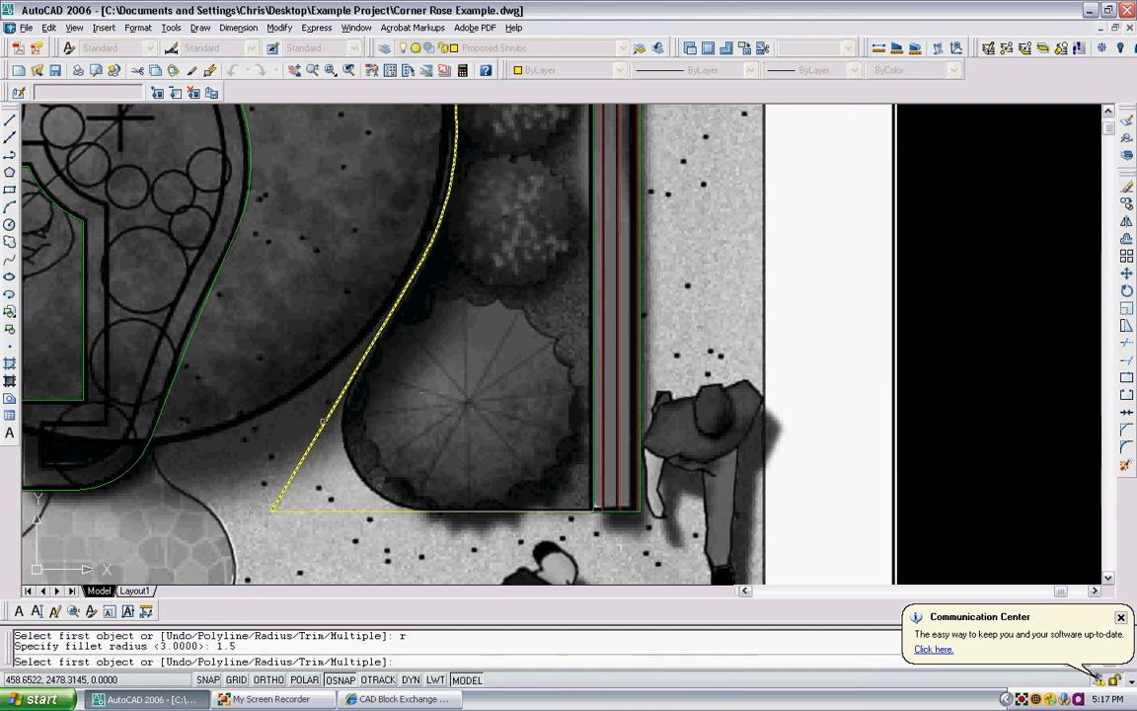
left_click(364, 395)
left_click(304, 509)
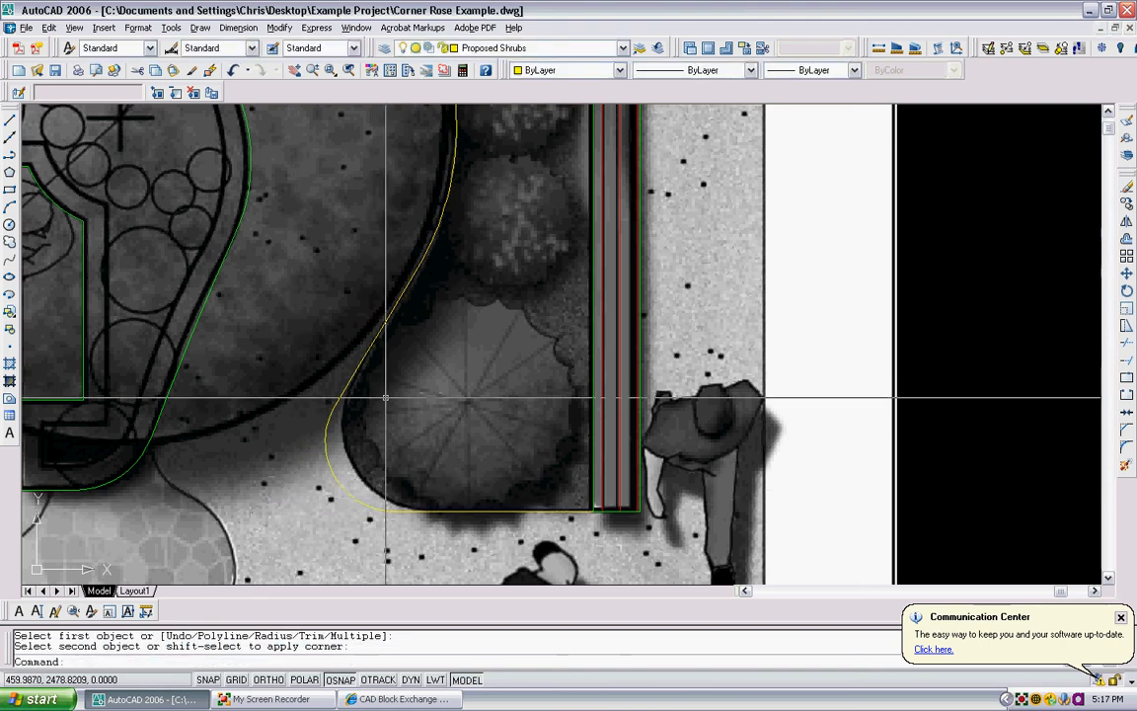
key("ctrl+z")
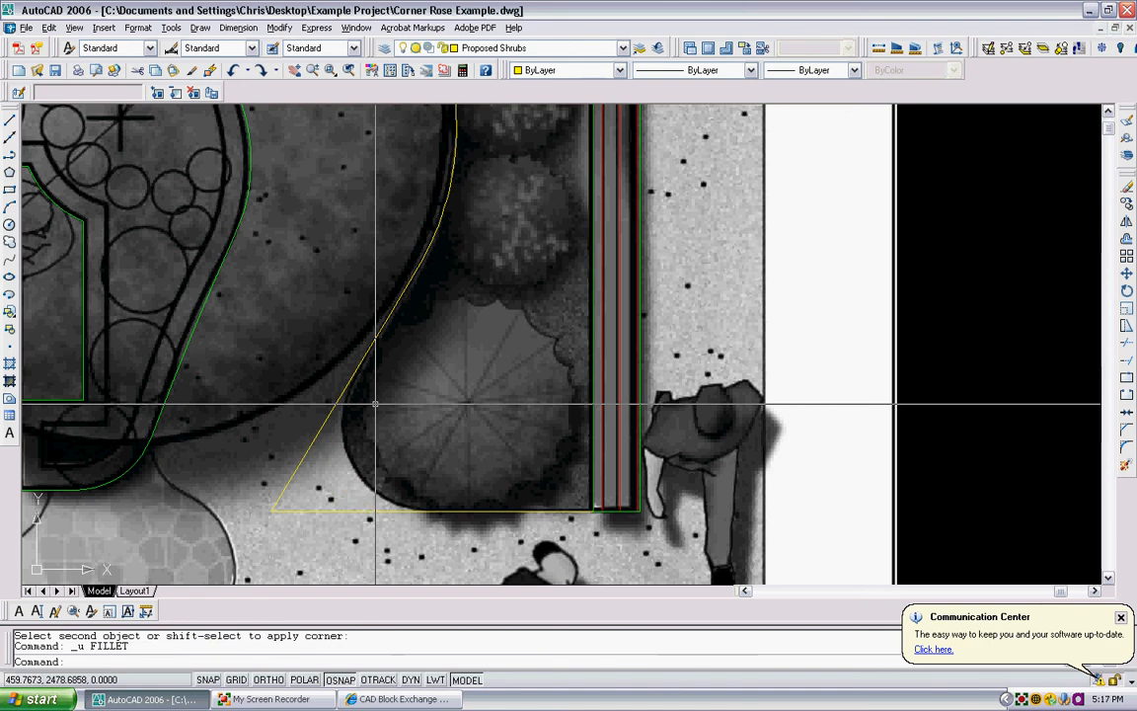
- Fillet the corner between the slanted bed edge and the horizontal line with a radius of 2
type("r2")
key("Return")
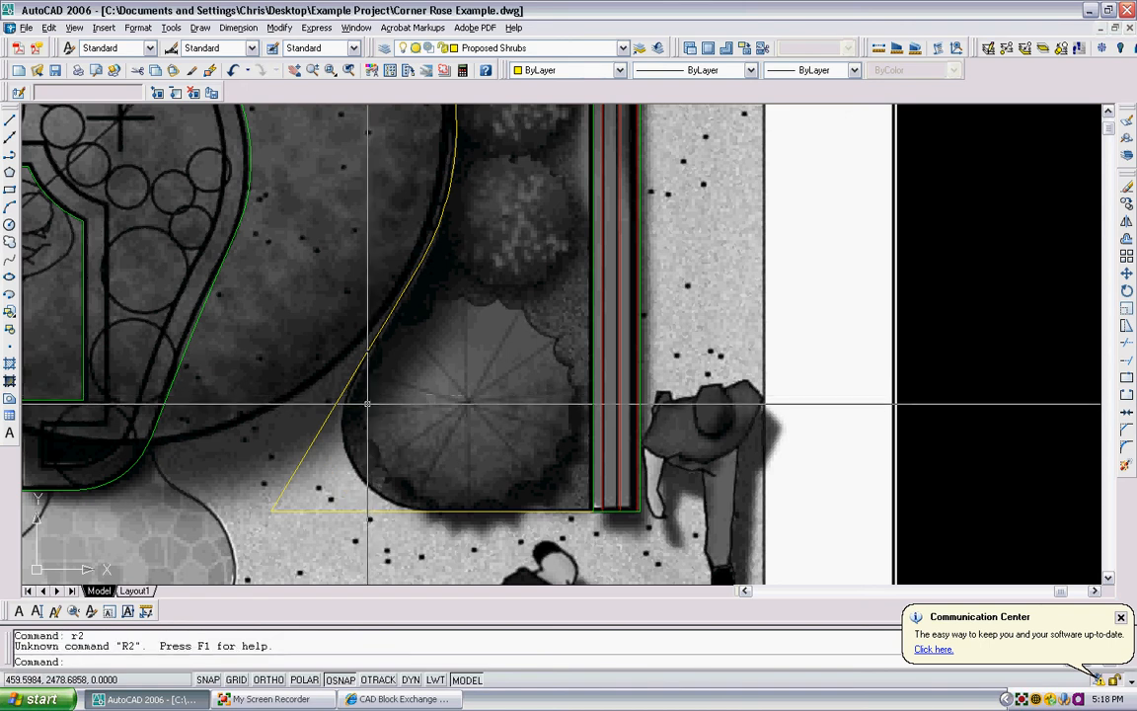
key("Escape")
type("f")
key("Return")
type("r")
key("Return")
type("2")
key("Return")
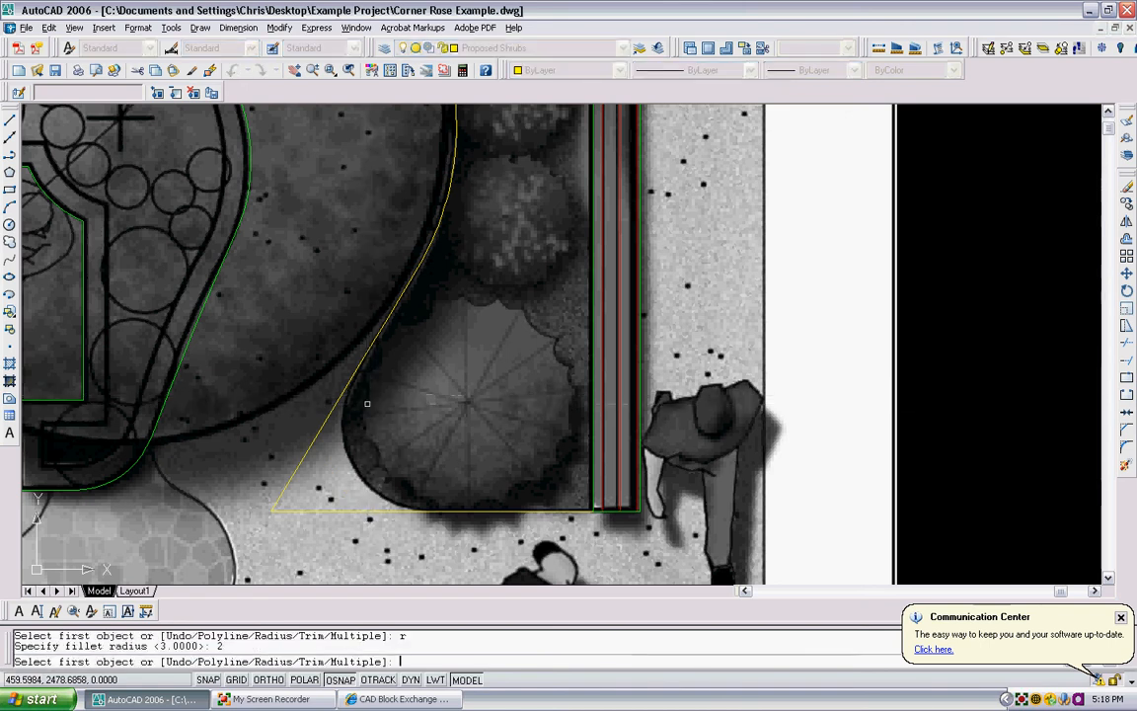
left_click(366, 403)
left_click(300, 512)
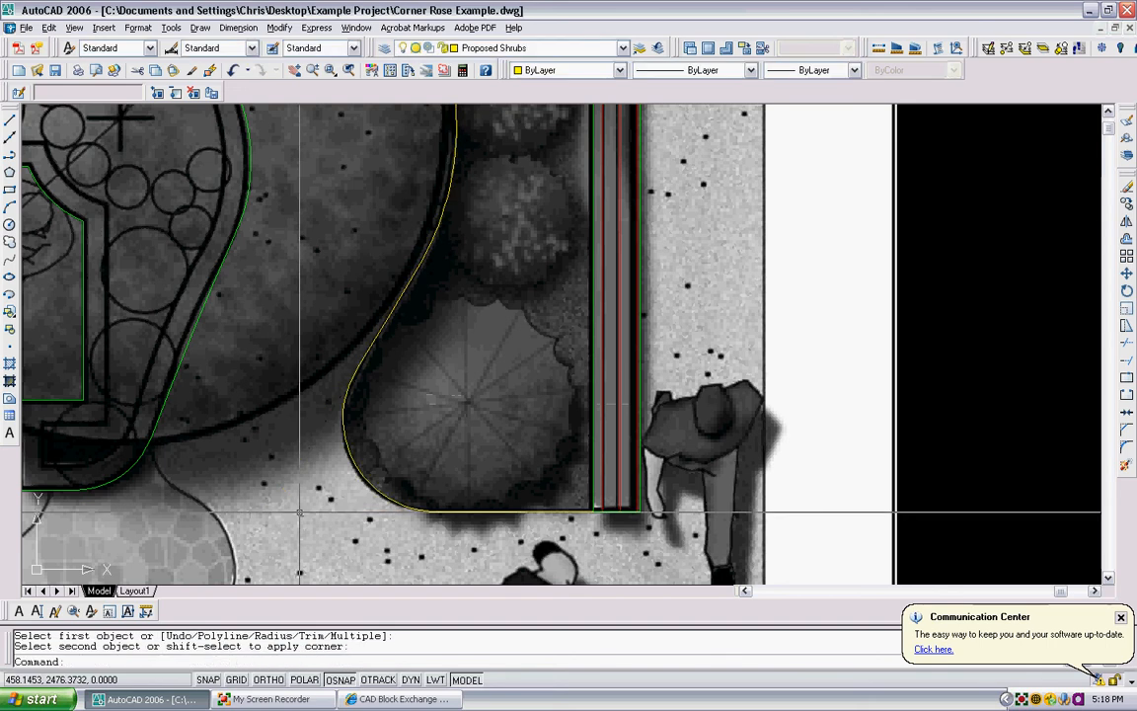
- Erase the filleted bed edge polyline by the side path and the filleted sample corner beside the plan
scroll(418, 287, "down", 2)
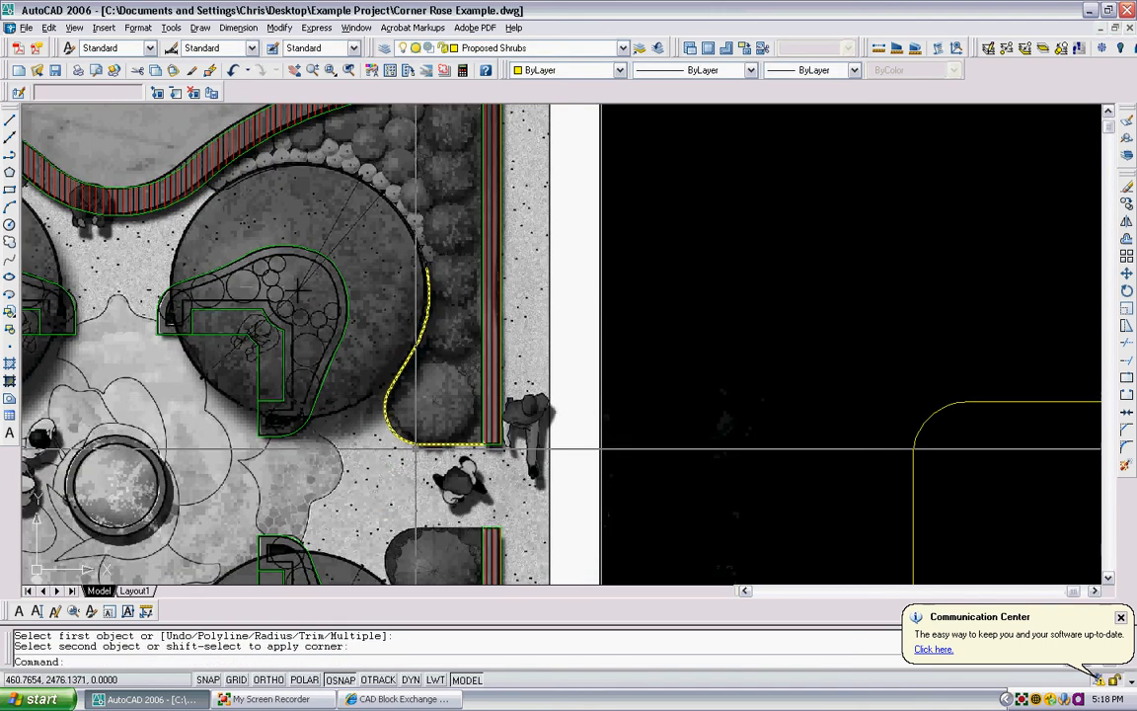
left_click(422, 454)
left_click(385, 421)
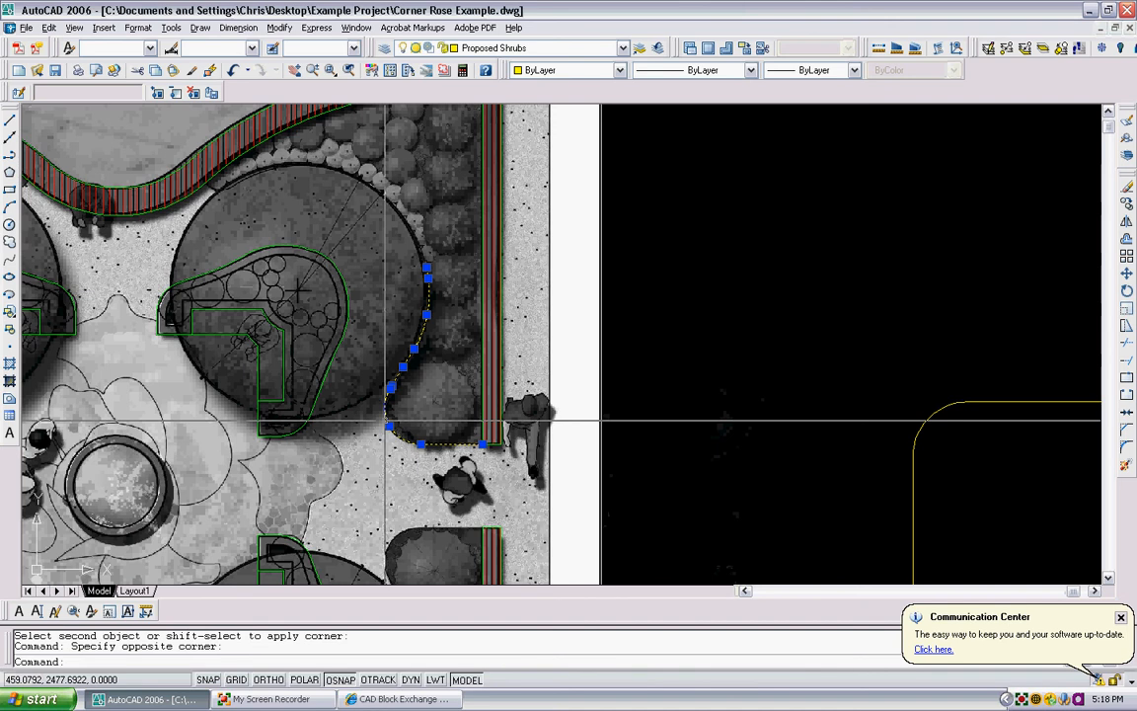
key("Delete")
scroll(348, 375, "down", 3)
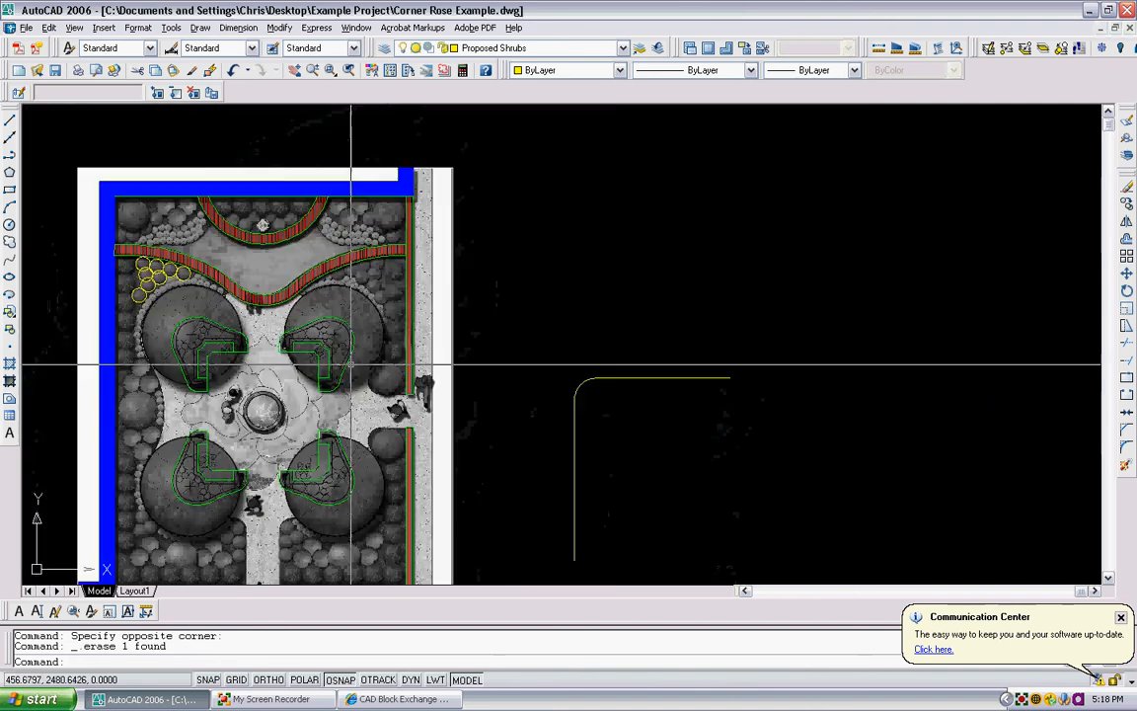
scroll(450, 354, "down", 2)
left_click(575, 422)
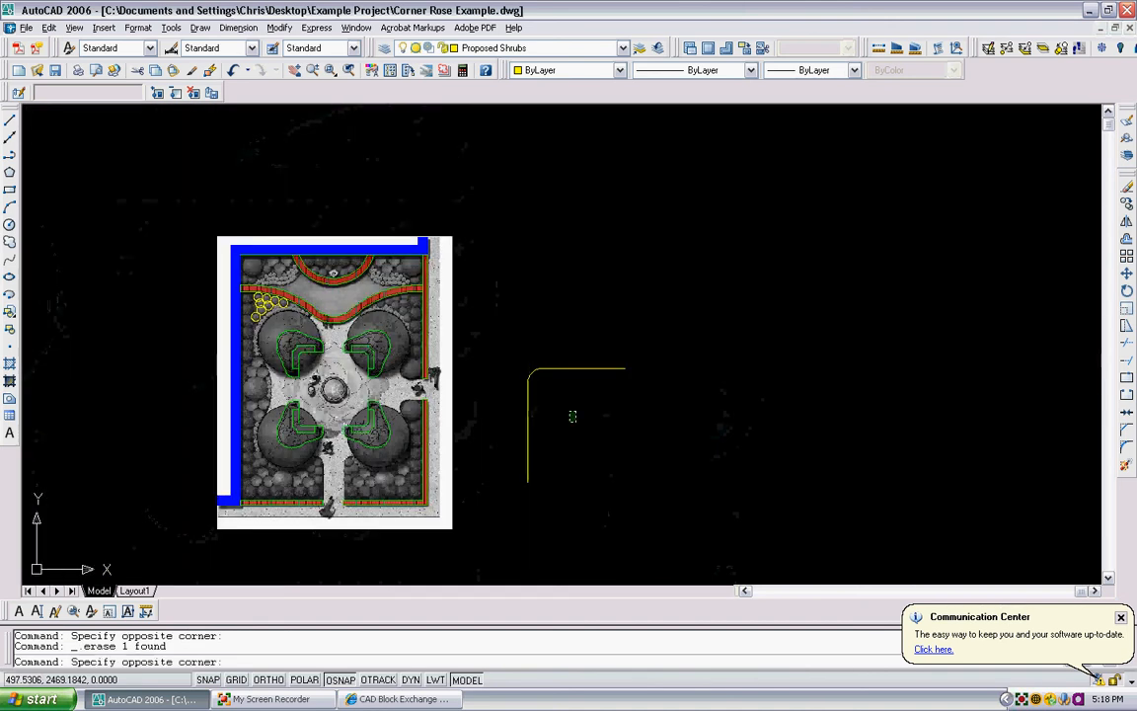
left_click(507, 343)
key("Delete")
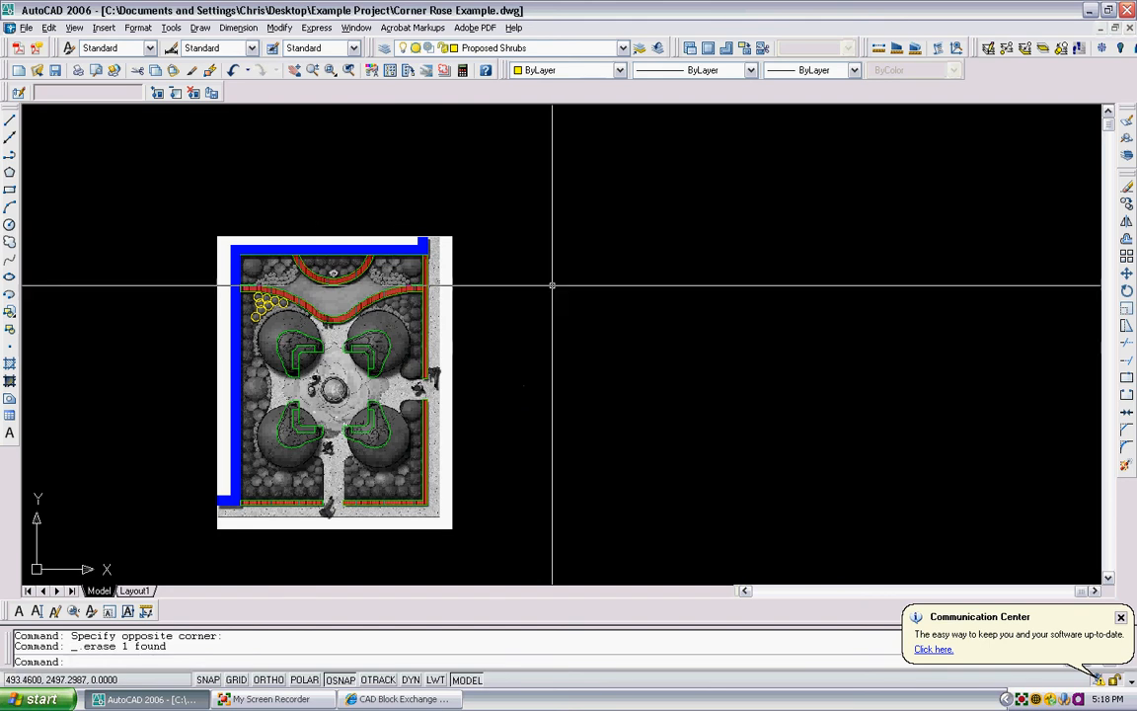
- Switch to the CAD Block Exchange Network page in Internet Explorer and look through the Trees Plan blocks
scroll(261, 353, "up", 2)
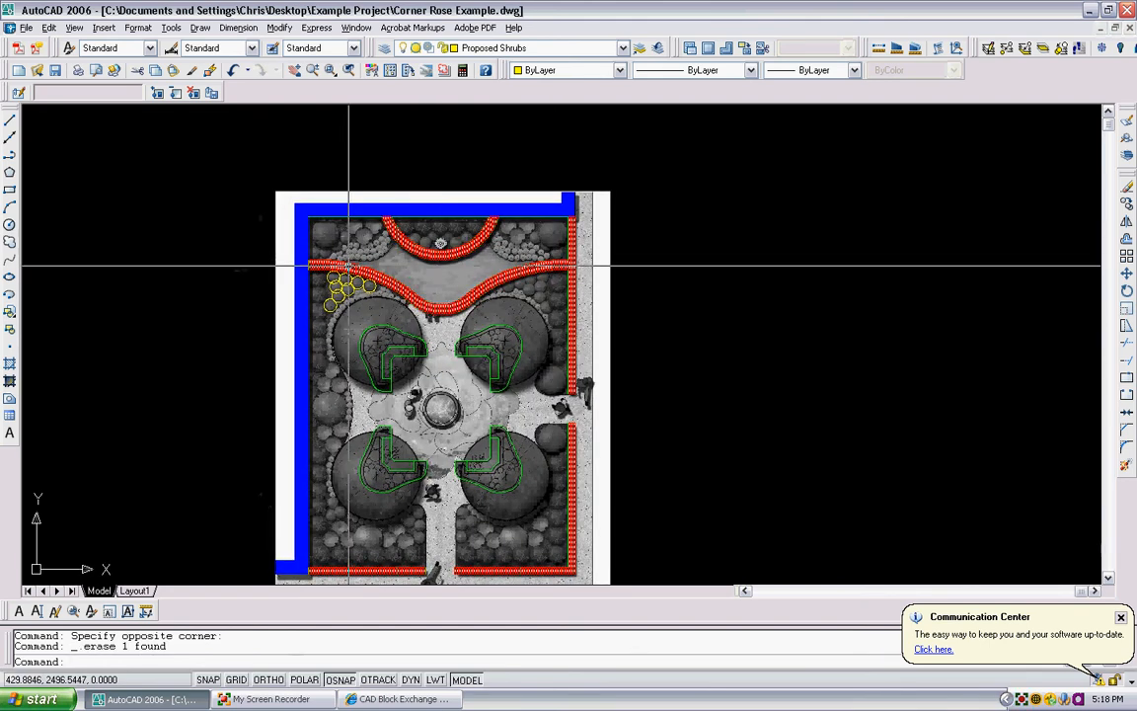
scroll(349, 265, "down", 4)
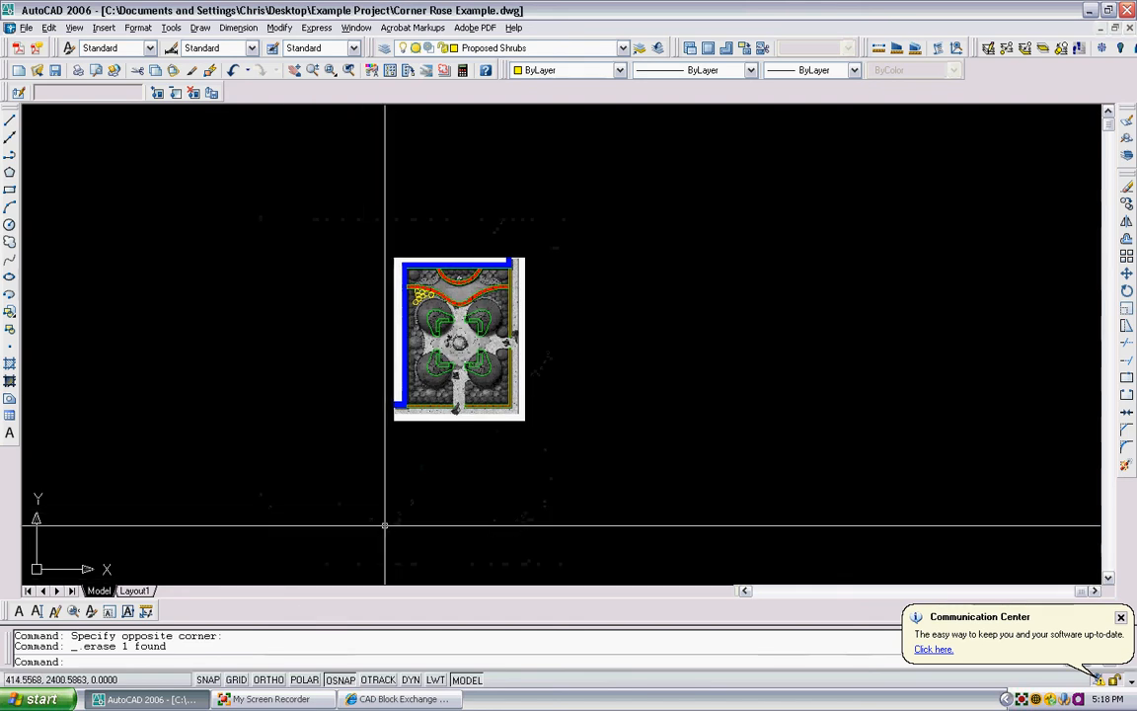
left_click(395, 698)
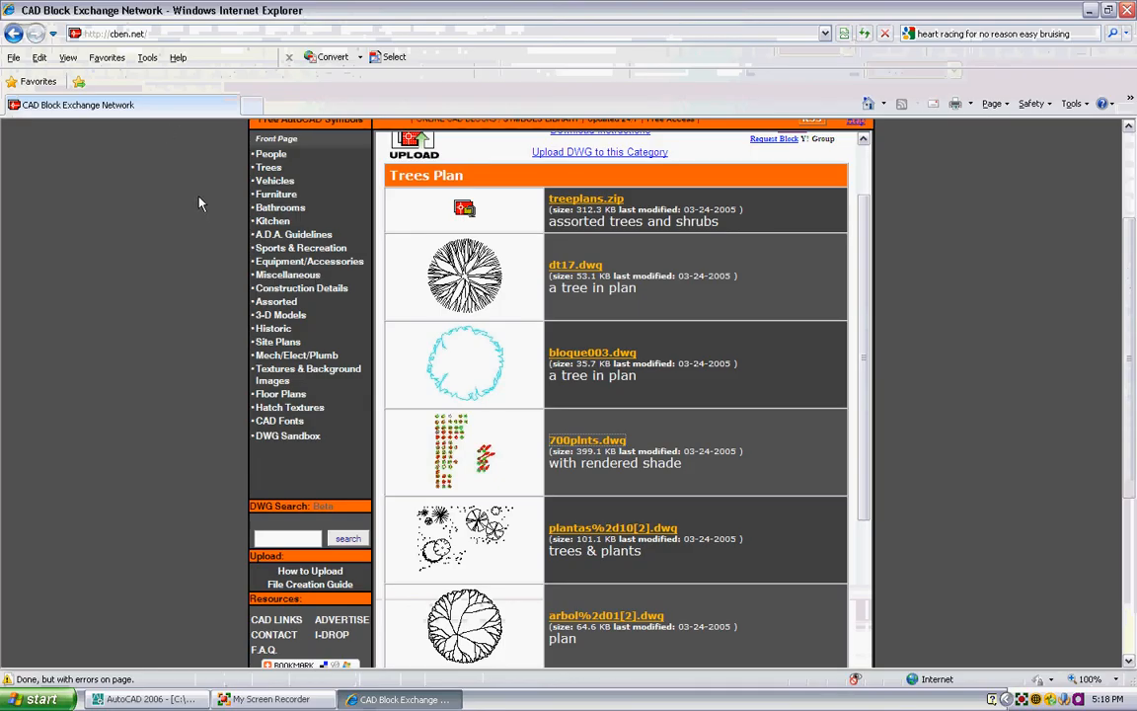
scroll(200, 202, "down", 2)
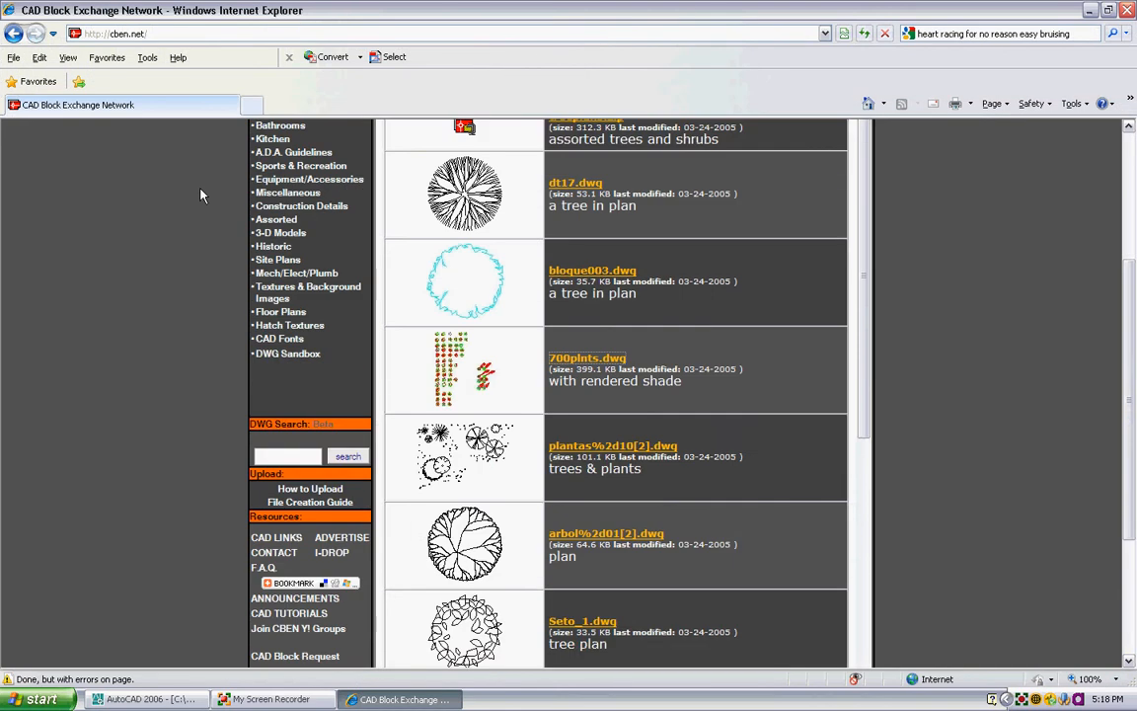
- Open the Plan blocks of the People category on the CAD Block Exchange Network and look through the list
scroll(201, 194, "up", 3)
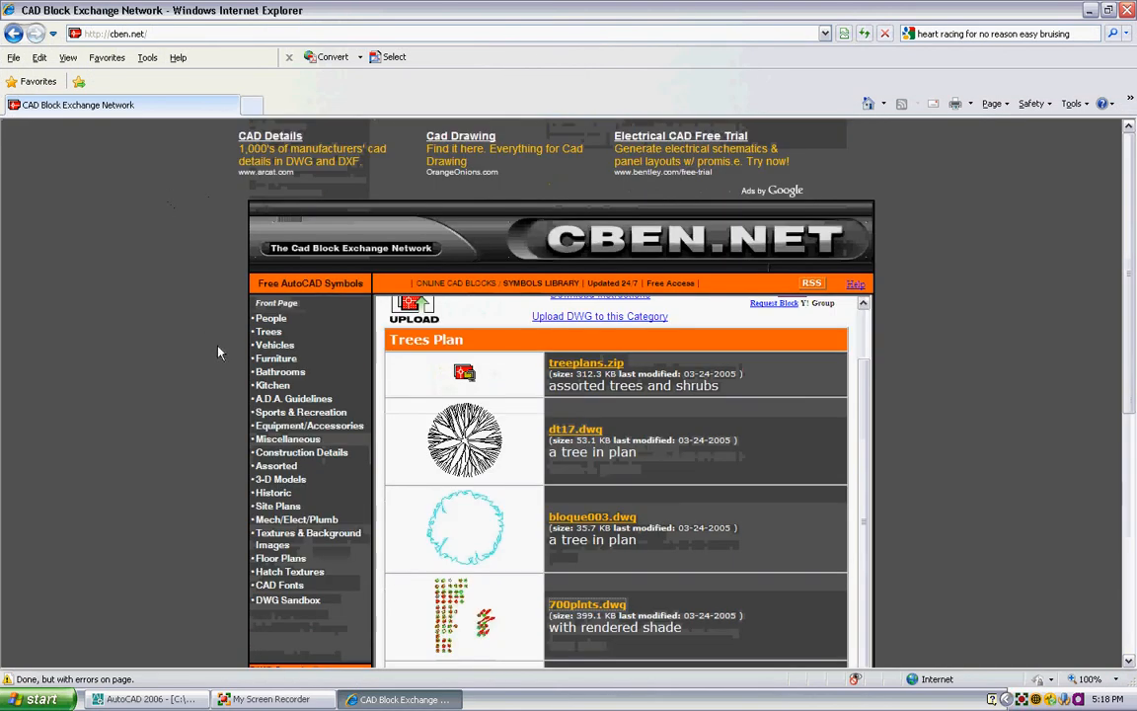
left_click(272, 319)
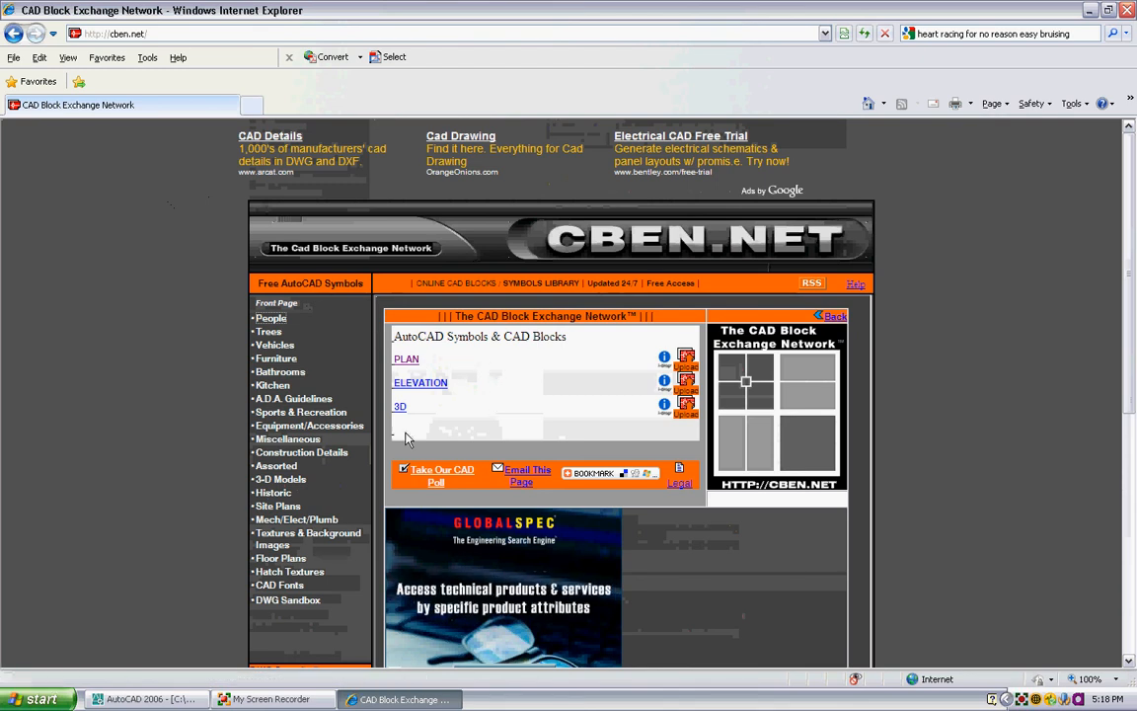
scroll(531, 395, "down", 2)
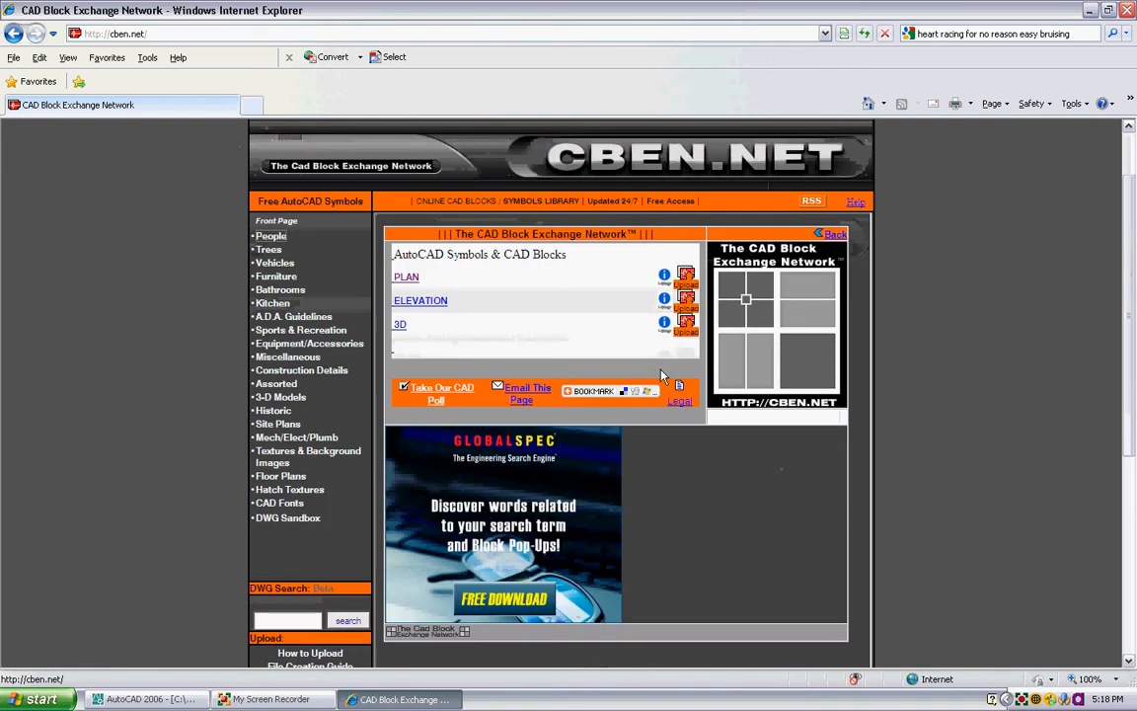
scroll(497, 307, "up", 2)
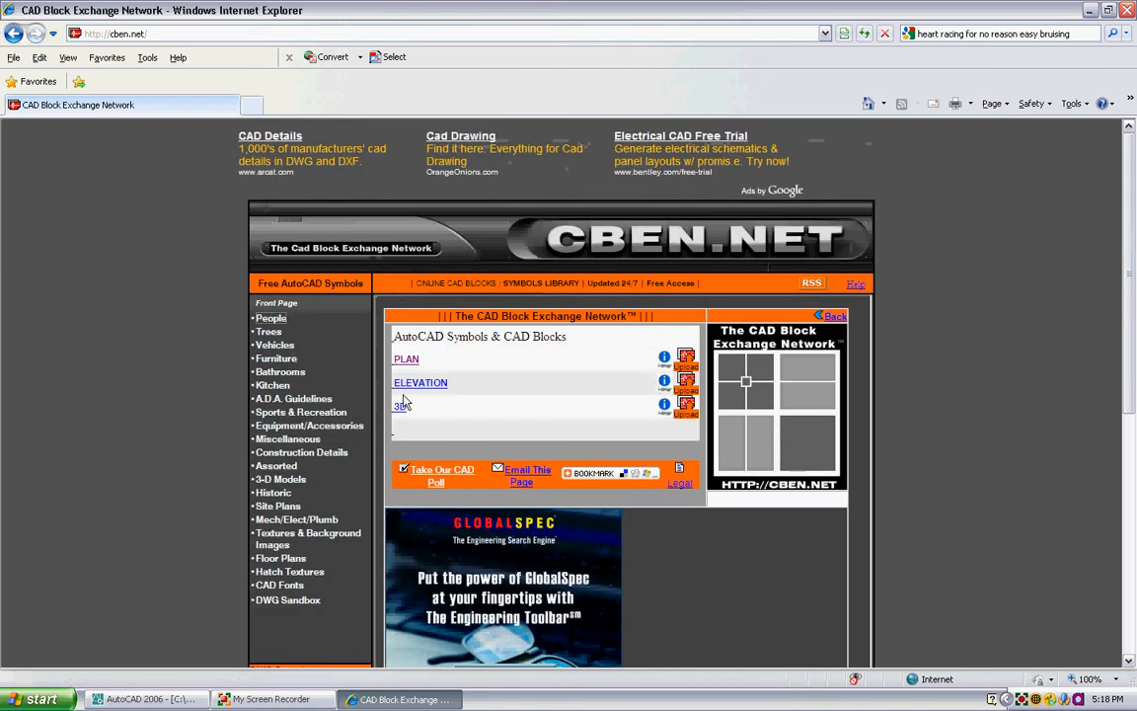
left_click(405, 360)
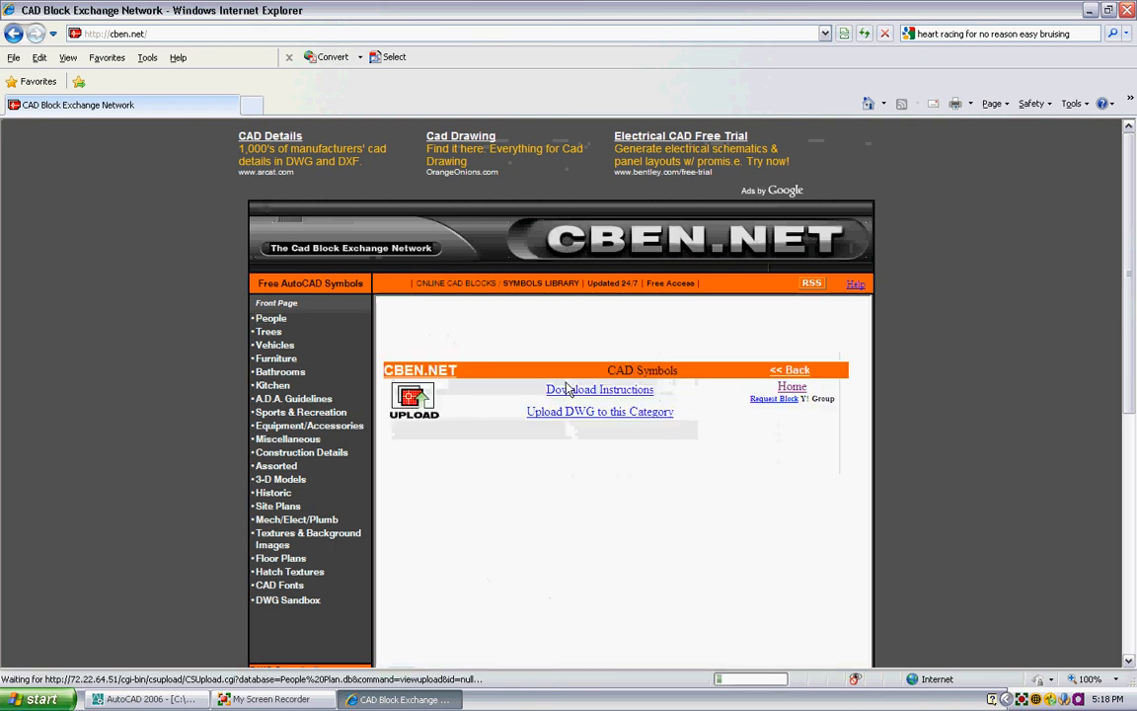
scroll(604, 415, "down", 5)
scroll(604, 415, "up", 2)
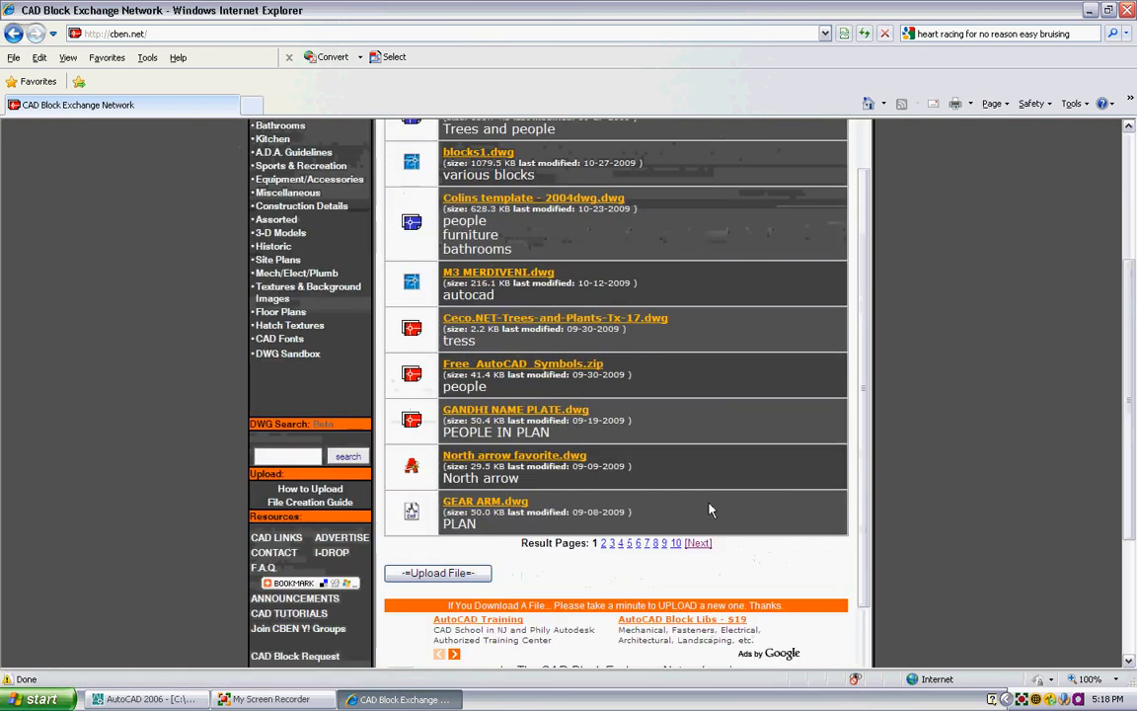
- Go to further People Plan results and open the 5-people-plan.dwg block file in AutoCAD
left_click(697, 543)
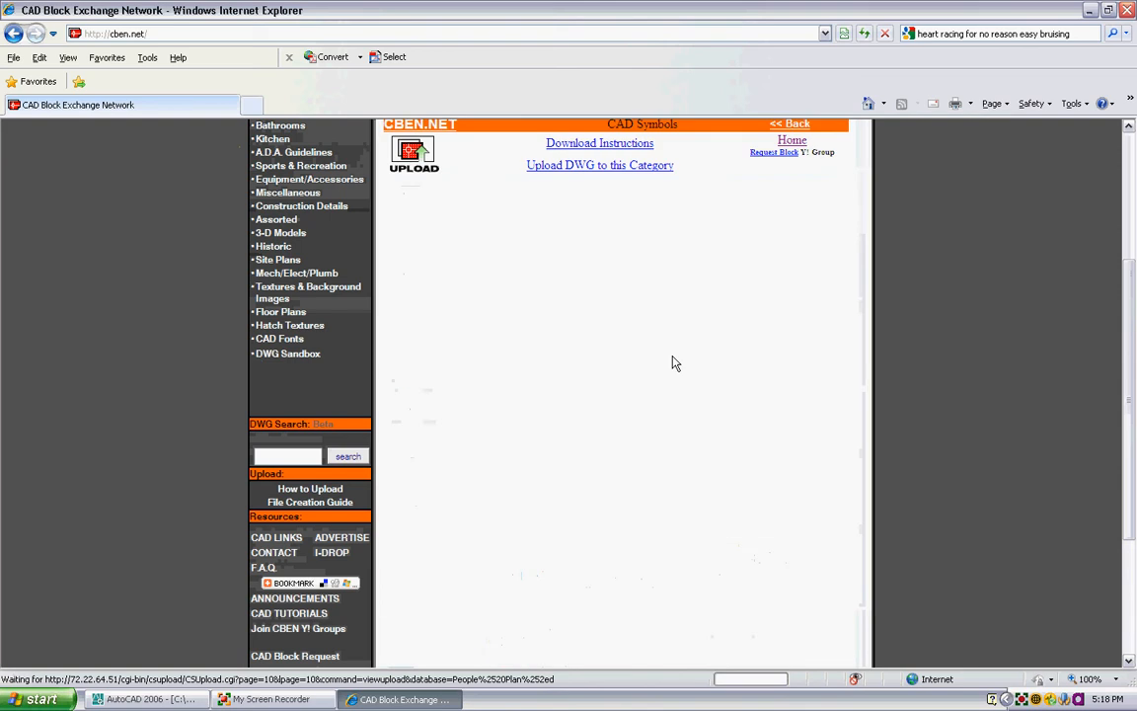
scroll(651, 330, "down", 4)
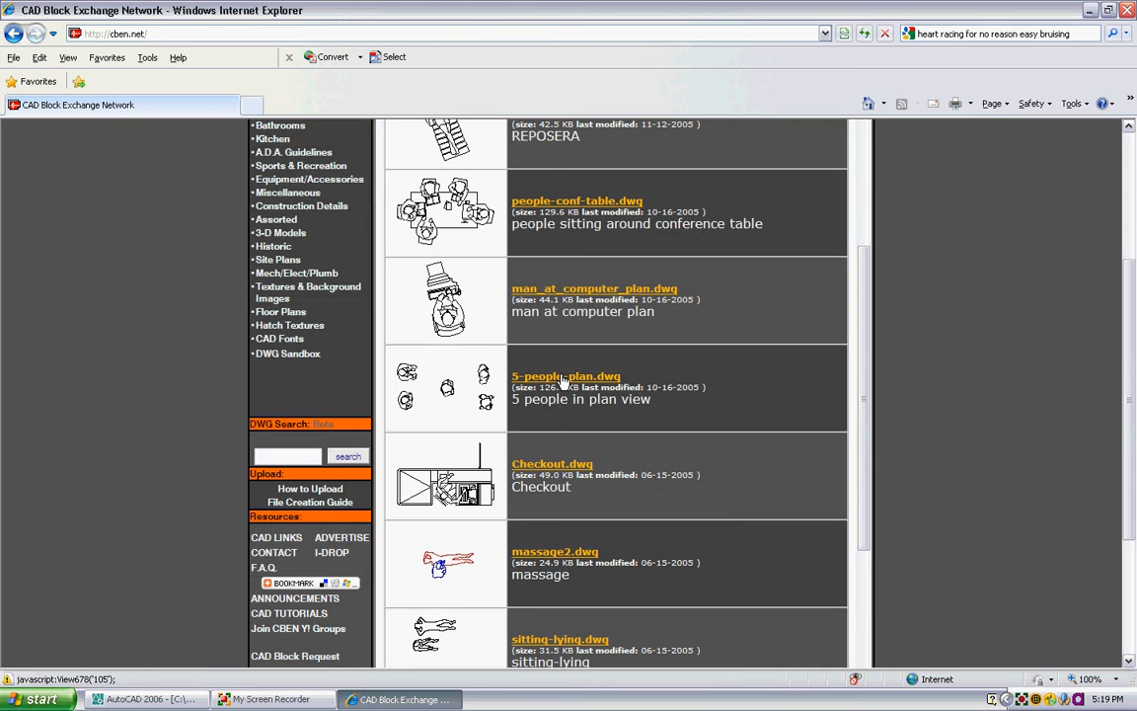
left_click(563, 378)
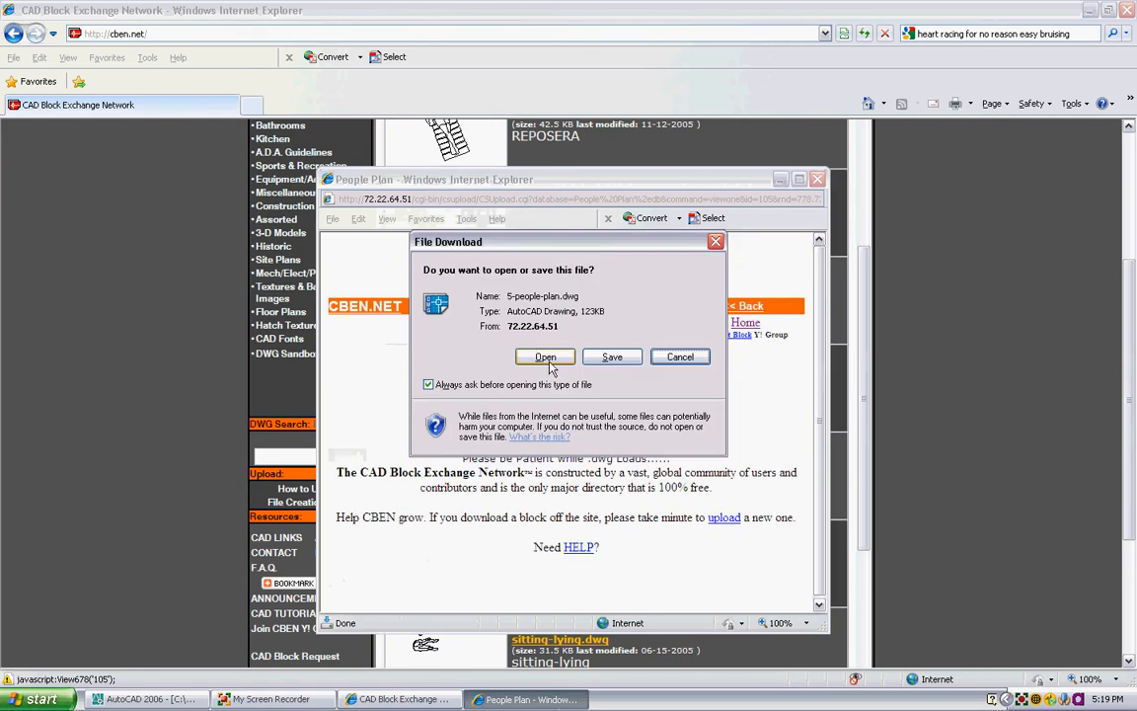
left_click(544, 358)
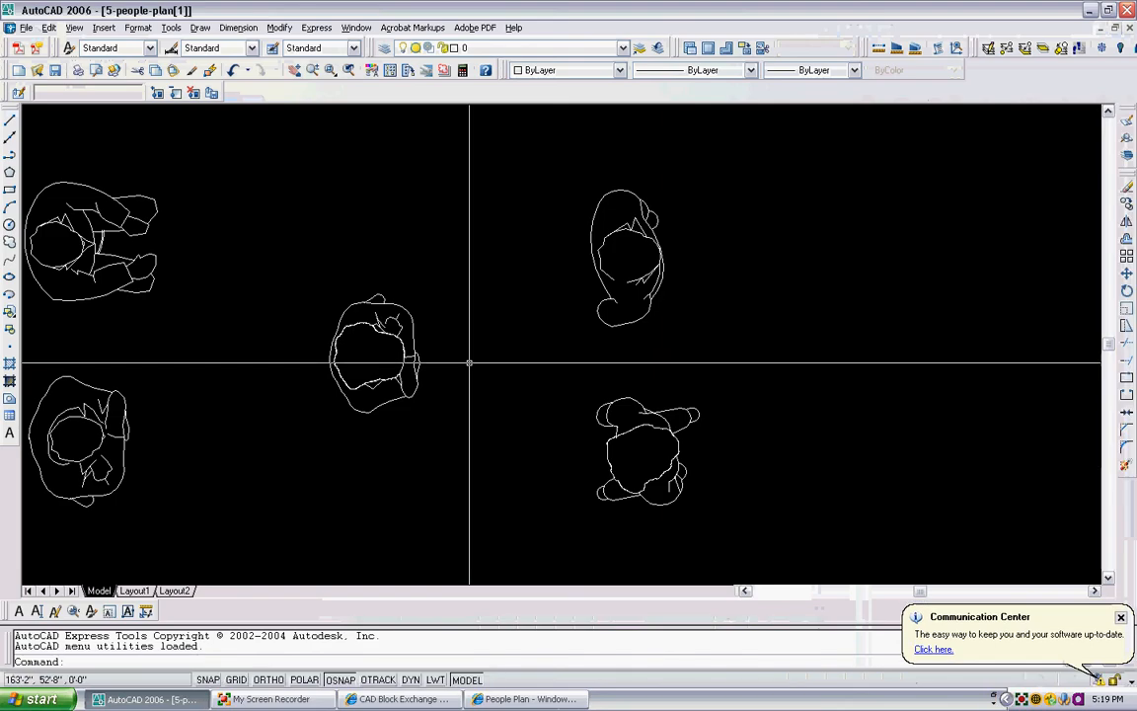
- Copy all five people figures from the downloaded drawing to the clipboard
scroll(241, 347, "up", 3)
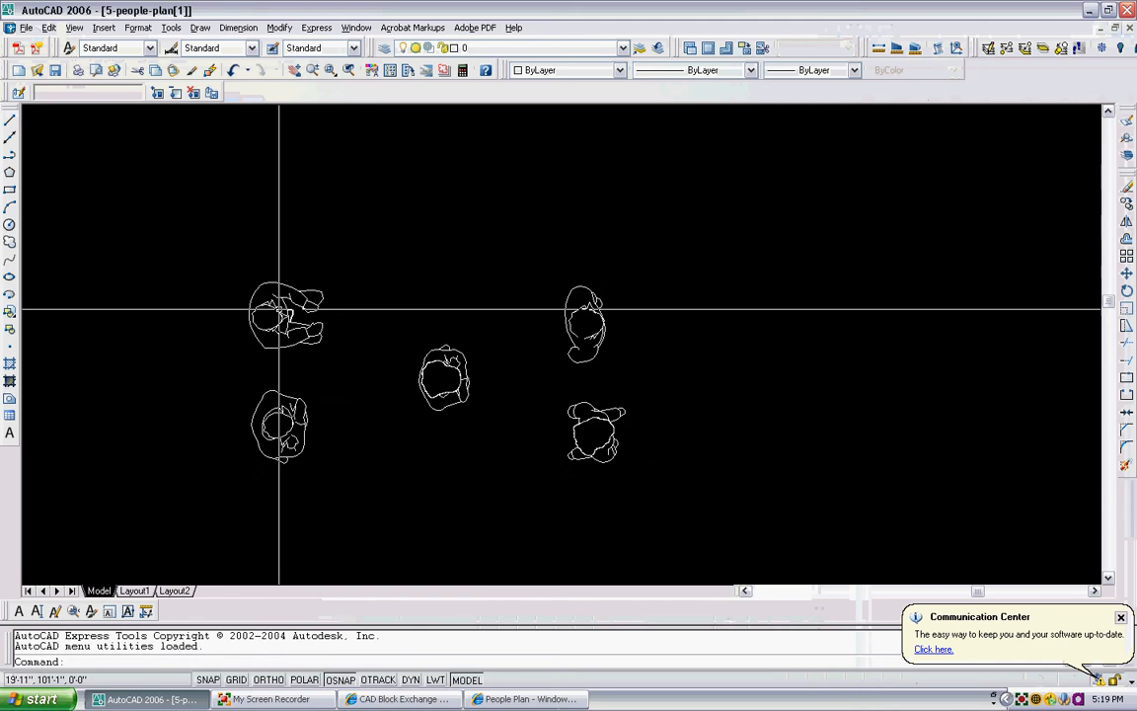
scroll(325, 277, "down", 4)
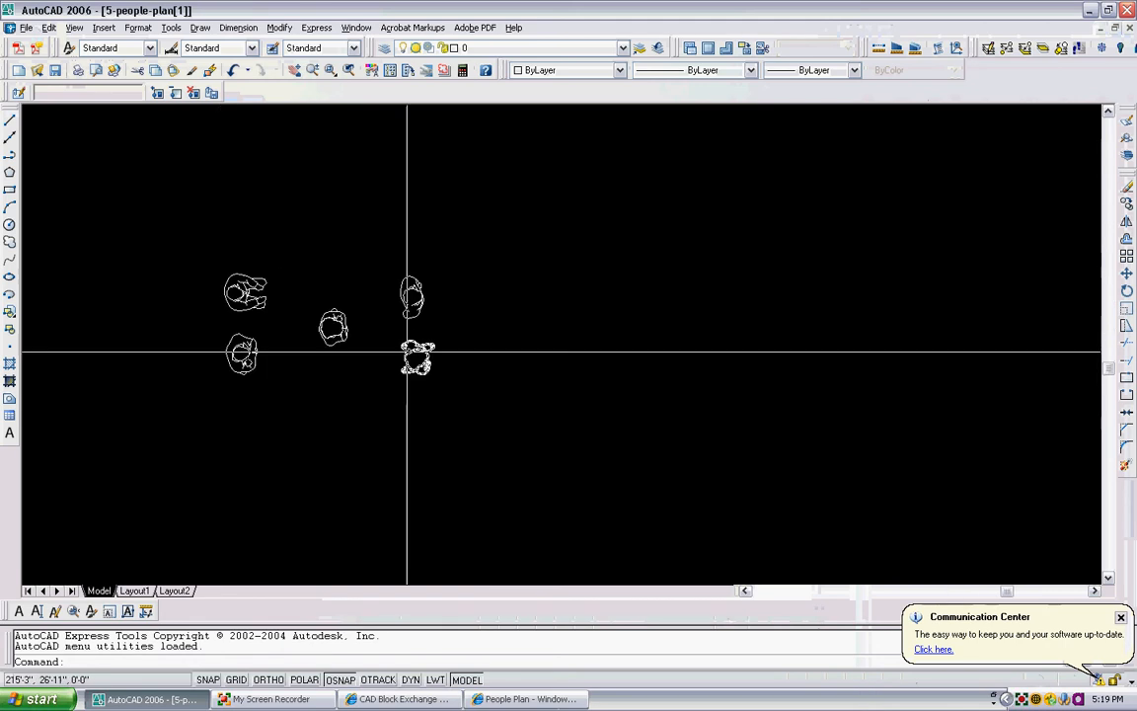
left_click(441, 393)
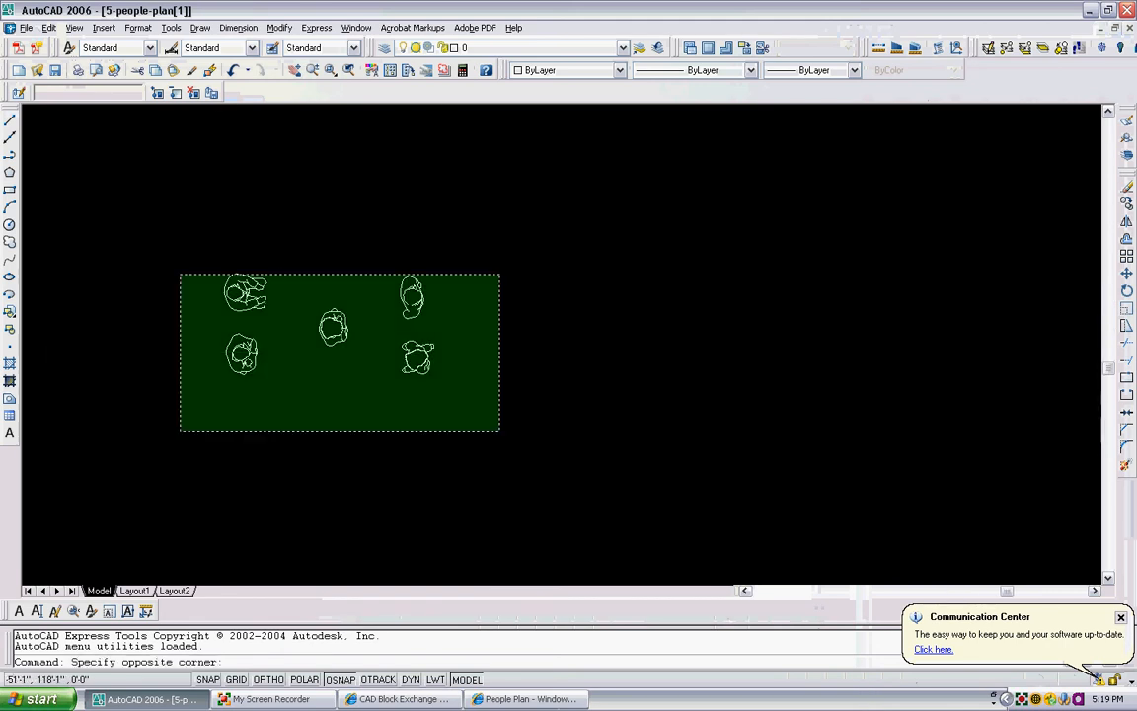
left_click(191, 255)
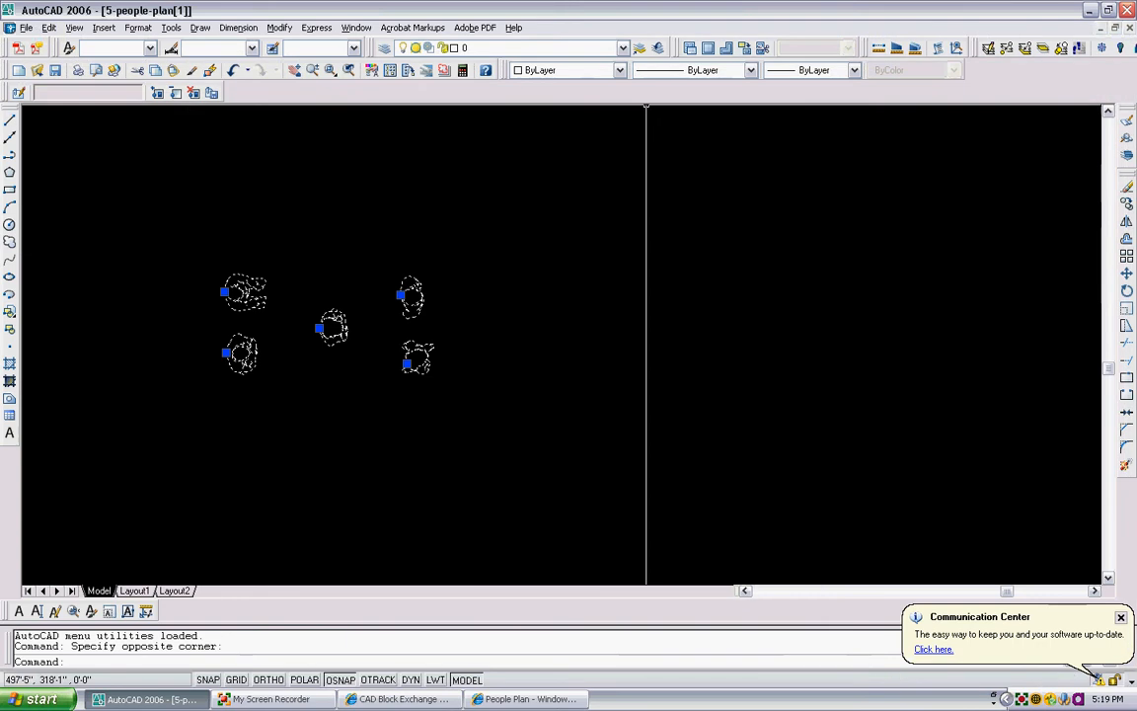
key("ctrl+c")
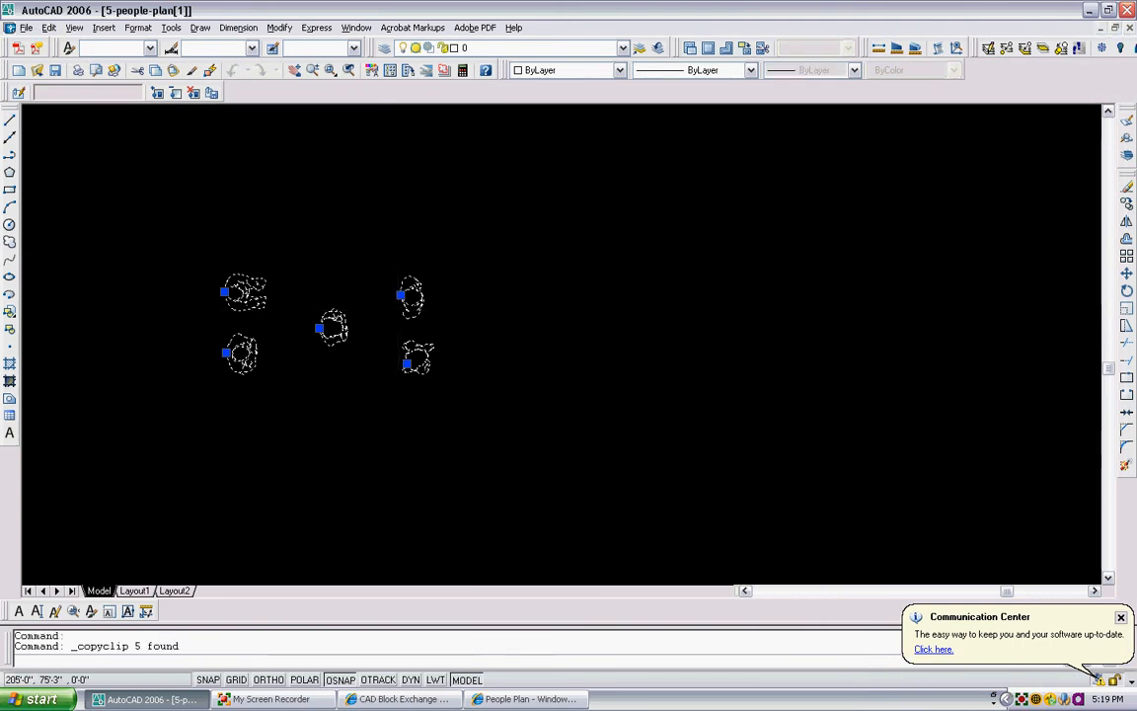
- Switch to the Corner Rose Example drawing and paste the copied people figures in the empty area beside the plan
key("ctrl+Tab")
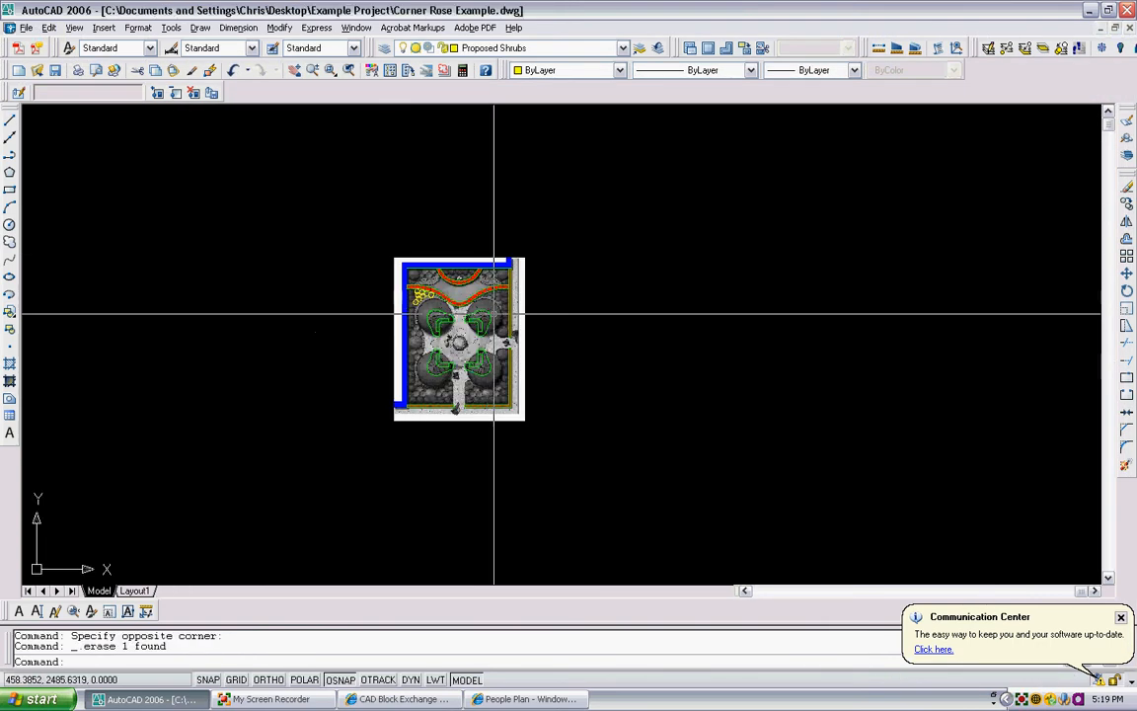
scroll(568, 300, "up", 2)
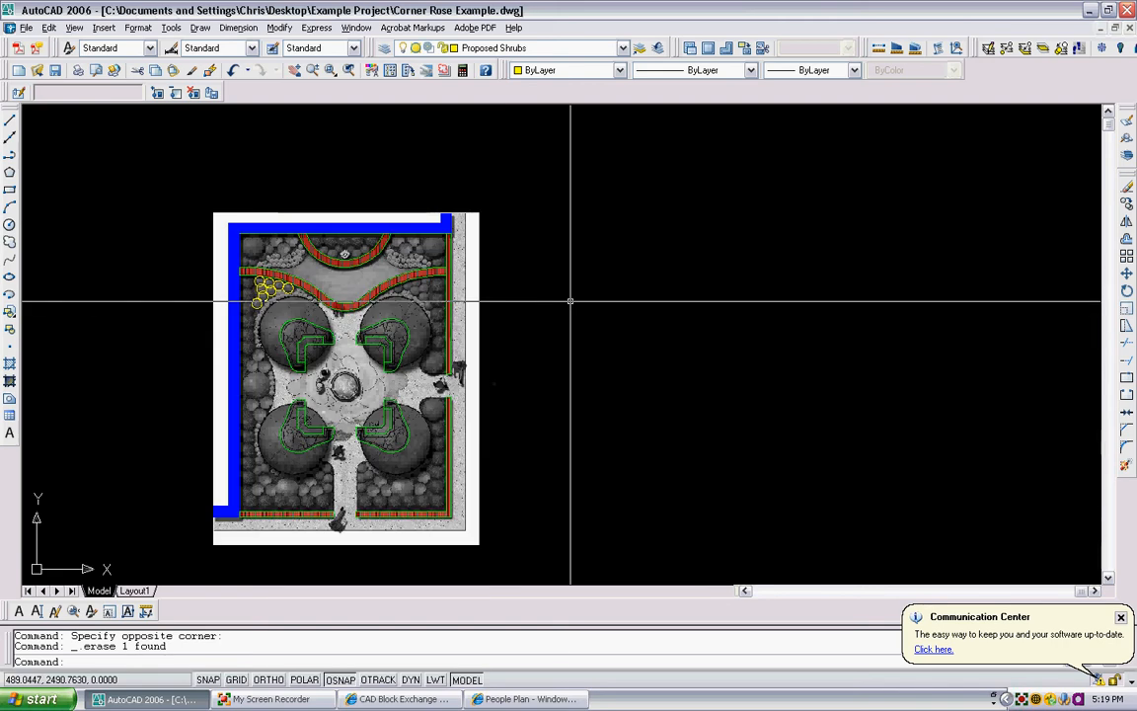
scroll(464, 321, "up", 3)
middle_click_drag(464, 321, 438, 293)
scroll(424, 296, "down", 4)
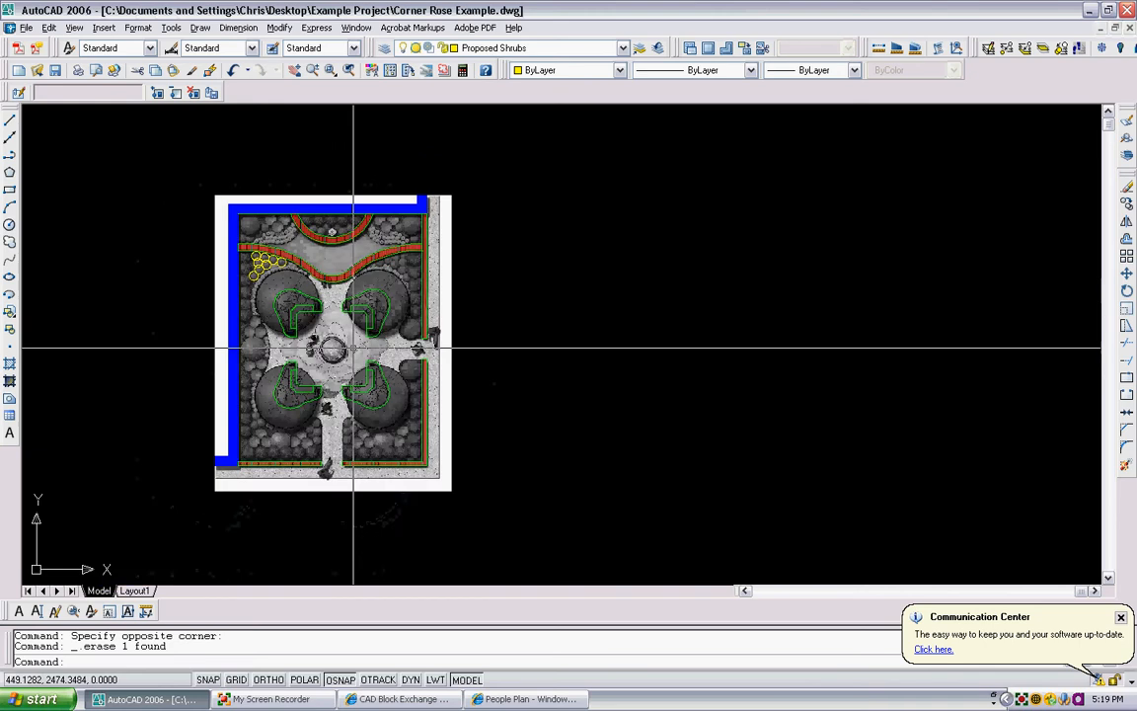
scroll(423, 337, "up", 5)
middle_click_drag(423, 338, 359, 355)
scroll(365, 356, "up", 3)
scroll(704, 313, "down", 2)
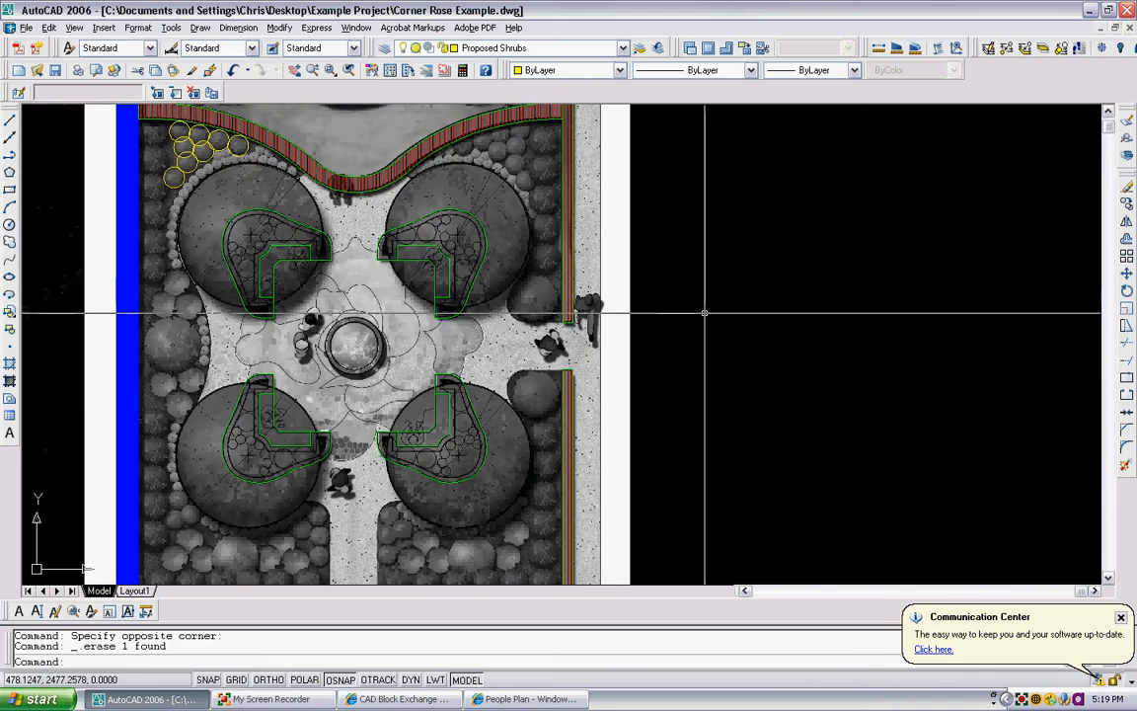
key("ctrl+v")
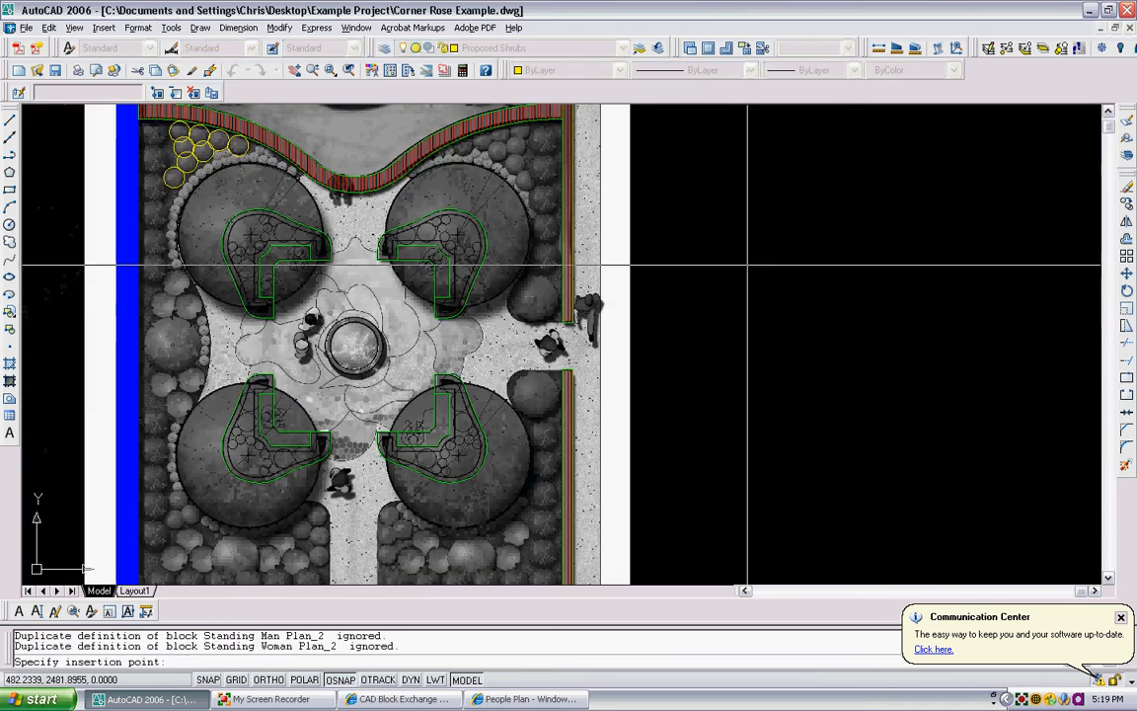
scroll(725, 258, "down", 2)
left_click(715, 292)
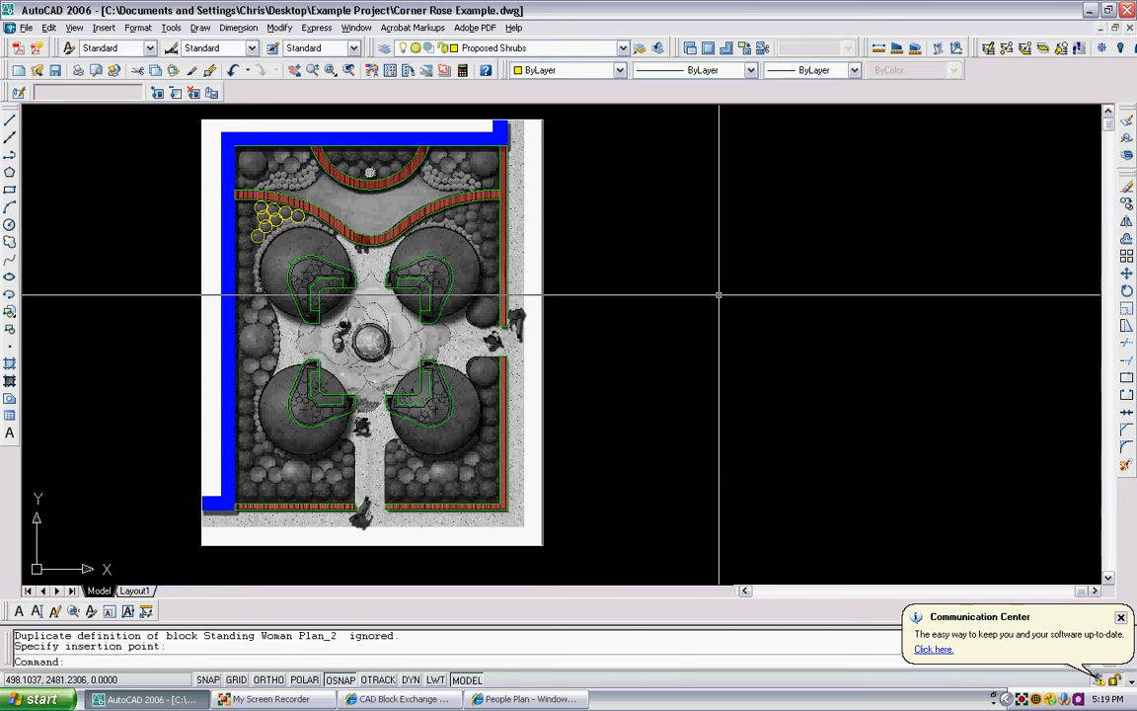
- Scale the five pasted people by reference from base point 0, using the upper seated figure's shoulder width as reference and 1.5 as new length
scroll(717, 293, "down", 5)
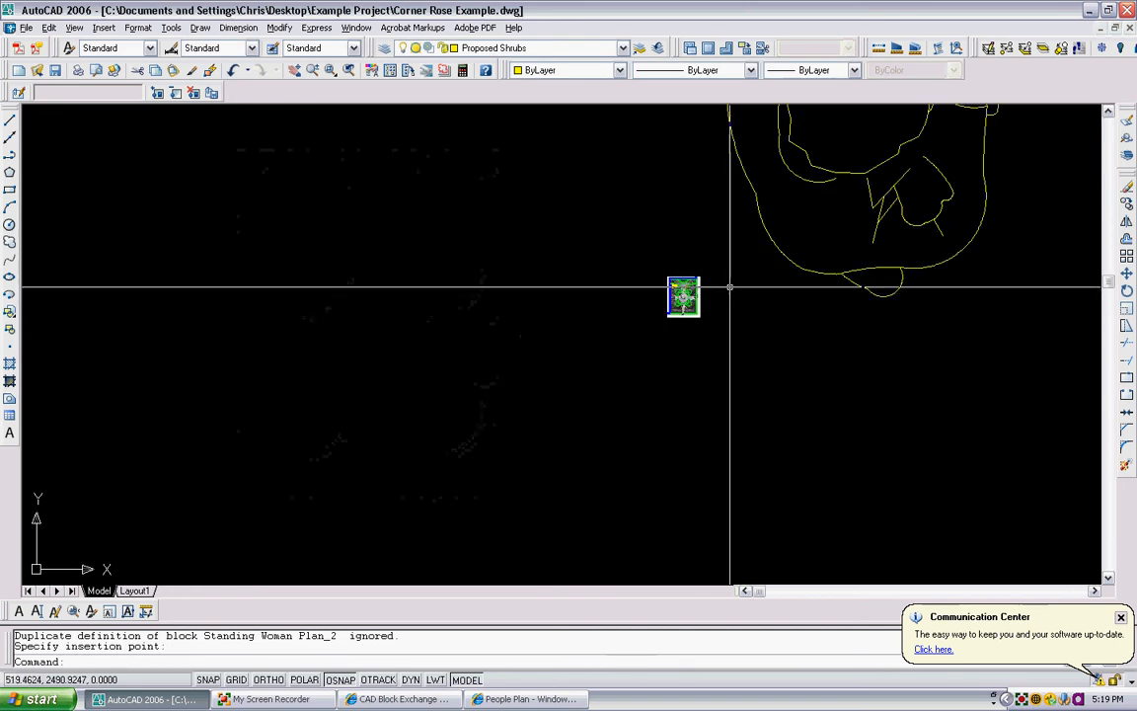
scroll(812, 272, "down", 2)
middle_click_drag(812, 272, 662, 339)
scroll(715, 312, "down", 4)
middle_click_drag(772, 304, 586, 360)
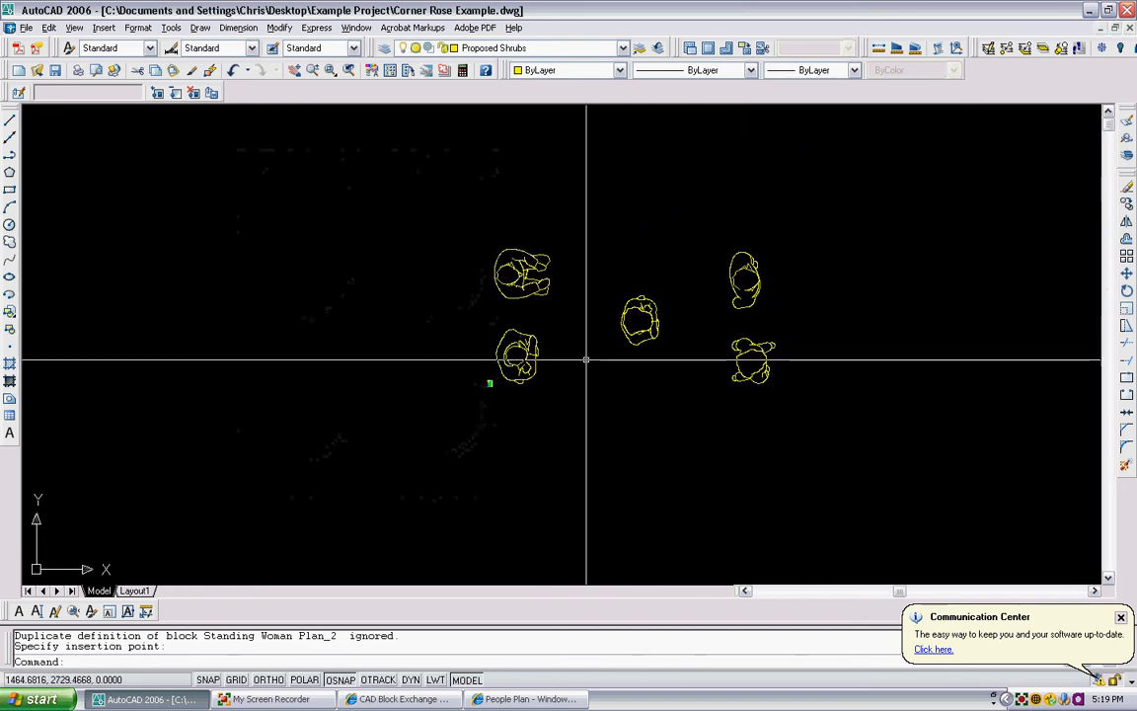
scroll(608, 355, "up", 3)
type("sc")
key("Return")
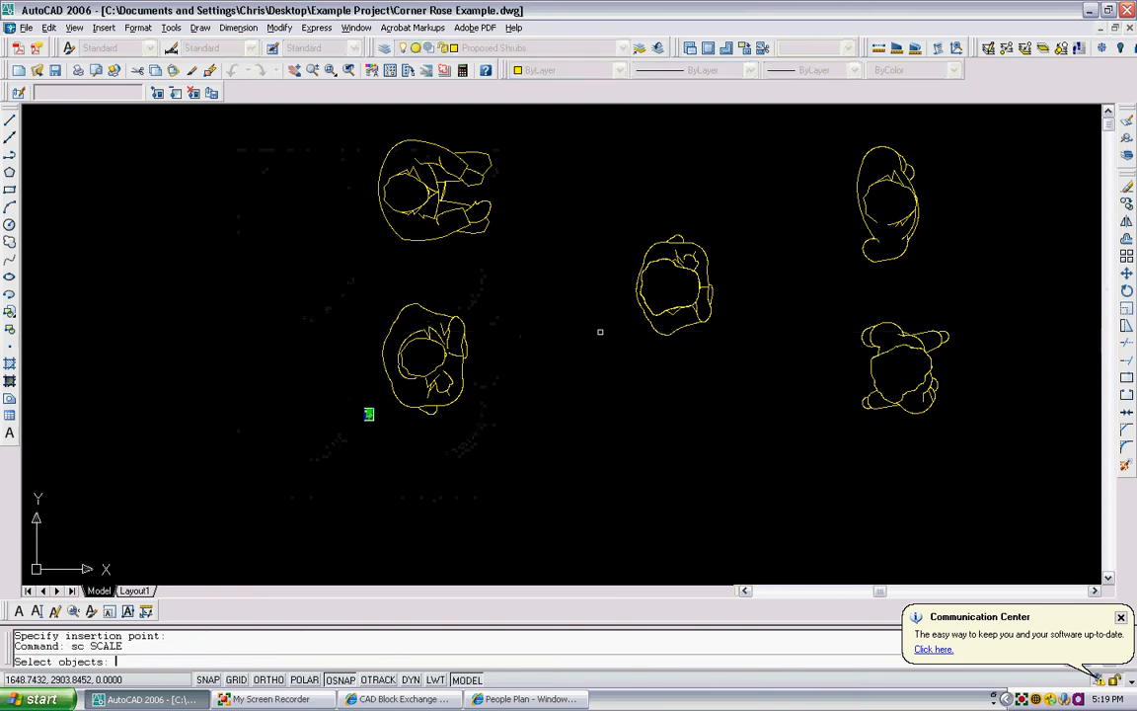
left_click(1039, 459)
left_click(573, 148)
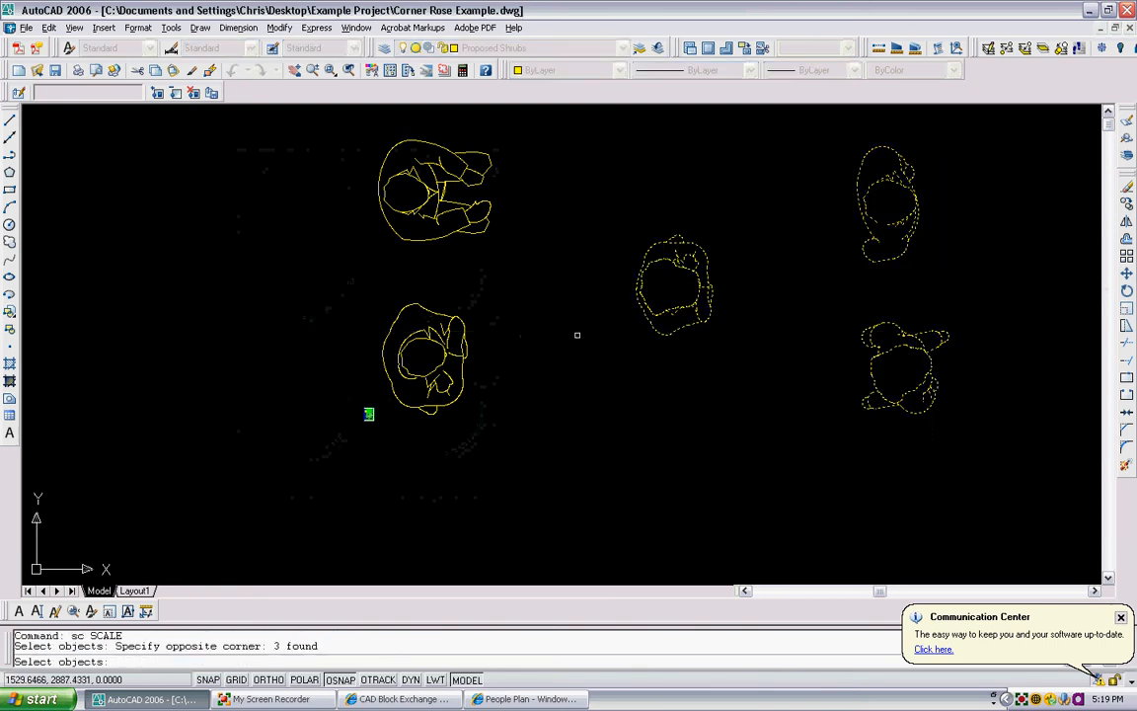
left_click(546, 427)
left_click(428, 195)
key("Return")
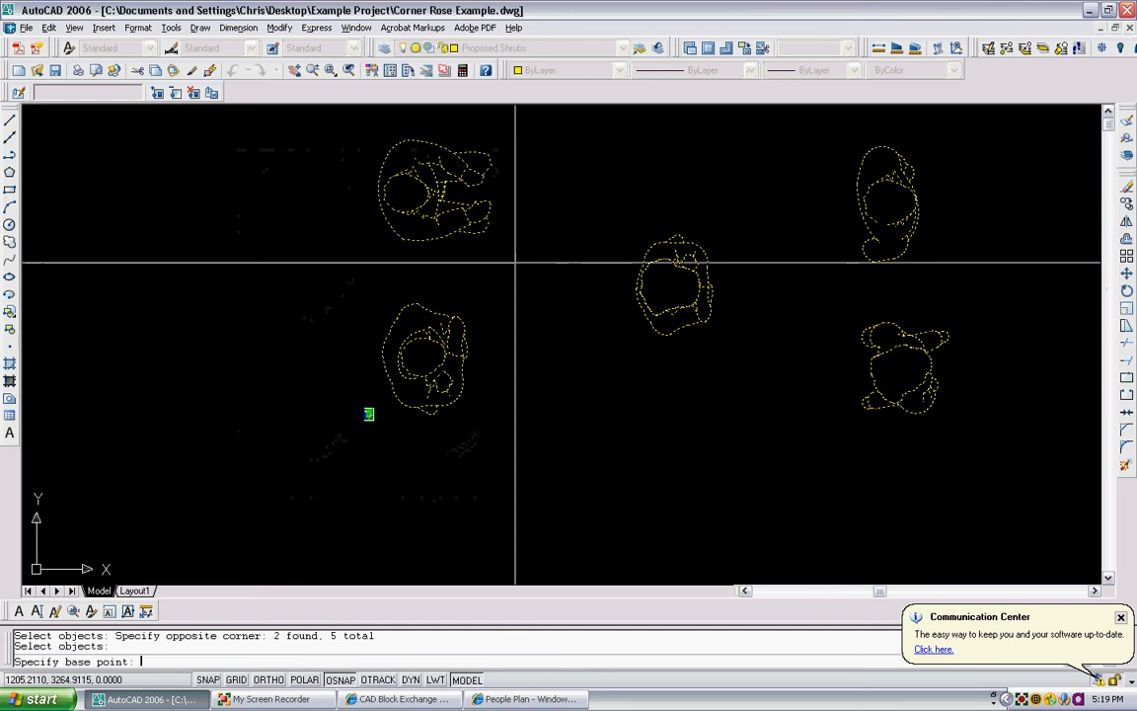
type("0")
key("Return")
type("r")
key("Return")
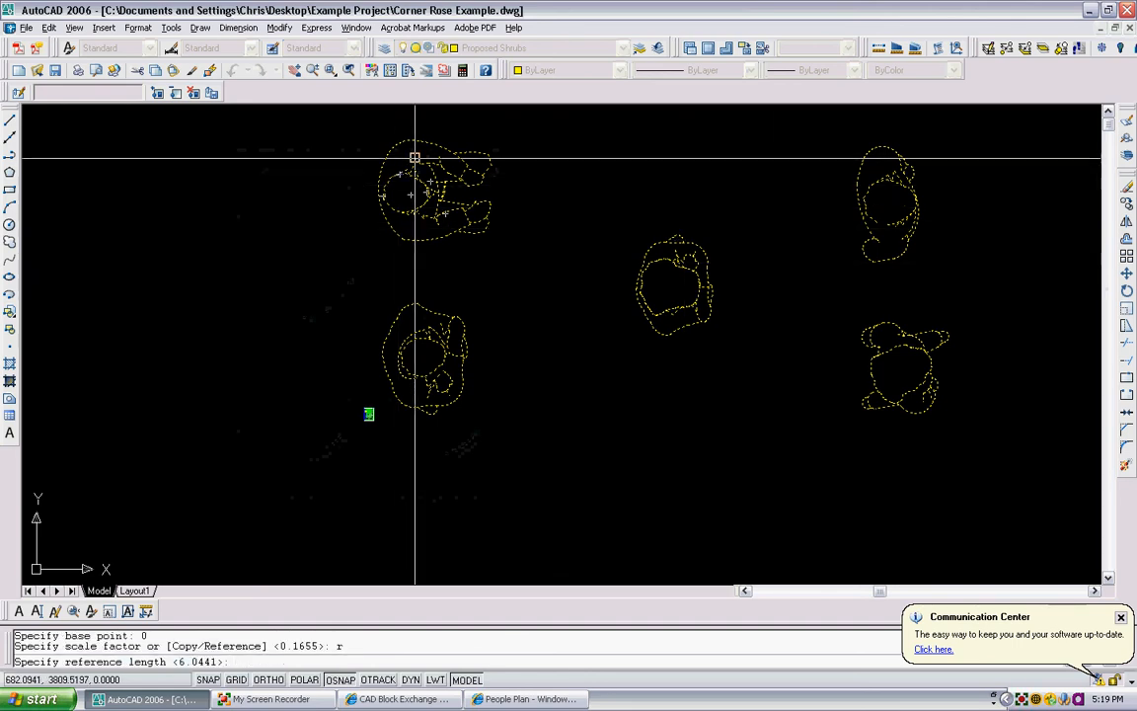
scroll(405, 150, "up", 3)
left_click(385, 127)
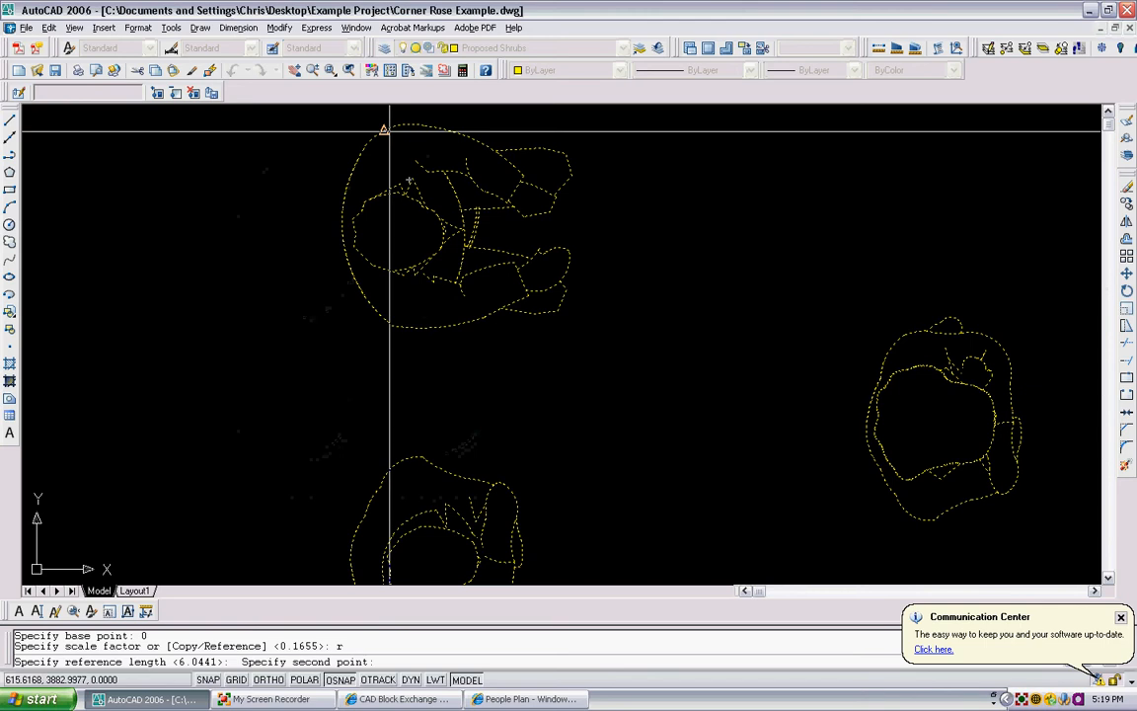
left_click(392, 324)
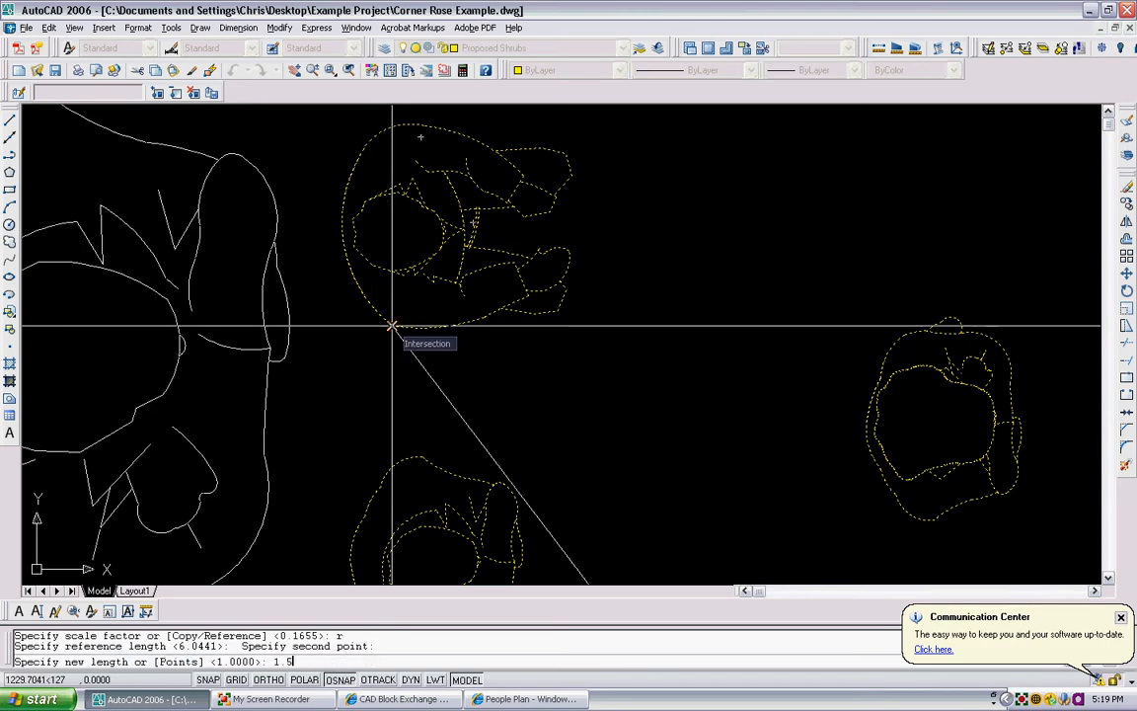
type("1.5")
key("Return")
- Move the five scaled people figures into the empty space just outside the plan image, near the side path entrance
scroll(391, 323, "down", 5)
scroll(492, 355, "up", 9)
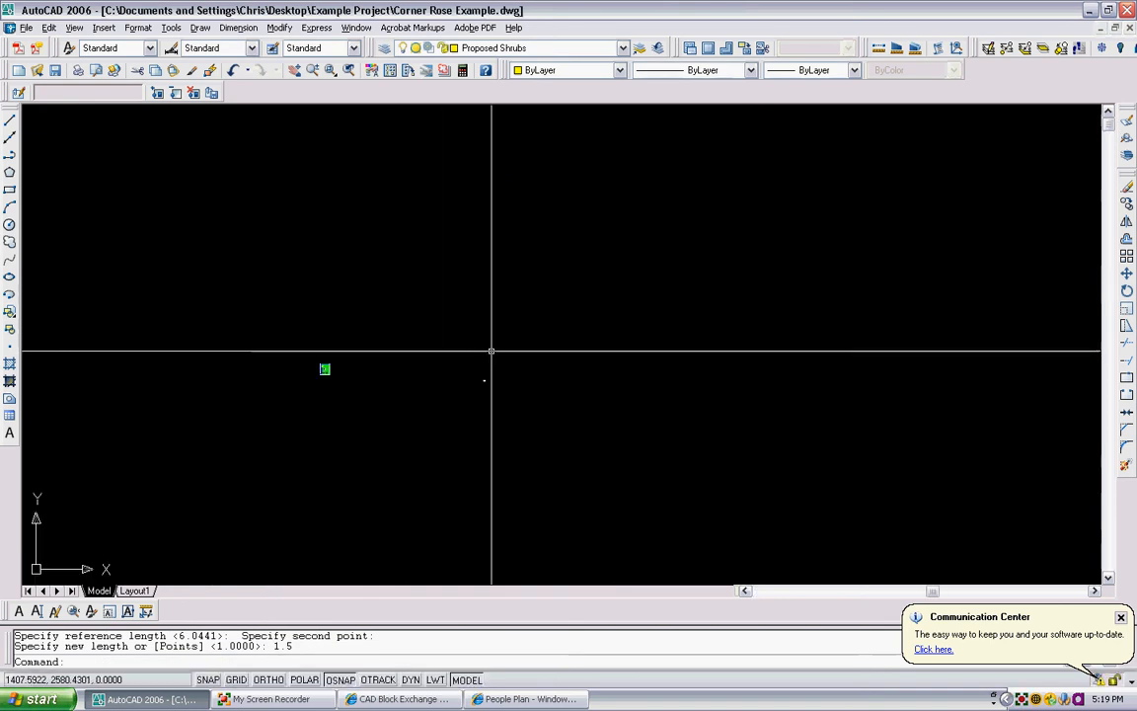
scroll(467, 439, "up", 10)
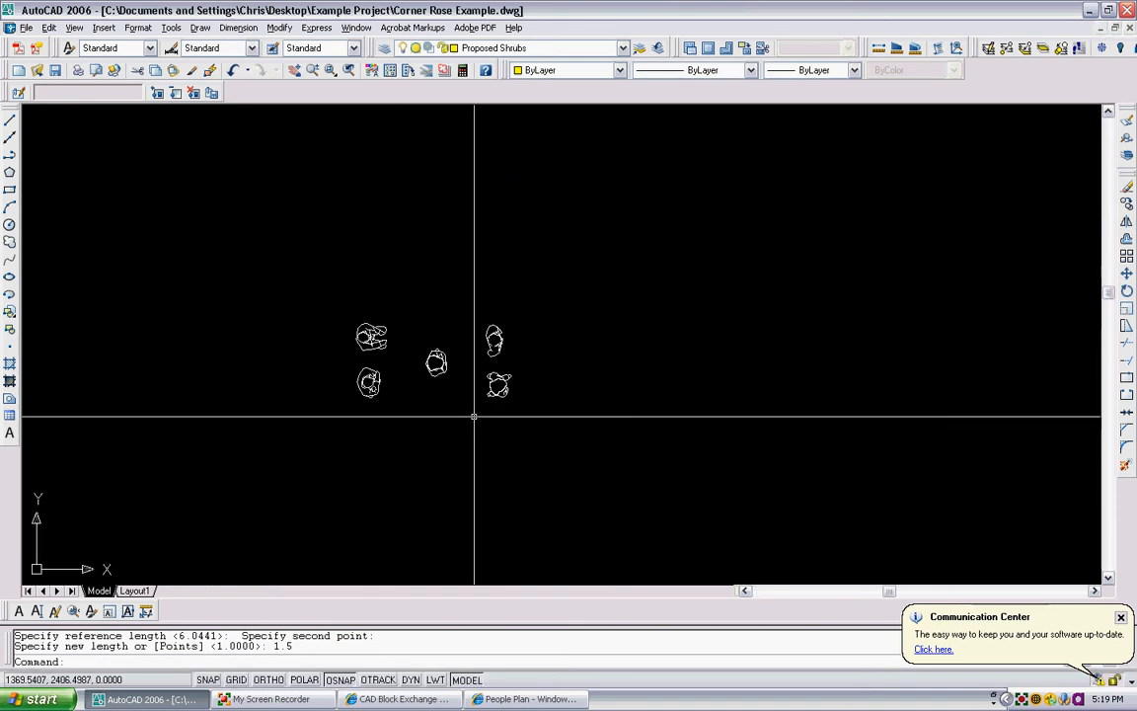
type("m")
key("Return")
left_click(590, 415)
left_click(266, 275)
key("Return")
left_click(394, 353)
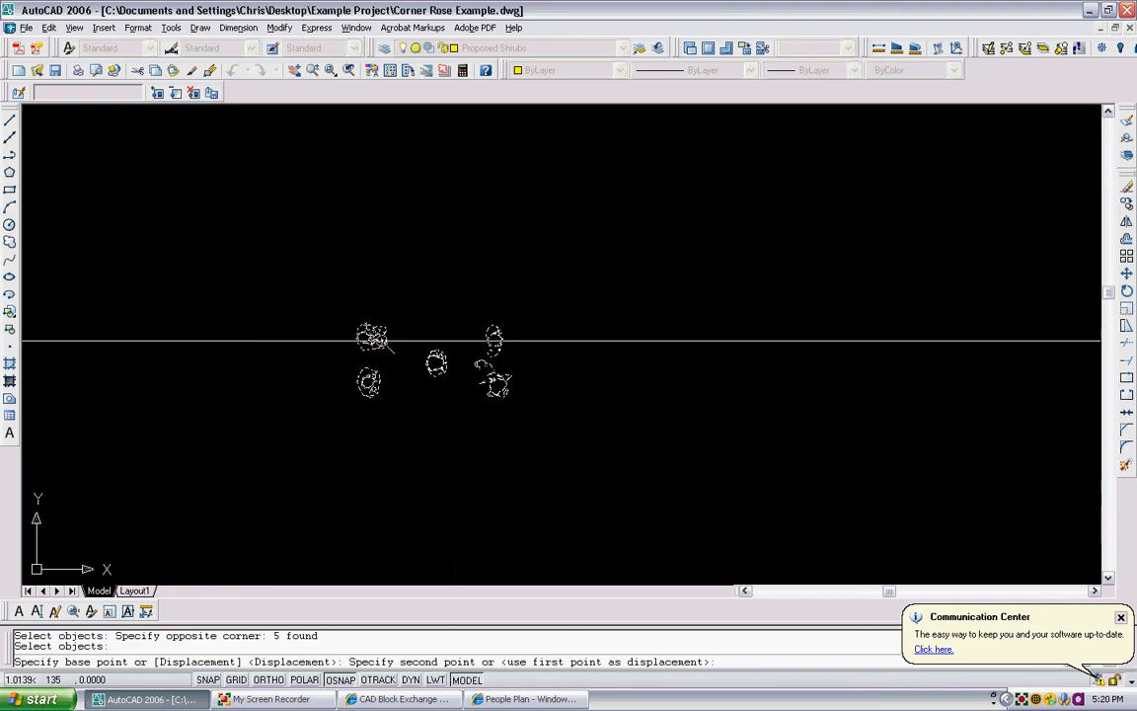
scroll(385, 340, "down", 10)
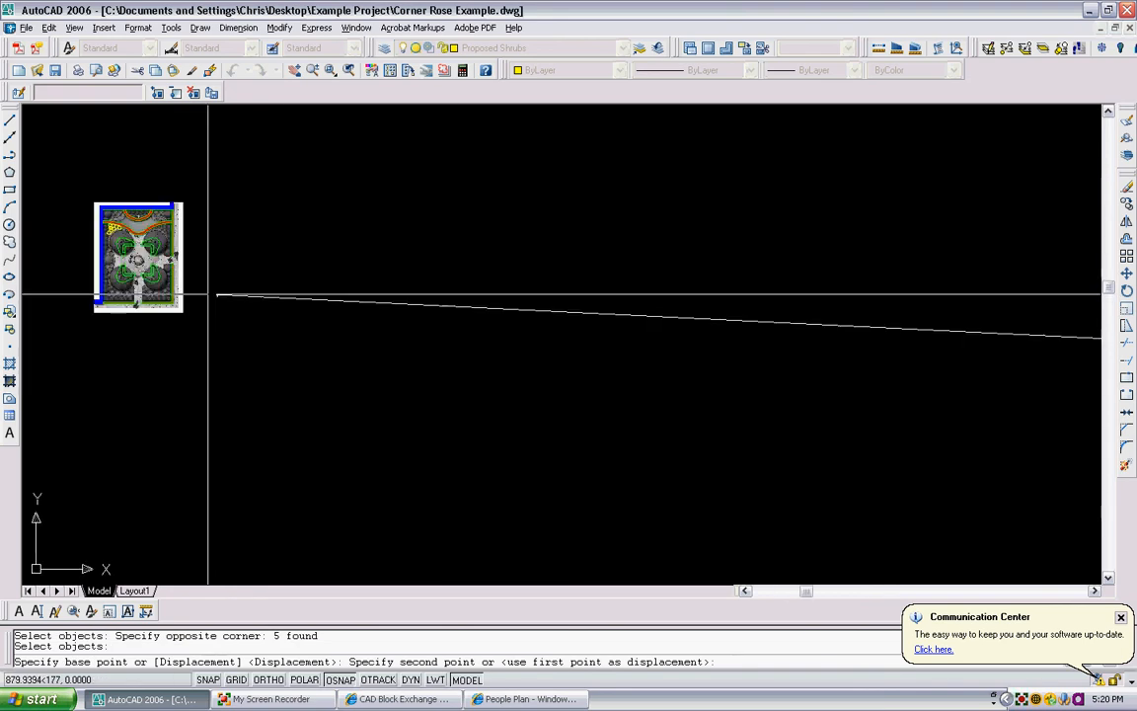
scroll(208, 294, "up", 6)
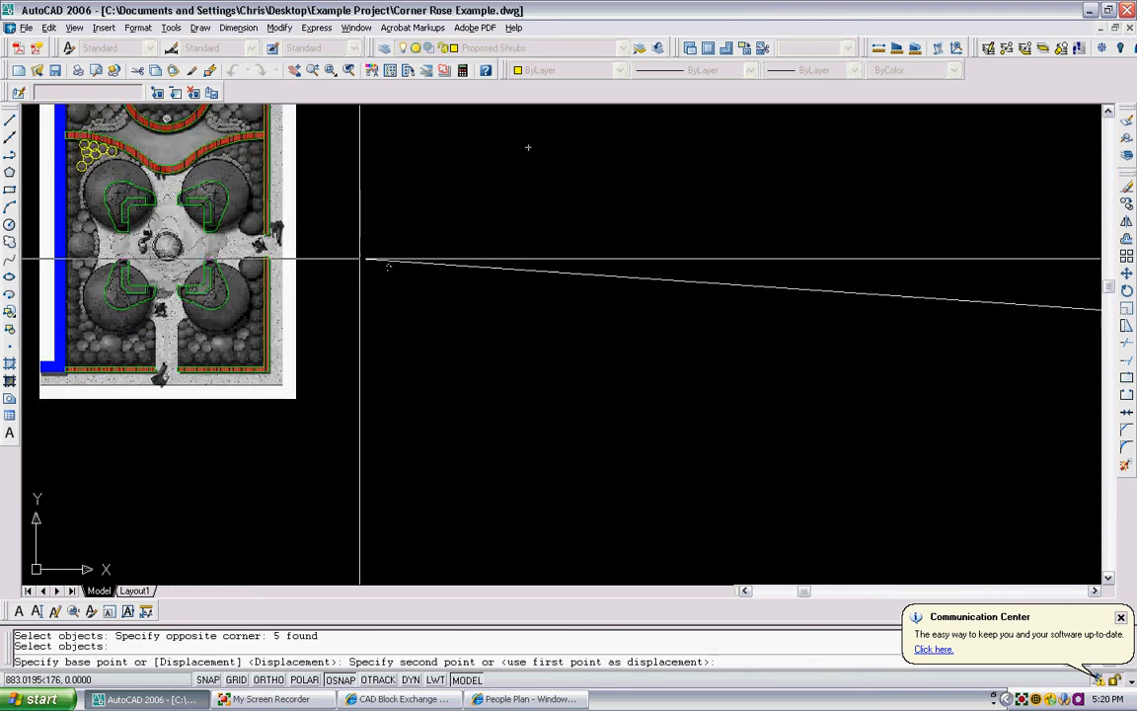
left_click(377, 262)
scroll(357, 271, "up", 5)
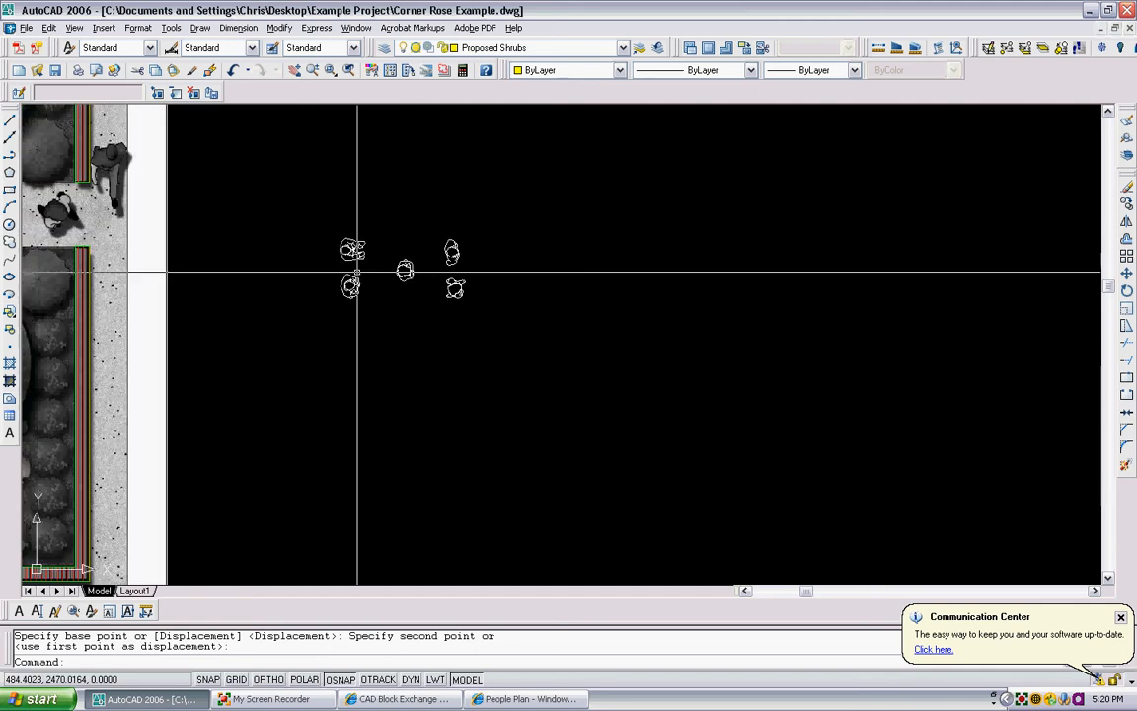
- Move the five people figures to a spot closer to the plan image's edge, beside the side path entrance
middle_click_drag(463, 248, 516, 259)
middle_click_drag(340, 313, 434, 347)
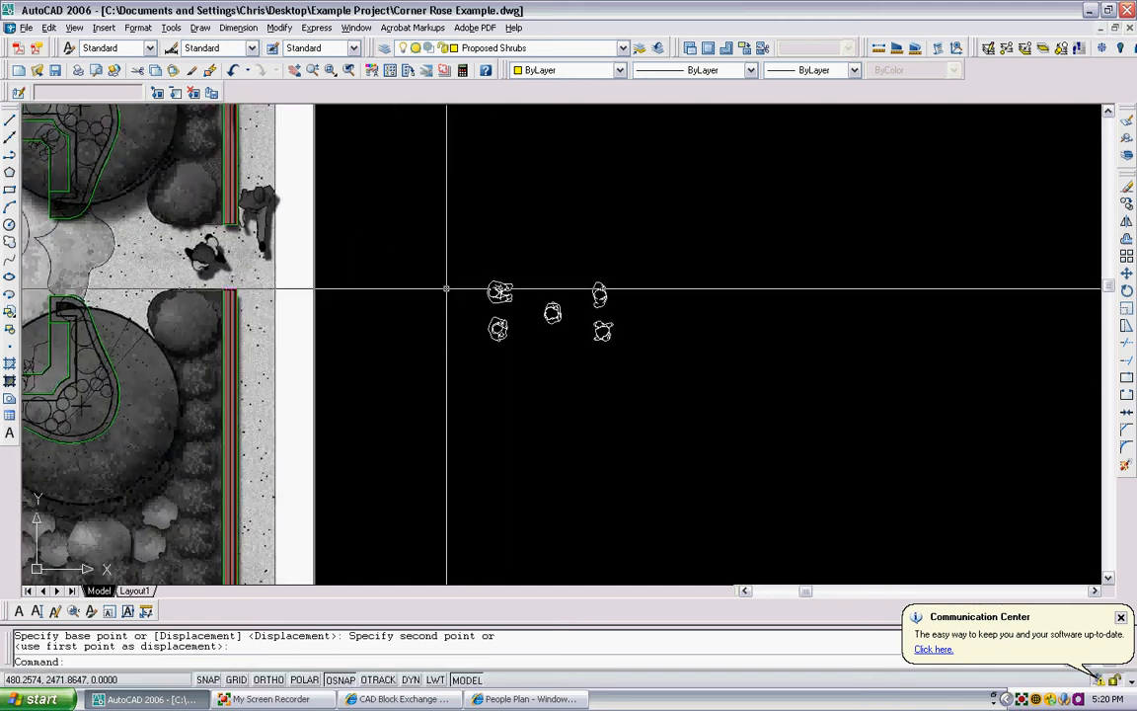
type("m")
key("Return")
left_click(623, 370)
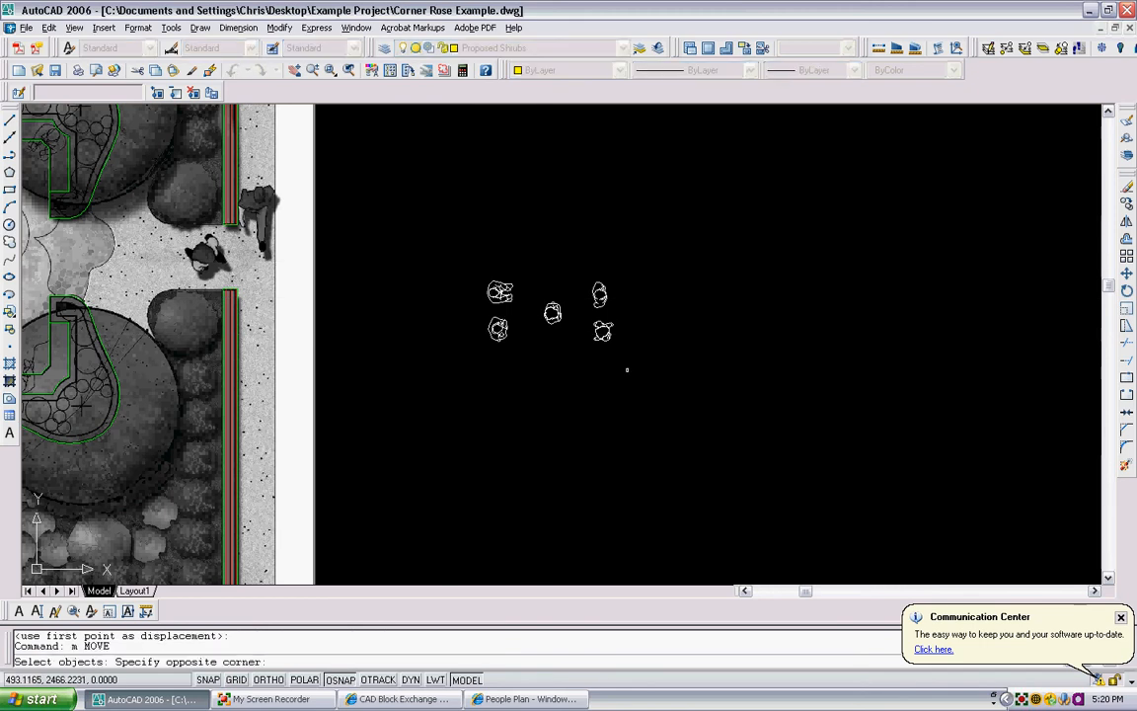
left_click(476, 265)
key("Return")
left_click(555, 217)
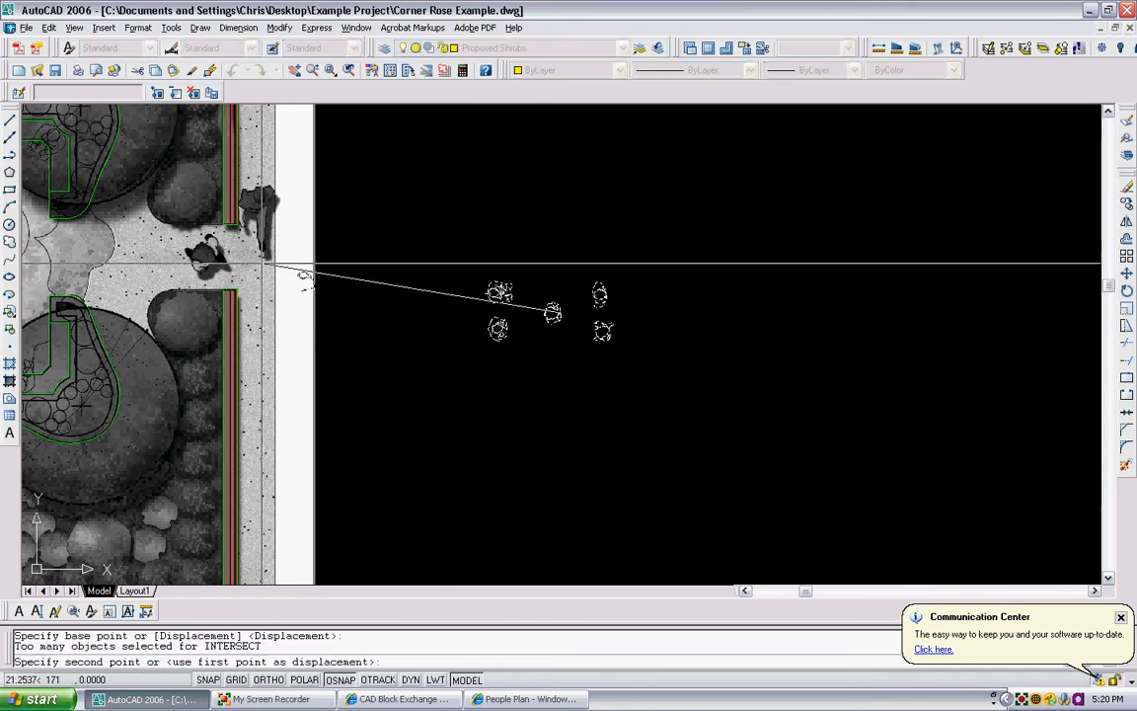
left_click(445, 215)
scroll(445, 215, "up", 4)
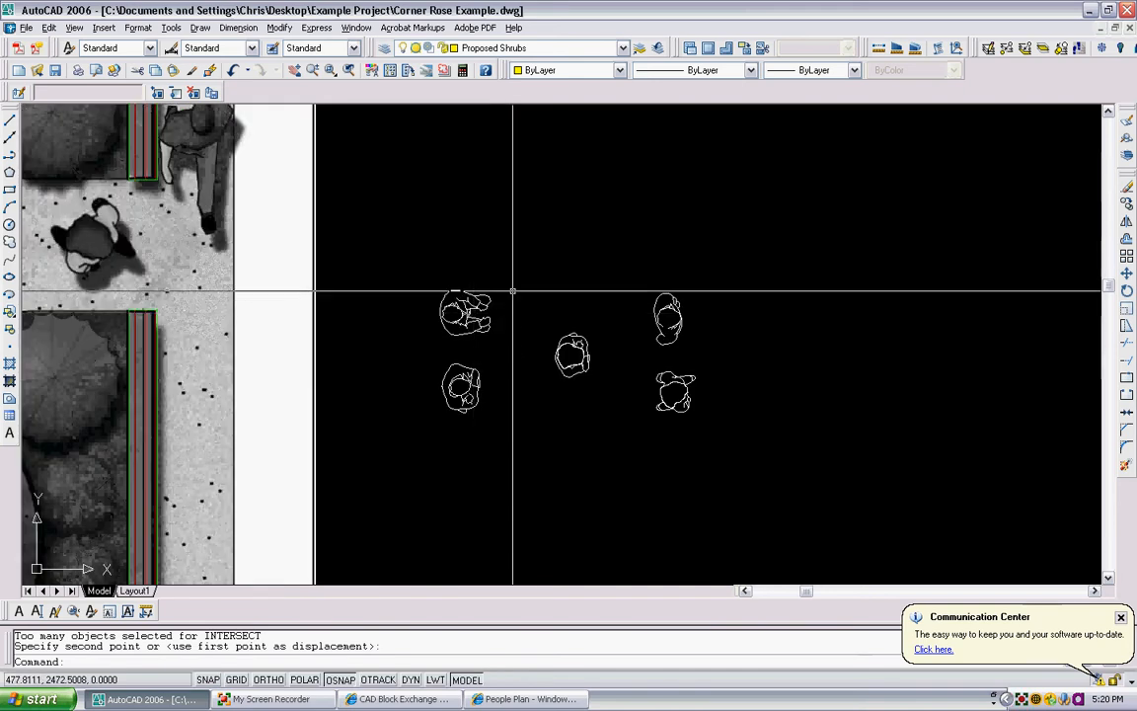
type("sc")
key("Return")
left_click(743, 464)
left_click(424, 226)
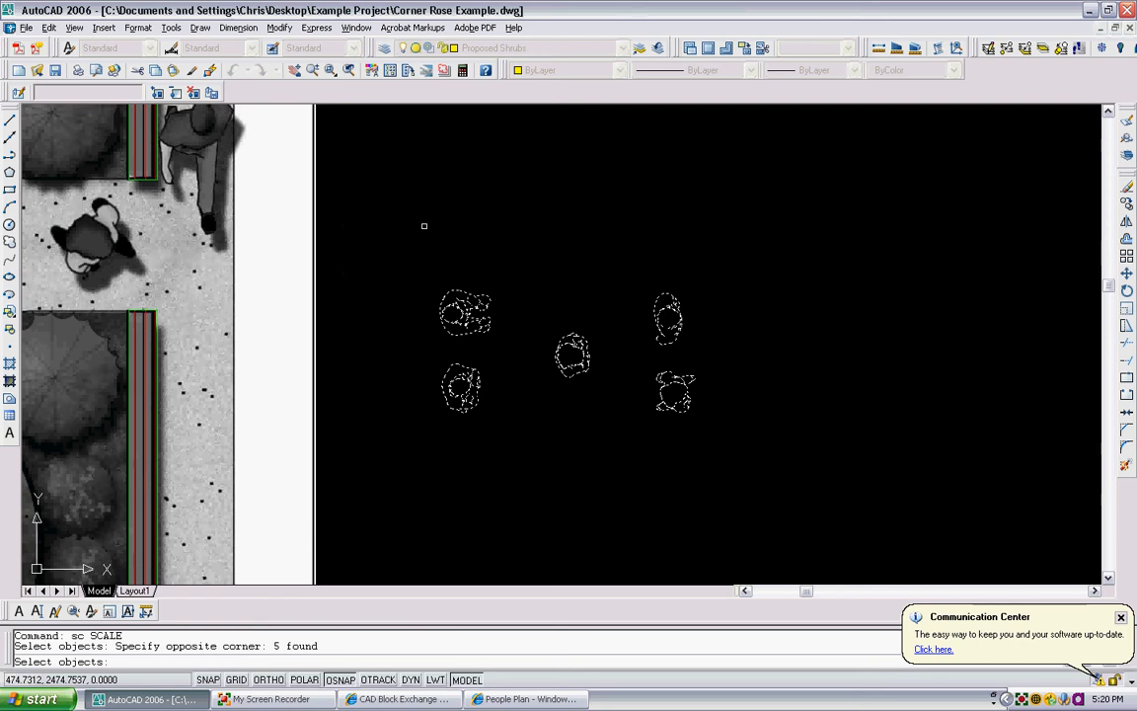
key("Escape")
key("Escape")
- Compare the size of the five scaled people figures with the people drawn in the plan image
scroll(452, 312, "up", 5)
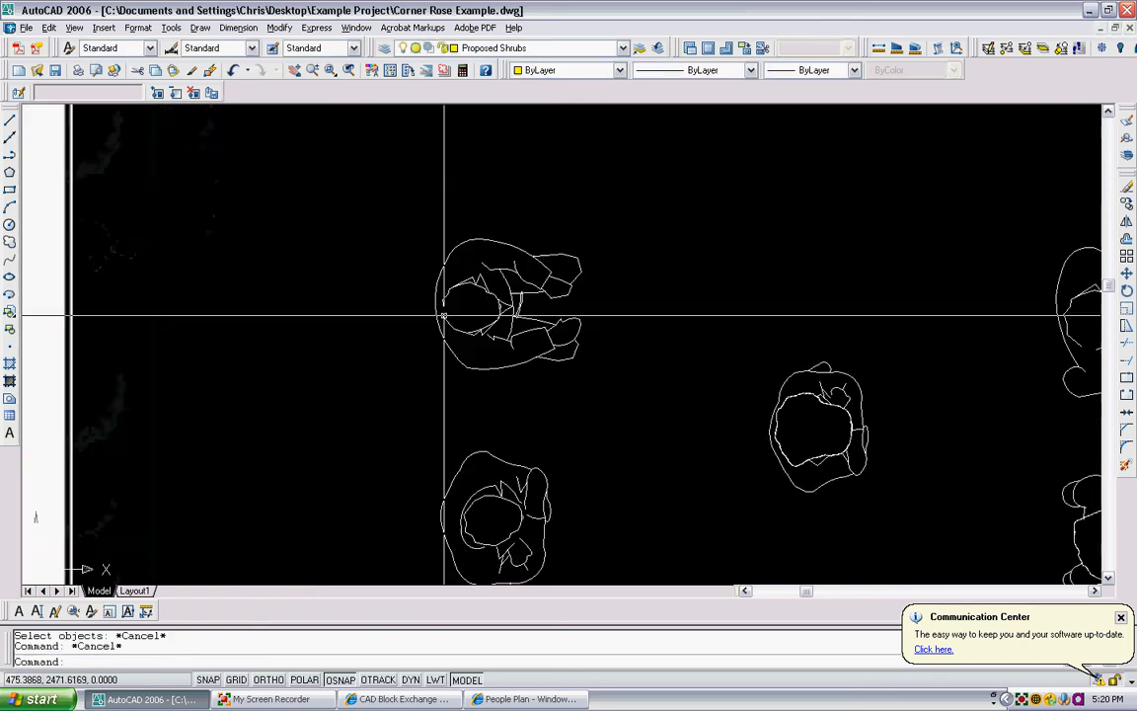
scroll(468, 281, "down", 4)
scroll(471, 290, "down", 5)
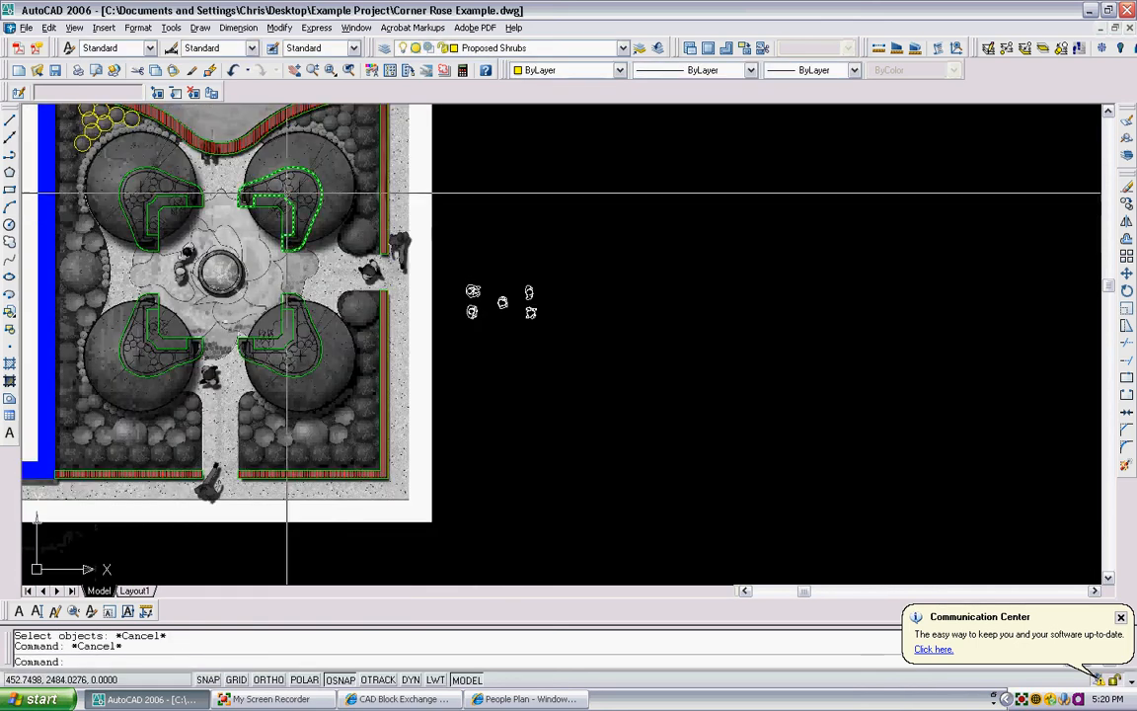
scroll(459, 285, "up", 3)
scroll(248, 273, "down", 2)
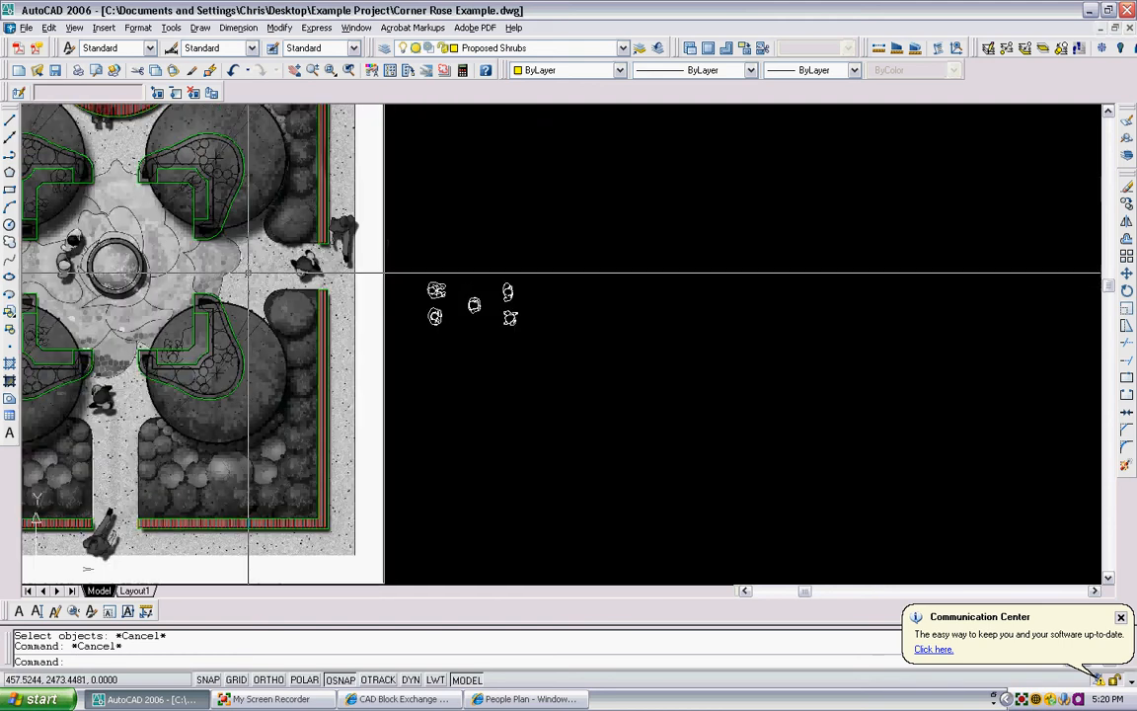
middle_click_drag(248, 273, 378, 268)
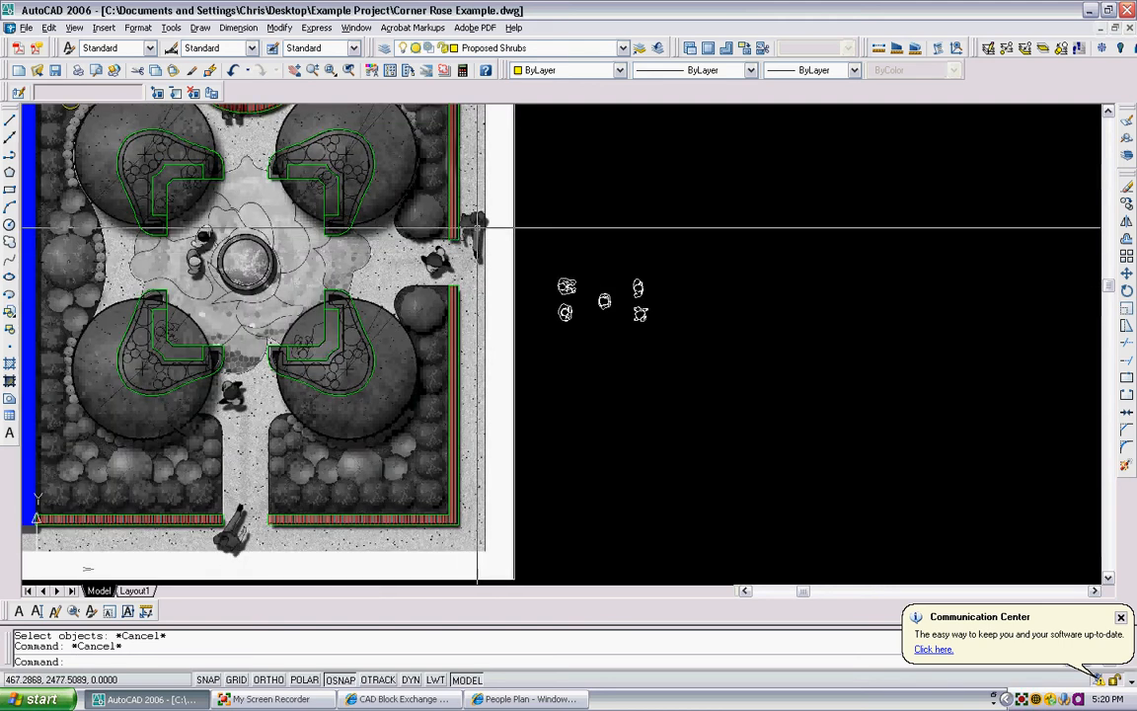
scroll(604, 304, "up", 1)
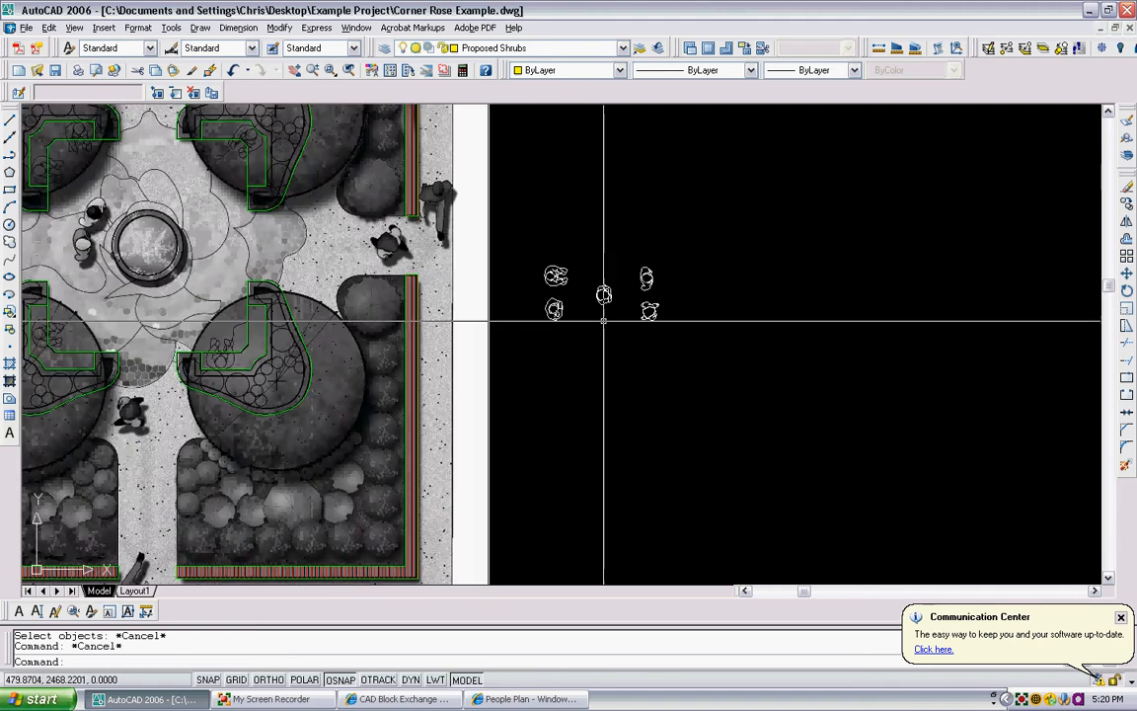
scroll(598, 318, "down", 1)
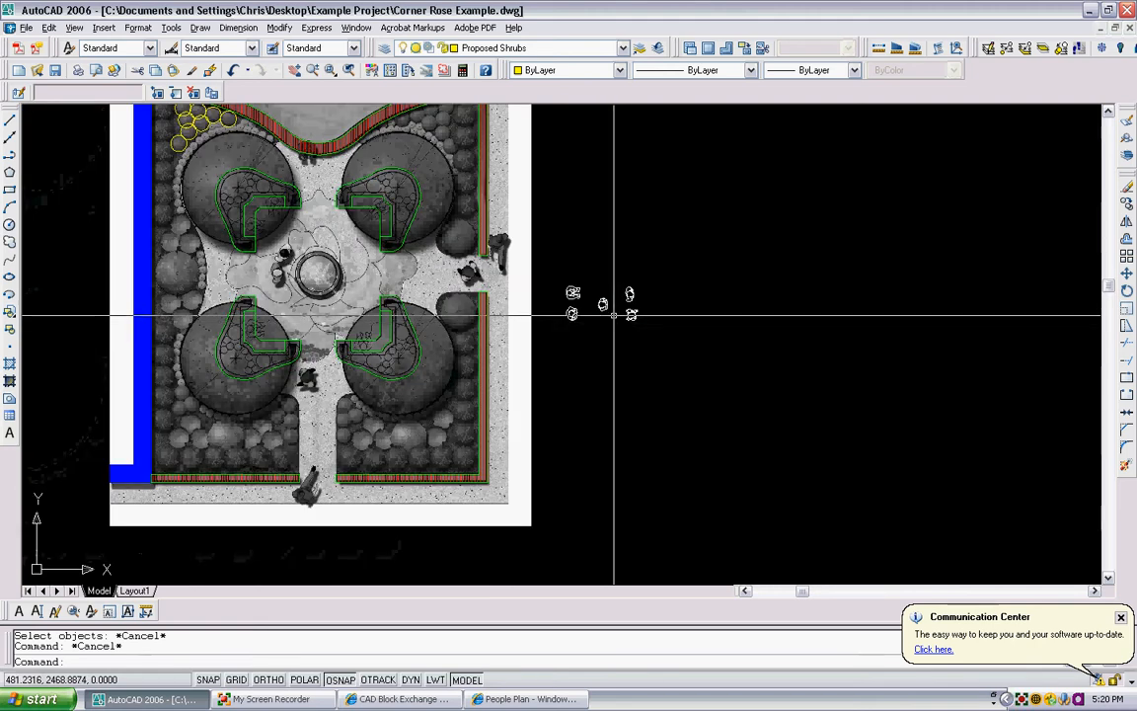
- Erase all five people figures beside the plan image
left_click(653, 364)
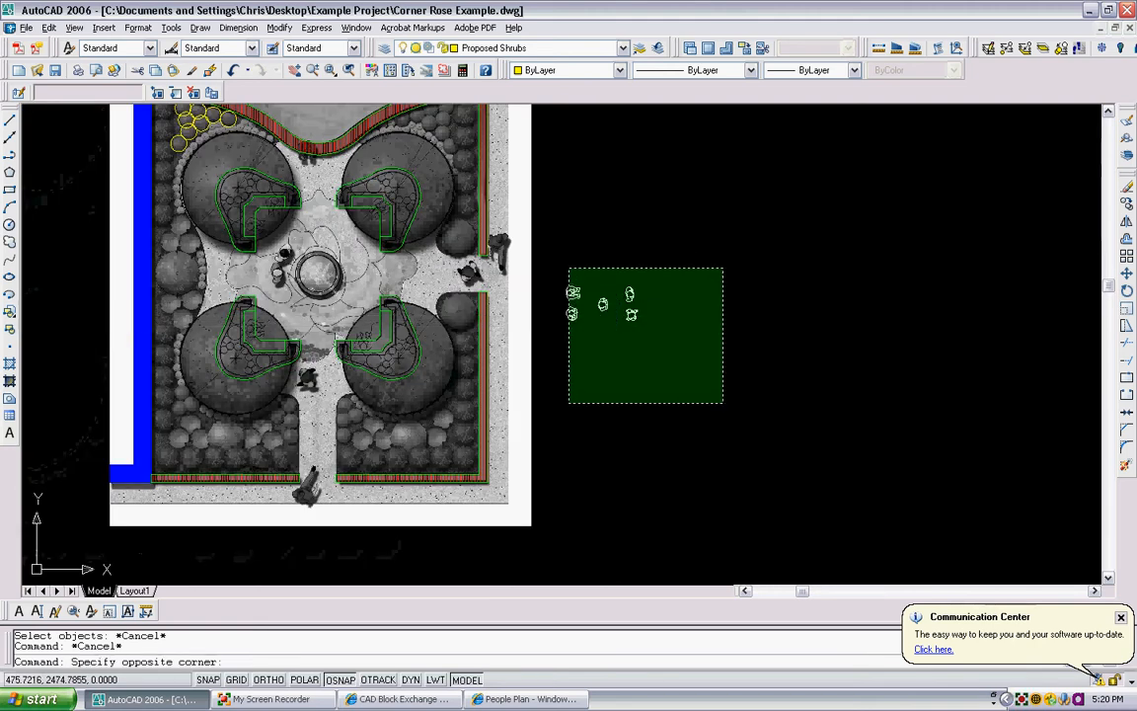
left_click(569, 268)
key("Delete")
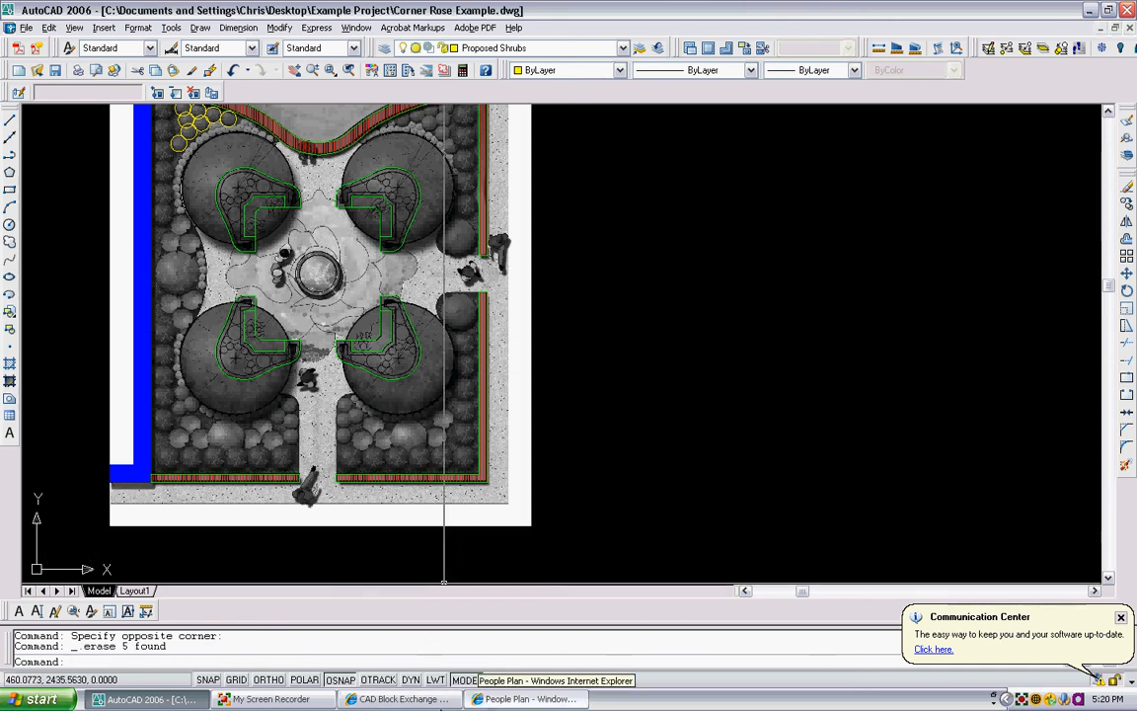
- Close the People Plan download window and switch to the CAD Block Exchange Network page in Internet Explorer
left_click(508, 700)
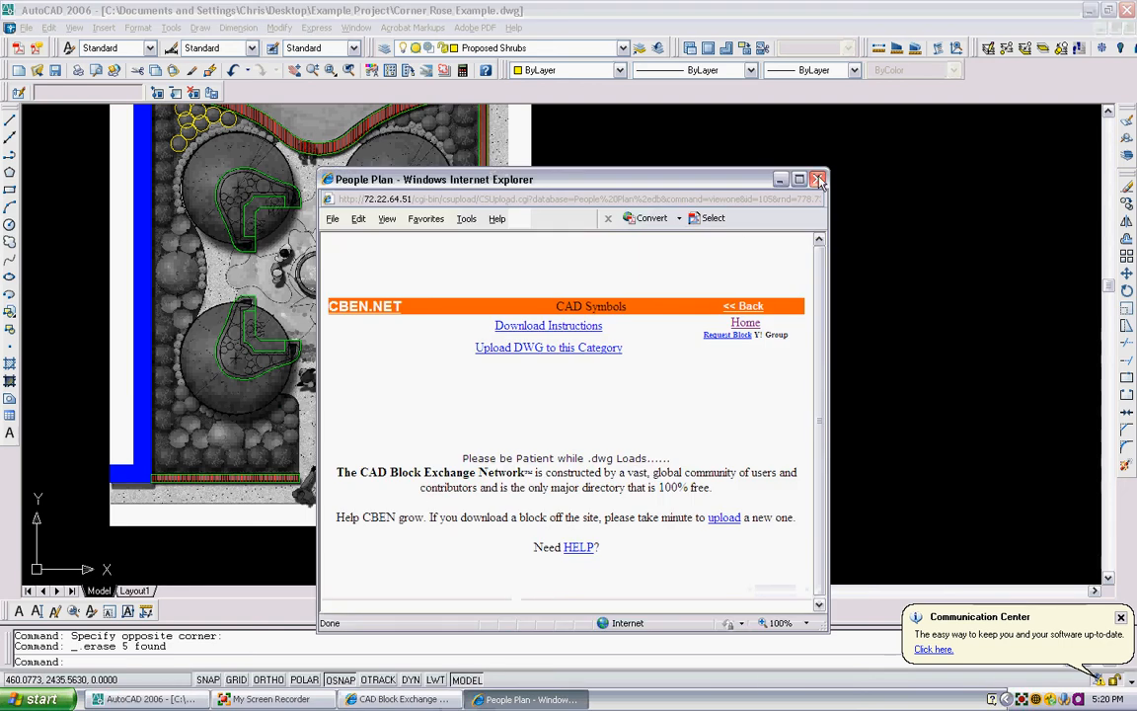
left_click(817, 182)
left_click(398, 699)
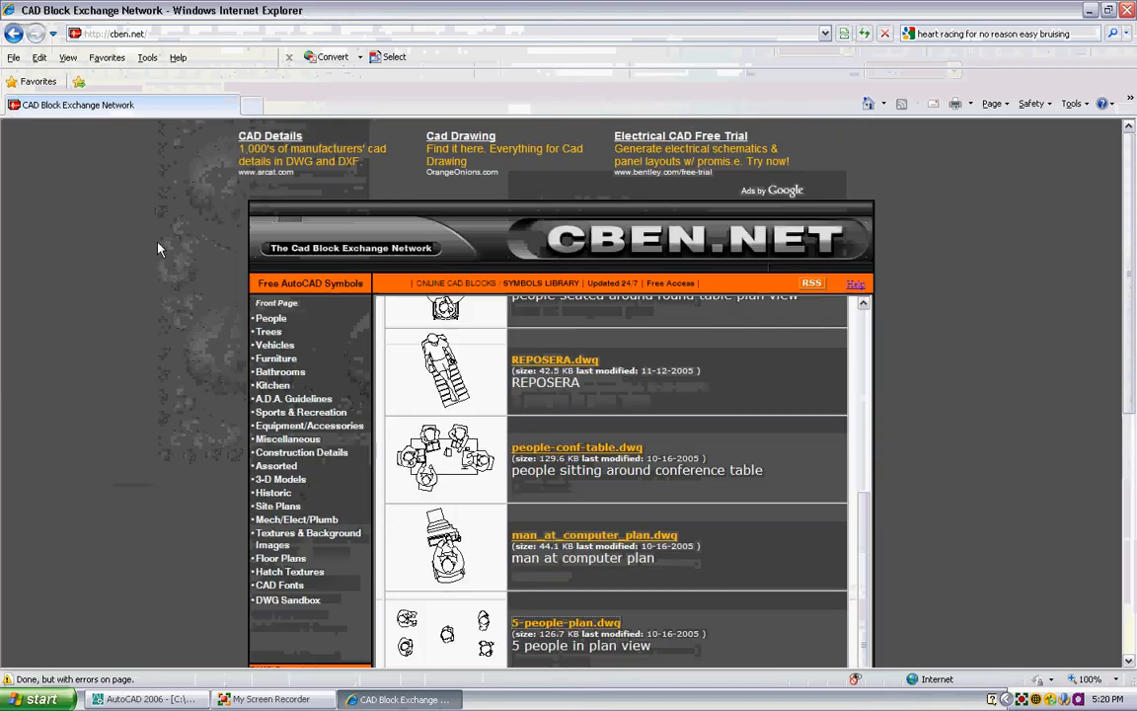
- Open the plan-view blocks in the Trees category and advance to the next group of result pages
left_click(262, 333)
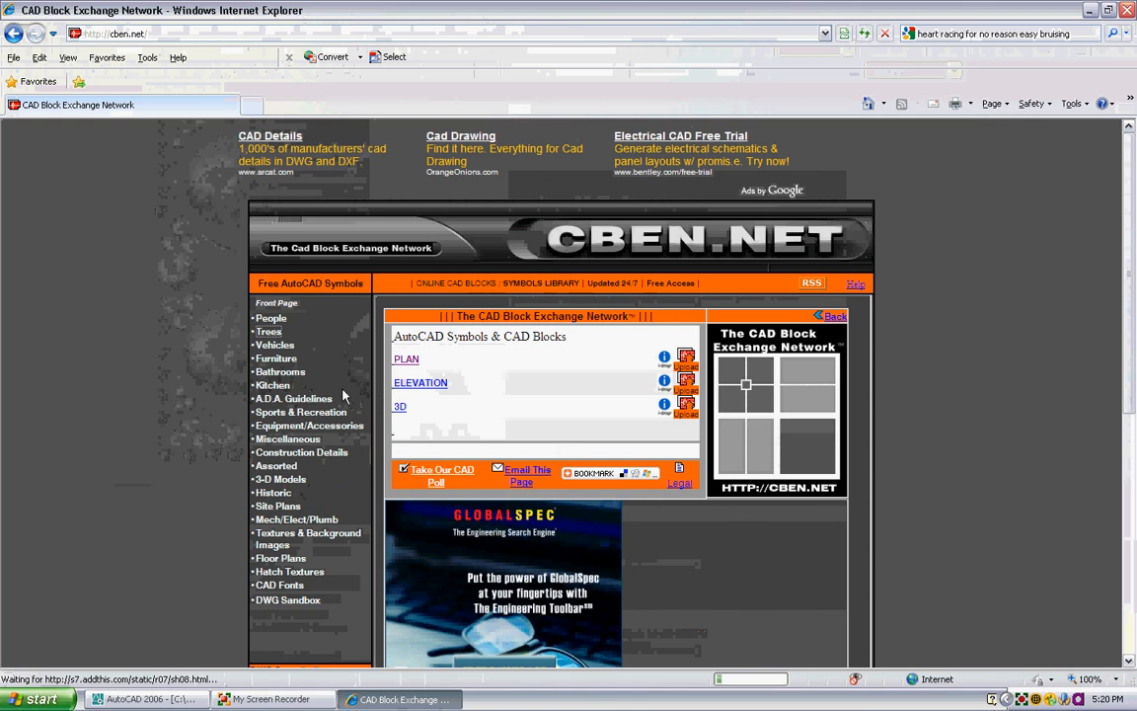
left_click(406, 359)
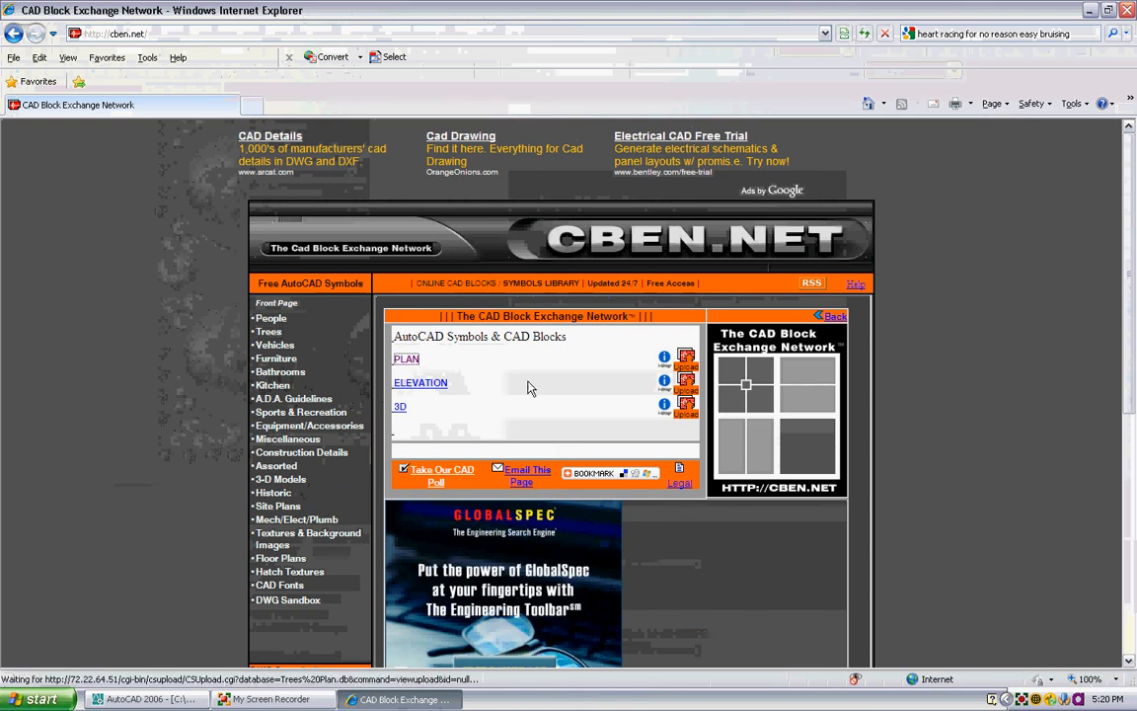
scroll(671, 365, "down", 5)
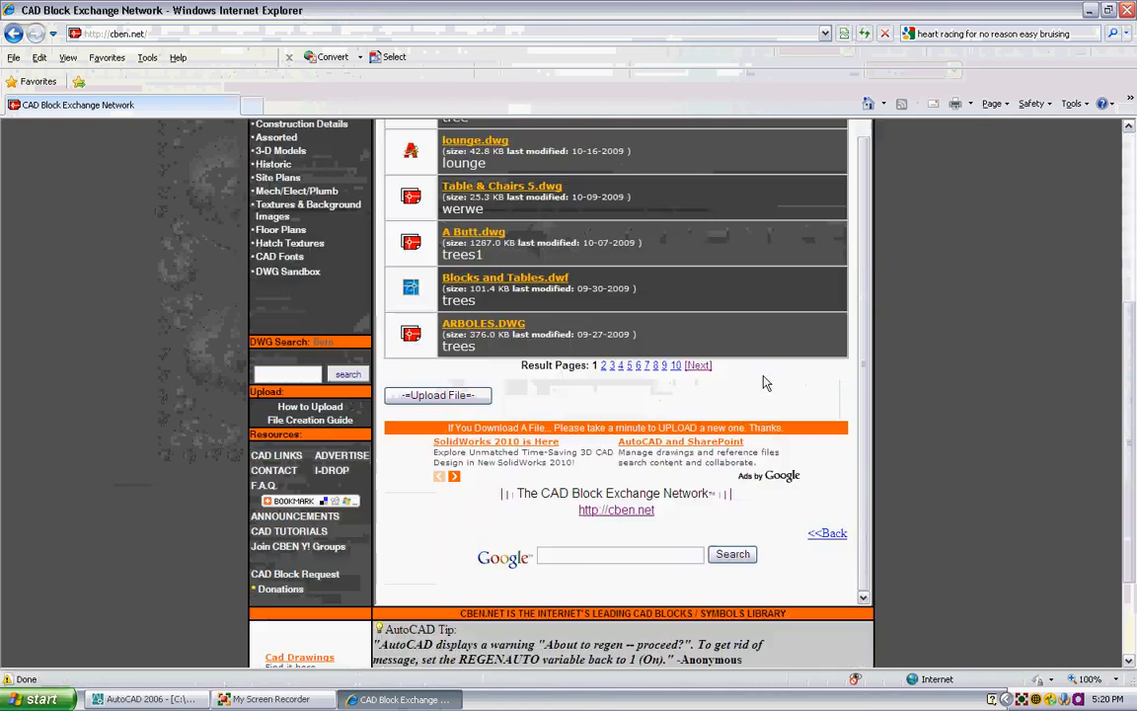
left_click(699, 367)
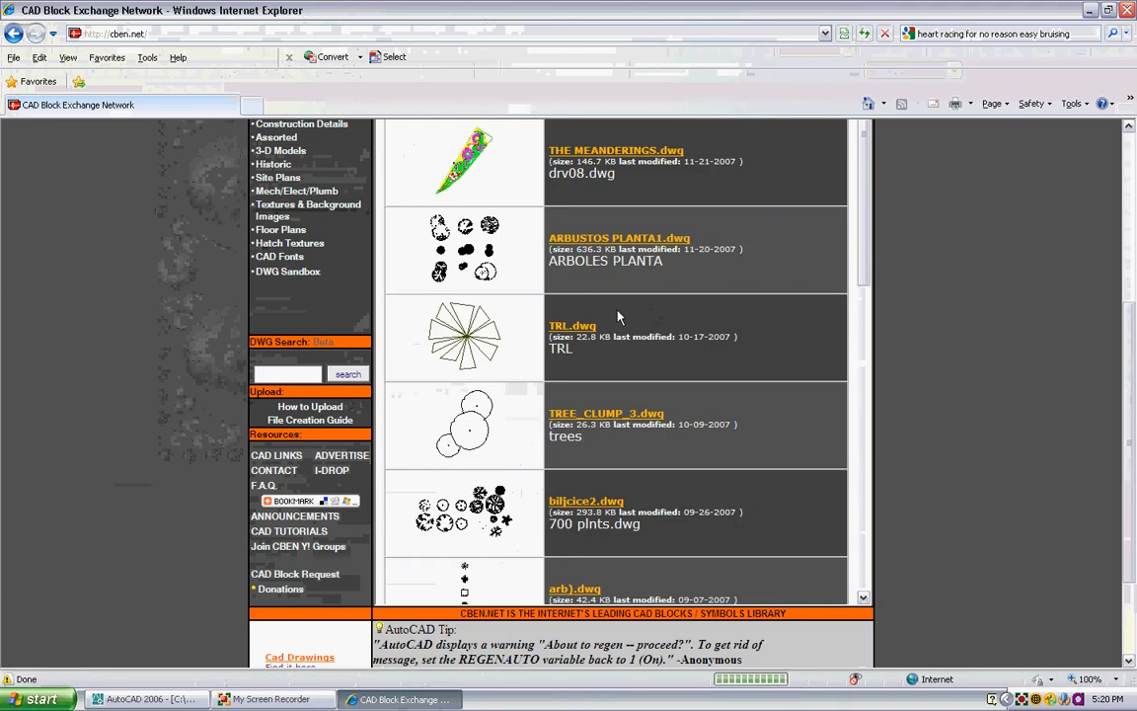
- Look through the listed tree plan blocks, go on to the following group of results, and examine its previews
scroll(541, 336, "down", 5)
scroll(592, 355, "down", 5)
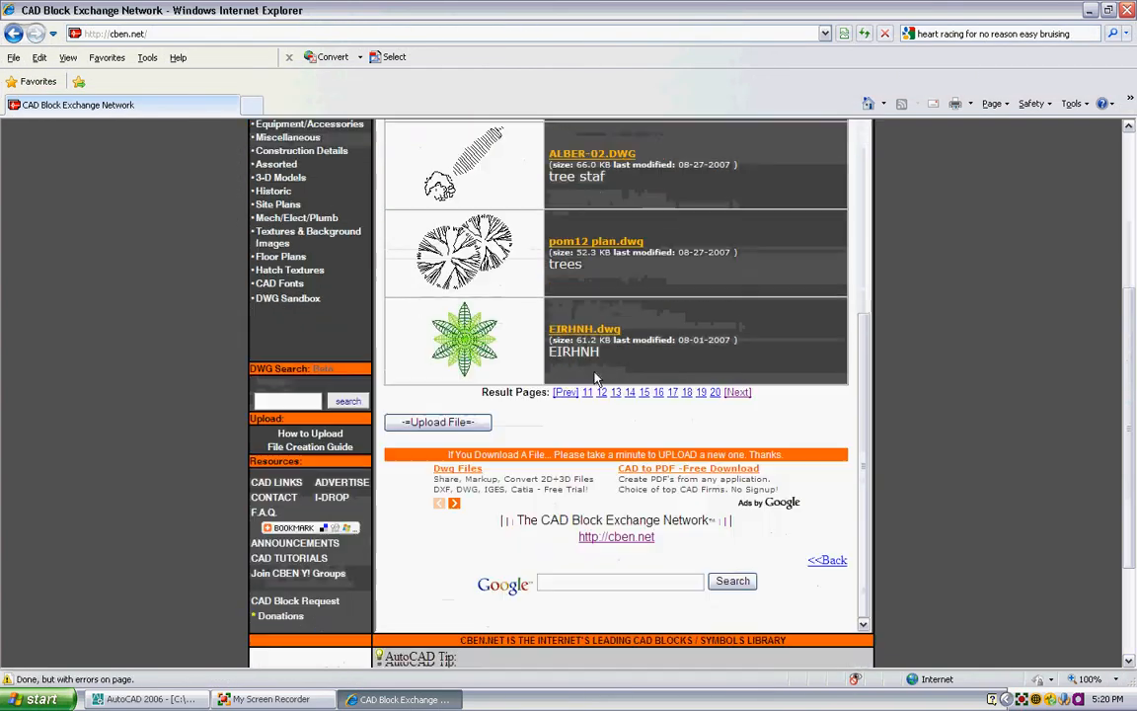
left_click(737, 365)
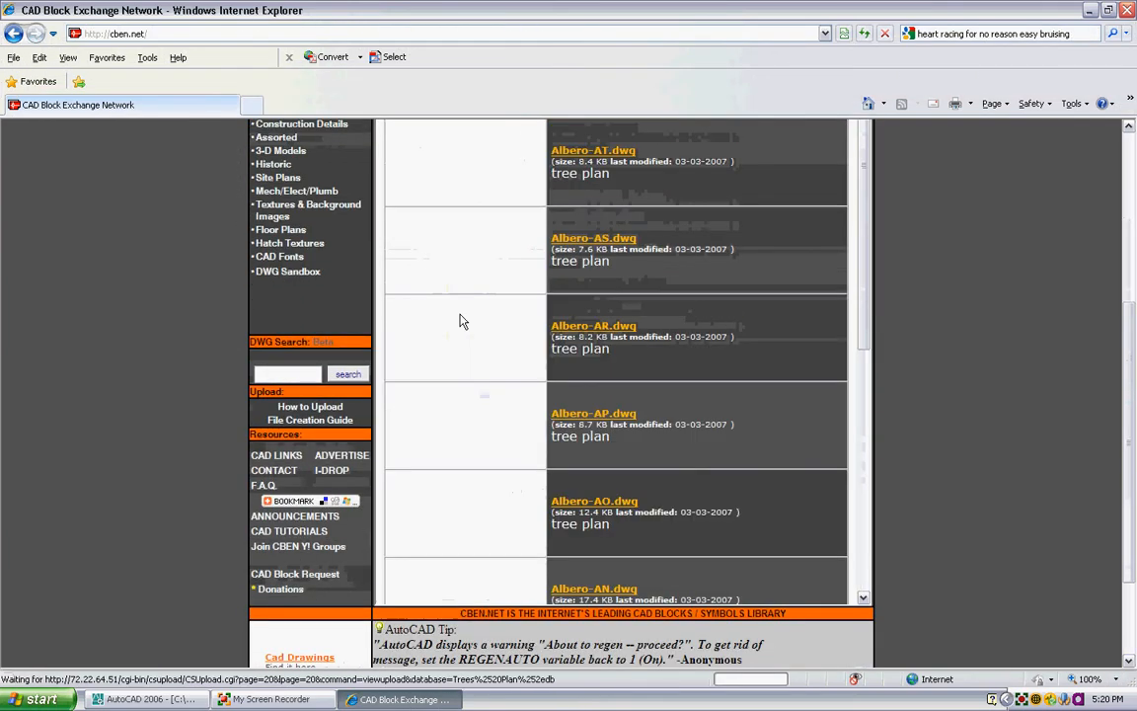
scroll(472, 311, "up", 5)
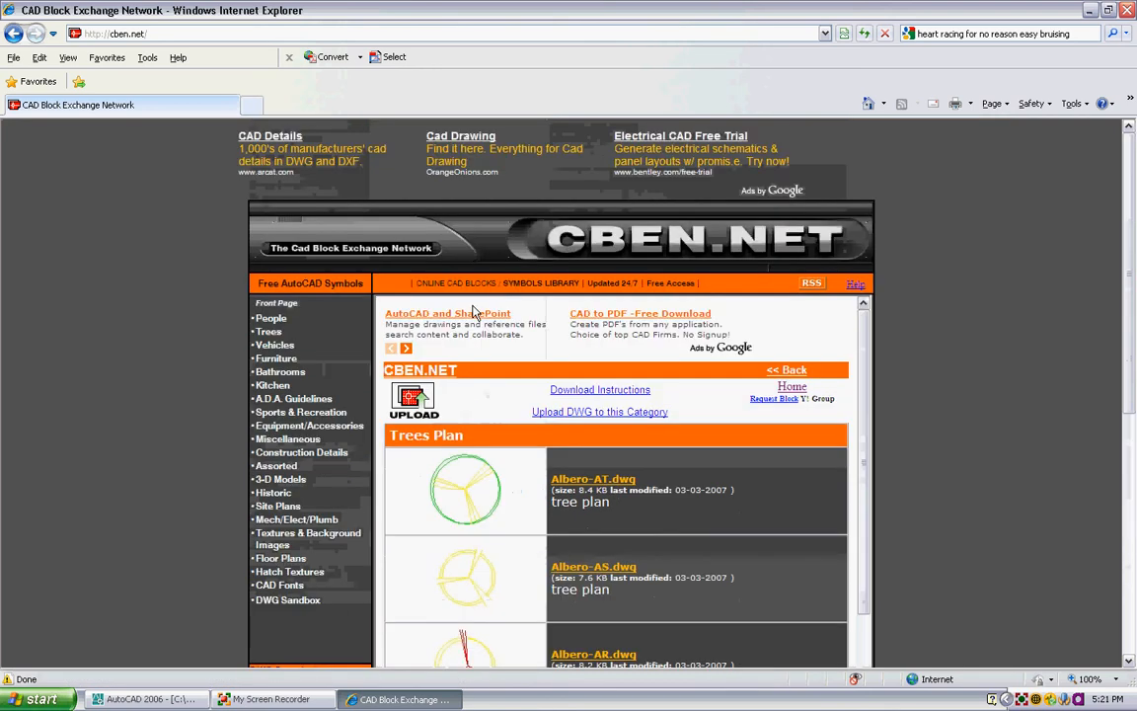
scroll(493, 315, "down", 10)
scroll(512, 326, "up", 5)
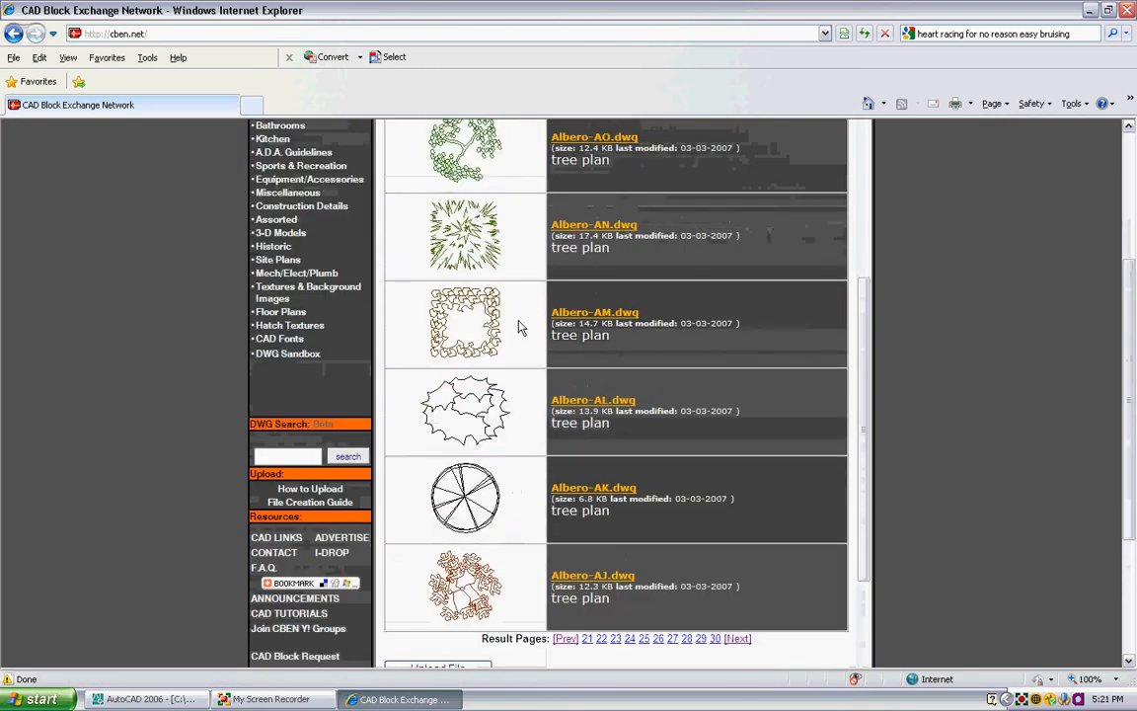
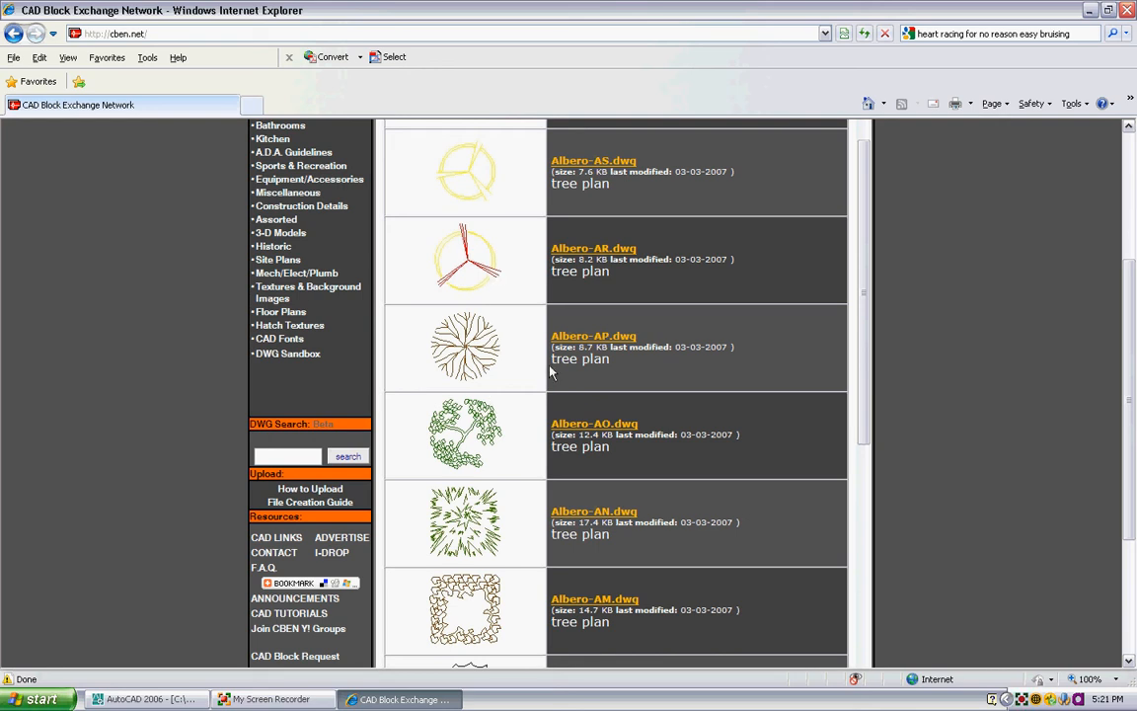
- Look through the remaining tree plan block previews, advancing through the next two groups of result pages
scroll(549, 371, "down", 2)
scroll(550, 372, "down", 6)
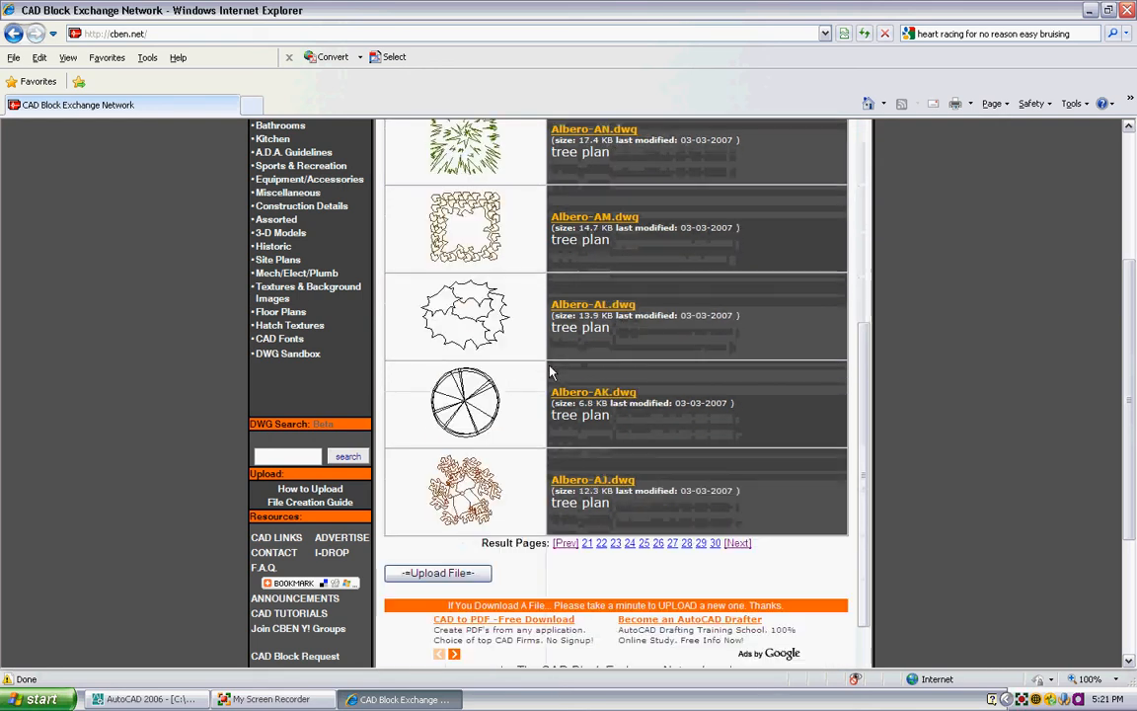
left_click(737, 543)
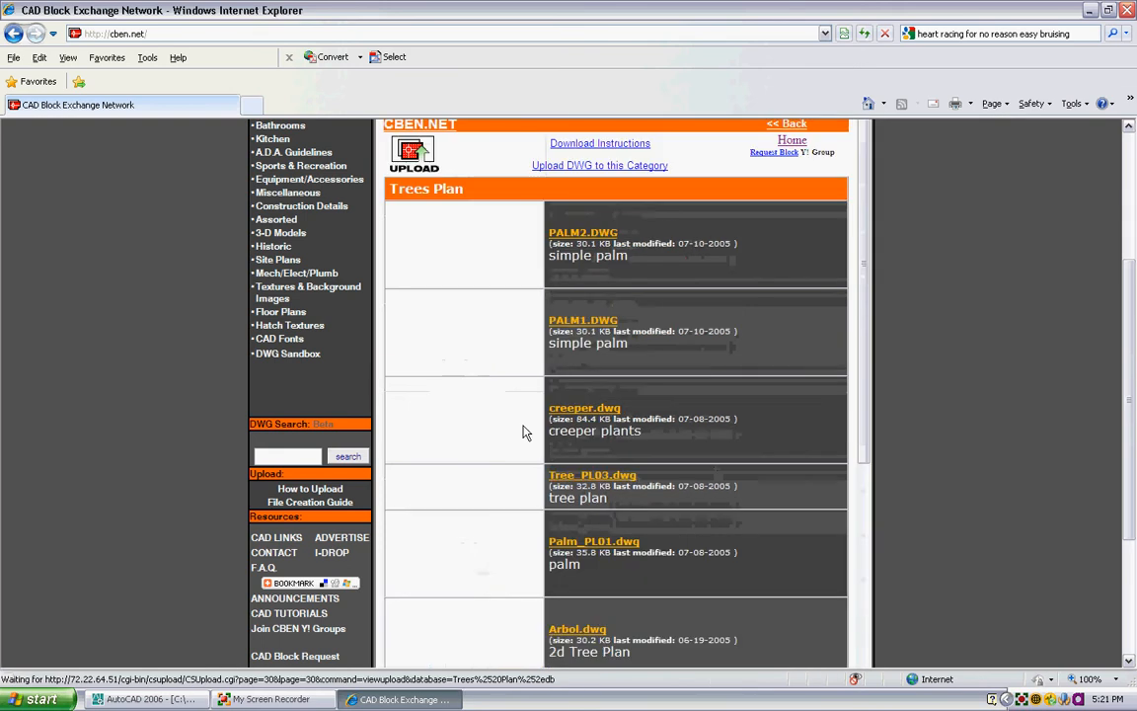
scroll(523, 427, "down", 6)
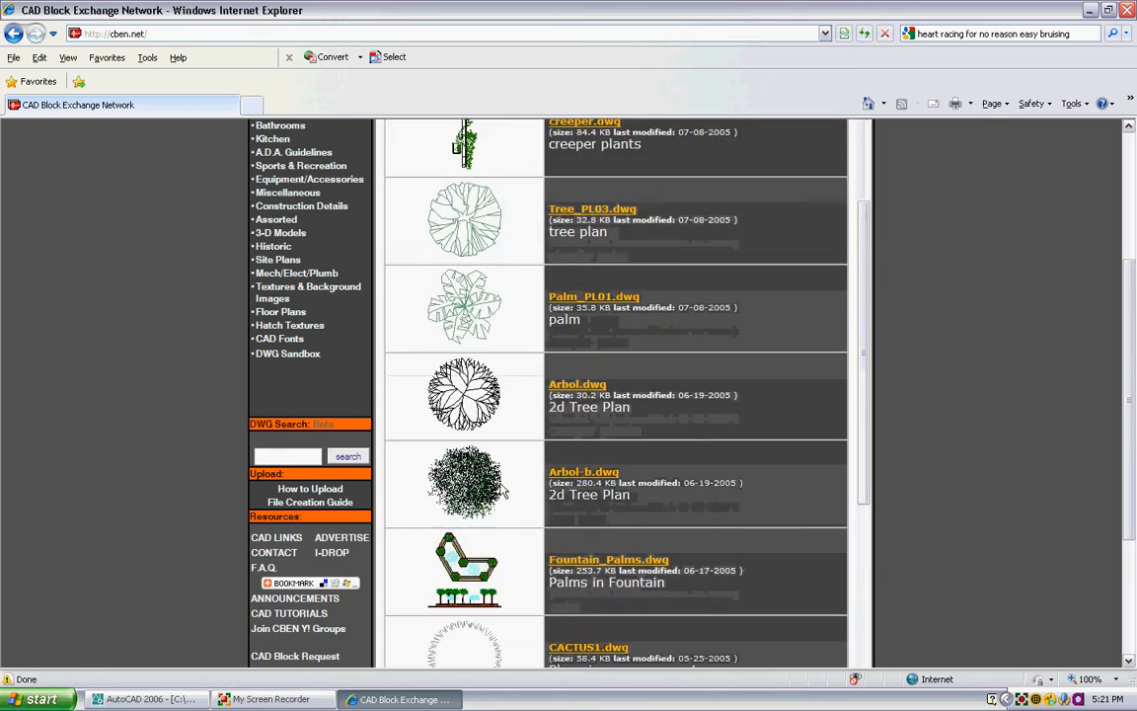
scroll(503, 484, "down", 4)
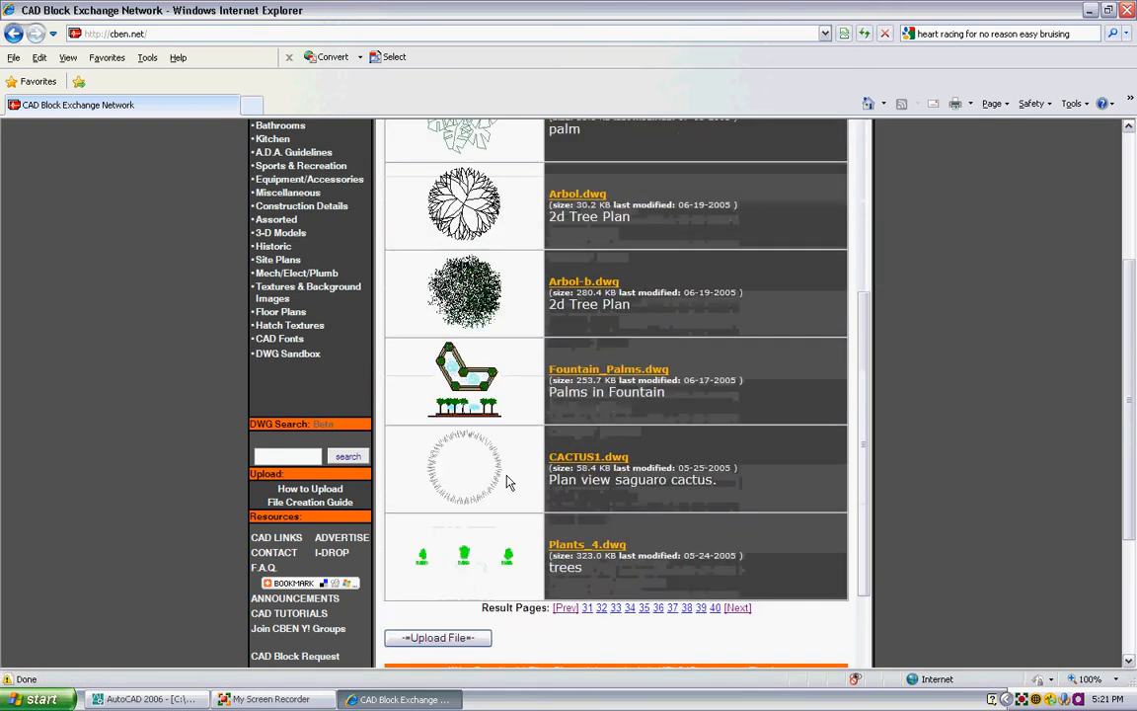
left_click(744, 612)
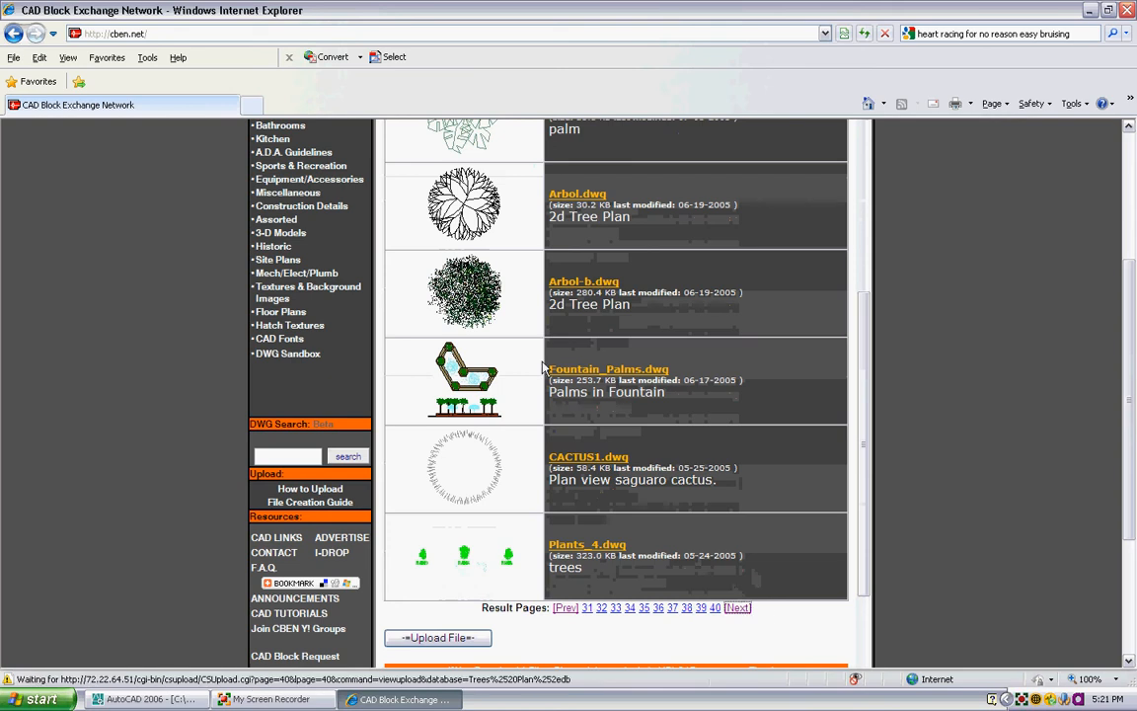
- Download the 700plnts.dwg tree block file, allowing the blocked download, and open it in AutoCAD
scroll(540, 326, "down", 2)
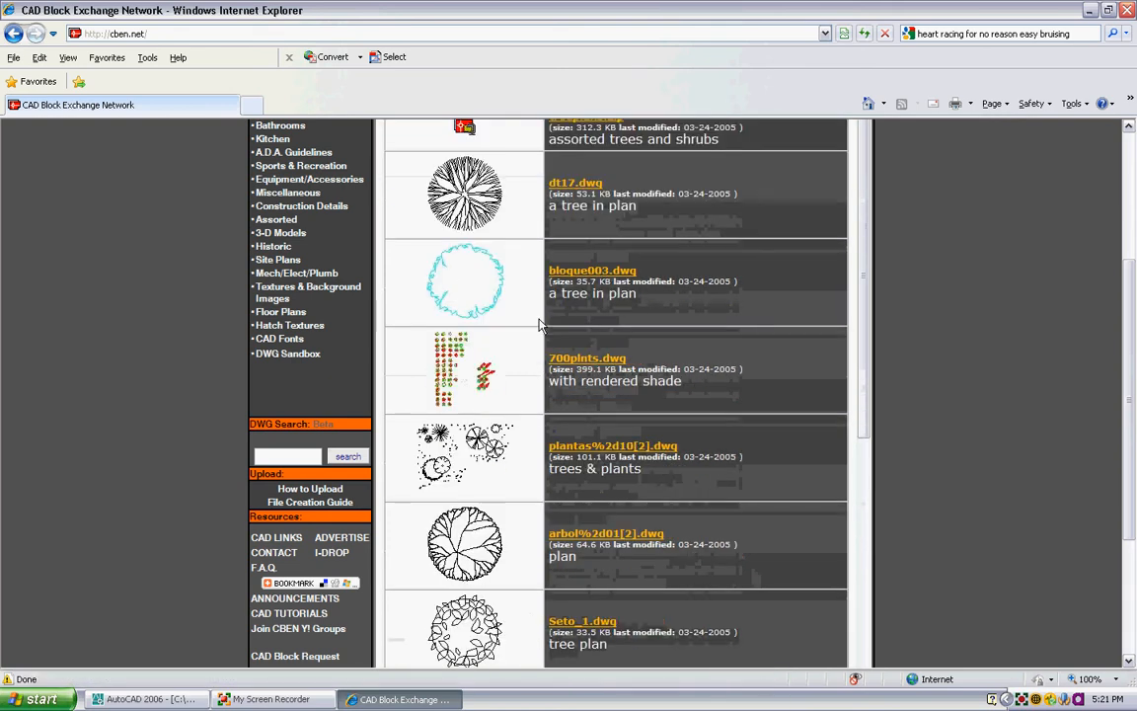
left_click(460, 373)
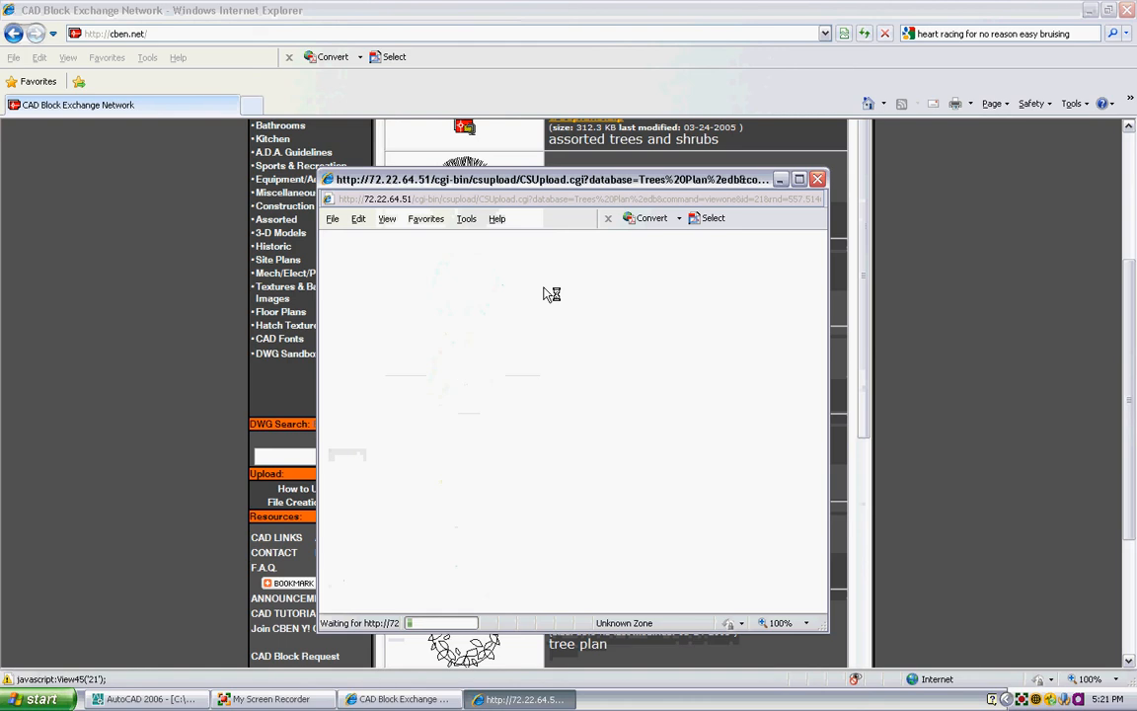
left_click(585, 244)
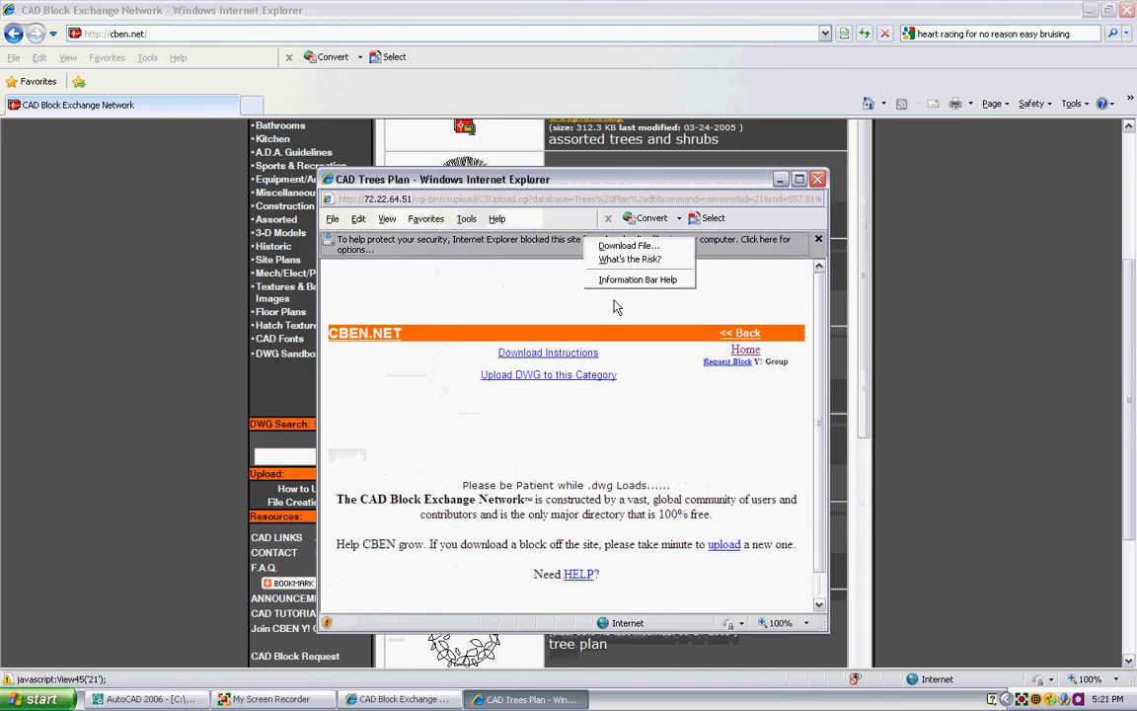
left_click(577, 233)
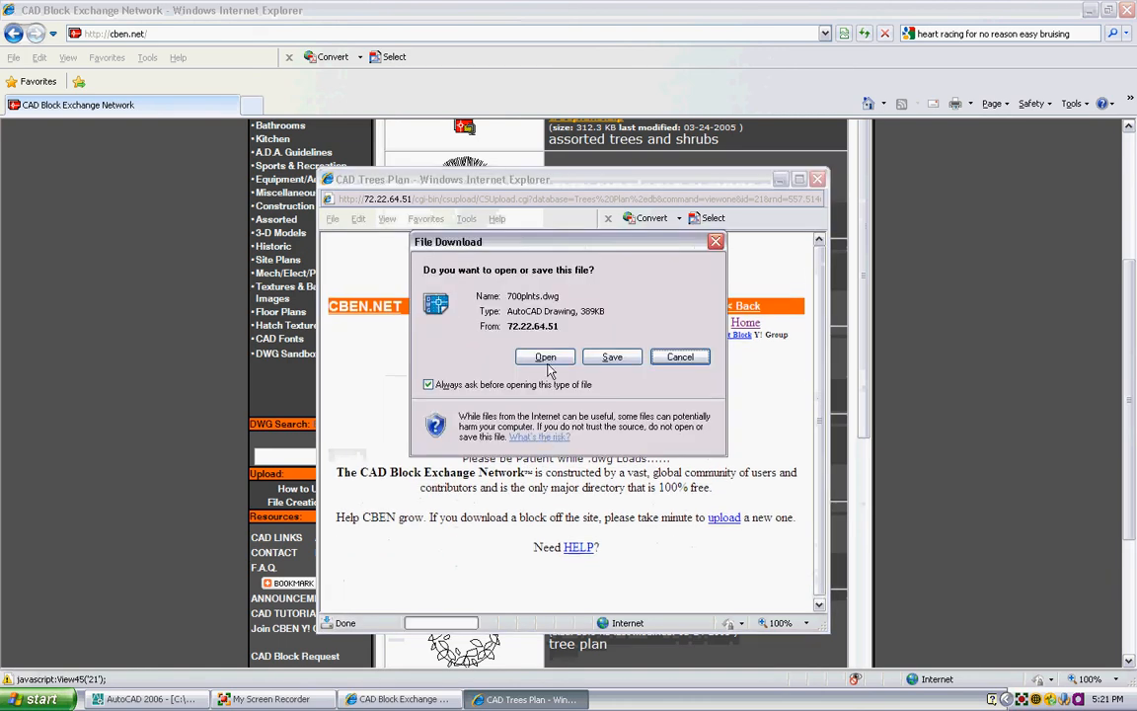
left_click(544, 356)
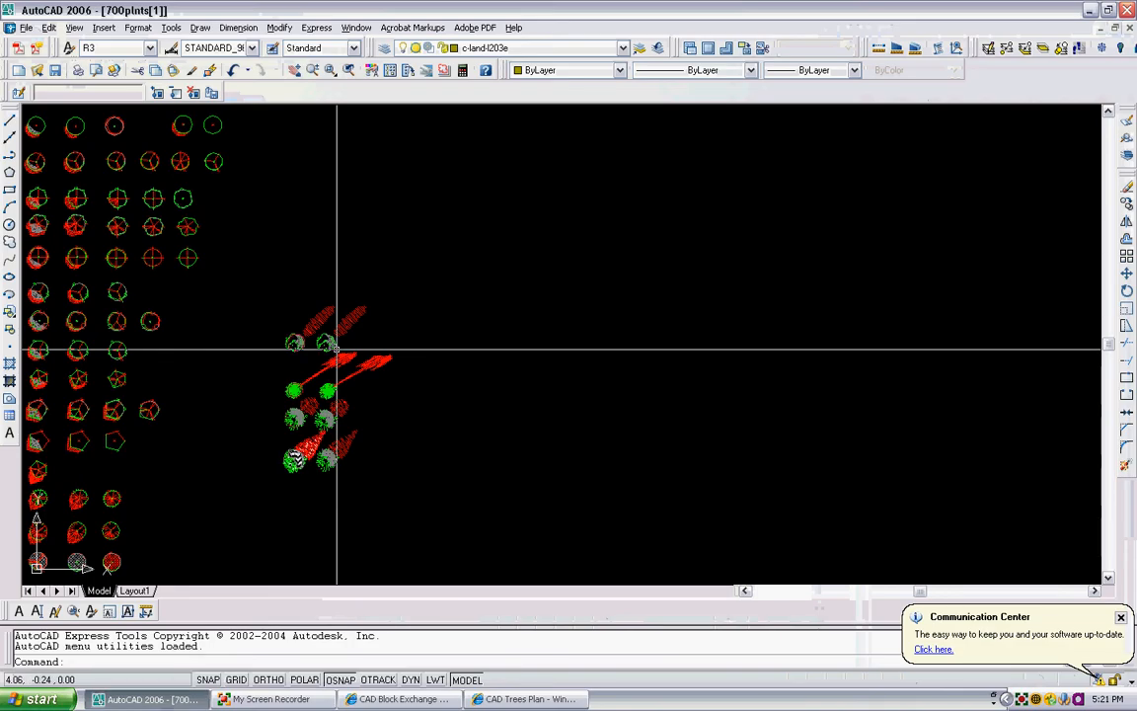
- Examine the rows of plan tree symbols in 700plnts, comparing the hatched and shadowed variants with the plain ones
middle_click_drag(336, 348, 665, 366)
scroll(428, 237, "up", 9)
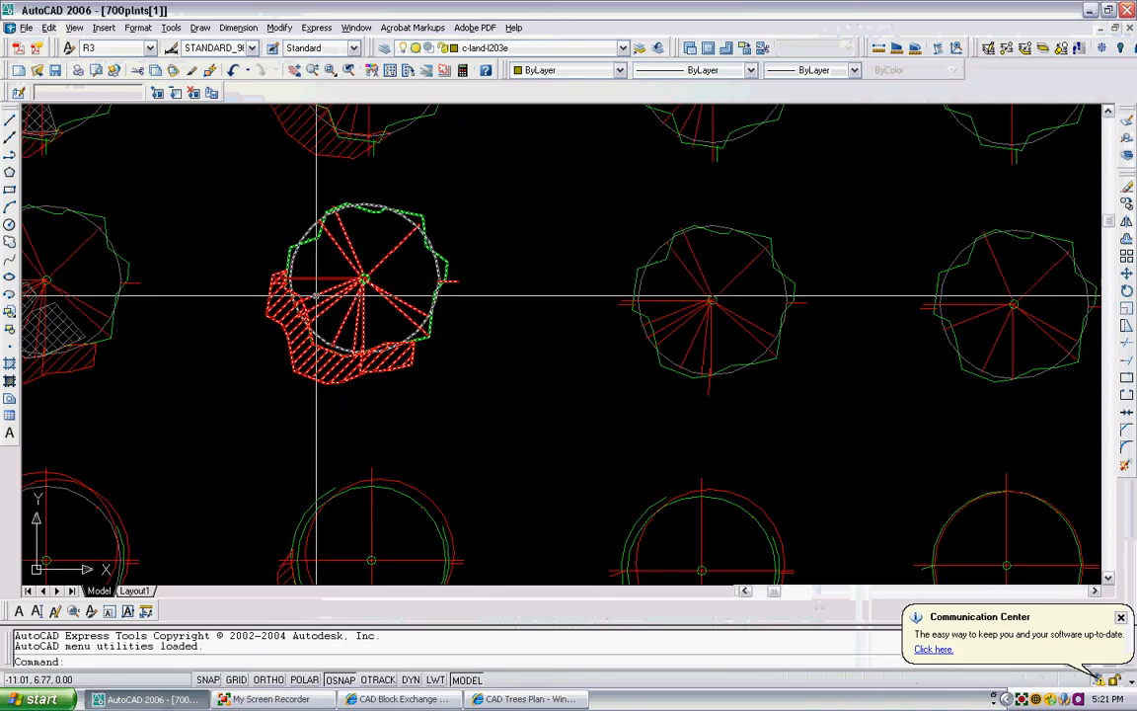
scroll(296, 287, "down", 5)
scroll(291, 306, "down", 5)
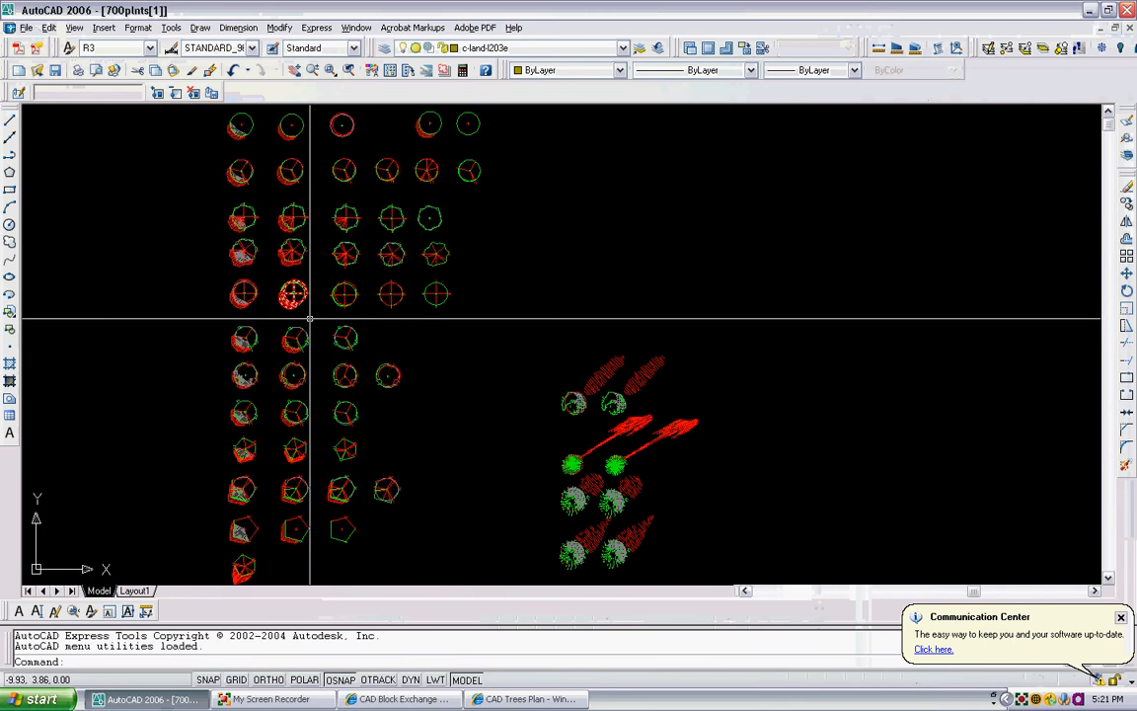
scroll(344, 422, "up", 4)
scroll(344, 409, "up", 3)
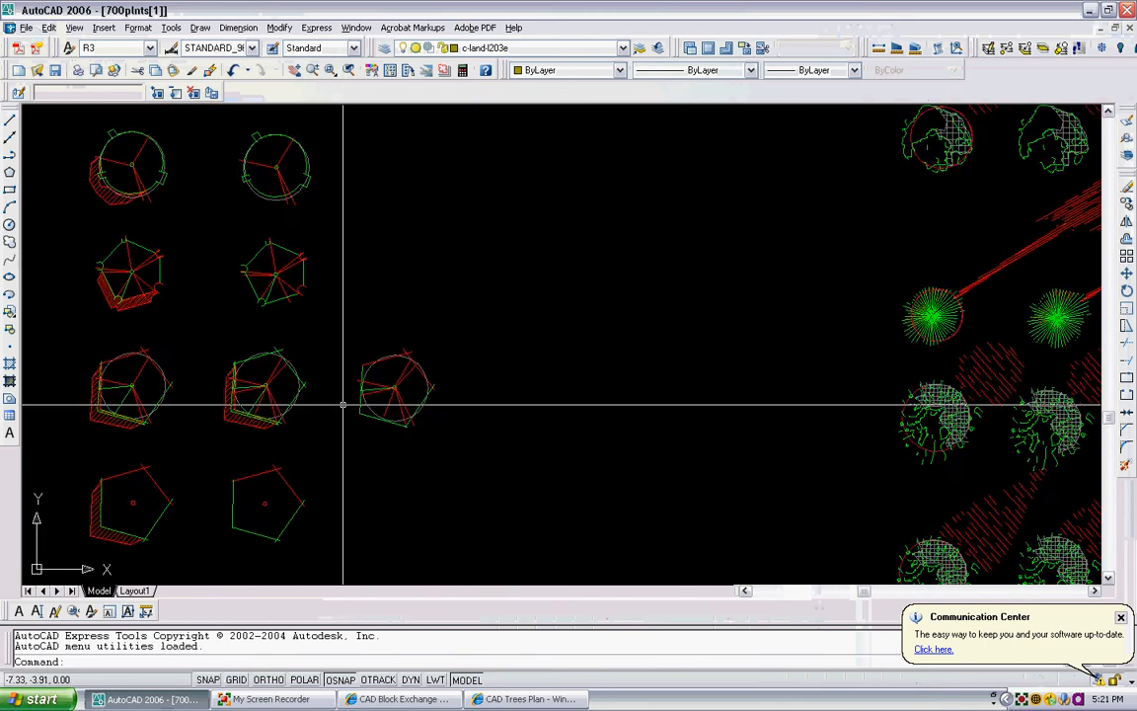
scroll(342, 404, "down", 2)
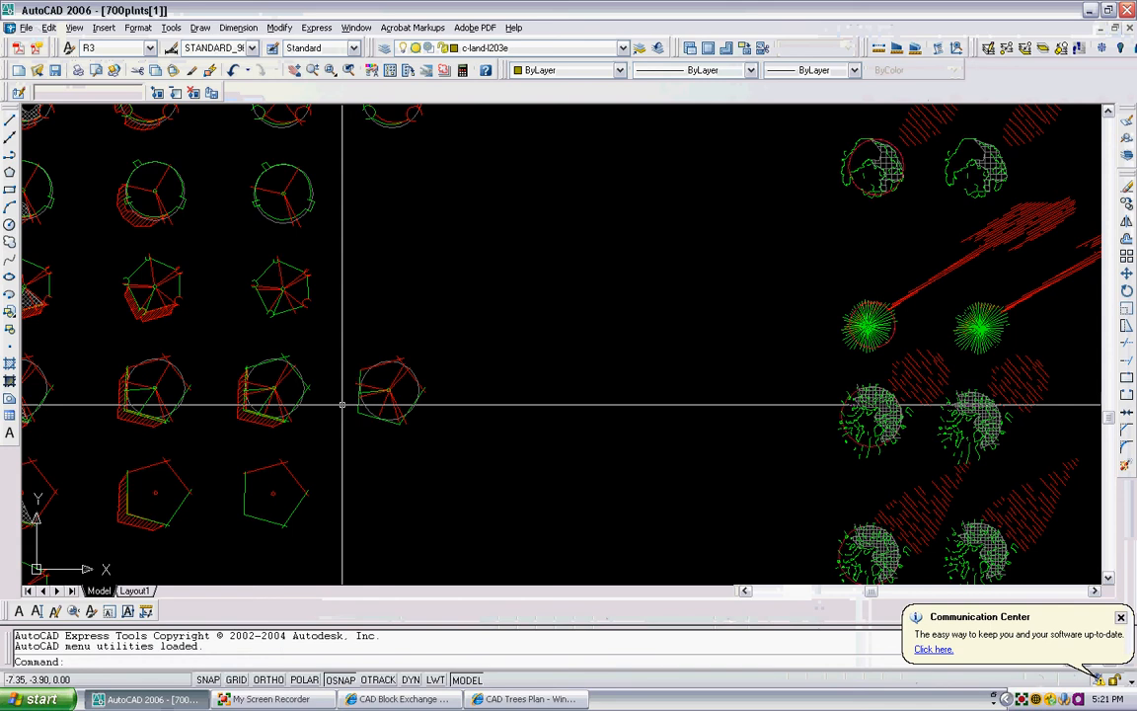
scroll(457, 343, "down", 2)
middle_click_drag(435, 393, 424, 359)
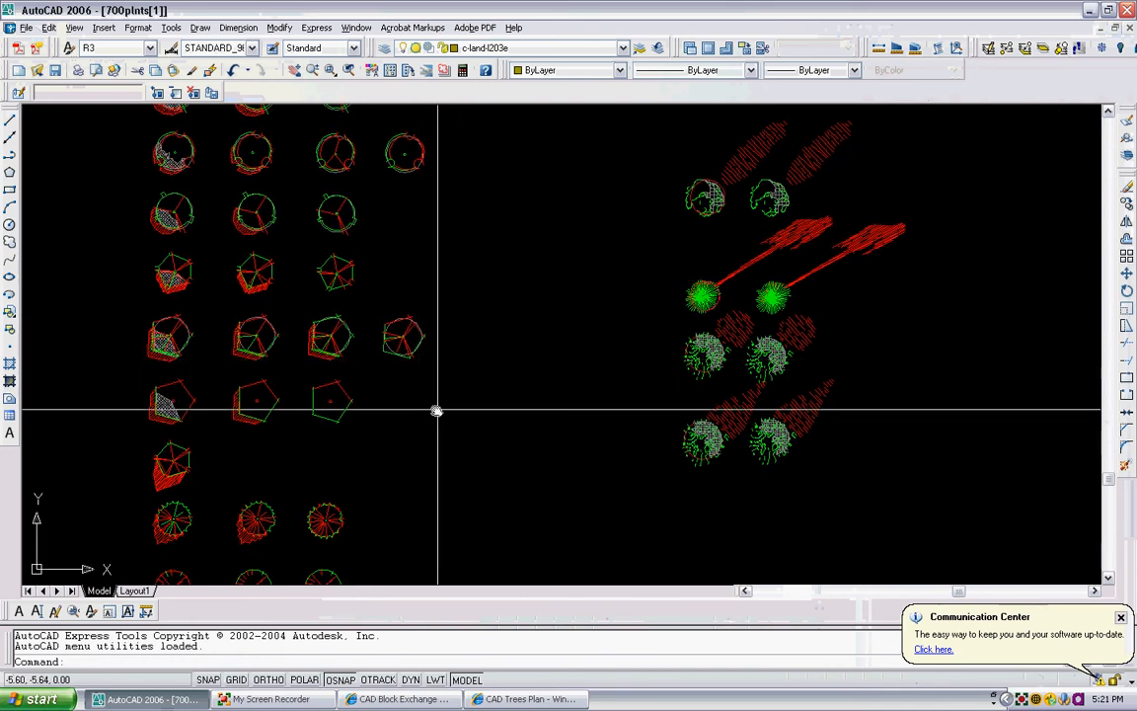
scroll(474, 373, "down", 4)
scroll(405, 418, "up", 5)
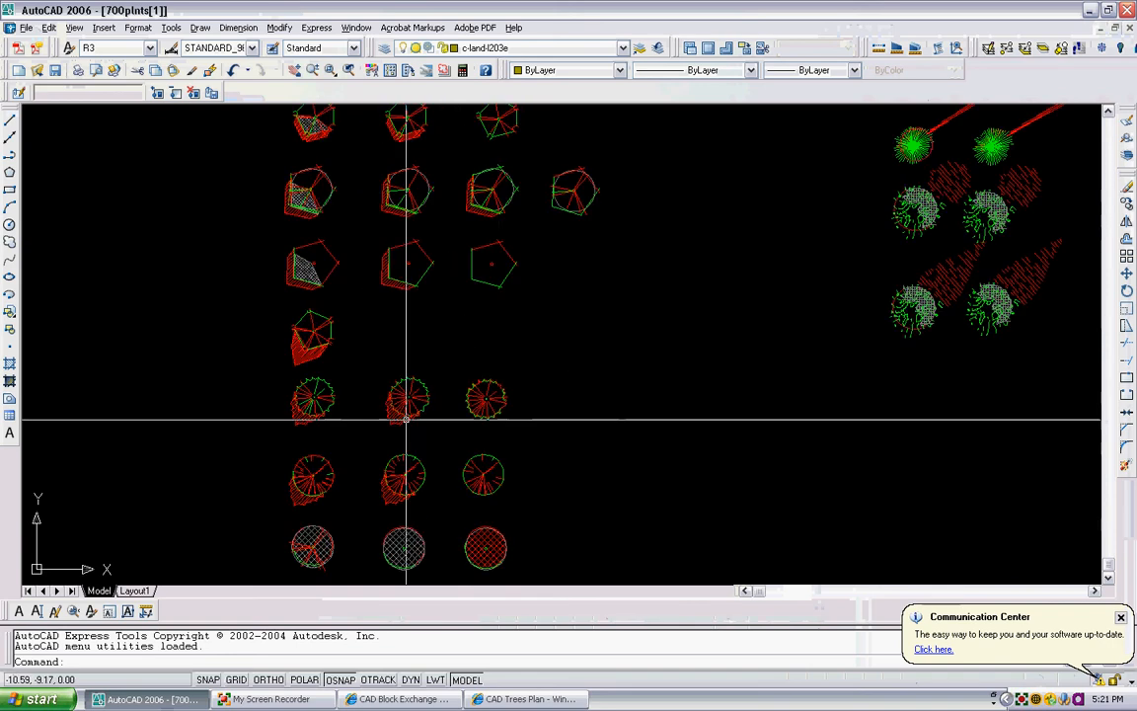
scroll(350, 393, "up", 5)
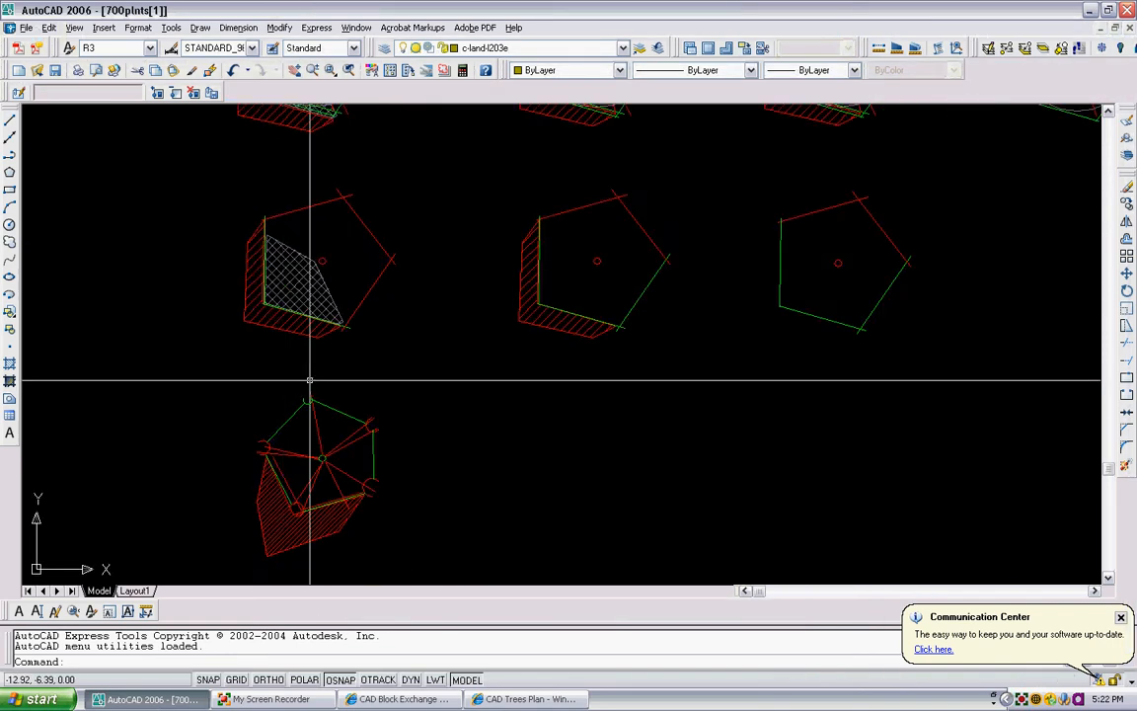
scroll(299, 381, "down", 5)
middle_click_drag(360, 392, 370, 402)
scroll(357, 355, "down", 5)
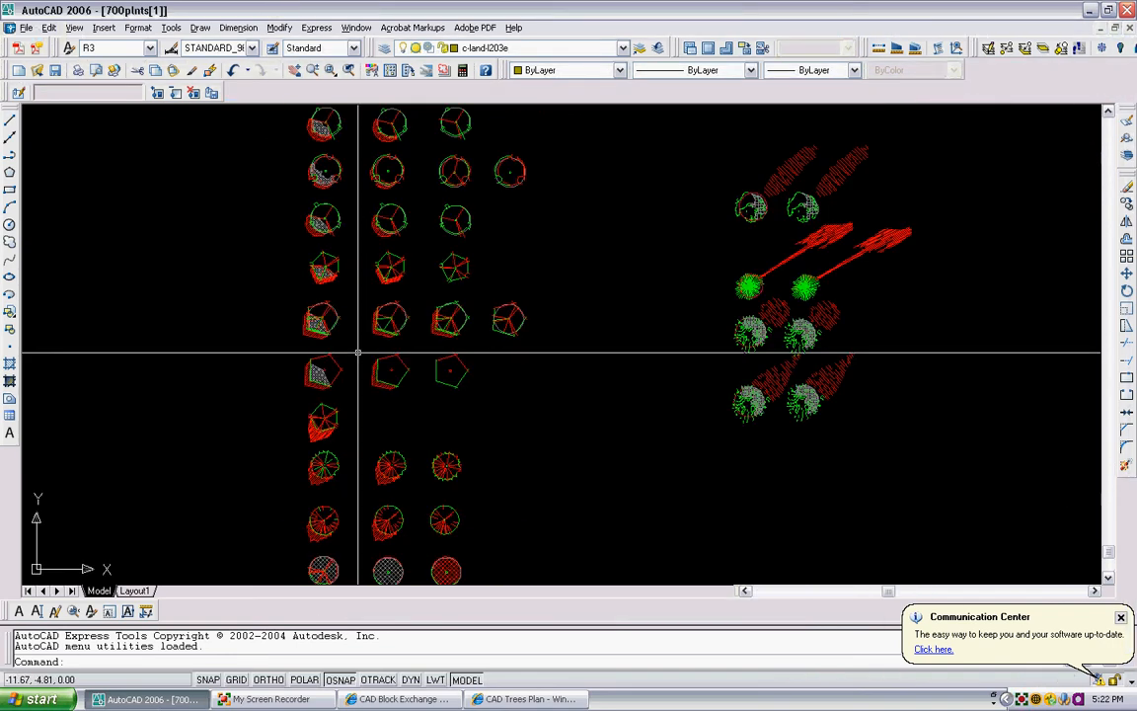
scroll(331, 275, "up", 5)
scroll(334, 272, "up", 4)
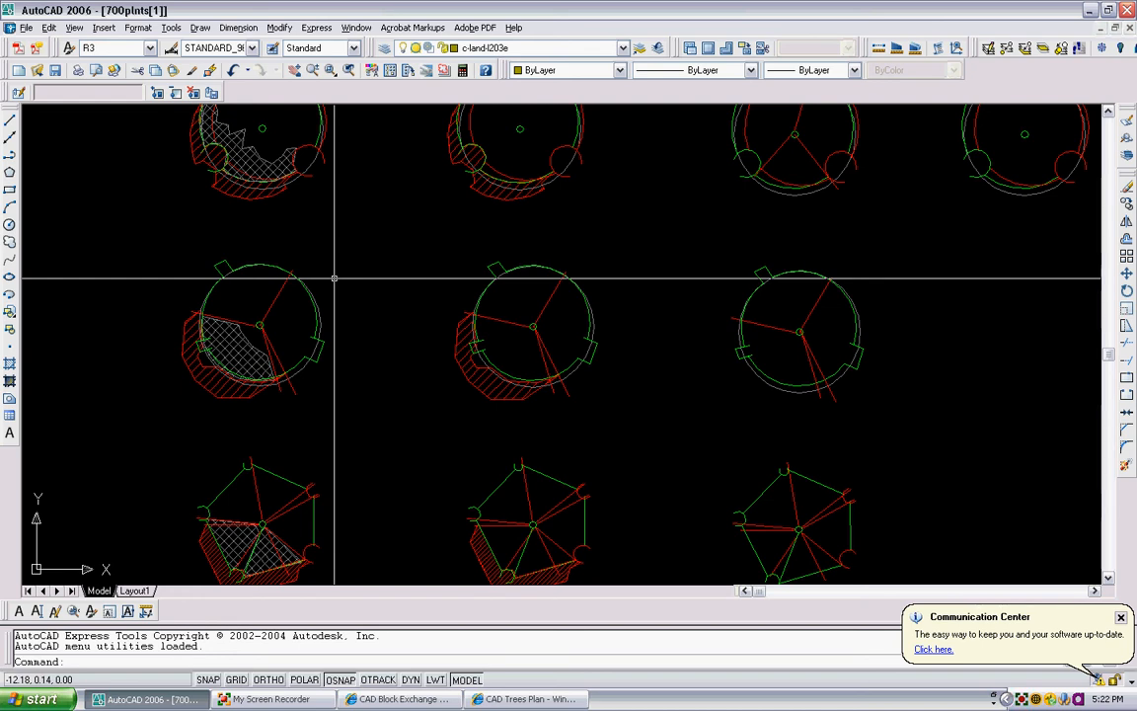
scroll(448, 313, "down", 3)
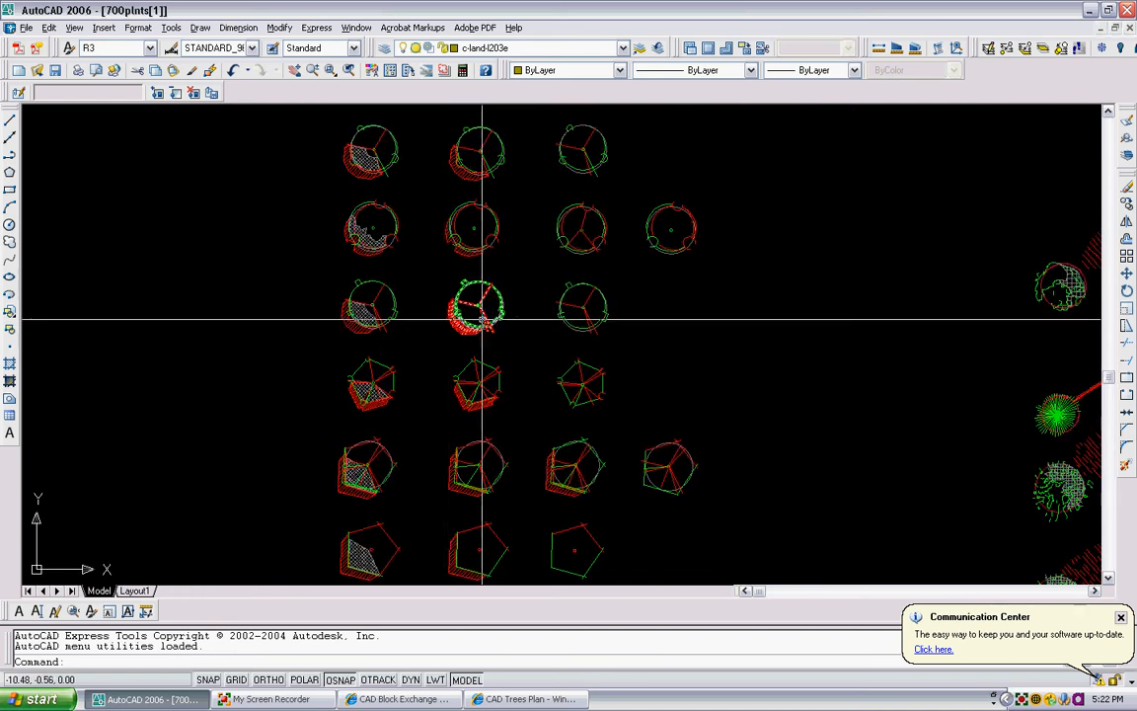
scroll(482, 299, "up", 5)
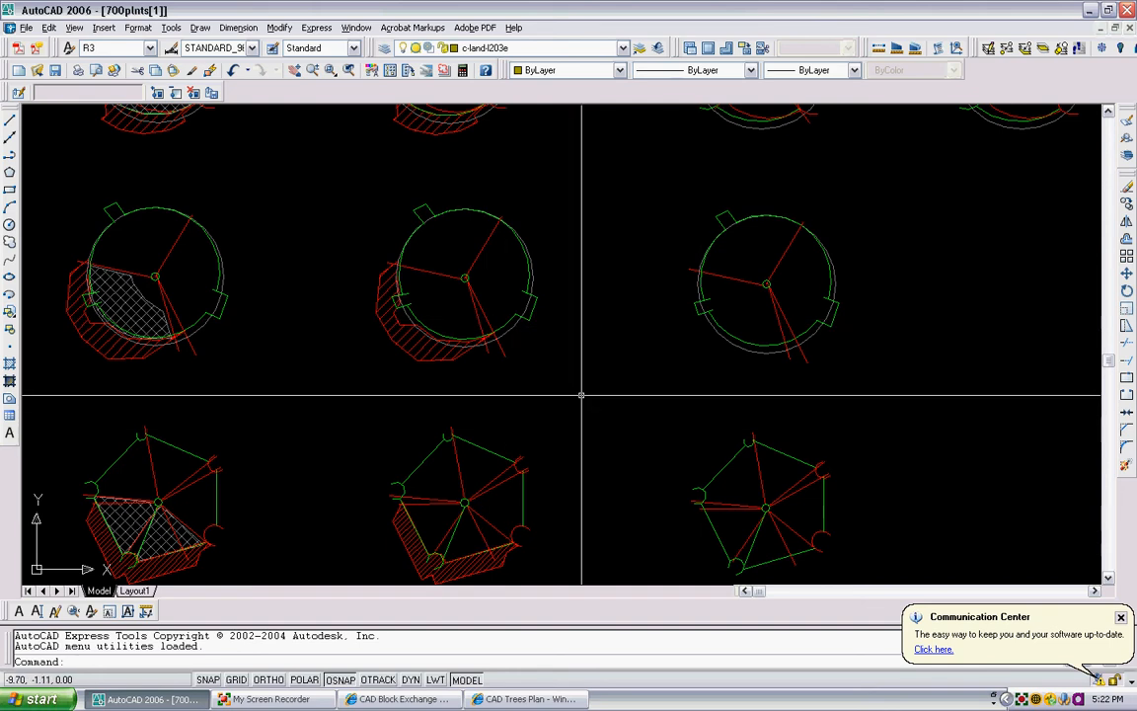
scroll(595, 348, "down", 2)
scroll(594, 348, "down", 1)
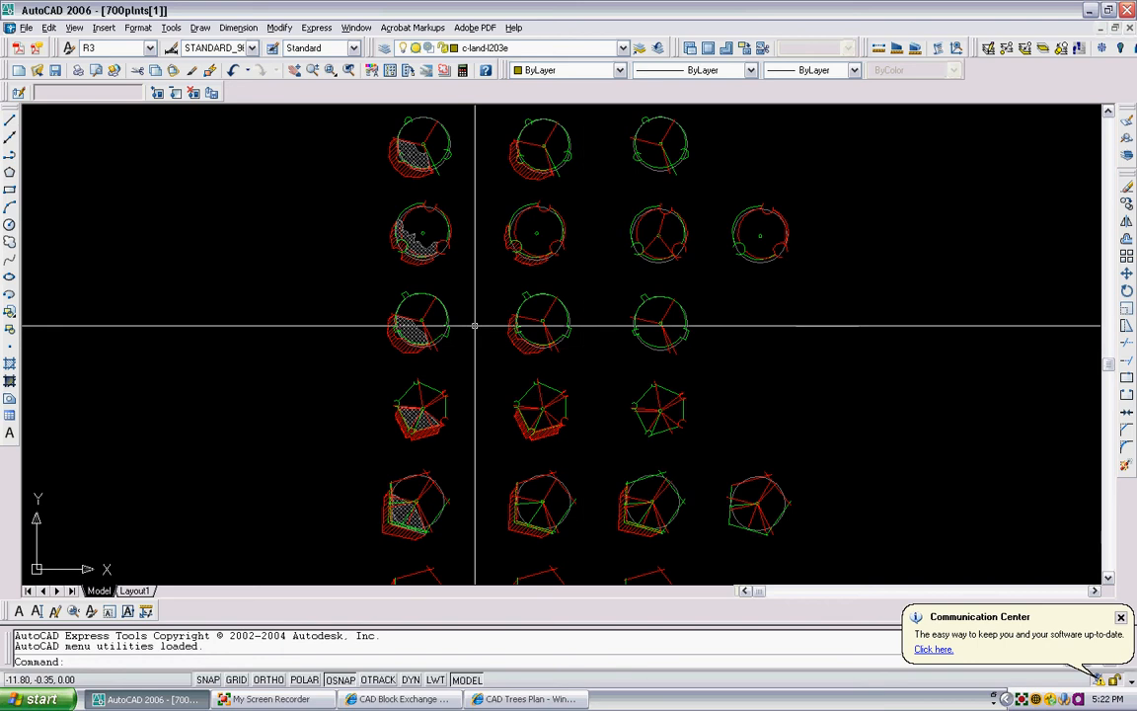
scroll(482, 365, "down", 2)
middle_click_drag(482, 364, 473, 395)
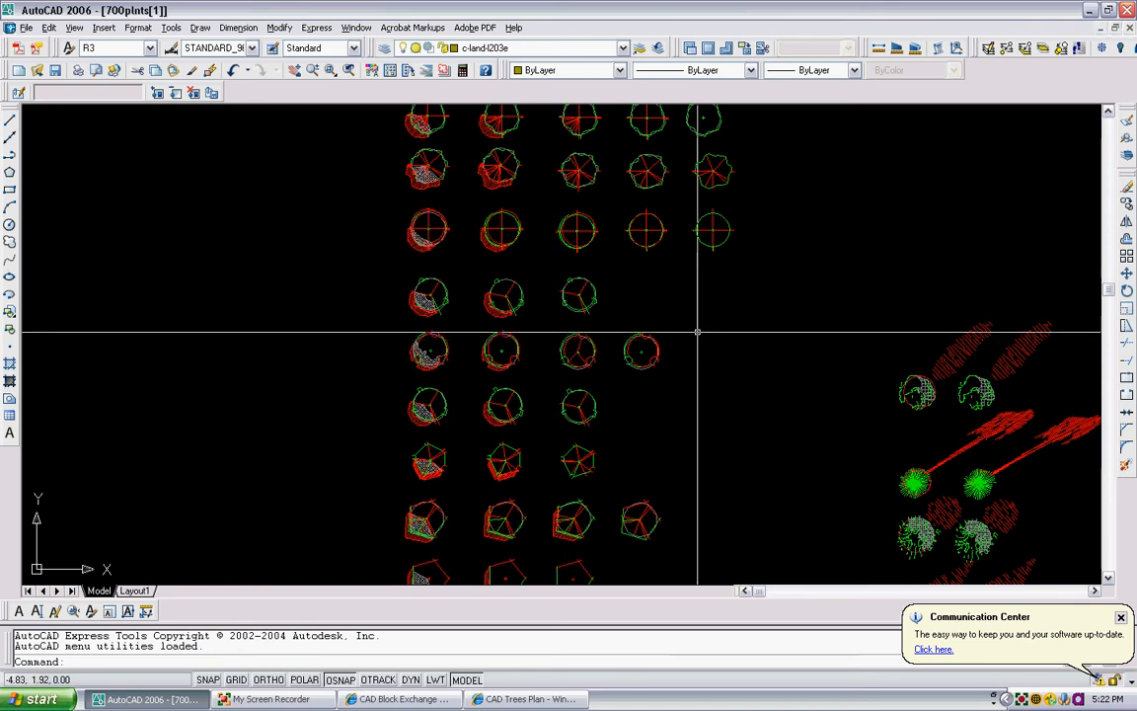
middle_click_drag(707, 362, 608, 375)
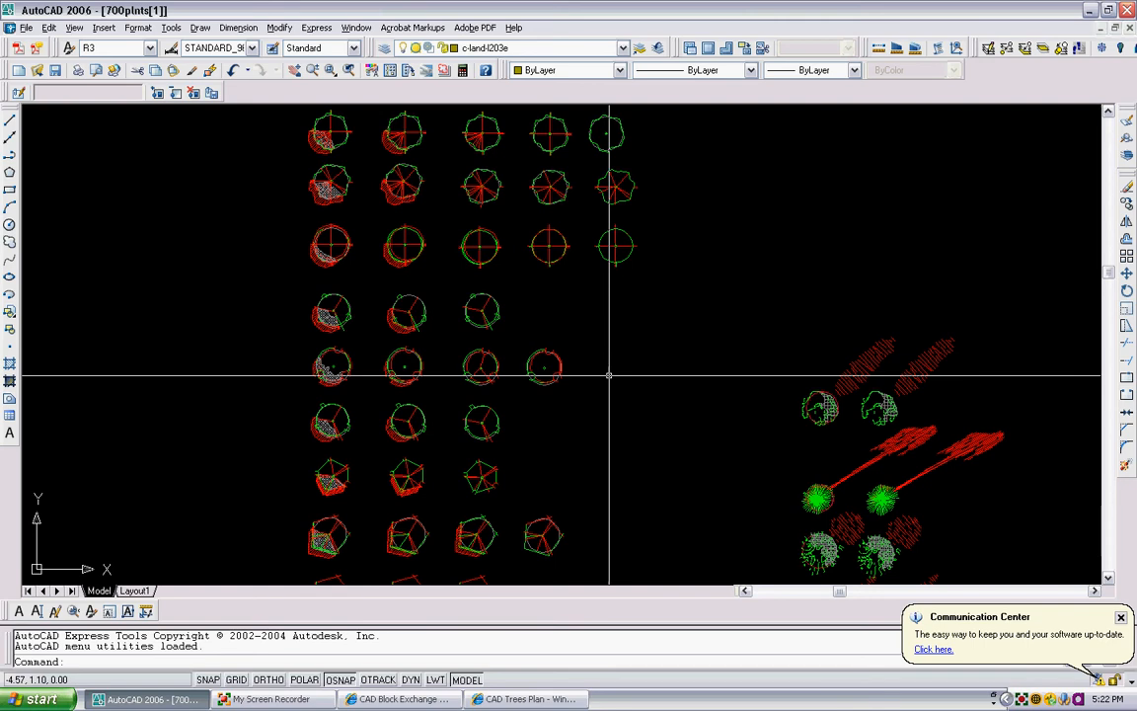
scroll(608, 375, "down", 3)
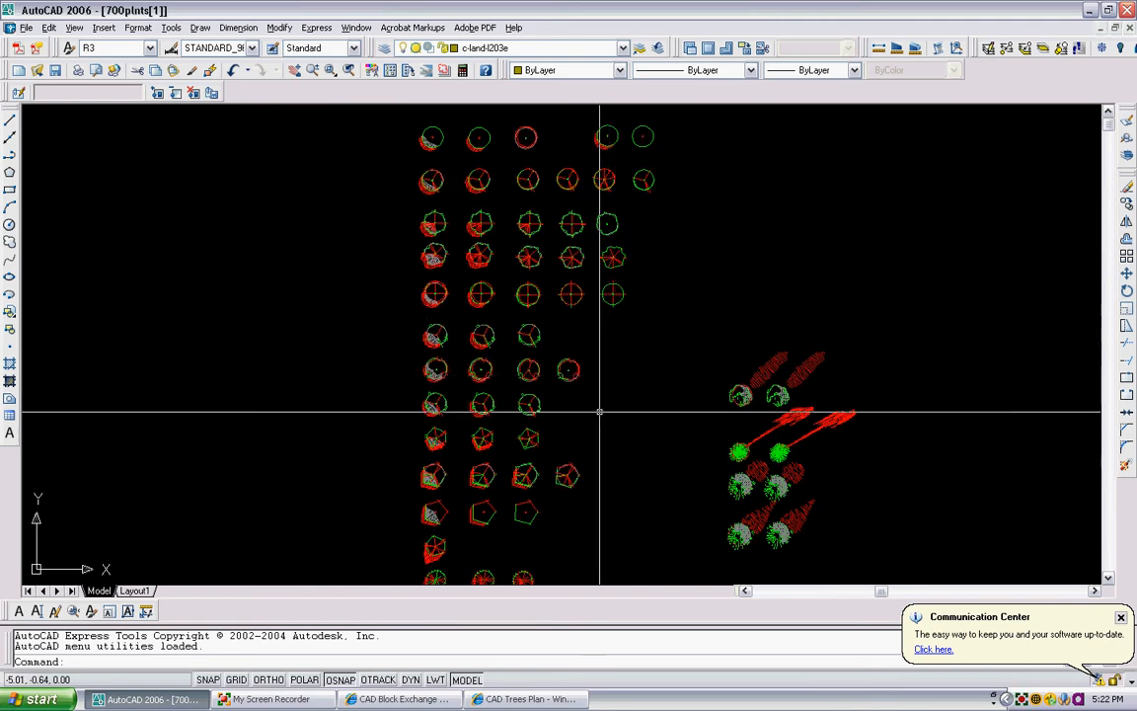
scroll(599, 427, "up", 1)
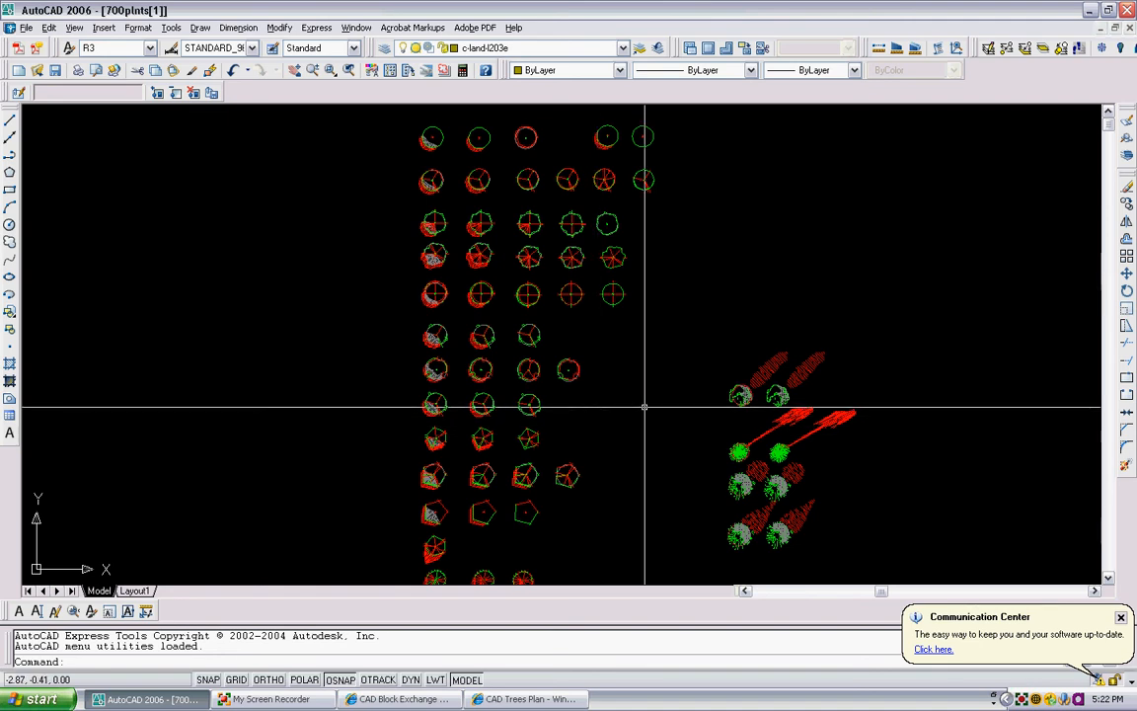
middle_click_drag(717, 411, 702, 338)
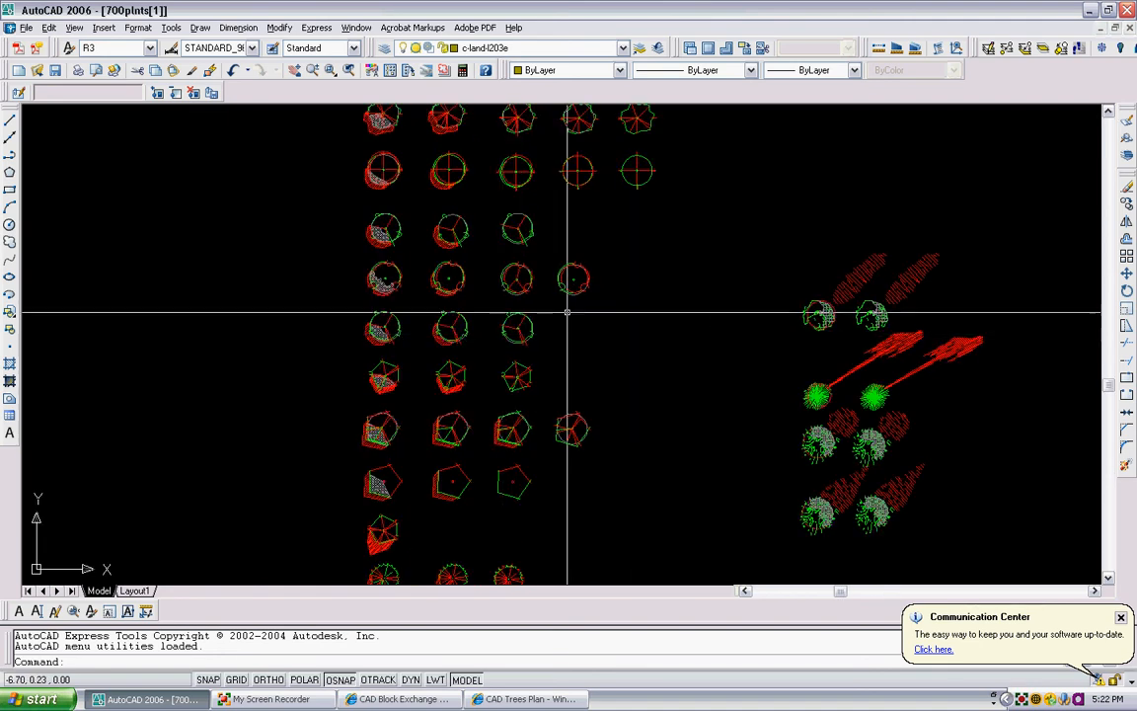
scroll(422, 308, "up", 4)
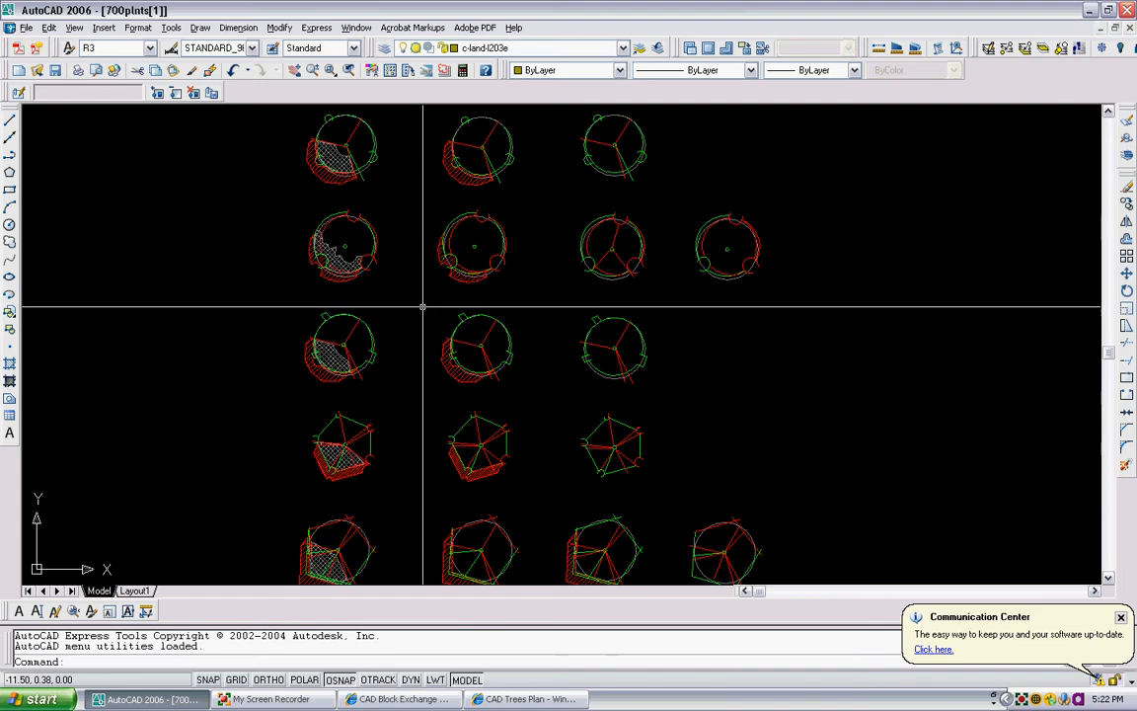
scroll(419, 236, "down", 5)
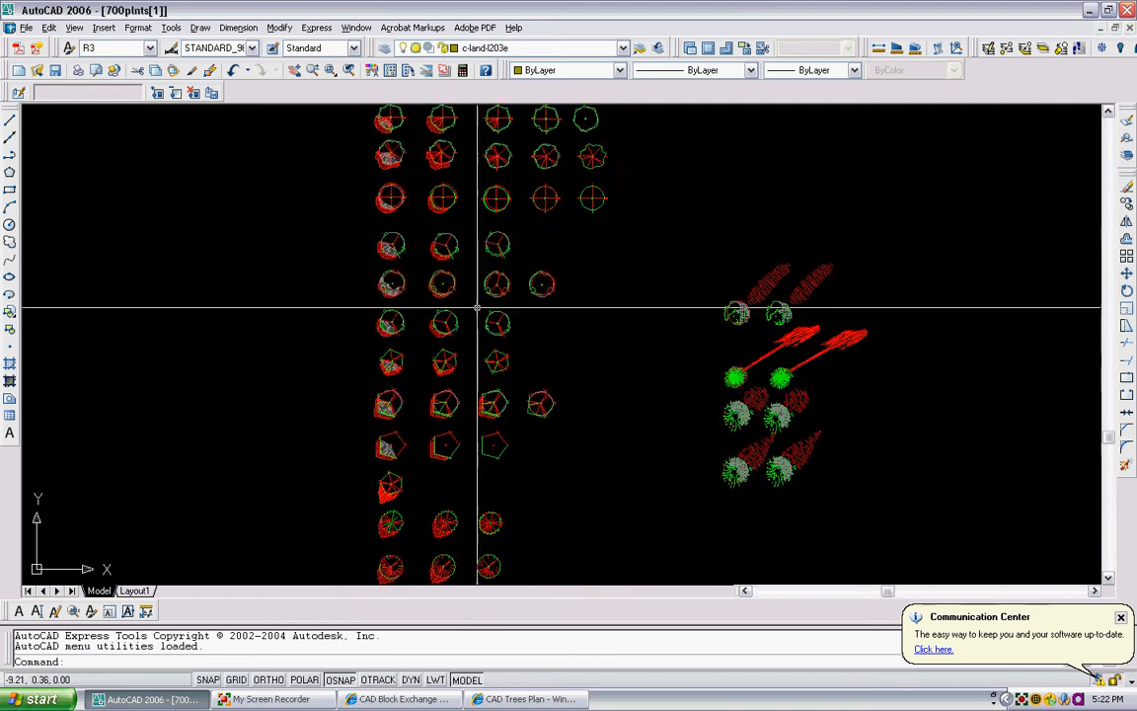
scroll(498, 284, "up", 2)
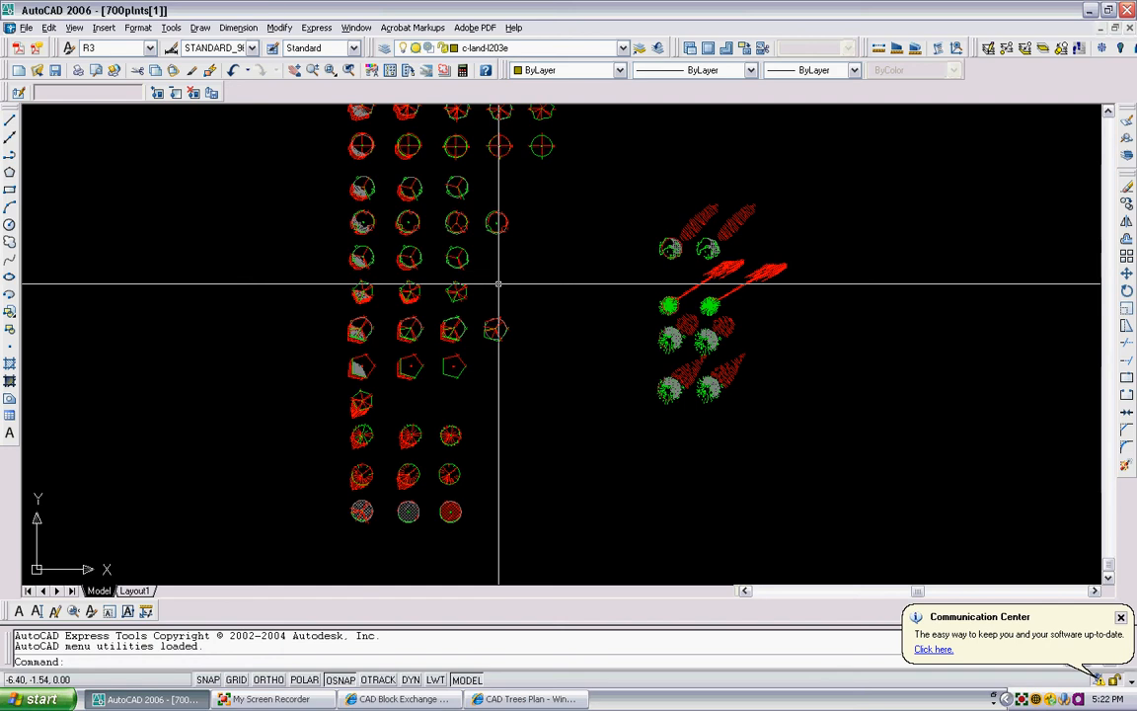
- Copy the plain double-circle tree symbol with a centre dot and paste it into Corner Rose Example.dwg, in the empty area beside the plan image
scroll(500, 314, "up", 3)
scroll(503, 328, "up", 1)
left_click(528, 325)
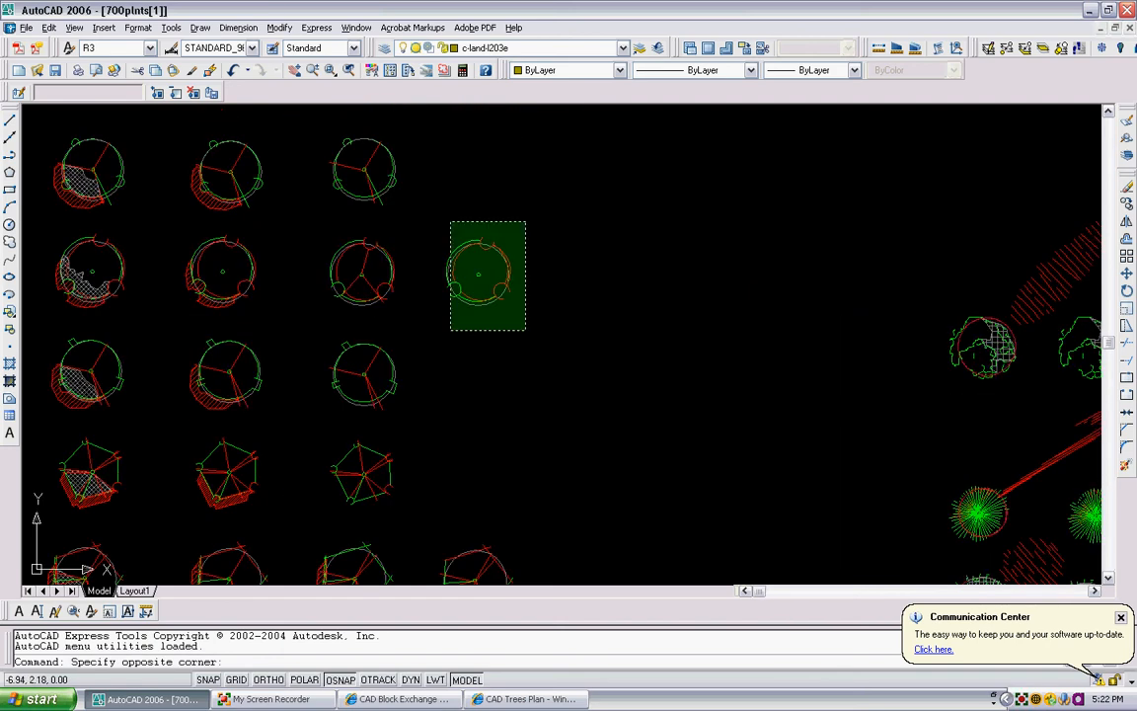
left_click(451, 222)
key("ctrl+c")
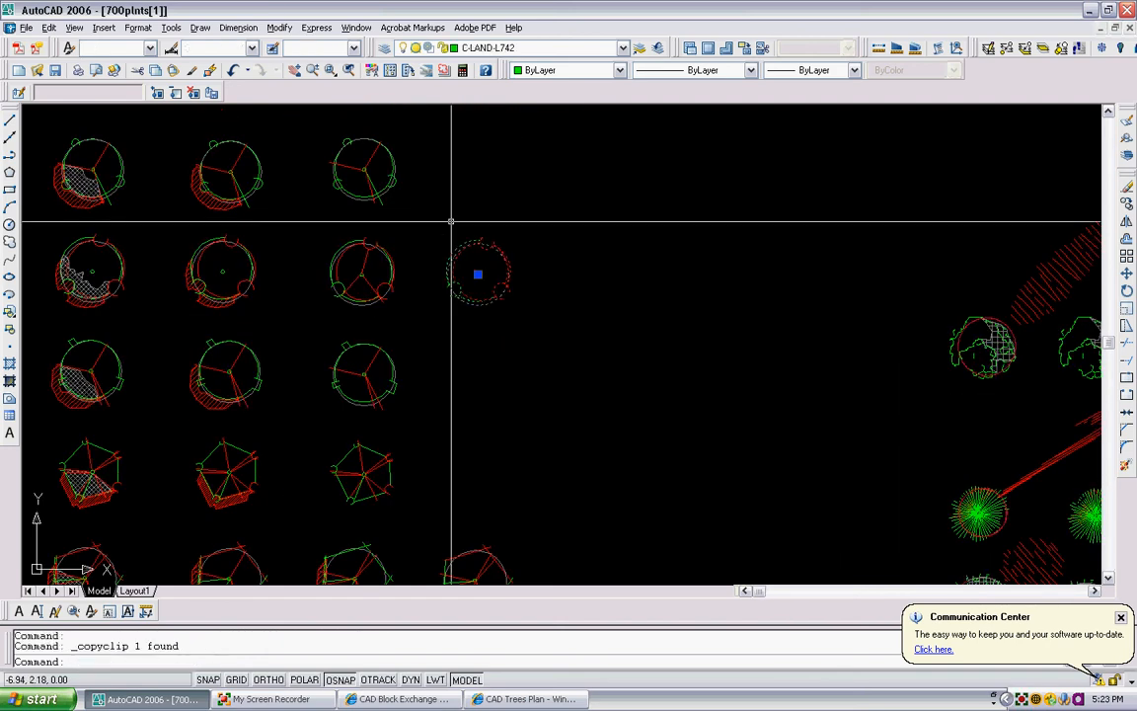
key("ctrl+Tab")
key("ctrl+v")
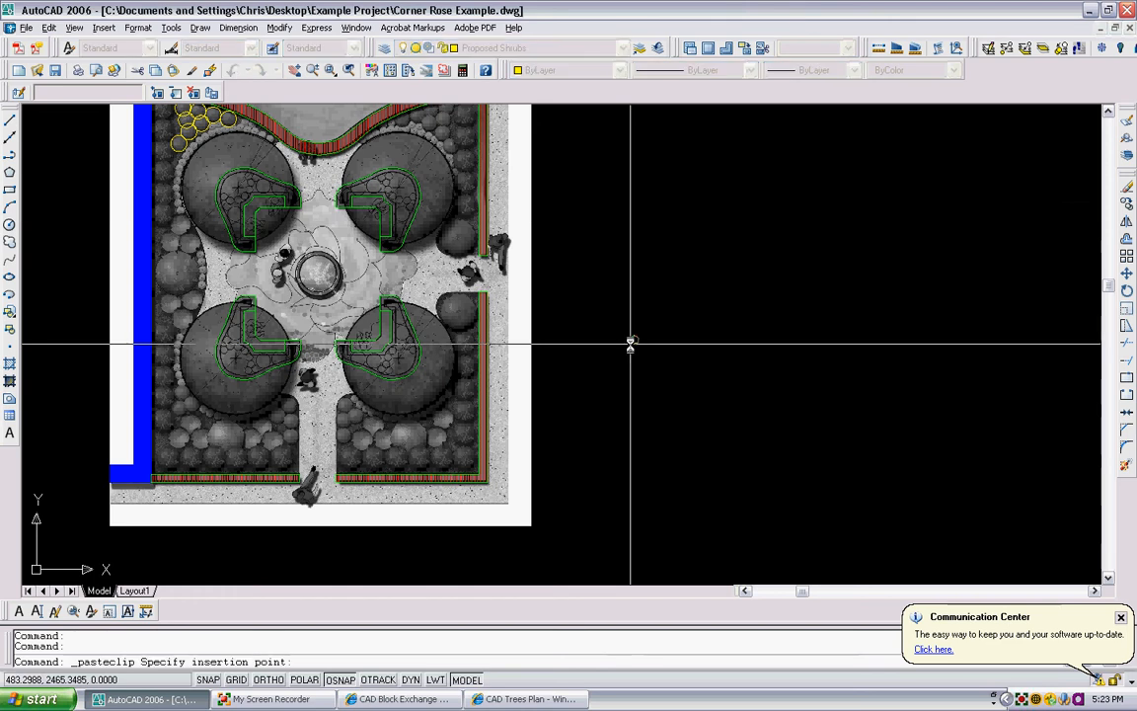
scroll(679, 312, "up", 1)
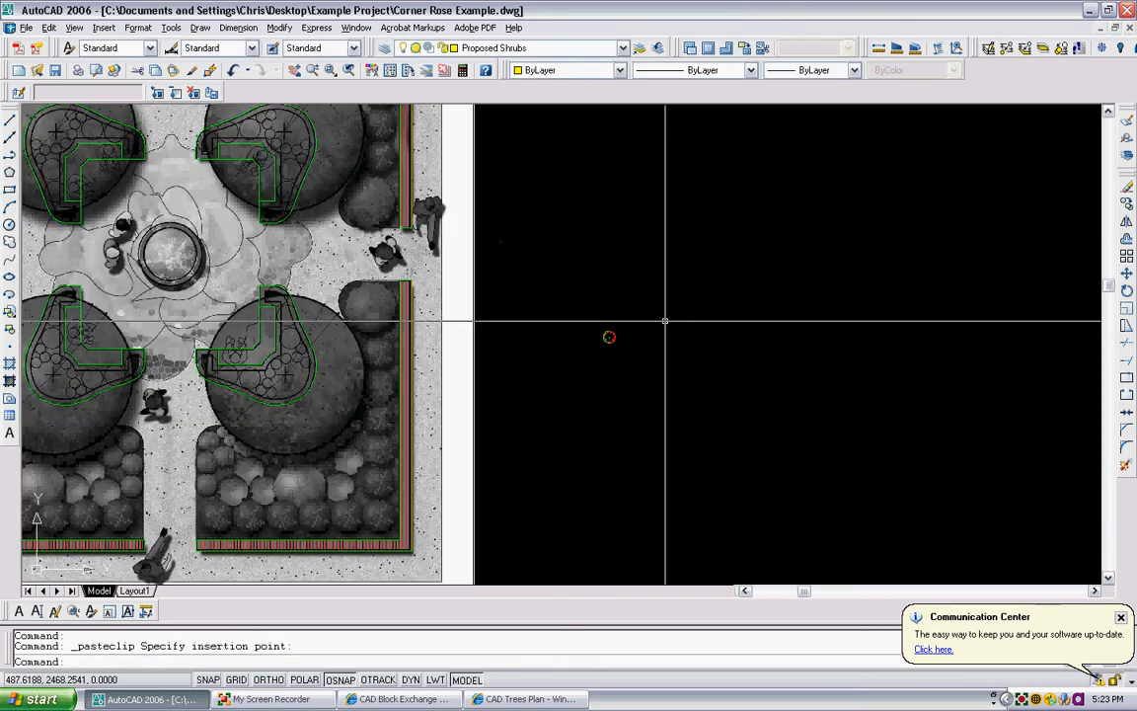
- Scale the pasted tree symbol up about its centre until it is roughly the size of a tree canopy in the plan image
key("Return")
left_click(640, 306)
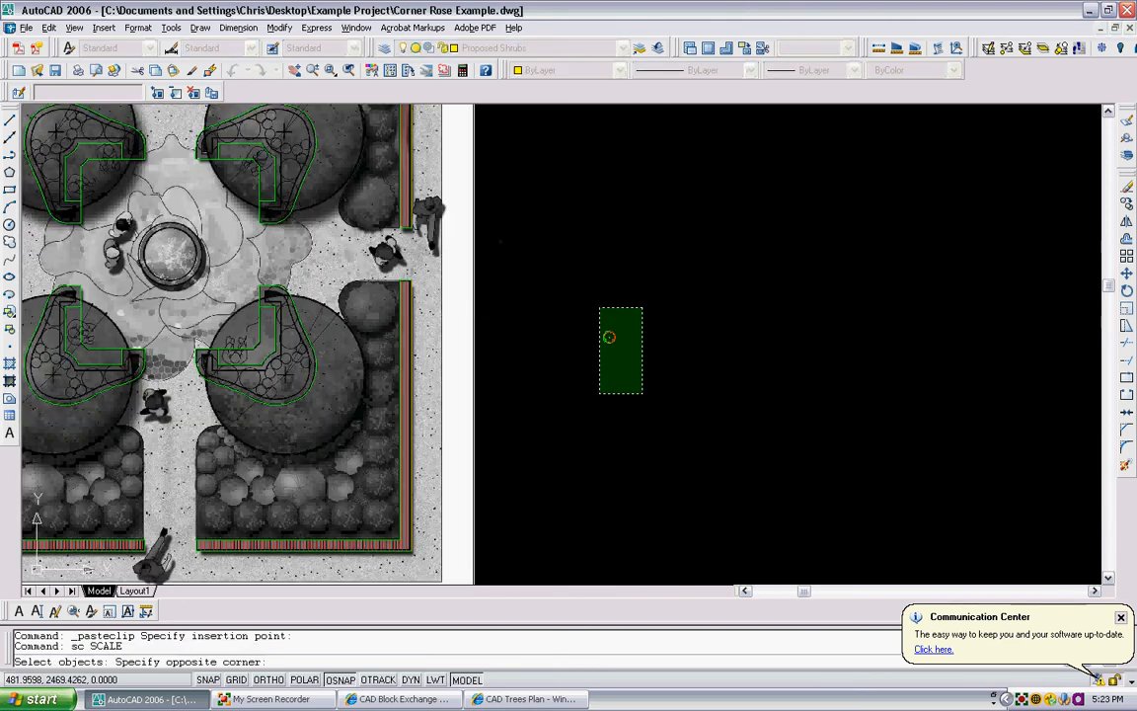
left_click(601, 390)
key("Return")
scroll(611, 339, "up", 1)
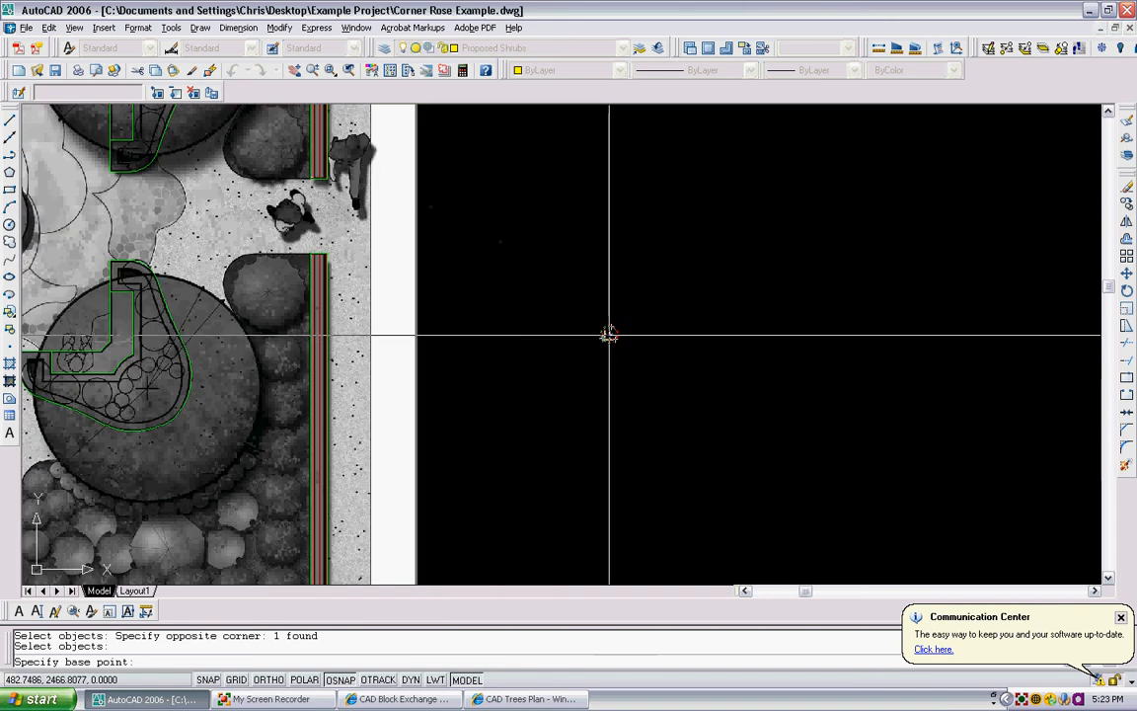
left_click(608, 333)
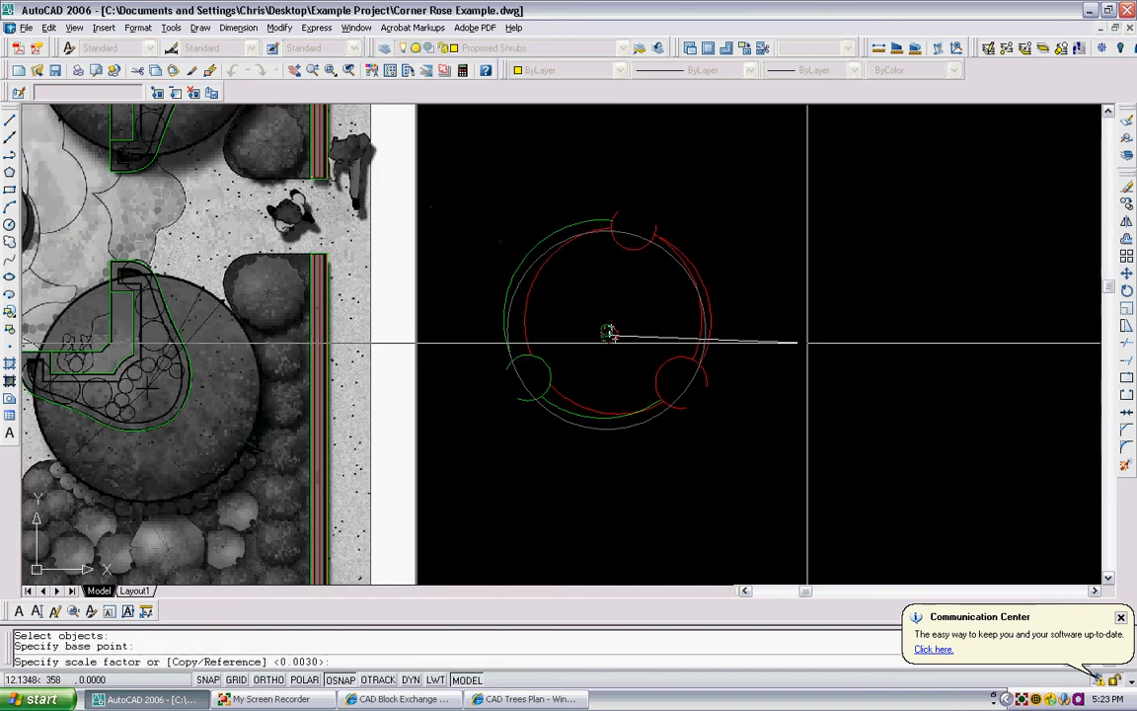
left_click(858, 330)
scroll(829, 334, "down", 2)
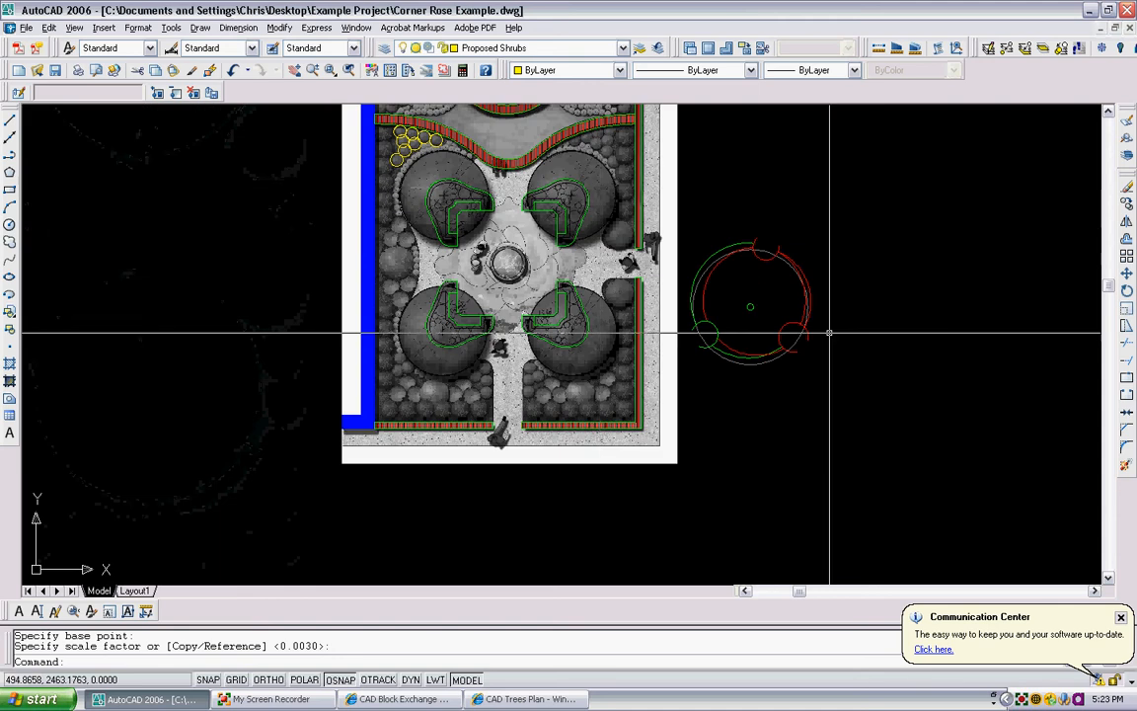
- Erase the enlarged tree symbol beside the plan image
left_click(827, 345)
left_click(732, 233)
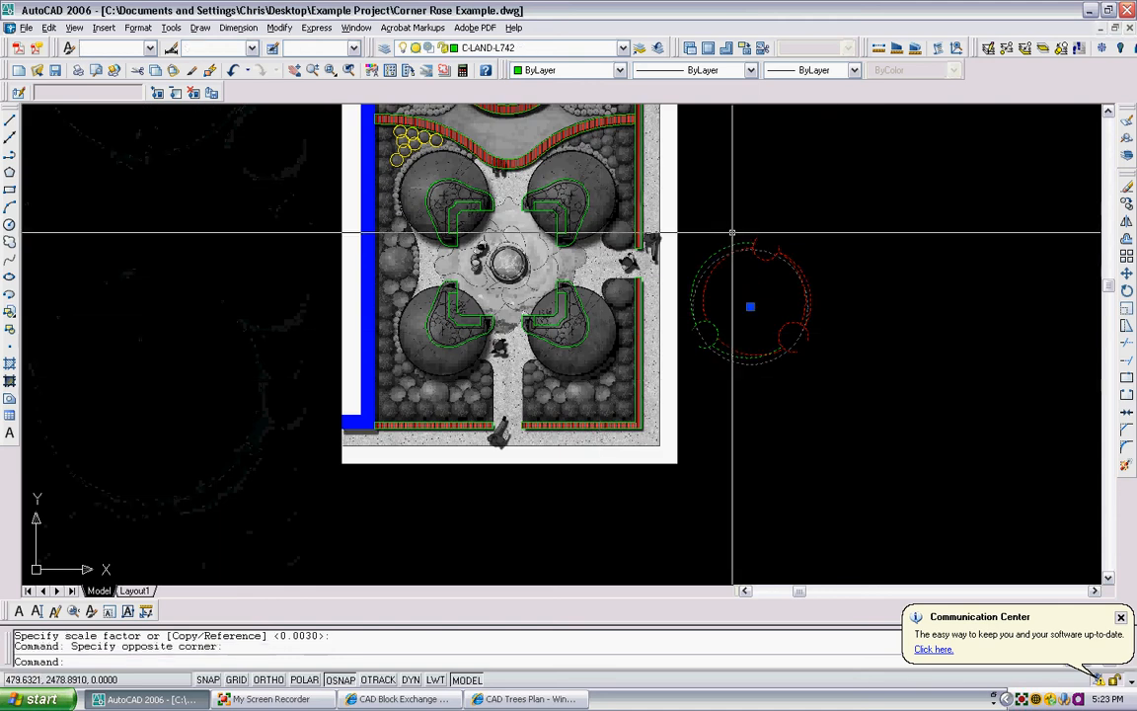
key("Delete")
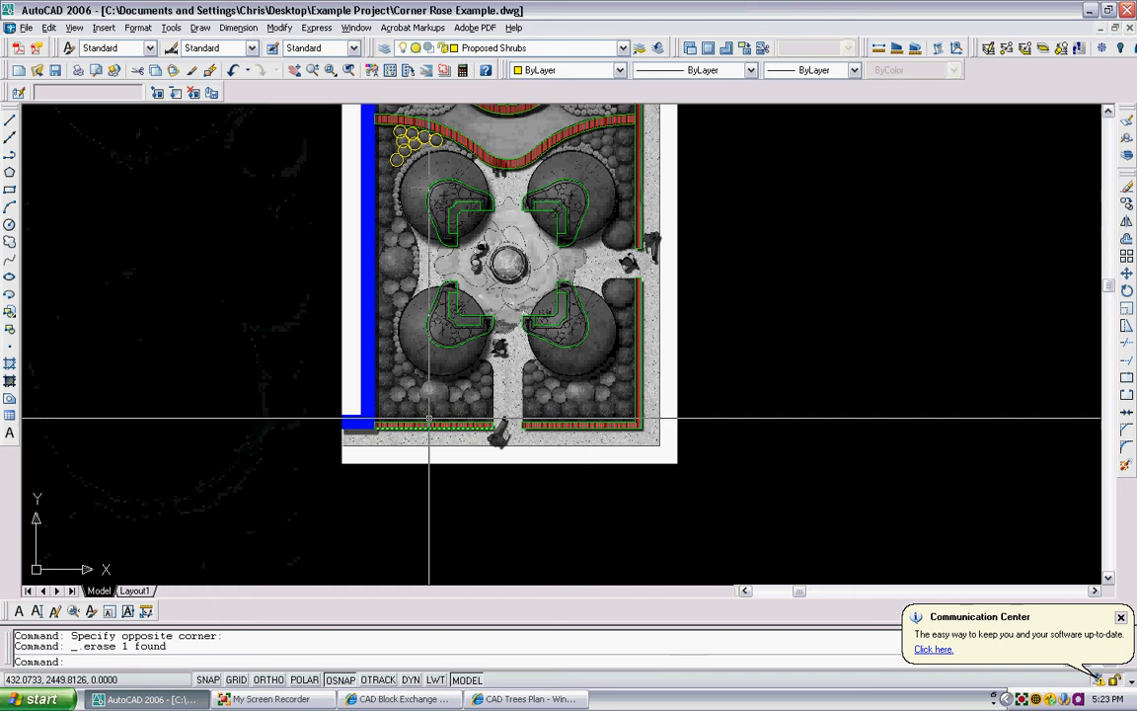
- Draw a circle with a radius of about 19.7 units in the empty area beside the plan, plus a small concentric circle at its centre
middle_click_drag(632, 320, 569, 366)
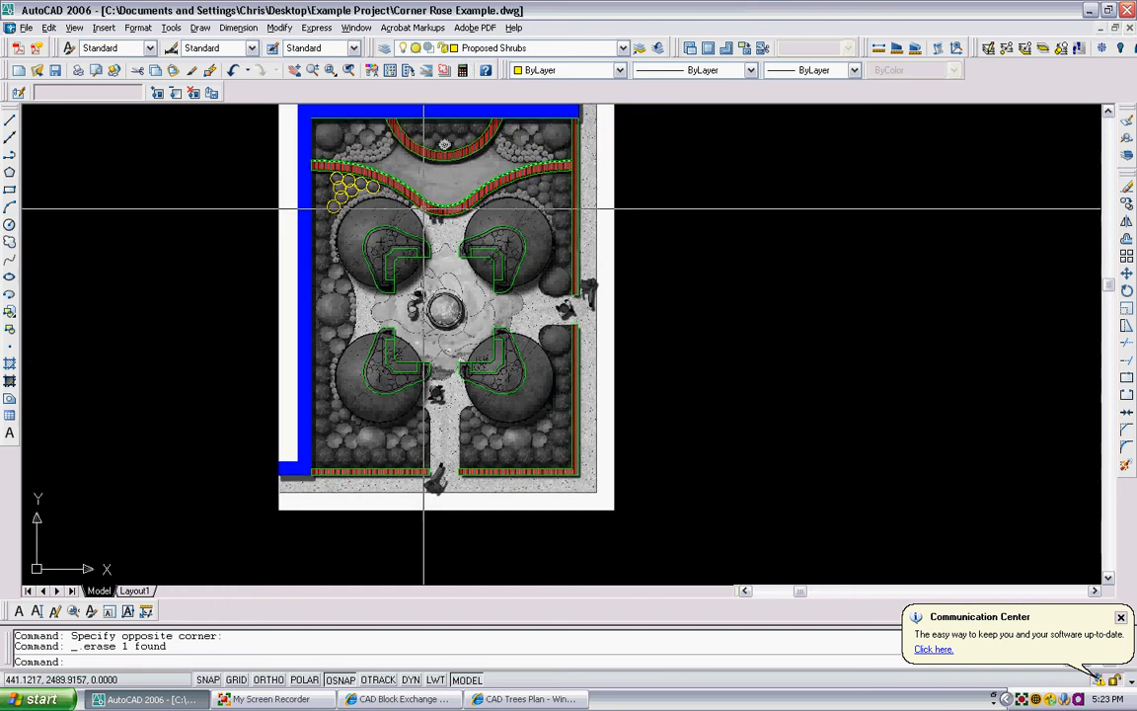
scroll(483, 291, "down", 1)
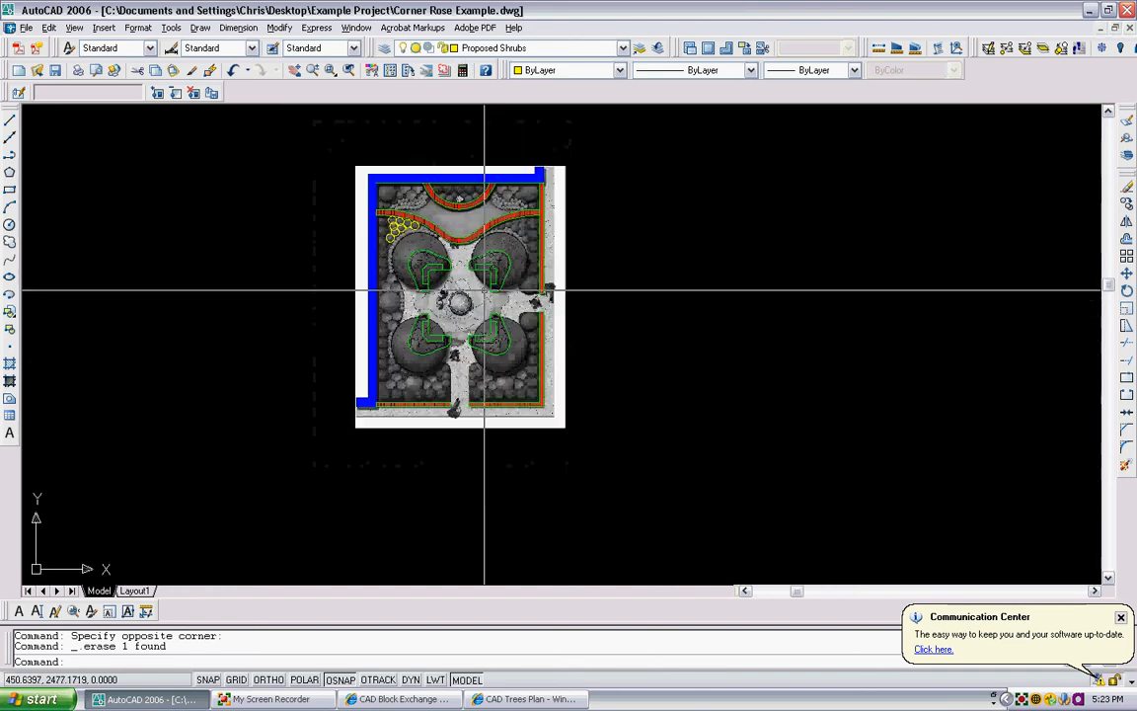
middle_click_drag(377, 252, 462, 250)
middle_click_drag(356, 192, 335, 258)
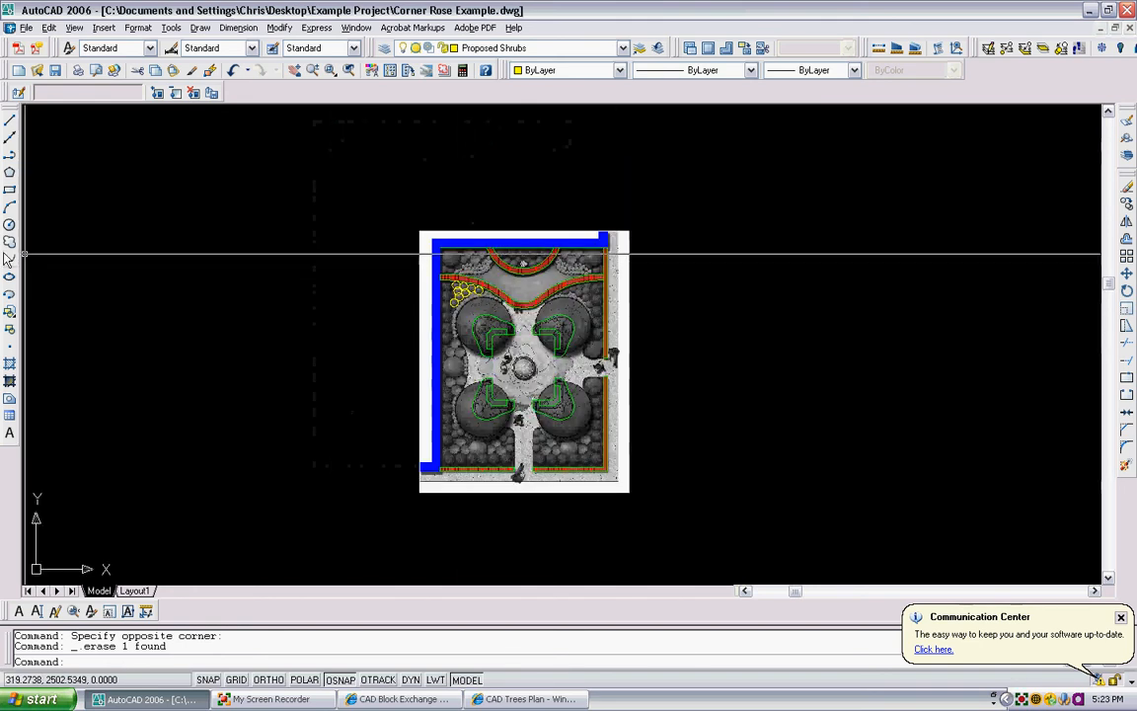
left_click(10, 225)
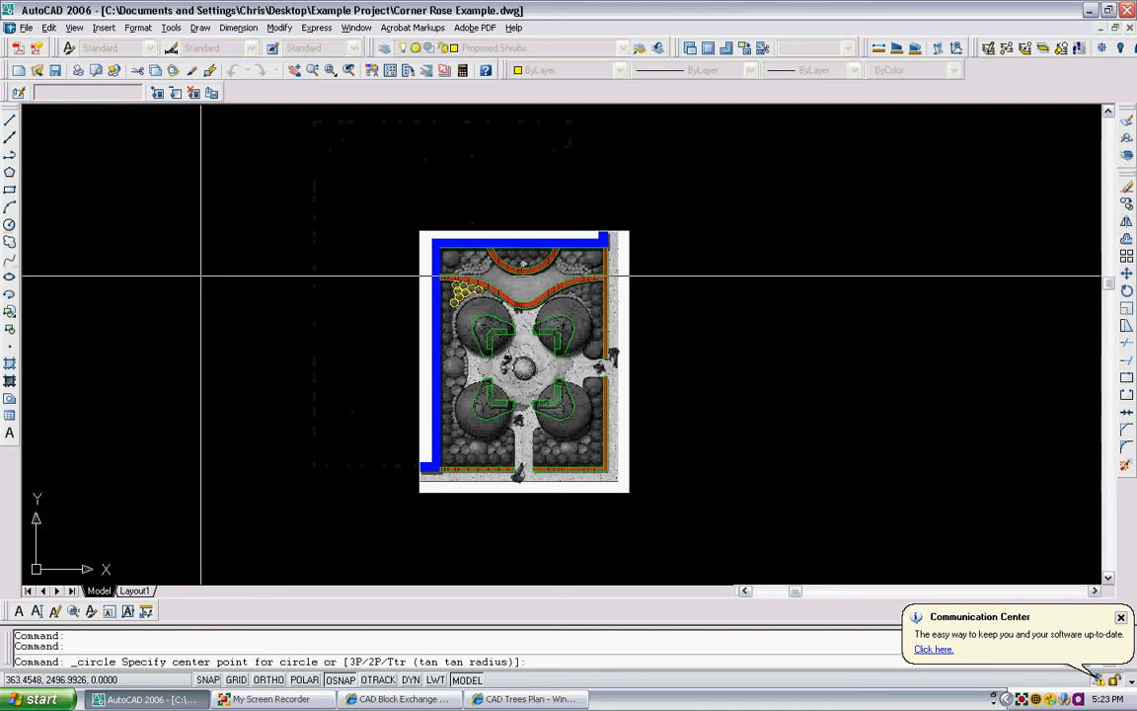
left_click(225, 307)
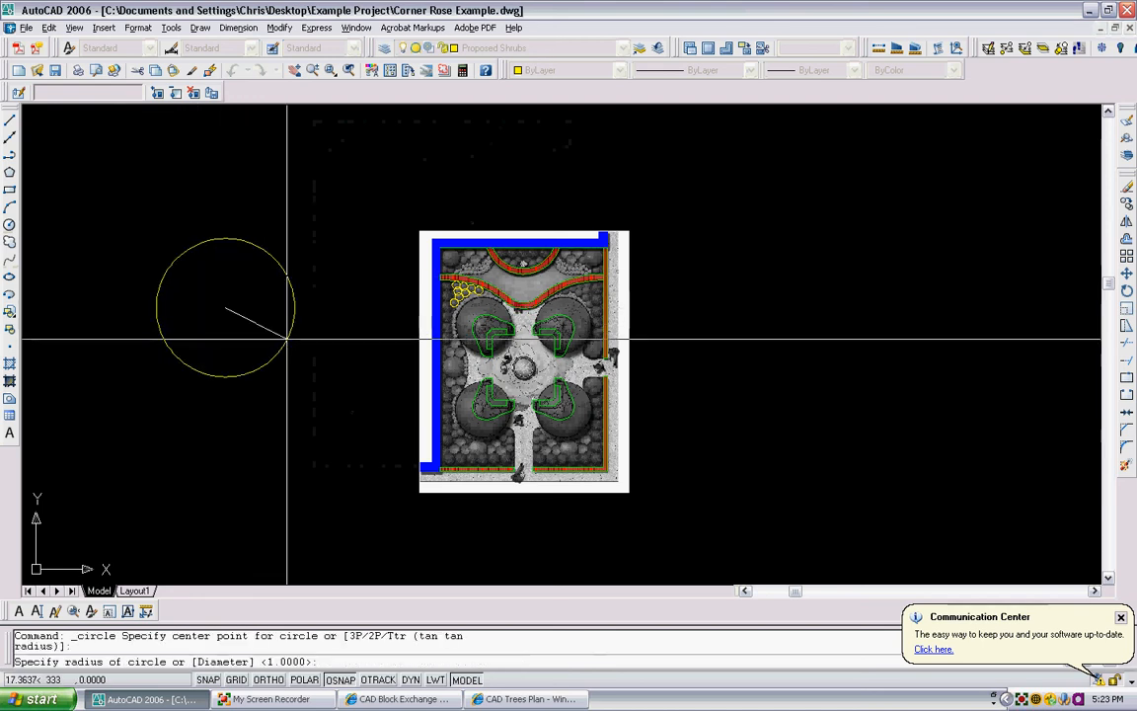
left_click(282, 255)
left_click(10, 225)
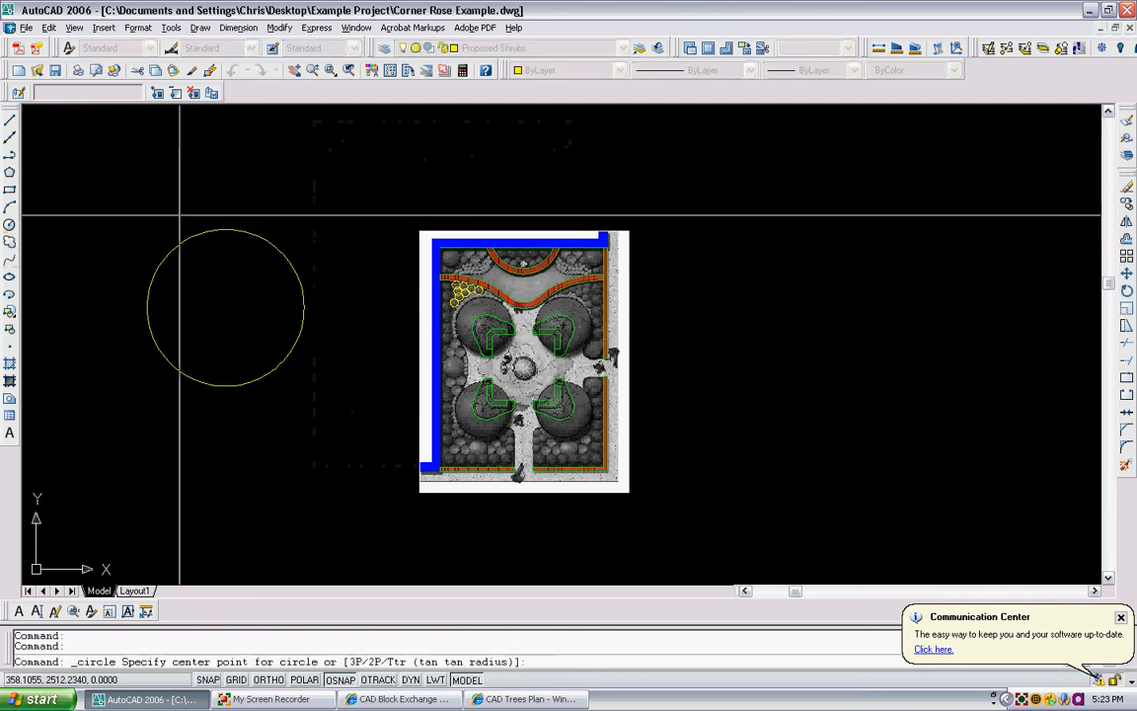
left_click(225, 307)
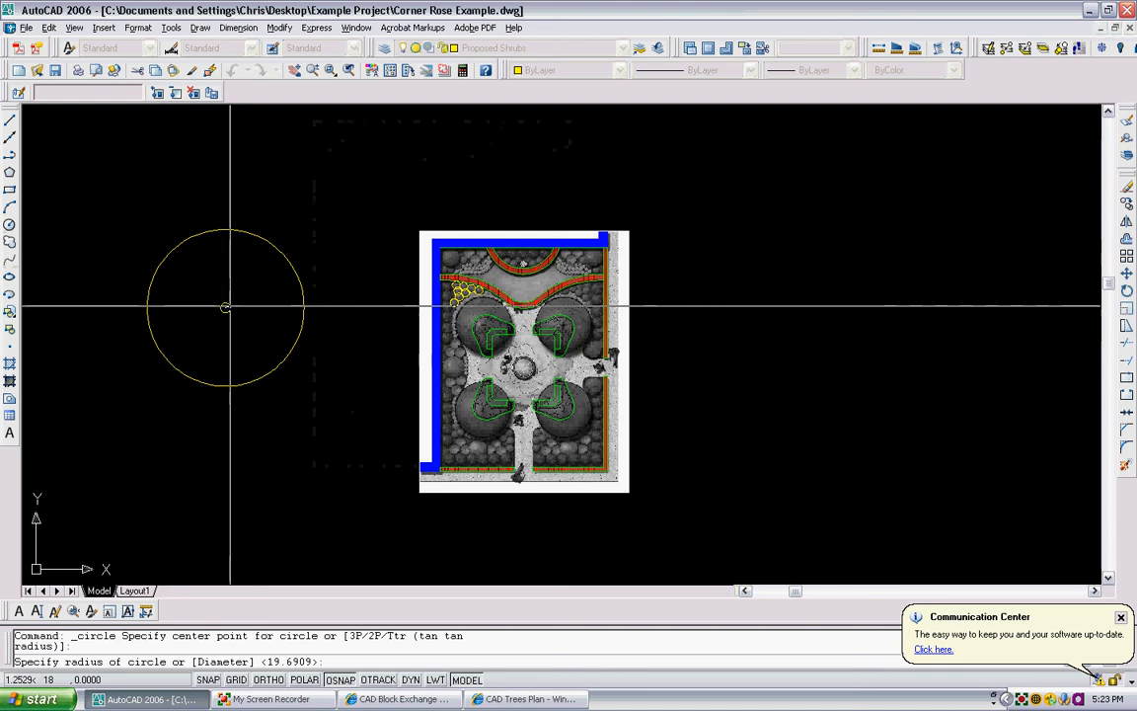
left_click(229, 307)
- Convert the large circle into a revision cloud with the Object option, keeping the arc direction unreversed
left_click(10, 242)
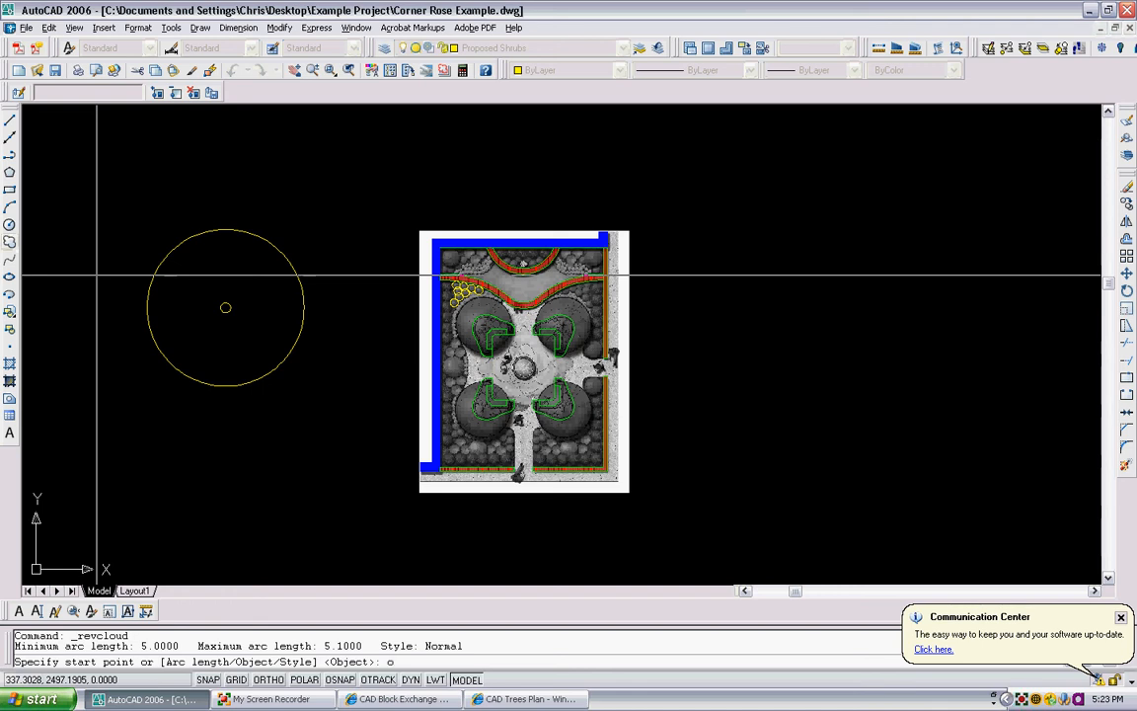
key("Return")
left_click(197, 234)
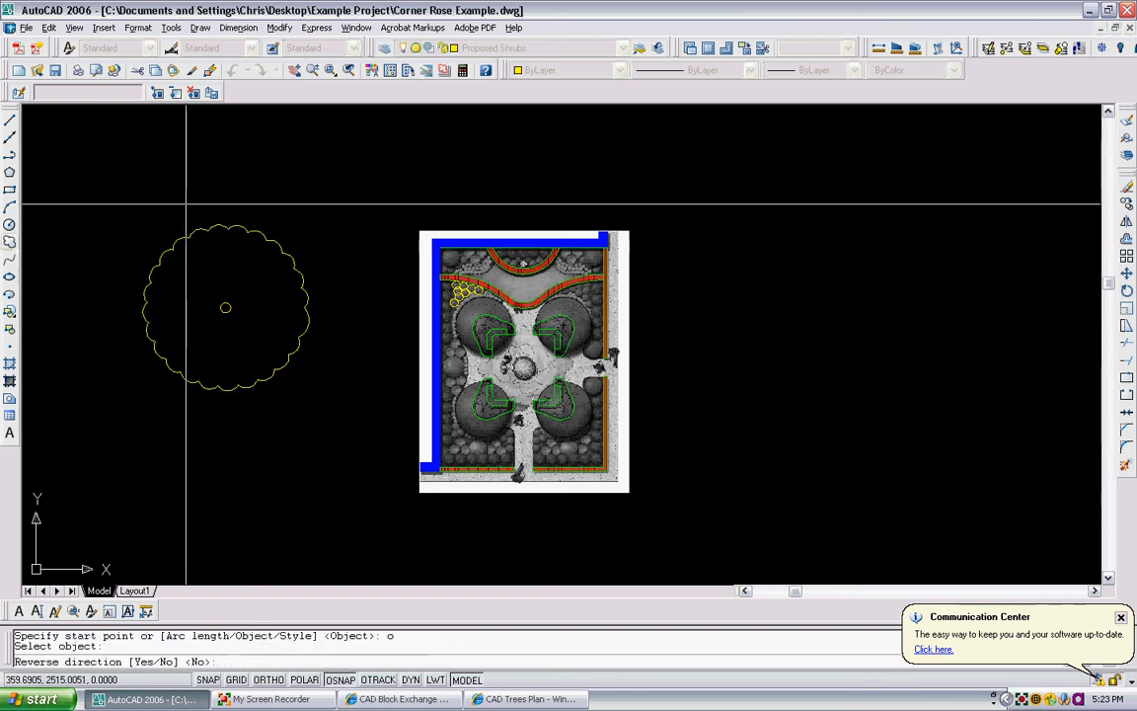
key("Return")
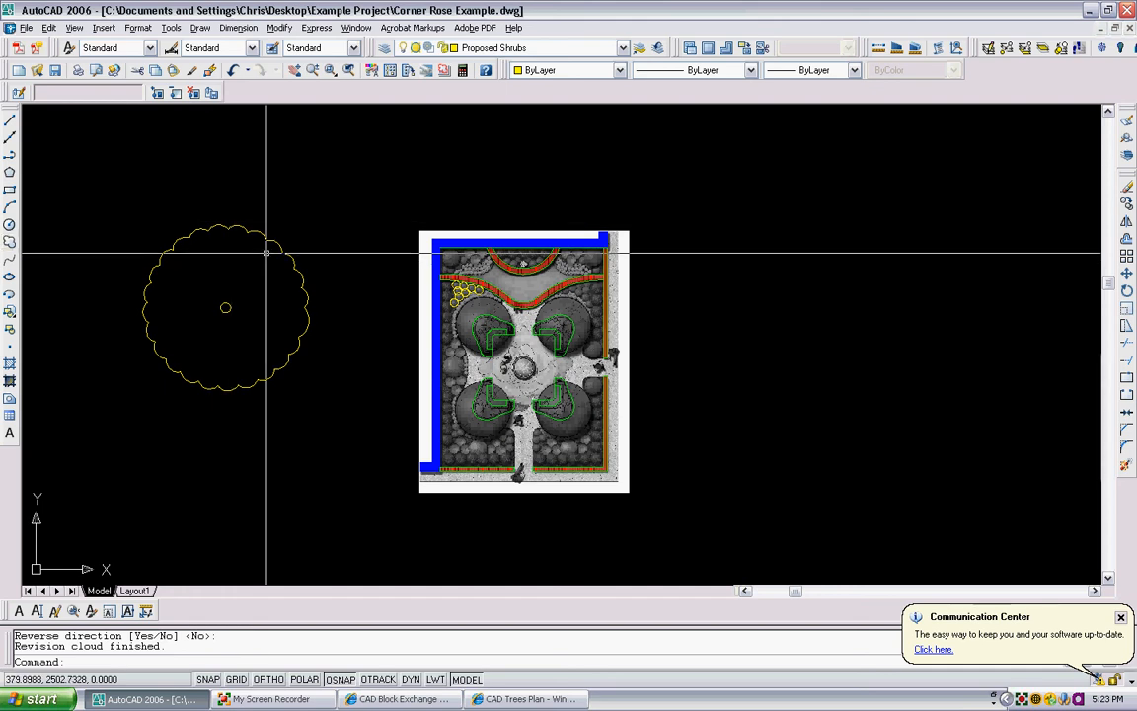
- Start a block definition named tree and include the revision cloud and its small centre circle as the block objects
scroll(470, 303, "up", 4)
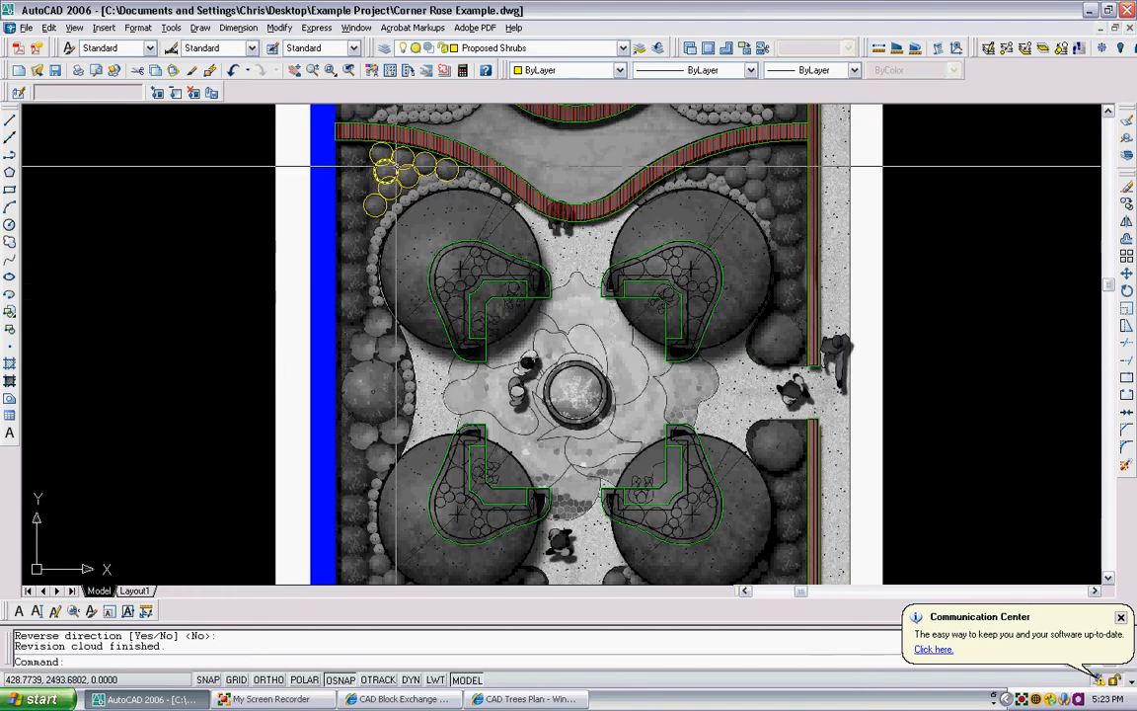
scroll(381, 138, "down", 4)
middle_click_drag(195, 257, 287, 289)
type("b")
key("Return")
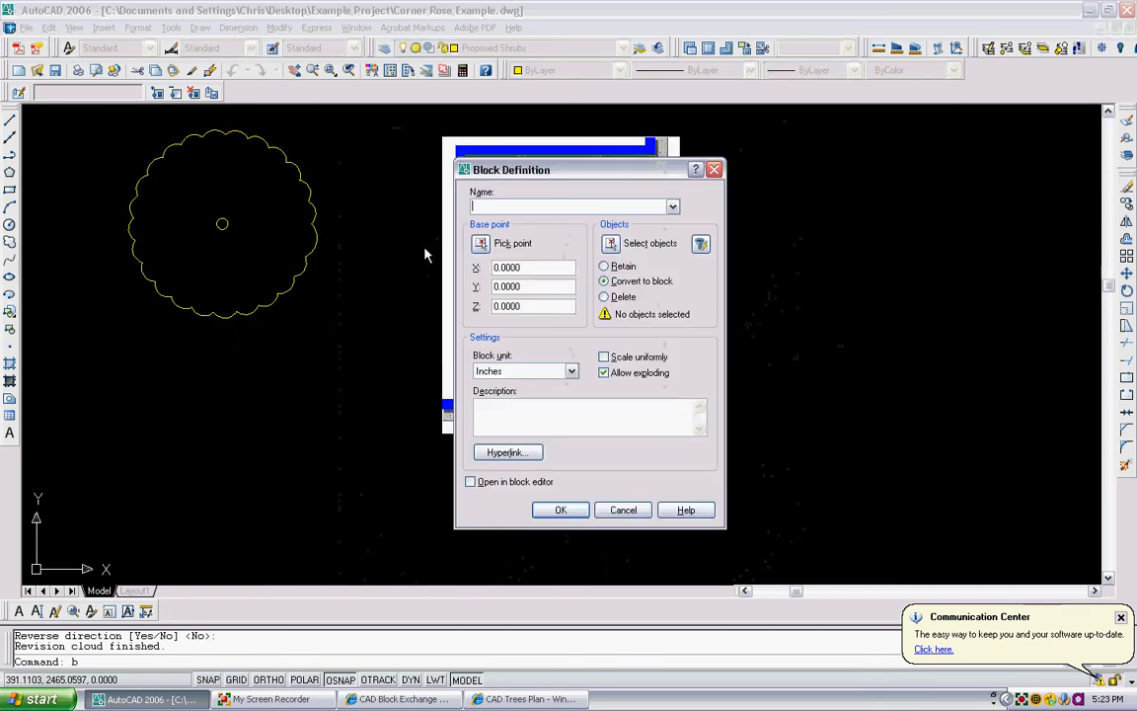
type("tree")
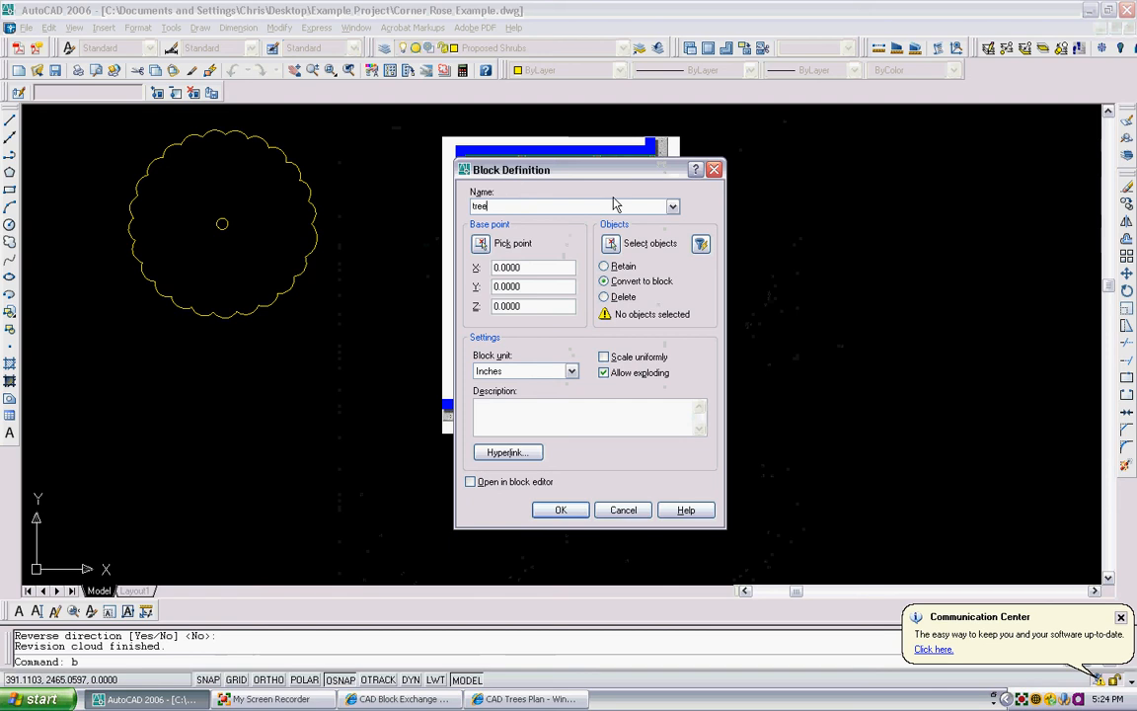
left_click(622, 248)
scroll(373, 363, "down", 2)
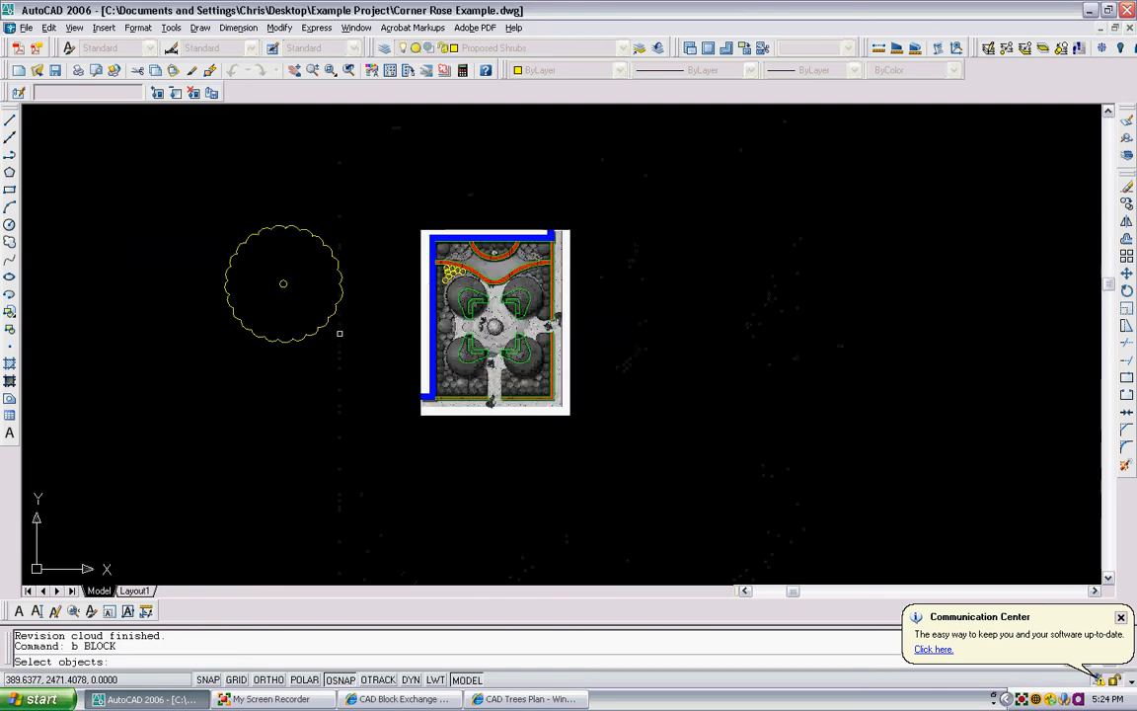
left_click(367, 355)
left_click(228, 261)
key("Return")
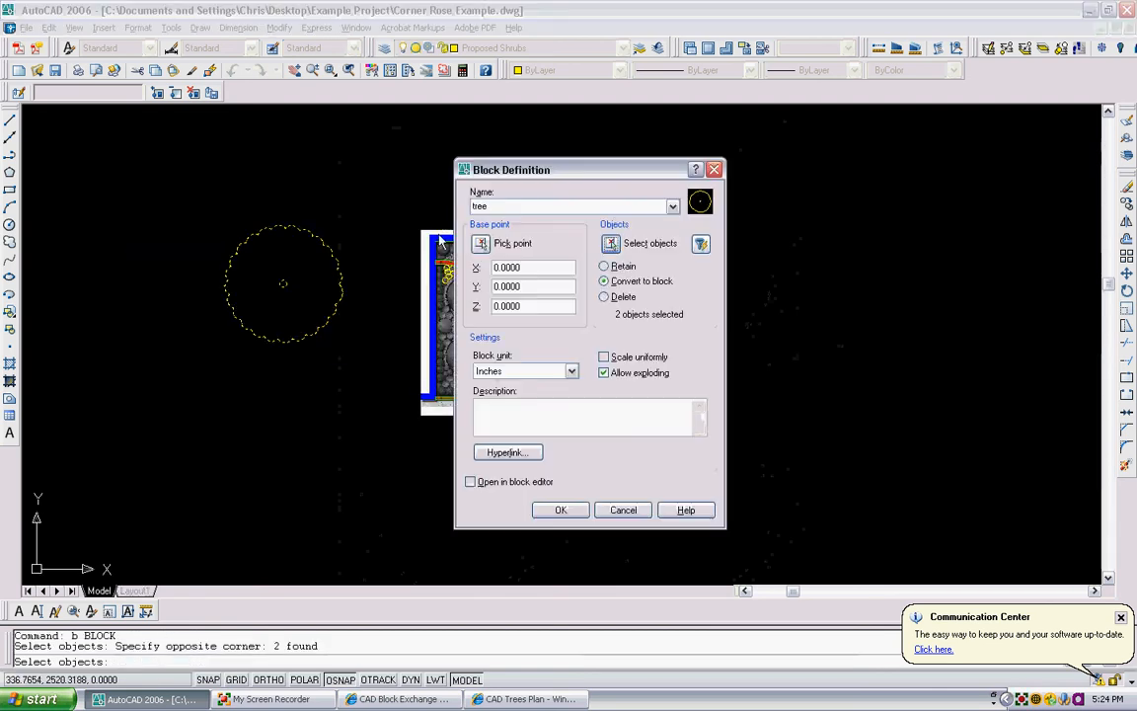
- Set the tree block's base point at the centre of the small circle, create the block, and check that it selects as one object
left_click(480, 244)
scroll(255, 297, "up", 3)
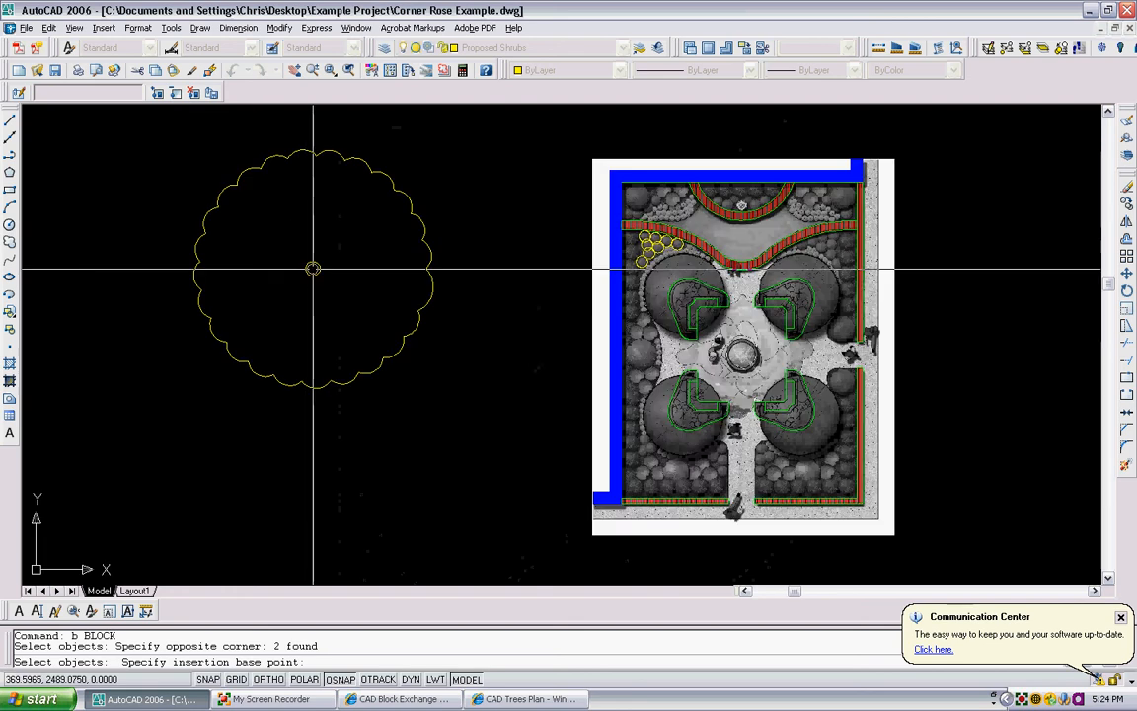
left_click(313, 268)
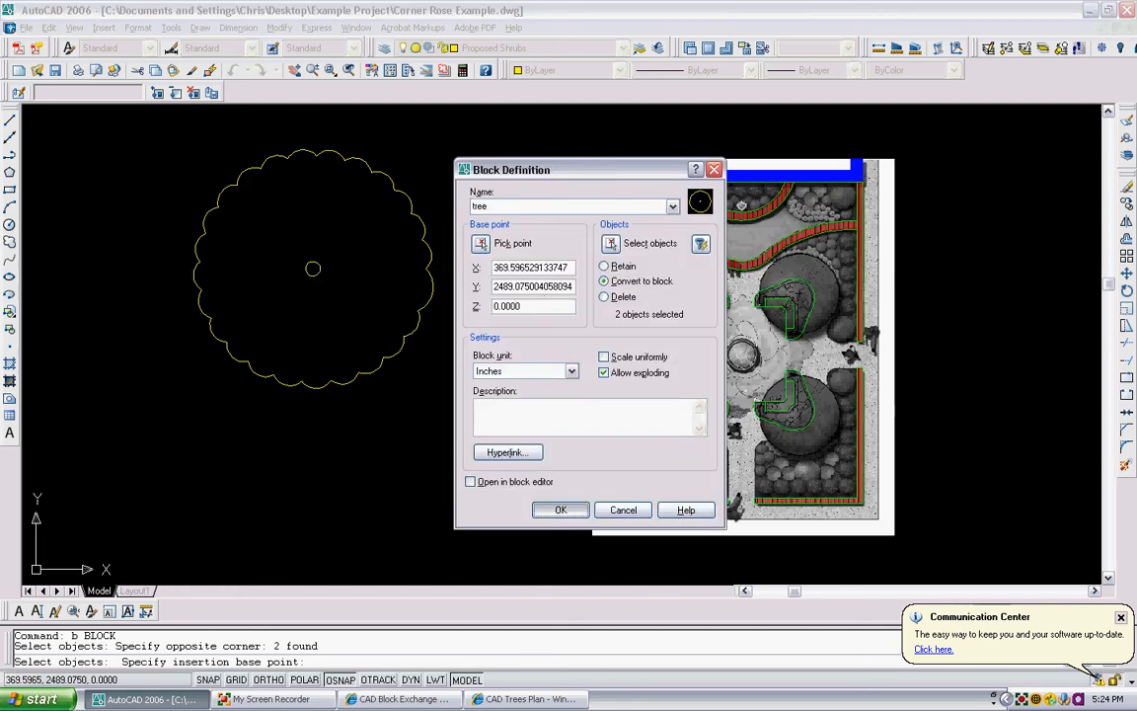
key("Return")
left_click(389, 353)
left_click(383, 386)
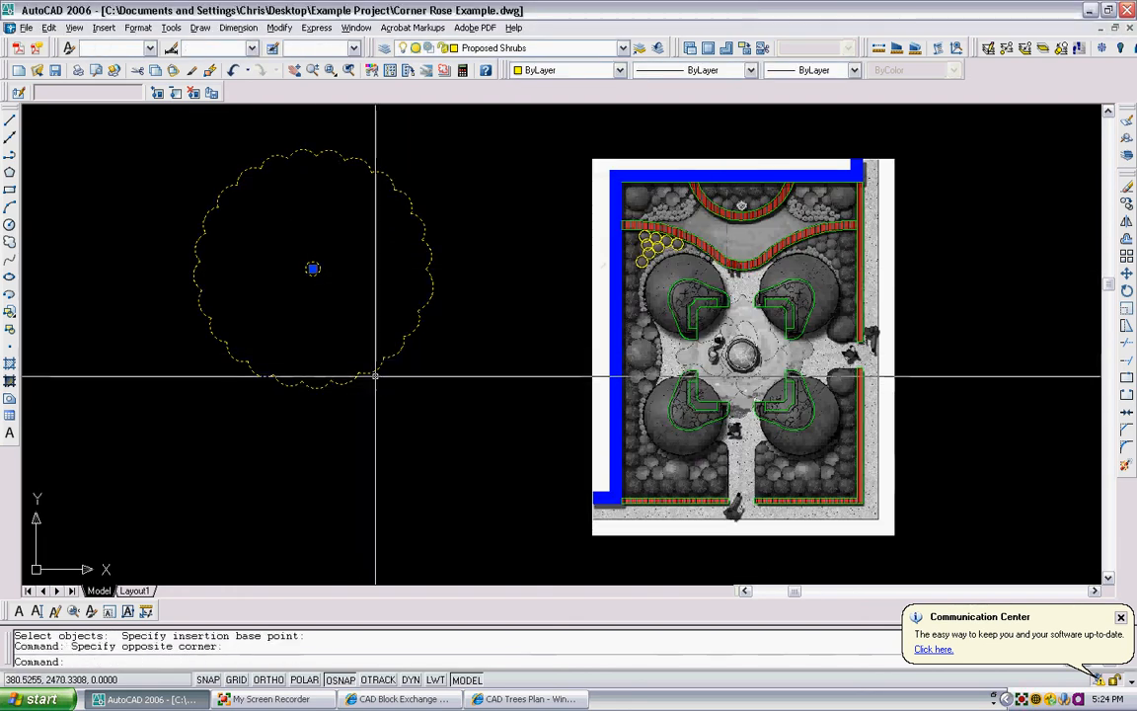
key("Escape")
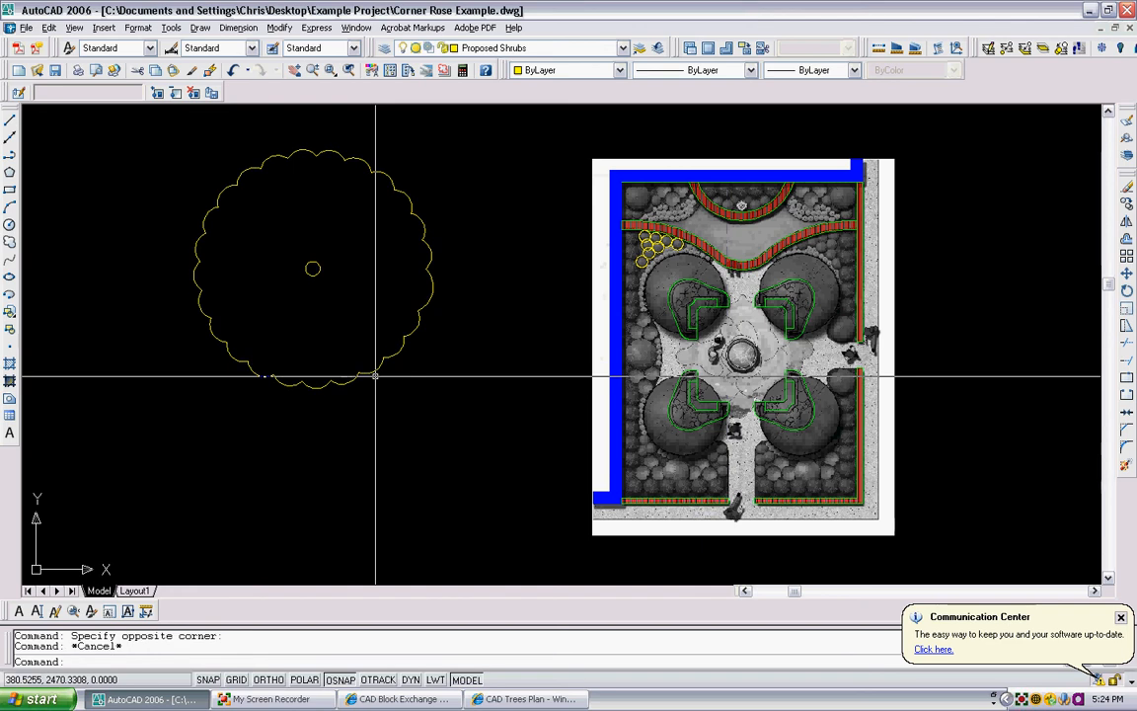
- Draw a straight, gently rising polyline about 291 units long in the empty area above the plan
scroll(386, 376, "down", 3)
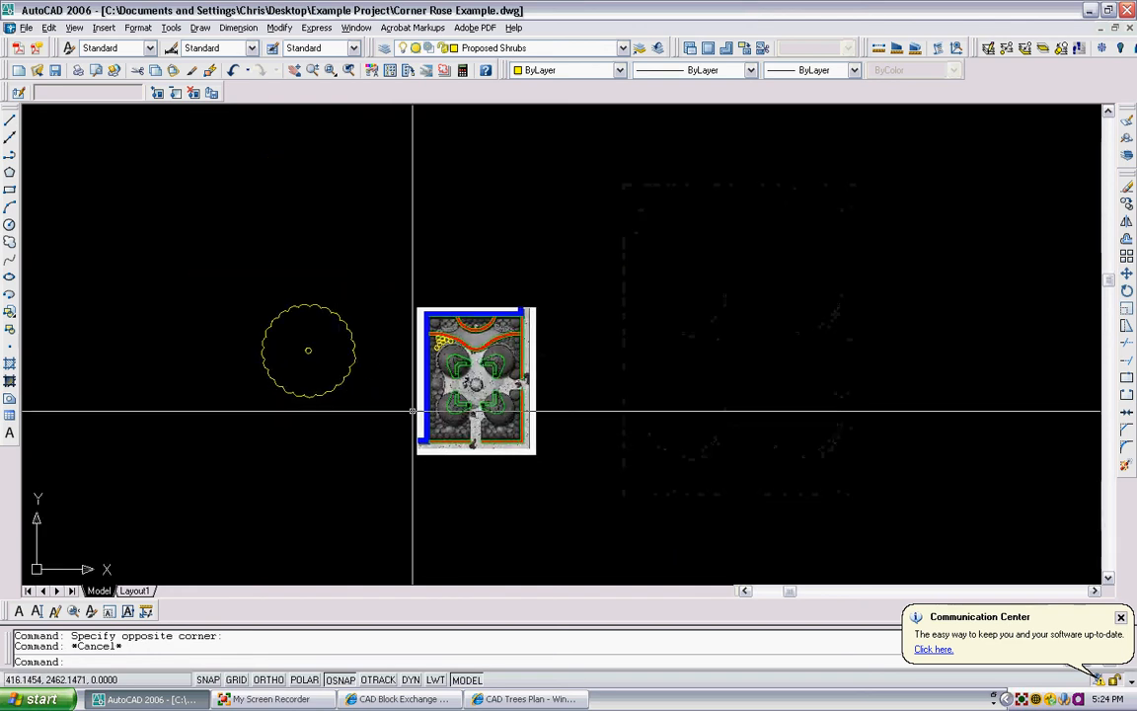
scroll(493, 395, "up", 3)
scroll(497, 386, "down", 3)
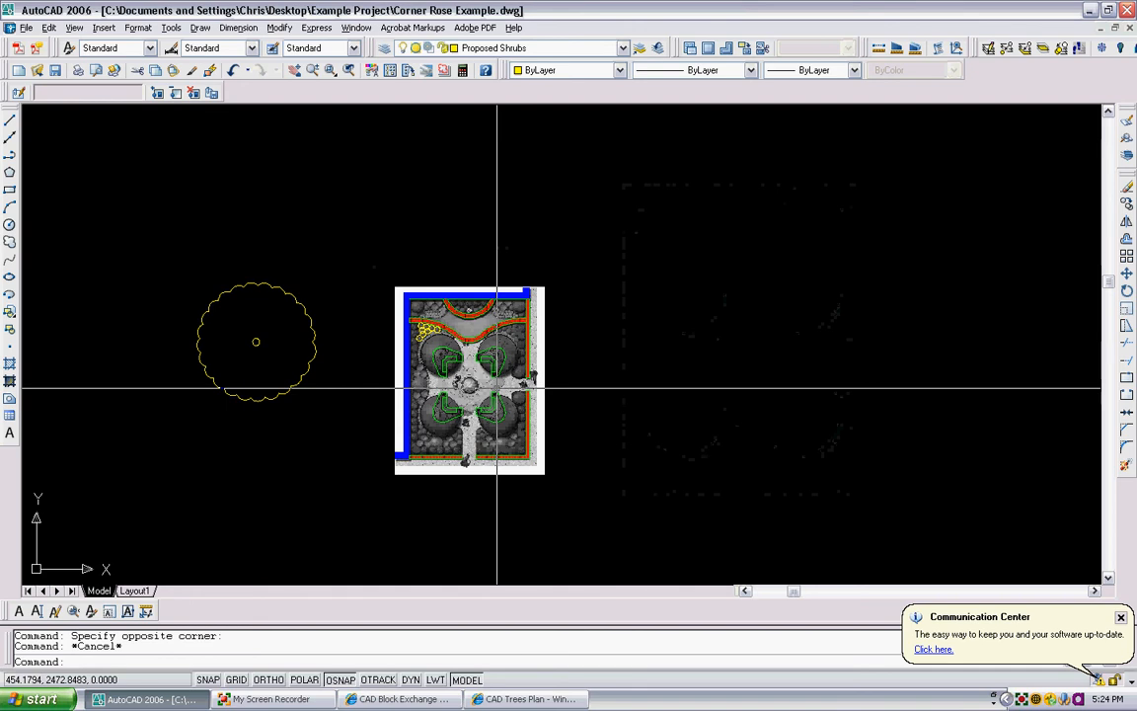
scroll(488, 385, "down", 2)
scroll(428, 332, "up", 2)
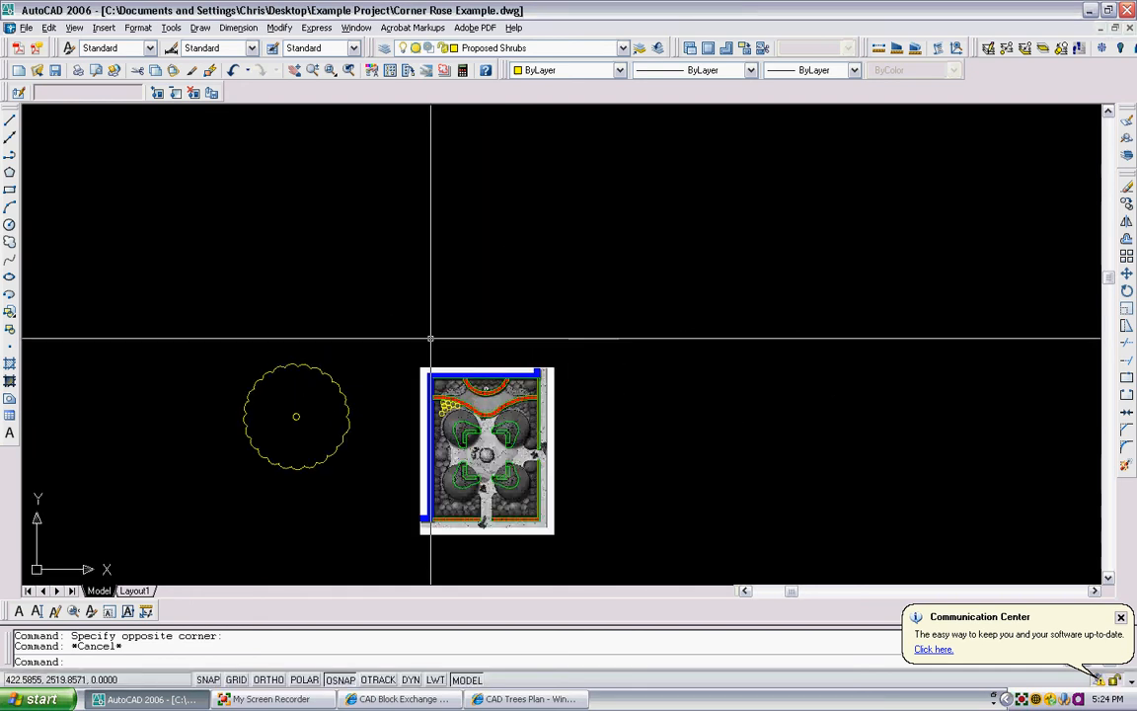
type("pl")
key("Return")
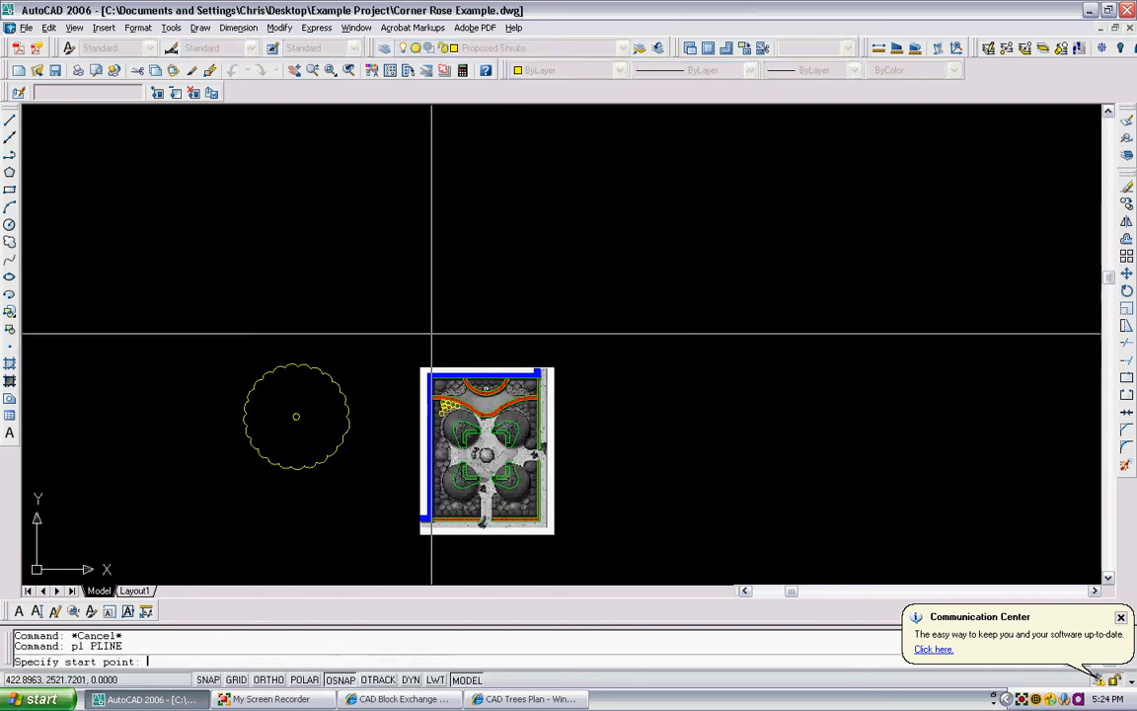
left_click(380, 297)
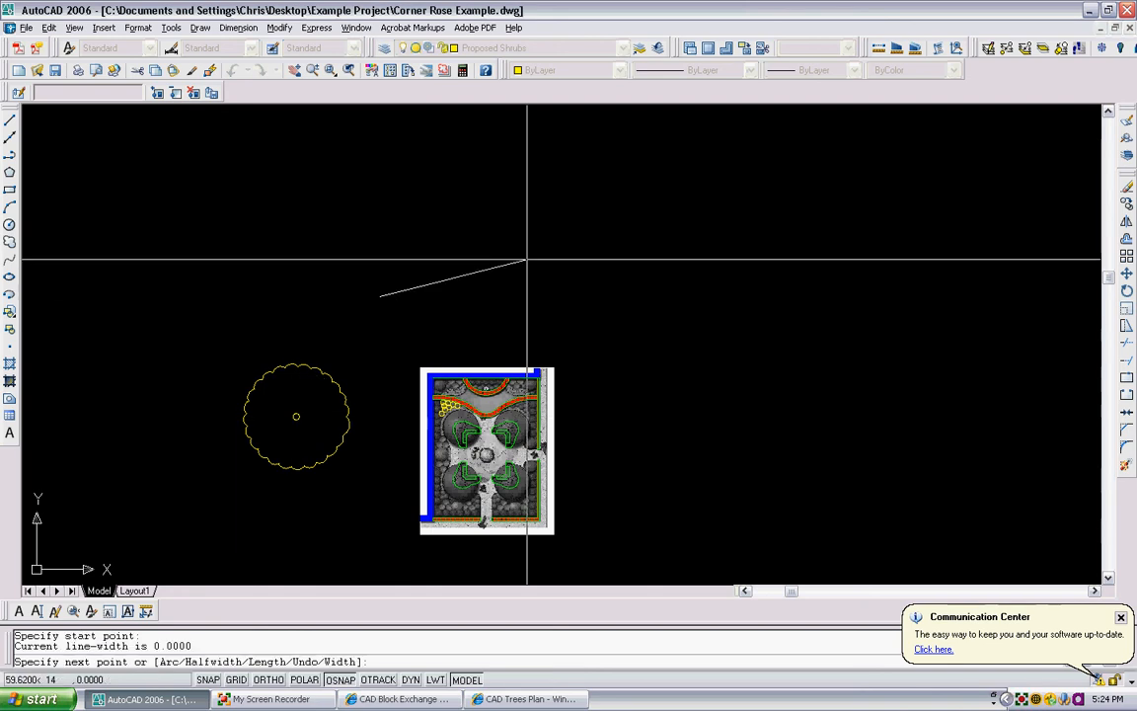
middle_click_drag(798, 272, 690, 301)
left_click(996, 173)
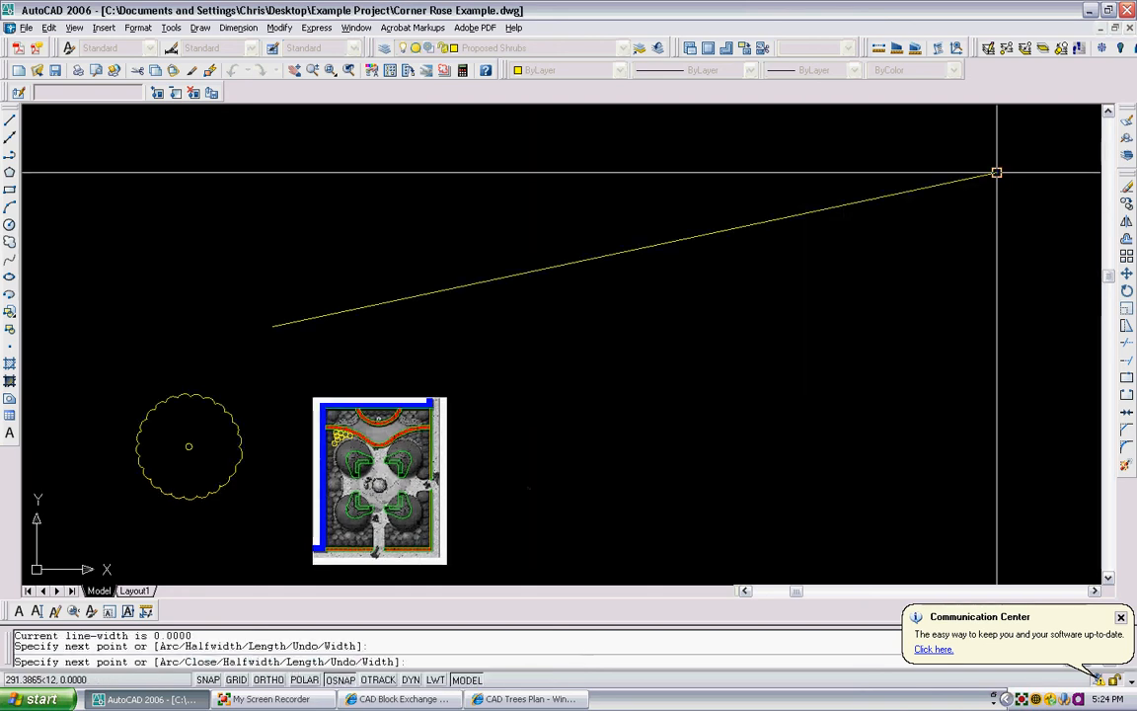
key("Escape")
- Offset the sloping polyline by 6 units to its upper side
type("o")
key("Return")
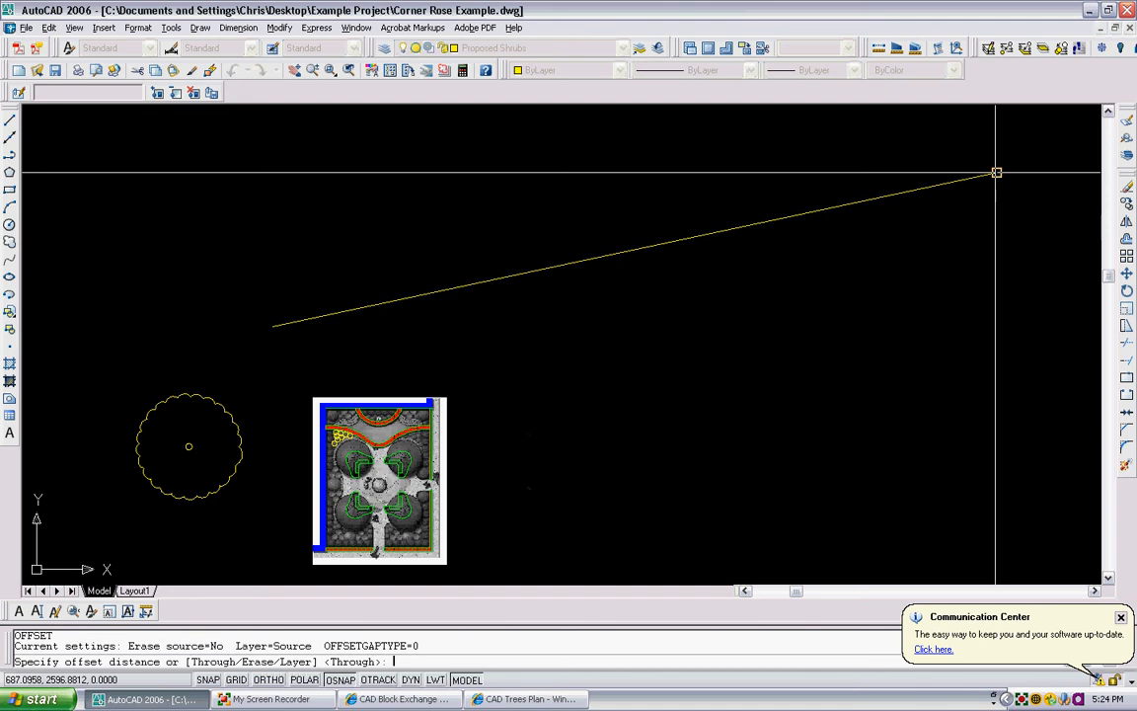
type("6")
key("Return")
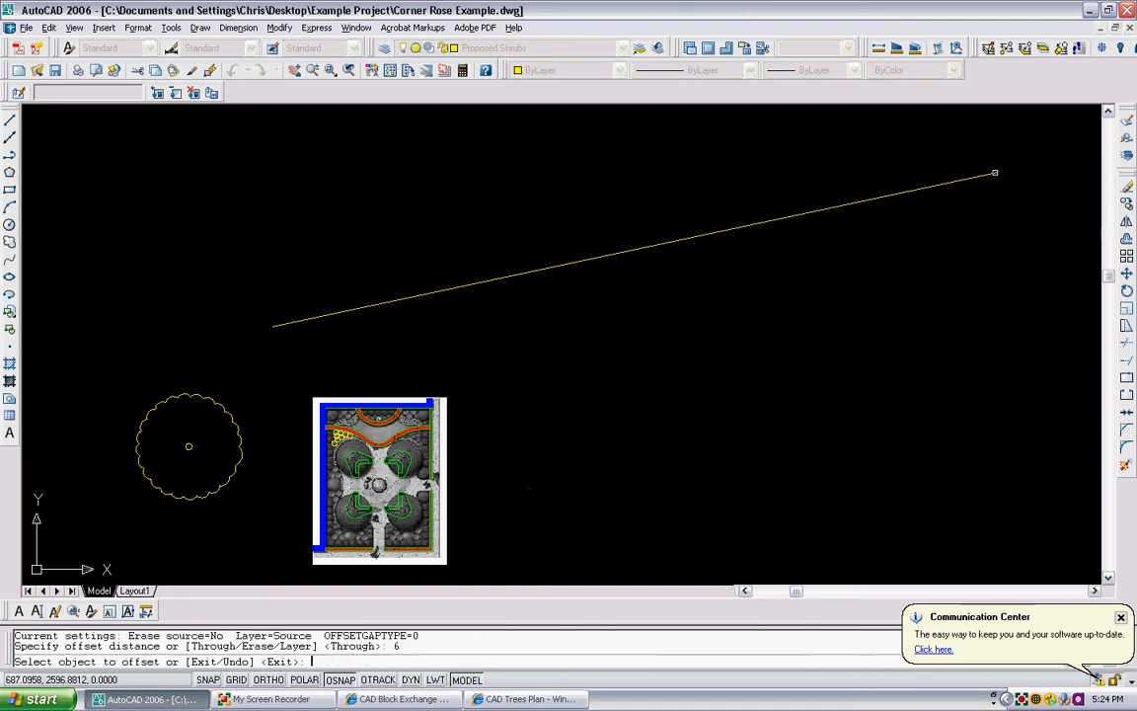
left_click(994, 173)
left_click(910, 152)
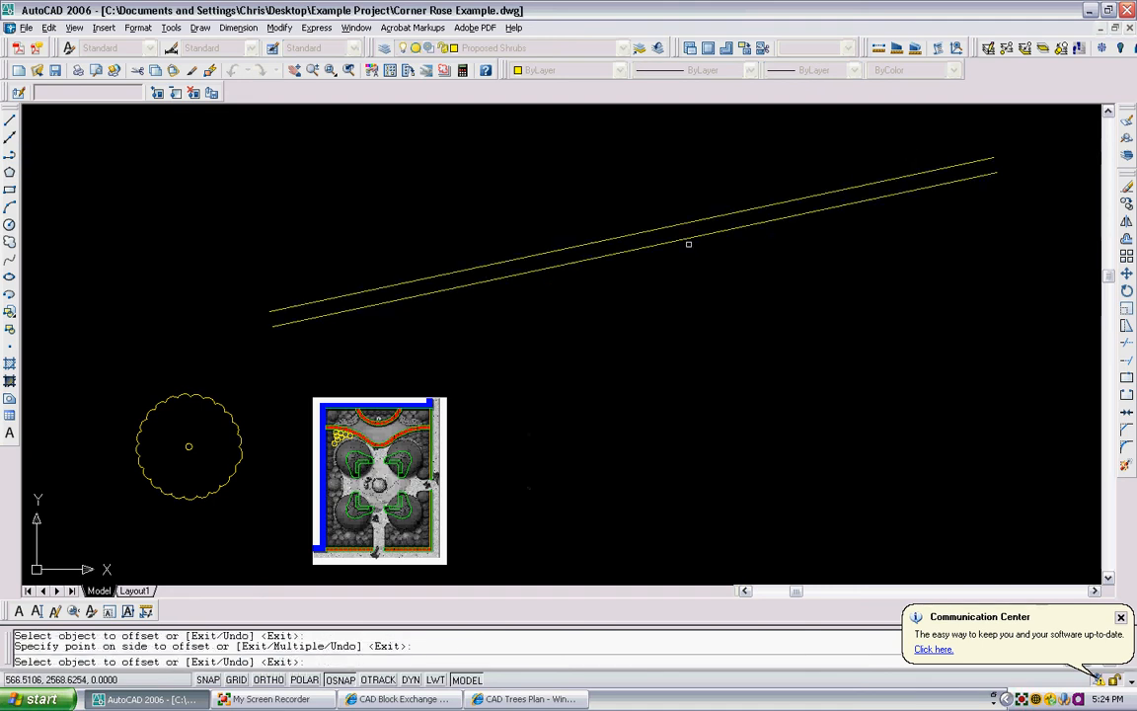
key("Escape")
- Offset the lower sloping polyline by 3 units to its upper side, placing a centre line between the two lines
type("o")
key("Return")
type("3")
key("Return")
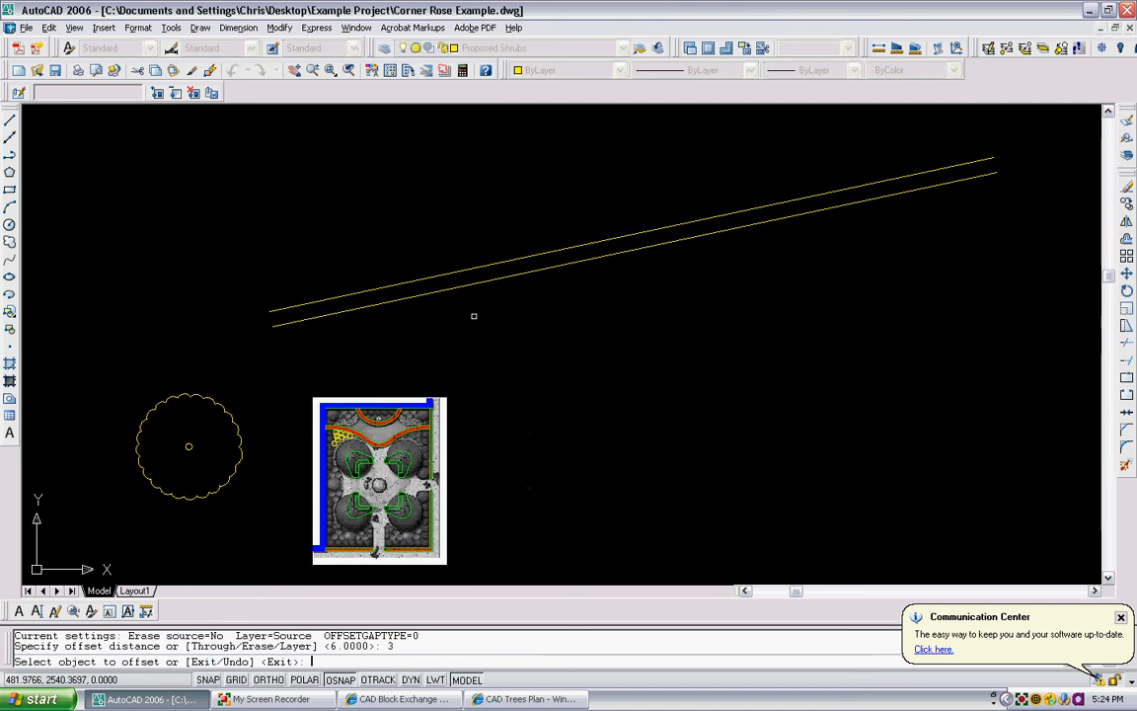
scroll(458, 305, "up", 3)
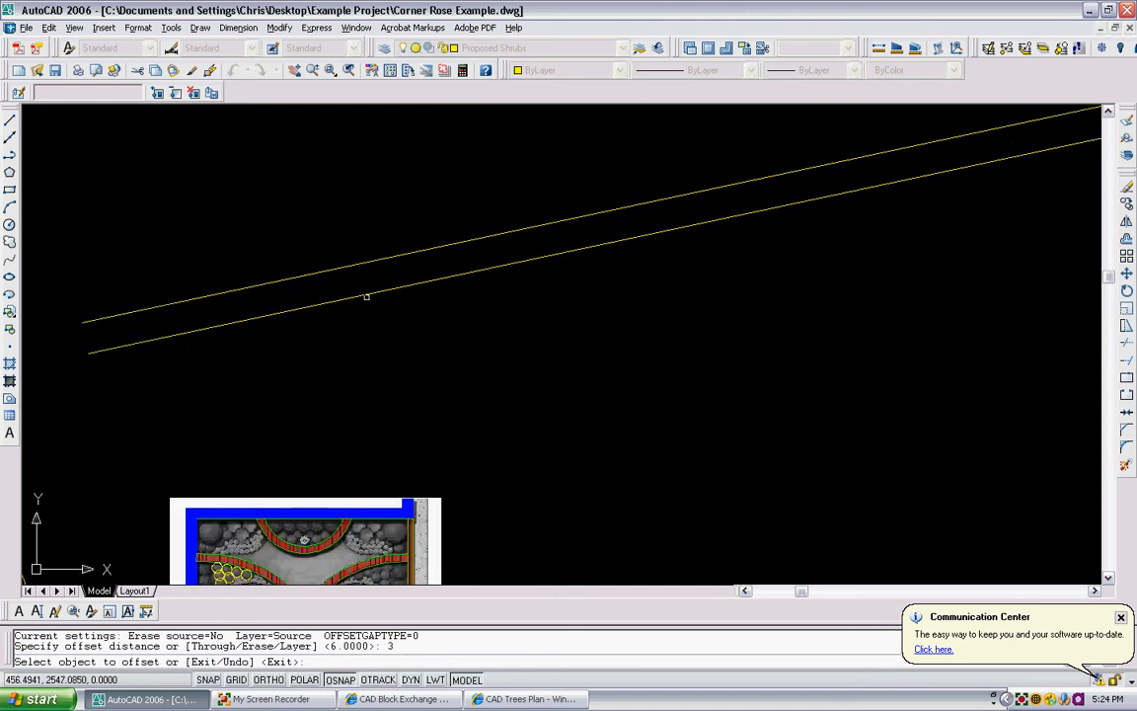
left_click(365, 294)
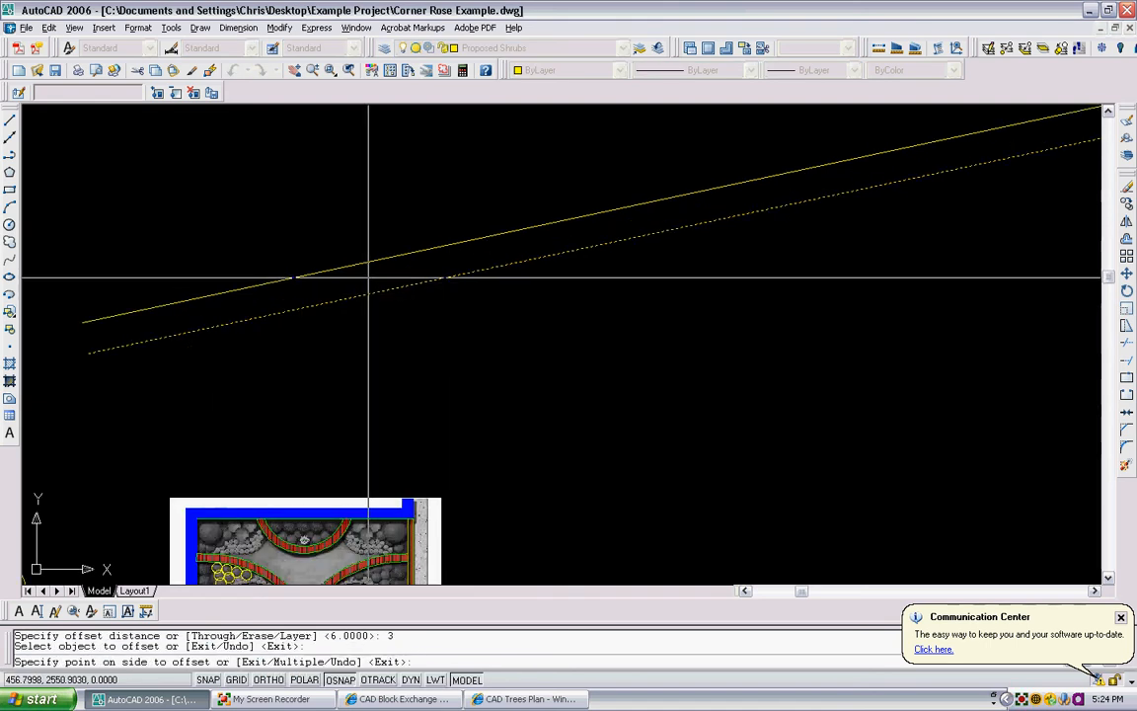
left_click(370, 253)
key("Escape")
scroll(368, 277, "down", 4)
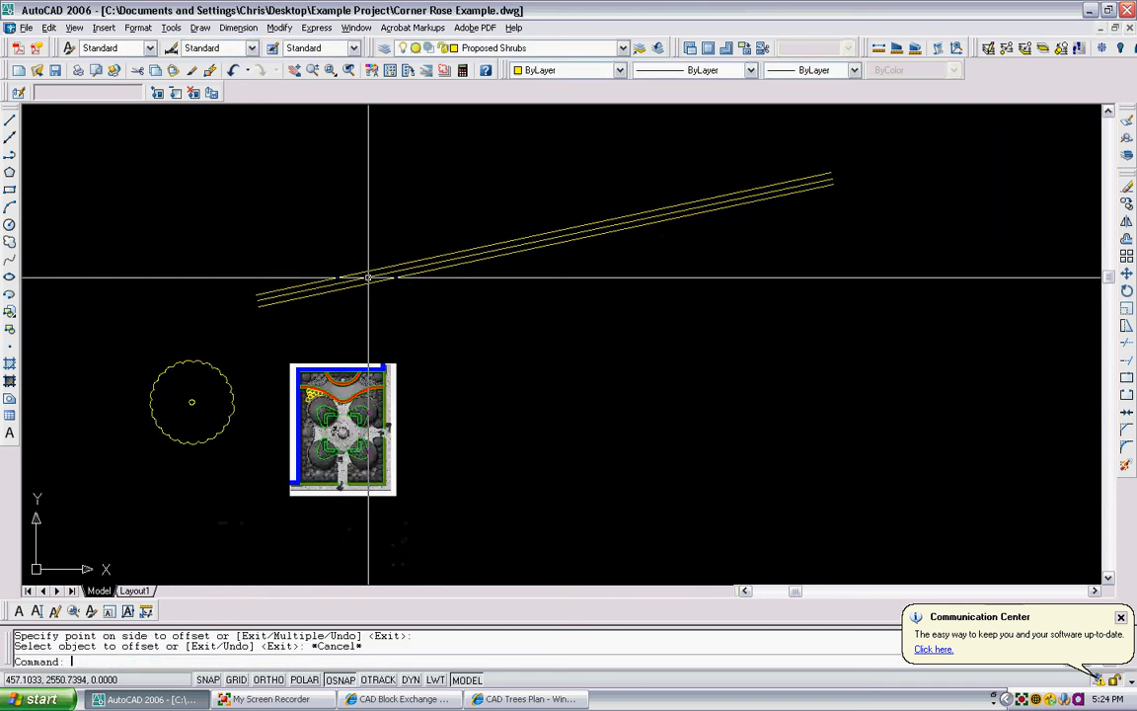
- Draw a circle of about 19 units radius in the empty area and move it closer to the tree symbol
middle_click_drag(236, 311, 307, 310)
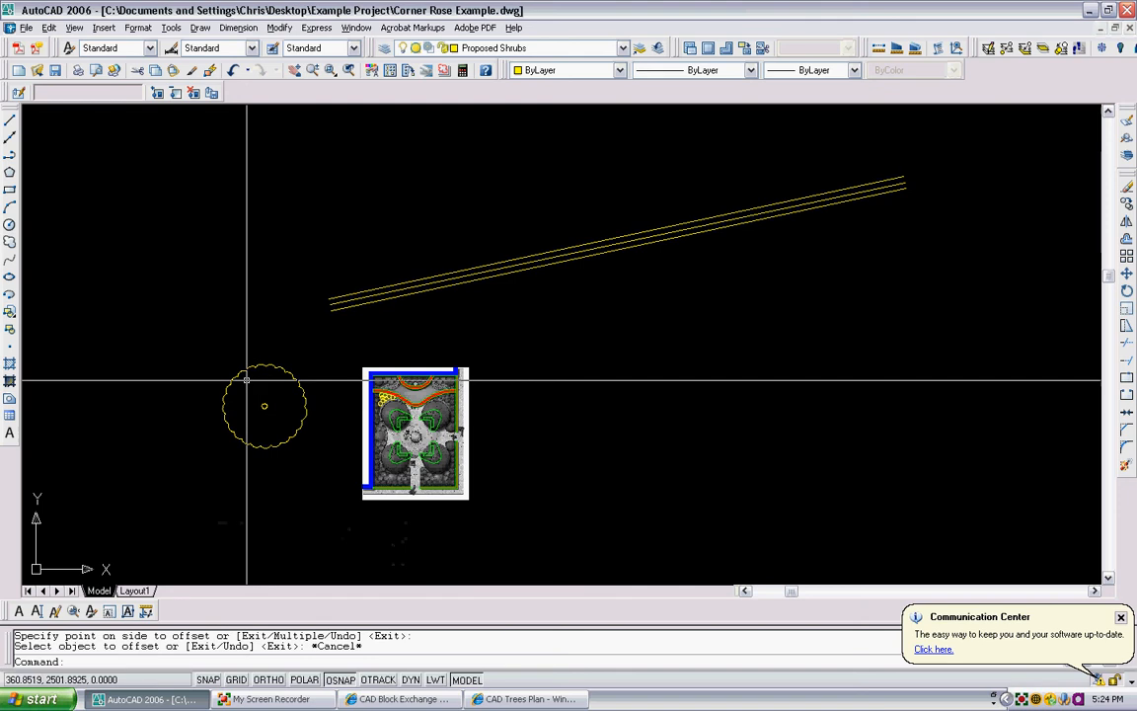
left_click(9, 224)
left_click(113, 248)
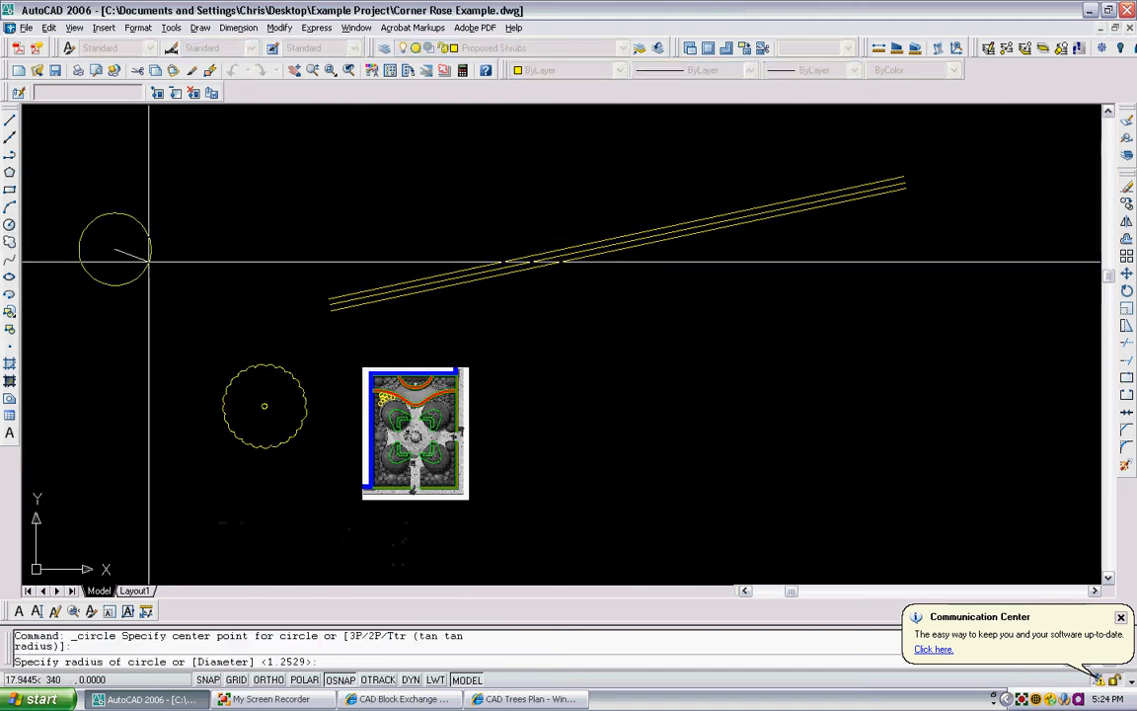
left_click(152, 248)
type("m")
key("Return")
left_click(172, 280)
left_click(114, 240)
key("Return")
left_click(111, 238)
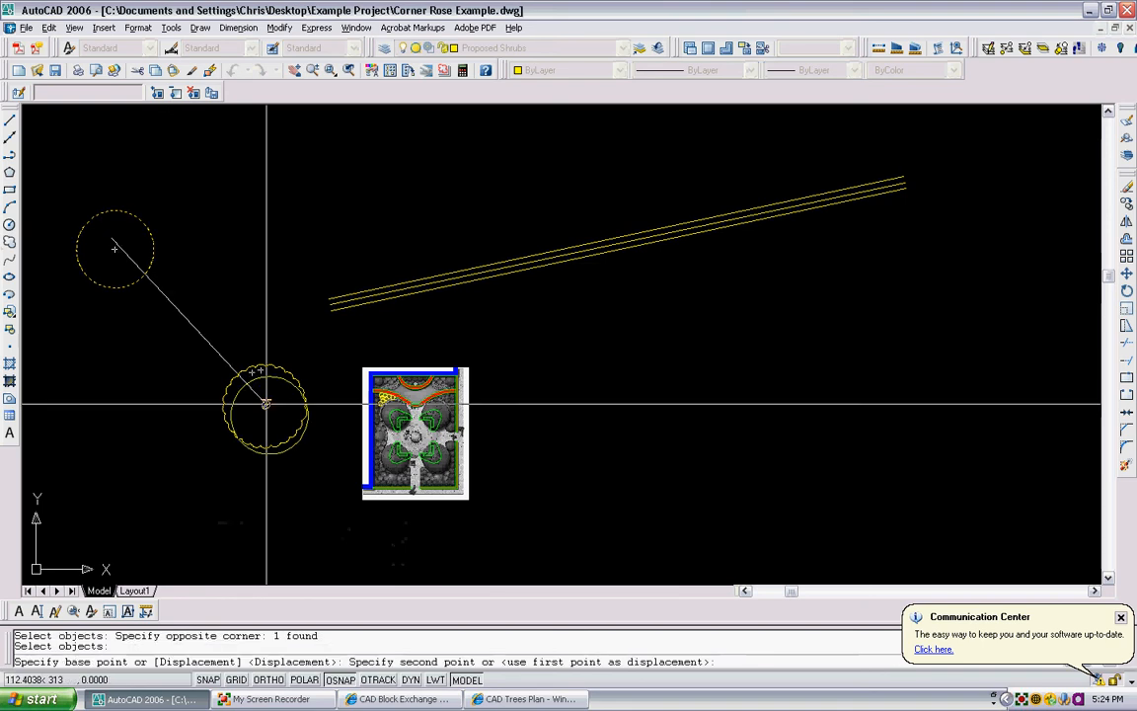
left_click(196, 318)
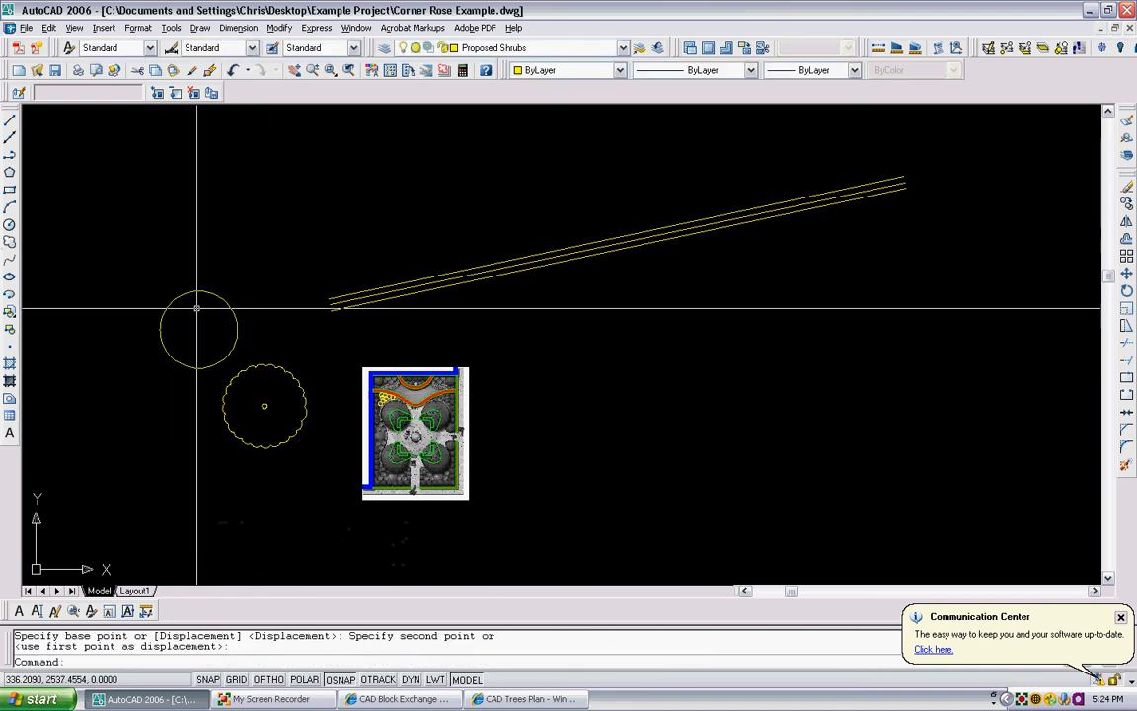
- Check the new circle's diameter in its properties, and erase the circle
left_click(197, 308)
left_click(184, 270)
right_click(183, 268)
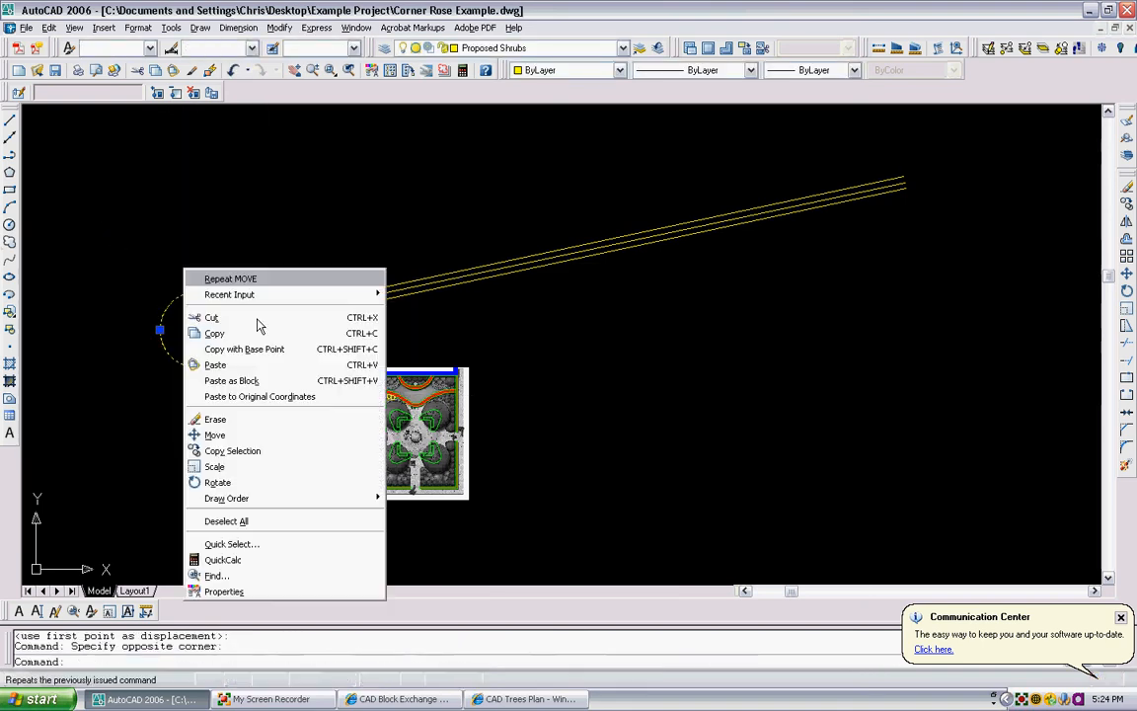
left_click(287, 591)
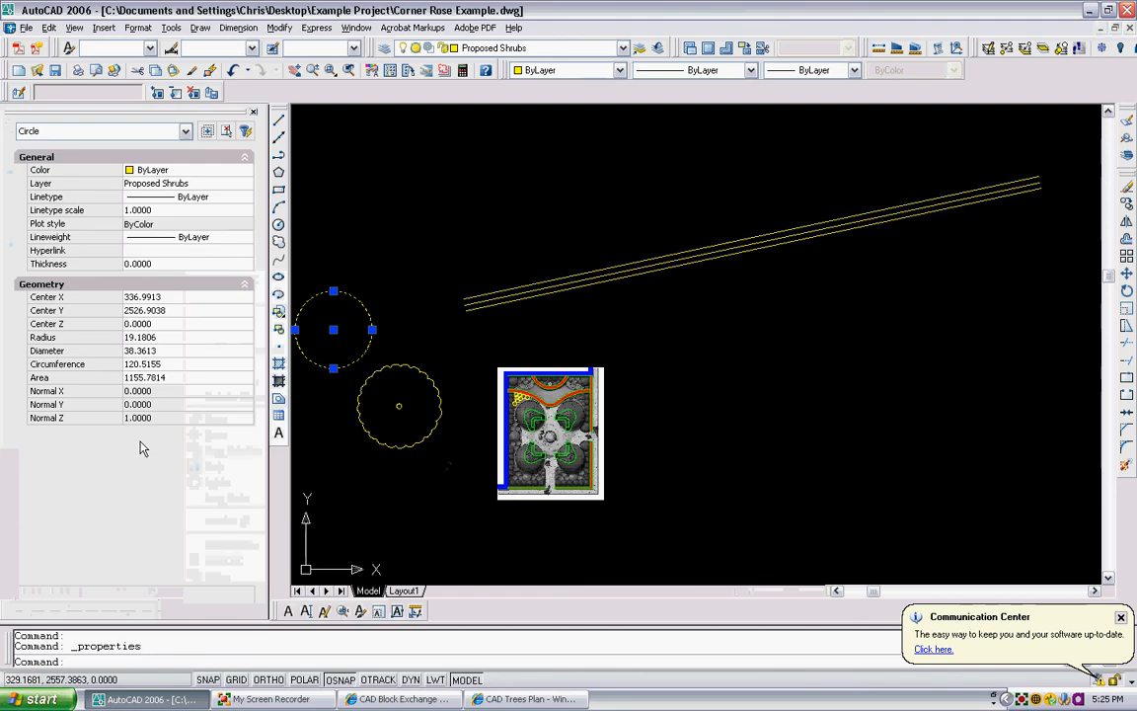
left_click(253, 112)
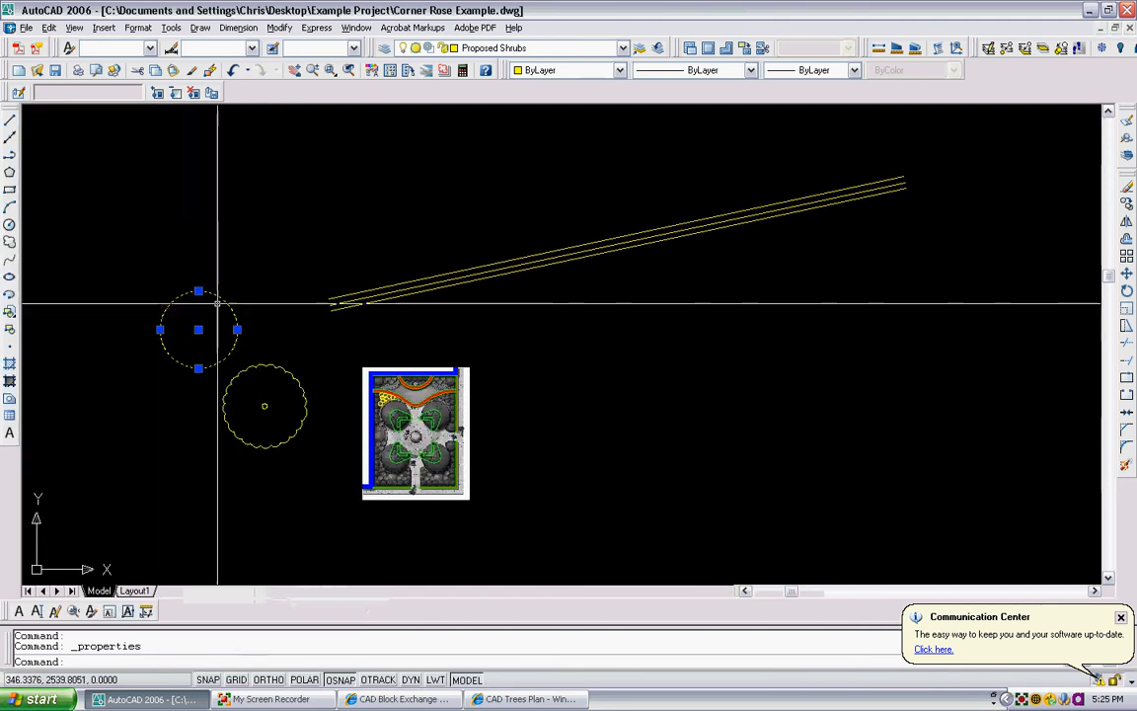
key("Escape")
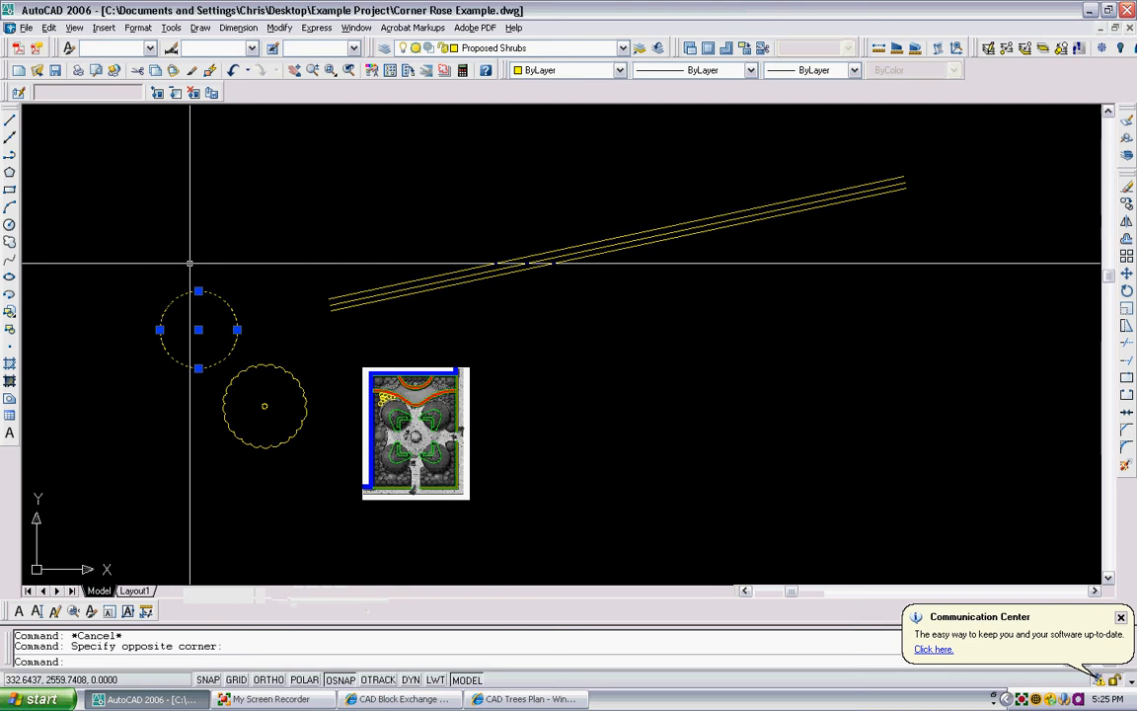
key("Delete")
- Start the Measure command on the middle sloping line and specify the tree block as the object to insert along it
scroll(381, 312, "up", 2)
scroll(411, 292, "down", 2)
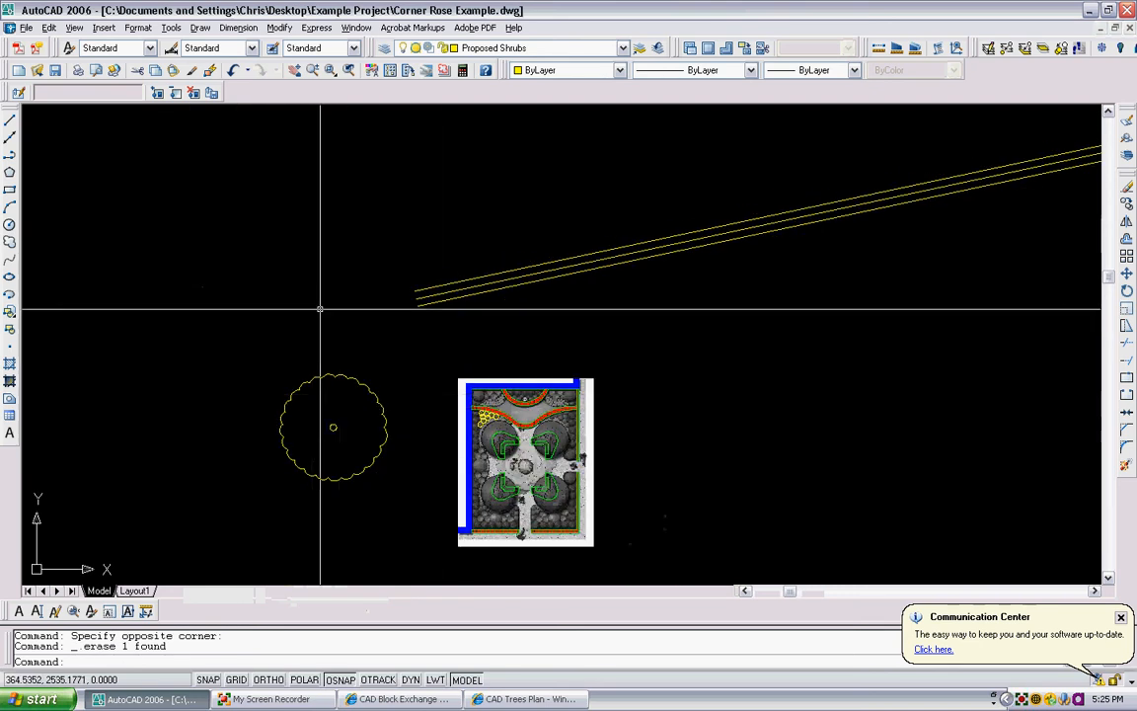
scroll(414, 305, "up", 3)
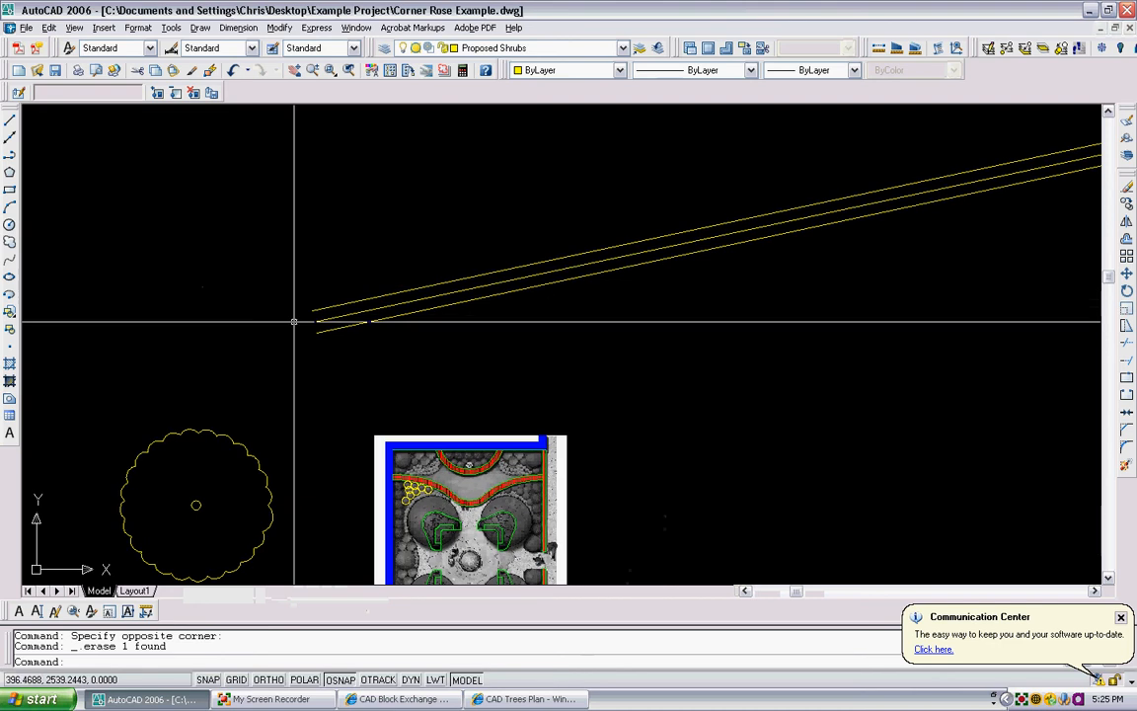
scroll(235, 348, "down", 2)
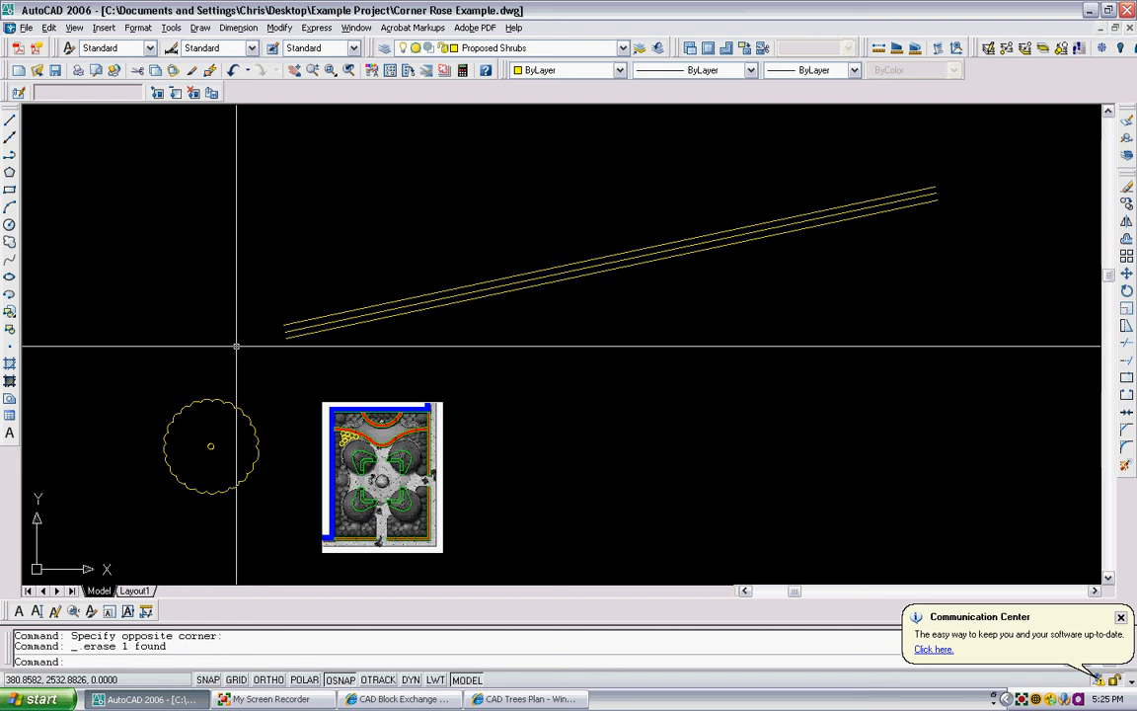
type("e")
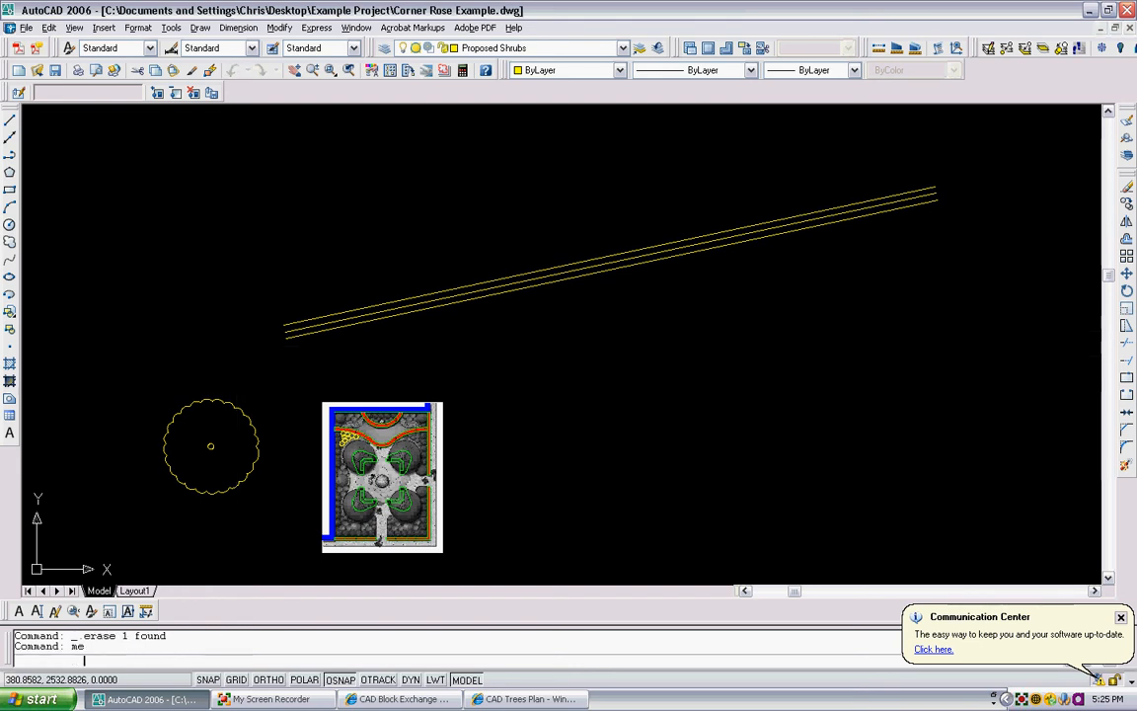
key("Return")
scroll(261, 331, "up", 1)
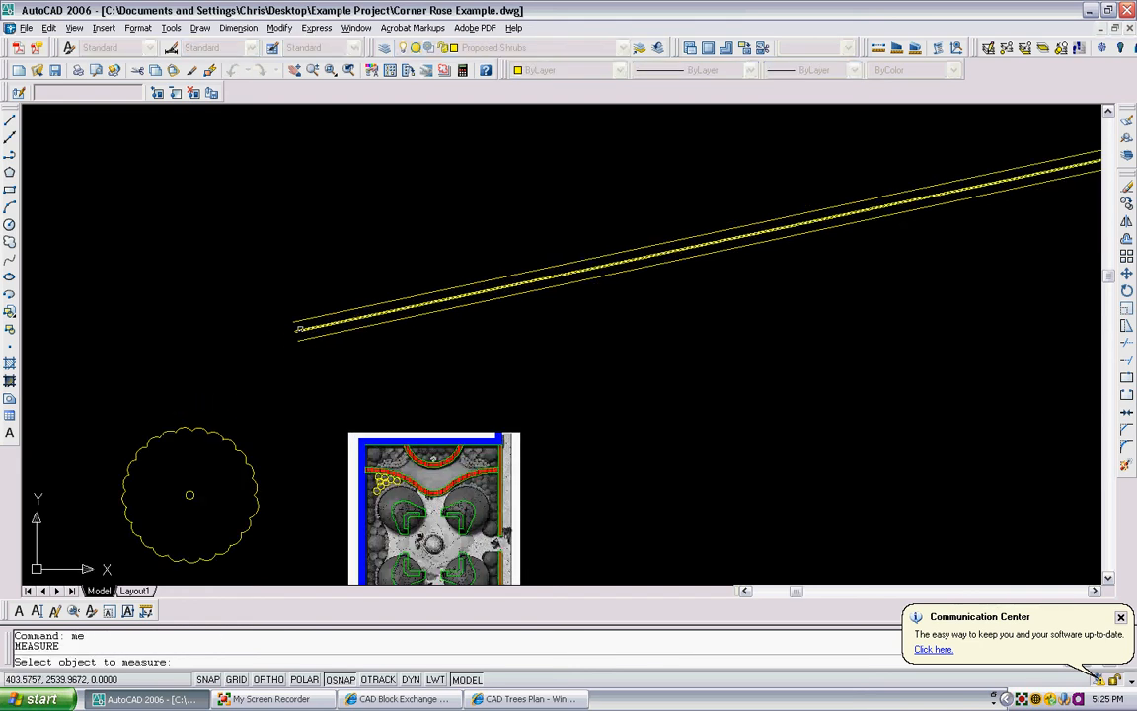
left_click(299, 328)
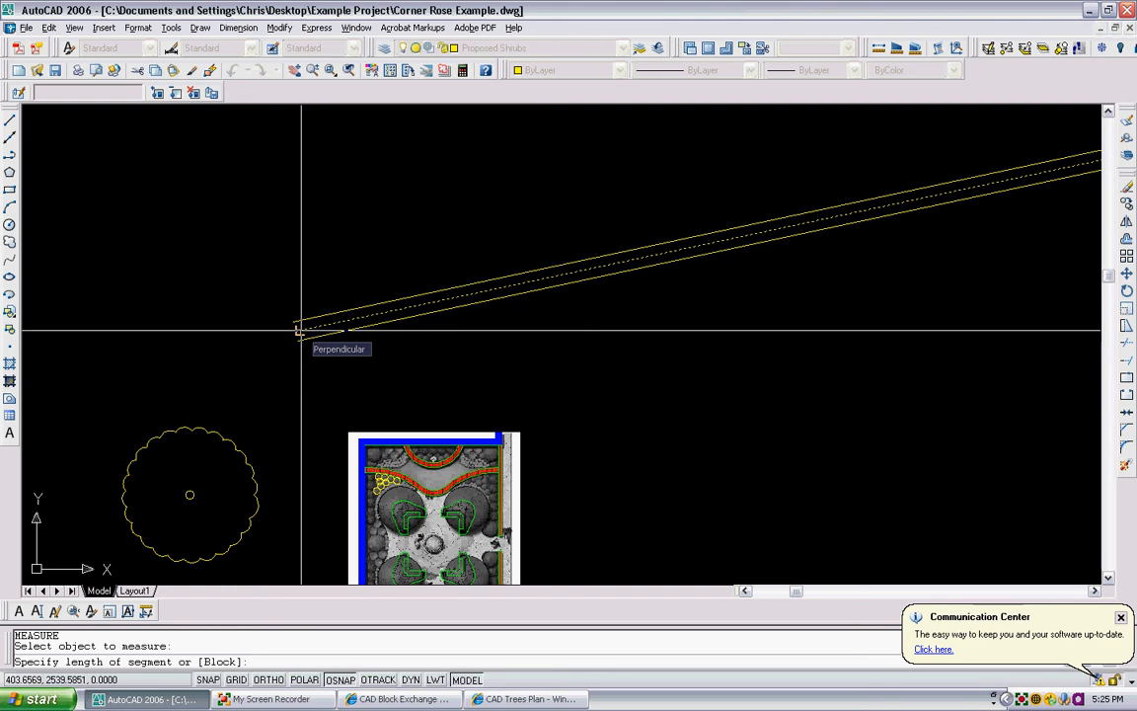
type("b")
key("Return")
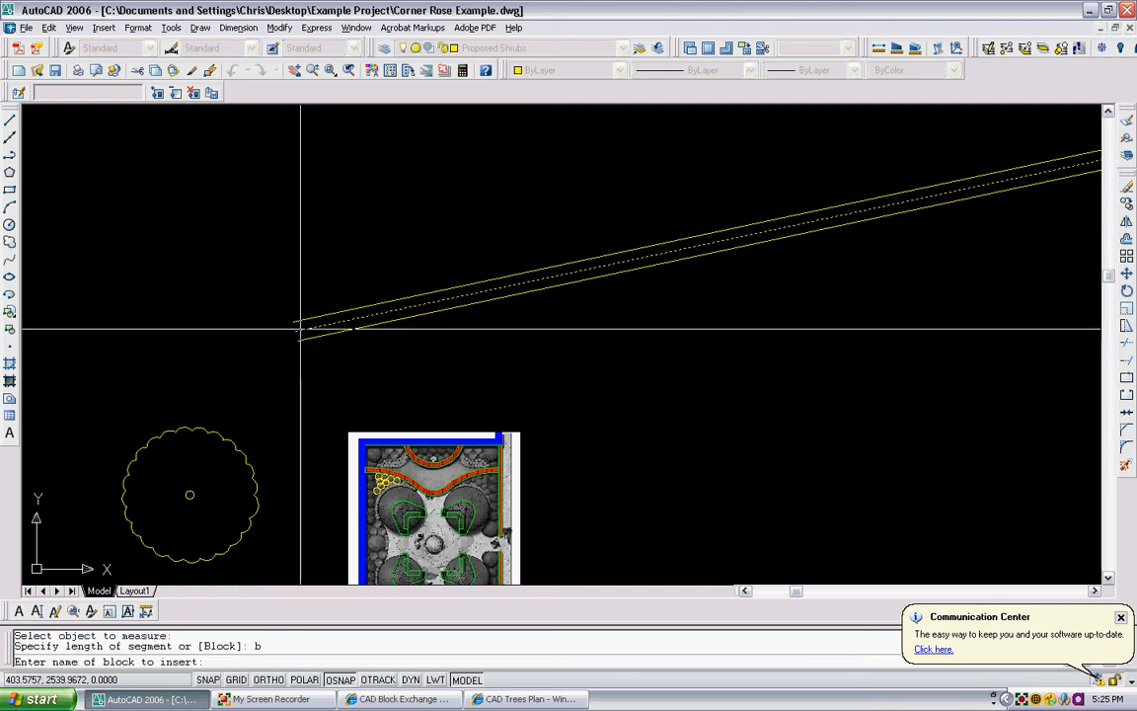
type("tree")
key("Return")
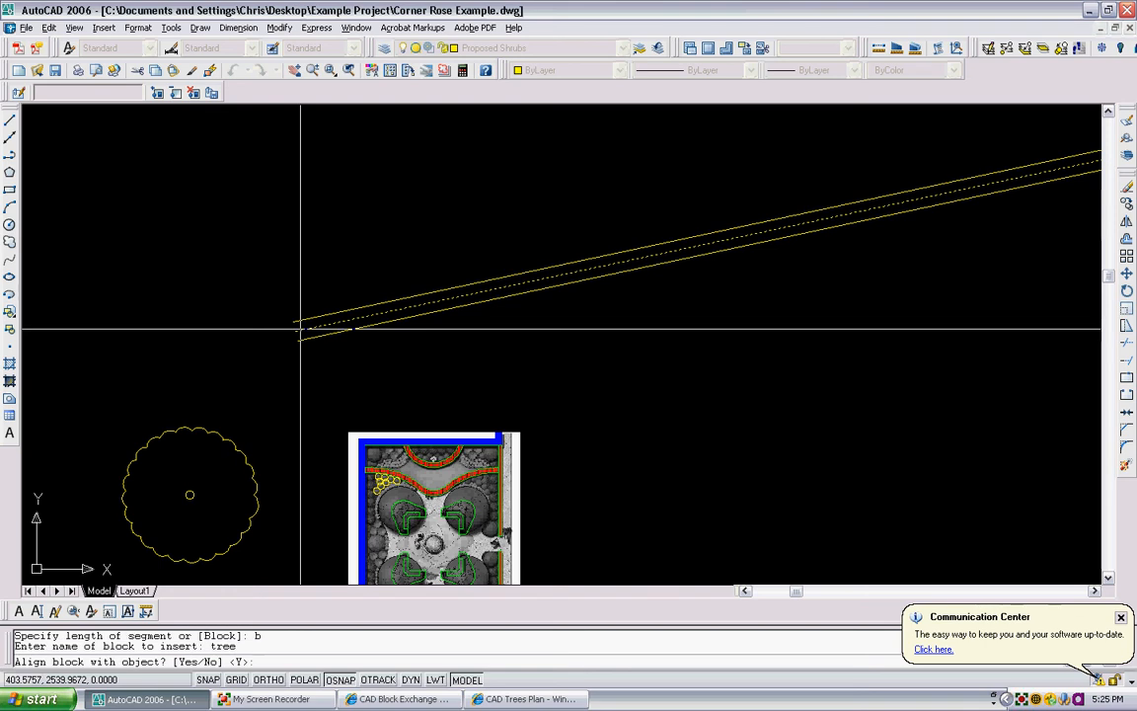
- Align the tree blocks with the middle line, space them 38 units apart, and inspect the row
key("Return")
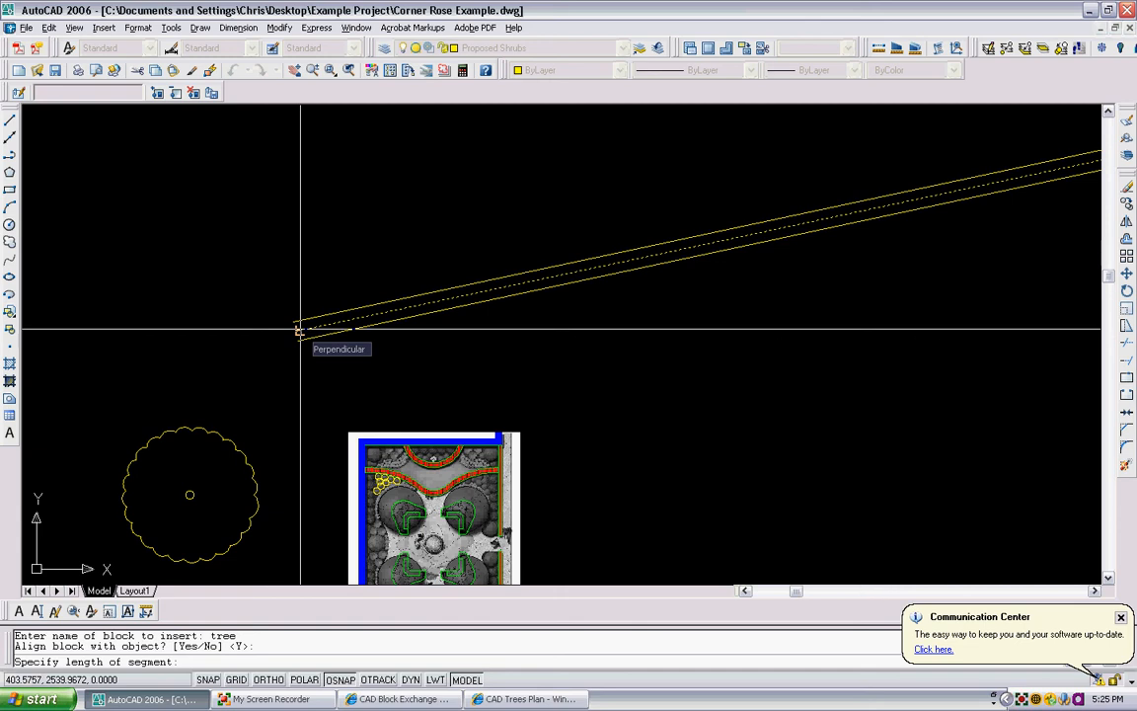
type("38")
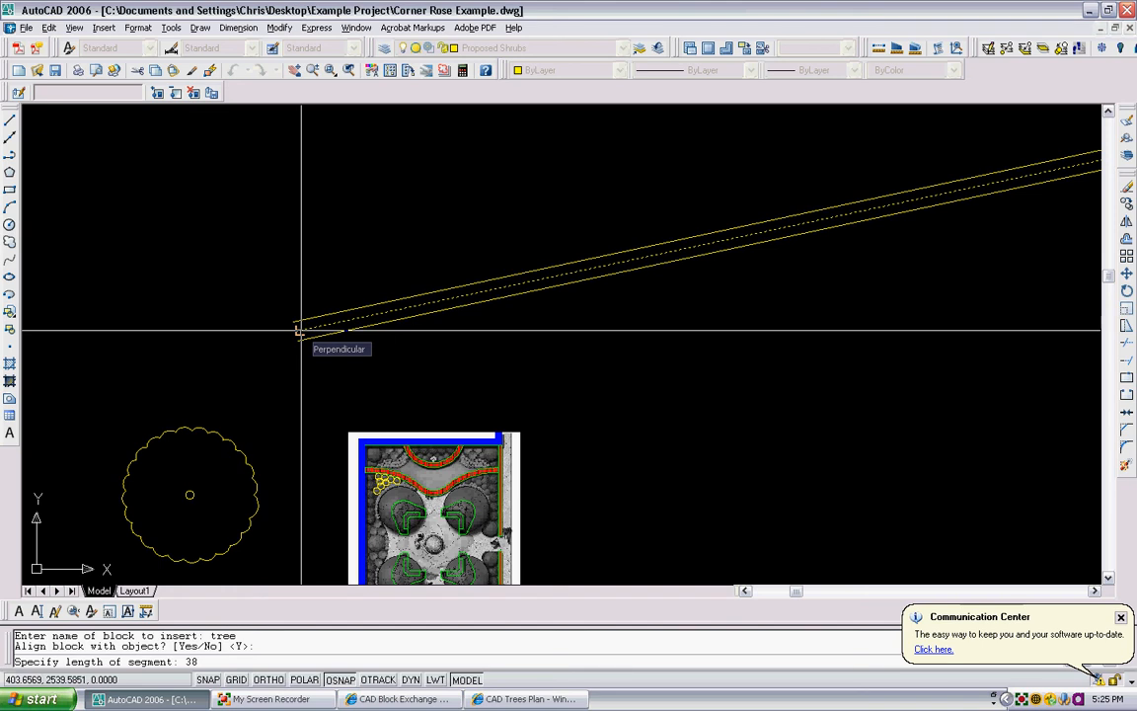
key("Return")
key("Return")
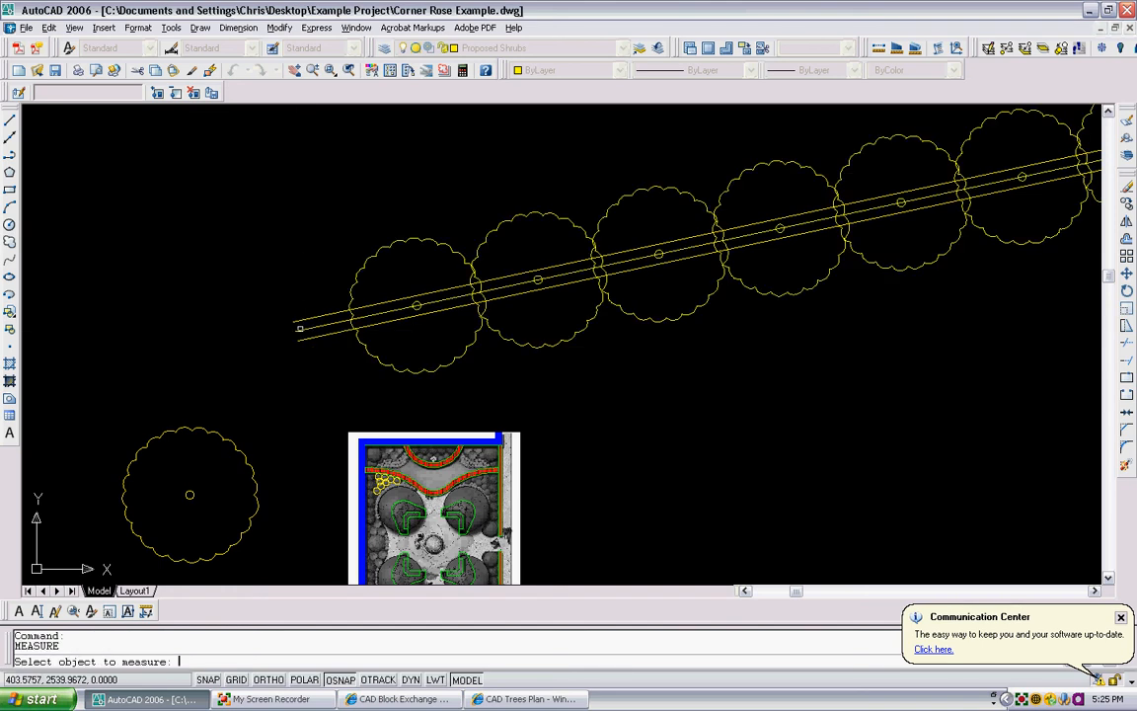
scroll(475, 312, "down", 4)
scroll(716, 260, "up", 3)
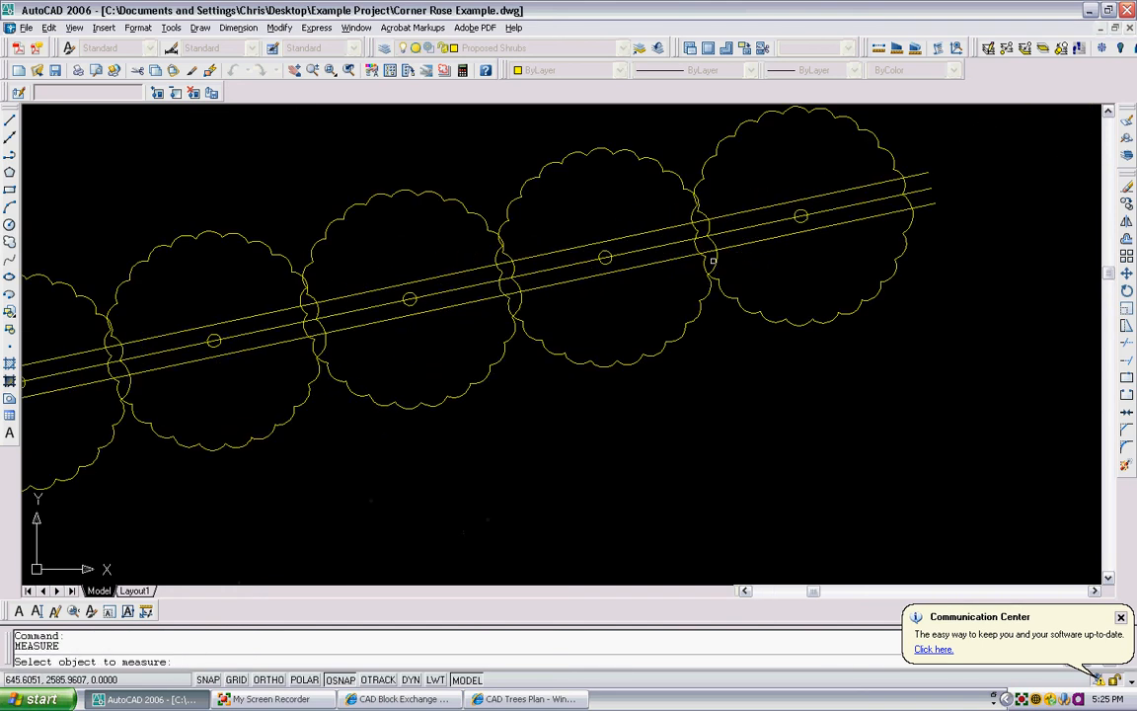
scroll(651, 262, "down", 2)
middle_click_drag(312, 321, 411, 307)
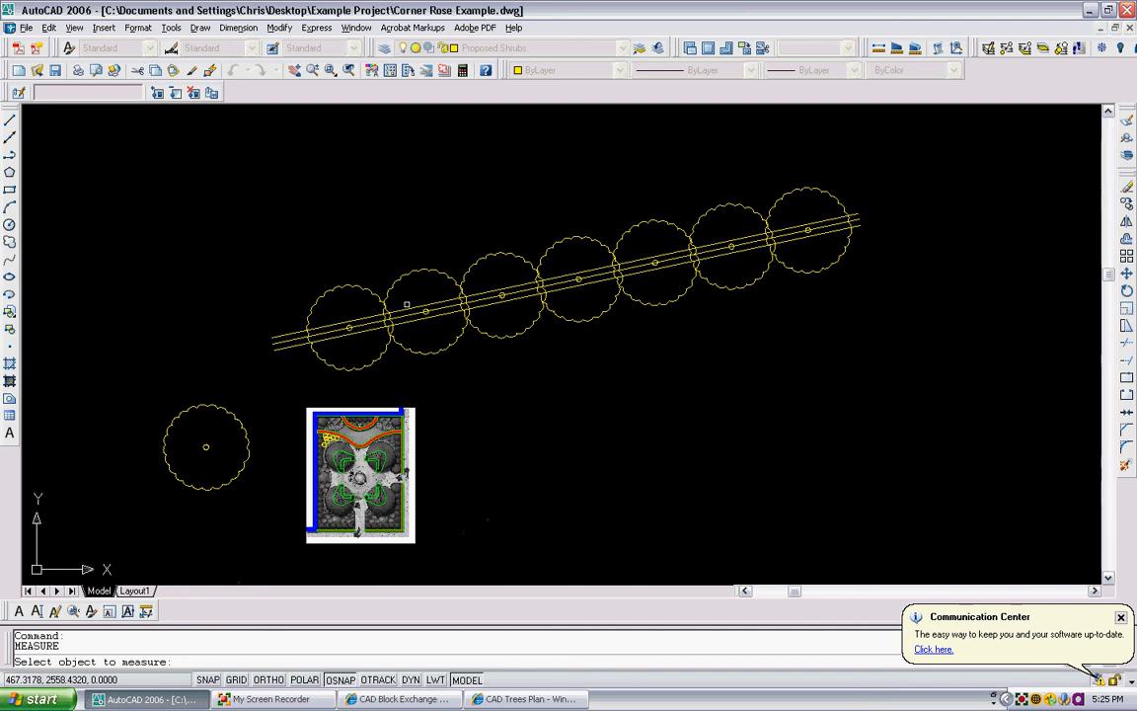
key("Escape")
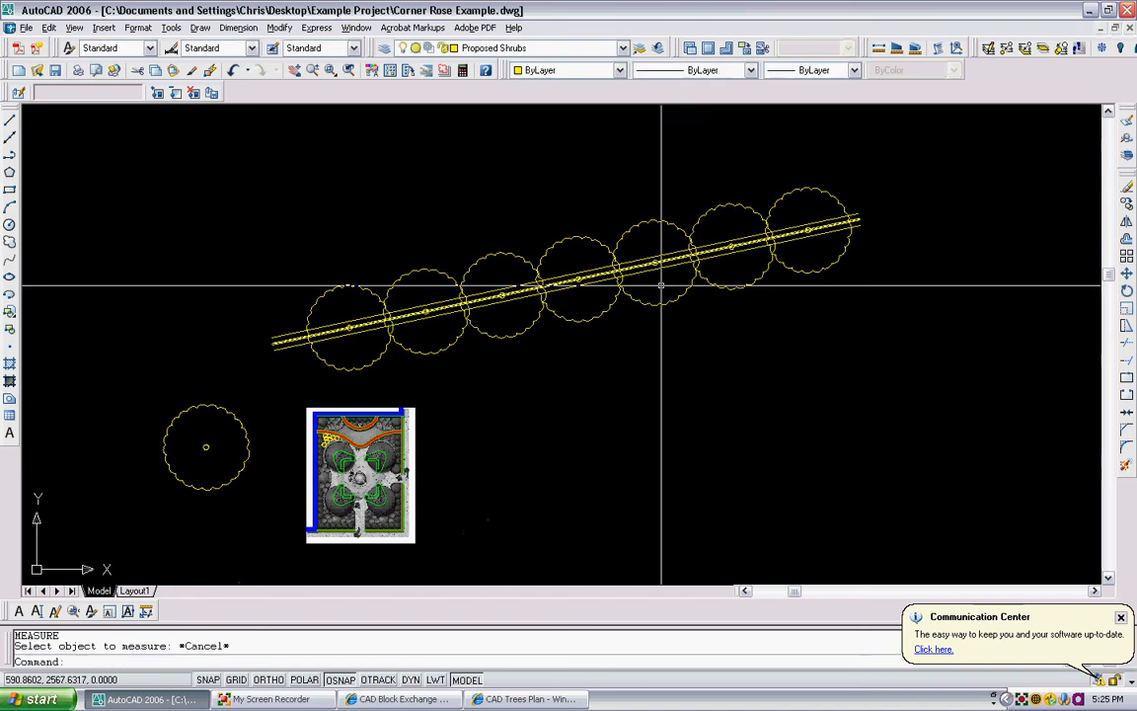
- Erase the three sloping lines with their row of tree blocks, and the separate tree block beside the plan image
left_click(833, 324)
left_click(316, 198)
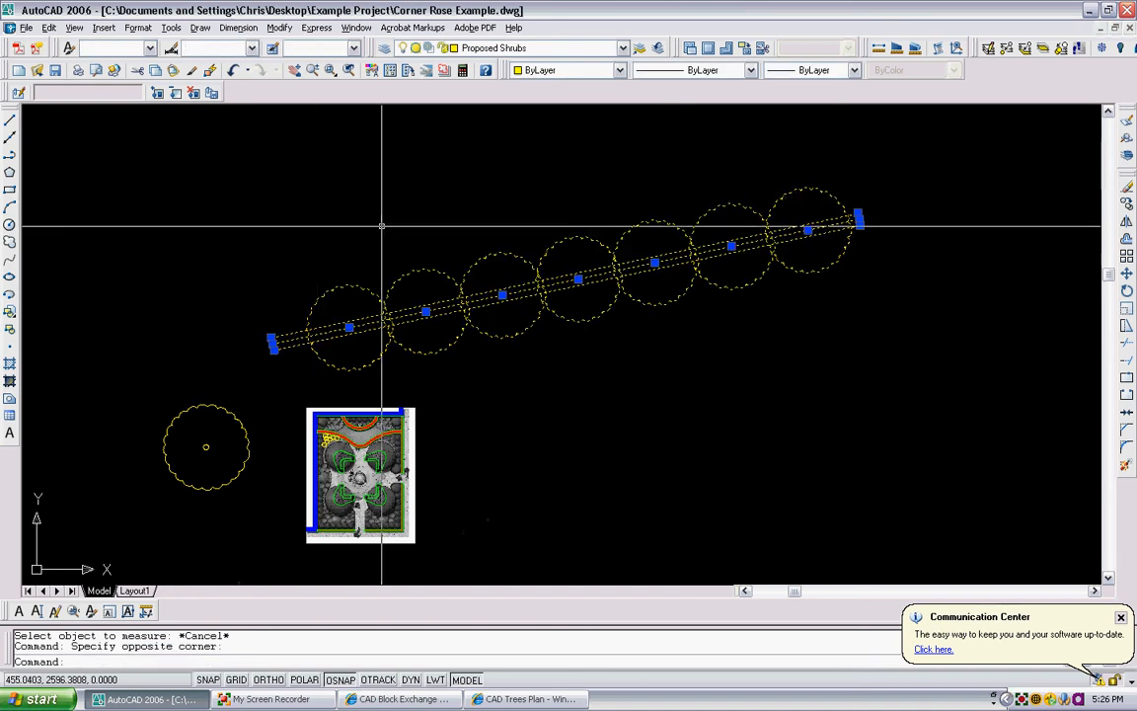
scroll(304, 333, "up", 2)
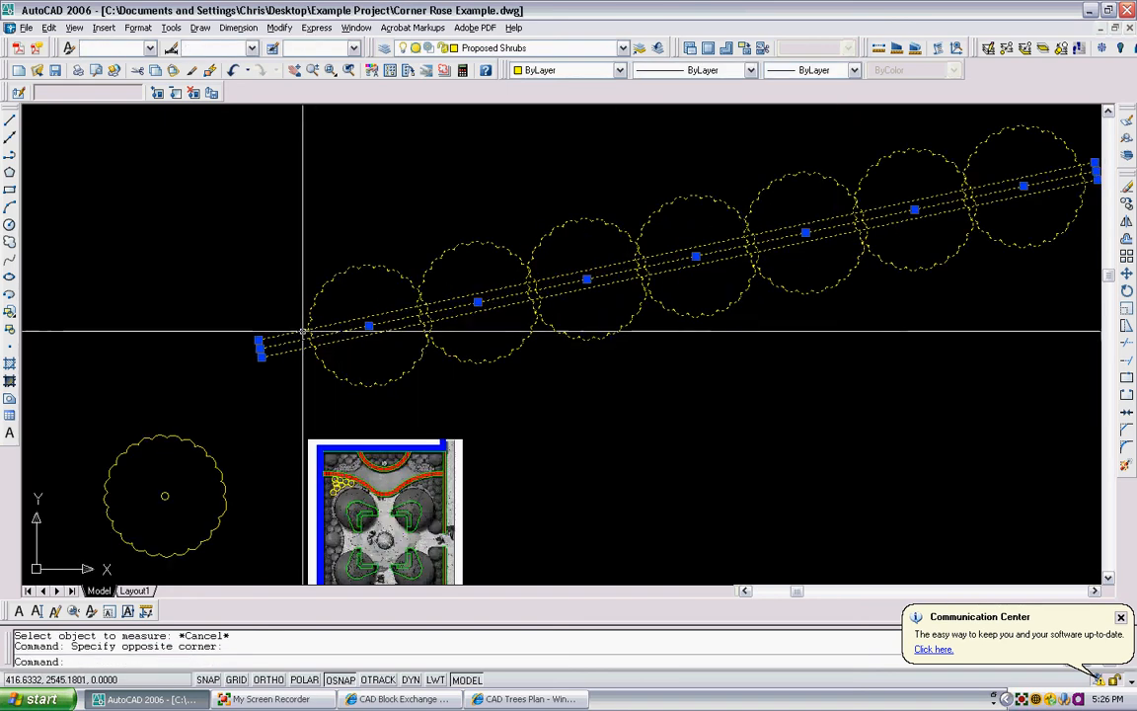
scroll(304, 332, "down", 2)
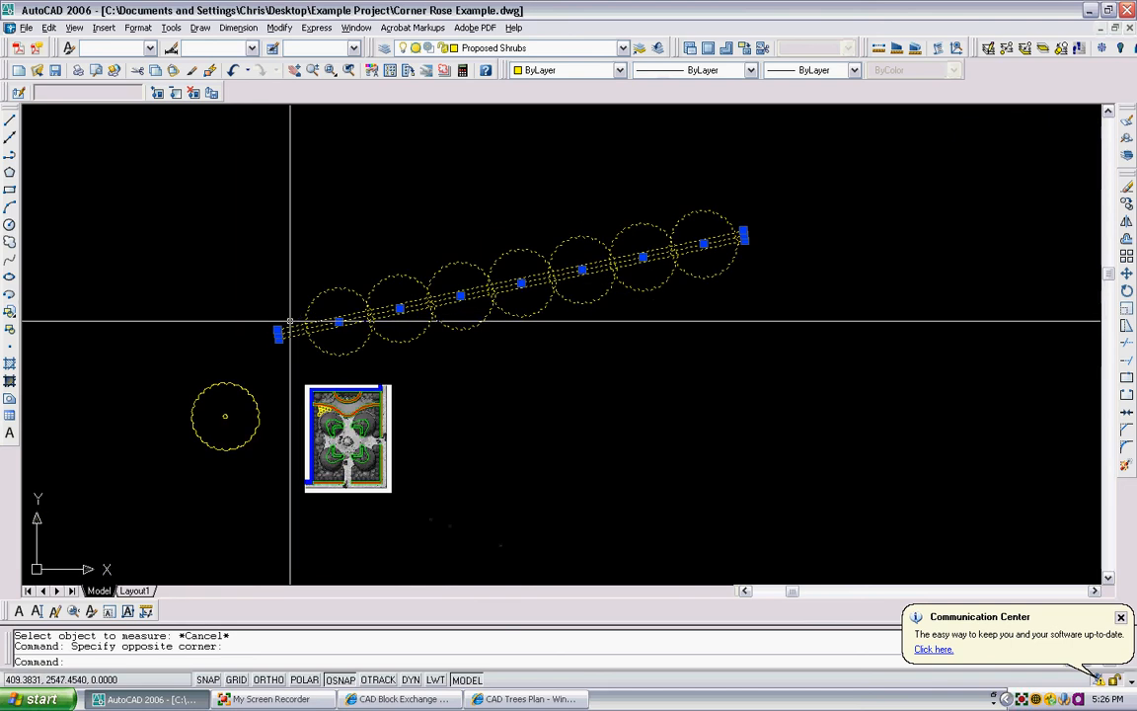
key("Delete")
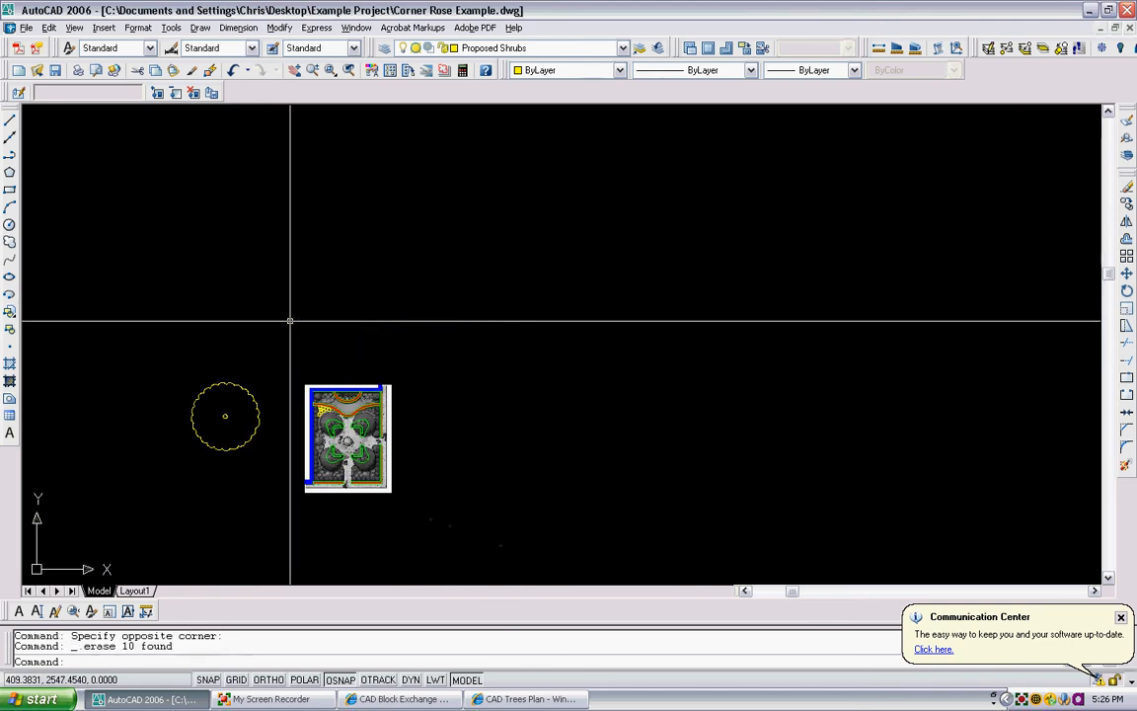
left_click(254, 464)
left_click(195, 381)
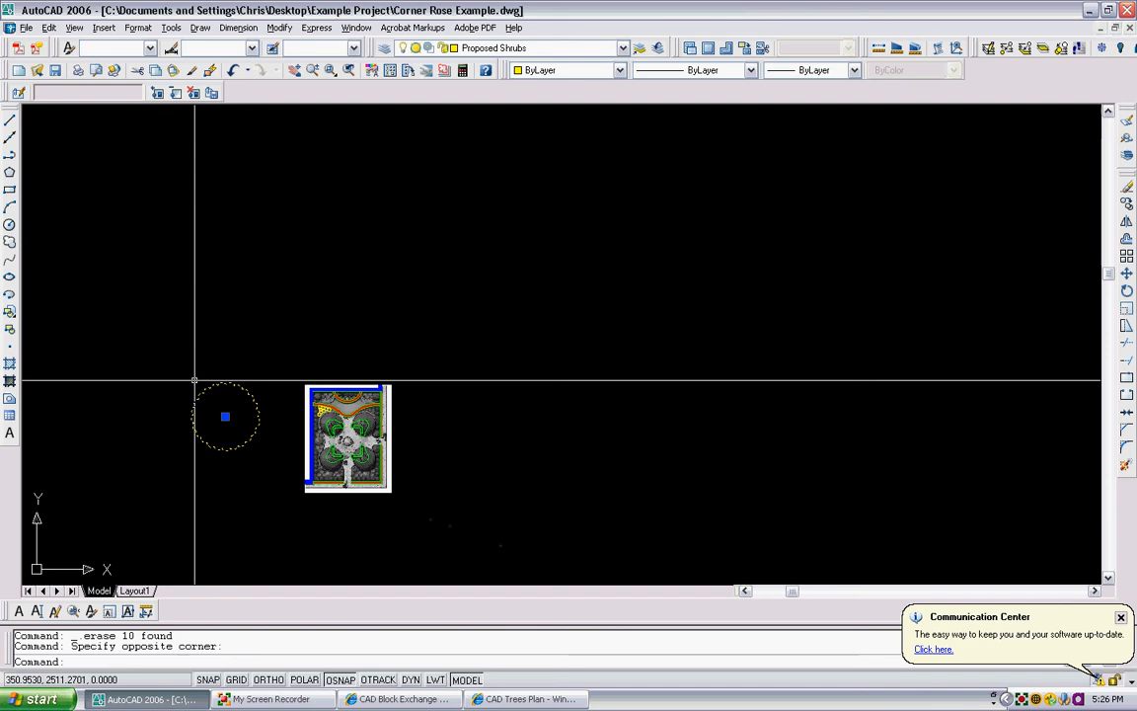
key("Delete")
- Examine the traced Corner Rose plan near the drawing origin, with its shrubs, paving and people symbols
middle_click_drag(319, 415, 332, 229)
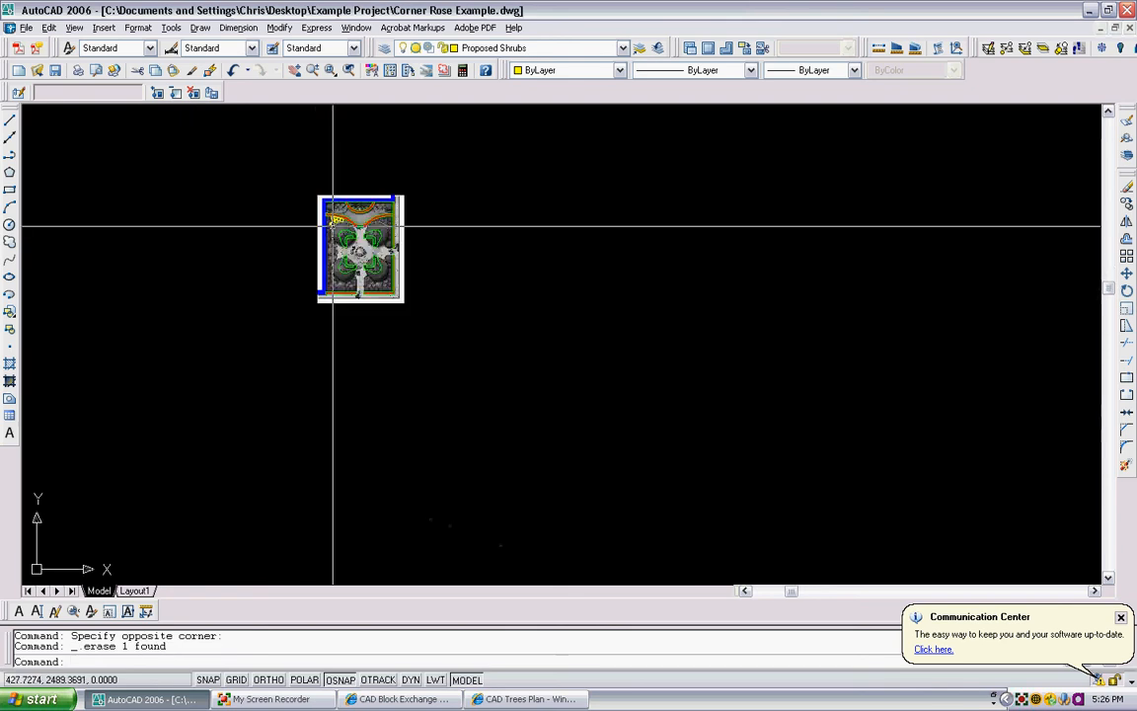
scroll(333, 226, "down", 2)
mouse_move(315, 414)
middle_mouse_down()
mouse_move(345, 292)
mouse_move(353, 360)
middle_mouse_up()
scroll(346, 292, "down", 1)
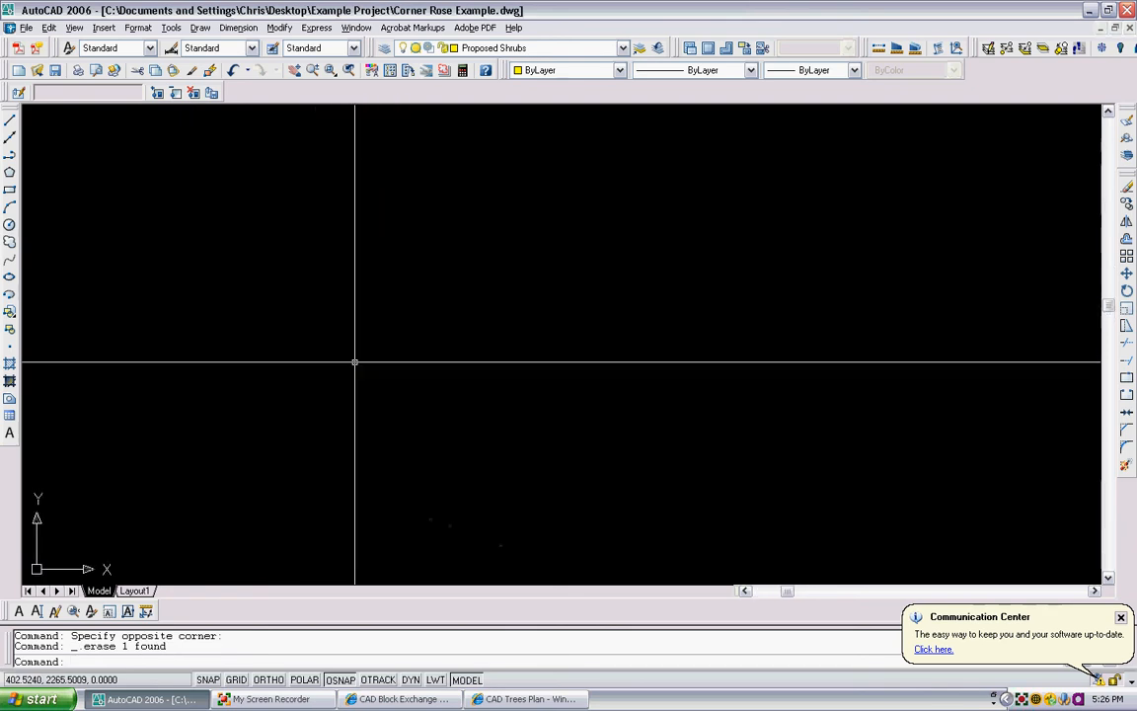
scroll(422, 172, "down", 3)
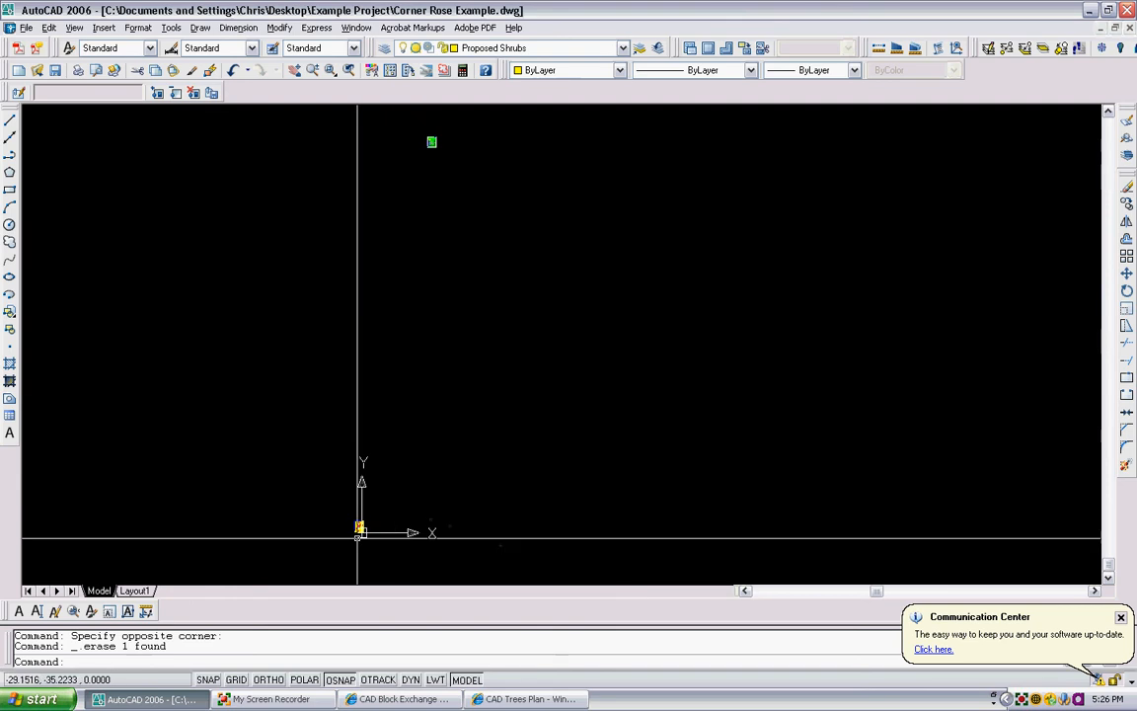
scroll(357, 529, "up", 4)
scroll(356, 532, "up", 8)
scroll(611, 209, "up", 2)
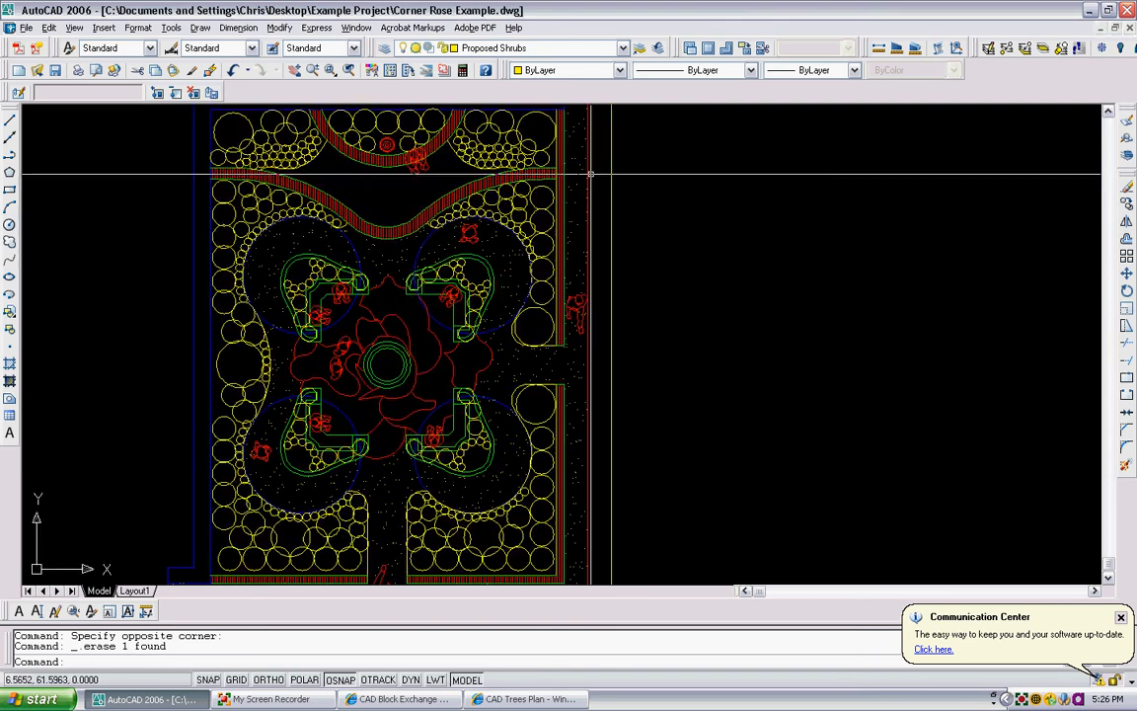
- Inspect the Corner Rose plan from its upper planting beds to the central rose, seating areas and lower walkway
middle_click_drag(676, 191, 670, 248)
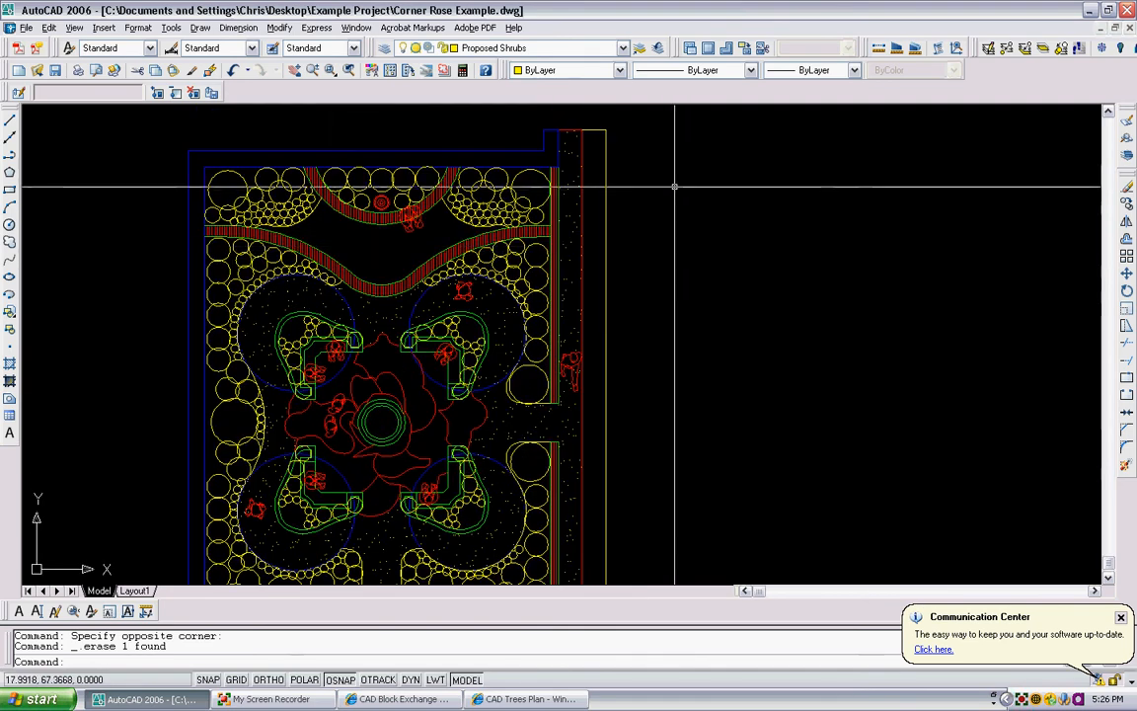
scroll(411, 210, "up", 6)
scroll(414, 236, "down", 6)
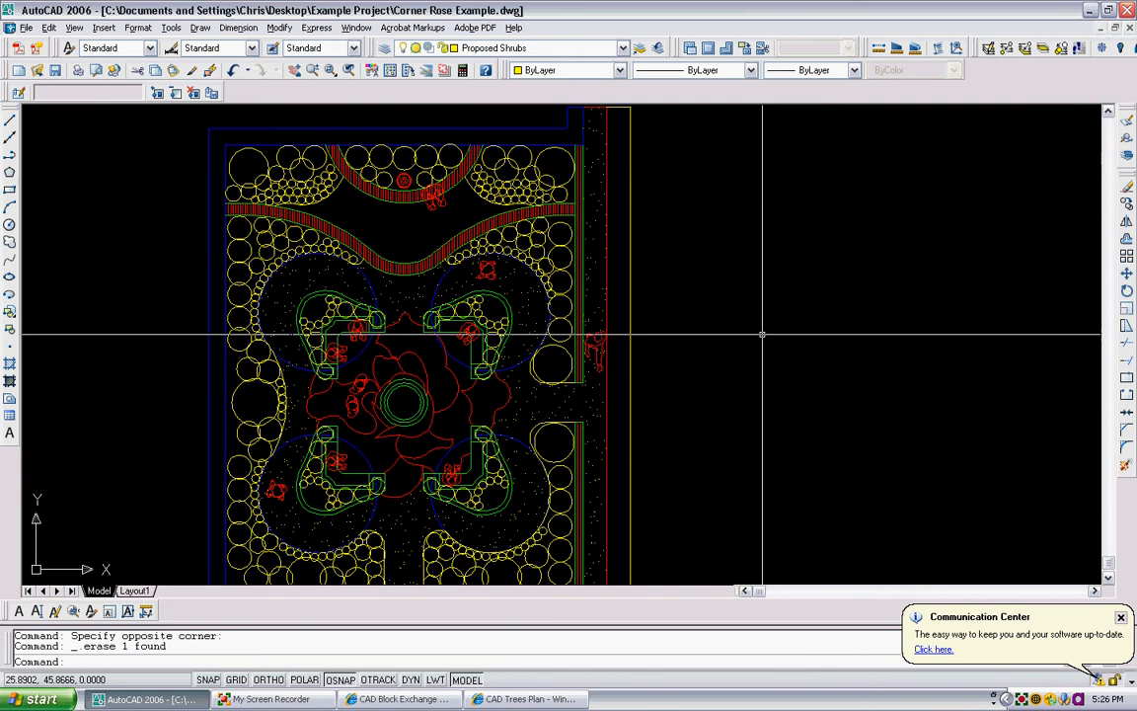
middle_click_drag(745, 325, 763, 264)
middle_click_drag(347, 340, 366, 419)
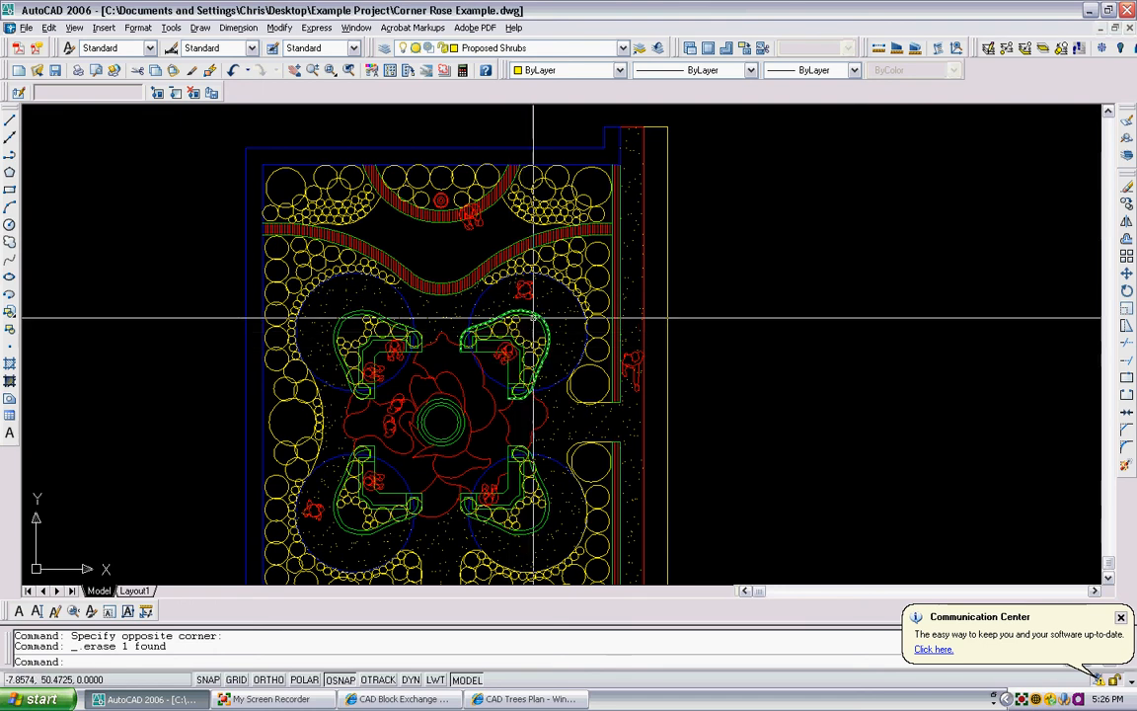
scroll(592, 249, "down", 3)
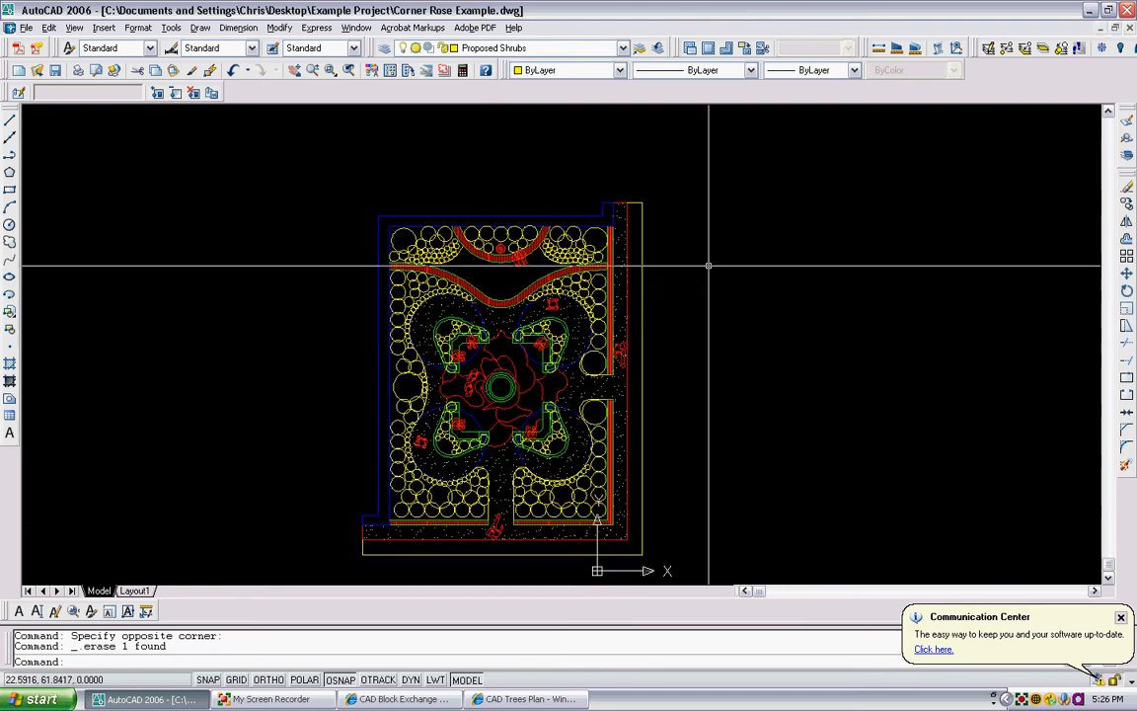
scroll(665, 256, "up", 1)
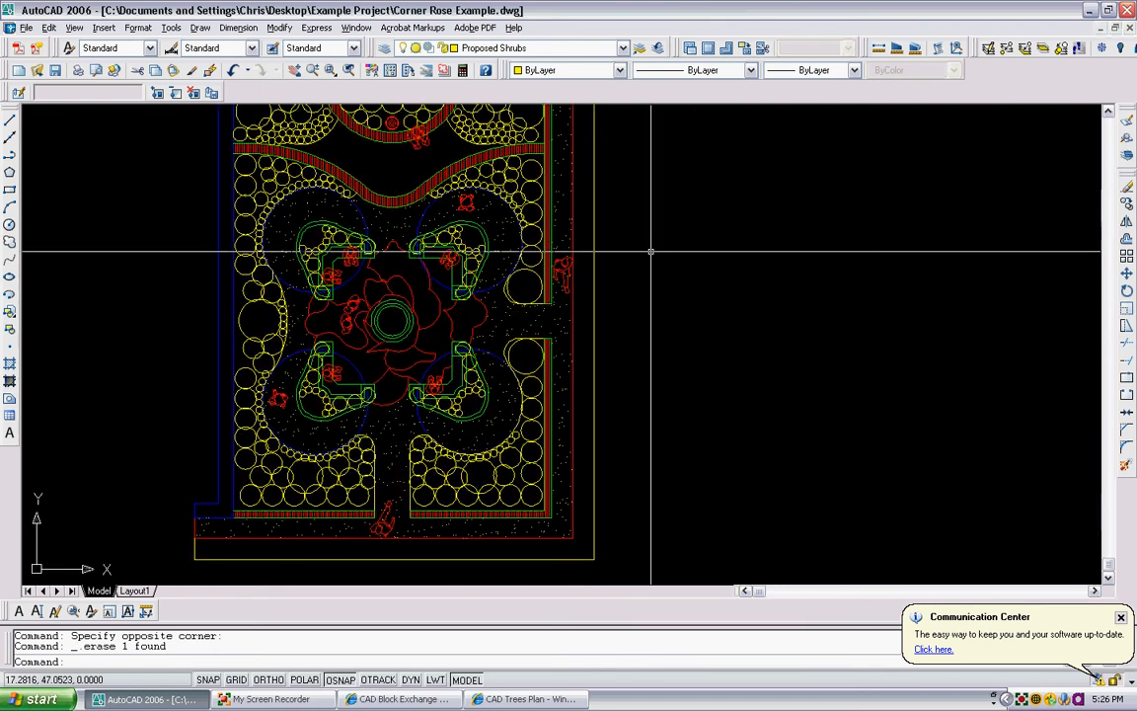
scroll(653, 256, "down", 2)
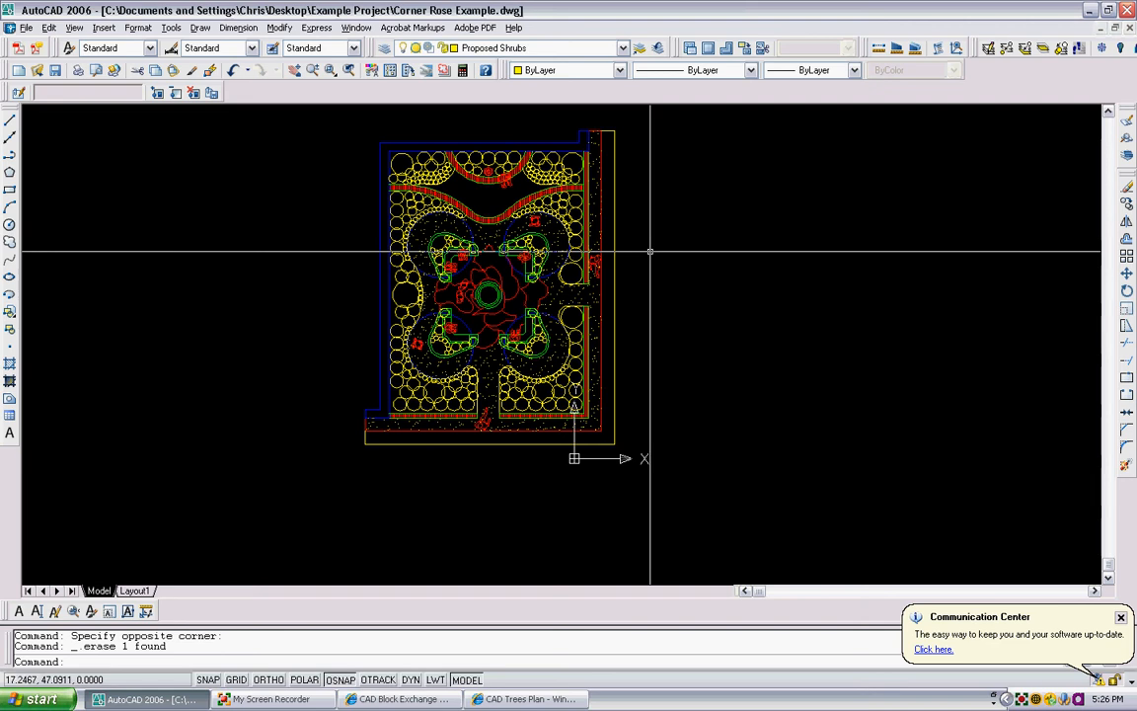
scroll(383, 177, "up", 3)
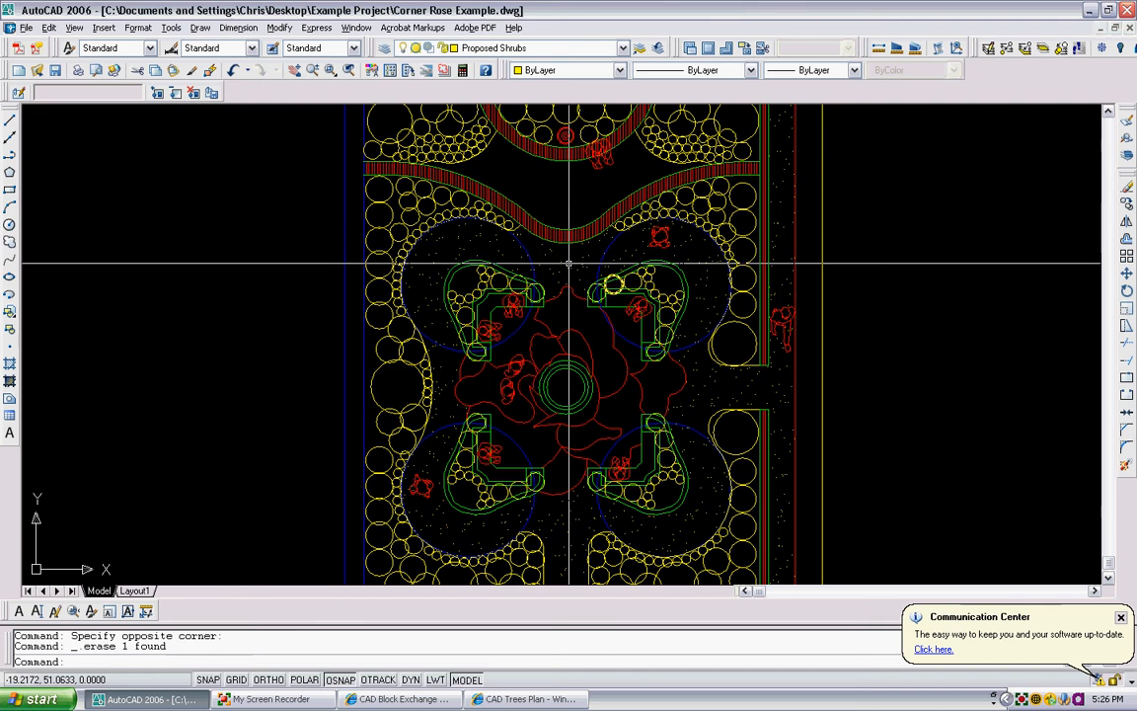
middle_click_drag(660, 262, 609, 331)
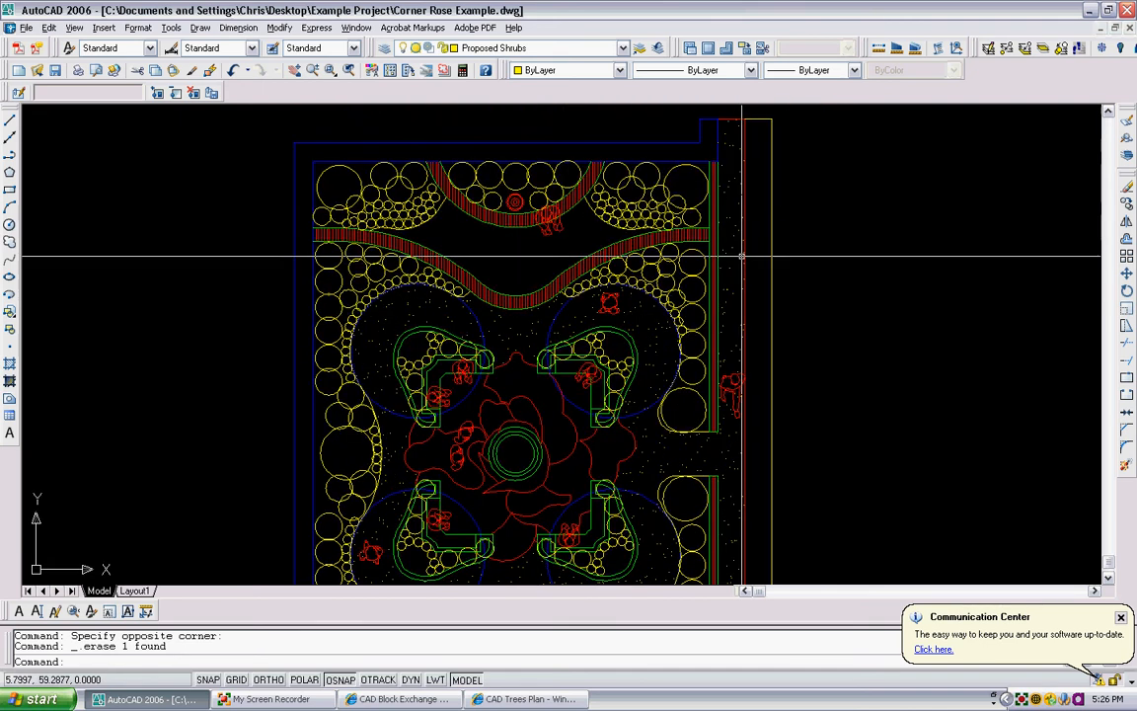
middle_click_drag(990, 168, 898, 143)
scroll(646, 249, "down", 2)
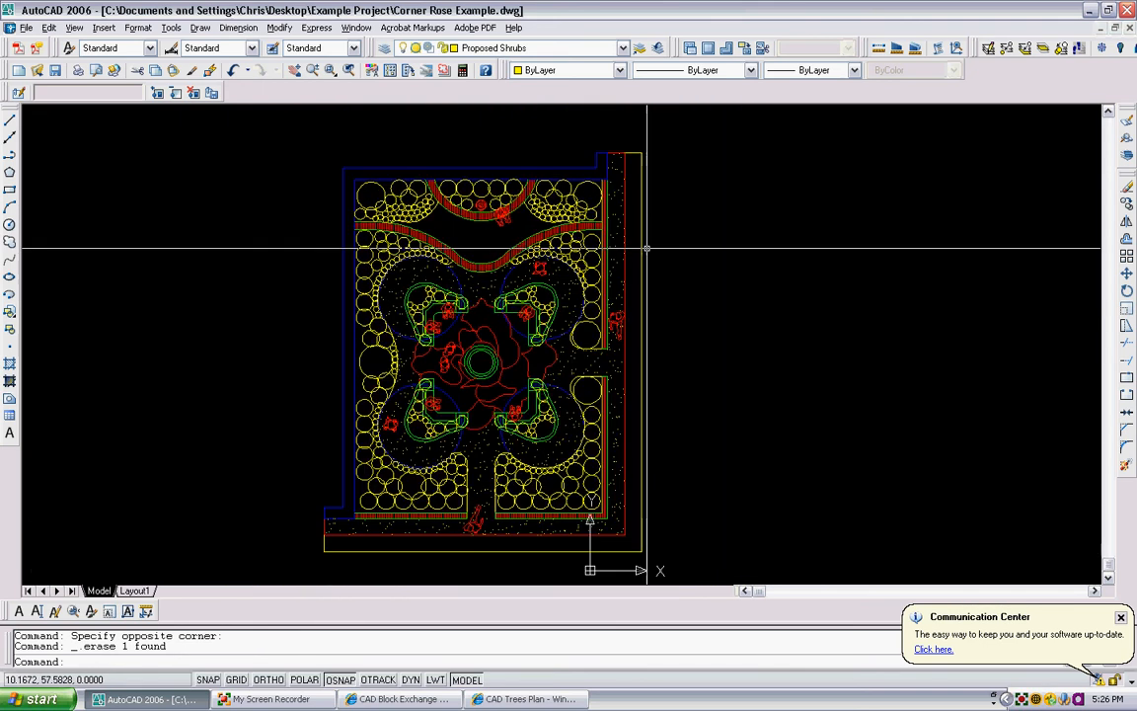
scroll(646, 248, "down", 3)
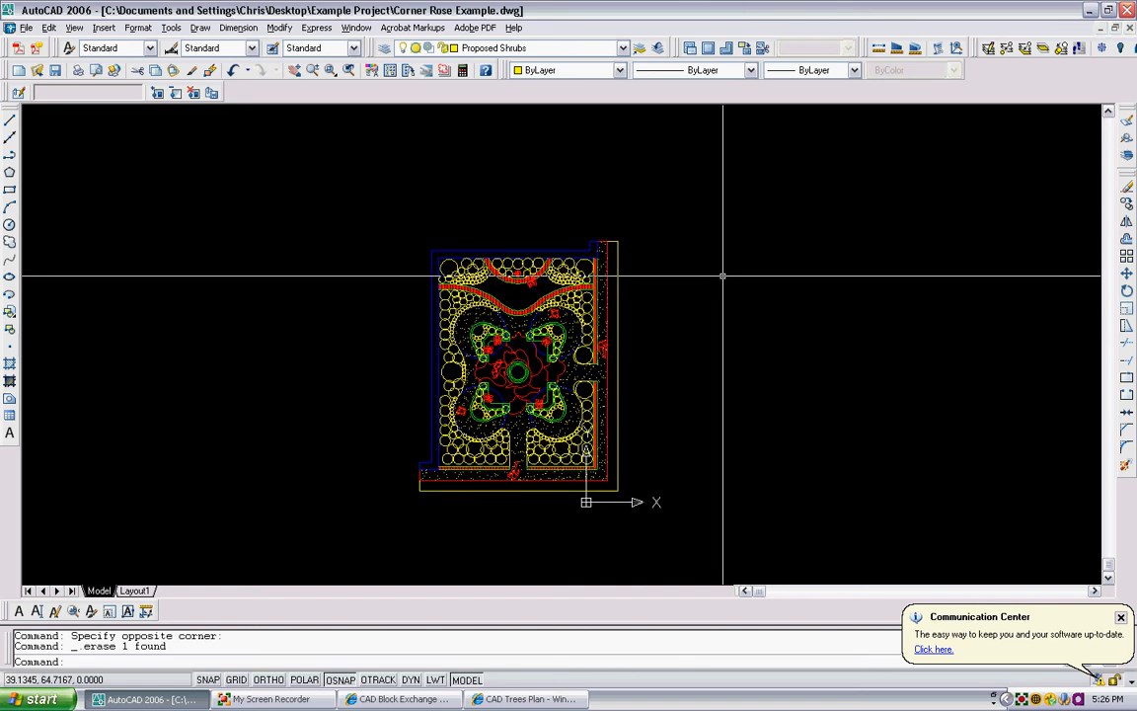
middle_click_drag(697, 221, 650, 271)
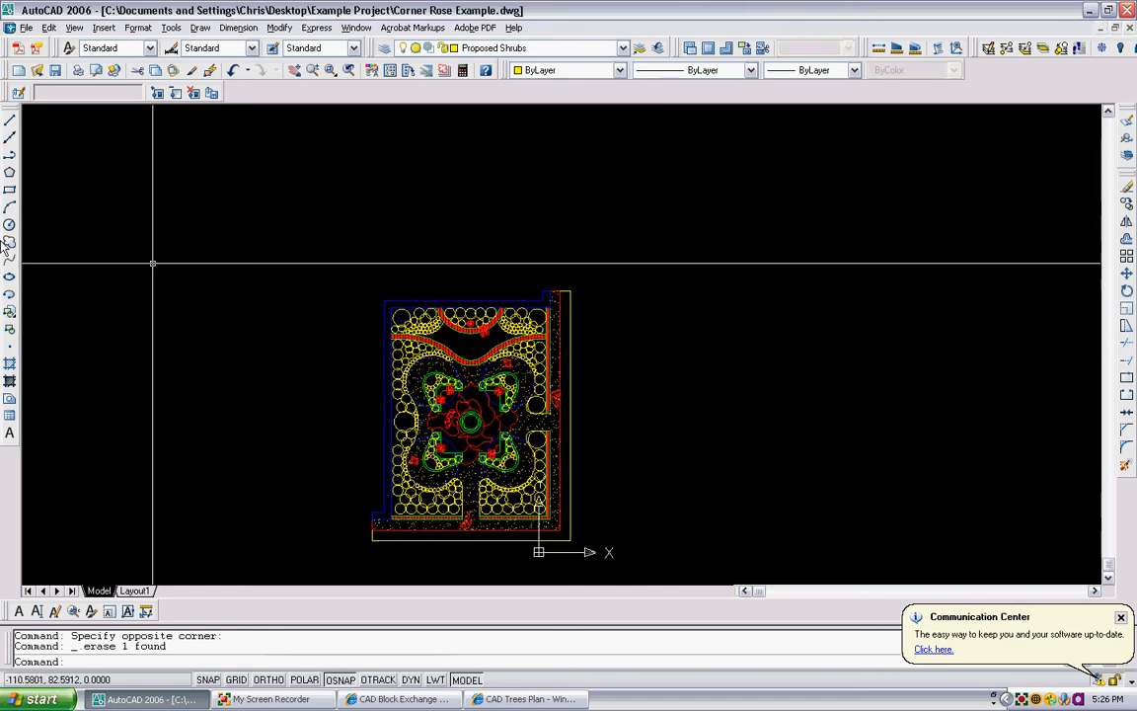
- Draw a rectangle in the empty space beside the plan and a circle inside it
left_click(8, 189)
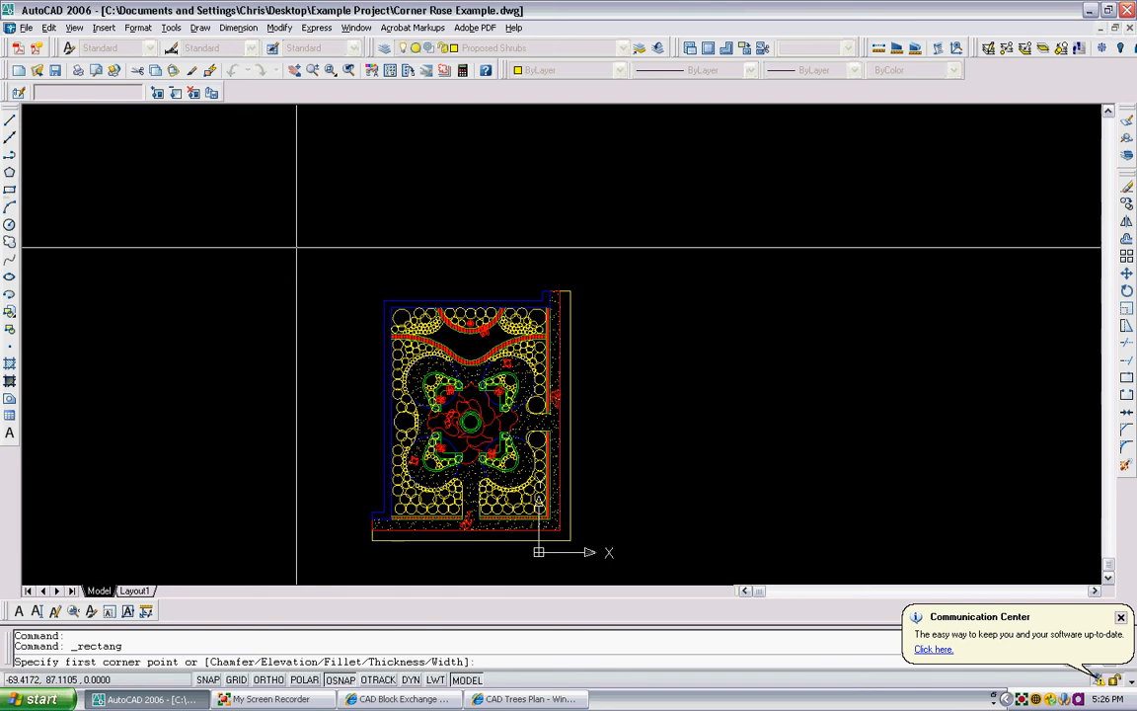
left_click(727, 182)
left_click(929, 394)
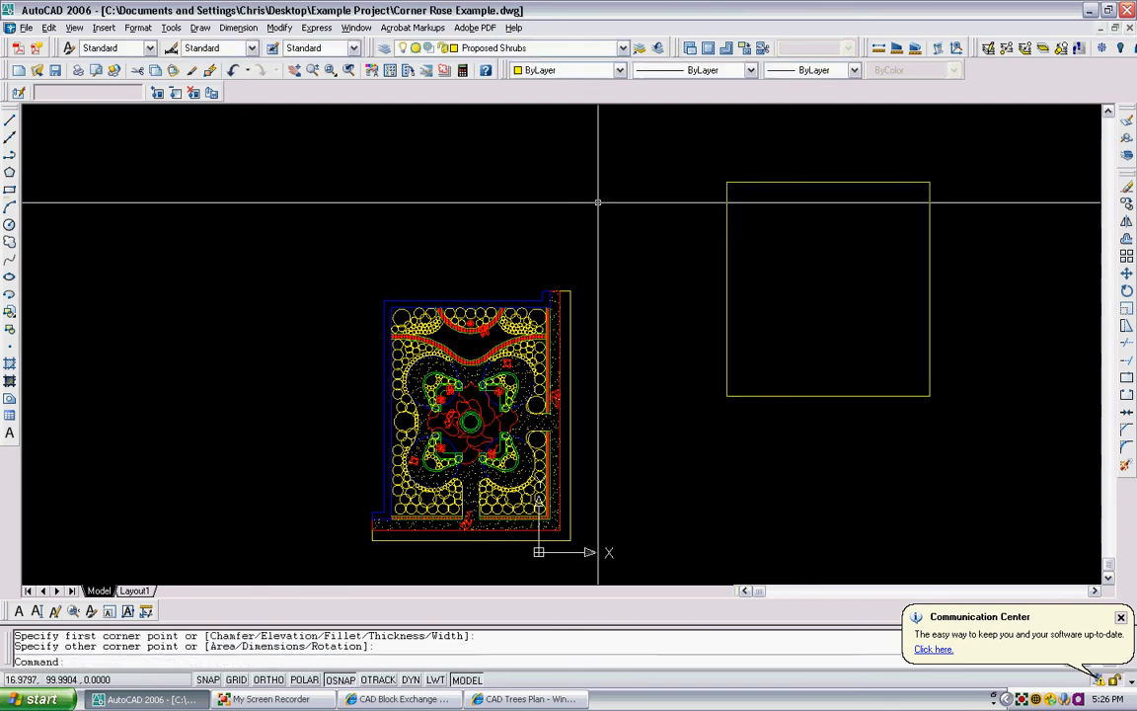
left_click(9, 224)
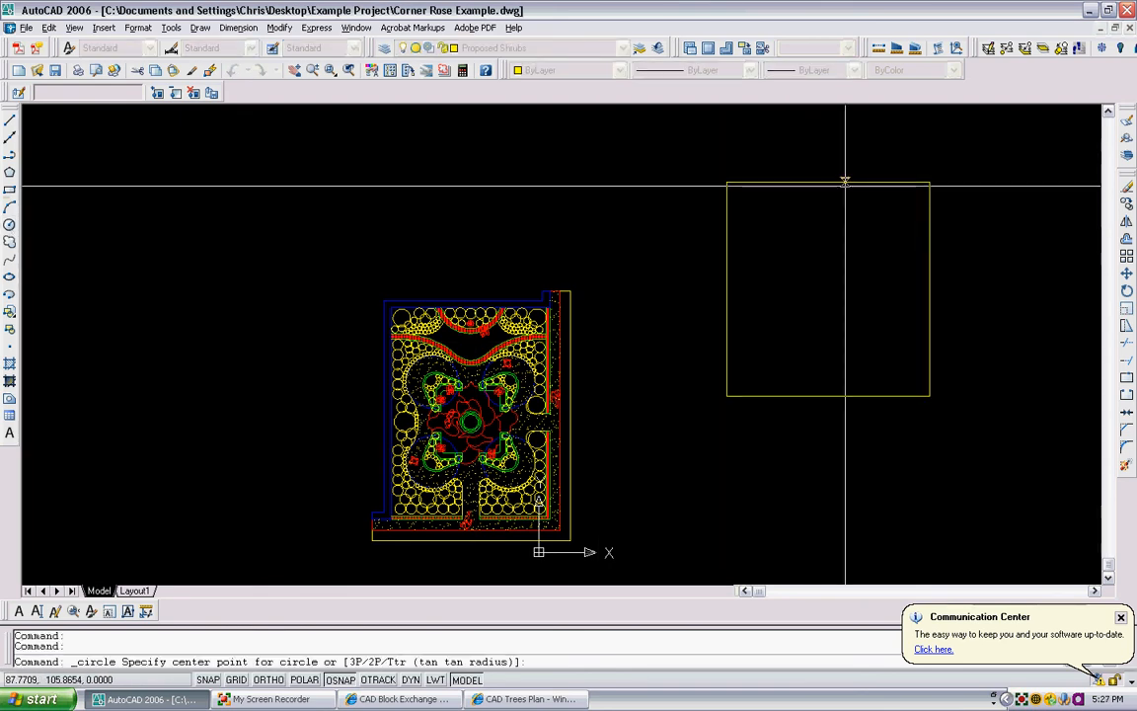
left_click(820, 271)
left_click(860, 238)
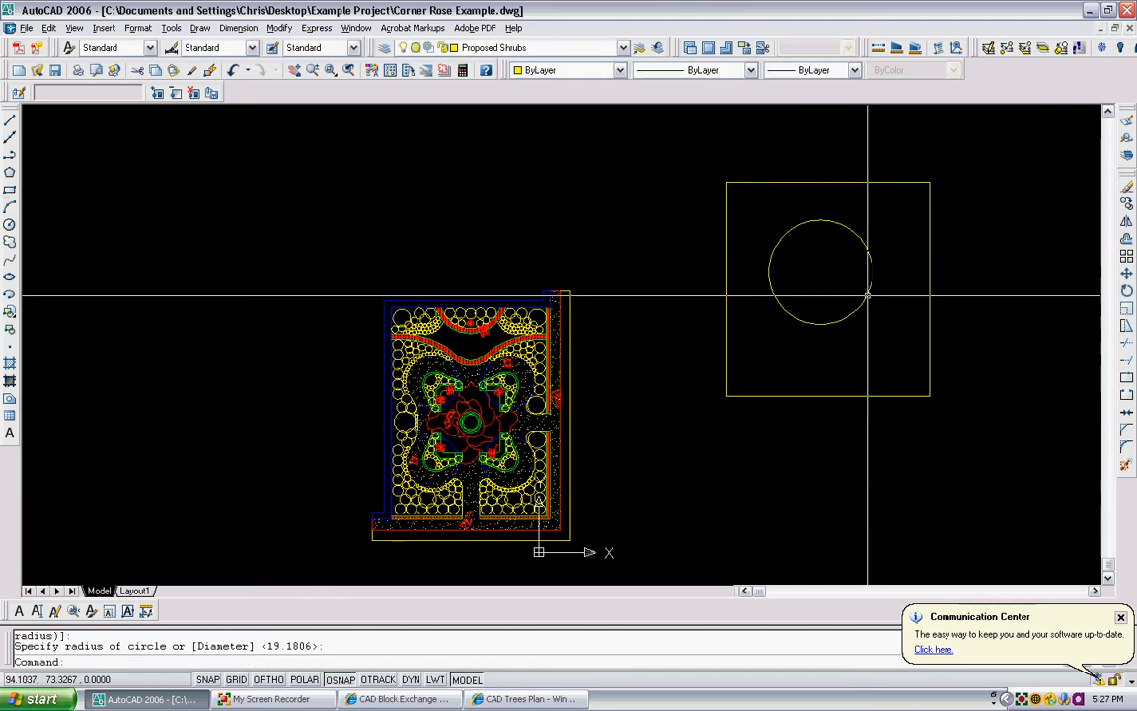
- Move the circle slightly so it sits closer to the centre of the rectangle
type("m")
key("space")
left_click(825, 330)
left_click(802, 206)
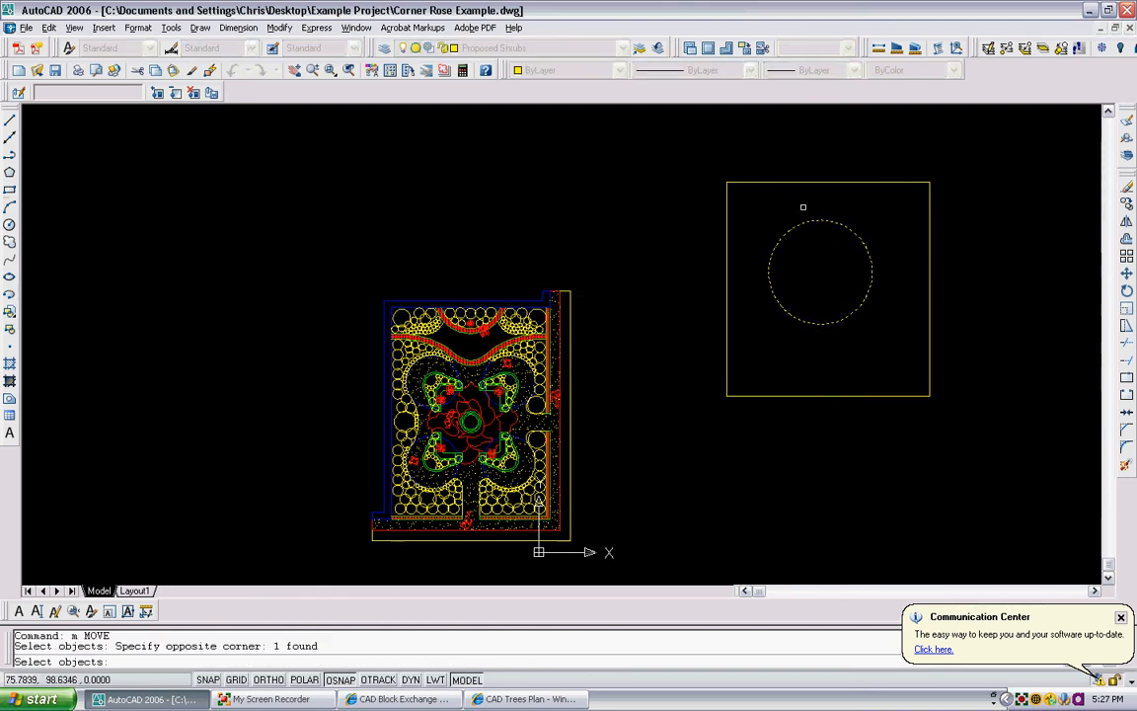
key("space")
left_click(821, 220)
left_click(826, 236)
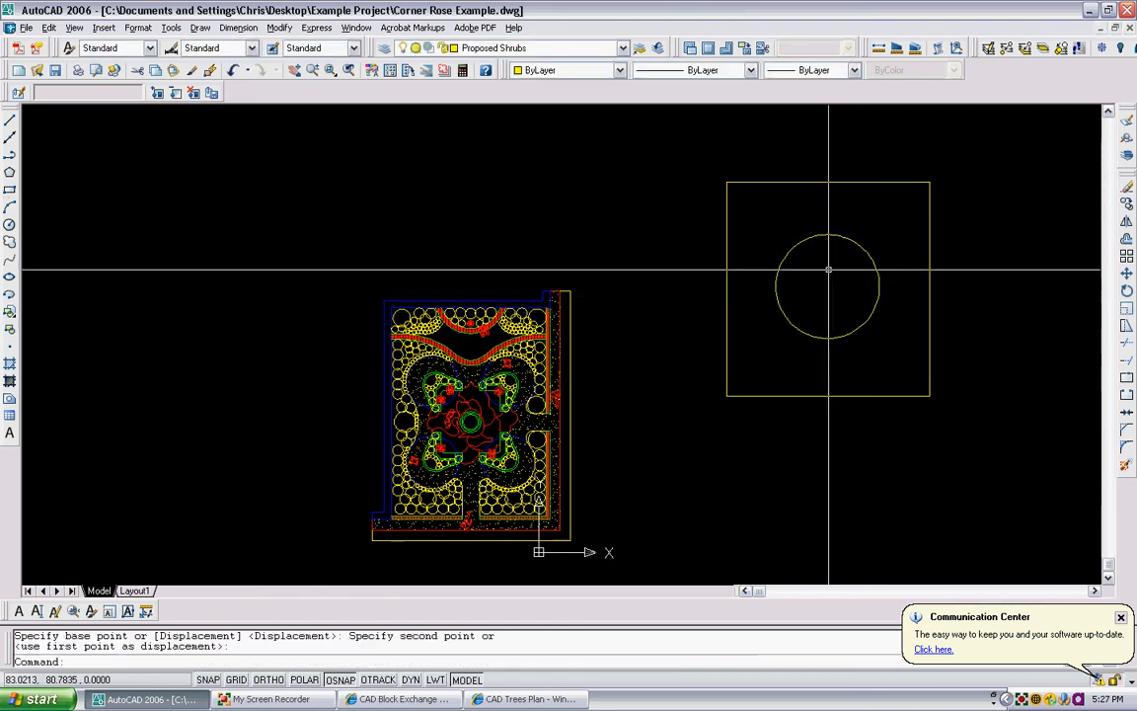
- Hatch the area between the rectangle and the circle with the ANSI31 pattern at angle 45 and scale 1, and inspect the fill
type("h")
key("space")
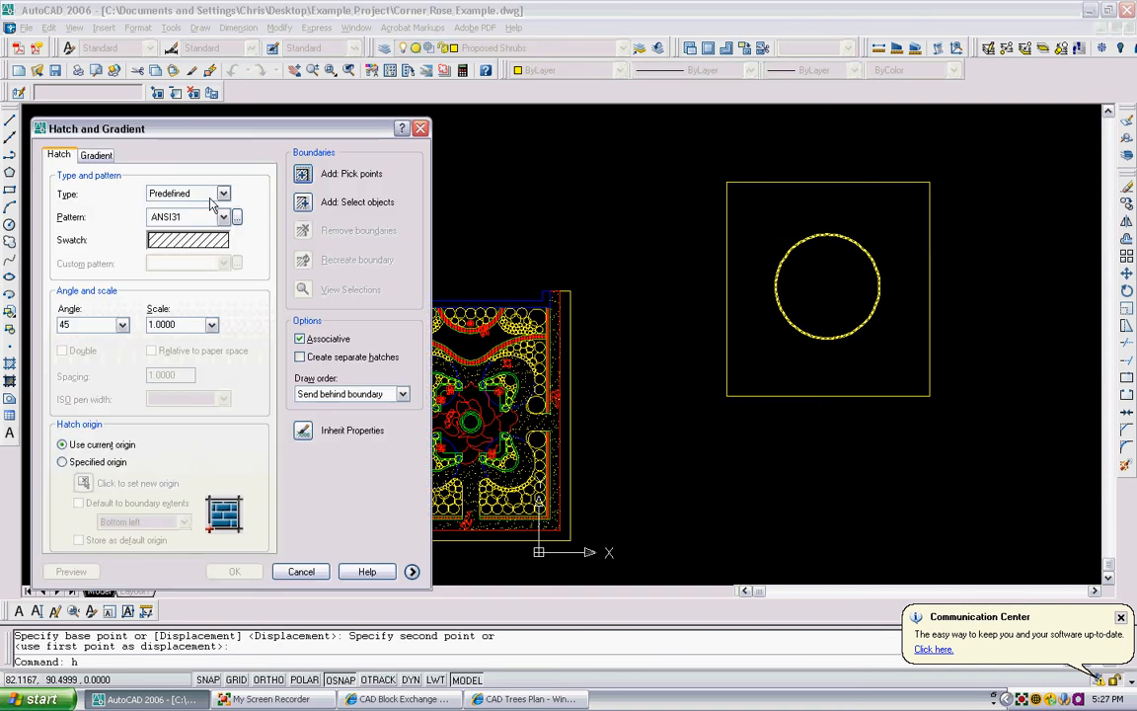
left_click(300, 168)
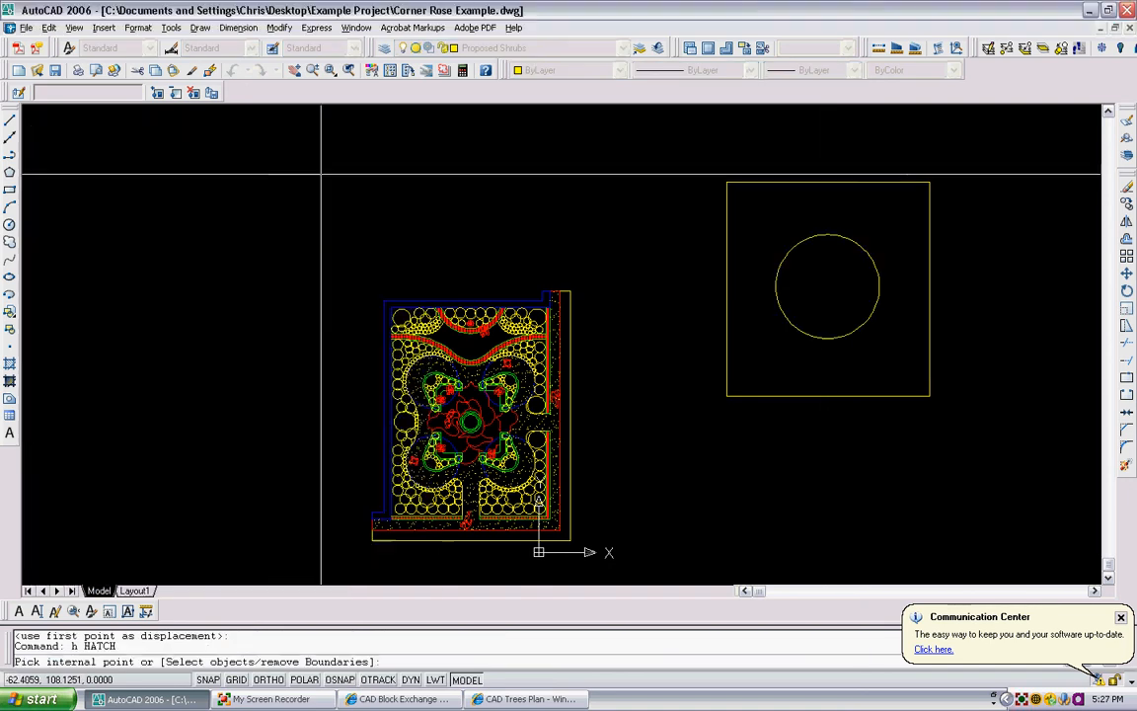
left_click(770, 197)
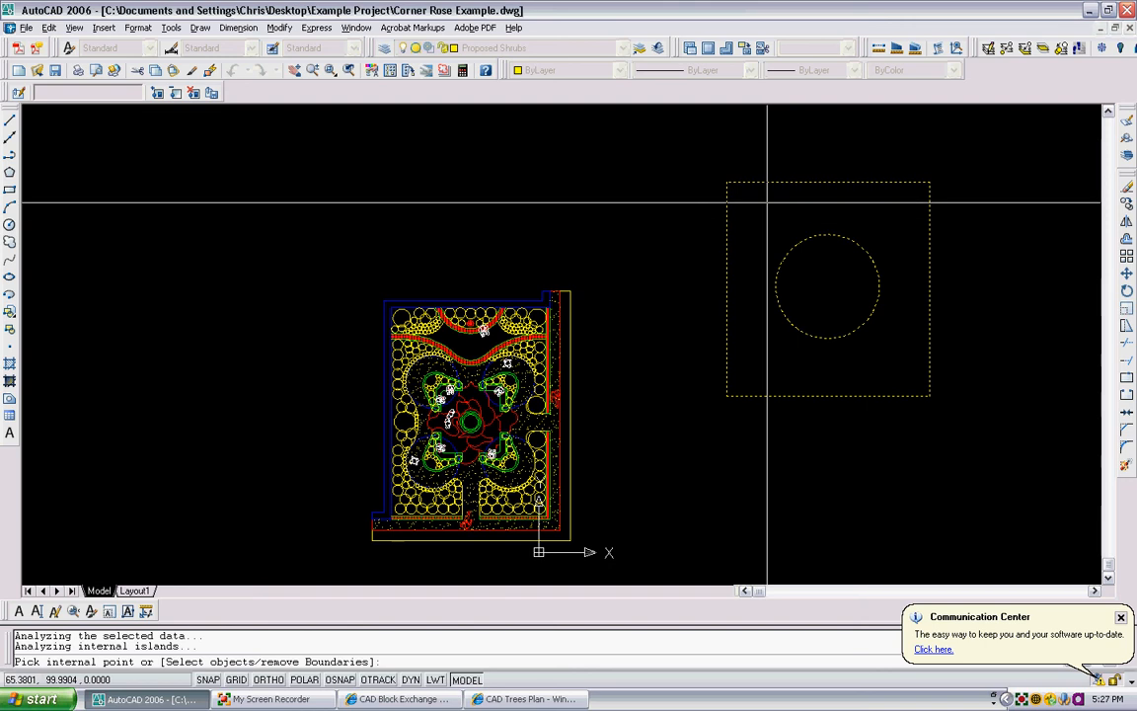
key("Return")
scroll(766, 201, "up", 2)
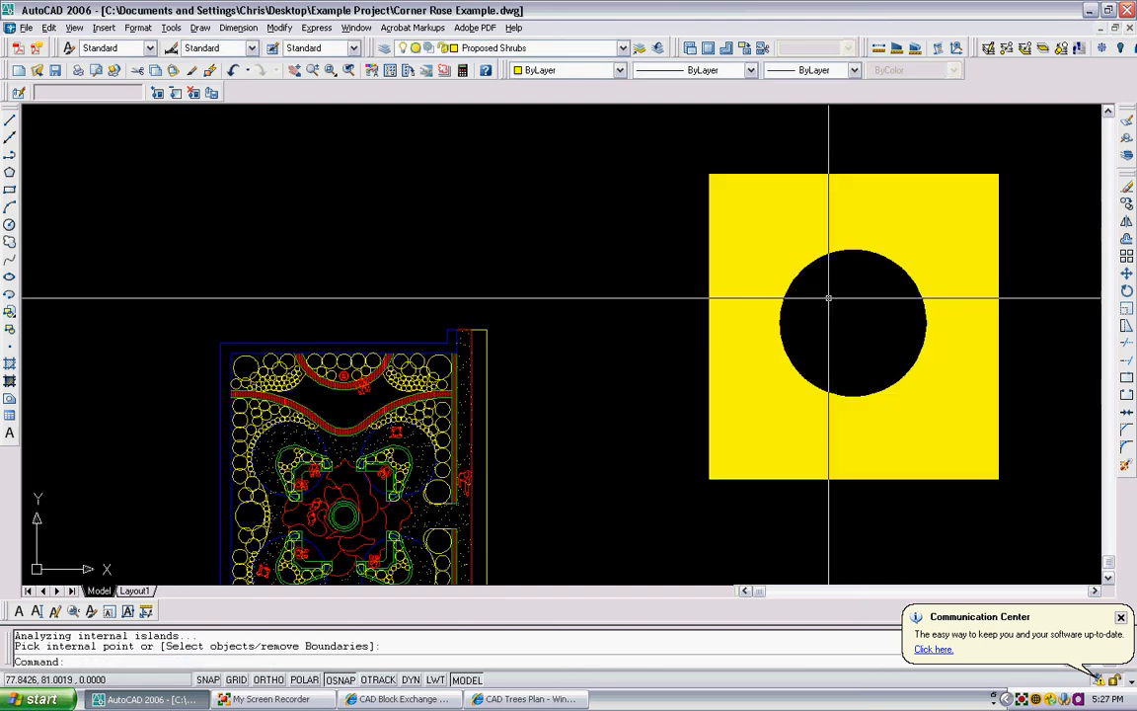
scroll(760, 200, "up", 3)
scroll(761, 198, "down", 5)
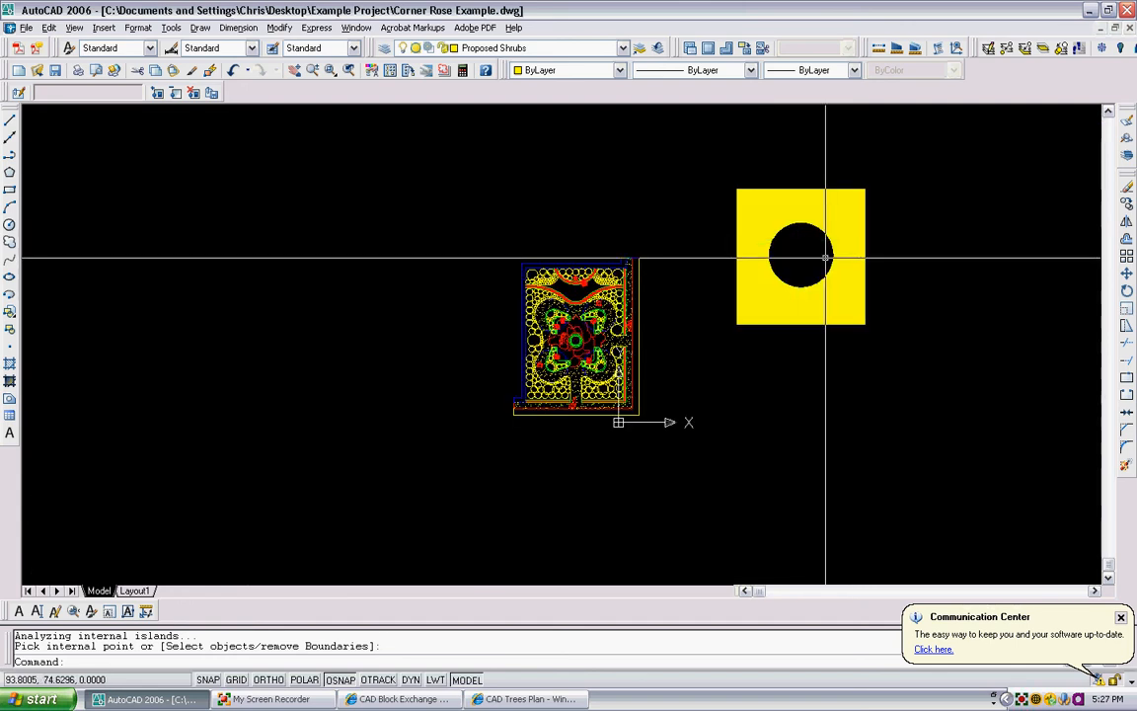
- Examine the plan's paving hatch around the shrubs, planters and central rose, comparing it with the hatched rectangle
scroll(585, 376, "up", 5)
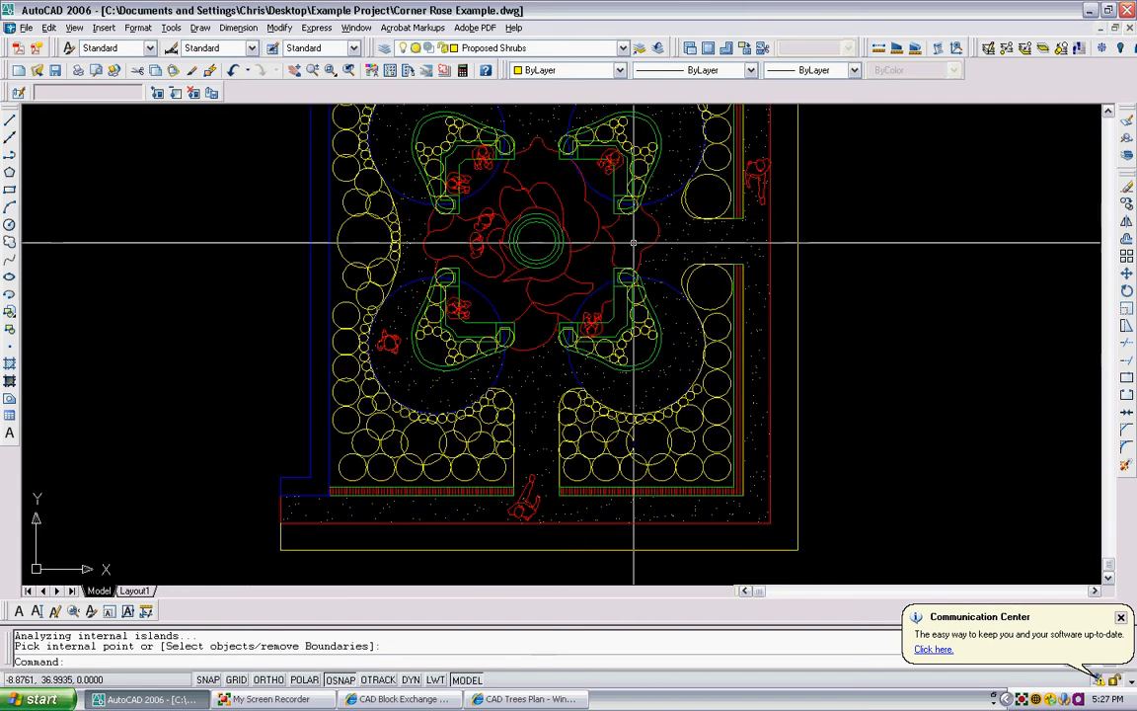
left_click(620, 340)
scroll(507, 178, "down", 2)
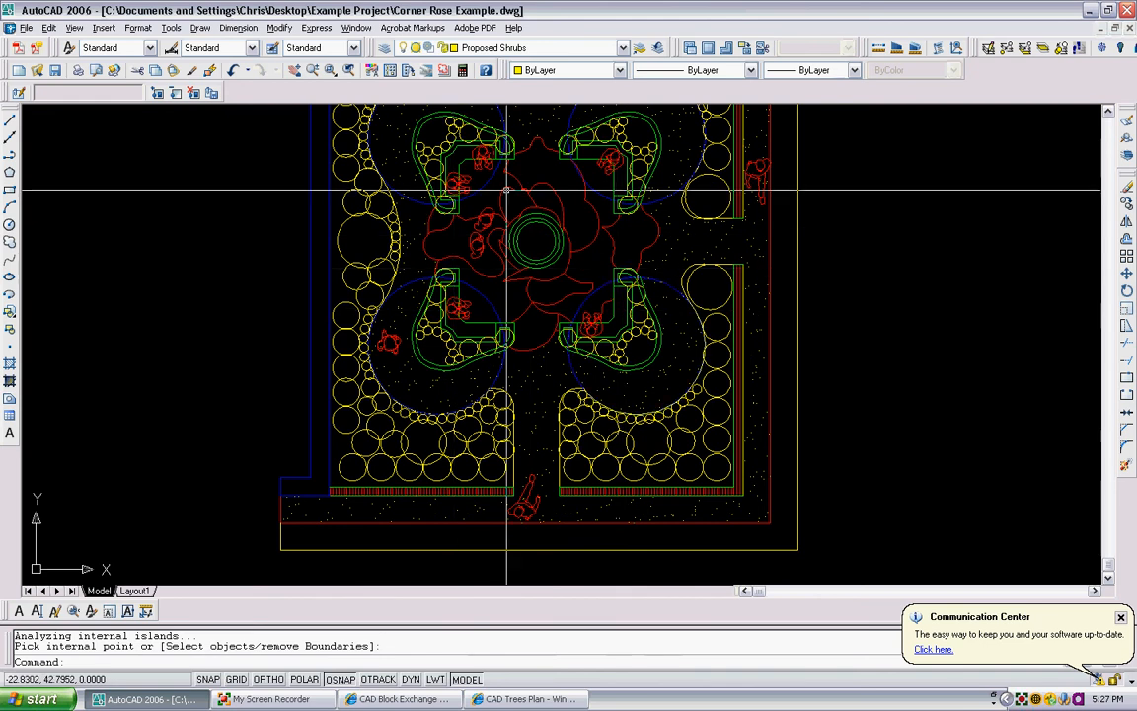
scroll(571, 299, "down", 2)
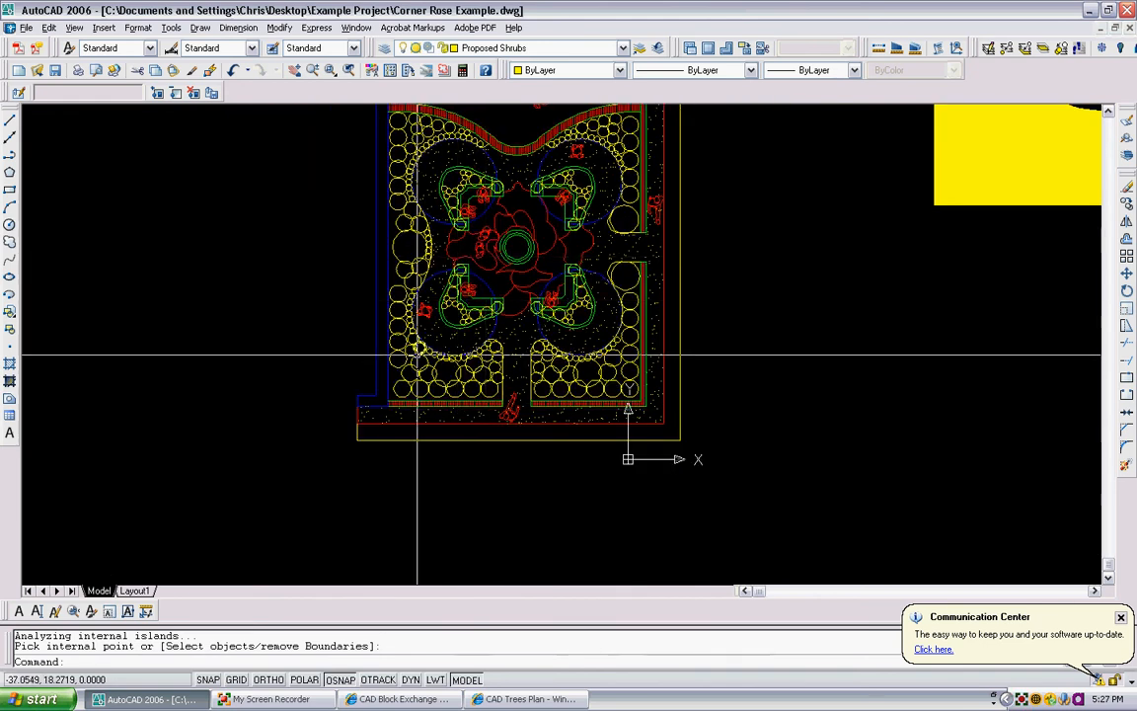
scroll(375, 400, "up", 3)
scroll(470, 381, "down", 3)
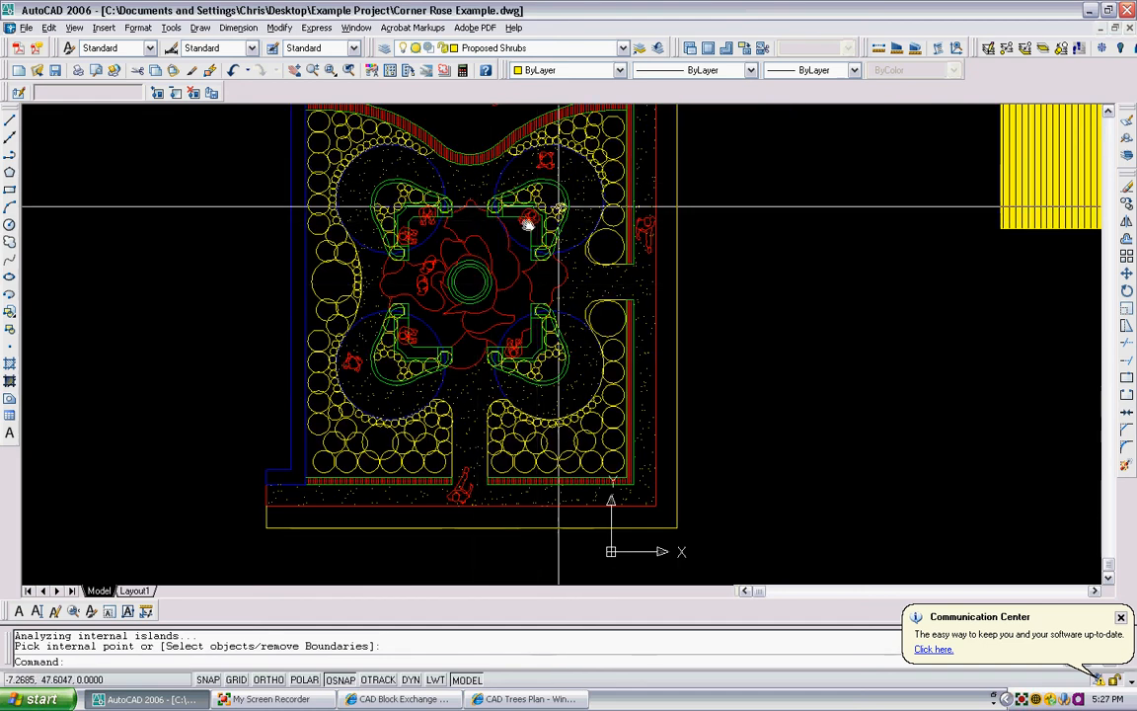
scroll(512, 212, "down", 1)
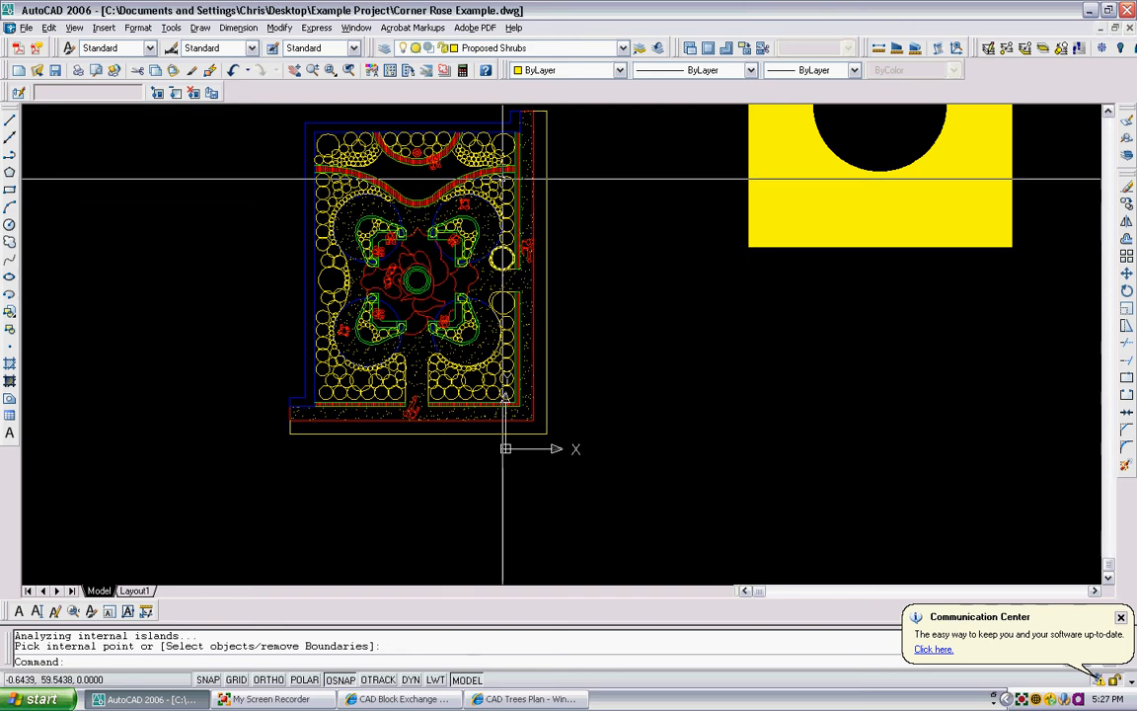
middle_click_drag(502, 201, 496, 203)
scroll(523, 246, "up", 3)
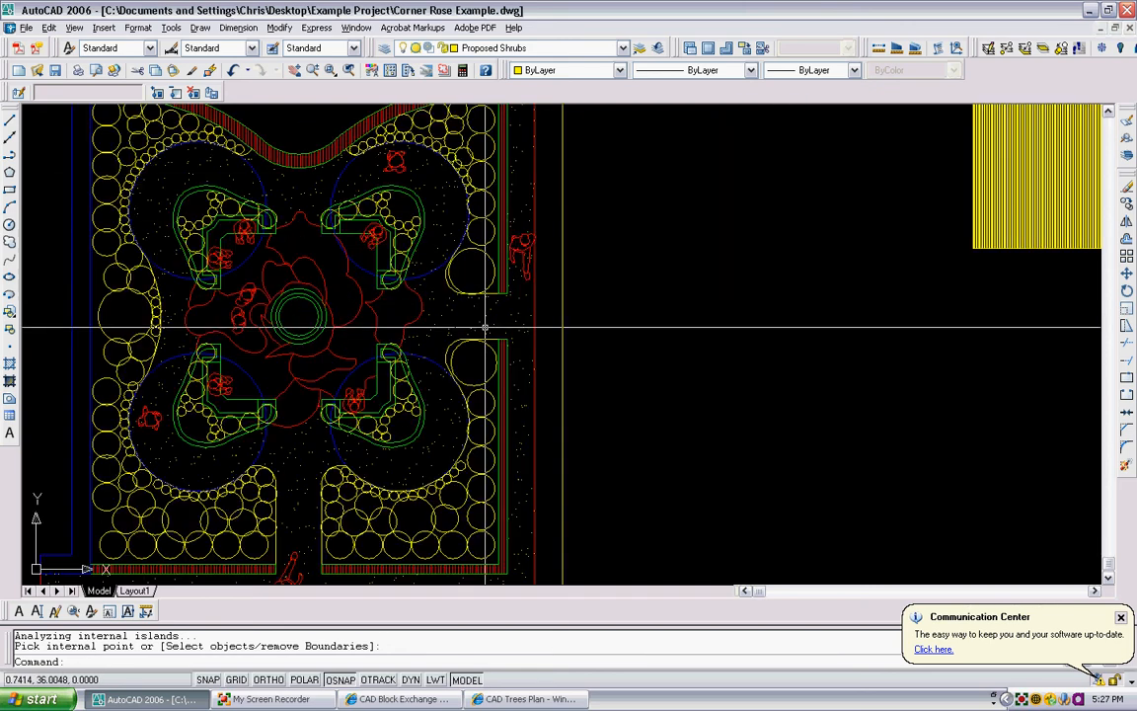
middle_click_drag(530, 239, 532, 324)
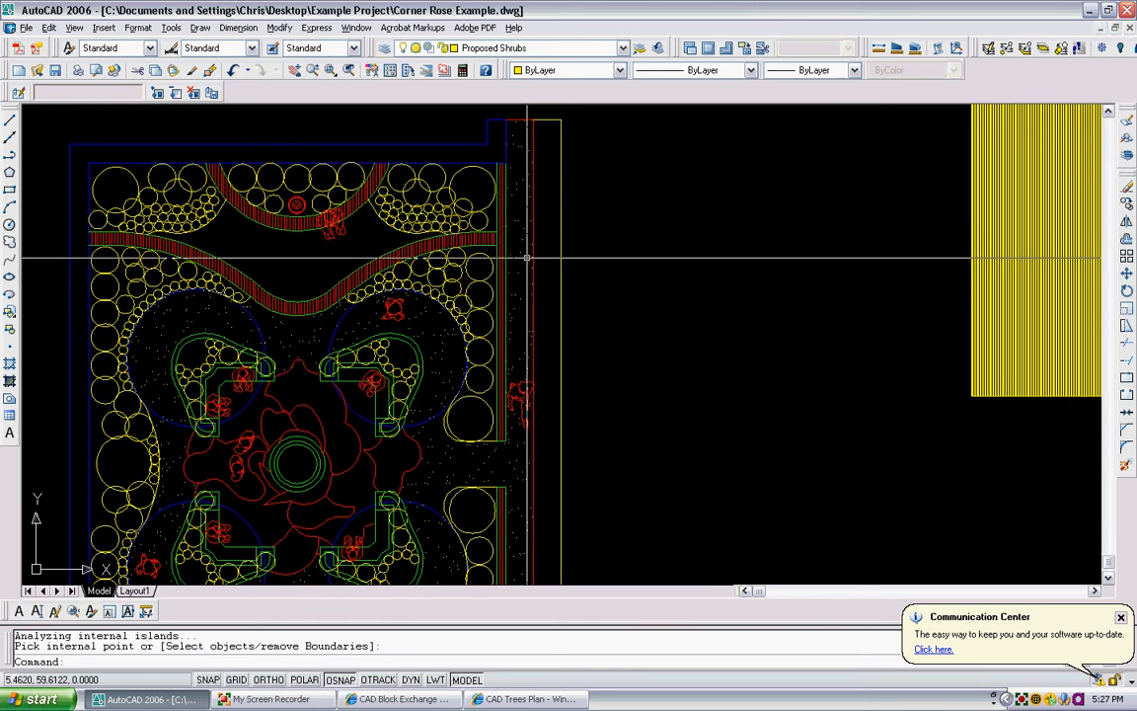
scroll(533, 197, "down", 2)
middle_click_drag(664, 253, 575, 210)
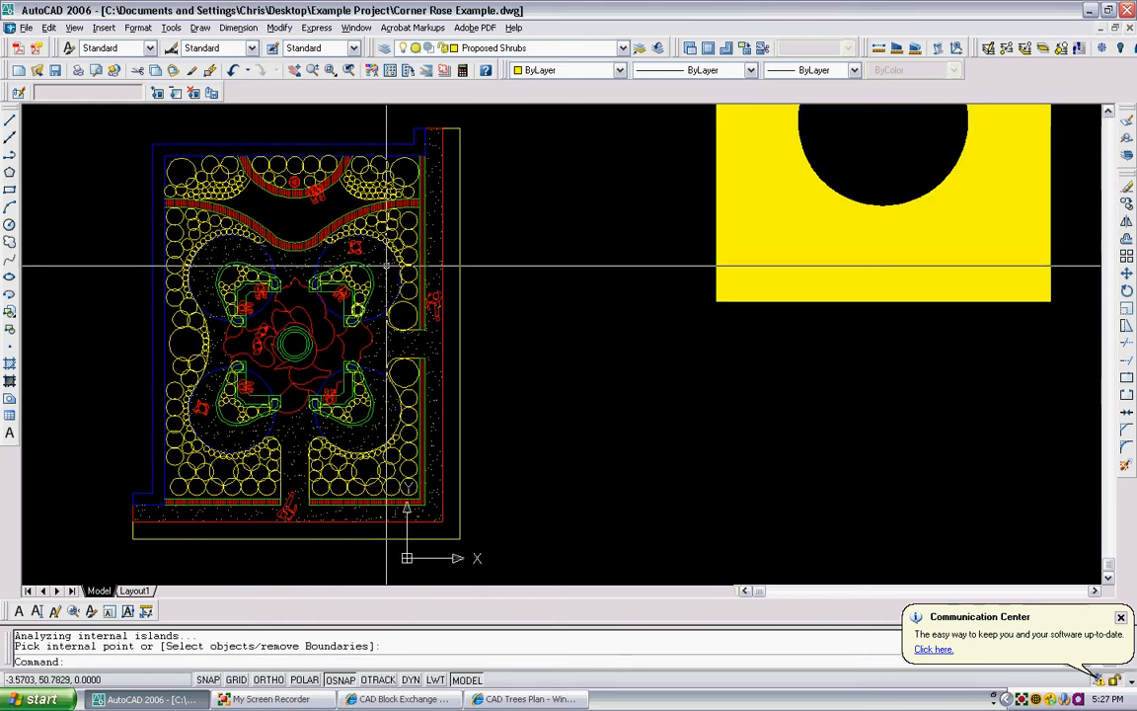
scroll(568, 286, "down", 2)
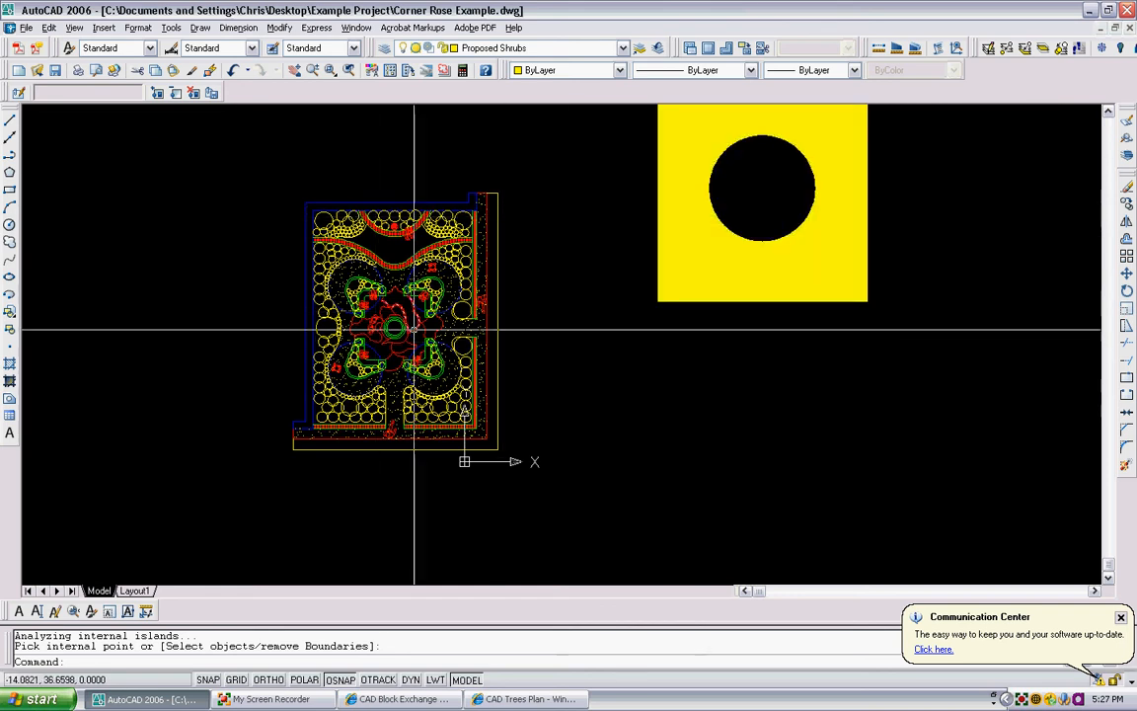
scroll(410, 255, "up", 5)
scroll(394, 272, "down", 4)
middle_click_drag(557, 238, 463, 314)
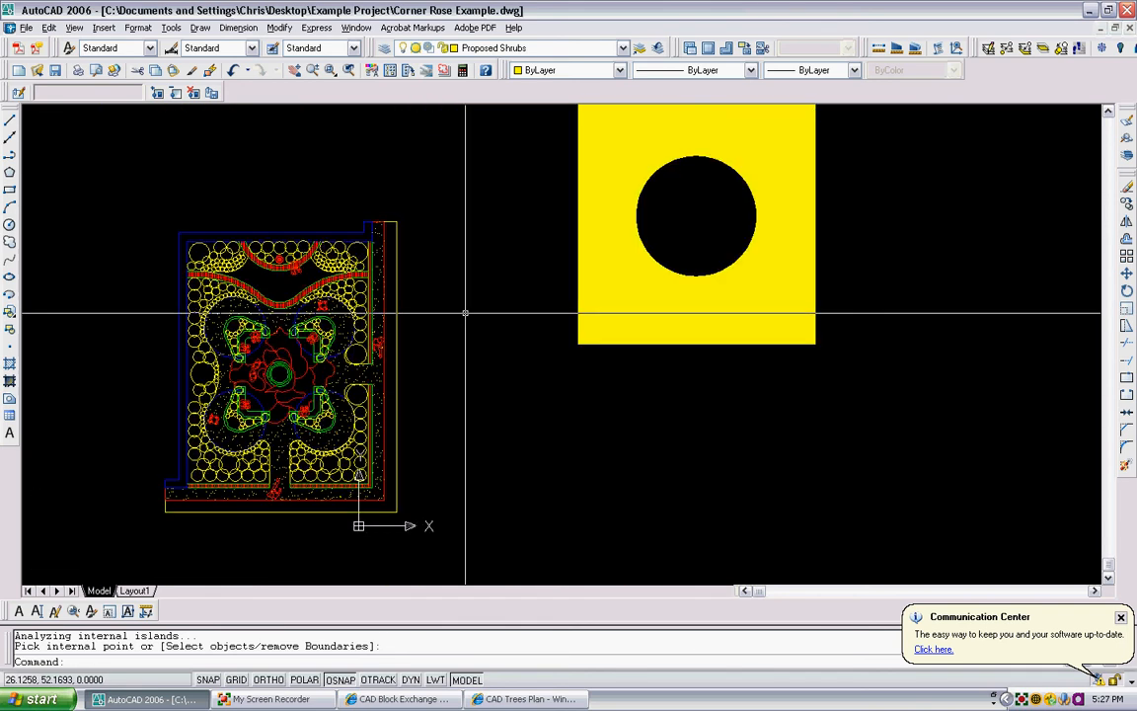
- Erase the sample rectangle, circle and hatch beside the plan
scroll(470, 277, "down", 2)
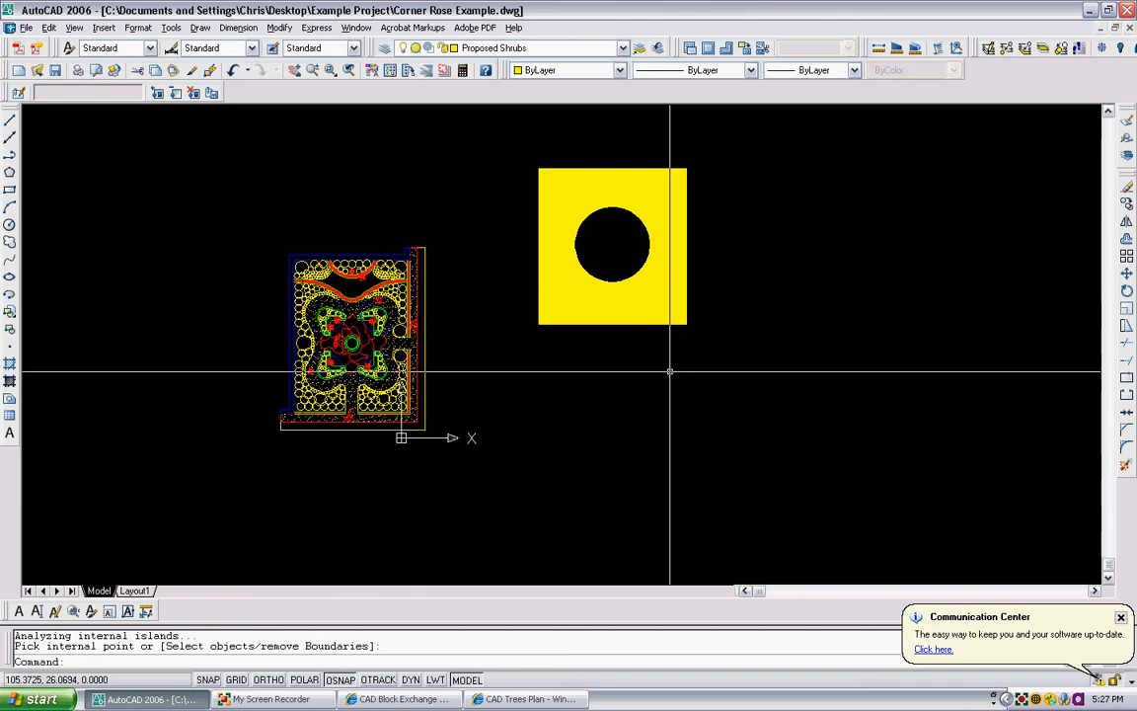
left_click(671, 375)
left_click(540, 157)
key("Delete")
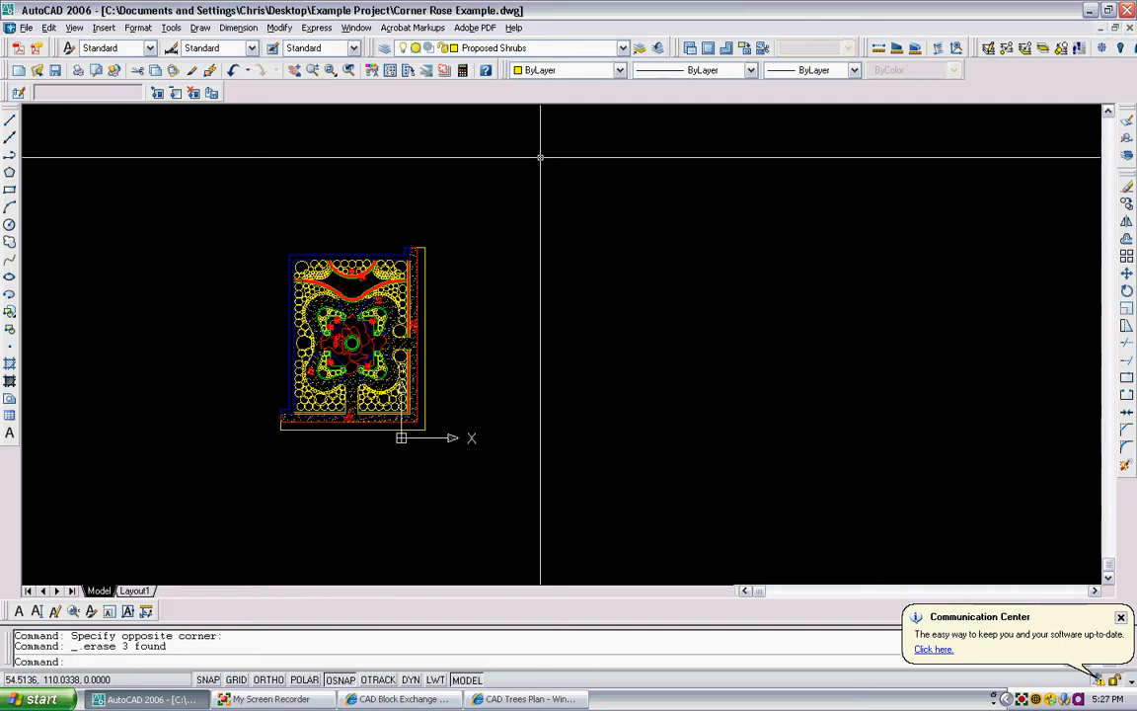
- Return to the partly traced garden plan over its scanned image and examine its planting beds, walls and central paving
scroll(539, 157, "down", 5)
middle_click_drag(539, 157, 510, 409)
scroll(528, 314, "down", 4)
middle_click_drag(551, 138, 538, 257)
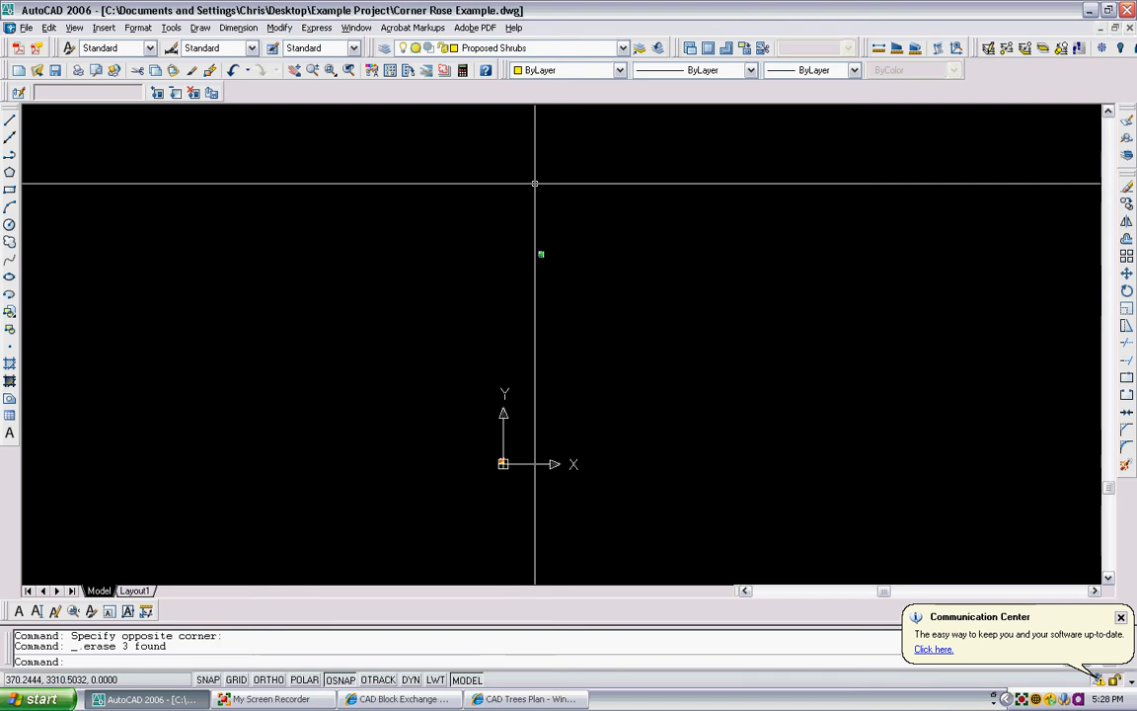
scroll(536, 183, "up", 5)
middle_click_drag(574, 463, 550, 457)
scroll(589, 236, "up", 10)
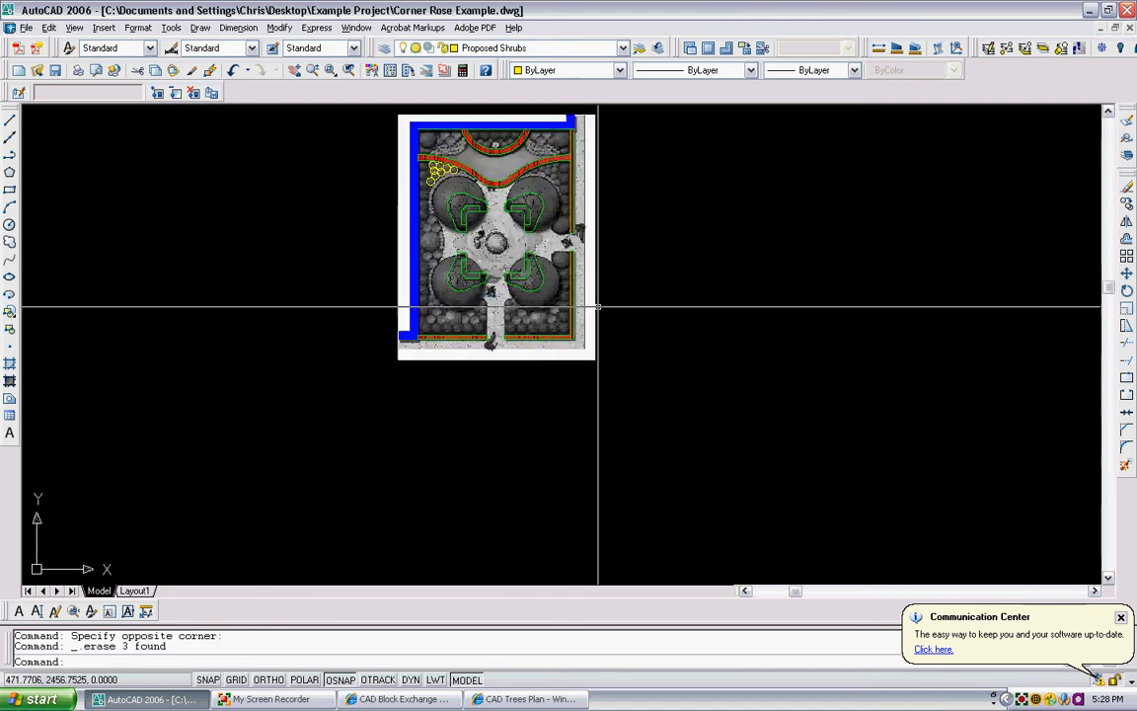
scroll(596, 342, "up", 3)
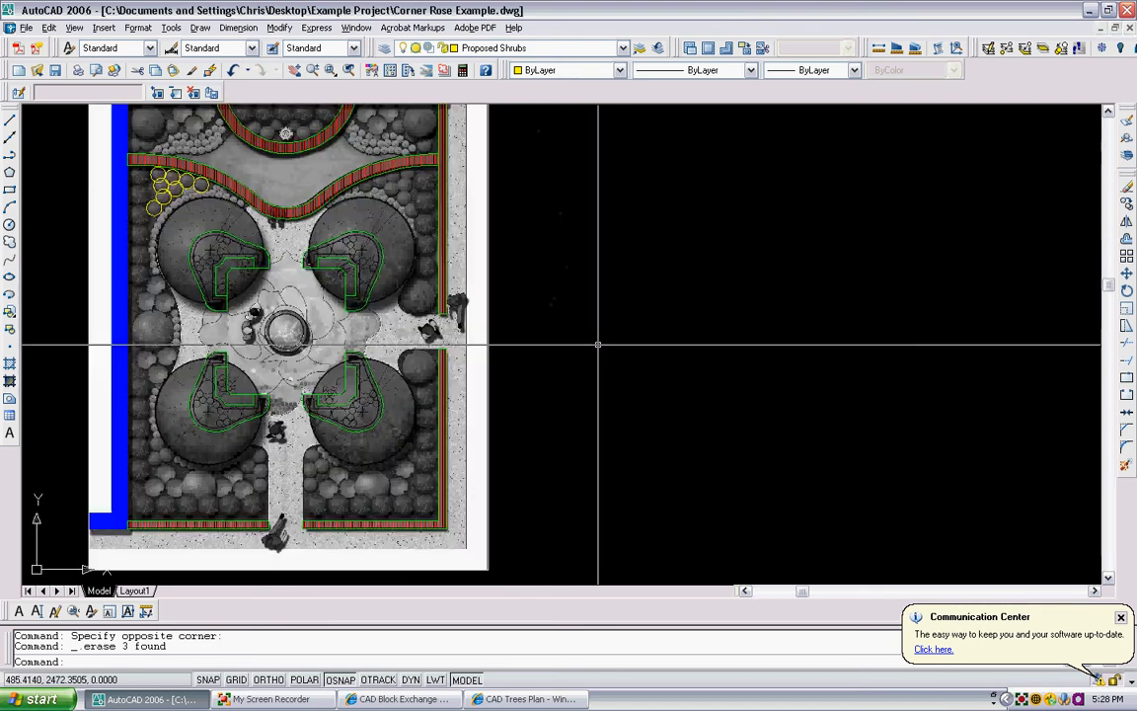
middle_click_drag(596, 343, 649, 358)
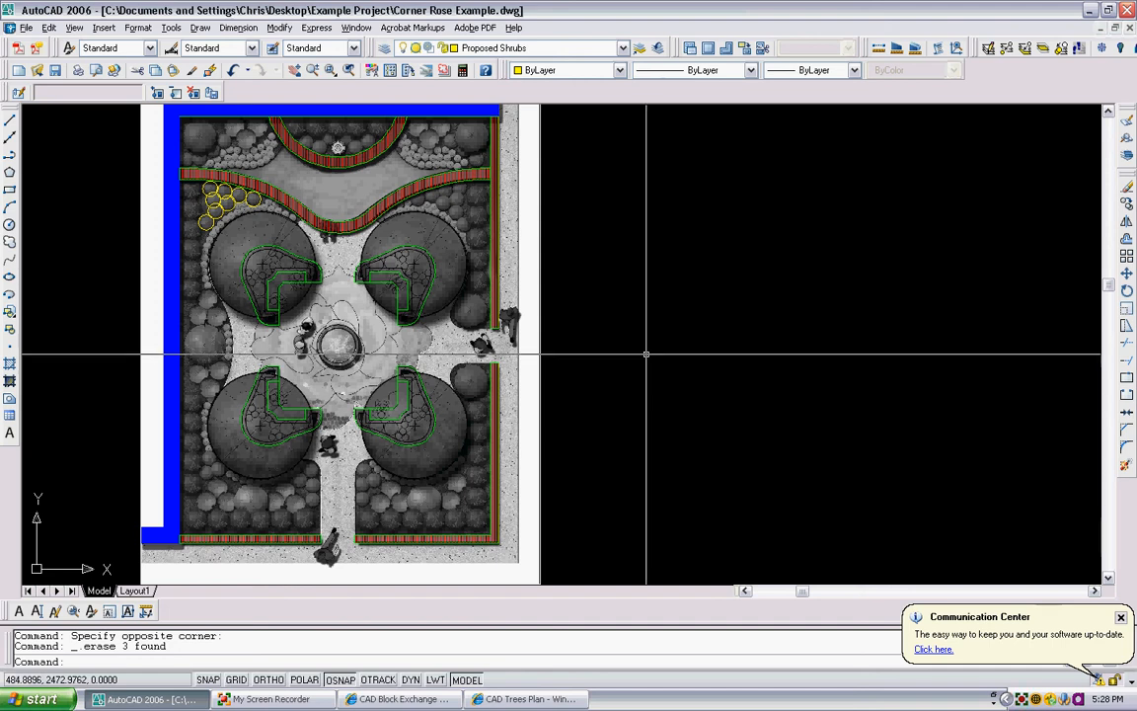
scroll(586, 324, "up", 2)
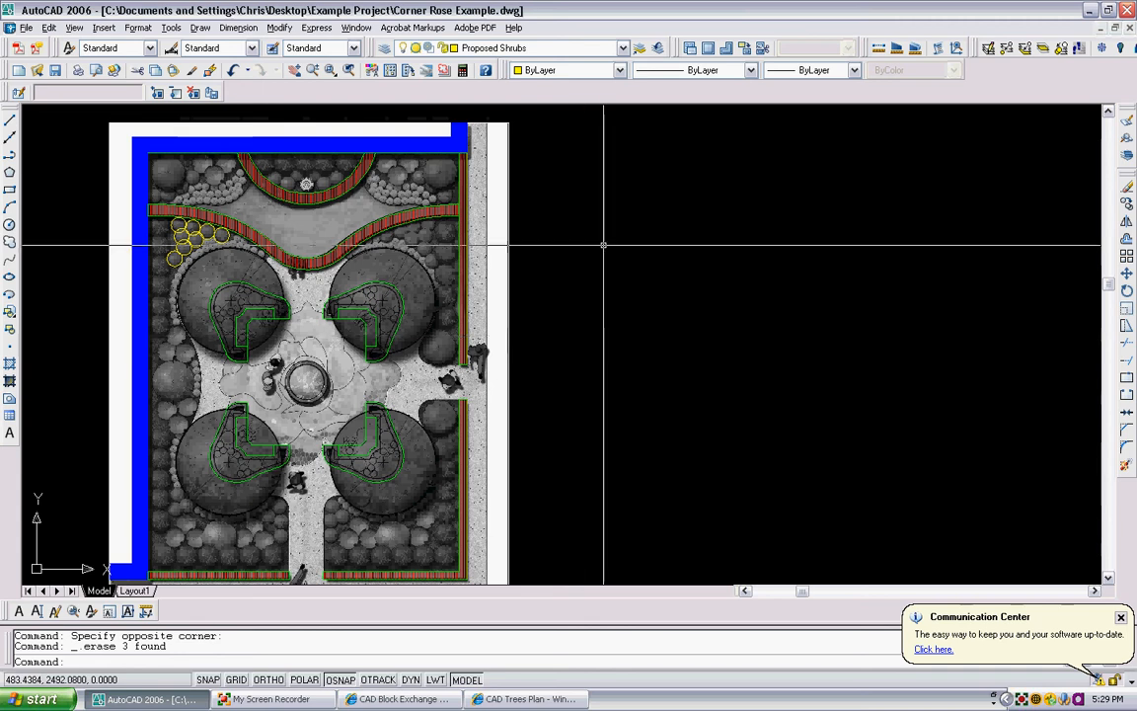
scroll(641, 314, "up", 2)
middle_click_drag(641, 314, 563, 311)
scroll(505, 298, "down", 2)
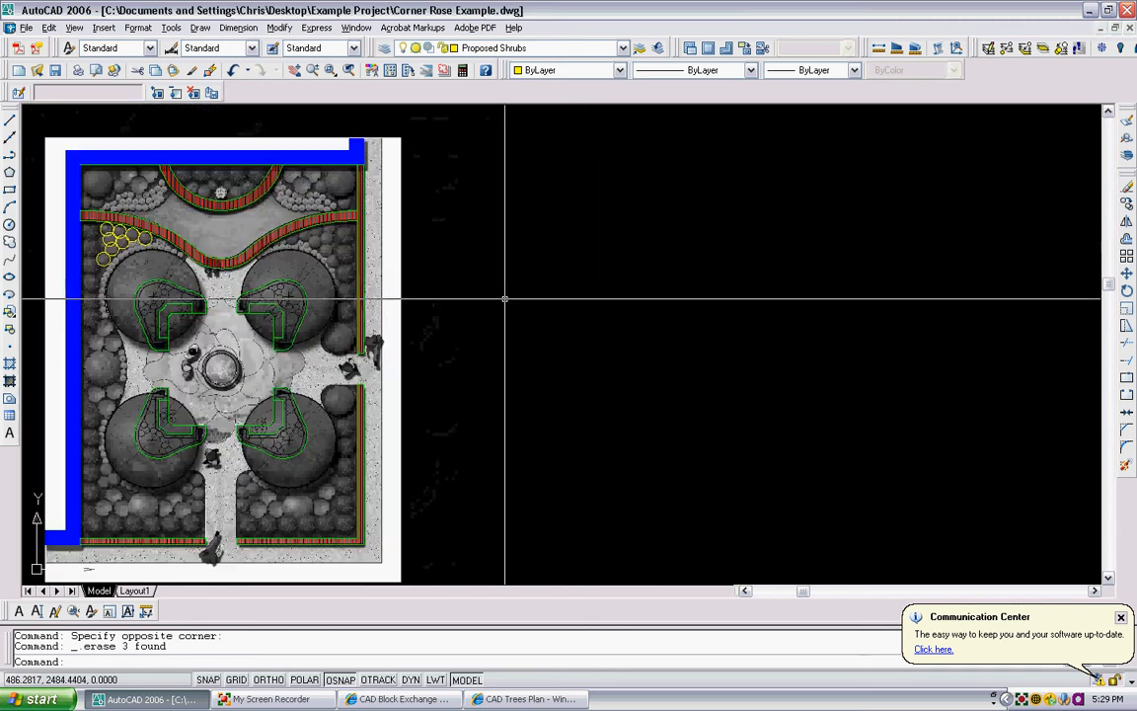
- Create a multiline text box beside the plan using the North Arrow Assortment font at height 2
type("mtext")
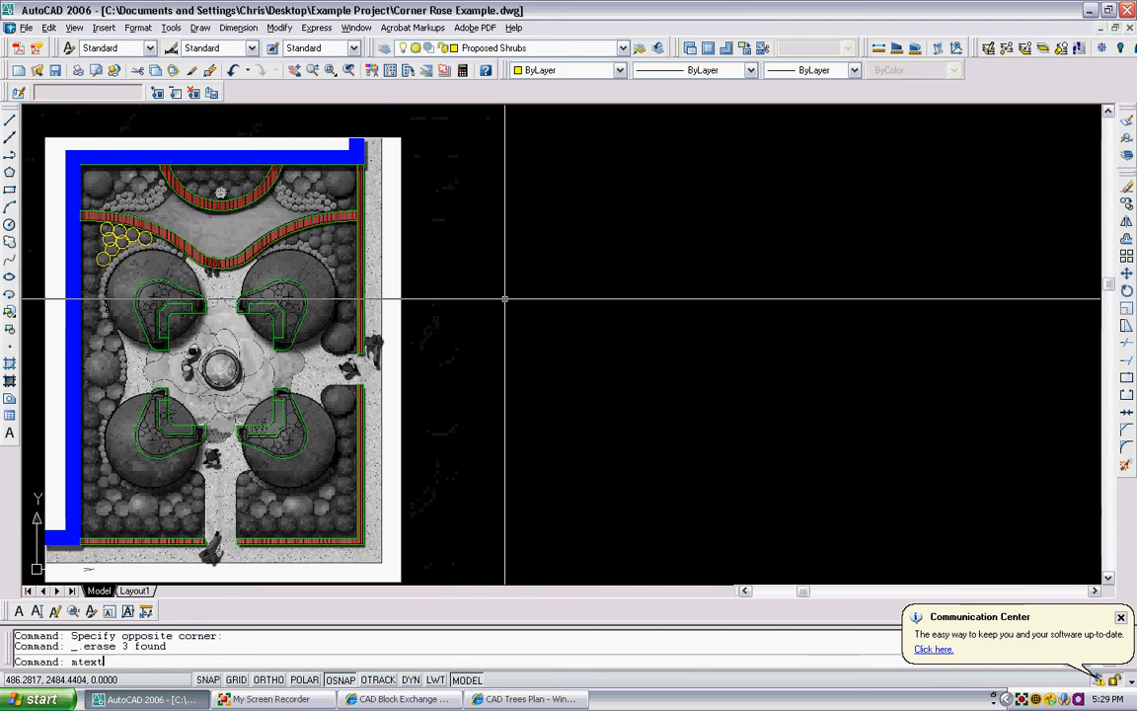
key("Return")
left_click(457, 256)
left_click(637, 334)
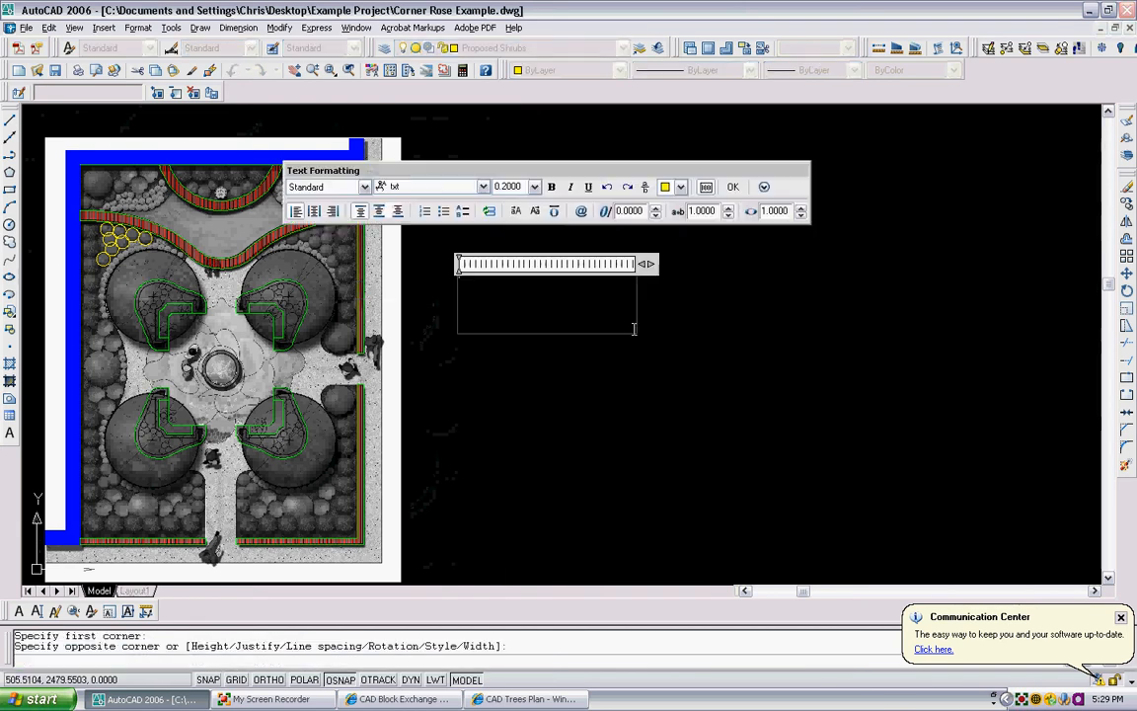
left_click(482, 186)
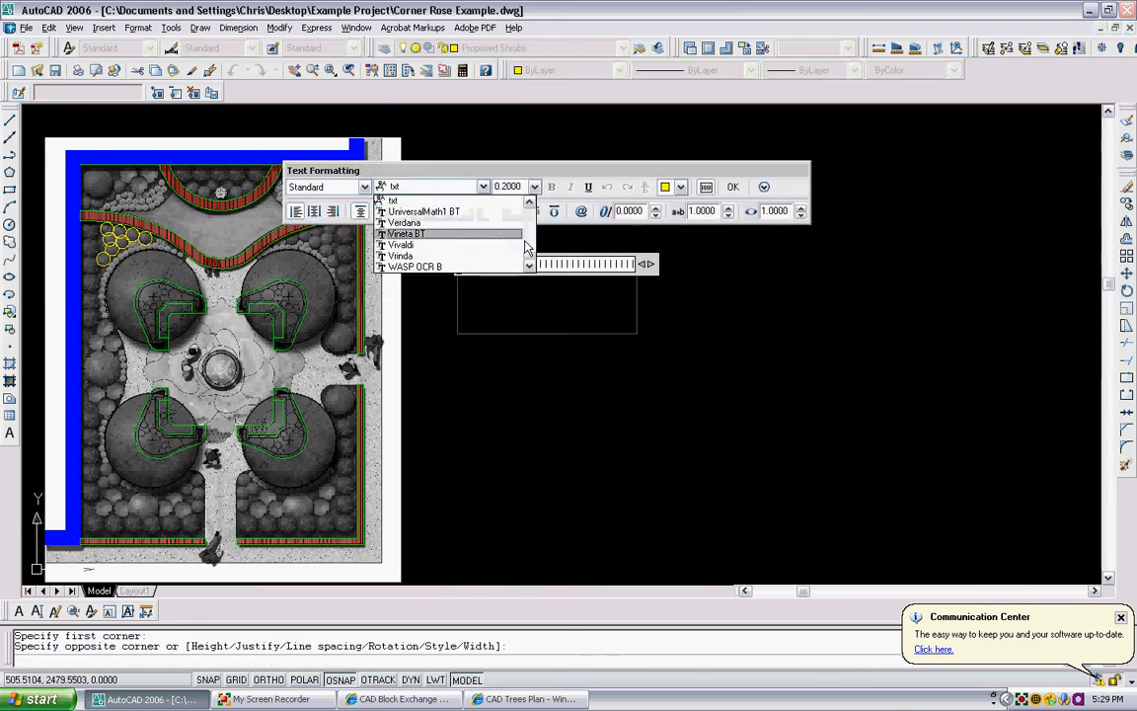
mouse_move(533, 254)
left_mouse_down()
mouse_move(530, 235)
mouse_move(529, 245)
left_mouse_up()
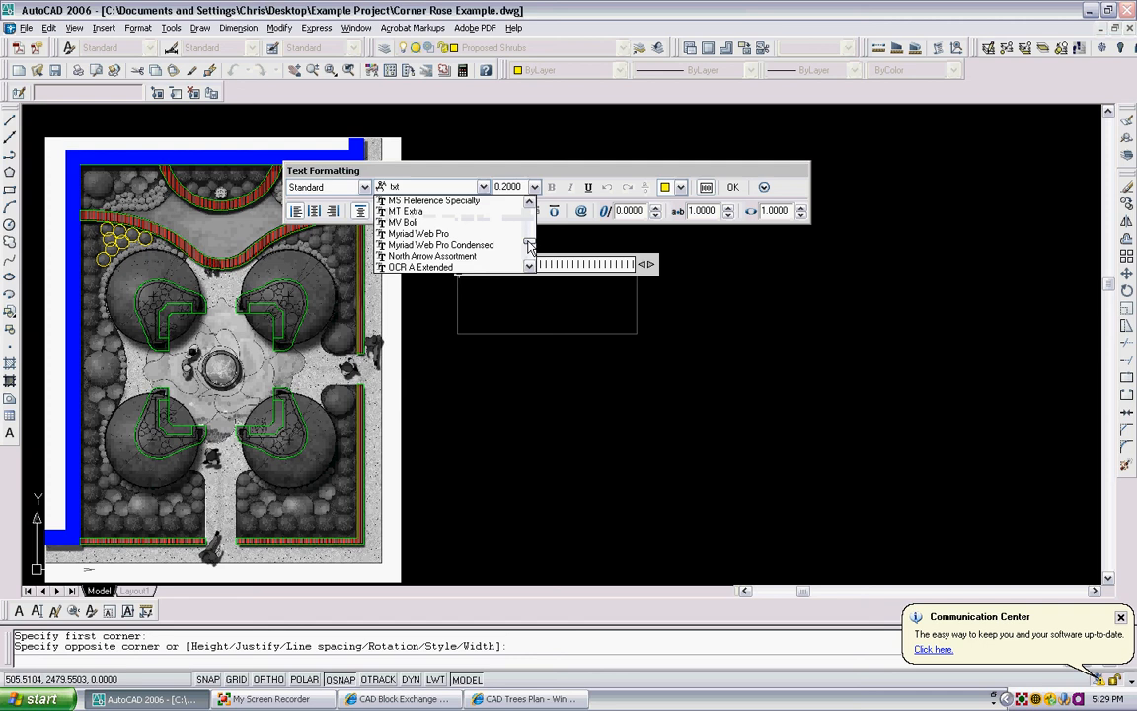
left_click(507, 258)
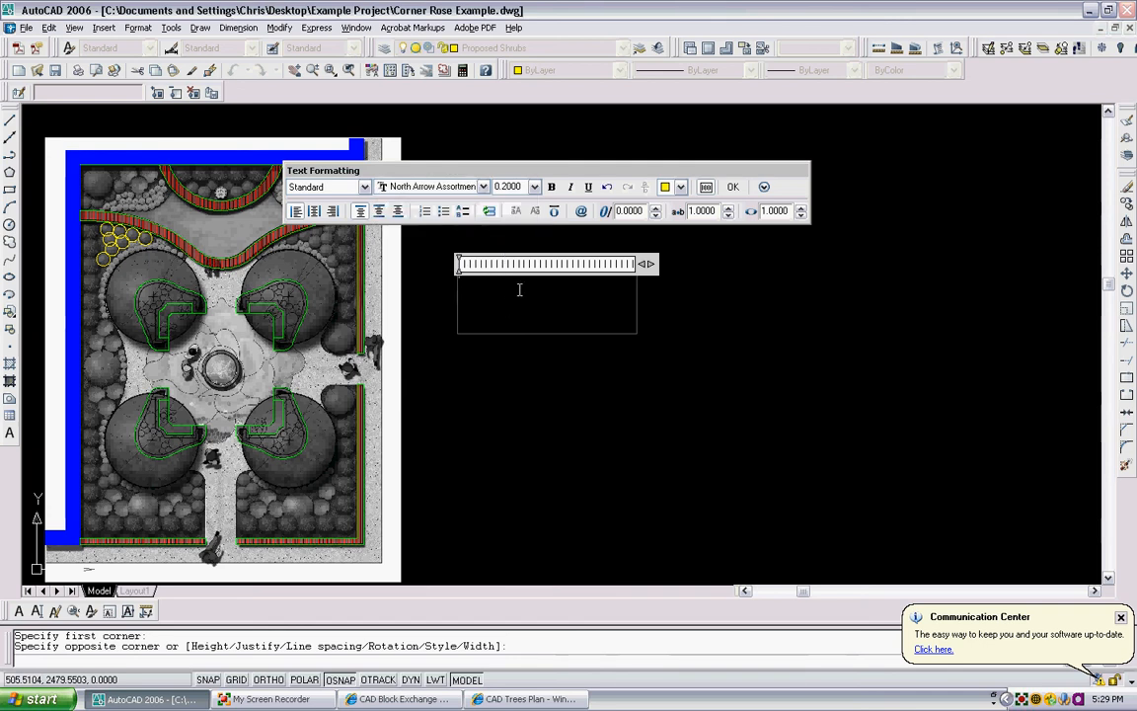
left_click_drag(520, 189, 452, 182)
type("2")
key("Return")
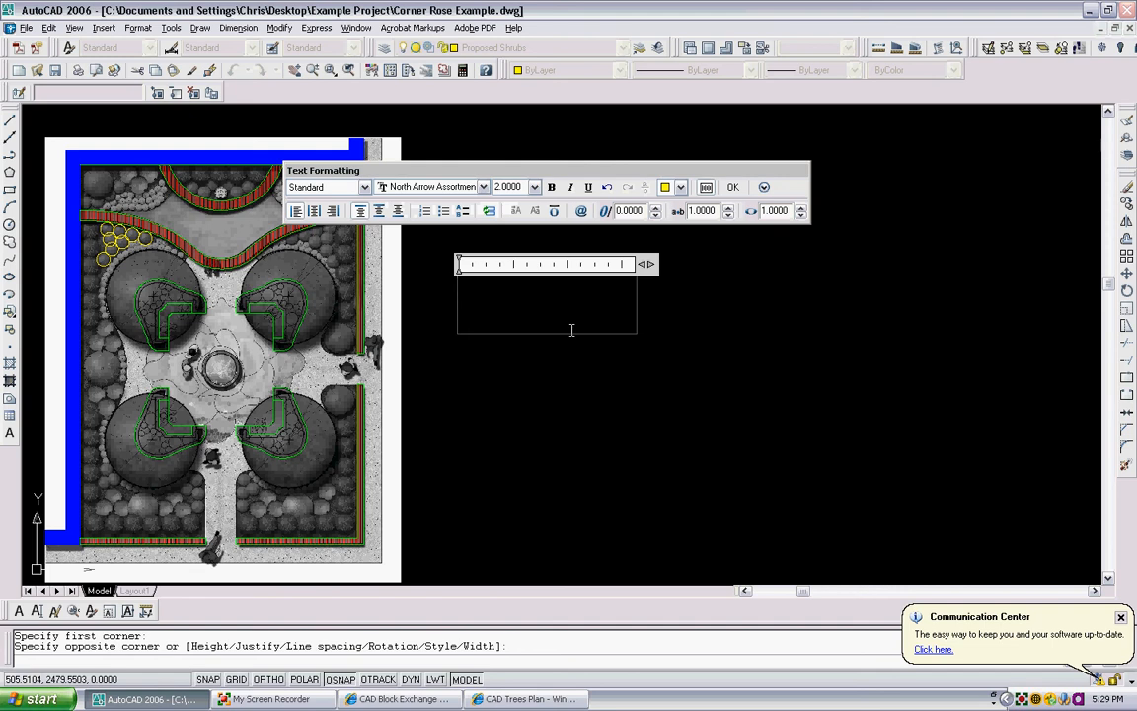
- Fill the text box with the letters a to z, the digits 1 to 0 and the shifted number-row symbols
type("abcdefghi")
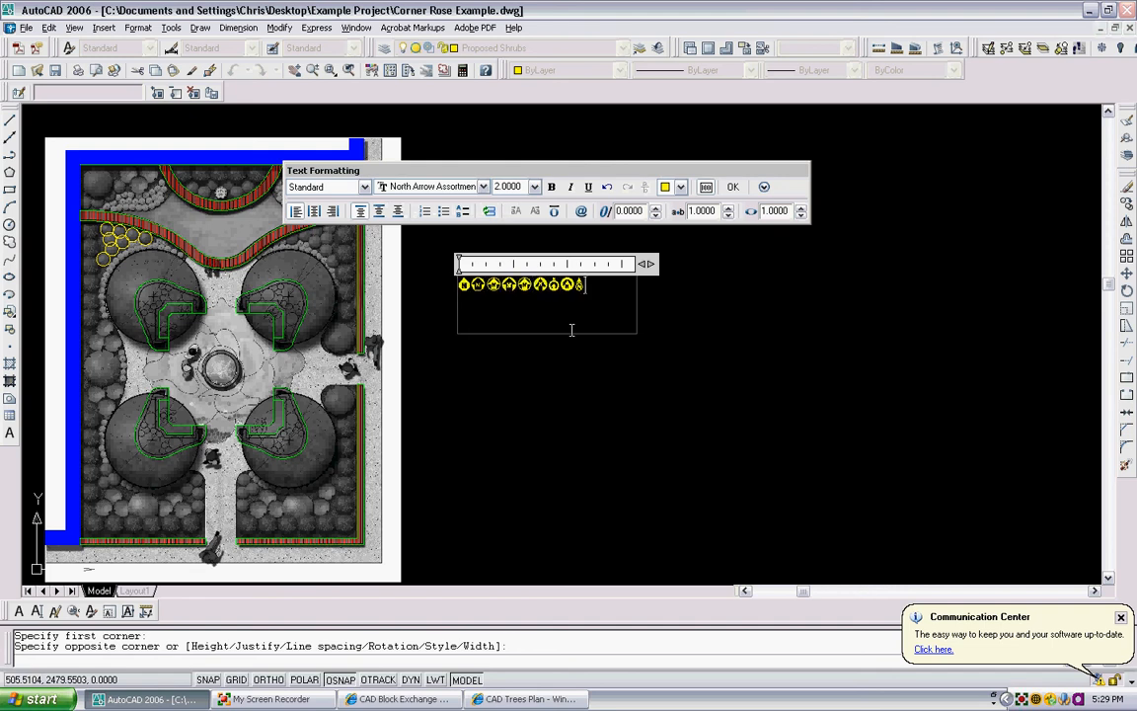
type("jklmnopqrs")
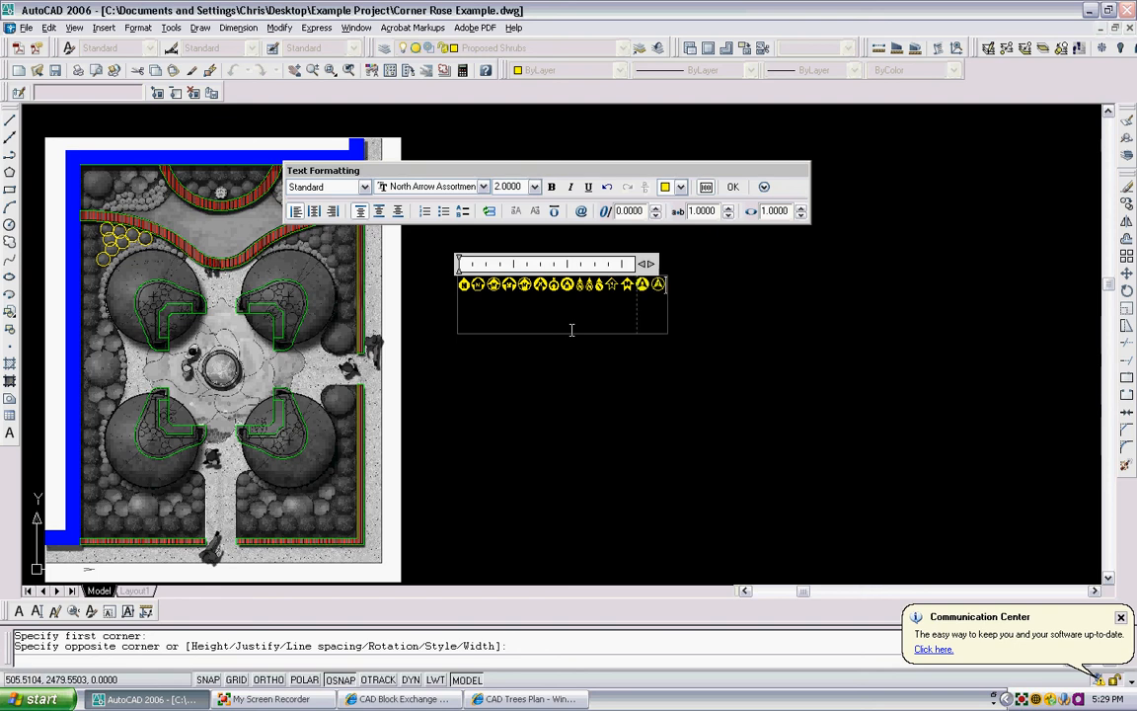
type("tuvwx")
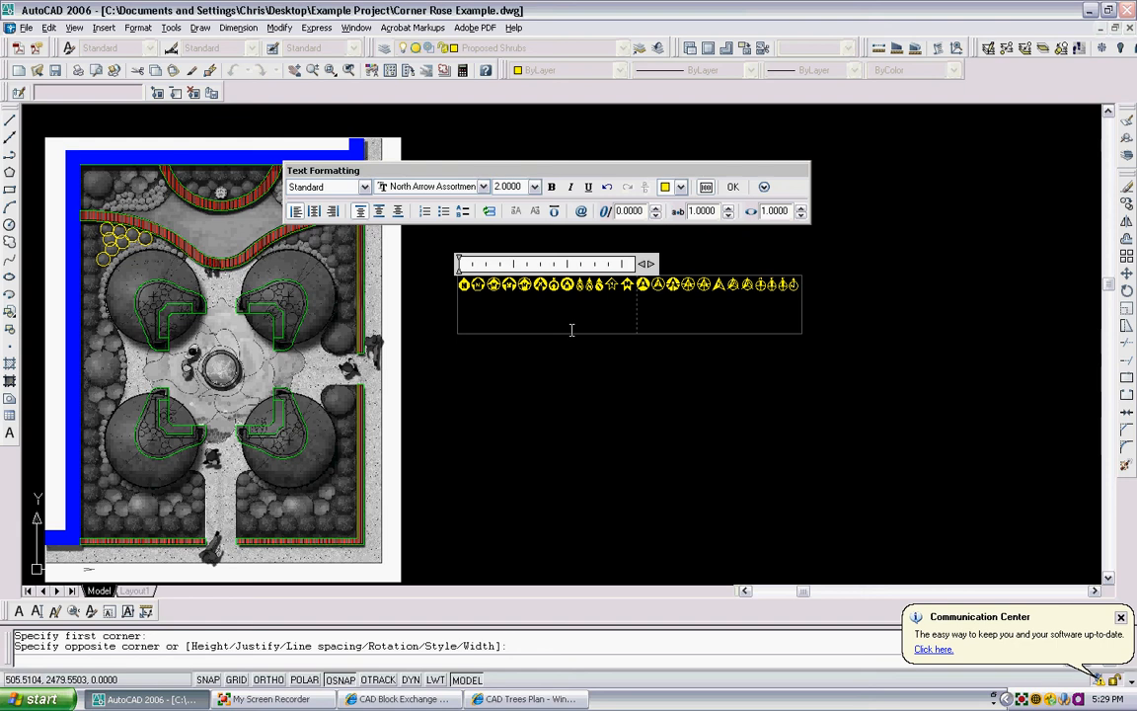
type("yz1234567890")
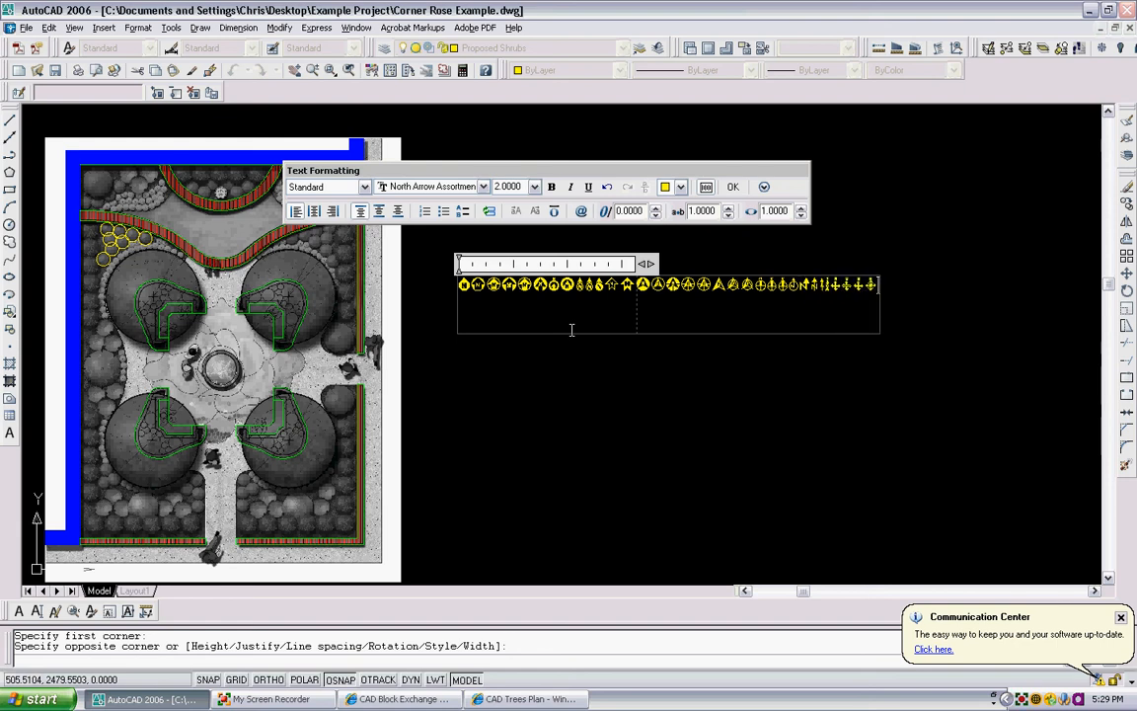
type("!@#$%^")
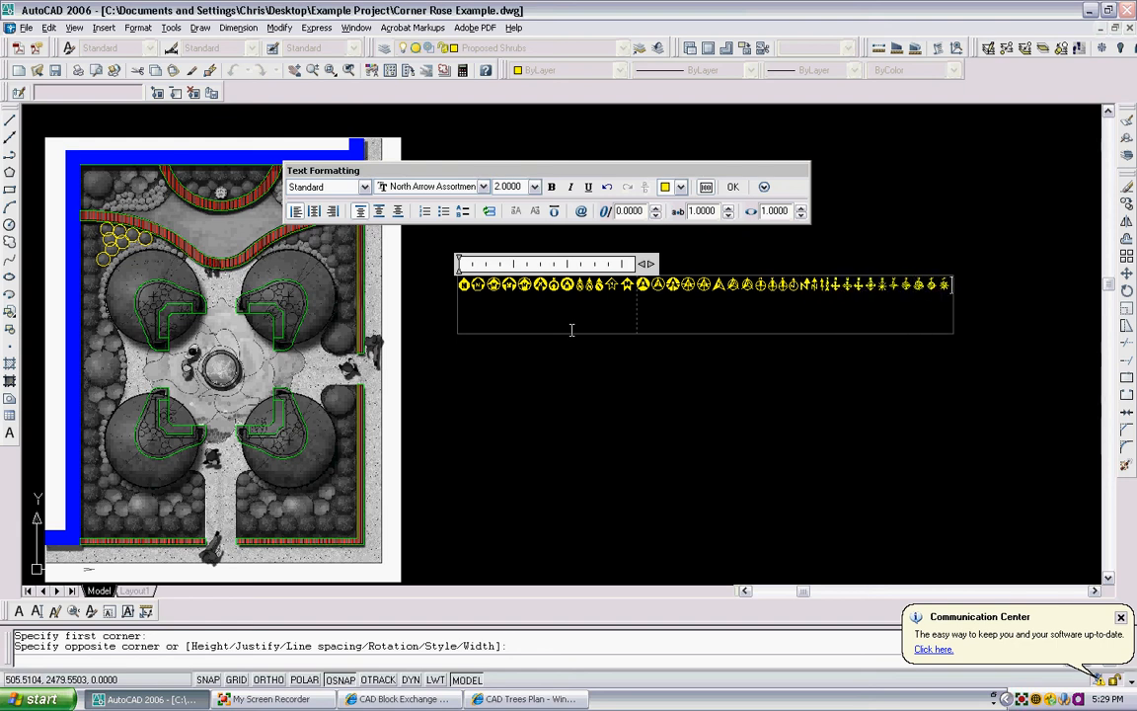
type("&*")
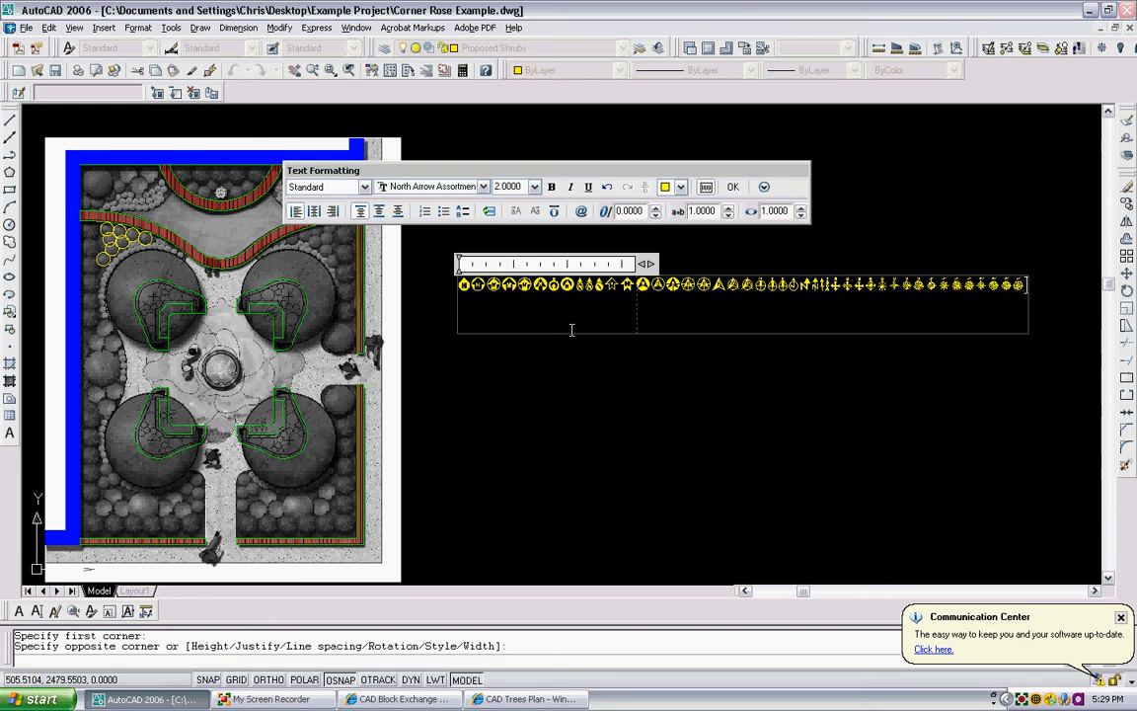
- Inspect the row of north arrow and compass symbols up close from end to end, and discard the unsaved text
scroll(674, 286, "up", 2)
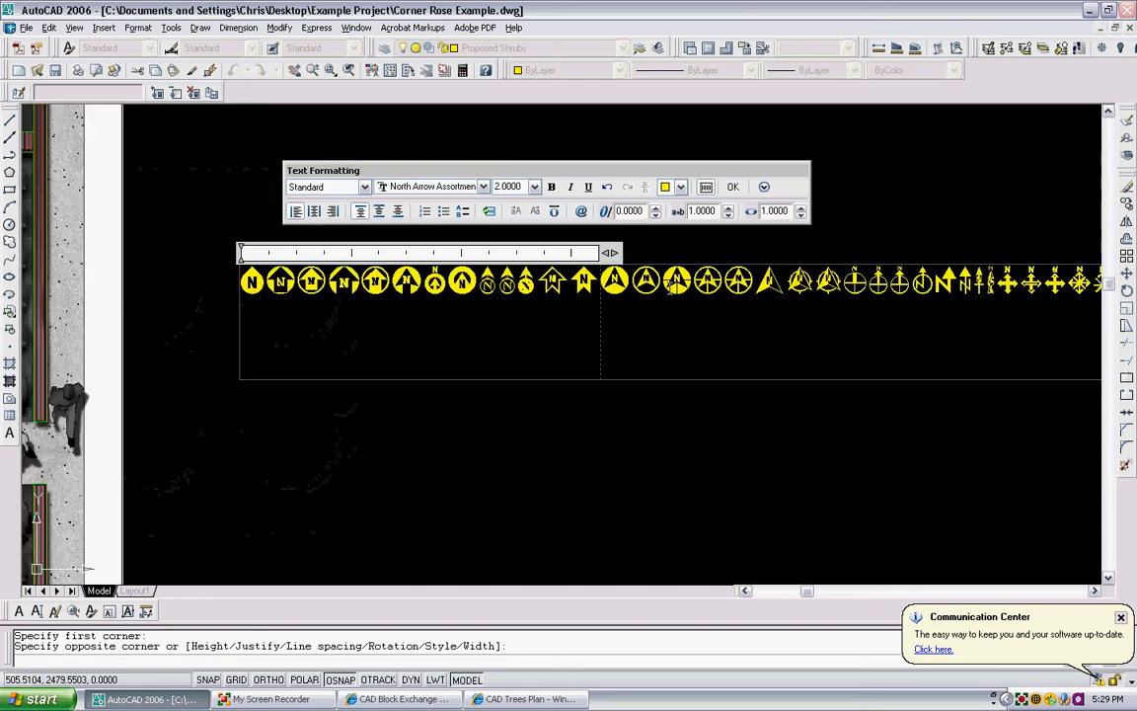
scroll(298, 288, "up", 1)
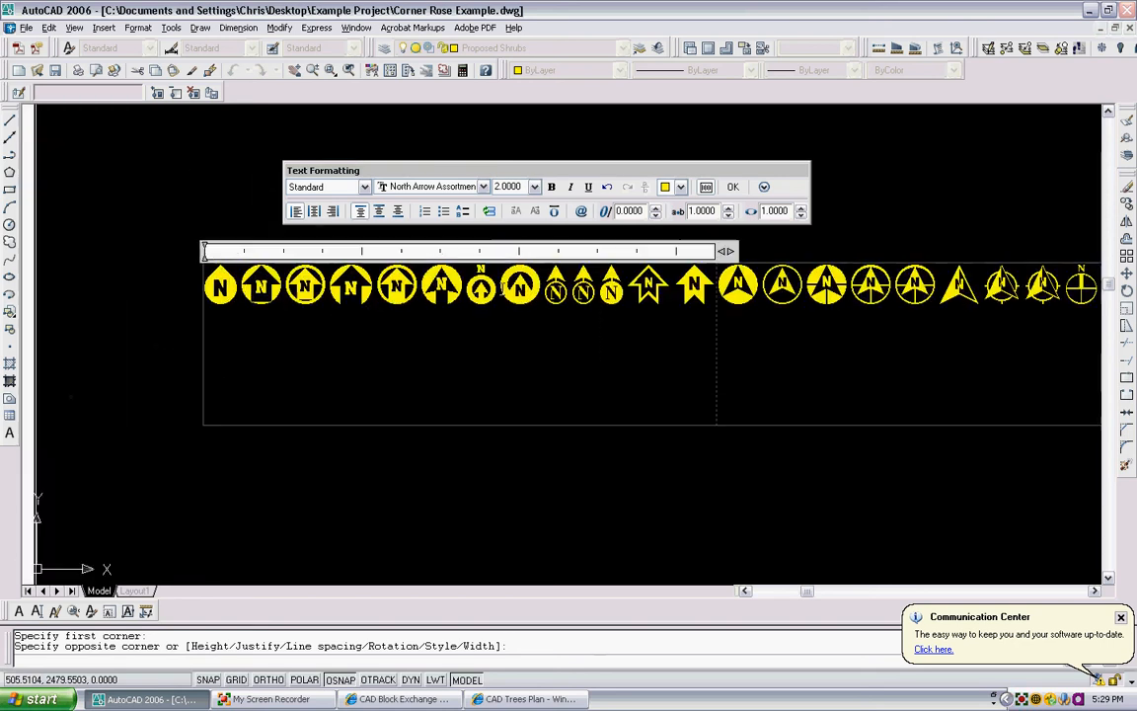
scroll(402, 285, "up", 1)
scroll(445, 284, "down", 3)
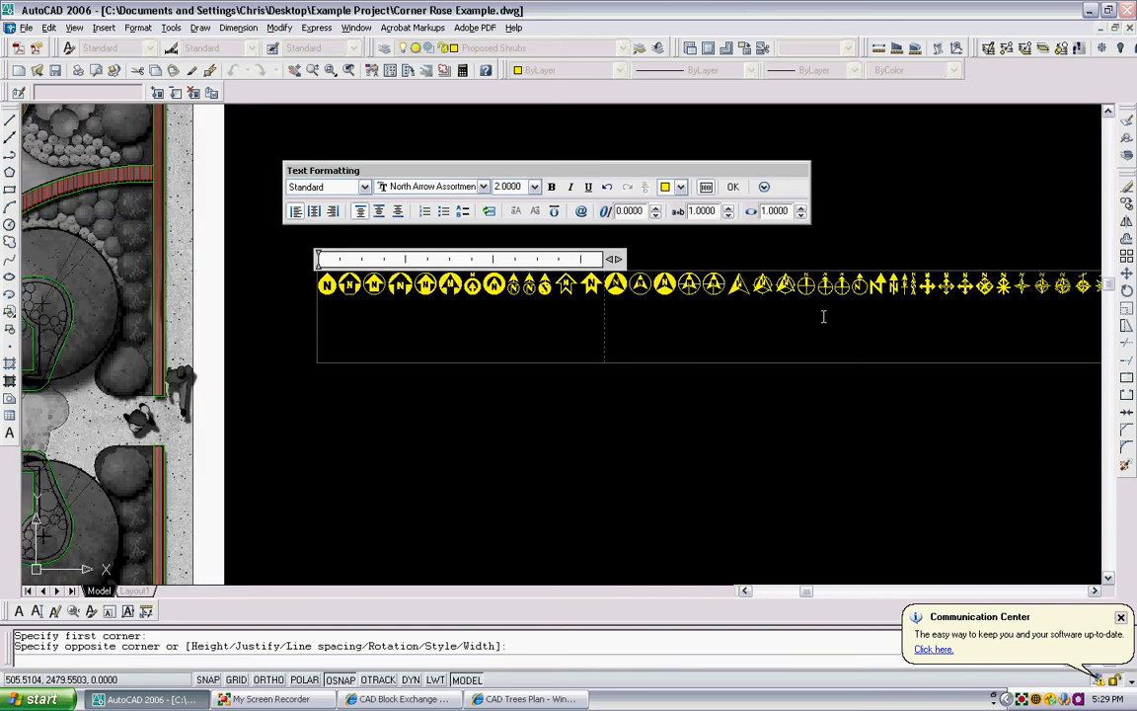
middle_click_drag(966, 297, 593, 347)
scroll(745, 343, "up", 3)
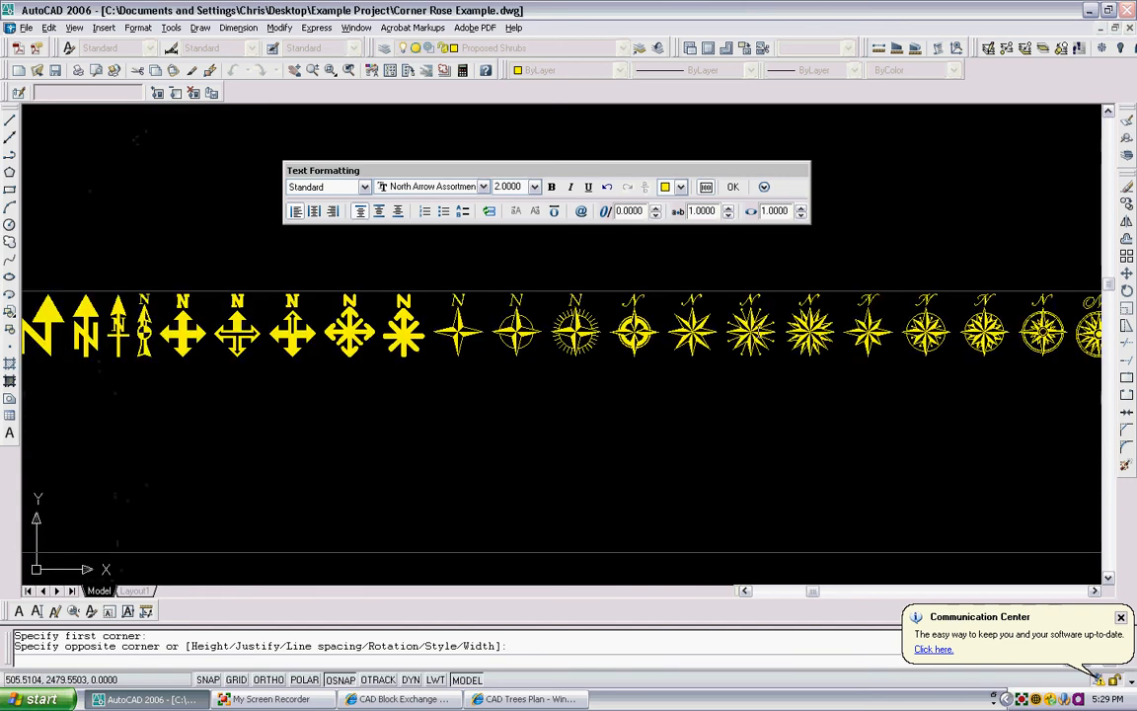
scroll(893, 296, "down", 3)
scroll(894, 296, "up", 3)
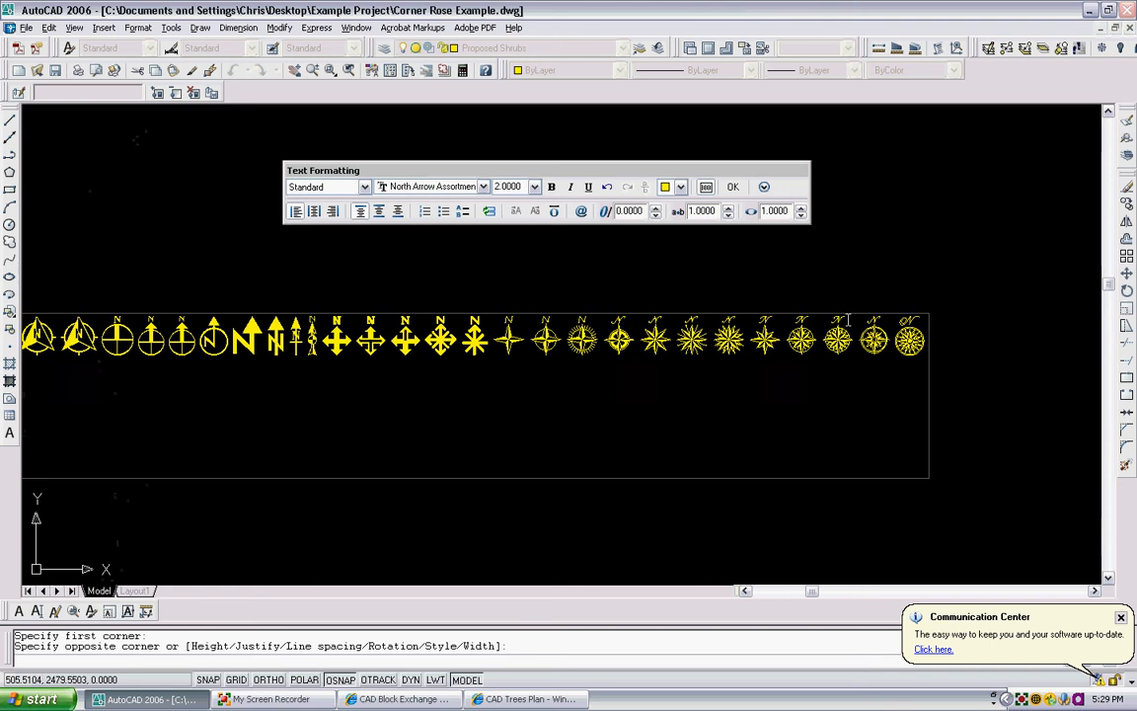
scroll(913, 328, "down", 3)
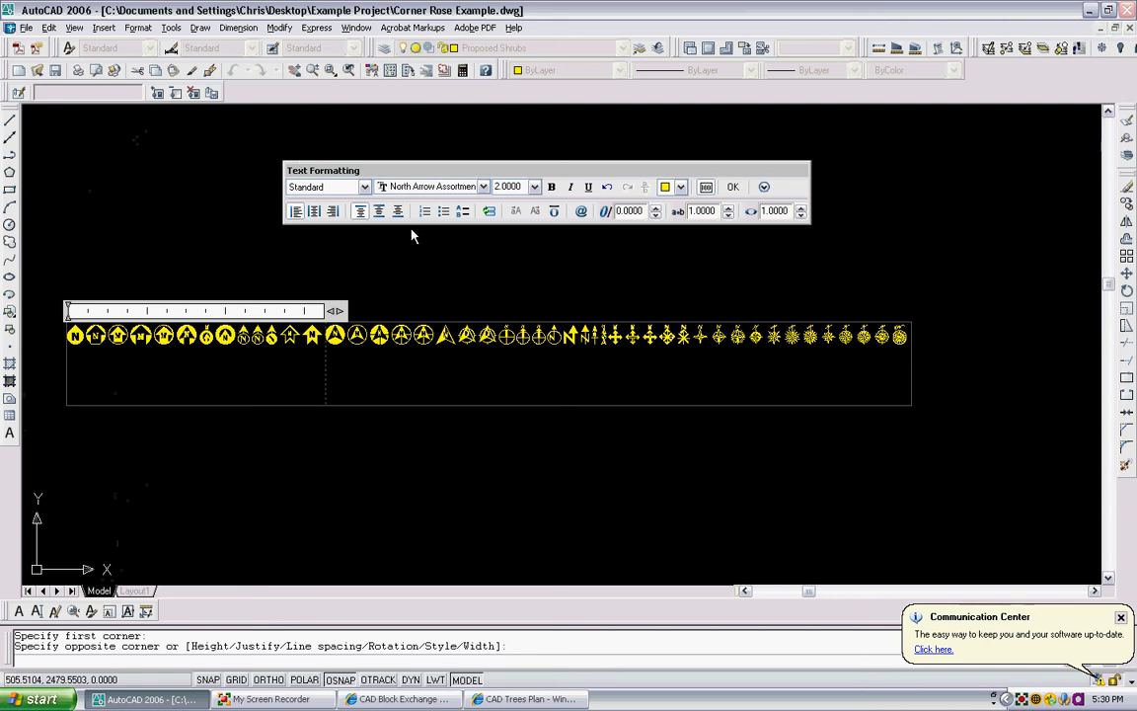
key("Escape")
- Examine the partly traced plan again, from the whole layout down to the four planters and the central rose paving
scroll(444, 228, "down", 4)
scroll(268, 222, "up", 3)
middle_click_drag(268, 222, 534, 182)
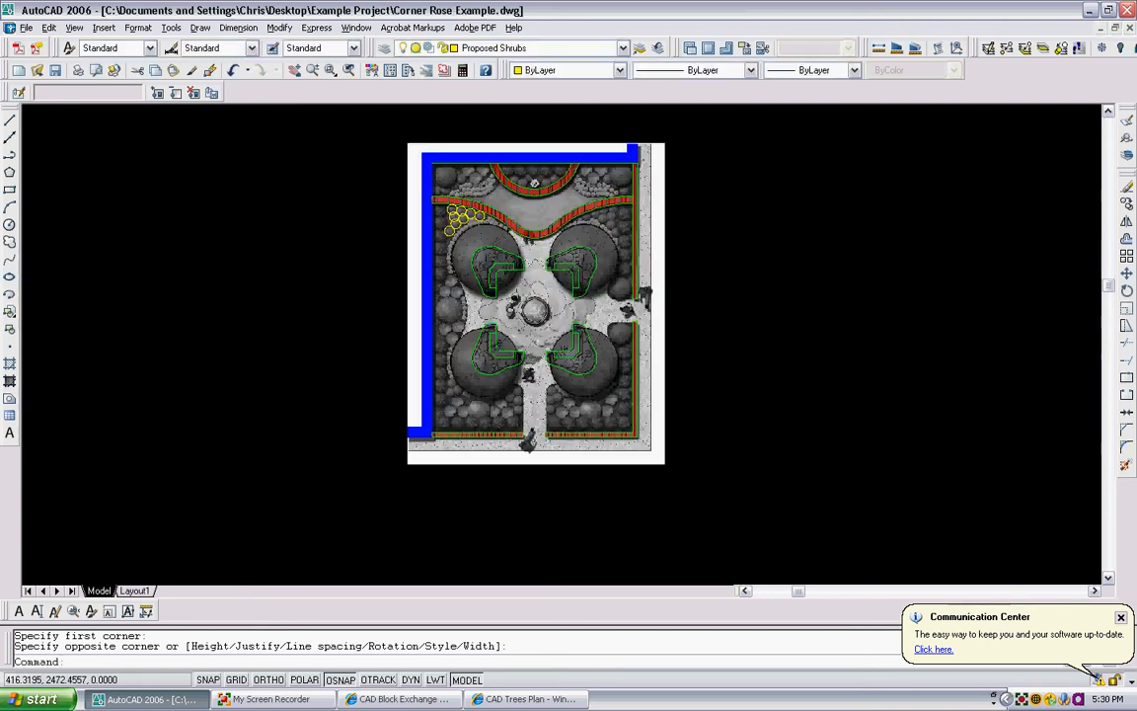
scroll(106, 261, "up", 4)
scroll(233, 292, "down", 2)
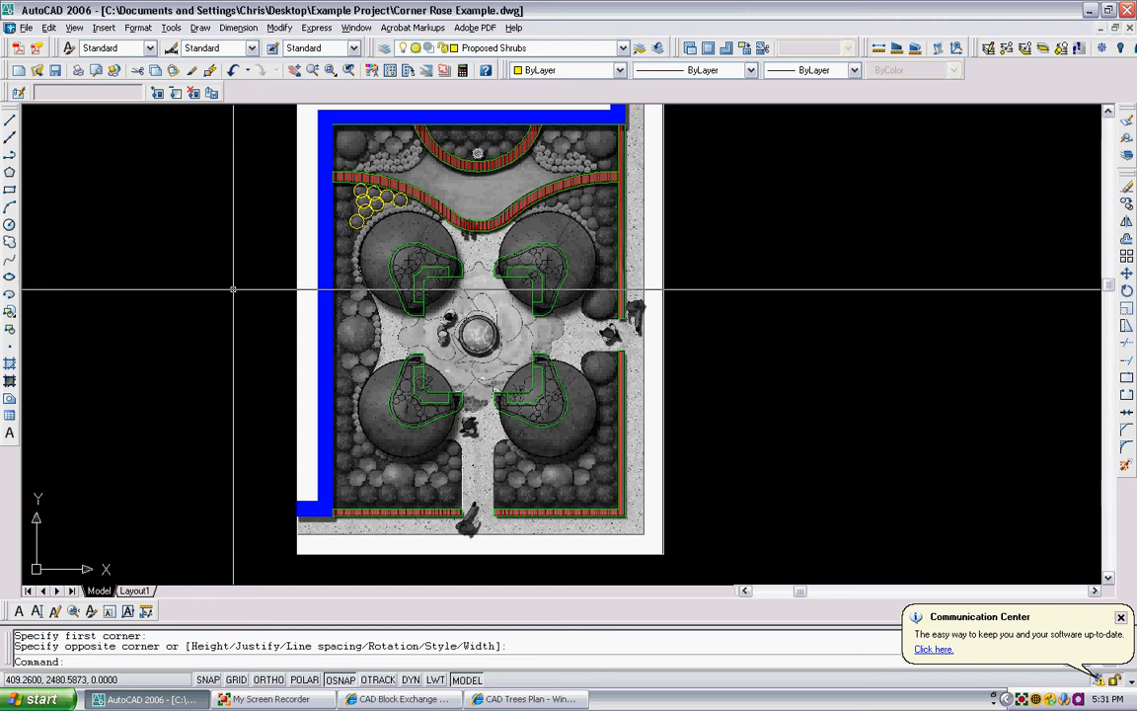
scroll(499, 276, "up", 1)
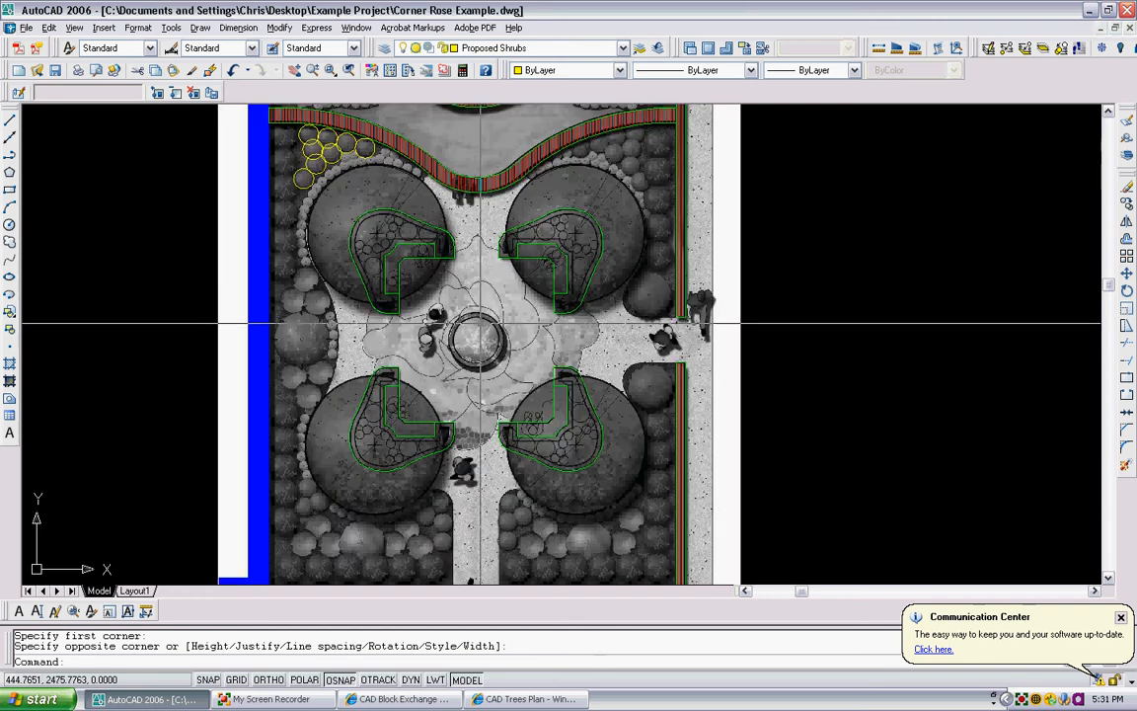
scroll(520, 308, "down", 3)
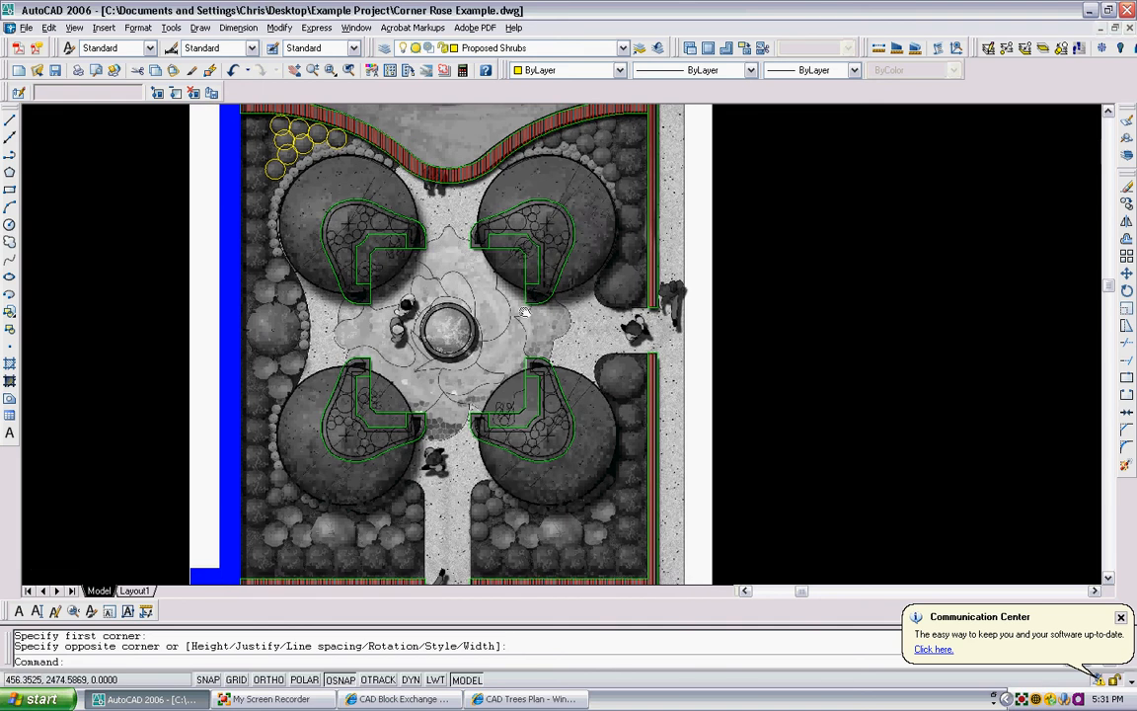
scroll(446, 375, "up", 3)
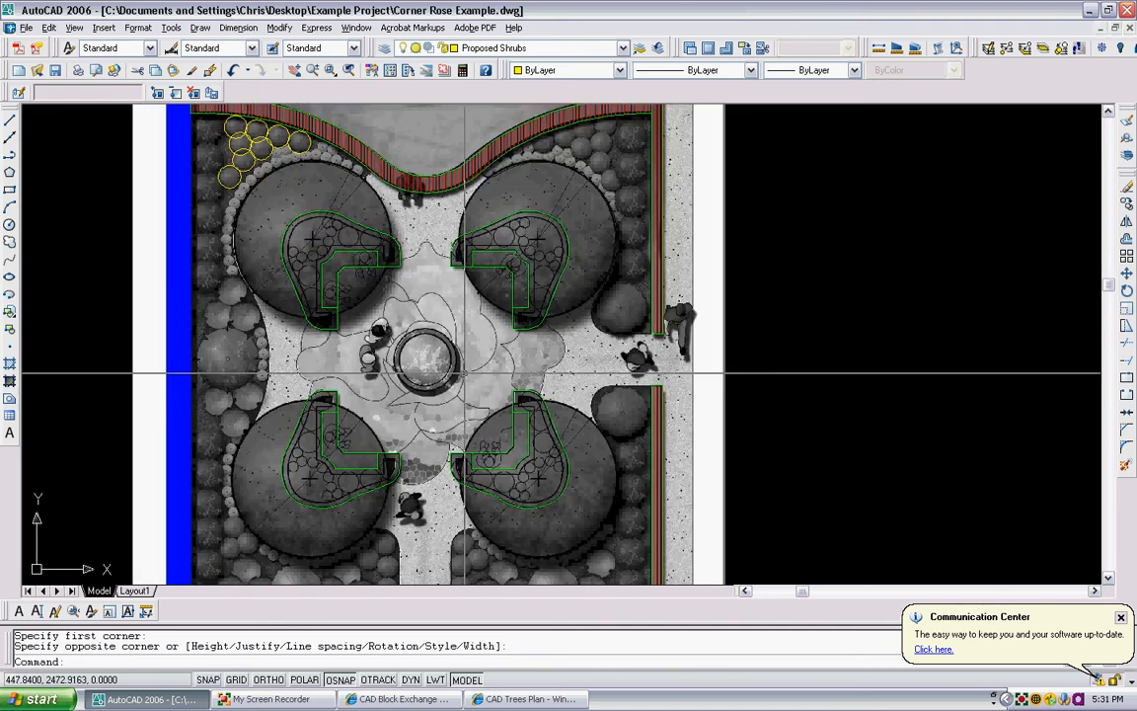
middle_click_drag(462, 346, 504, 305)
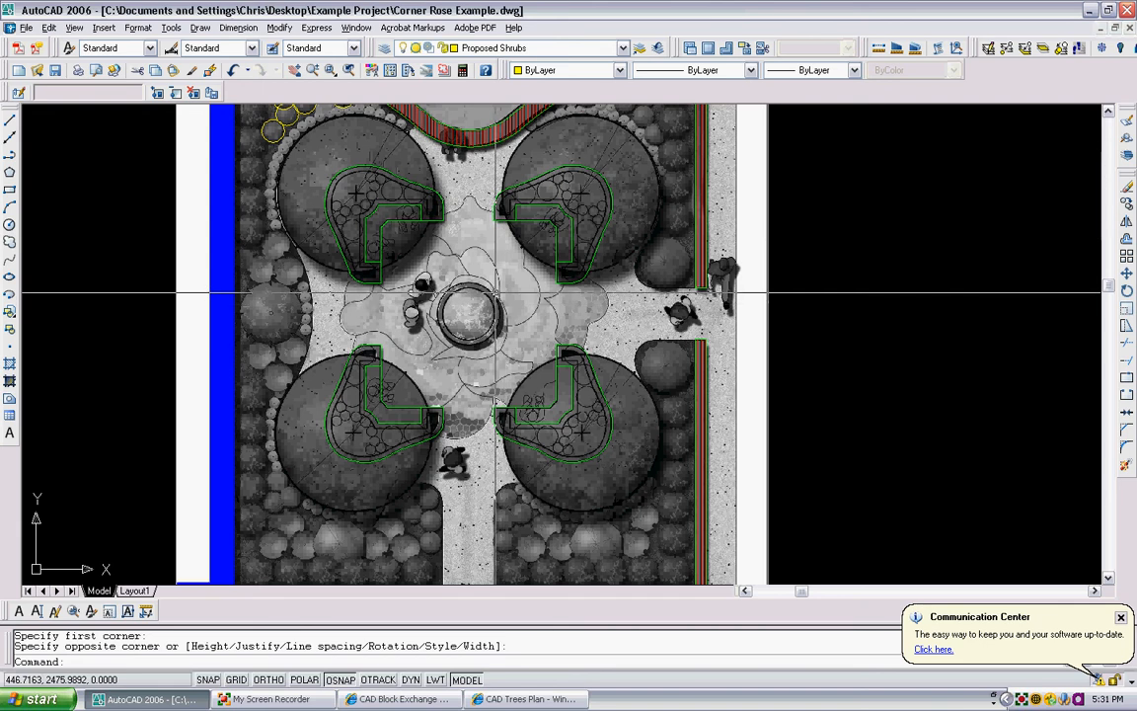
scroll(516, 294, "down", 2)
middle_click_drag(517, 295, 502, 342)
scroll(511, 338, "down", 2)
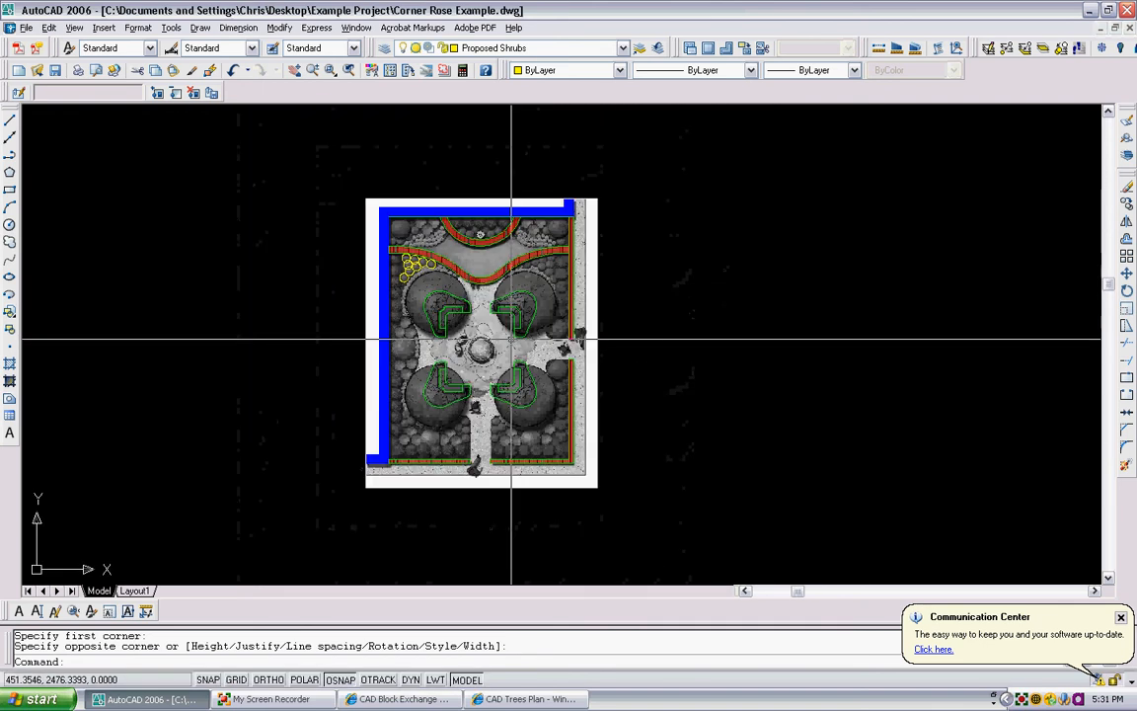